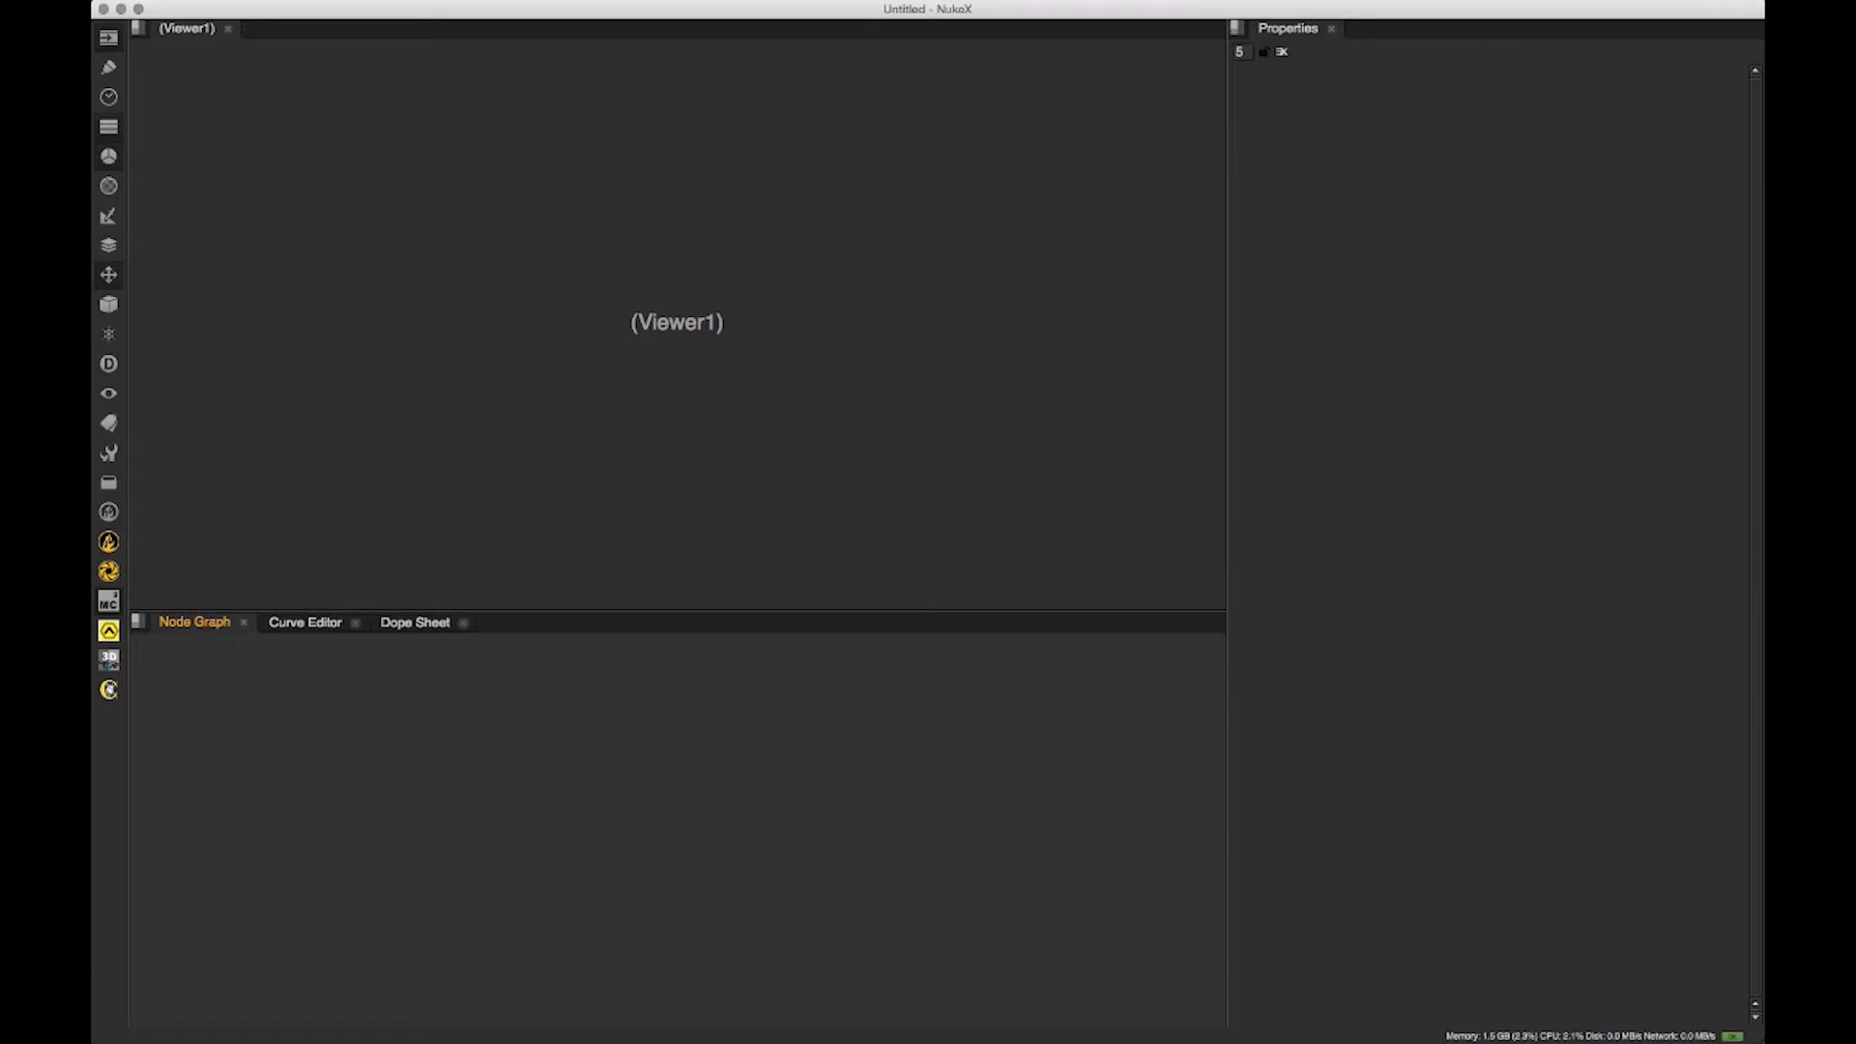
- Read in The-chalk4k_1_2017-08-28_1006_C0002.mov from Nuke_101_cfs/Fall_17/Drive/Class_003/Images/Ingest and position its node in open graph space
{"action": "key", "text": "r"}
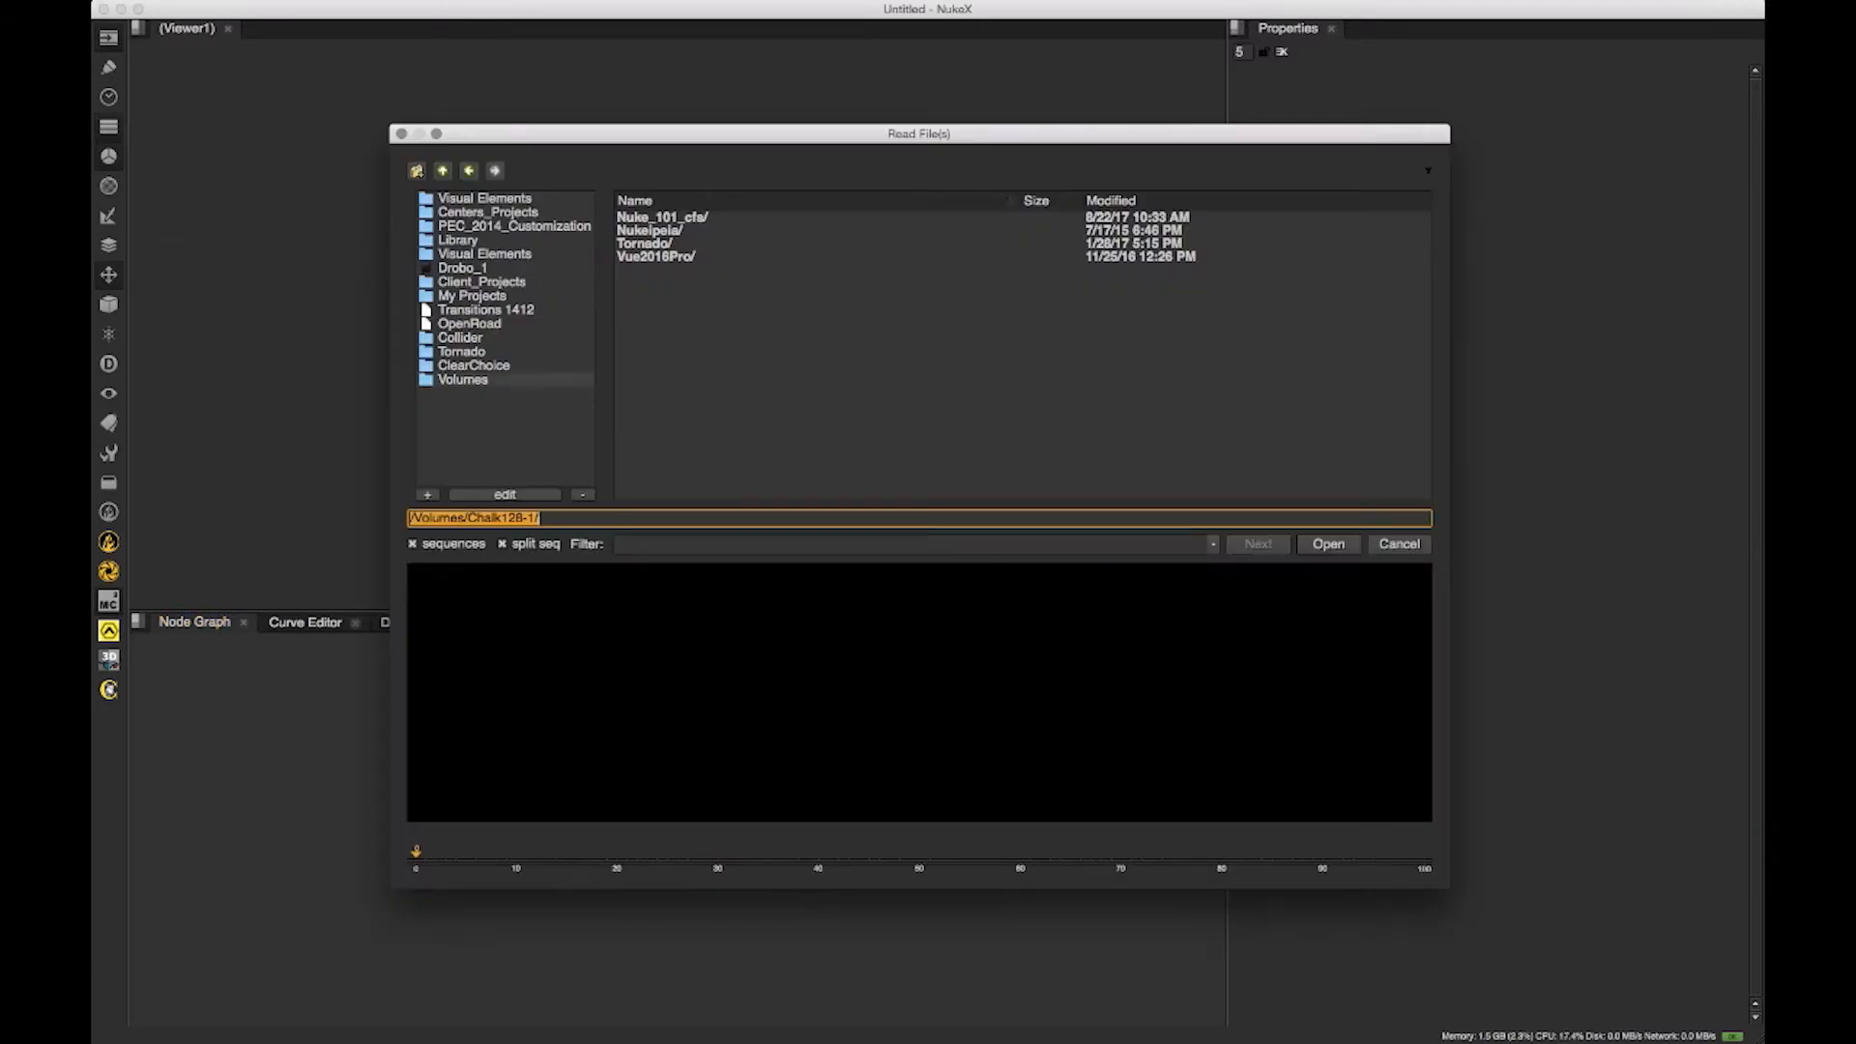
{"action": "left_click", "coordinate": [483, 380]}
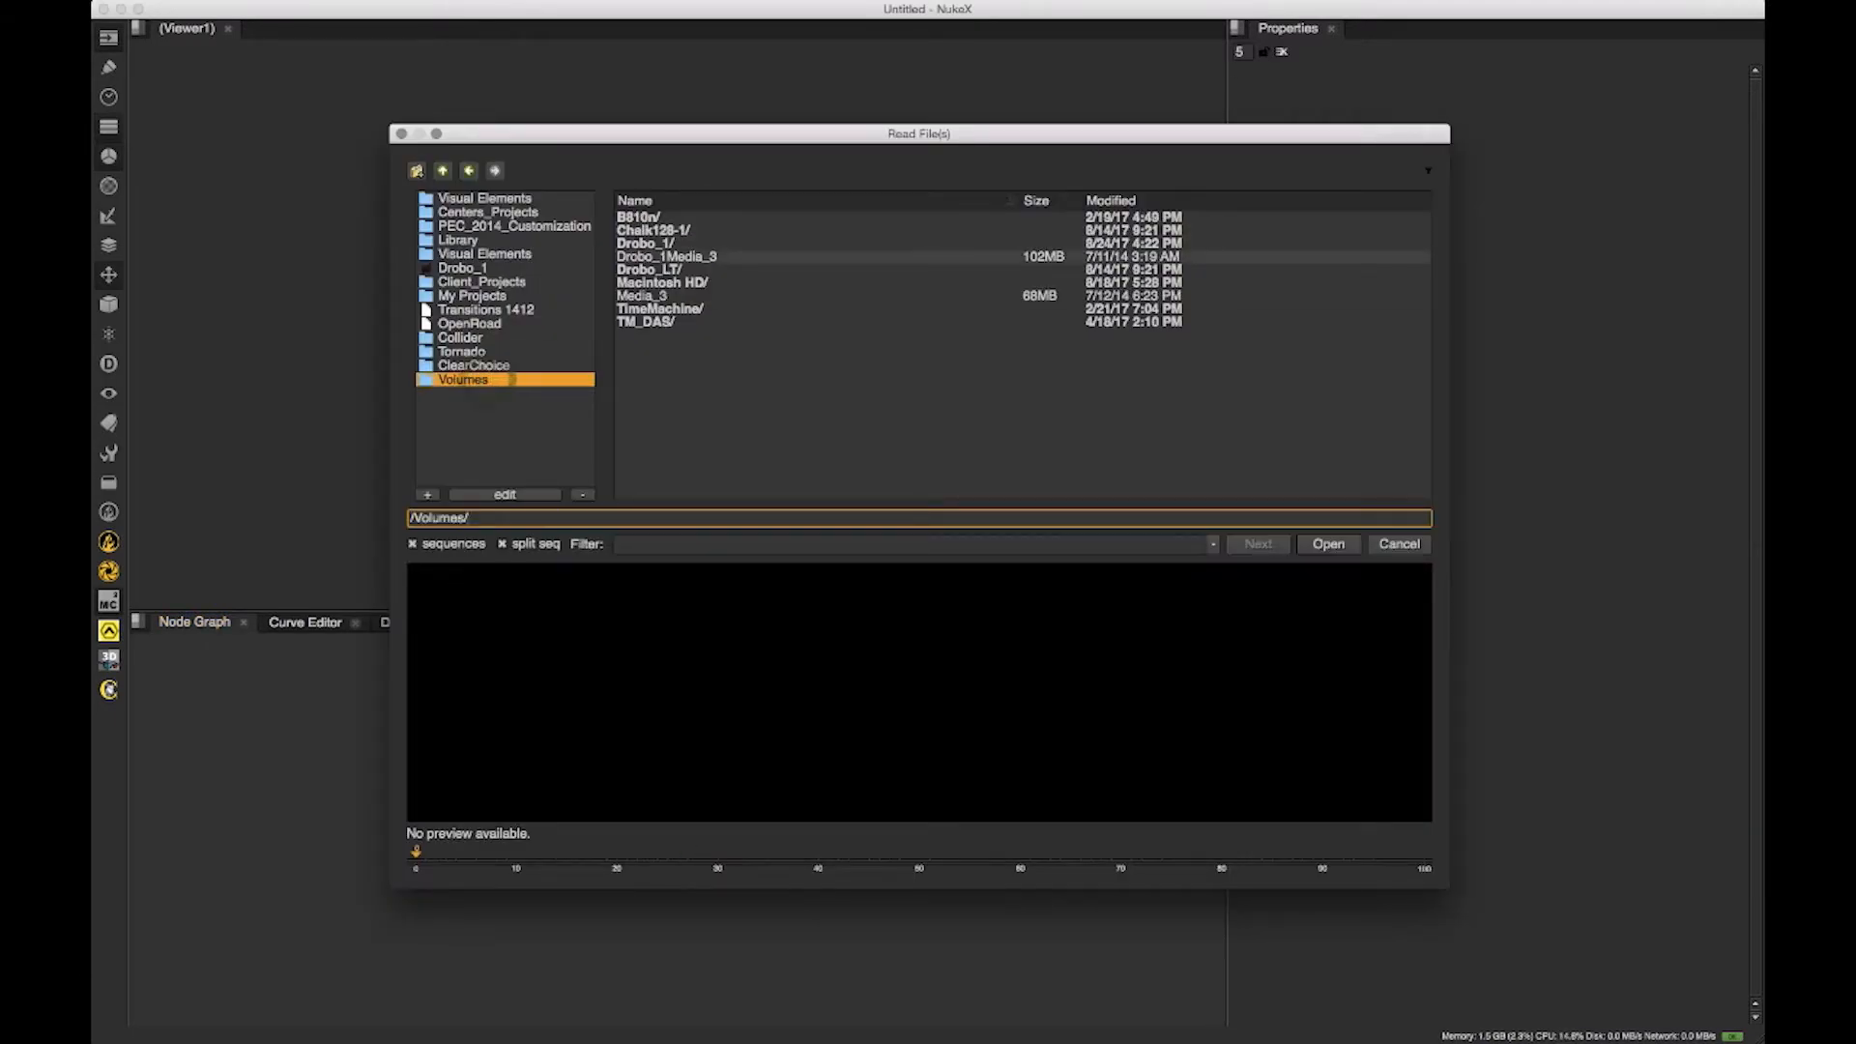
{"action": "double_click", "coordinate": [667, 230]}
{"action": "double_click", "coordinate": [681, 217]}
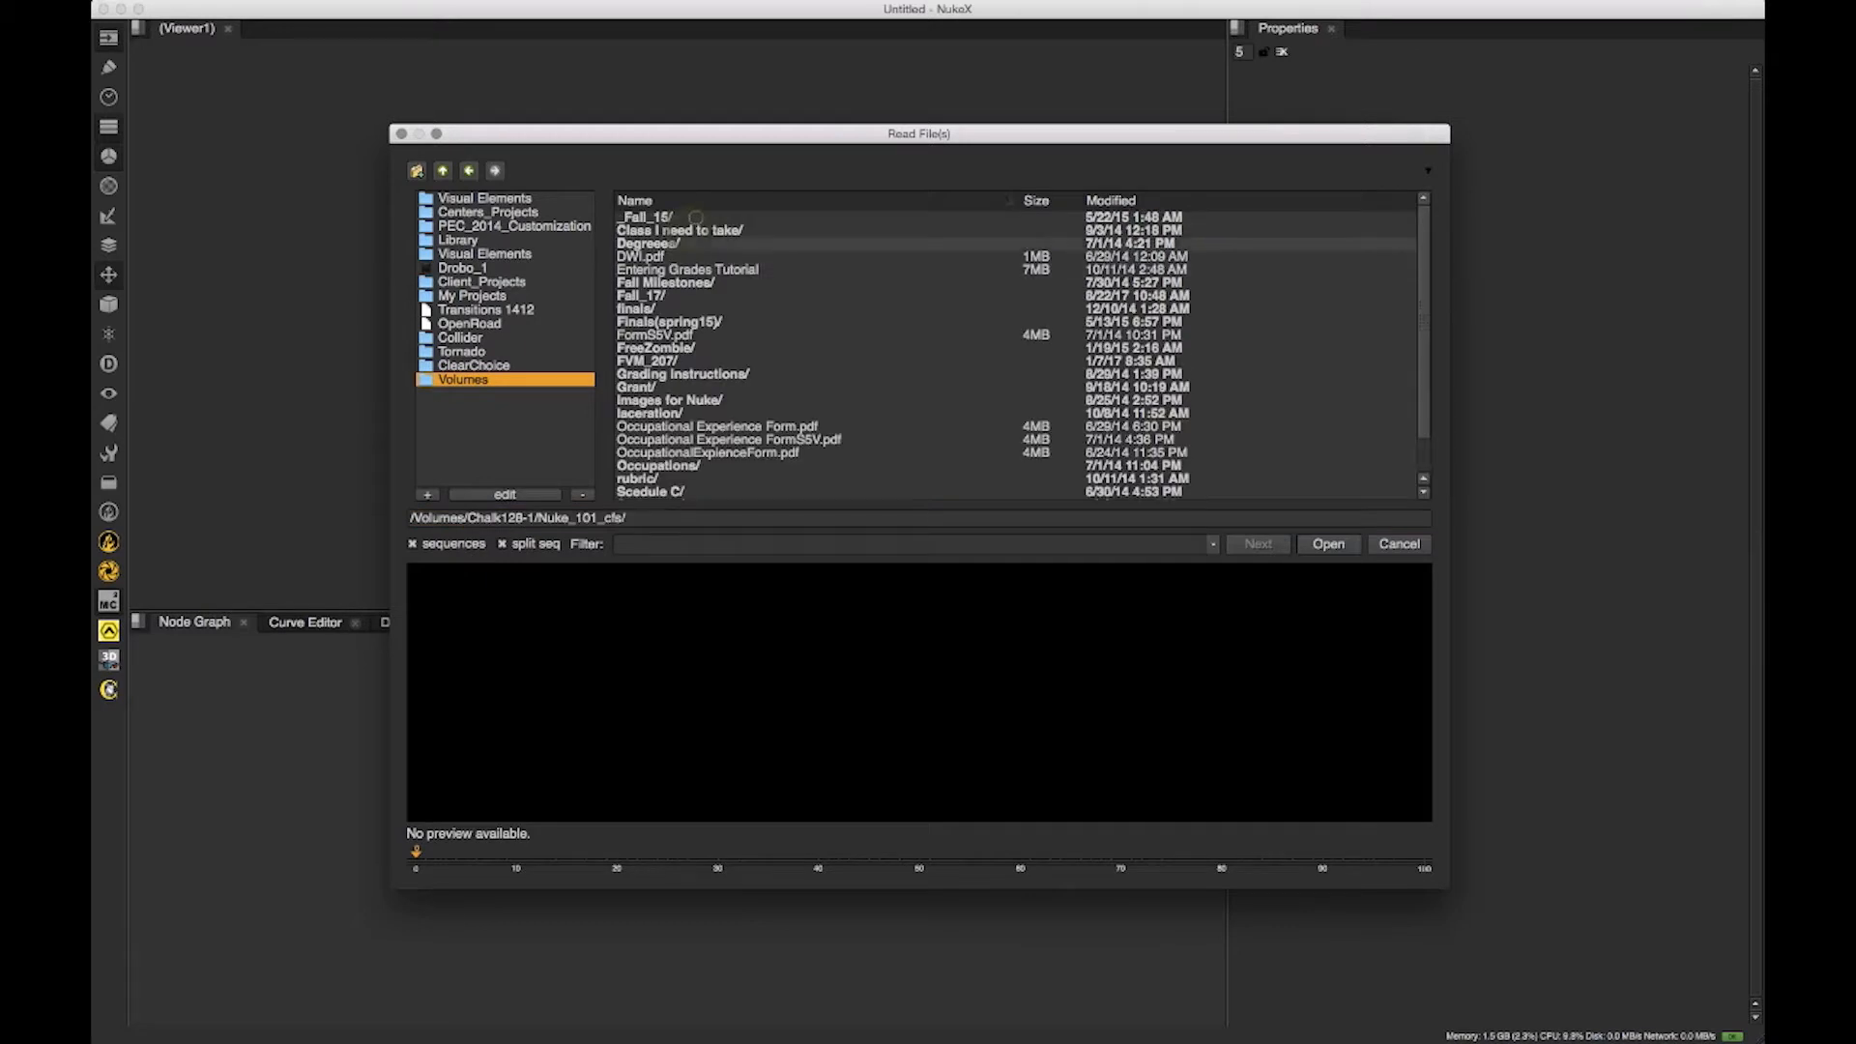
{"action": "double_click", "coordinate": [657, 295]}
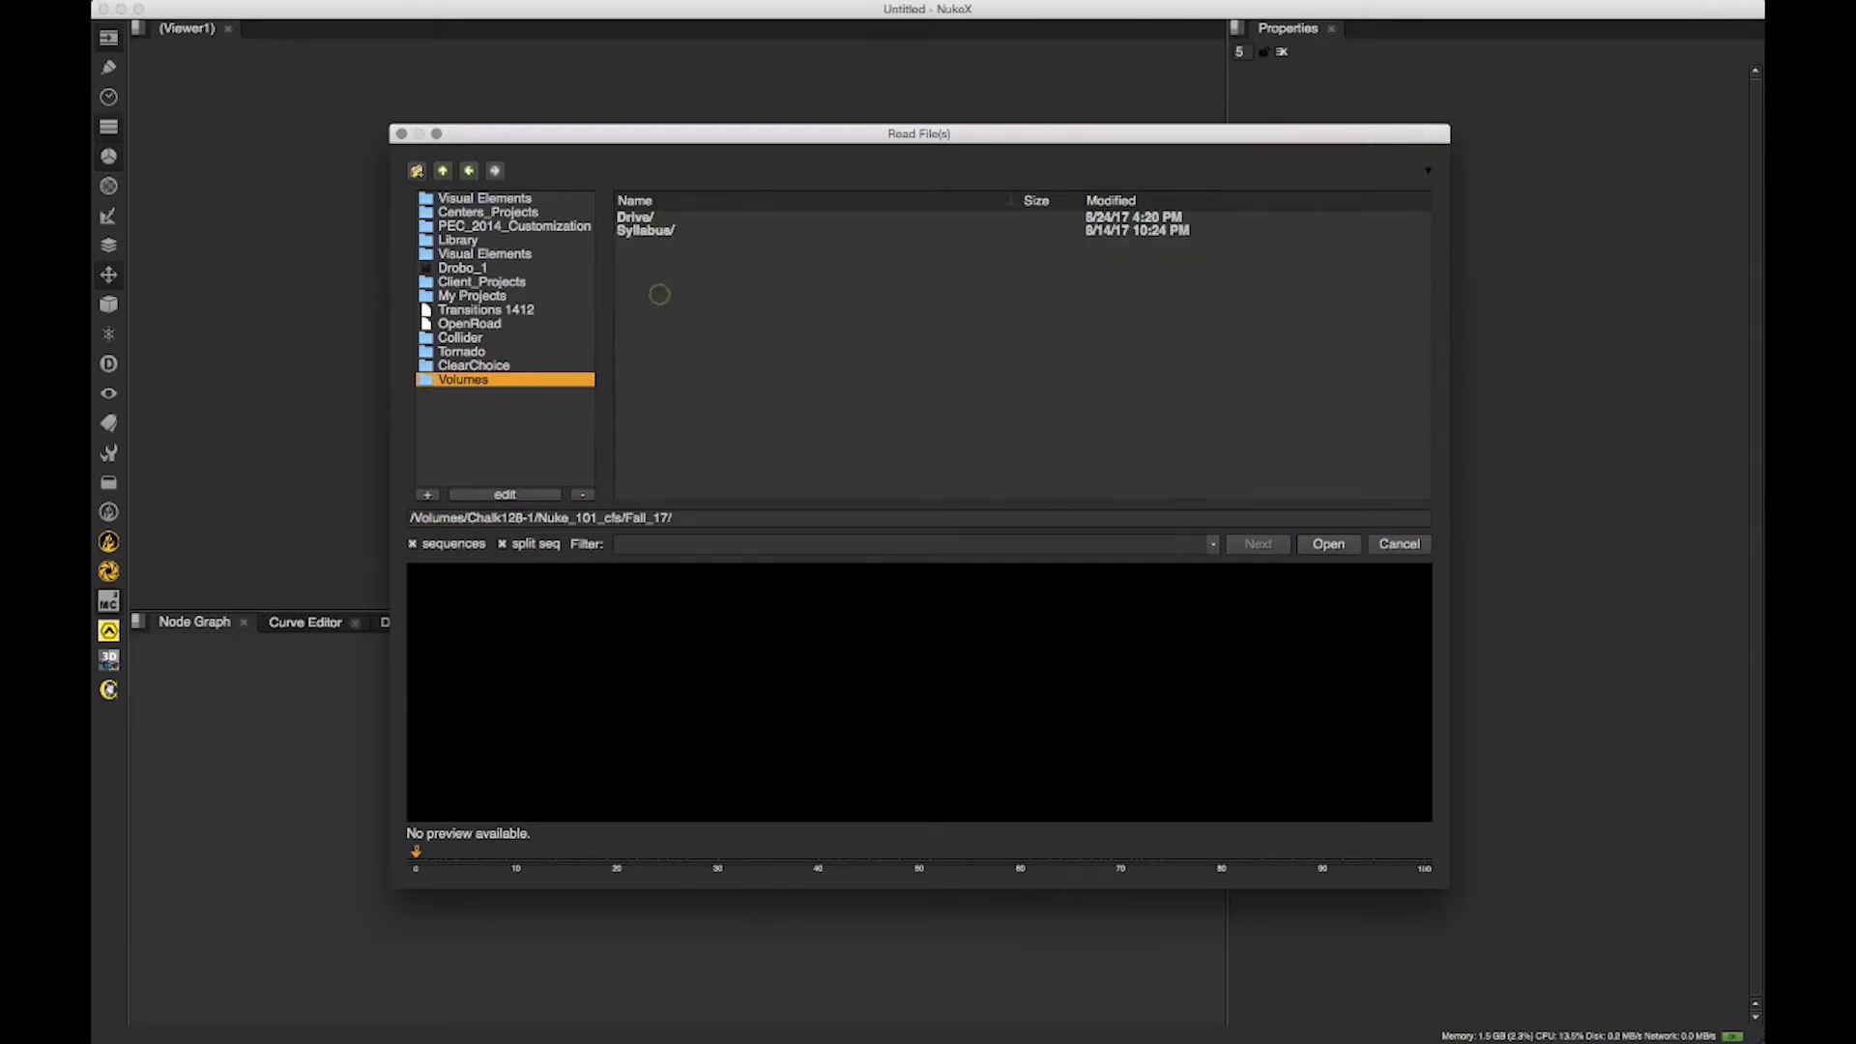
{"action": "double_click", "coordinate": [646, 217]}
{"action": "double_click", "coordinate": [667, 243]}
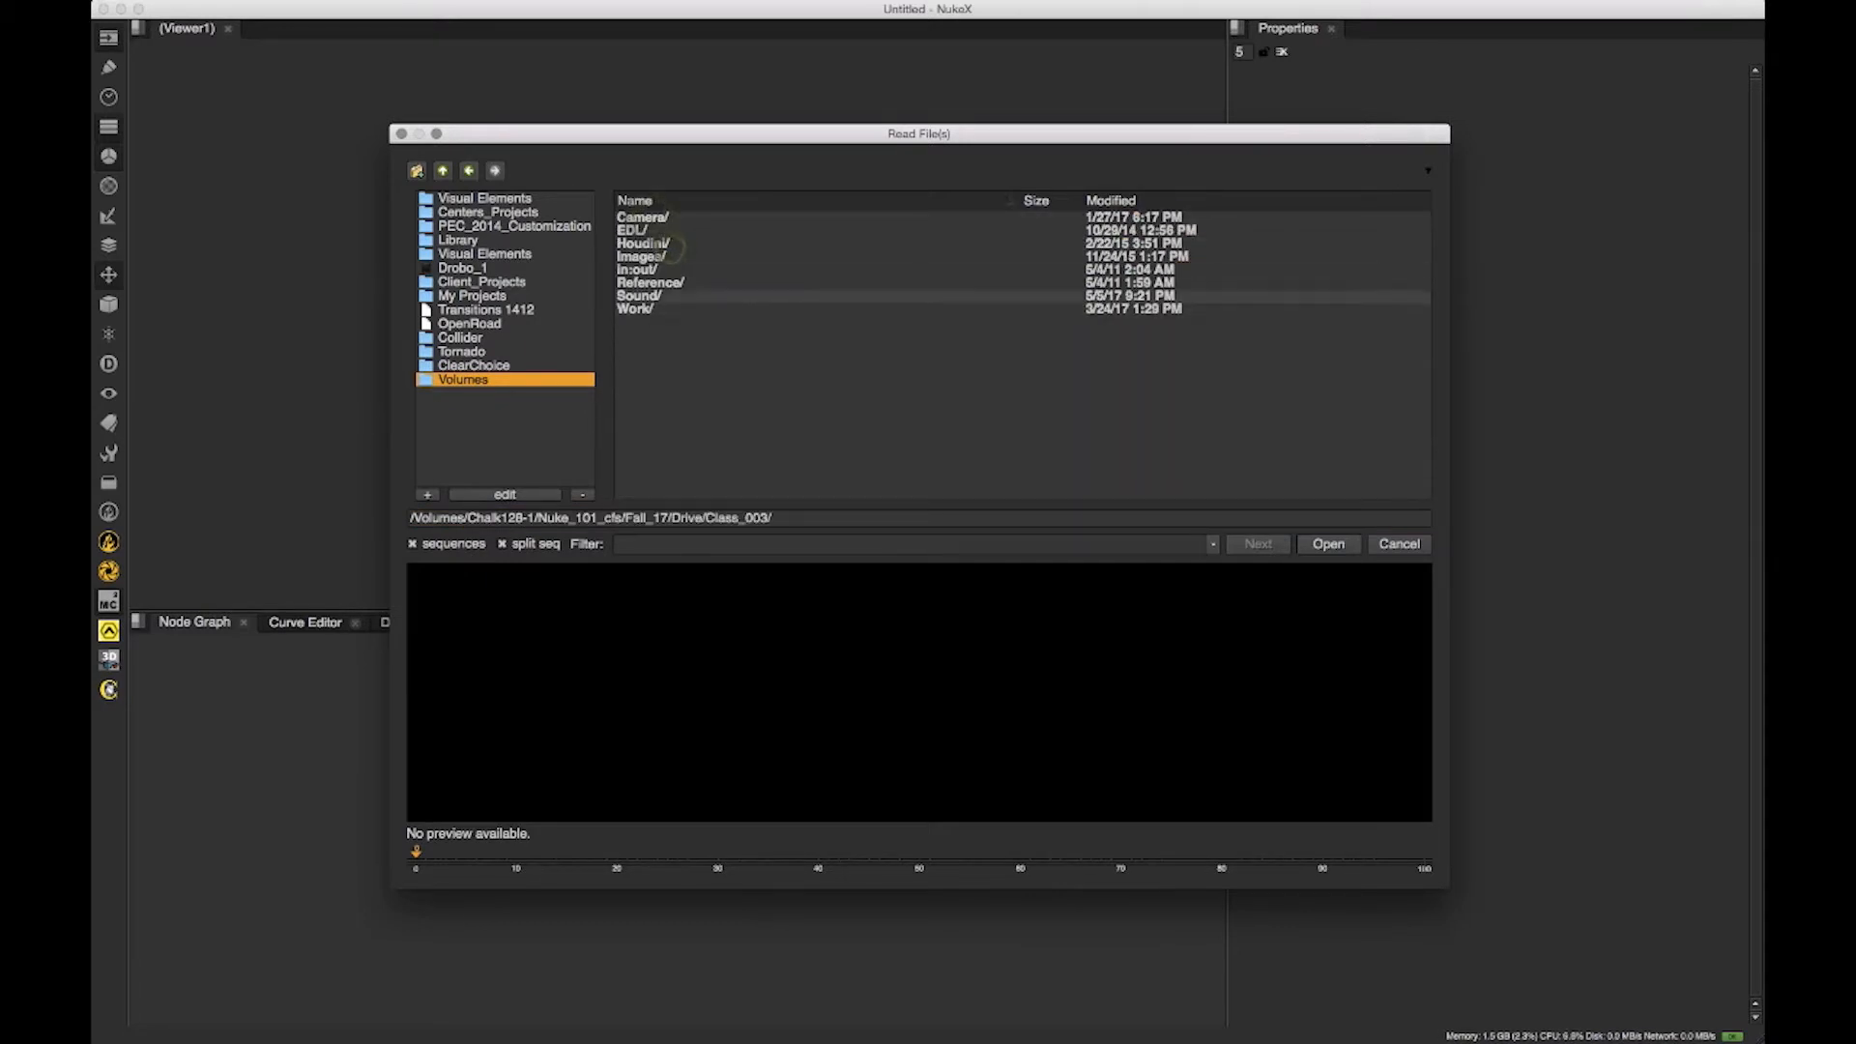
{"action": "double_click", "coordinate": [676, 255]}
{"action": "double_click", "coordinate": [647, 254]}
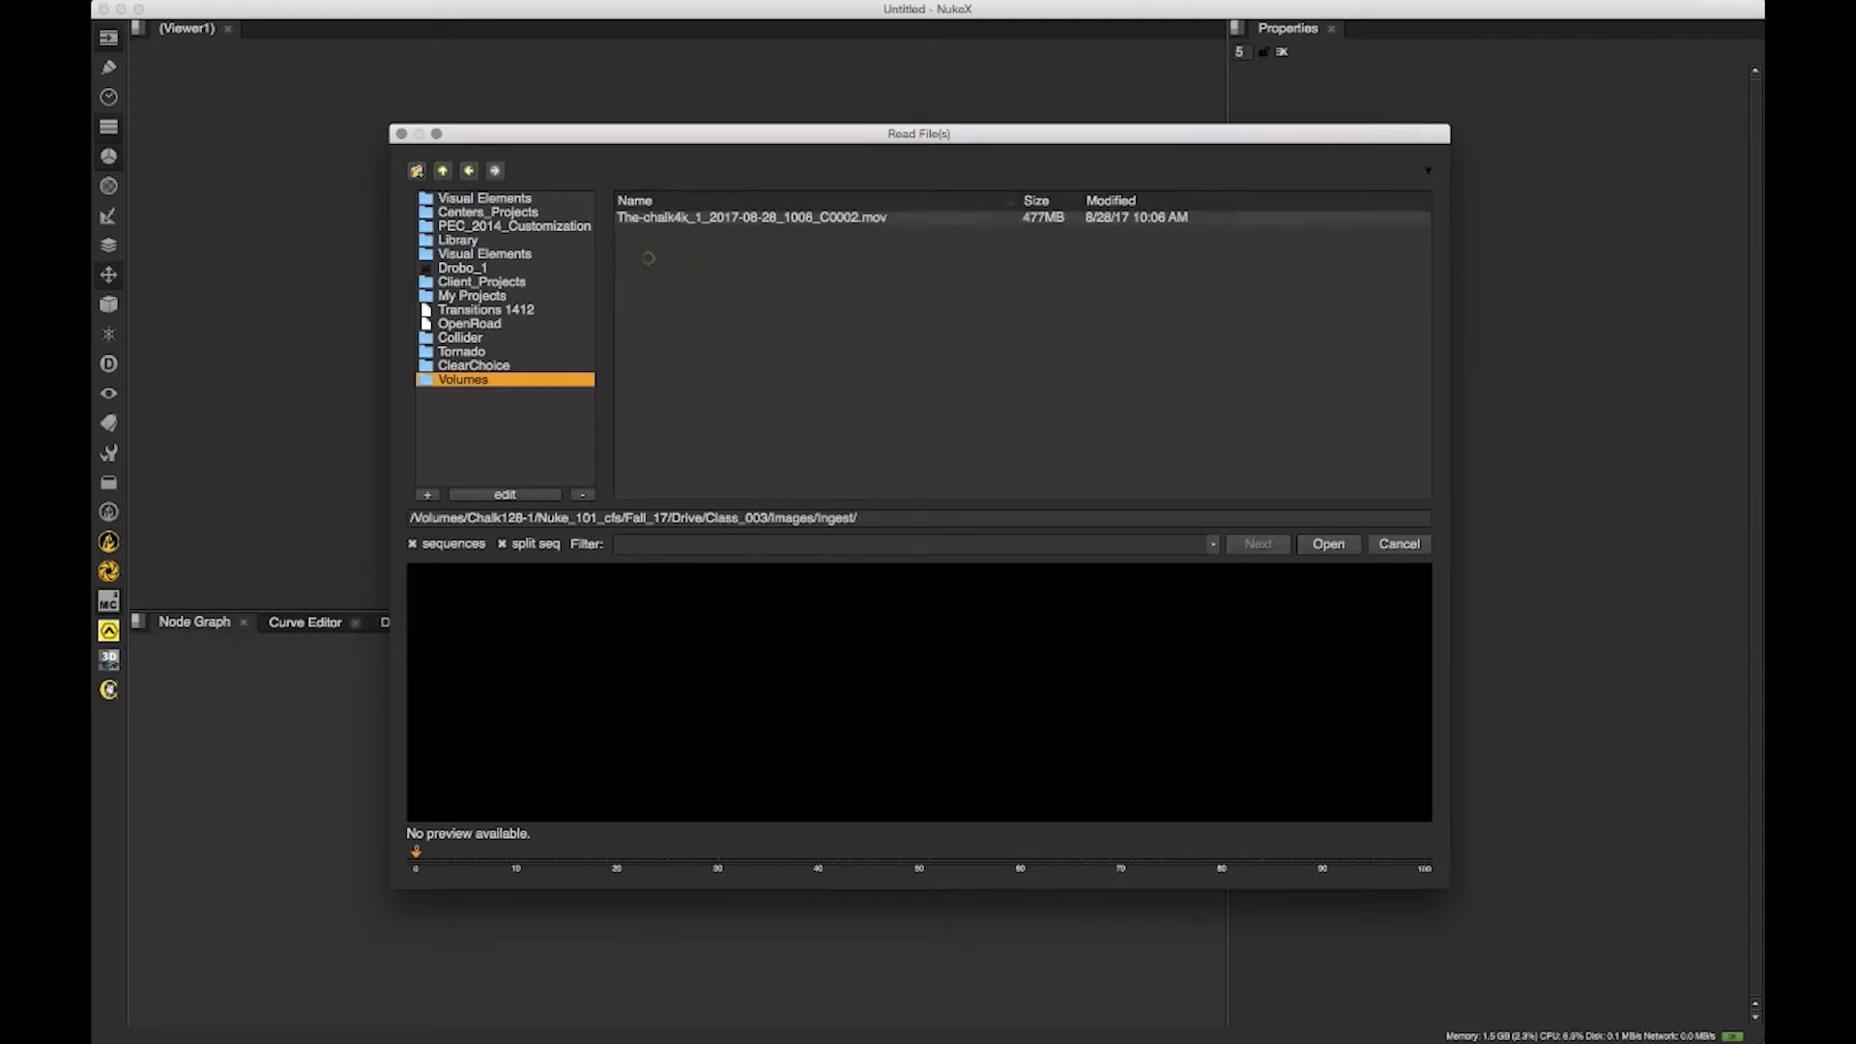
{"action": "left_click", "coordinate": [712, 216]}
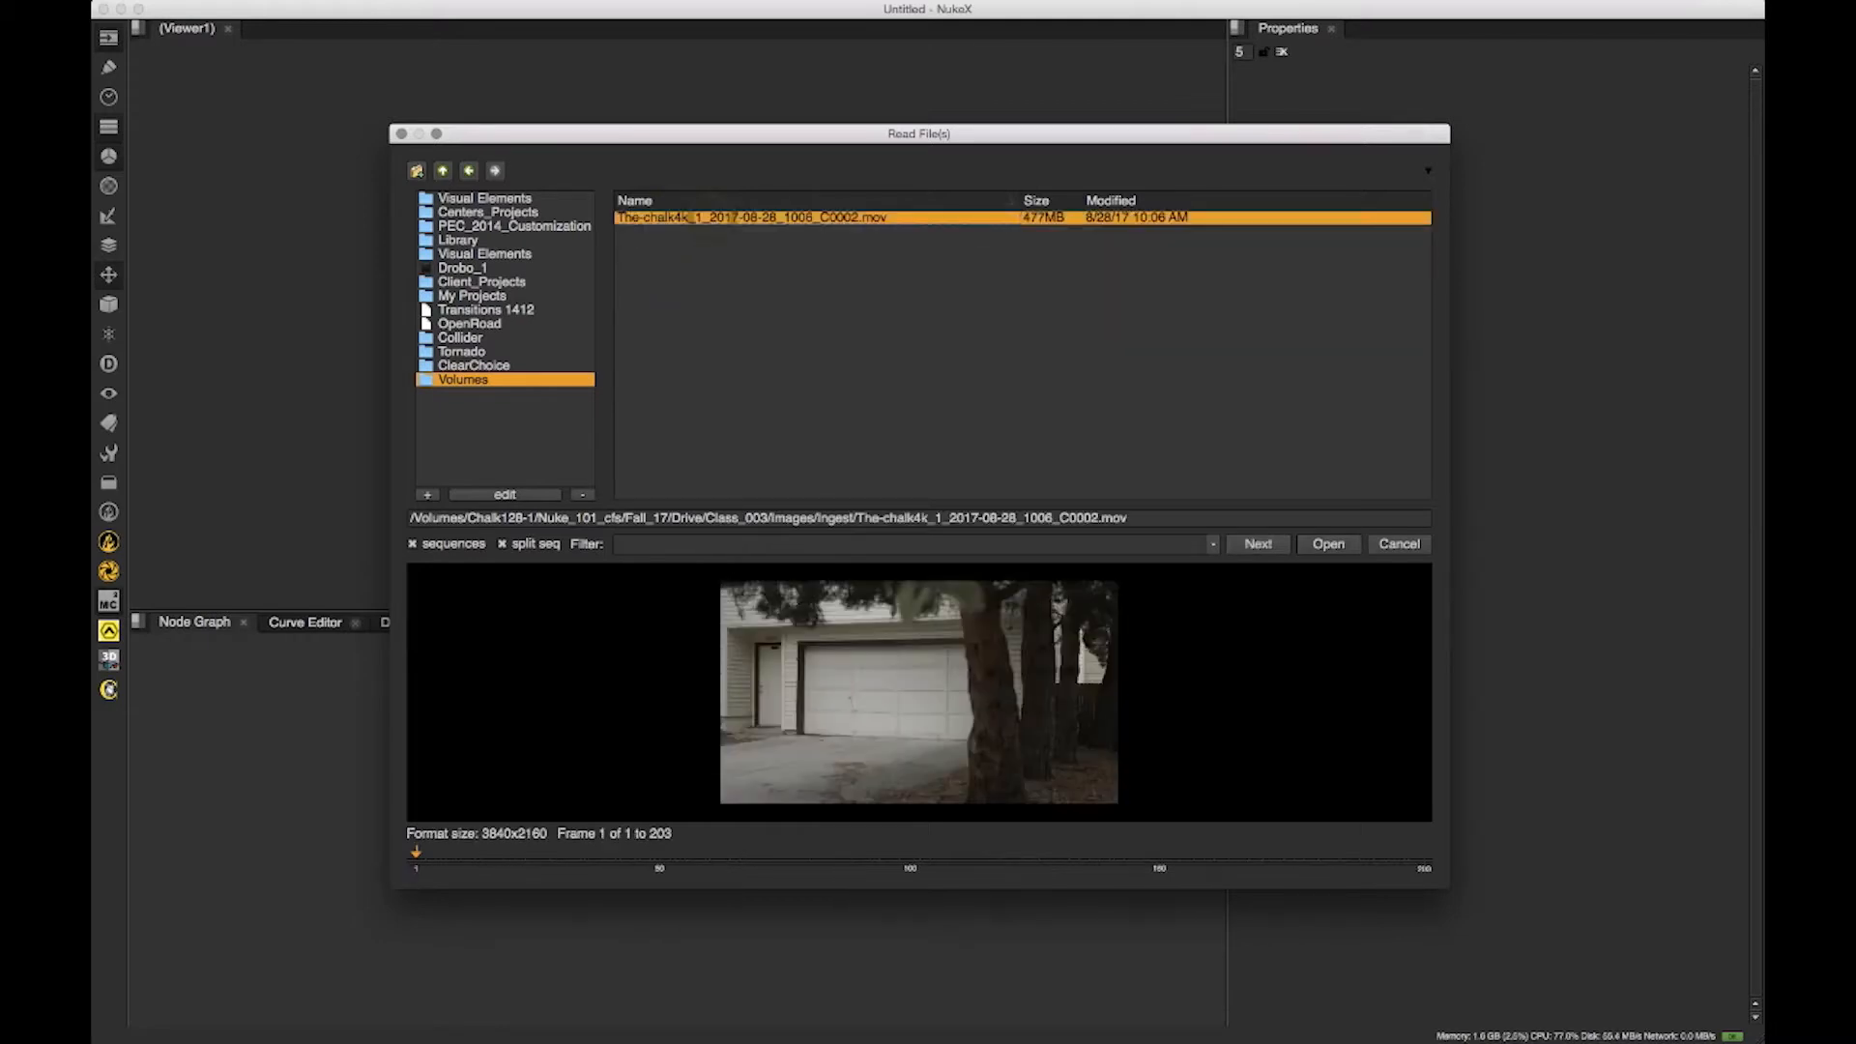
{"action": "left_click", "coordinate": [1321, 515]}
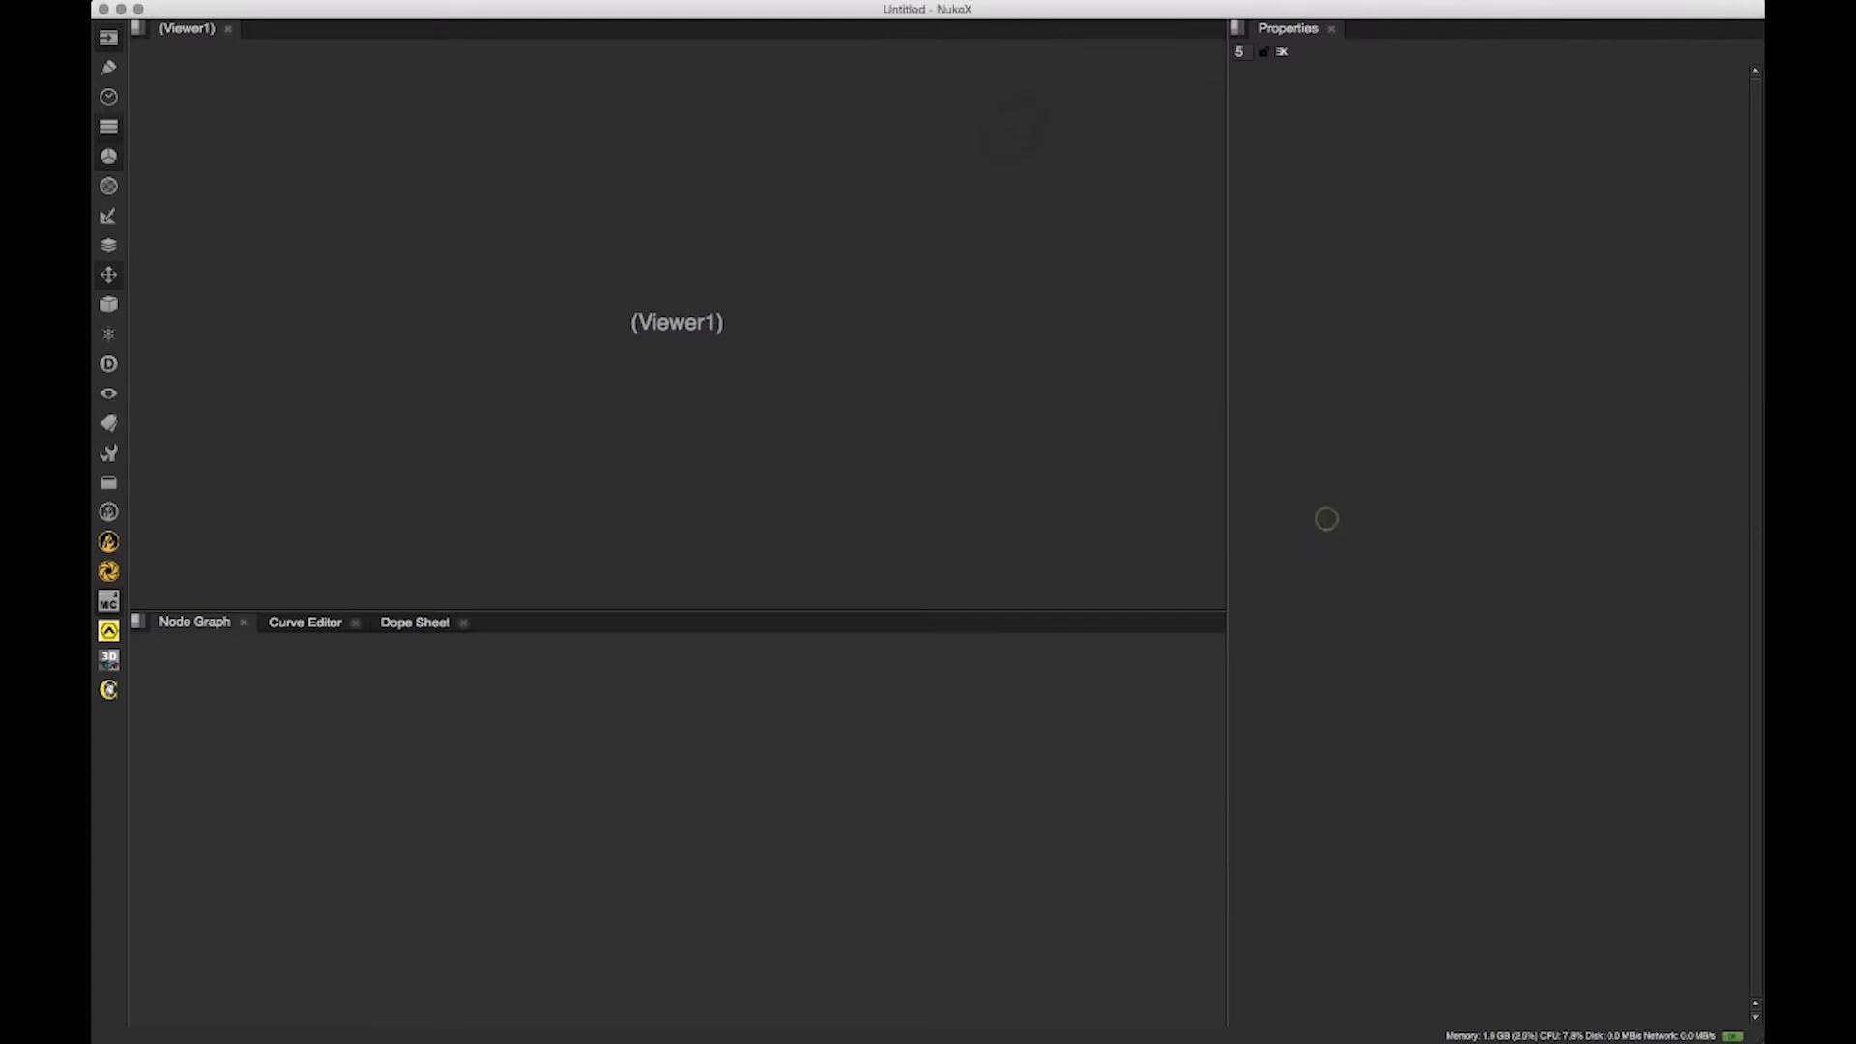
{"action": "left_click_drag", "start_coordinate": [200, 747], "coordinate": [675, 733]}
- Read in 1208mt-08+mini-truckin-graffiti+banner.jpg and Graffiti-Tagging-Letters-Pink-and-Purple.jpg from the Images/elements folder in one go
{"action": "left_click", "coordinate": [530, 760]}
{"action": "key", "text": "r"}
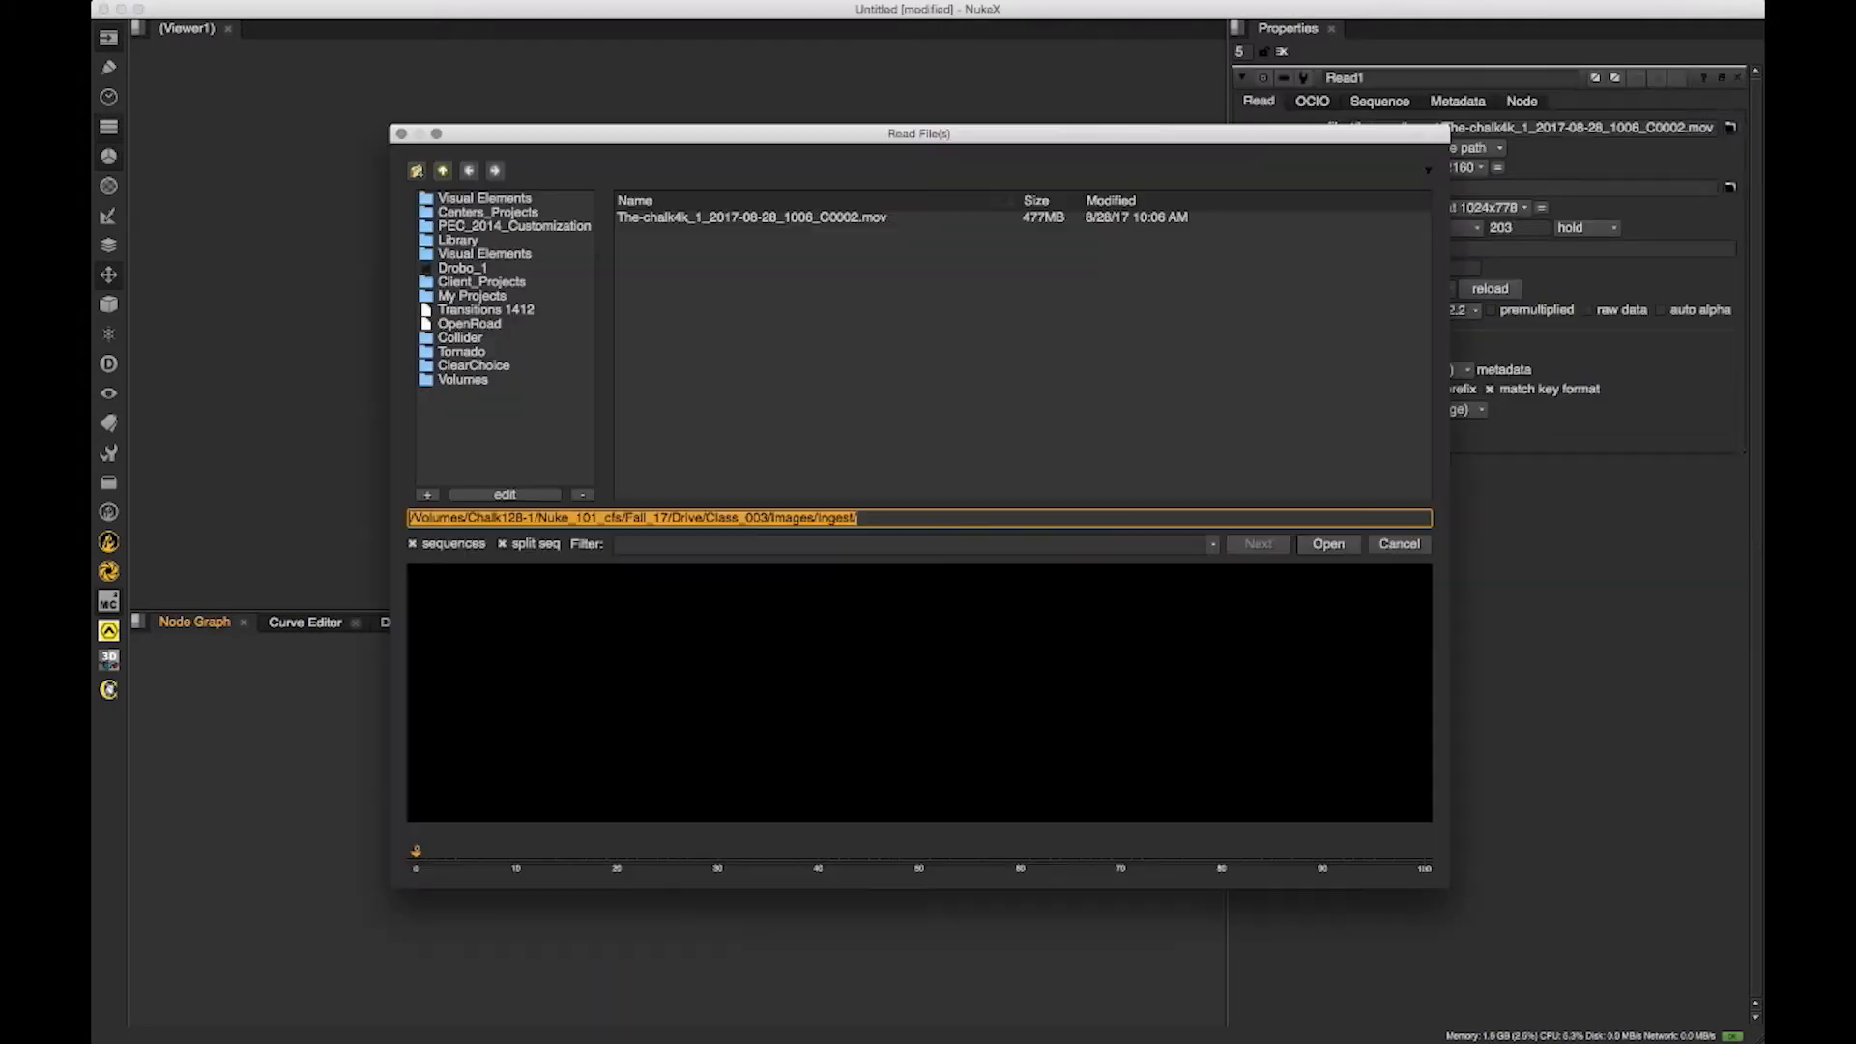
{"action": "left_click", "coordinate": [443, 170]}
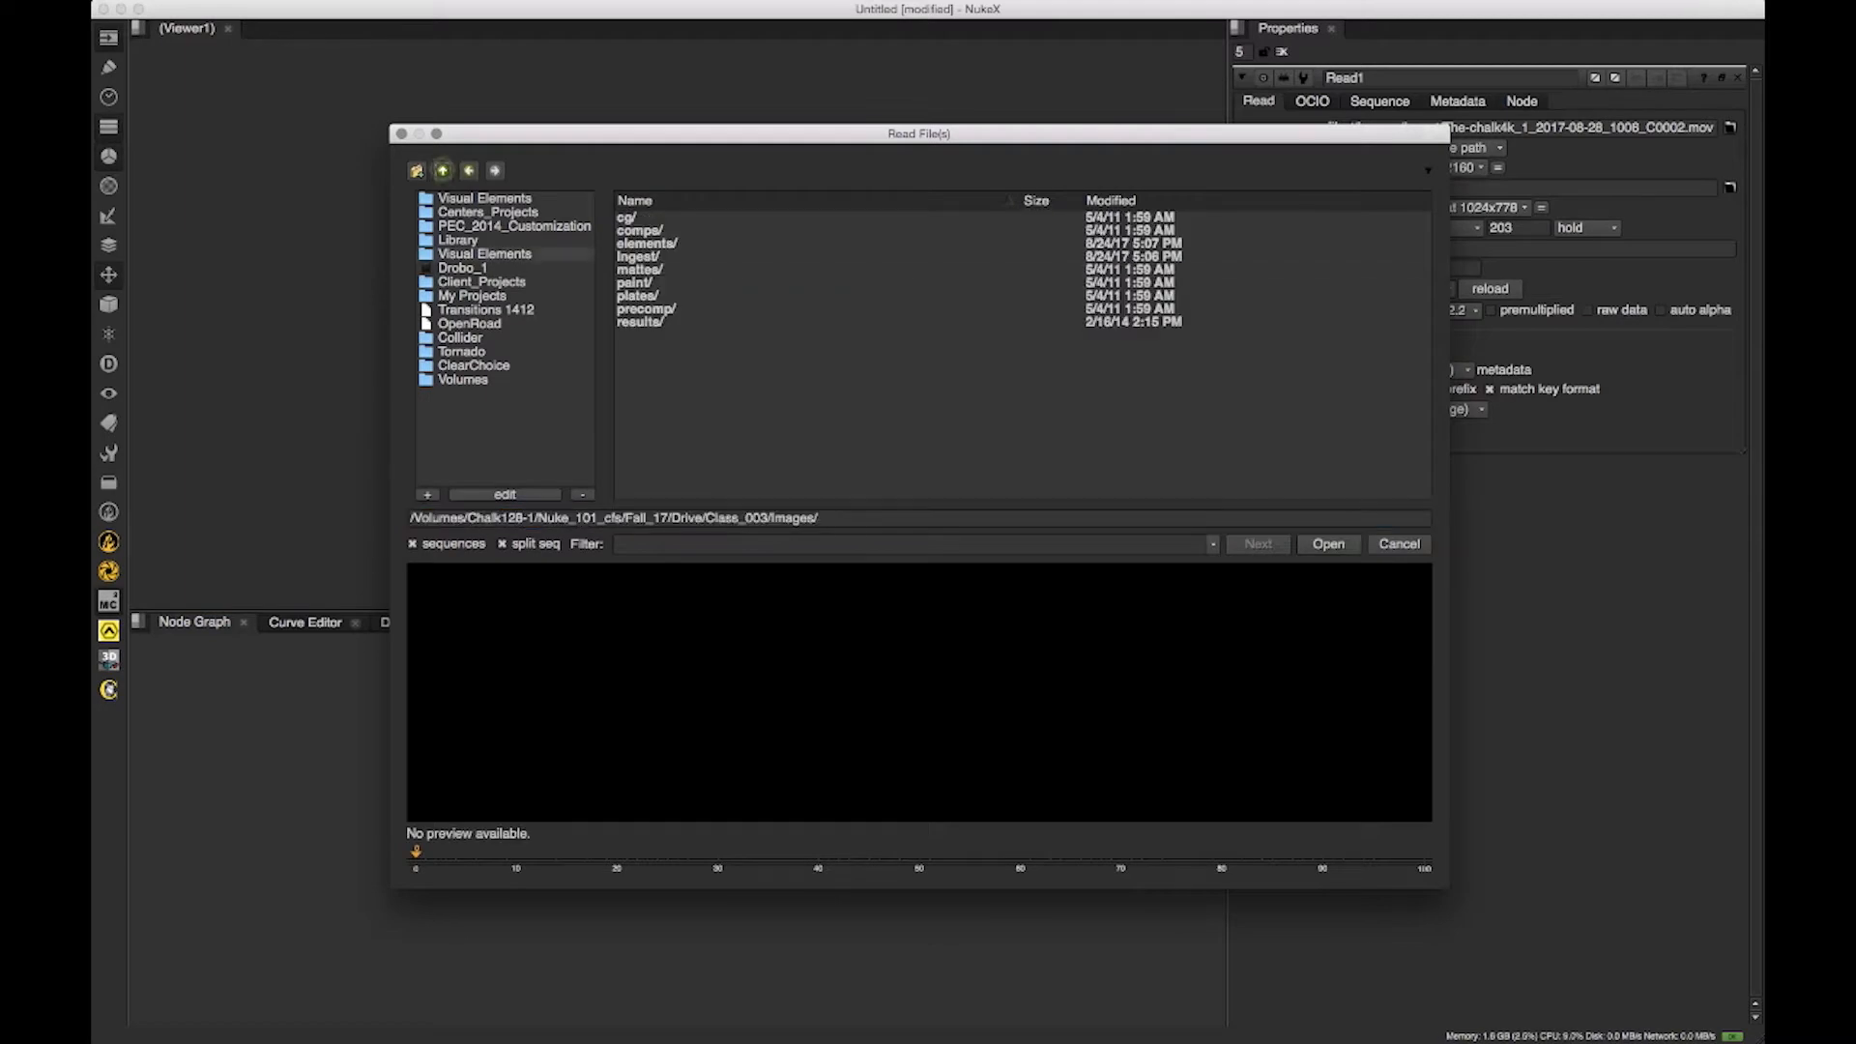
{"action": "double_click", "coordinate": [673, 243]}
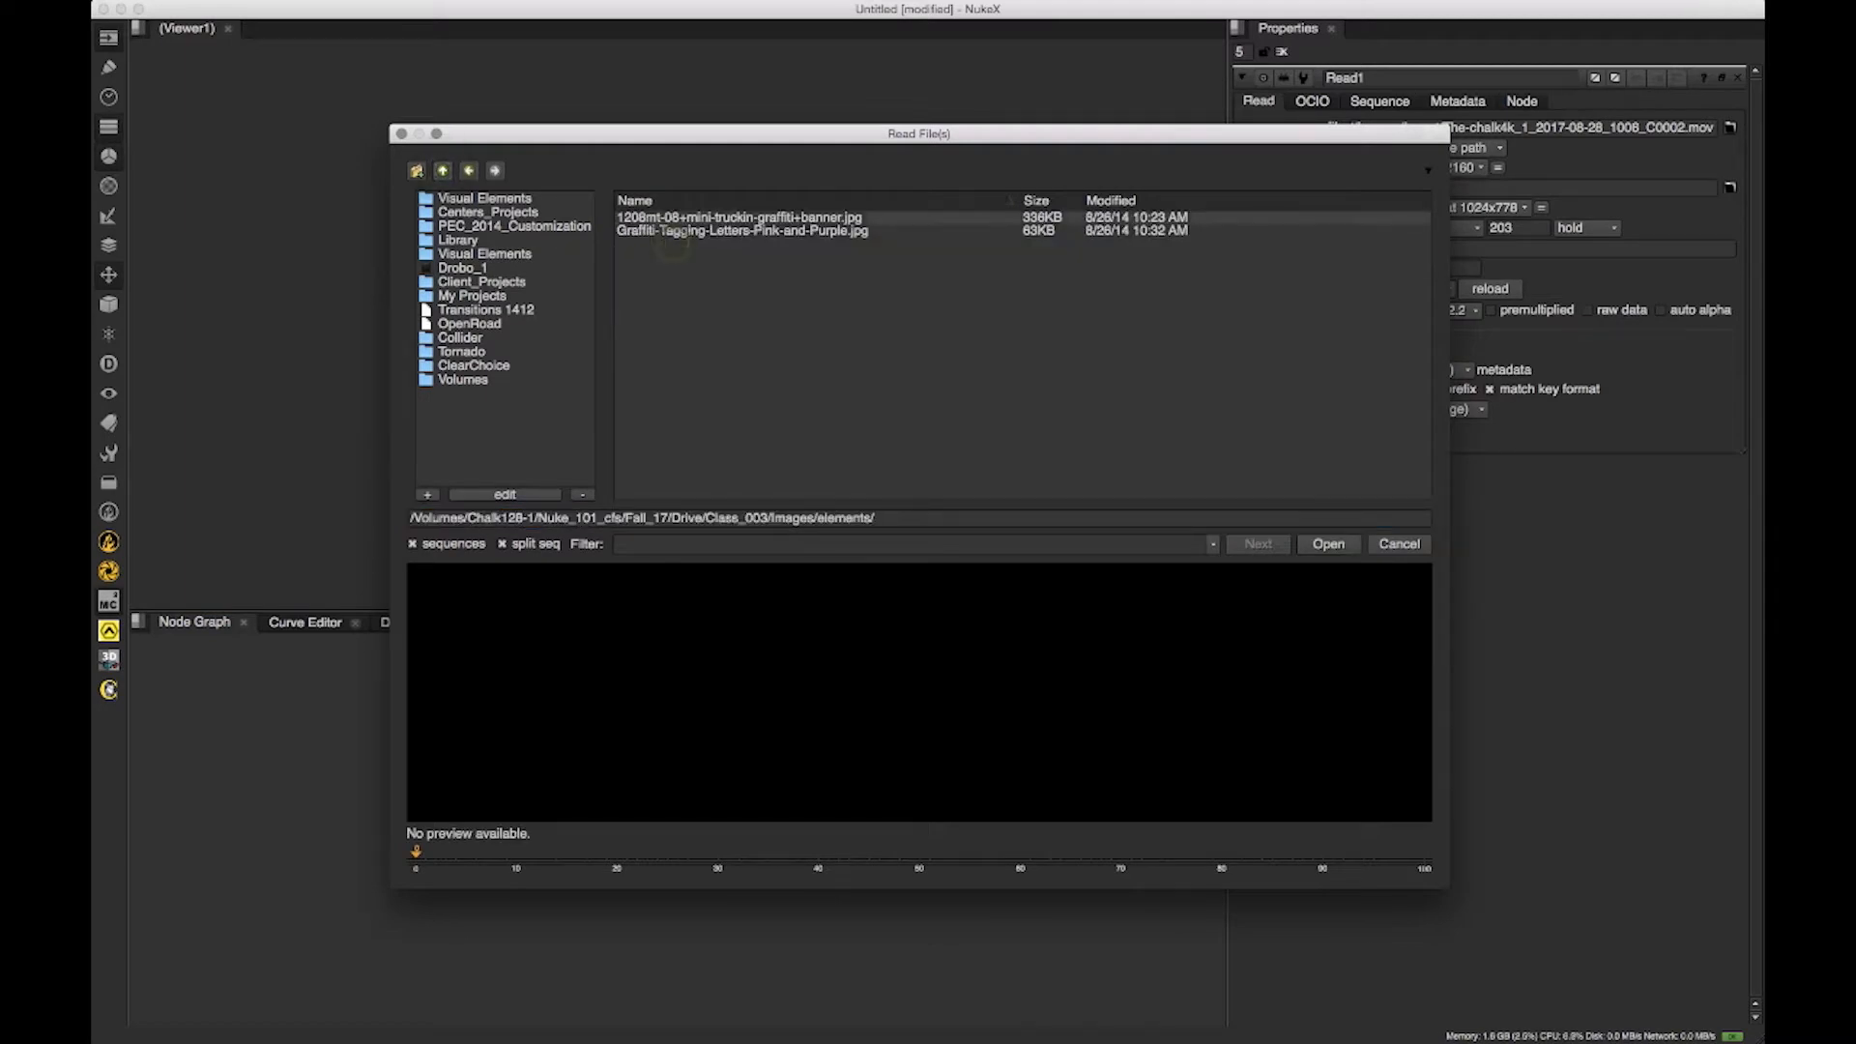
{"action": "left_click", "coordinate": [676, 219]}
{"action": "left_click", "coordinate": [1256, 545]}
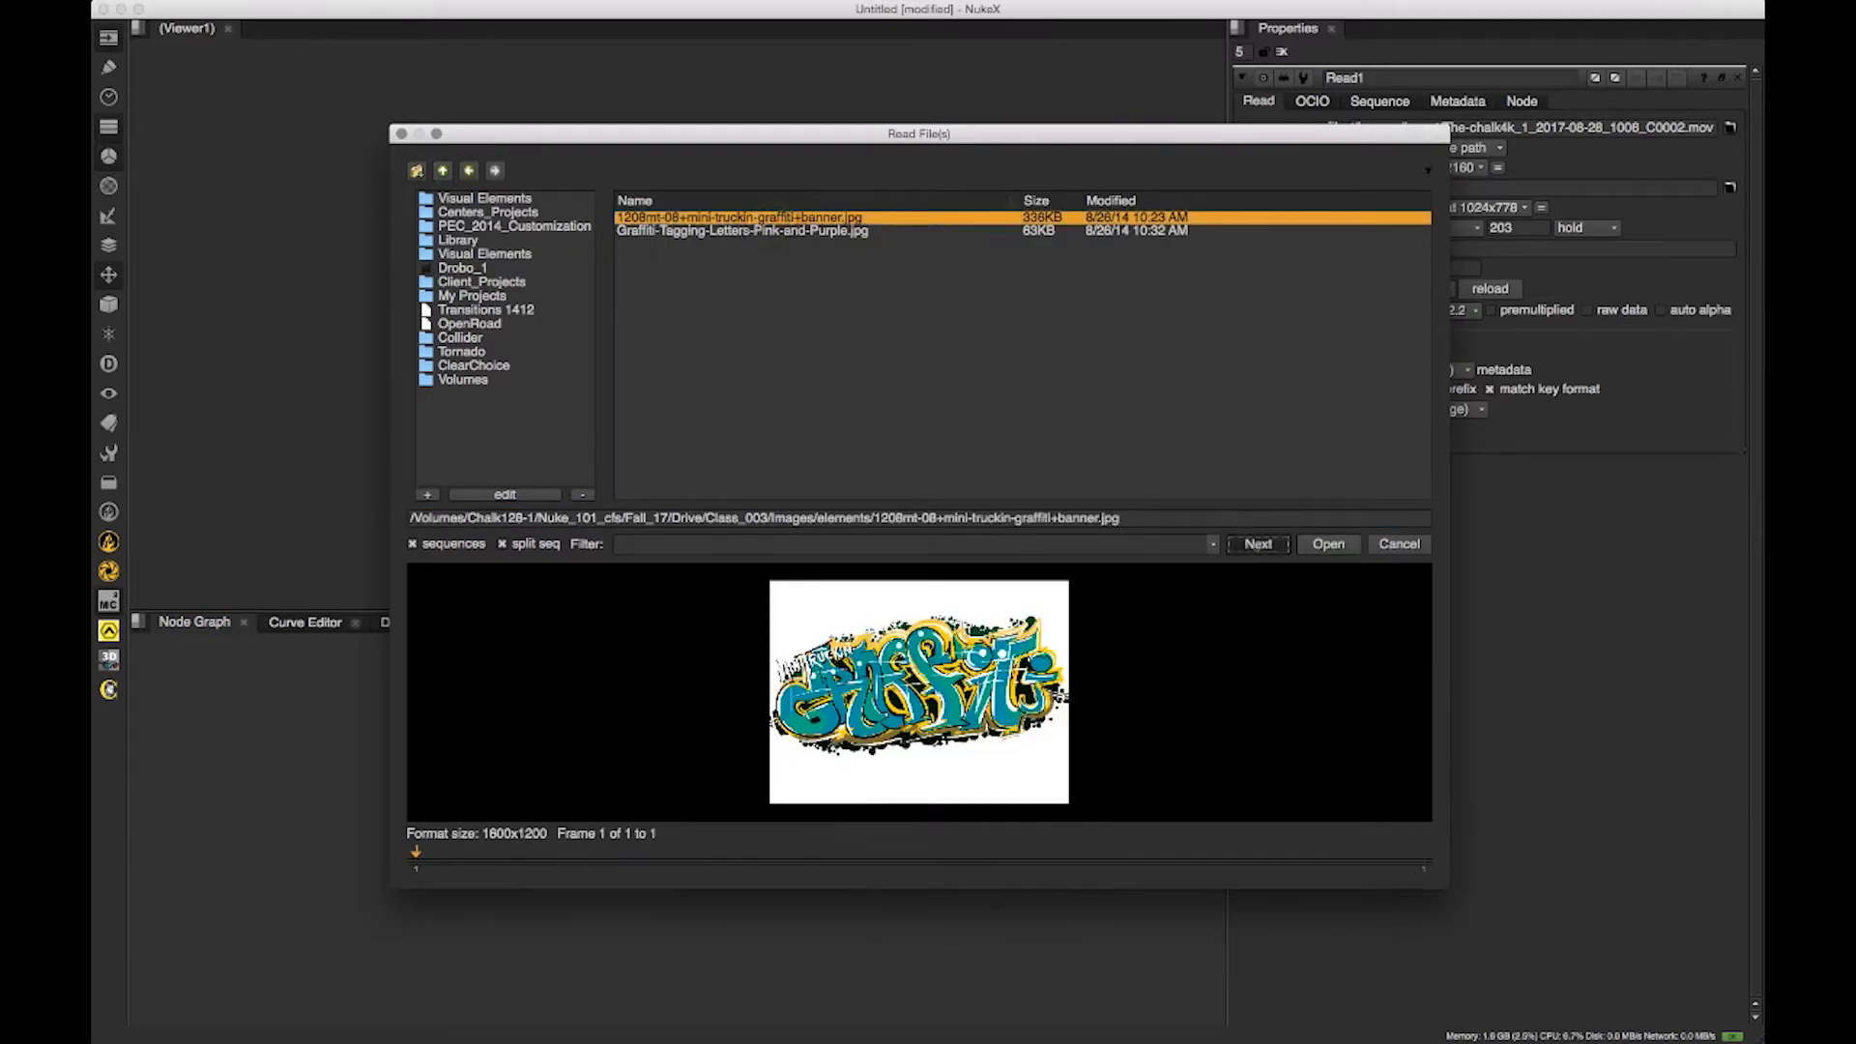
{"action": "left_click", "coordinate": [845, 231]}
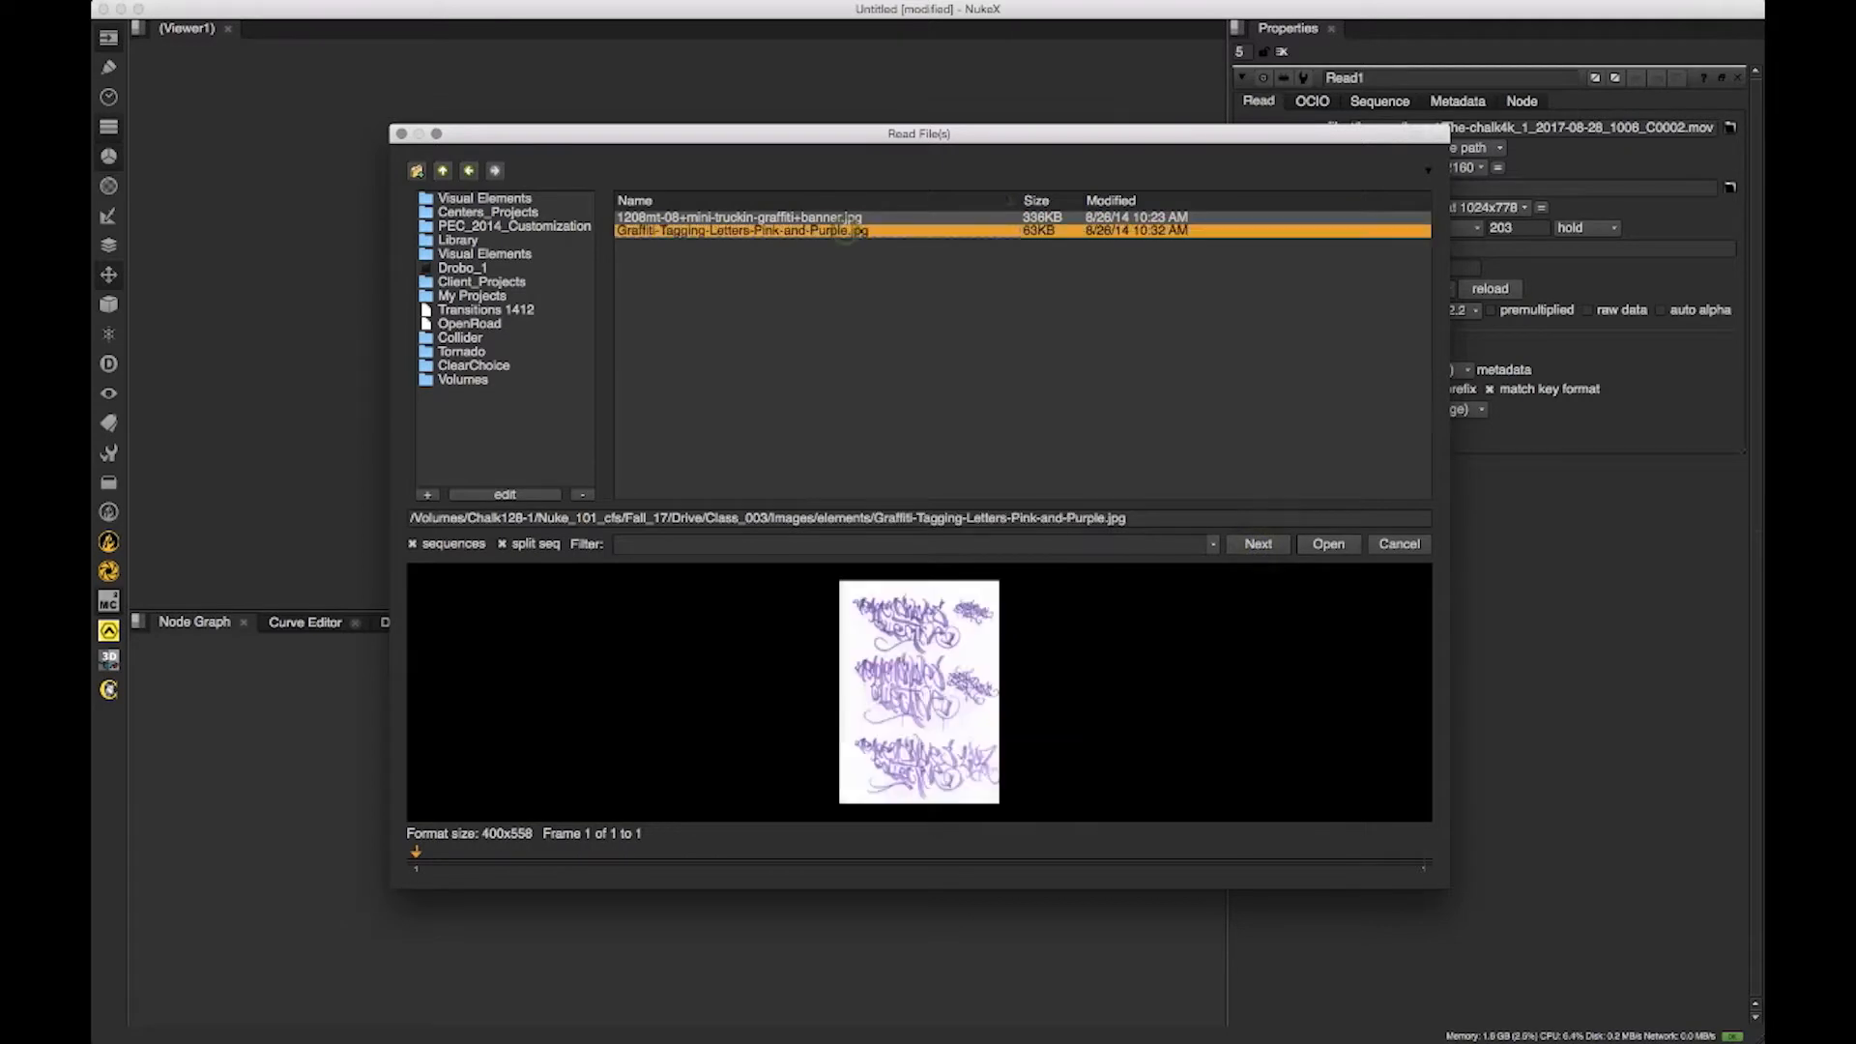
{"action": "left_click", "coordinate": [1328, 545]}
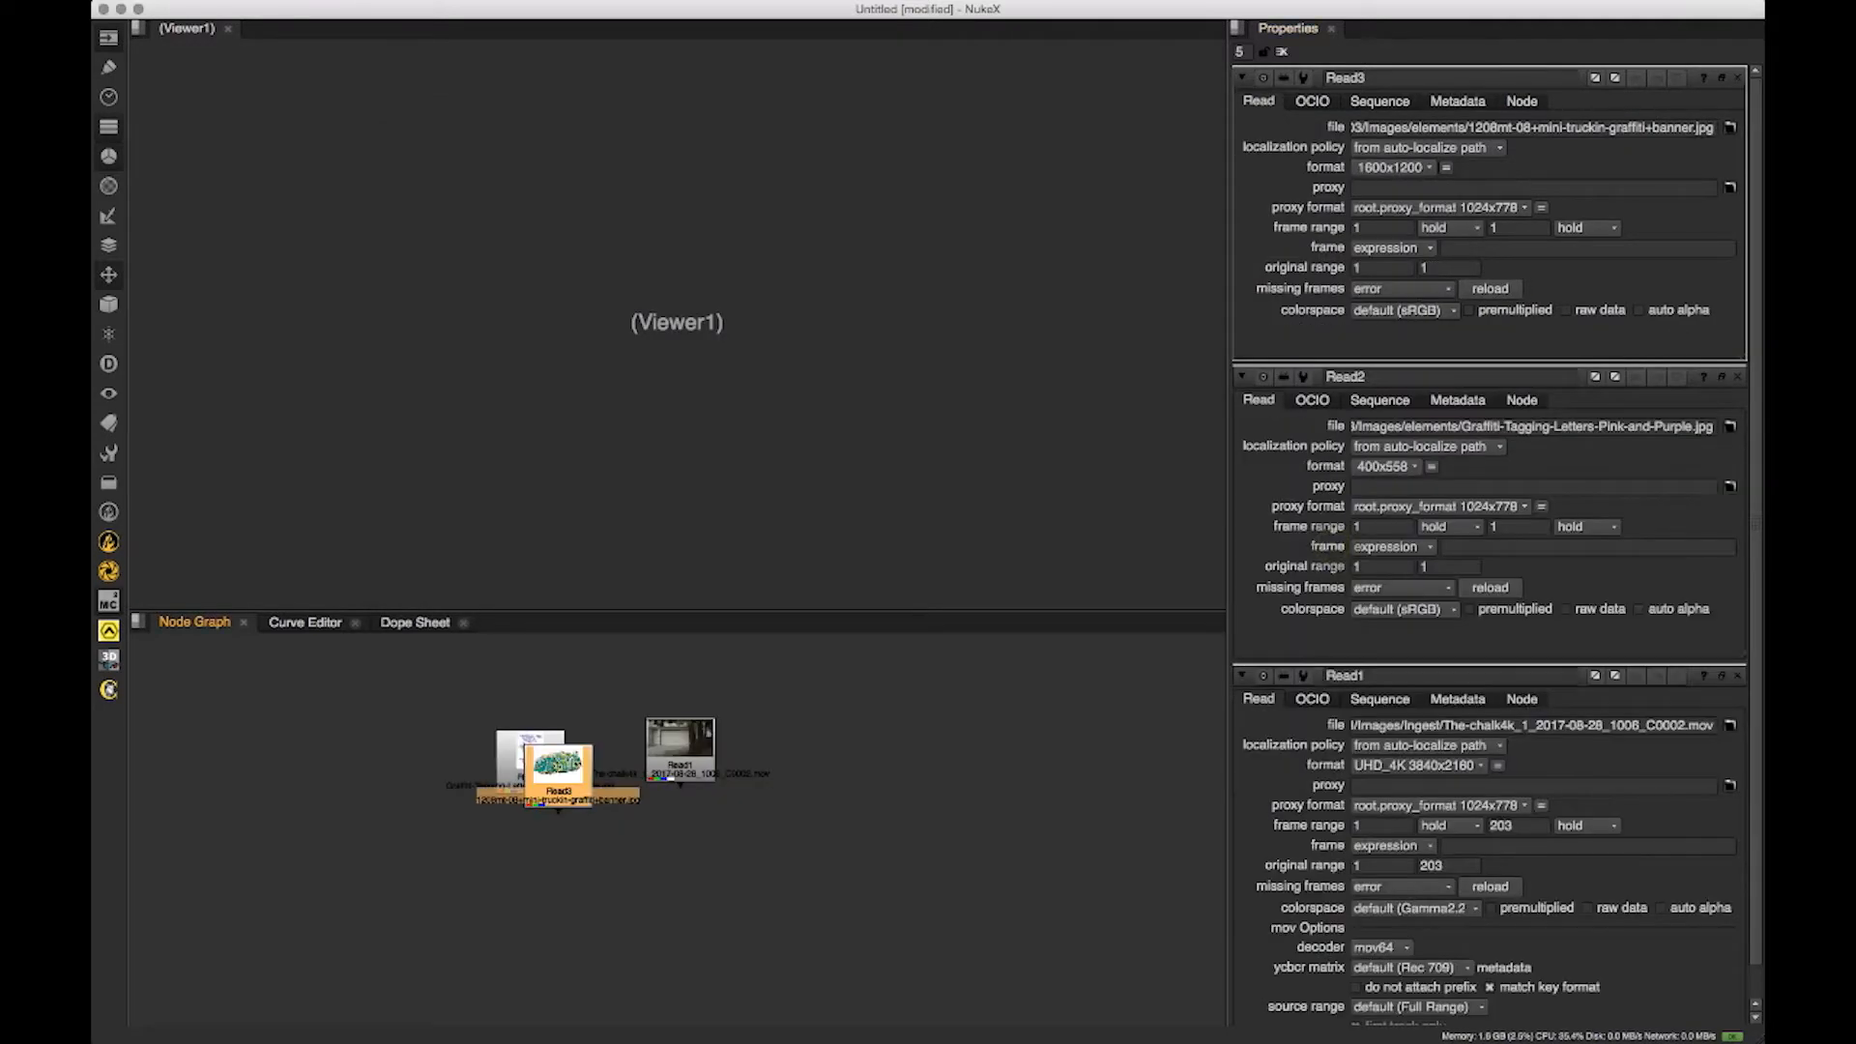
- Separate the overlapping Read nodes, with the graffiti banner above the tagging letters and the garage clip apart from both
{"action": "left_click_drag", "start_coordinate": [548, 739], "coordinate": [355, 831]}
{"action": "left_click_drag", "start_coordinate": [558, 792], "coordinate": [629, 811]}
{"action": "left_click", "coordinate": [912, 839]}
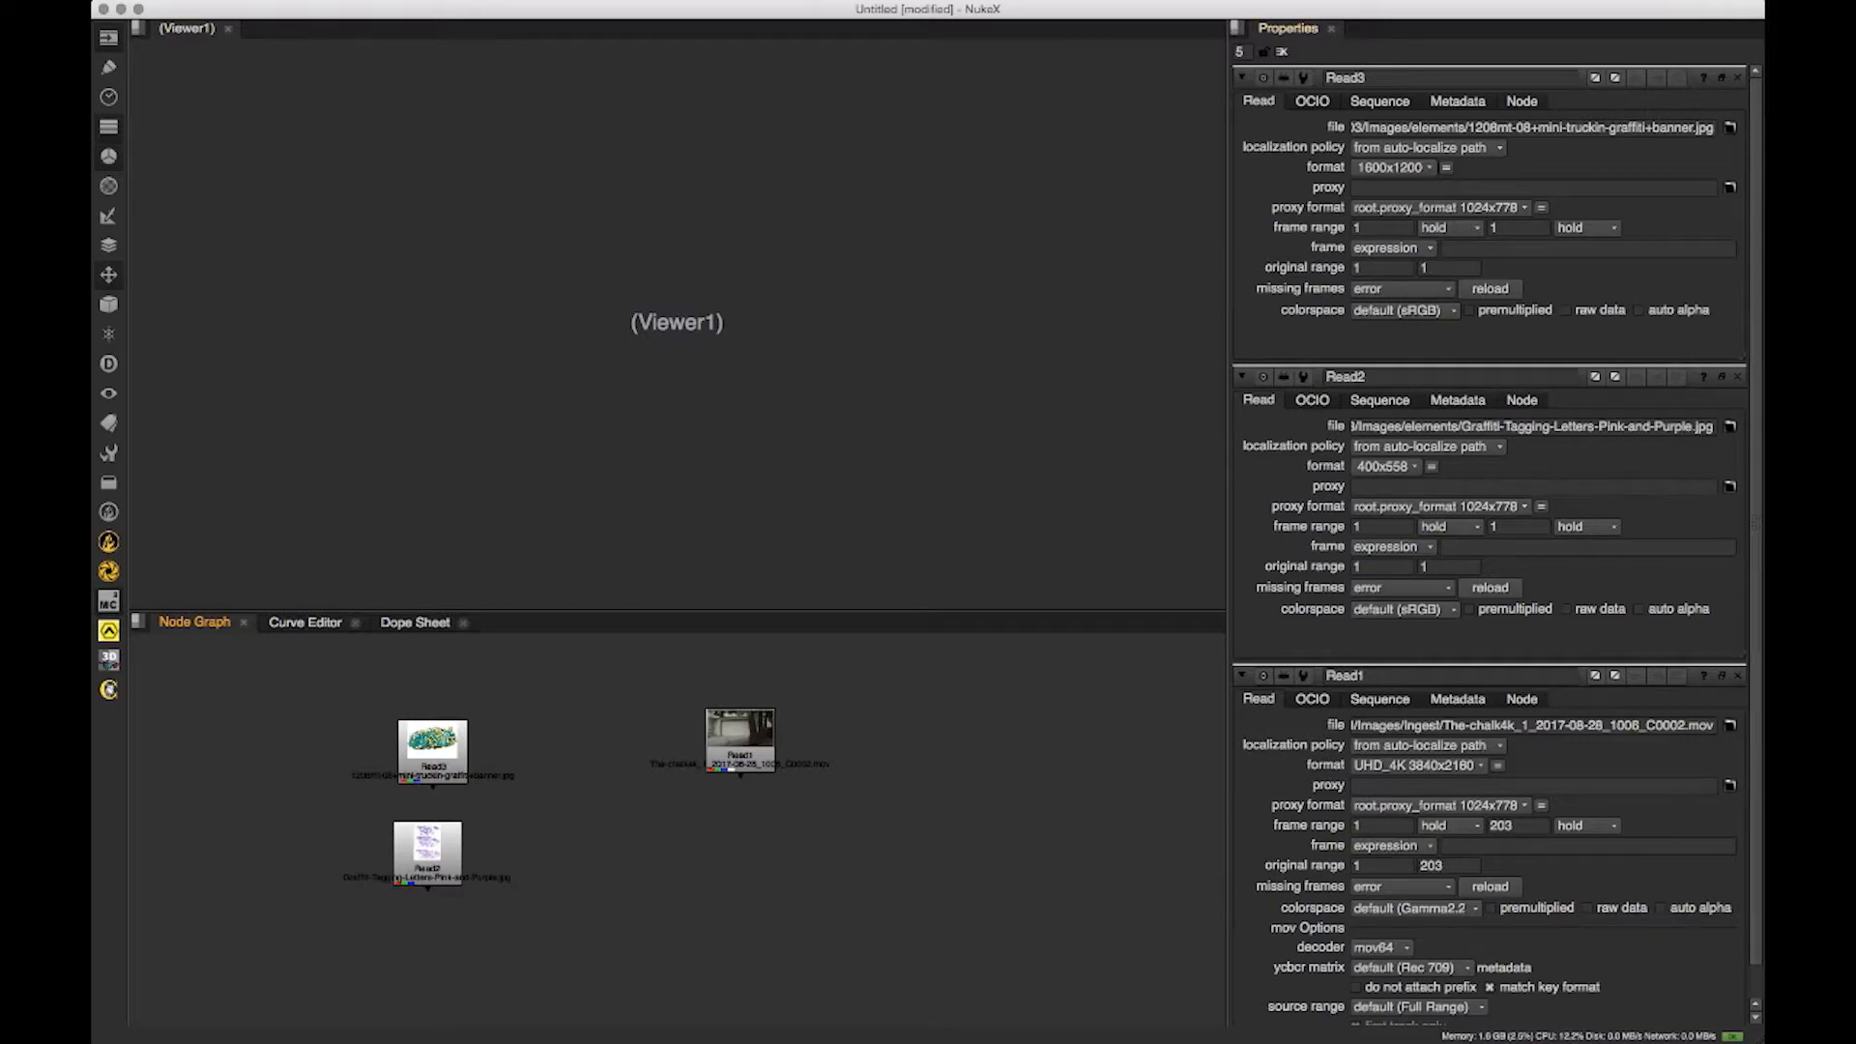
- Close the Properties pane, dock the Node Graph in its place and show the Curve Editor below the viewer
{"action": "left_click", "coordinate": [1331, 28]}
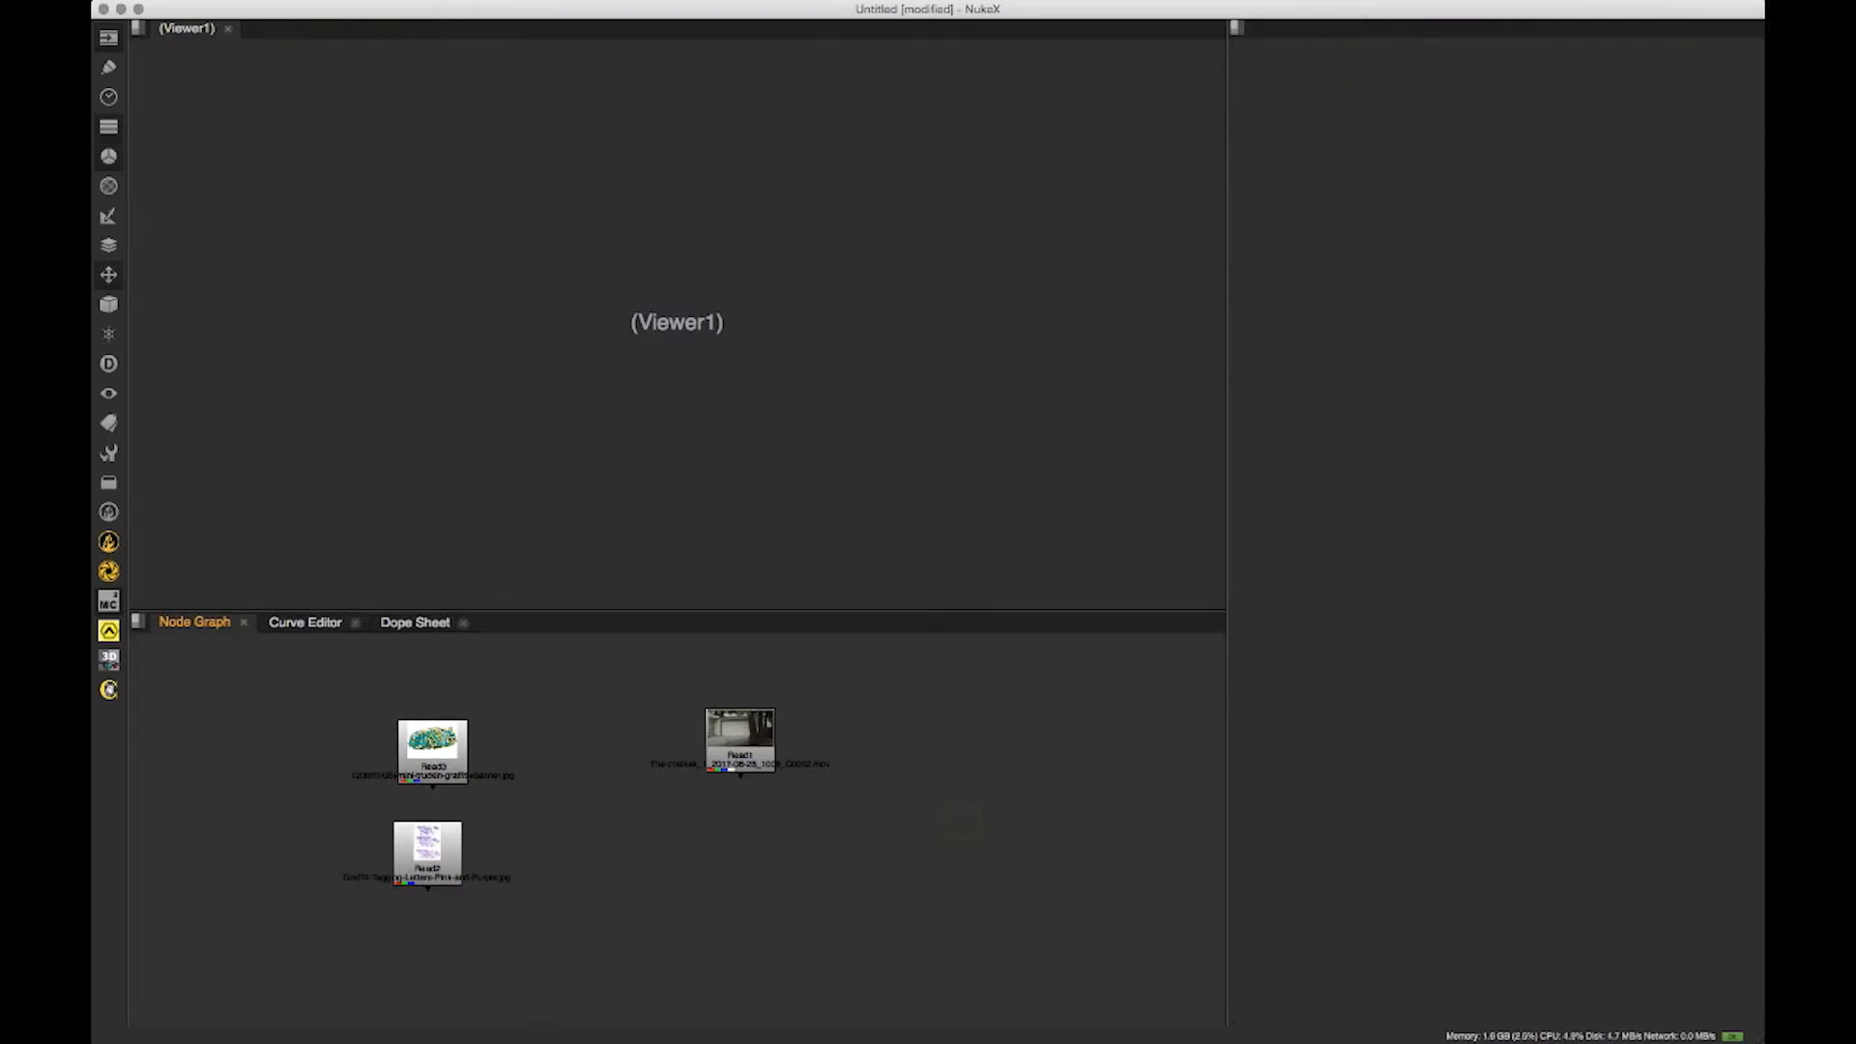
{"action": "left_click_drag", "start_coordinate": [777, 905], "coordinate": [759, 897]}
{"action": "left_click_drag", "start_coordinate": [194, 622], "coordinate": [1308, 368]}
{"action": "left_click", "coordinate": [354, 622]}
{"action": "left_click", "coordinate": [211, 622]}
- Reposition the tagging letters and garage clip Read nodes within the relocated Node Graph
{"action": "left_click_drag", "start_coordinate": [1416, 195], "coordinate": [1412, 215]}
{"action": "scroll", "coordinate": [1412, 216], "scroll_direction": "down", "scroll_amount": 4}
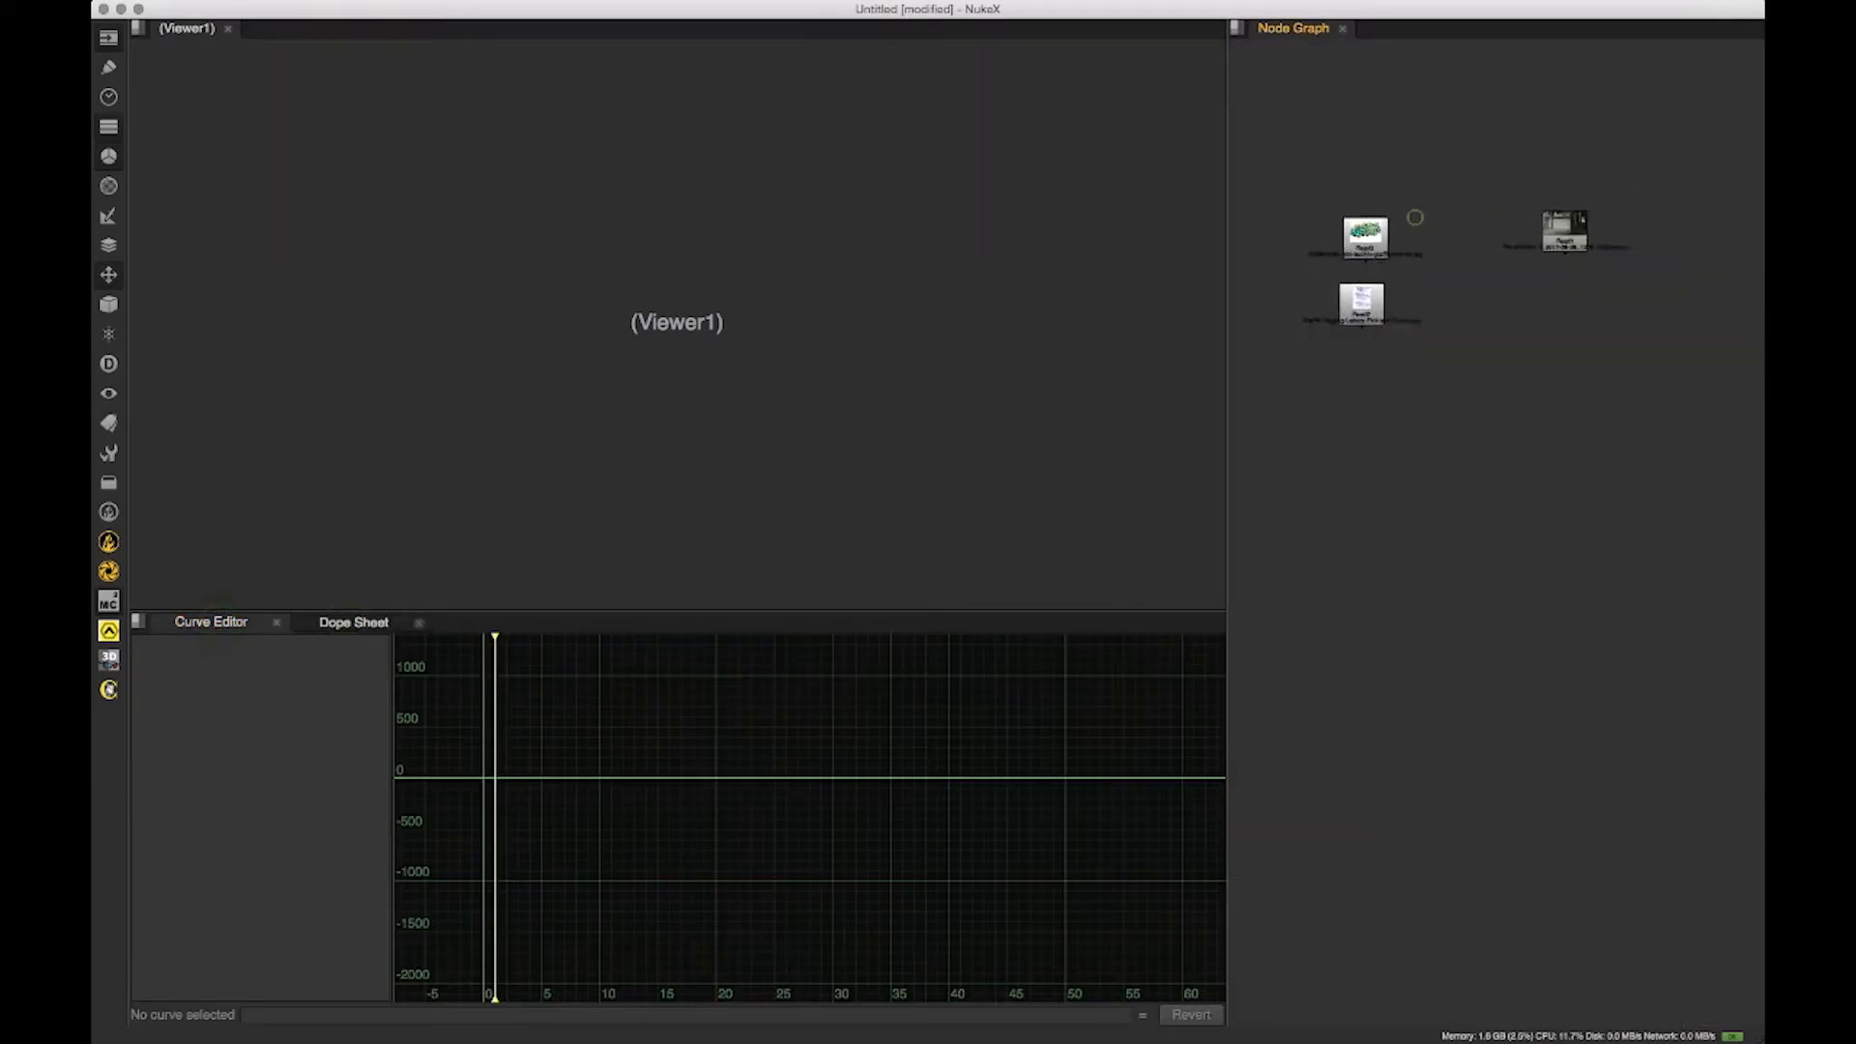
{"action": "scroll", "coordinate": [1416, 227], "scroll_direction": "up", "scroll_amount": 3}
{"action": "left_click_drag", "start_coordinate": [1360, 353], "coordinate": [1386, 394]}
{"action": "left_click_drag", "start_coordinate": [1609, 254], "coordinate": [1581, 295]}
{"action": "left_click", "coordinate": [1373, 380]}
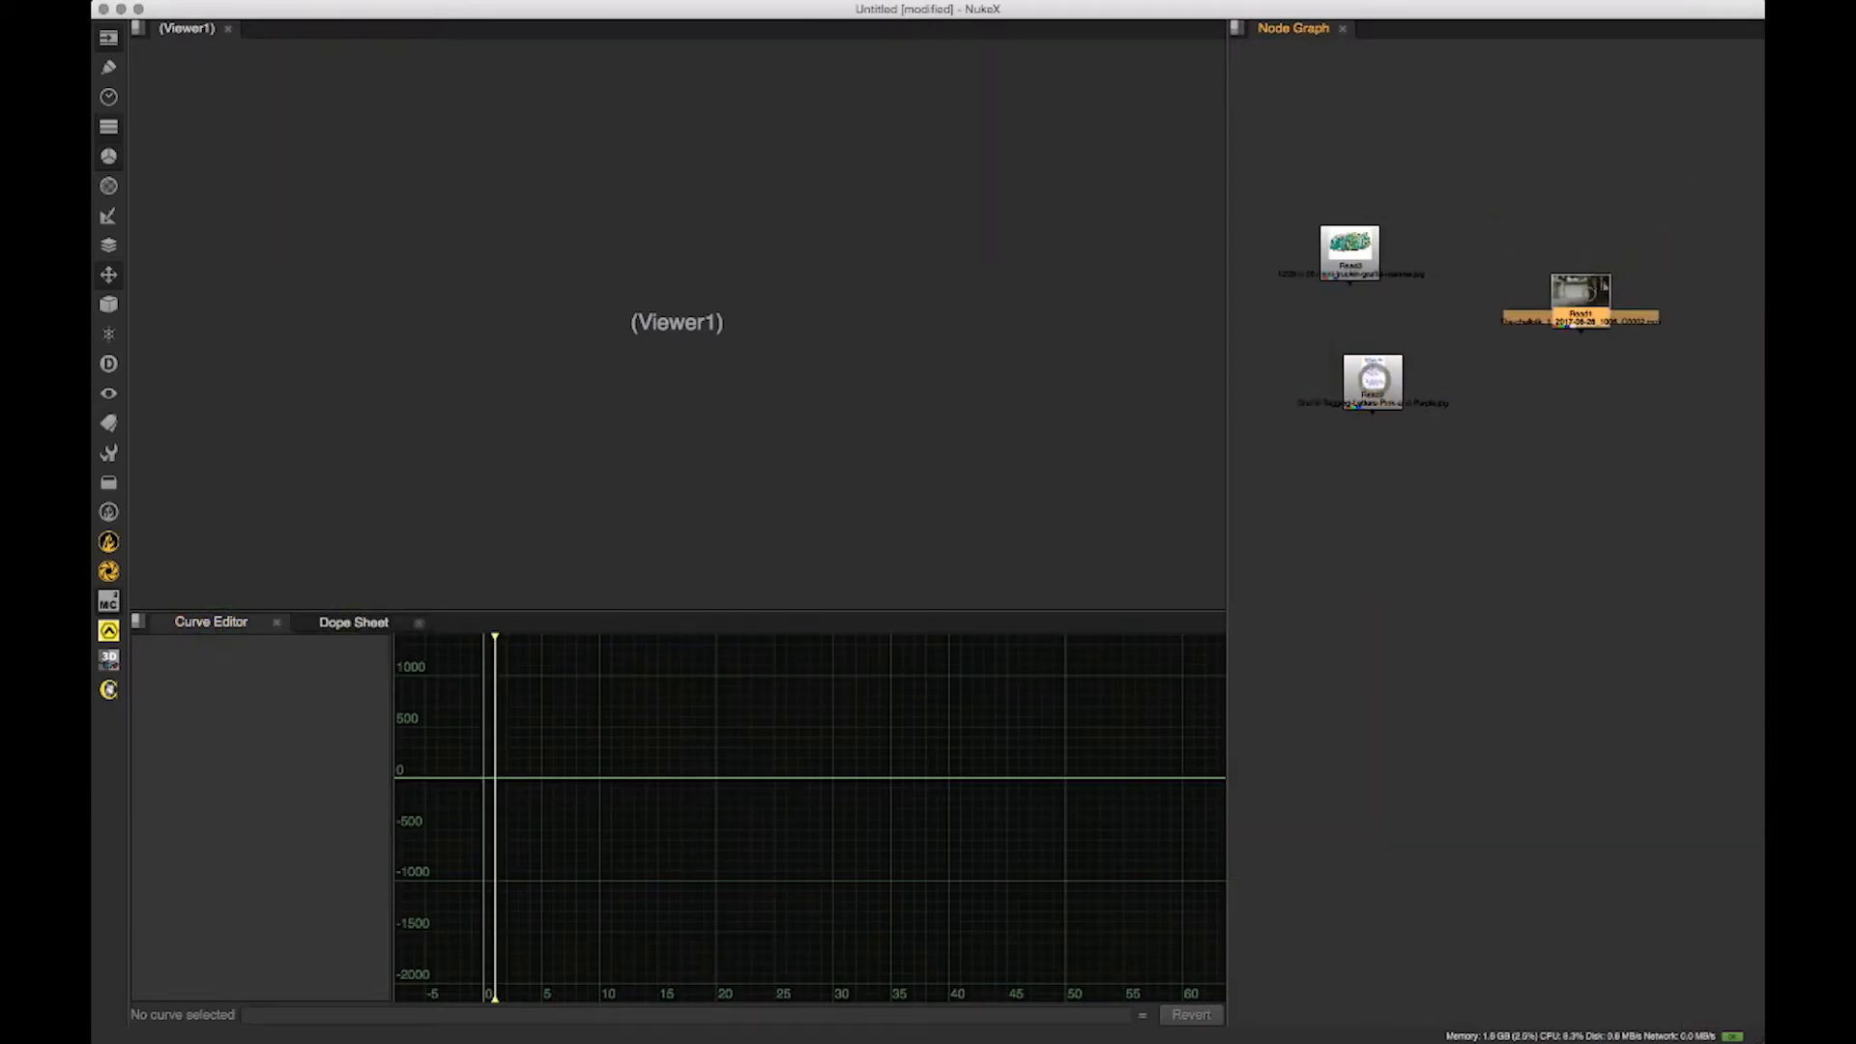
- Add a Viewer node connected to the garage clip and place it below the Read nodes
{"action": "key", "text": "Tab"}
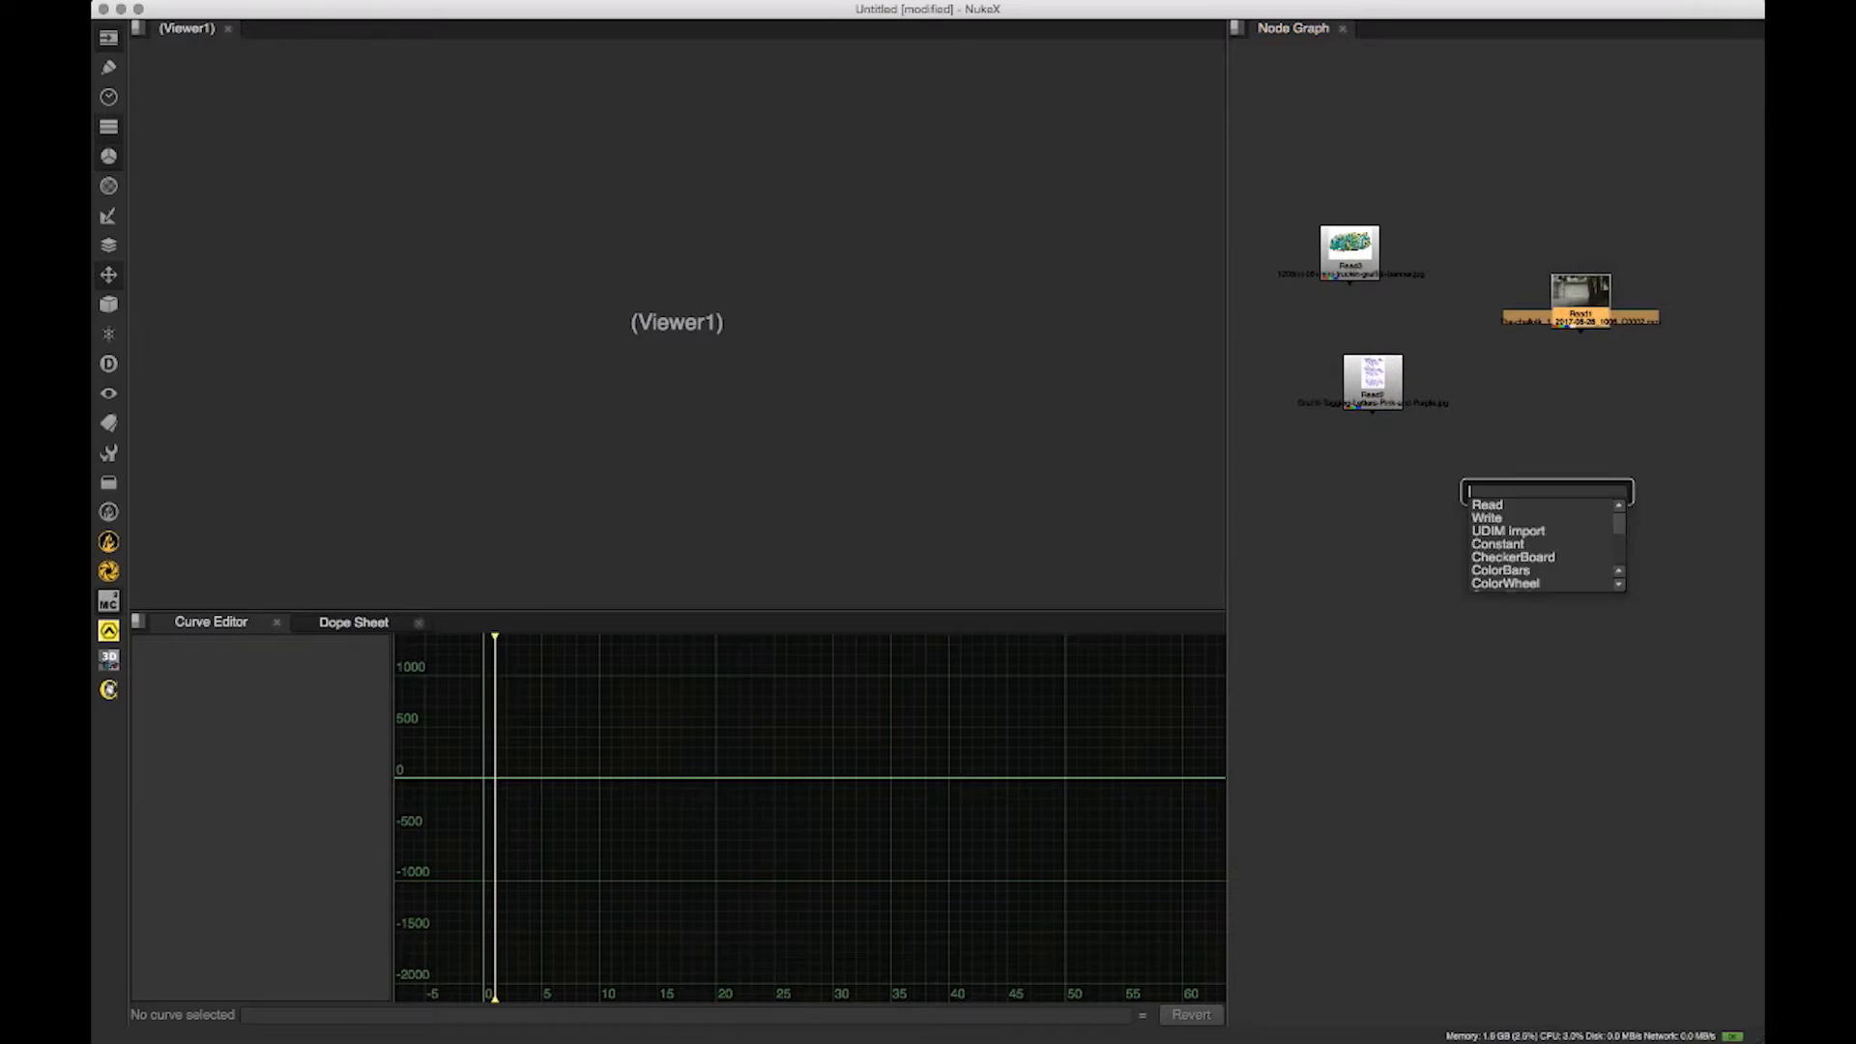
{"action": "type", "text": "v"}
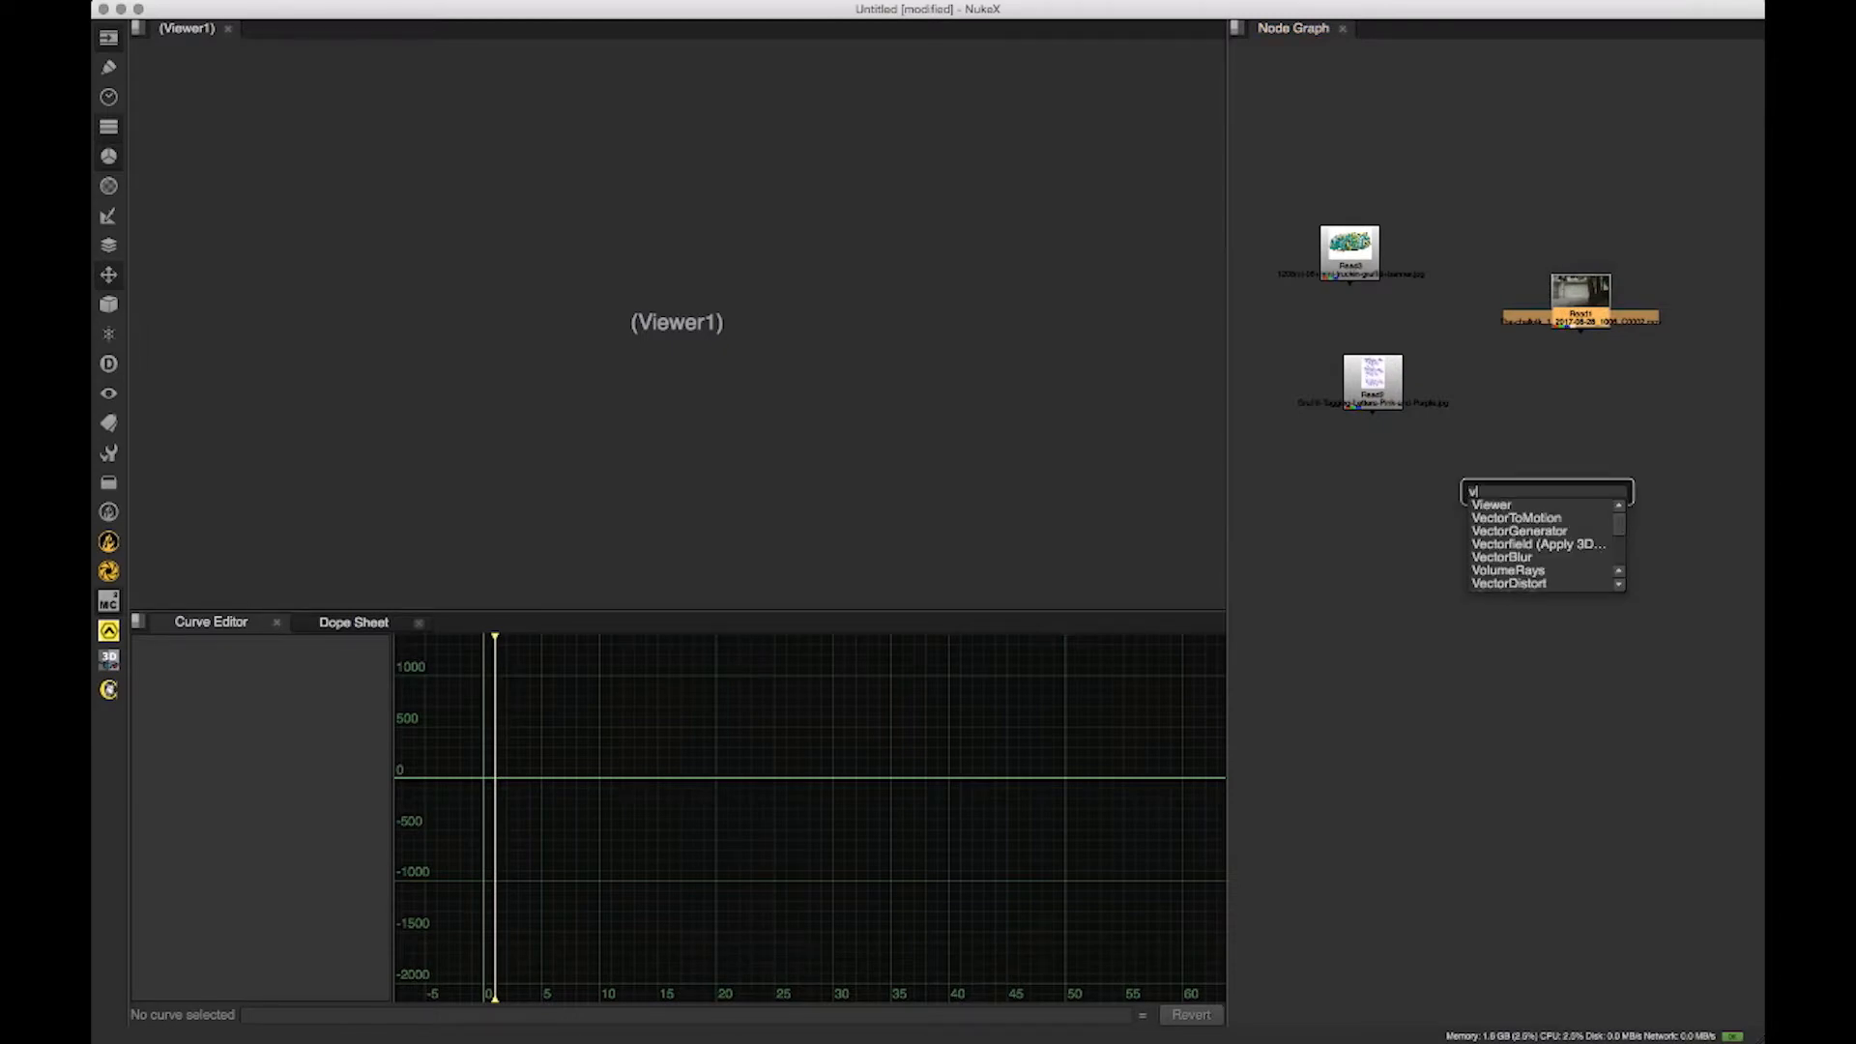
{"action": "type", "text": "i"}
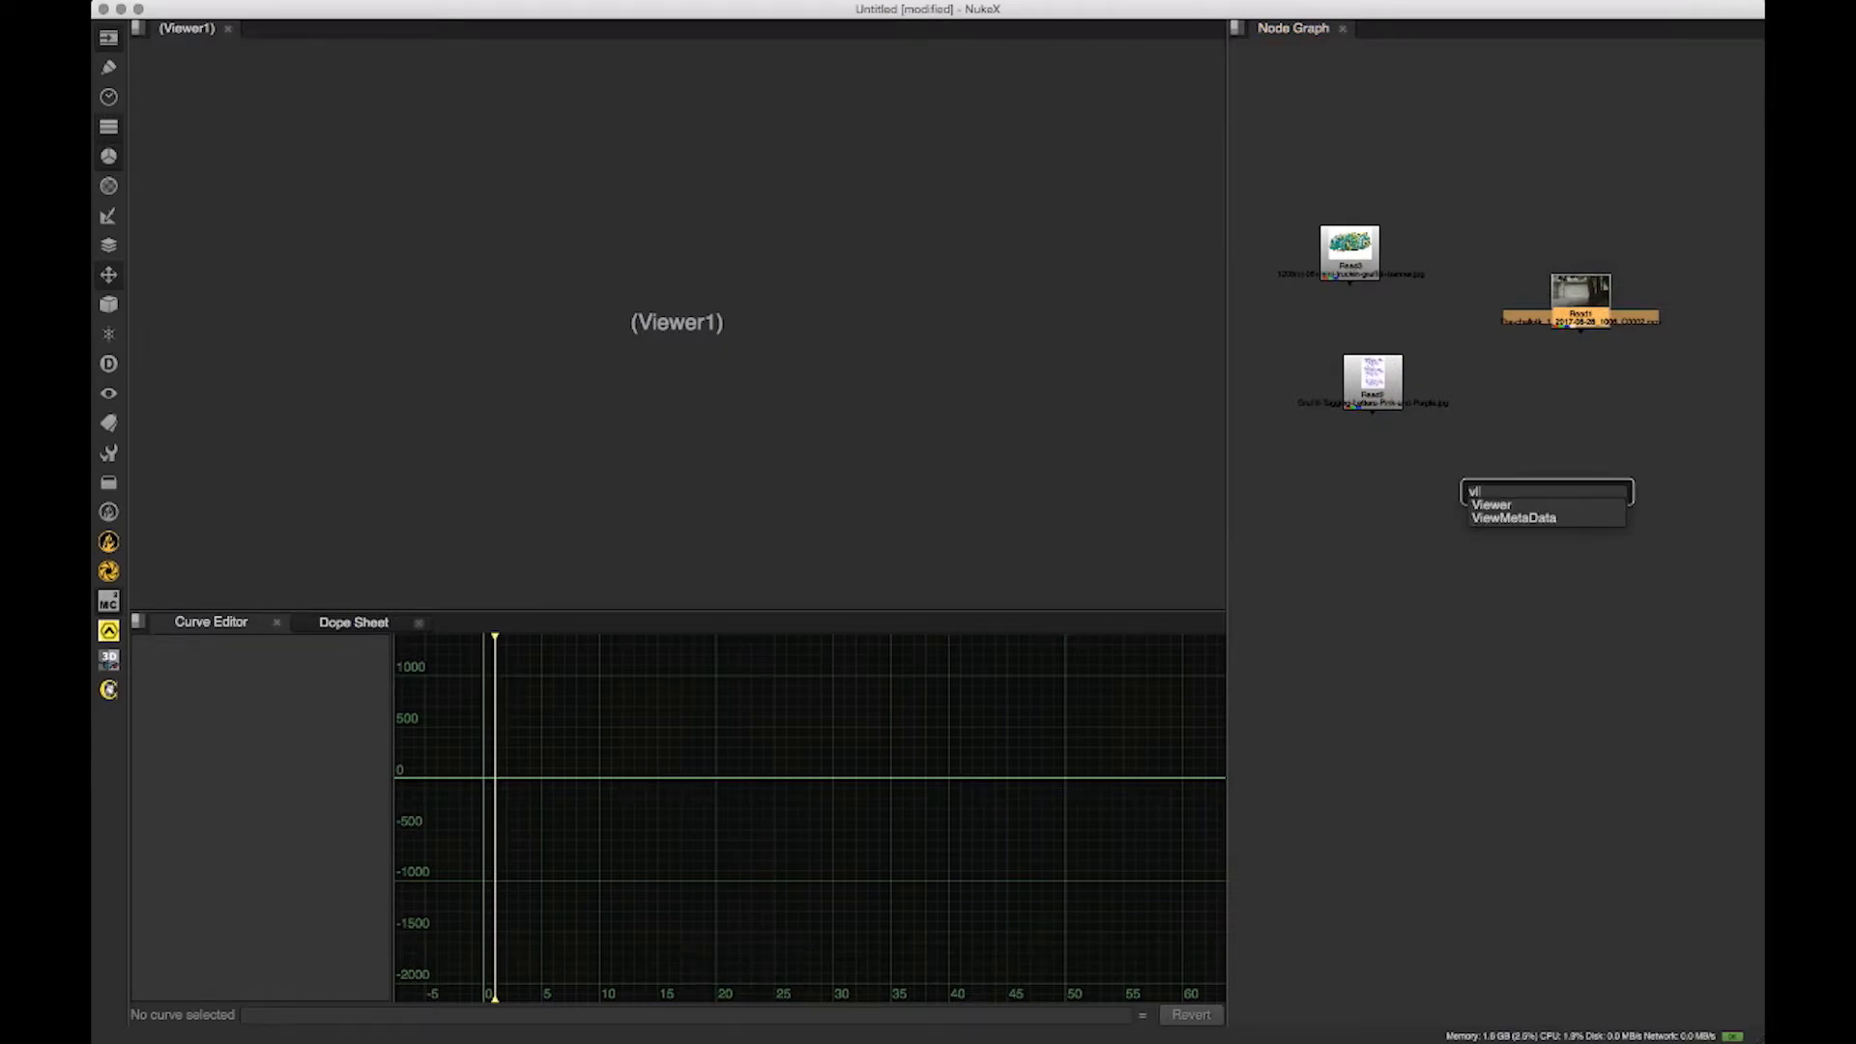
{"action": "key", "text": "Down"}
{"action": "key", "text": "Return"}
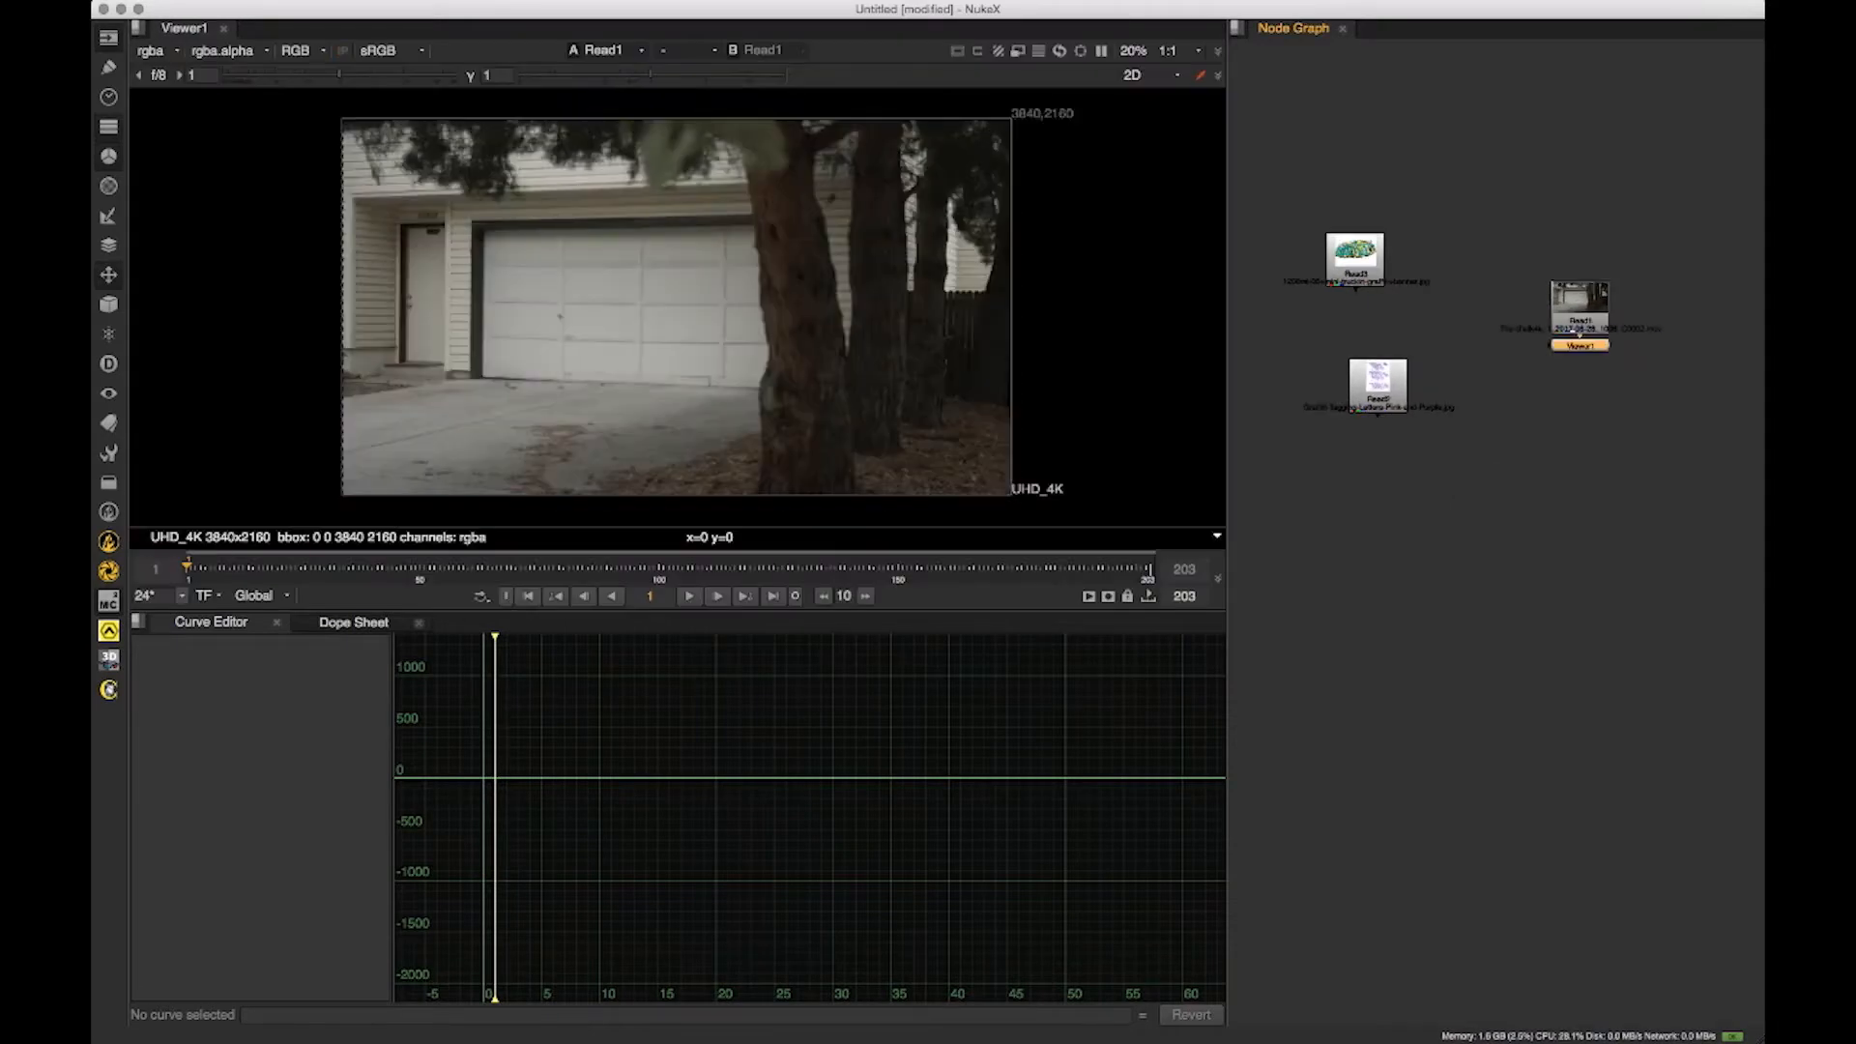
{"action": "left_click_drag", "start_coordinate": [1580, 345], "coordinate": [1516, 467]}
- Play back the garage footage in the viewer and stop at frame 47
{"action": "mouse_move", "coordinate": [687, 355]}
{"action": "left_mouse_down"}
{"action": "mouse_move", "coordinate": [675, 318]}
{"action": "mouse_move", "coordinate": [663, 353]}
{"action": "left_mouse_up"}
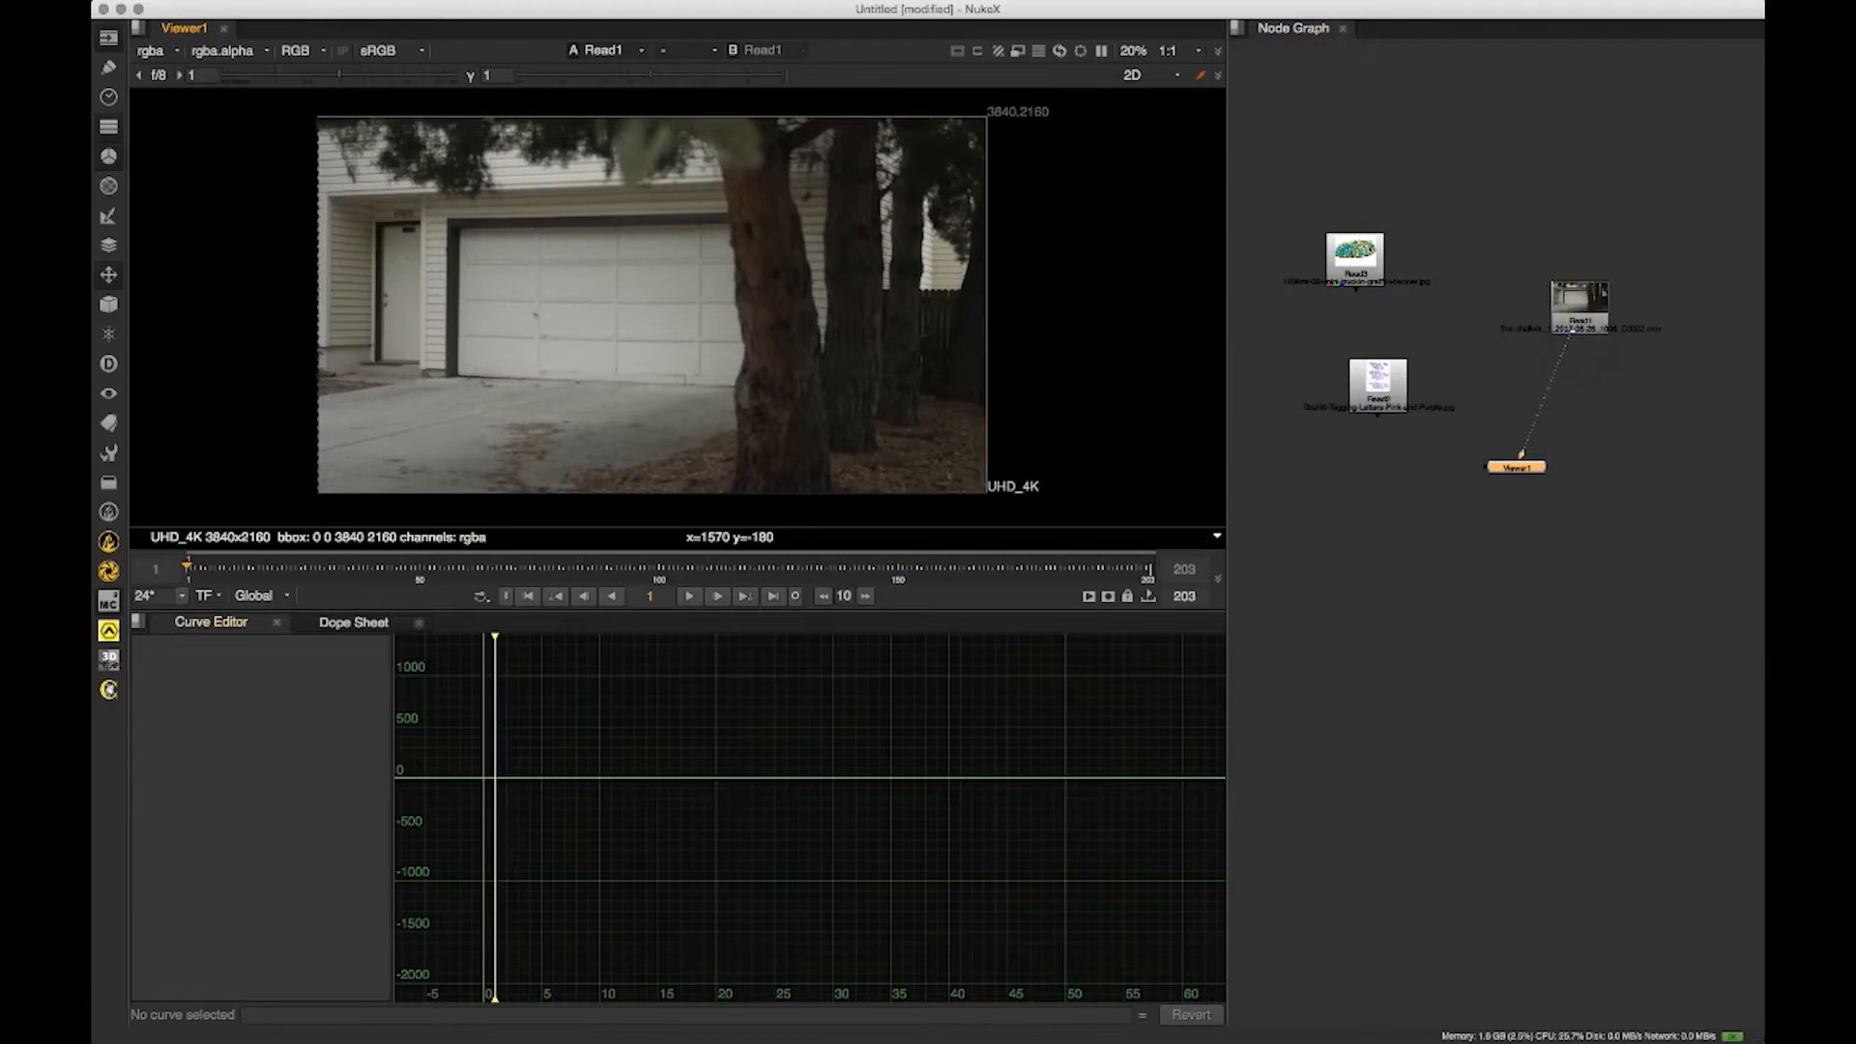
{"action": "key", "text": "l"}
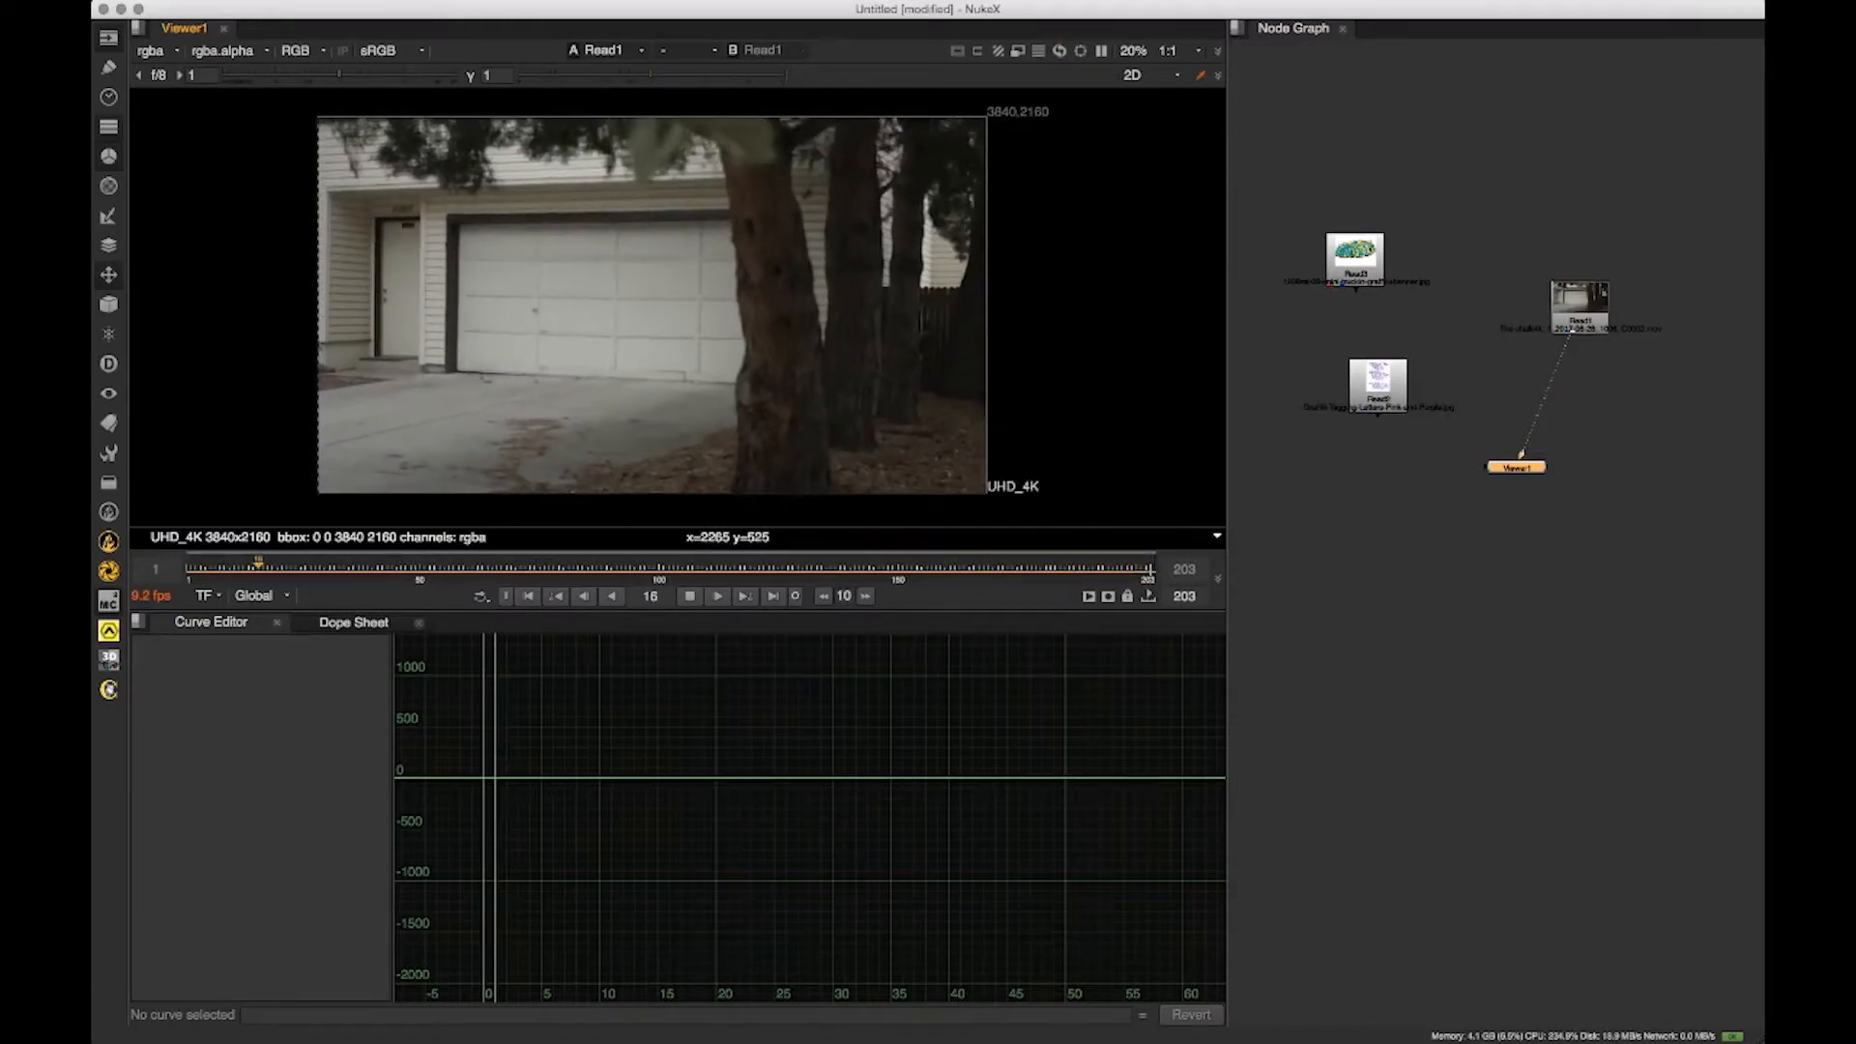
{"action": "left_click", "coordinate": [686, 596]}
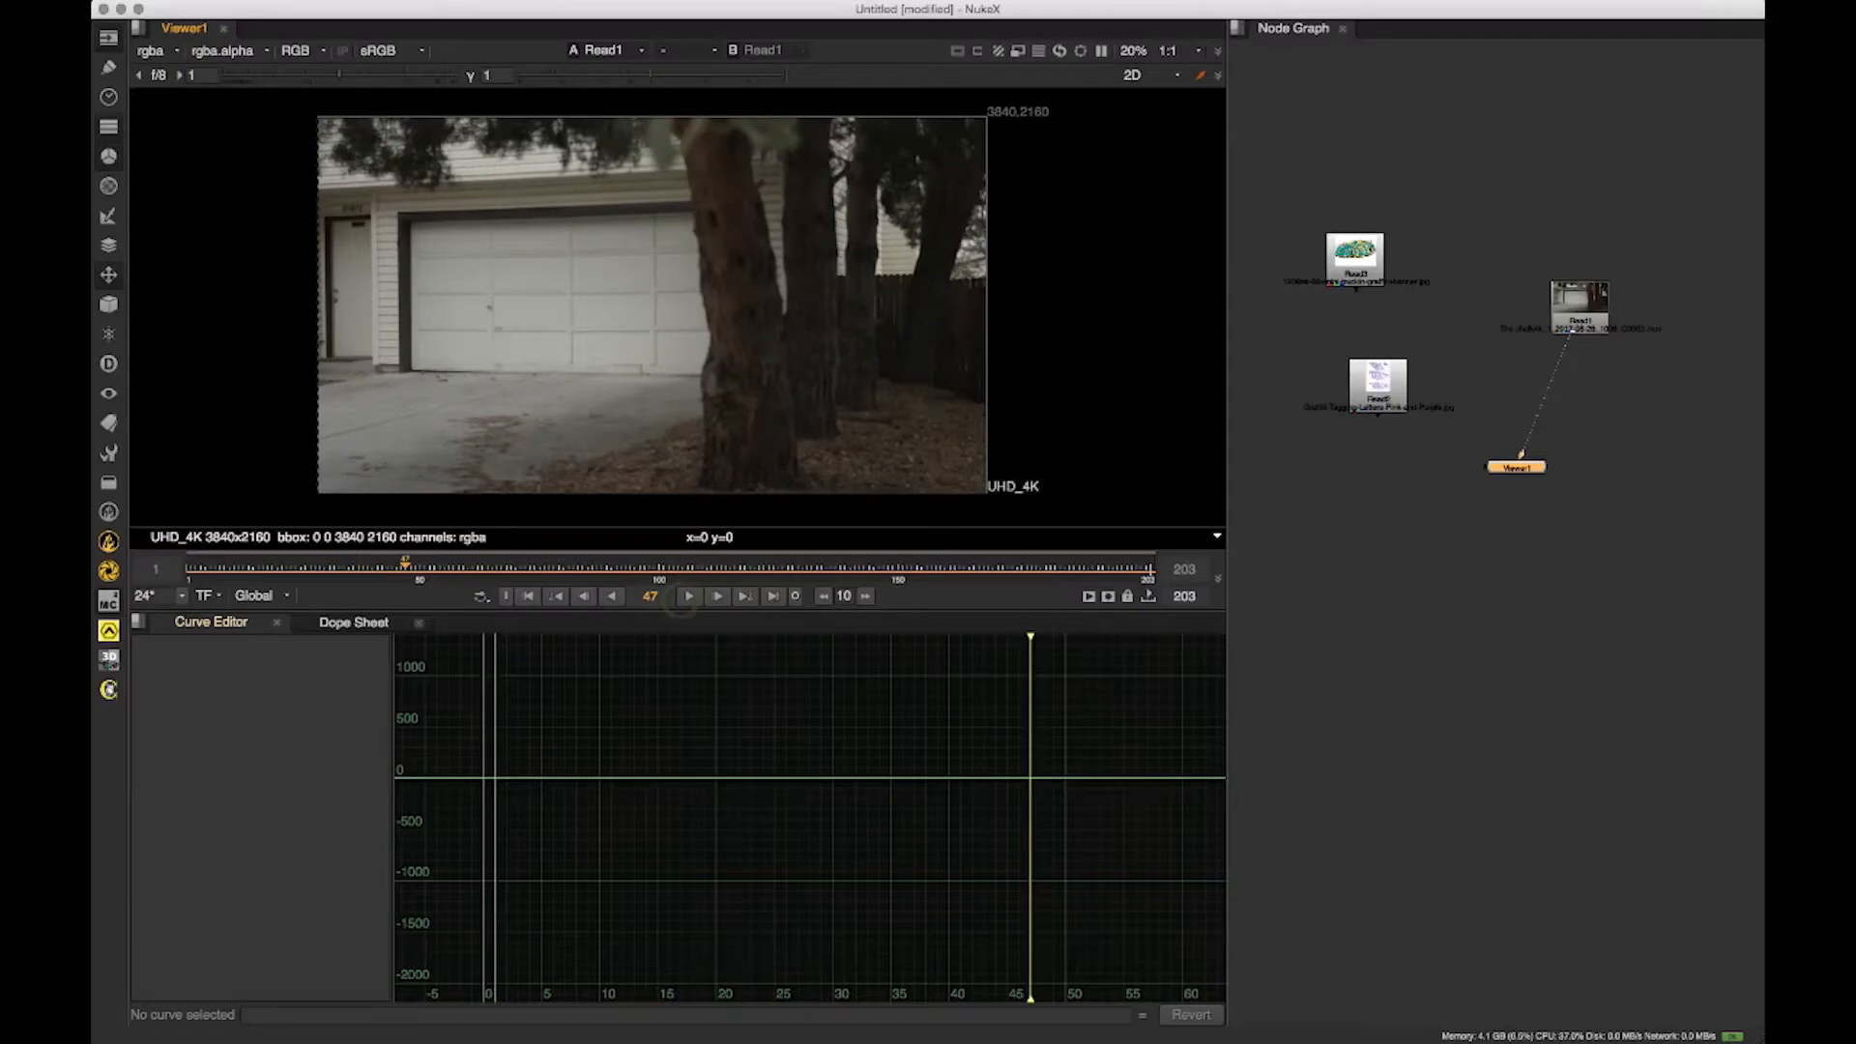
- Stack the tagging letters, graffiti banner and garage clip Read nodes in one column, with the Viewer node below
{"action": "left_click_drag", "start_coordinate": [1374, 398], "coordinate": [1352, 167]}
{"action": "left_click_drag", "start_coordinate": [1355, 251], "coordinate": [1348, 246]}
{"action": "left_click_drag", "start_coordinate": [1578, 313], "coordinate": [1578, 312]}
{"action": "left_click_drag", "start_coordinate": [1522, 468], "coordinate": [1432, 497]}
{"action": "left_click_drag", "start_coordinate": [1586, 303], "coordinate": [1342, 377]}
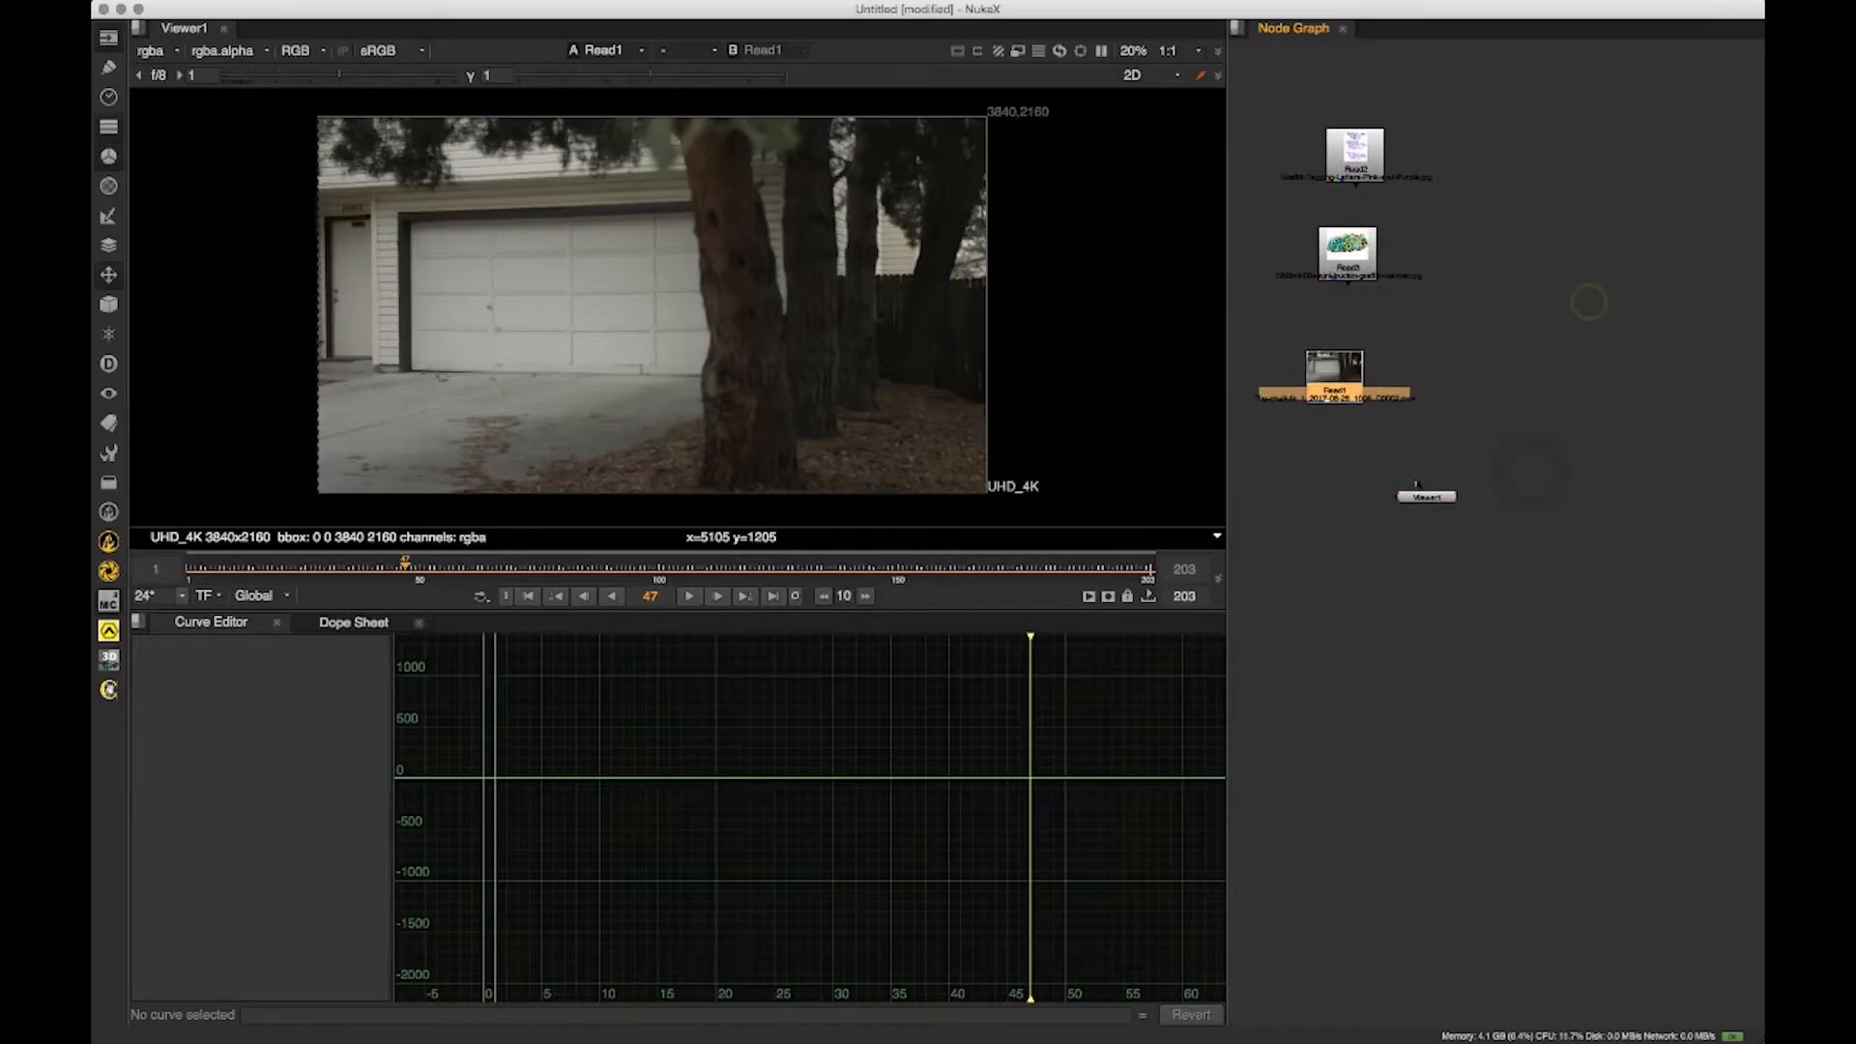
{"action": "scroll", "coordinate": [1343, 377], "scroll_direction": "down", "scroll_amount": 3}
{"action": "left_click_drag", "start_coordinate": [1447, 436], "coordinate": [1459, 540]}
- Add a Shuffle node after the garage clip and set its alpha output to 1 (white)
{"action": "left_click", "coordinate": [1352, 314]}
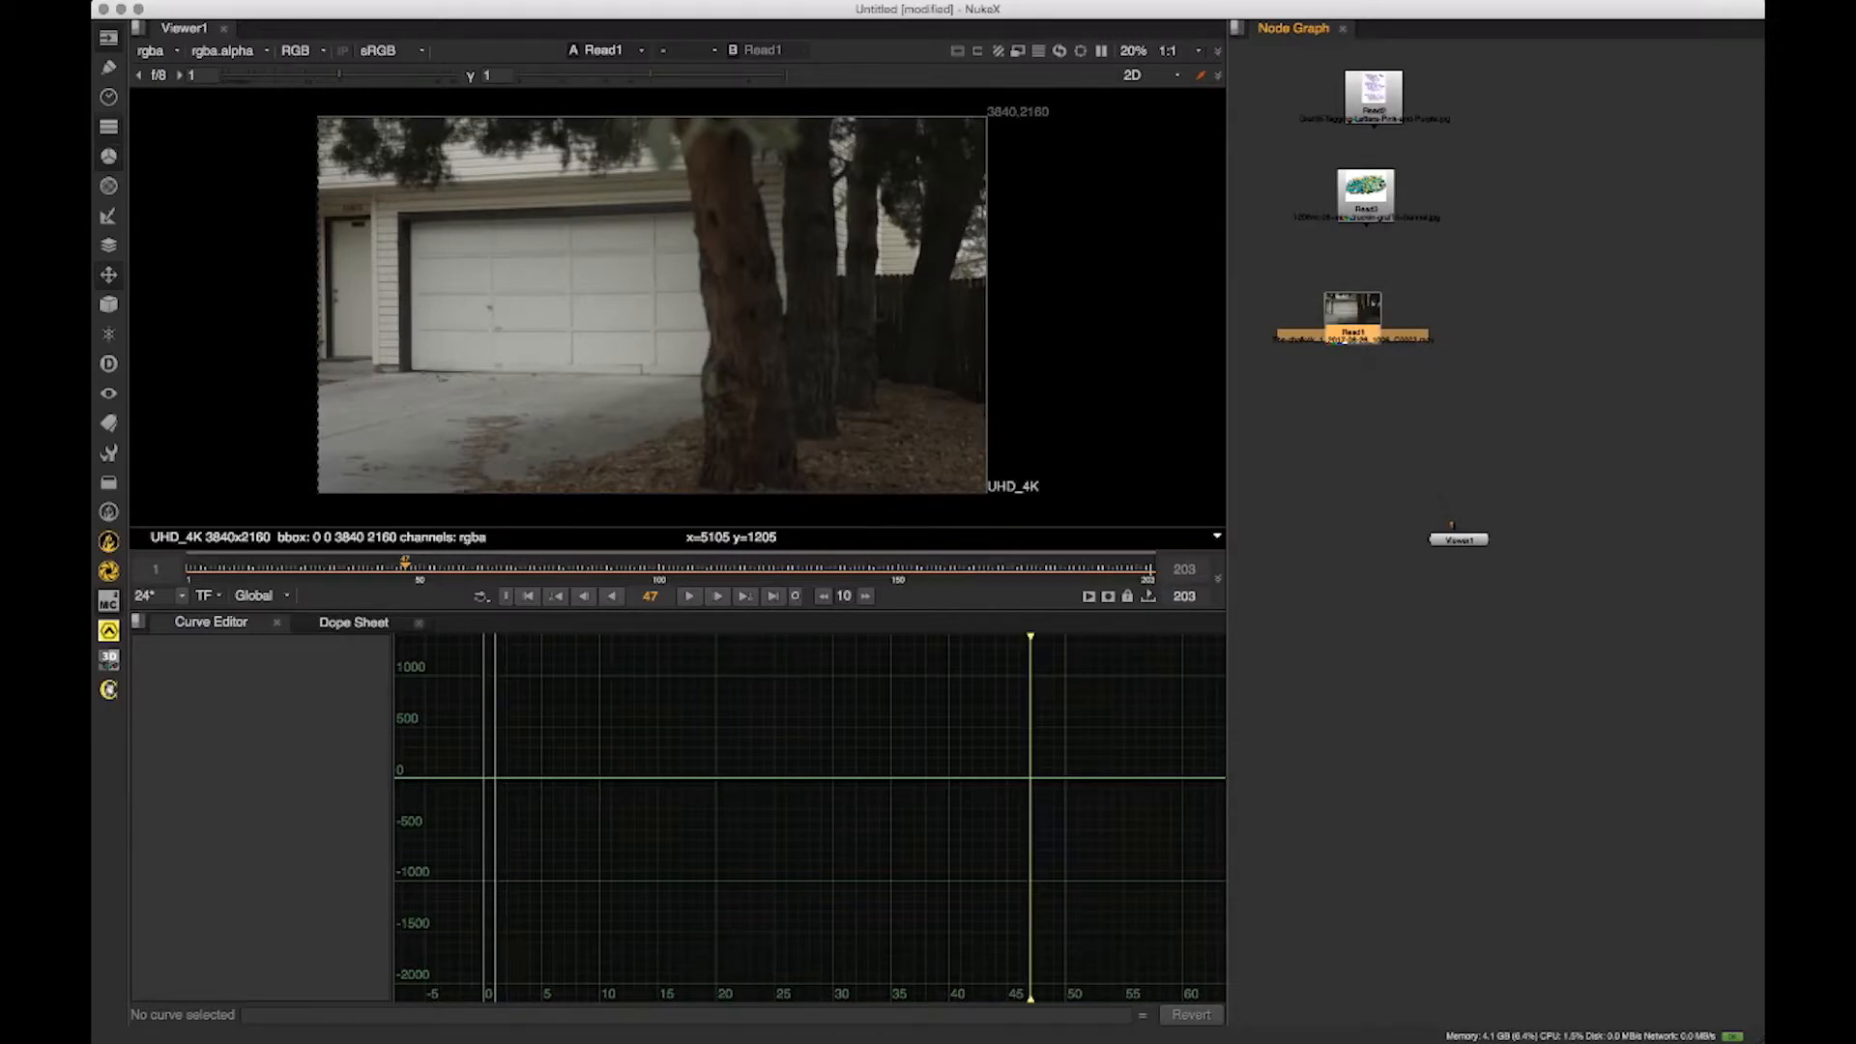
{"action": "key", "text": "Tab"}
{"action": "type", "text": "sh"}
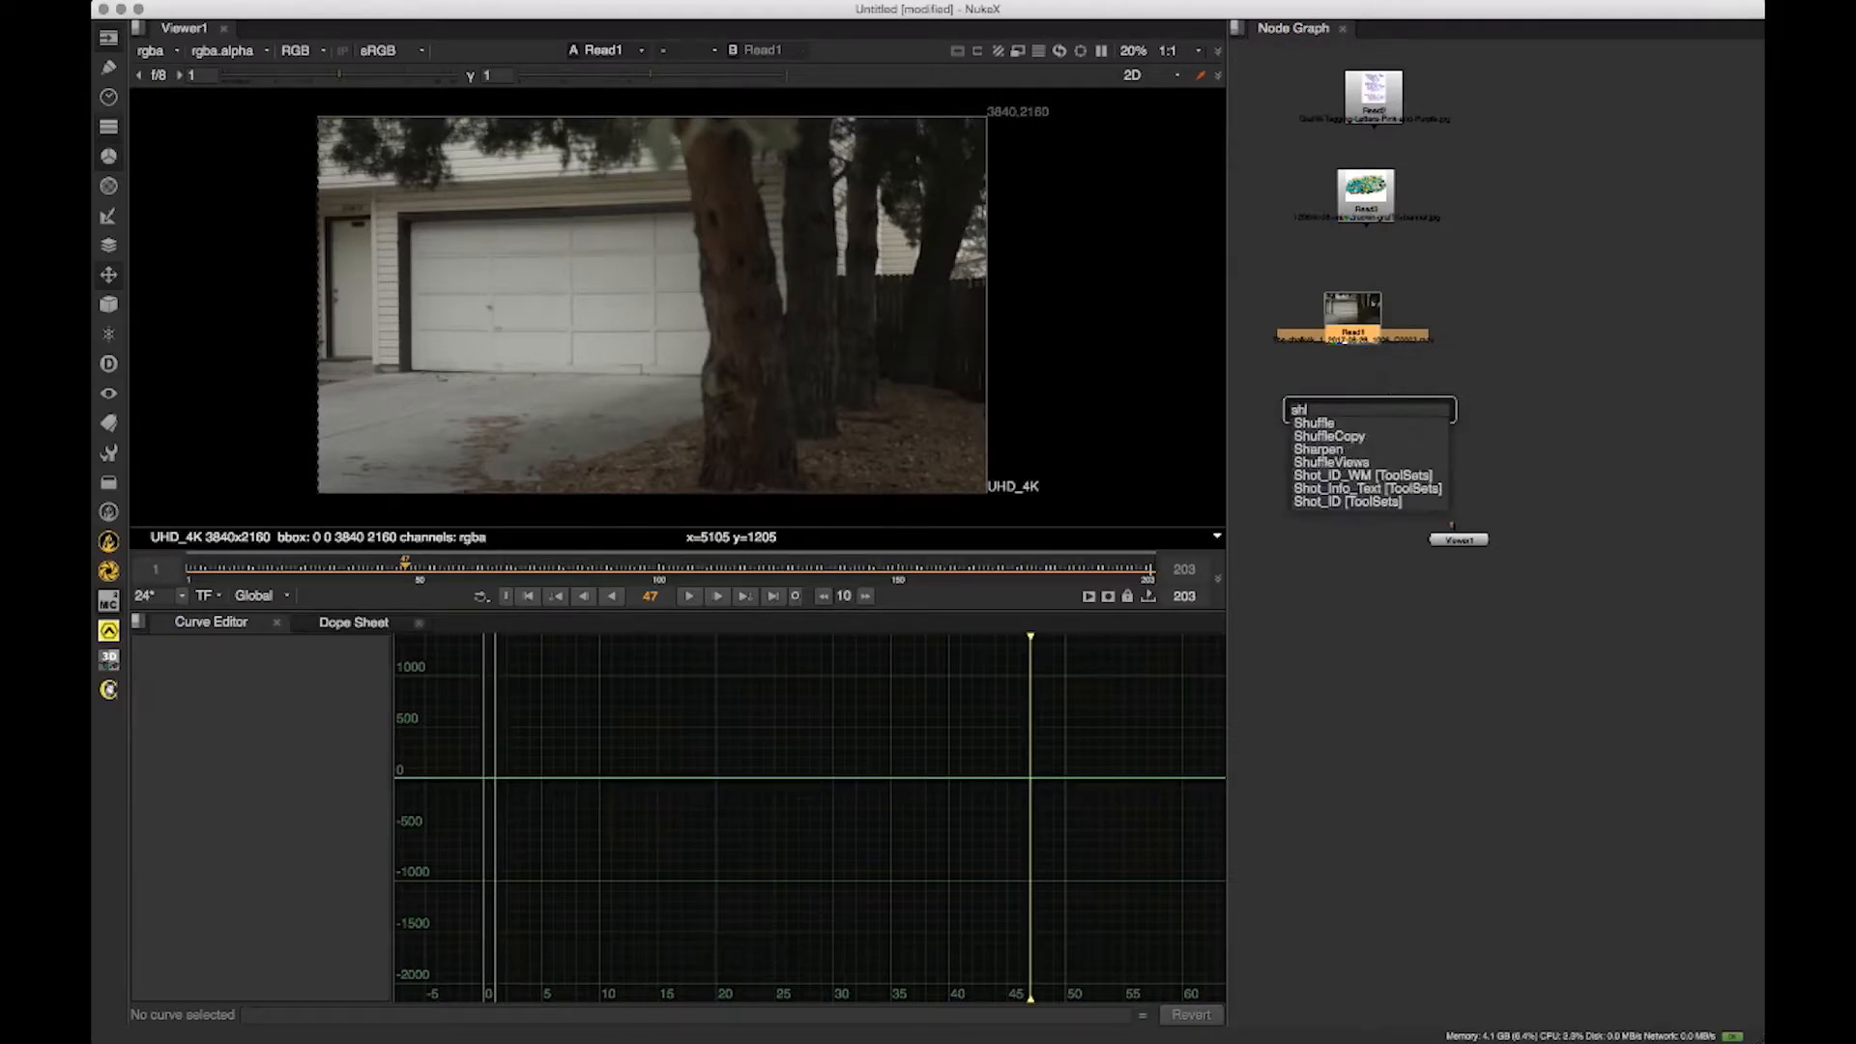
{"action": "key", "text": "Down"}
{"action": "key", "text": "Return"}
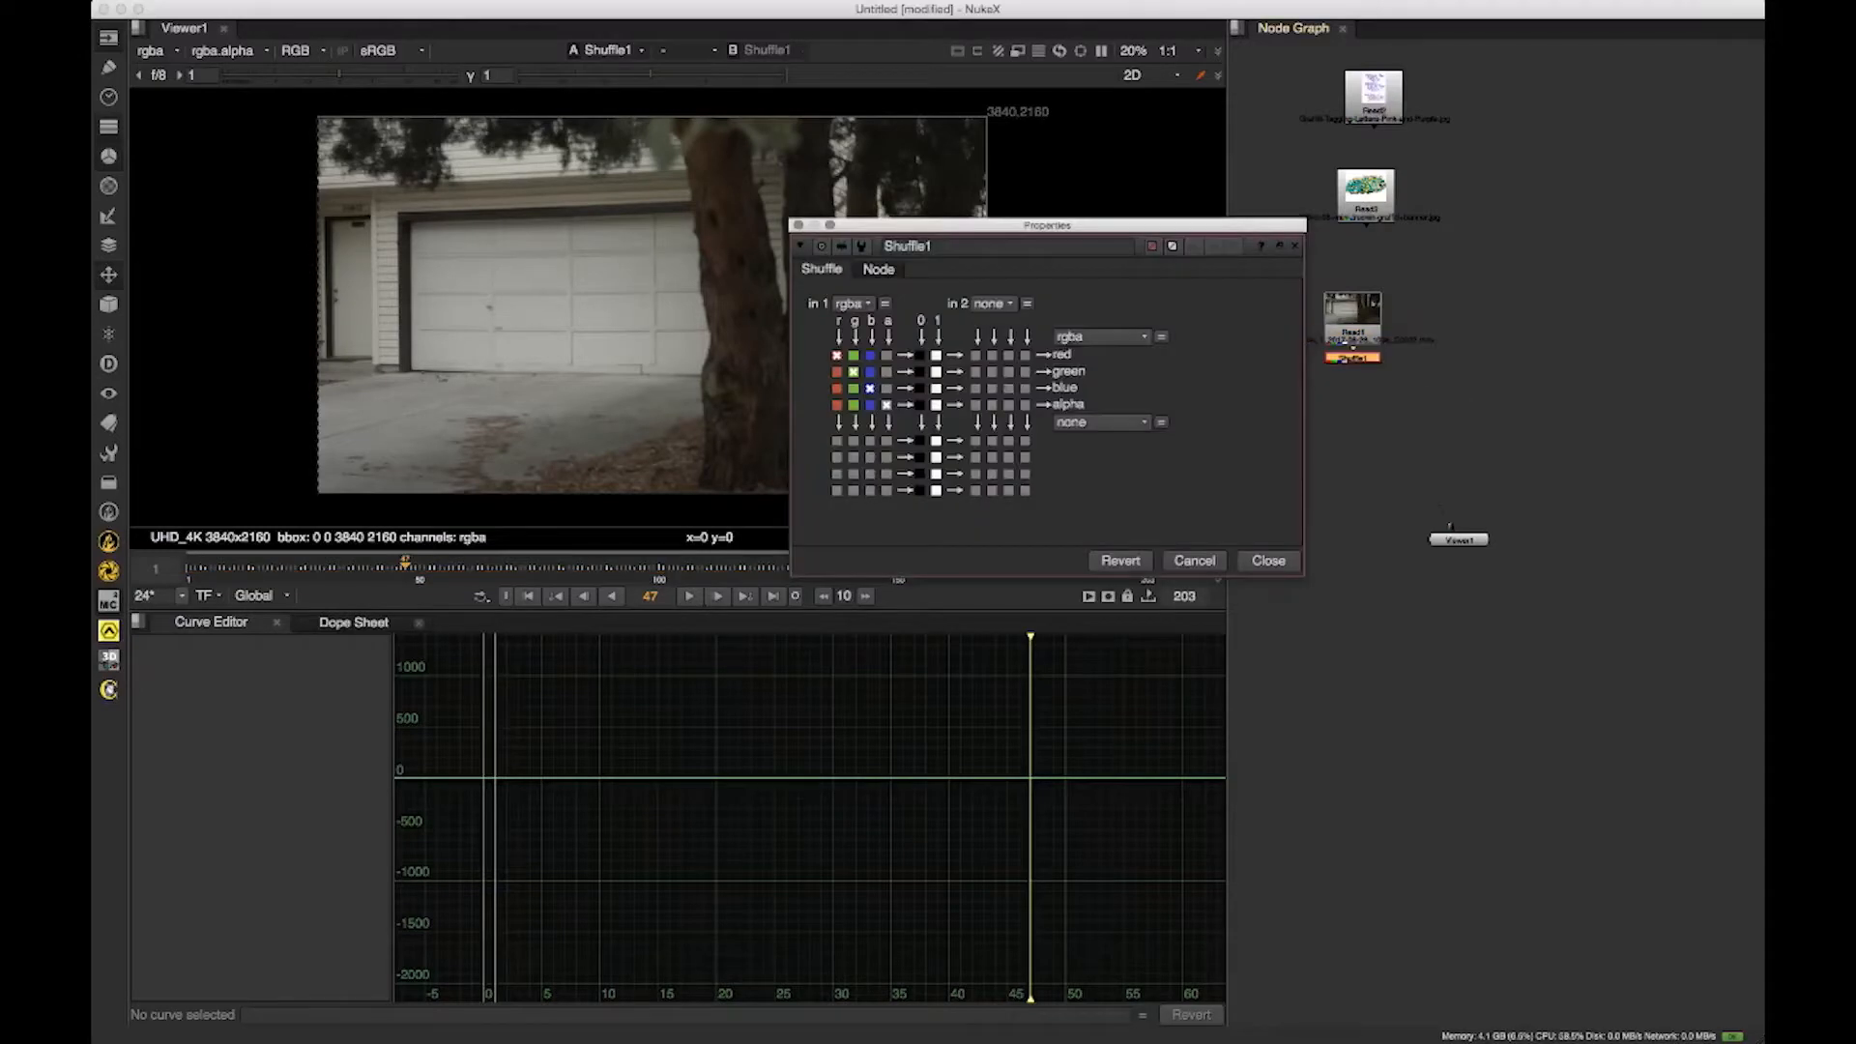
{"action": "left_click", "coordinate": [936, 404]}
{"action": "left_click", "coordinate": [1261, 560]}
- Place the Shuffle node just below the garage clip and align the graffiti banner Read node above that clip
{"action": "left_click_drag", "start_coordinate": [1348, 359], "coordinate": [1405, 459]}
{"action": "scroll", "coordinate": [1409, 333], "scroll_direction": "up", "scroll_amount": 5}
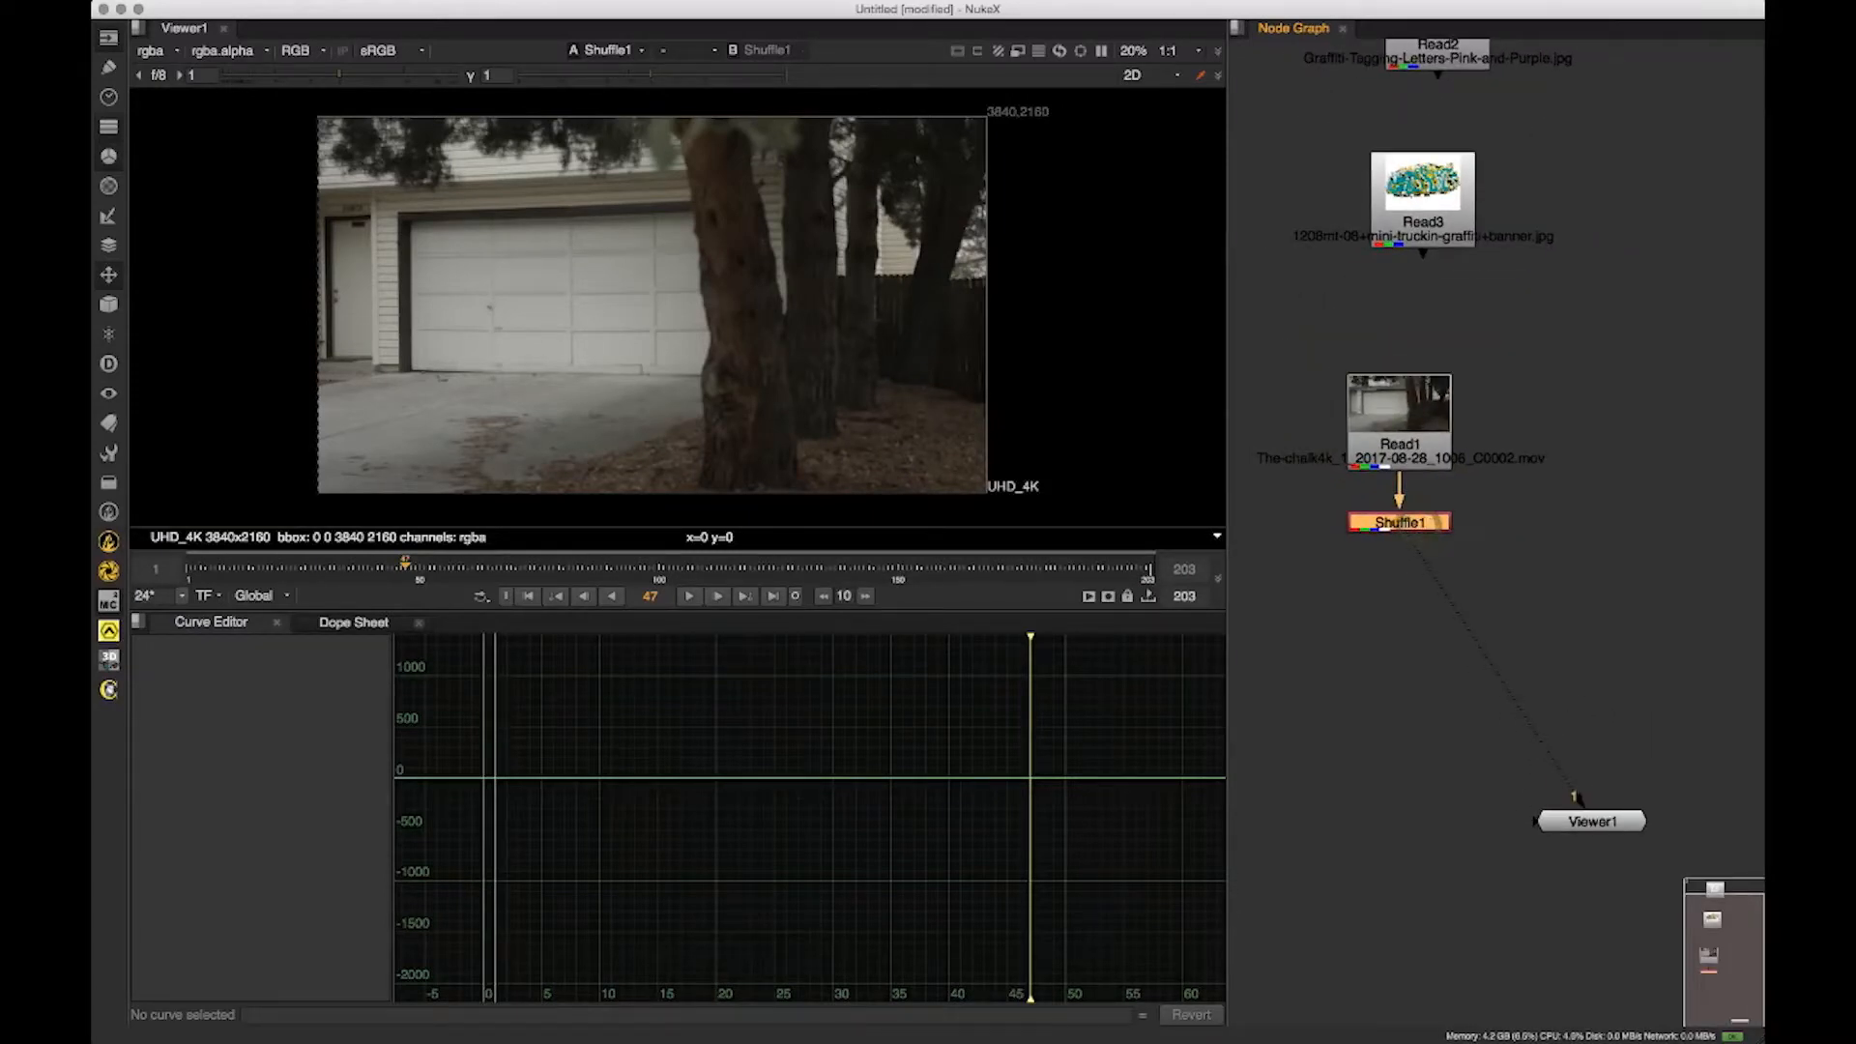
{"action": "left_click_drag", "start_coordinate": [1423, 198], "coordinate": [1399, 217]}
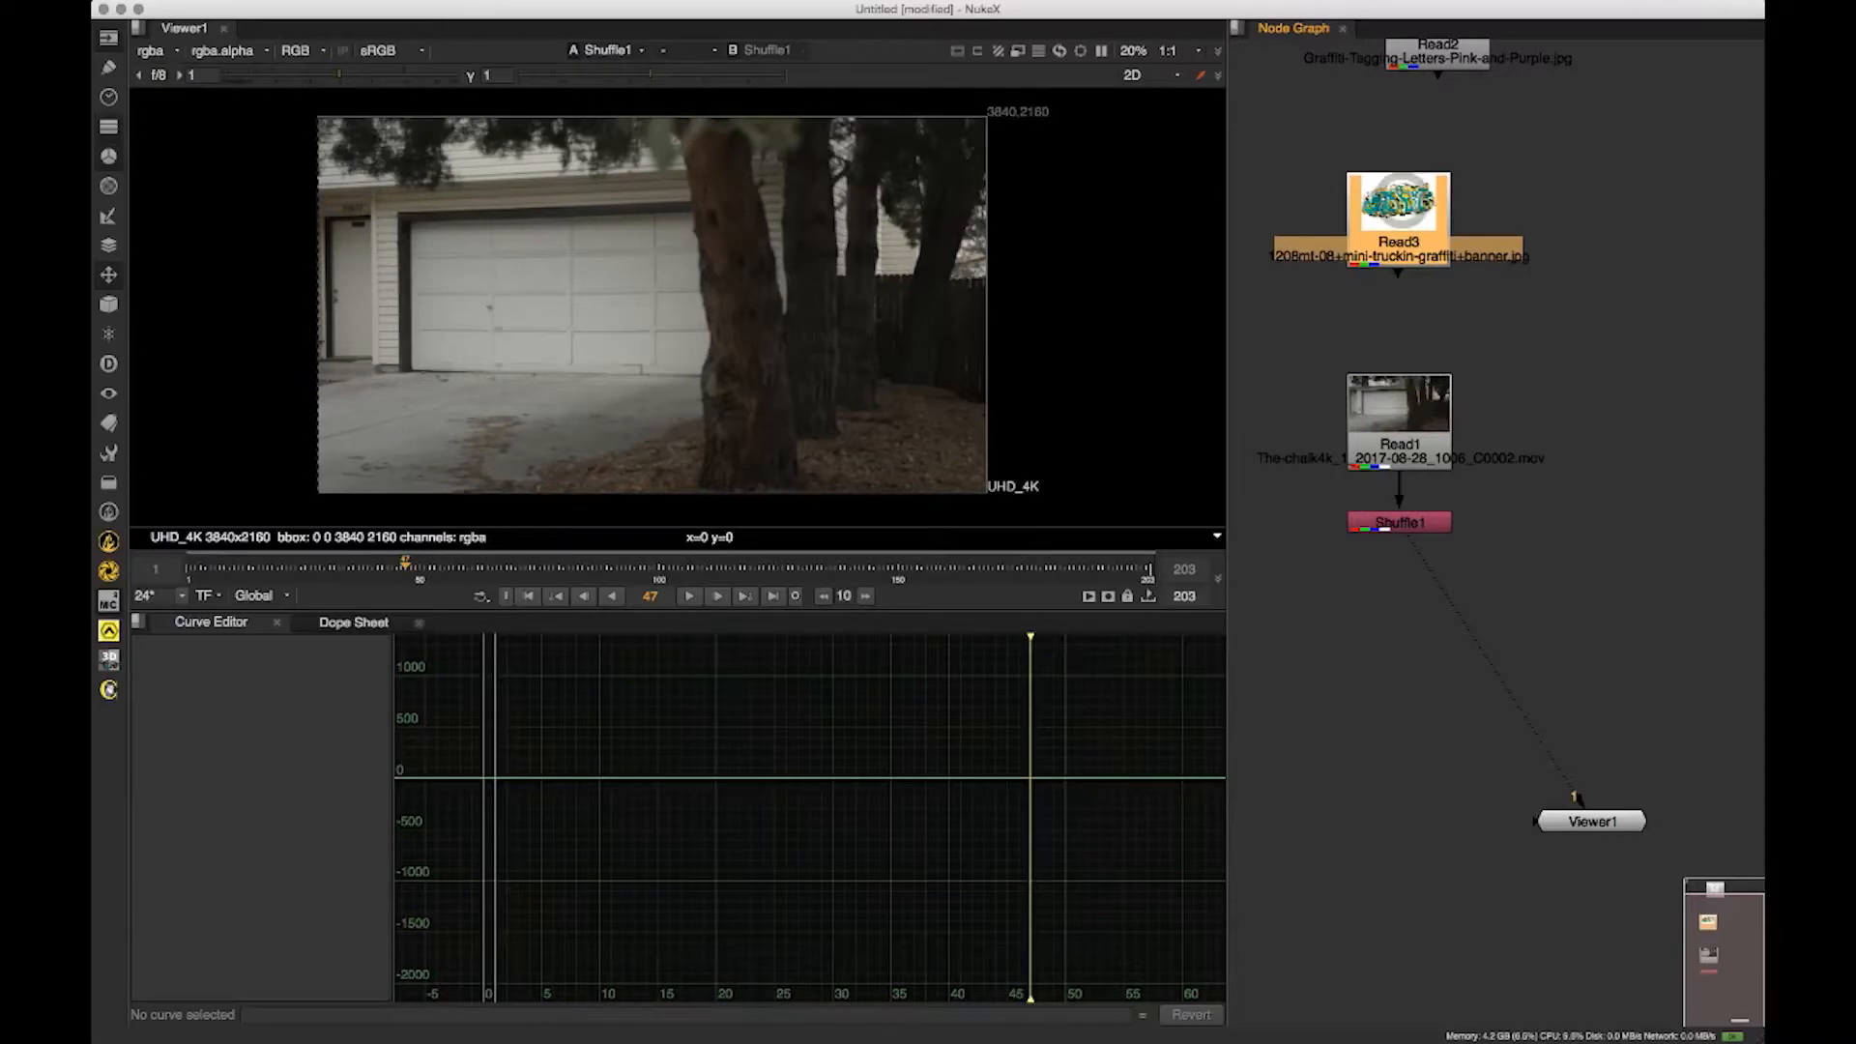
{"action": "key", "text": "alt+c"}
{"action": "left_click_drag", "start_coordinate": [1385, 247], "coordinate": [1487, 298]}
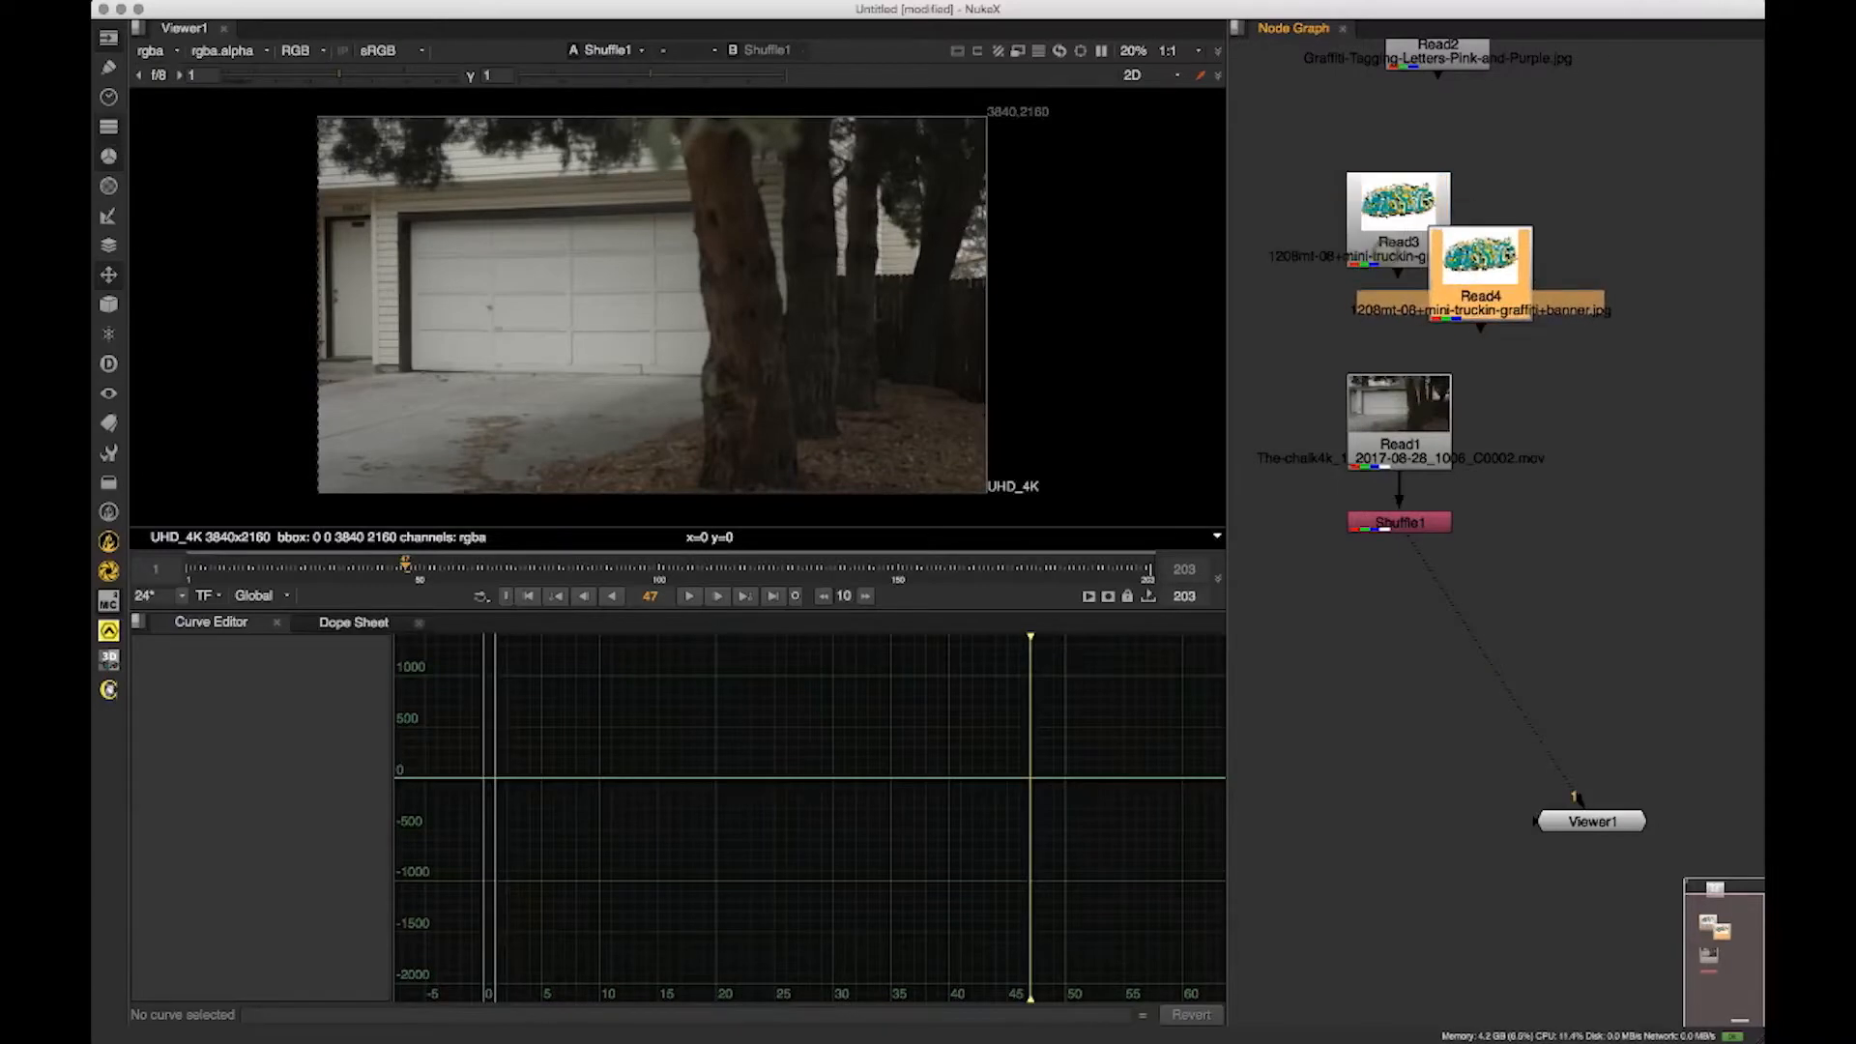
{"action": "key", "text": "Delete"}
- Copy the garage clip's Shuffle node and paste a copy onto each of the two graffiti image Read nodes
{"action": "left_click", "coordinate": [1419, 520]}
{"action": "left_click", "coordinate": [1407, 232]}
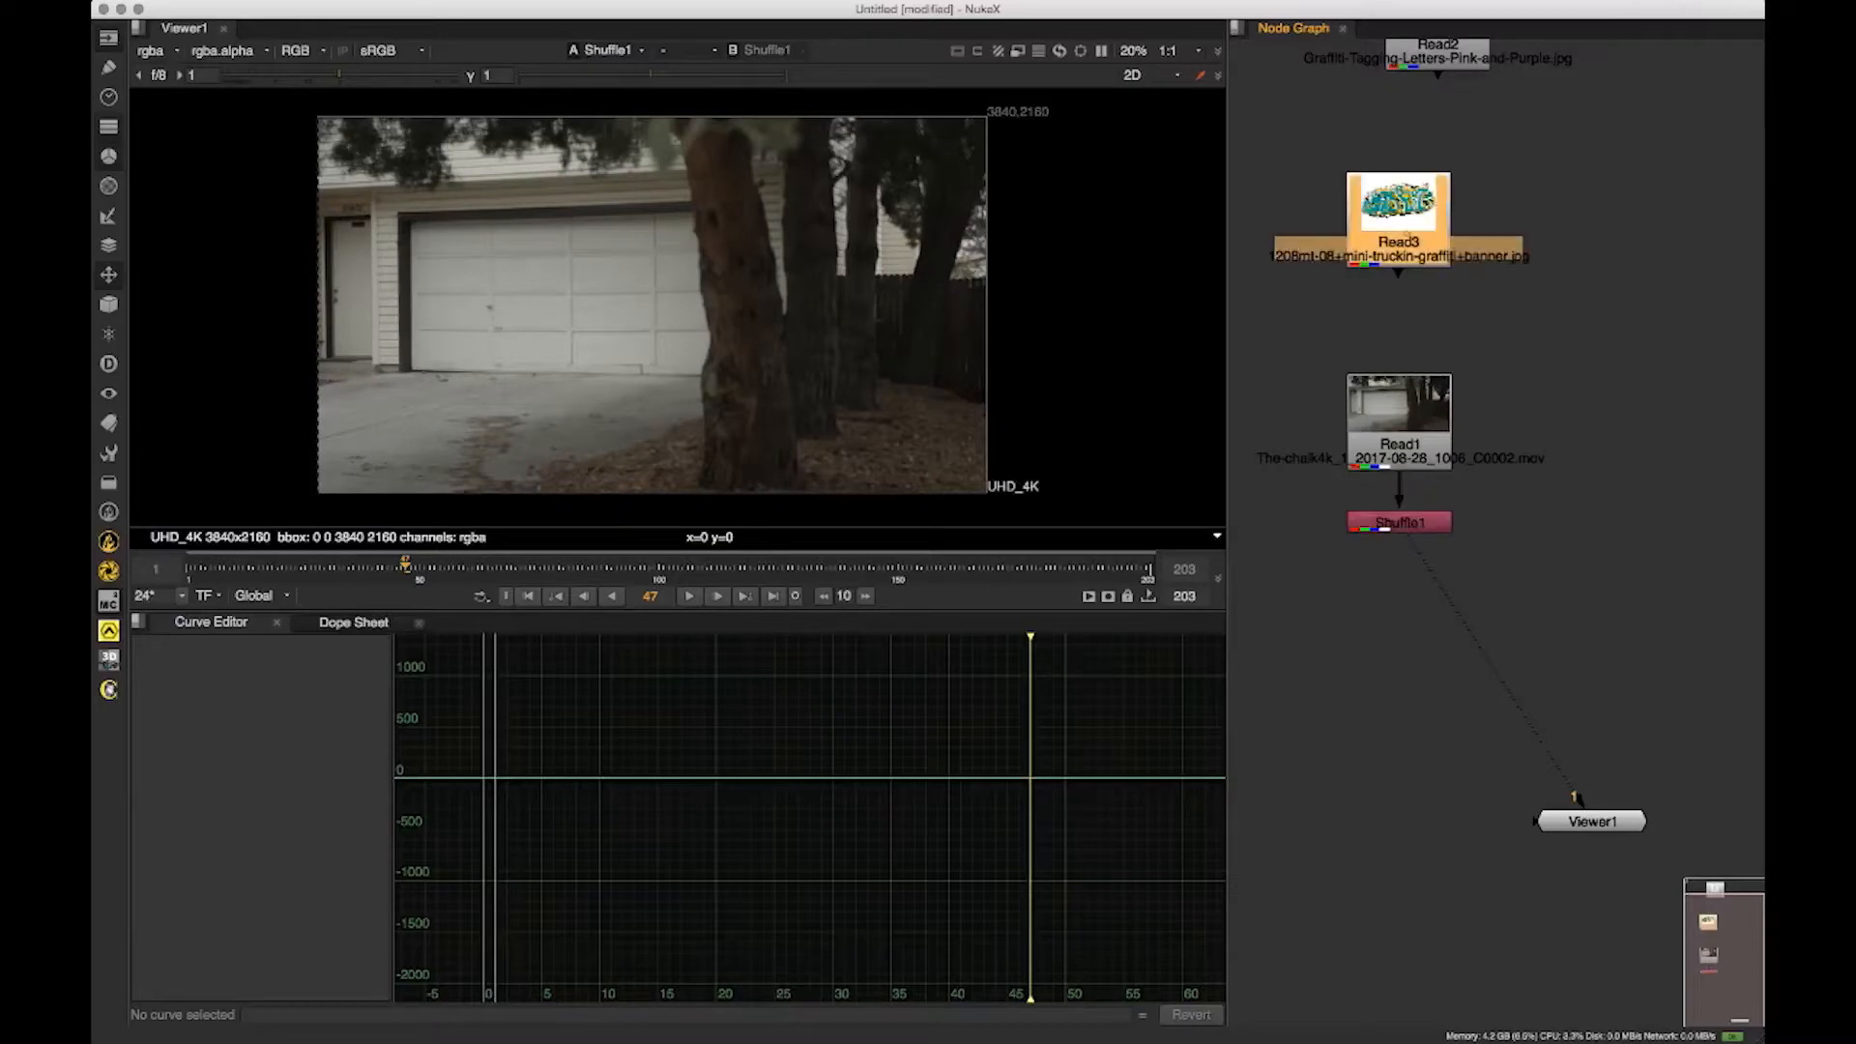
{"action": "key", "text": "ctrl+v"}
{"action": "left_click", "coordinate": [1496, 221]}
{"action": "key", "text": "ctrl+v"}
- Tidy the node column so each graffiti Read node sits directly above its own Shuffle node with even spacing
{"action": "left_click_drag", "start_coordinate": [1496, 221], "coordinate": [1457, 211]}
{"action": "left_click_drag", "start_coordinate": [1338, 174], "coordinate": [1573, 357]}
{"action": "left_click_drag", "start_coordinate": [1447, 209], "coordinate": [1416, 174]}
{"action": "left_click", "coordinate": [1464, 284]}
{"action": "scroll", "coordinate": [1464, 284], "scroll_direction": "down", "scroll_amount": 2}
{"action": "left_click", "coordinate": [1427, 407]}
{"action": "left_click_drag", "start_coordinate": [1429, 249], "coordinate": [1429, 261]}
{"action": "left_click", "coordinate": [1436, 292]}
{"action": "left_click_drag", "start_coordinate": [1423, 340], "coordinate": [1440, 291]}
{"action": "scroll", "coordinate": [1439, 290], "scroll_direction": "down", "scroll_amount": 2}
- Move both graffiti Read and Shuffle pairs together to below and left of the garage clip's nodes
{"action": "left_click_drag", "start_coordinate": [1317, 120], "coordinate": [1482, 361]}
{"action": "left_click_drag", "start_coordinate": [1412, 153], "coordinate": [1312, 561]}
{"action": "left_click", "coordinate": [1217, 536]}
{"action": "left_click", "coordinate": [1302, 397]}
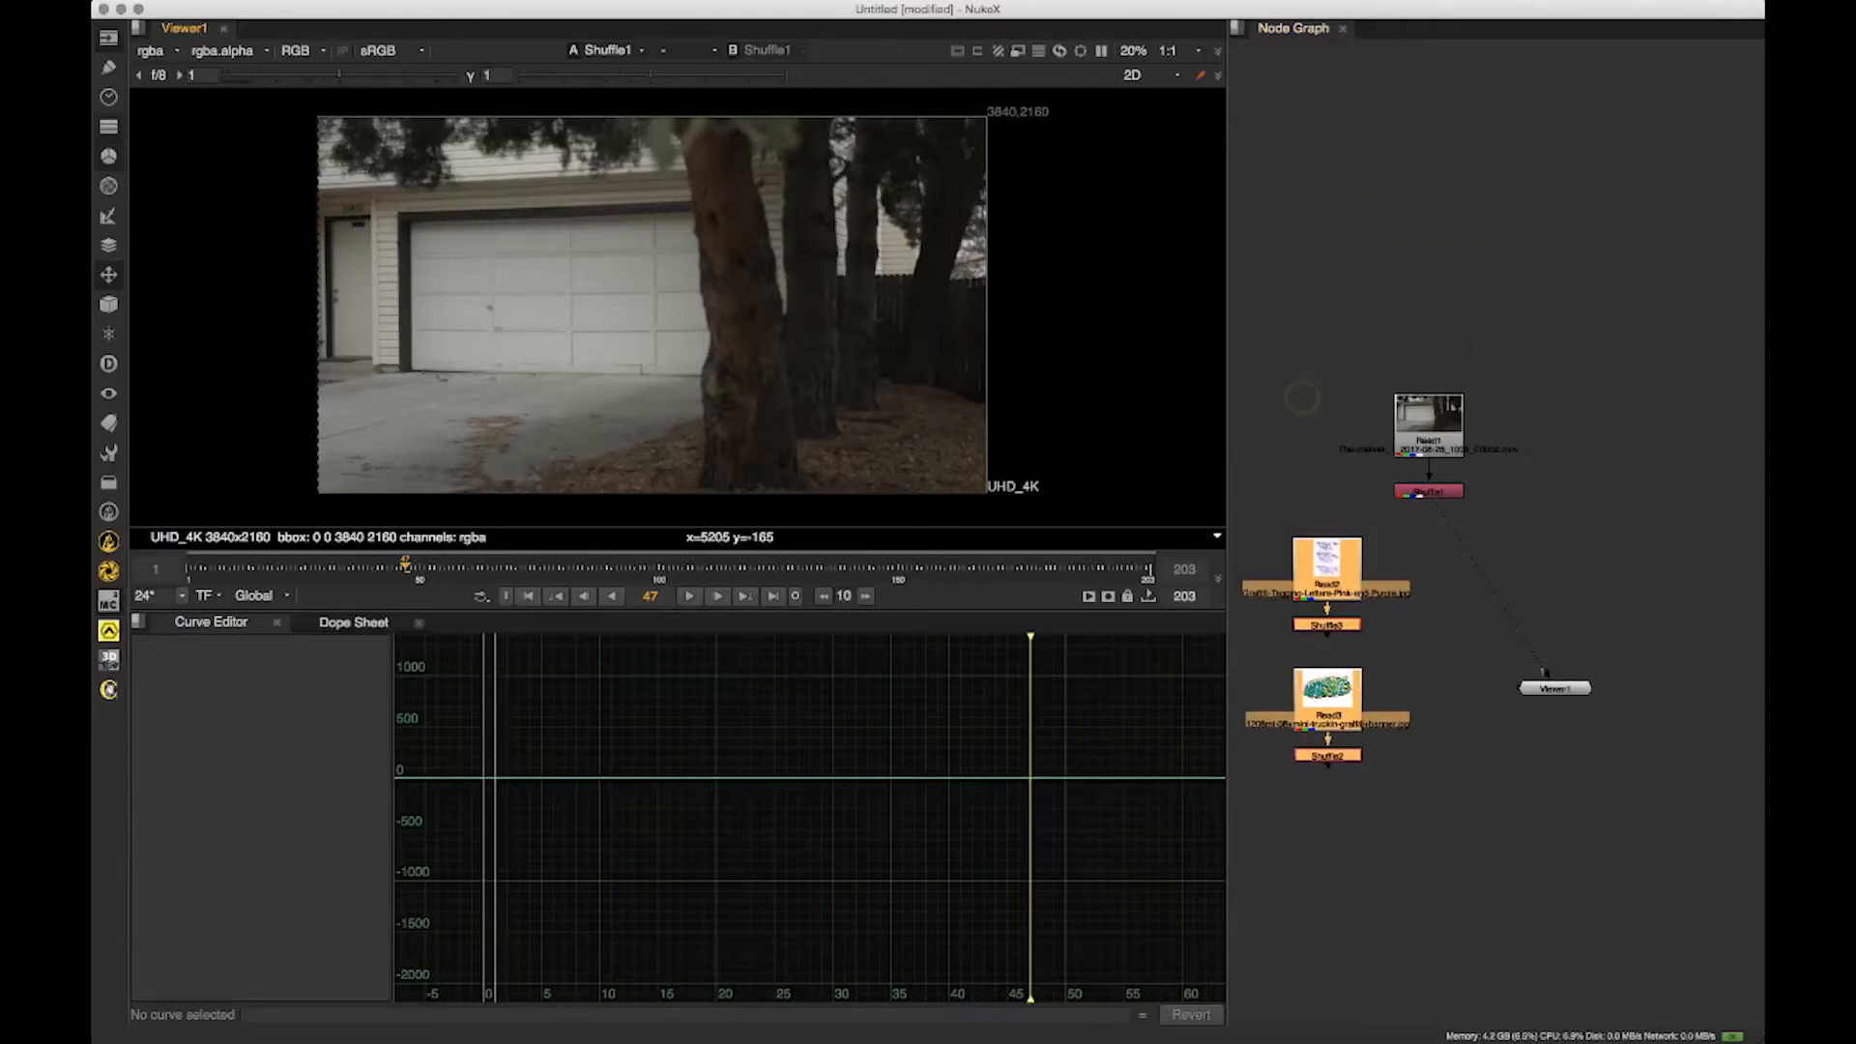
- Widen the Node Graph pane by narrowing the viewer and Curve Editor area
{"action": "left_click_drag", "start_coordinate": [1226, 397], "coordinate": [1368, 715]}
{"action": "left_click_drag", "start_coordinate": [1237, 536], "coordinate": [1140, 496]}
{"action": "left_click", "coordinate": [1365, 450]}
{"action": "left_click_drag", "start_coordinate": [1257, 394], "coordinate": [1354, 428]}
- Spread out the graph, placing the garage clip and its Shuffle node well clear of the graffiti pairs, above the Viewer node
{"action": "left_click_drag", "start_coordinate": [1285, 300], "coordinate": [1419, 483]}
{"action": "left_click_drag", "start_coordinate": [1334, 357], "coordinate": [1137, 242]}
{"action": "scroll", "coordinate": [1152, 300], "scroll_direction": "up", "scroll_amount": 5}
{"action": "left_click_drag", "start_coordinate": [1276, 283], "coordinate": [1497, 260]}
{"action": "scroll", "coordinate": [1570, 219], "scroll_direction": "down", "scroll_amount": 5}
{"action": "left_click_drag", "start_coordinate": [1570, 219], "coordinate": [1570, 258]}
{"action": "left_click", "coordinate": [1570, 219]}
{"action": "left_click_drag", "start_coordinate": [1610, 424], "coordinate": [1536, 409]}
{"action": "scroll", "coordinate": [580, 290], "scroll_direction": "up", "scroll_amount": 1}
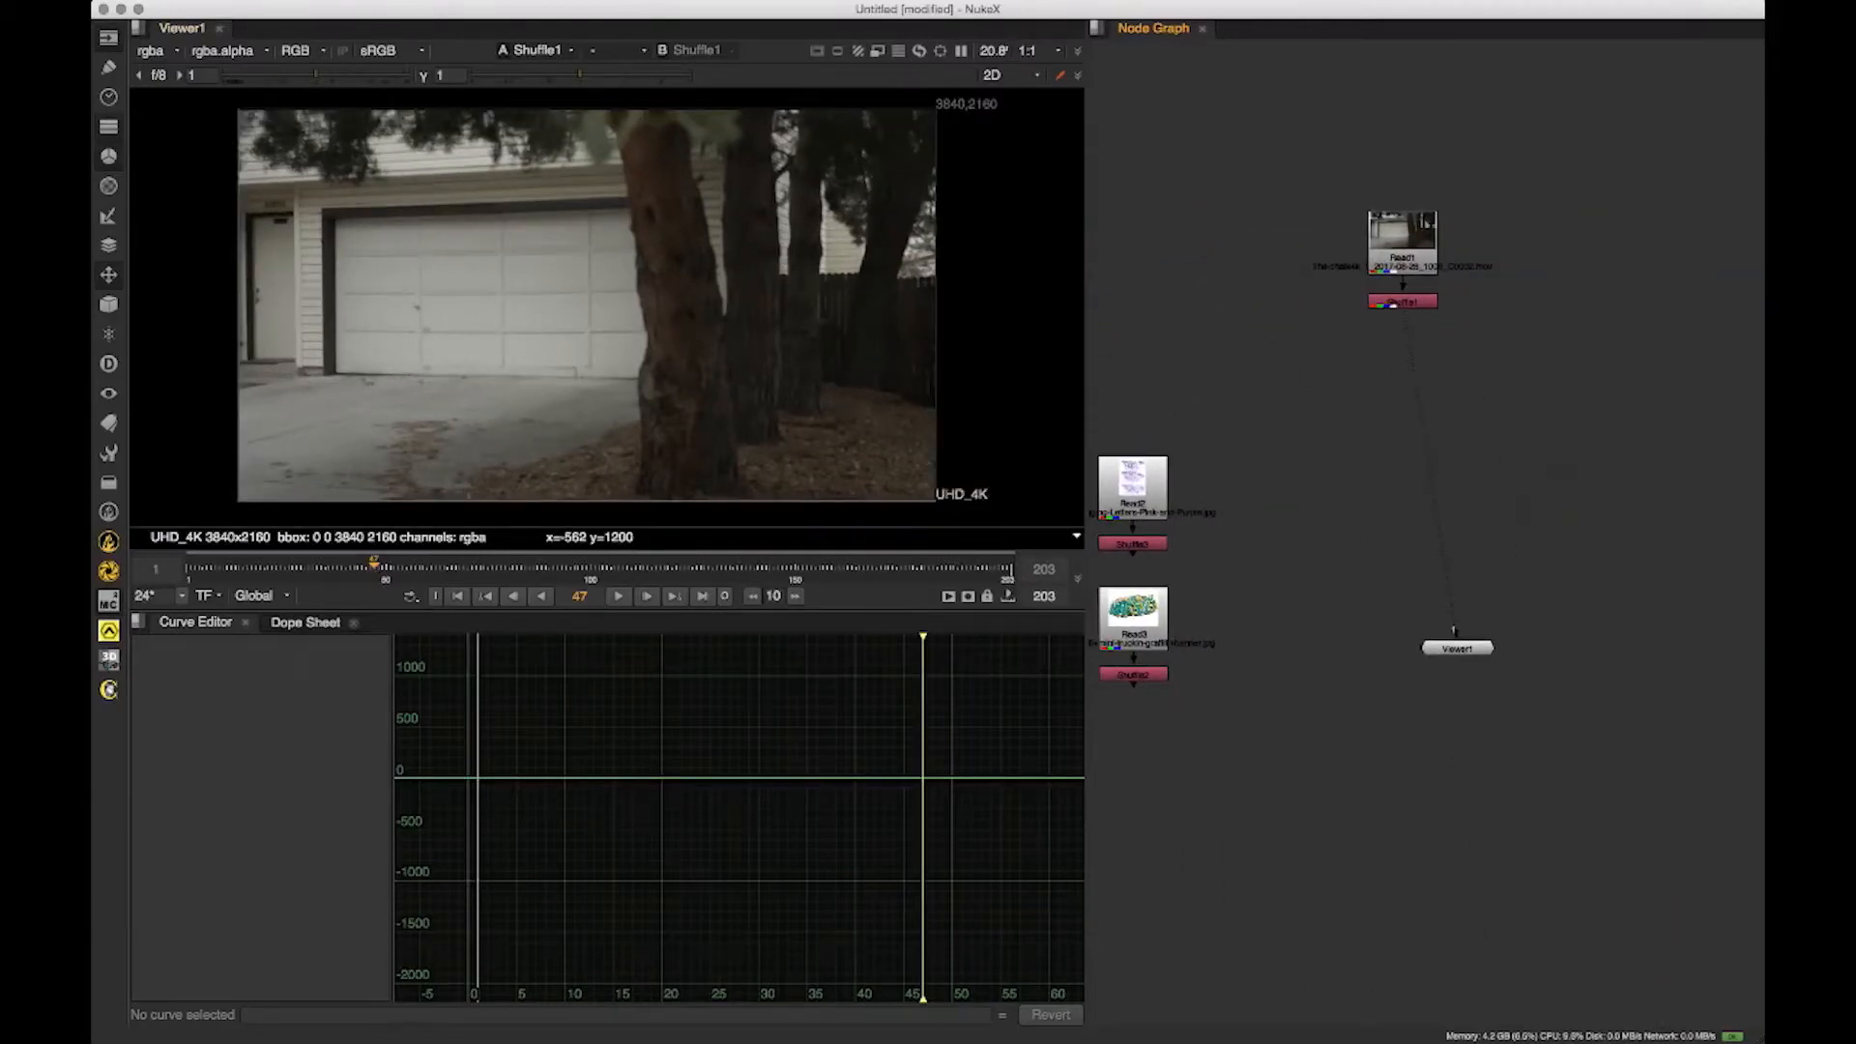
- Add a PlanarTracker node and connect its input to the garage clip's Shuffle node, keeping its properties clear of the connection
{"action": "left_click", "coordinate": [108, 274]}
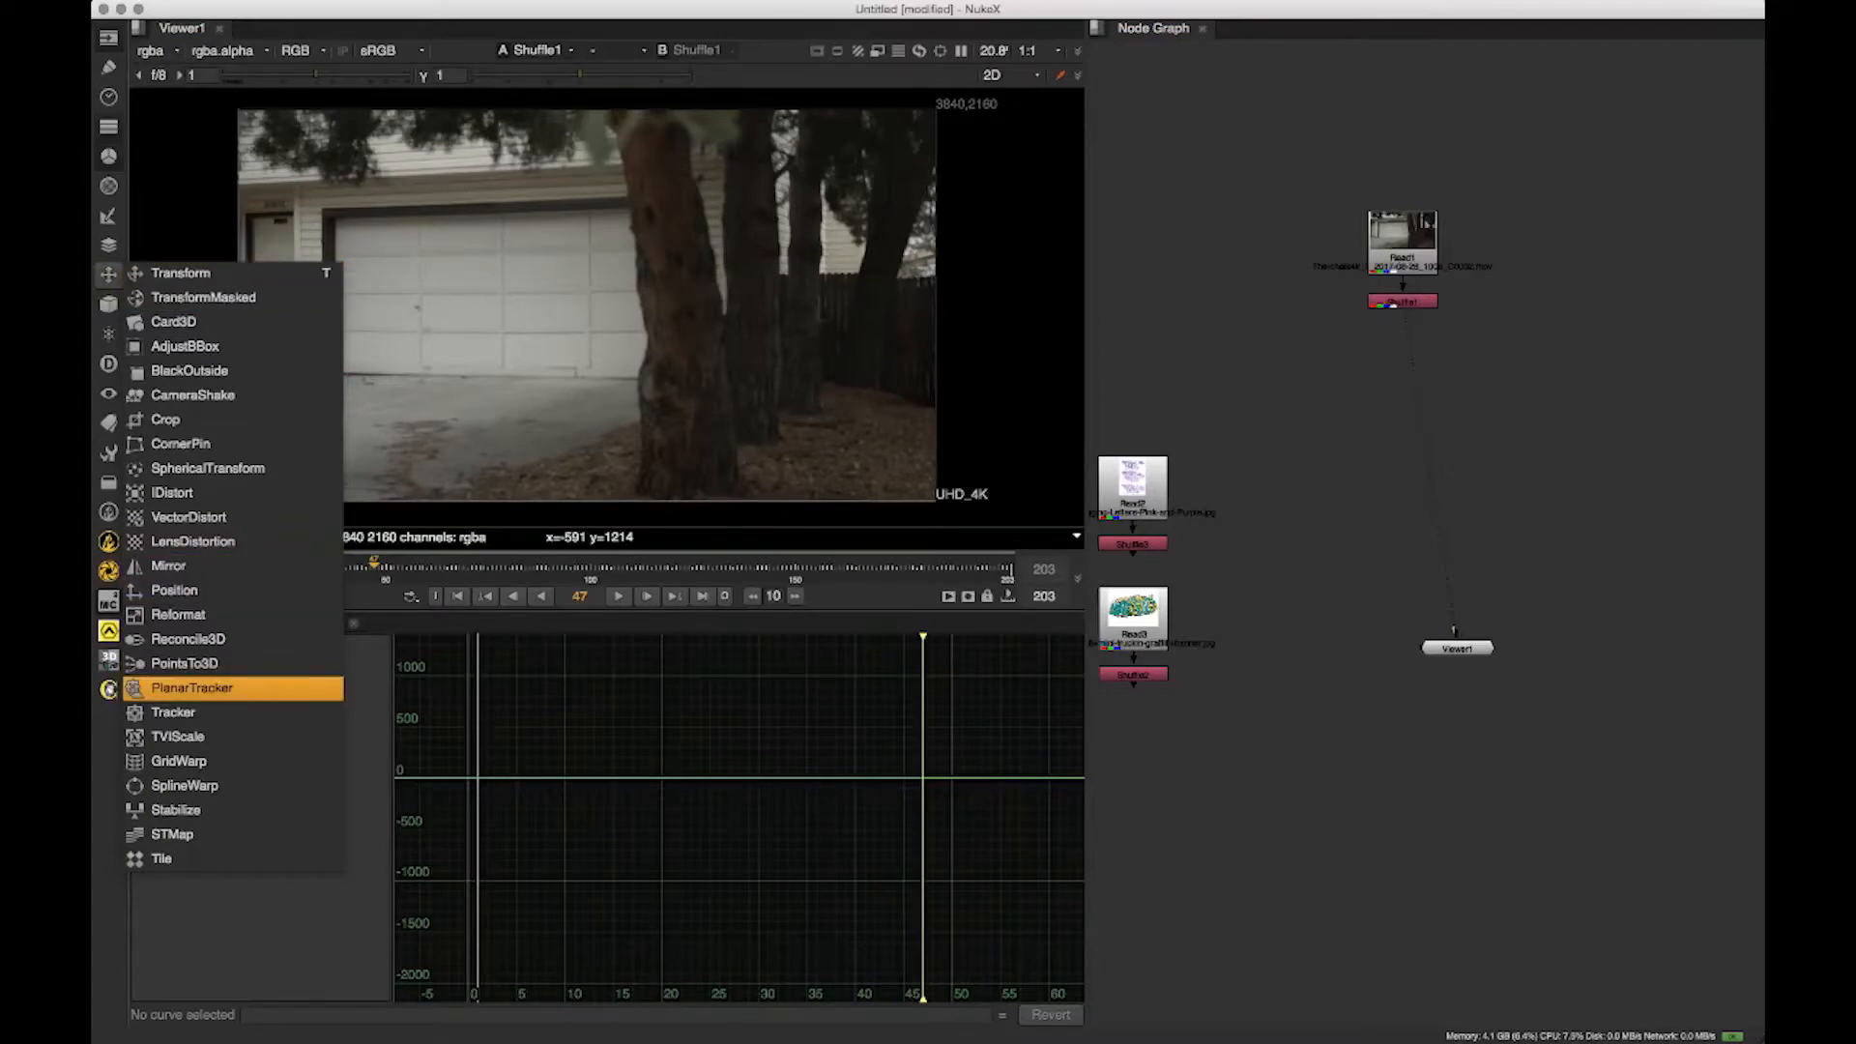
{"action": "left_click", "coordinate": [194, 687]}
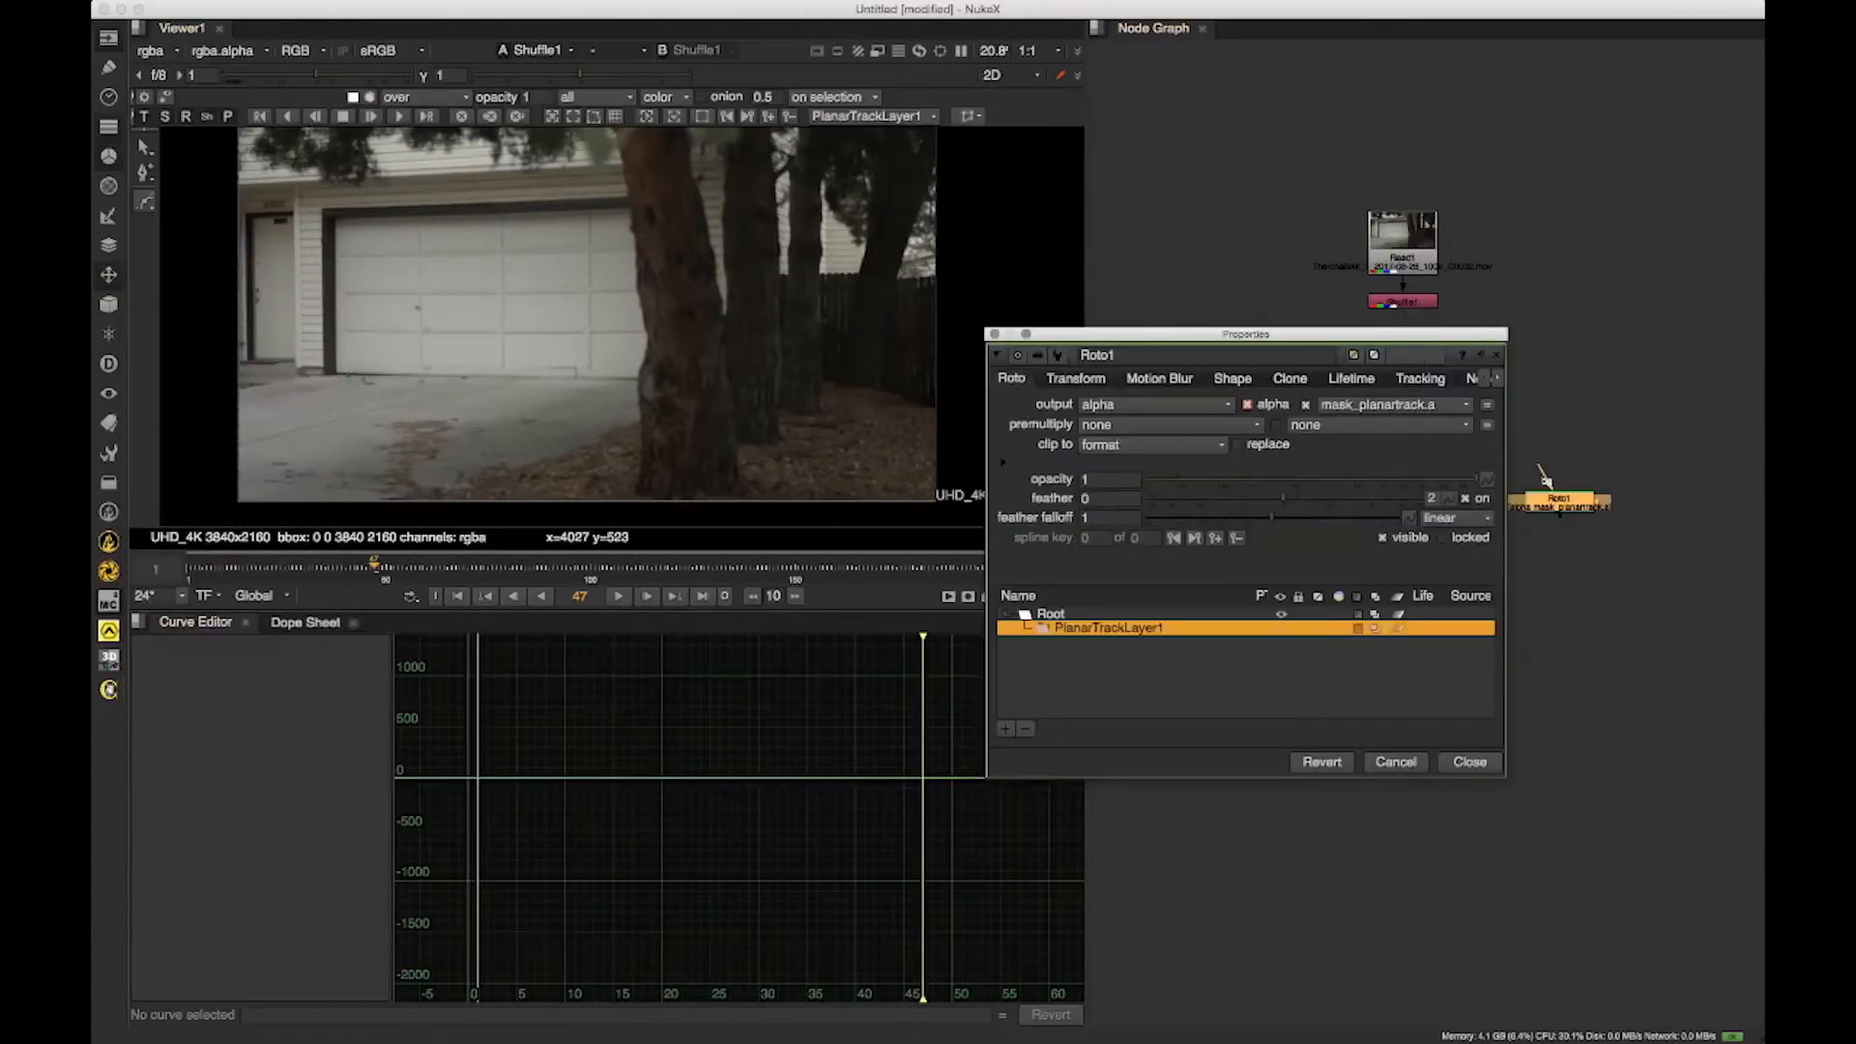
{"action": "left_click_drag", "start_coordinate": [1246, 334], "coordinate": [1024, 206]}
{"action": "left_click_drag", "start_coordinate": [1571, 507], "coordinate": [1403, 306]}
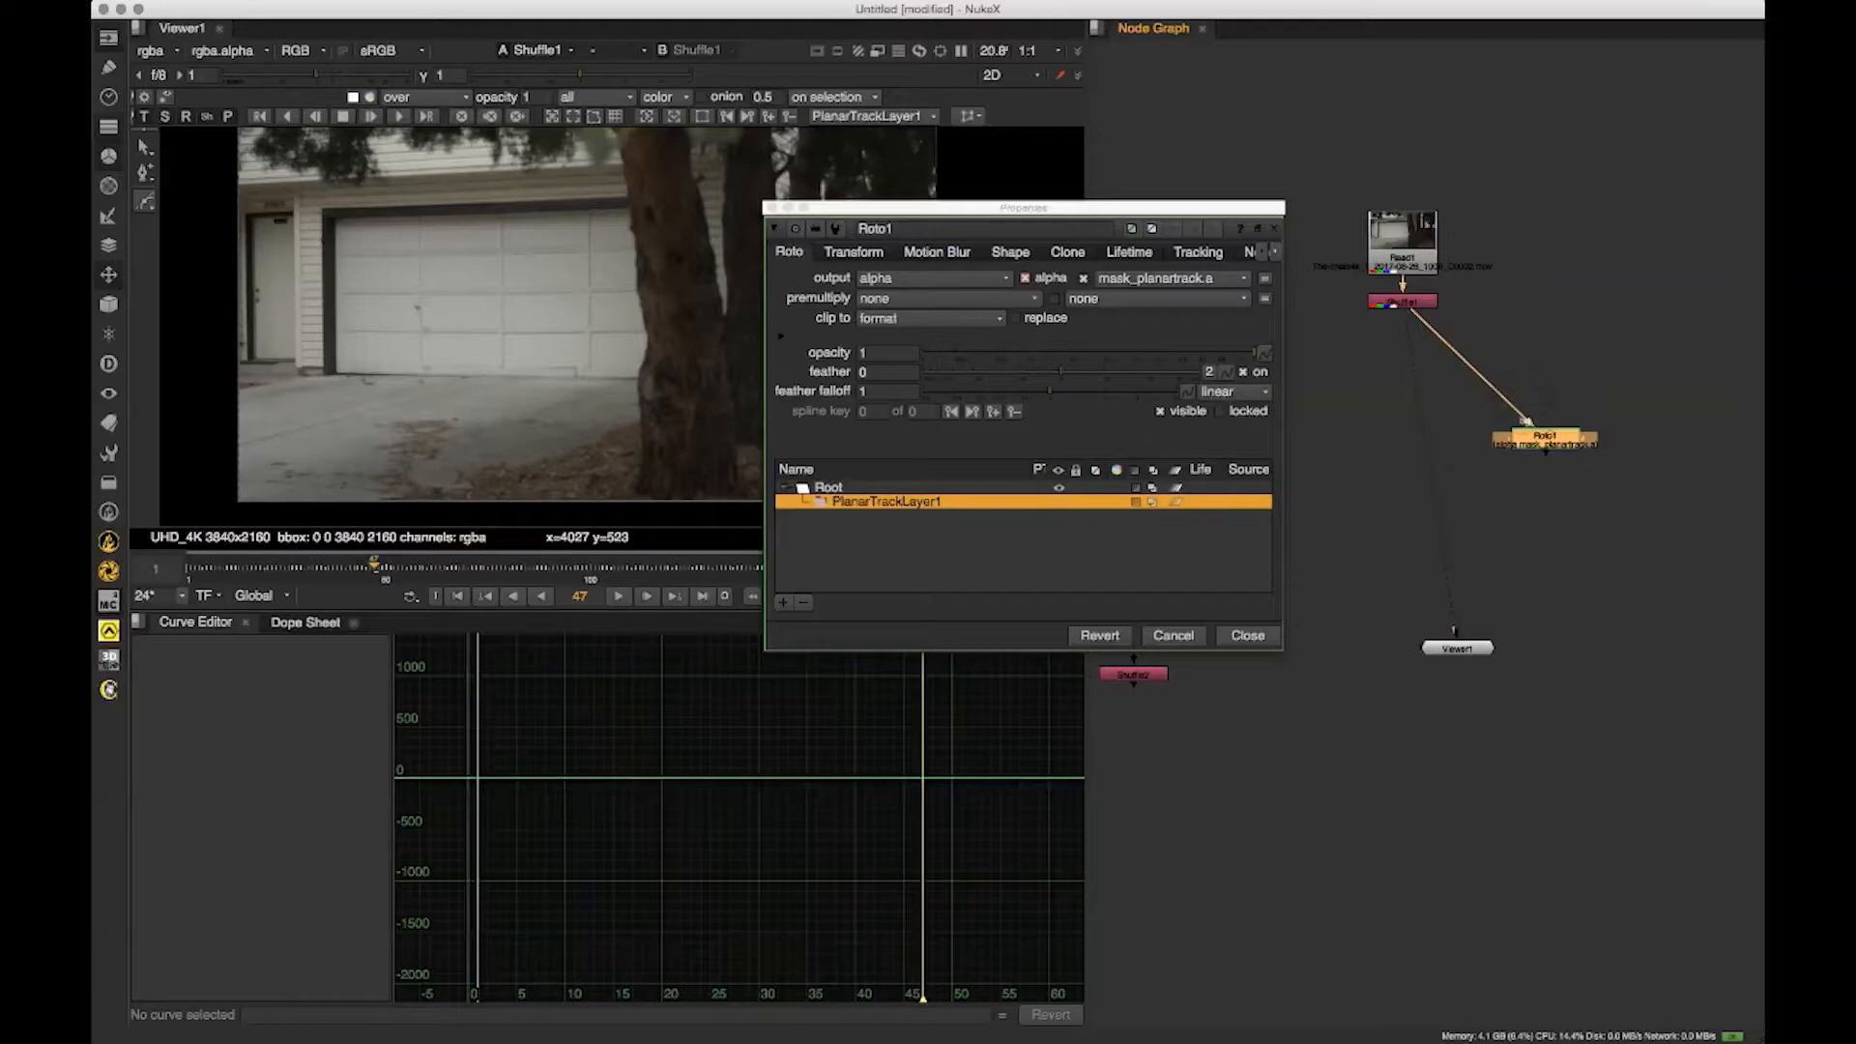
- Route the connection between the garage Shuffle and Roto1 through a Dot, aligning Roto1 straight below the Dot
{"action": "left_click_drag", "start_coordinate": [1544, 448], "coordinate": [1550, 434]}
{"action": "left_click_drag", "start_coordinate": [1473, 359], "coordinate": [1549, 300]}
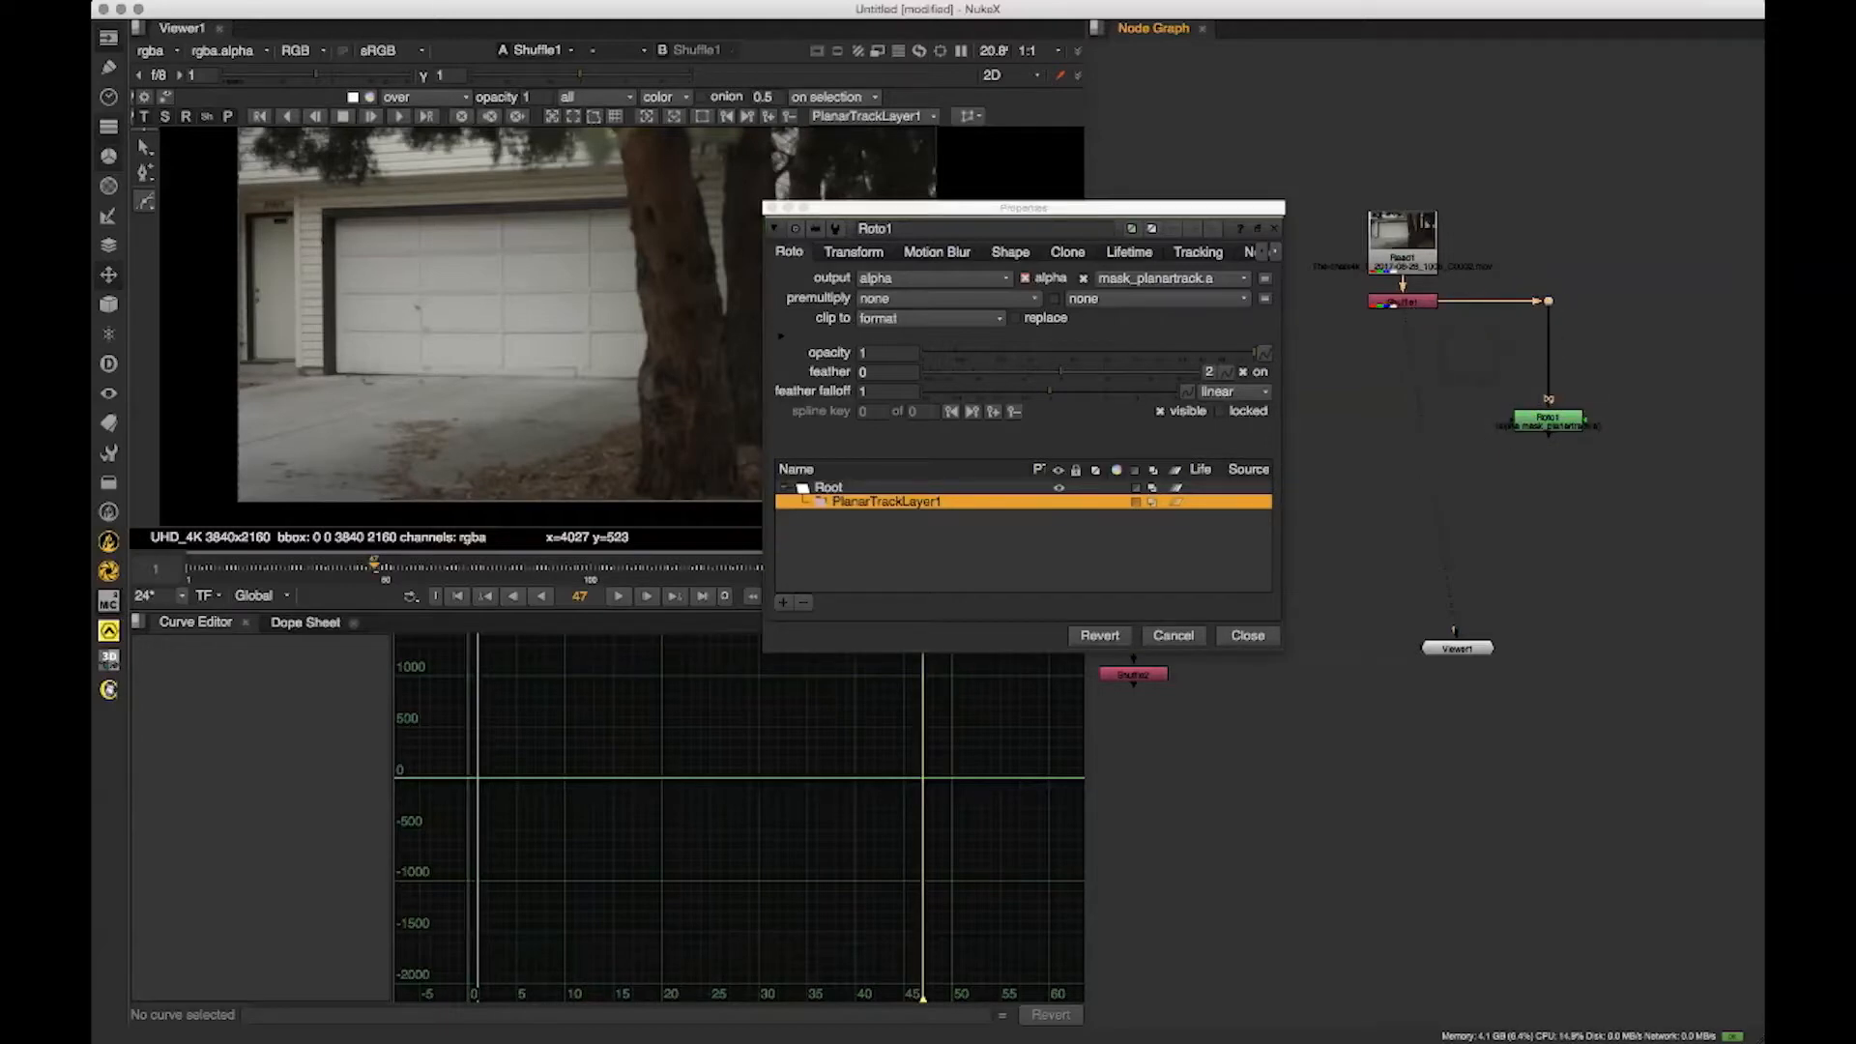
{"action": "left_click_drag", "start_coordinate": [1548, 418], "coordinate": [1585, 363]}
{"action": "left_click", "coordinate": [1579, 460]}
{"action": "left_click_drag", "start_coordinate": [1534, 284], "coordinate": [1645, 420]}
{"action": "left_click_drag", "start_coordinate": [1606, 360], "coordinate": [1586, 363]}
{"action": "left_click", "coordinate": [1616, 445]}
{"action": "left_click", "coordinate": [1569, 470]}
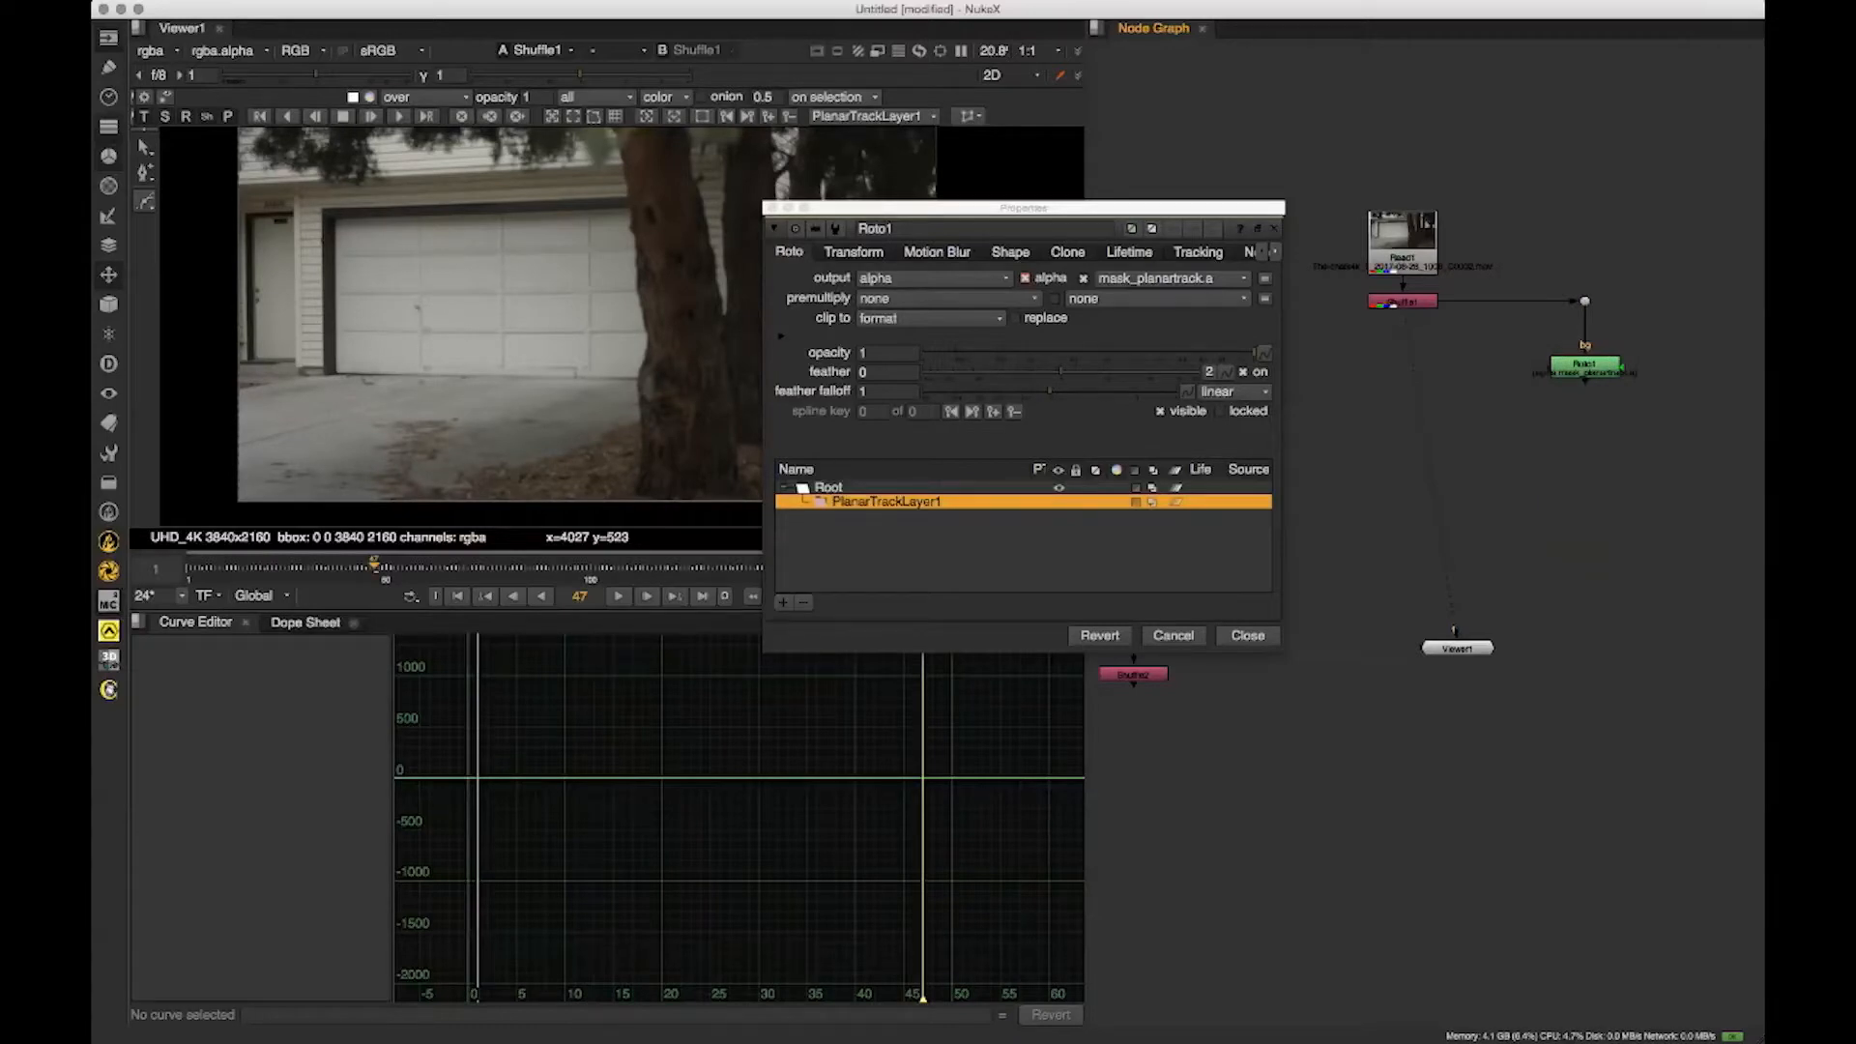
- Move the Roto1 properties clear of the viewer and go to frame 1, framing the garage door closely
{"action": "left_click_drag", "start_coordinate": [1197, 204], "coordinate": [1639, 551]}
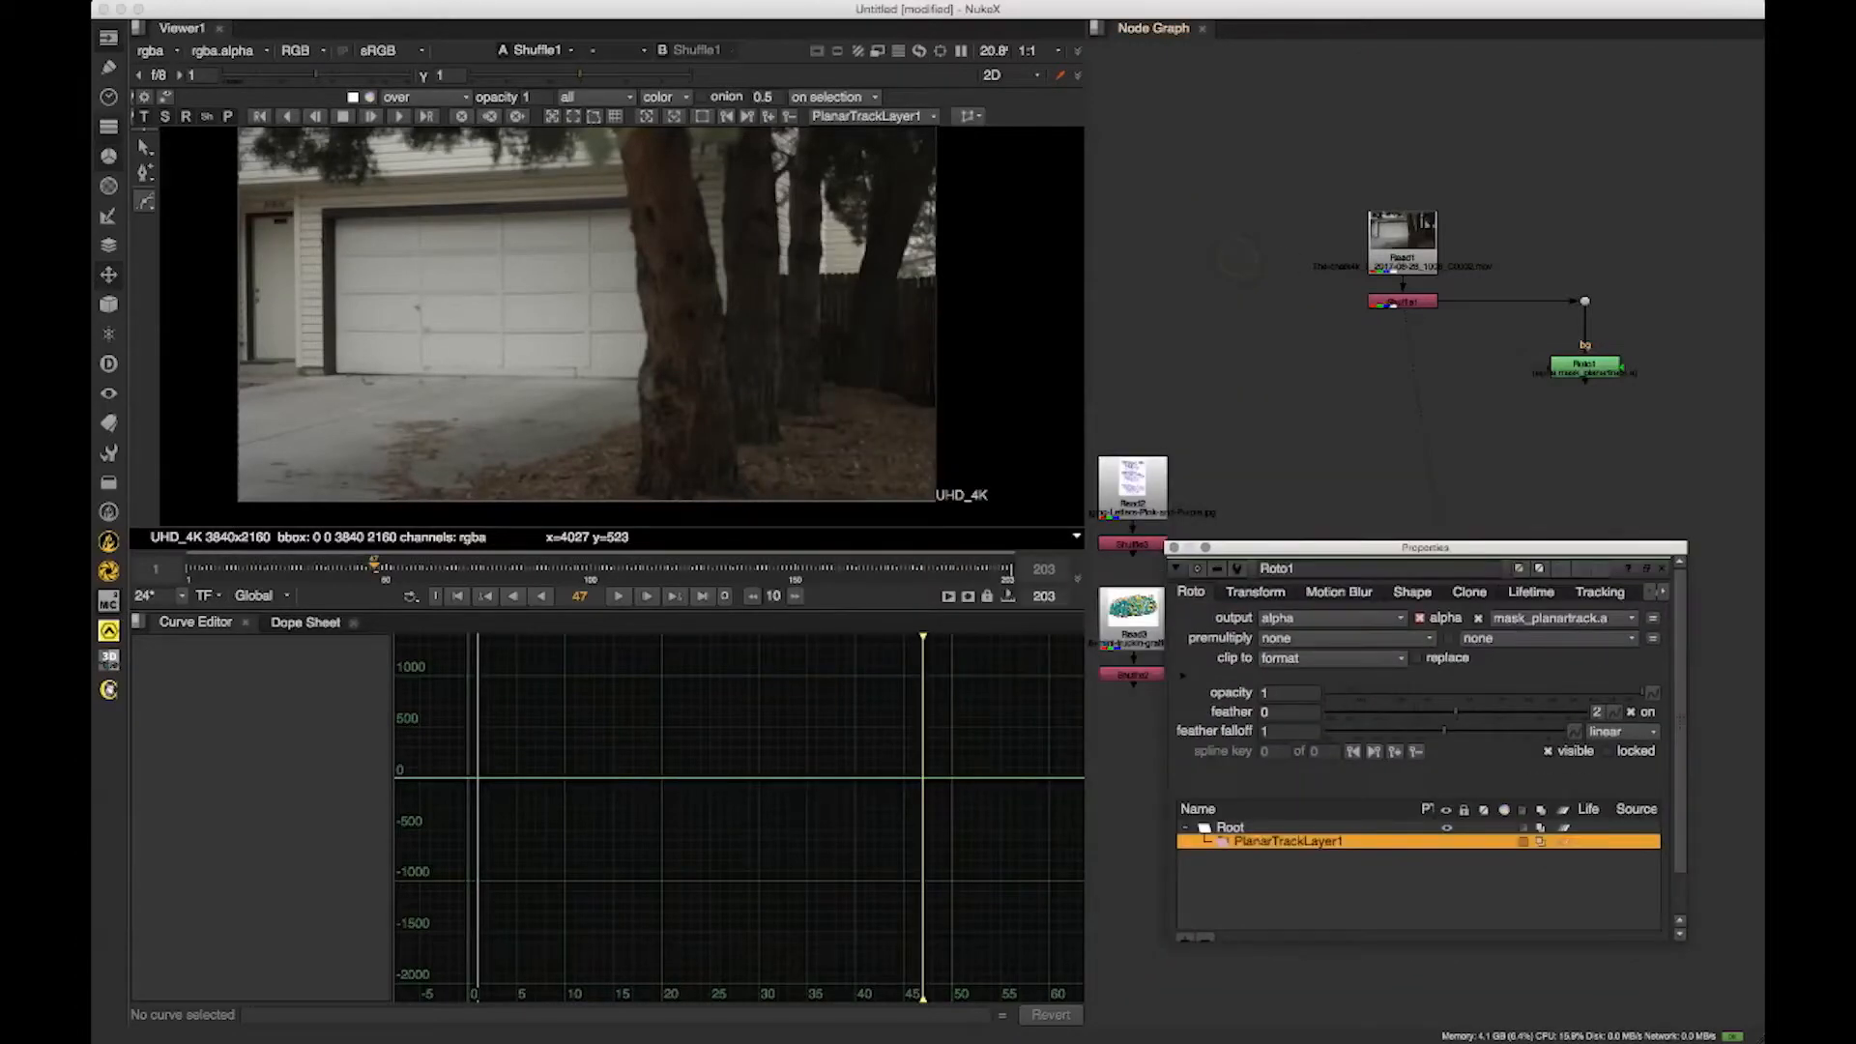
{"action": "left_click", "coordinate": [458, 596]}
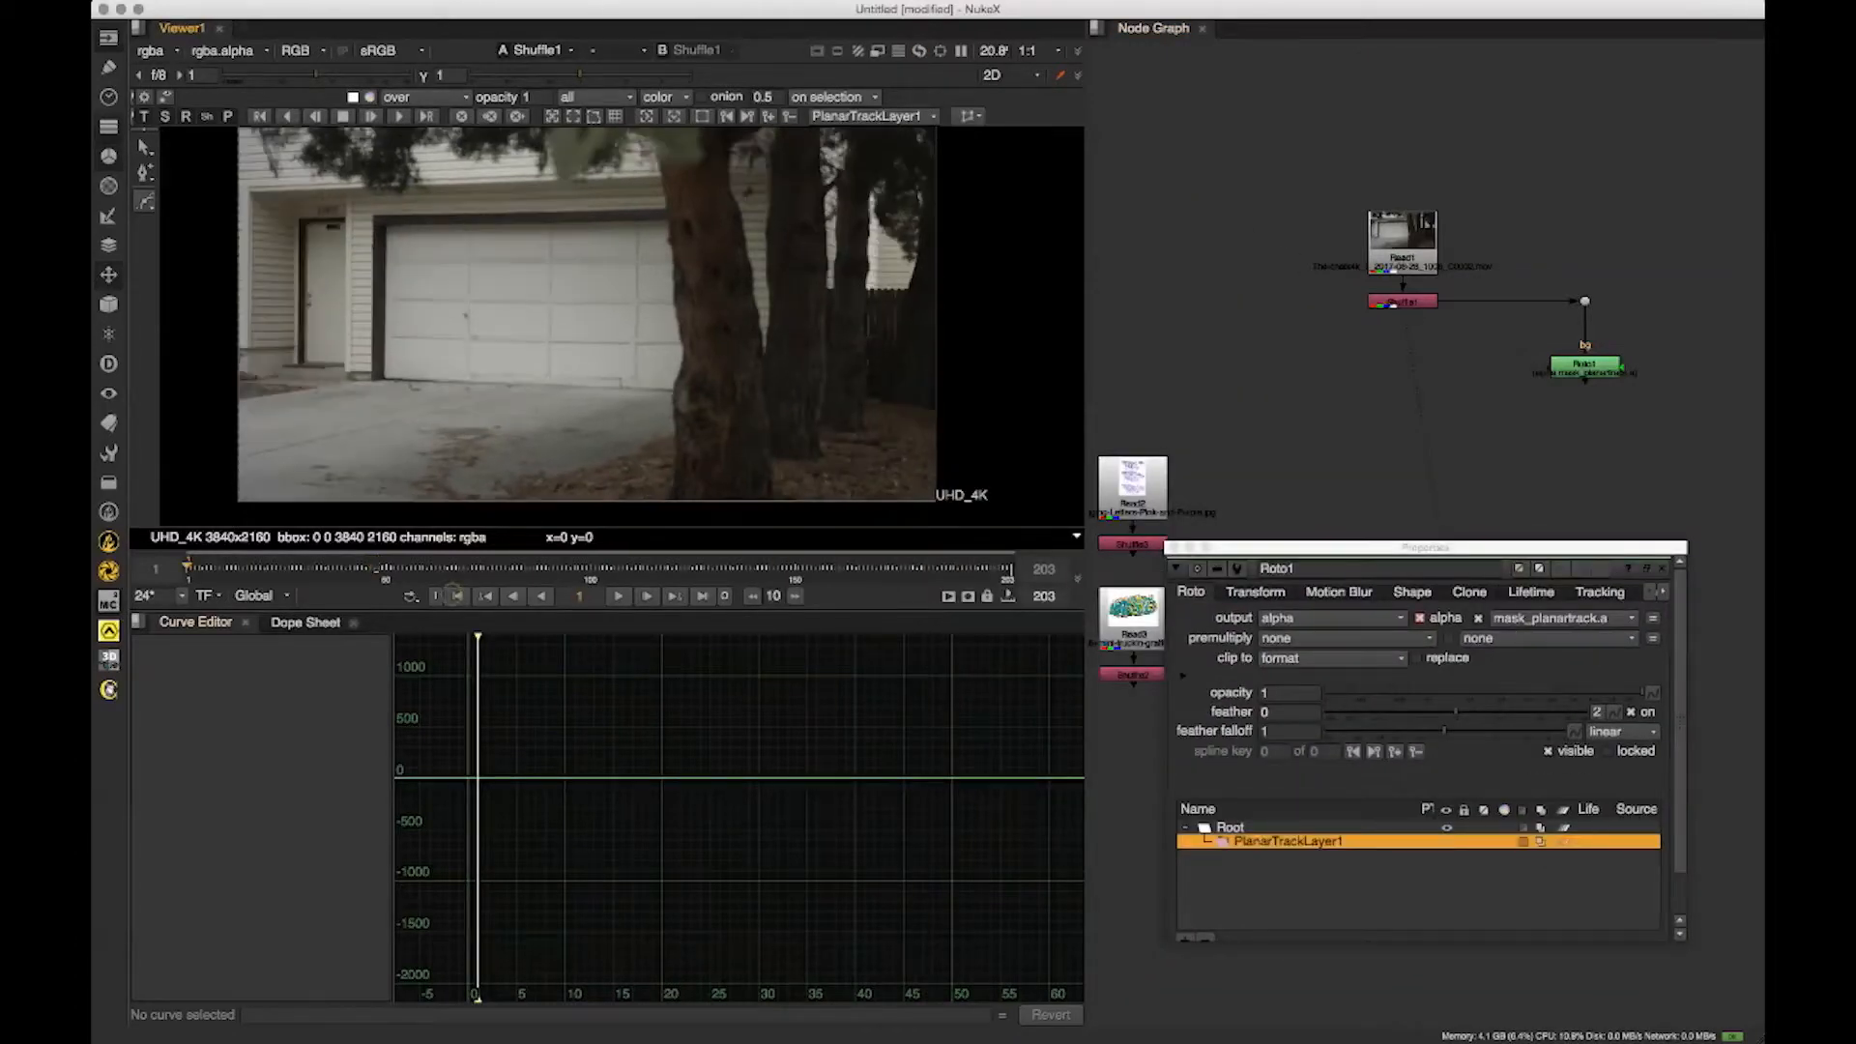
{"action": "scroll", "coordinate": [431, 230], "scroll_direction": "up", "scroll_amount": 2}
{"action": "left_click_drag", "start_coordinate": [432, 230], "coordinate": [327, 240]}
{"action": "scroll", "coordinate": [327, 239], "scroll_direction": "up", "scroll_amount": 2}
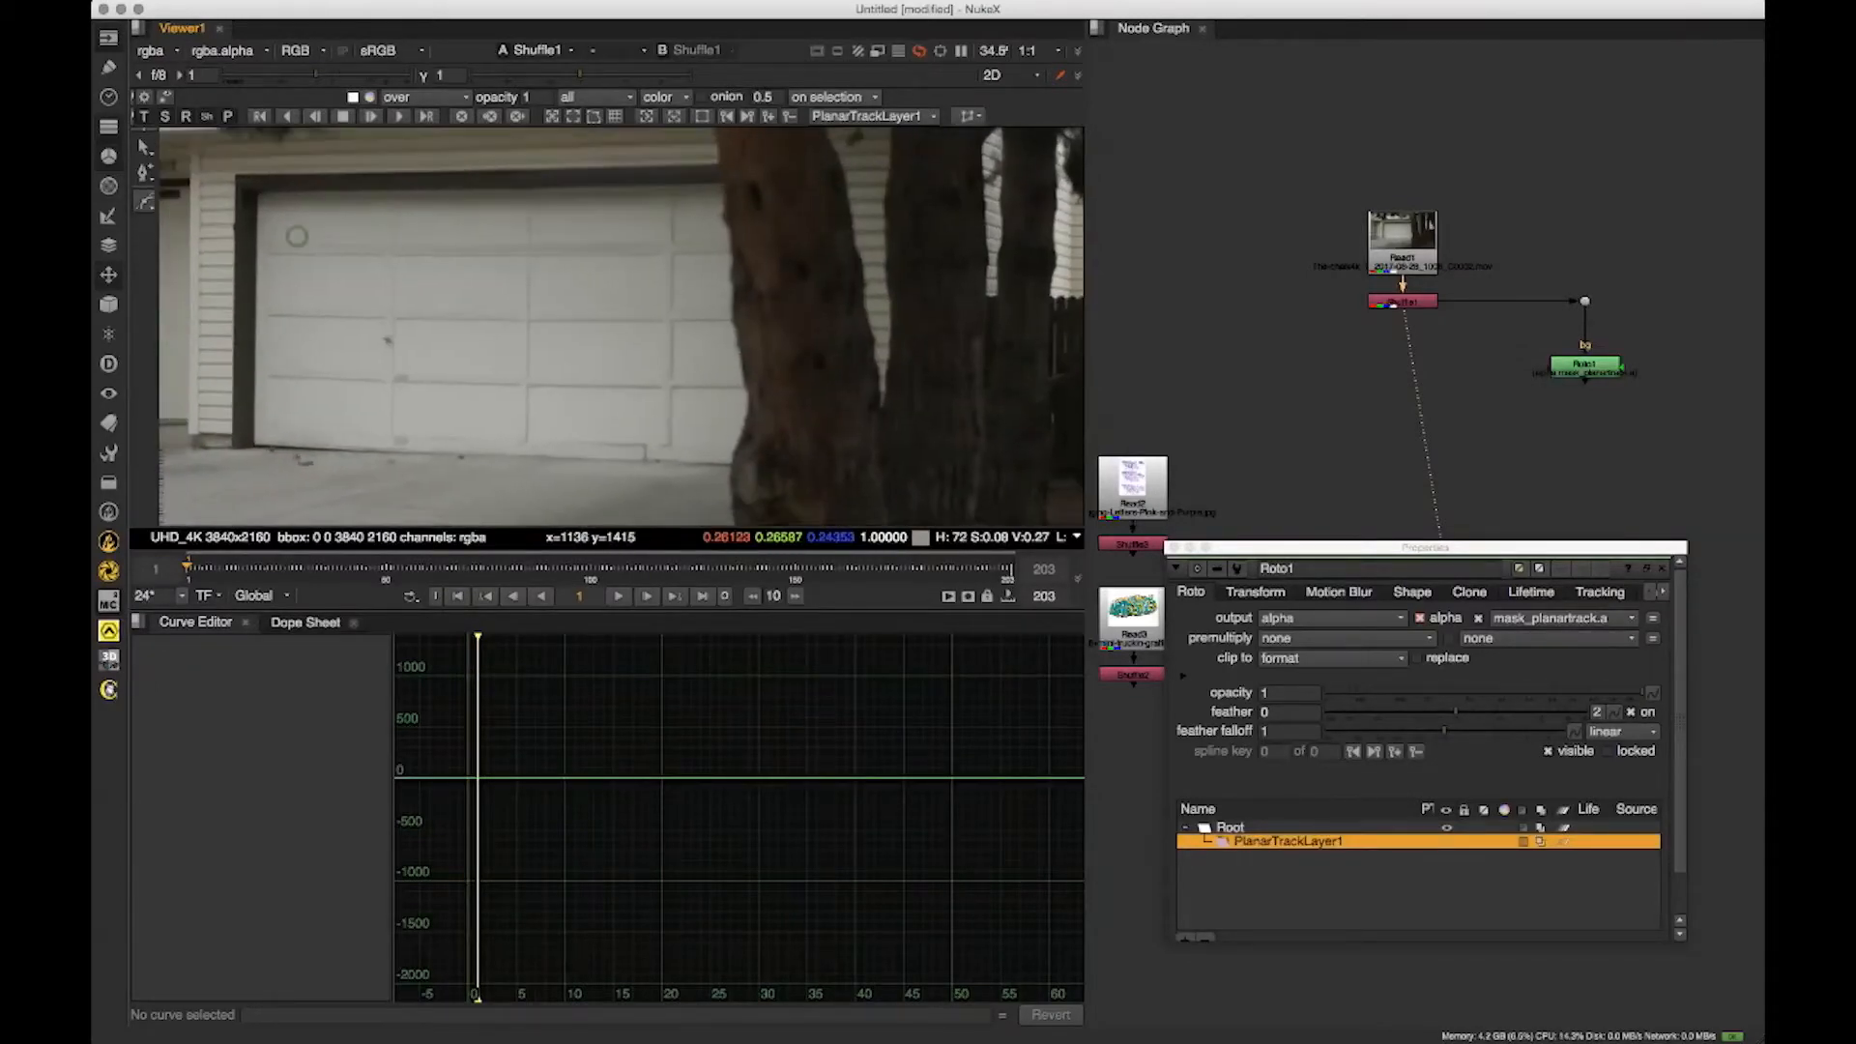
{"action": "left_click", "coordinate": [145, 200]}
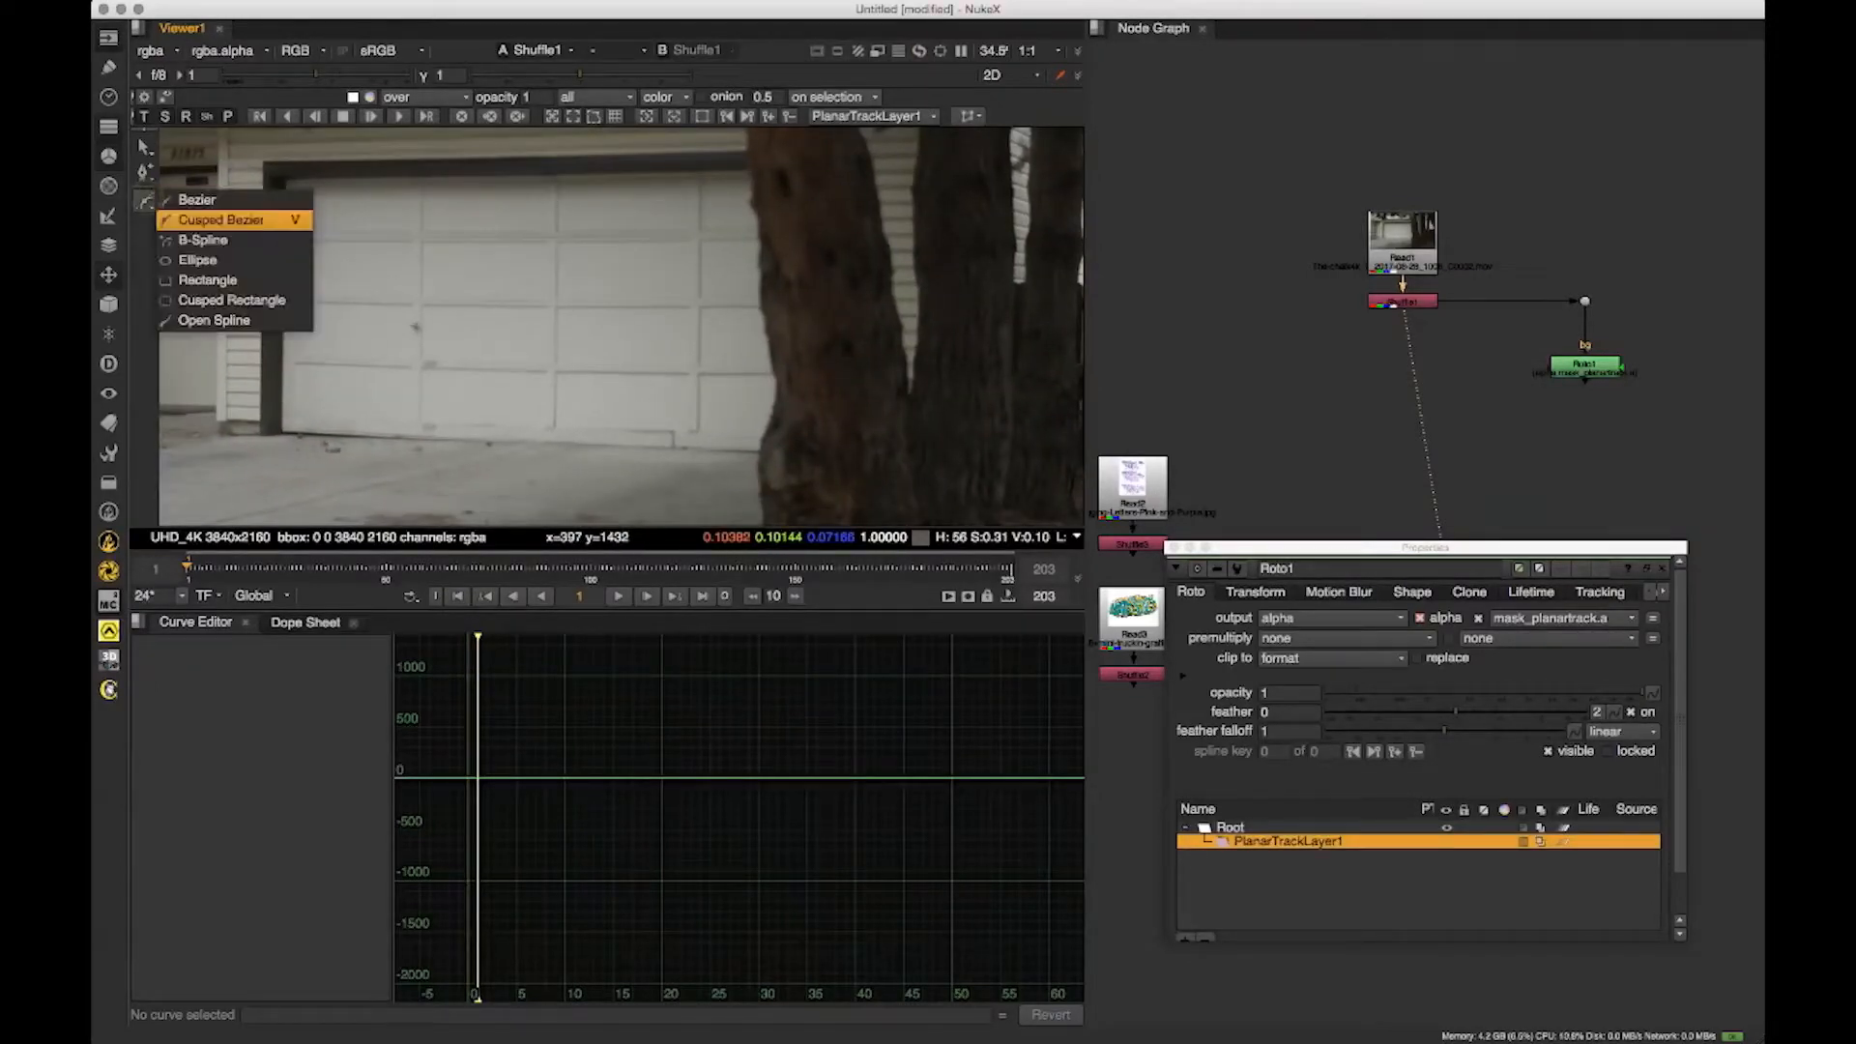
{"action": "left_click", "coordinate": [221, 220]}
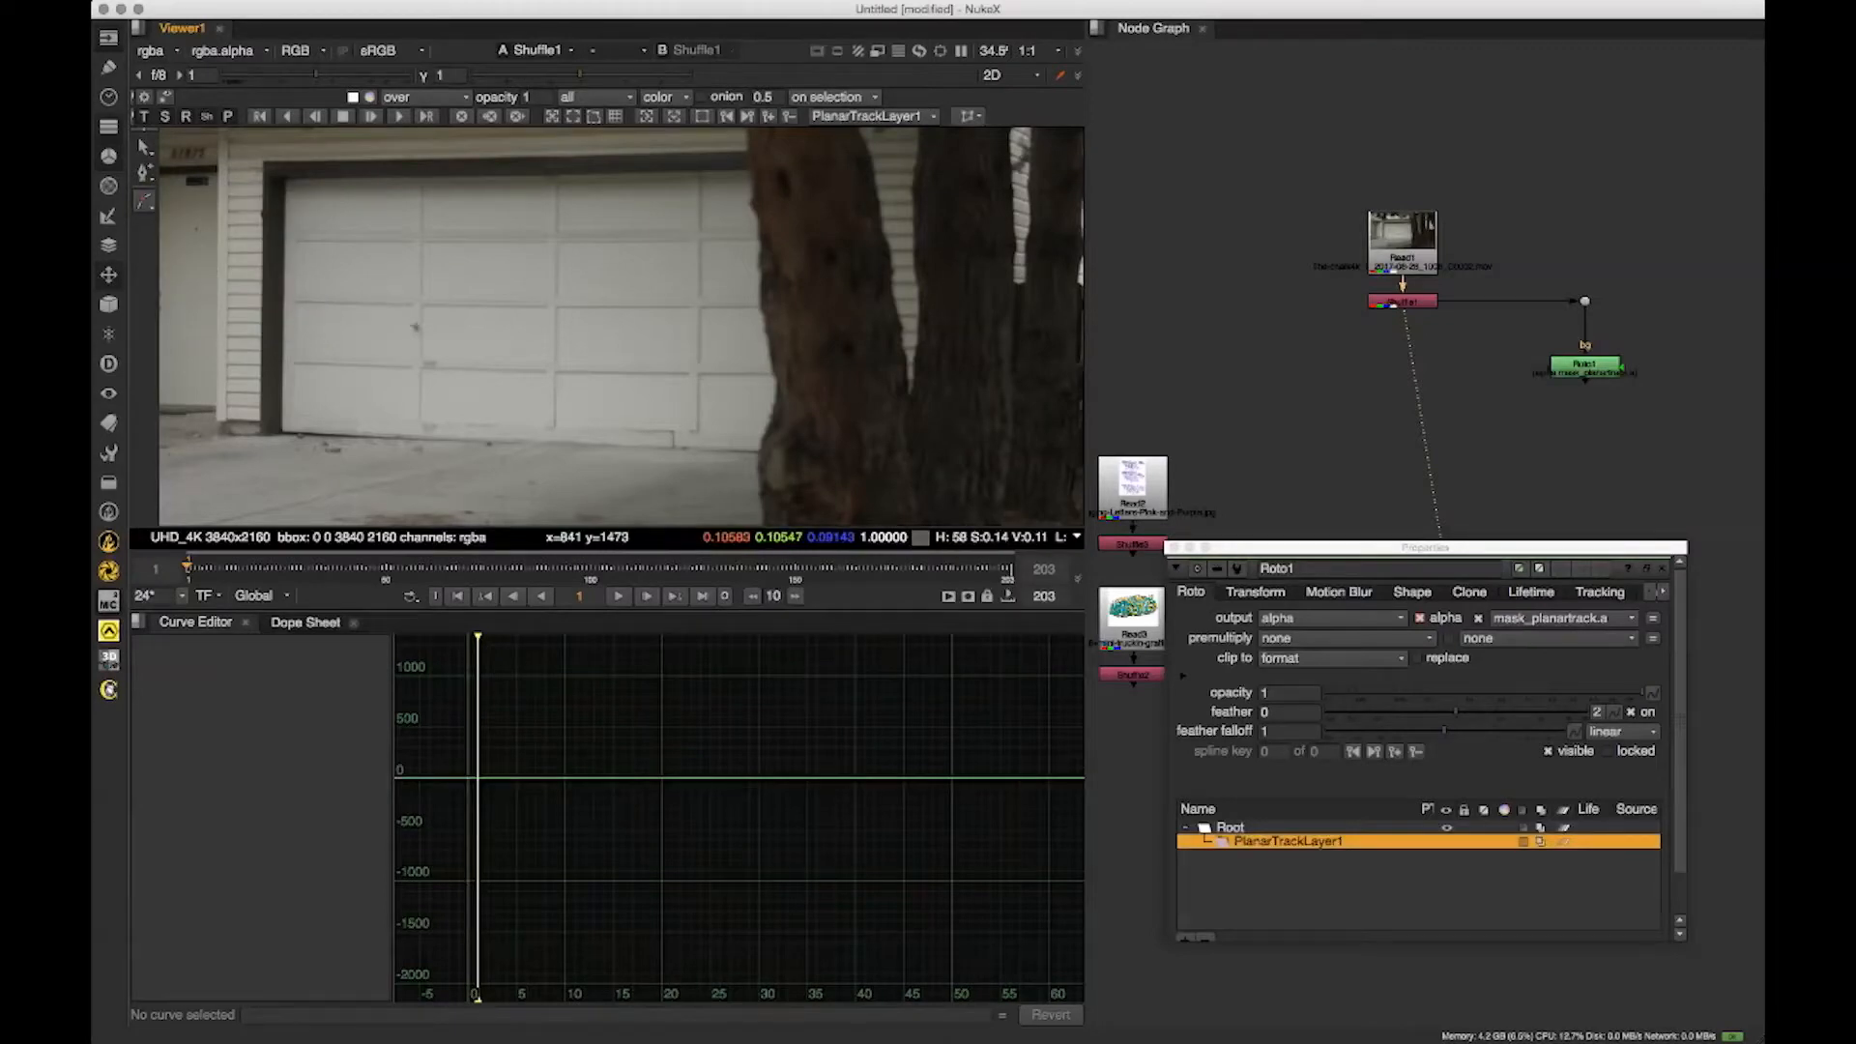
{"action": "left_click", "coordinate": [290, 191]}
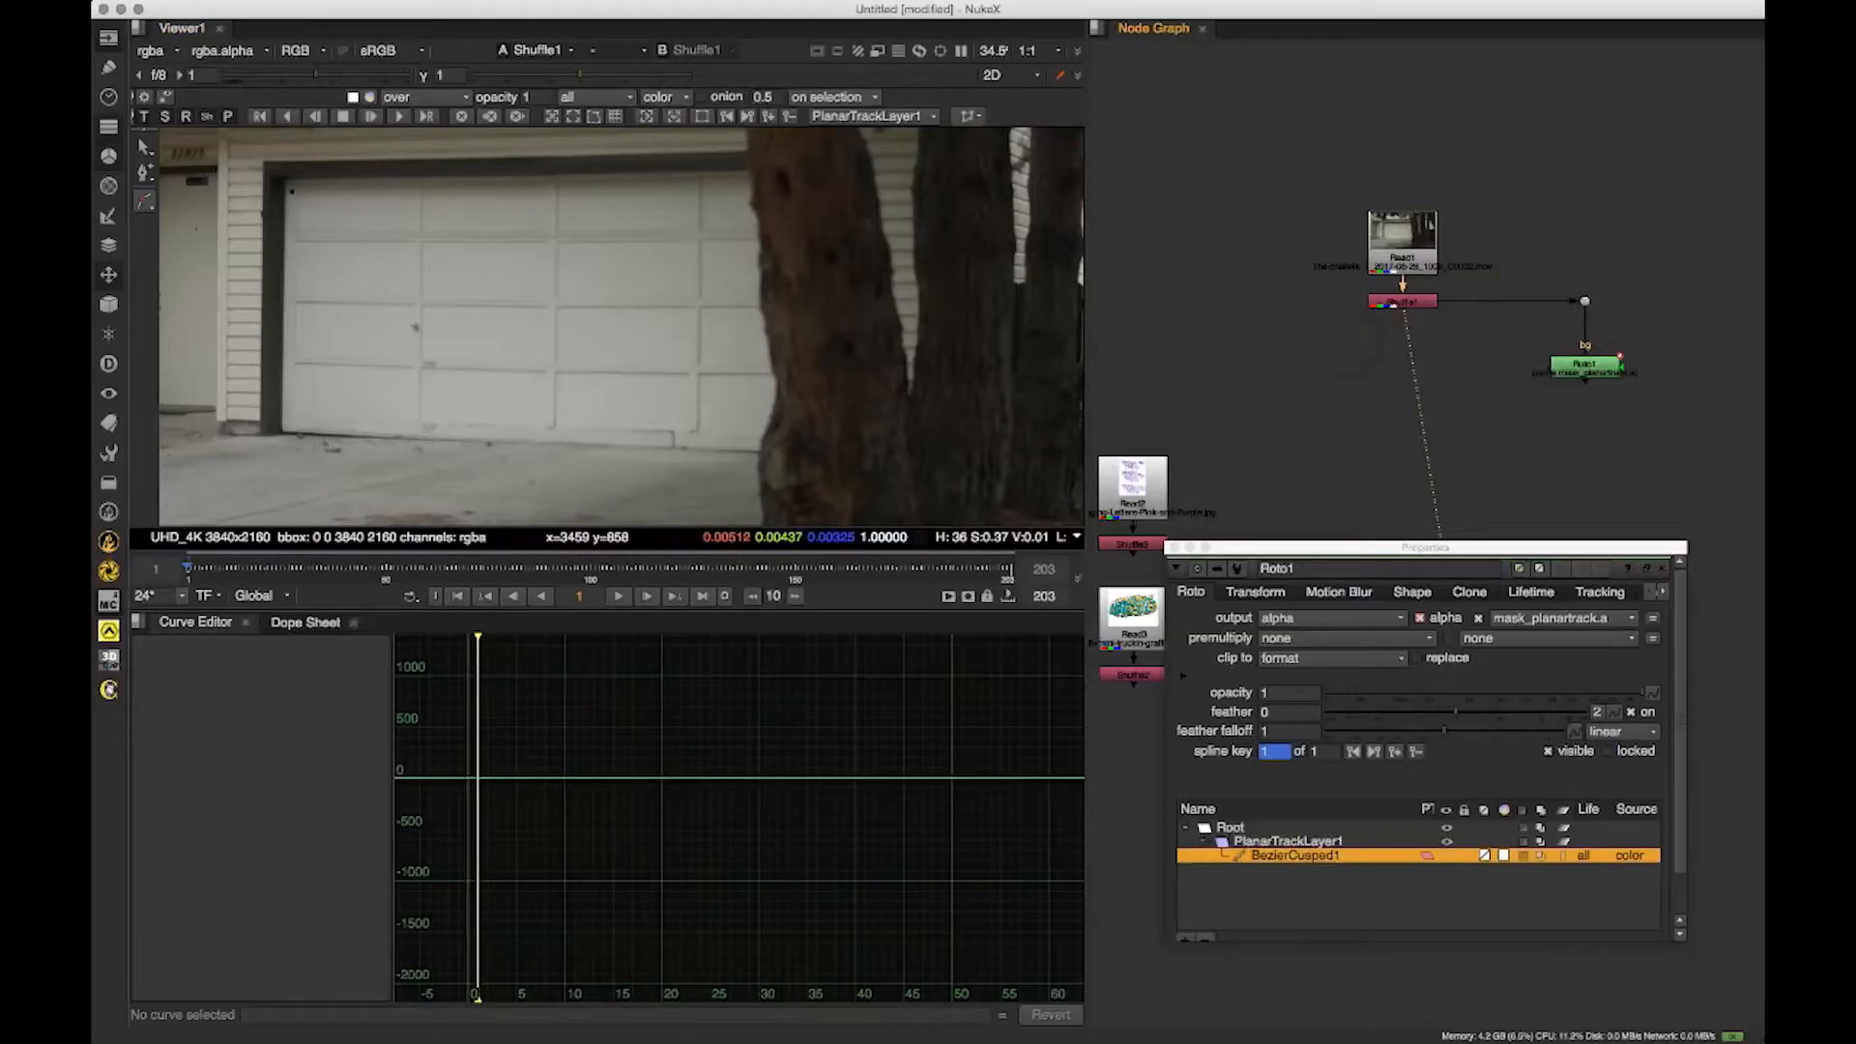
{"action": "left_click", "coordinate": [1204, 937]}
- View Roto1 and draw a closed four-point Bezier around the garage door, stopping before the tree
{"action": "left_click", "coordinate": [1577, 368]}
{"action": "key", "text": "1"}
{"action": "left_click", "coordinate": [144, 201]}
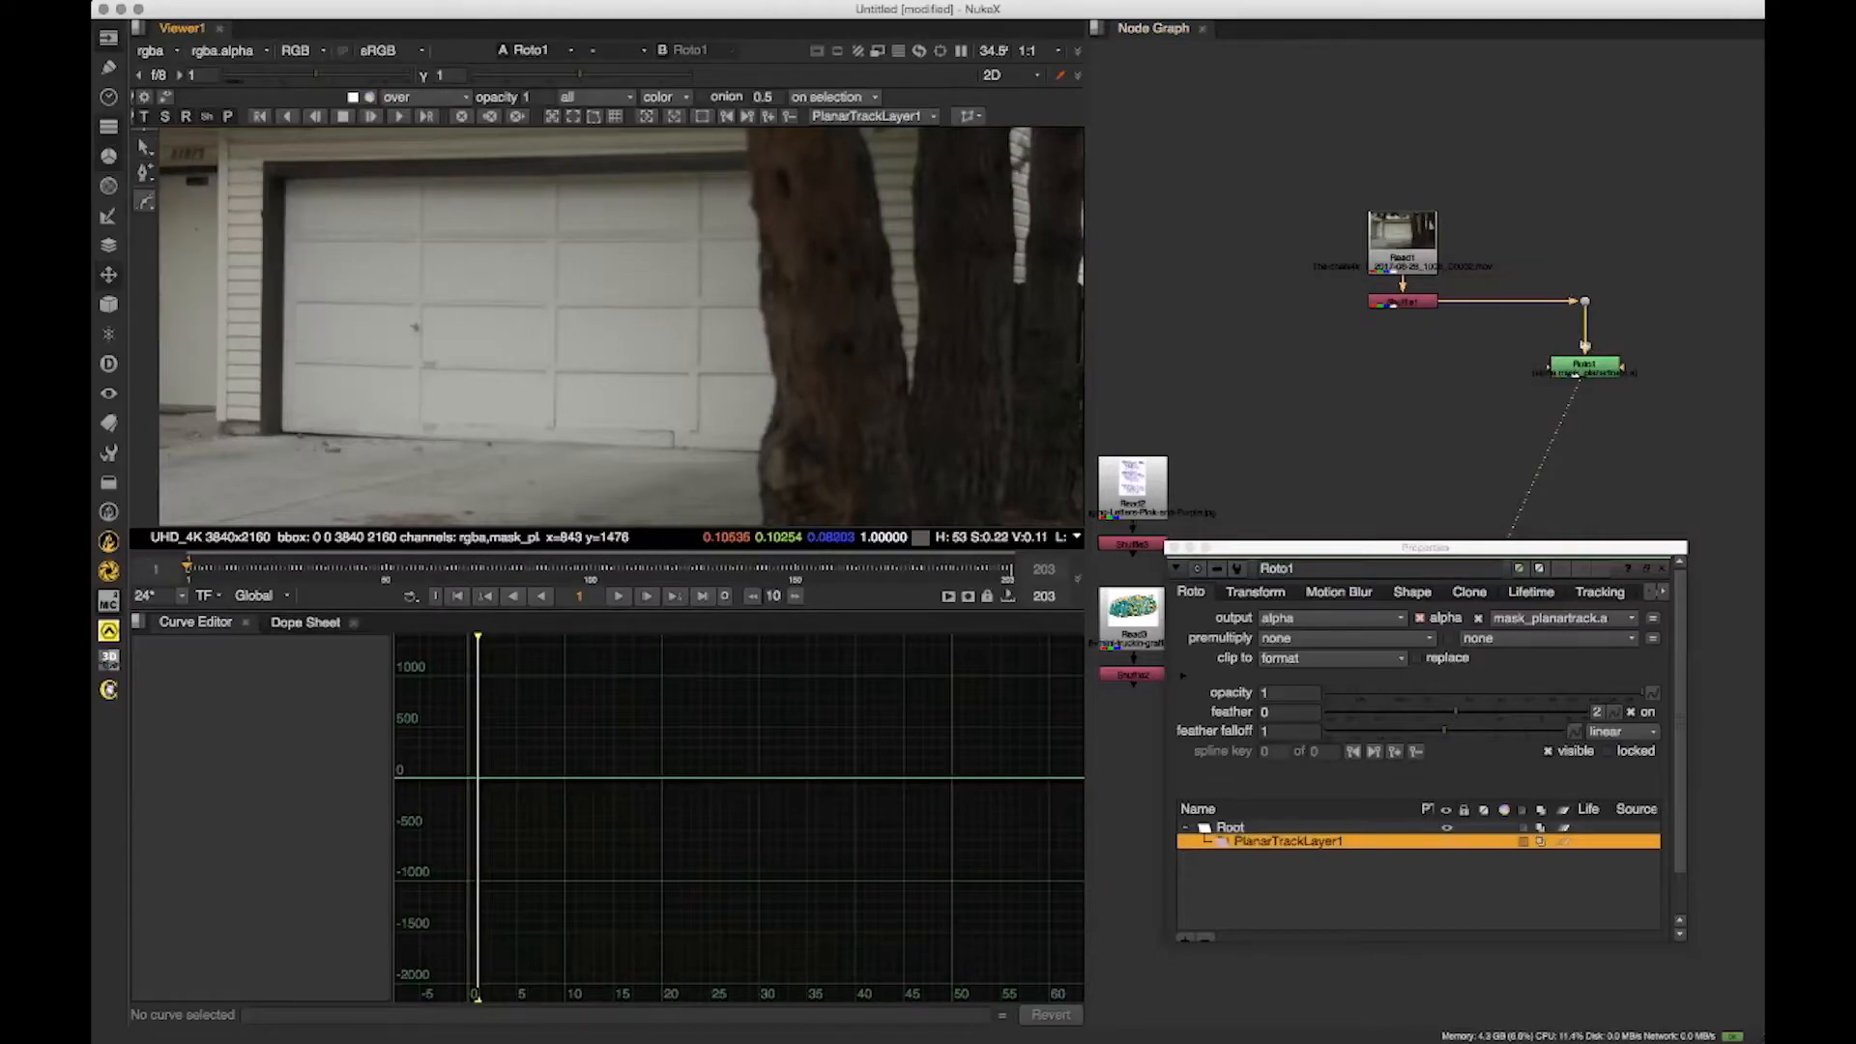
{"action": "left_click", "coordinate": [293, 194]}
{"action": "left_click", "coordinate": [290, 422]}
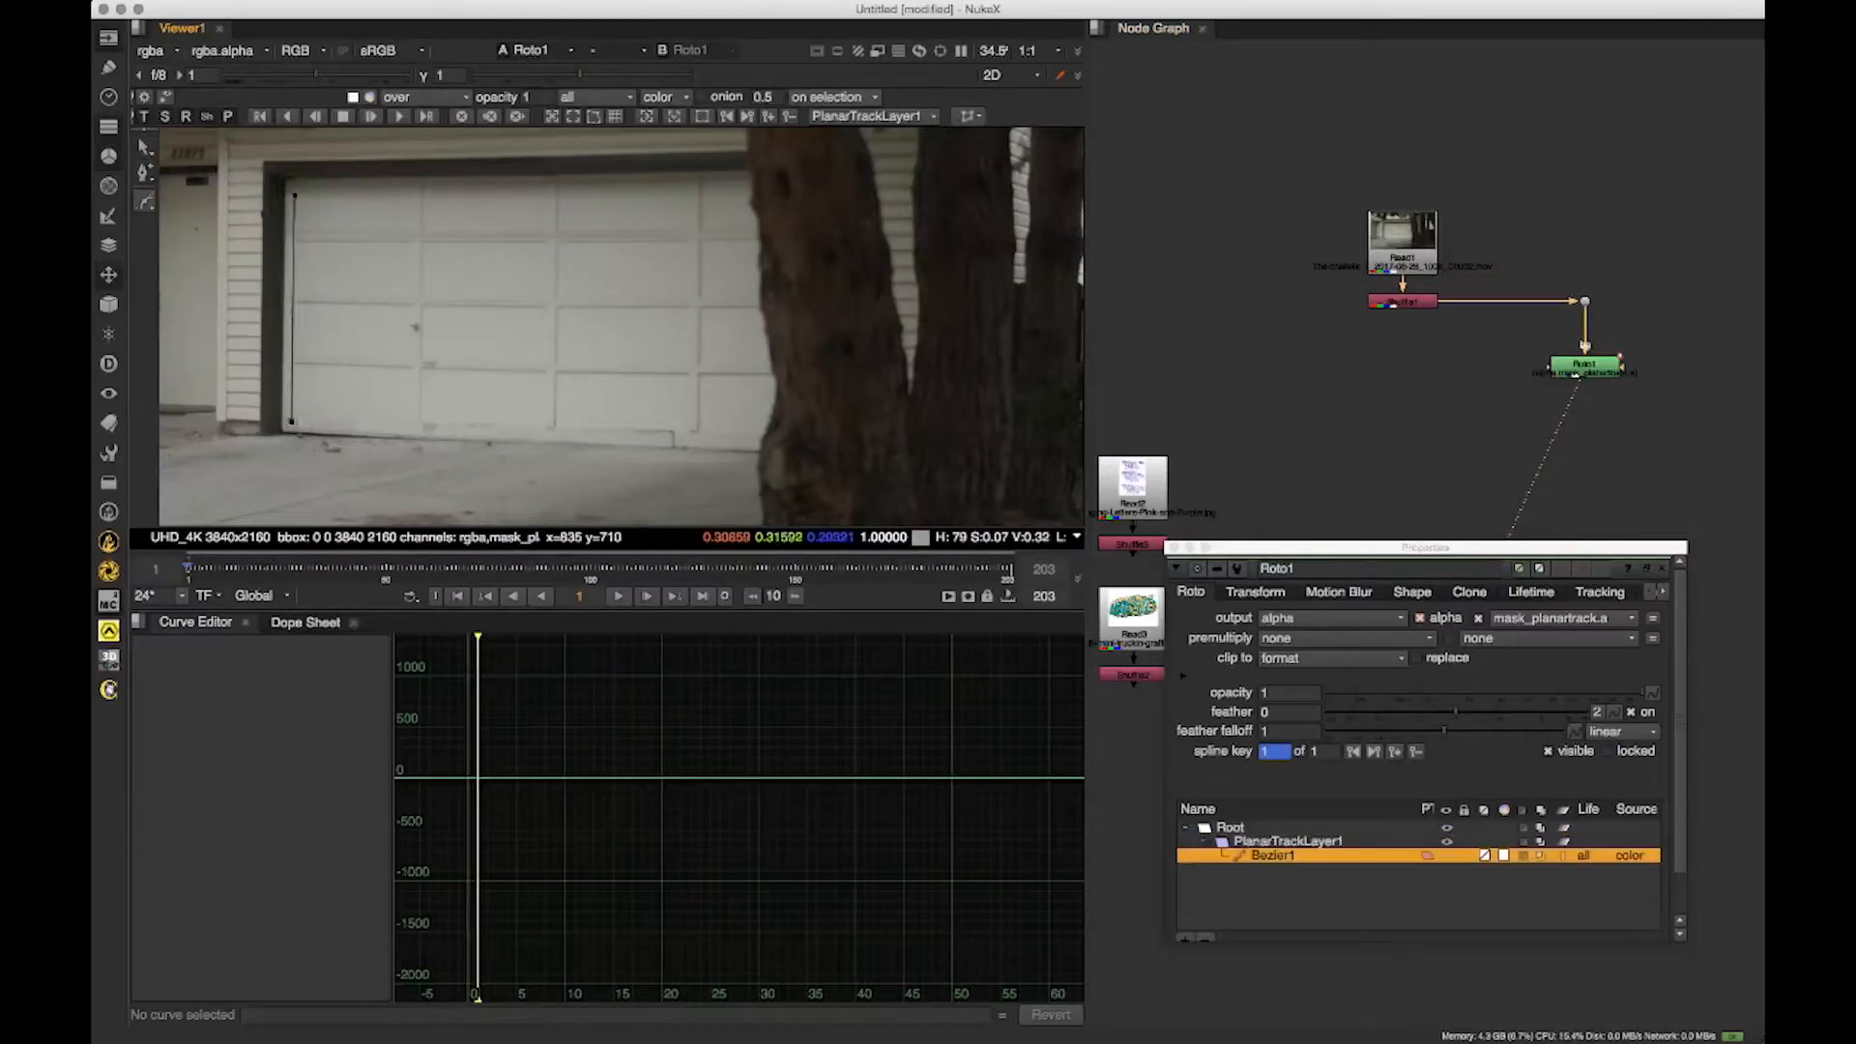
{"action": "left_click", "coordinate": [734, 440]}
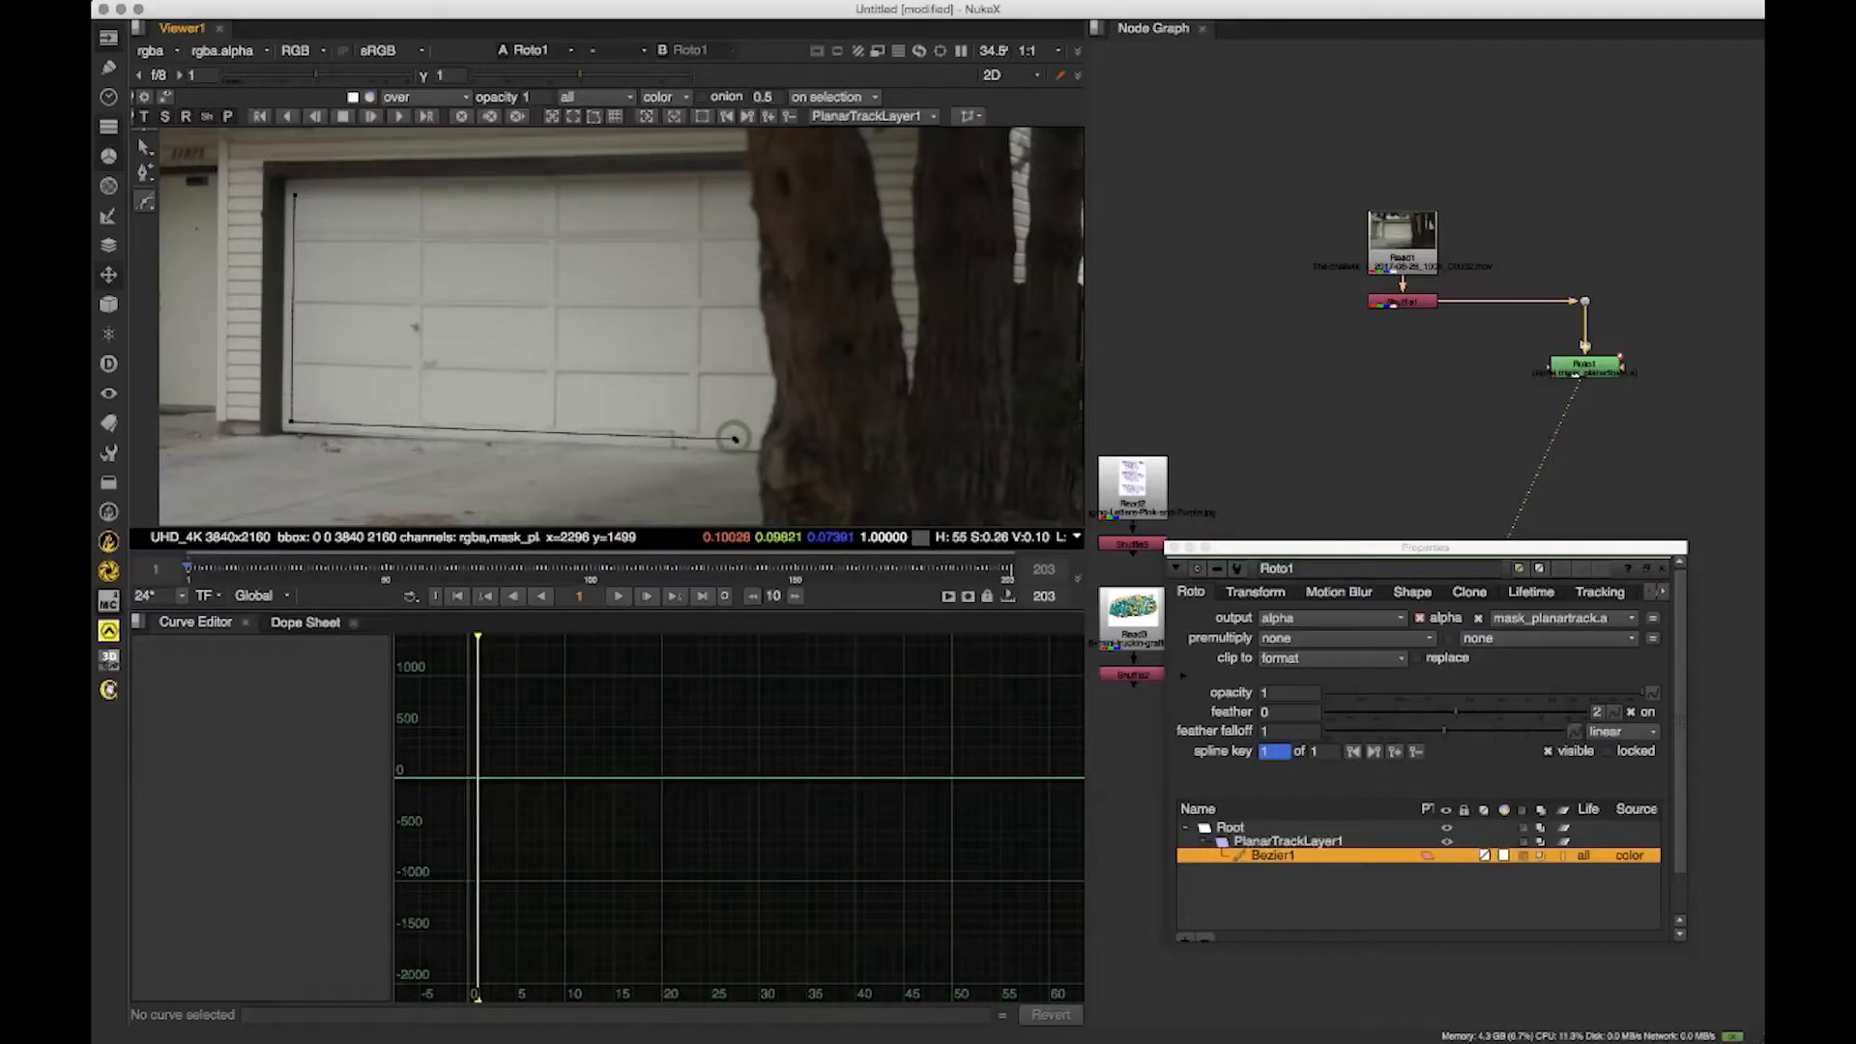
{"action": "left_click", "coordinate": [730, 180]}
{"action": "key", "text": "Return"}
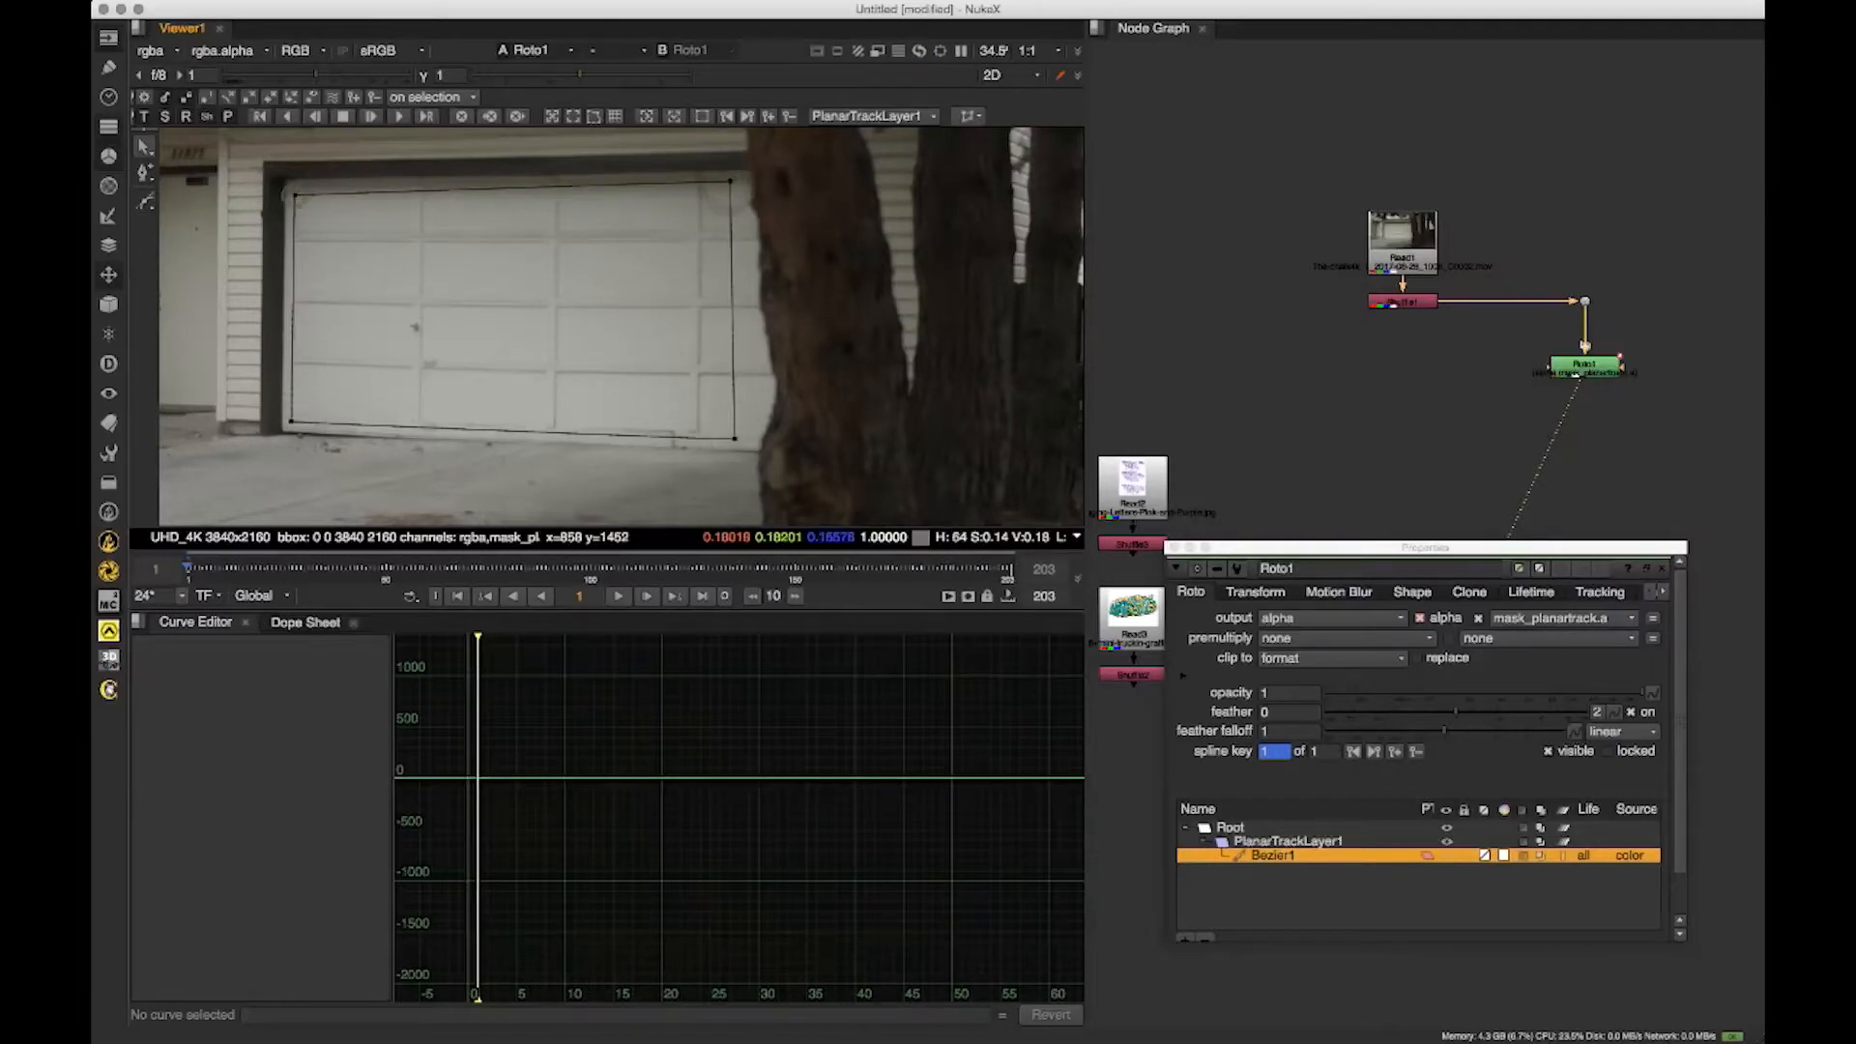
- Refine the Bezier's corners to the door's bottom edge and the vertical panel seam left of the tree
{"action": "left_click_drag", "start_coordinate": [292, 422], "coordinate": [283, 434]}
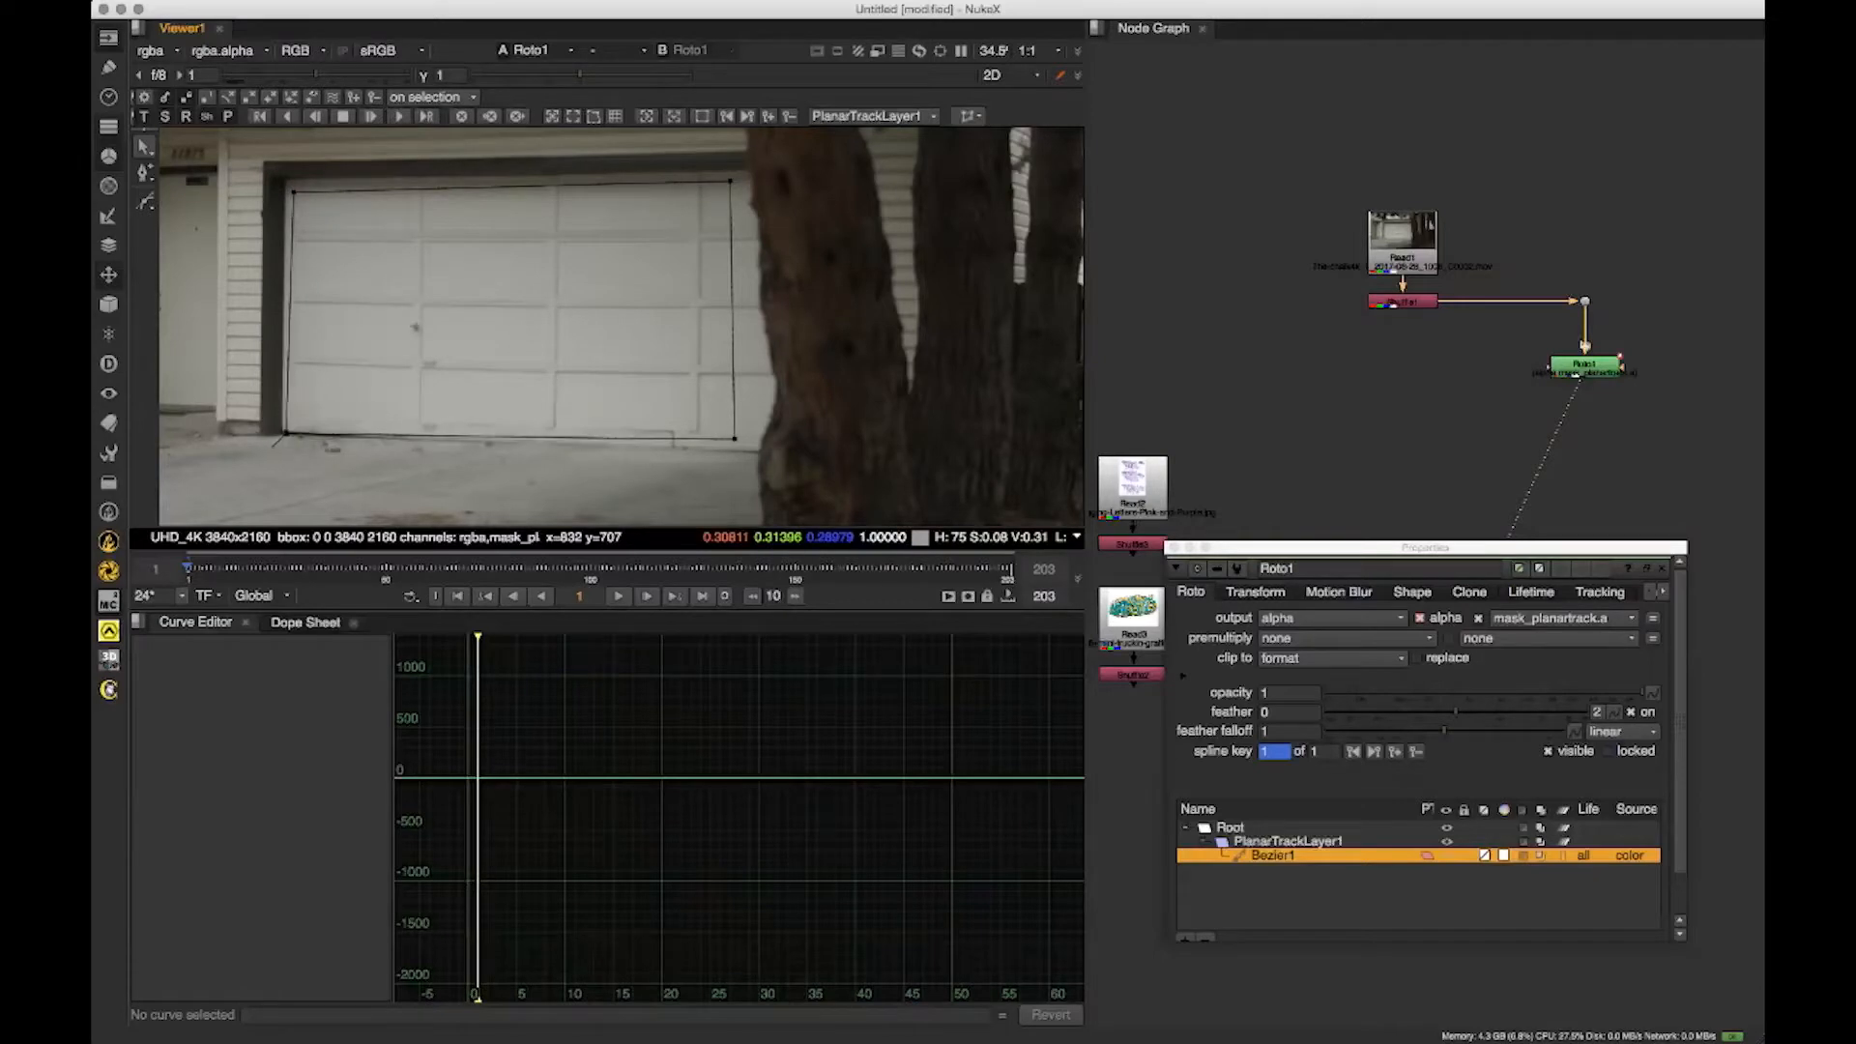
{"action": "left_click_drag", "start_coordinate": [735, 438], "coordinate": [704, 449]}
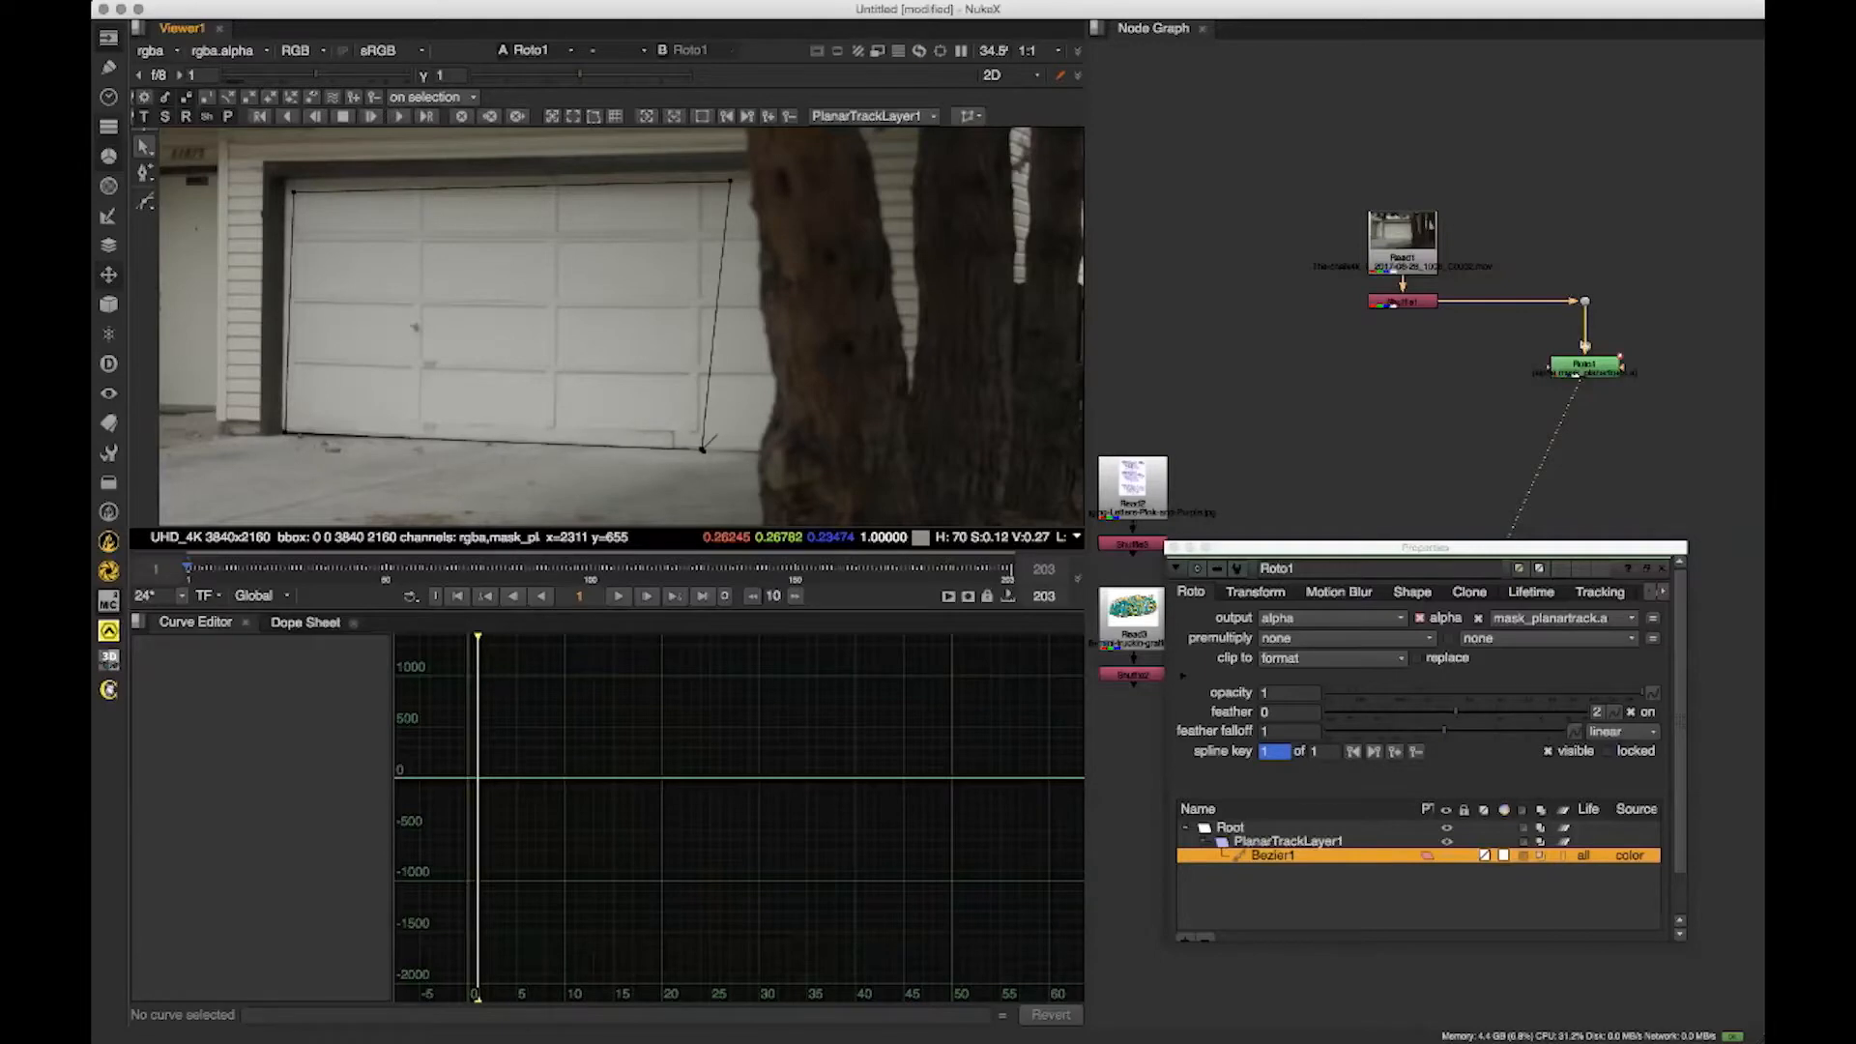
{"action": "left_click_drag", "start_coordinate": [730, 180], "coordinate": [703, 180]}
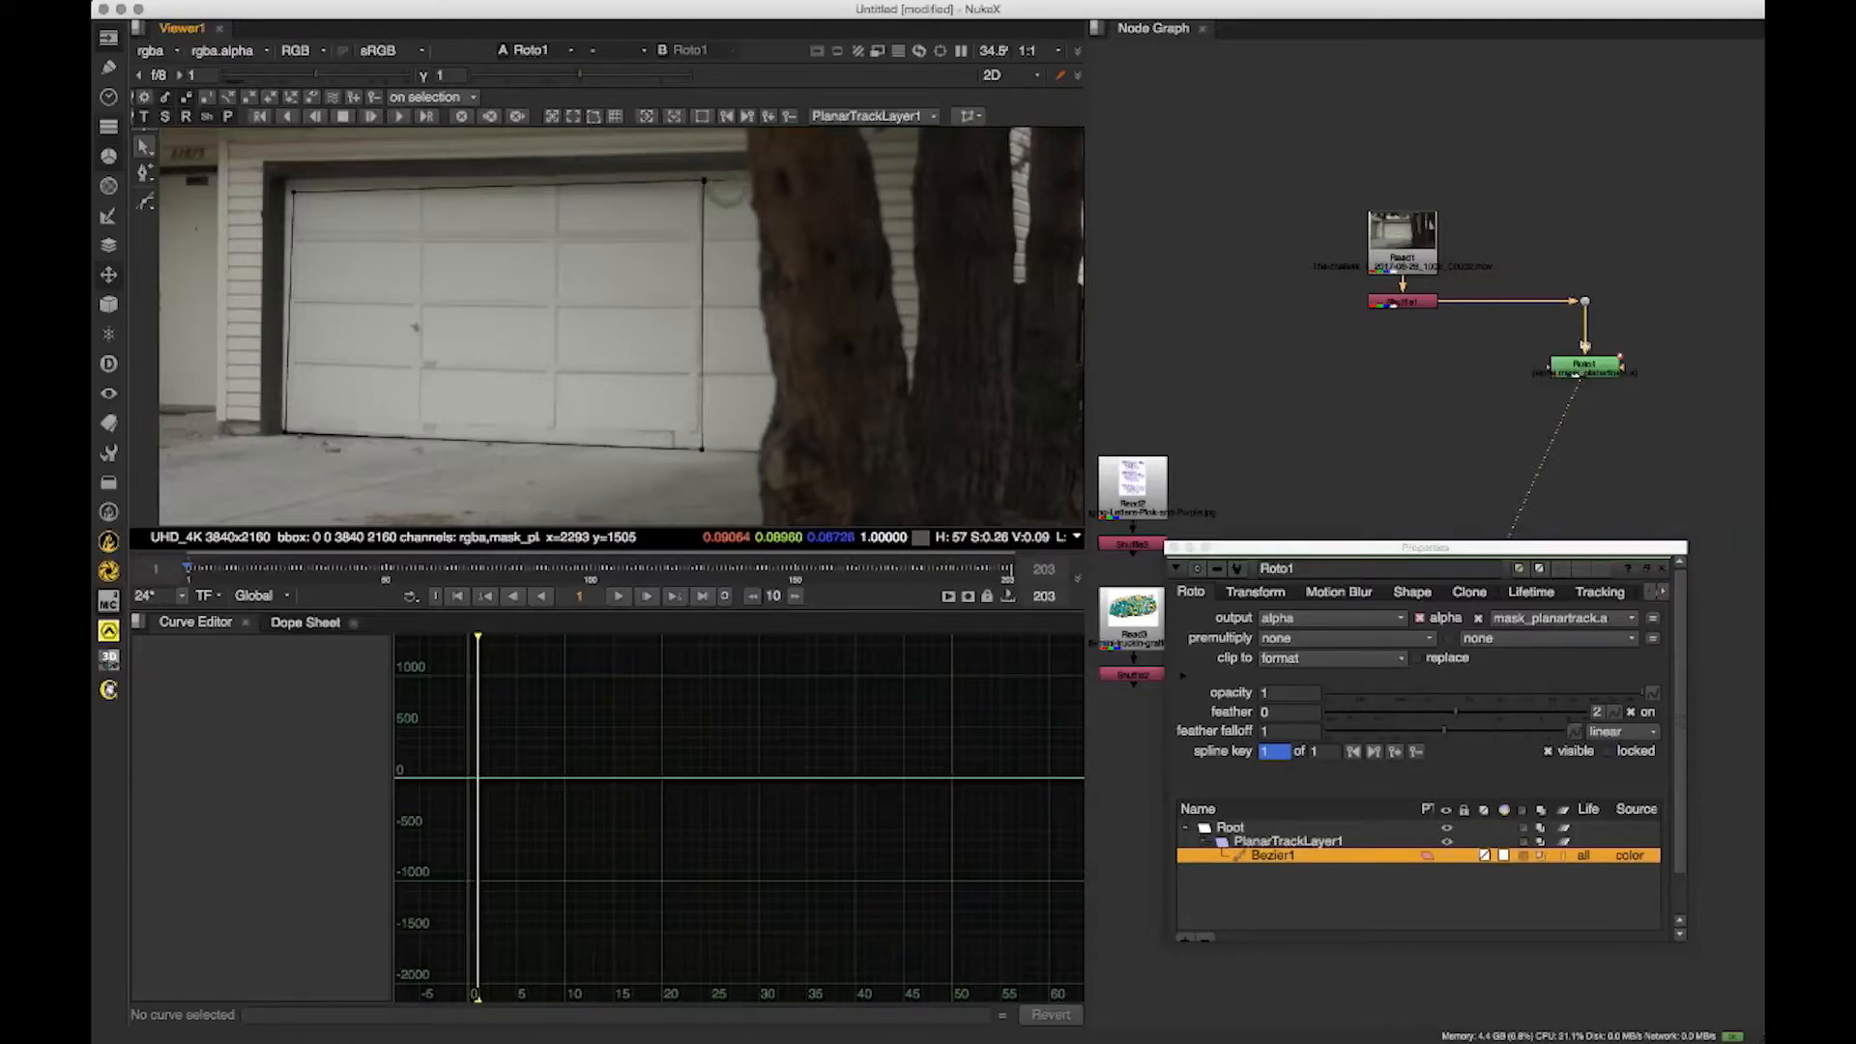
{"action": "left_click_drag", "start_coordinate": [558, 325], "coordinate": [546, 331]}
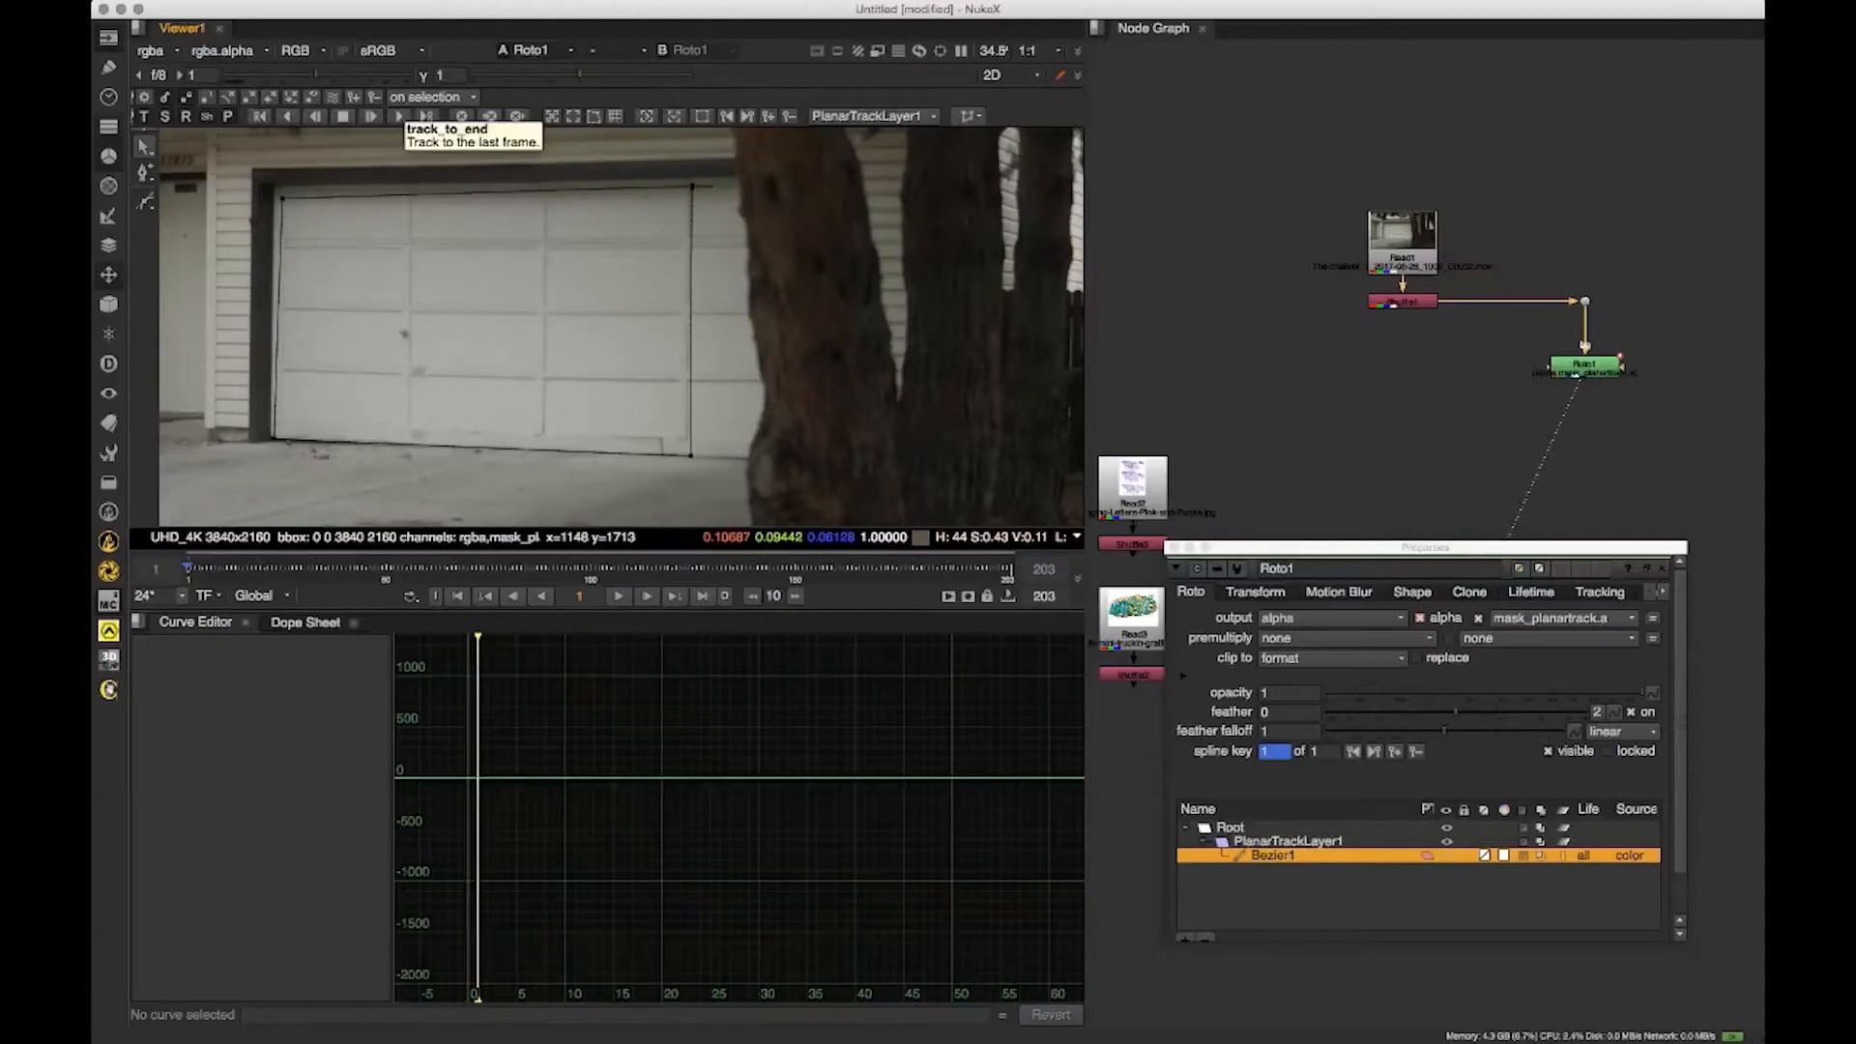
- Track the door shape forward to the last frame, move the properties off the node graph, and view Roto1 again
{"action": "left_click", "coordinate": [400, 116]}
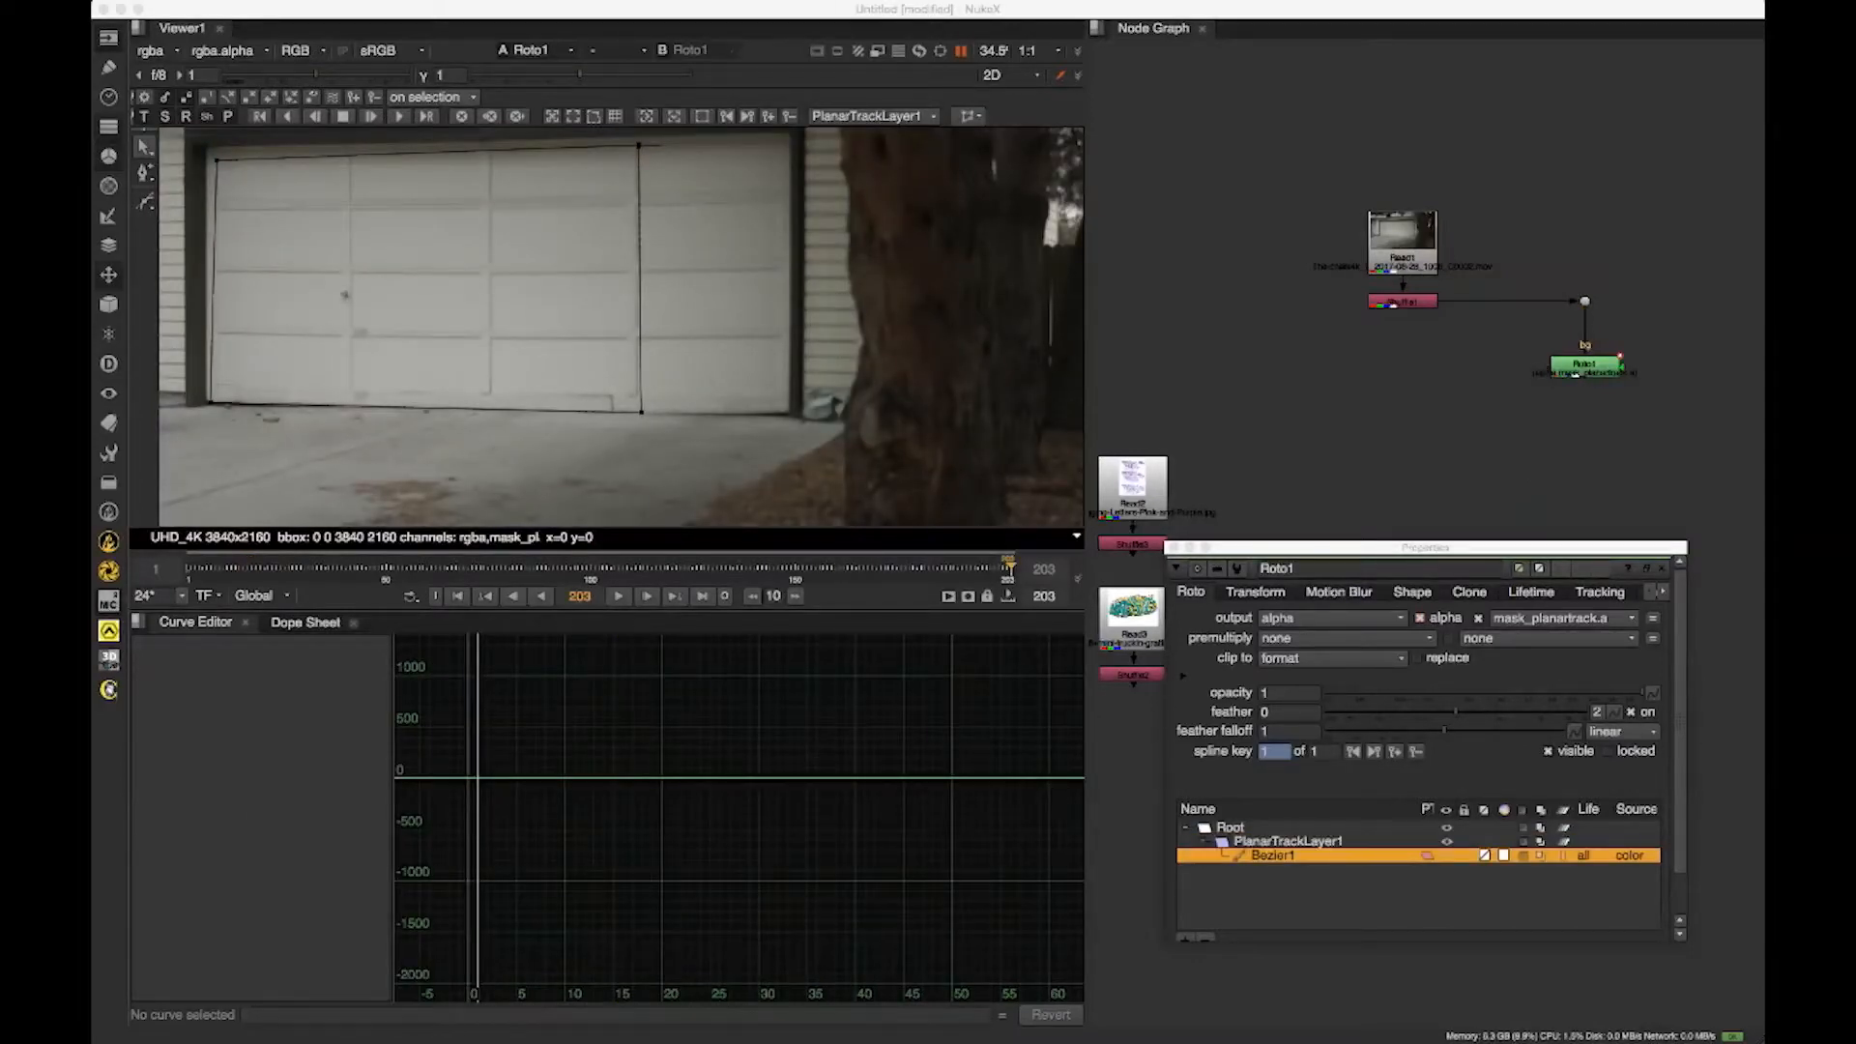
{"action": "left_click_drag", "start_coordinate": [1353, 547], "coordinate": [667, 593]}
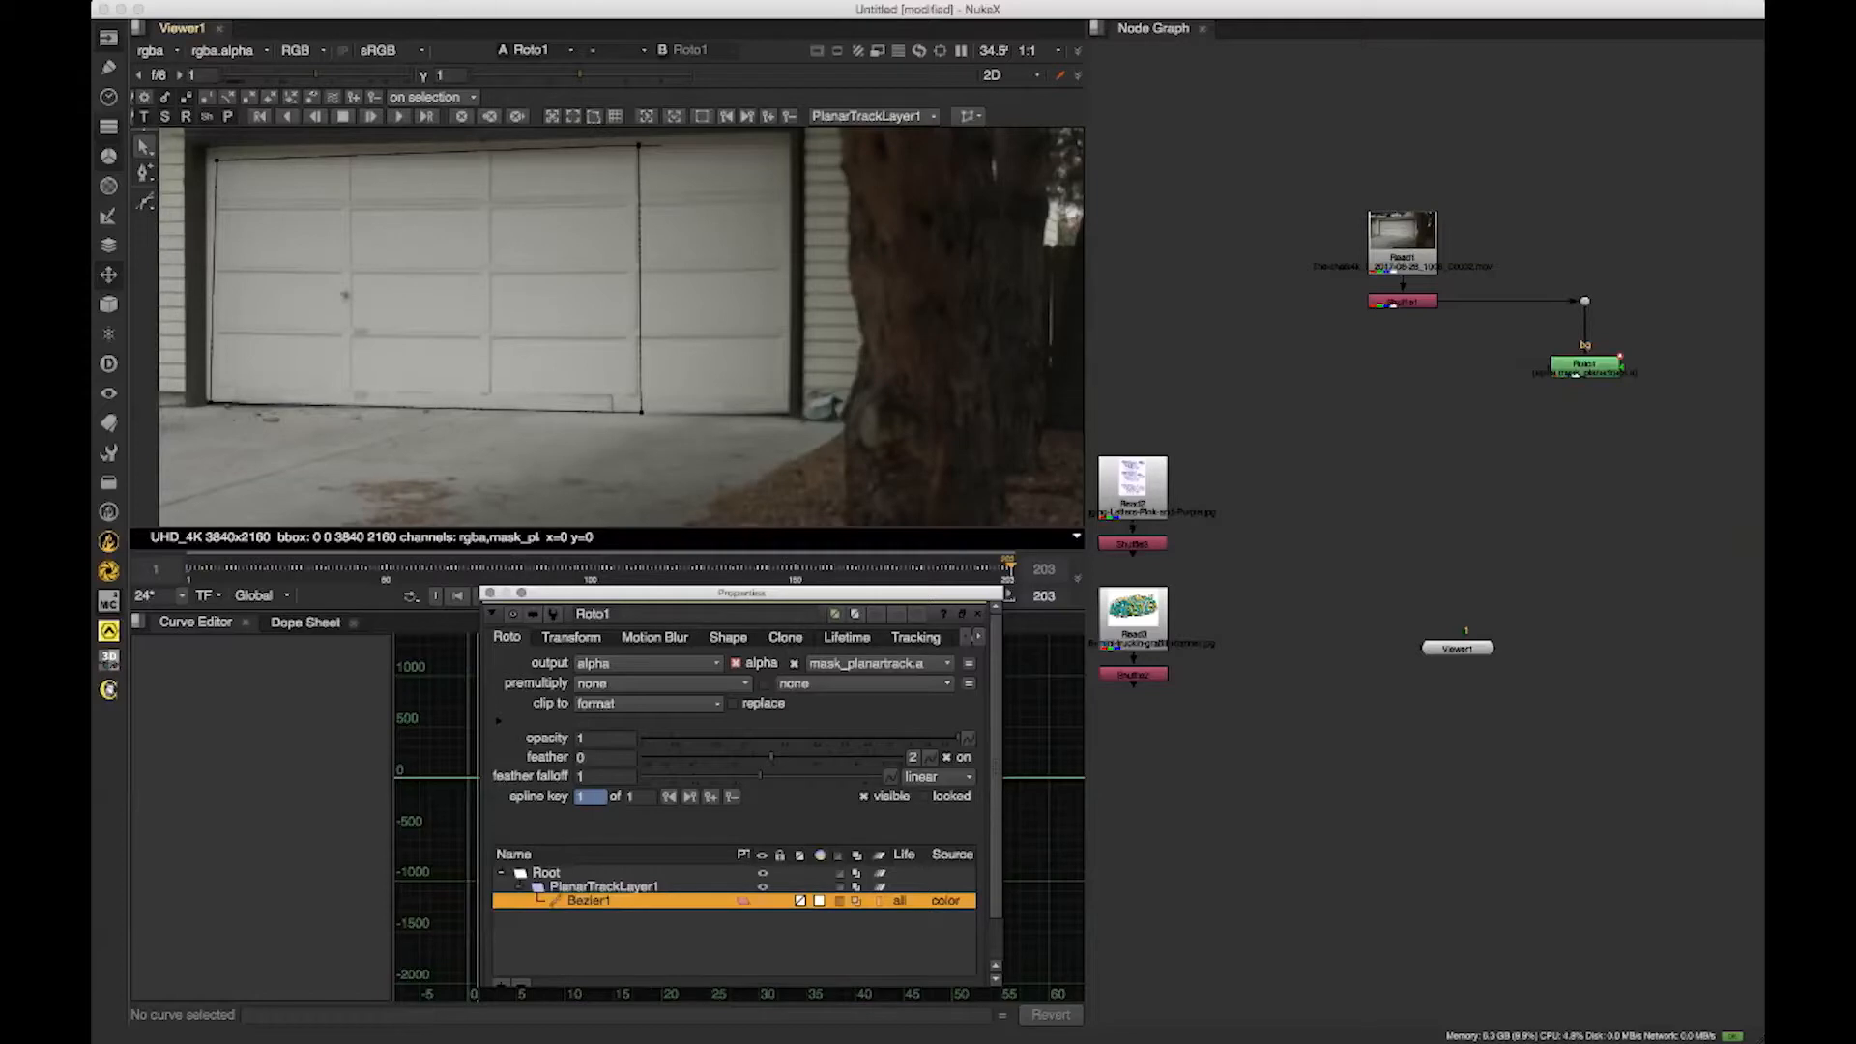
{"action": "left_click", "coordinate": [1575, 373]}
{"action": "key", "text": "1"}
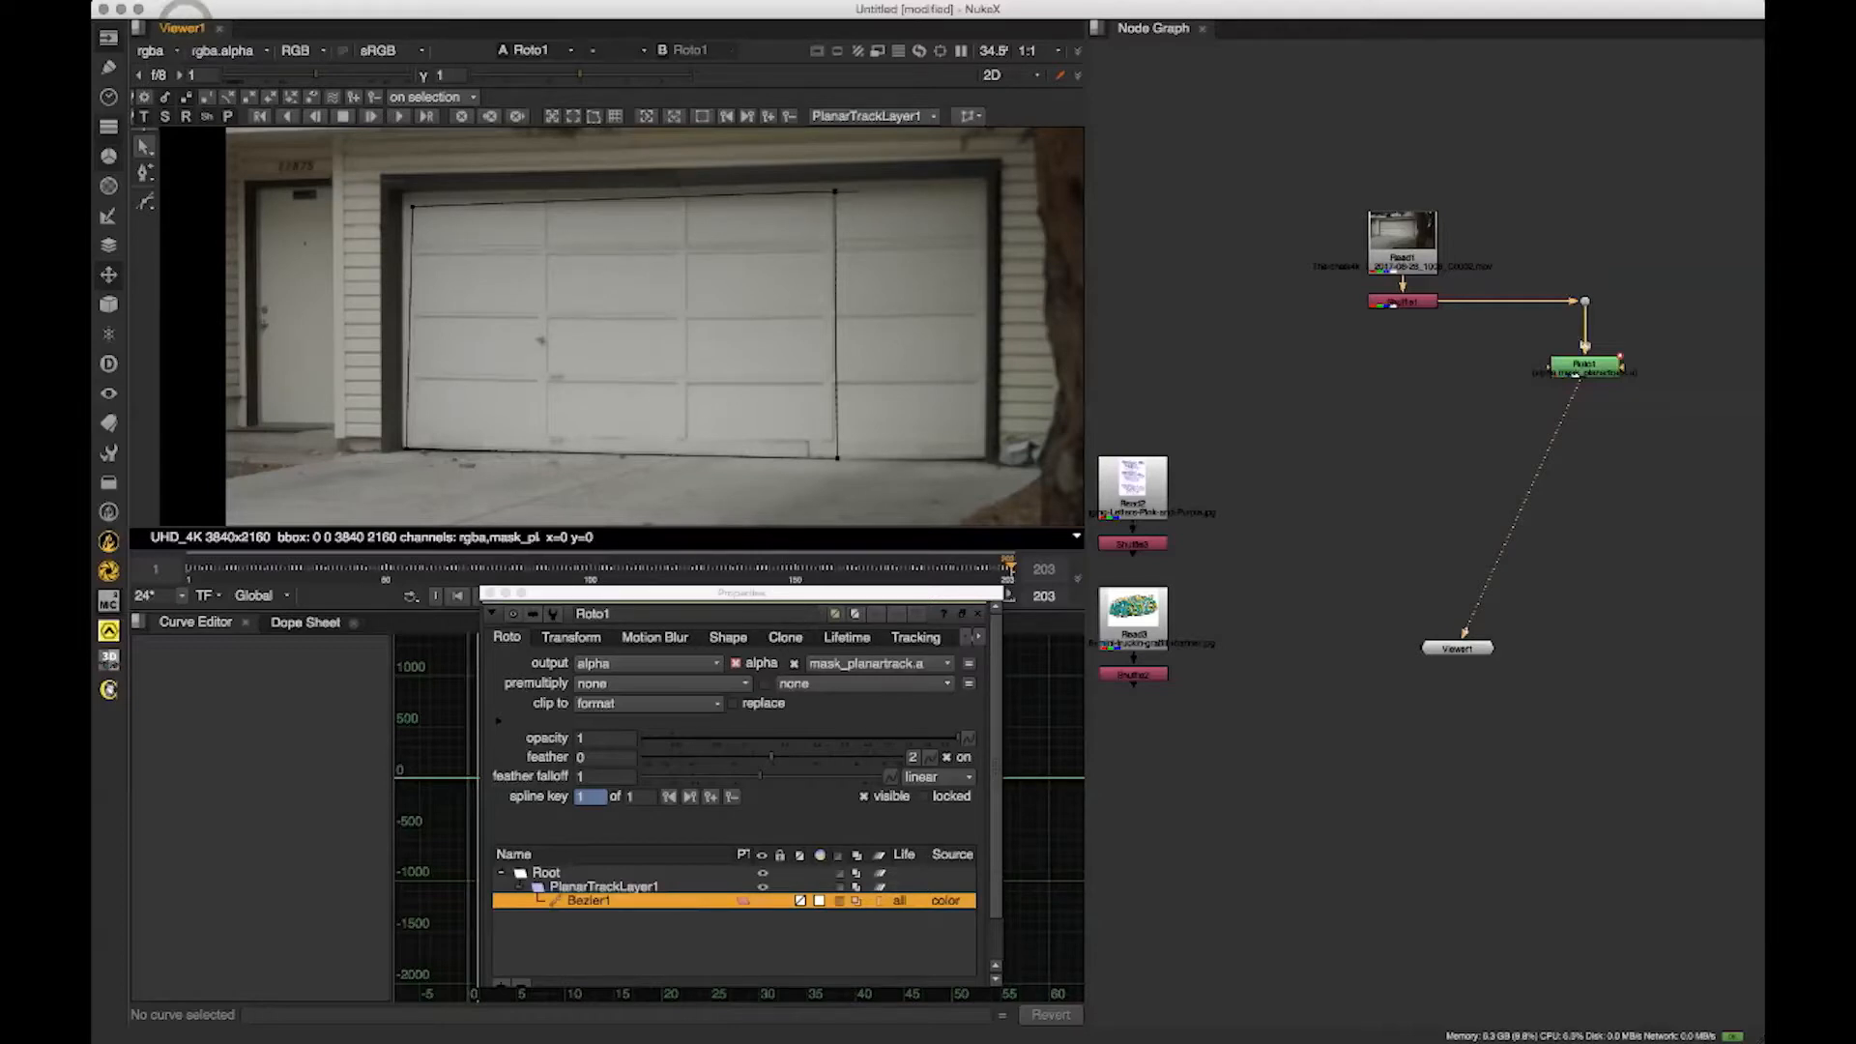
- Display the tracked planar surface over the garage door and turn on its corner points for correction
{"action": "left_click", "coordinate": [573, 116]}
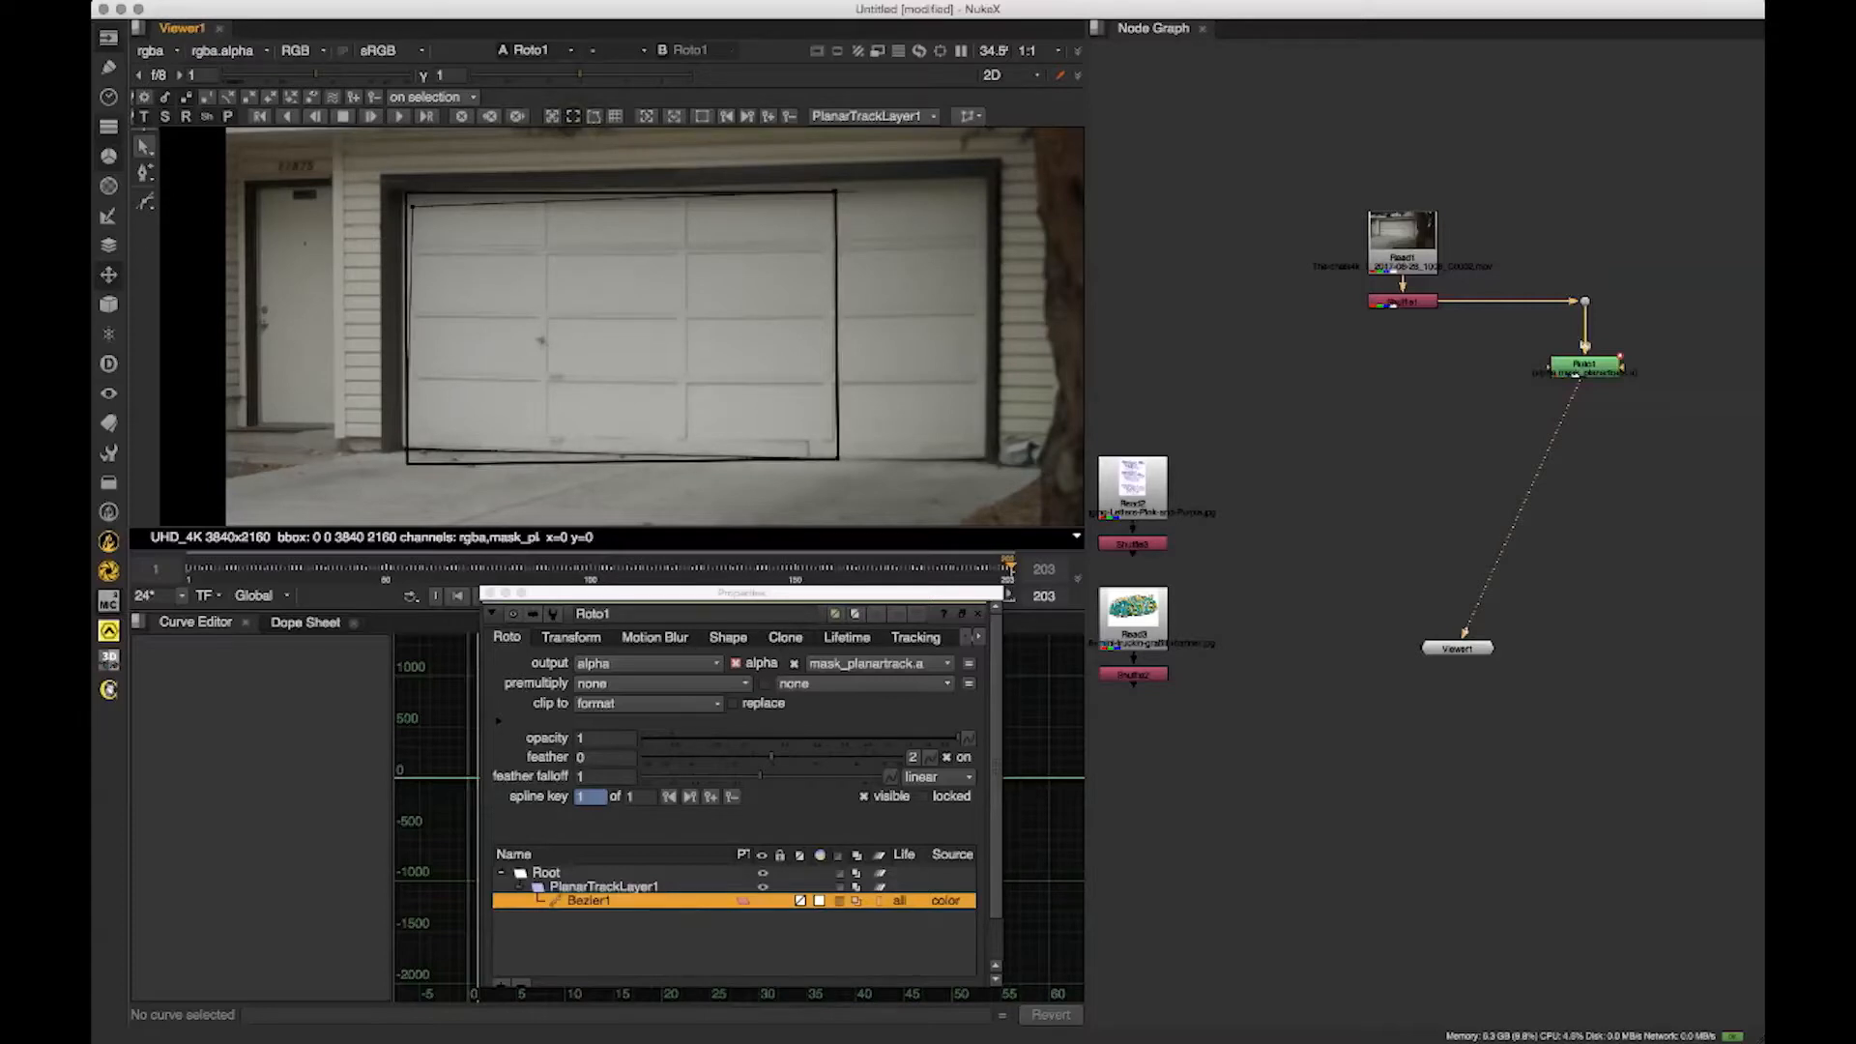
{"action": "scroll", "coordinate": [502, 310], "scroll_direction": "up", "scroll_amount": 5}
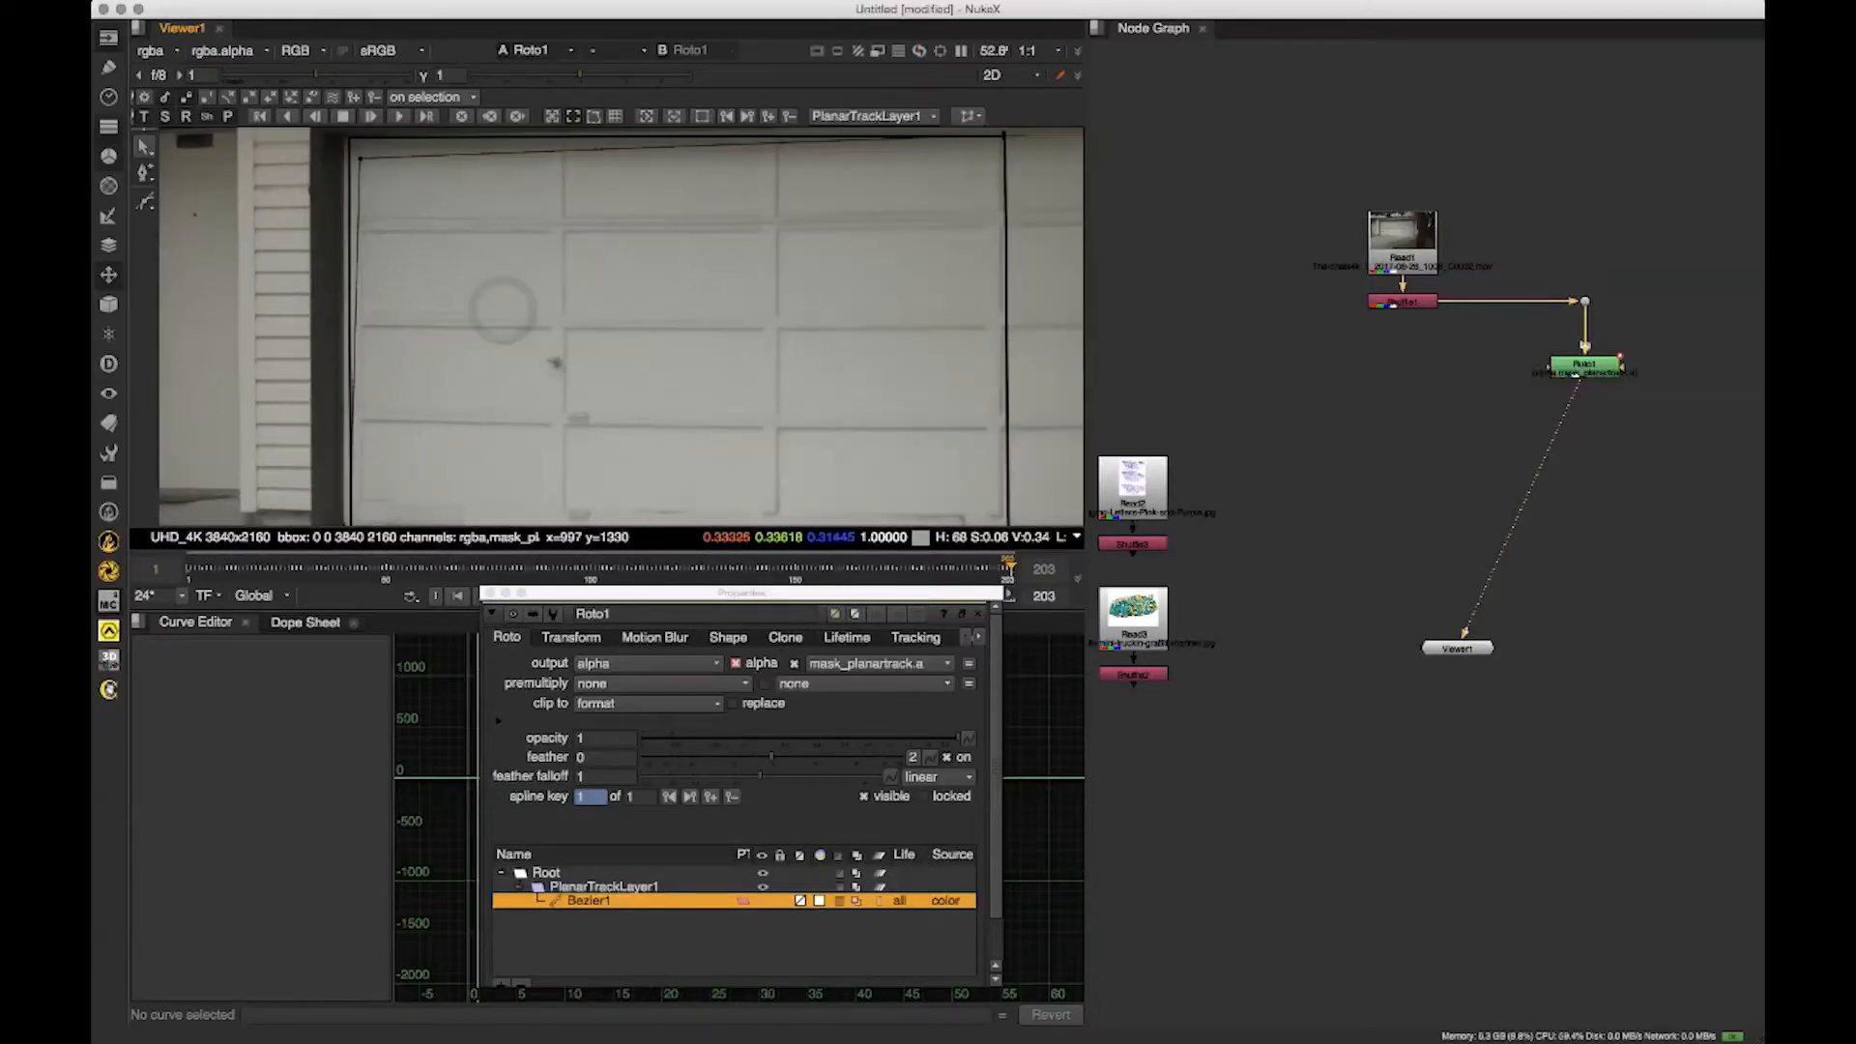
{"action": "scroll", "coordinate": [503, 309], "scroll_direction": "down", "scroll_amount": 5}
{"action": "left_click_drag", "start_coordinate": [548, 263], "coordinate": [530, 262]}
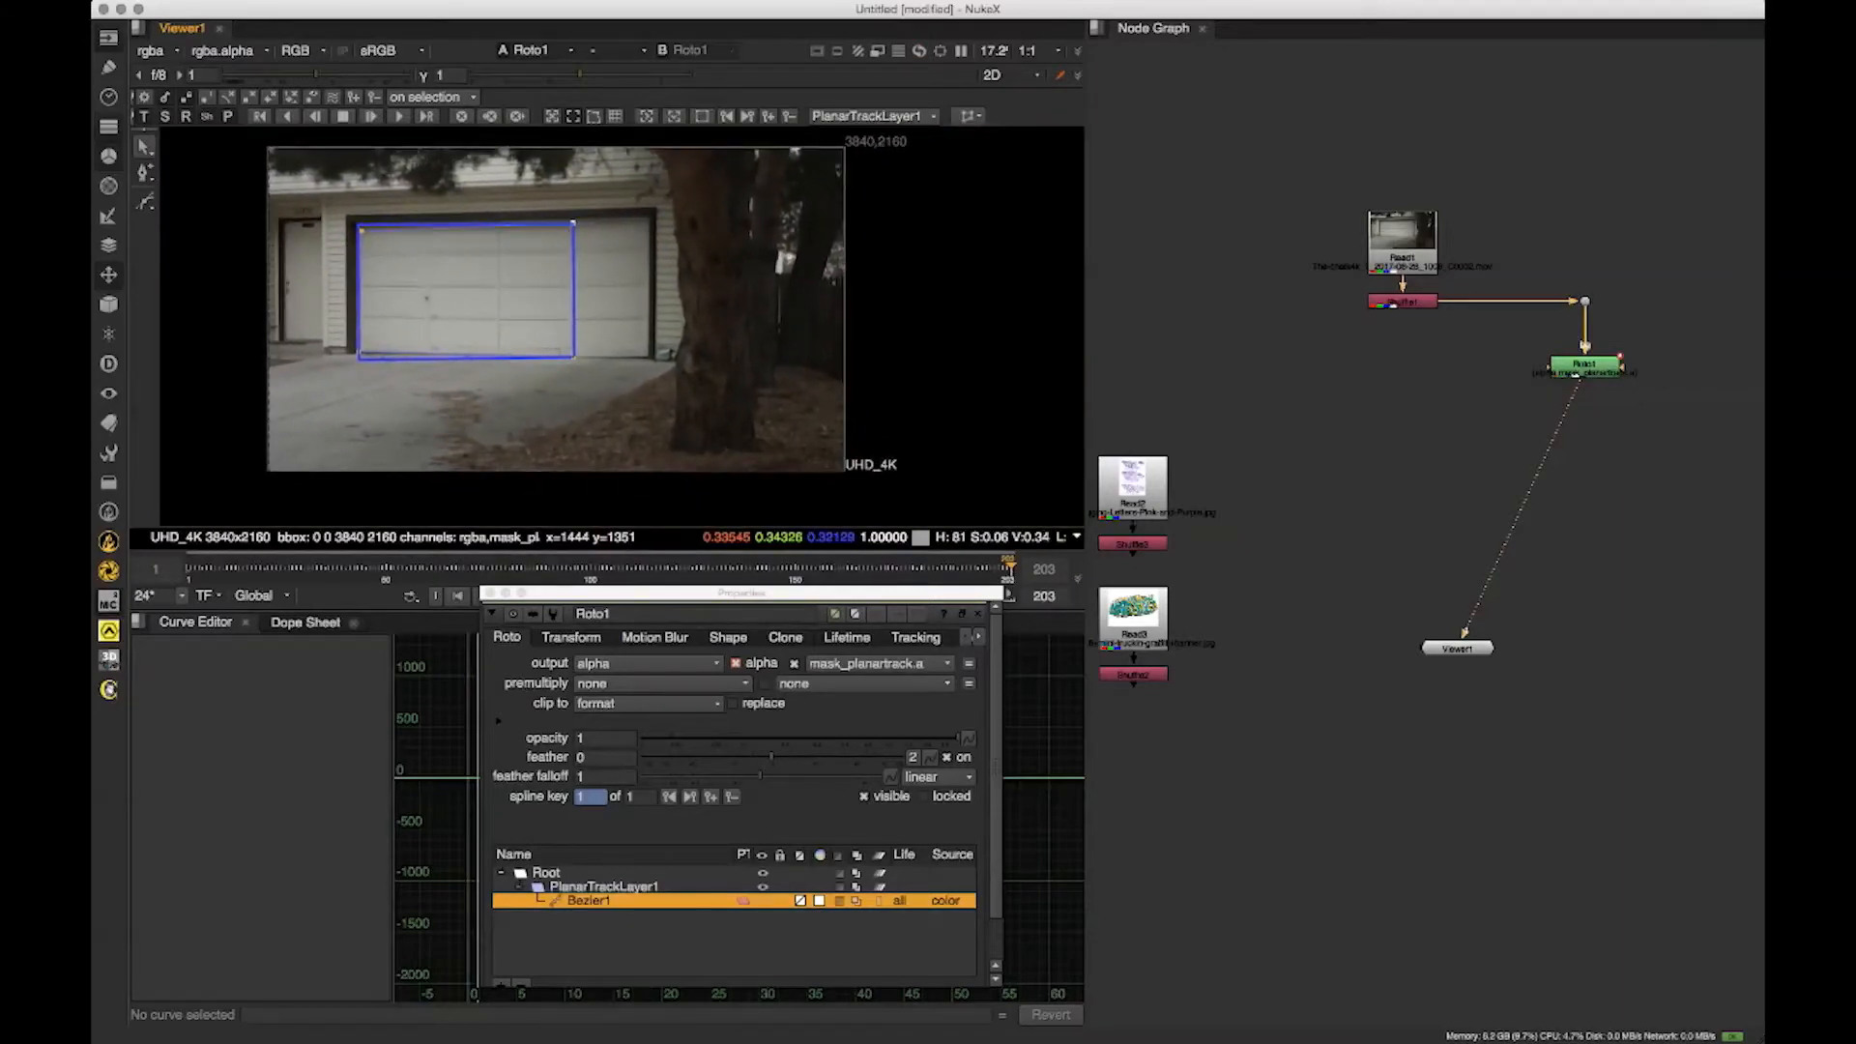
{"action": "left_click", "coordinate": [594, 118]}
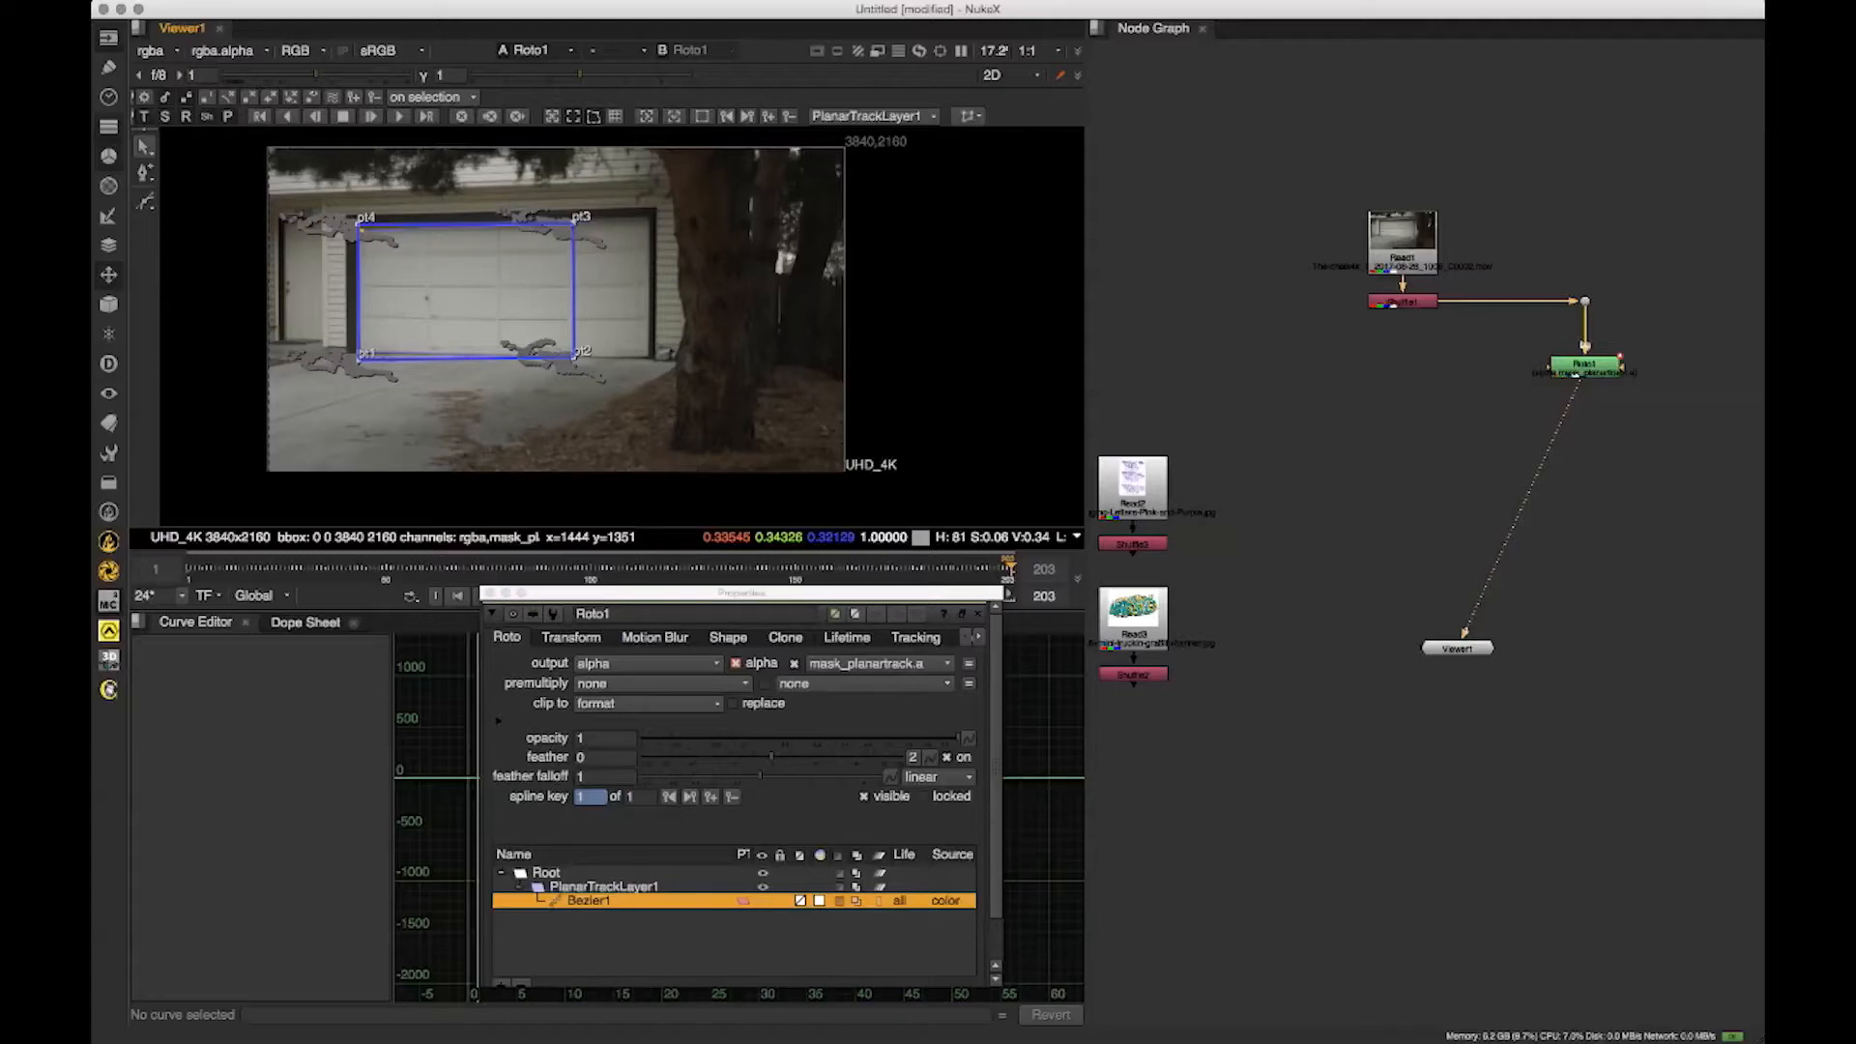
- Return to frame 1 and display the planar surface grid over the garage door
{"action": "left_click", "coordinate": [457, 596]}
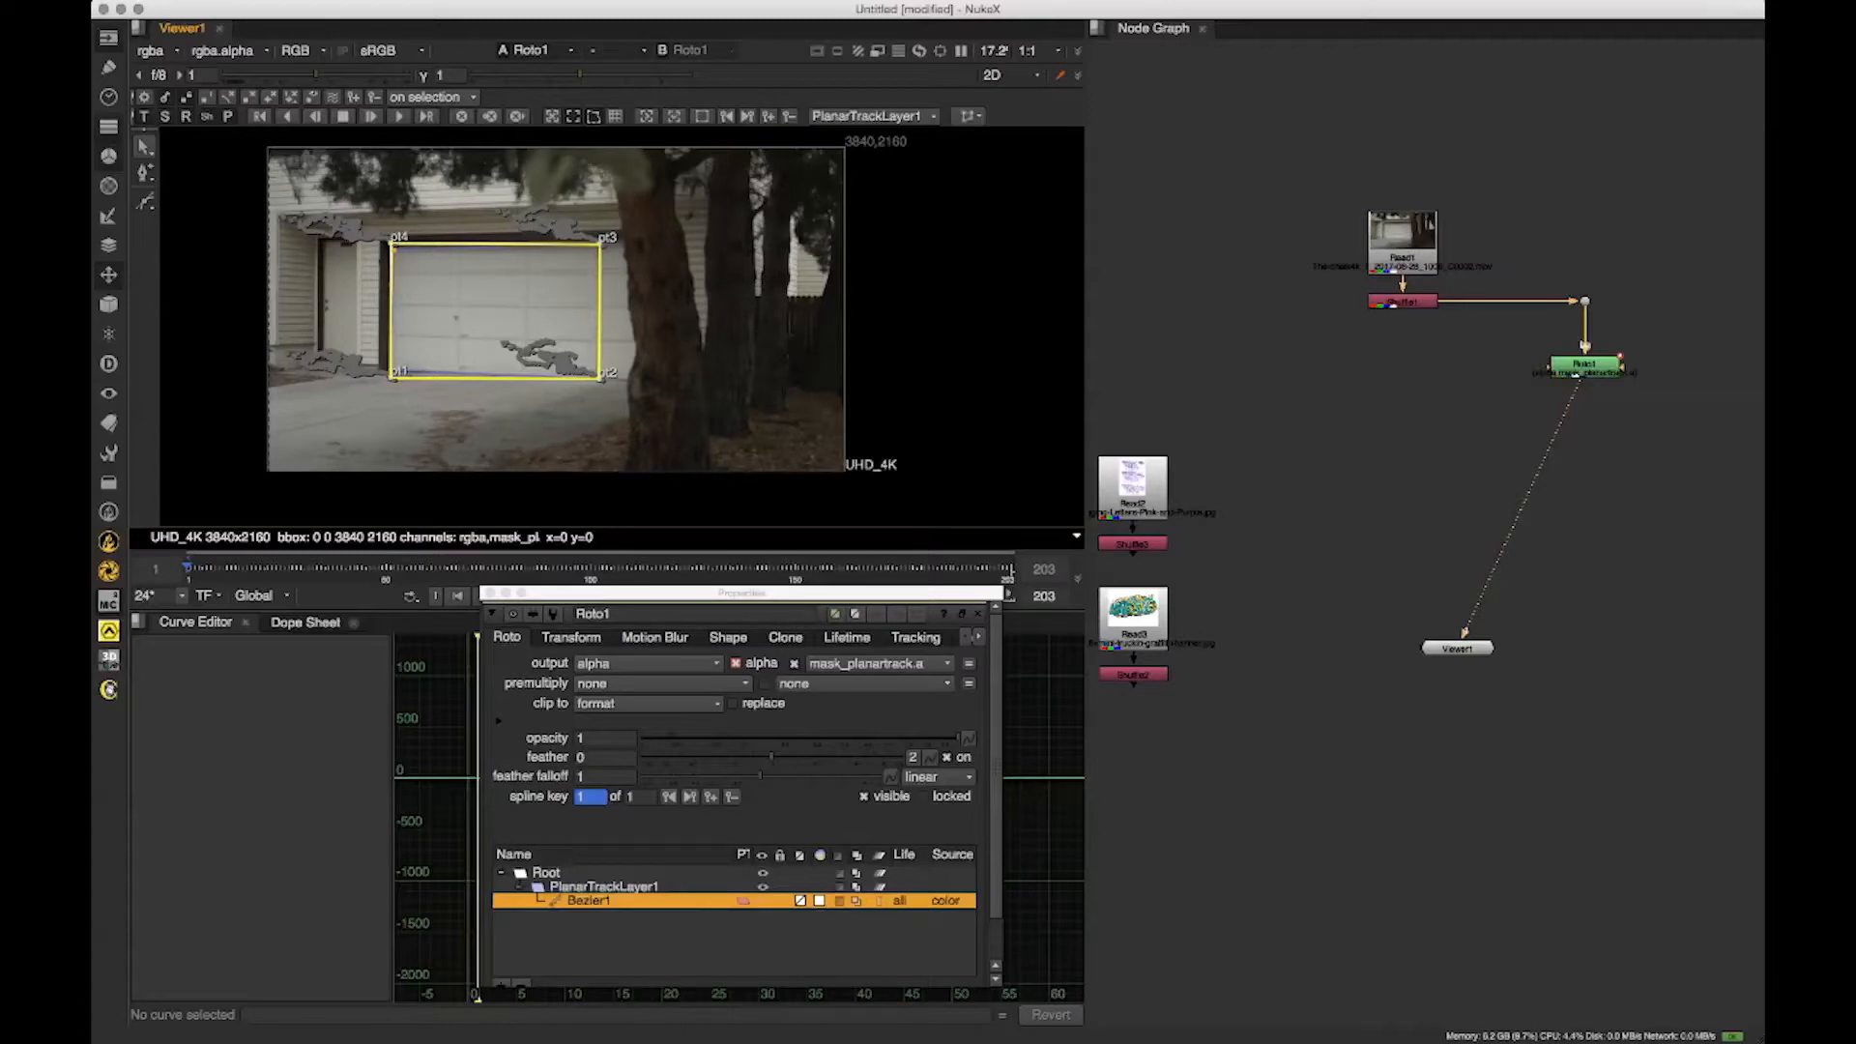
{"action": "left_click", "coordinate": [614, 116]}
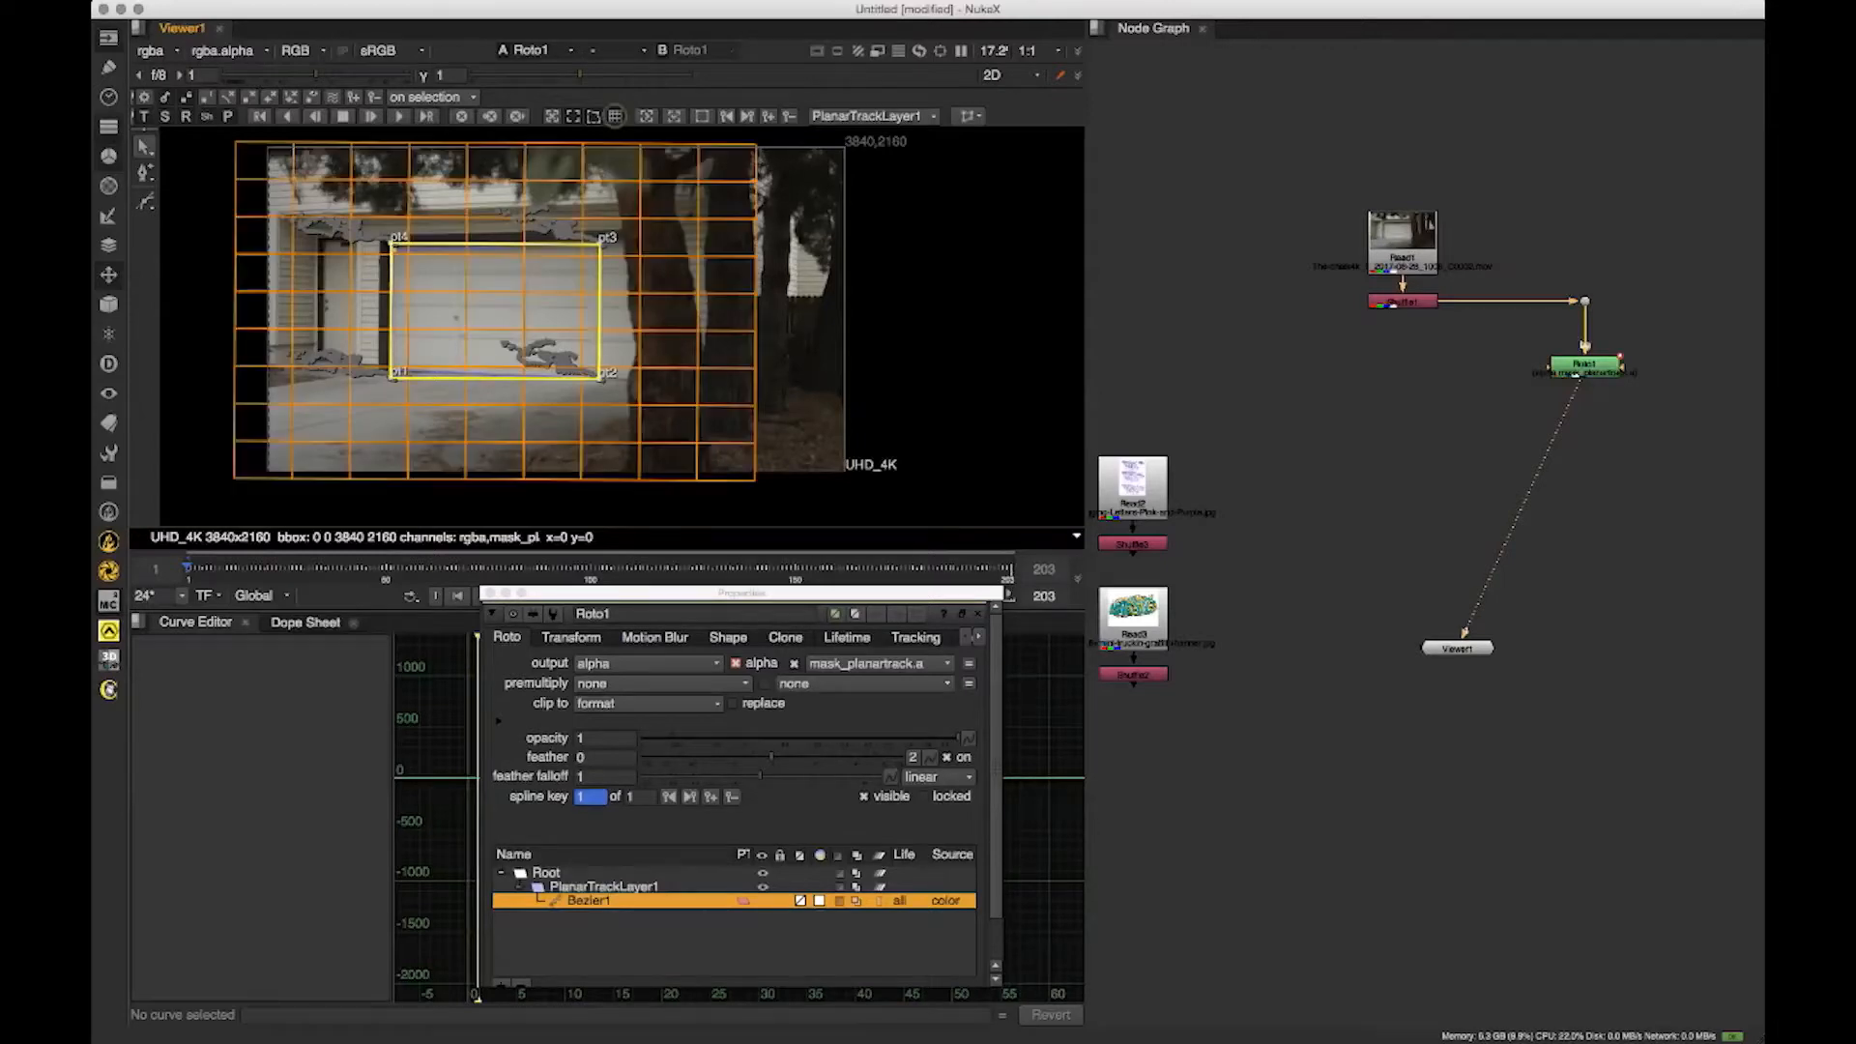
{"action": "scroll", "coordinate": [419, 239], "scroll_direction": "up", "scroll_amount": 4}
{"action": "scroll", "coordinate": [420, 239], "scroll_direction": "up", "scroll_amount": 1}
{"action": "left_click_drag", "start_coordinate": [420, 239], "coordinate": [463, 170]}
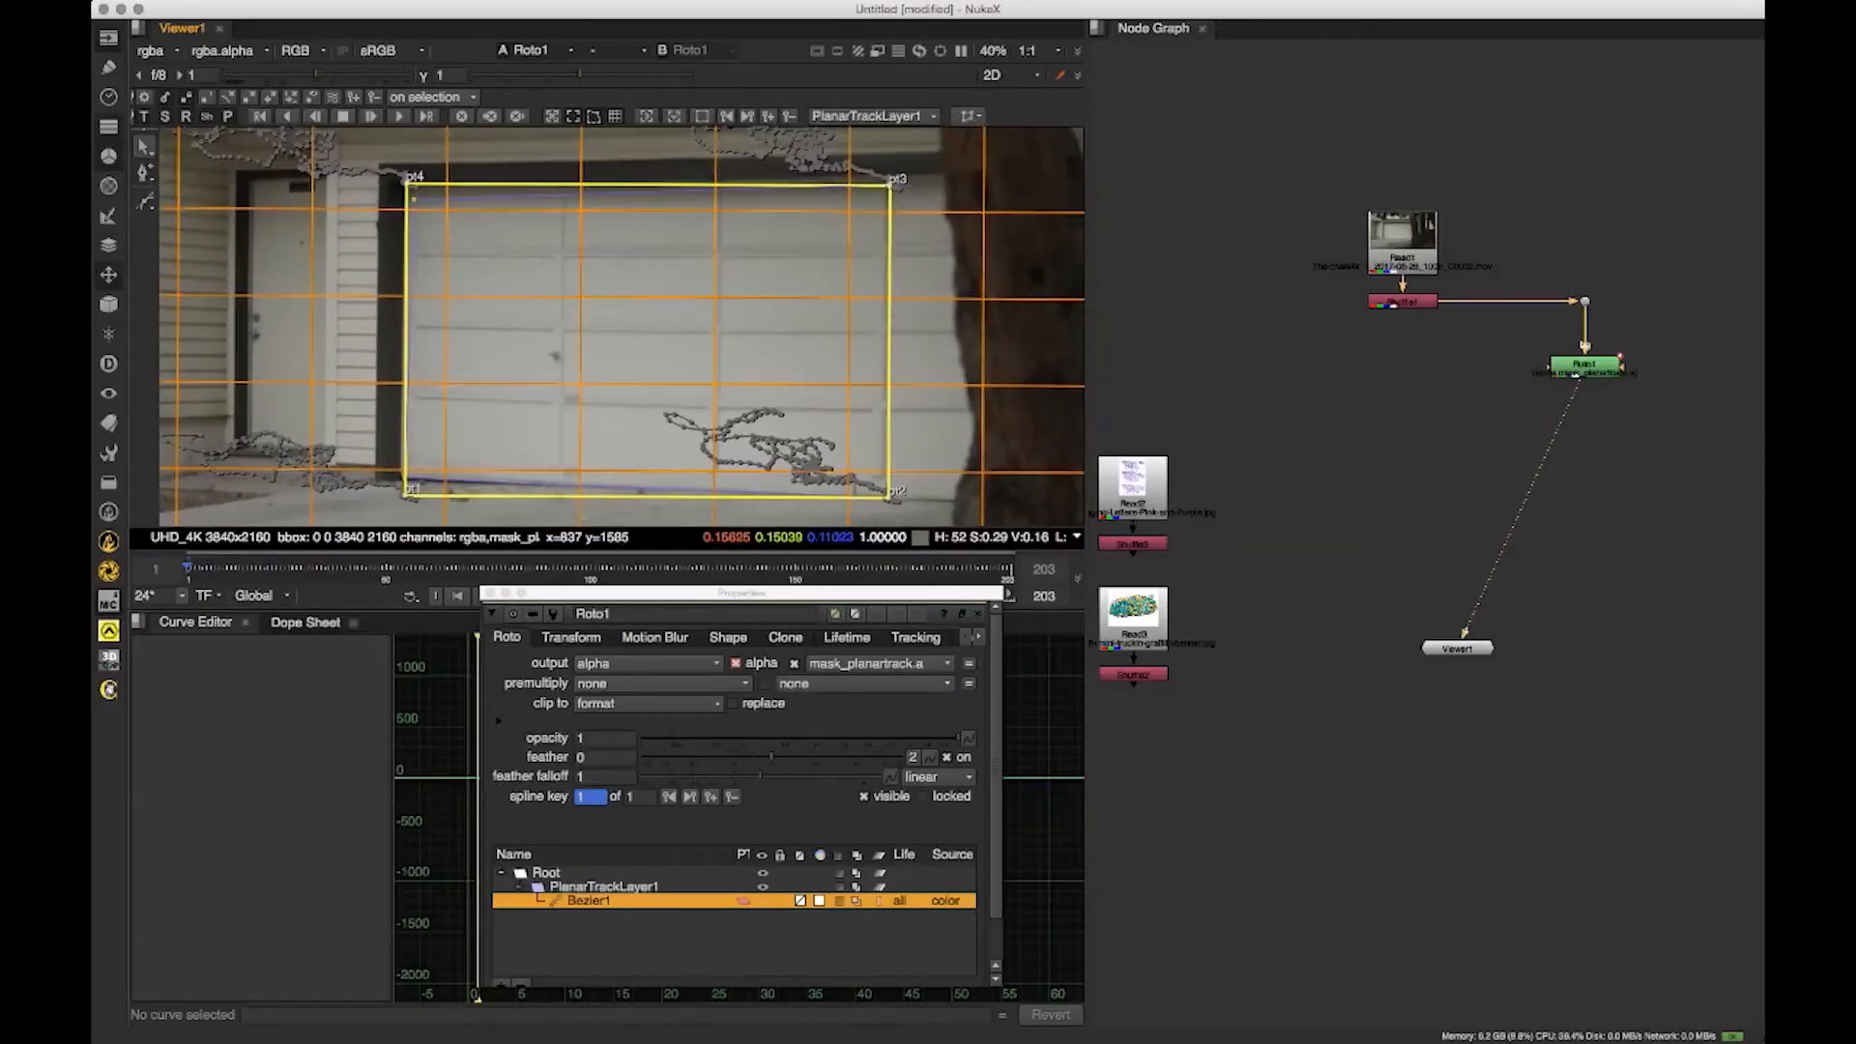
- Adjust the planar surface's four corners at frame 1 to follow the garage door's perspective
{"action": "left_click_drag", "start_coordinate": [405, 184], "coordinate": [405, 192]}
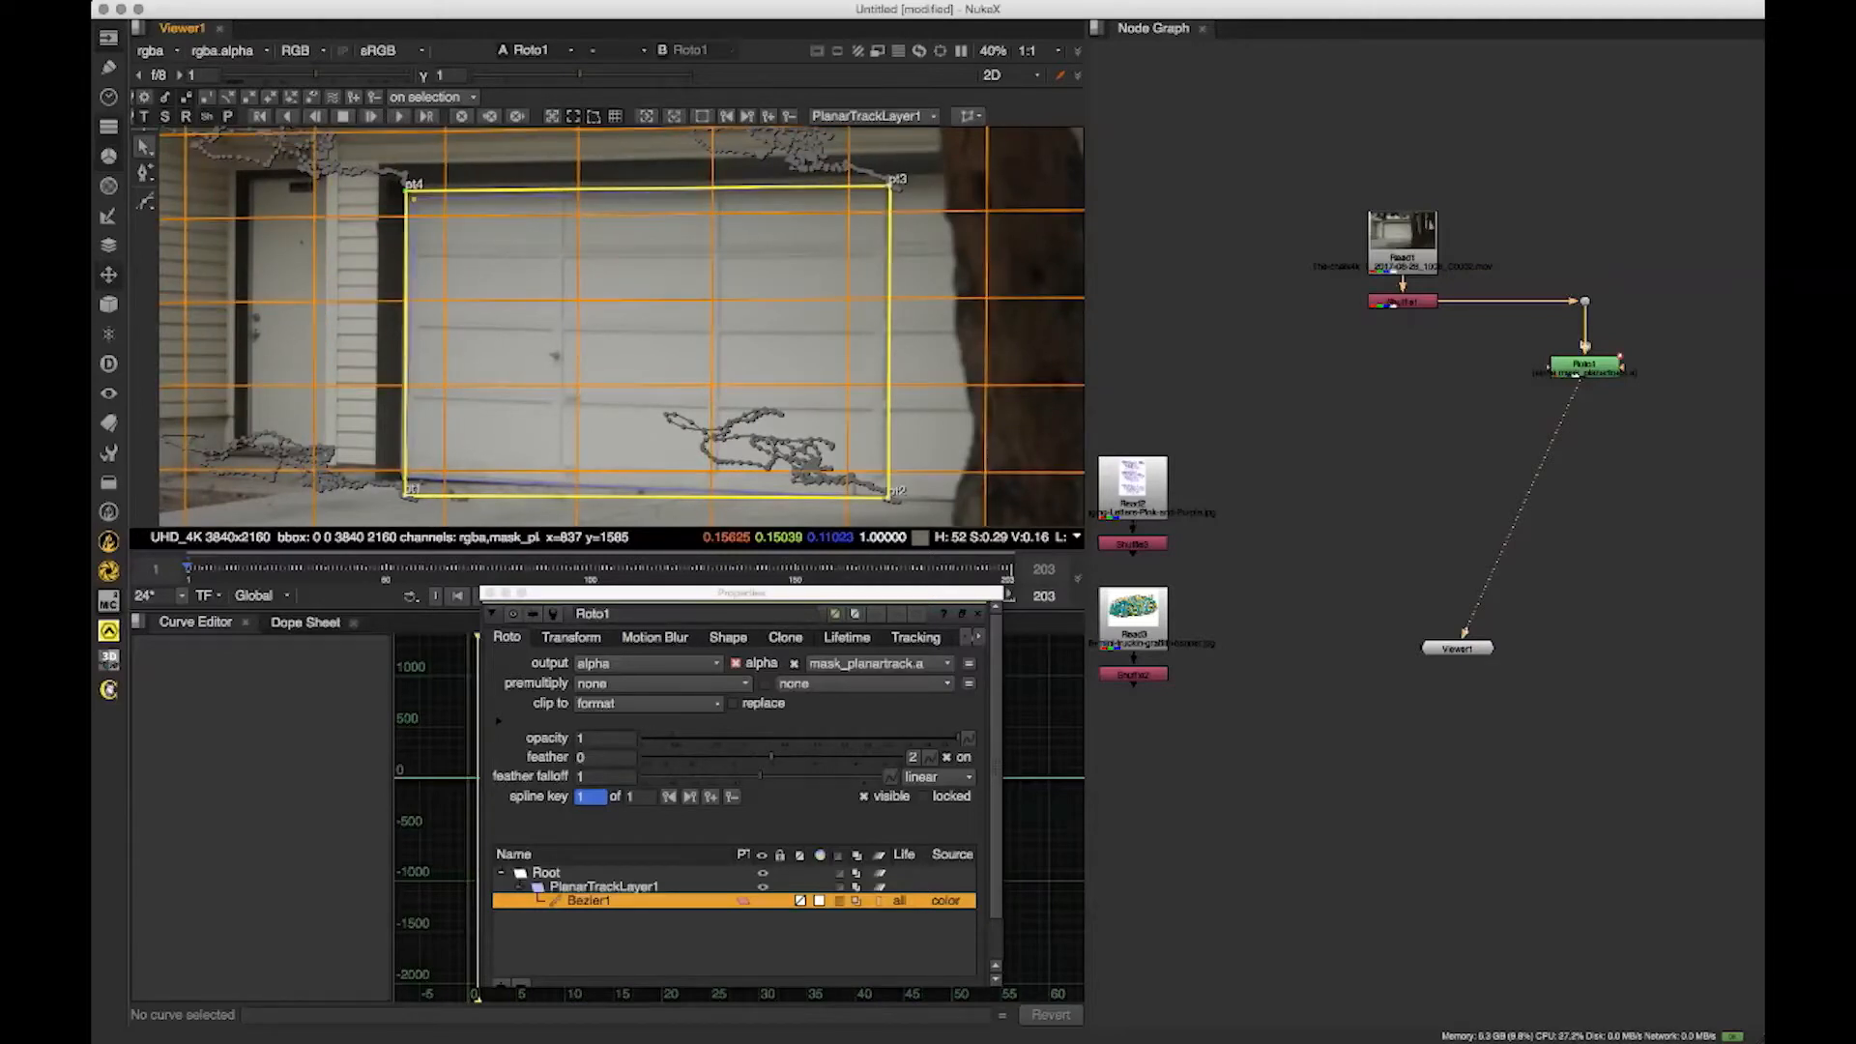
{"action": "key", "text": "super+z"}
{"action": "left_click_drag", "start_coordinate": [405, 495], "coordinate": [415, 465]}
{"action": "left_click_drag", "start_coordinate": [823, 465], "coordinate": [815, 470]}
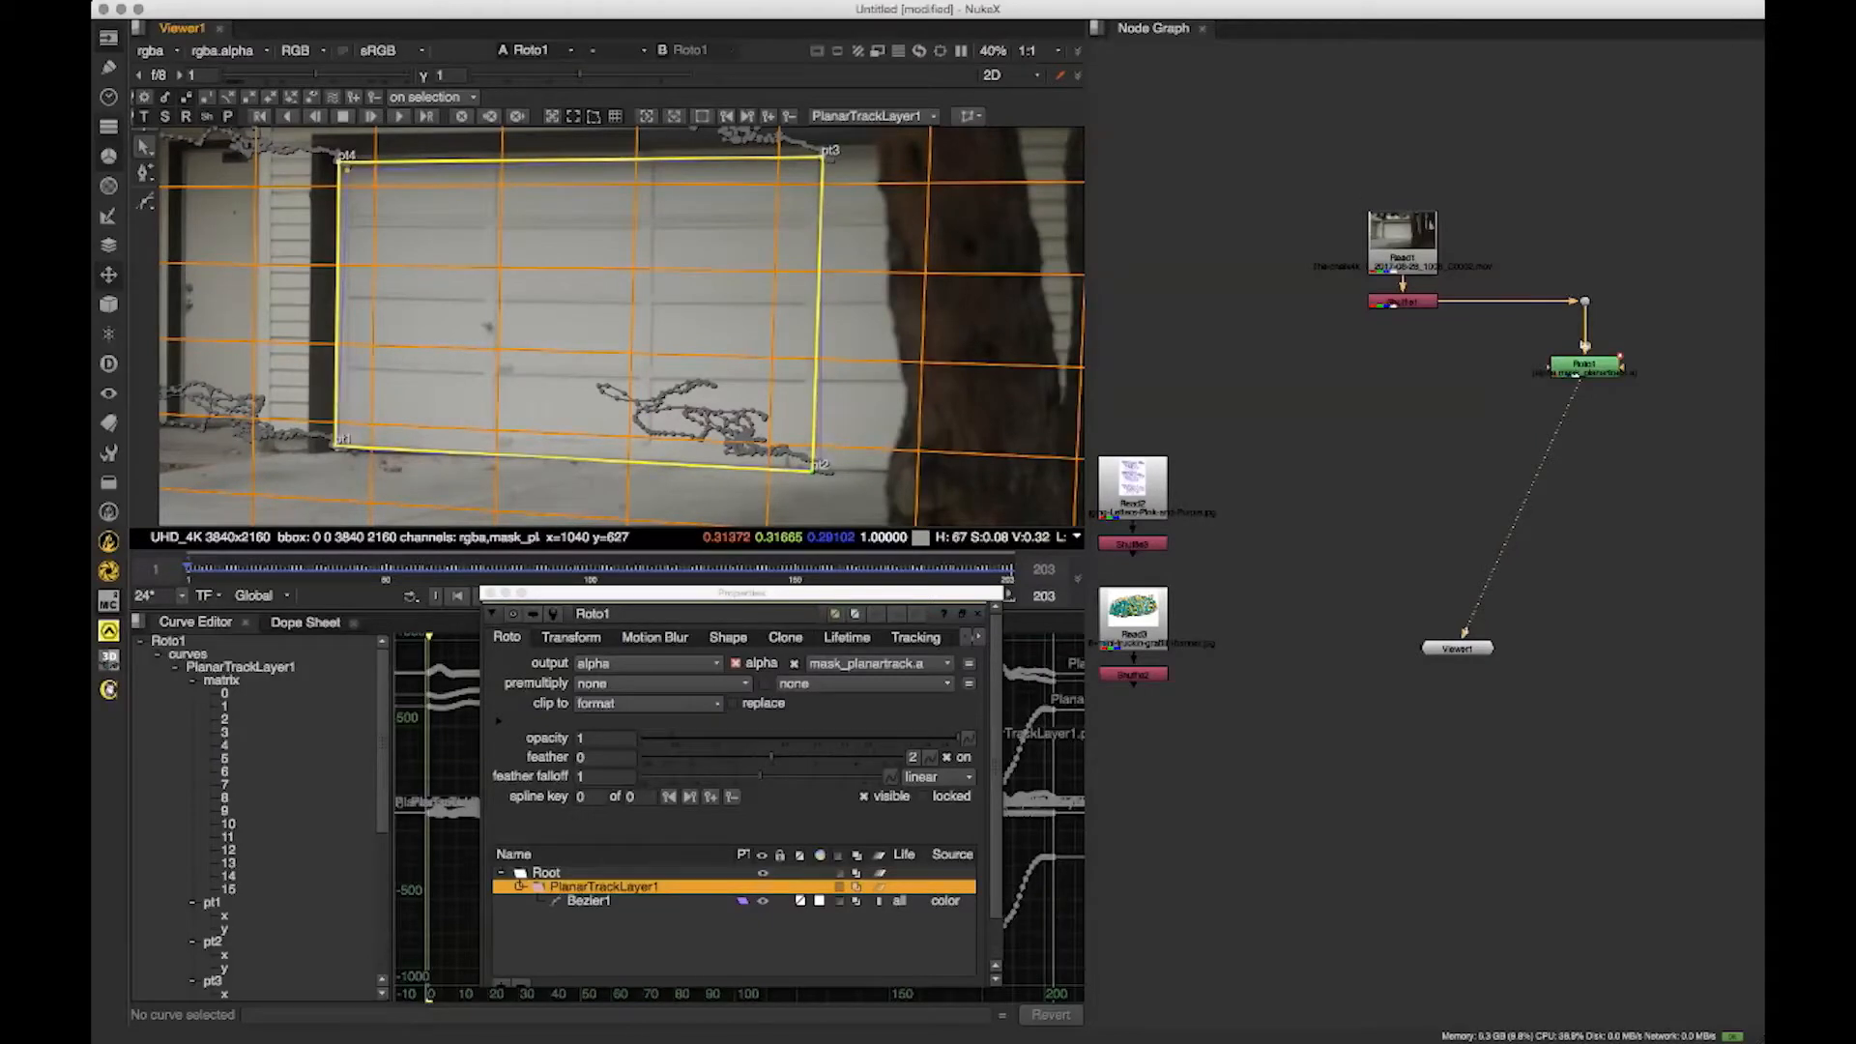
{"action": "key", "text": "super+z"}
{"action": "key", "text": "super+z"}
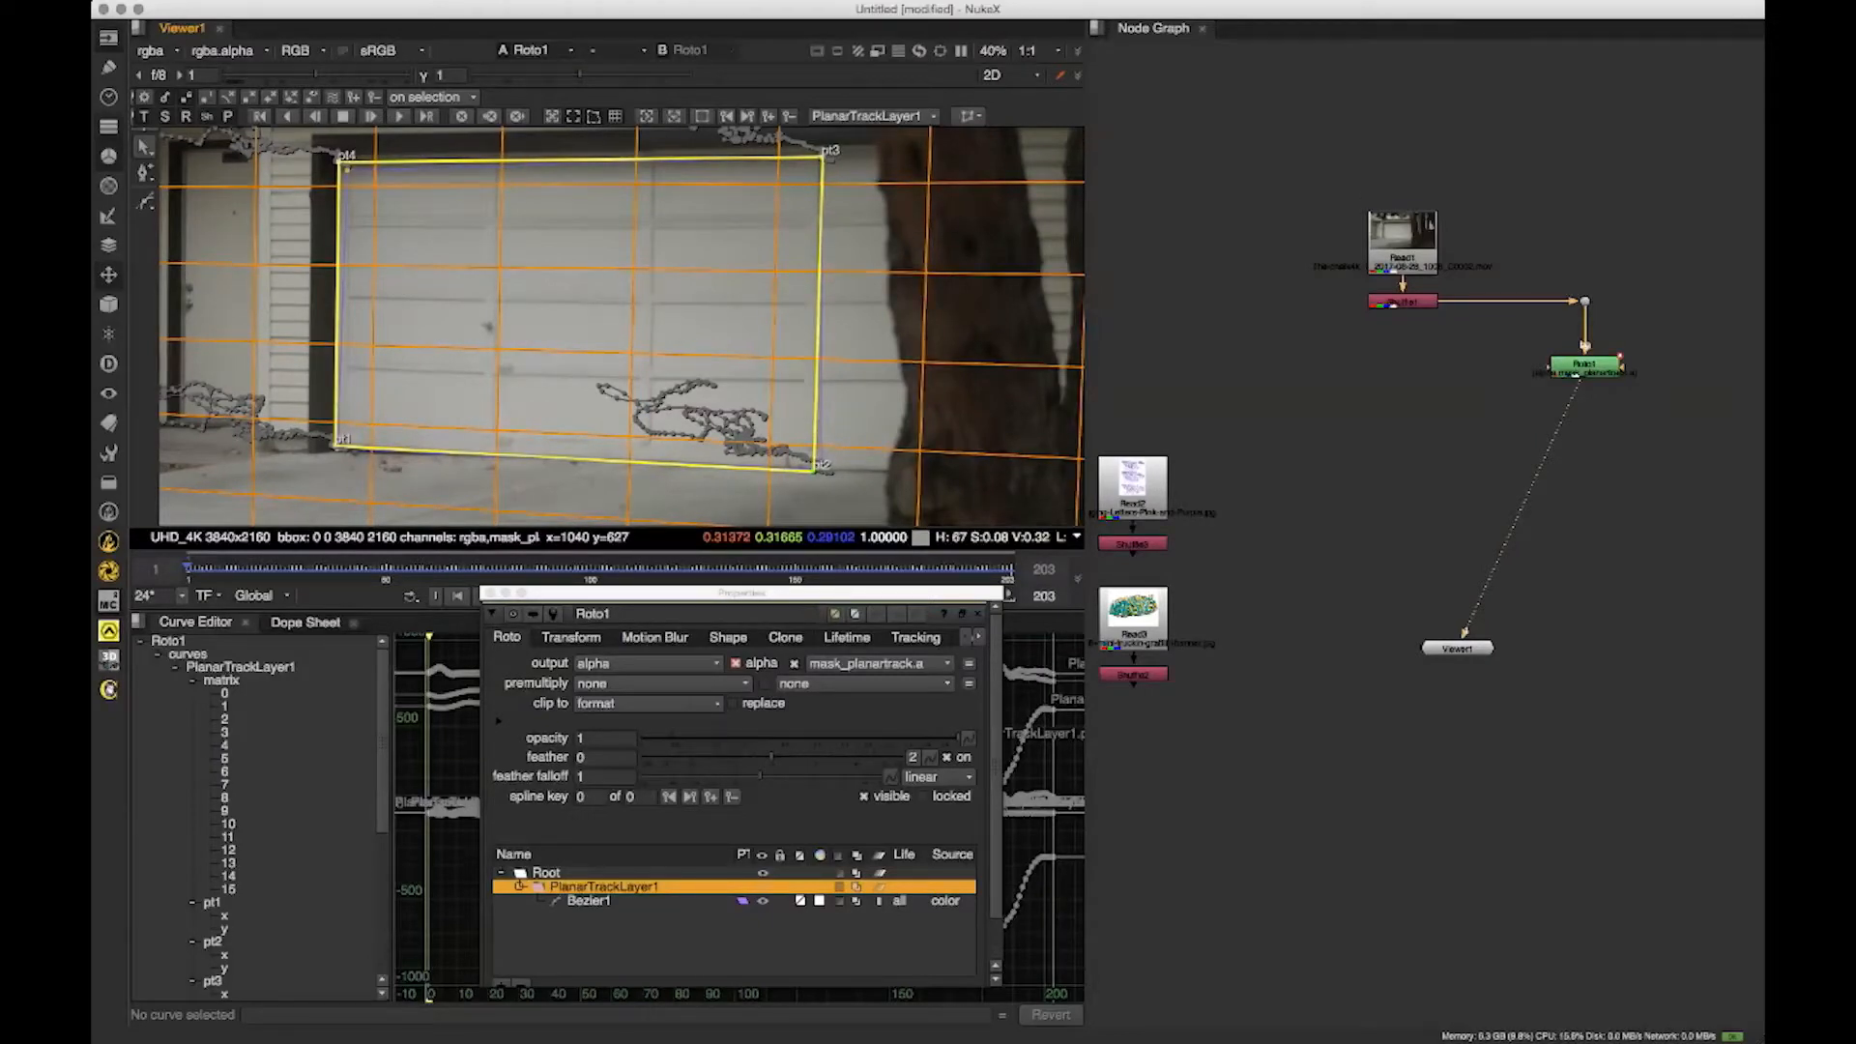
{"action": "left_click_drag", "start_coordinate": [823, 156], "coordinate": [817, 154]}
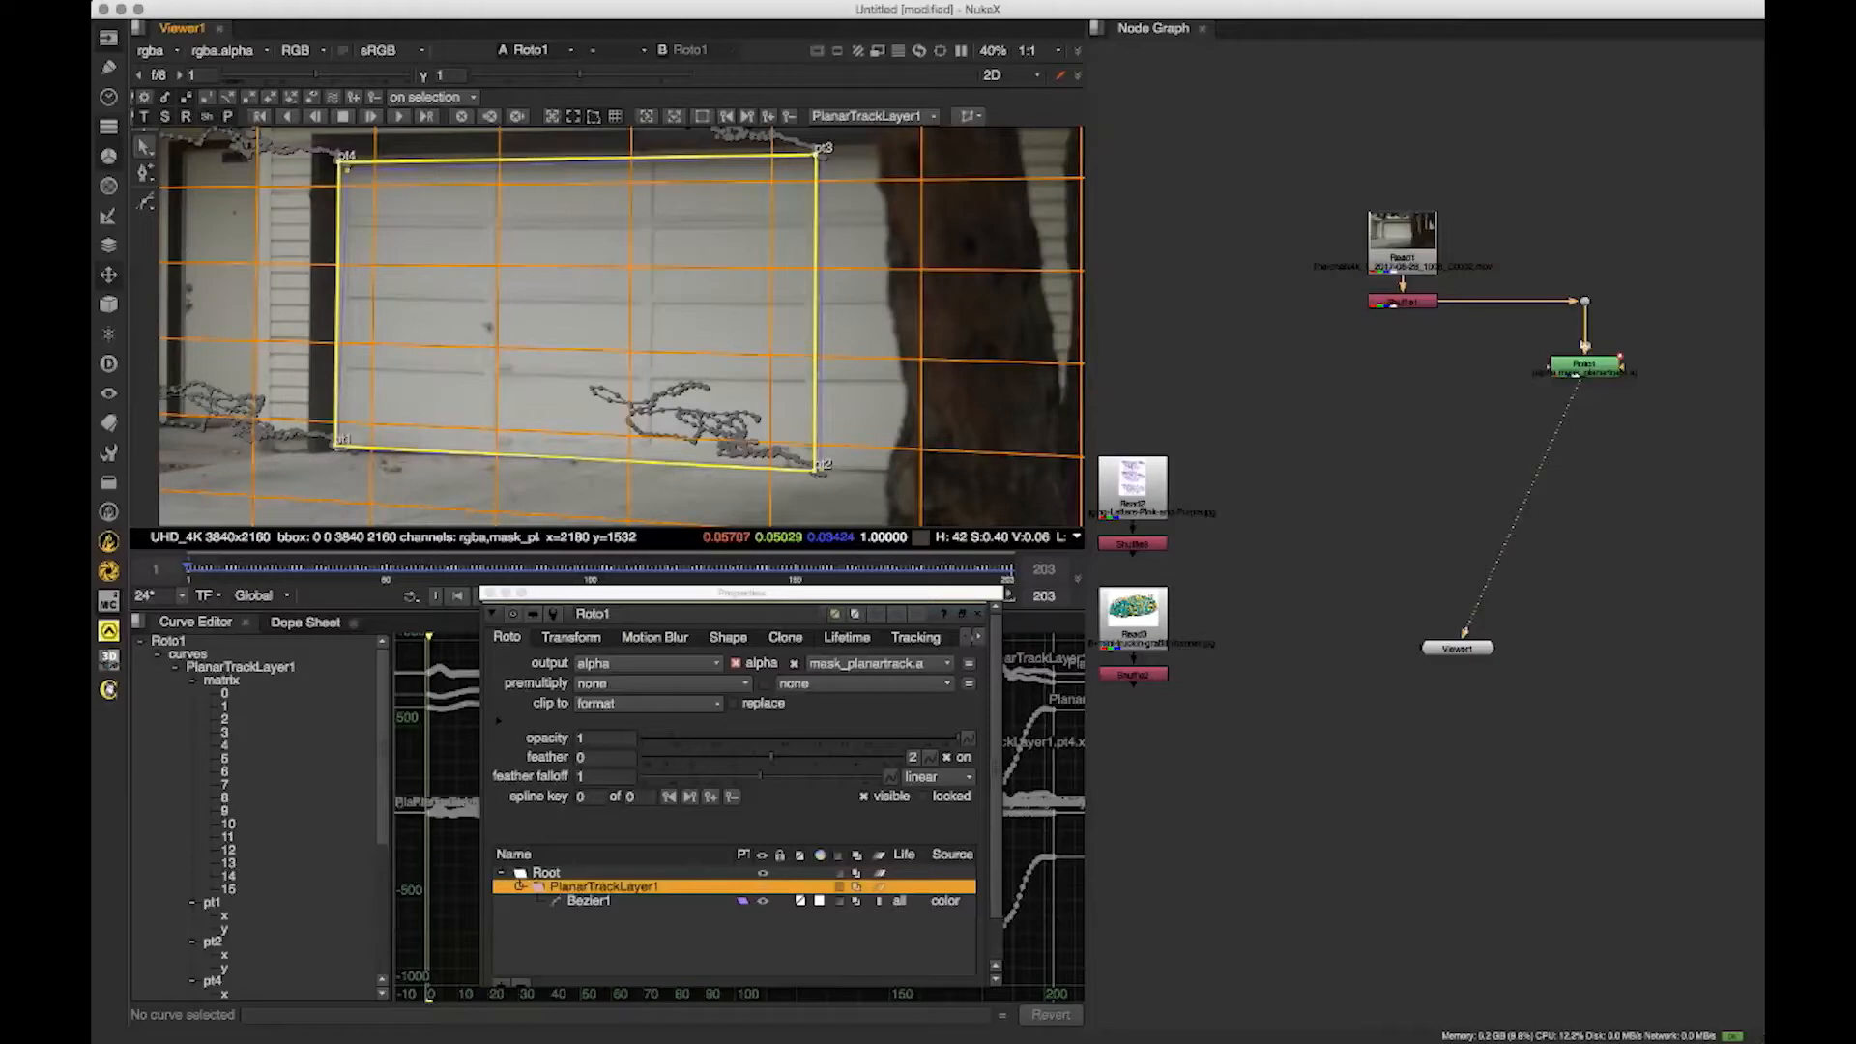
- Pull the four planar surface corners slightly inward so the grid lines match the door's panel seams
{"action": "left_click_drag", "start_coordinate": [344, 162], "coordinate": [349, 168]}
{"action": "left_click_drag", "start_coordinate": [336, 446], "coordinate": [349, 429]}
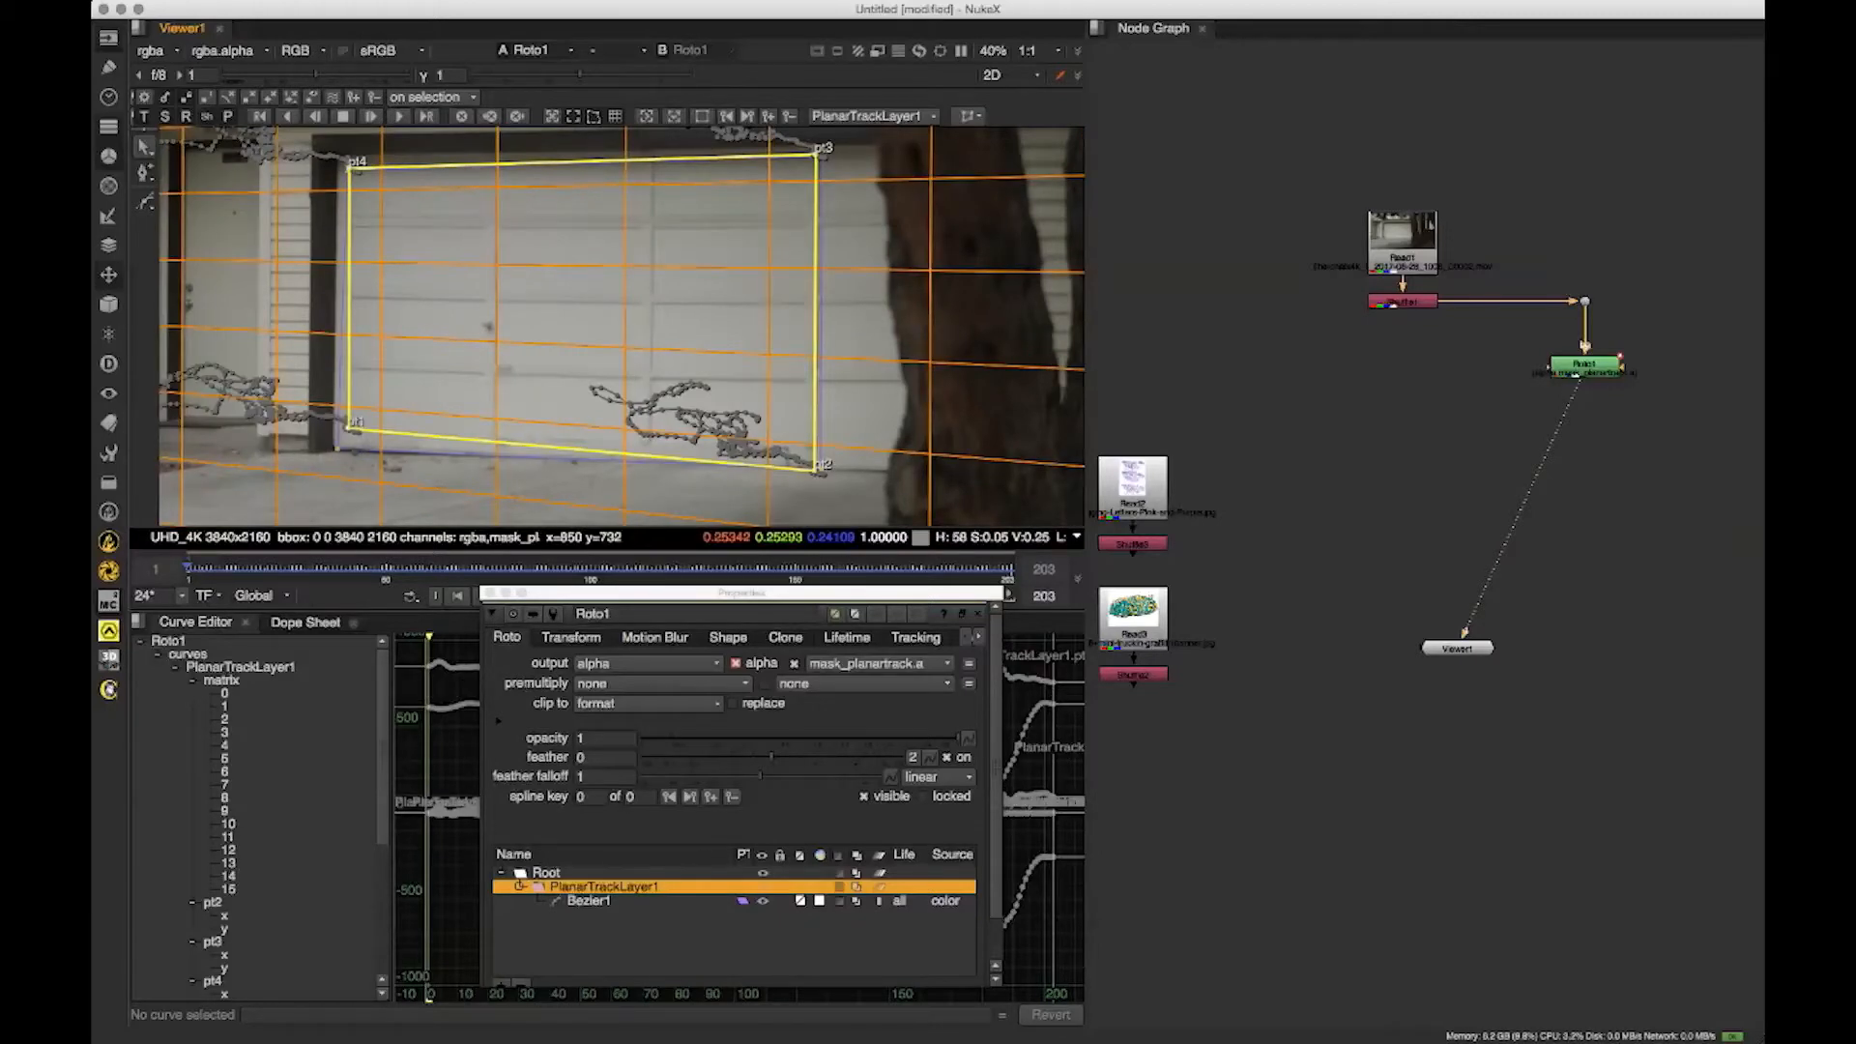
{"action": "left_click_drag", "start_coordinate": [820, 466], "coordinate": [808, 446]}
{"action": "mouse_move", "coordinate": [817, 154]}
{"action": "left_mouse_down"}
{"action": "mouse_move", "coordinate": [810, 186]}
{"action": "mouse_move", "coordinate": [810, 149]}
{"action": "left_mouse_up"}
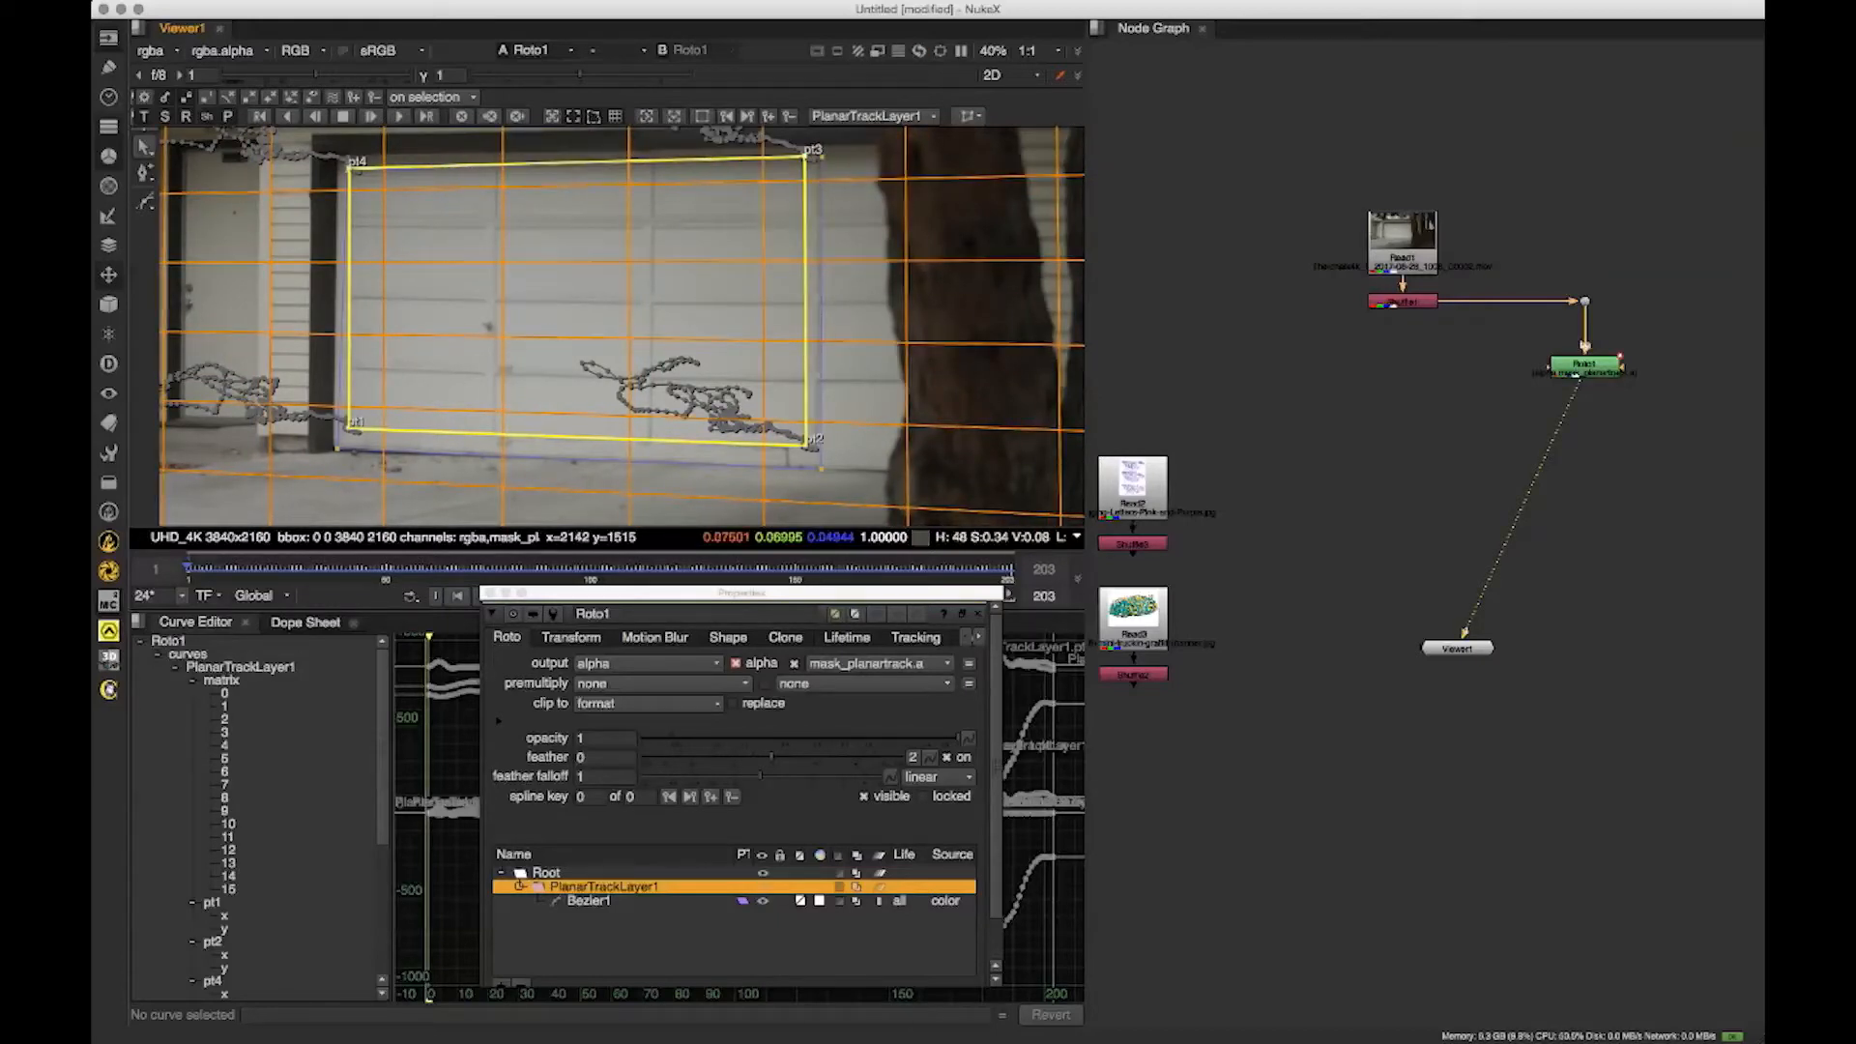
- Raise the viewer gamma to 2.35 and refine the planar surface's pt3 corner against the garage door's upper edge
{"action": "left_click_drag", "start_coordinate": [538, 174], "coordinate": [544, 209]}
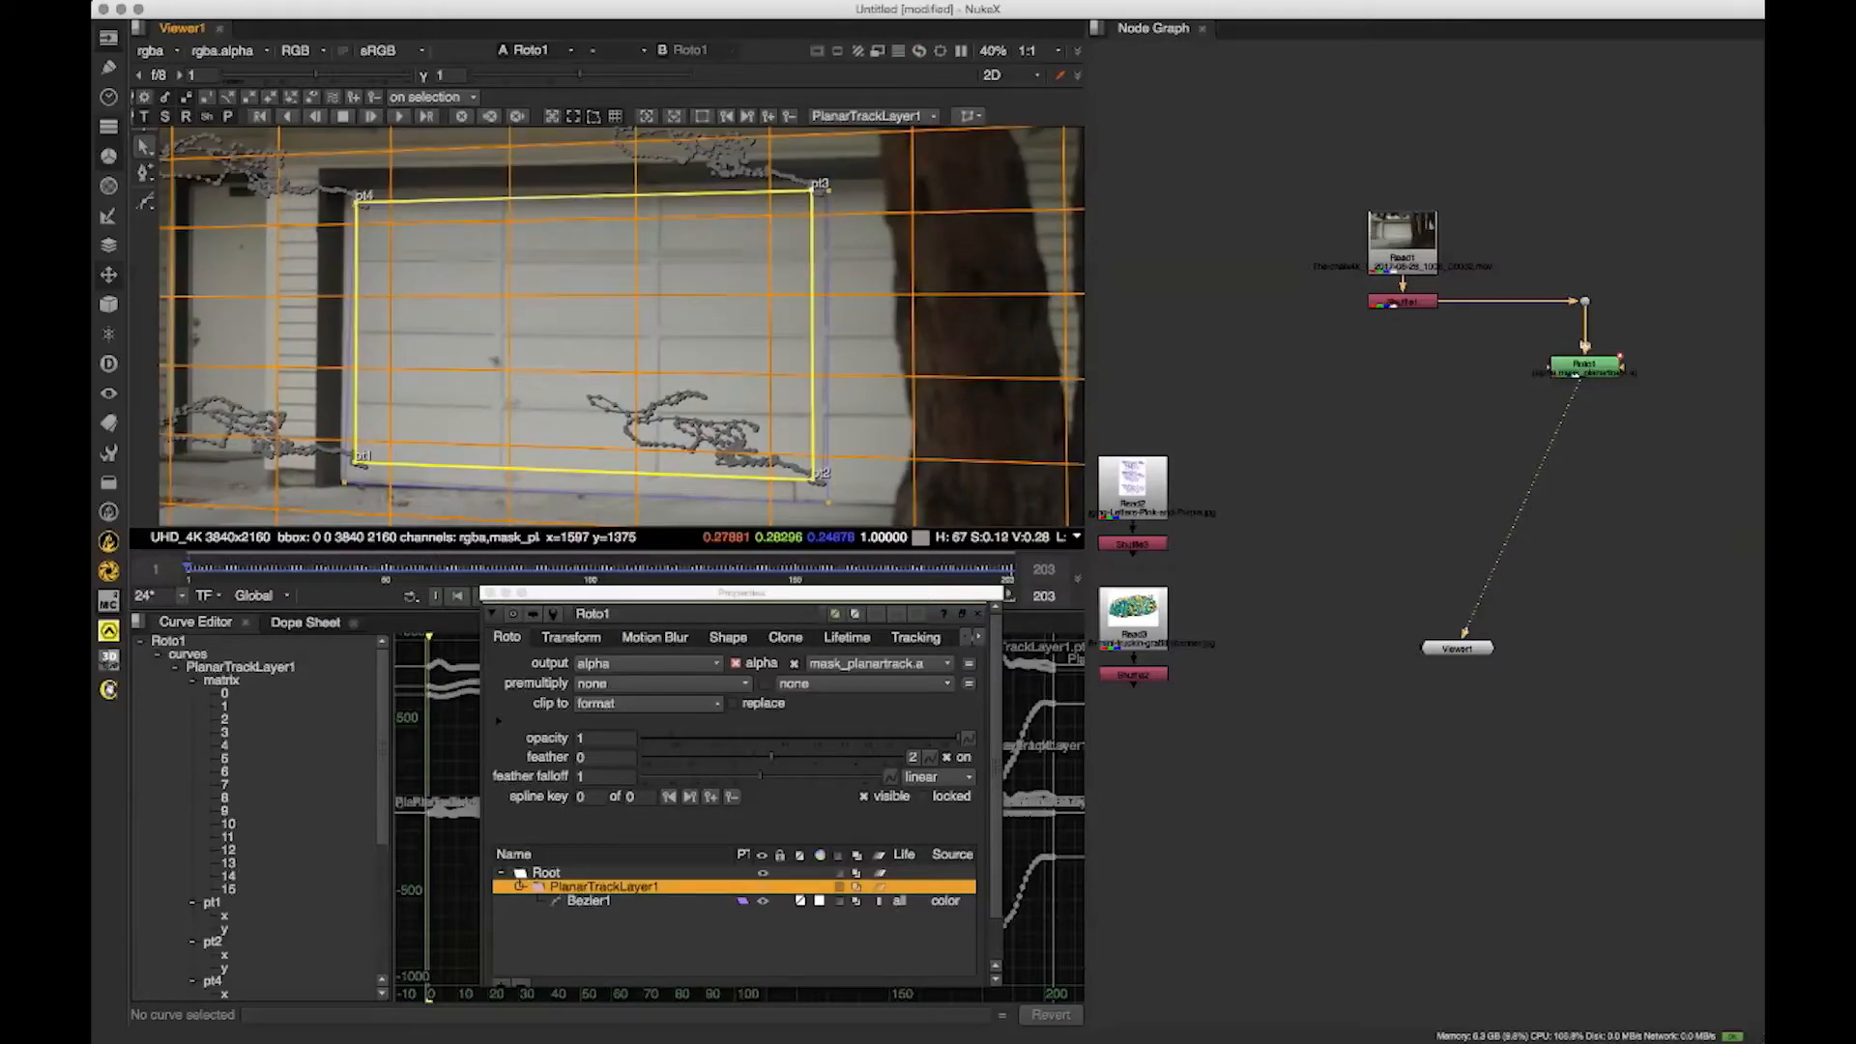
{"action": "left_click_drag", "start_coordinate": [580, 74], "coordinate": [638, 75]}
{"action": "scroll", "coordinate": [807, 139], "scroll_direction": "up", "scroll_amount": 2}
{"action": "left_click_drag", "start_coordinate": [806, 138], "coordinate": [741, 248]}
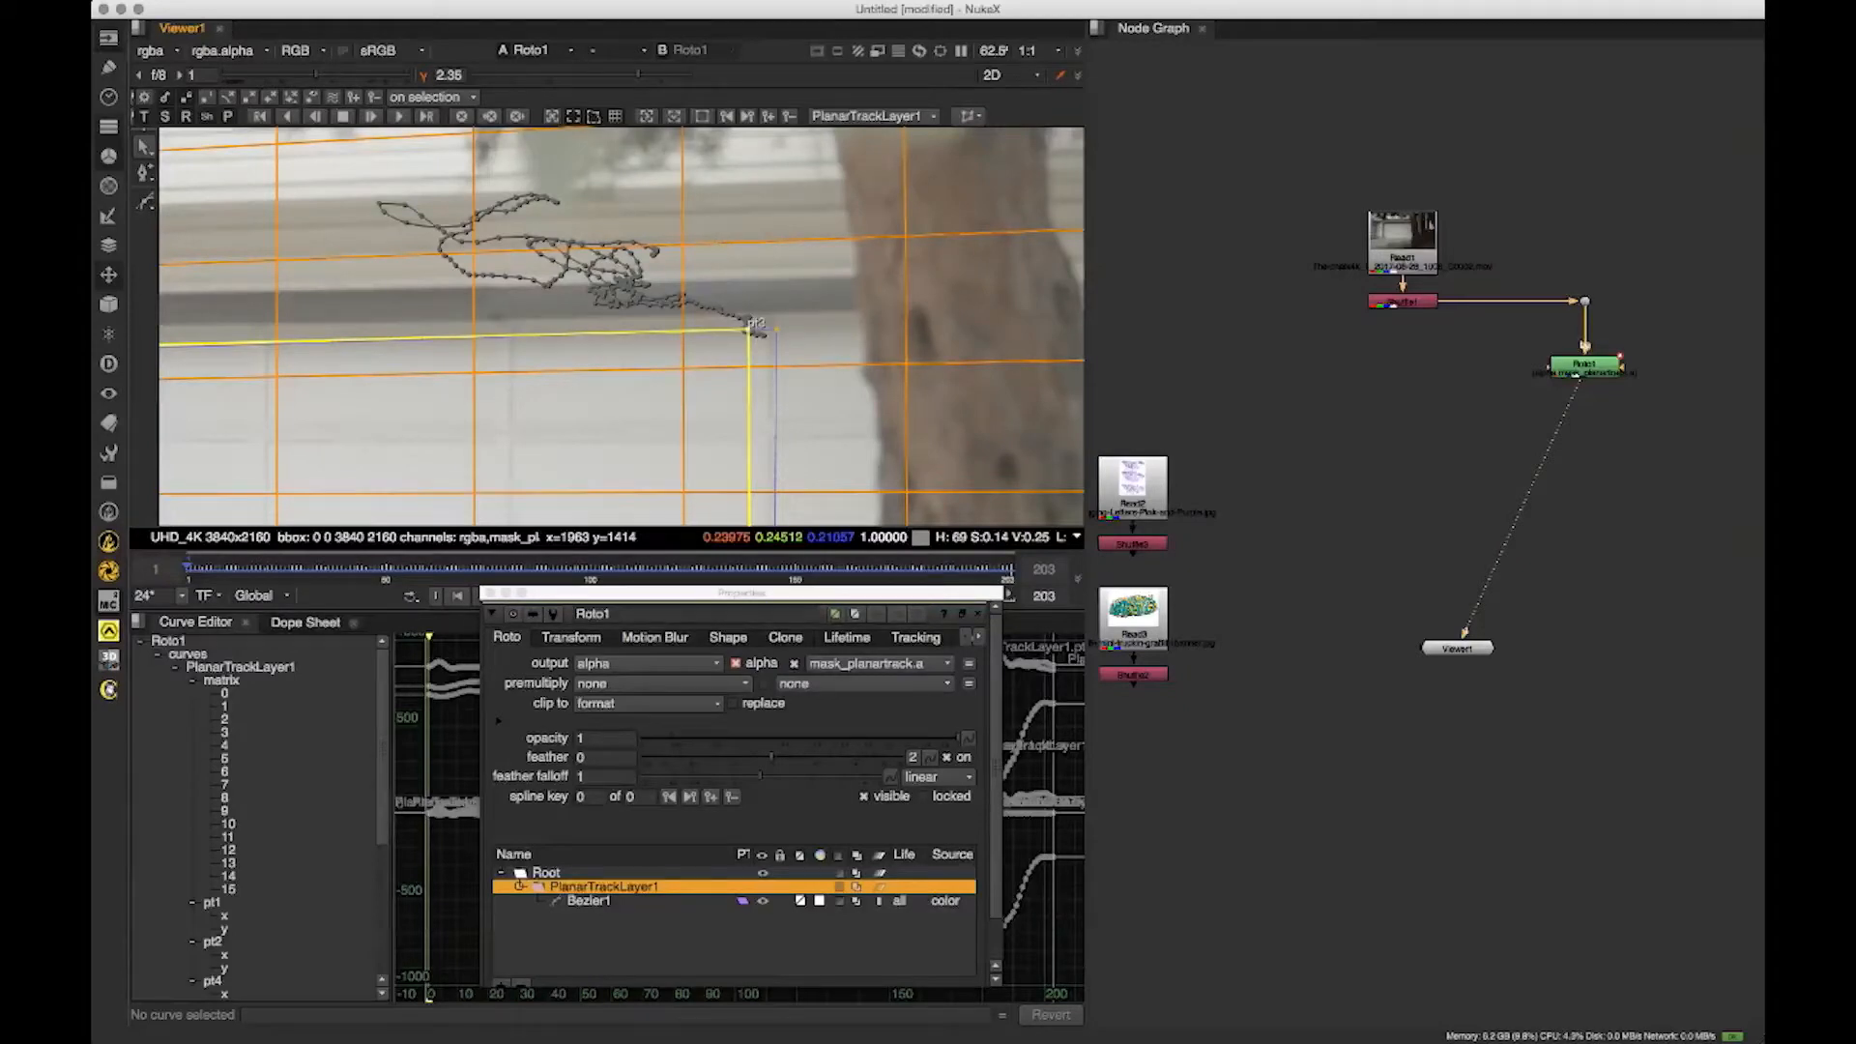
{"action": "mouse_move", "coordinate": [754, 329]}
{"action": "left_mouse_down"}
{"action": "mouse_move", "coordinate": [727, 356]}
{"action": "mouse_move", "coordinate": [757, 322]}
{"action": "left_mouse_up"}
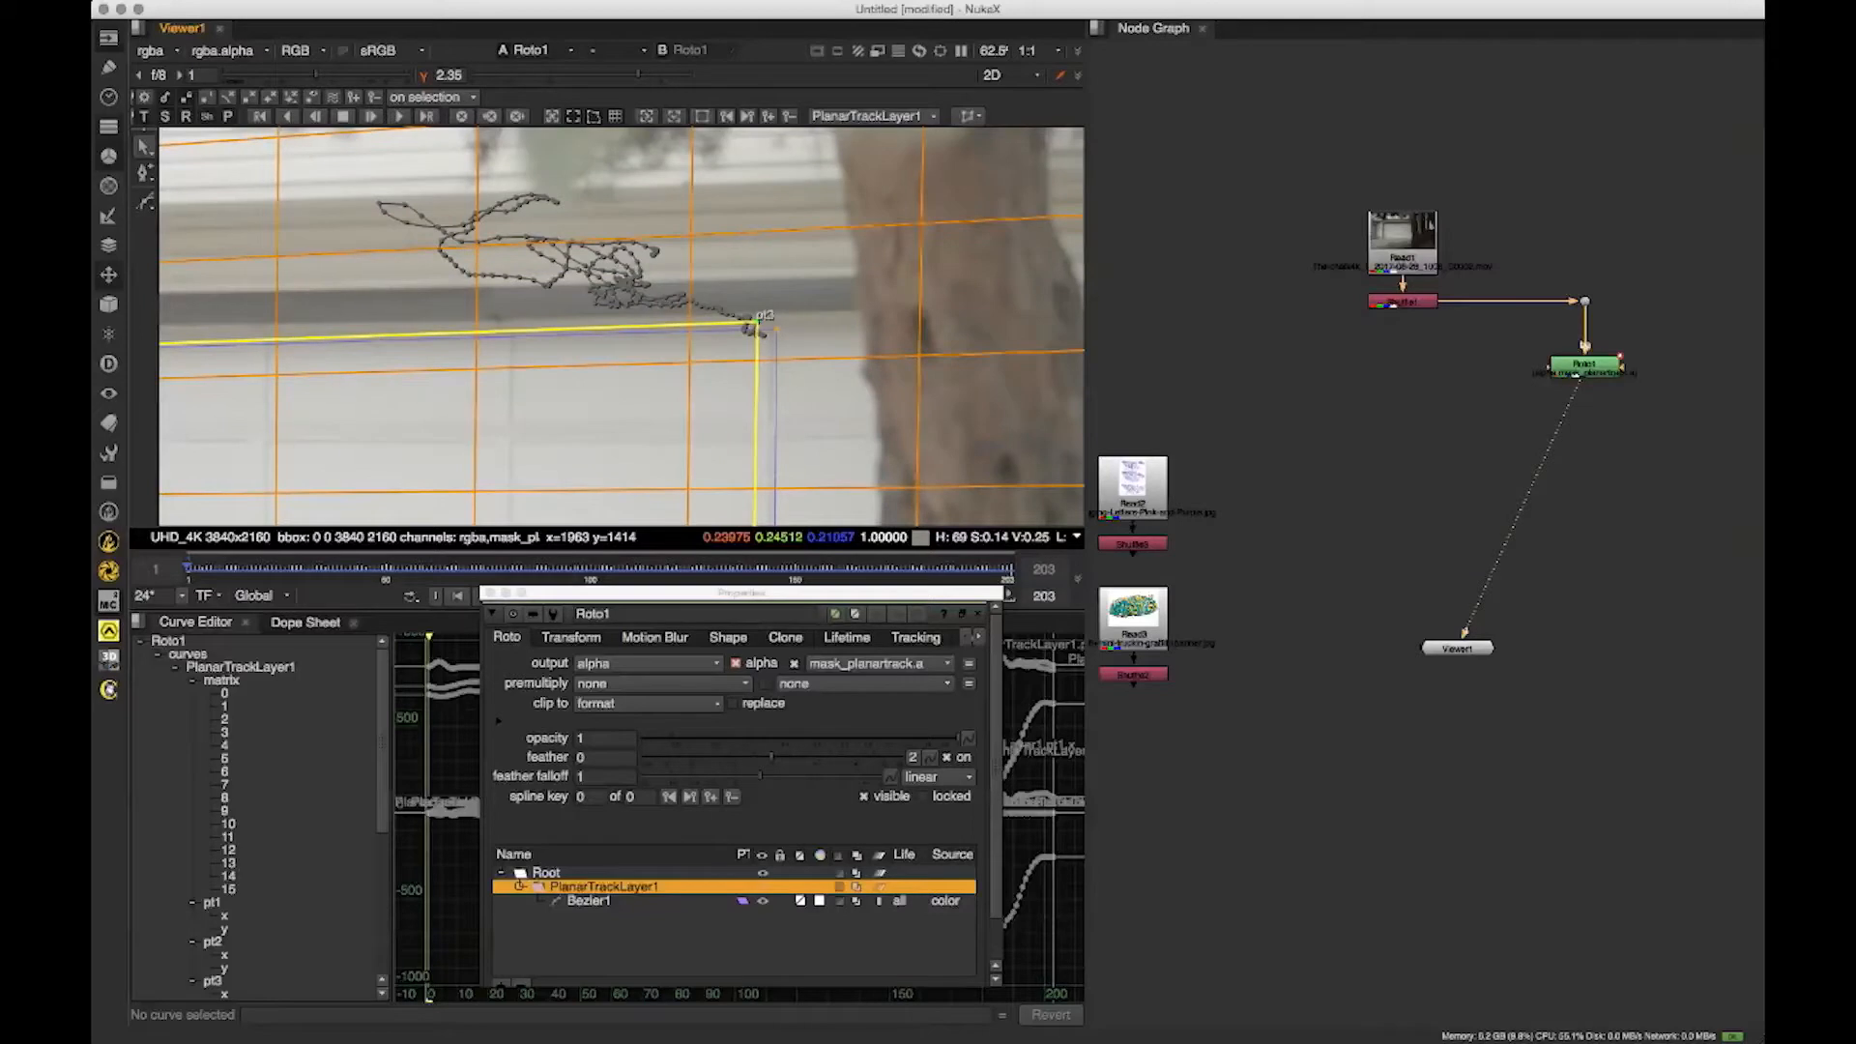
{"action": "scroll", "coordinate": [745, 338], "scroll_direction": "down", "scroll_amount": 5}
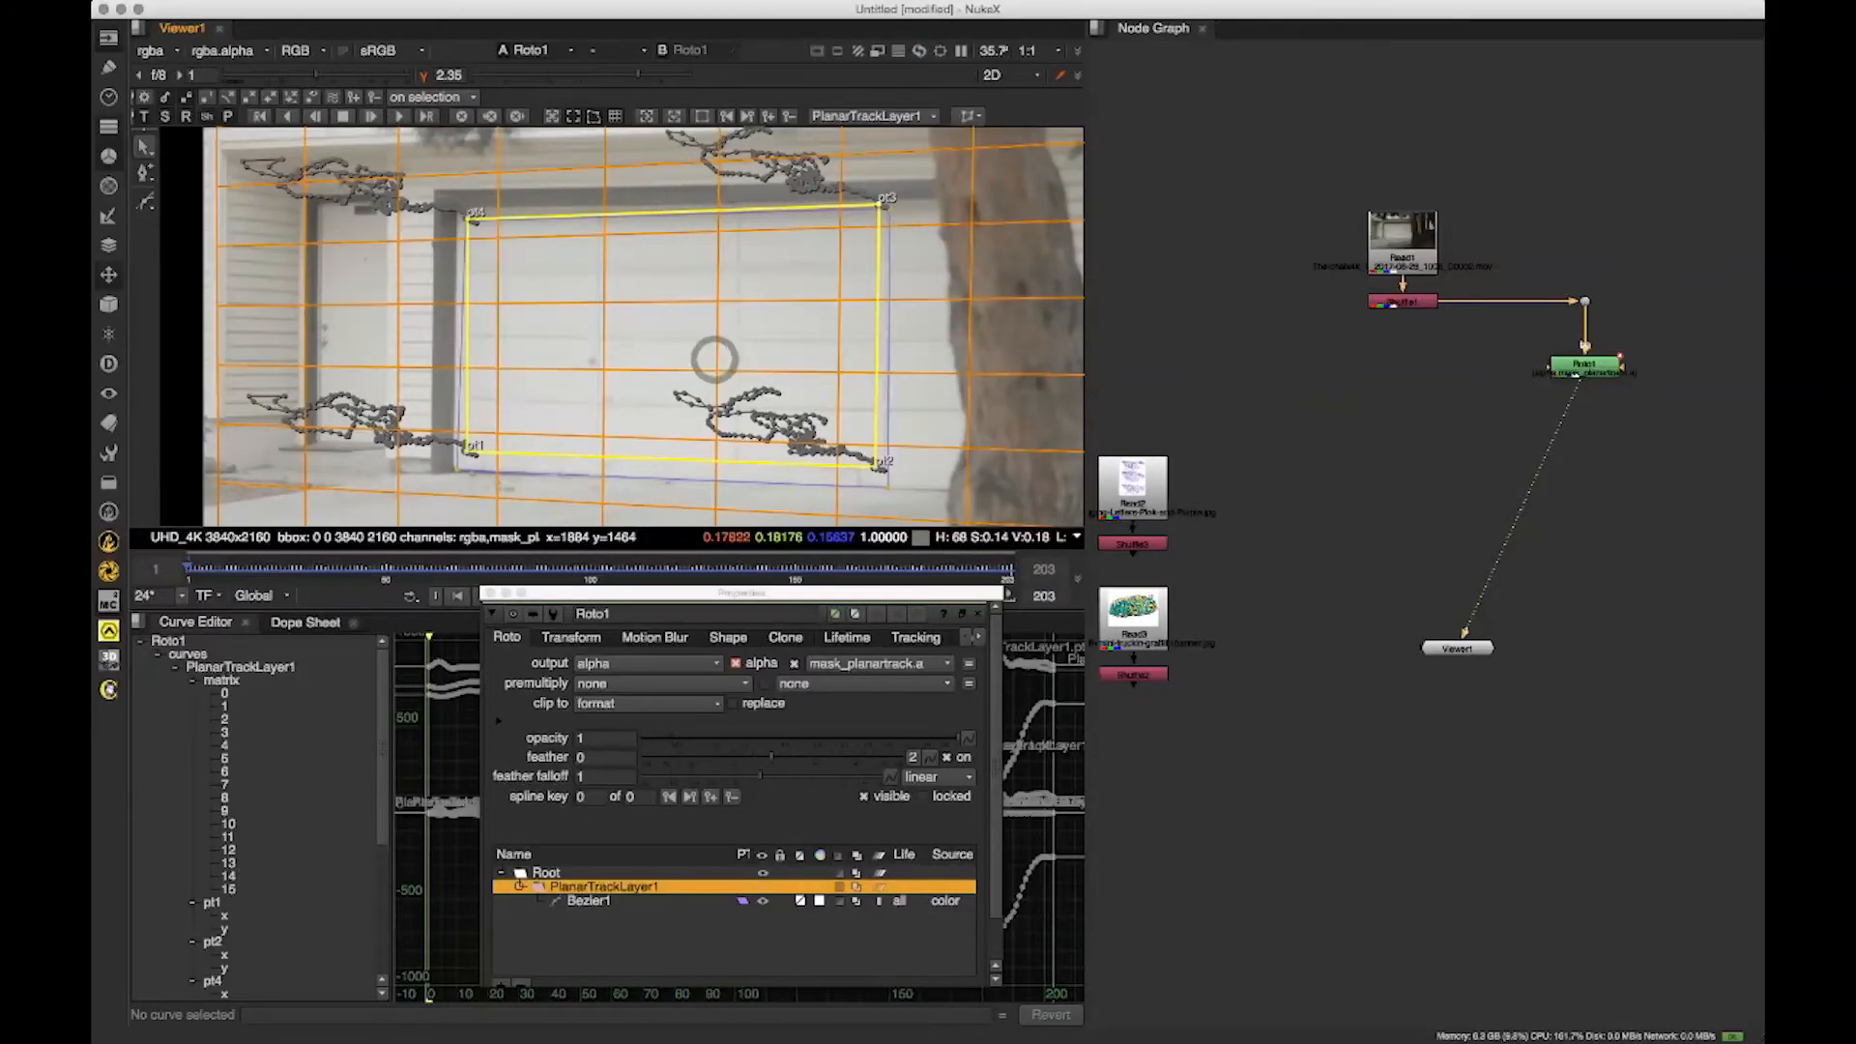
- Fine-tune the planar surface's pt4 and pt1 corners along the door's side edge and restore the viewer gamma to 1
{"action": "scroll", "coordinate": [468, 221], "scroll_direction": "up", "scroll_amount": 2}
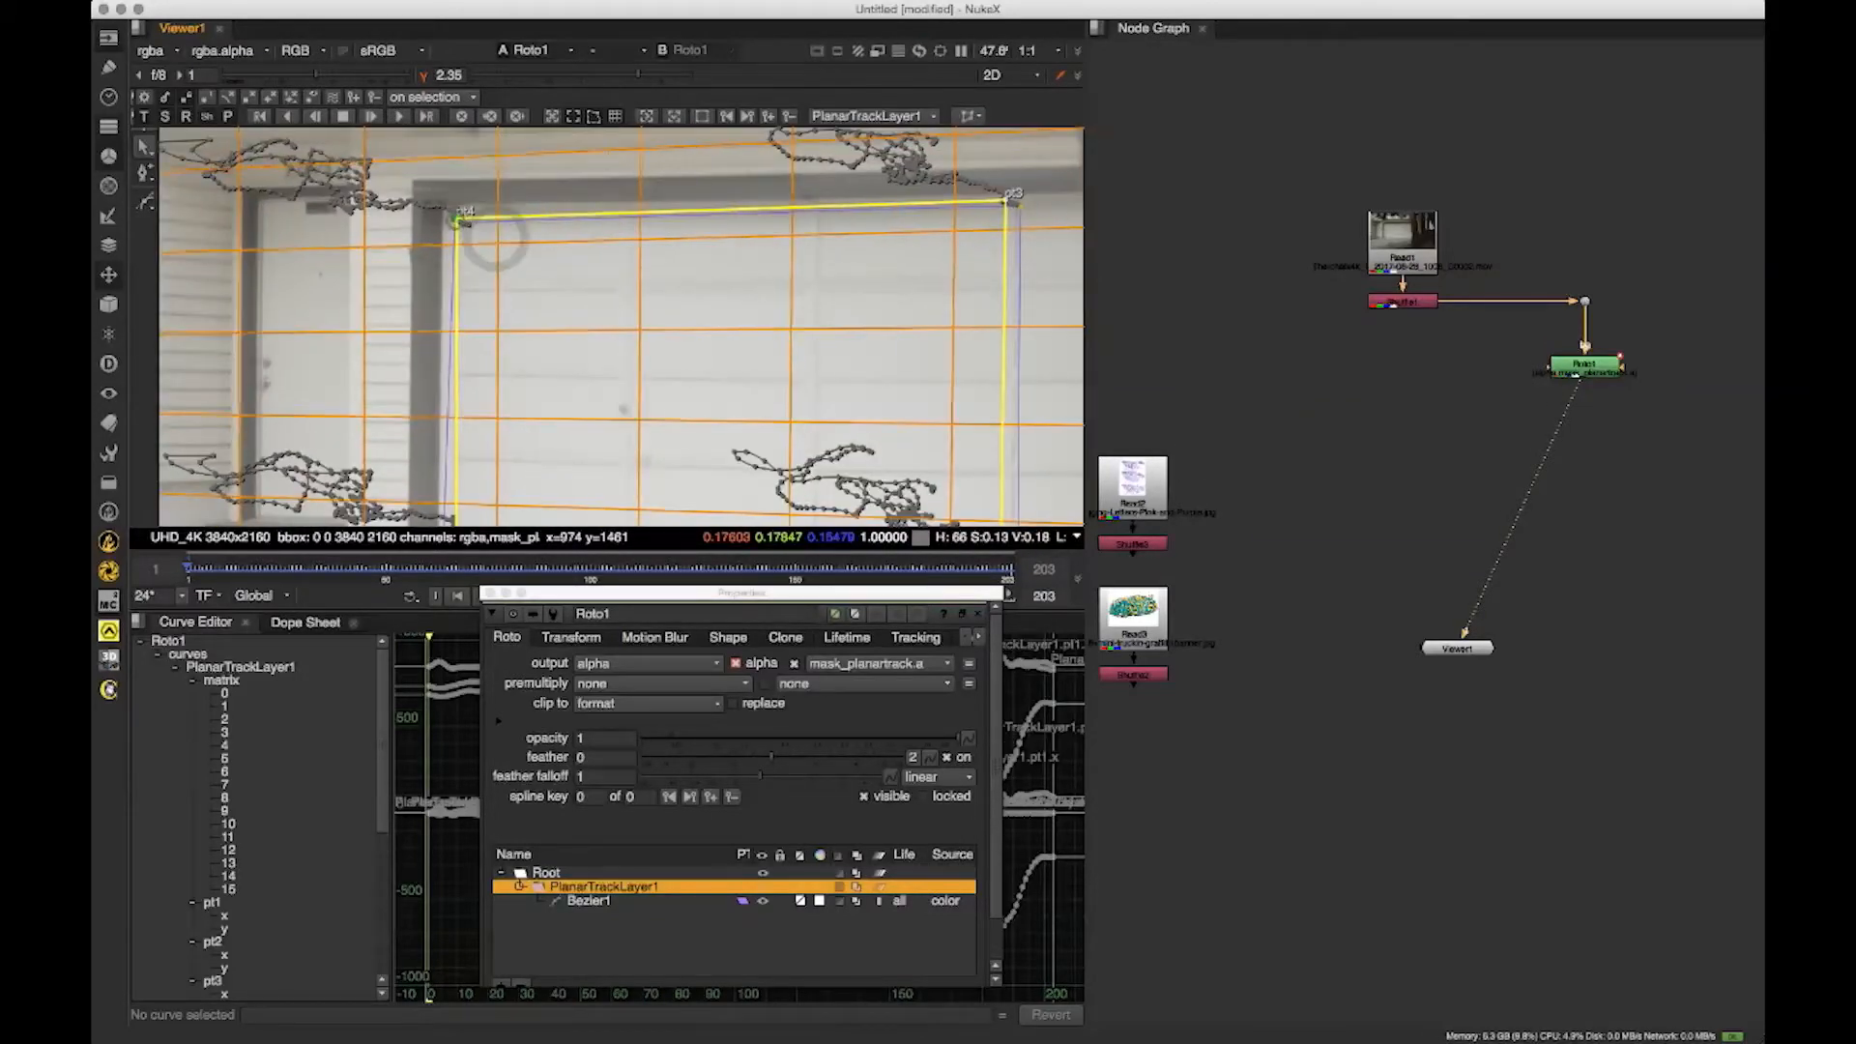
{"action": "left_click_drag", "start_coordinate": [458, 219], "coordinate": [428, 133]}
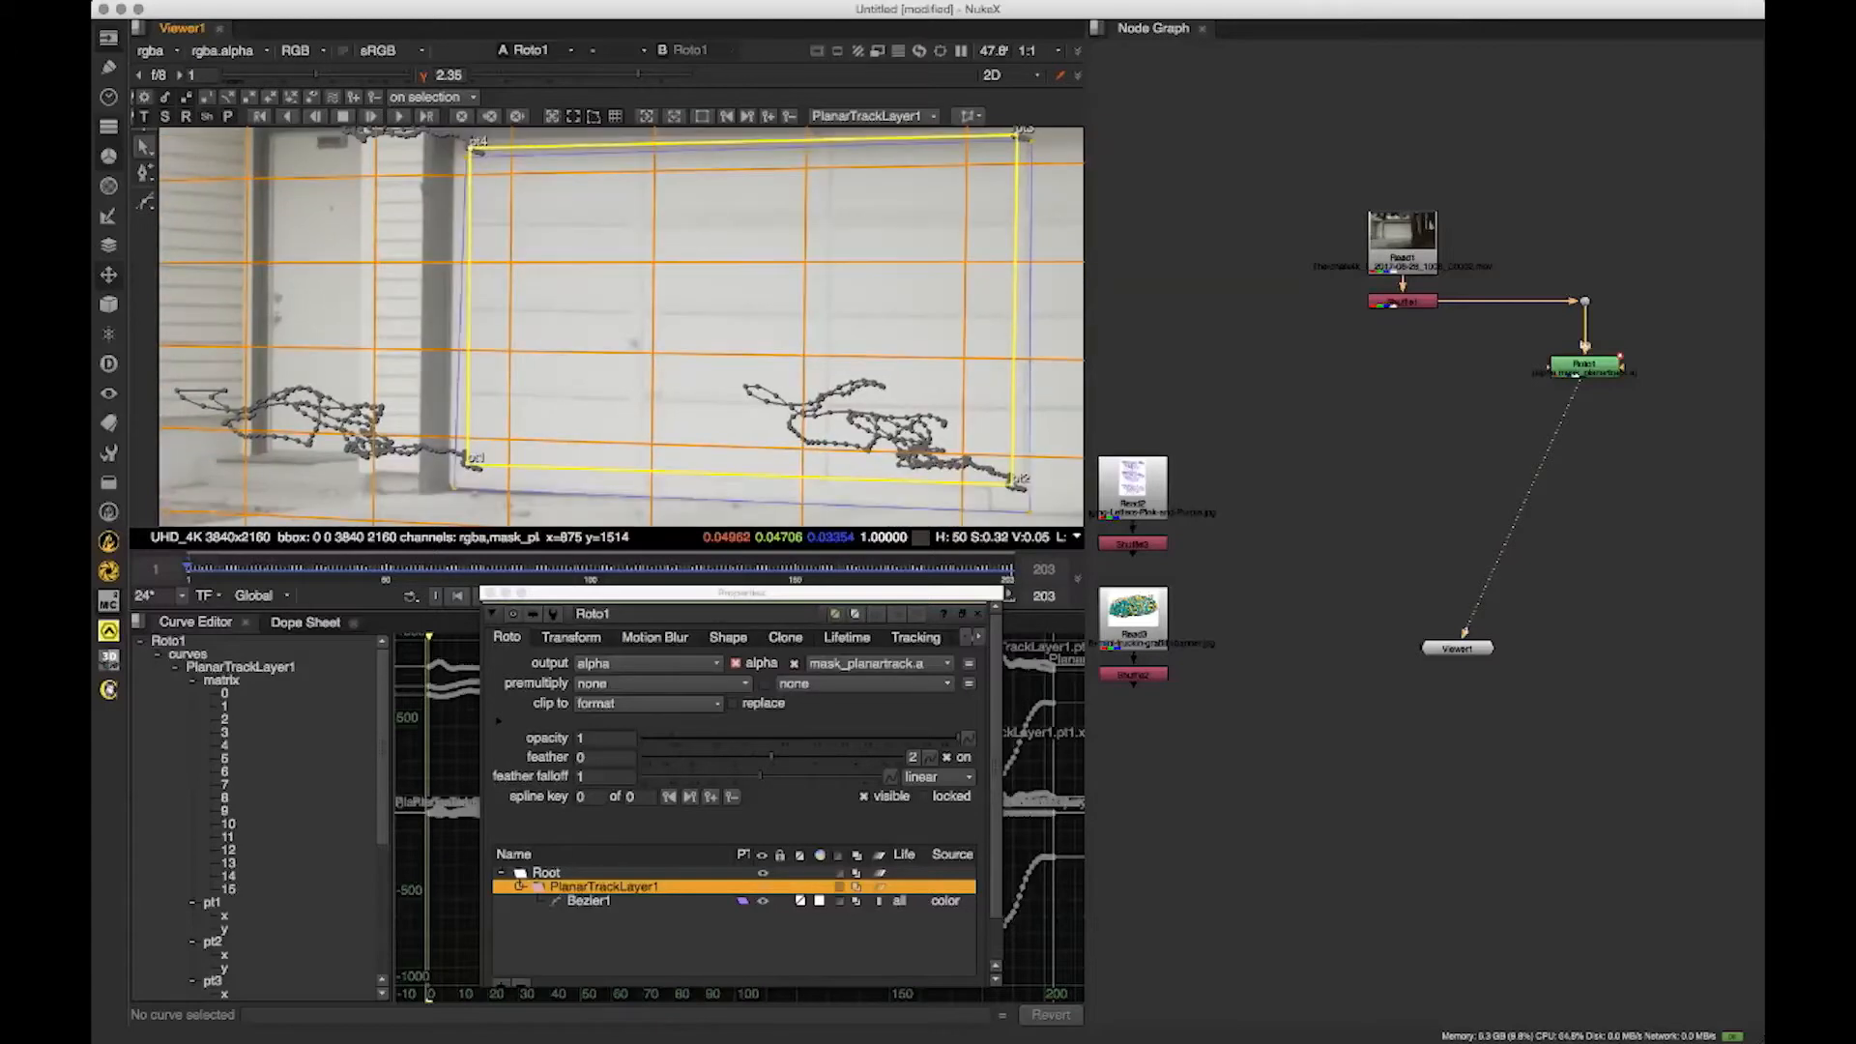
{"action": "left_click_drag", "start_coordinate": [468, 466], "coordinate": [468, 455]}
{"action": "left_click_drag", "start_coordinate": [458, 349], "coordinate": [447, 353]}
{"action": "scroll", "coordinate": [577, 250], "scroll_direction": "down", "scroll_amount": 2}
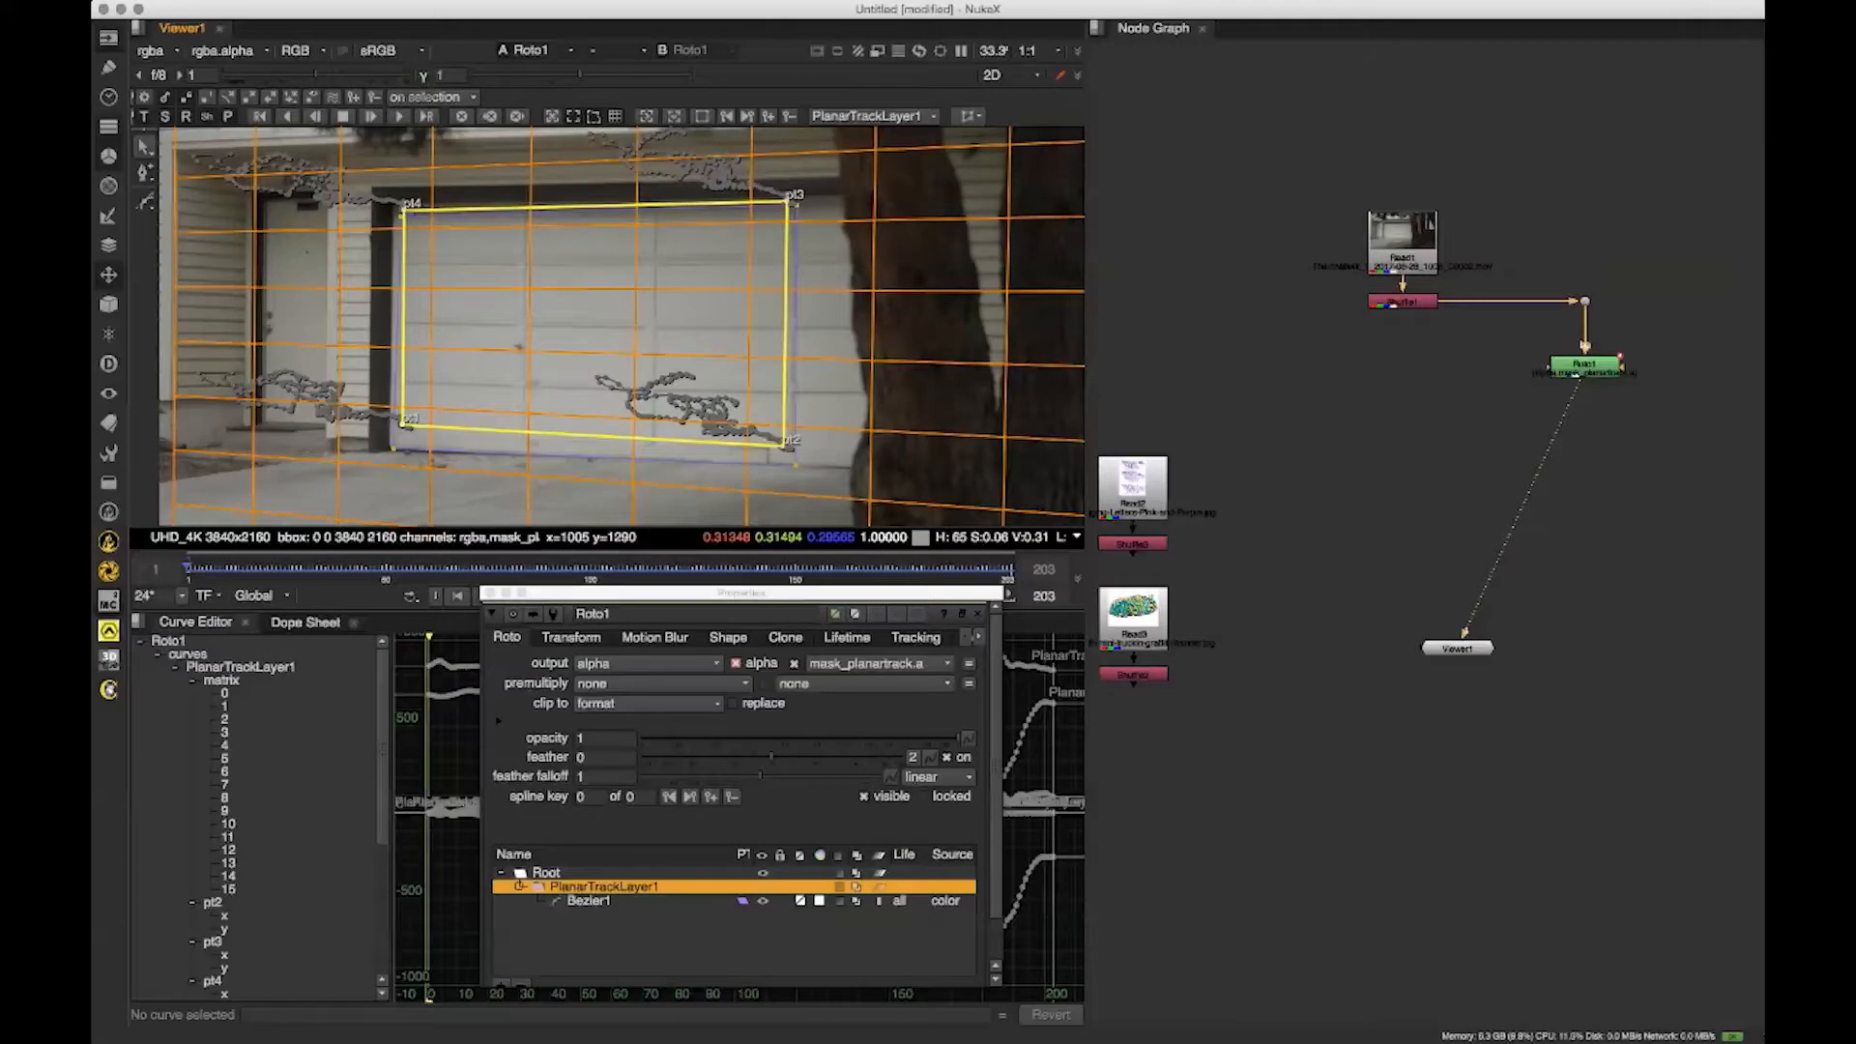
- Hide the planar grid, correction points and surface overlay, and check the roto shape against the door partway through the shot
{"action": "left_click", "coordinate": [615, 116]}
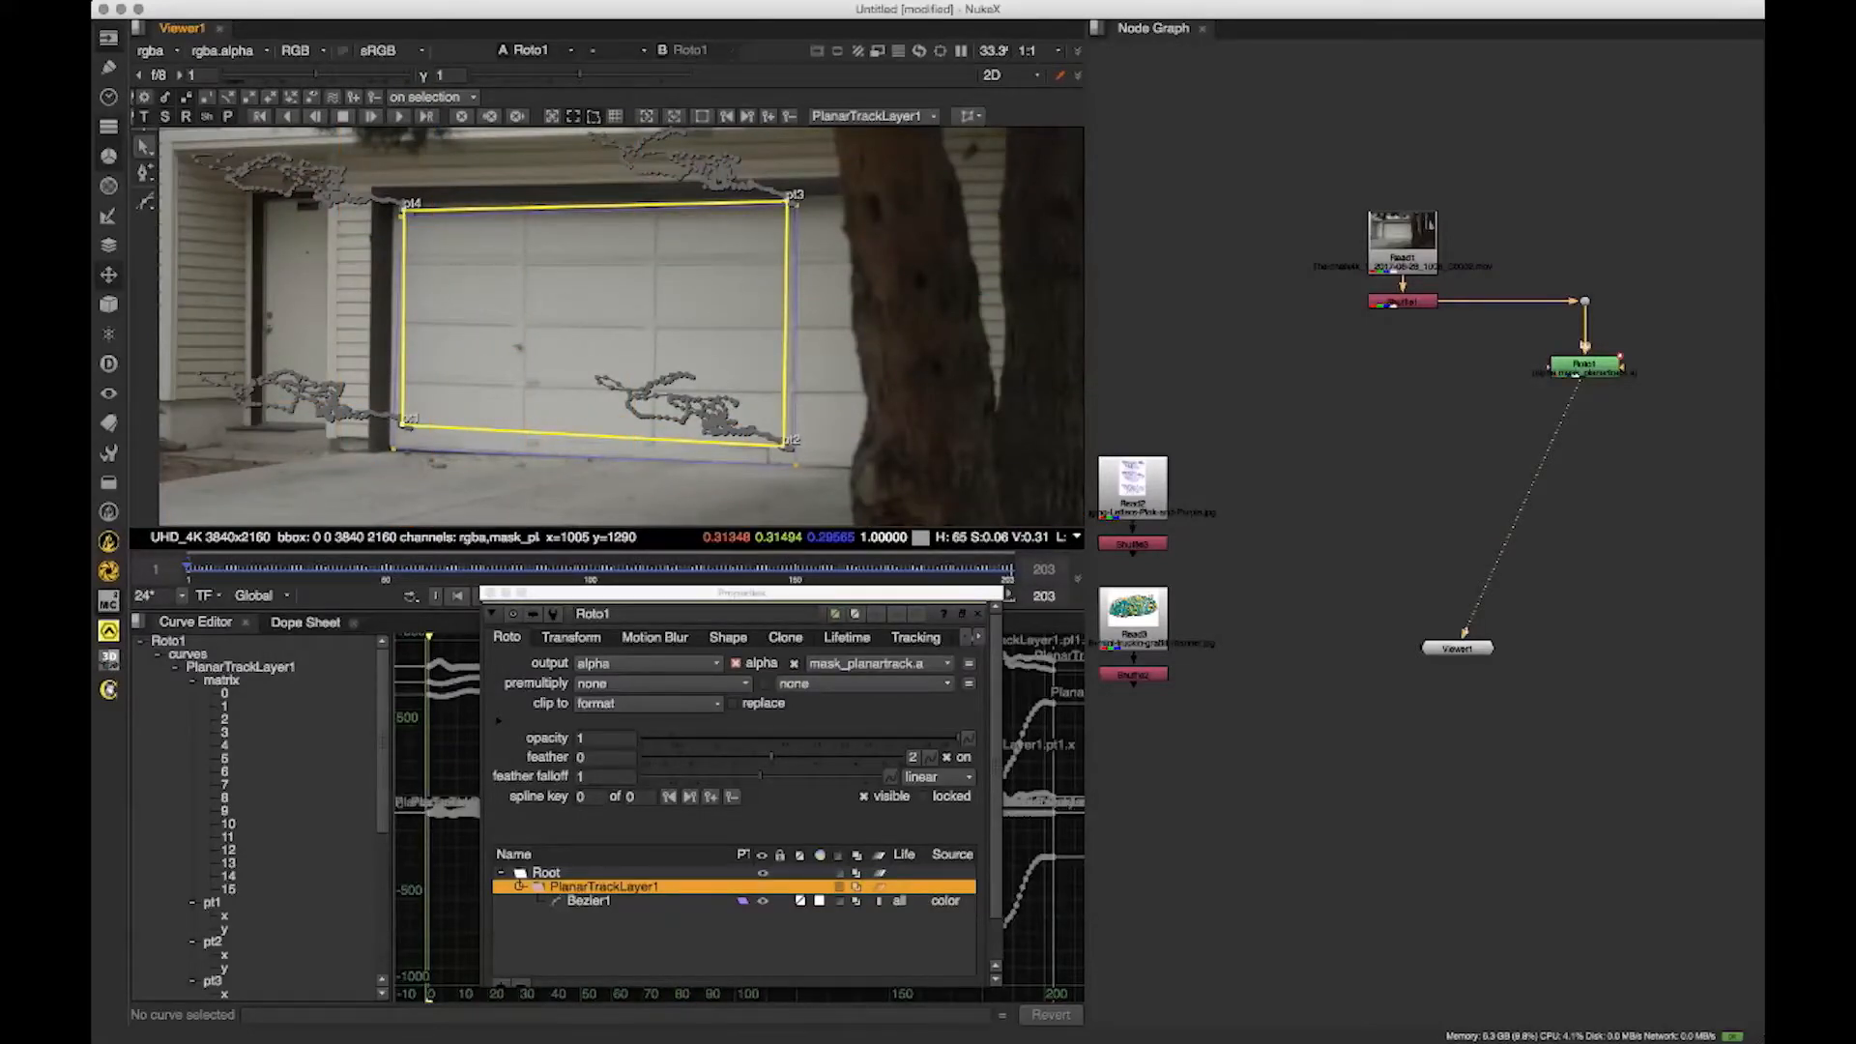
{"action": "left_click", "coordinate": [593, 116]}
{"action": "left_click", "coordinate": [573, 116]}
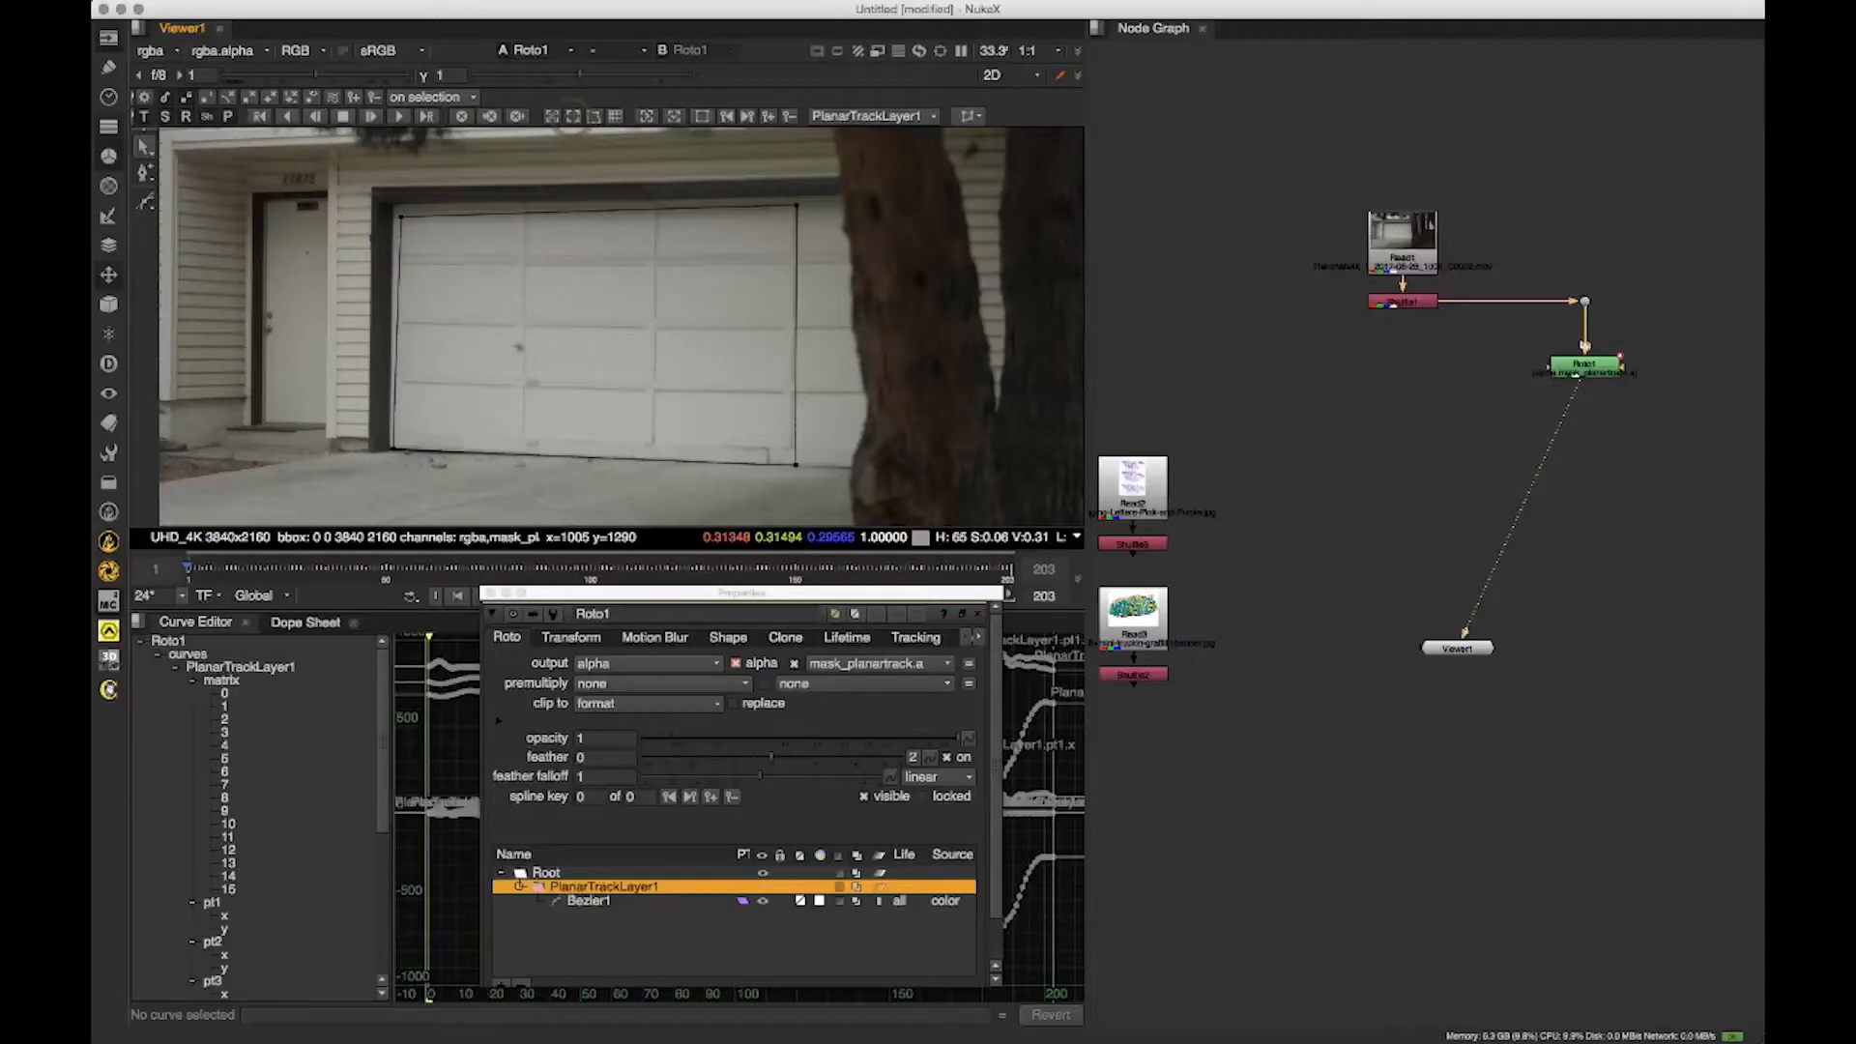
{"action": "left_click", "coordinate": [590, 564]}
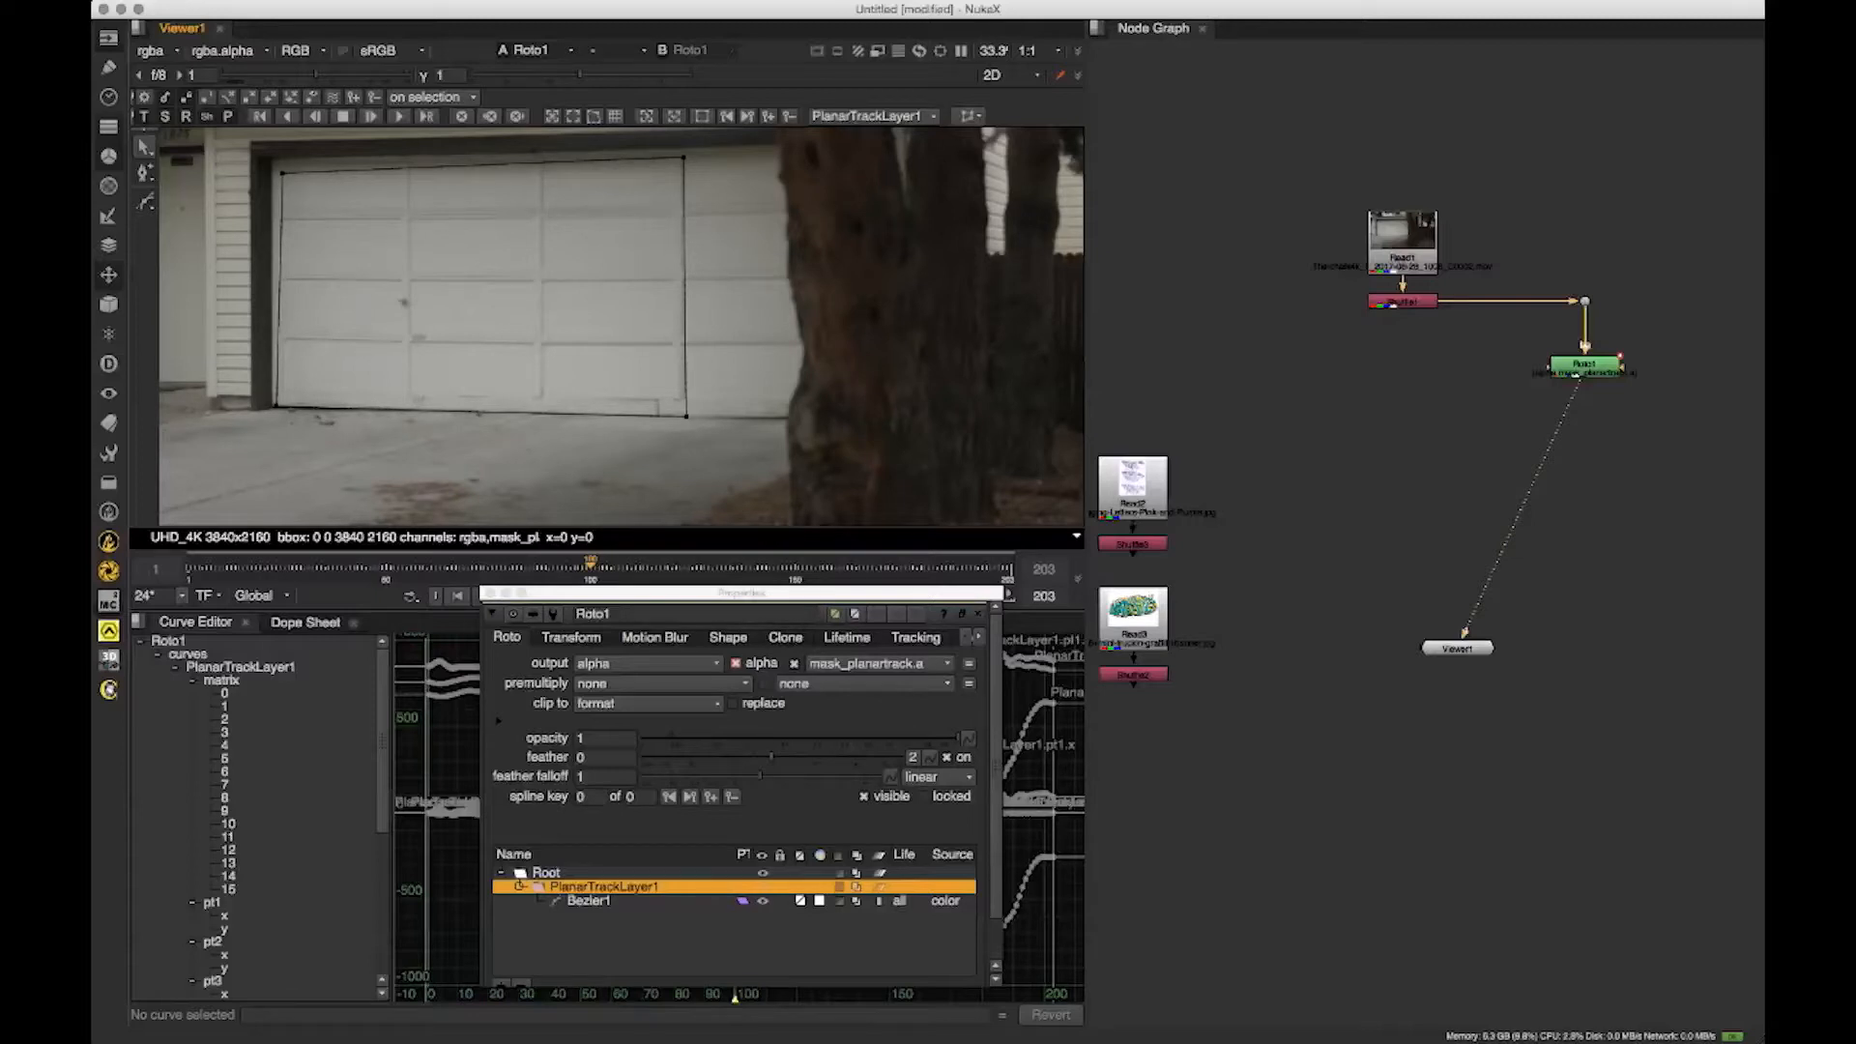
{"action": "left_click", "coordinate": [643, 116]}
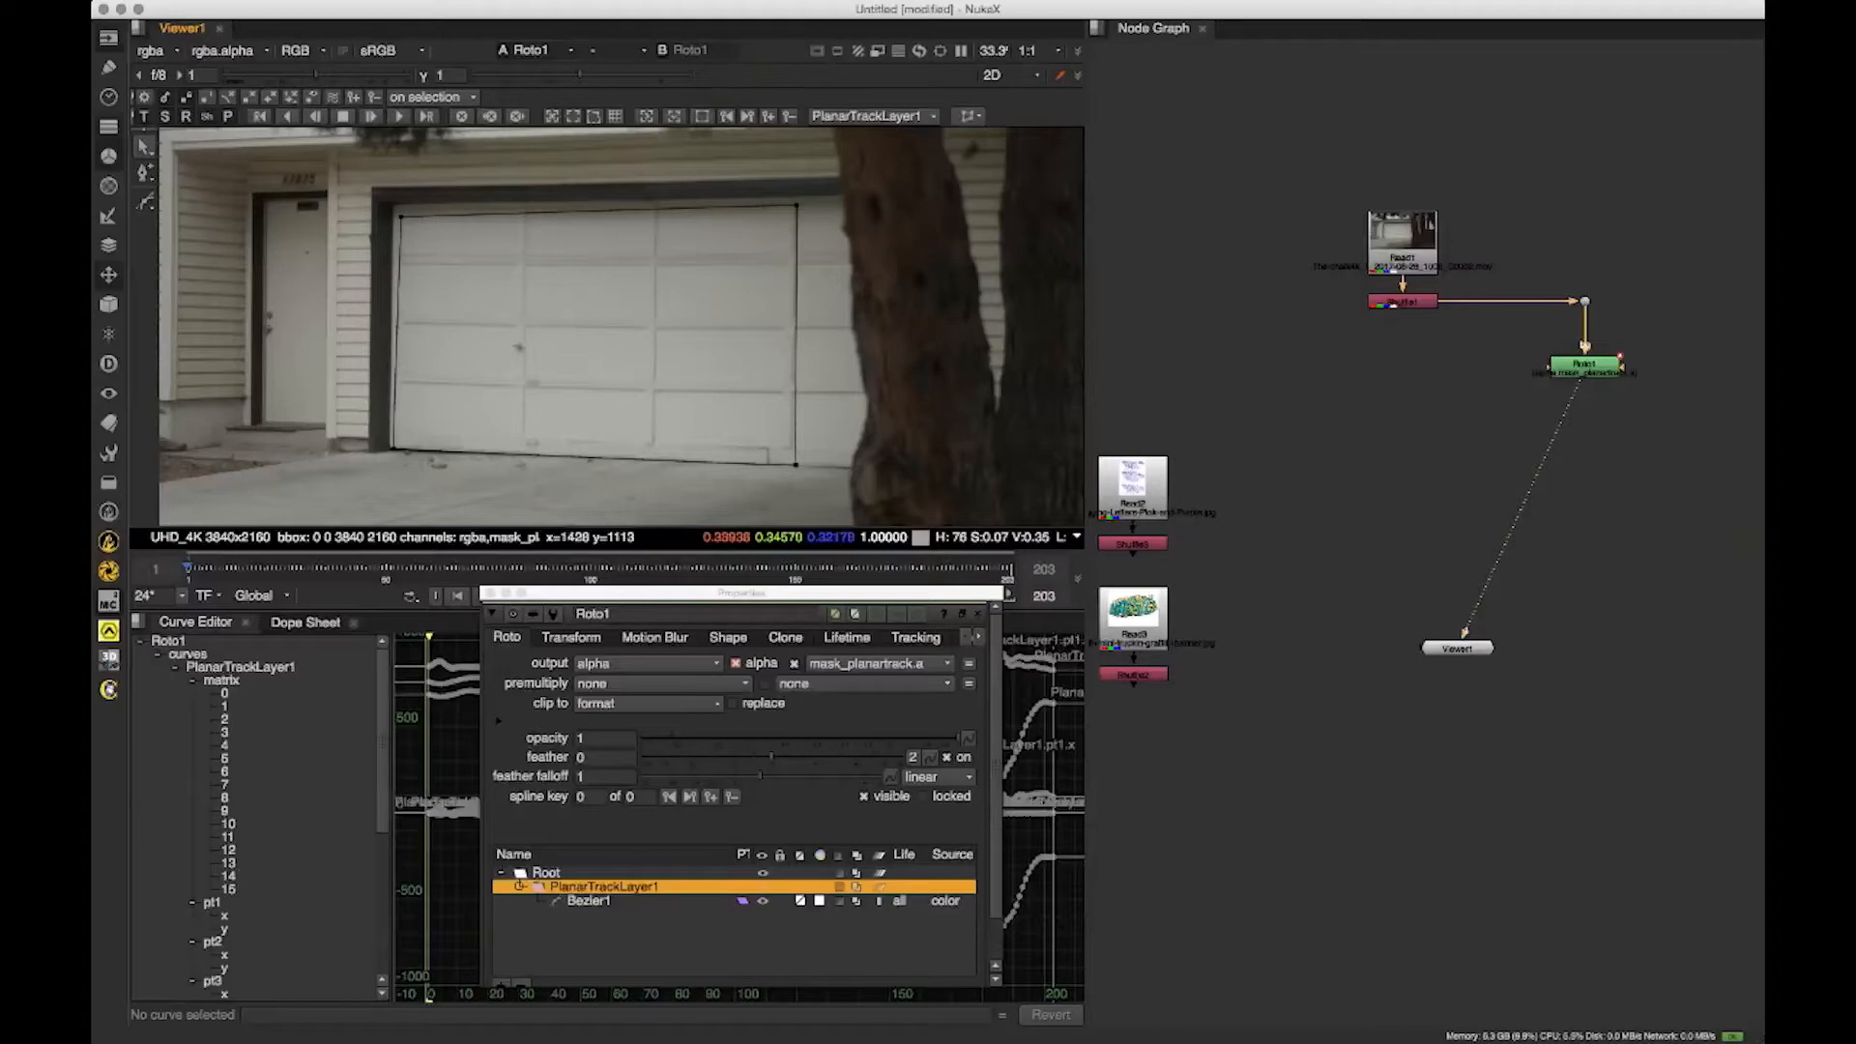
- Export the planar track as a CornerPin2D (relative, baked) node
{"action": "left_click_drag", "start_coordinate": [741, 593], "coordinate": [715, 599]}
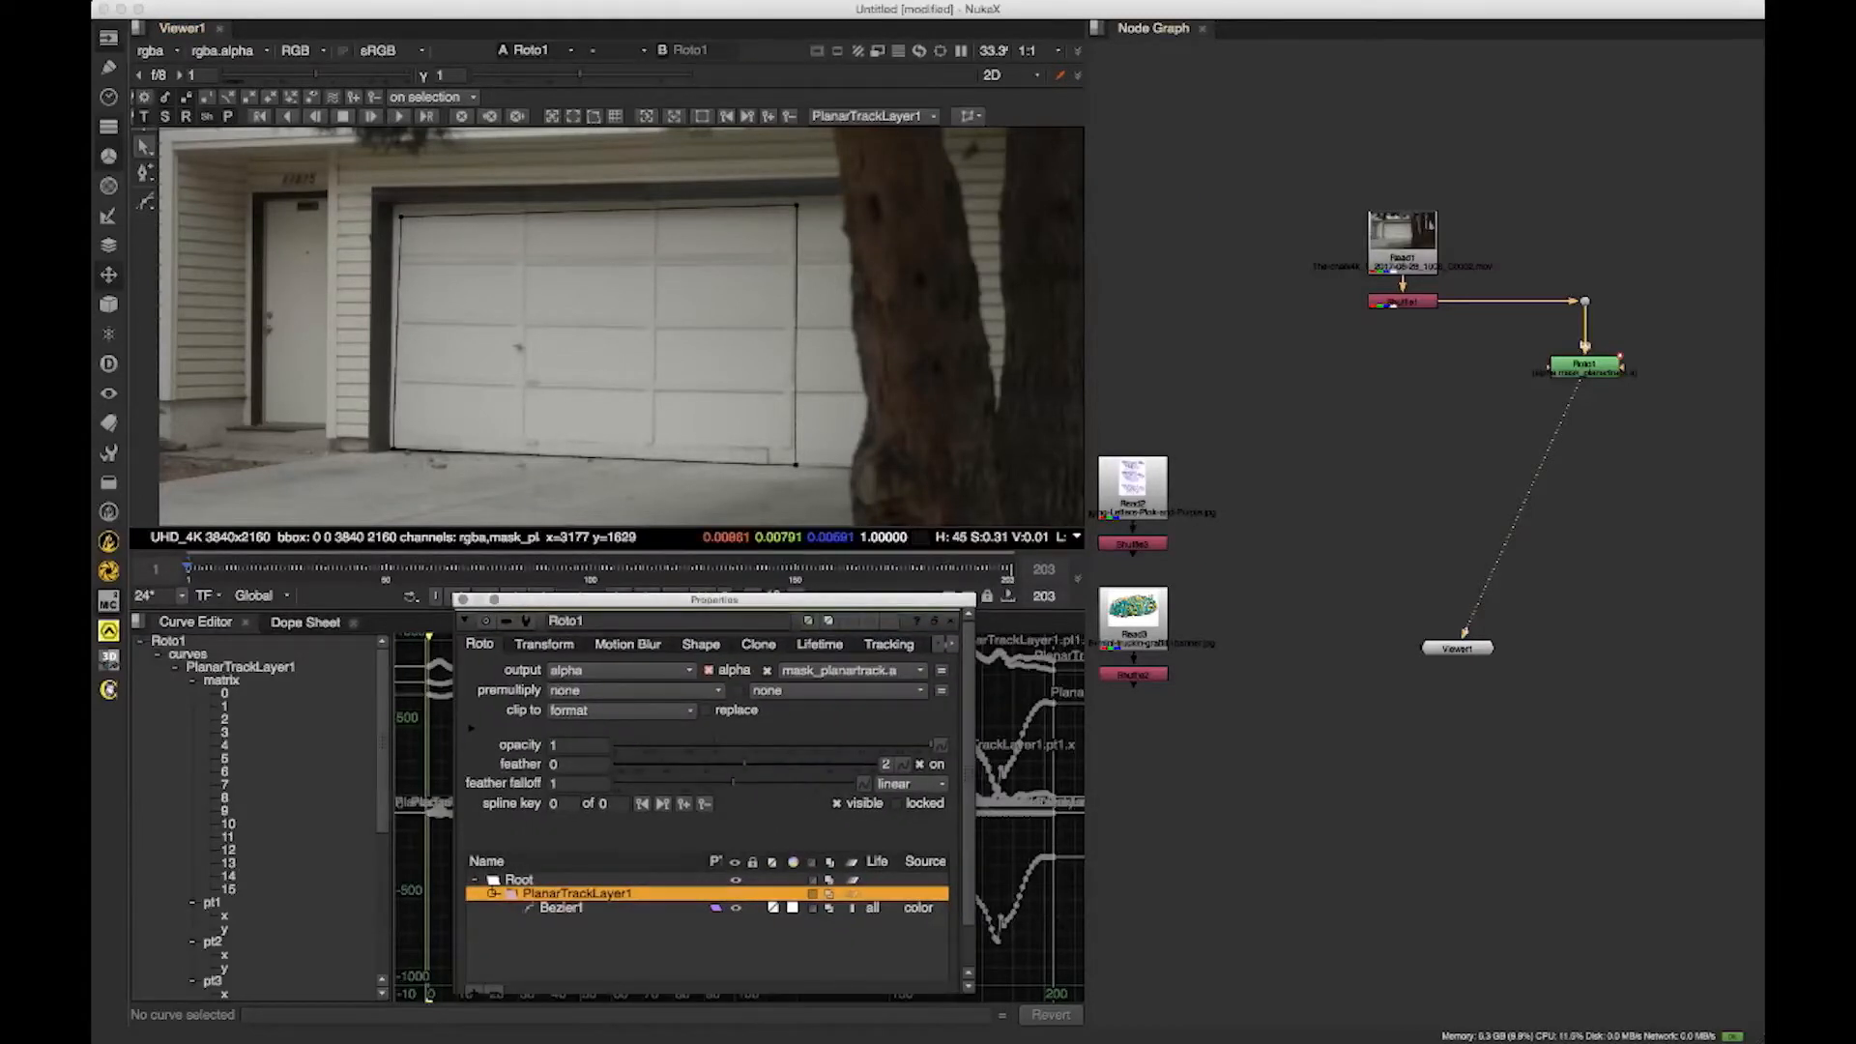
{"action": "scroll", "coordinate": [1243, 319], "scroll_direction": "down", "scroll_amount": 2}
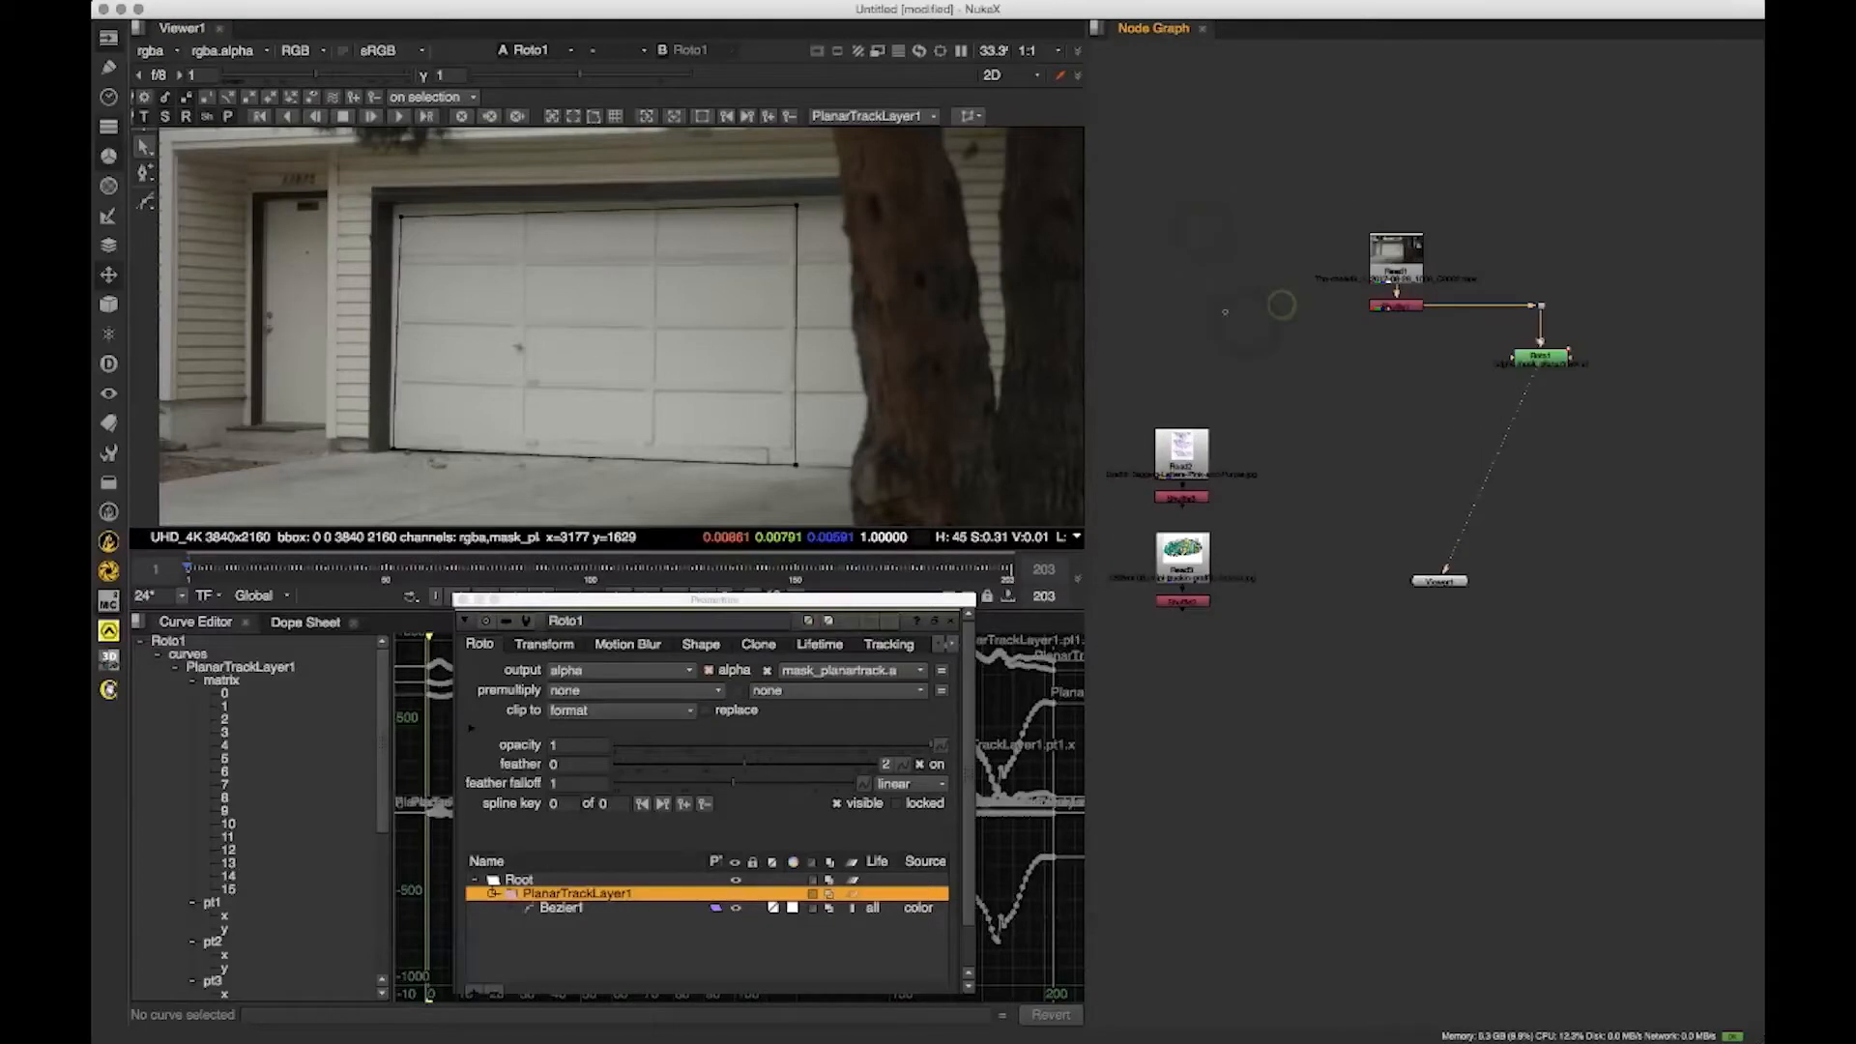
{"action": "left_click", "coordinate": [966, 115]}
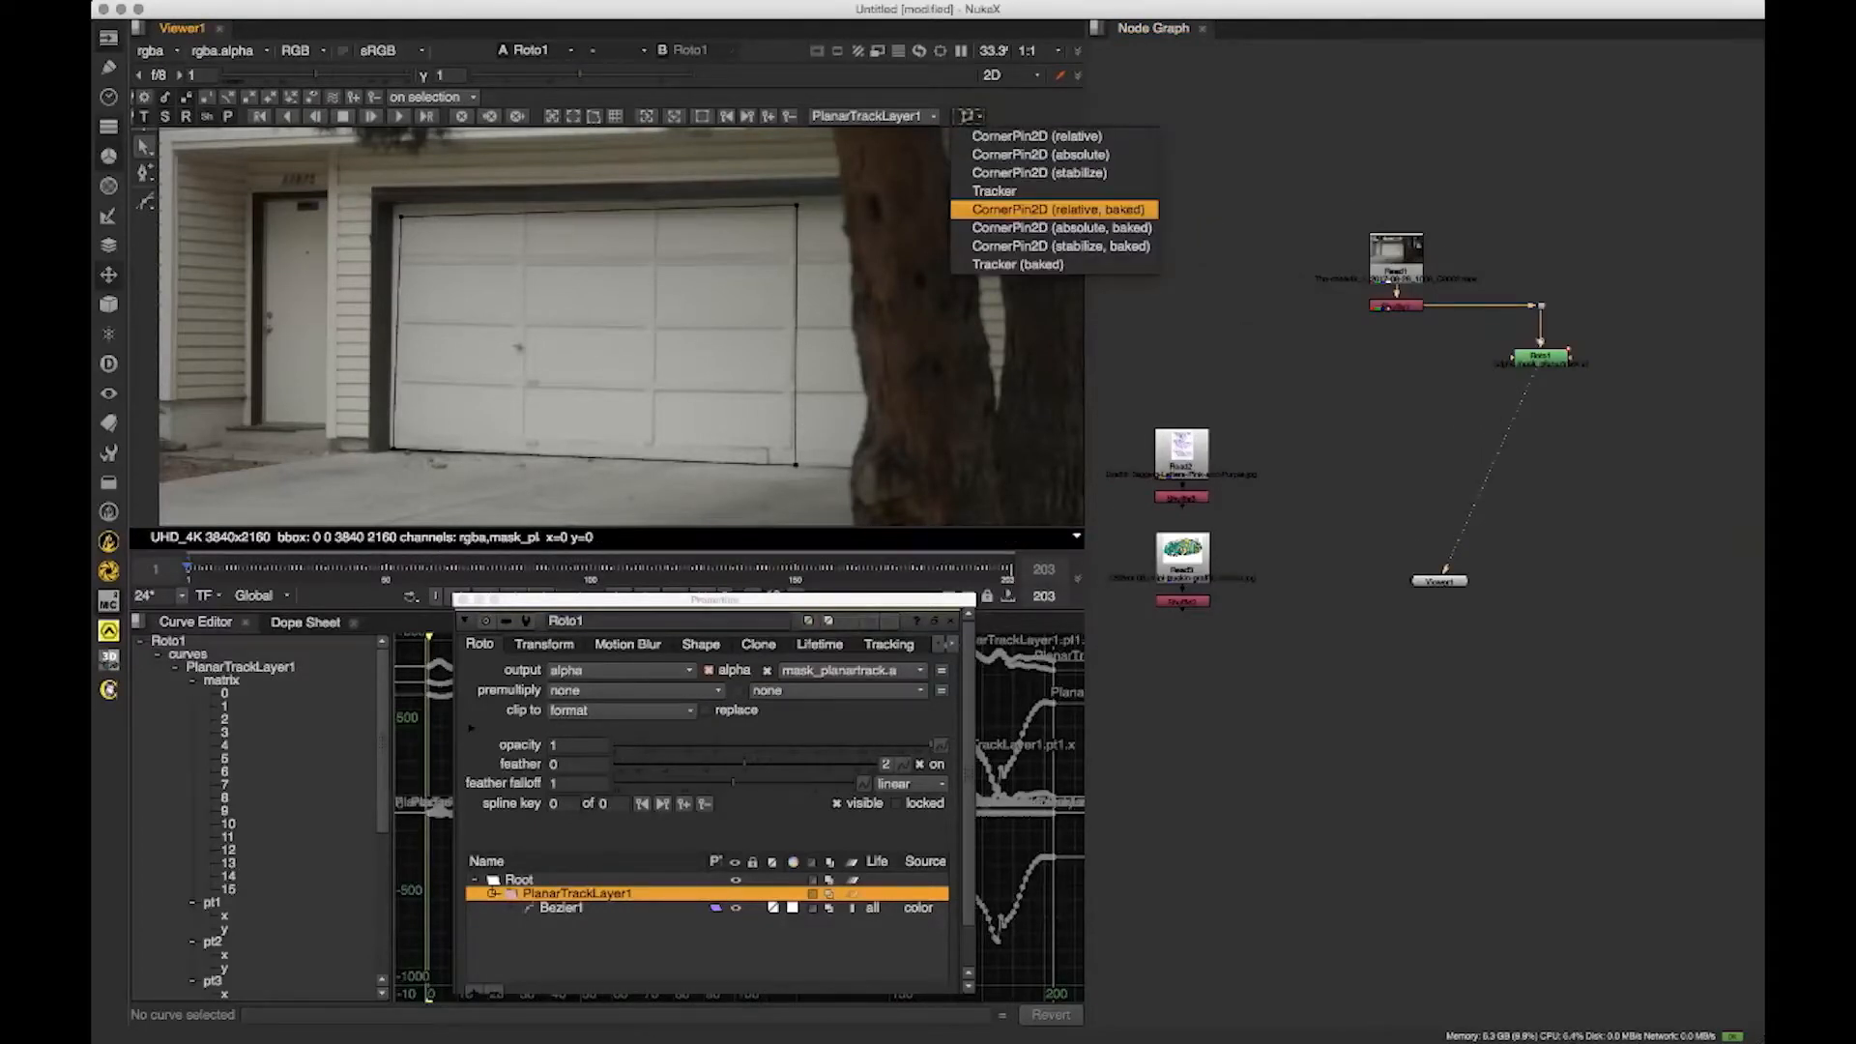
{"action": "left_click", "coordinate": [1063, 210]}
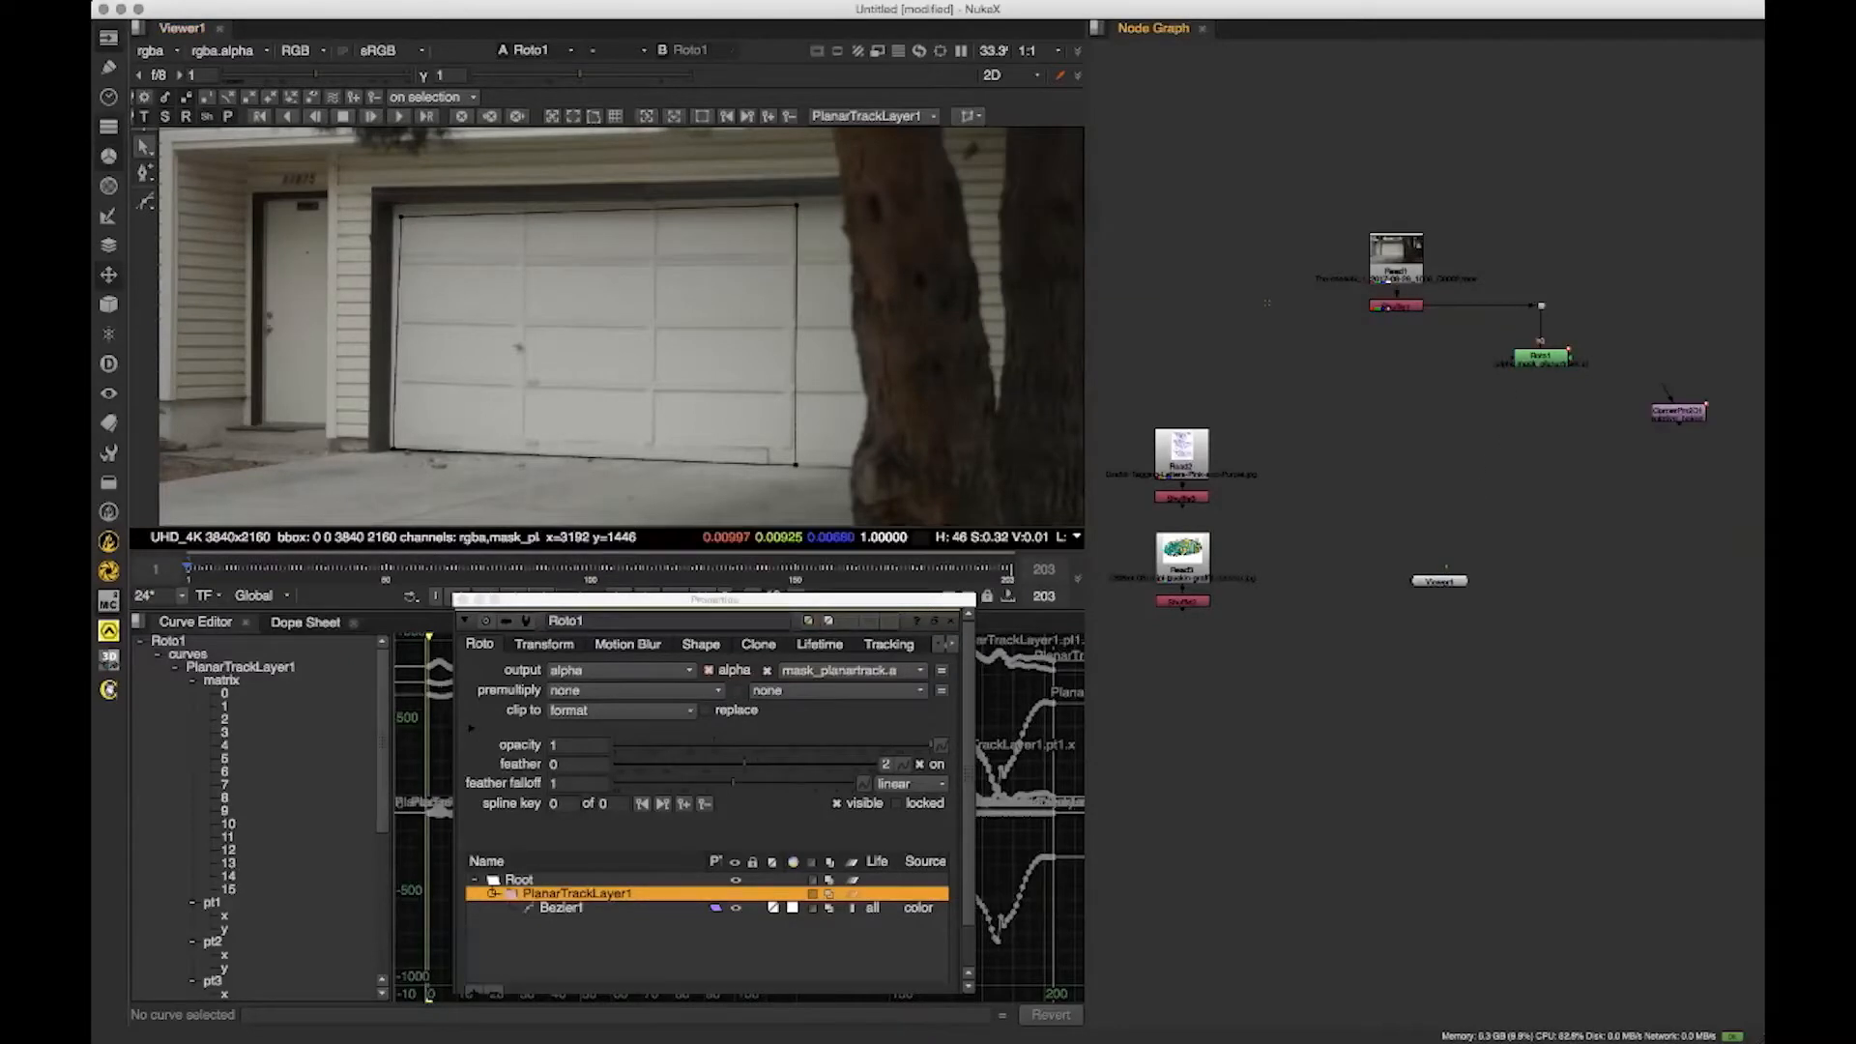
- Export the planar track as a CornerPin2D (absolute, baked) node, place it below the relative one and close the Roto1 properties
{"action": "left_click", "coordinate": [966, 115]}
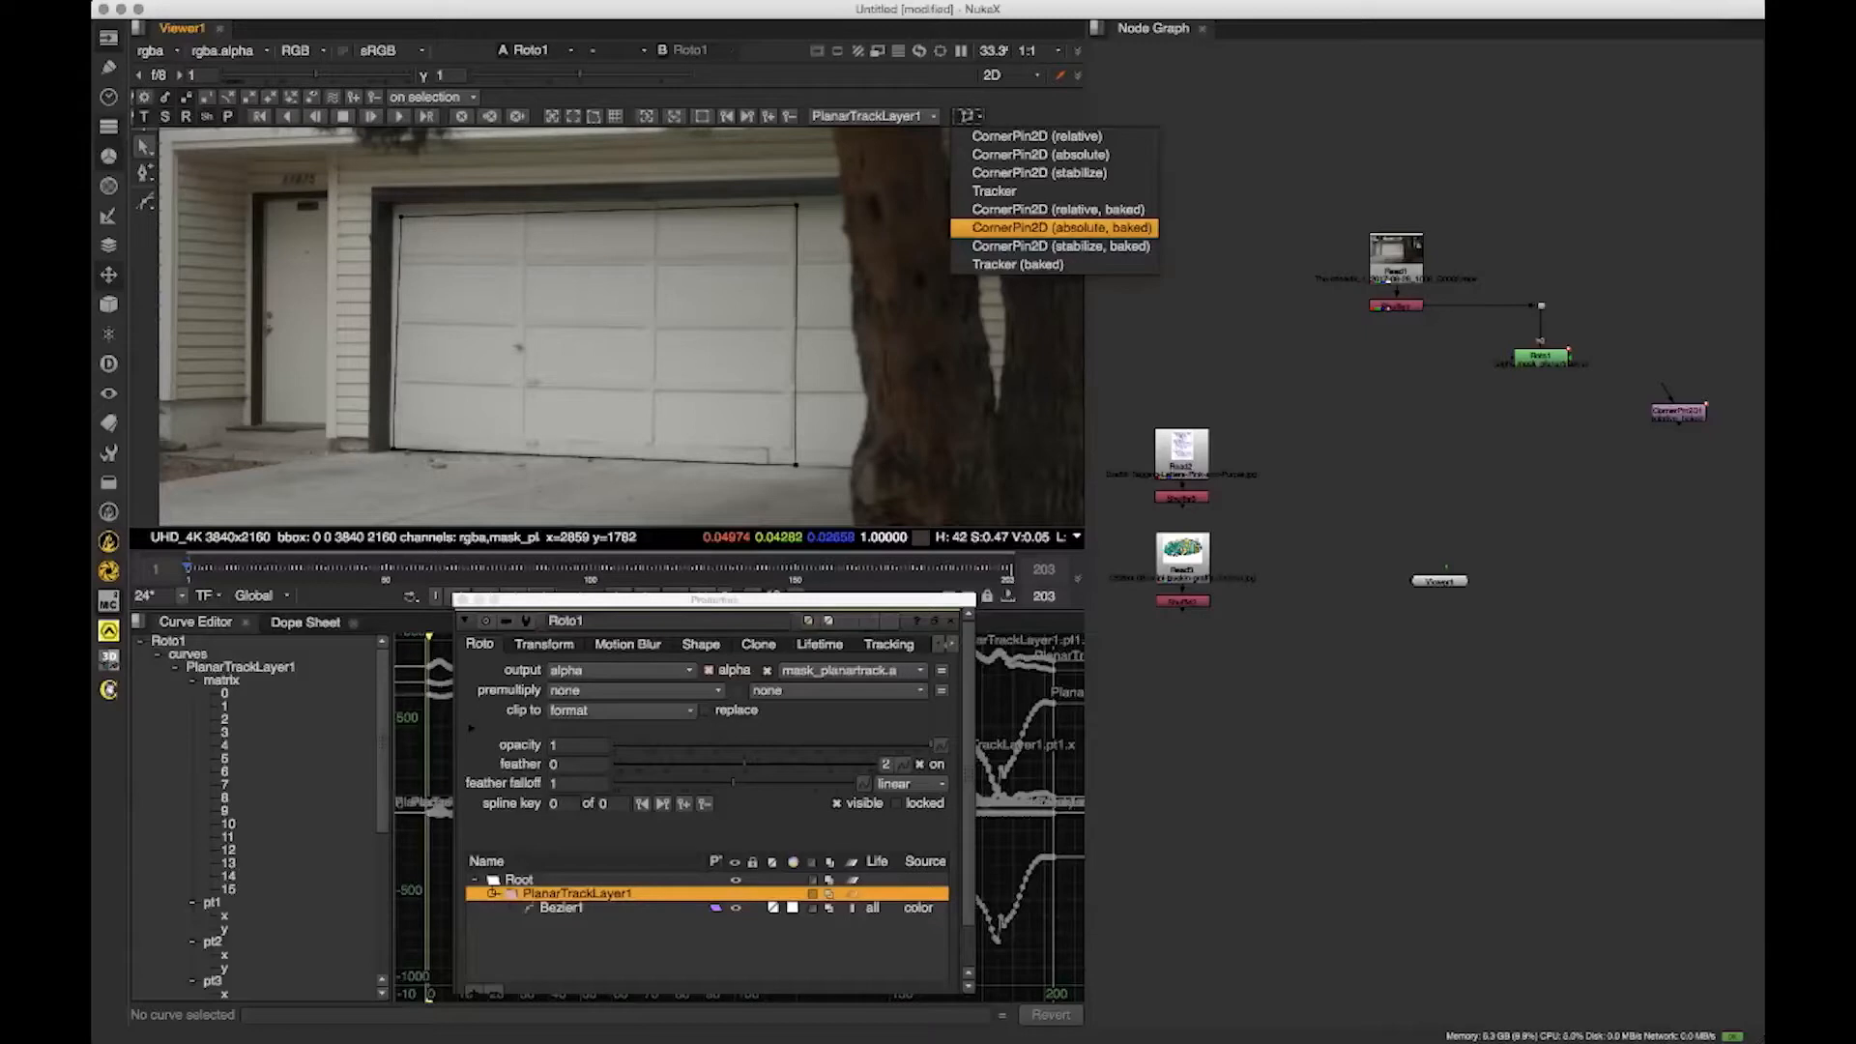
{"action": "left_click", "coordinate": [1064, 227]}
{"action": "left_click_drag", "start_coordinate": [1660, 396], "coordinate": [1660, 470]}
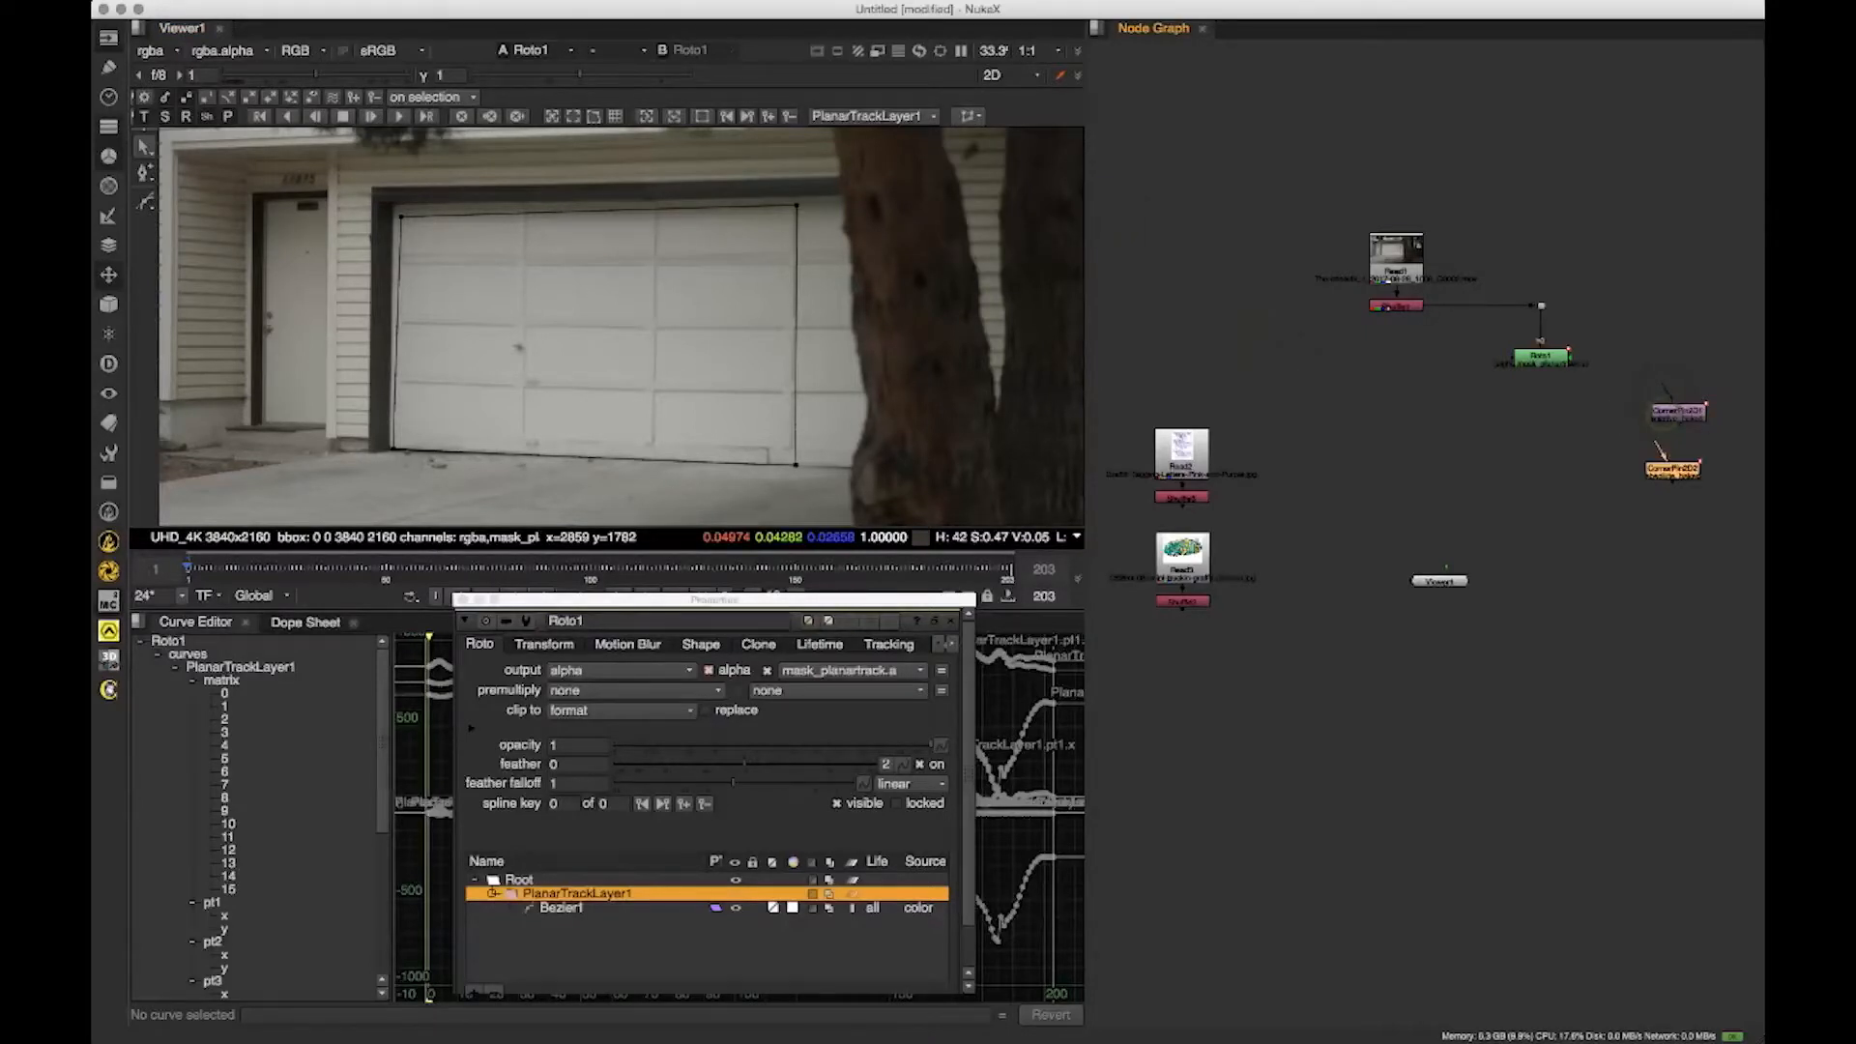
{"action": "left_click", "coordinate": [462, 598]}
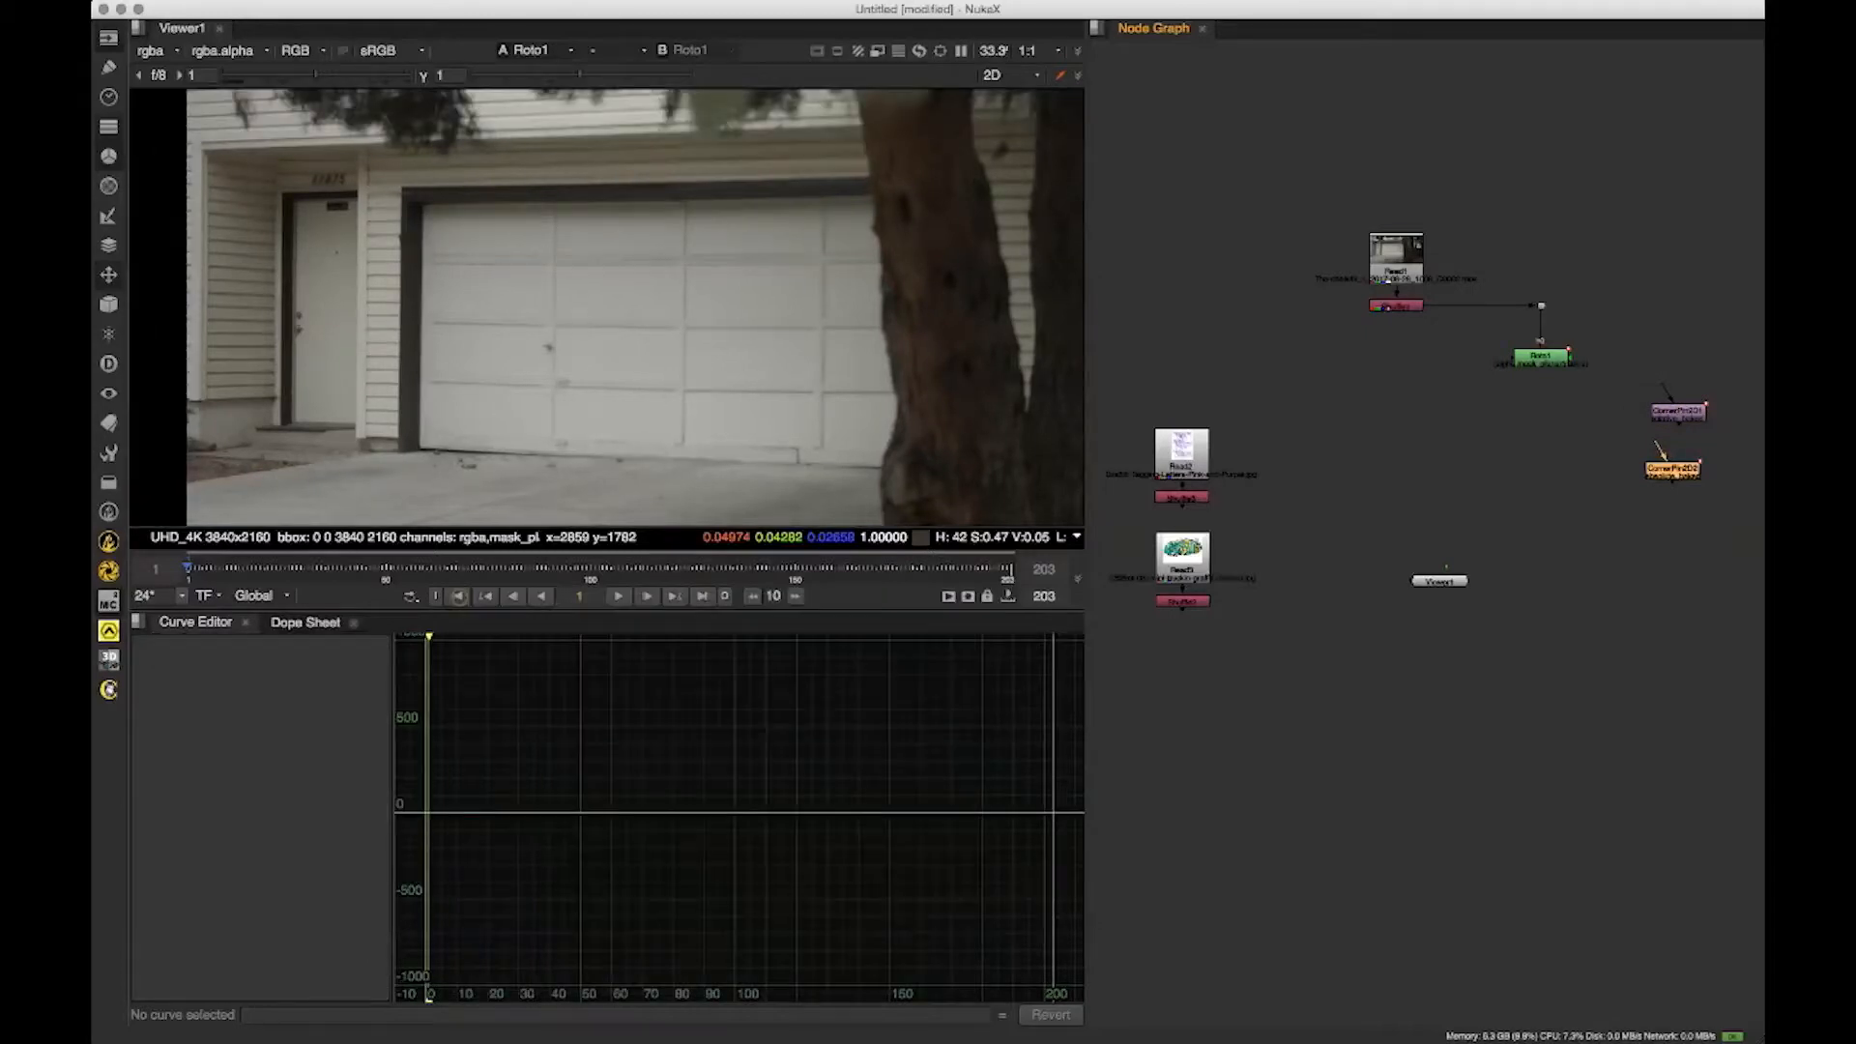
- Spread the two exported corner pin nodes apart in the node graph
{"action": "scroll", "coordinate": [1703, 483], "scroll_direction": "right", "scroll_amount": 5}
{"action": "scroll", "coordinate": [1549, 479], "scroll_direction": "up", "scroll_amount": 5}
{"action": "left_click_drag", "start_coordinate": [1458, 506], "coordinate": [1453, 532]}
{"action": "left_click_drag", "start_coordinate": [1435, 396], "coordinate": [1467, 377]}
{"action": "left_click", "coordinate": [1464, 384]}
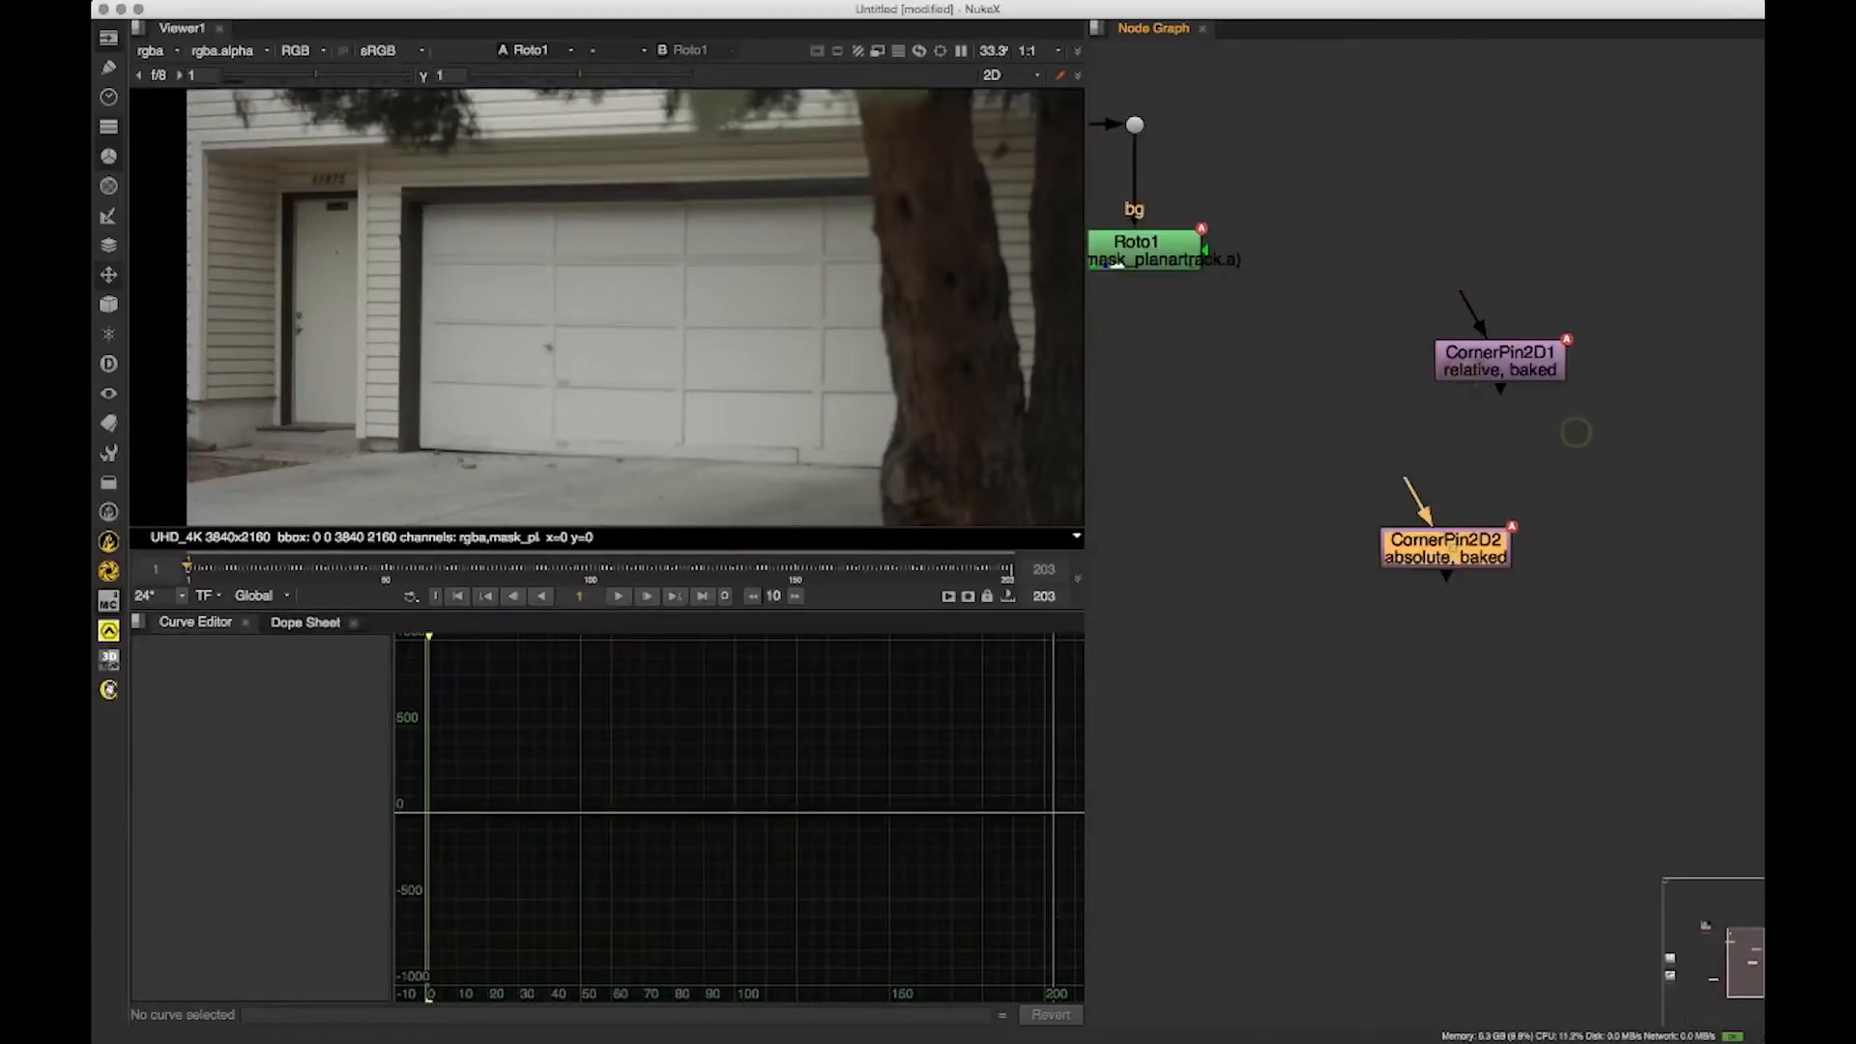
- Open the absolute corner pin's properties and examine its To and From corner coordinates
{"action": "double_click", "coordinate": [1447, 547]}
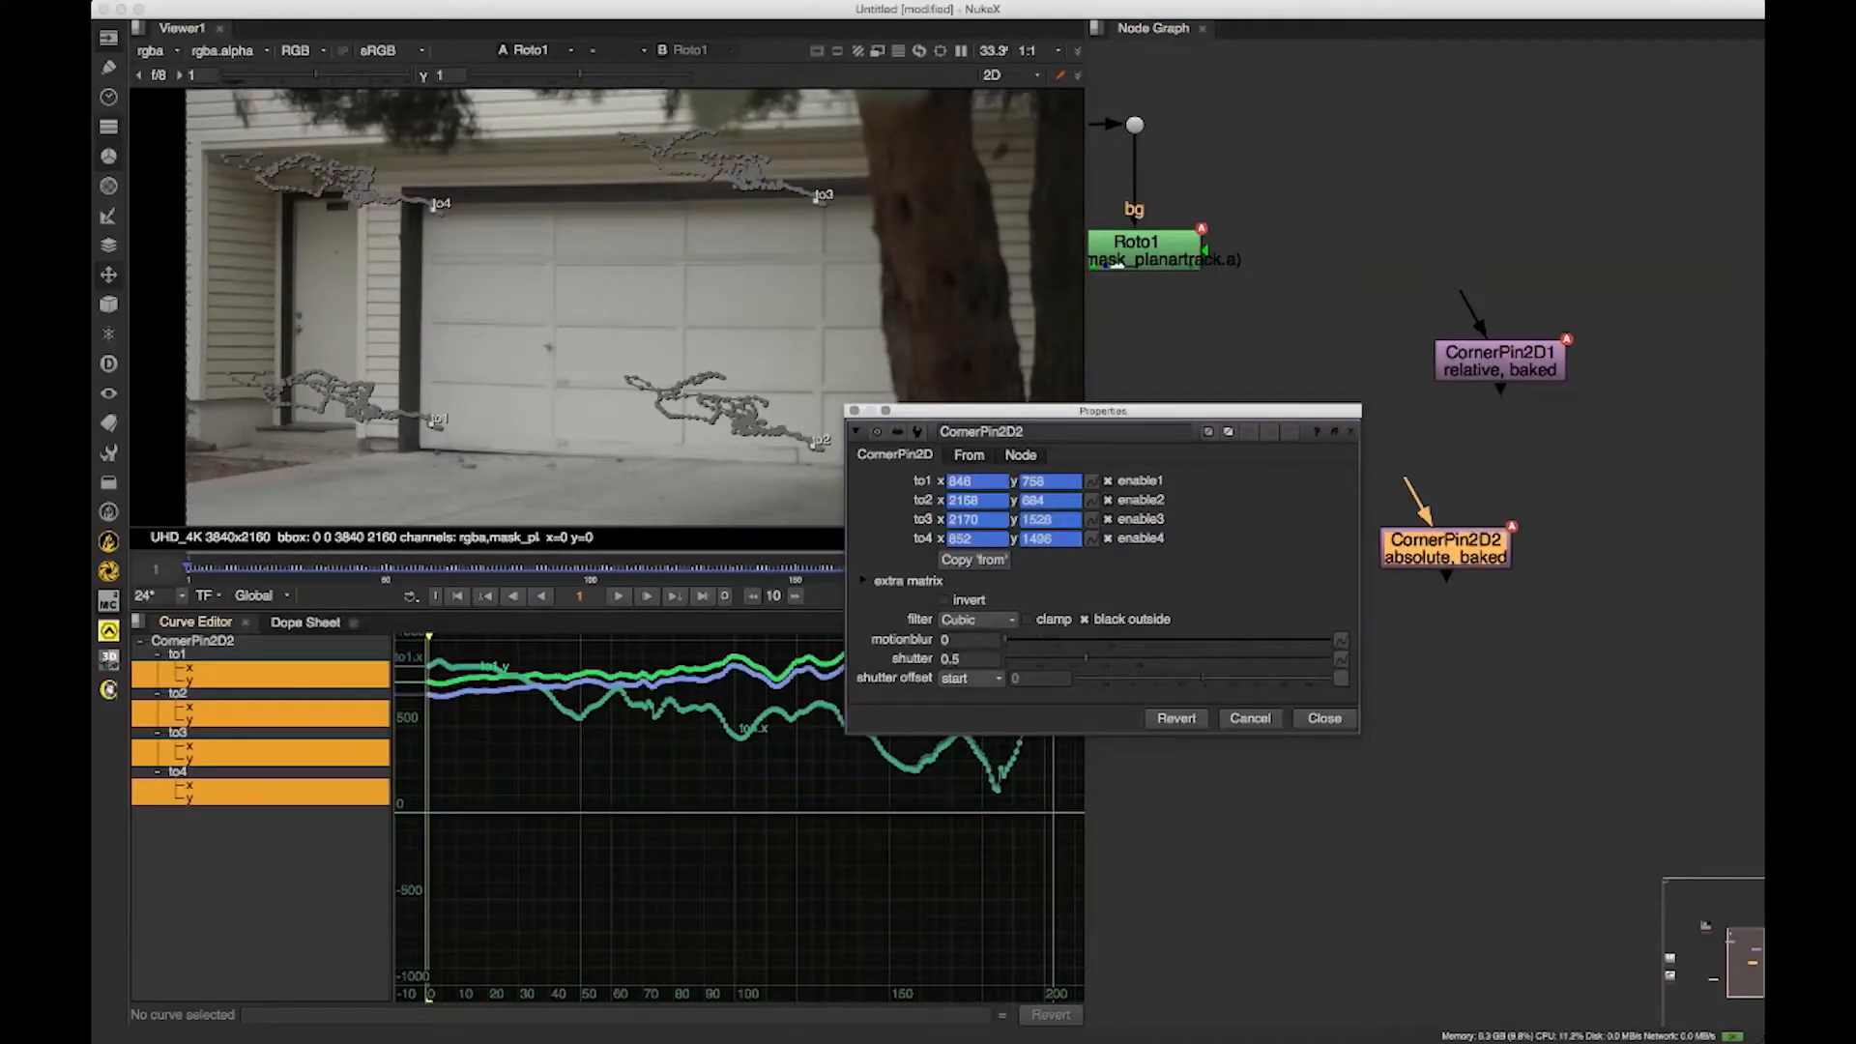
{"action": "left_click_drag", "start_coordinate": [1042, 411], "coordinate": [1091, 435]}
{"action": "left_click_drag", "start_coordinate": [1353, 300], "coordinate": [1443, 271]}
{"action": "left_click_drag", "start_coordinate": [1587, 335], "coordinate": [1613, 321]}
{"action": "left_click", "coordinate": [1575, 417]}
{"action": "left_click", "coordinate": [1019, 478]}
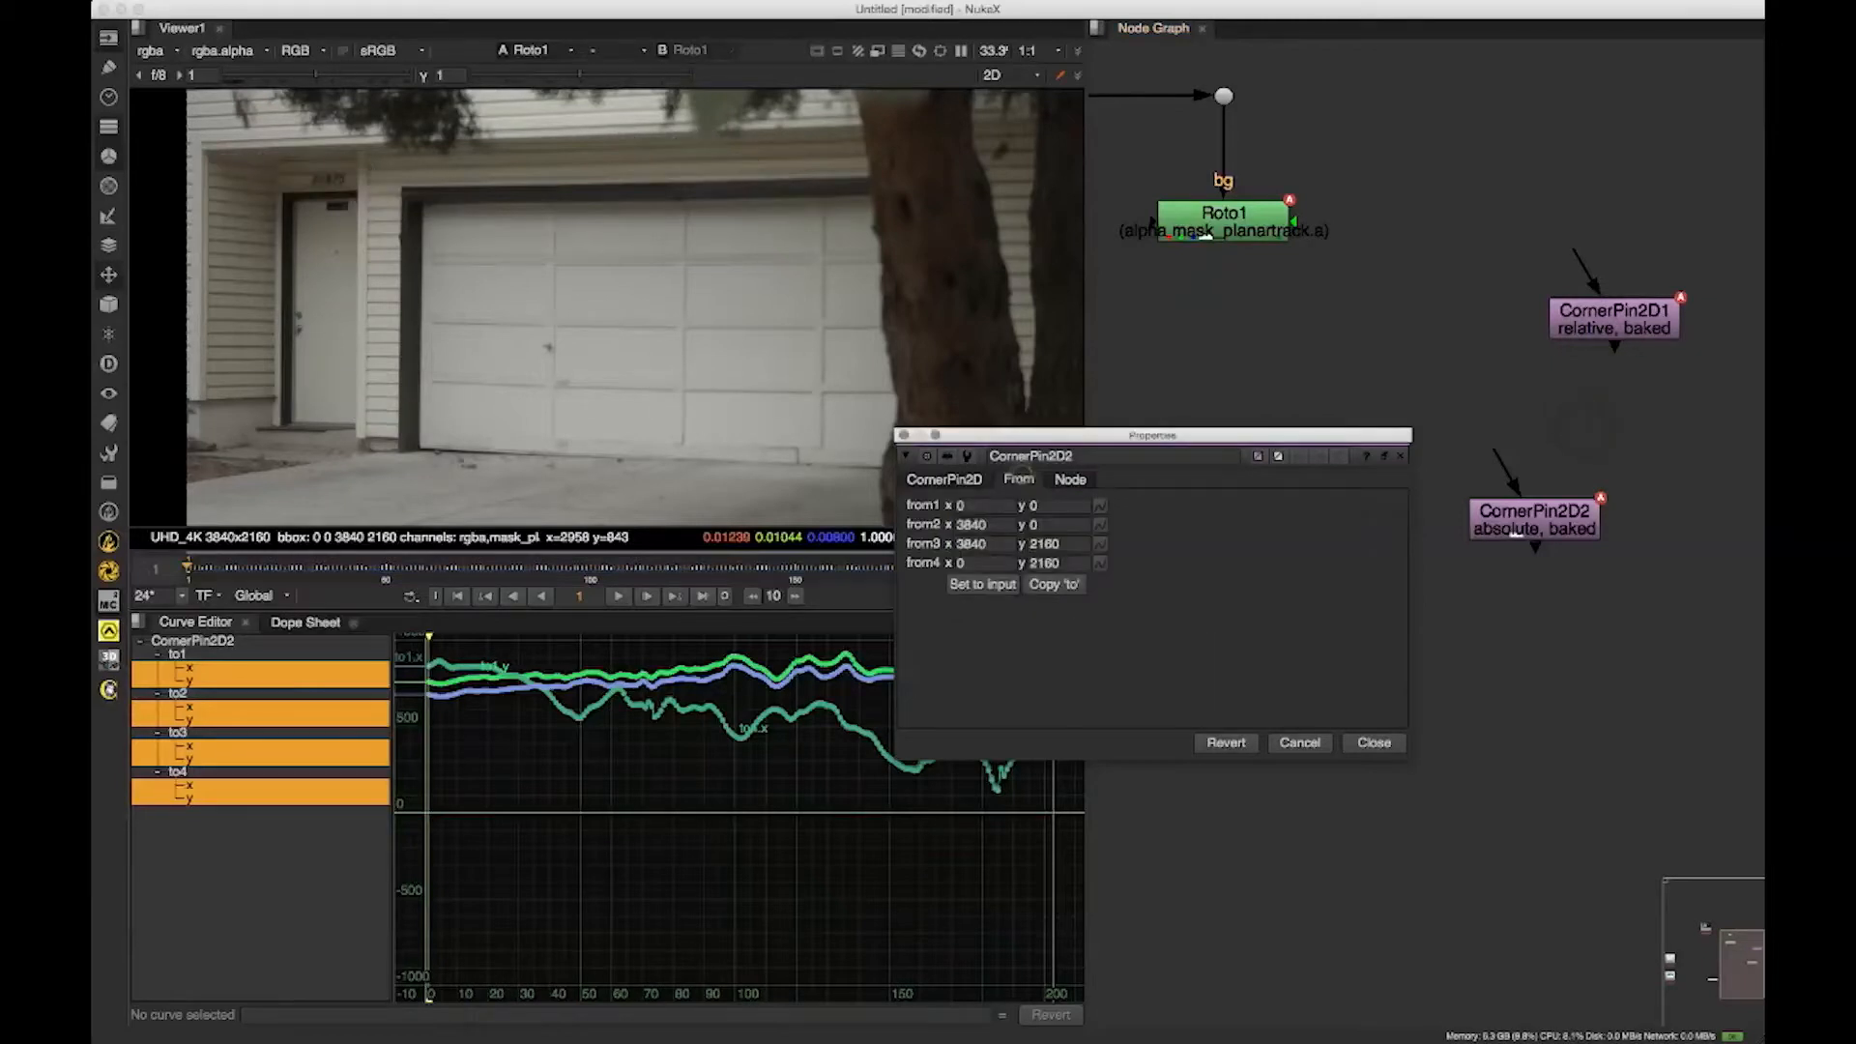
- Move the relative corner pin aside and add a CheckerBoard node above the absolute corner pin, leaving its settings at default
{"action": "left_click", "coordinate": [1533, 407]}
{"action": "left_click_drag", "start_coordinate": [1630, 325], "coordinate": [1662, 267]}
{"action": "left_click", "coordinate": [1582, 402]}
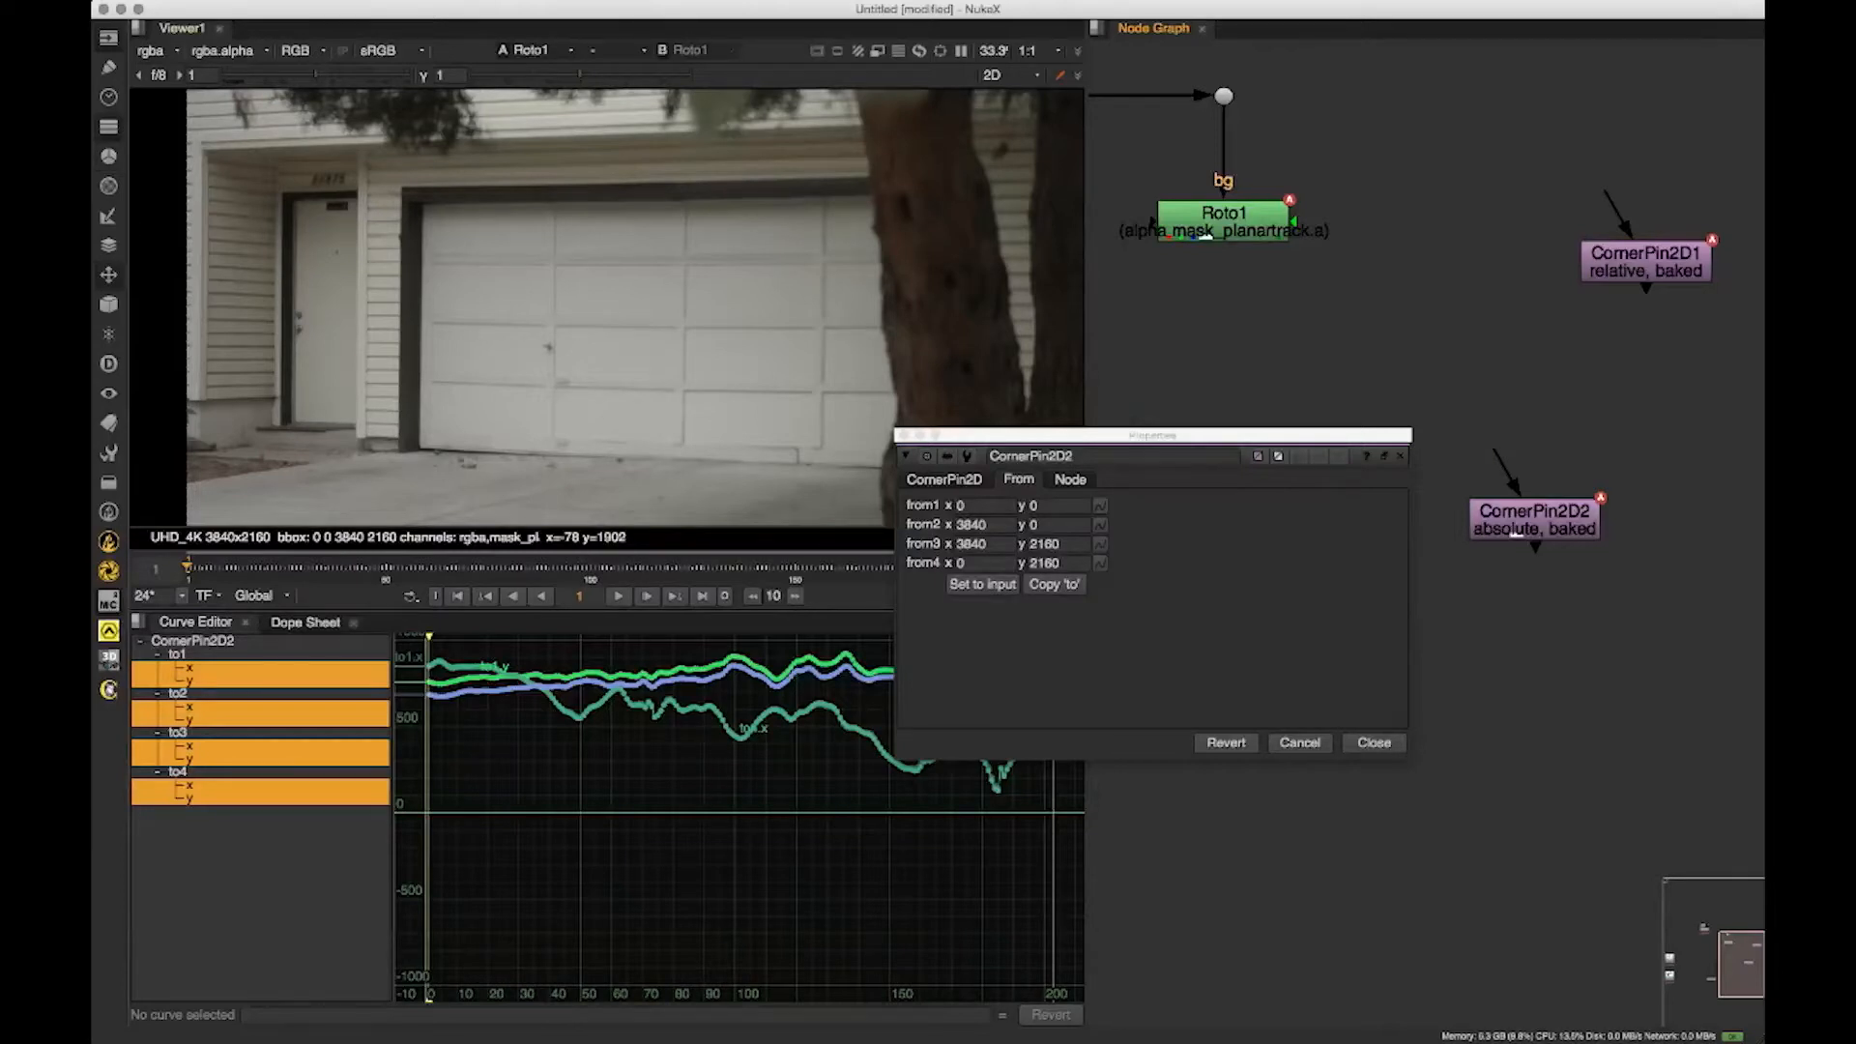
{"action": "left_click", "coordinate": [108, 37]}
{"action": "left_click", "coordinate": [194, 133]}
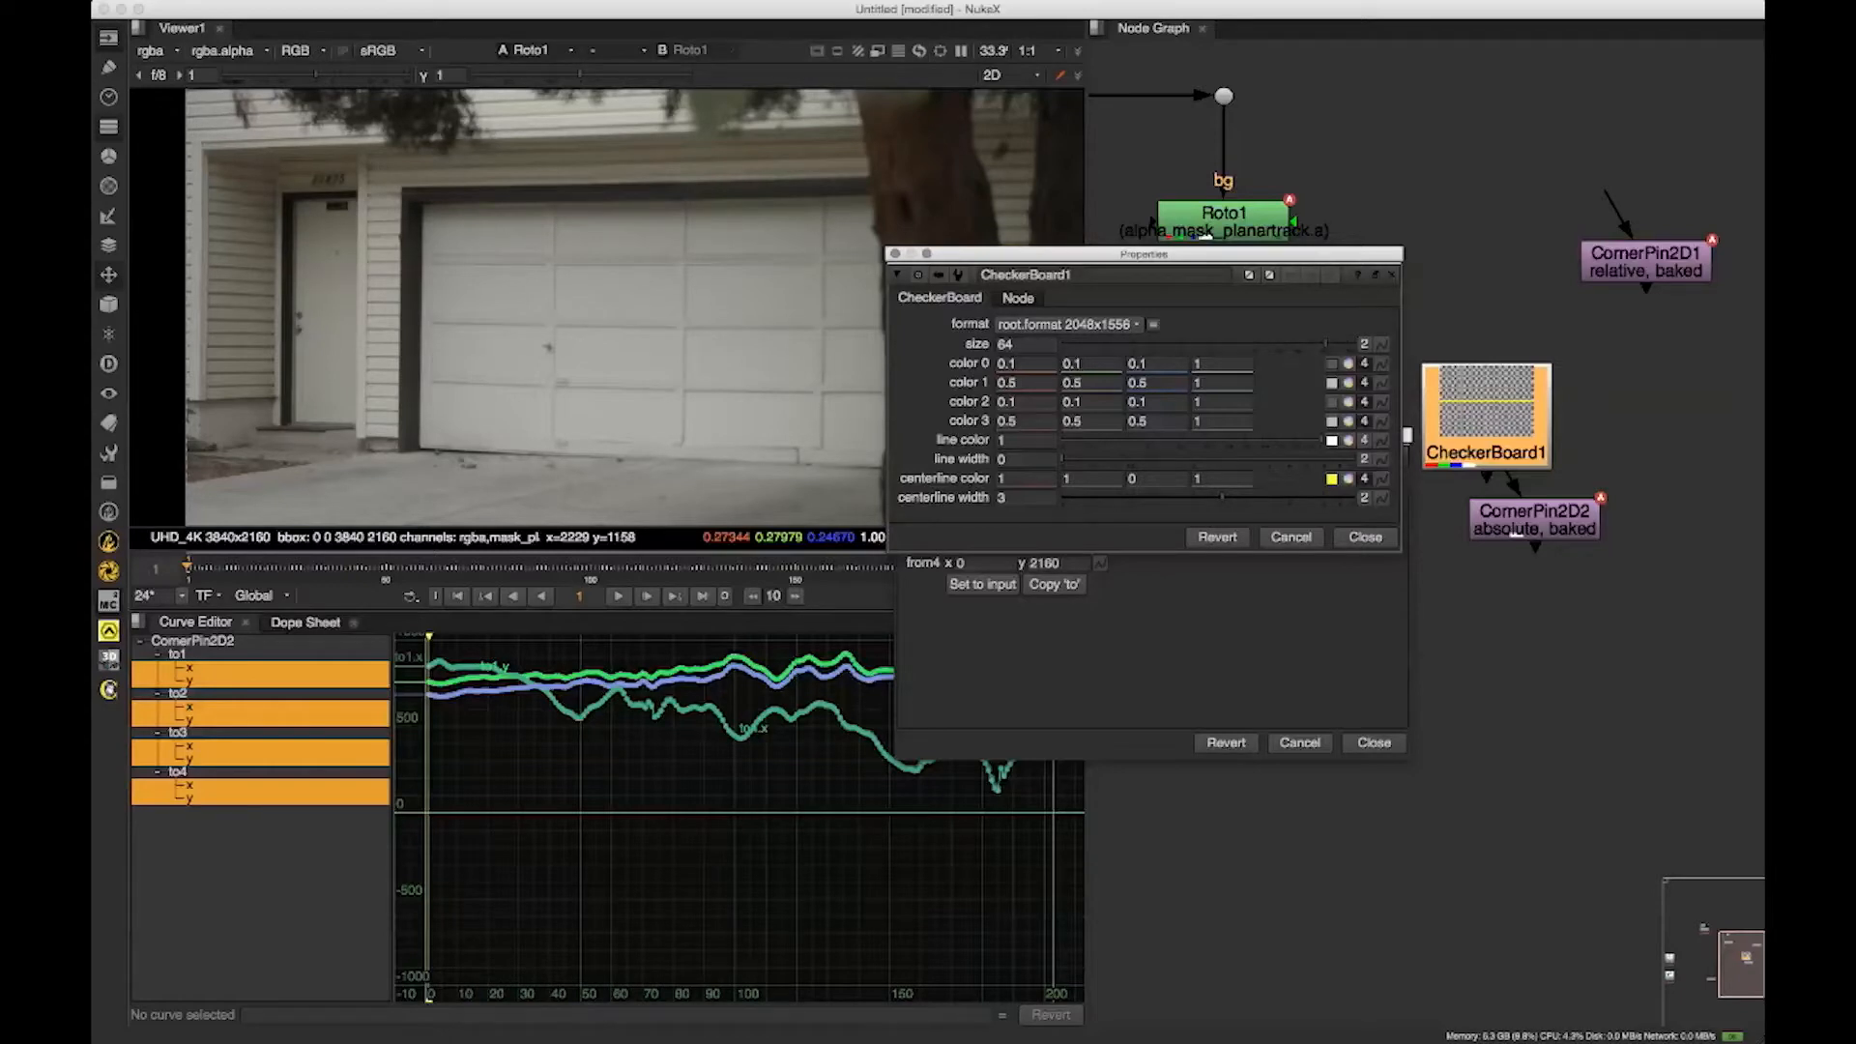
{"action": "left_click", "coordinate": [1364, 537]}
- Set the project's full size format to UHD_4K 3840x2160 and close the project settings
{"action": "left_click", "coordinate": [1417, 290]}
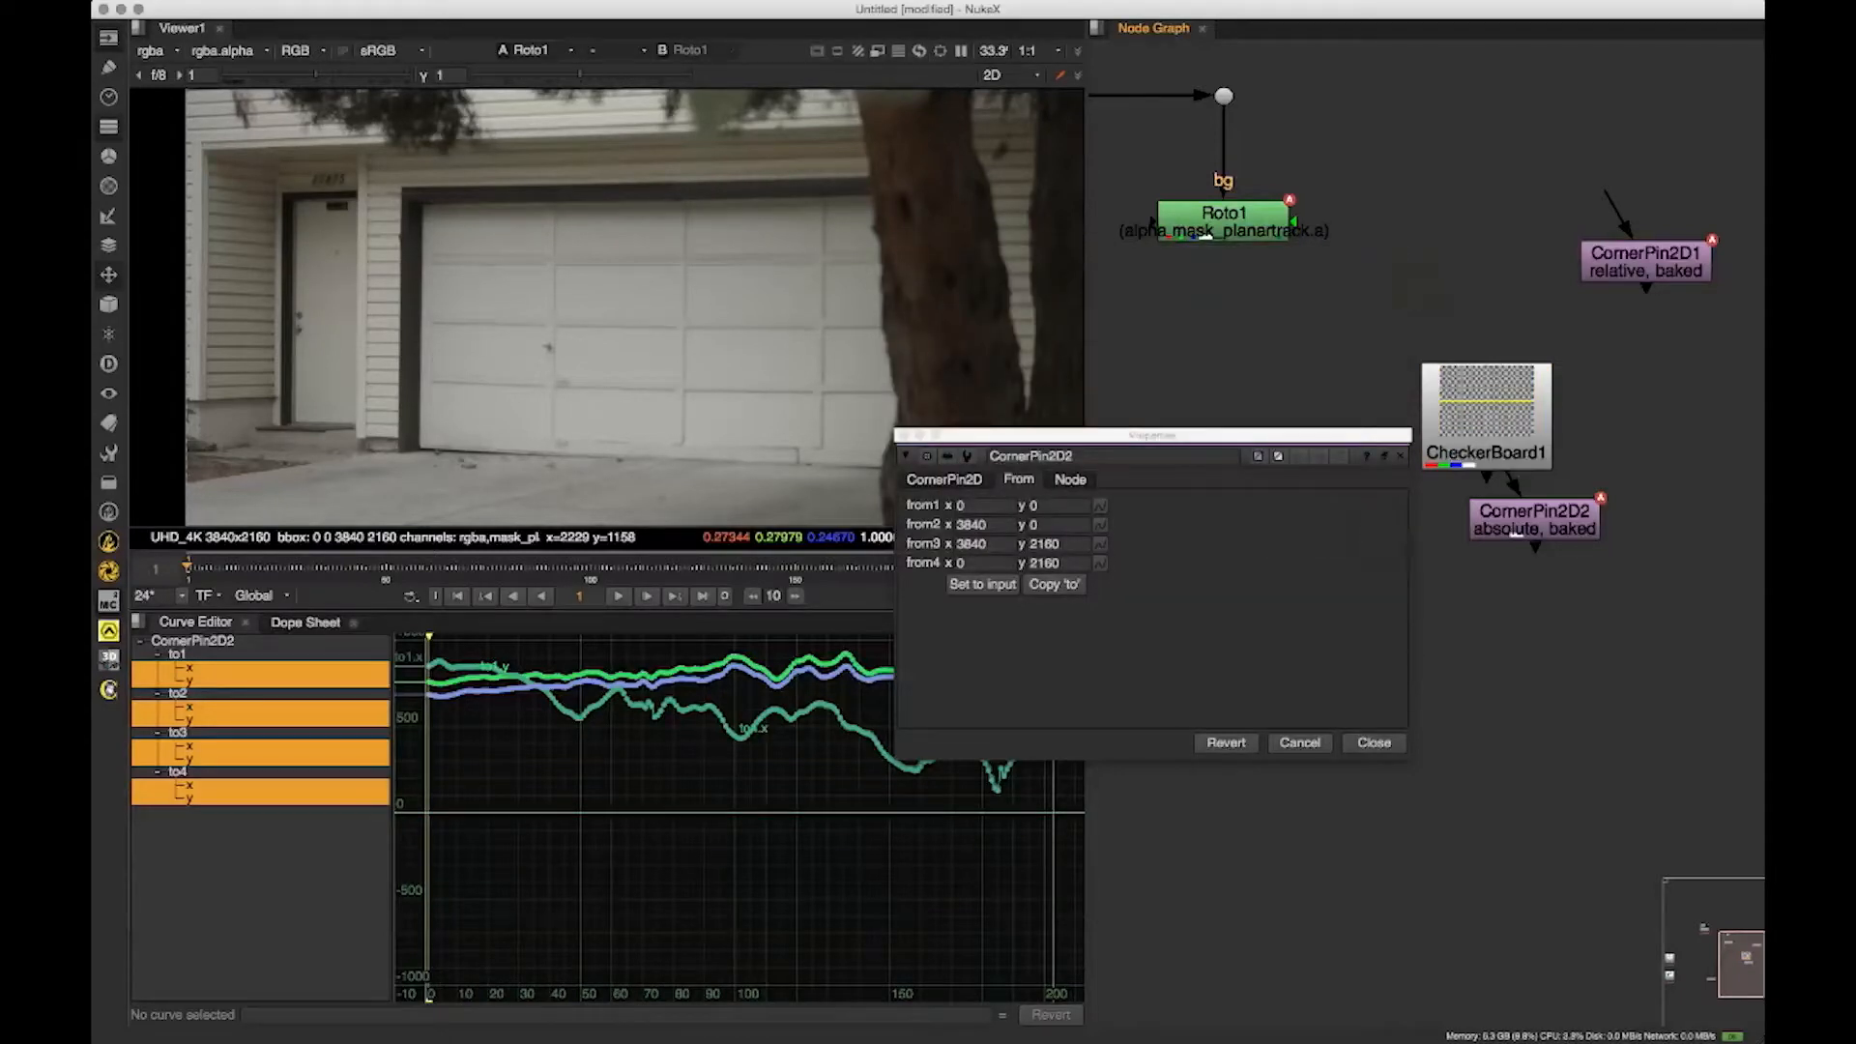
{"action": "key", "text": "s"}
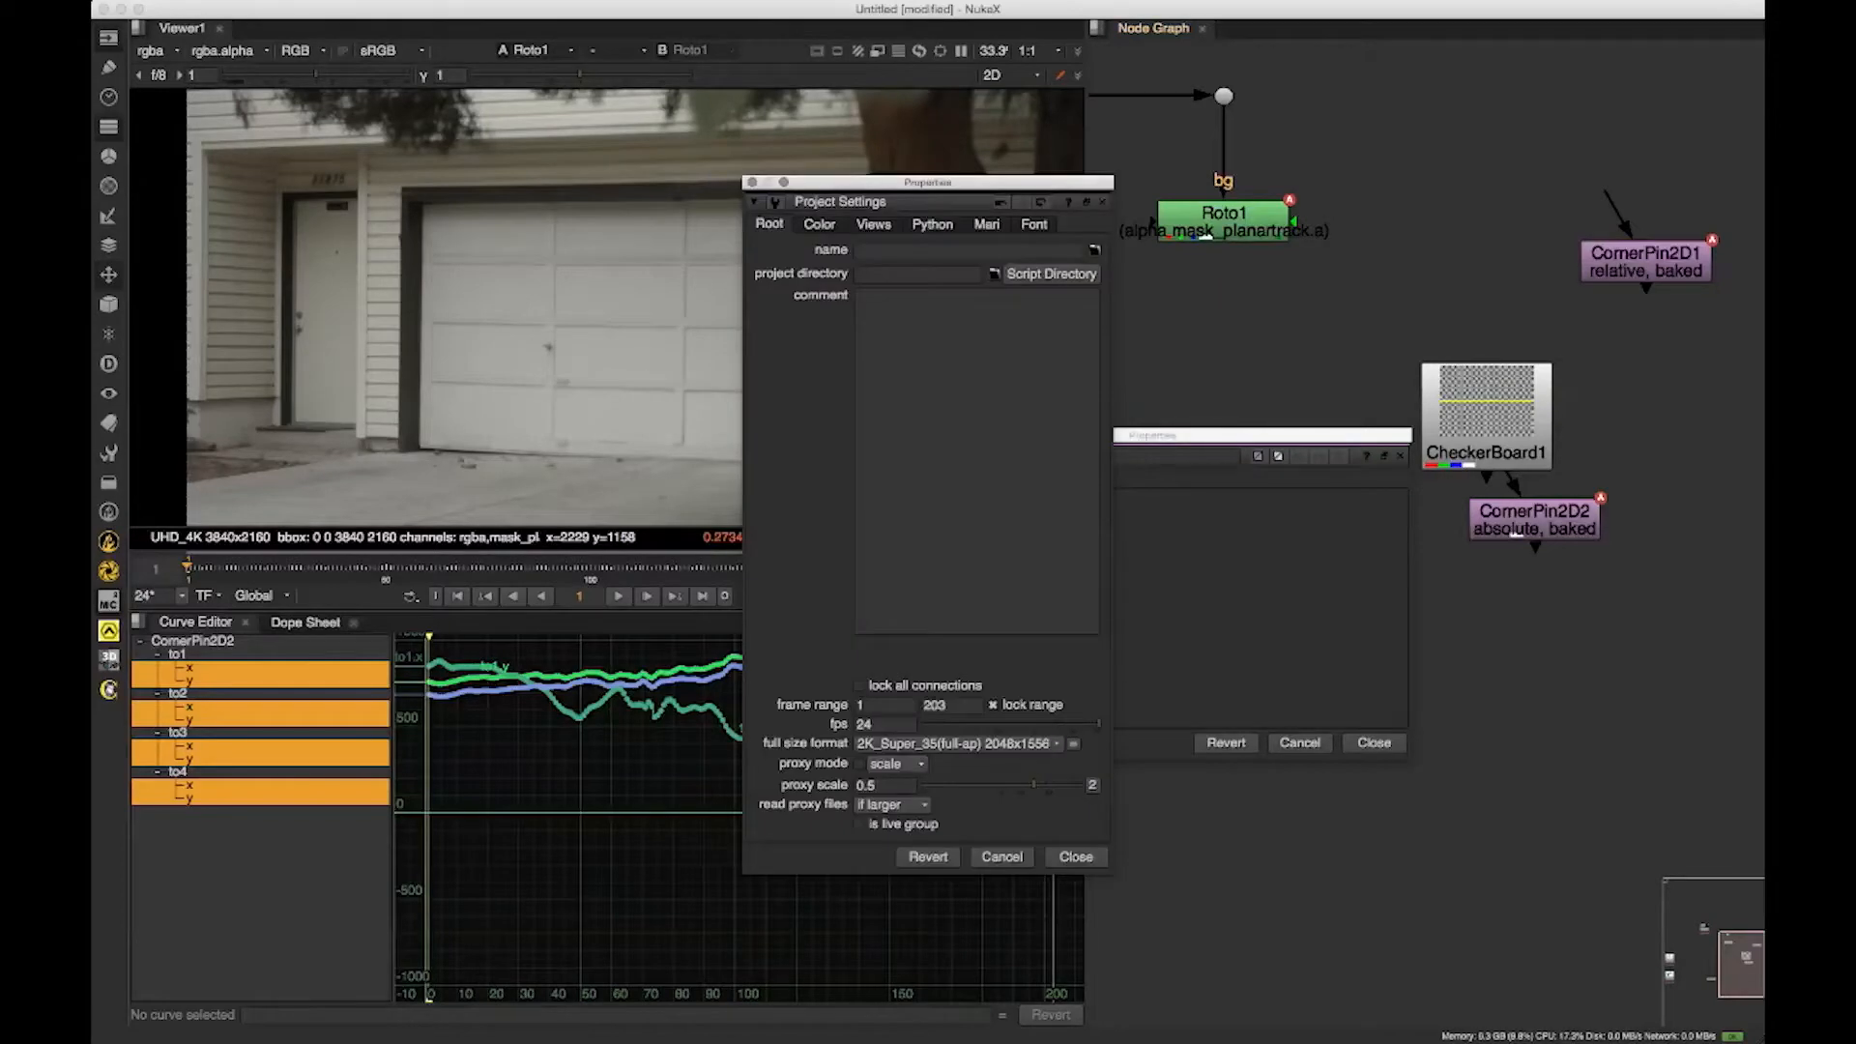
{"action": "left_click", "coordinate": [960, 744]}
{"action": "left_click", "coordinate": [959, 760]}
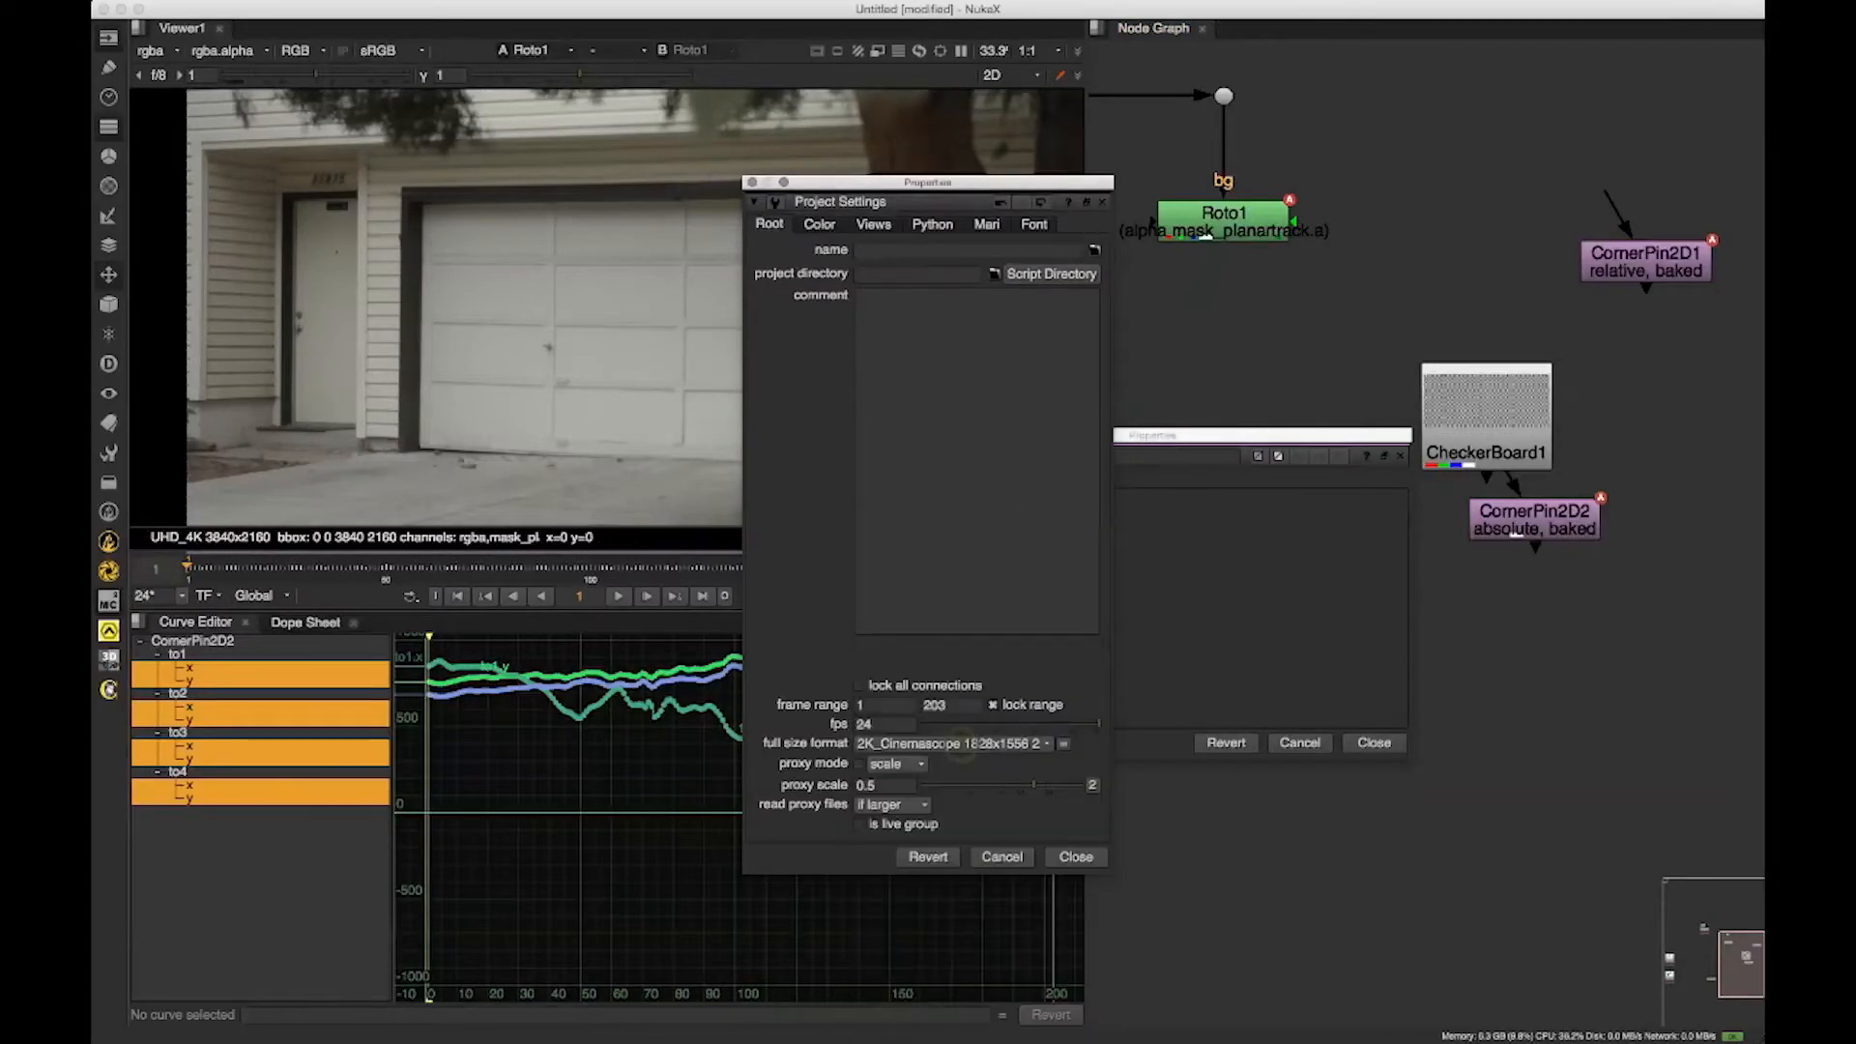
{"action": "left_click", "coordinate": [962, 745]}
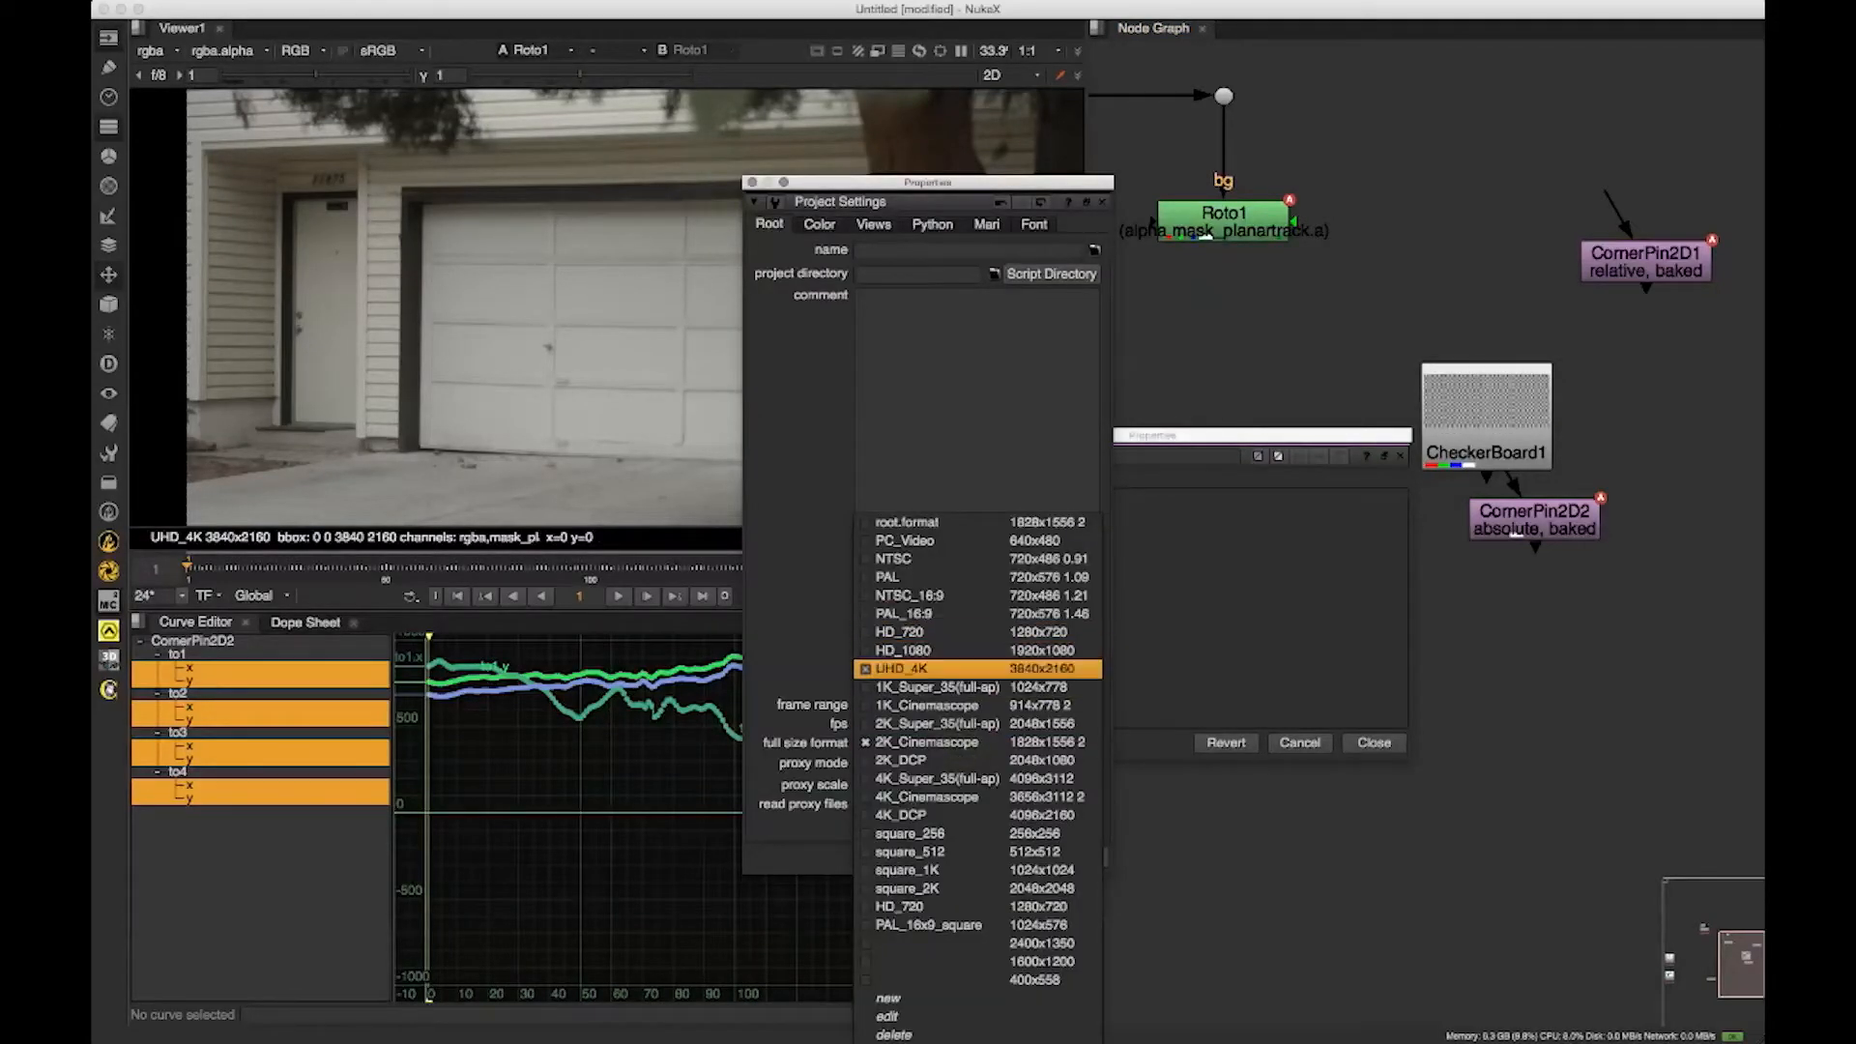
{"action": "left_click", "coordinate": [943, 667]}
{"action": "left_click", "coordinate": [1076, 856]}
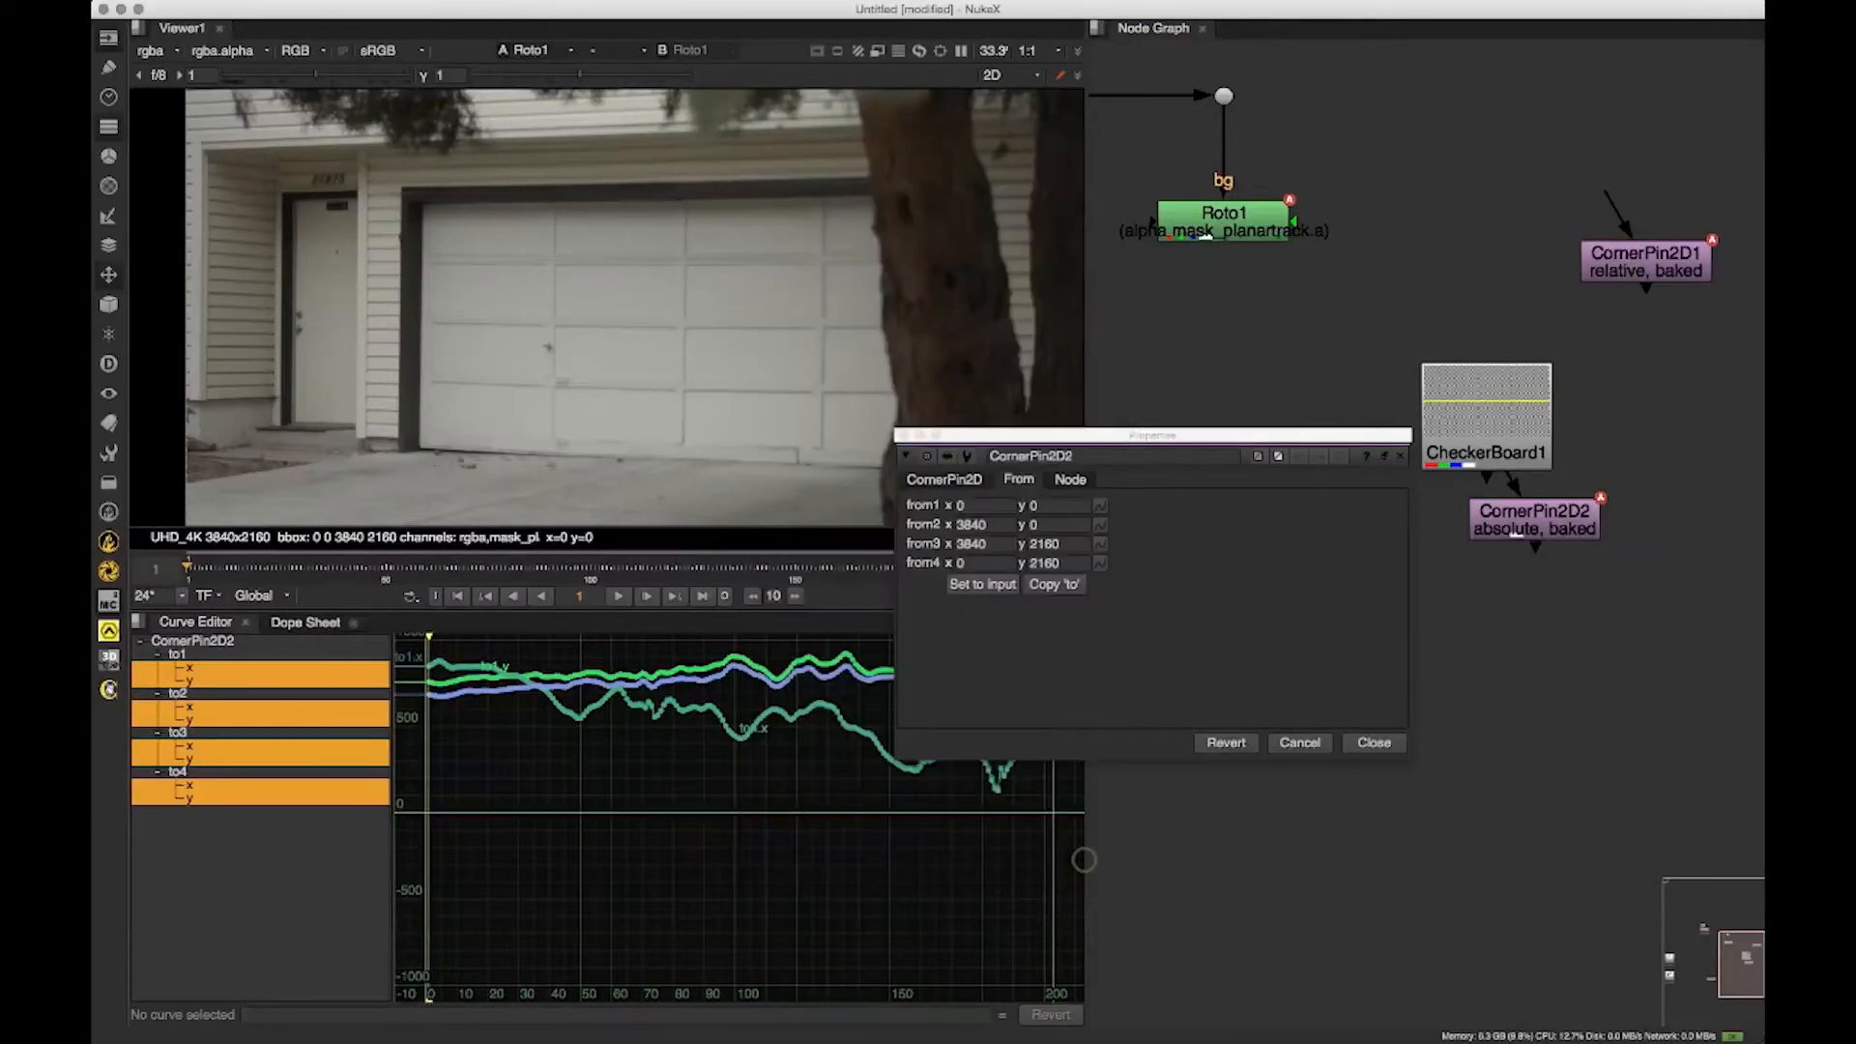
- Check the CheckerBoard's format and line the node up directly above the absolute corner pin
{"action": "double_click", "coordinate": [1501, 420]}
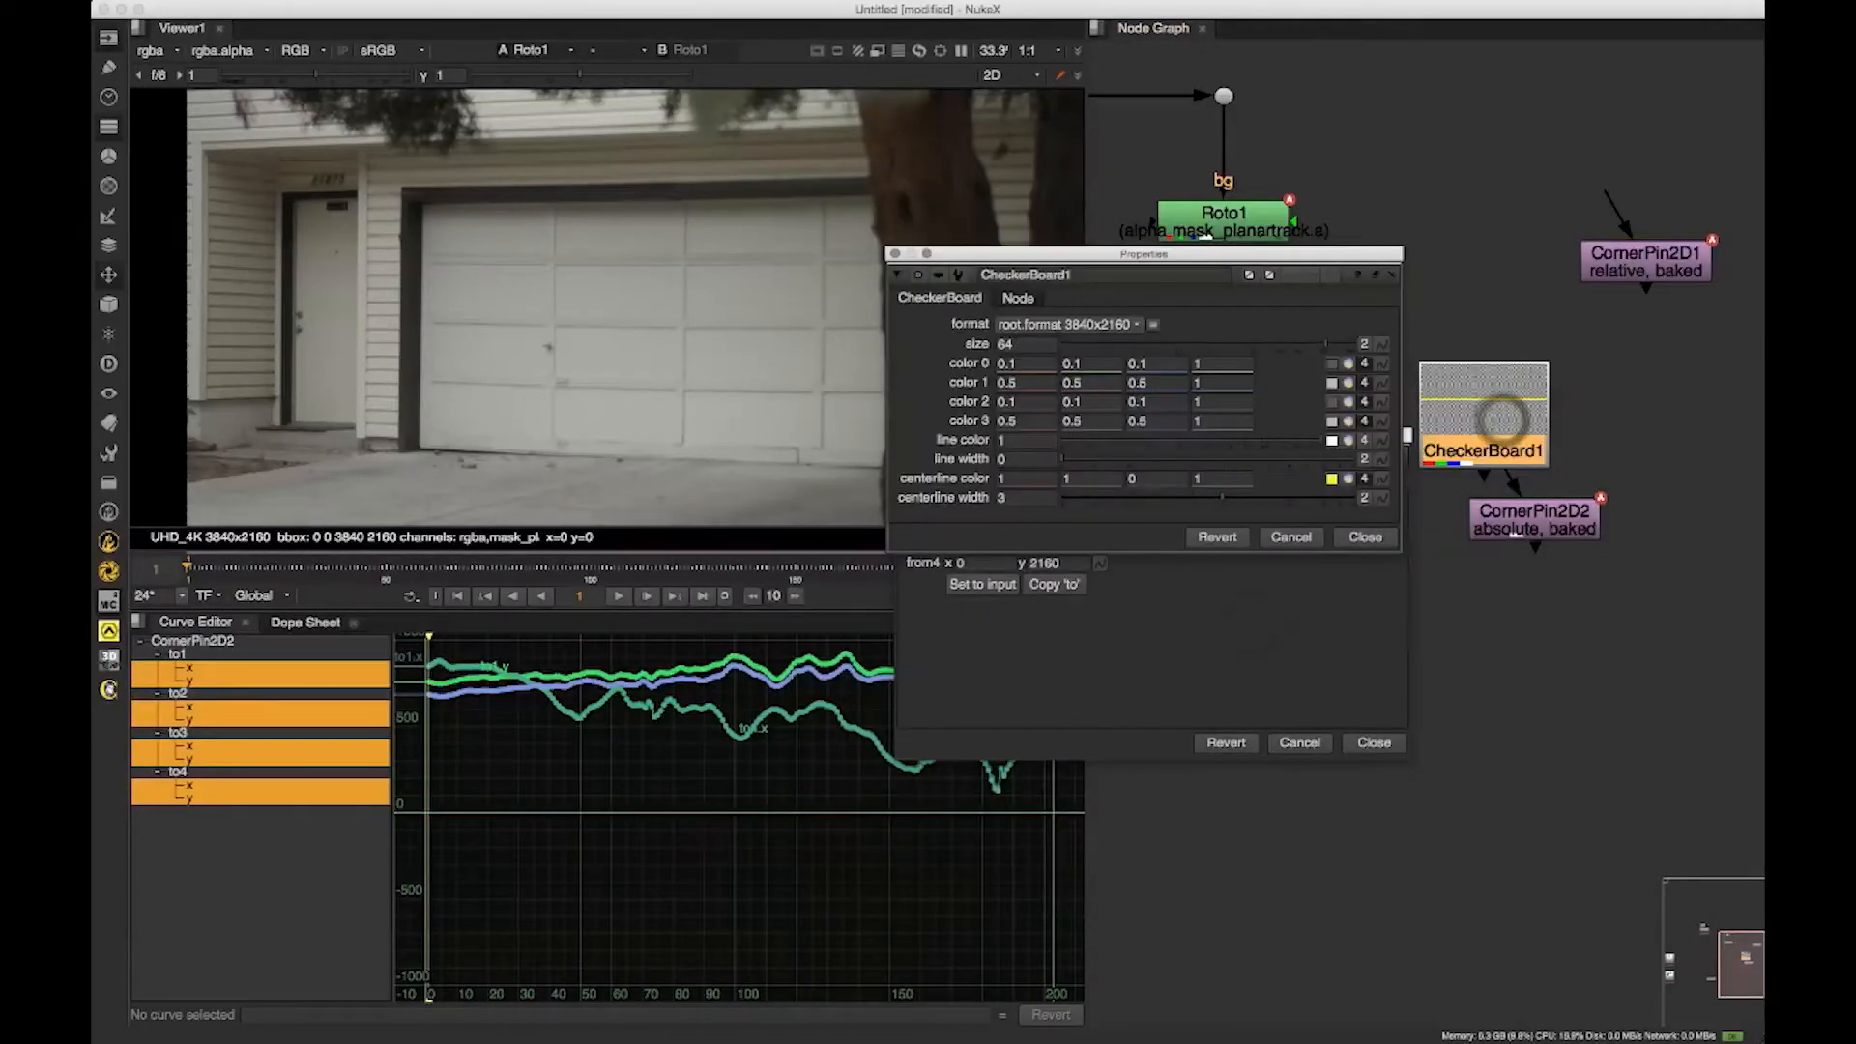
{"action": "left_click", "coordinate": [1365, 537]}
{"action": "left_click_drag", "start_coordinate": [1483, 451], "coordinate": [1518, 398]}
{"action": "scroll", "coordinate": [1452, 296], "scroll_direction": "down", "scroll_amount": 3}
{"action": "left_click_drag", "start_coordinate": [1453, 296], "coordinate": [1372, 185]}
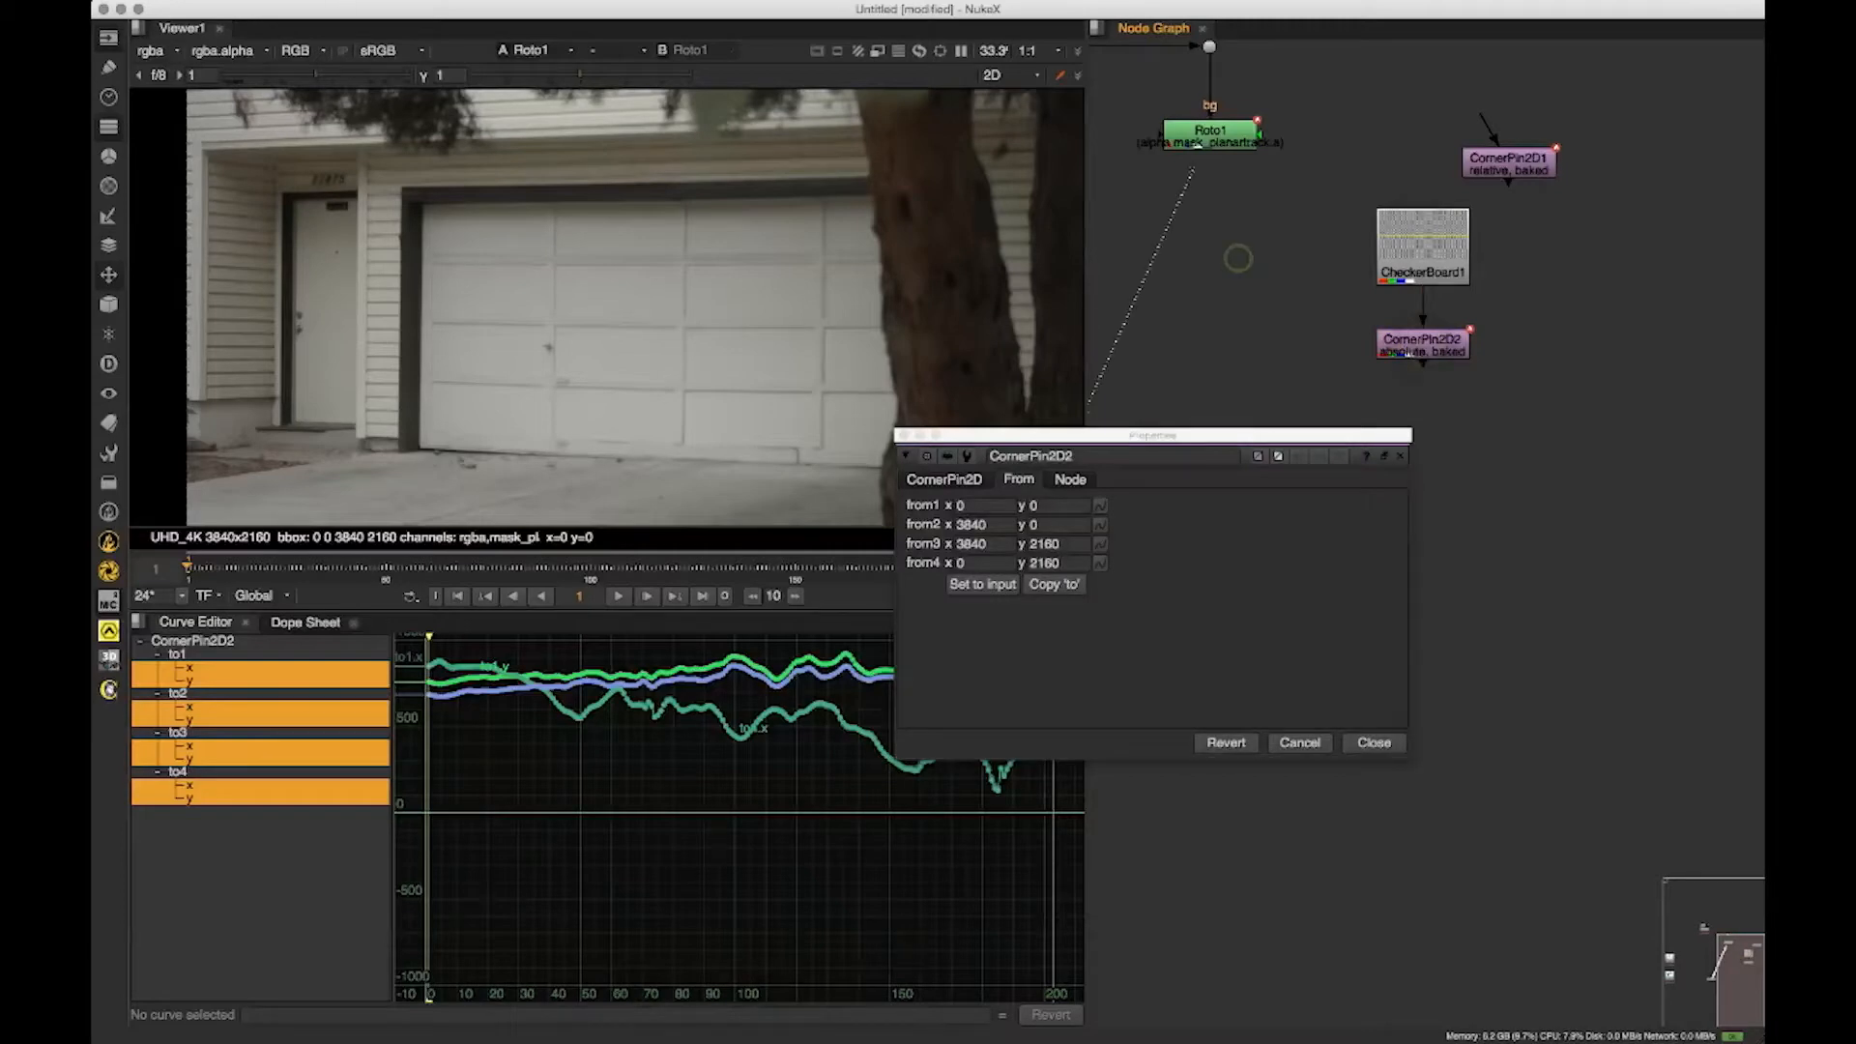
- View the absolute corner pin's output, compare its From and To points, and scrub to frame 41 to examine the checkerboard's motion
{"action": "key", "text": "1"}
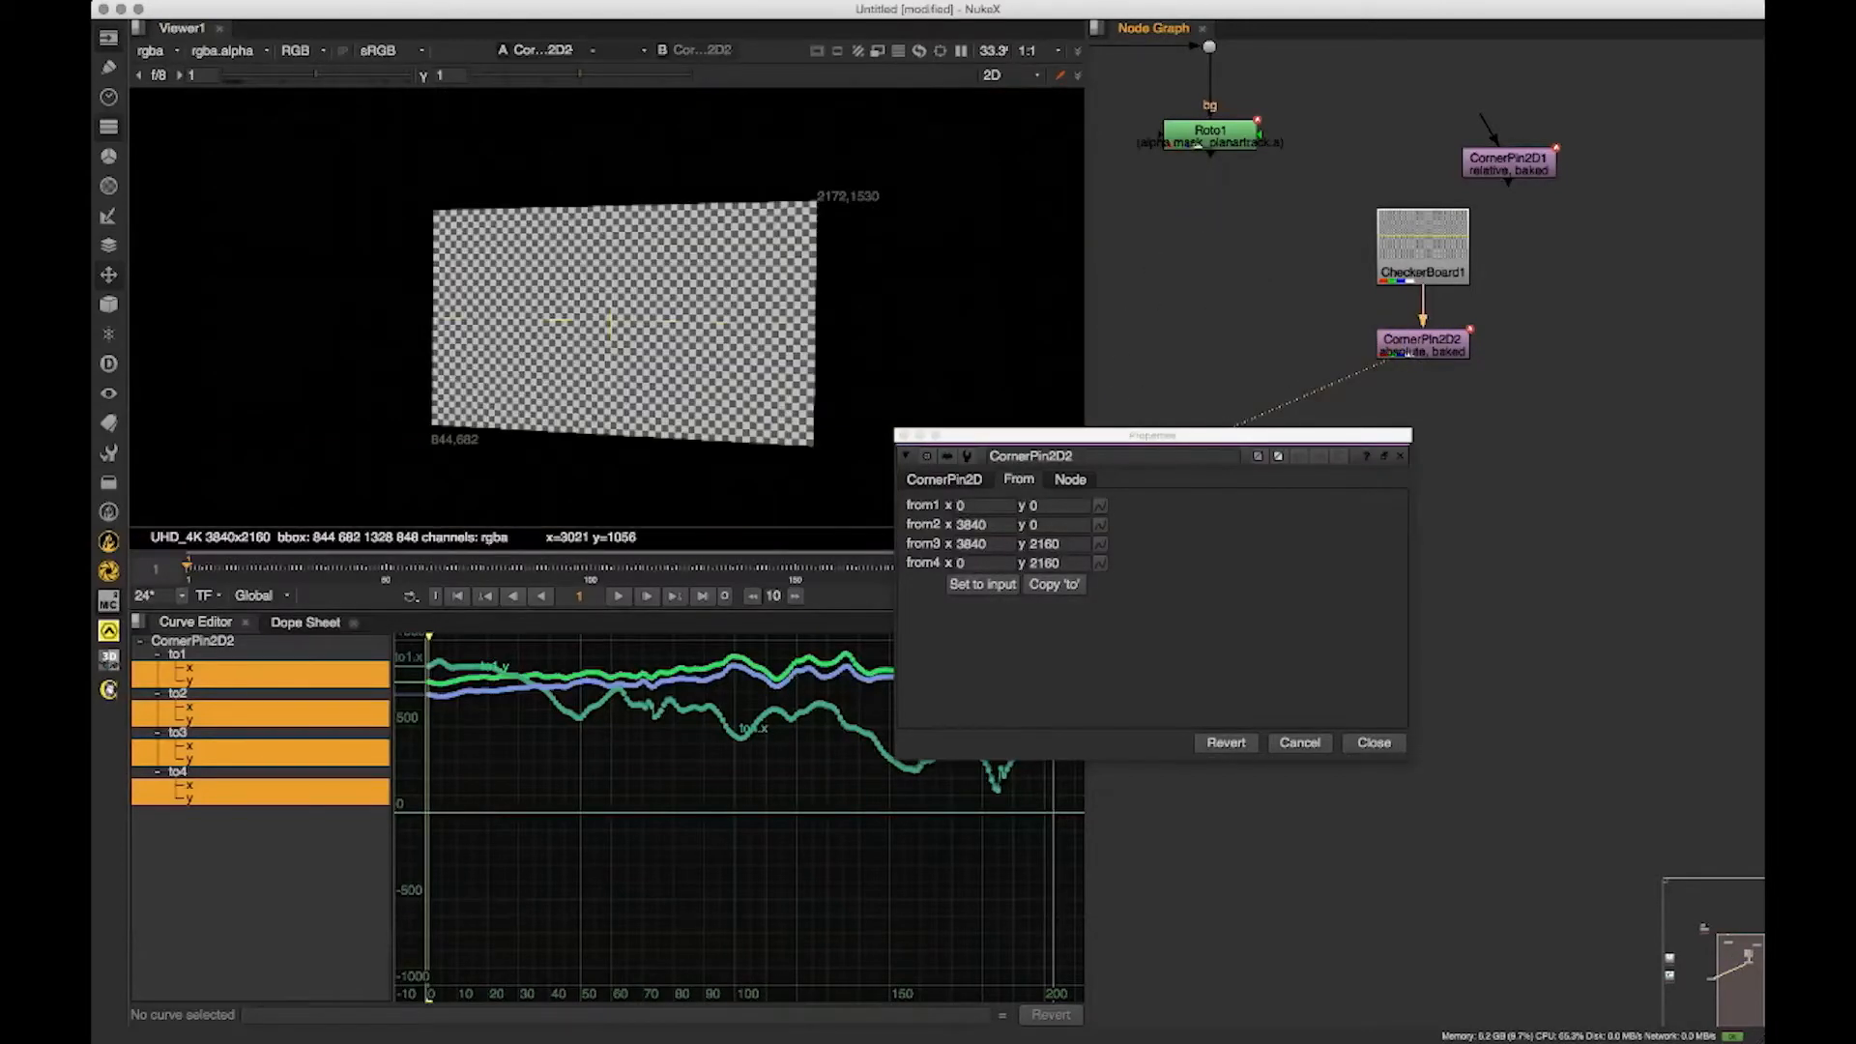
{"action": "left_click_drag", "start_coordinate": [832, 246], "coordinate": [665, 237]}
{"action": "scroll", "coordinate": [835, 262], "scroll_direction": "down", "scroll_amount": 1}
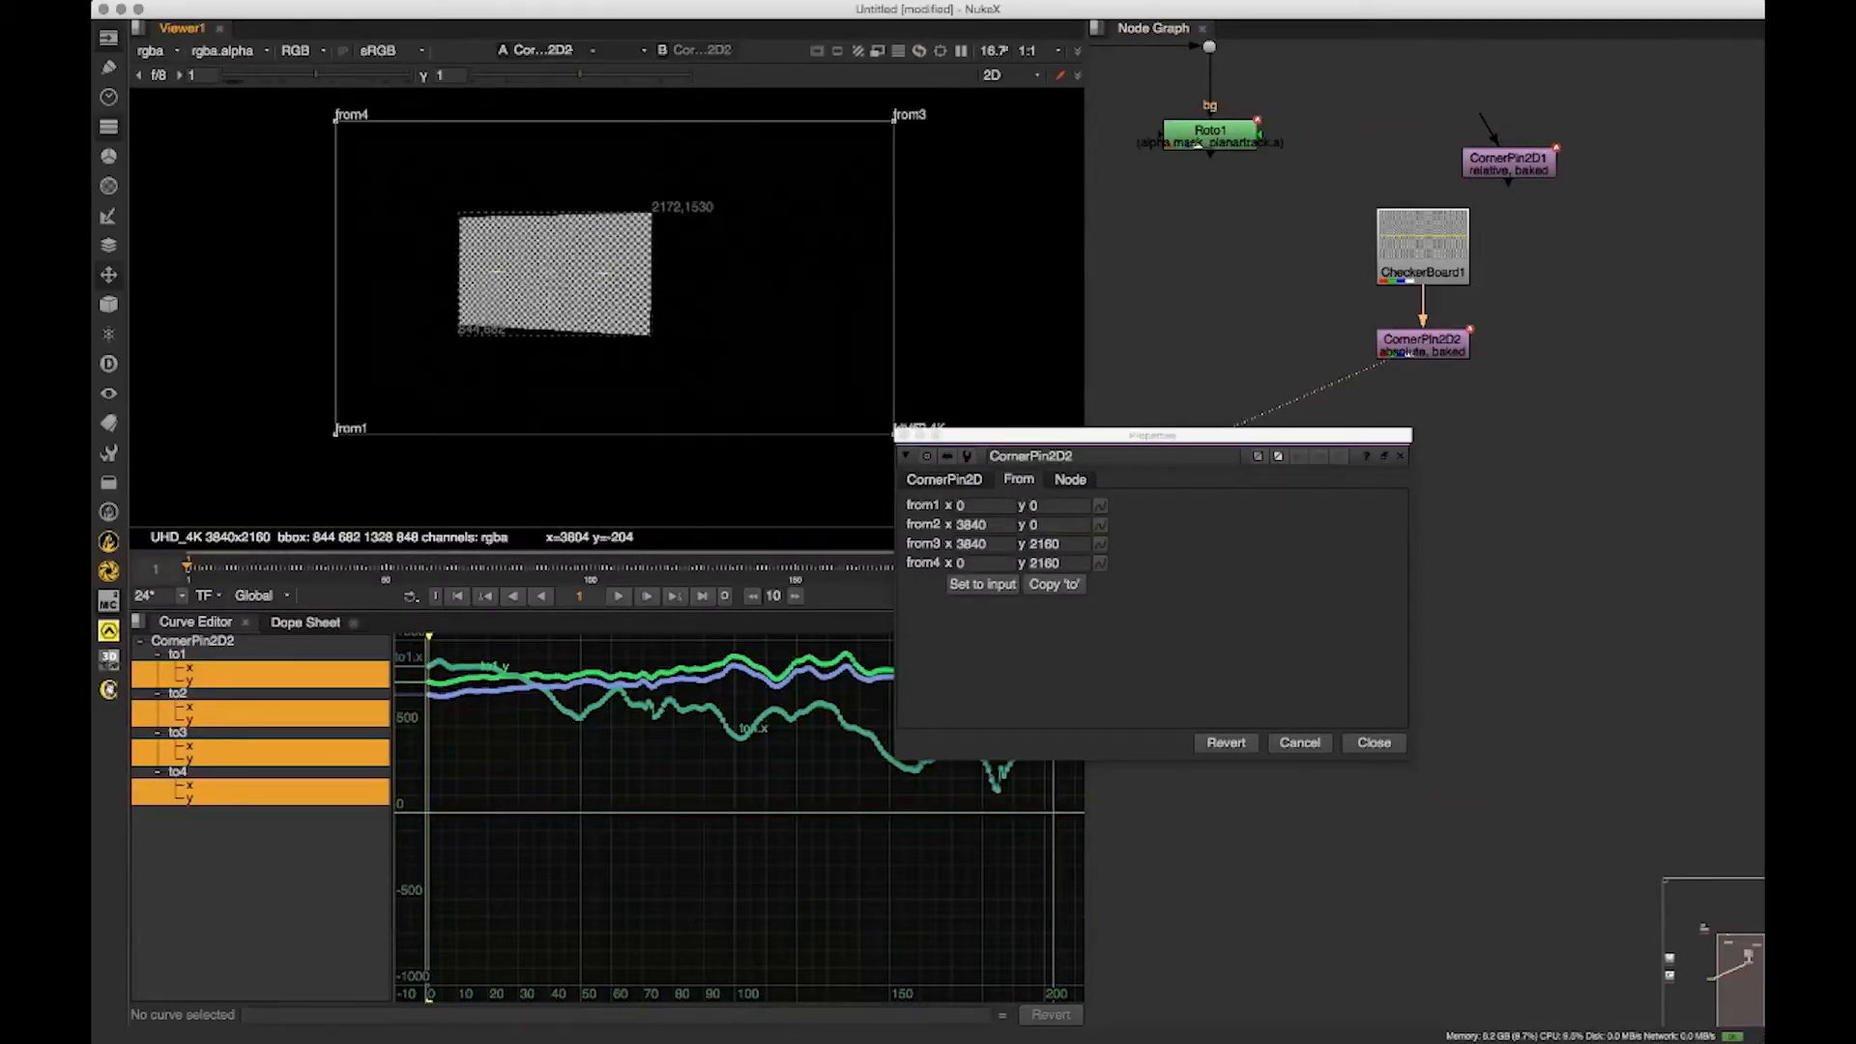
{"action": "left_click", "coordinate": [946, 480]}
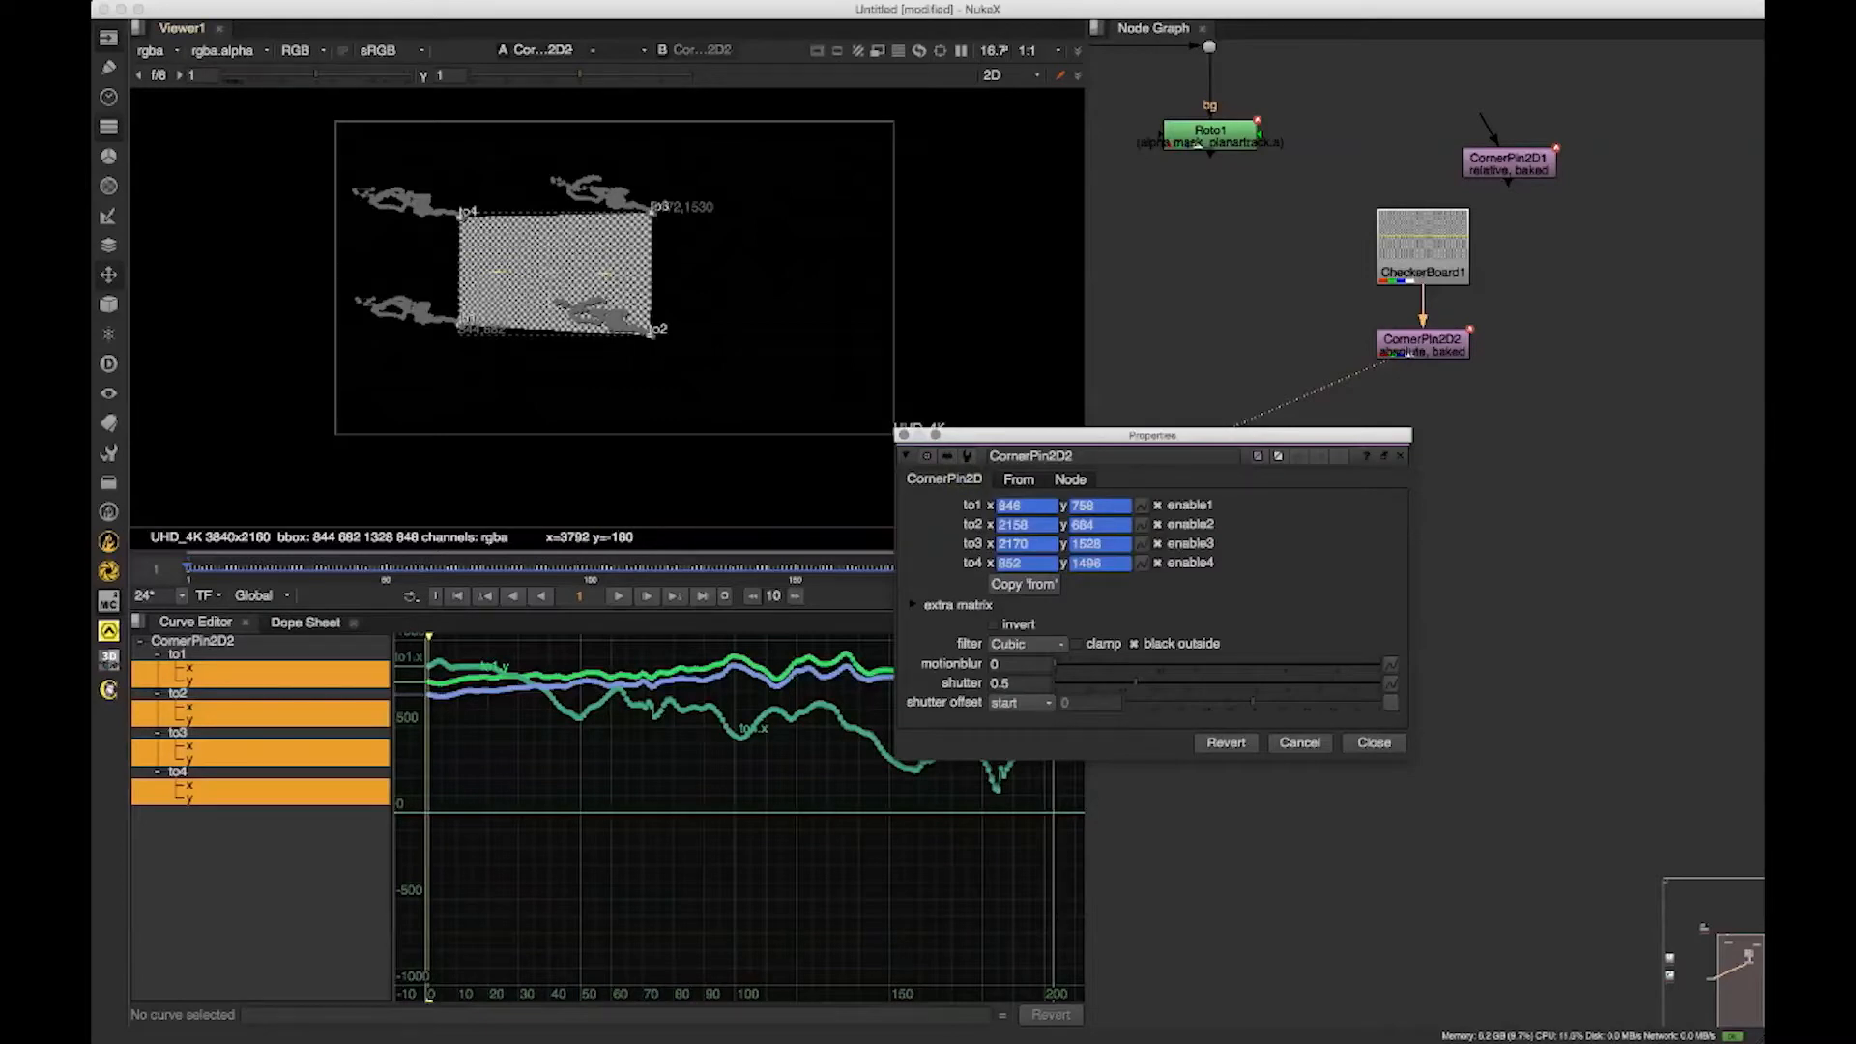
{"action": "mouse_move", "coordinate": [305, 571]}
{"action": "left_mouse_down"}
{"action": "mouse_move", "coordinate": [287, 572]}
{"action": "mouse_move", "coordinate": [349, 570]}
{"action": "left_mouse_up"}
{"action": "scroll", "coordinate": [670, 434], "scroll_direction": "up", "scroll_amount": 1}
{"action": "scroll", "coordinate": [1469, 269], "scroll_direction": "down", "scroll_amount": 1}
- Add a Merge node that composites the absolute corner pin (A input) over the garage footage coming from the Shuffle node (B input)
{"action": "left_click_drag", "start_coordinate": [1469, 269], "coordinate": [1711, 280]}
{"action": "left_click", "coordinate": [1657, 350]}
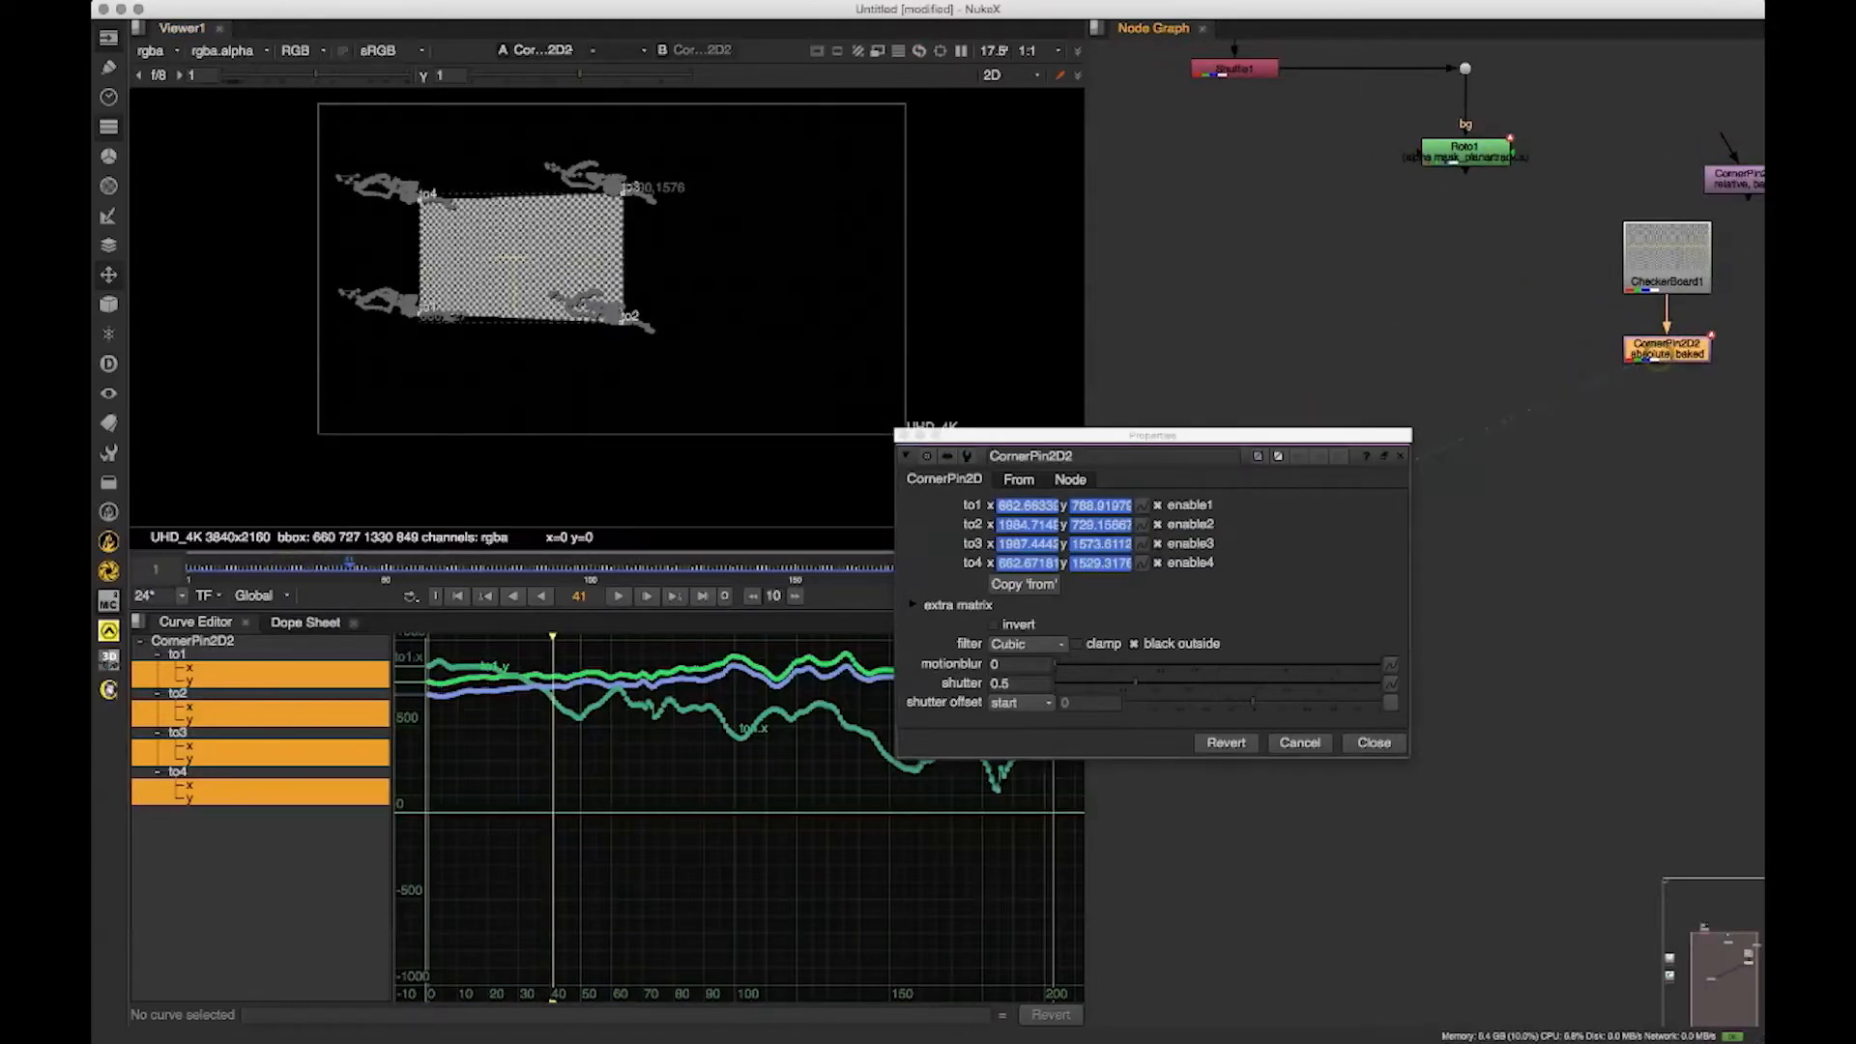
{"action": "key", "text": "m"}
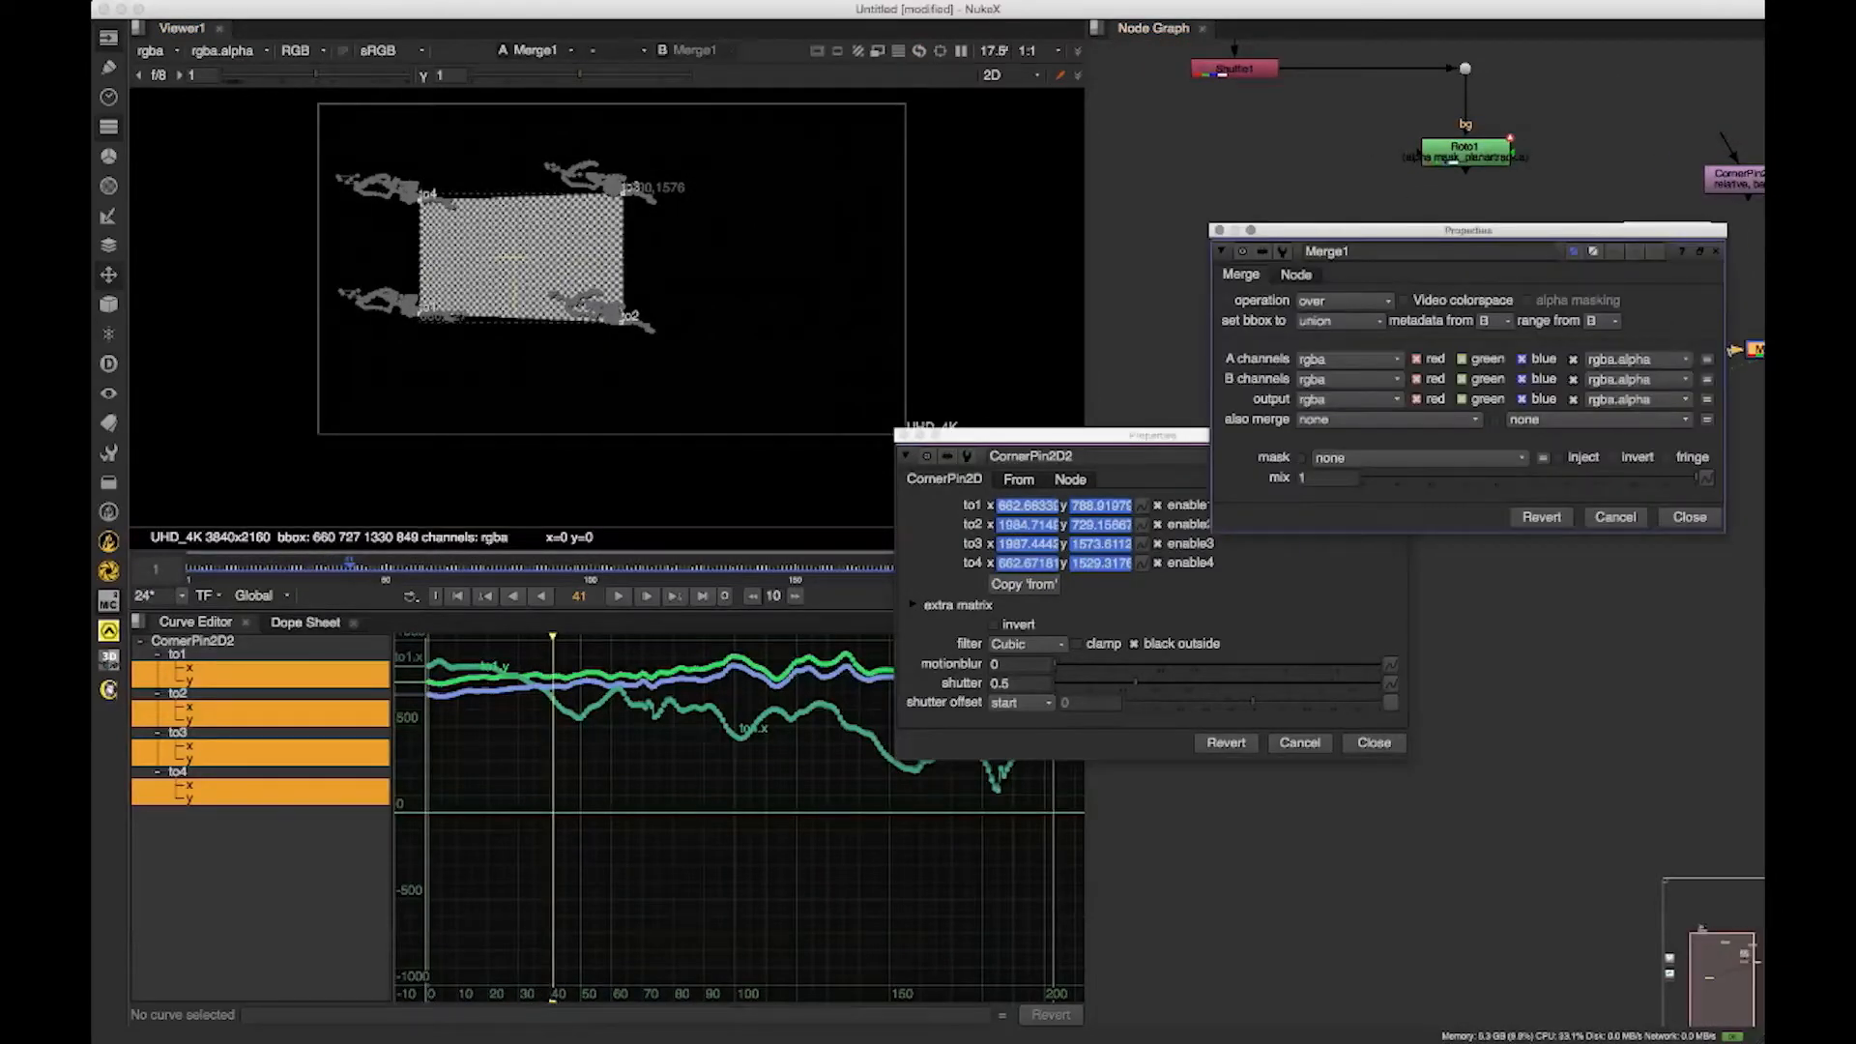
{"action": "left_click", "coordinate": [1689, 517]}
{"action": "mouse_move", "coordinate": [928, 9]}
{"action": "left_mouse_down"}
{"action": "mouse_move", "coordinate": [524, 57]}
{"action": "mouse_move", "coordinate": [870, 0]}
{"action": "mouse_move", "coordinate": [928, 23]}
{"action": "mouse_move", "coordinate": [933, 9]}
{"action": "left_mouse_up"}
{"action": "scroll", "coordinate": [1605, 358], "scroll_direction": "down", "scroll_amount": 3}
{"action": "left_click_drag", "start_coordinate": [1605, 357], "coordinate": [1521, 281]}
{"action": "left_click_drag", "start_coordinate": [1662, 274], "coordinate": [1343, 297]}
{"action": "left_click_drag", "start_coordinate": [1355, 360], "coordinate": [1311, 145]}
{"action": "left_click", "coordinate": [1350, 371]}
{"action": "left_click_drag", "start_coordinate": [1350, 371], "coordinate": [1338, 372]}
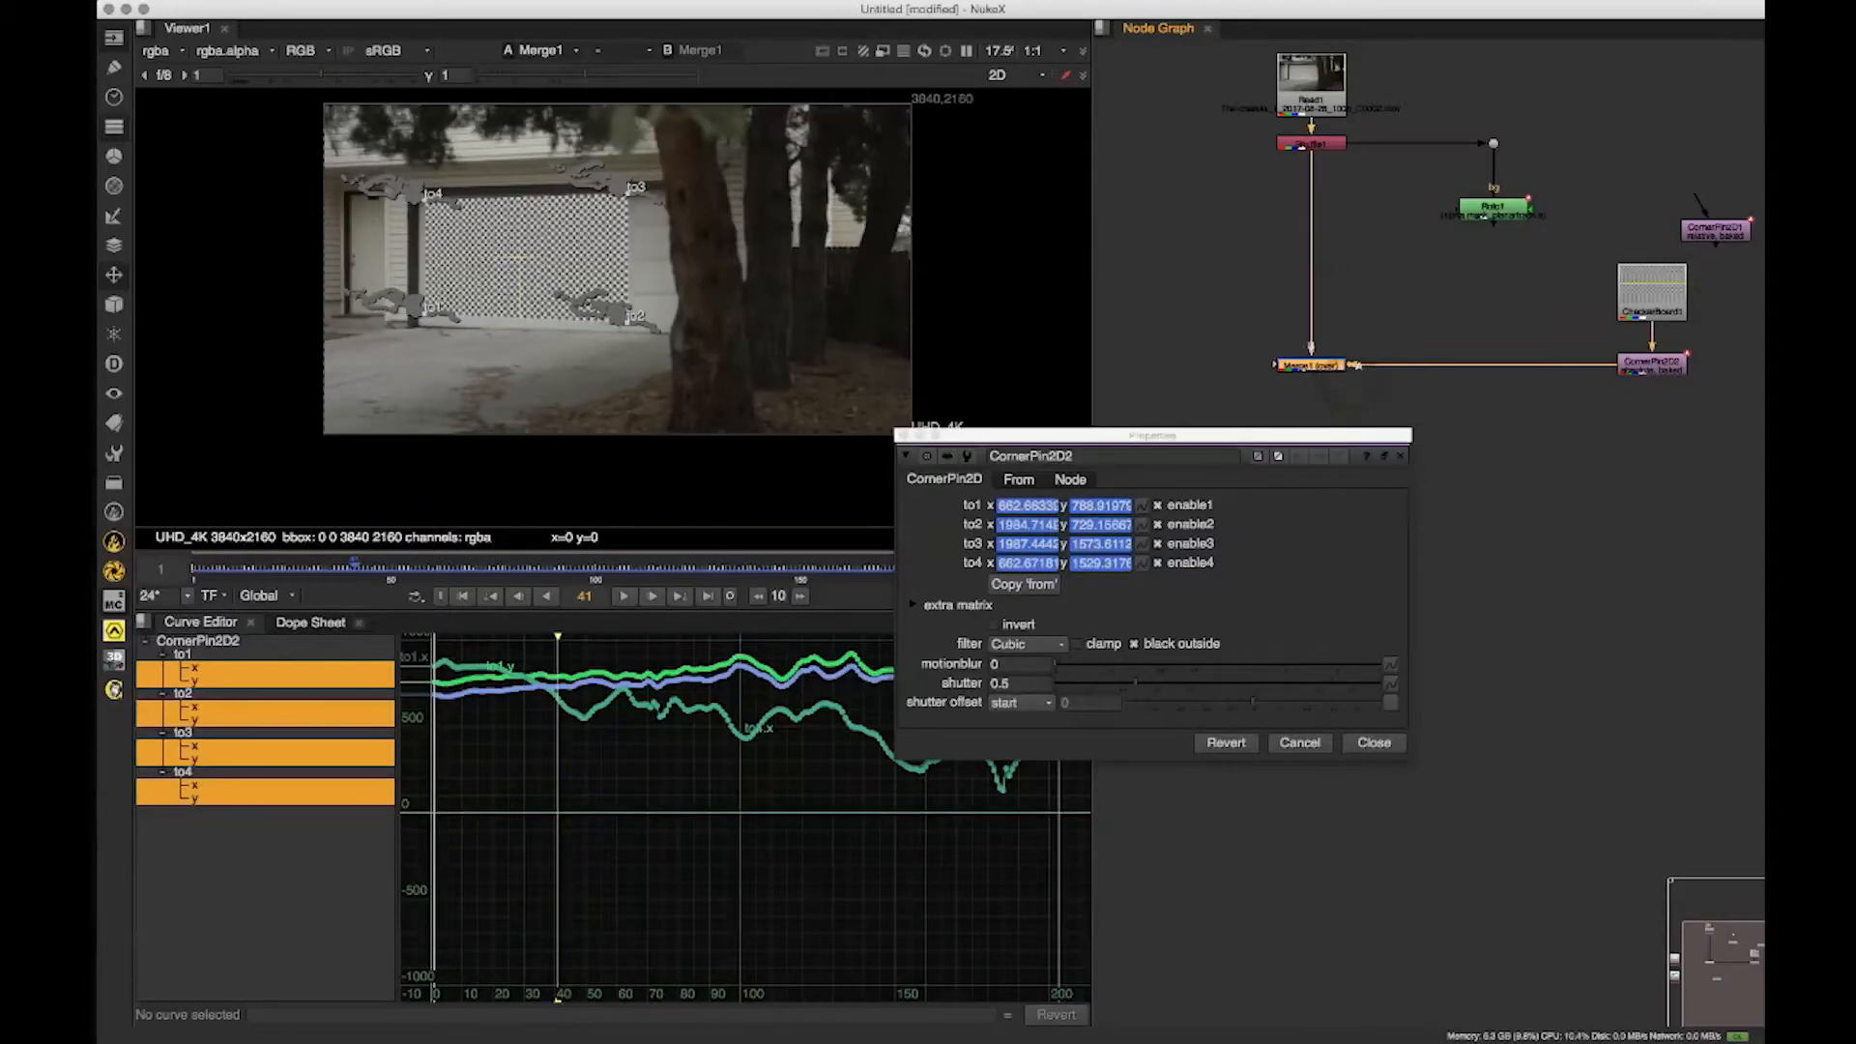
- Play the merged result through to frame 120 to examine how the checkerboard follows the garage door, and close the corner pin's properties
{"action": "scroll", "coordinate": [551, 250], "scroll_direction": "up", "scroll_amount": 3}
{"action": "left_click_drag", "start_coordinate": [594, 185], "coordinate": [635, 192]}
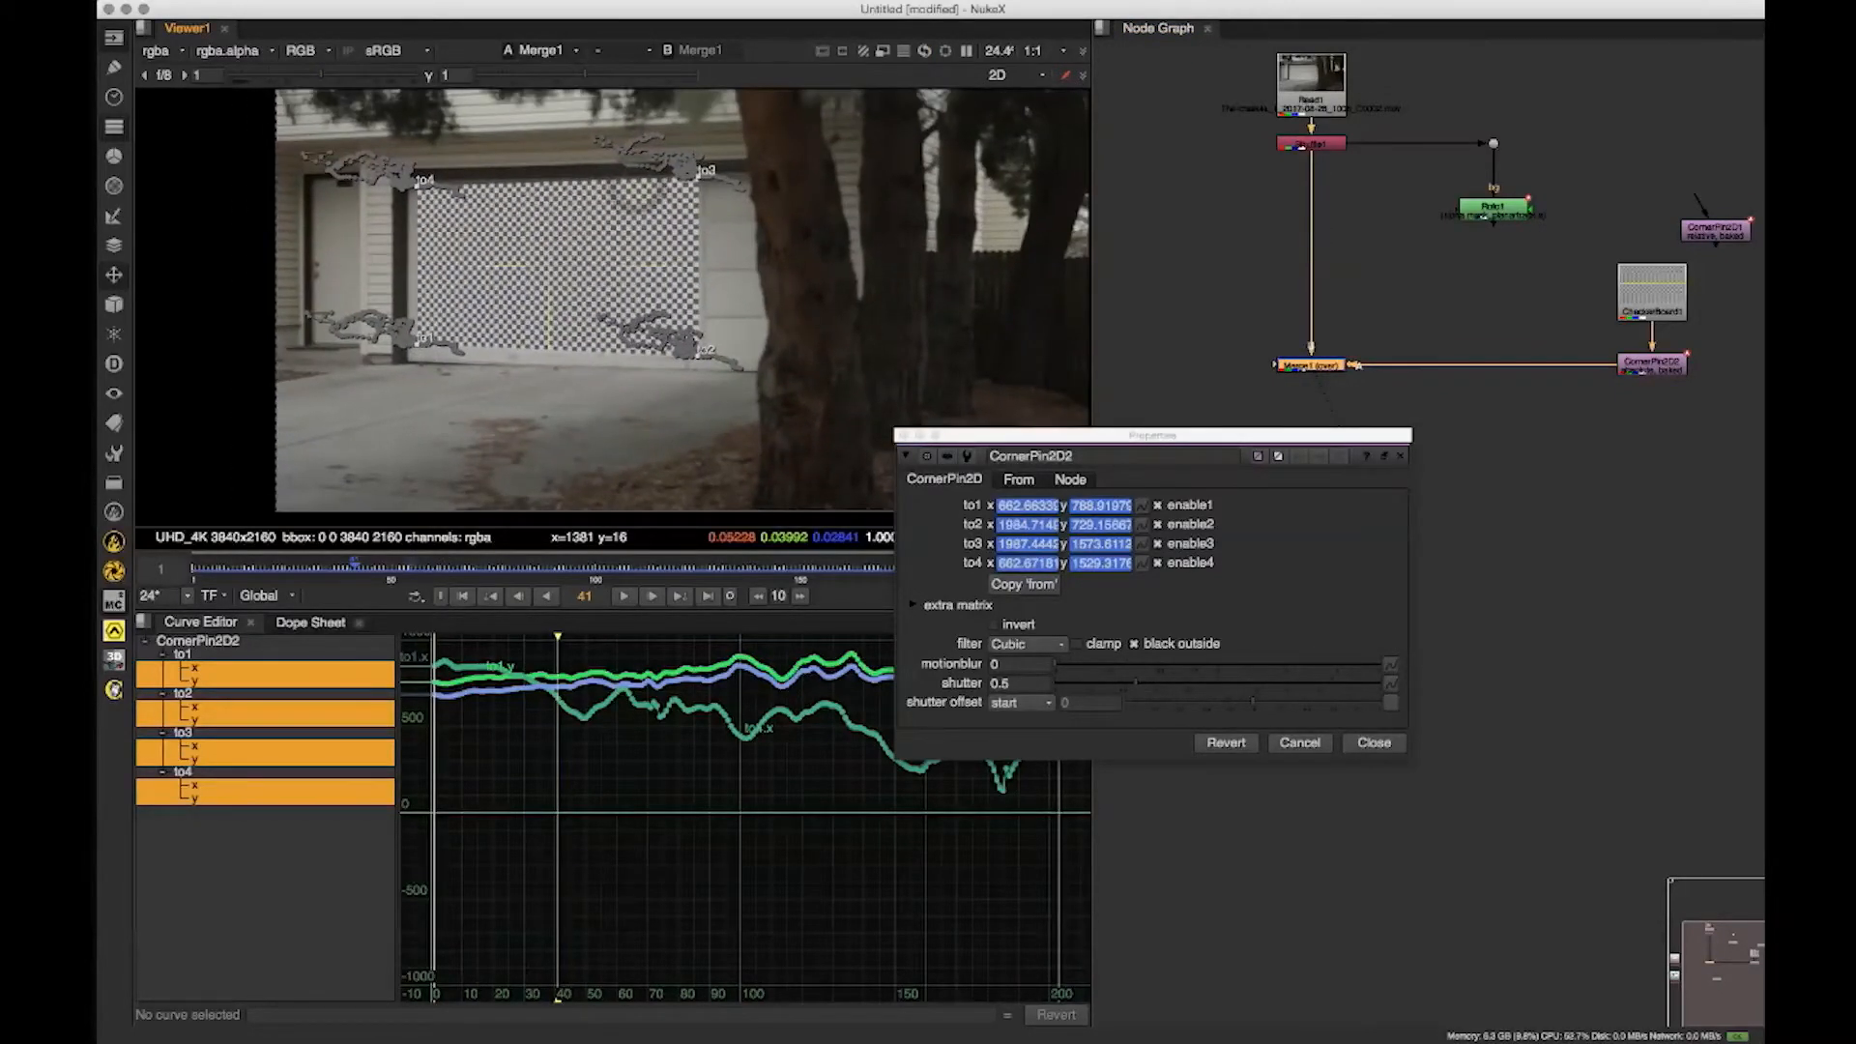
{"action": "key", "text": "l"}
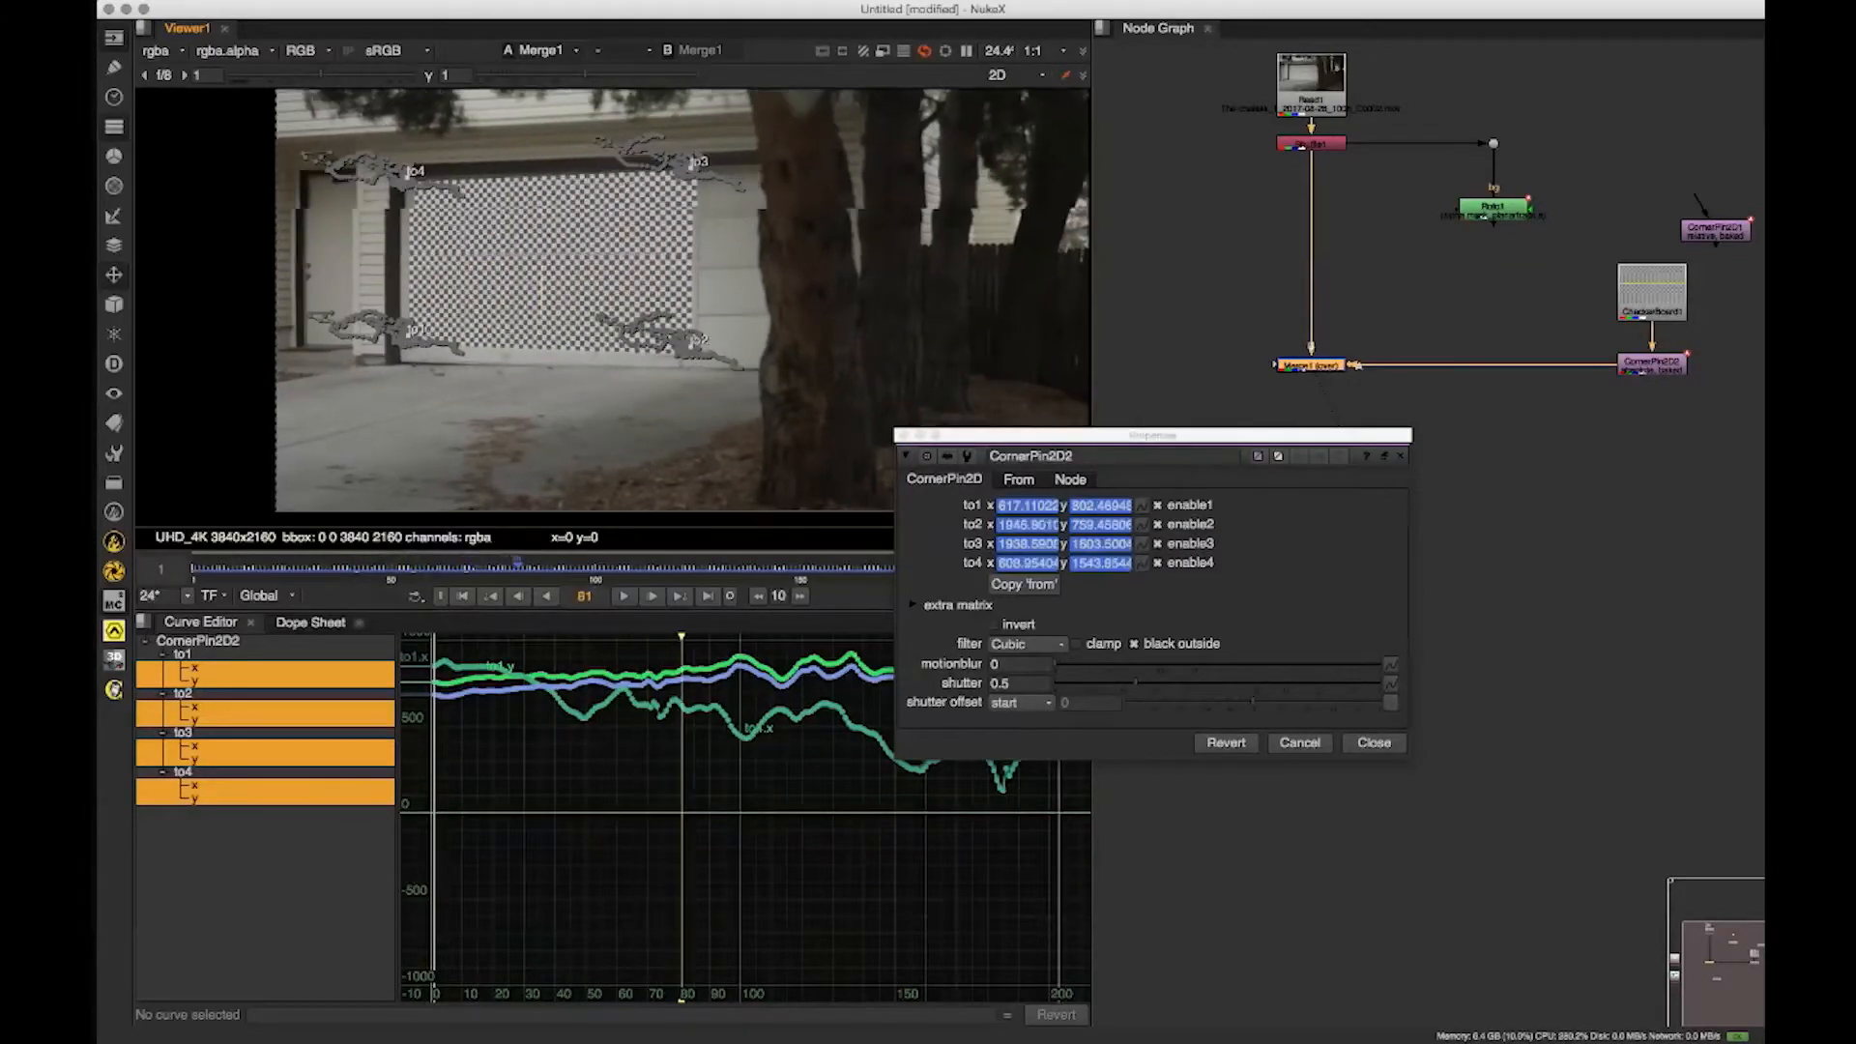
{"action": "key", "text": "k"}
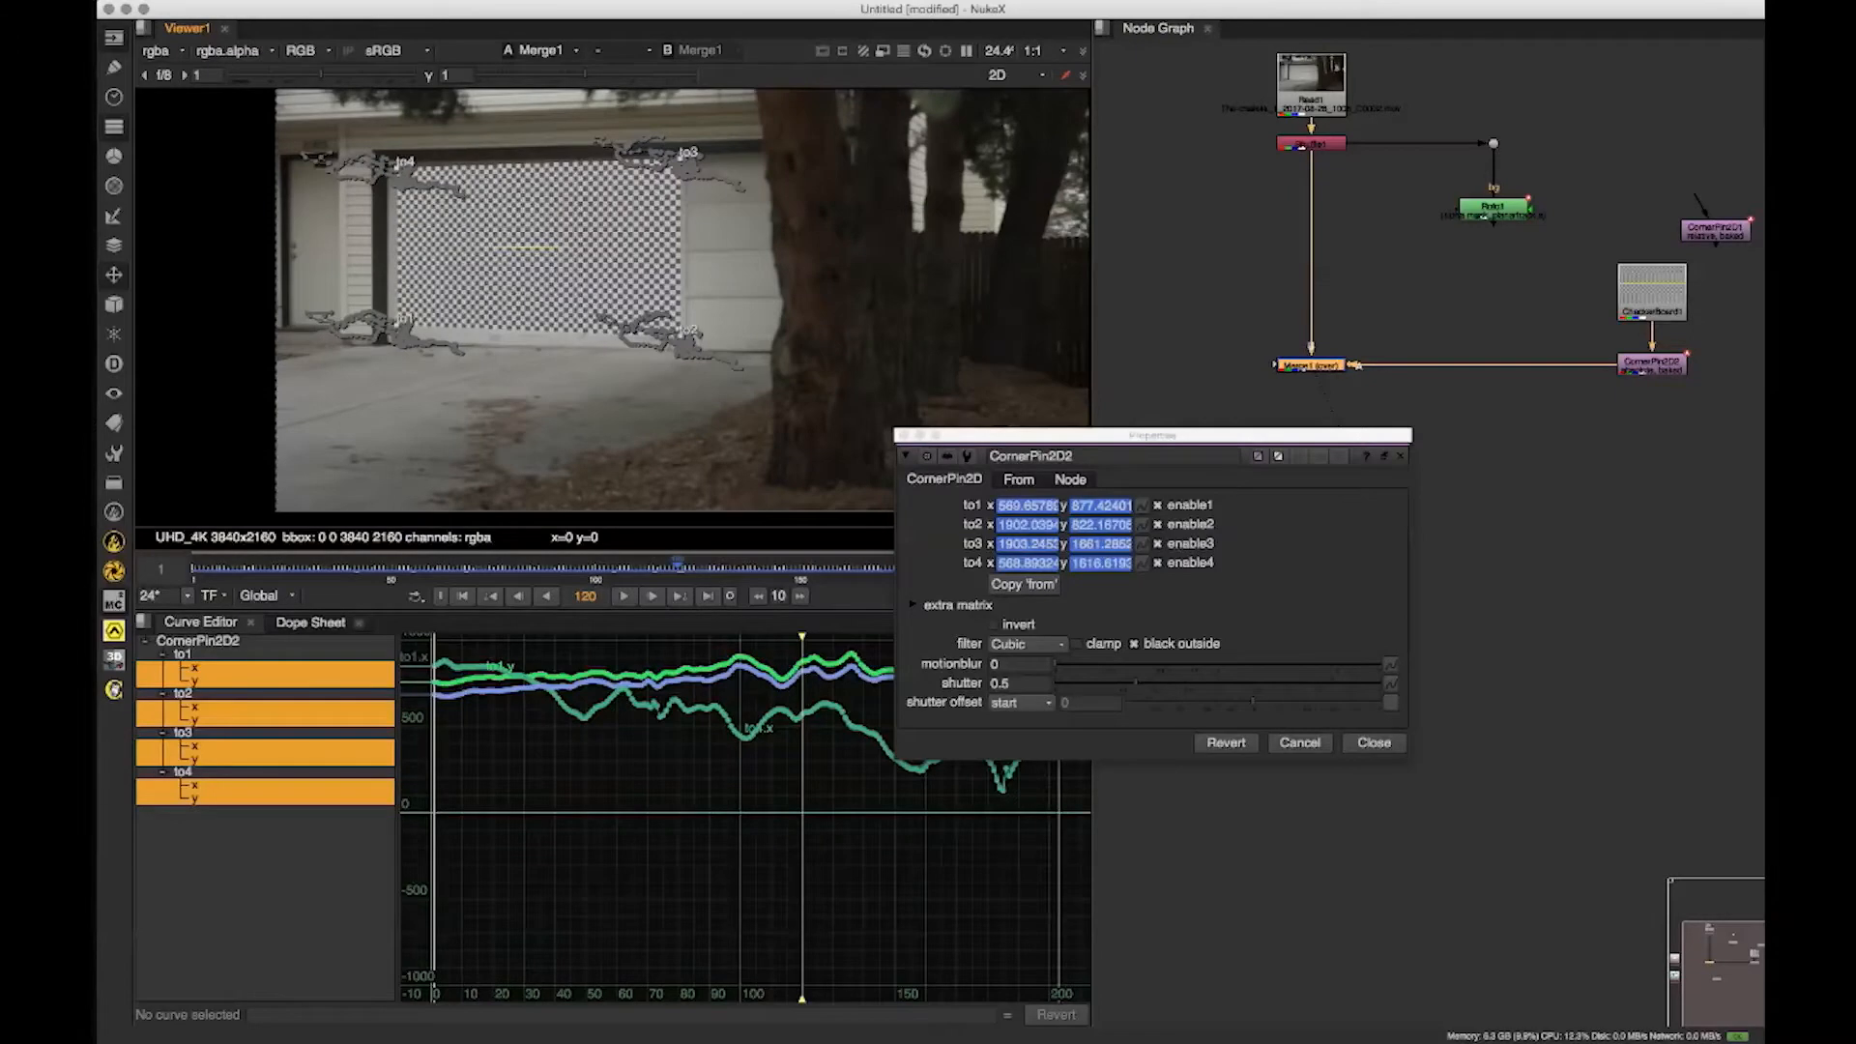
{"action": "left_click", "coordinate": [1373, 743]}
- Connect the Merge's A input directly to the CheckerBoard for comparison, and reconnect it to the absolute corner pin
{"action": "scroll", "coordinate": [1382, 677], "scroll_direction": "down", "scroll_amount": 4}
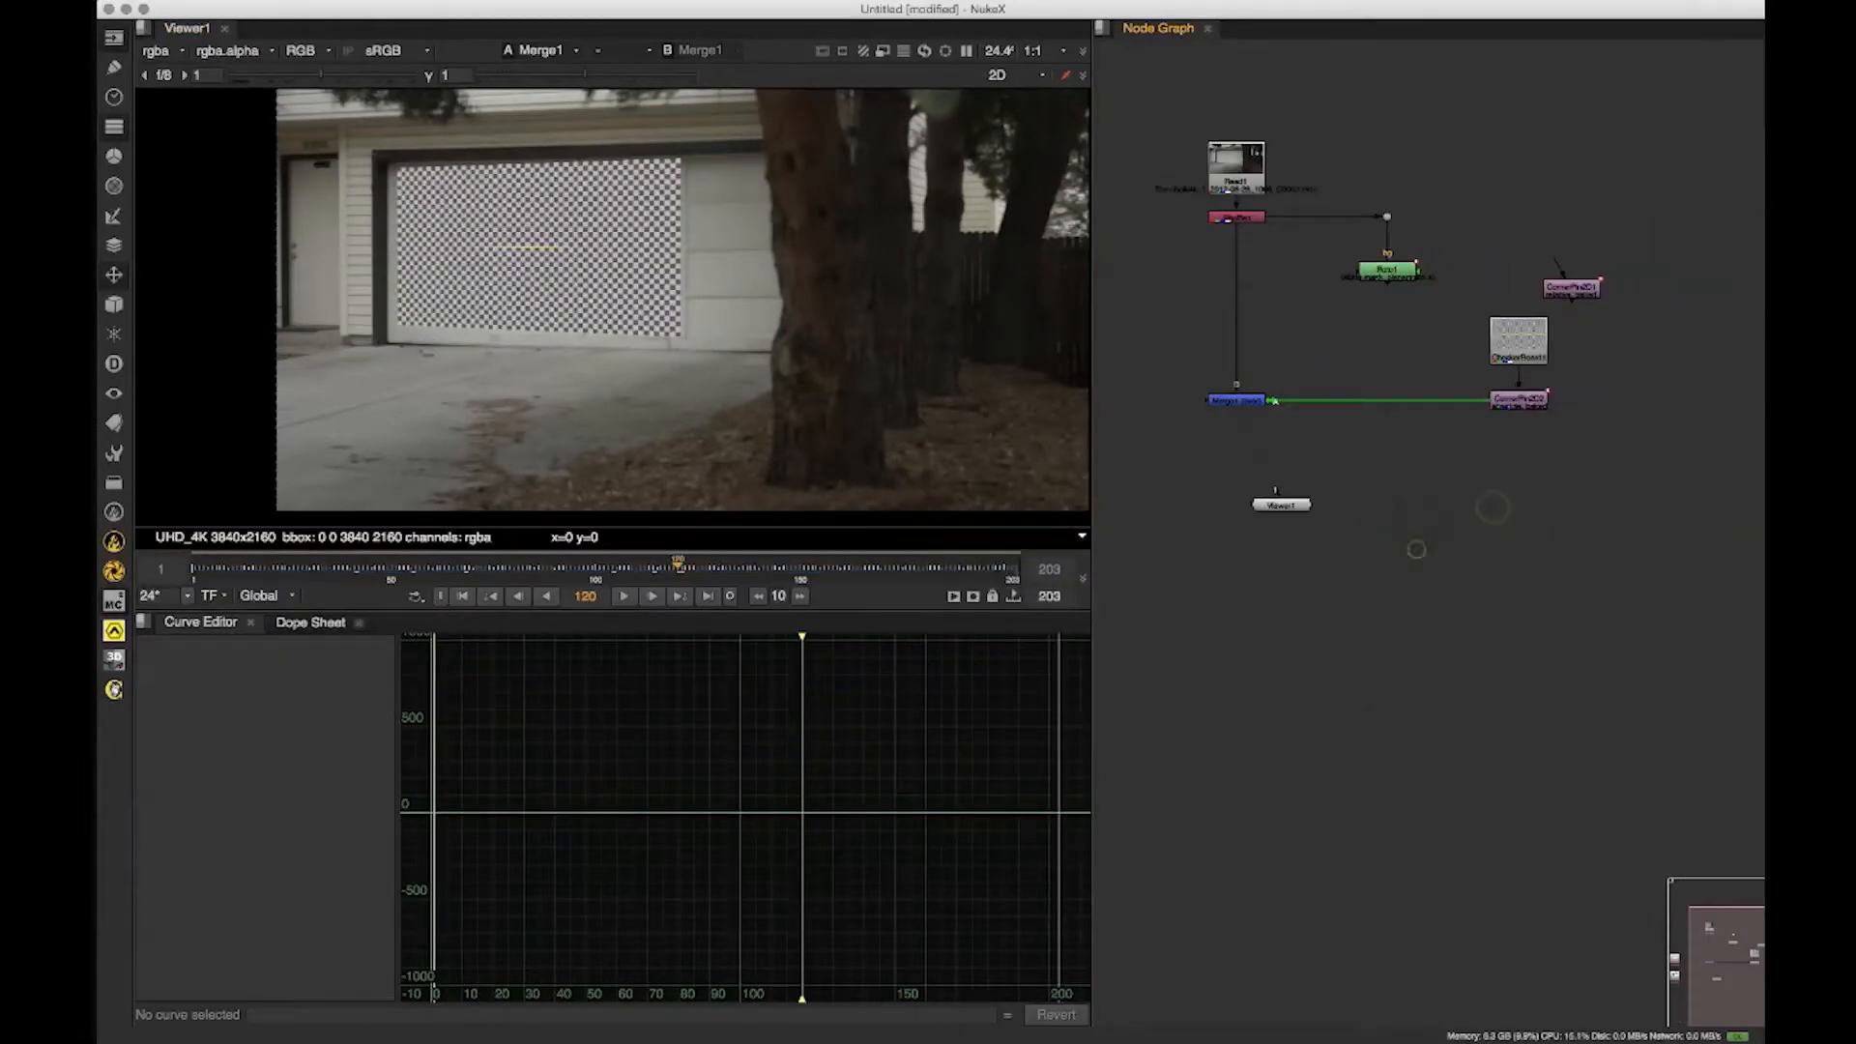
{"action": "scroll", "coordinate": [1471, 396], "scroll_direction": "up", "scroll_amount": 5}
{"action": "scroll", "coordinate": [1489, 416], "scroll_direction": "down", "scroll_amount": 2}
{"action": "scroll", "coordinate": [783, 261], "scroll_direction": "down", "scroll_amount": 2}
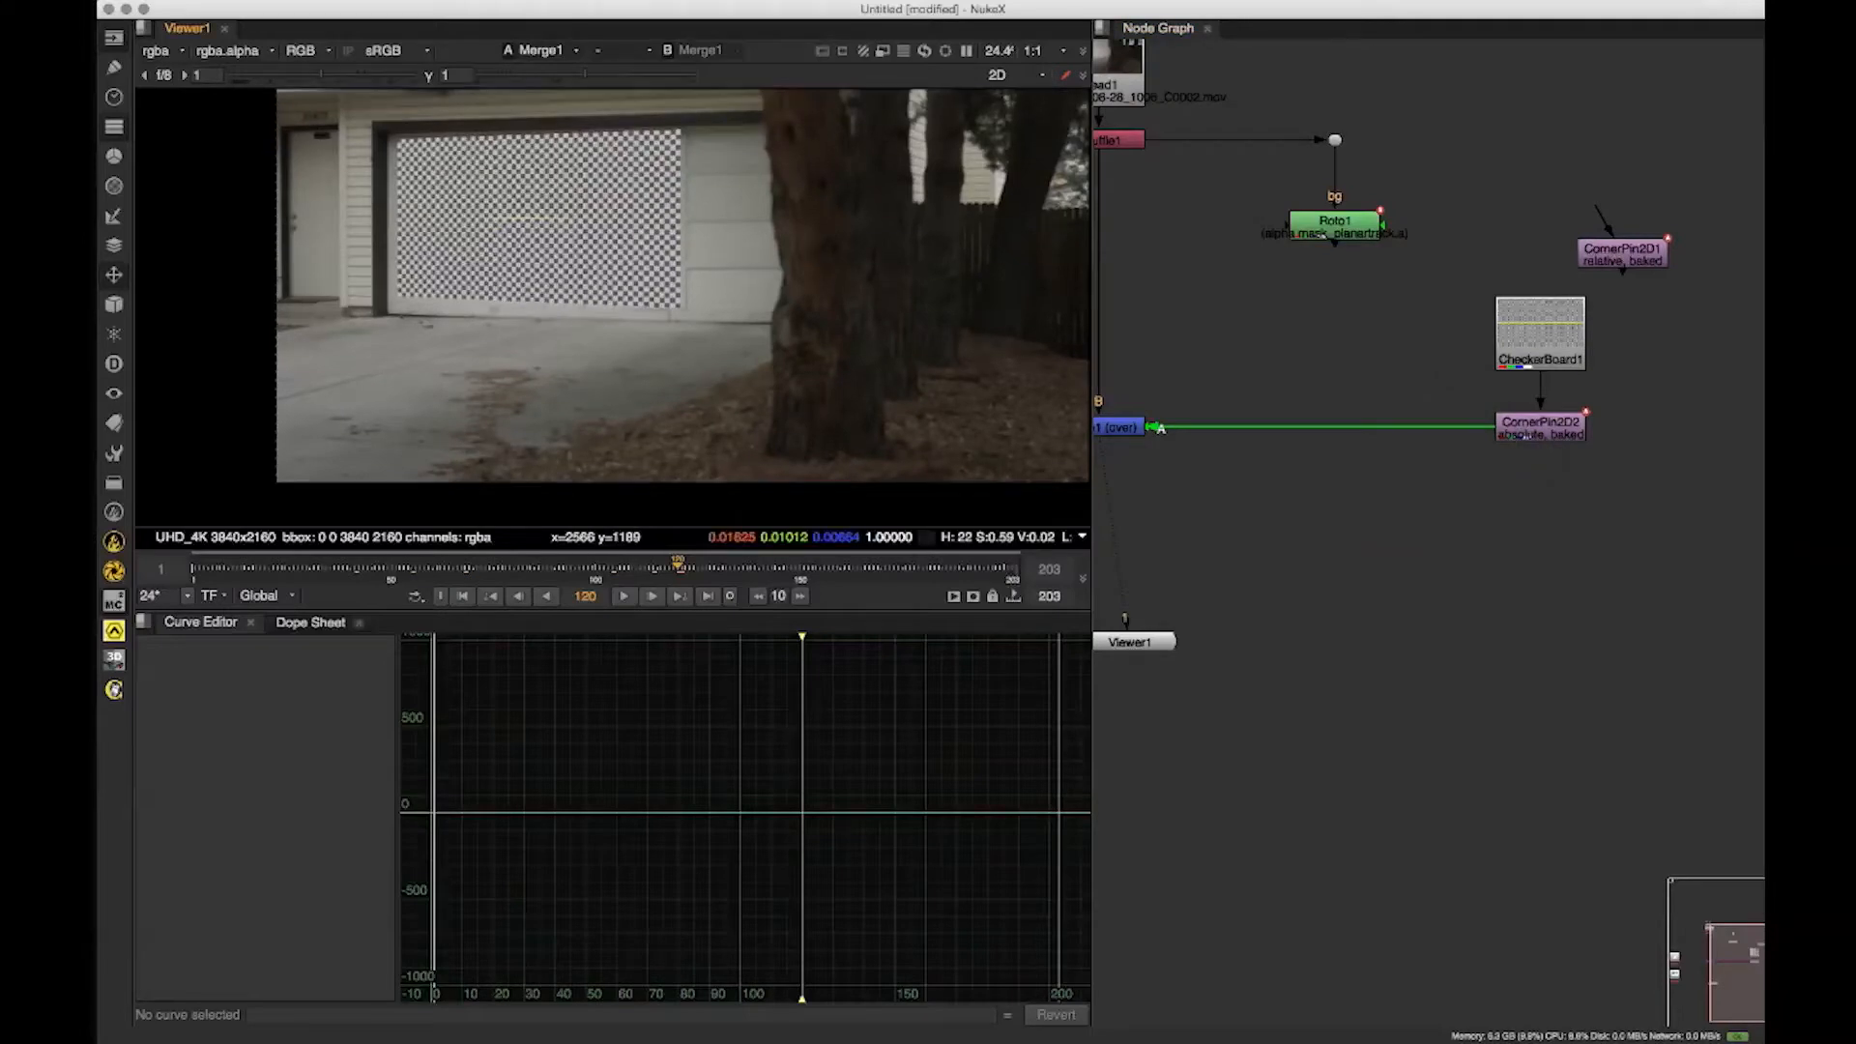
{"action": "left_click_drag", "start_coordinate": [1484, 426], "coordinate": [1539, 339]}
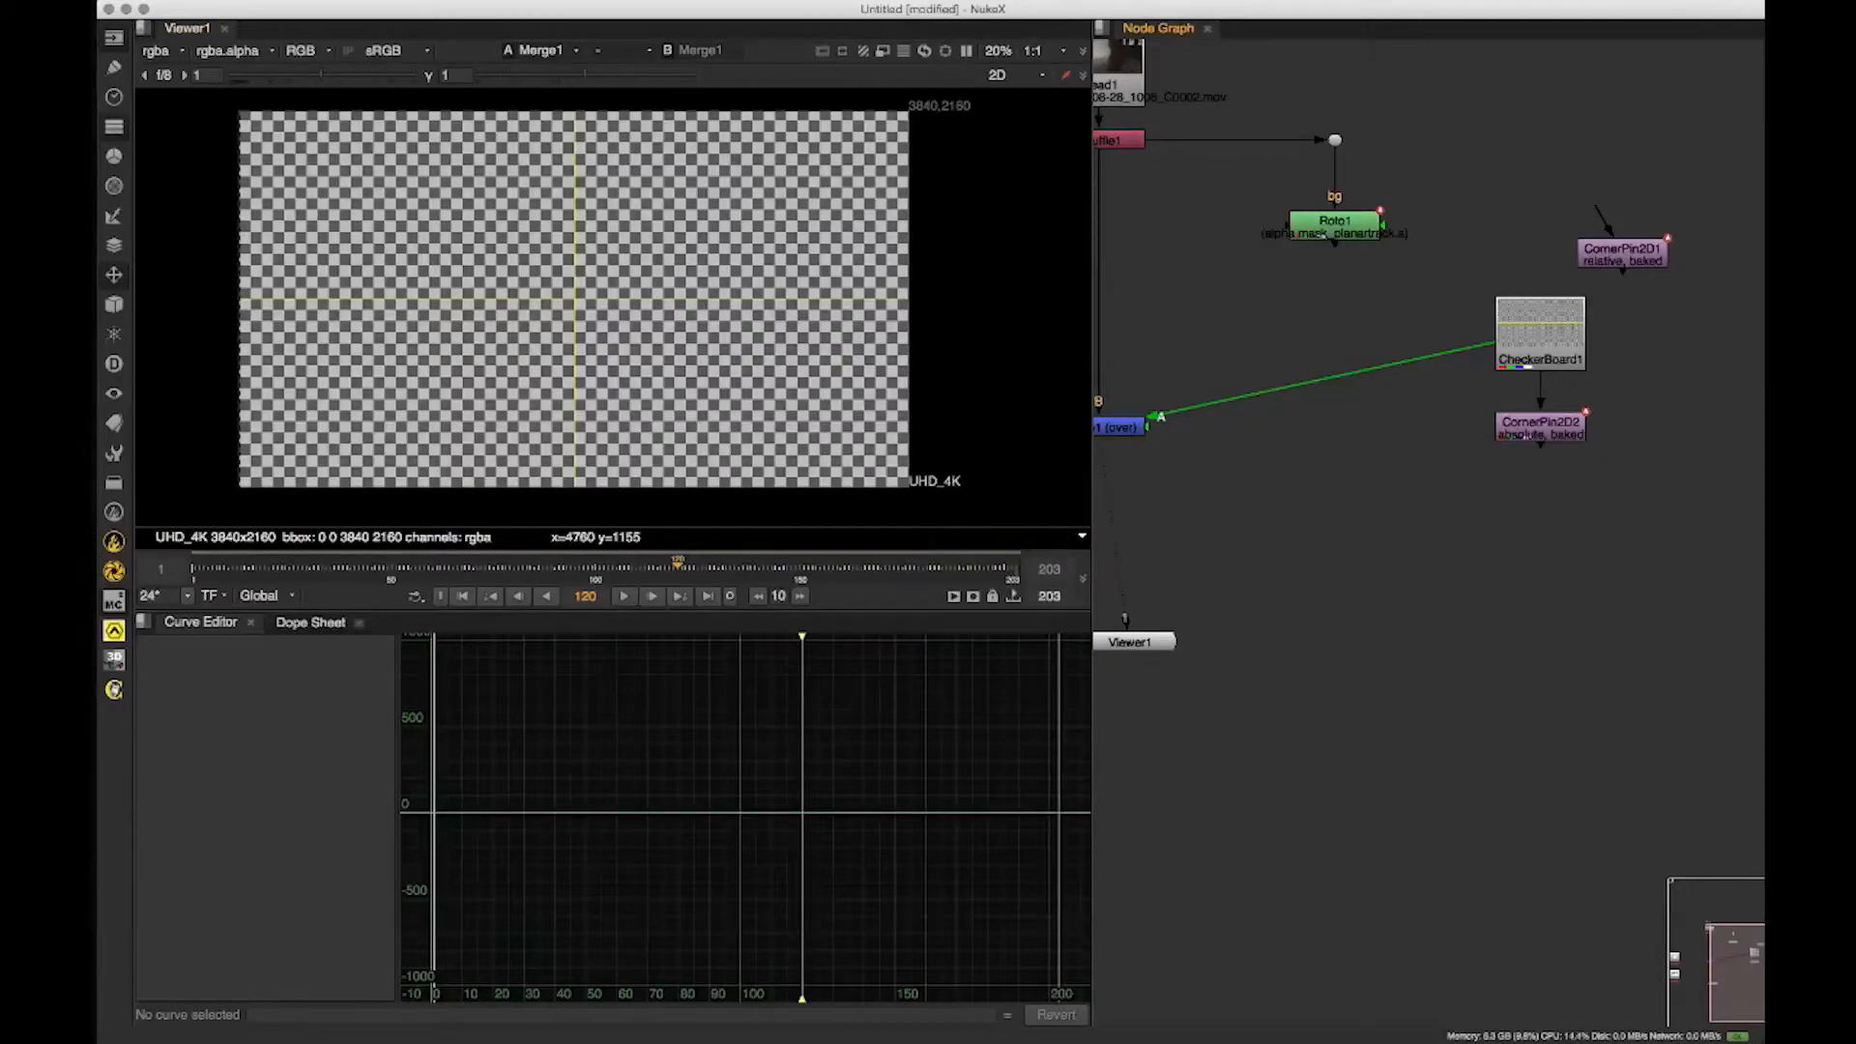
{"action": "left_click_drag", "start_coordinate": [1493, 343], "coordinate": [1498, 426]}
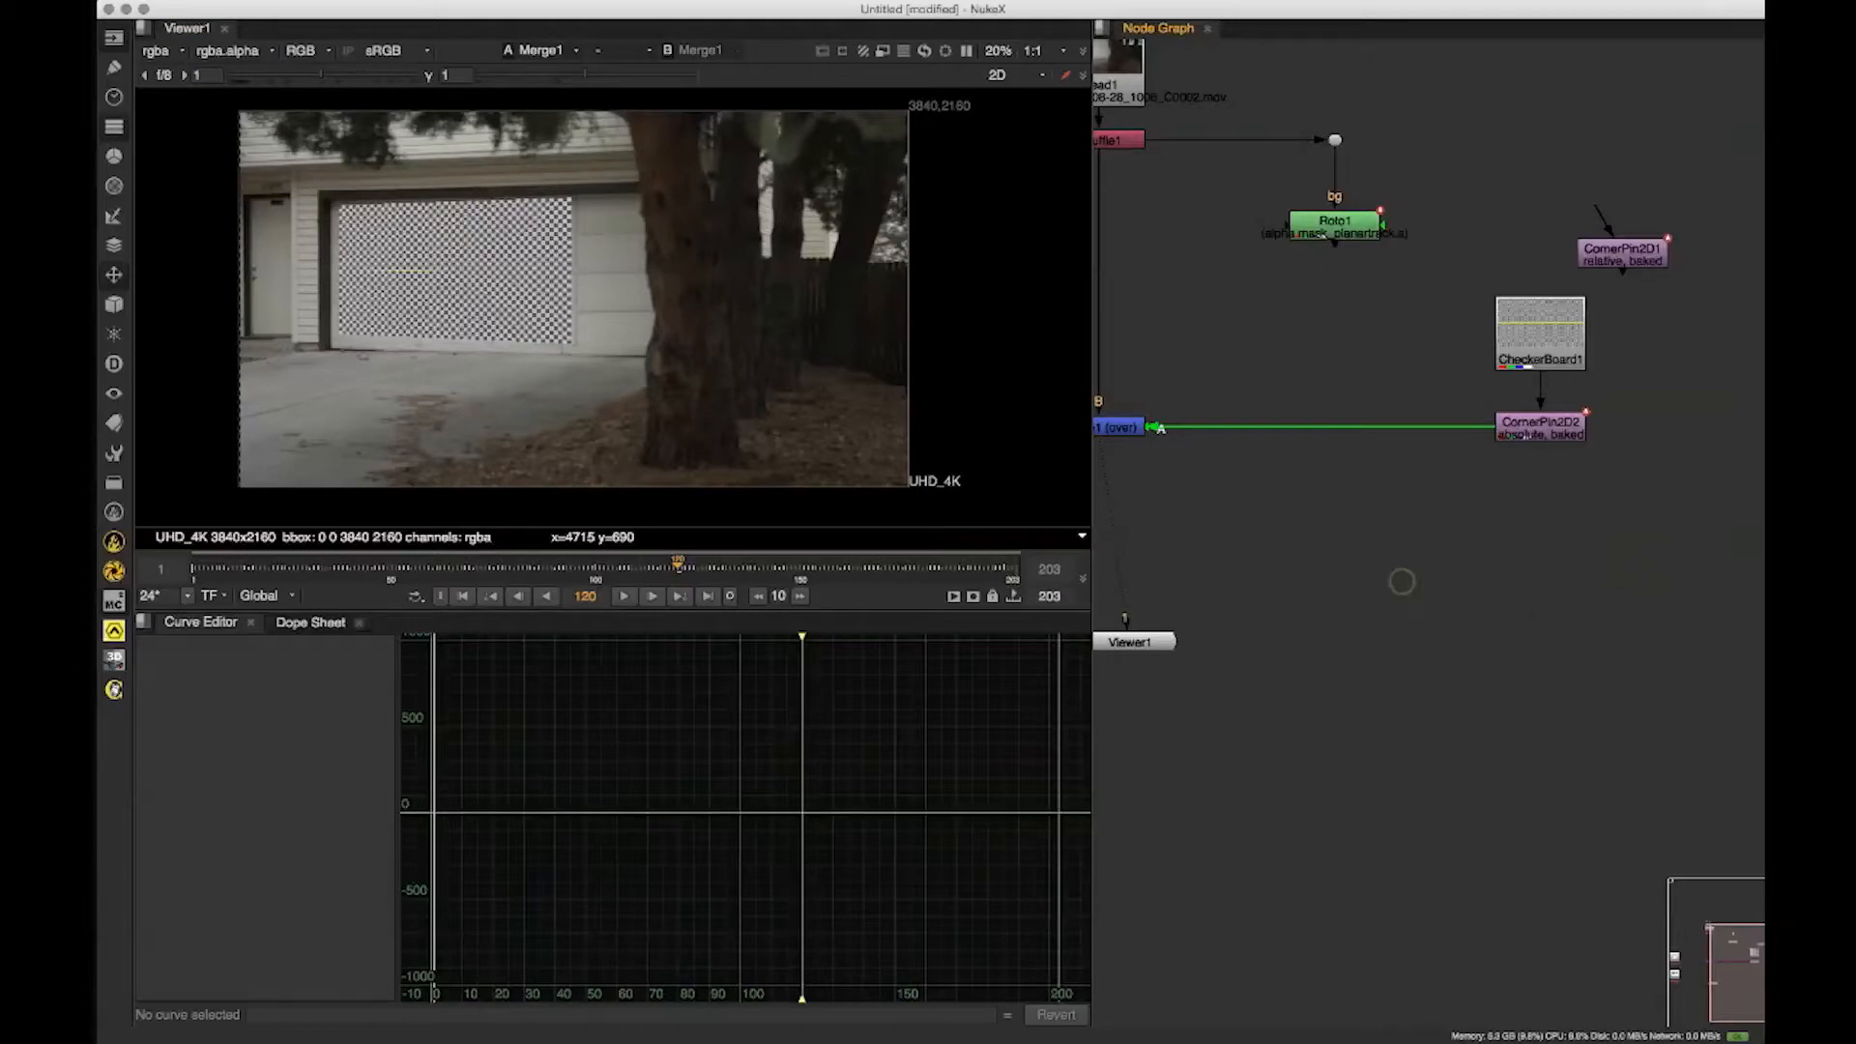
- Place the relative corner pin below the absolute one and compare its From and To points at frame 1
{"action": "left_click_drag", "start_coordinate": [1624, 249], "coordinate": [1545, 533]}
{"action": "left_click", "coordinate": [1476, 568]}
{"action": "left_click", "coordinate": [1543, 532]}
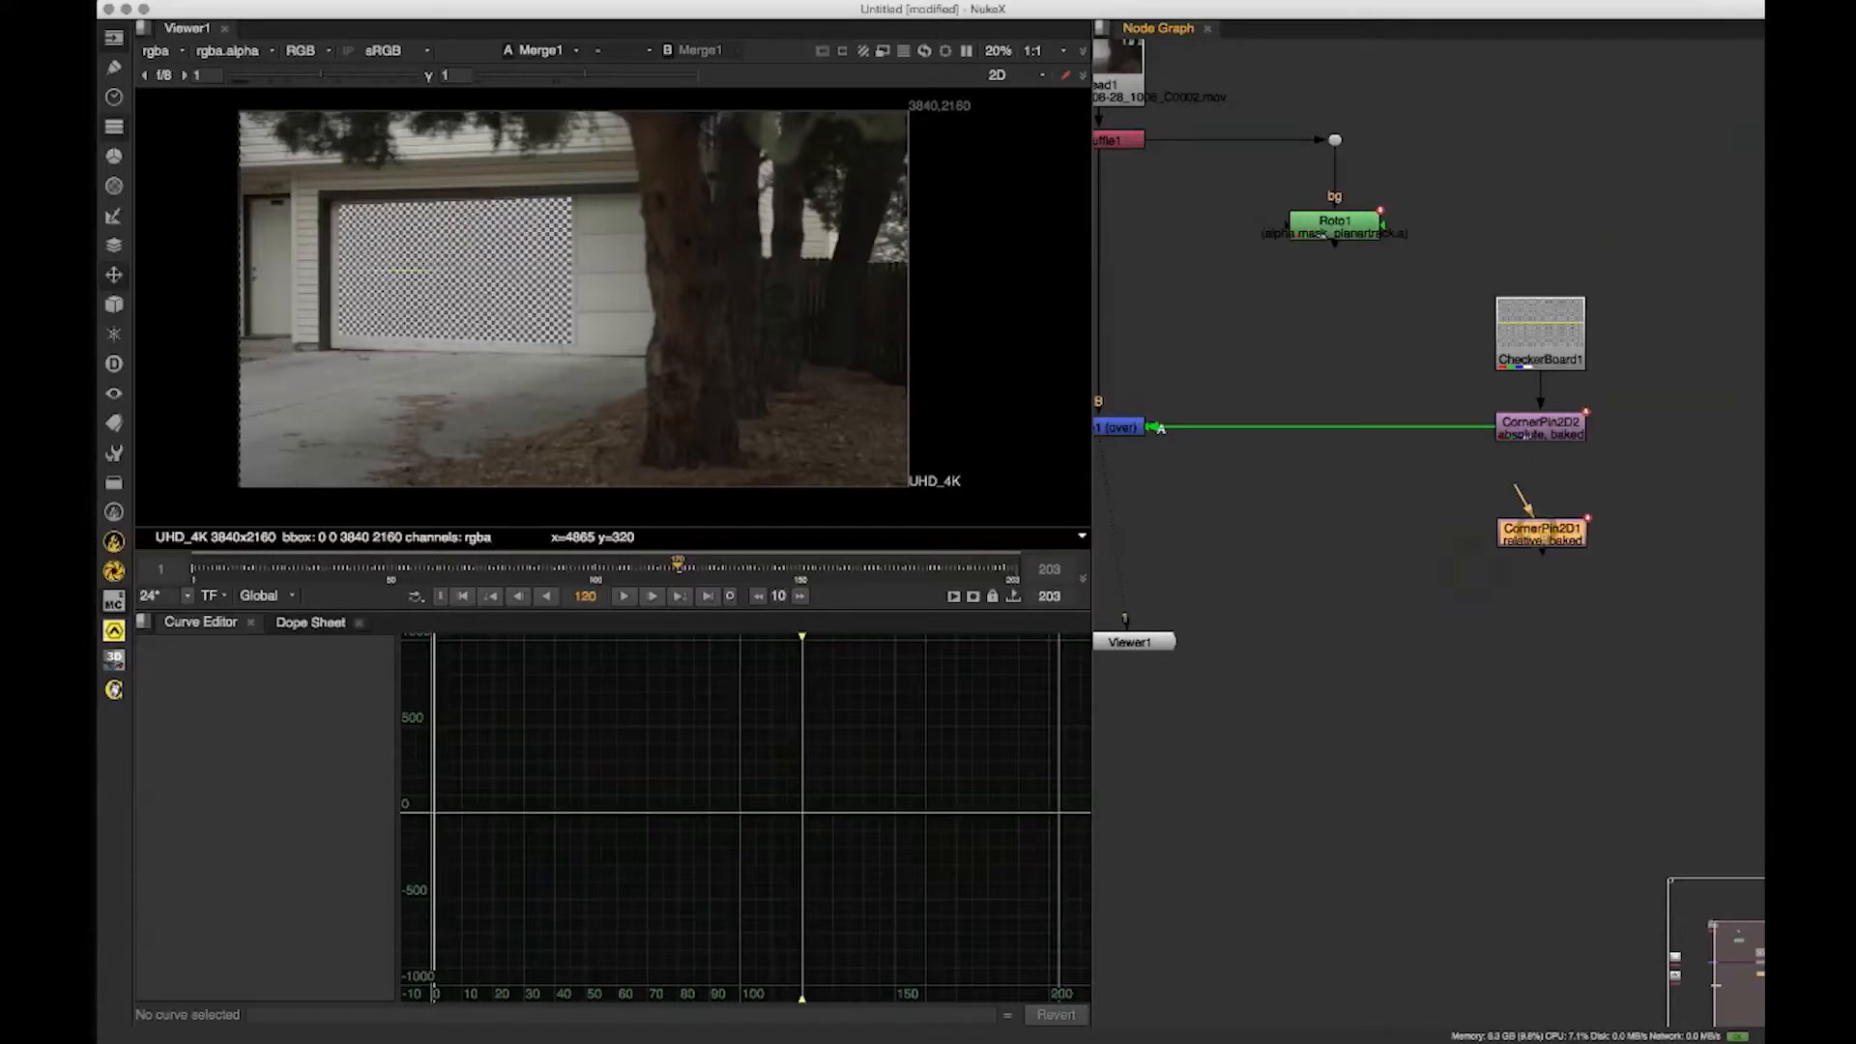
{"action": "double_click", "coordinate": [1543, 532]}
{"action": "left_click", "coordinate": [1085, 445]}
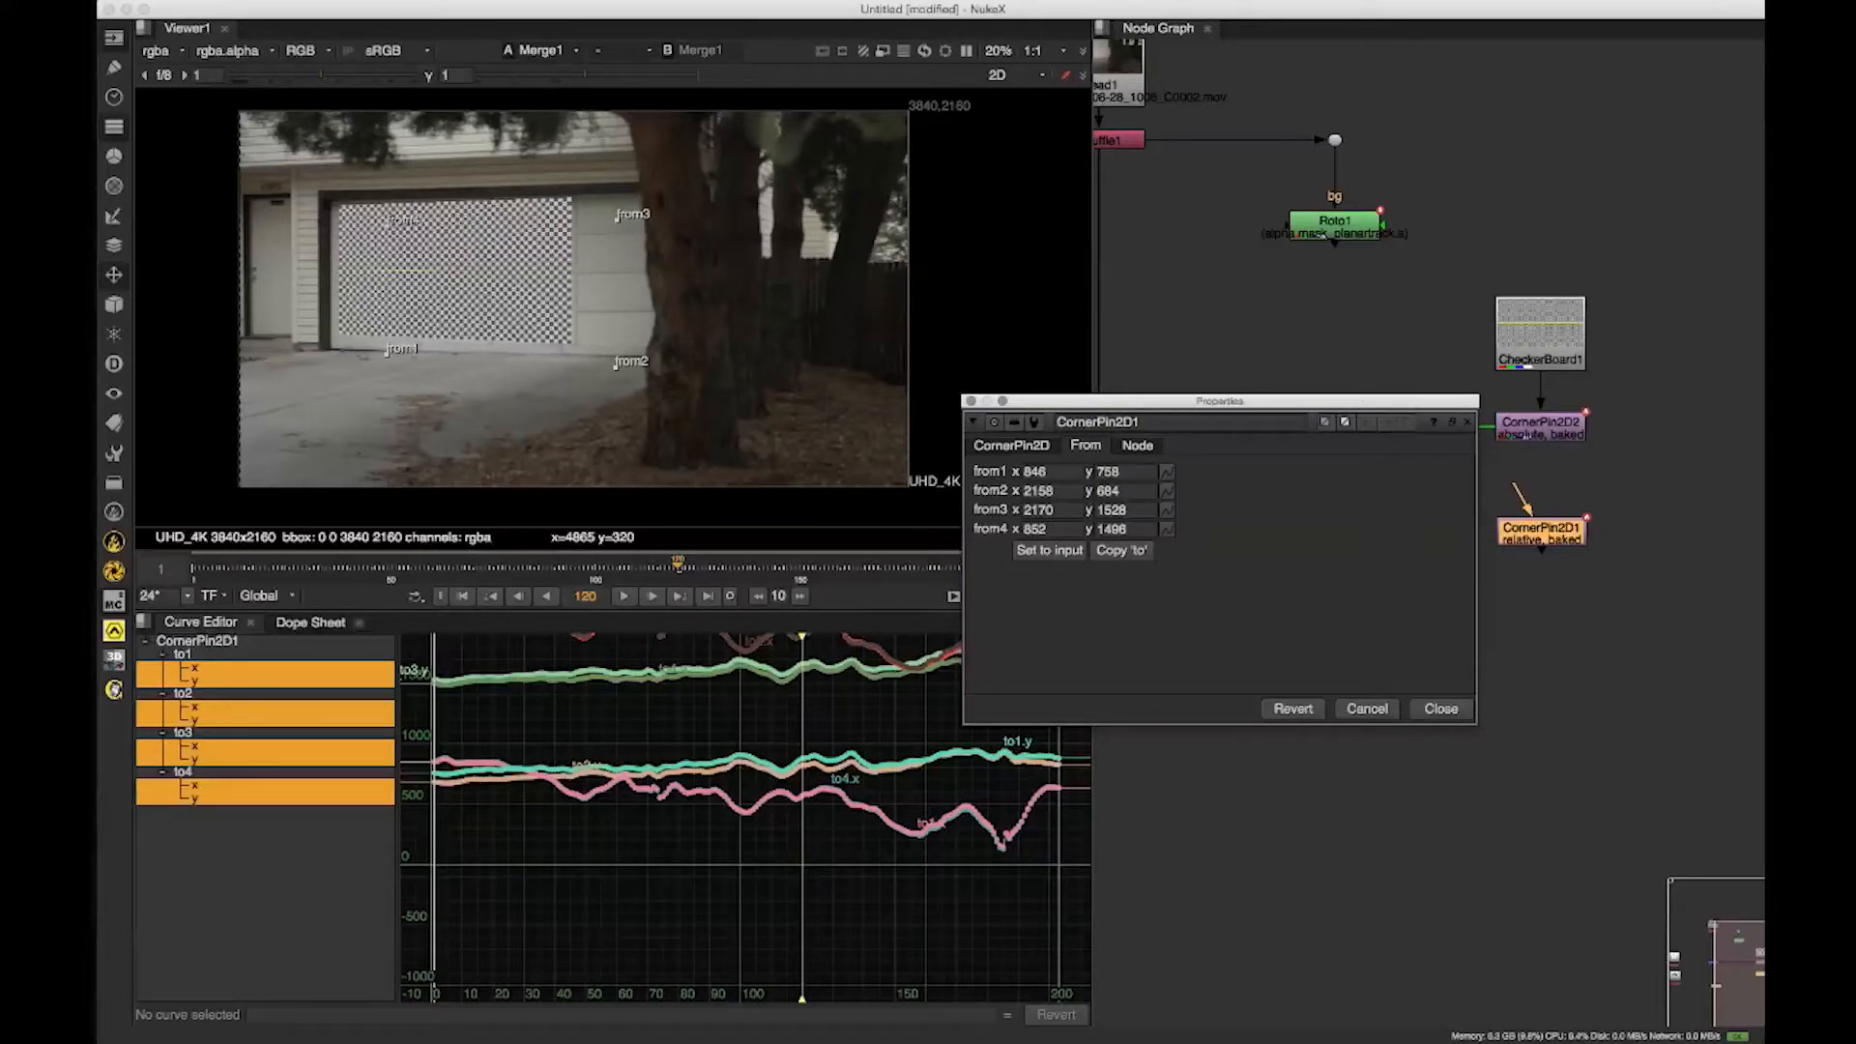
{"action": "left_click", "coordinate": [1015, 445]}
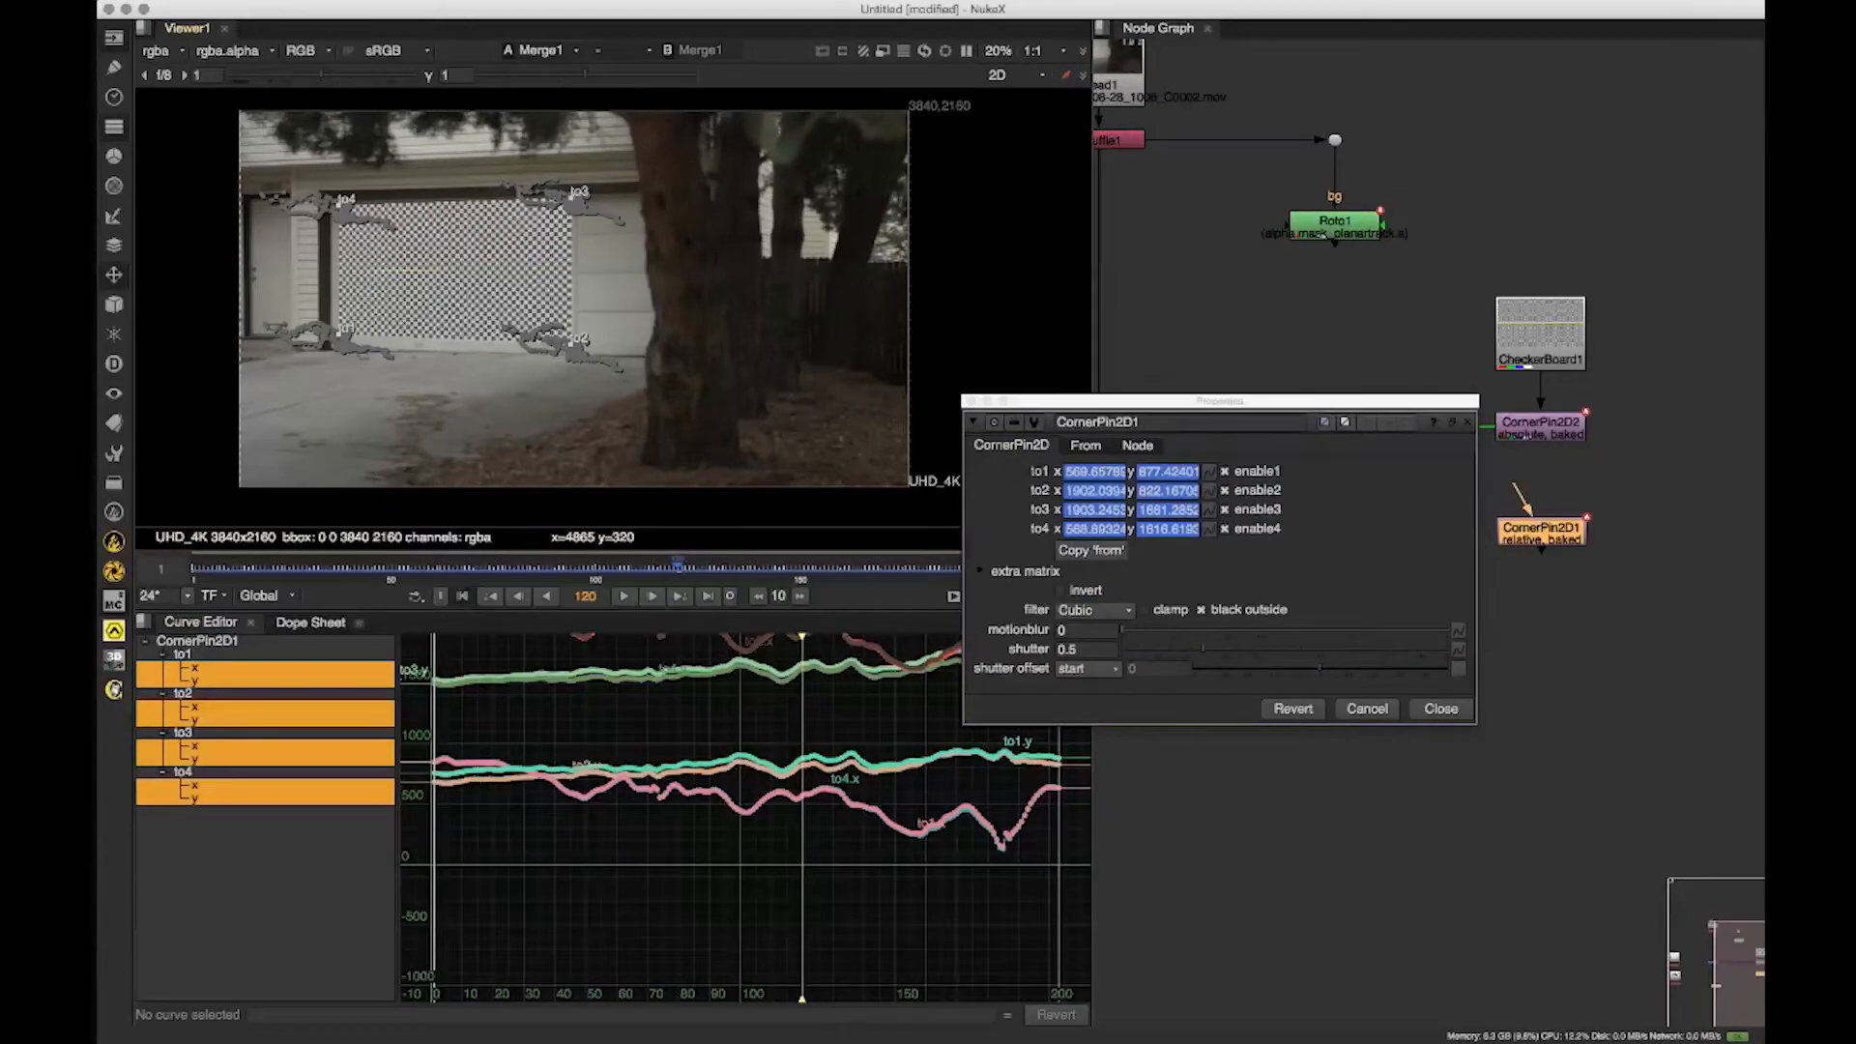
{"action": "left_click", "coordinate": [462, 596]}
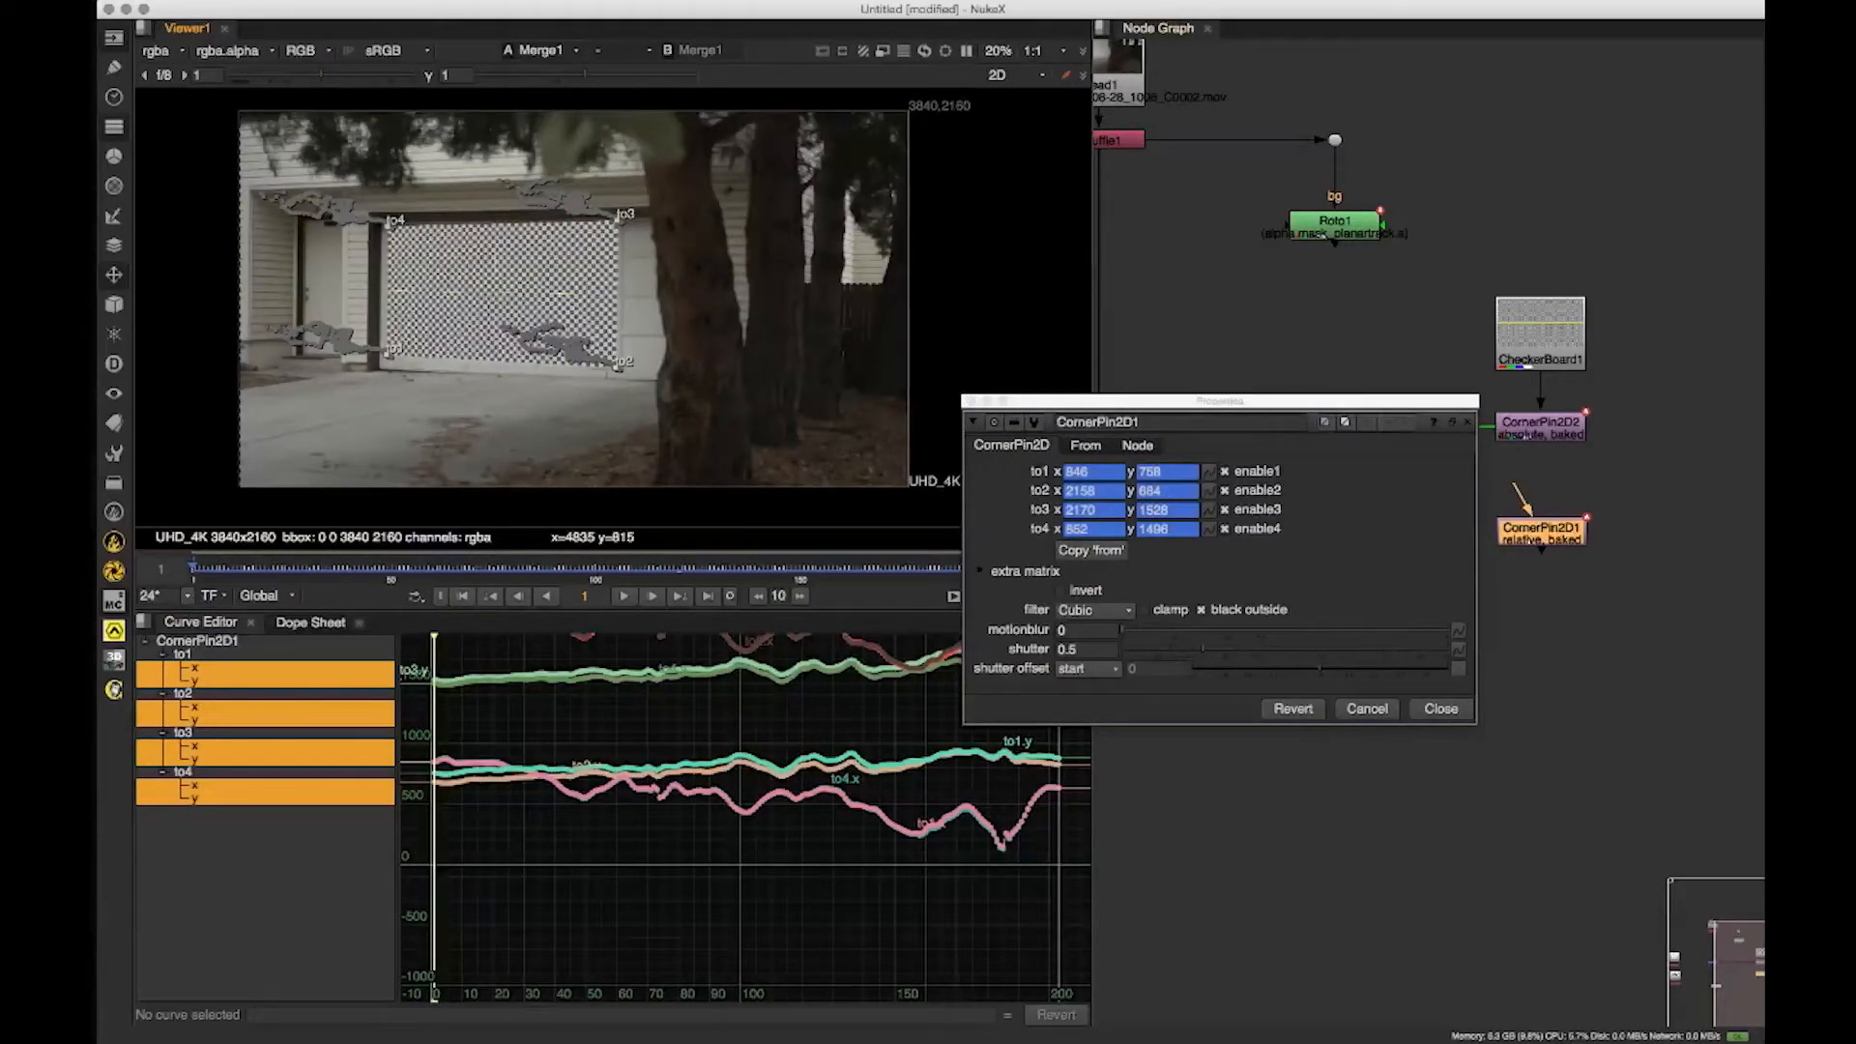
{"action": "left_click", "coordinate": [1589, 594]}
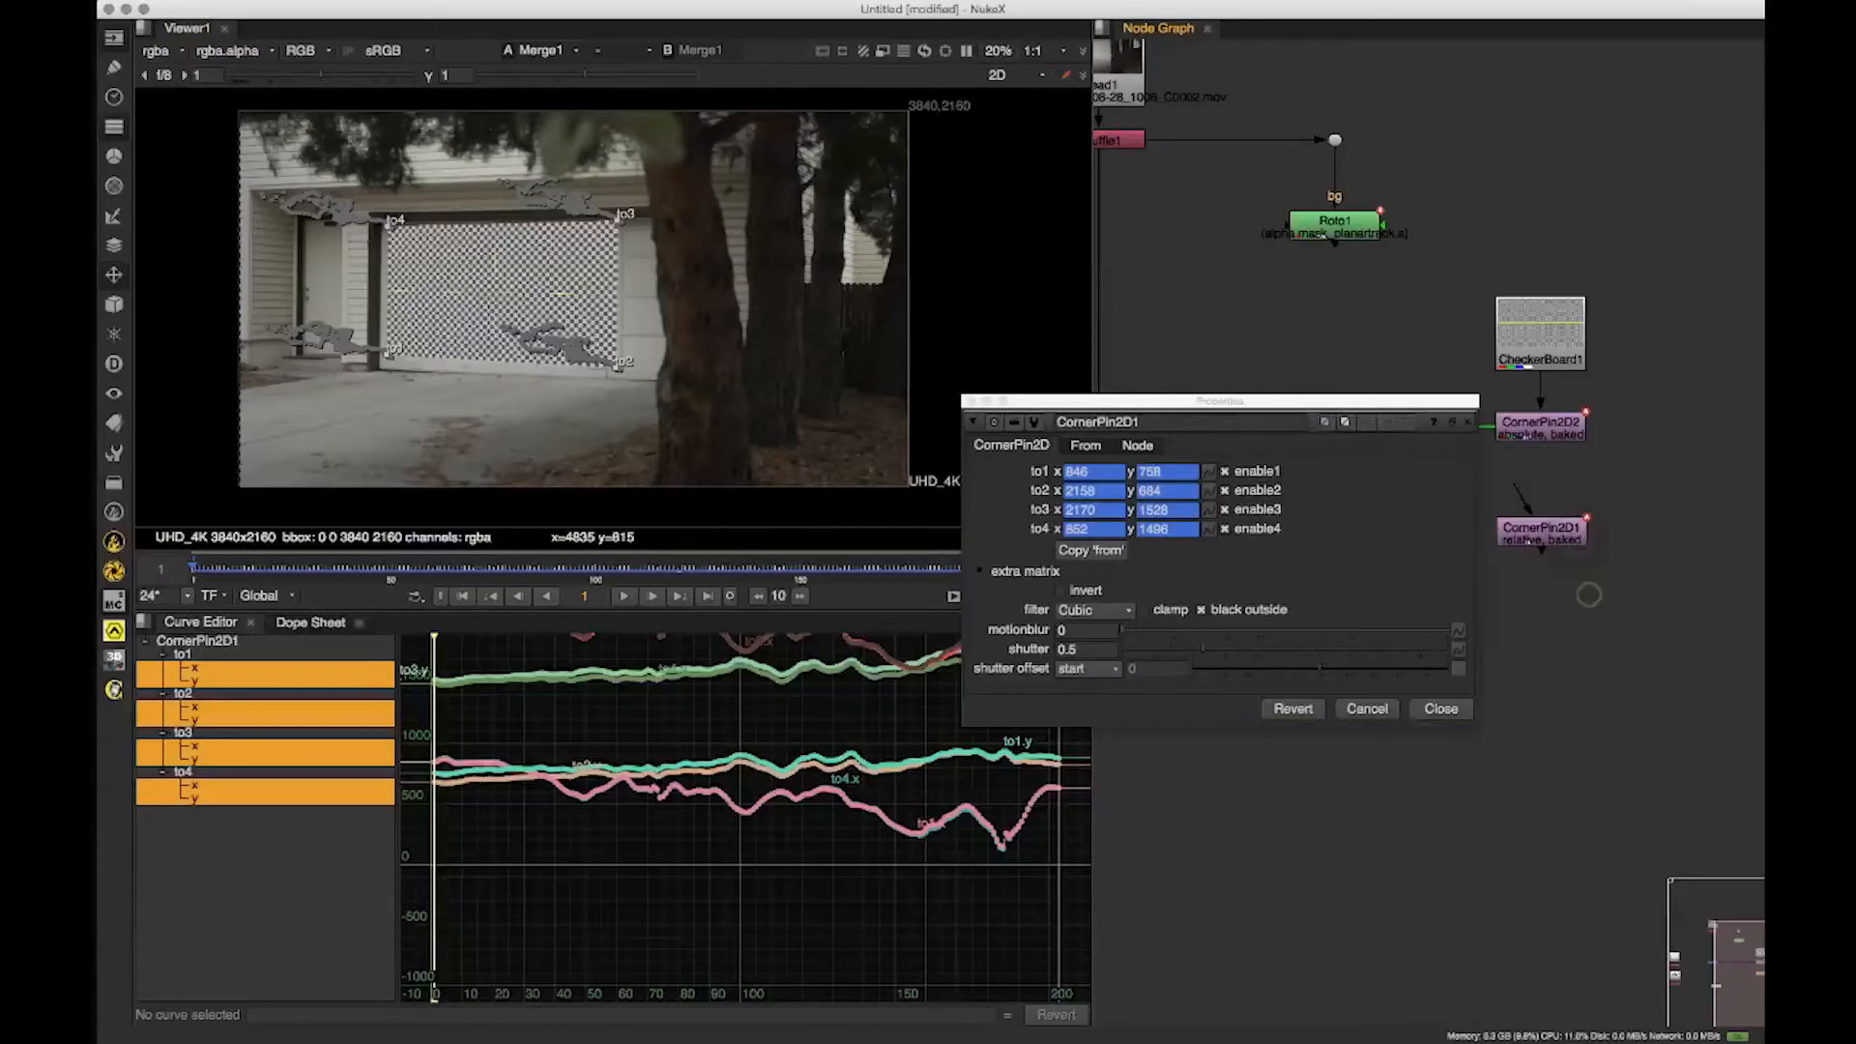
{"action": "left_click_drag", "start_coordinate": [1325, 402], "coordinate": [1224, 489]}
{"action": "left_click_drag", "start_coordinate": [1562, 533], "coordinate": [1554, 536]}
{"action": "left_click", "coordinate": [984, 532]}
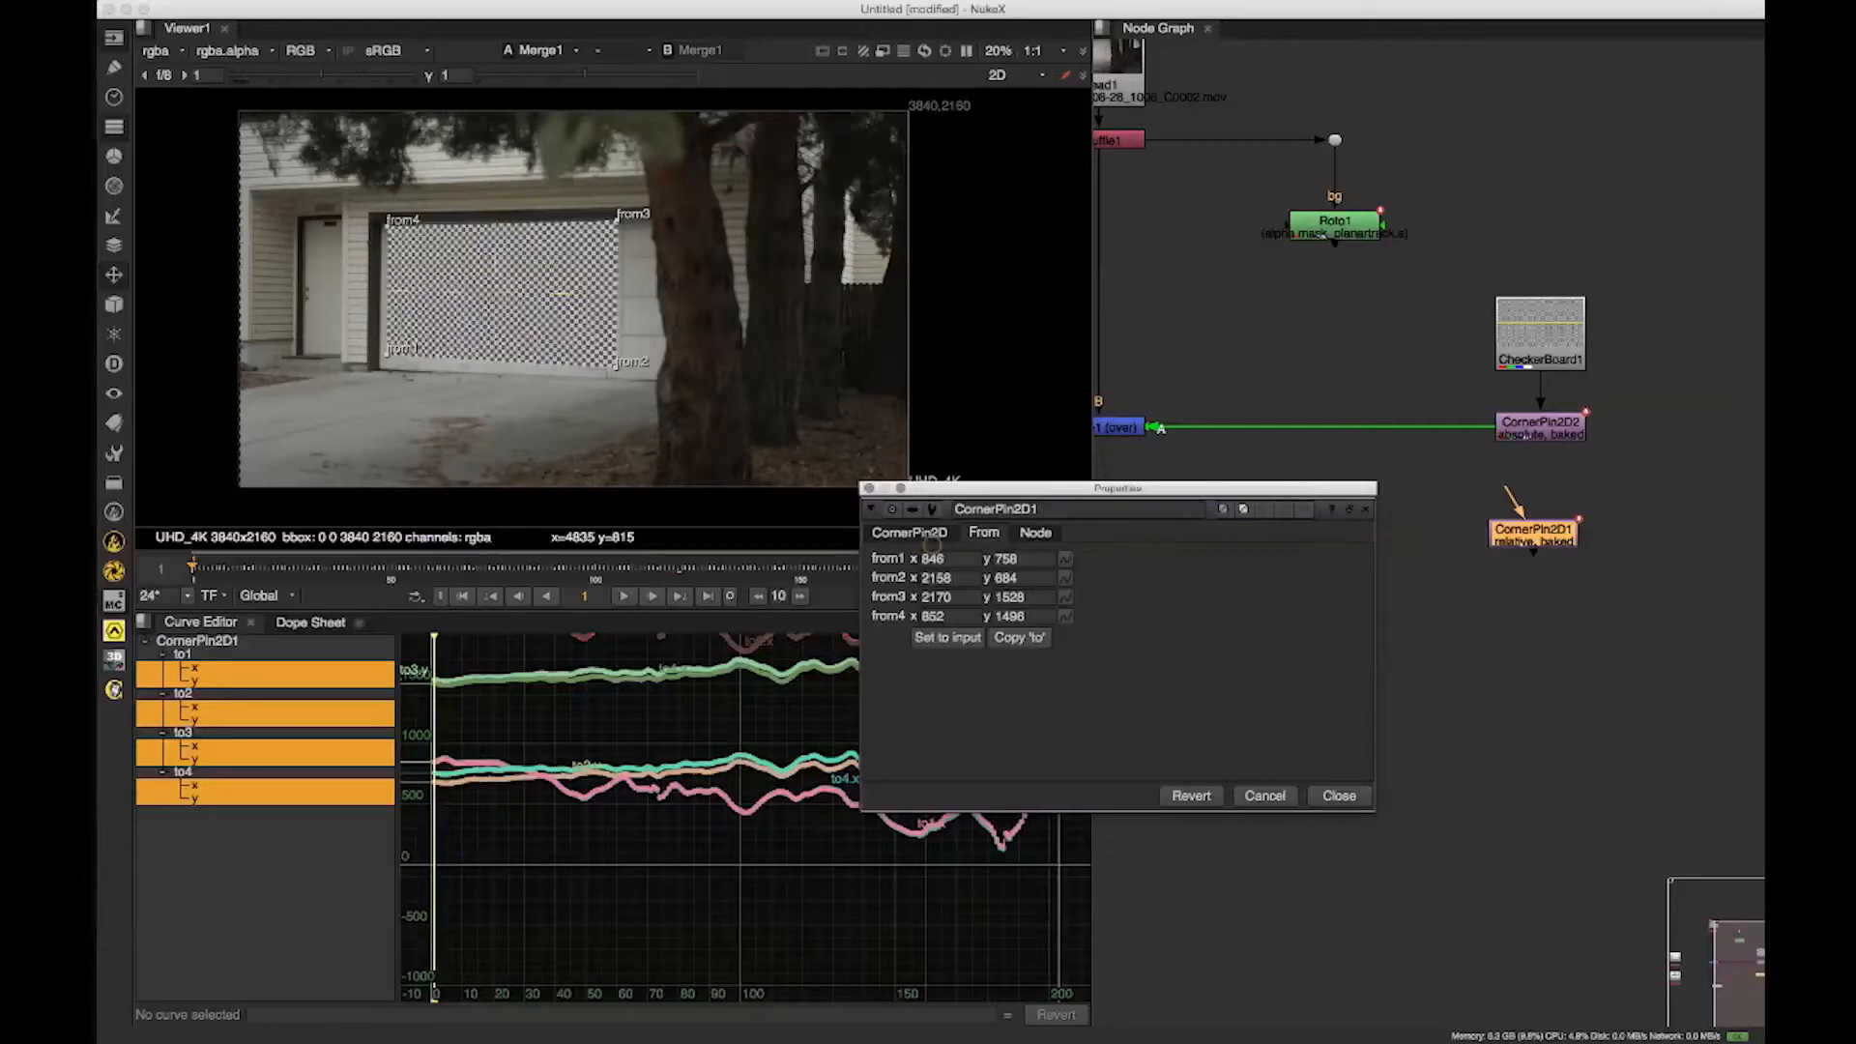
{"action": "left_click", "coordinate": [928, 538]}
- Connect the relative corner pin to the CheckerBoard, view its output and play the animation
{"action": "left_click_drag", "start_coordinate": [1534, 534], "coordinate": [1454, 516]}
{"action": "key", "text": "1"}
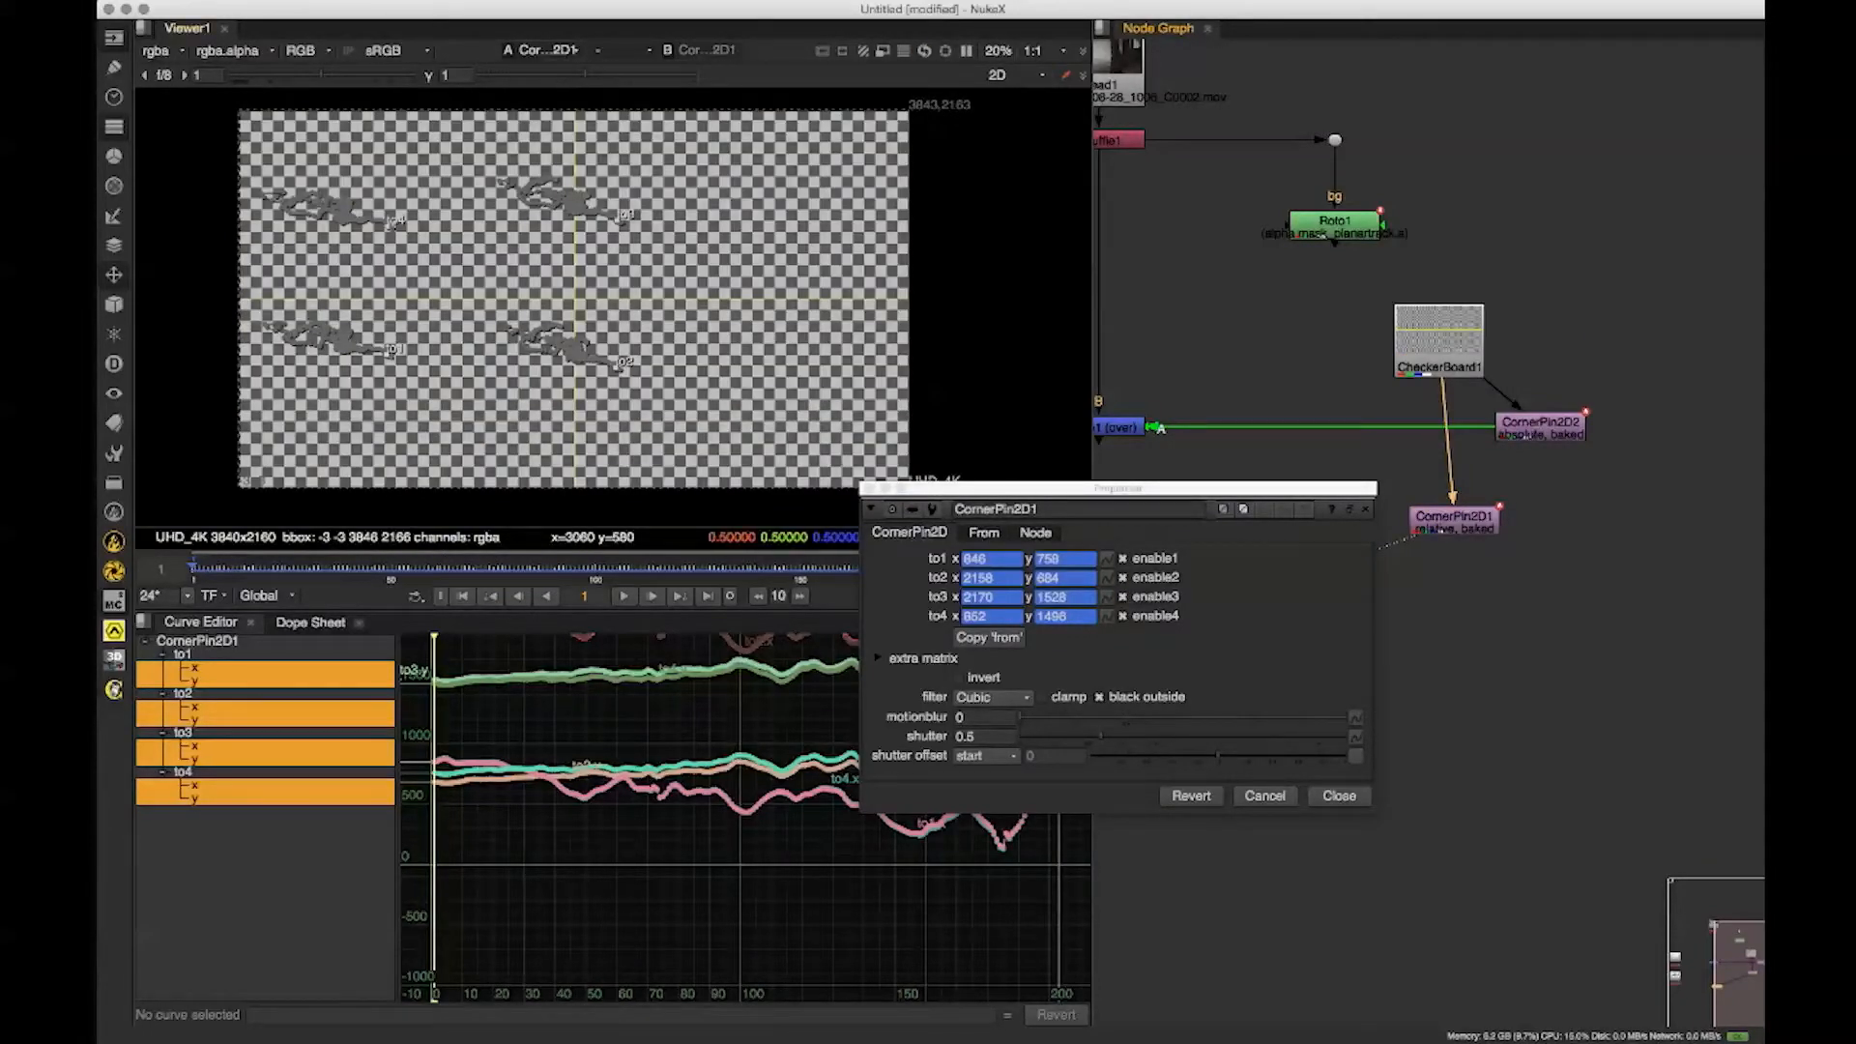
{"action": "left_click_drag", "start_coordinate": [751, 238], "coordinate": [740, 235]}
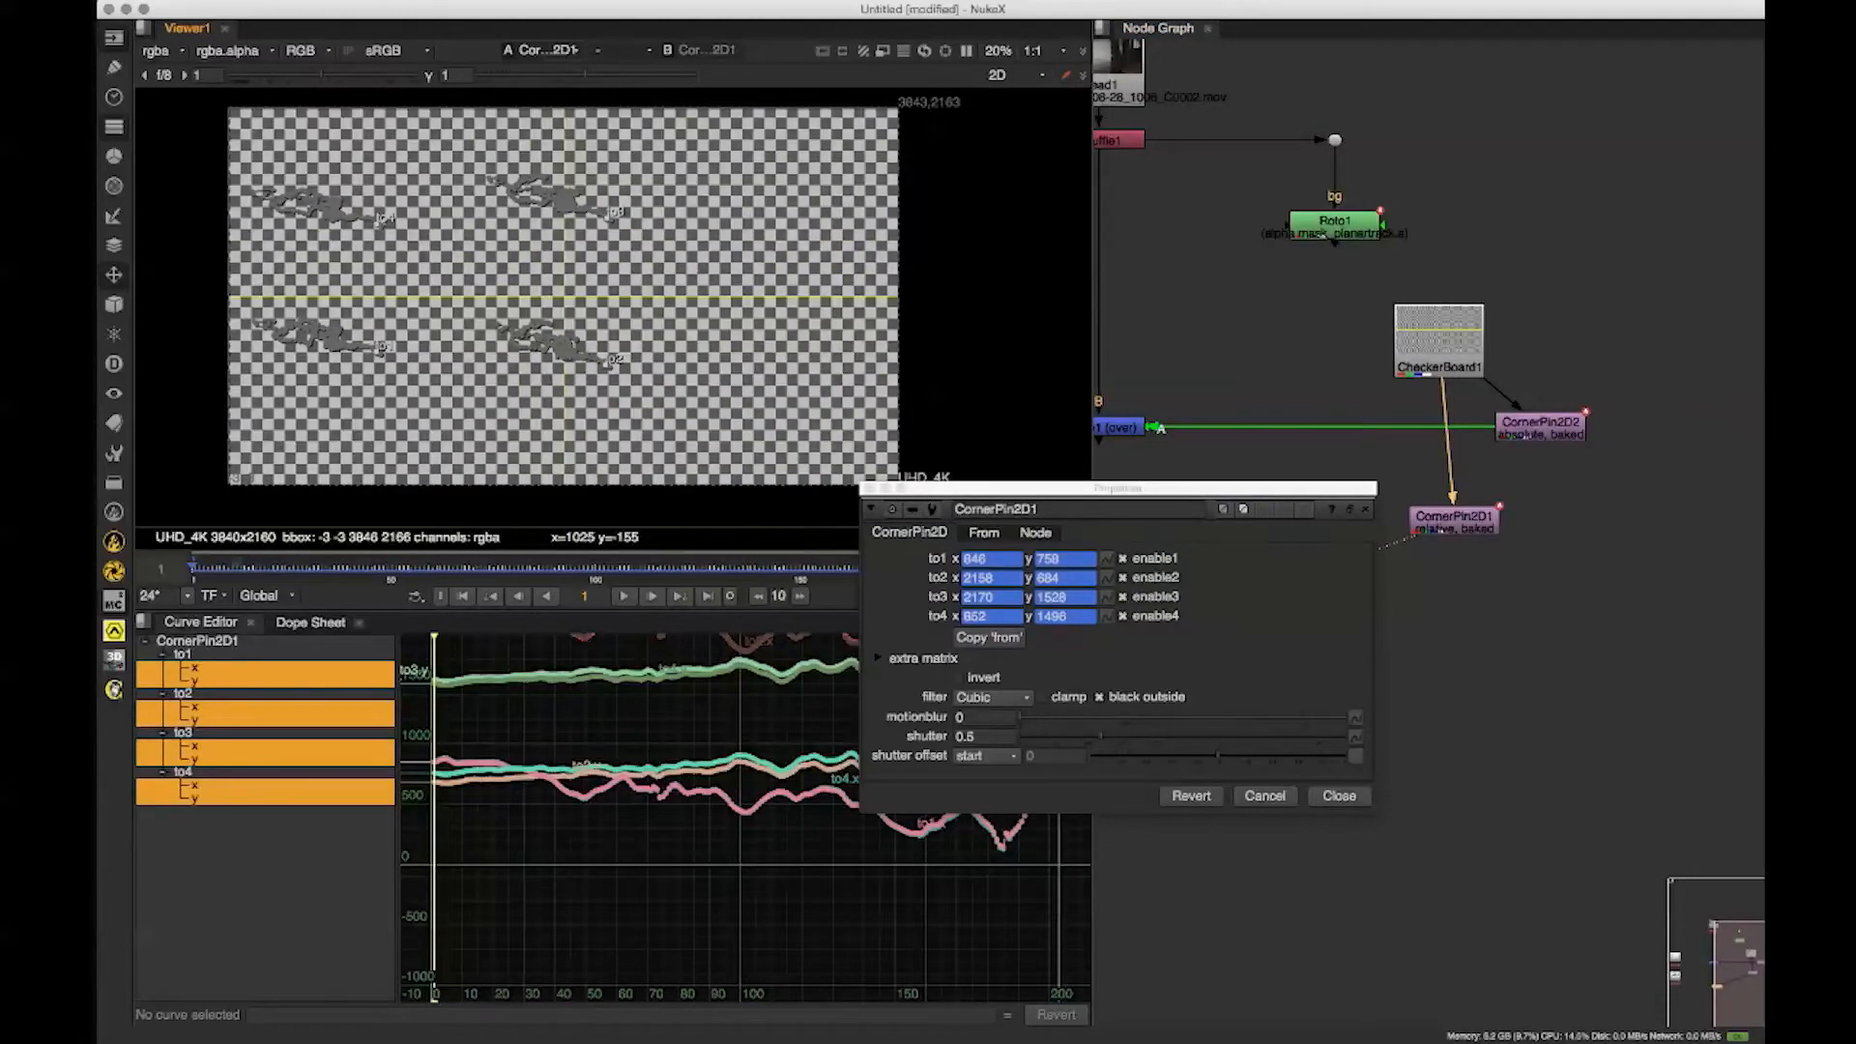
{"action": "key", "text": "l"}
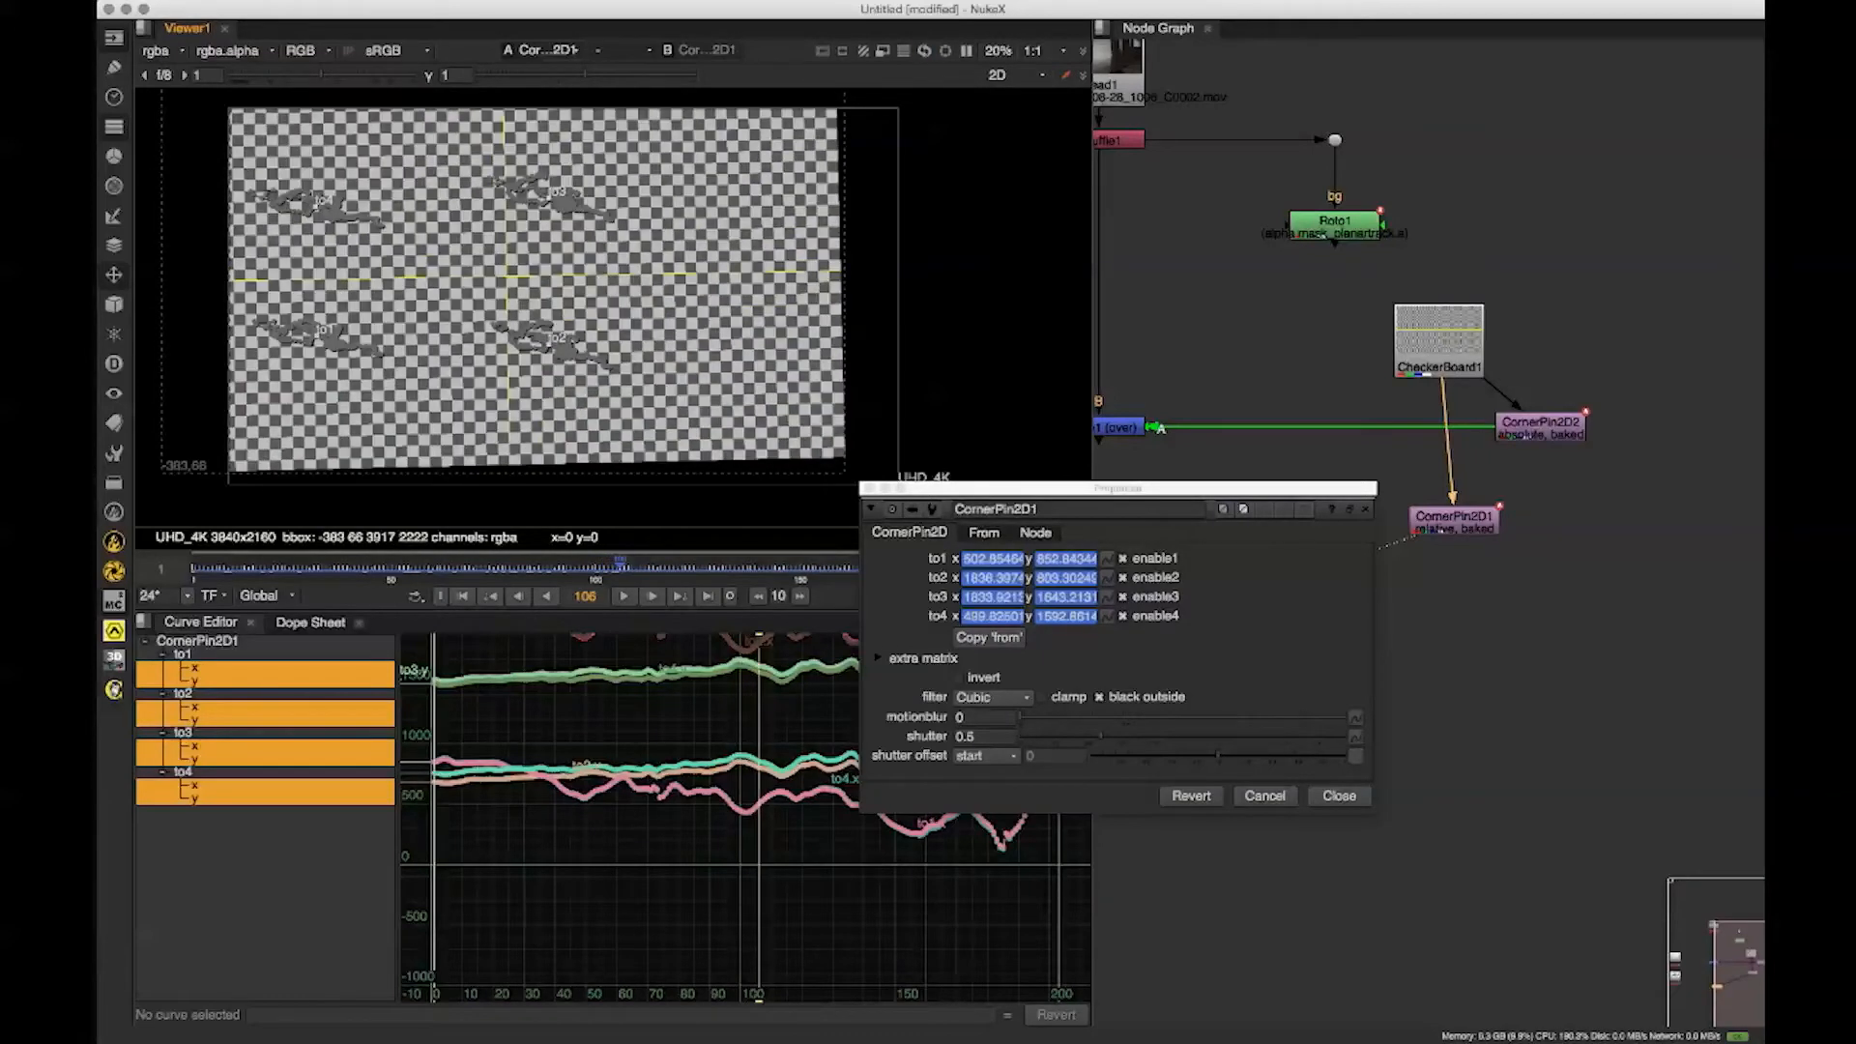
- Step back and forth through the frames around 96 to 123 to examine how the relative corner pin warps the full-frame checkerboard
{"action": "key", "text": "Left"}
{"action": "key", "text": "Left"}
{"action": "key", "text": "Left"}
{"action": "key", "text": "Left"}
{"action": "key", "text": "Left"}
{"action": "key", "text": "Right"}
{"action": "key", "text": "Right"}
{"action": "key", "text": "Right"}
{"action": "key", "text": "Right"}
{"action": "key", "text": "Right"}
{"action": "key", "text": "Right"}
{"action": "key", "text": "Right"}
{"action": "key", "text": "Right"}
{"action": "key", "text": "Right"}
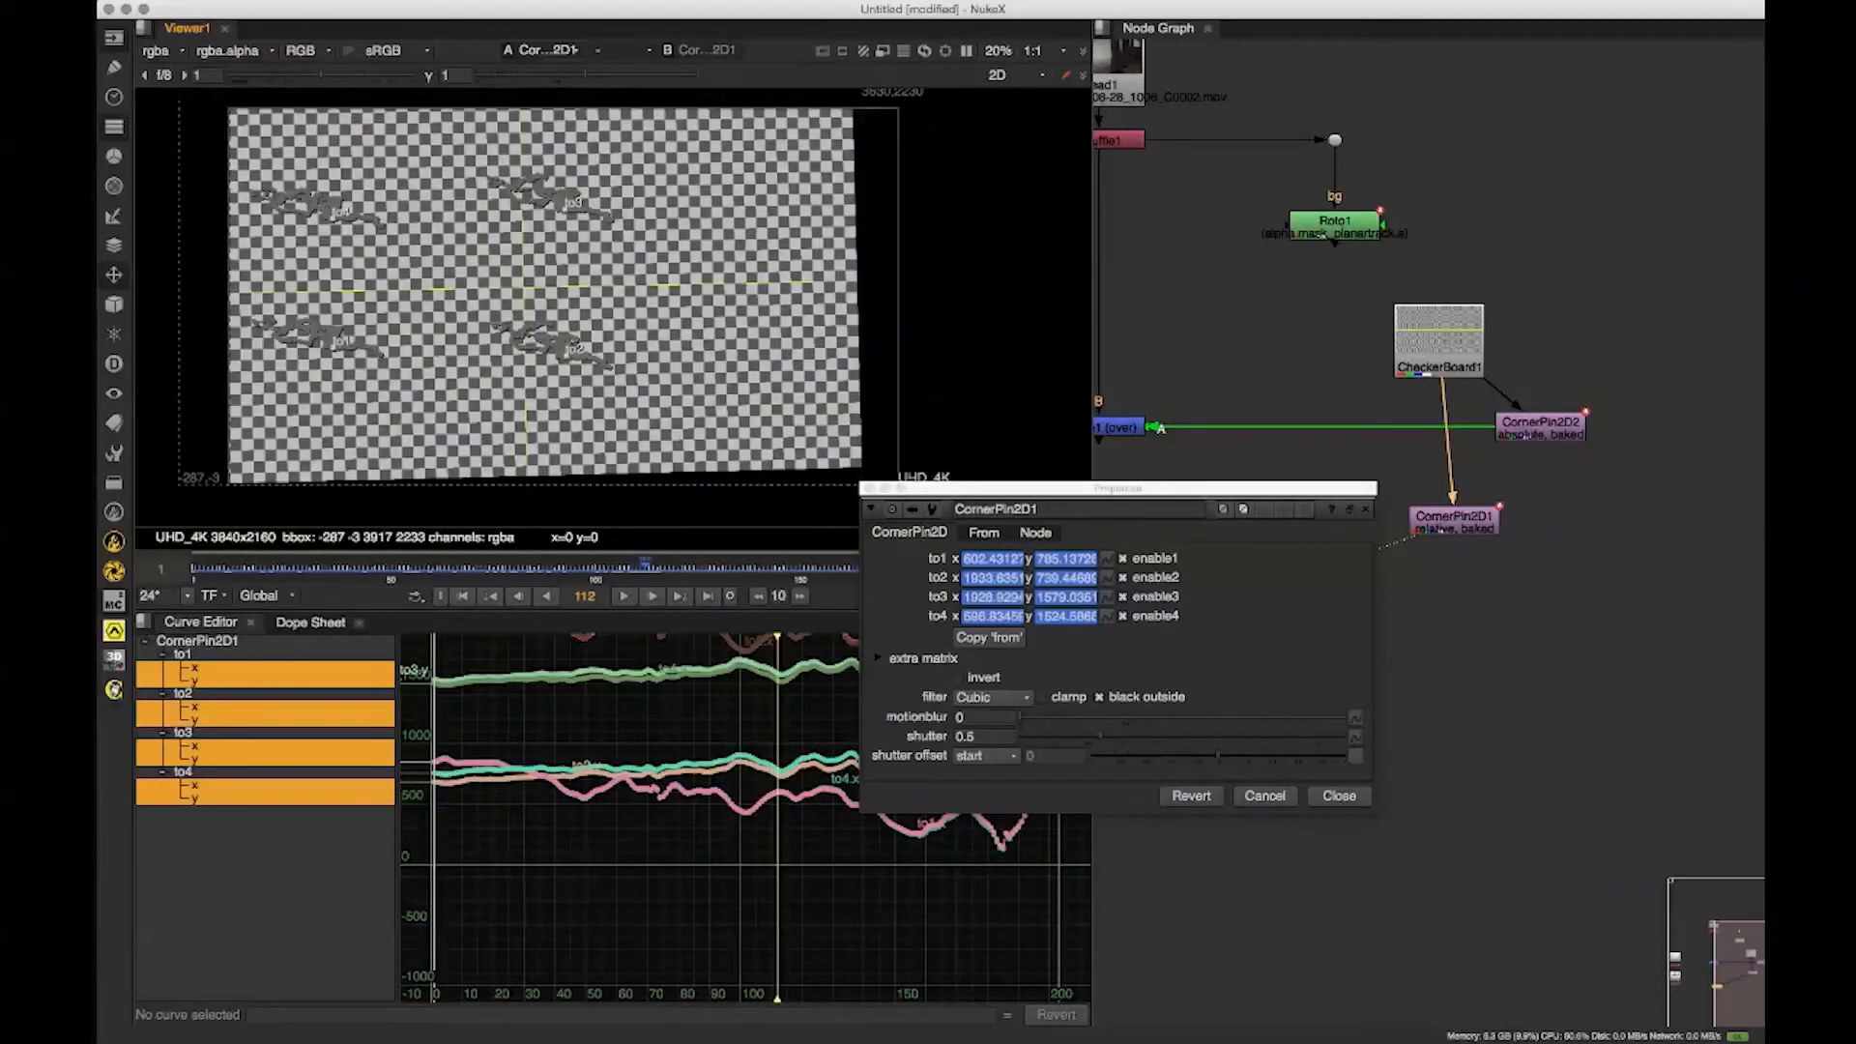
{"action": "key", "text": "Right"}
{"action": "key", "text": "Right"}
{"action": "key", "text": "Right"}
{"action": "key", "text": "Right"}
{"action": "key", "text": "Right"}
{"action": "key", "text": "Right"}
{"action": "key", "text": "Right"}
{"action": "key", "text": "Right"}
{"action": "key", "text": "Right"}
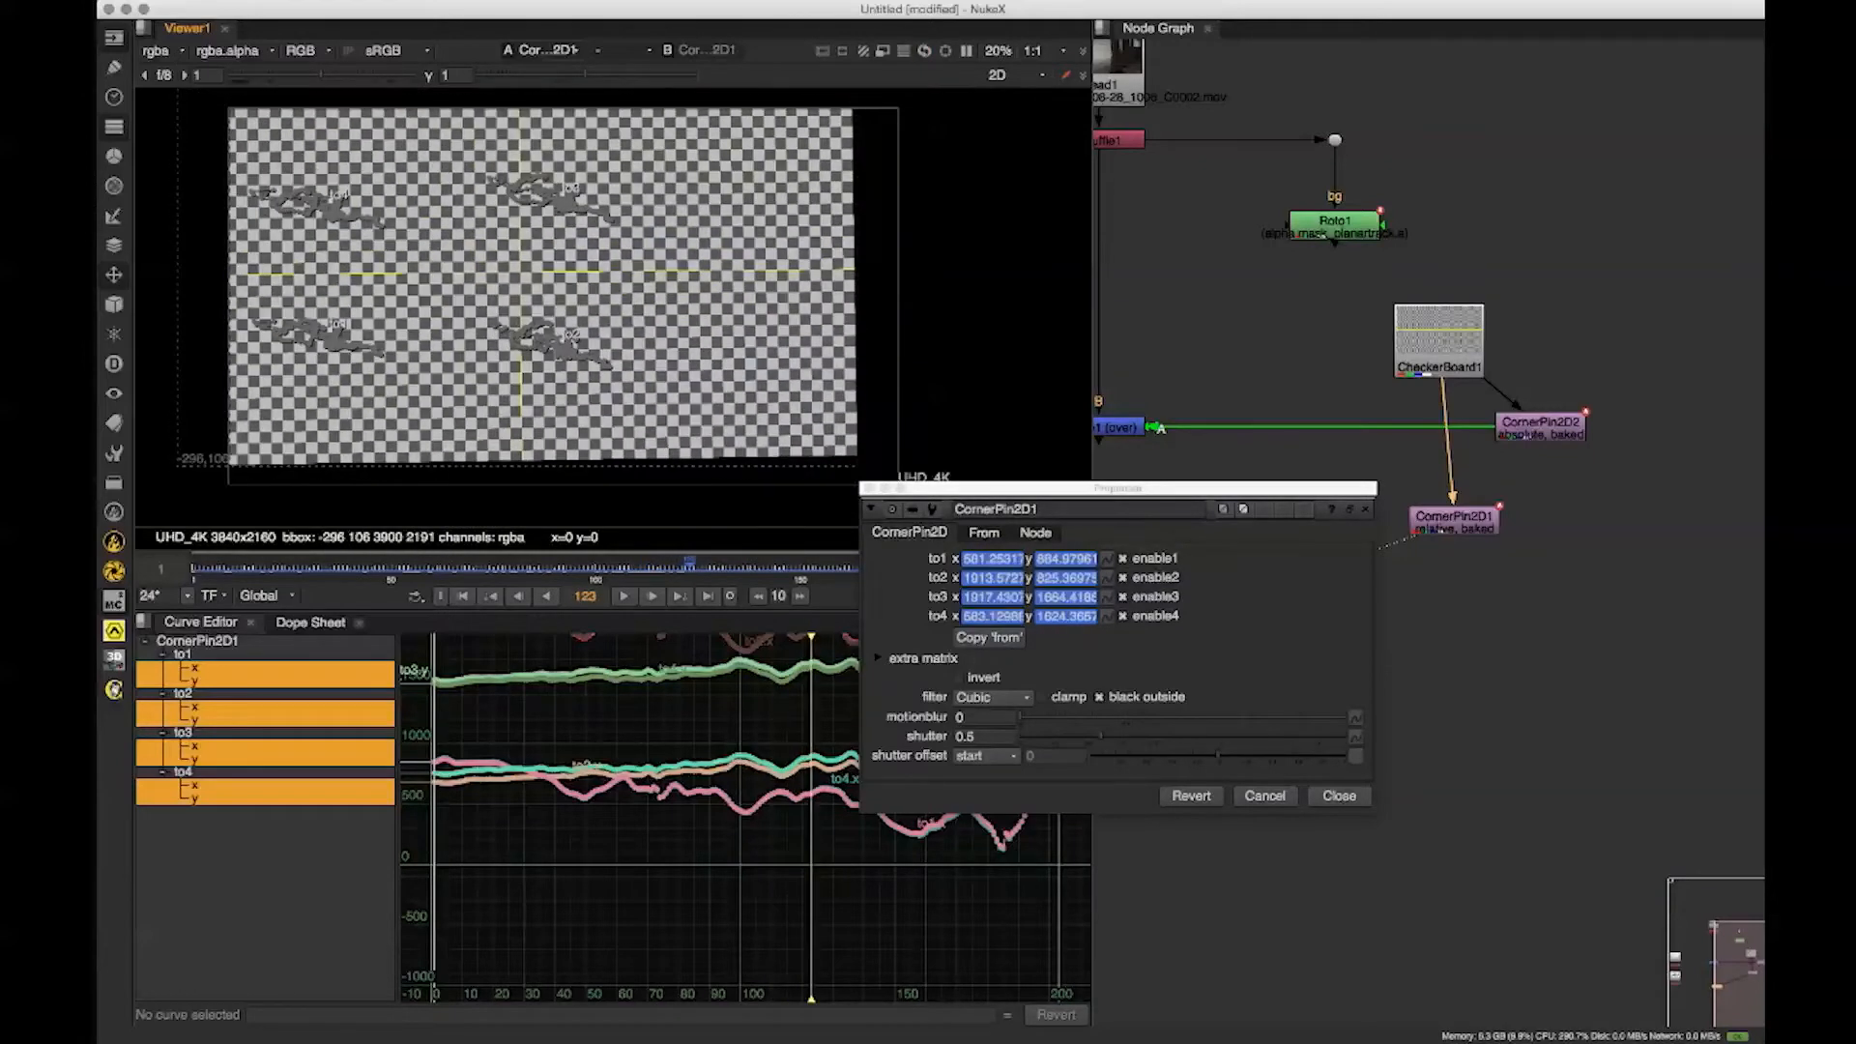
{"action": "key", "text": "Left"}
{"action": "key", "text": "Left"}
{"action": "key", "text": "Left"}
{"action": "key", "text": "Left"}
{"action": "key", "text": "Left"}
{"action": "key", "text": "Left"}
{"action": "key", "text": "Left"}
{"action": "key", "text": "Left"}
{"action": "key", "text": "Left"}
{"action": "key", "text": "Left"}
{"action": "key", "text": "Left"}
{"action": "key", "text": "Left"}
{"action": "key", "text": "Left"}
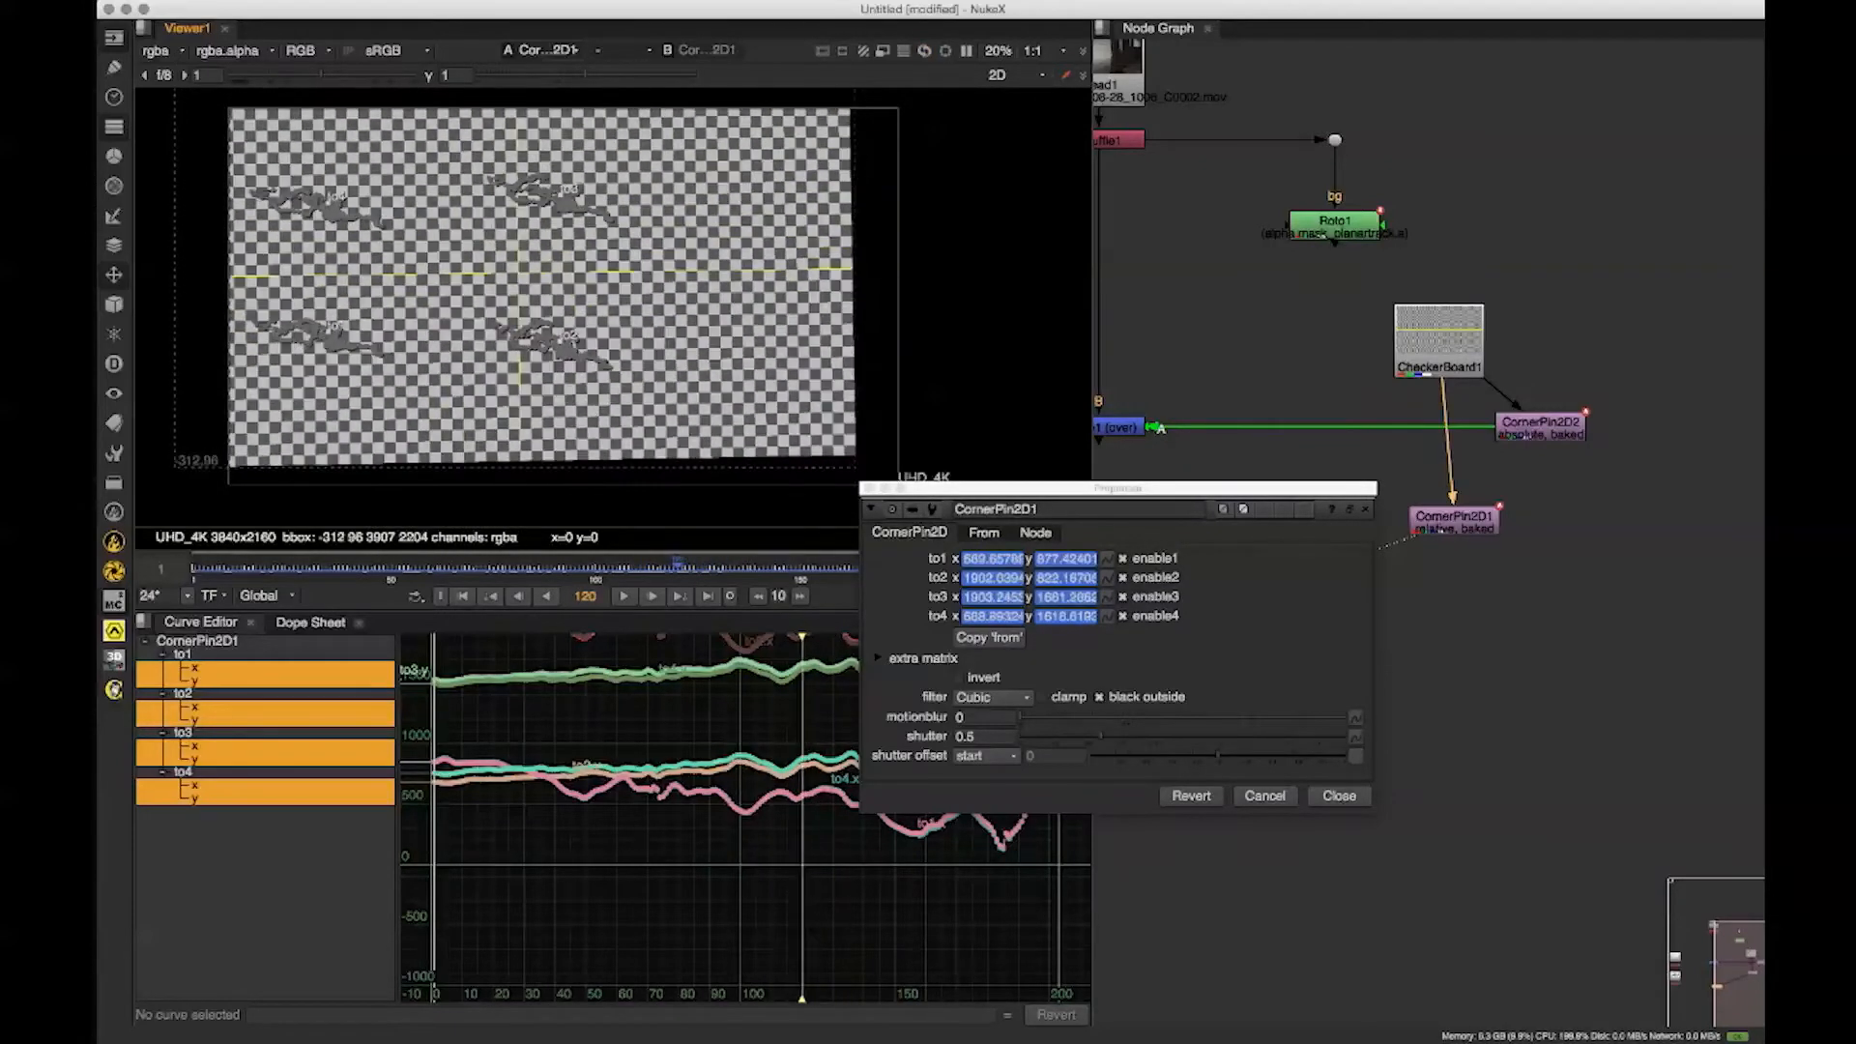
{"action": "key", "text": "Right"}
{"action": "key", "text": "Right"}
{"action": "key", "text": "Right"}
{"action": "key", "text": "Right"}
{"action": "key", "text": "Right"}
{"action": "key", "text": "Right"}
{"action": "key", "text": "Right"}
{"action": "key", "text": "Right"}
{"action": "key", "text": "Right"}
{"action": "key", "text": "Right"}
{"action": "key", "text": "Right"}
{"action": "key", "text": "Right"}
{"action": "key", "text": "Right"}
{"action": "key", "text": "Right"}
{"action": "key", "text": "Right"}
{"action": "key", "text": "Right"}
{"action": "key", "text": "Left"}
{"action": "key", "text": "Left"}
{"action": "key", "text": "Left"}
{"action": "key", "text": "Left"}
{"action": "key", "text": "Left"}
{"action": "key", "text": "Left"}
{"action": "key", "text": "Left"}
{"action": "key", "text": "Left"}
{"action": "key", "text": "Left"}
{"action": "key", "text": "Left"}
{"action": "key", "text": "Left"}
{"action": "key", "text": "Left"}
{"action": "key", "text": "Left"}
{"action": "key", "text": "Left"}
{"action": "key", "text": "Left"}
{"action": "key", "text": "Left"}
{"action": "key", "text": "Left"}
{"action": "key", "text": "Left"}
{"action": "key", "text": "Left"}
{"action": "key", "text": "Left"}
{"action": "key", "text": "Left"}
{"action": "key", "text": "Left"}
{"action": "key", "text": "Left"}
{"action": "key", "text": "Left"}
{"action": "key", "text": "Left"}
{"action": "key", "text": "Left"}
{"action": "key", "text": "Left"}
{"action": "key", "text": "Left"}
{"action": "key", "text": "Left"}
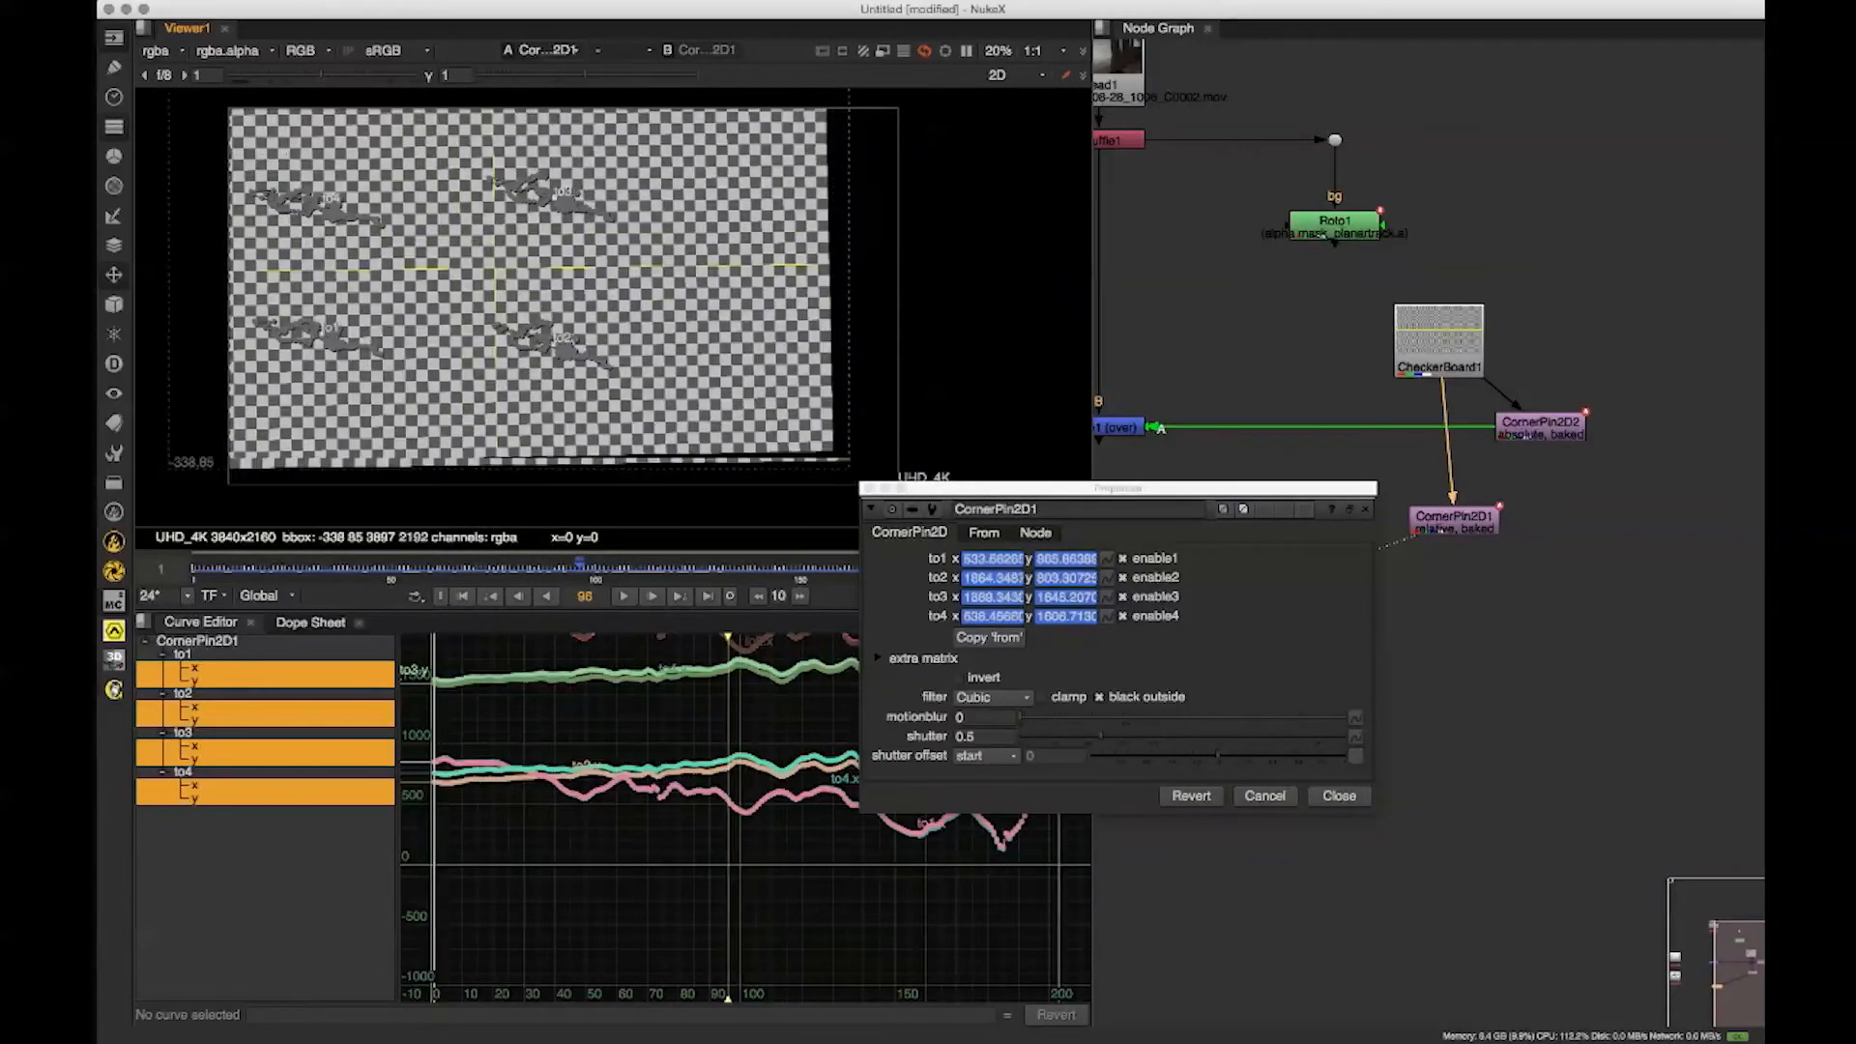
{"action": "key", "text": "Right"}
{"action": "key", "text": "Right"}
{"action": "key", "text": "Right"}
{"action": "key", "text": "Right"}
{"action": "key", "text": "Right"}
{"action": "key", "text": "Right"}
{"action": "key", "text": "Right"}
{"action": "key", "text": "Right"}
{"action": "key", "text": "Right"}
{"action": "key", "text": "Right"}
{"action": "key", "text": "Right"}
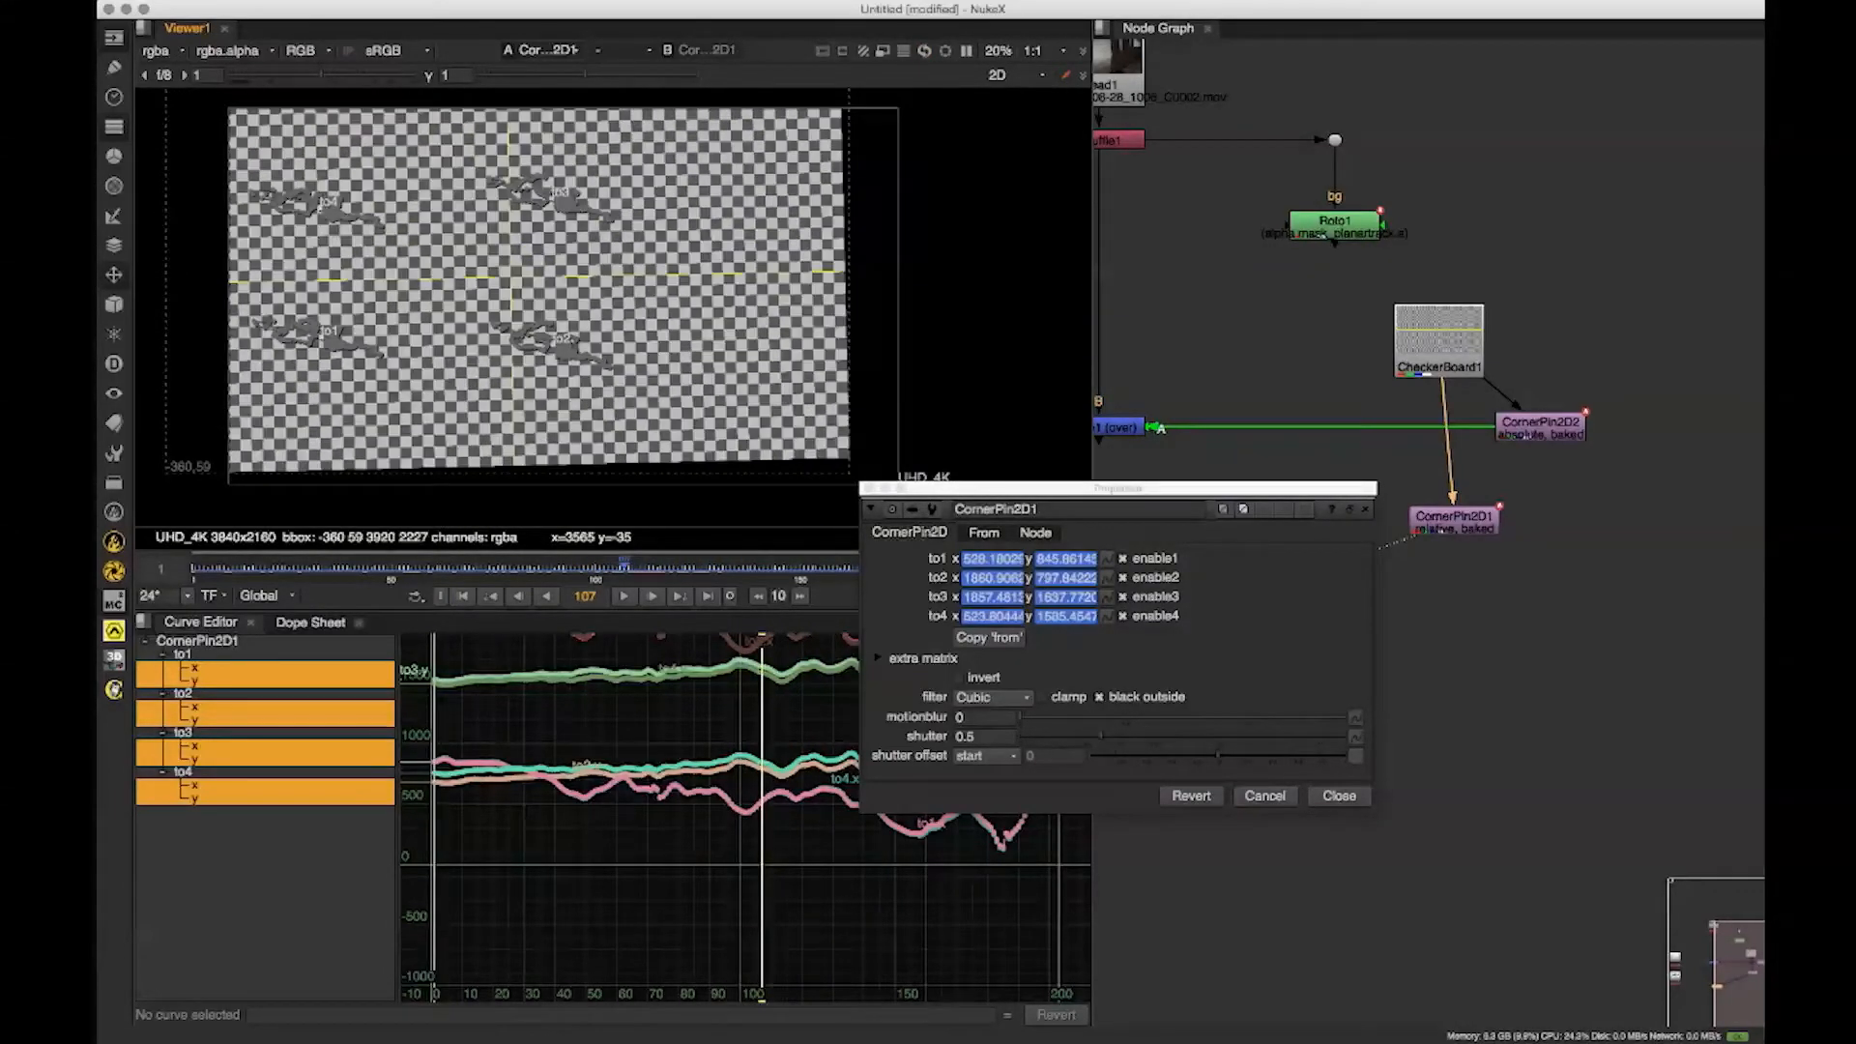
- Close the relative corner pin's properties, feed it into the Merge's A input instead of the absolute one, and scrub the merged result
{"action": "left_click_drag", "start_coordinate": [1082, 488], "coordinate": [1038, 512]}
{"action": "left_click", "coordinate": [1453, 522]}
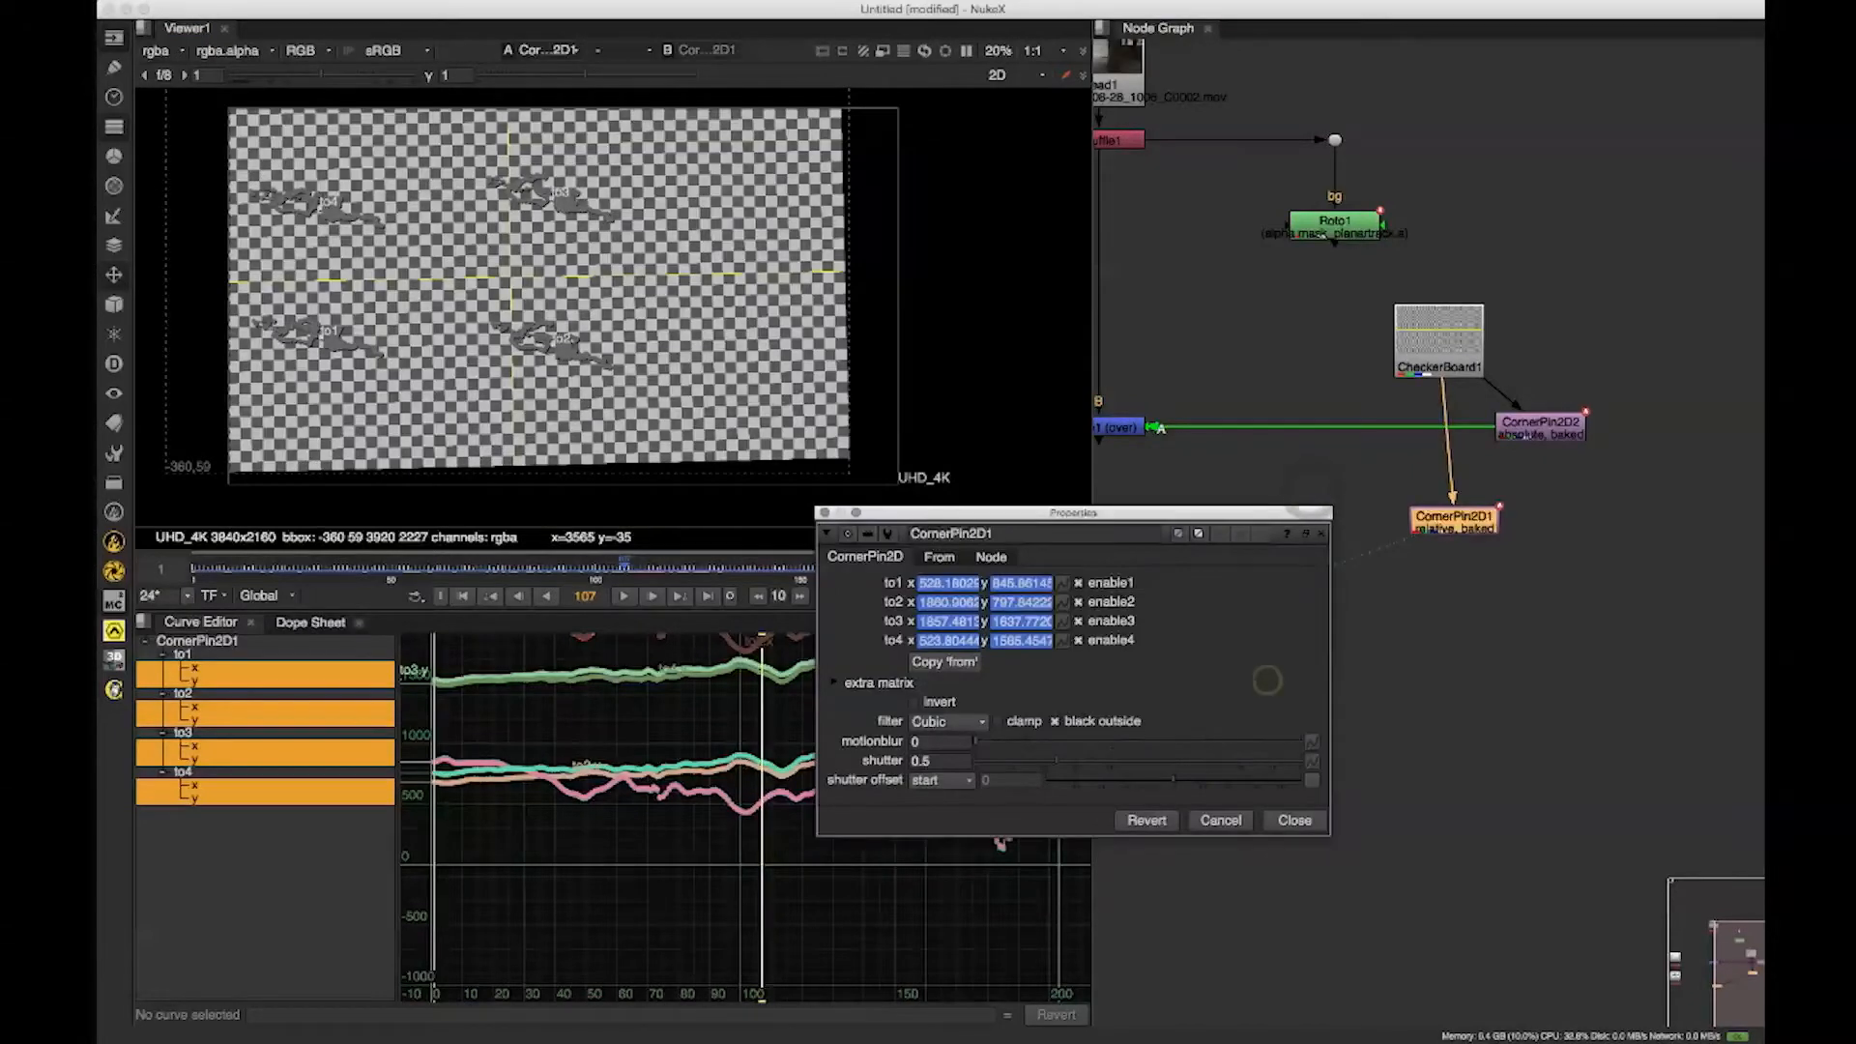
{"action": "left_click", "coordinate": [1306, 816]}
{"action": "left_click", "coordinate": [1349, 819]}
{"action": "left_click_drag", "start_coordinate": [1470, 427], "coordinate": [1516, 405]}
{"action": "left_click_drag", "start_coordinate": [1250, 386], "coordinate": [1250, 404]}
{"action": "left_click", "coordinate": [1292, 461]}
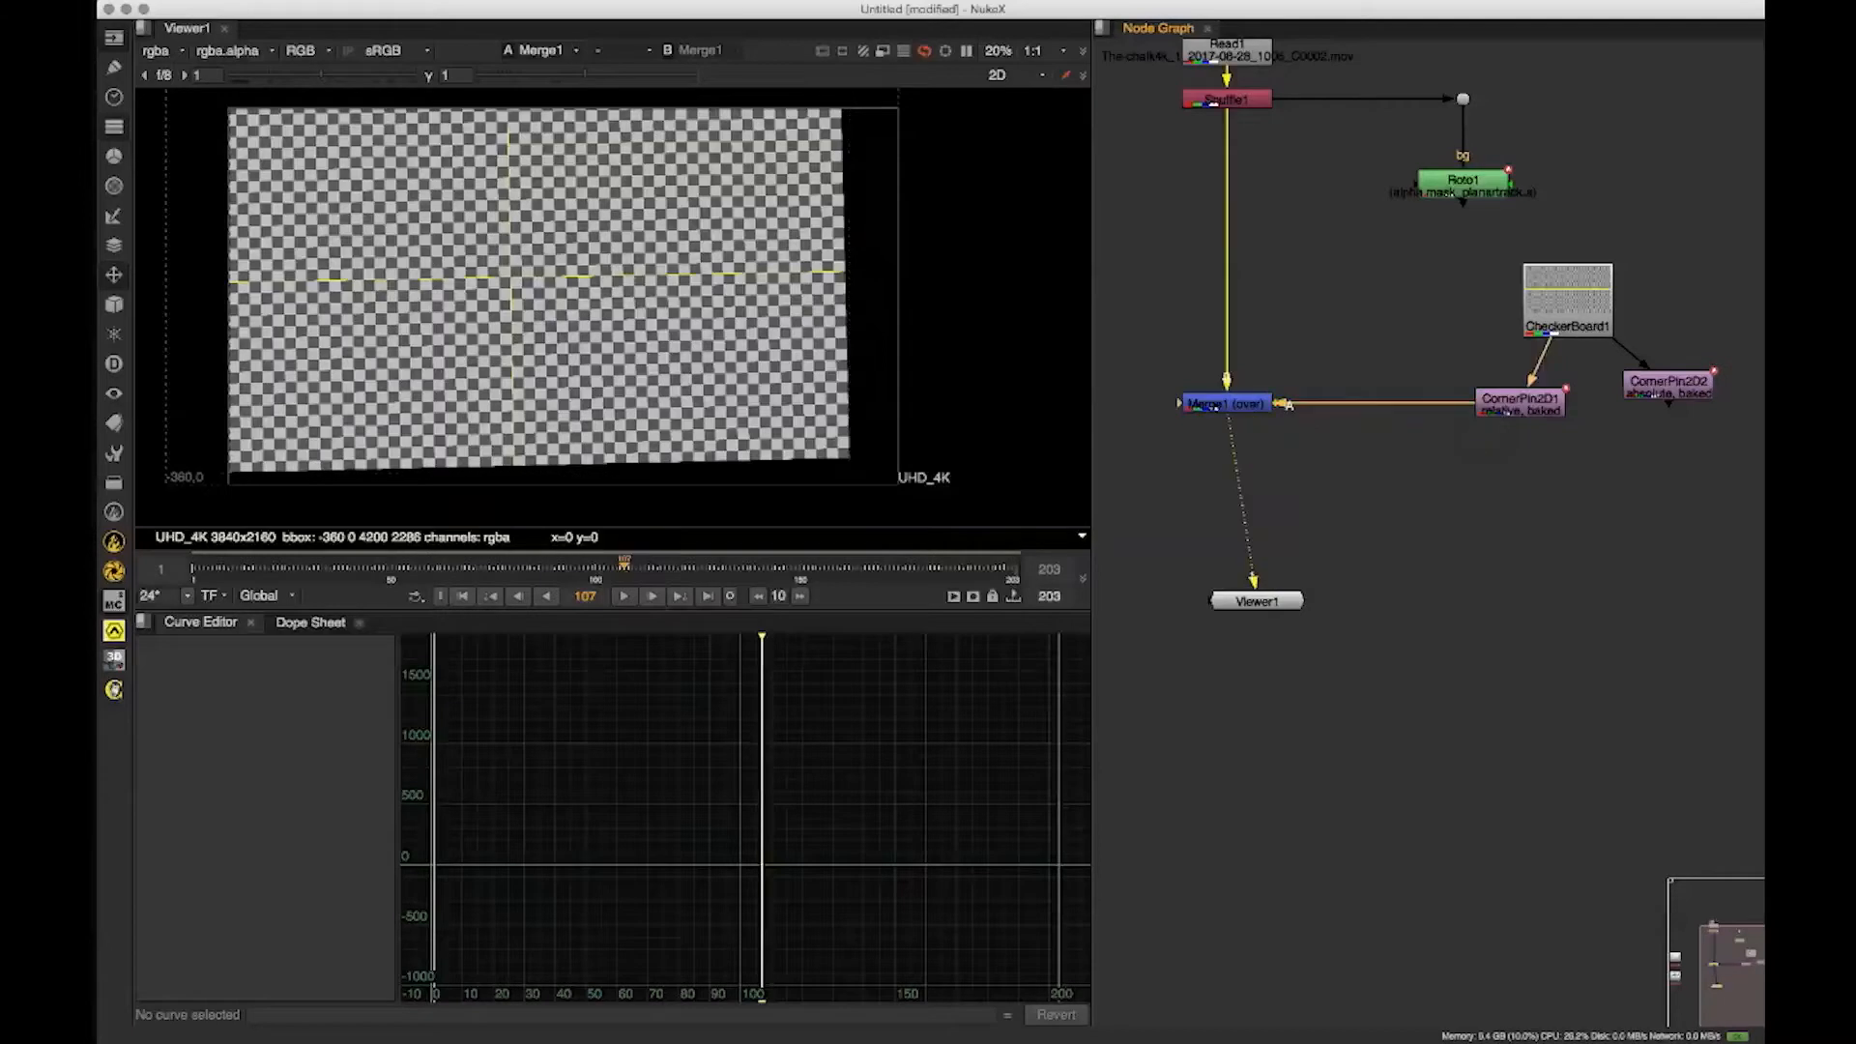
{"action": "left_click_drag", "start_coordinate": [1251, 407], "coordinate": [1248, 404]}
{"action": "left_click_drag", "start_coordinate": [451, 569], "coordinate": [630, 568]}
- Insert a Transform node between the CheckerBoard and the relative corner pin, and set its scale to 0.28 while viewing frame 1
{"action": "left_click_drag", "start_coordinate": [1543, 405], "coordinate": [1535, 482]}
{"action": "key", "text": "t"}
{"action": "left_click_drag", "start_coordinate": [1418, 351], "coordinate": [1556, 399]}
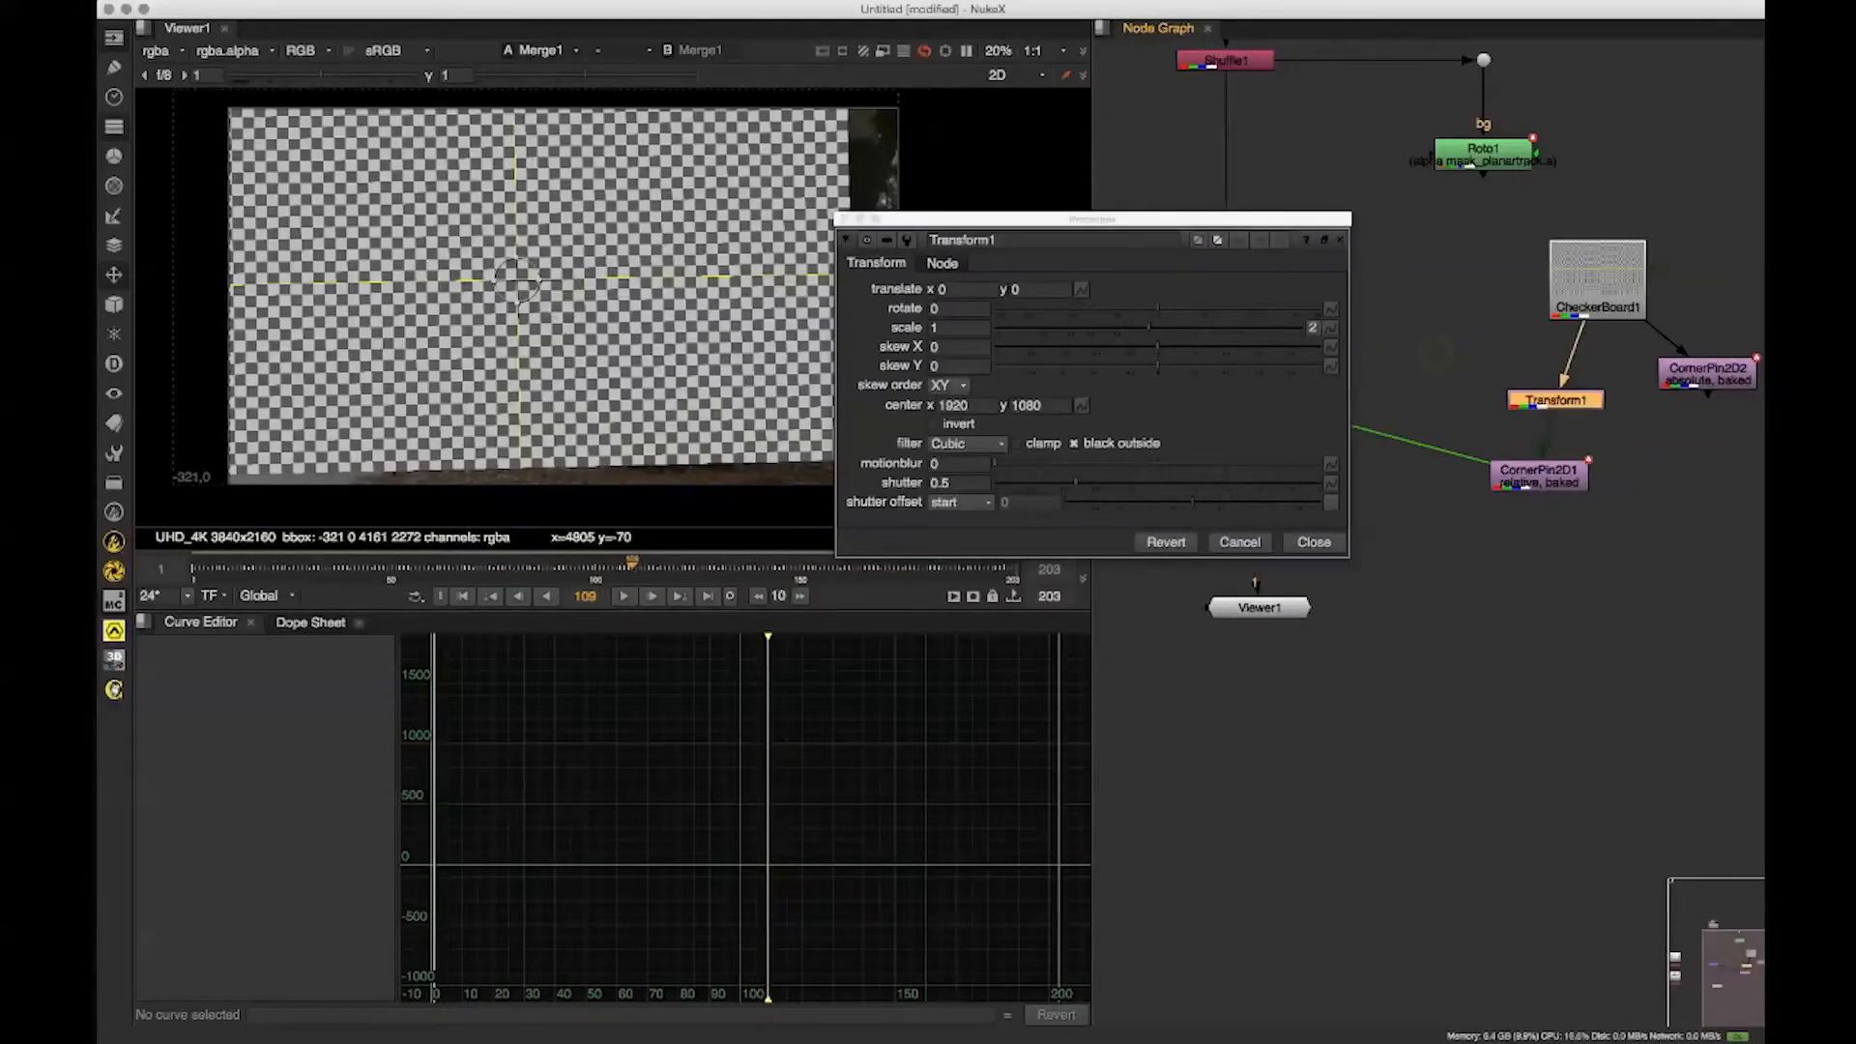
{"action": "left_click_drag", "start_coordinate": [1148, 328], "coordinate": [1117, 328]}
{"action": "left_click", "coordinate": [462, 597]}
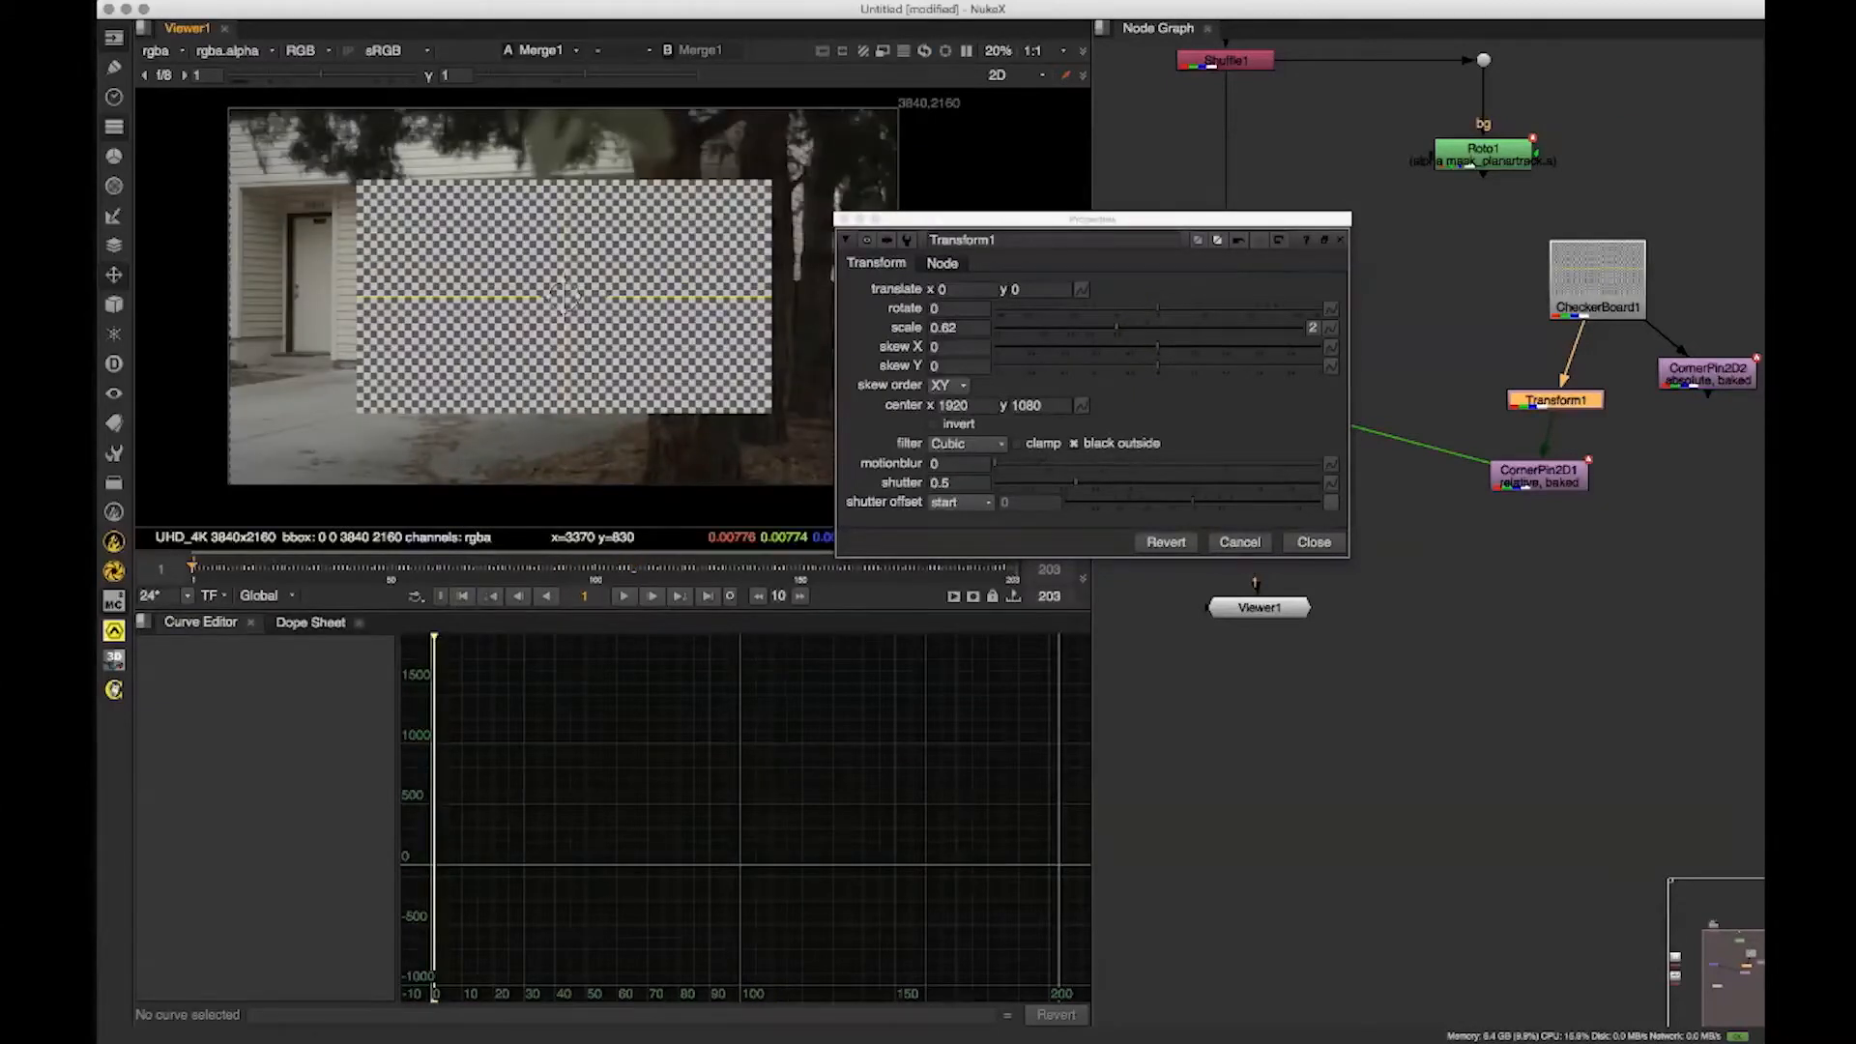
{"action": "left_click_drag", "start_coordinate": [1116, 328], "coordinate": [1064, 328]}
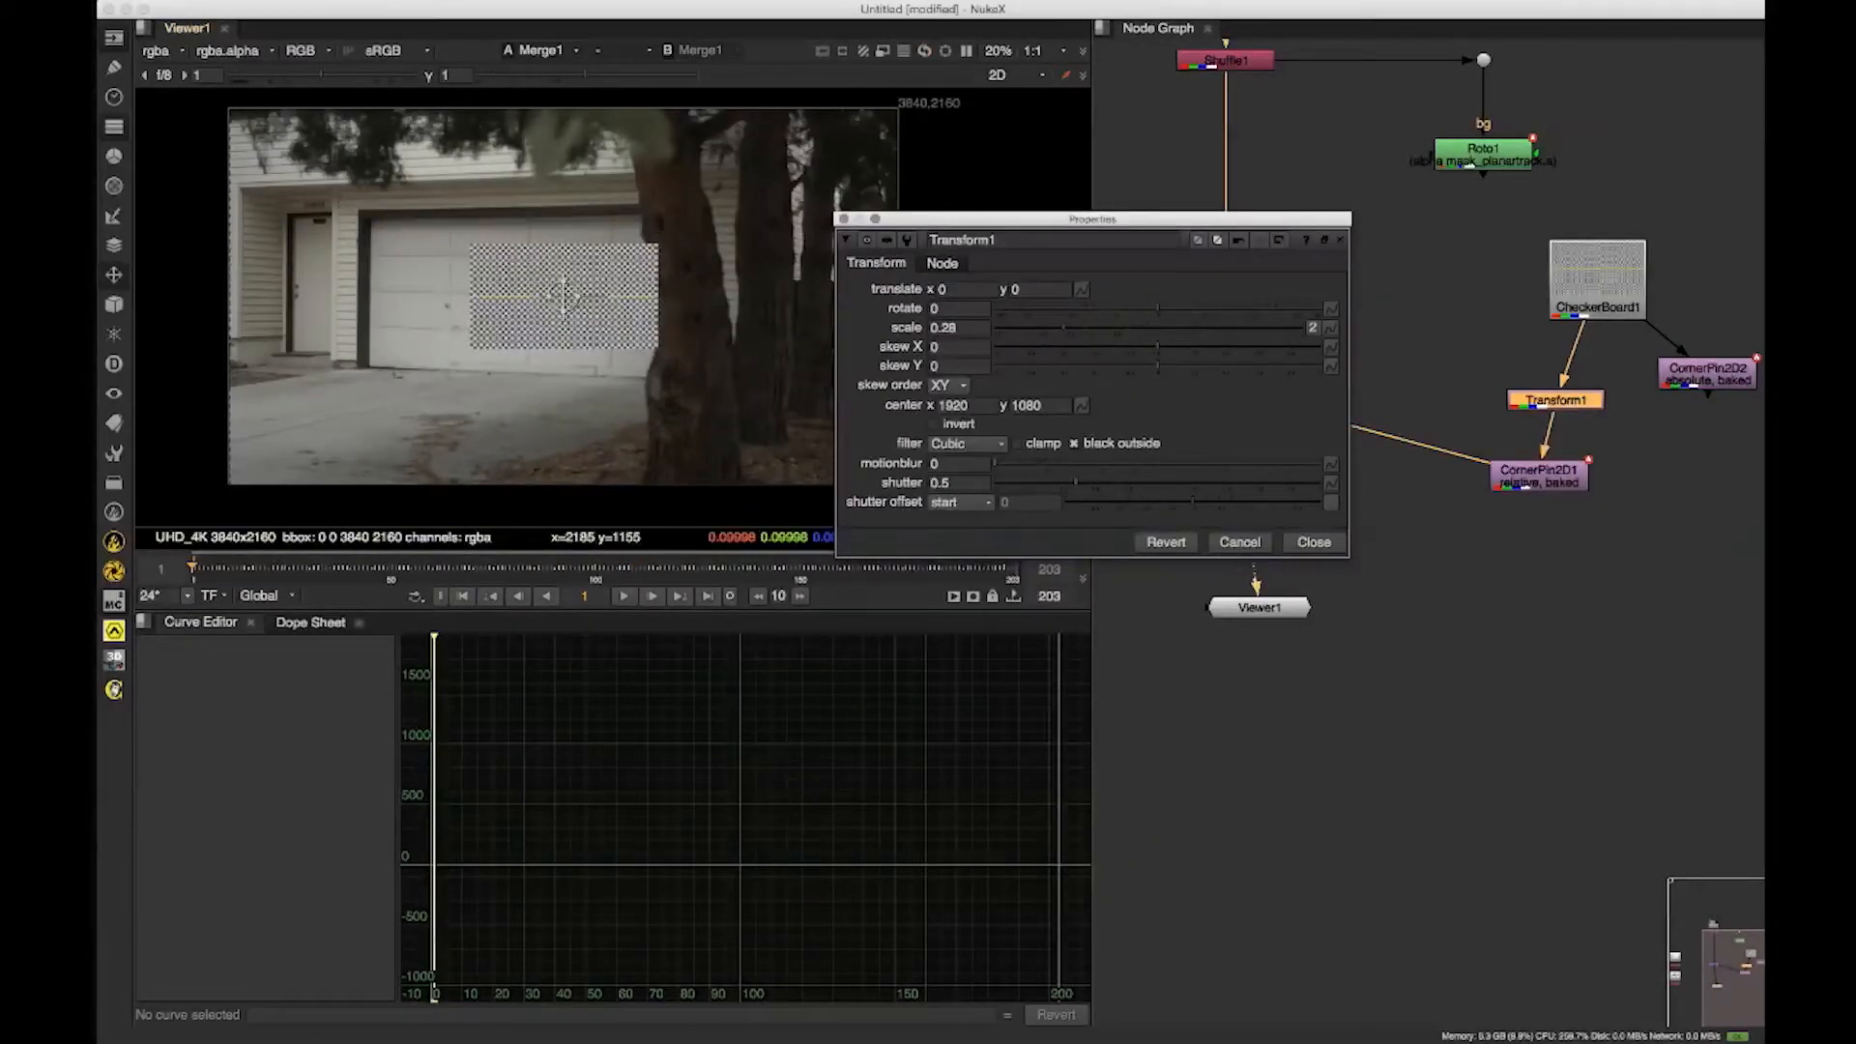
- Move the checkerboard to the garage door's lower left area at translate x -590, y -106, and play the track
{"action": "left_click_drag", "start_coordinate": [565, 296], "coordinate": [490, 291]}
{"action": "scroll", "coordinate": [490, 291], "scroll_direction": "up", "scroll_amount": 5}
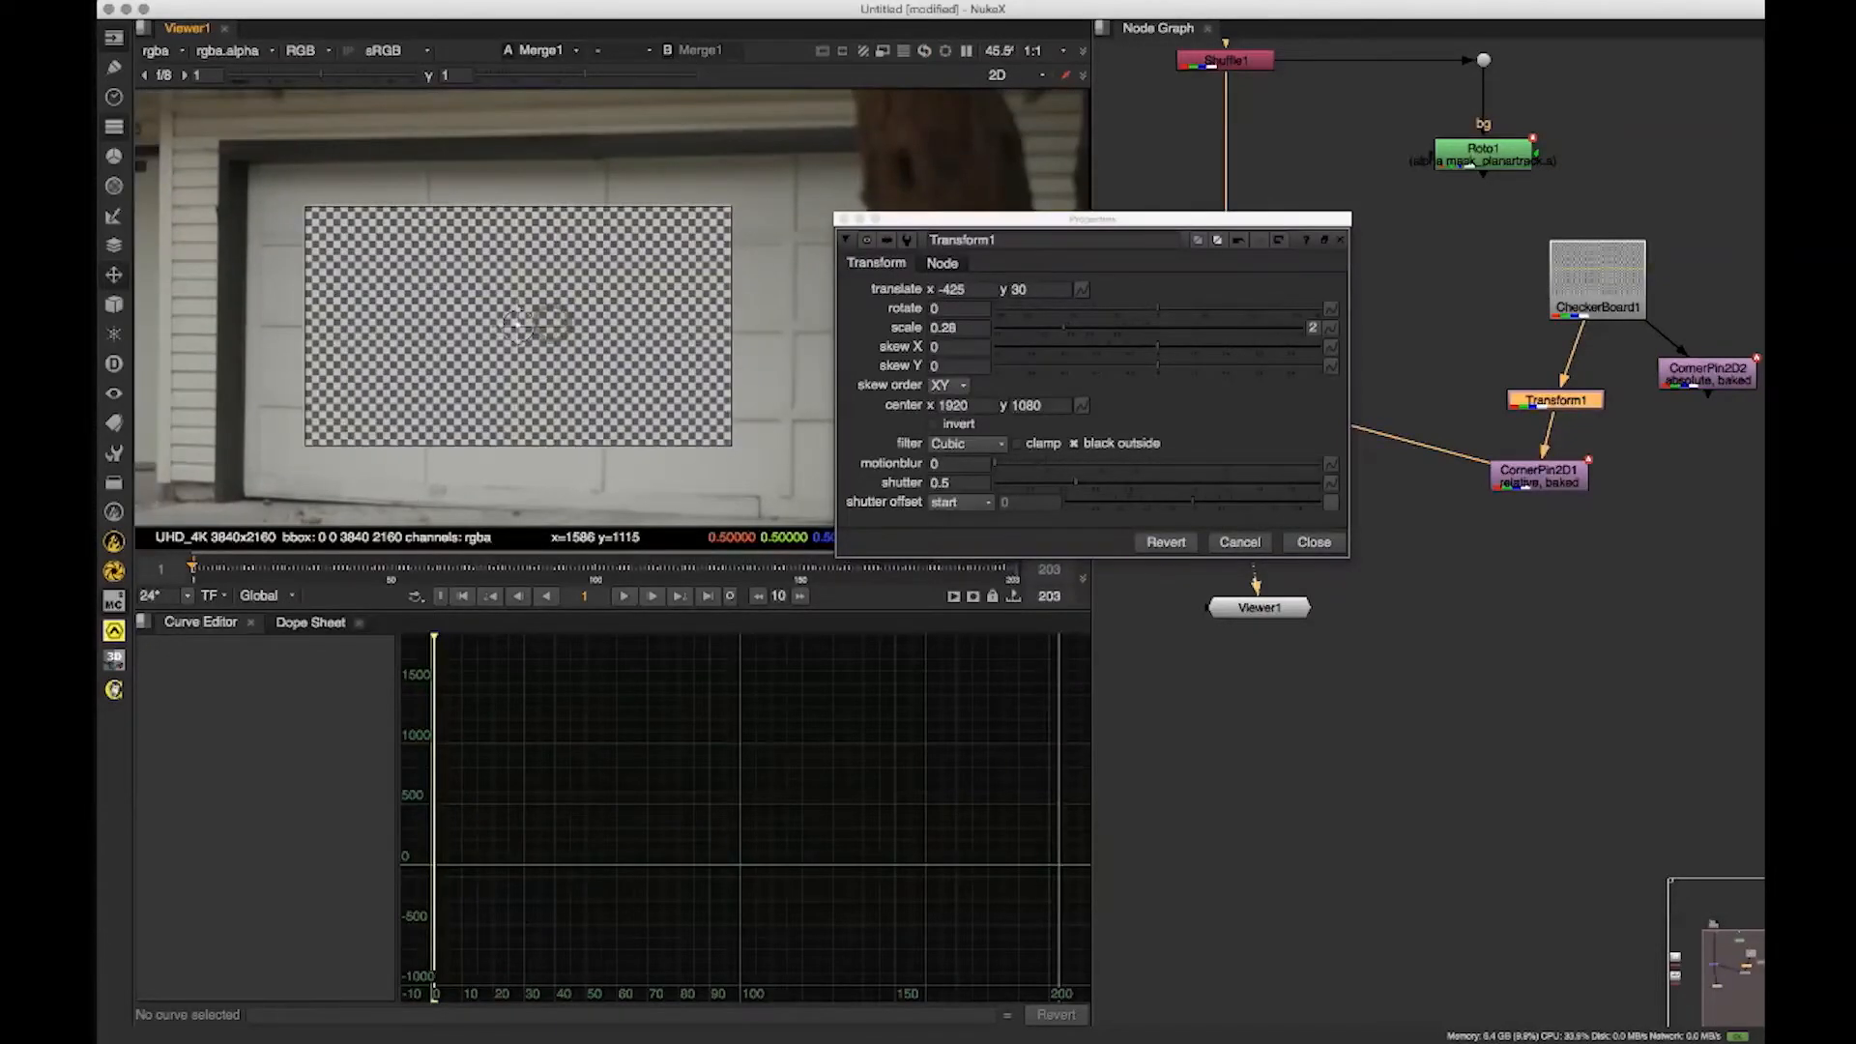
{"action": "left_click_drag", "start_coordinate": [516, 324], "coordinate": [455, 279]}
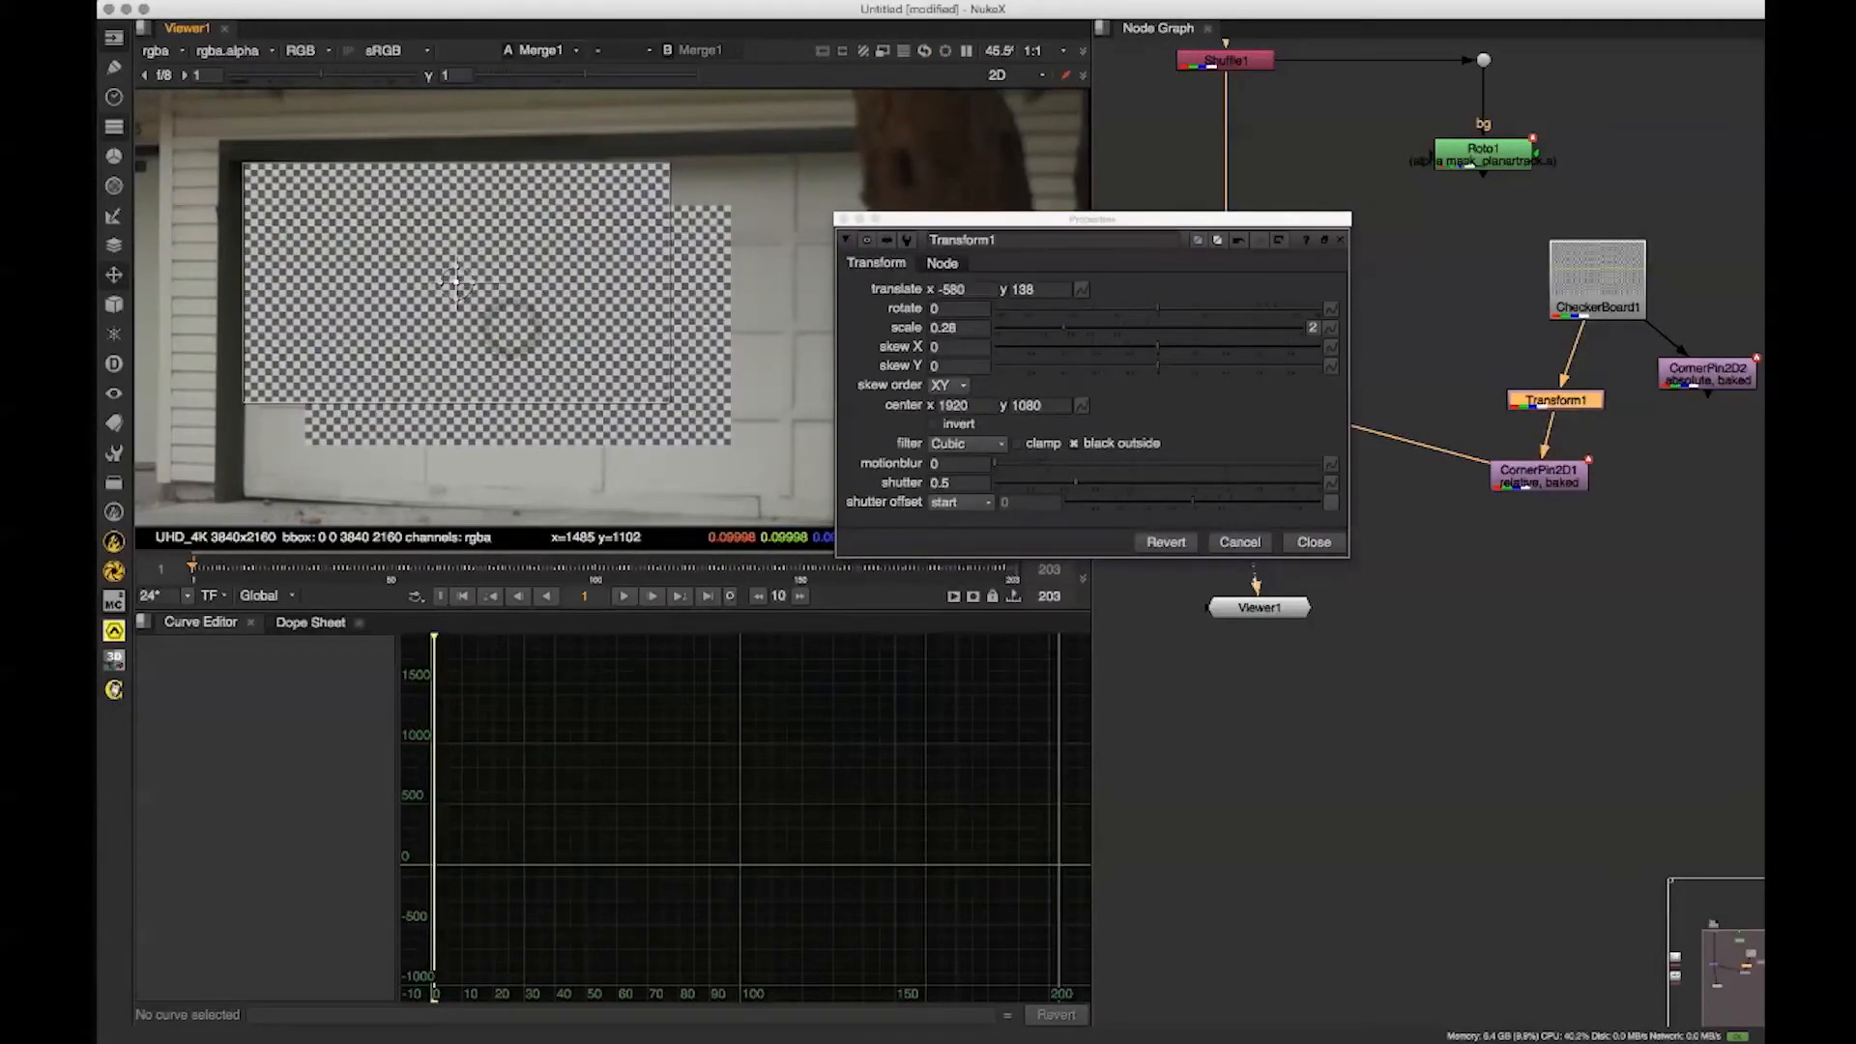
{"action": "scroll", "coordinate": [455, 280], "scroll_direction": "down", "scroll_amount": 3}
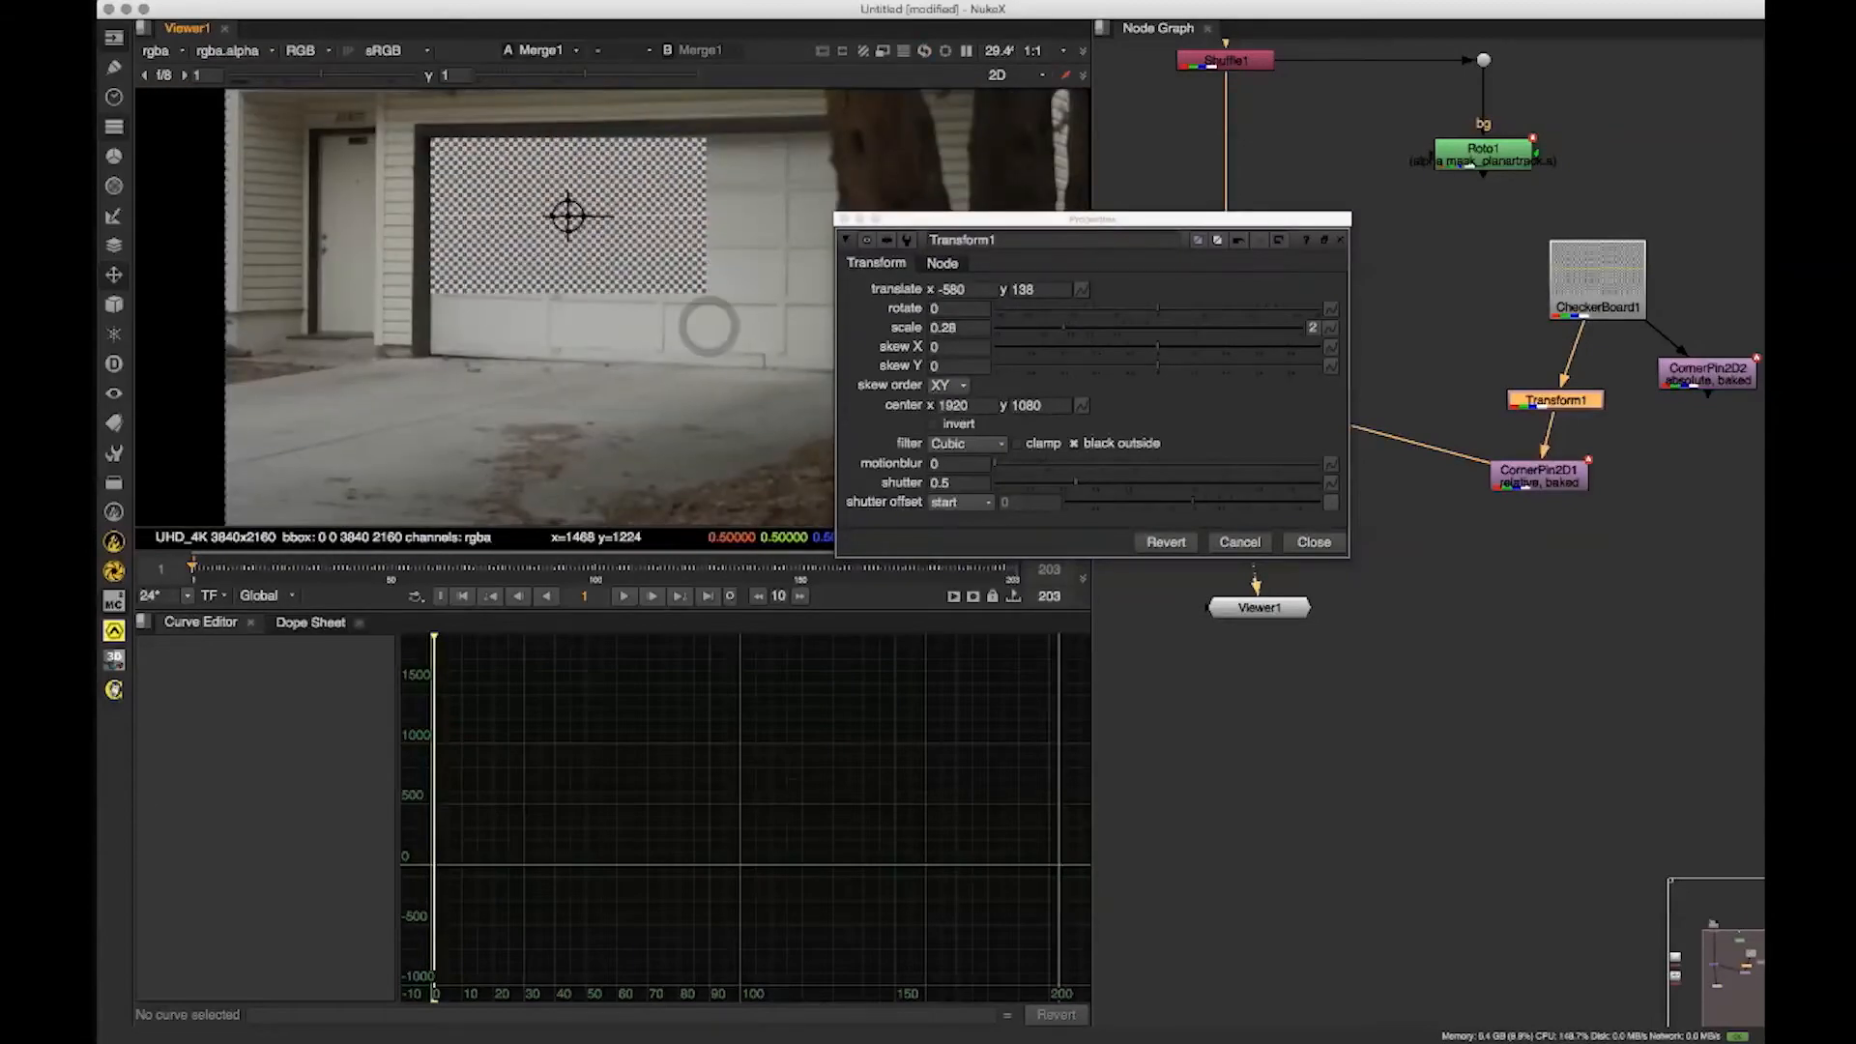
{"action": "left_click_drag", "start_coordinate": [578, 160], "coordinate": [565, 280]}
{"action": "key", "text": "l"}
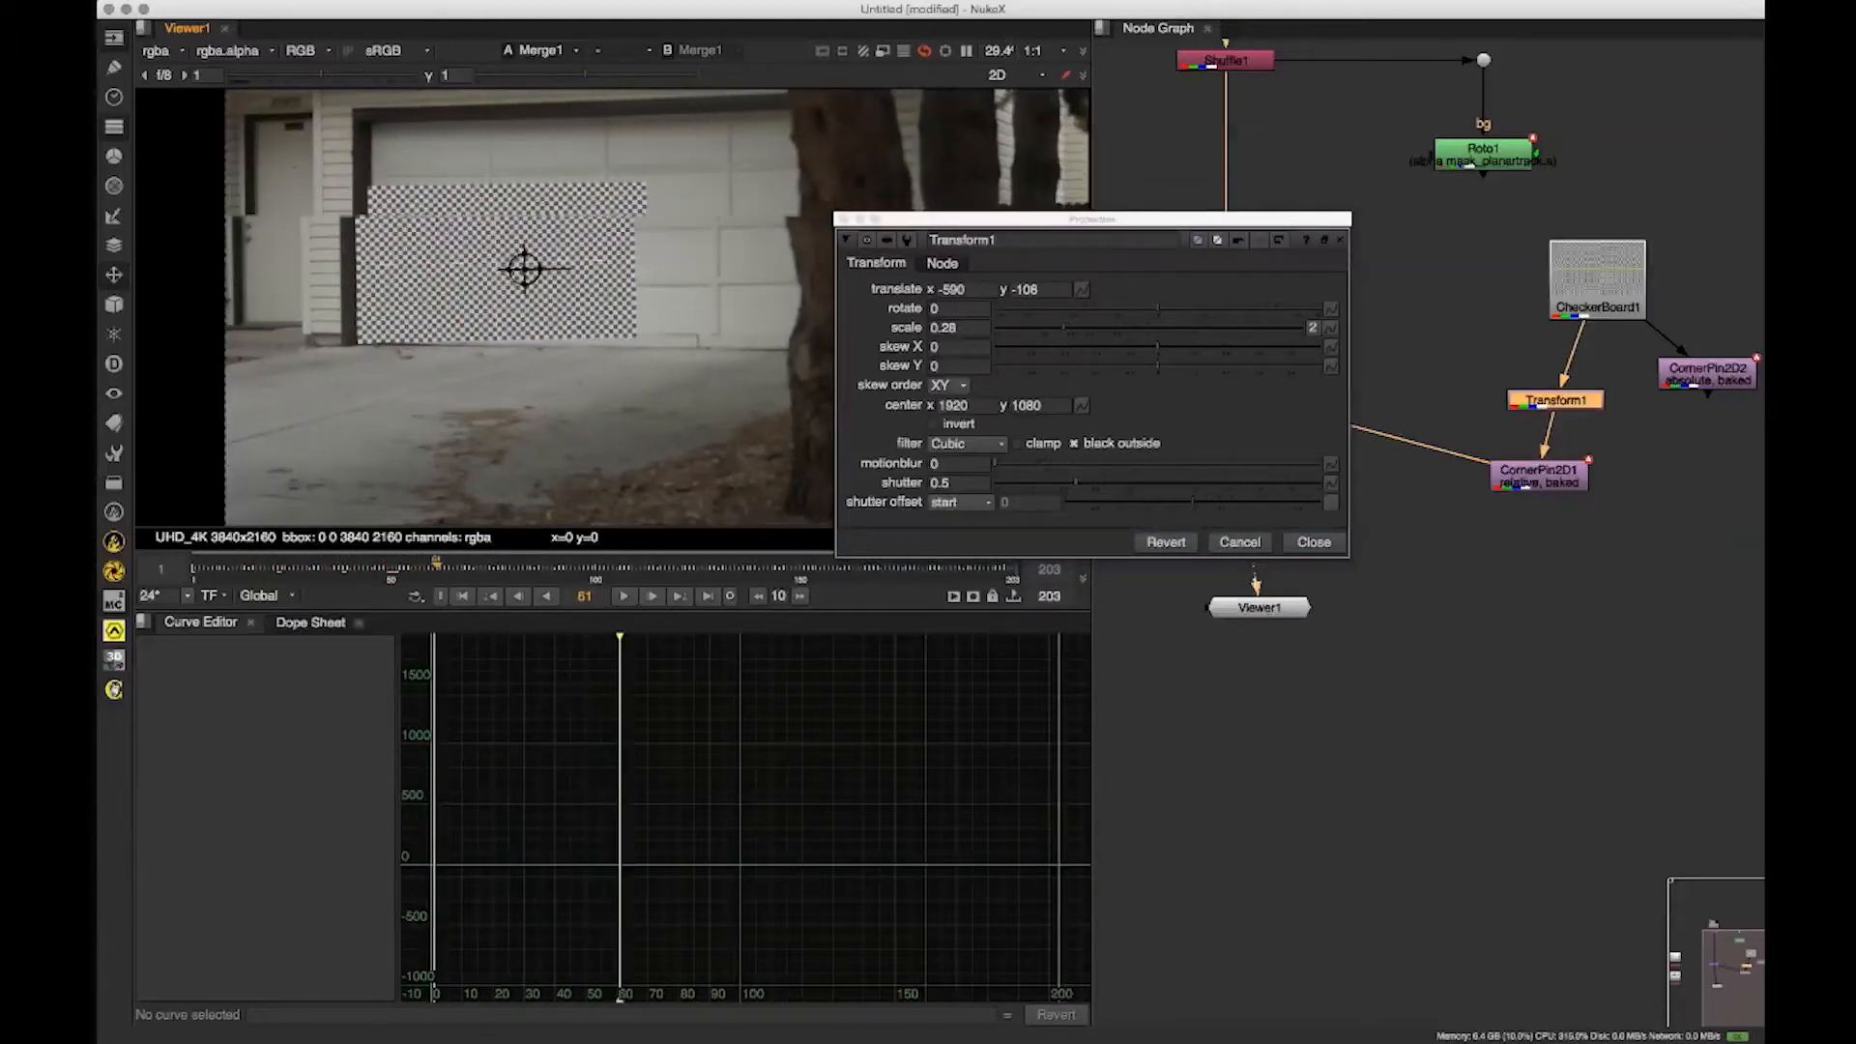
- Scrub the checkerboard track on the garage door up to frame 90 and close the open properties
{"action": "mouse_move", "coordinate": [542, 252]}
{"action": "left_mouse_down"}
{"action": "mouse_move", "coordinate": [481, 281]}
{"action": "mouse_move", "coordinate": [542, 249]}
{"action": "left_mouse_up"}
{"action": "left_click_drag", "start_coordinate": [530, 570], "coordinate": [532, 572]}
{"action": "left_click", "coordinate": [1448, 621]}
{"action": "key", "text": "super+shift+a"}
- Detach the absolute corner pin from the CheckerBoard and connect it beneath the Shuffle of the graffiti banner image
{"action": "left_click_drag", "start_coordinate": [1674, 491], "coordinate": [1466, 564]}
{"action": "left_click_drag", "start_coordinate": [1505, 450], "coordinate": [1535, 534]}
{"action": "left_click", "coordinate": [1584, 674]}
{"action": "mouse_move", "coordinate": [1592, 693]}
{"action": "left_mouse_down"}
{"action": "mouse_move", "coordinate": [1593, 638]}
{"action": "mouse_move", "coordinate": [1607, 673]}
{"action": "mouse_move", "coordinate": [1586, 667]}
{"action": "left_mouse_up"}
{"action": "scroll", "coordinate": [1593, 638], "scroll_direction": "down", "scroll_amount": 2}
{"action": "scroll", "coordinate": [1595, 670], "scroll_direction": "down", "scroll_amount": 3}
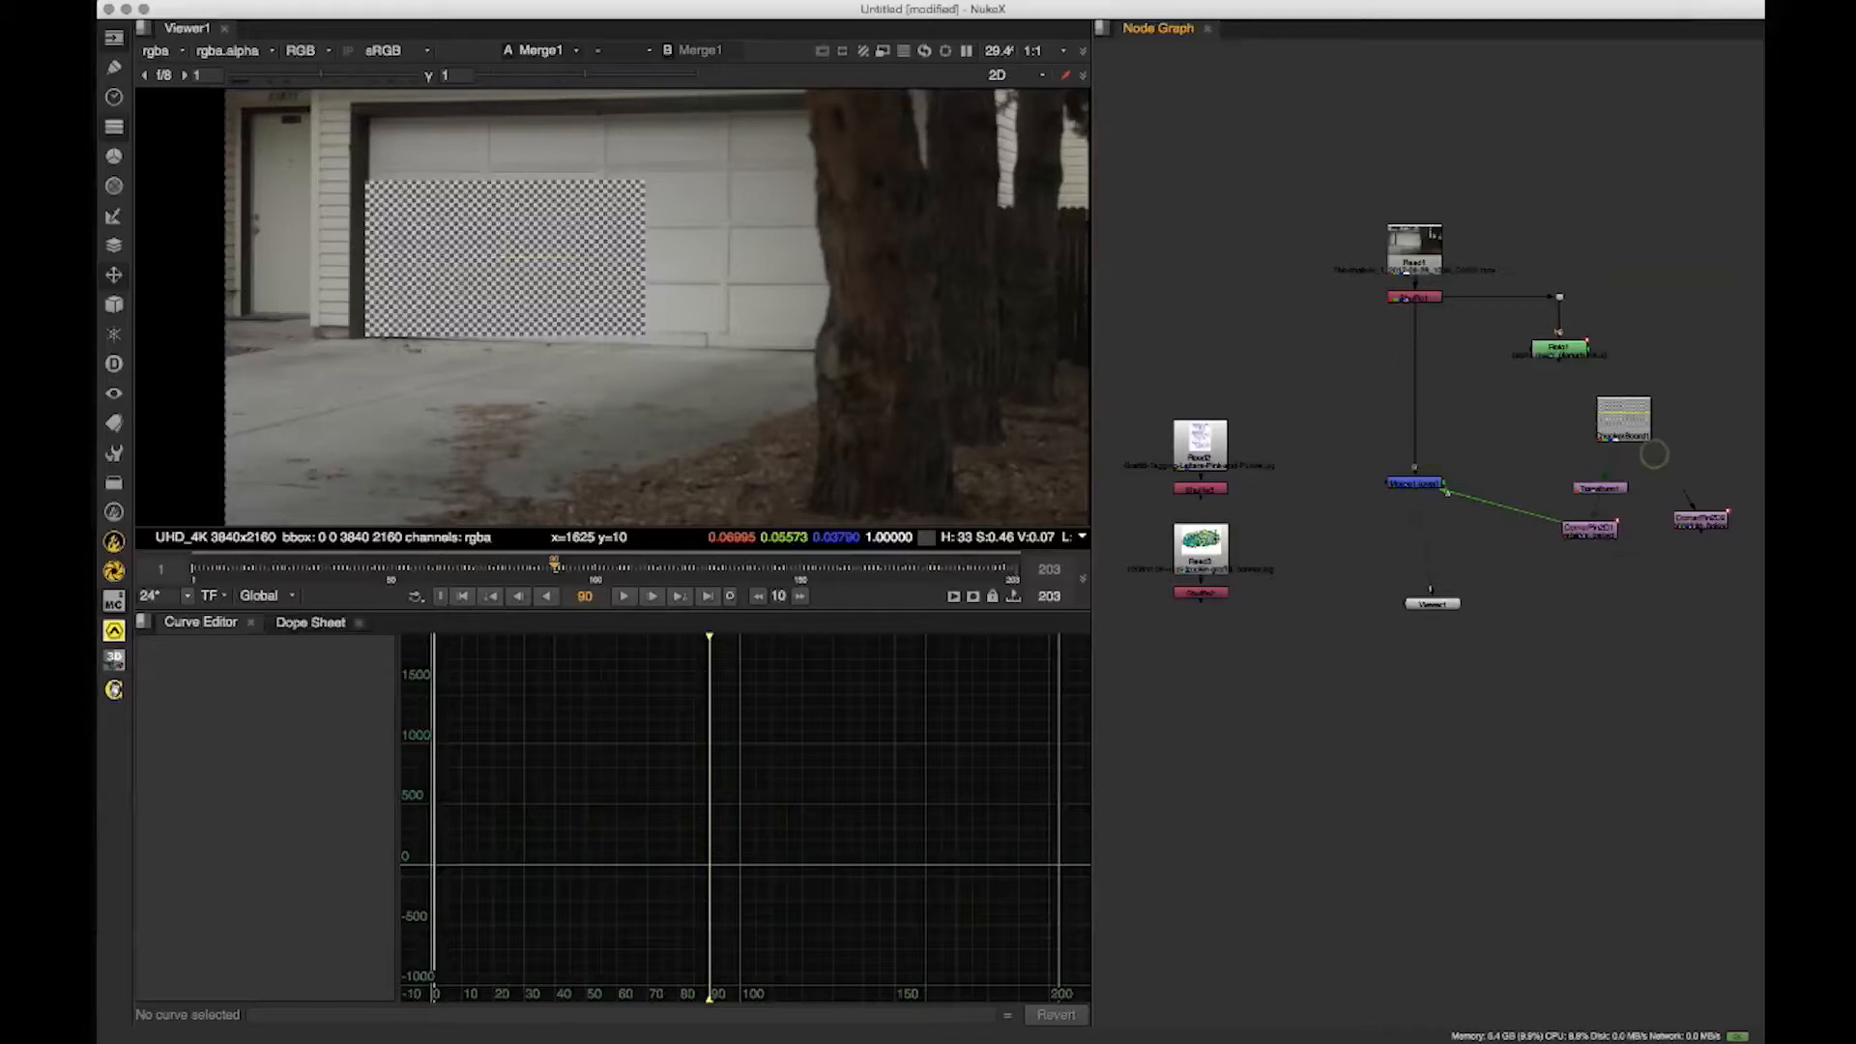
{"action": "left_click_drag", "start_coordinate": [1702, 519], "coordinate": [1214, 646]}
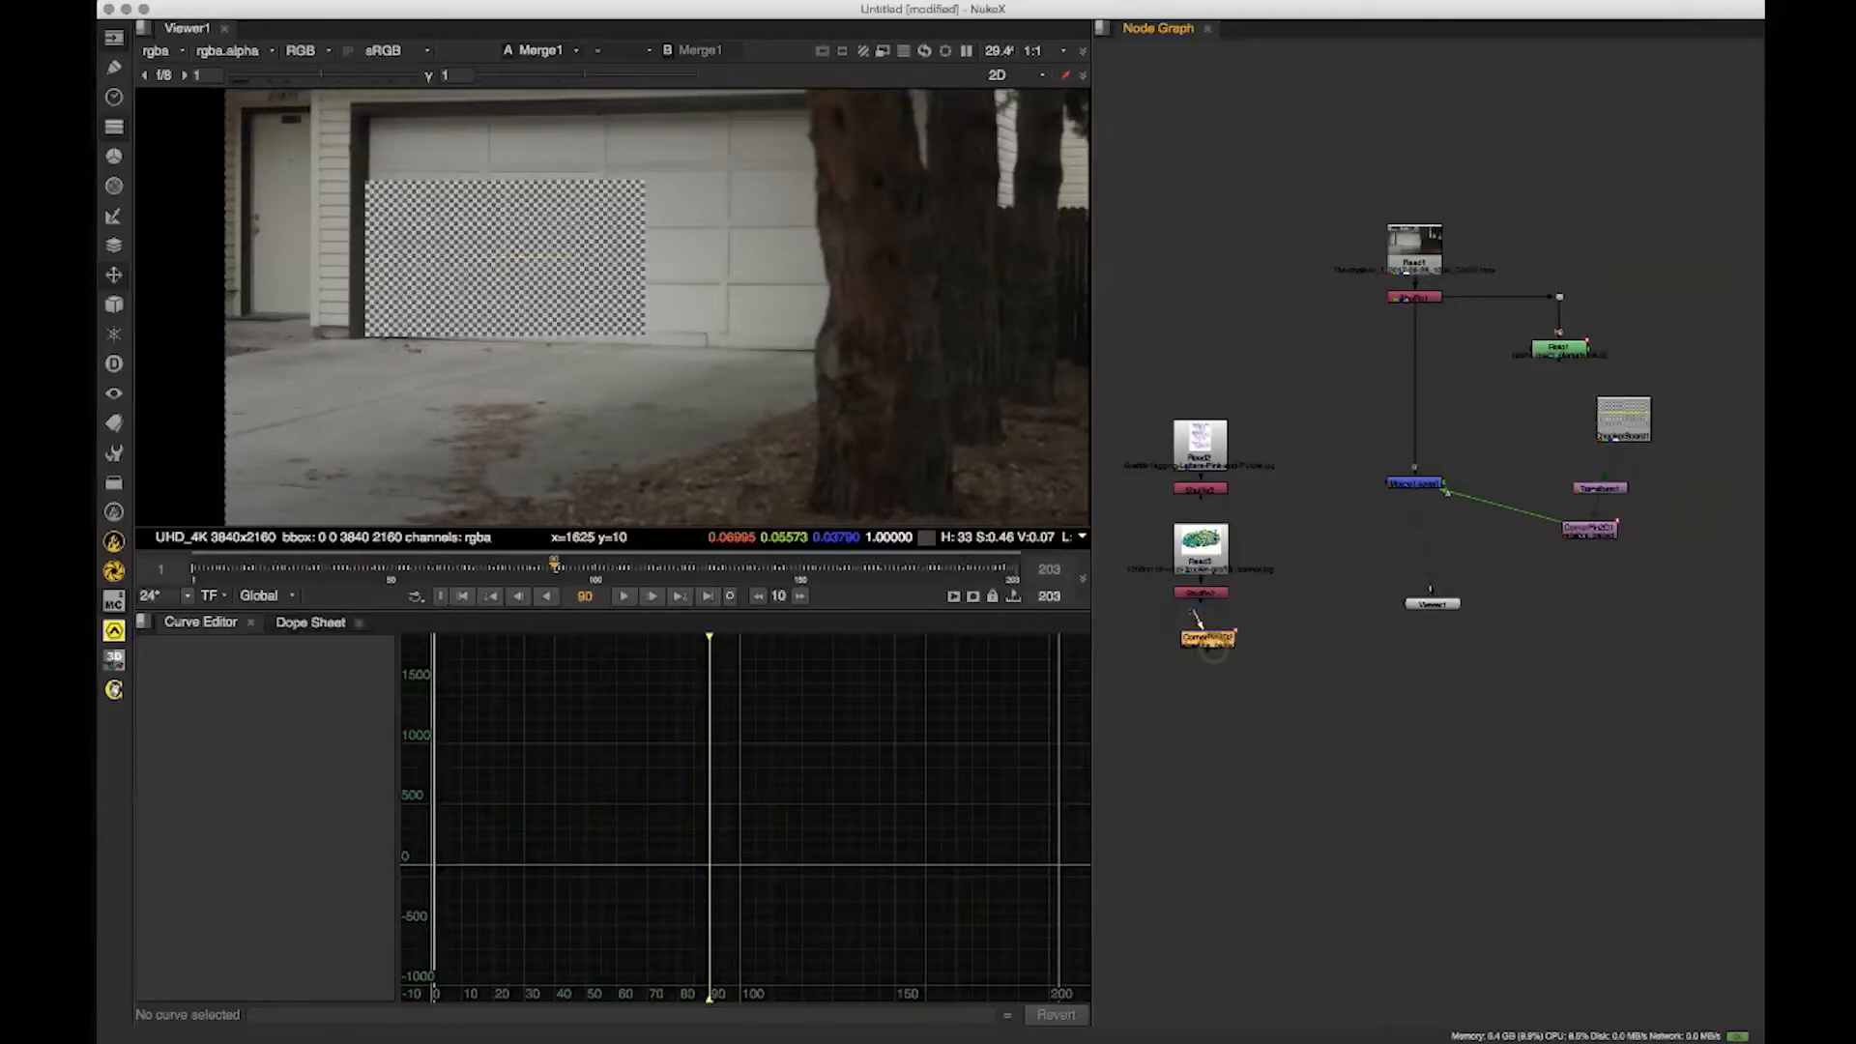
- Move the tagging-letters image and its Shuffle up, away from the graffiti banner nodes
{"action": "left_click_drag", "start_coordinate": [1131, 391], "coordinate": [1290, 502]}
{"action": "left_click_drag", "start_coordinate": [1199, 435], "coordinate": [1183, 223]}
{"action": "left_click", "coordinate": [1251, 351]}
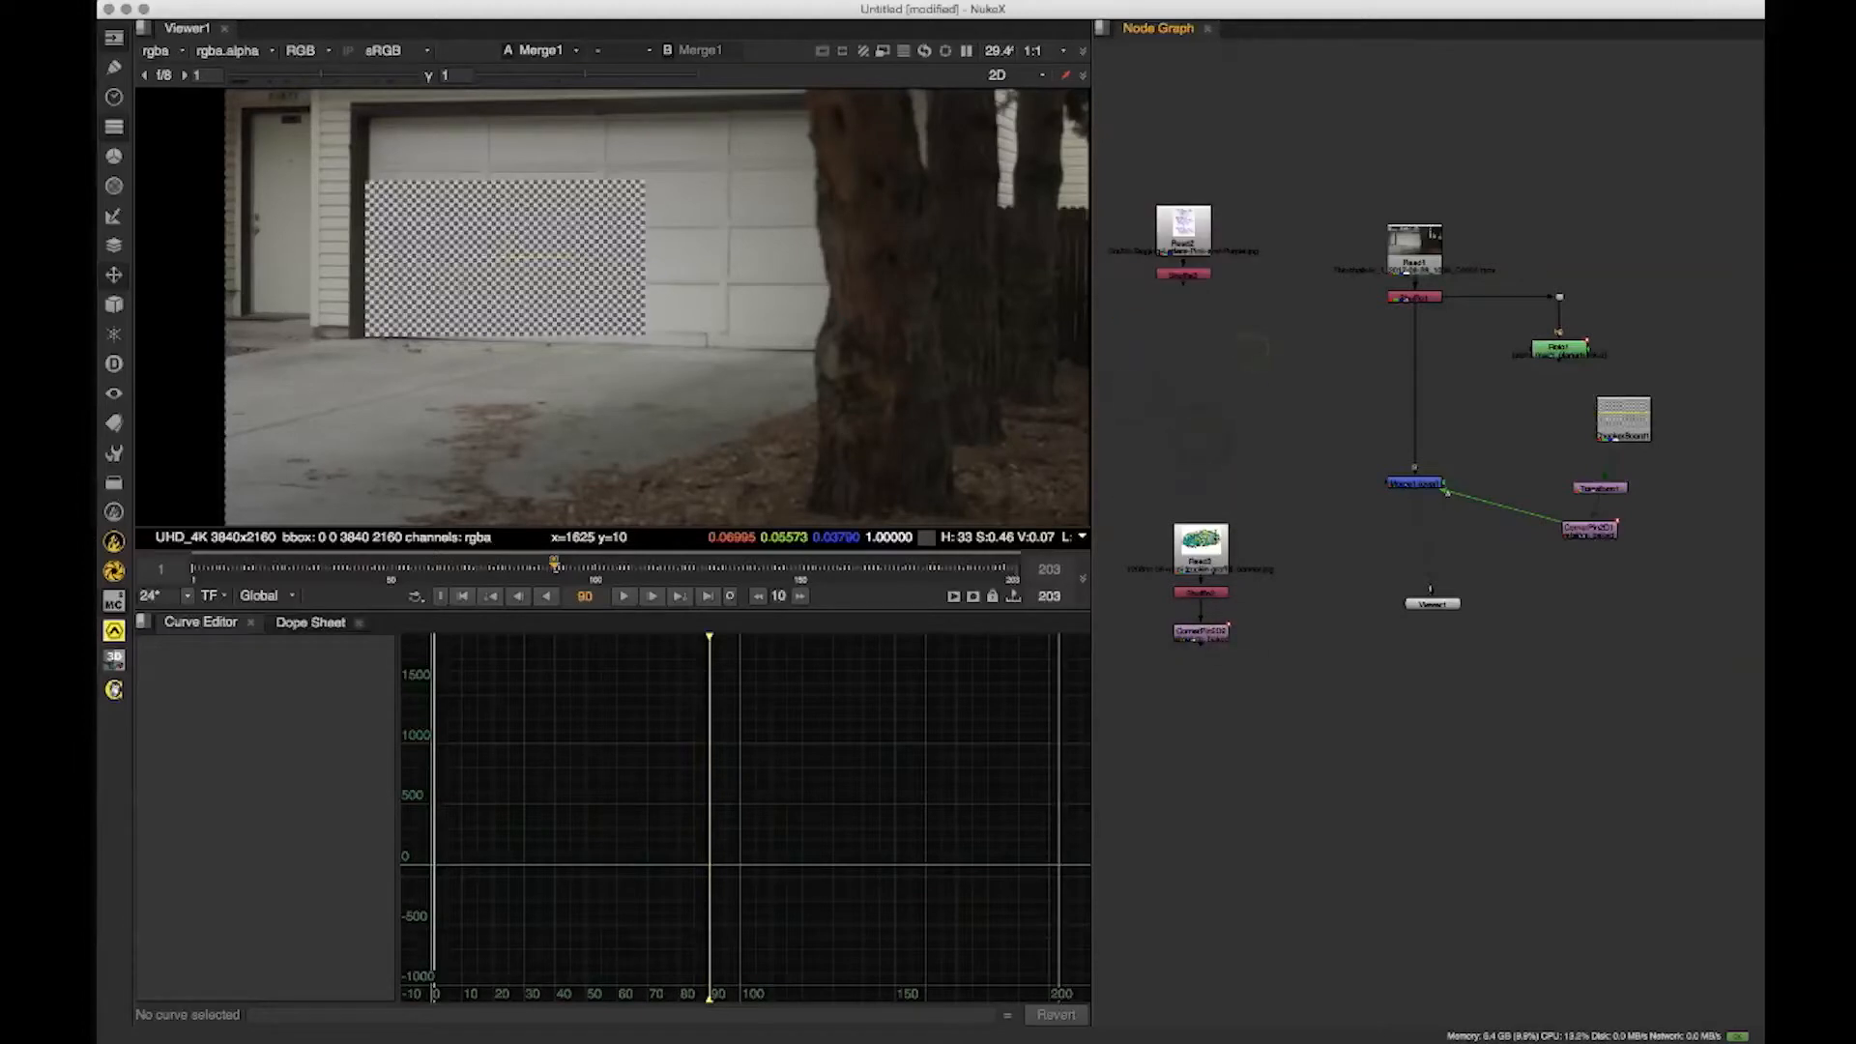
- View the absolute corner pin's output with the graffiti banner centered in the viewer
{"action": "left_click_drag", "start_coordinate": [1243, 647], "coordinate": [1206, 634]}
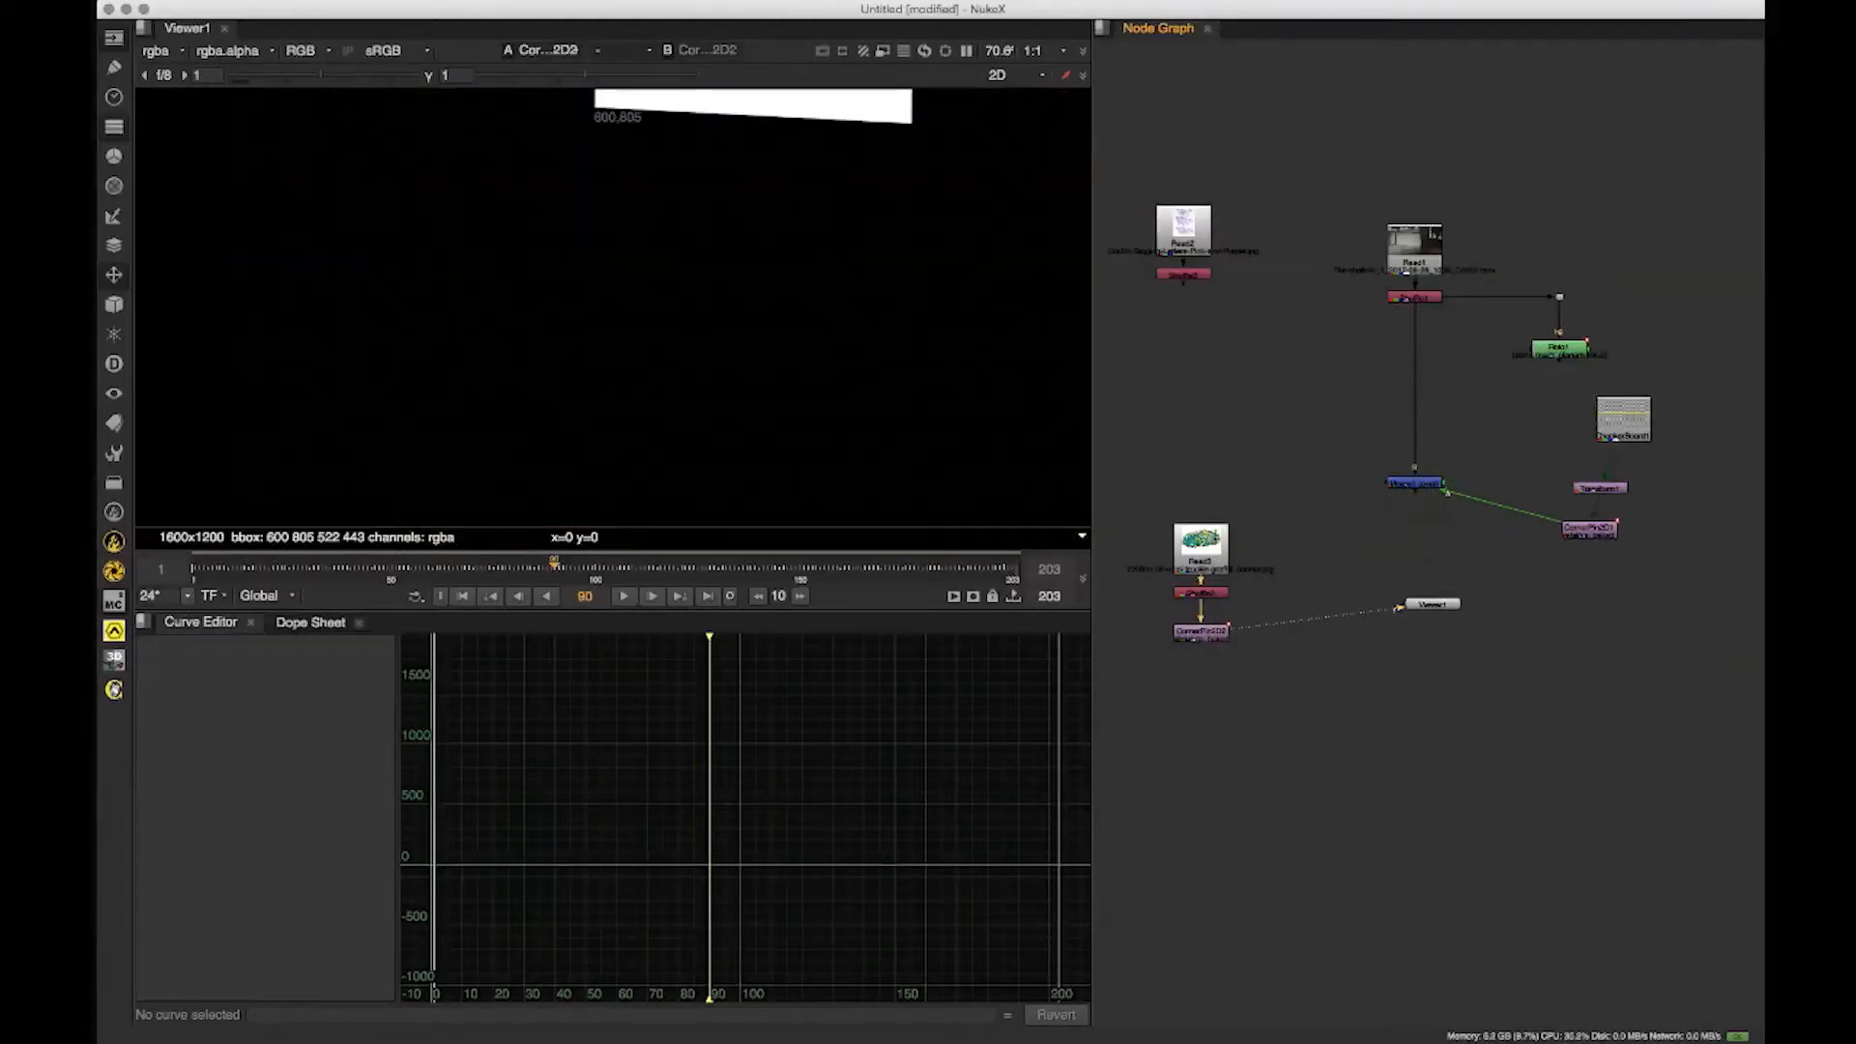
{"action": "left_click_drag", "start_coordinate": [1406, 471], "coordinate": [1634, 546]}
{"action": "left_click_drag", "start_coordinate": [703, 102], "coordinate": [515, 318]}
{"action": "left_click_drag", "start_coordinate": [1283, 436], "coordinate": [1363, 424]}
{"action": "left_click", "coordinate": [1363, 423]}
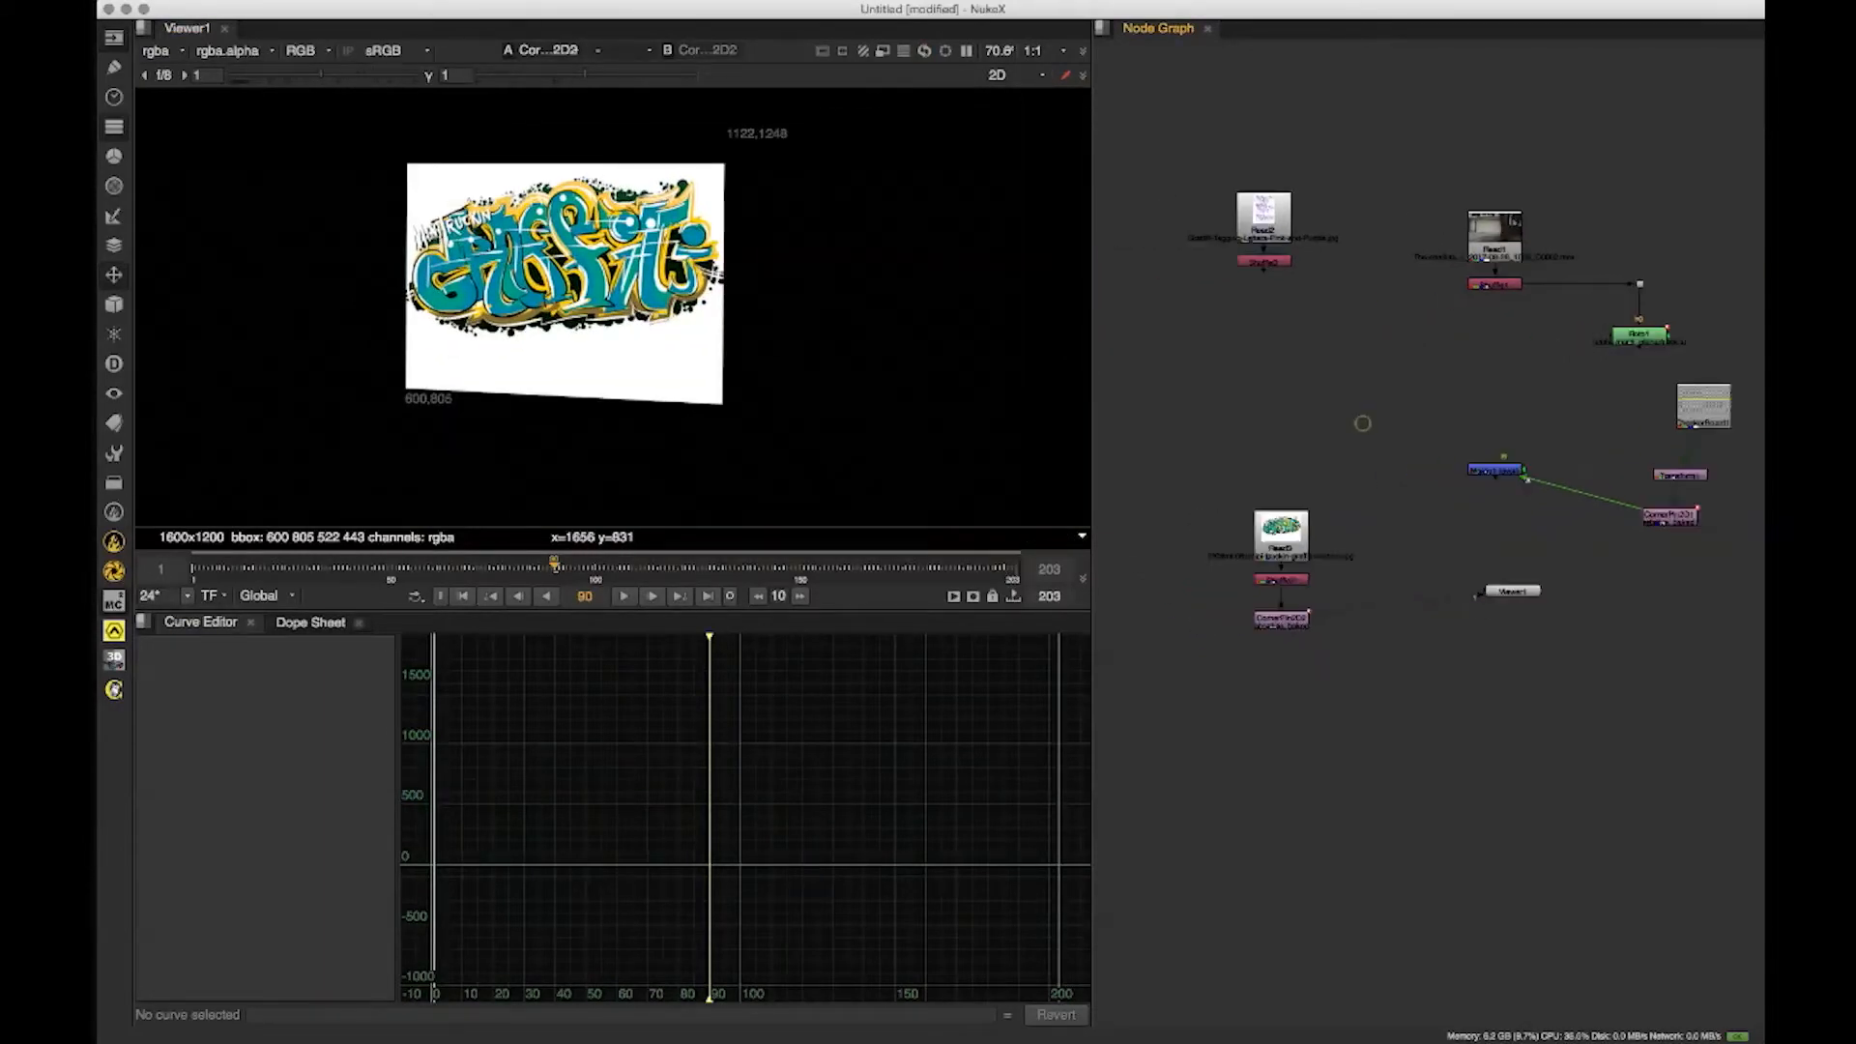
- Pull the Merge out of the plate's pipe and feed its A input from the absolute corner pin instead of the relative one
{"action": "left_click_drag", "start_coordinate": [1517, 592], "coordinate": [1518, 675]}
{"action": "left_click_drag", "start_coordinate": [1498, 469], "coordinate": [1761, 626]}
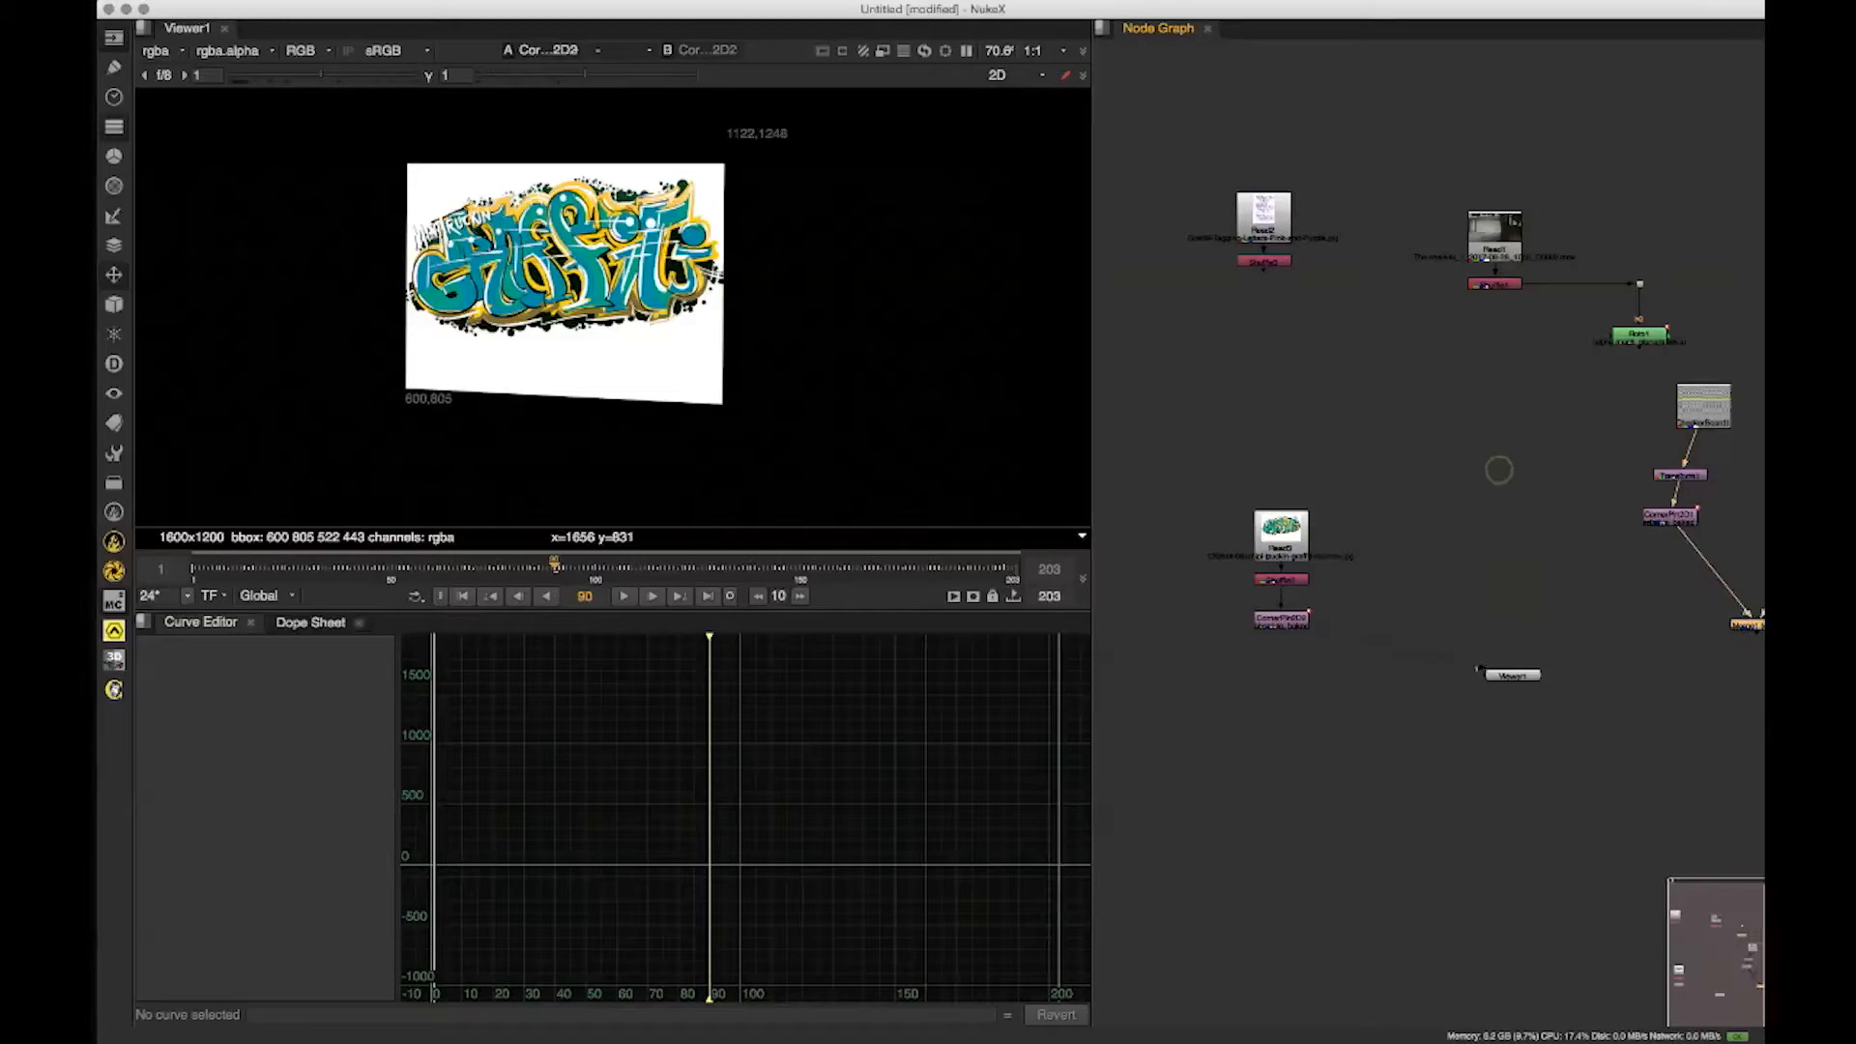
{"action": "left_click_drag", "start_coordinate": [1698, 550], "coordinate": [1295, 625]}
{"action": "left_click_drag", "start_coordinate": [1696, 539], "coordinate": [1282, 623]}
{"action": "left_click_drag", "start_coordinate": [1508, 619], "coordinate": [1191, 536]}
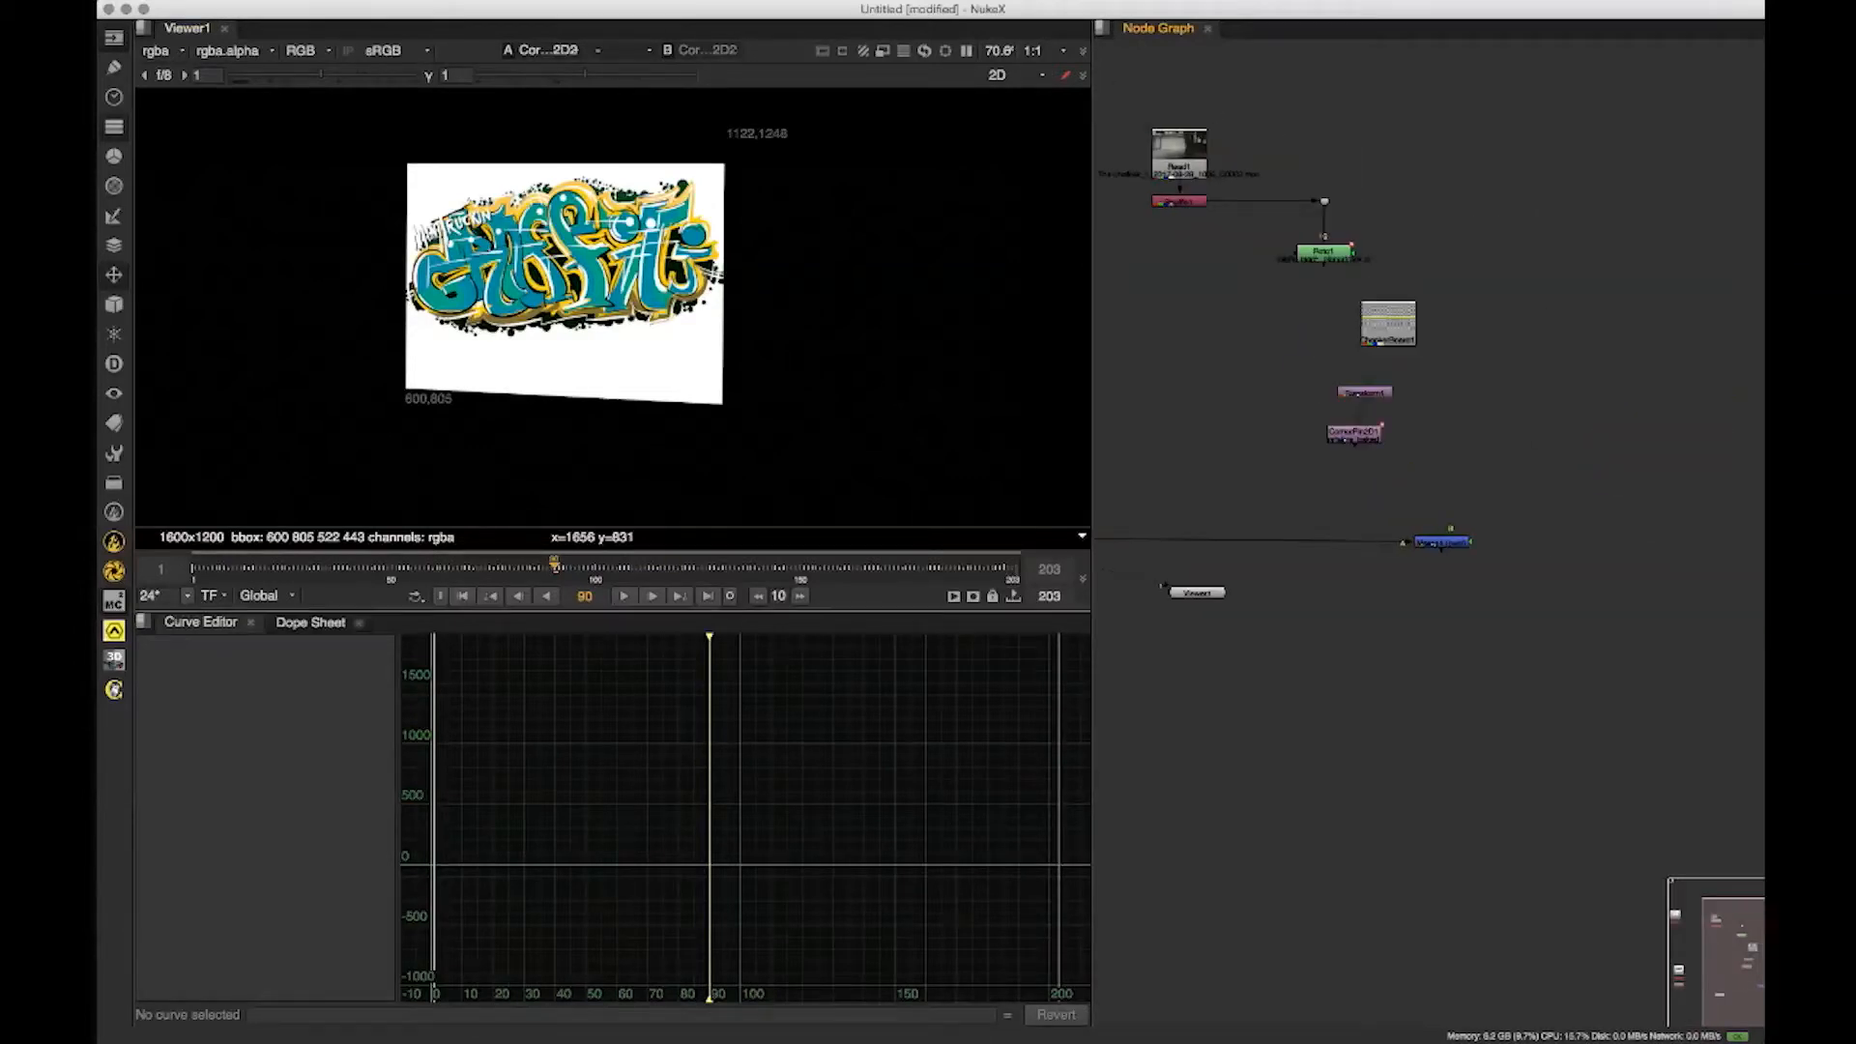
- Go to frame 1, reconnect the Merge's B input to the plate's Shuffle, and view the graffiti merged over the garage door
{"action": "left_click", "coordinate": [462, 595]}
{"action": "left_click_drag", "start_coordinate": [1458, 542], "coordinate": [1325, 208]}
{"action": "left_click", "coordinate": [1344, 520]}
{"action": "mouse_move", "coordinate": [1340, 534]}
{"action": "left_mouse_down"}
{"action": "mouse_move", "coordinate": [1341, 217]}
{"action": "mouse_move", "coordinate": [1334, 557]}
{"action": "left_mouse_up"}
{"action": "left_click_drag", "start_coordinate": [1334, 557], "coordinate": [1409, 517]}
{"action": "left_click", "coordinate": [1341, 653]}
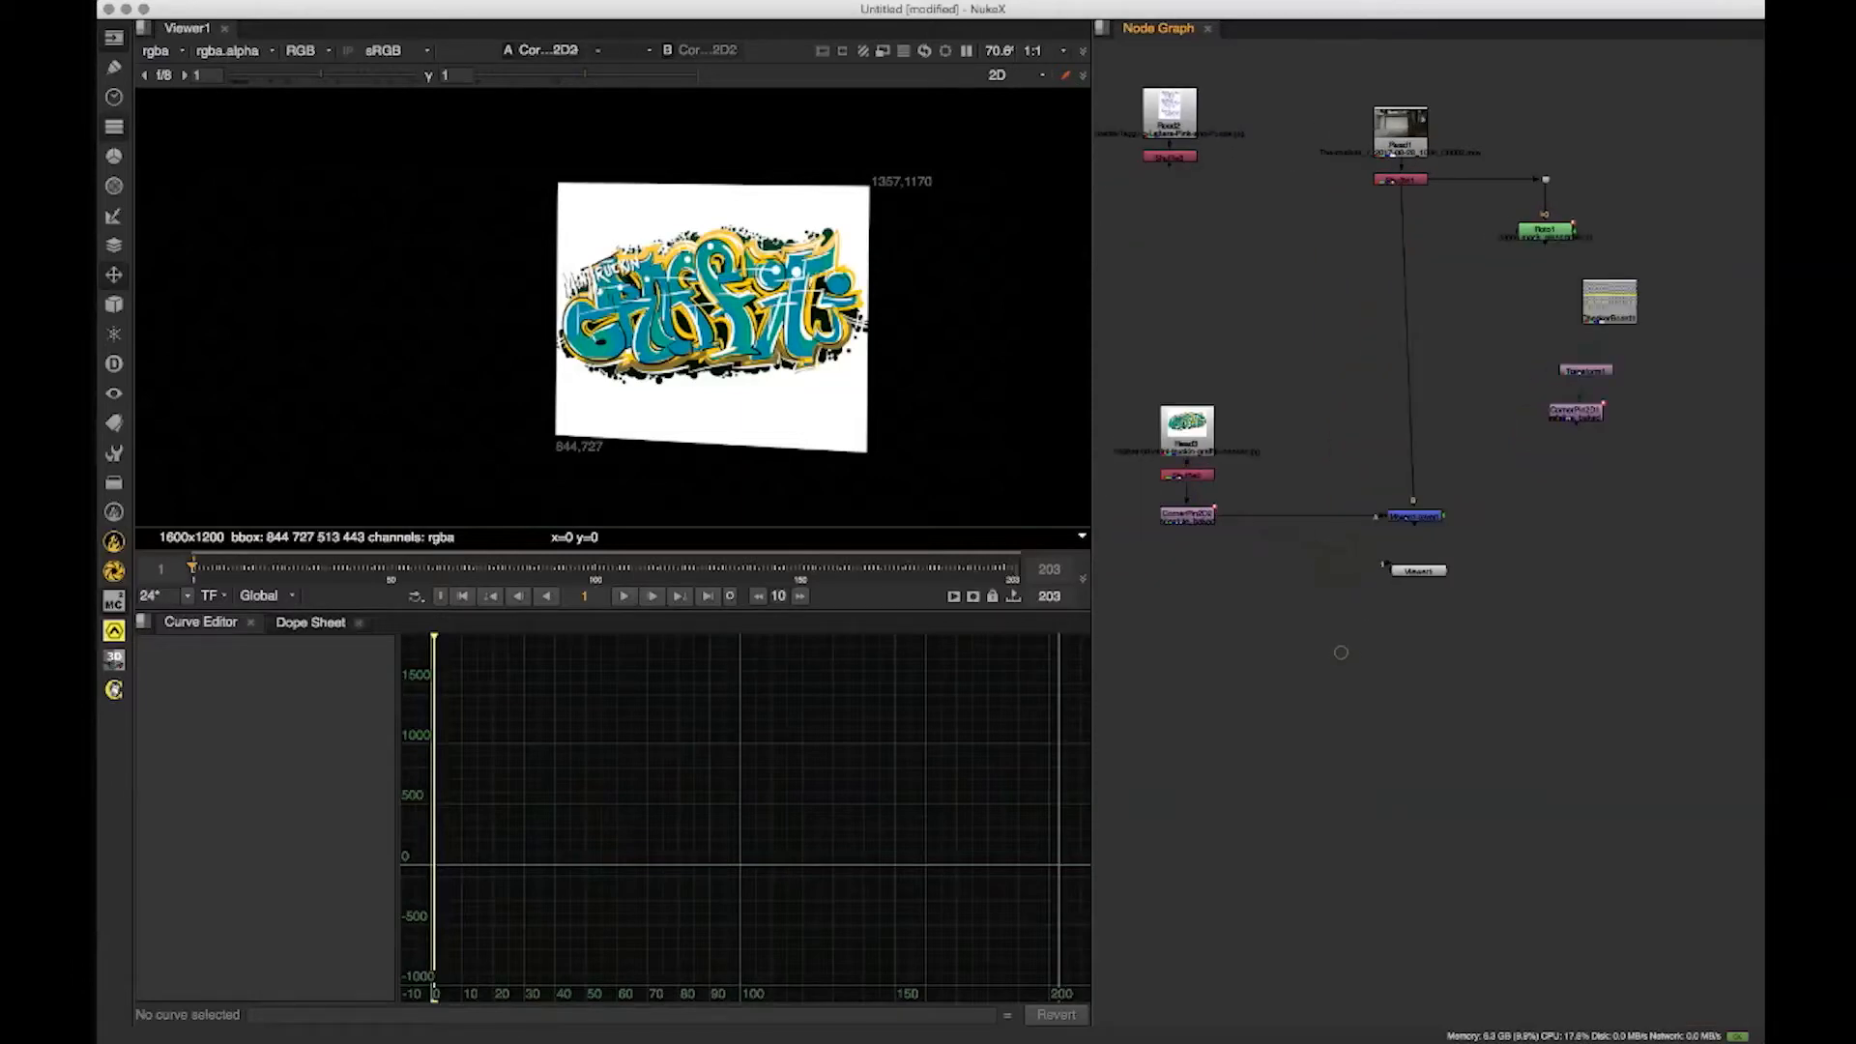
{"action": "left_click_drag", "start_coordinate": [1225, 523], "coordinate": [1408, 516]}
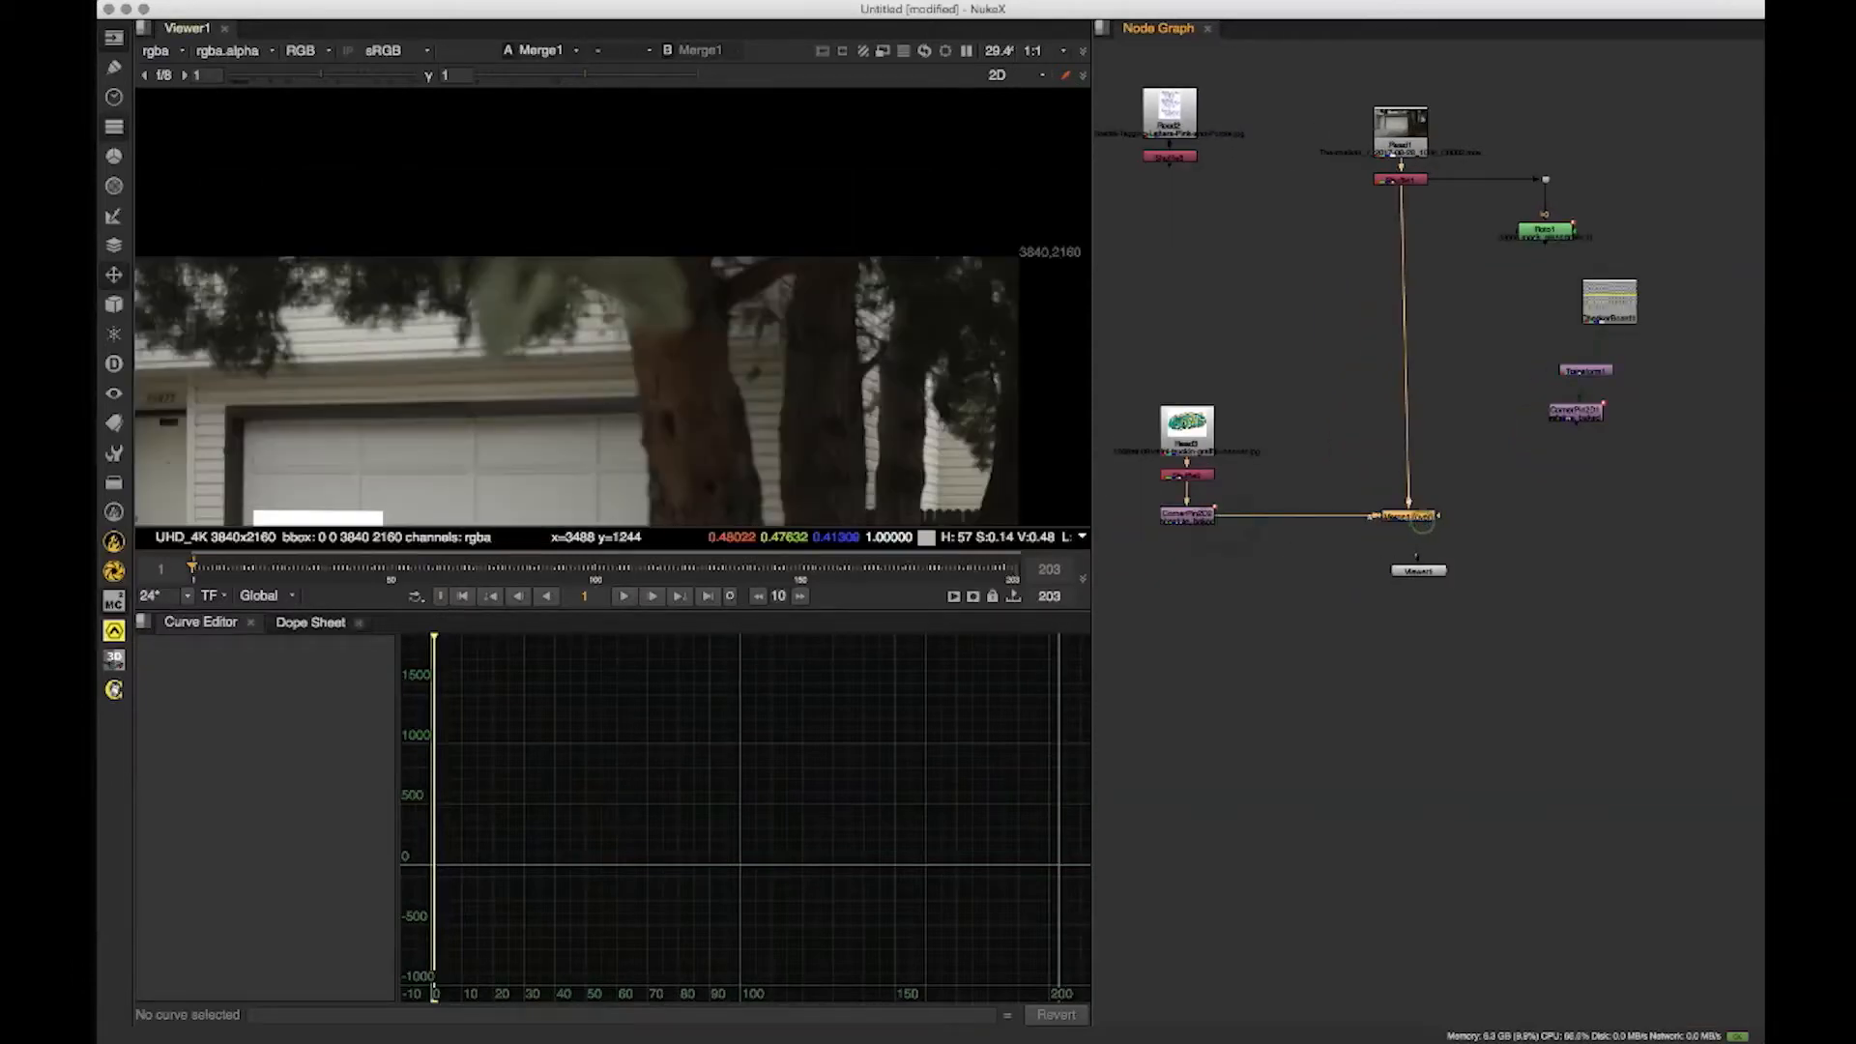
{"action": "left_click_drag", "start_coordinate": [570, 517], "coordinate": [720, 270]}
{"action": "mouse_move", "coordinate": [521, 334]}
{"action": "left_mouse_down"}
{"action": "mouse_move", "coordinate": [535, 329]}
{"action": "mouse_move", "coordinate": [527, 352]}
{"action": "left_mouse_up"}
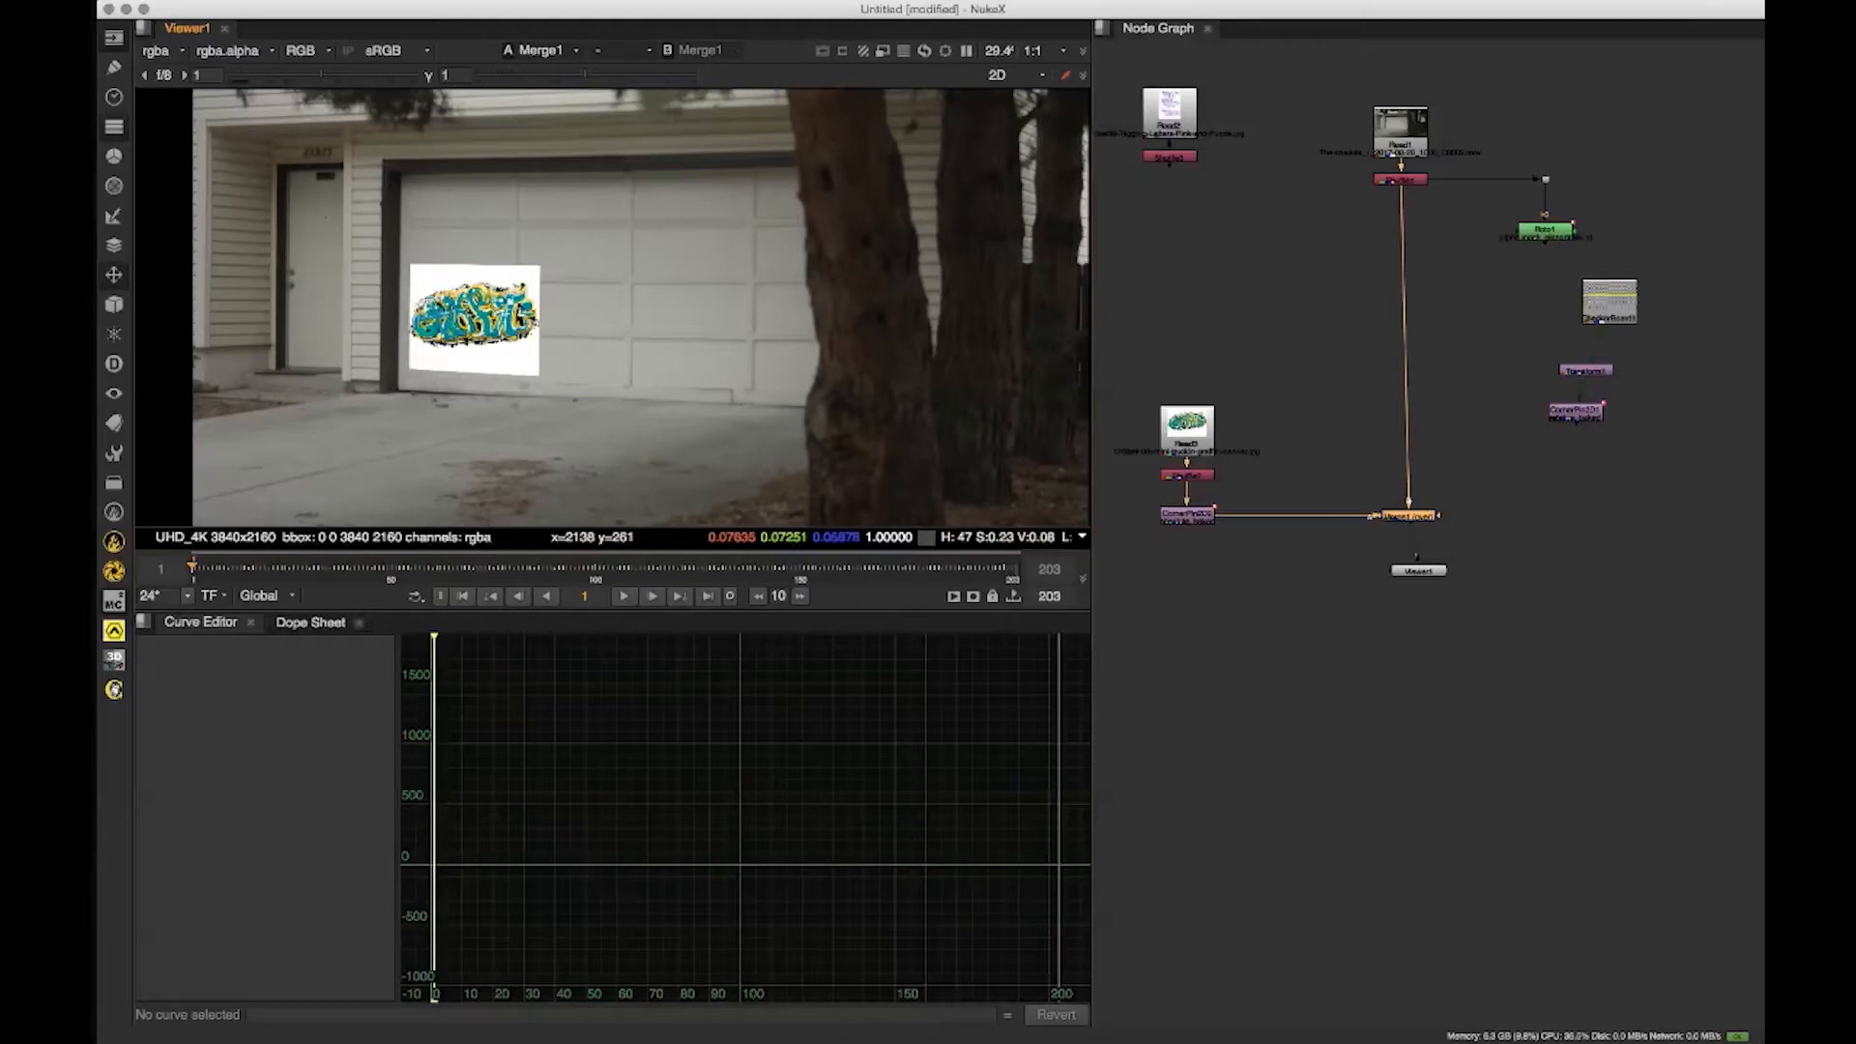
- Check the graffiti banner's image format in its Read node's properties and close them
{"action": "left_click_drag", "start_coordinate": [1290, 582], "coordinate": [1294, 579]}
{"action": "left_click_drag", "start_coordinate": [1251, 710], "coordinate": [1303, 694]}
{"action": "left_click", "coordinate": [1303, 694]}
{"action": "left_click_drag", "start_coordinate": [1487, 554], "coordinate": [1523, 584]}
{"action": "double_click", "coordinate": [1240, 411]}
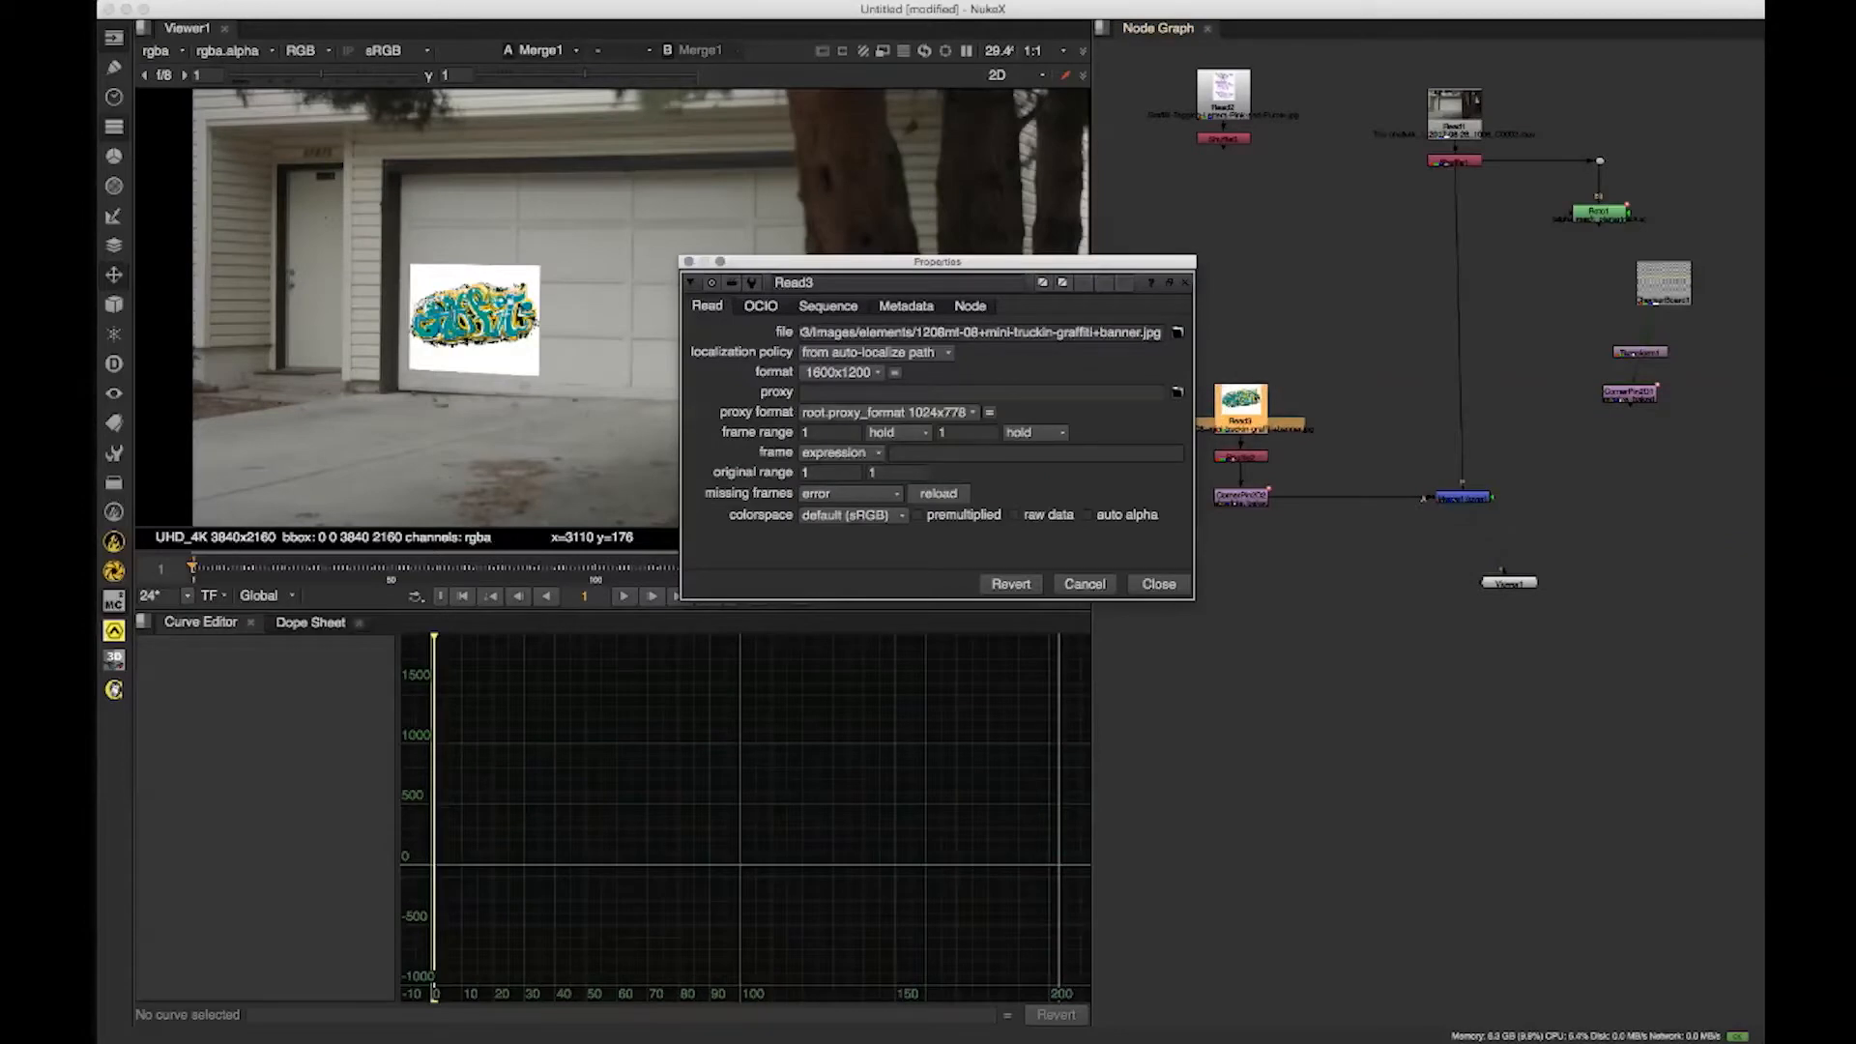
{"action": "left_click", "coordinate": [1159, 584]}
- Set the absolute corner pin's from points to the input's 1600 x 1200 size and close its properties
{"action": "double_click", "coordinate": [1239, 496]}
{"action": "left_click", "coordinate": [1019, 480]}
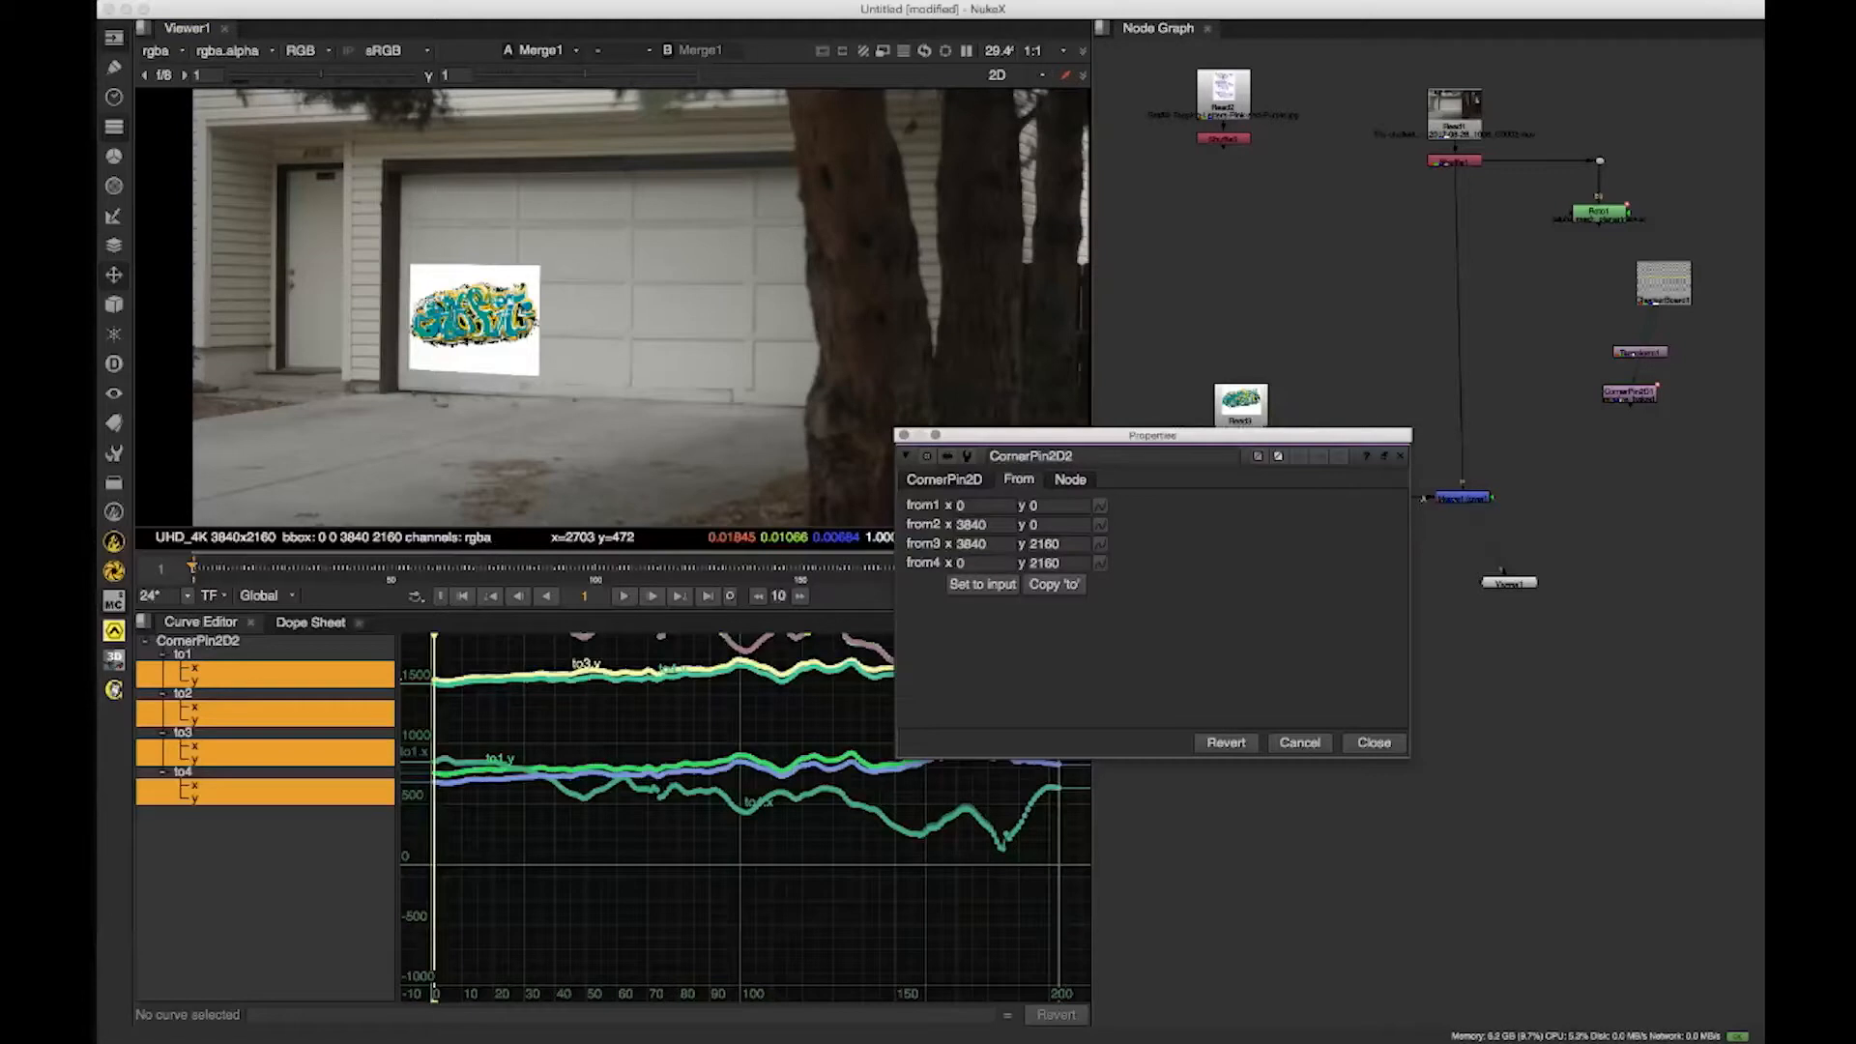
{"action": "left_click", "coordinate": [983, 584]}
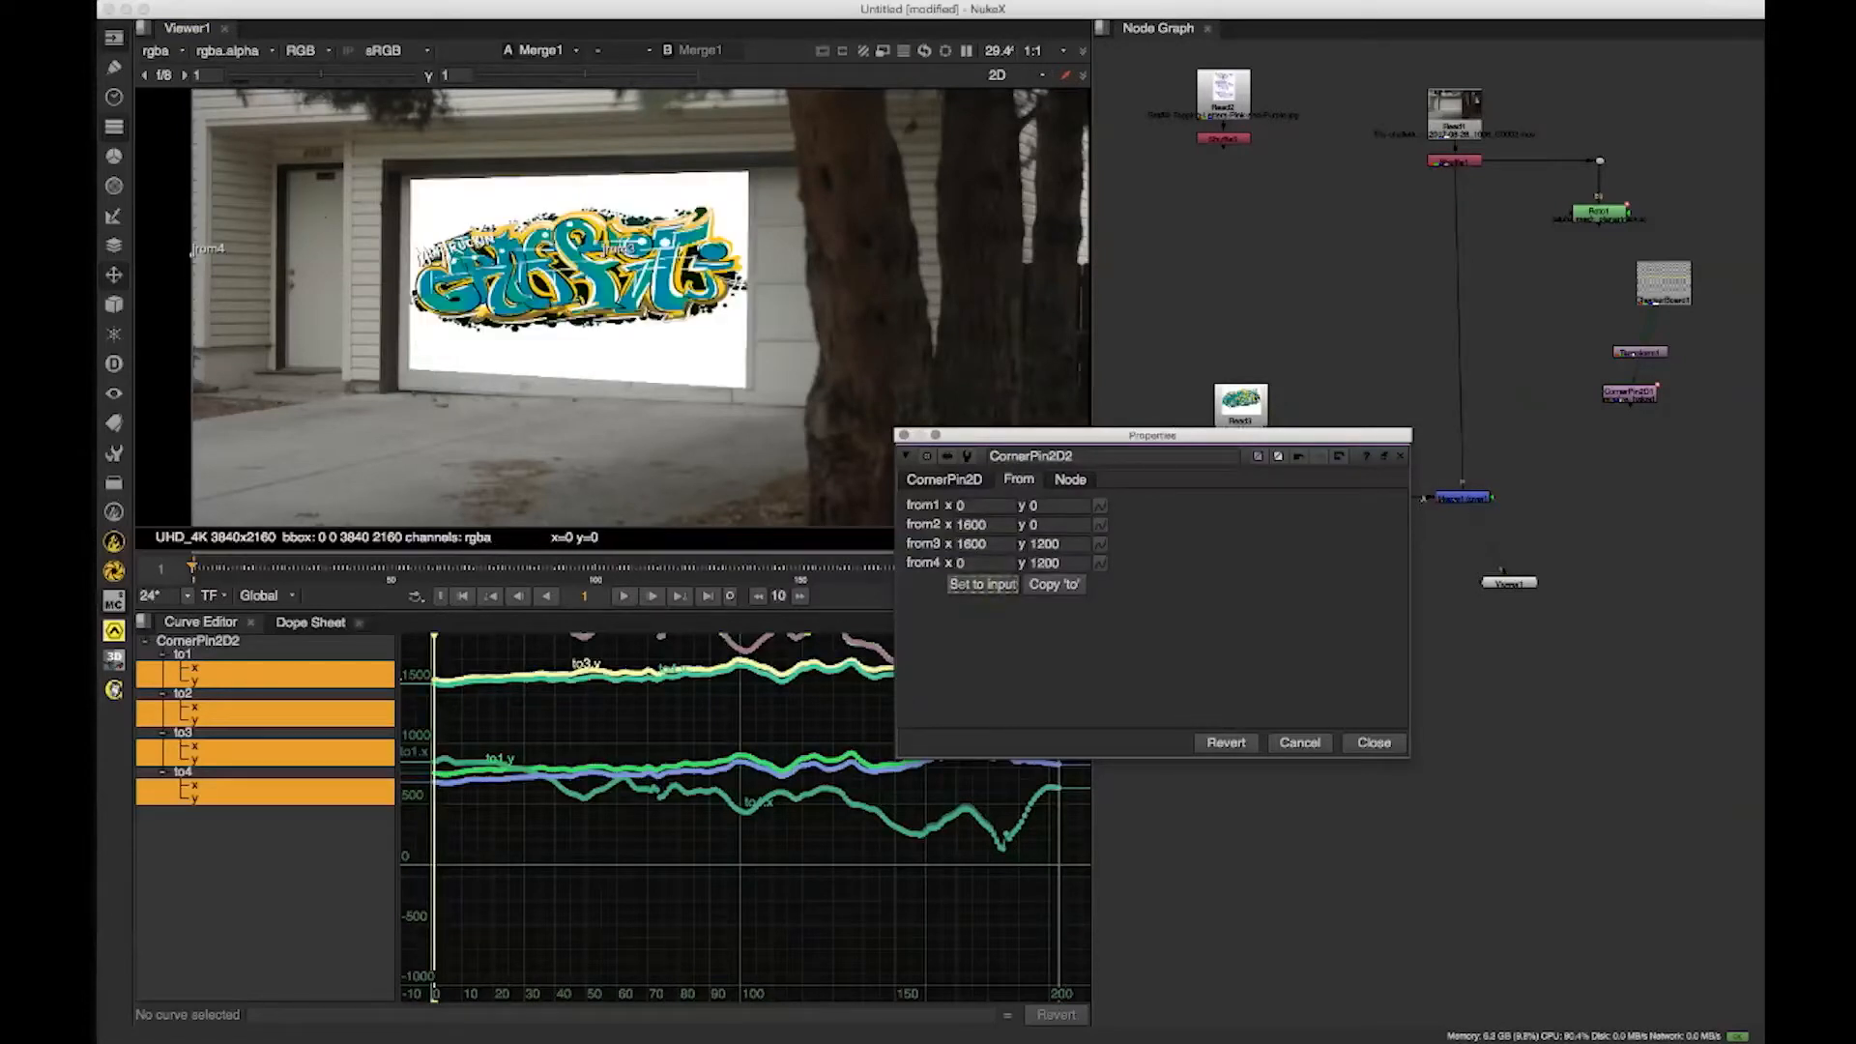
{"action": "left_click_drag", "start_coordinate": [1241, 411], "coordinate": [1241, 404]}
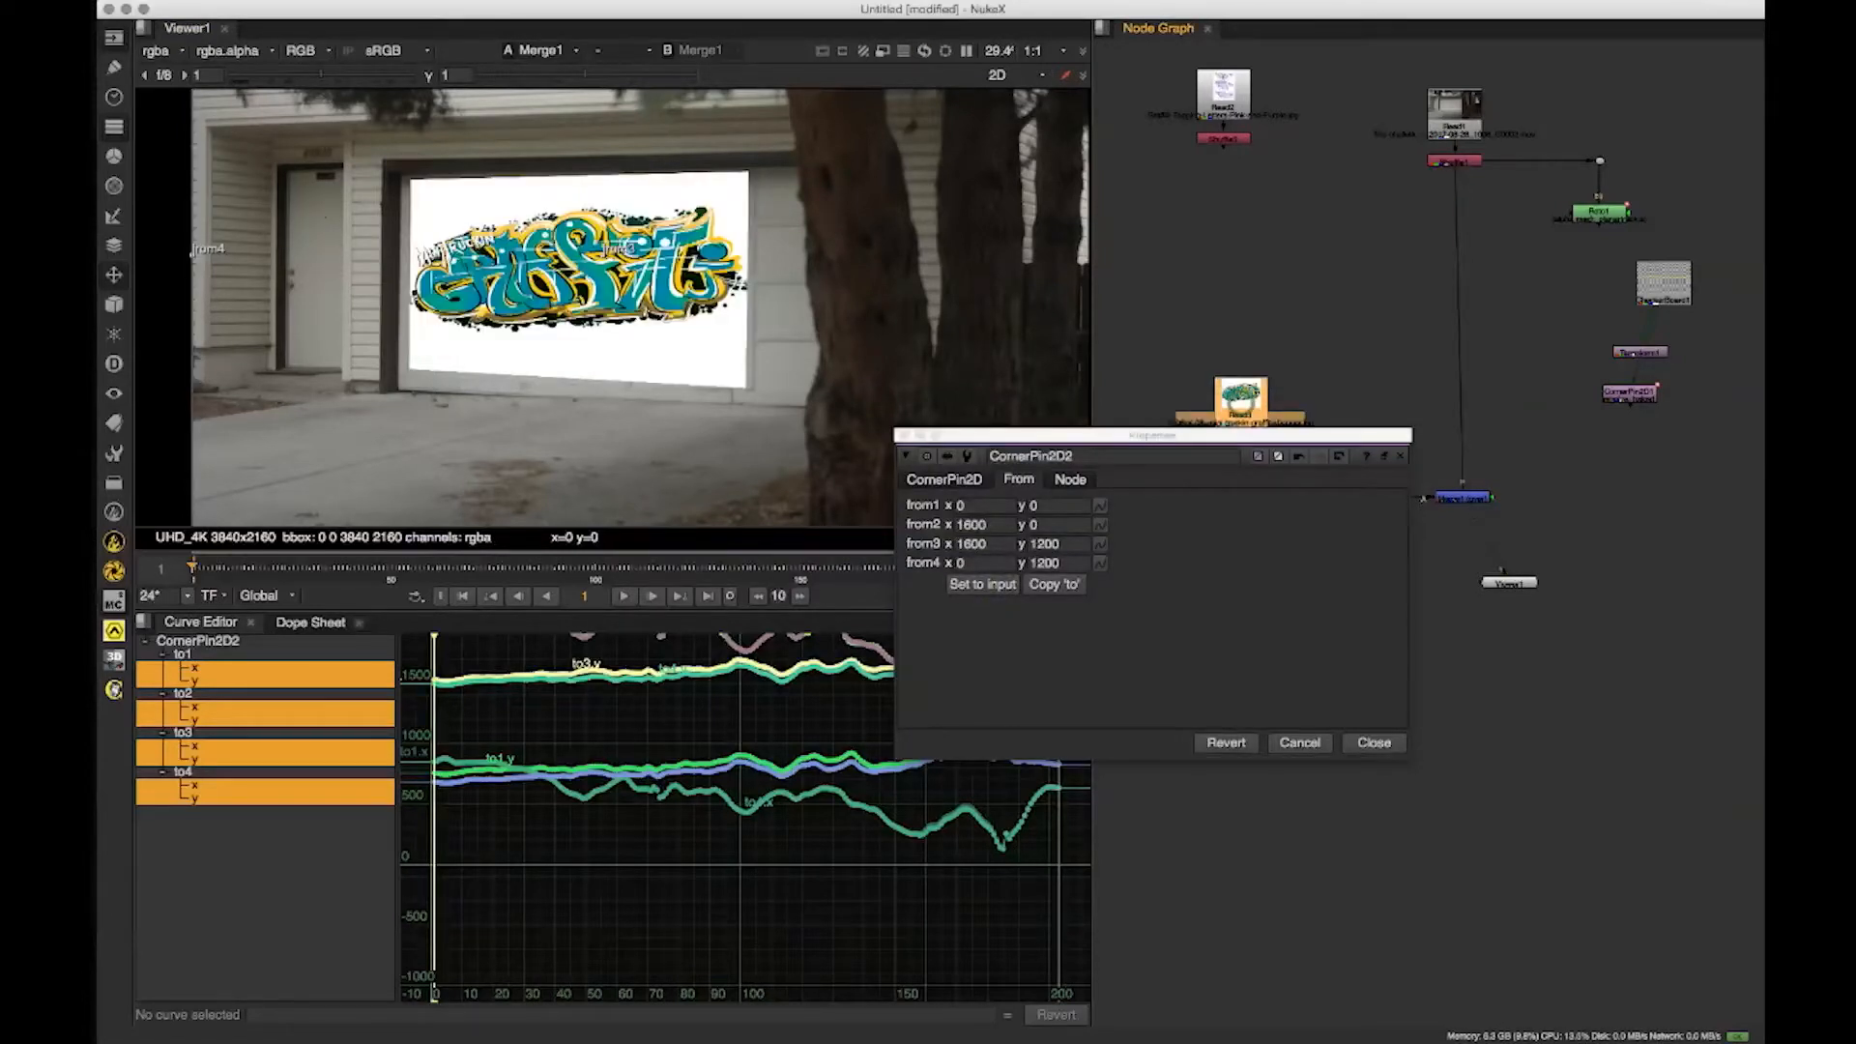
{"action": "left_click", "coordinate": [1383, 743]}
{"action": "left_click", "coordinate": [1384, 746]}
- Examine up close how the corner-pinned graffiti banner sits on the garage door in the merged result
{"action": "left_click_drag", "start_coordinate": [1417, 713], "coordinate": [1324, 619]}
{"action": "left_click_drag", "start_coordinate": [1633, 647], "coordinate": [1154, 425]}
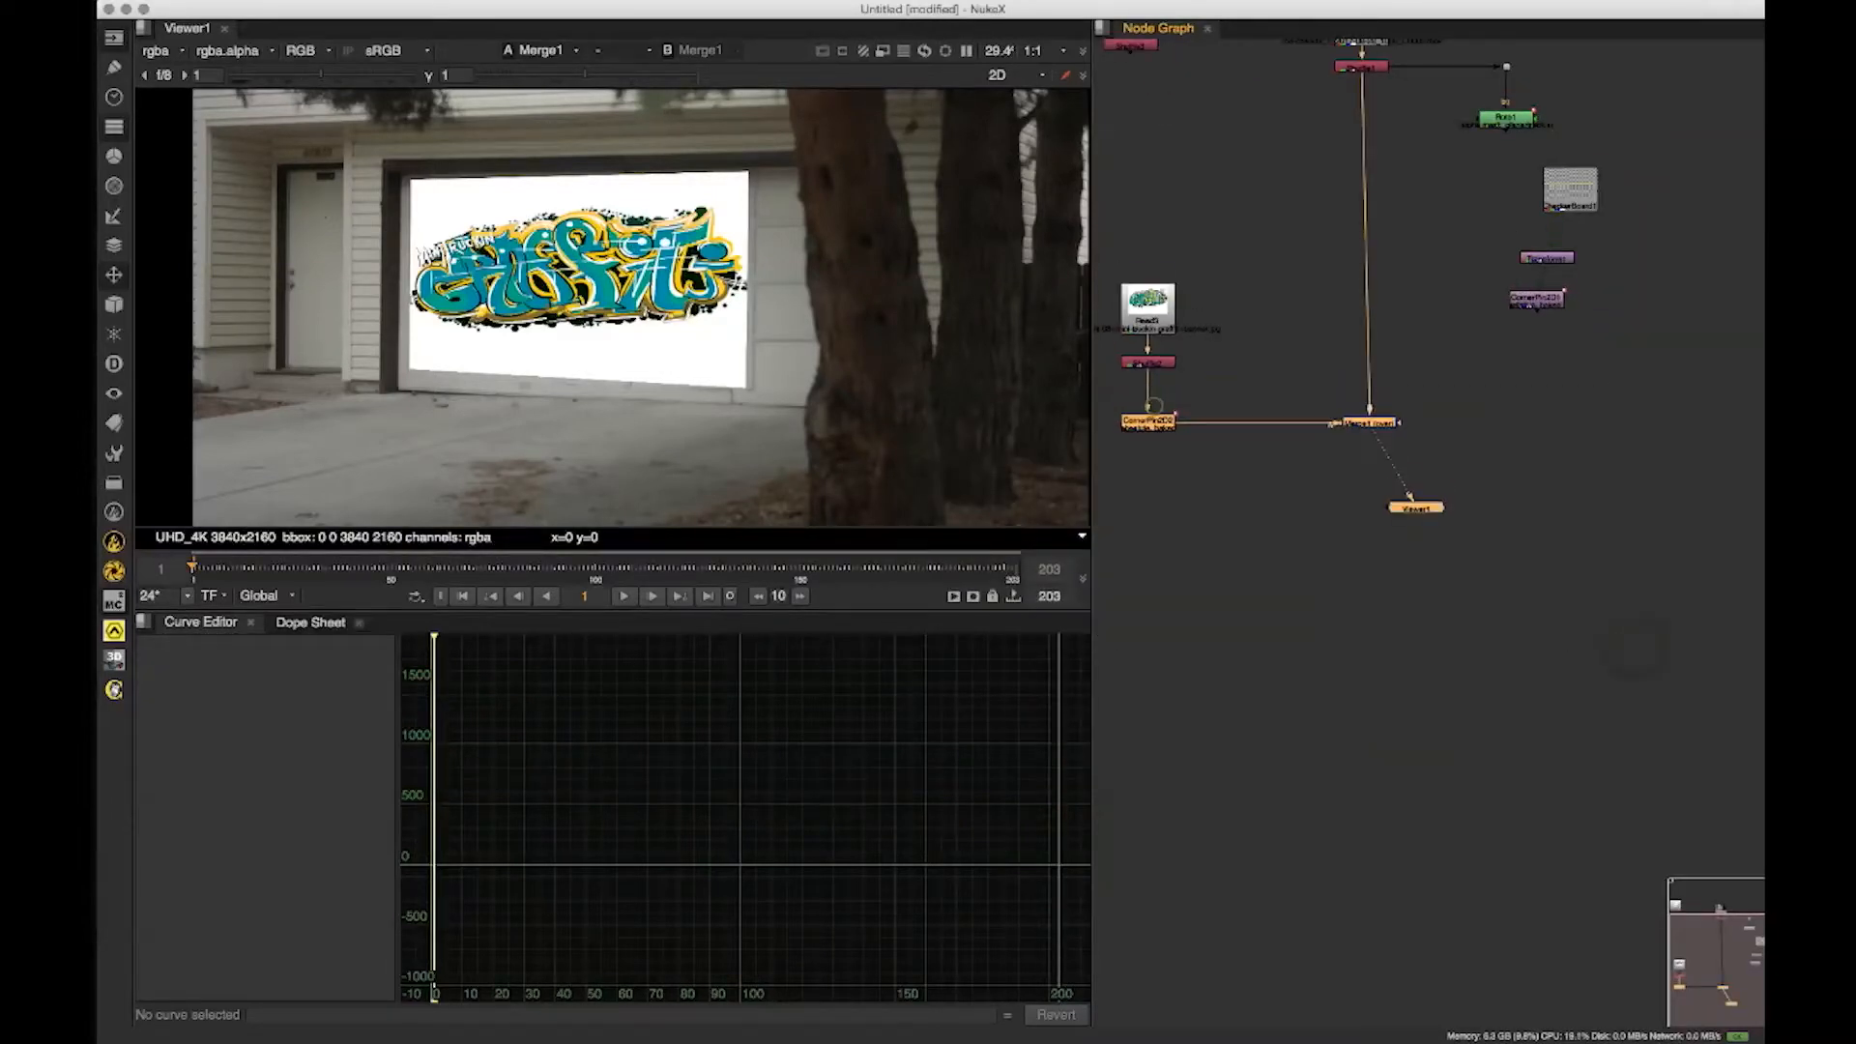
{"action": "left_click_drag", "start_coordinate": [1199, 484], "coordinate": [1310, 502]}
{"action": "left_click", "coordinate": [1153, 405]}
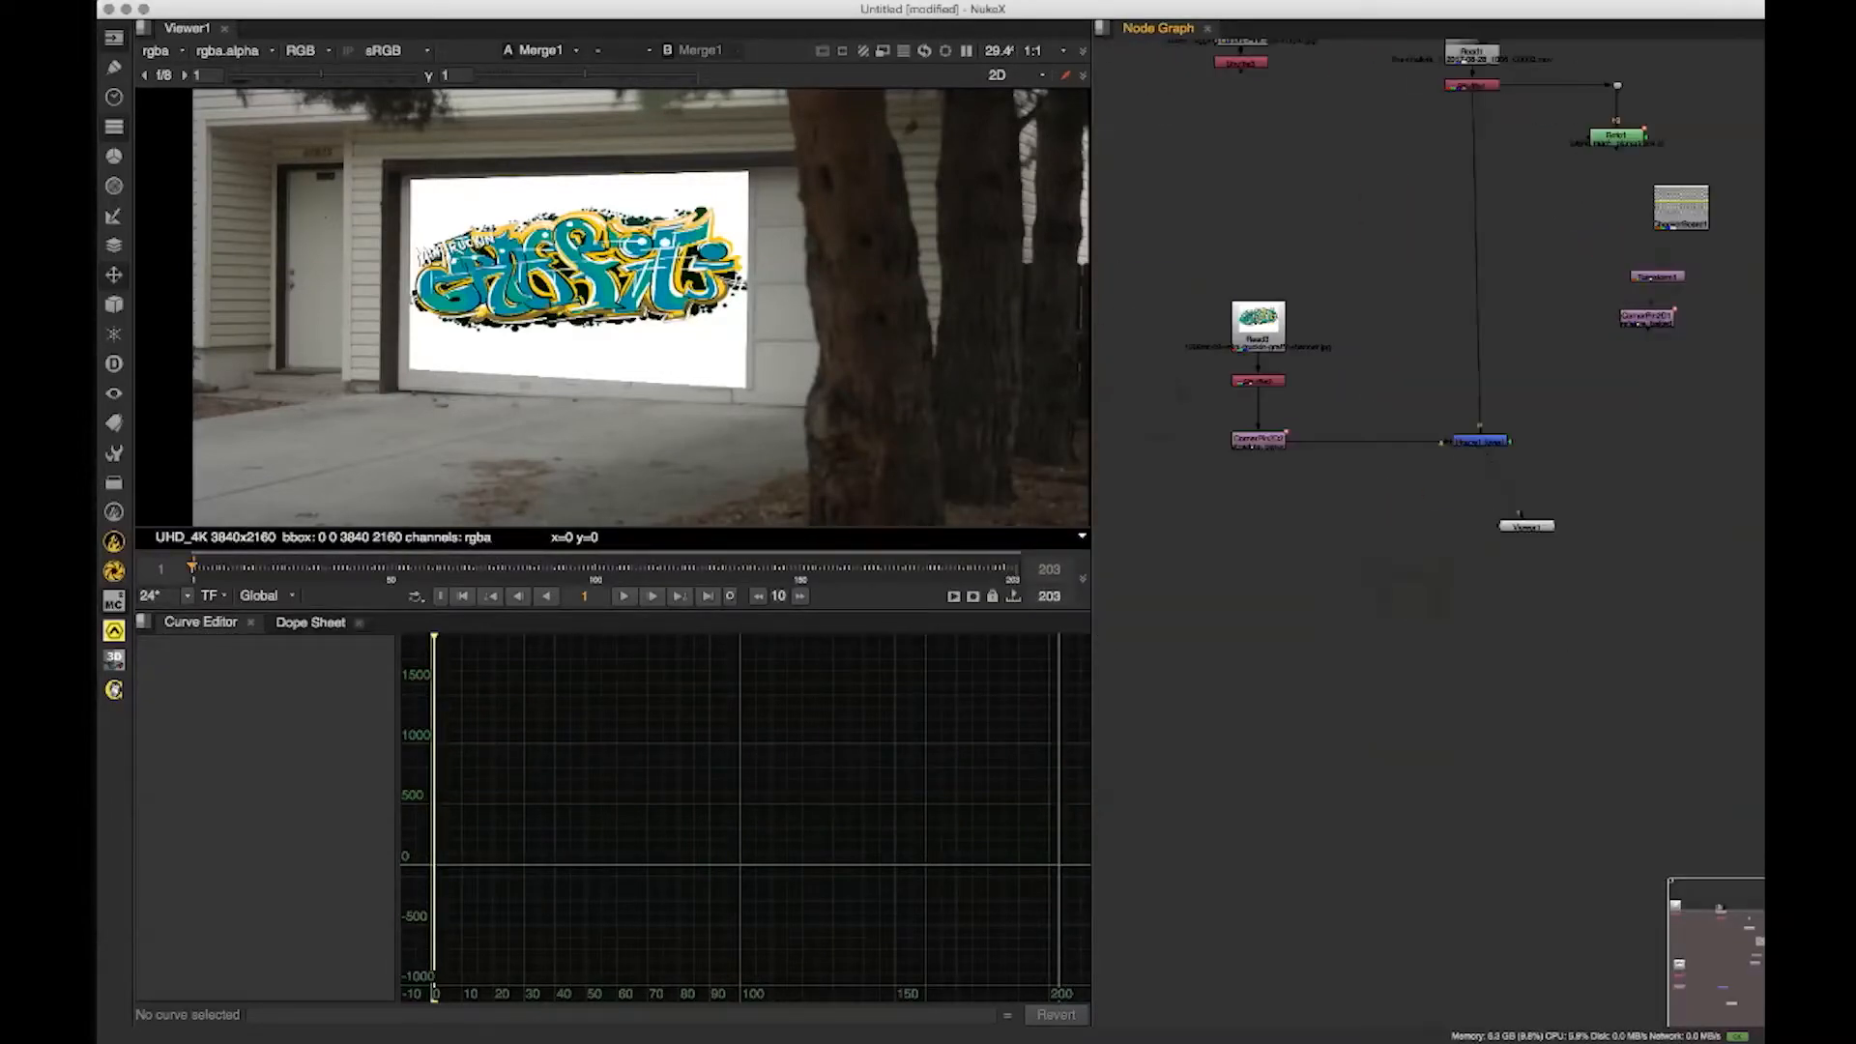
{"action": "left_click_drag", "start_coordinate": [1431, 580], "coordinate": [1314, 536]}
{"action": "left_click_drag", "start_coordinate": [1416, 481], "coordinate": [1418, 485]}
{"action": "left_click", "coordinate": [1351, 527]}
{"action": "left_click", "coordinate": [1369, 394]}
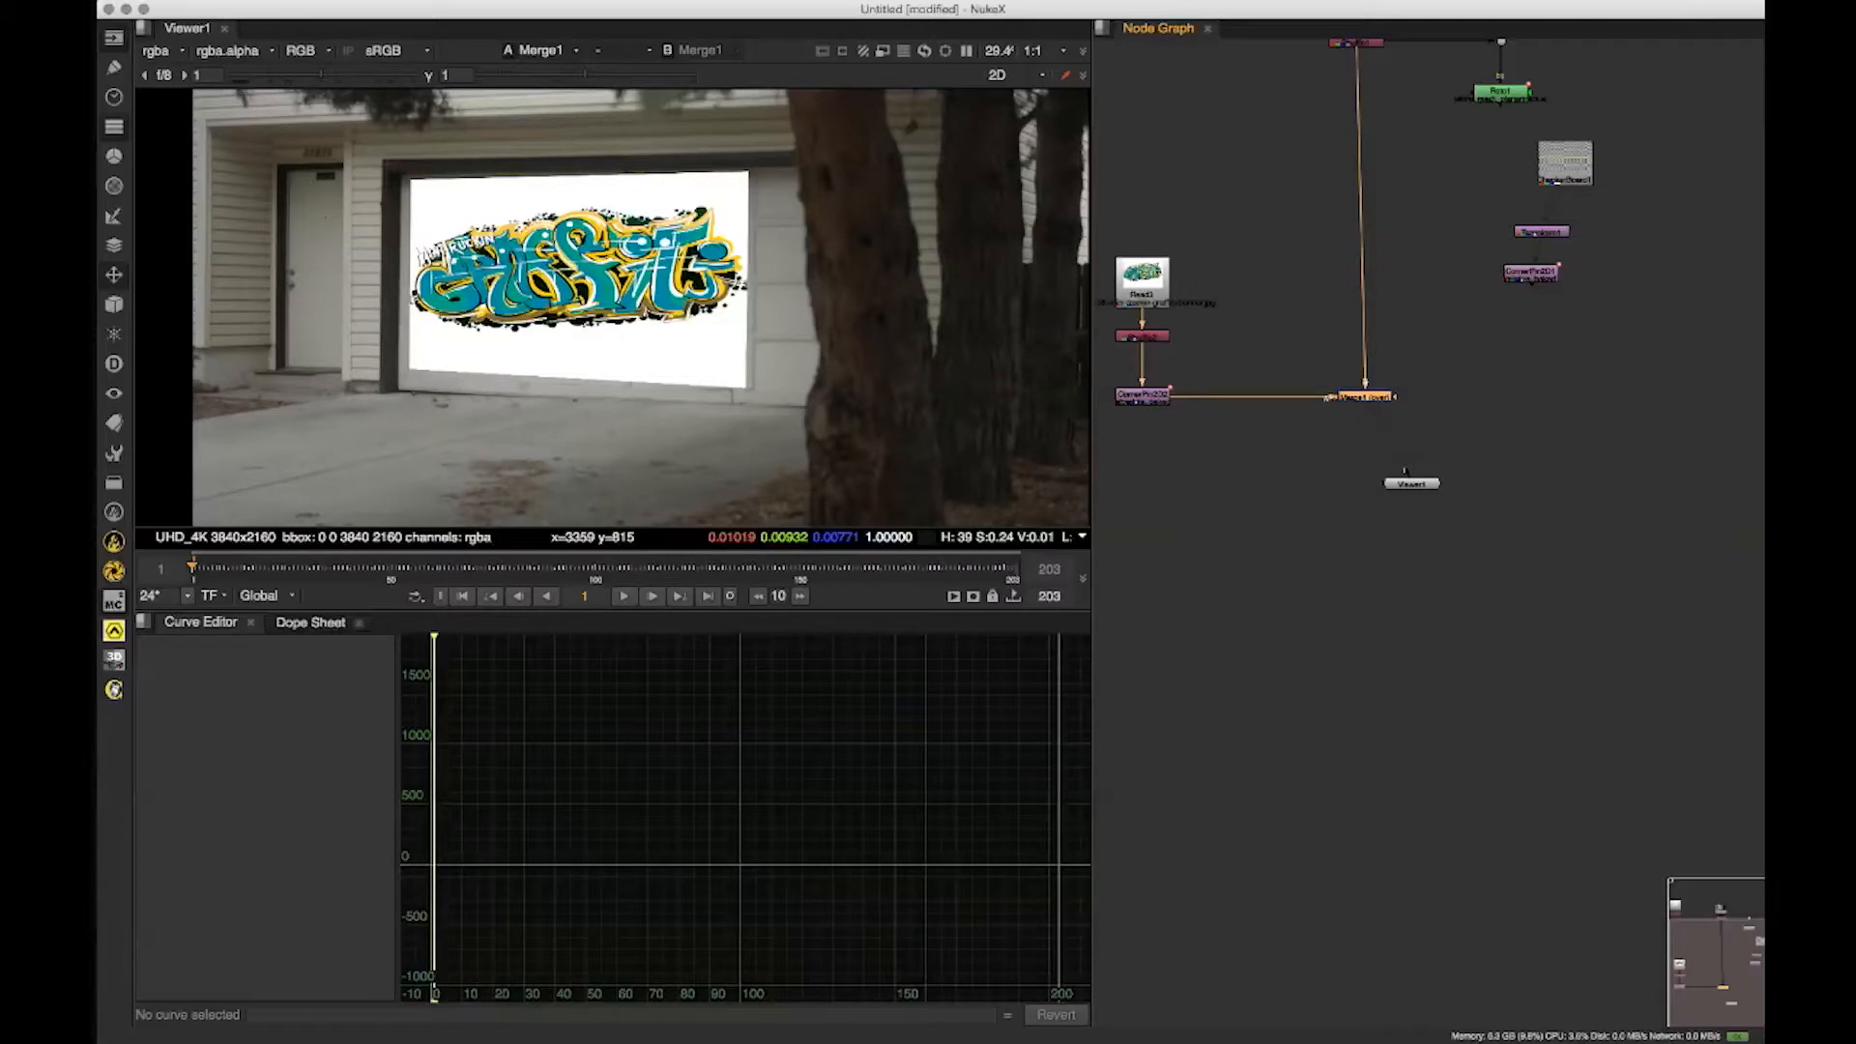
{"action": "left_click_drag", "start_coordinate": [725, 387], "coordinate": [882, 467]}
{"action": "left_click_drag", "start_coordinate": [804, 372], "coordinate": [837, 394]}
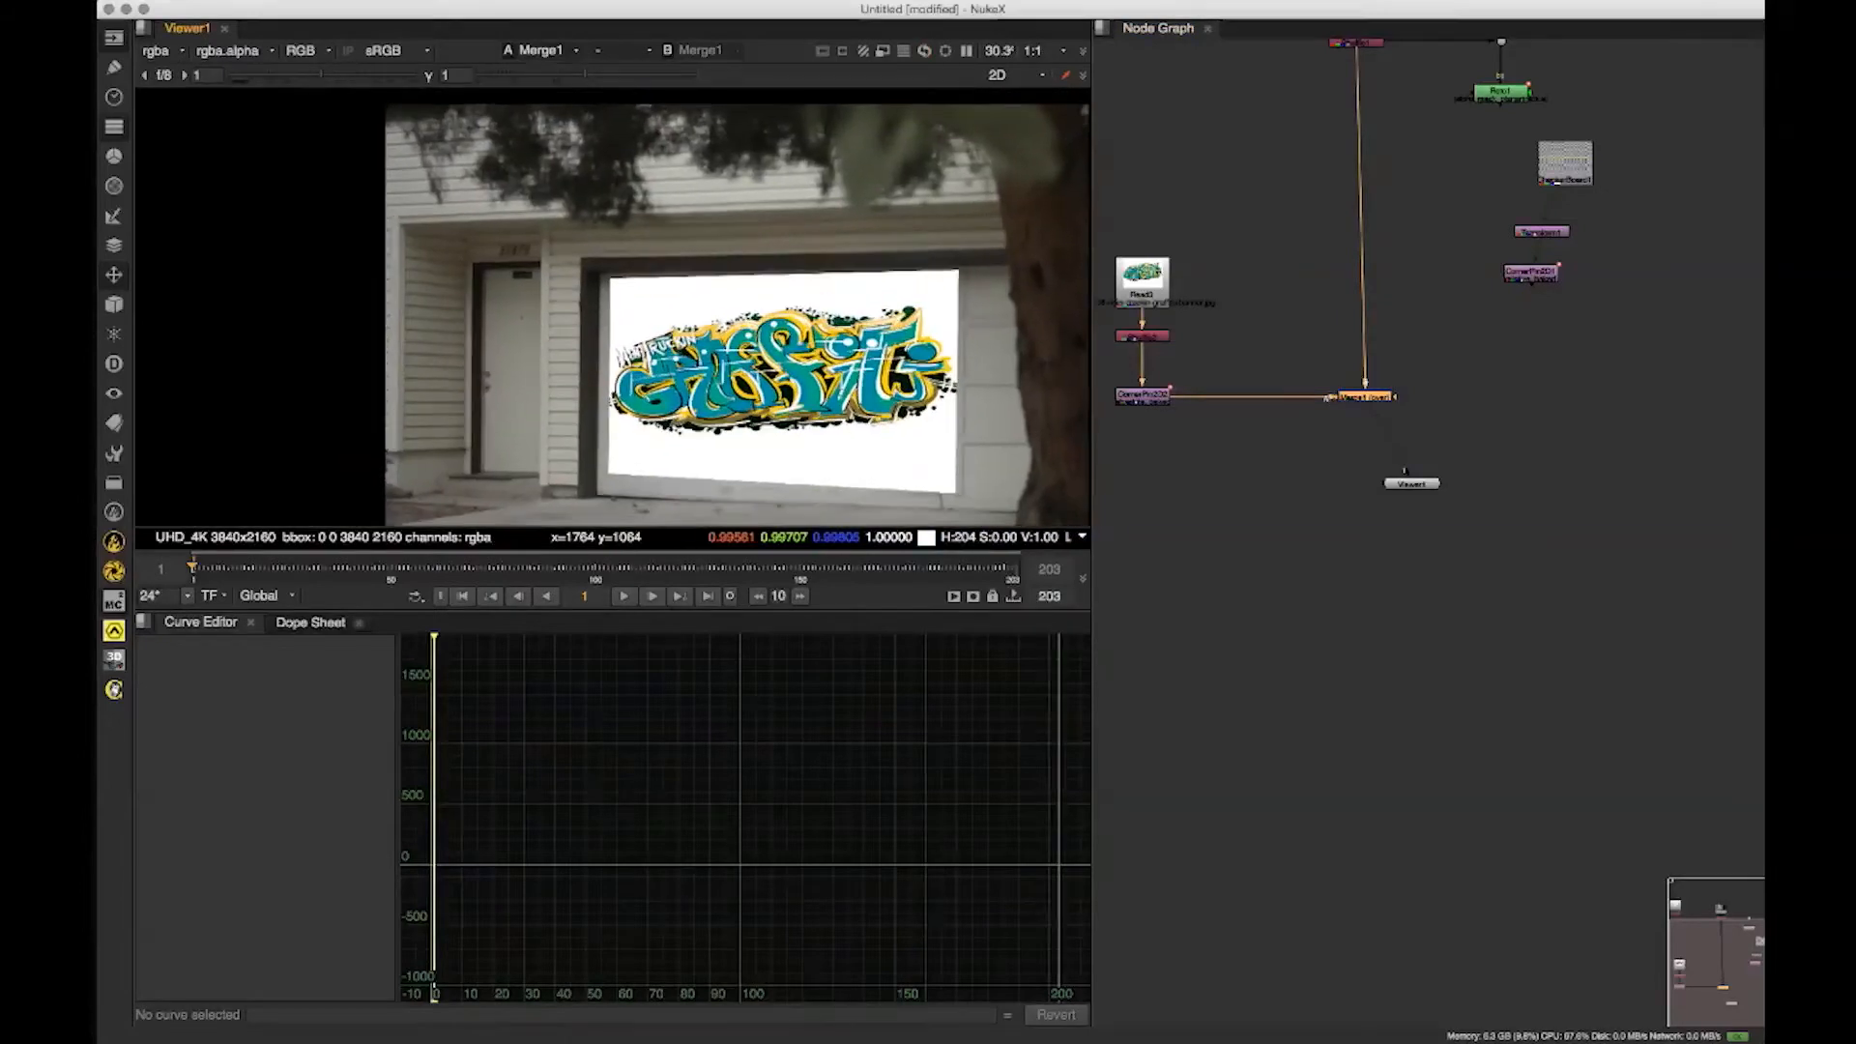
{"action": "scroll", "coordinate": [839, 395], "scroll_direction": "up", "scroll_amount": 3}
{"action": "left_click_drag", "start_coordinate": [874, 477], "coordinate": [842, 393]}
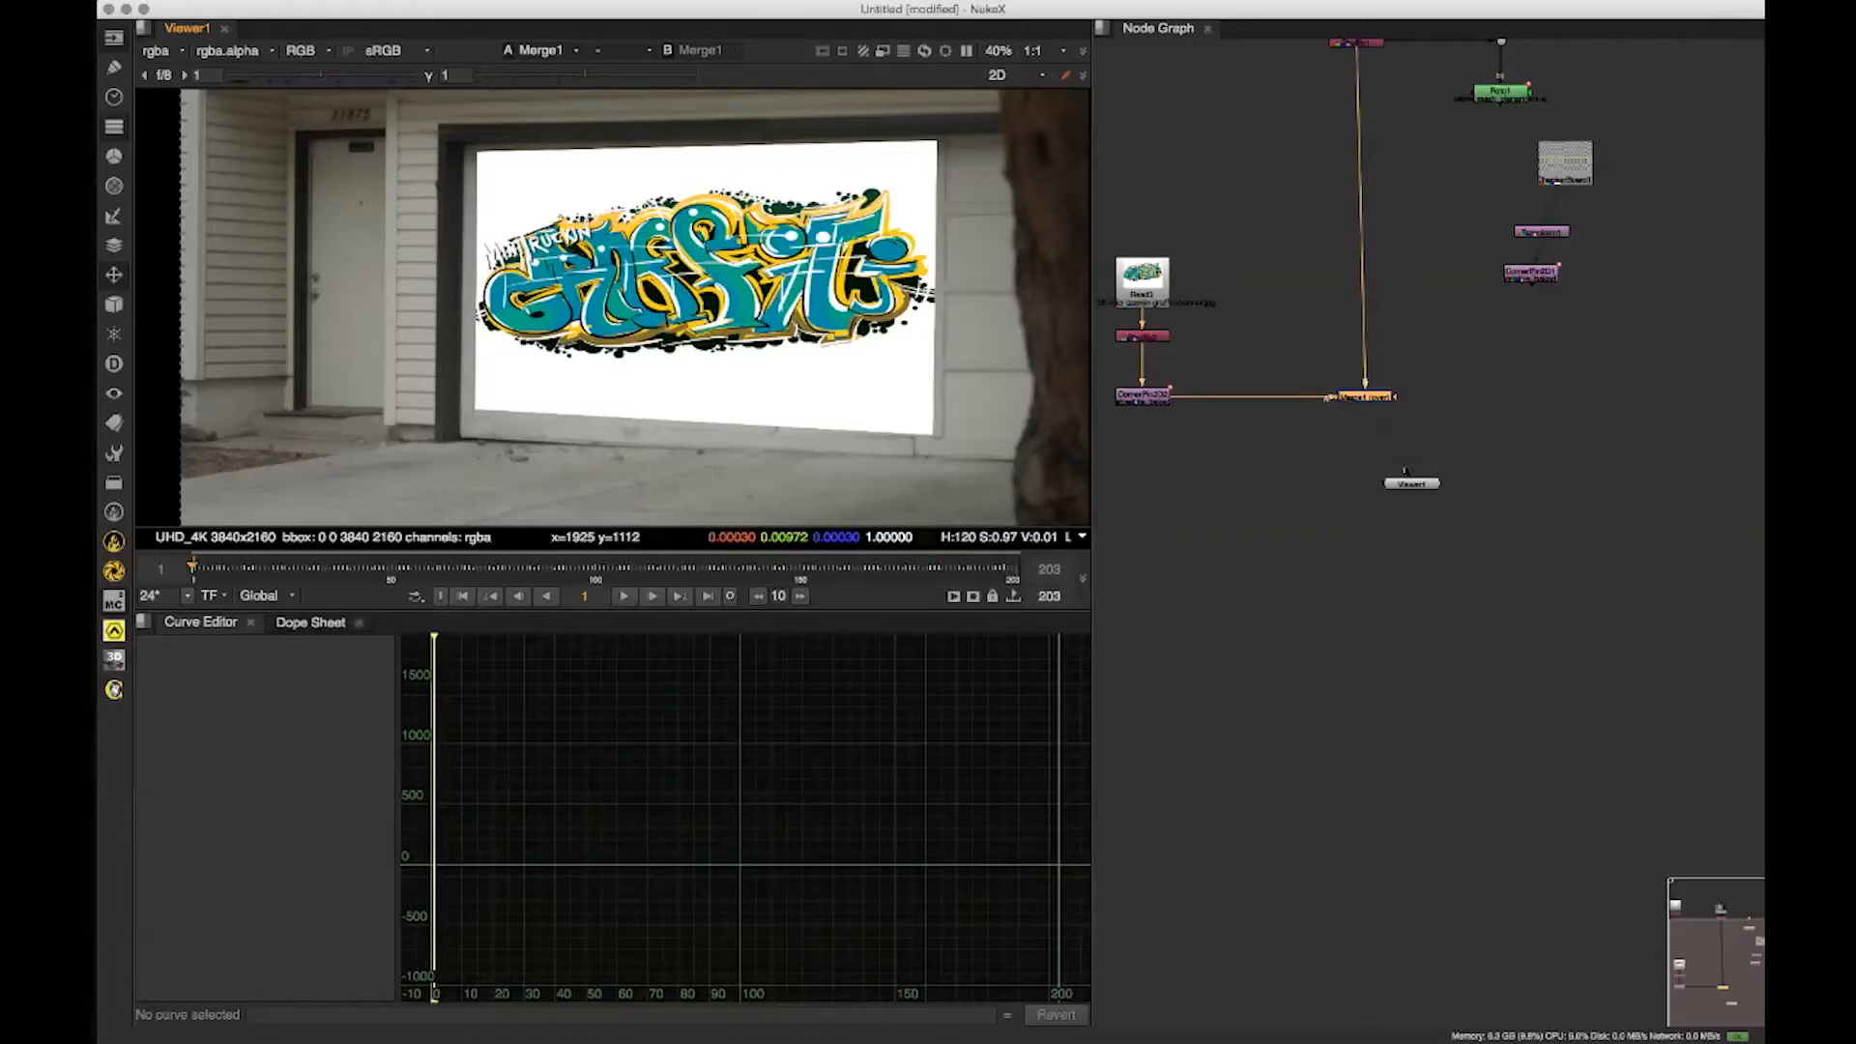
- Space out the Merge and Viewer nodes below the graffiti banner's corner pin in the graph
{"action": "left_click", "coordinate": [1330, 648]}
{"action": "left_click_drag", "start_coordinate": [1330, 647], "coordinate": [1390, 680]}
{"action": "left_click", "coordinate": [1546, 480]}
{"action": "left_click_drag", "start_coordinate": [1467, 520], "coordinate": [1466, 550]}
{"action": "left_click_drag", "start_coordinate": [1203, 427], "coordinate": [1202, 414]}
{"action": "left_click_drag", "start_coordinate": [1426, 428], "coordinate": [1433, 590]}
{"action": "left_click", "coordinate": [1343, 661]}
{"action": "left_click", "coordinate": [1473, 553]}
- Set the Merge node's operation to multiply and close its properties
{"action": "double_click", "coordinate": [1427, 492]}
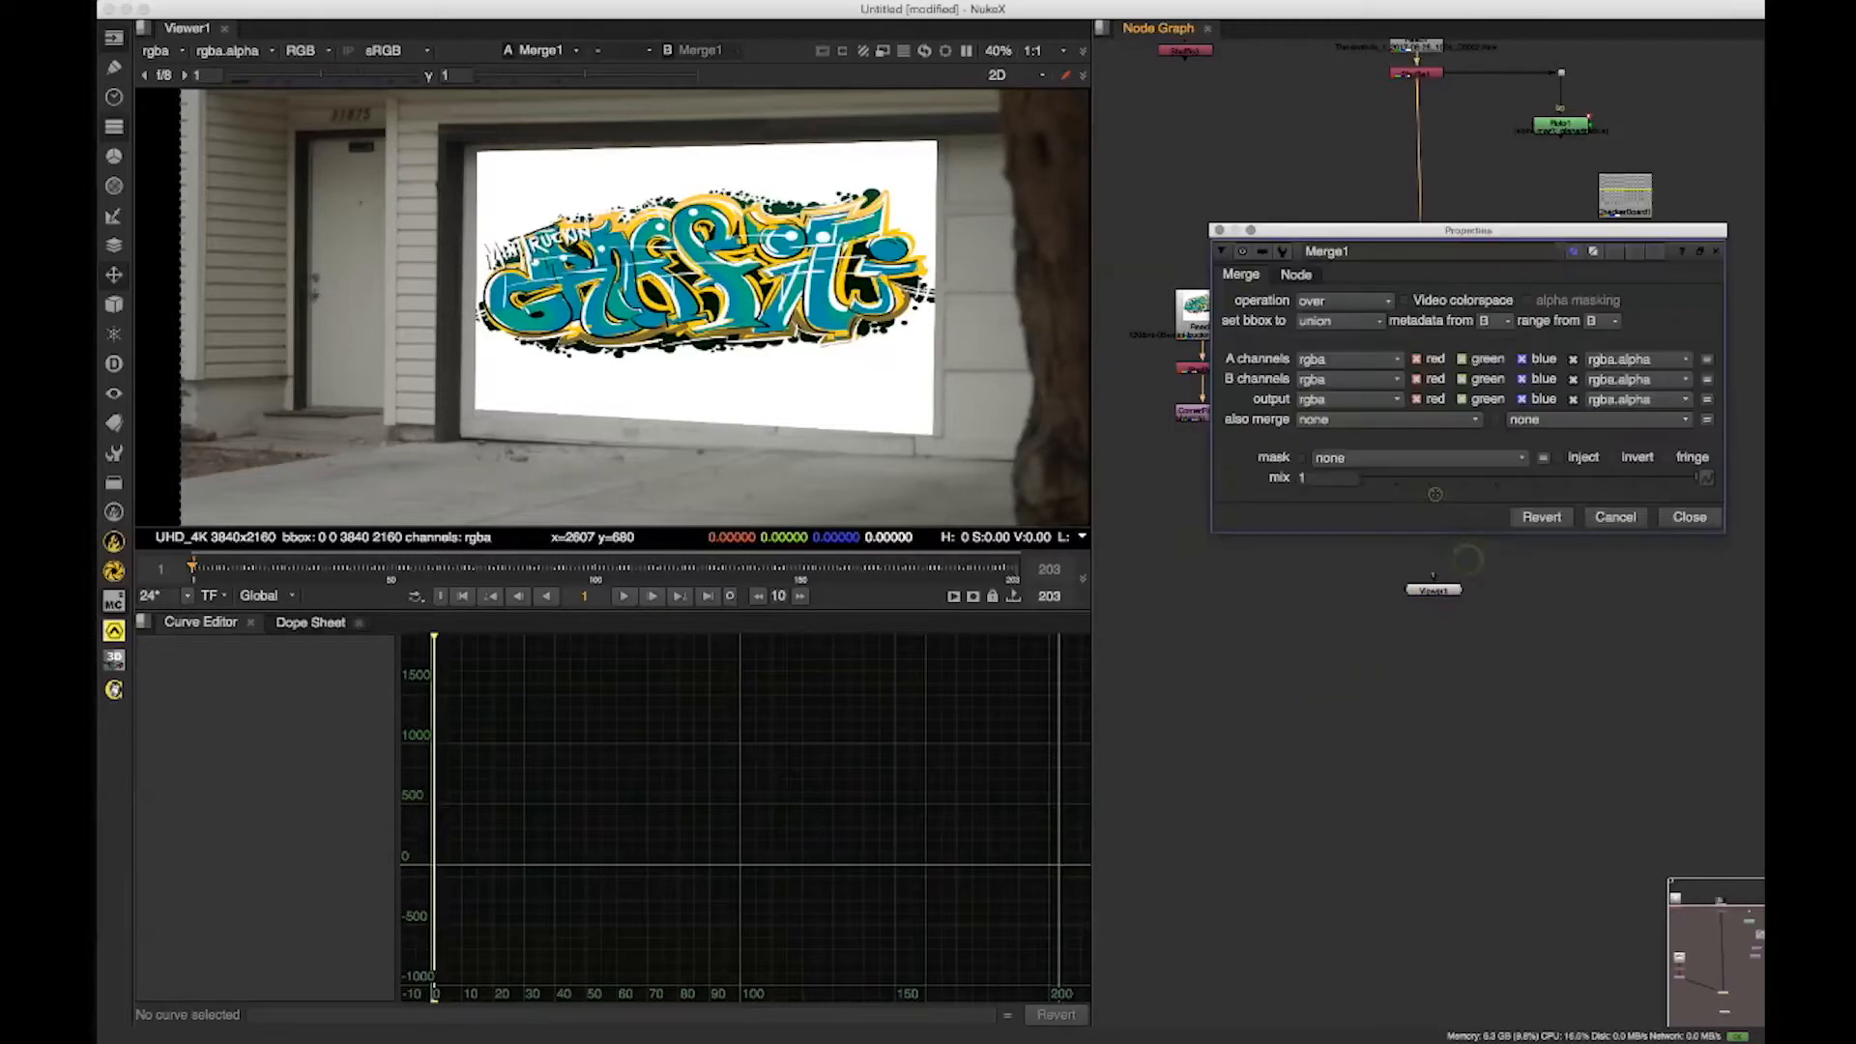
{"action": "left_click", "coordinate": [1346, 301]}
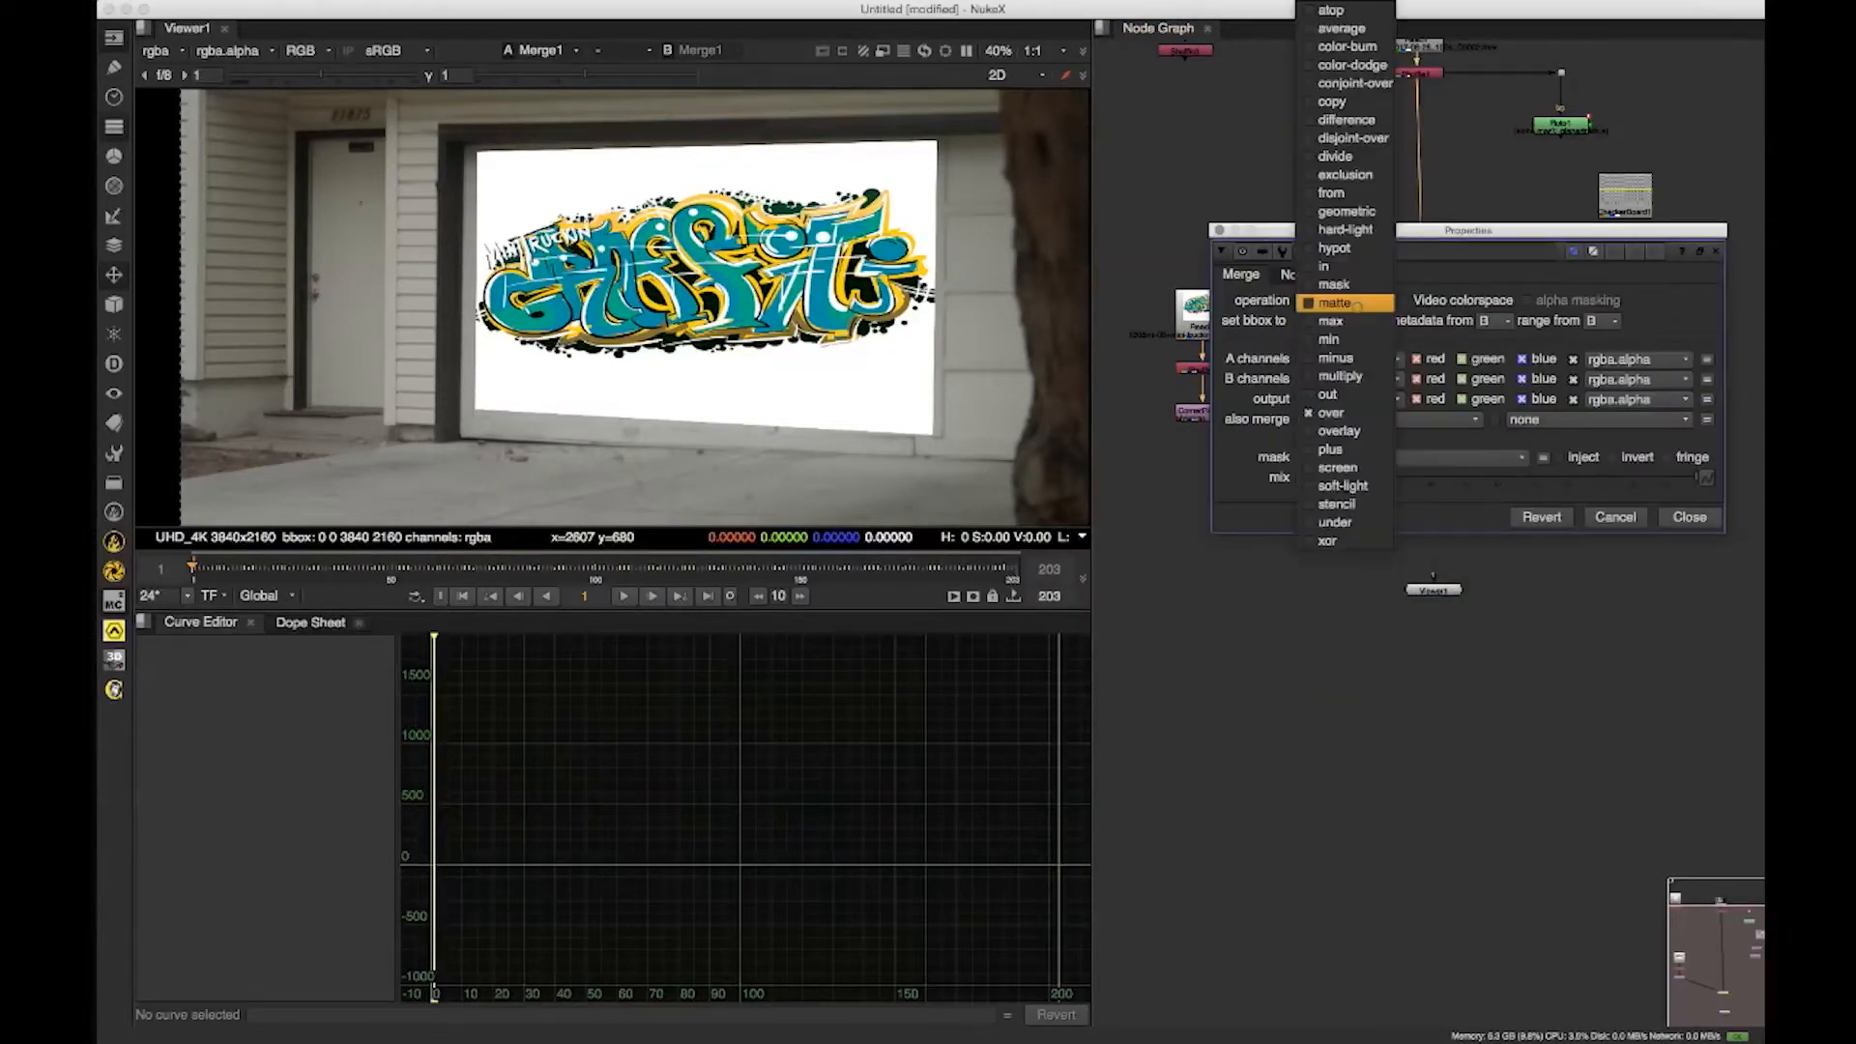
{"action": "left_click", "coordinate": [1360, 378]}
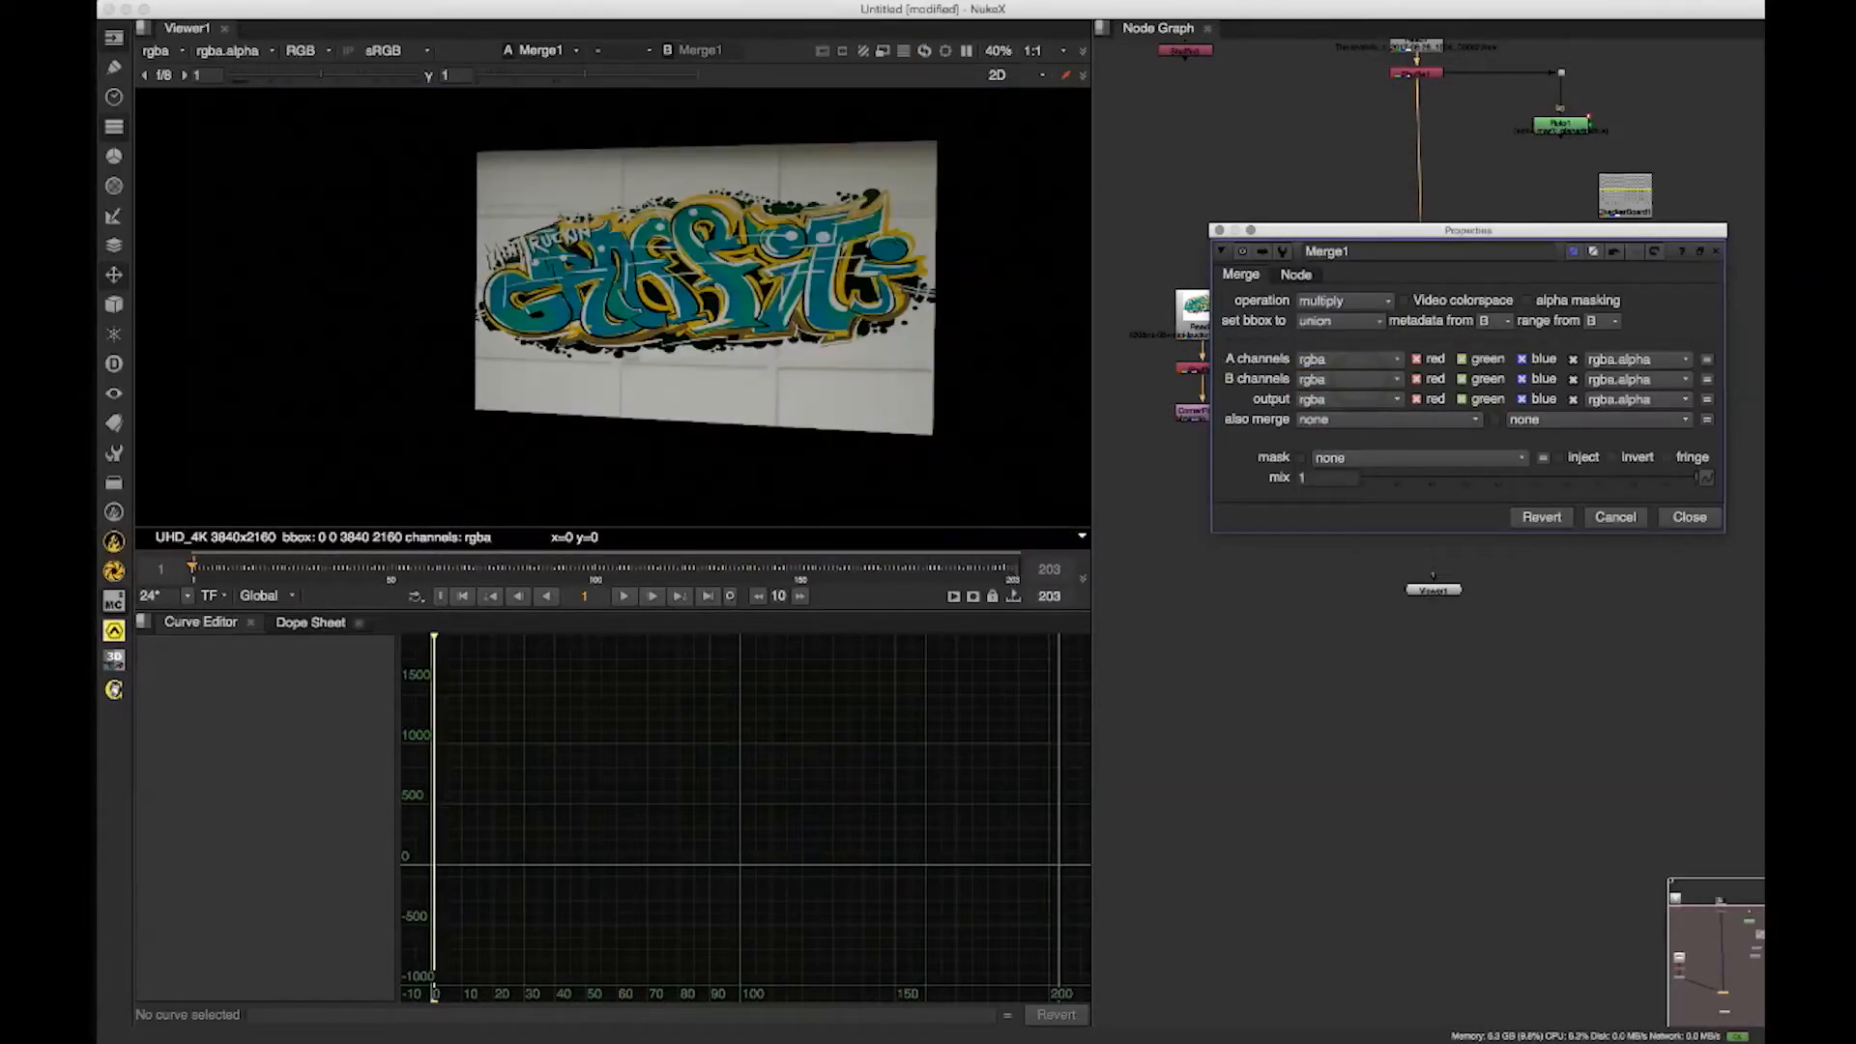
{"action": "left_click", "coordinate": [1690, 517]}
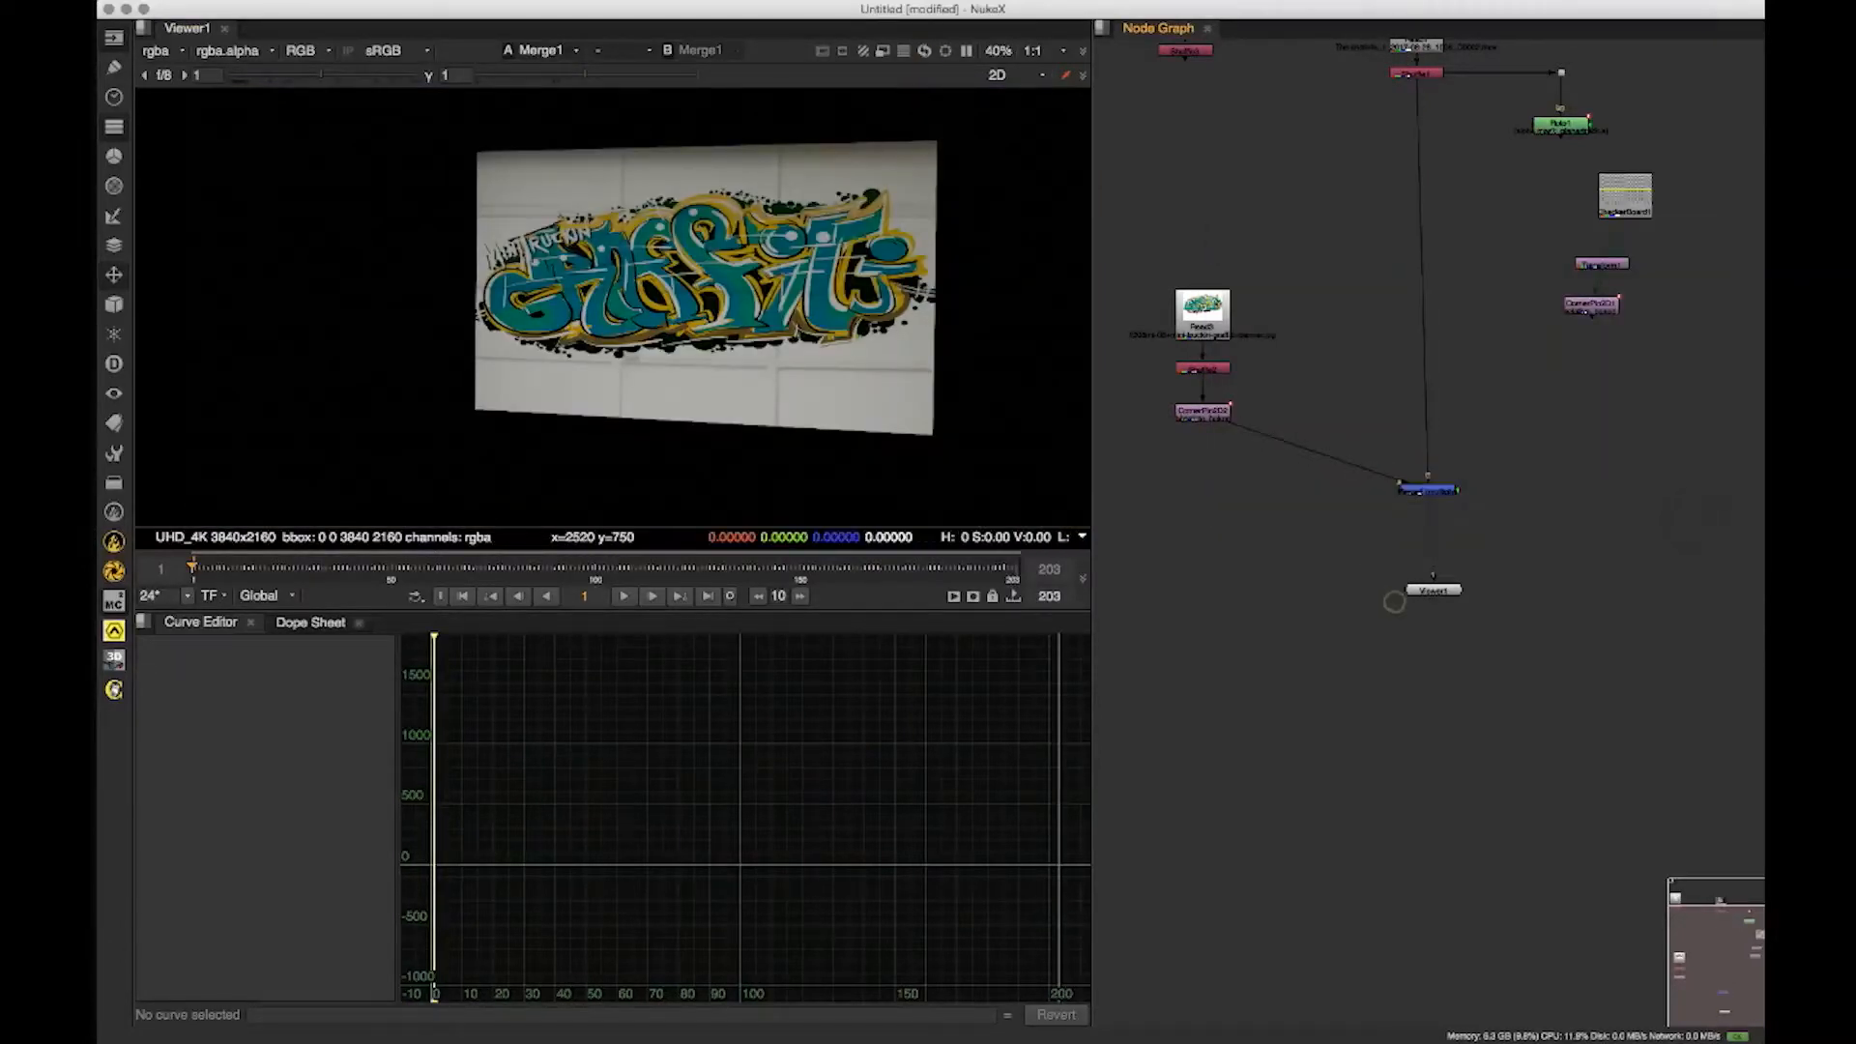
- Align the Viewer under the Merge and move the Merge slightly lower to leave room above it
{"action": "left_click_drag", "start_coordinate": [1454, 589], "coordinate": [1448, 589]}
{"action": "left_click", "coordinate": [1278, 490]}
{"action": "left_click_drag", "start_coordinate": [1421, 489], "coordinate": [1421, 507]}
{"action": "left_click", "coordinate": [1318, 402]}
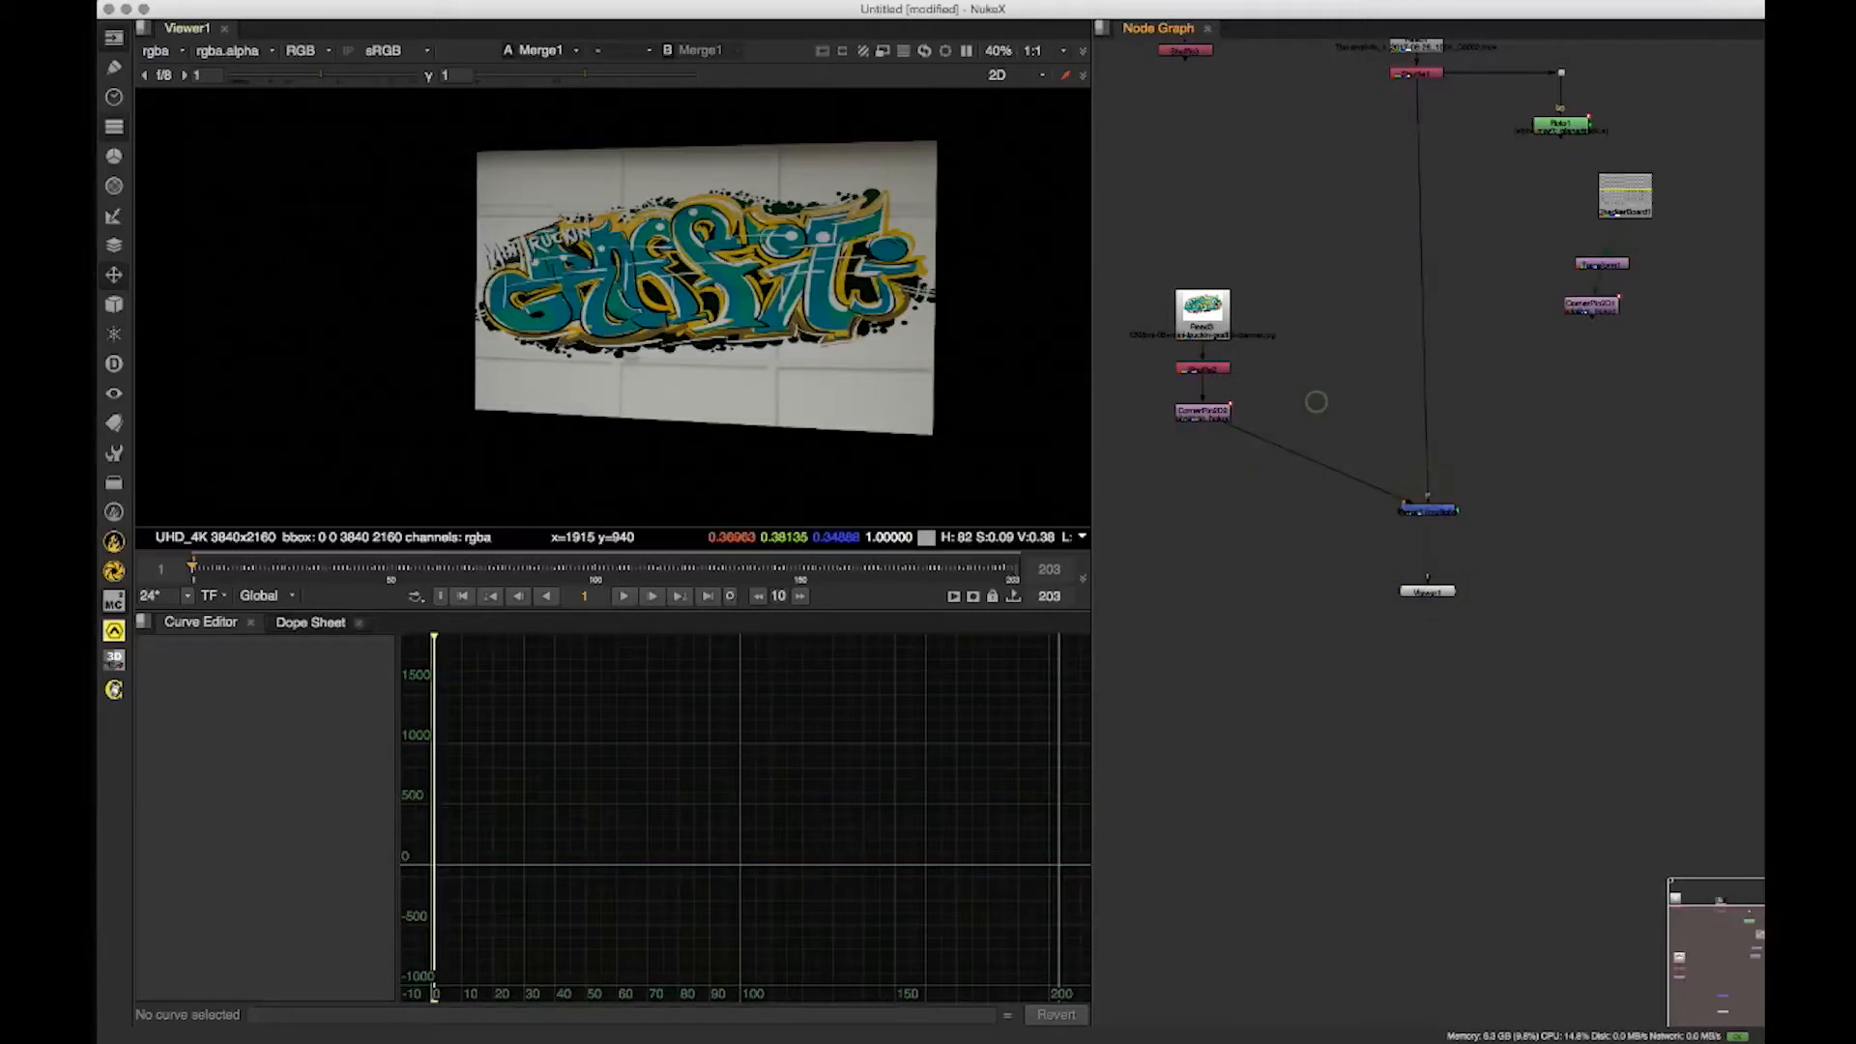
{"action": "left_click_drag", "start_coordinate": [870, 319], "coordinate": [791, 374]}
{"action": "left_click_drag", "start_coordinate": [1333, 406], "coordinate": [1322, 360]}
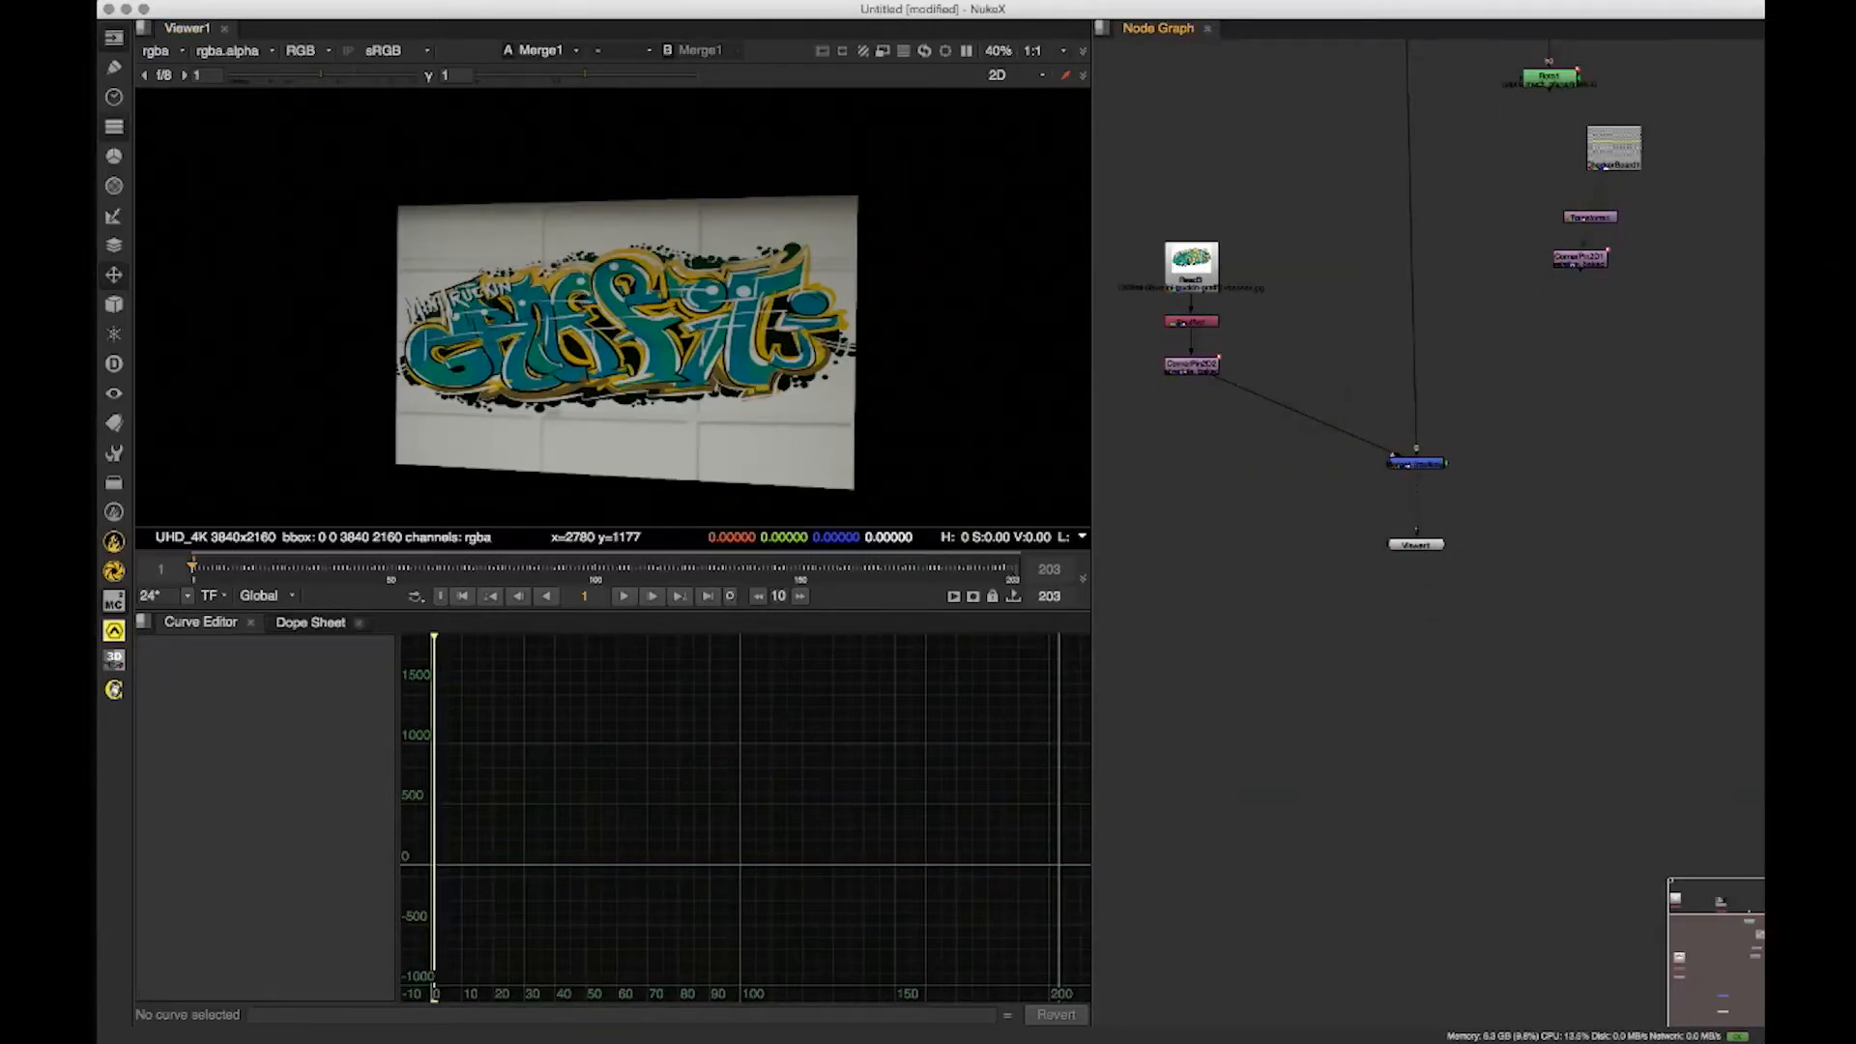
{"action": "left_click", "coordinate": [1348, 342]}
{"action": "left_click", "coordinate": [1427, 465]}
{"action": "left_click", "coordinate": [1322, 337]}
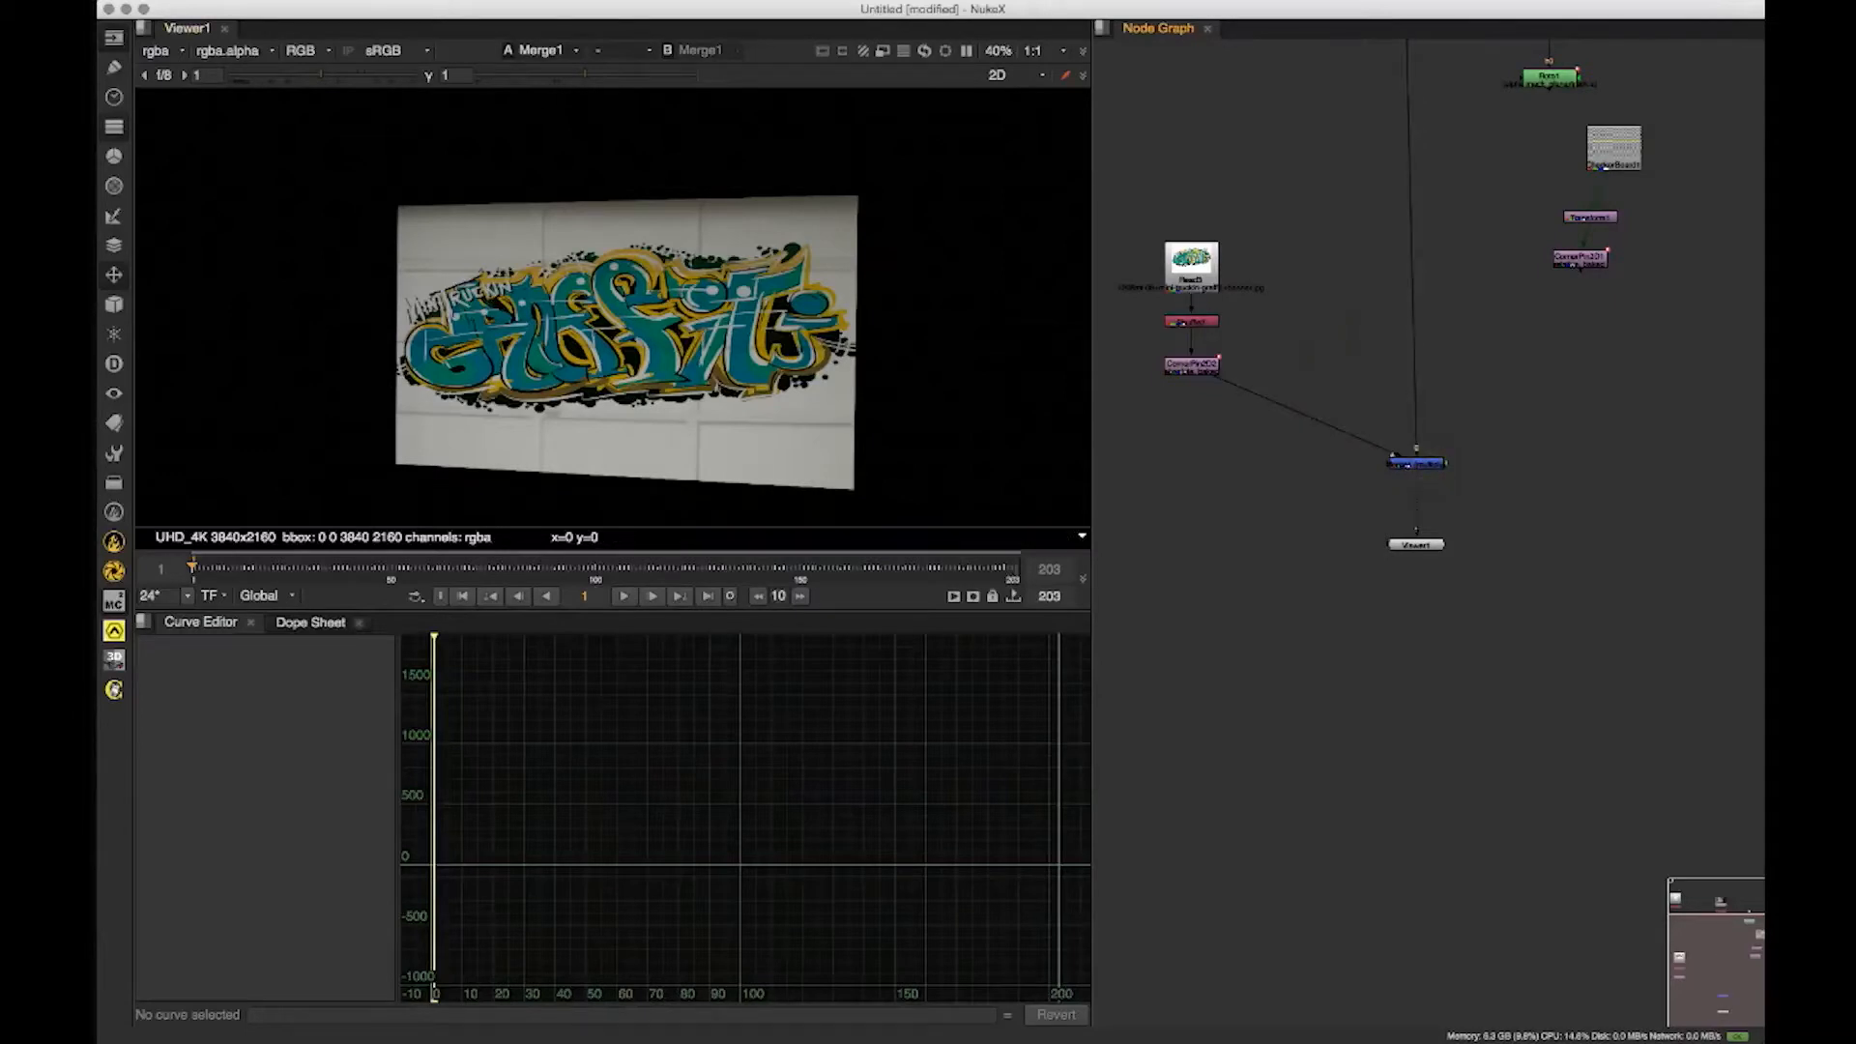
- Create a Copy node and place it beside the absolute corner pin, with its A input connected to that corner pin
{"action": "left_click_drag", "start_coordinate": [1323, 336], "coordinate": [1342, 422]}
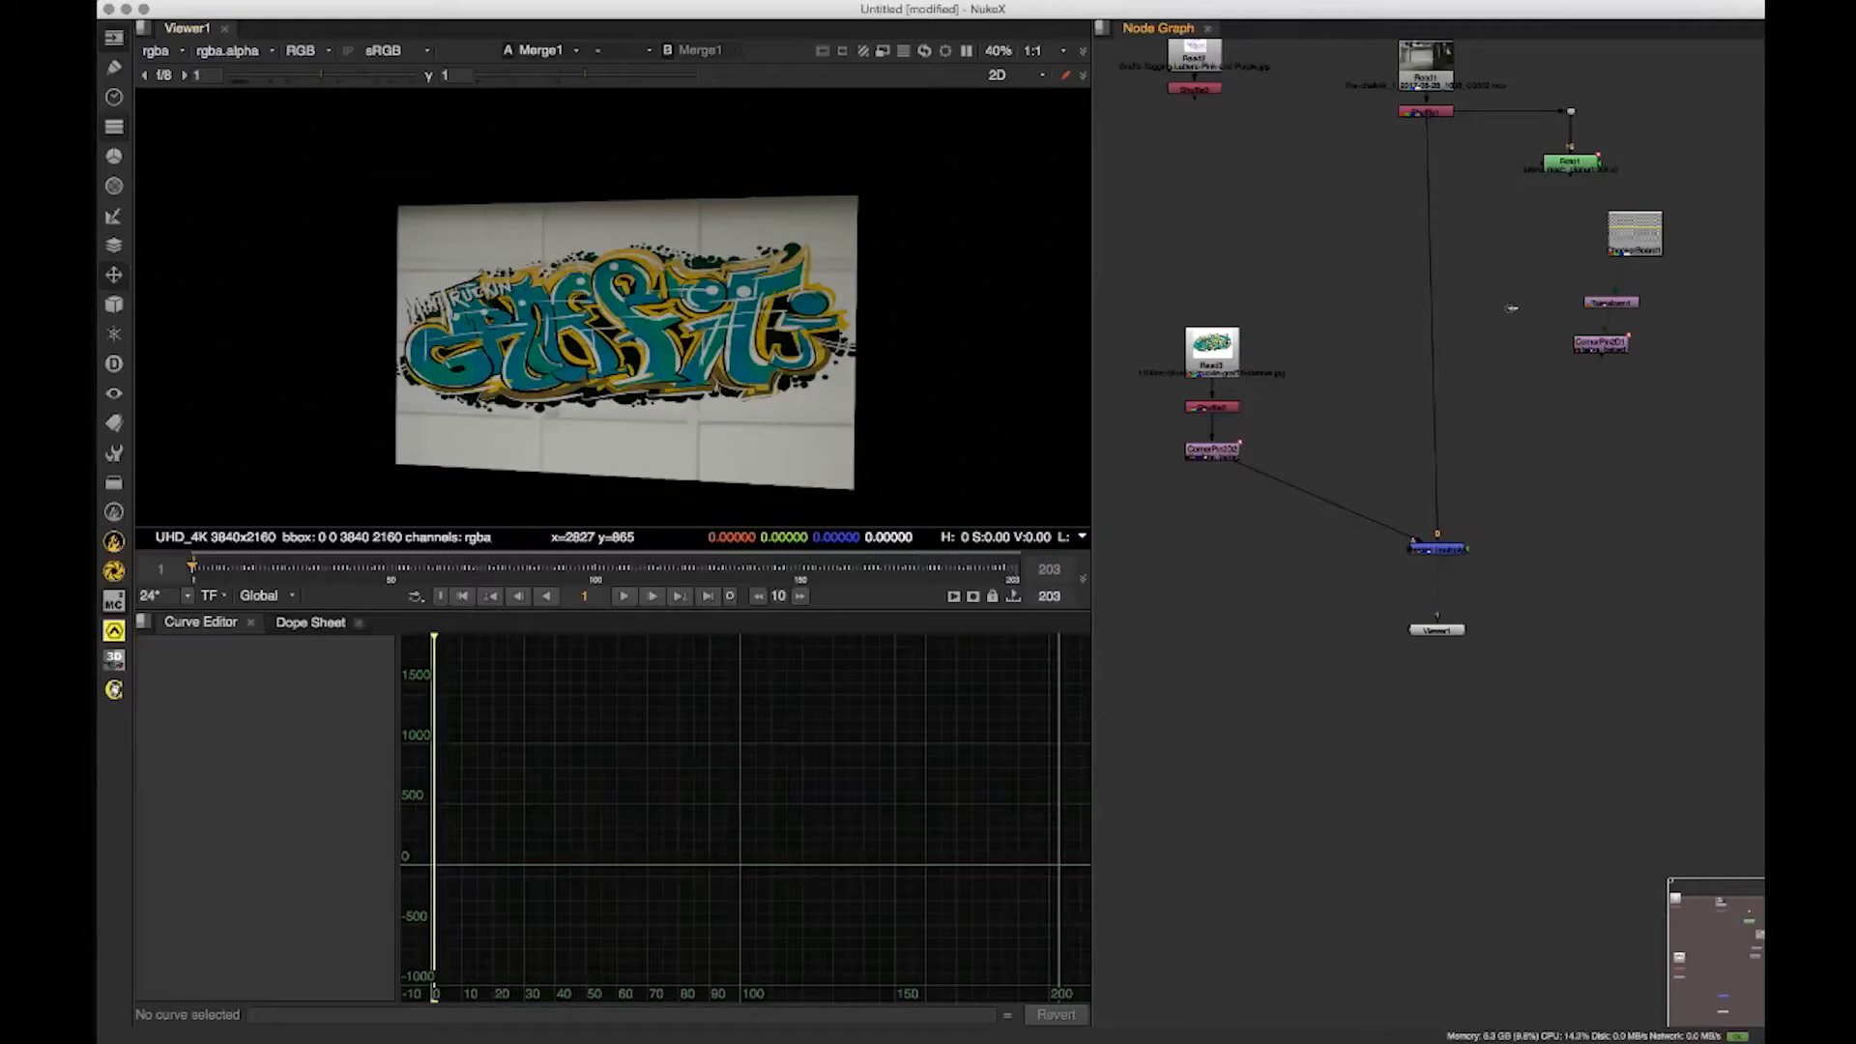
{"action": "key", "text": "k"}
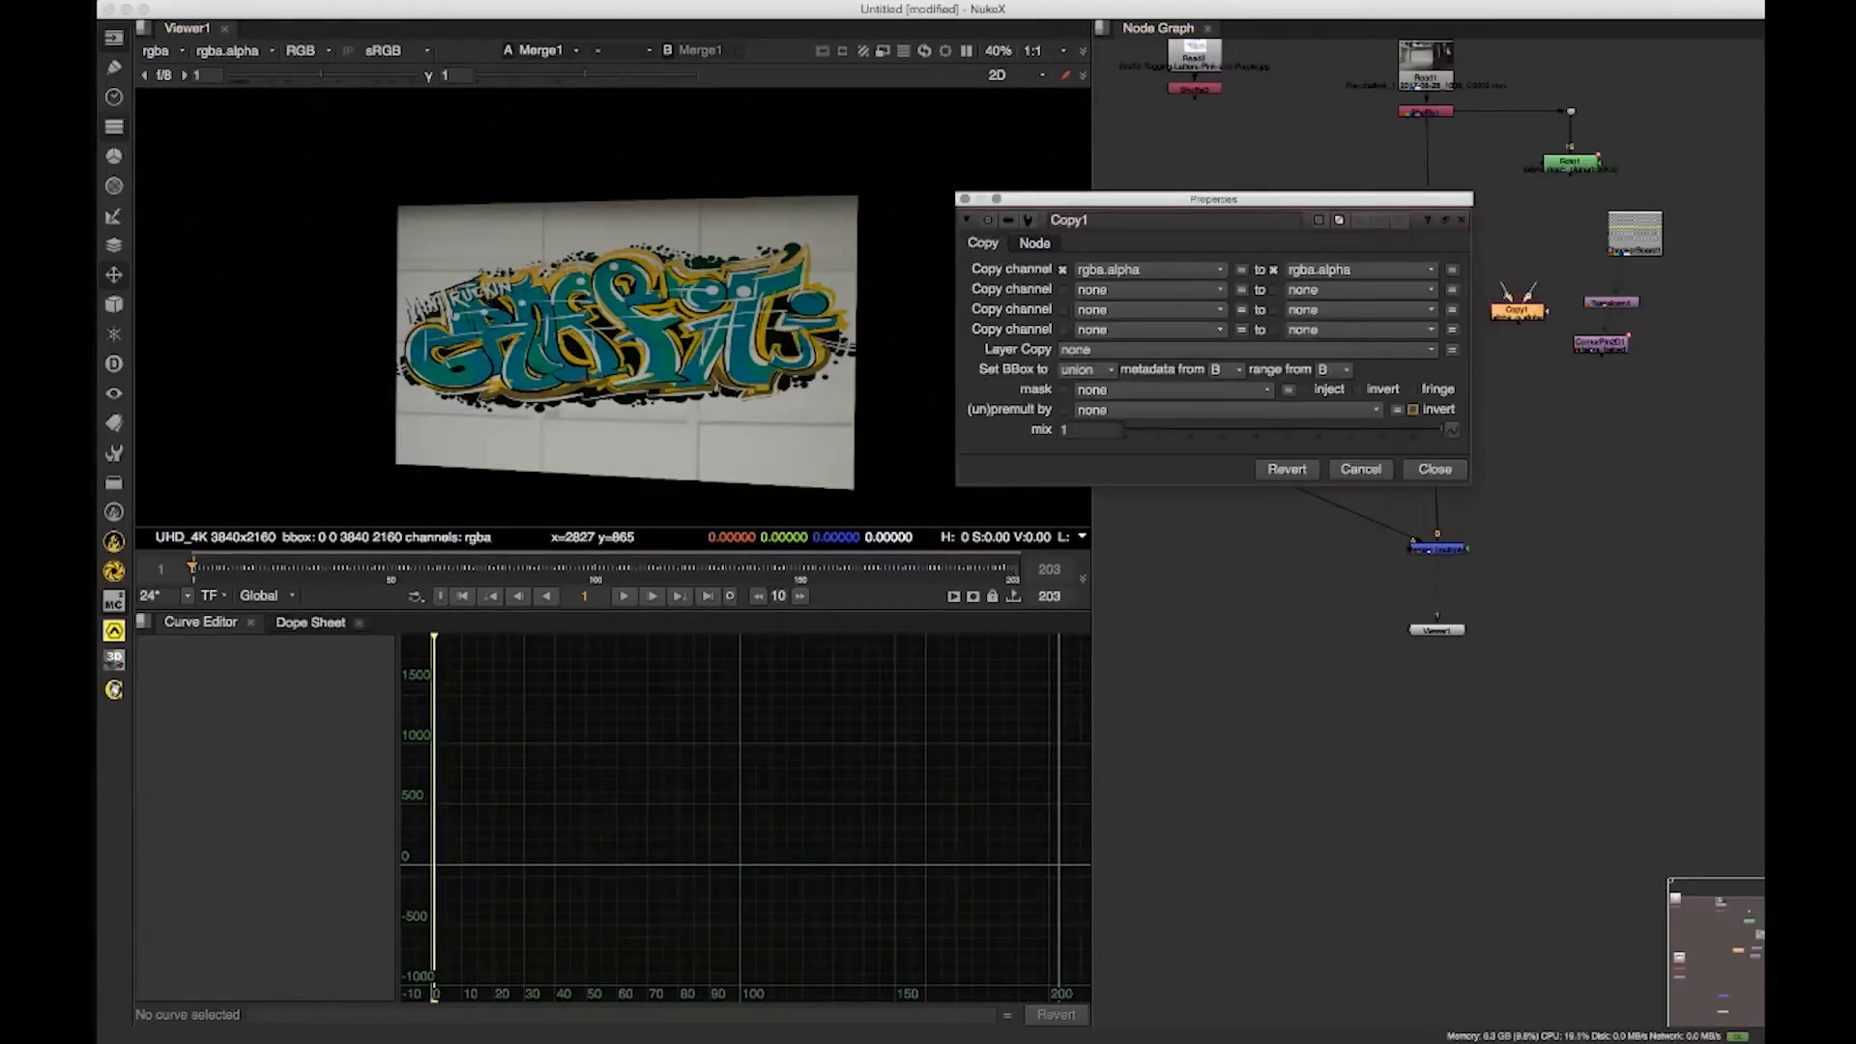
{"action": "left_click_drag", "start_coordinate": [1410, 199], "coordinate": [1292, 600]}
{"action": "left_click_drag", "start_coordinate": [1339, 531], "coordinate": [1357, 459]}
{"action": "left_click_drag", "start_coordinate": [1532, 233], "coordinate": [1362, 387]}
{"action": "left_click_drag", "start_coordinate": [1217, 601], "coordinate": [1215, 496]}
- Copy rgba.alpha to a new channel Garage.matteR in a new Garage layer, and insert the Copy node into the plate's pipe above the Merge
{"action": "left_click", "coordinate": [1241, 566]}
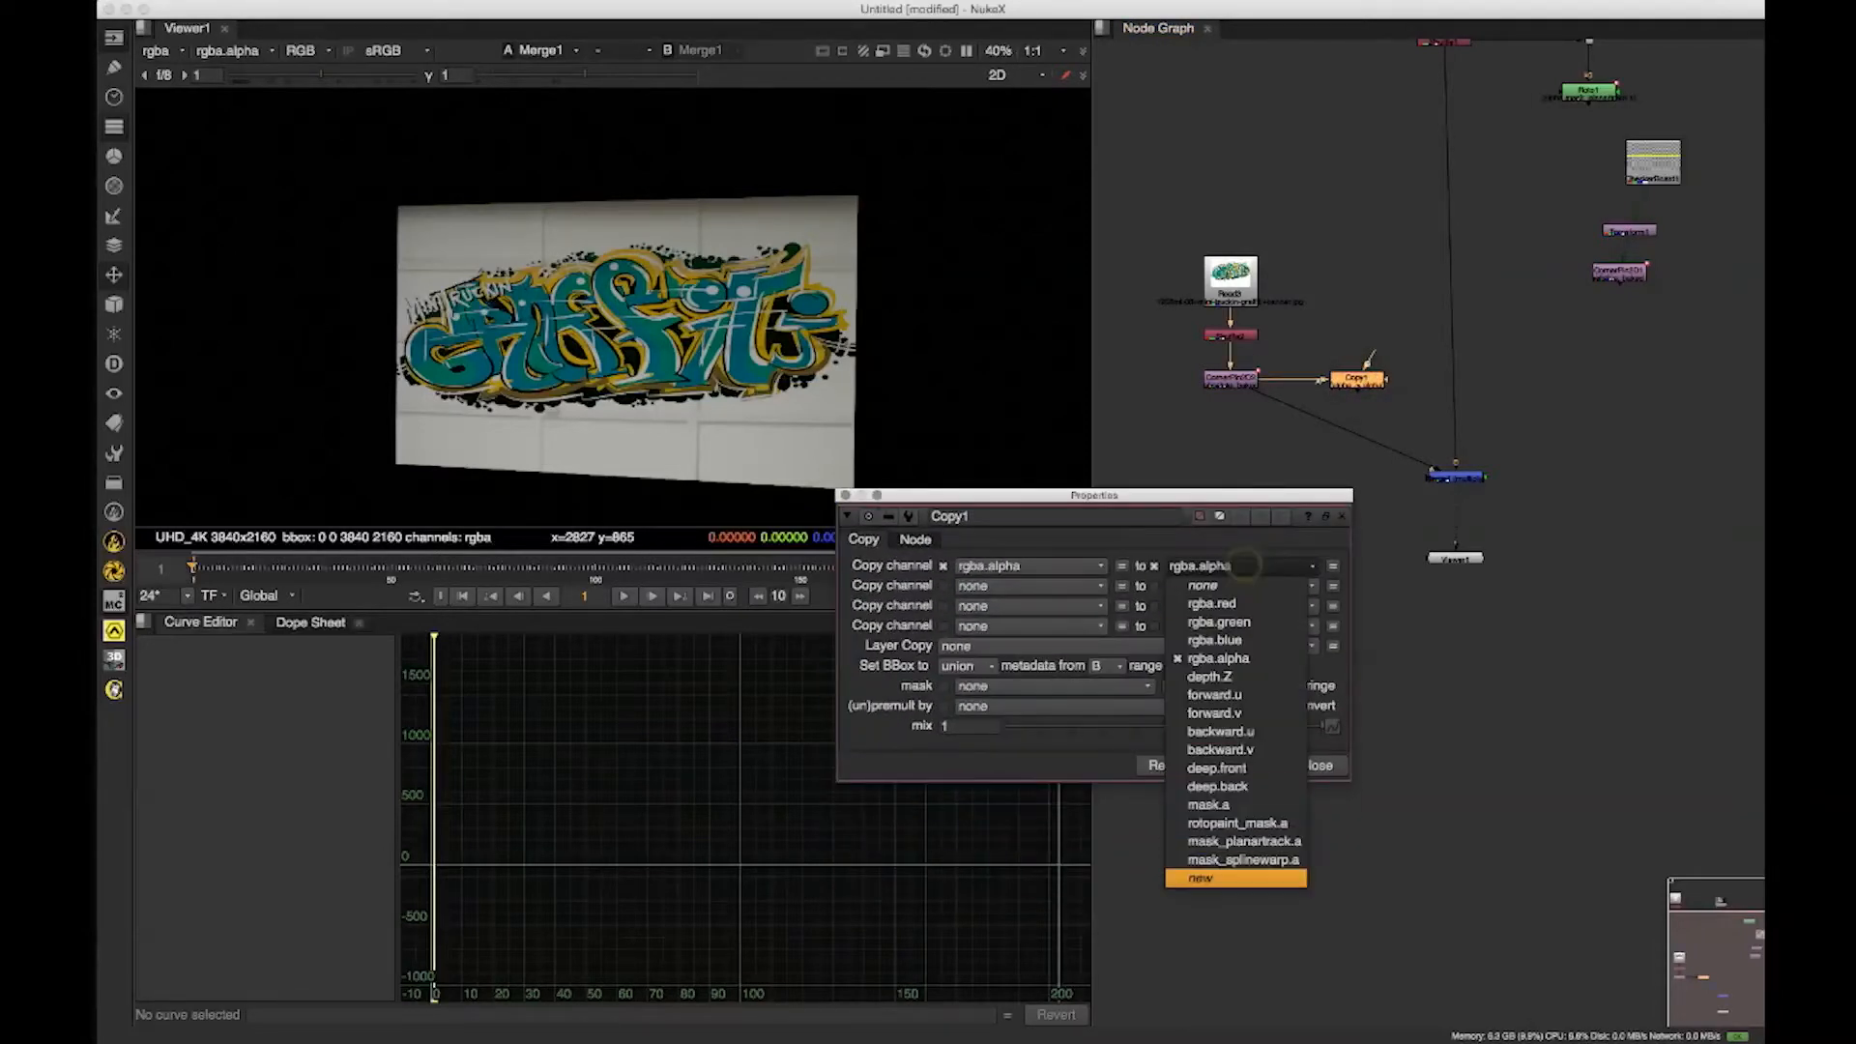
{"action": "left_click", "coordinate": [1232, 875]}
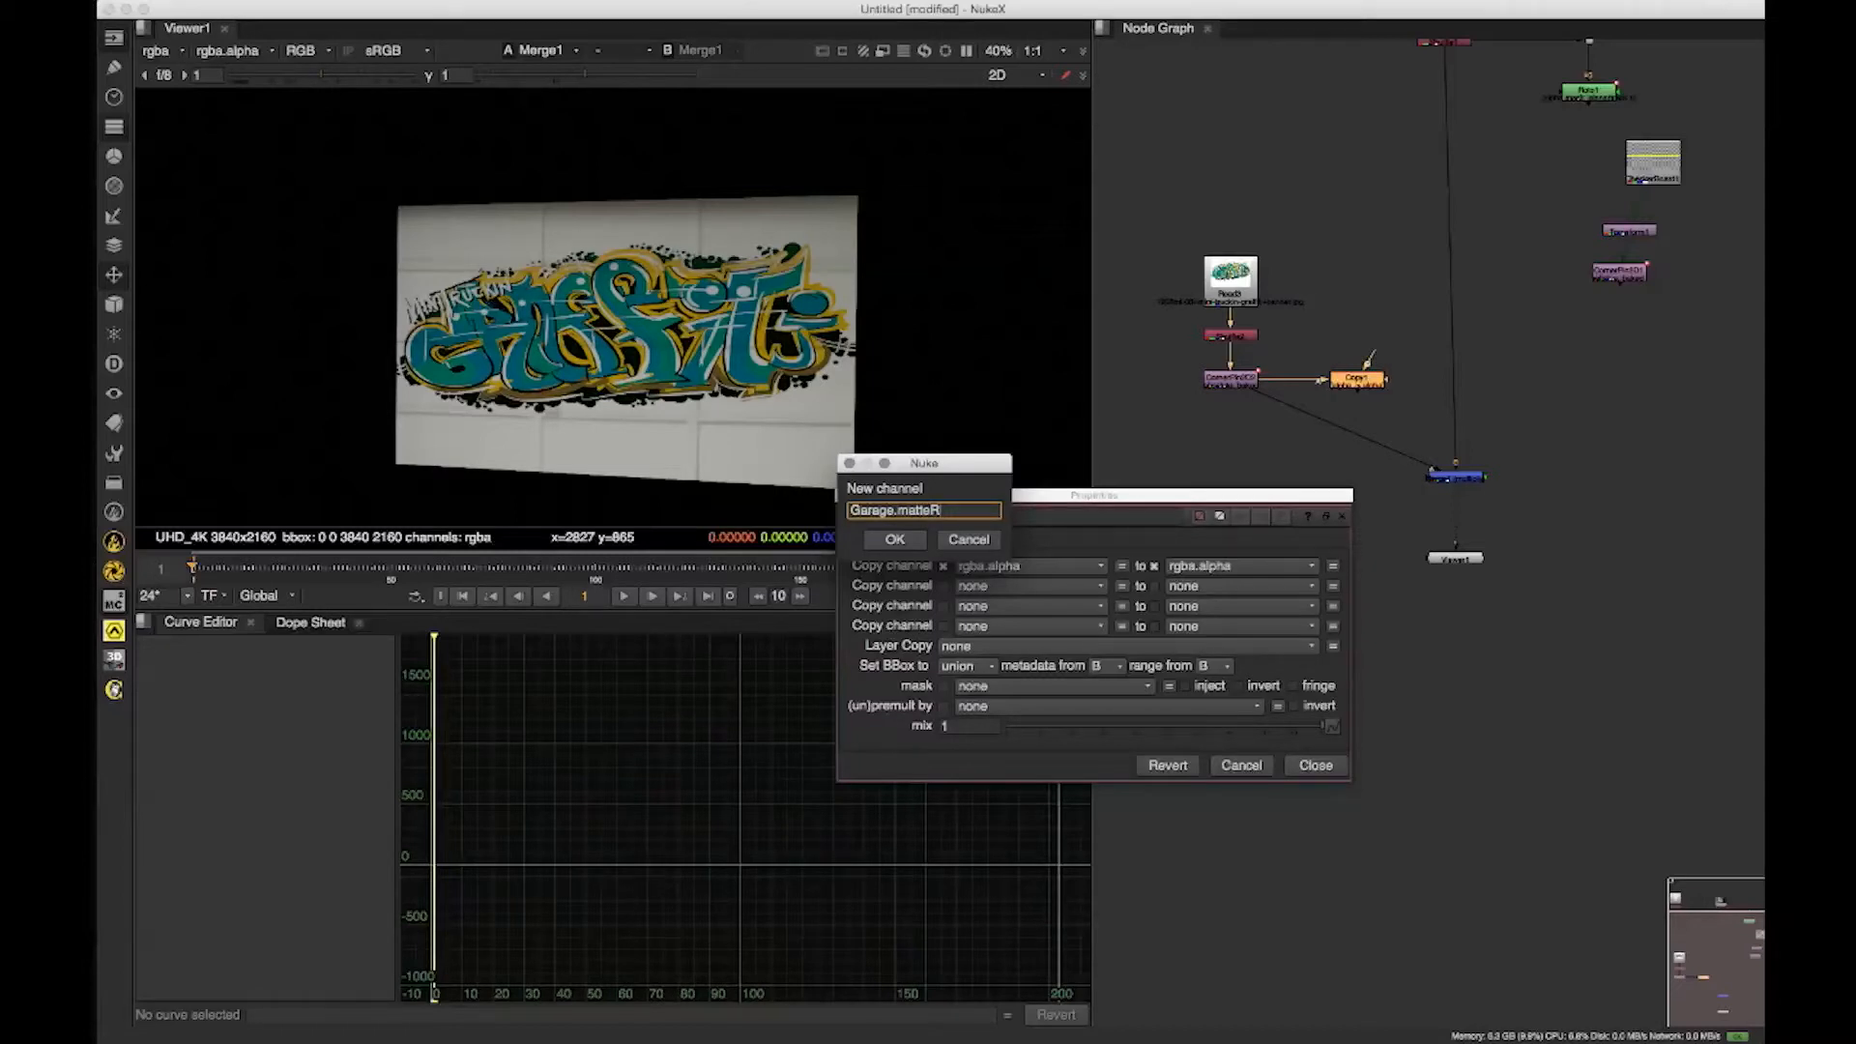
{"action": "left_click", "coordinate": [899, 539]}
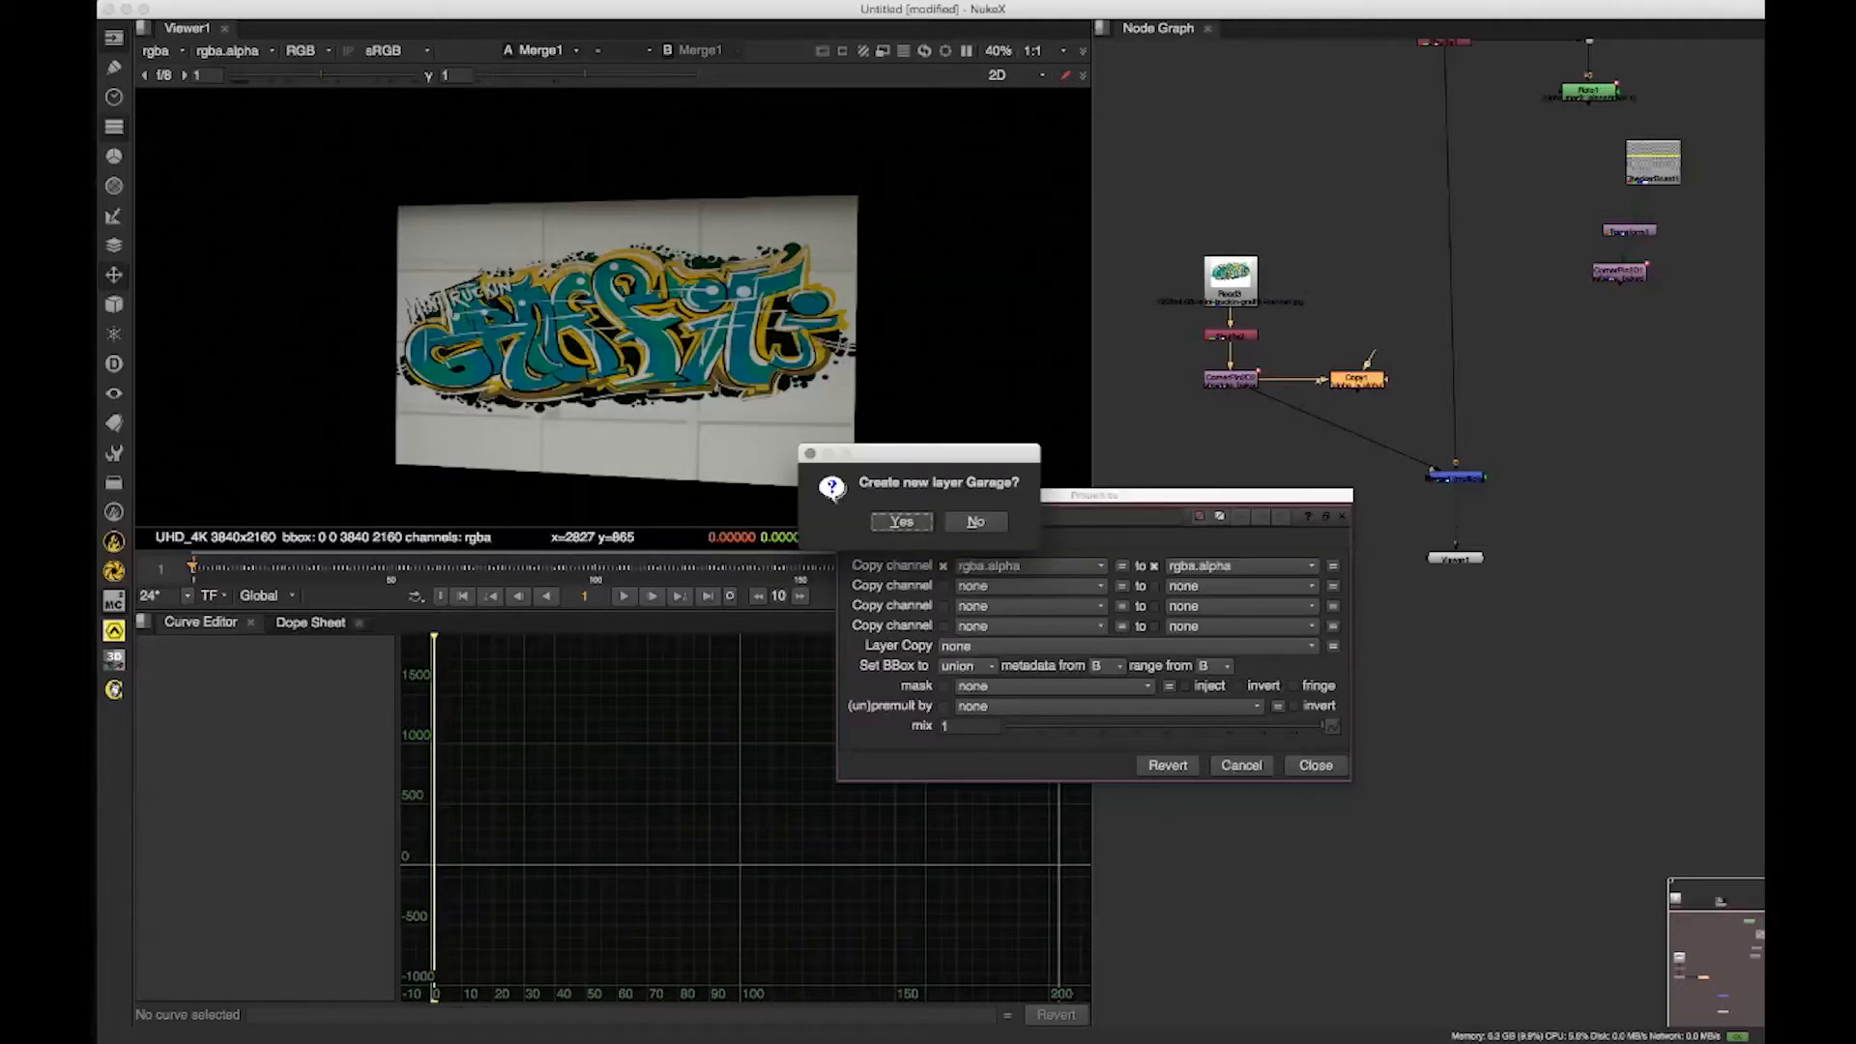
{"action": "left_click", "coordinate": [901, 522]}
{"action": "left_click", "coordinate": [1315, 765]}
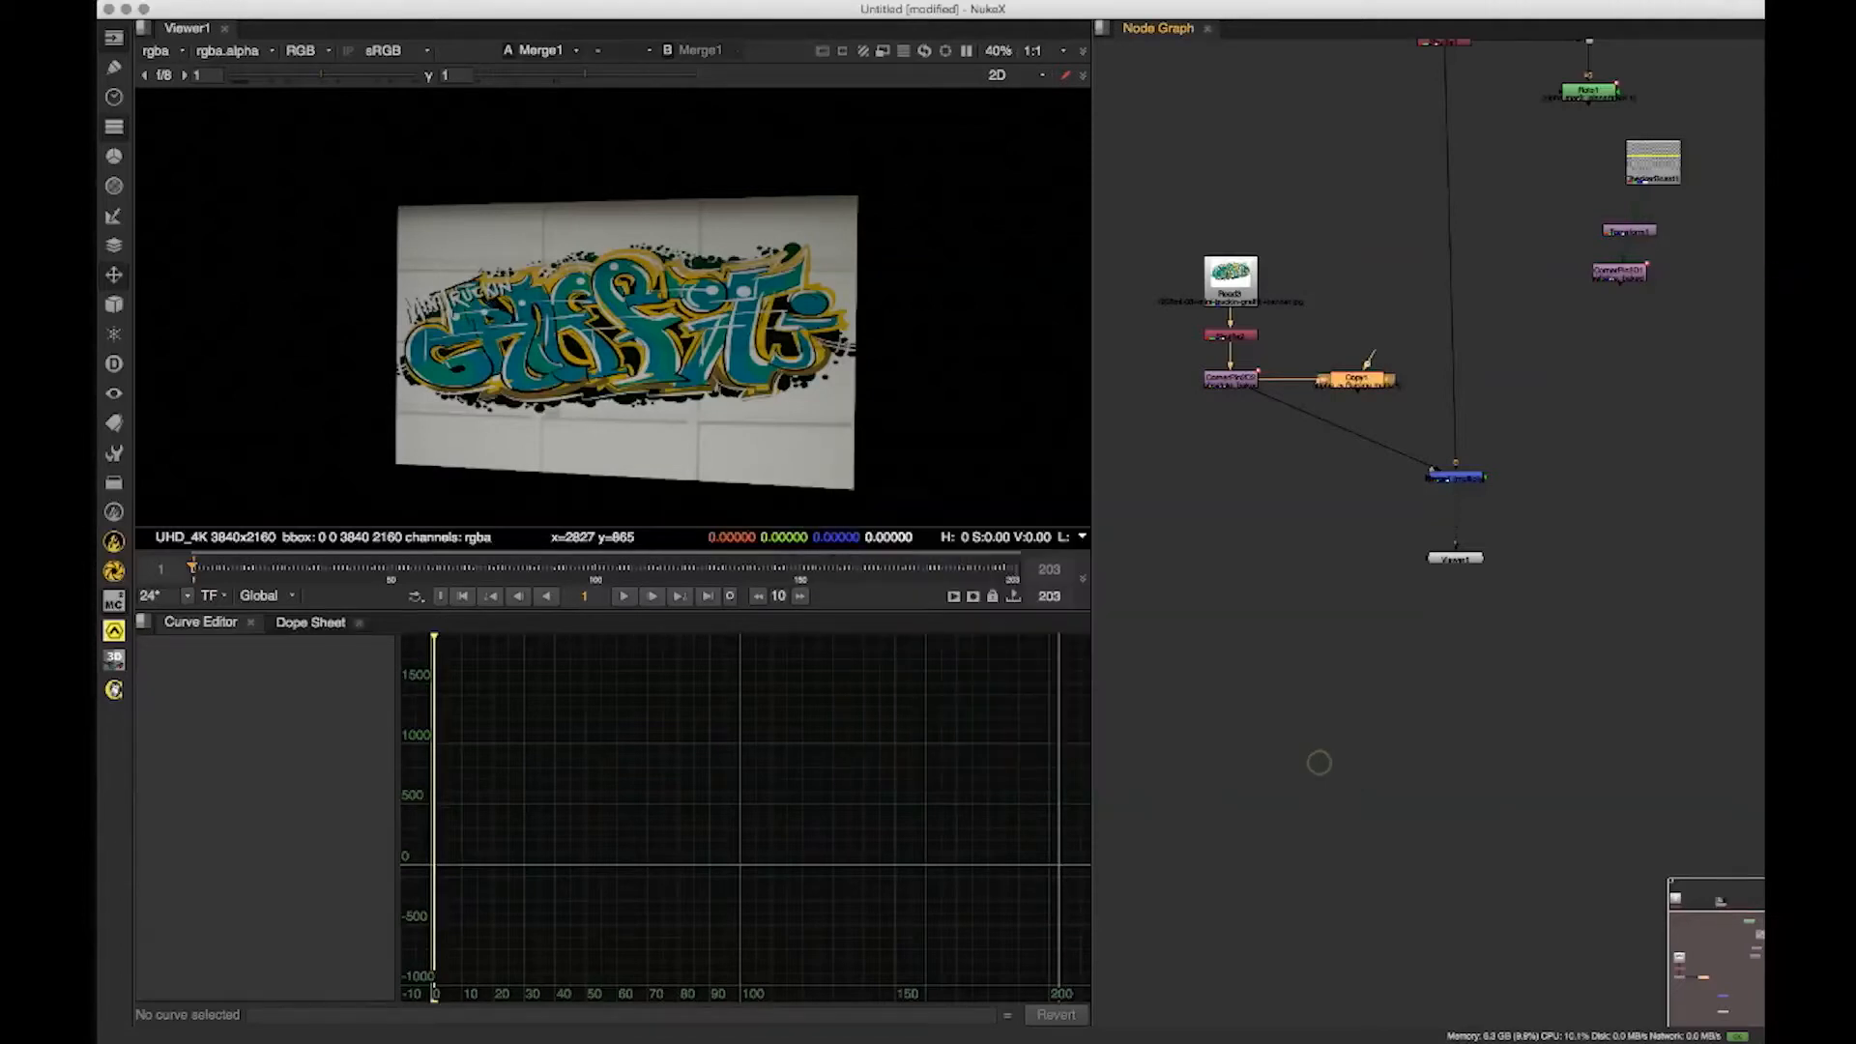
{"action": "left_click_drag", "start_coordinate": [1368, 360], "coordinate": [1468, 360]}
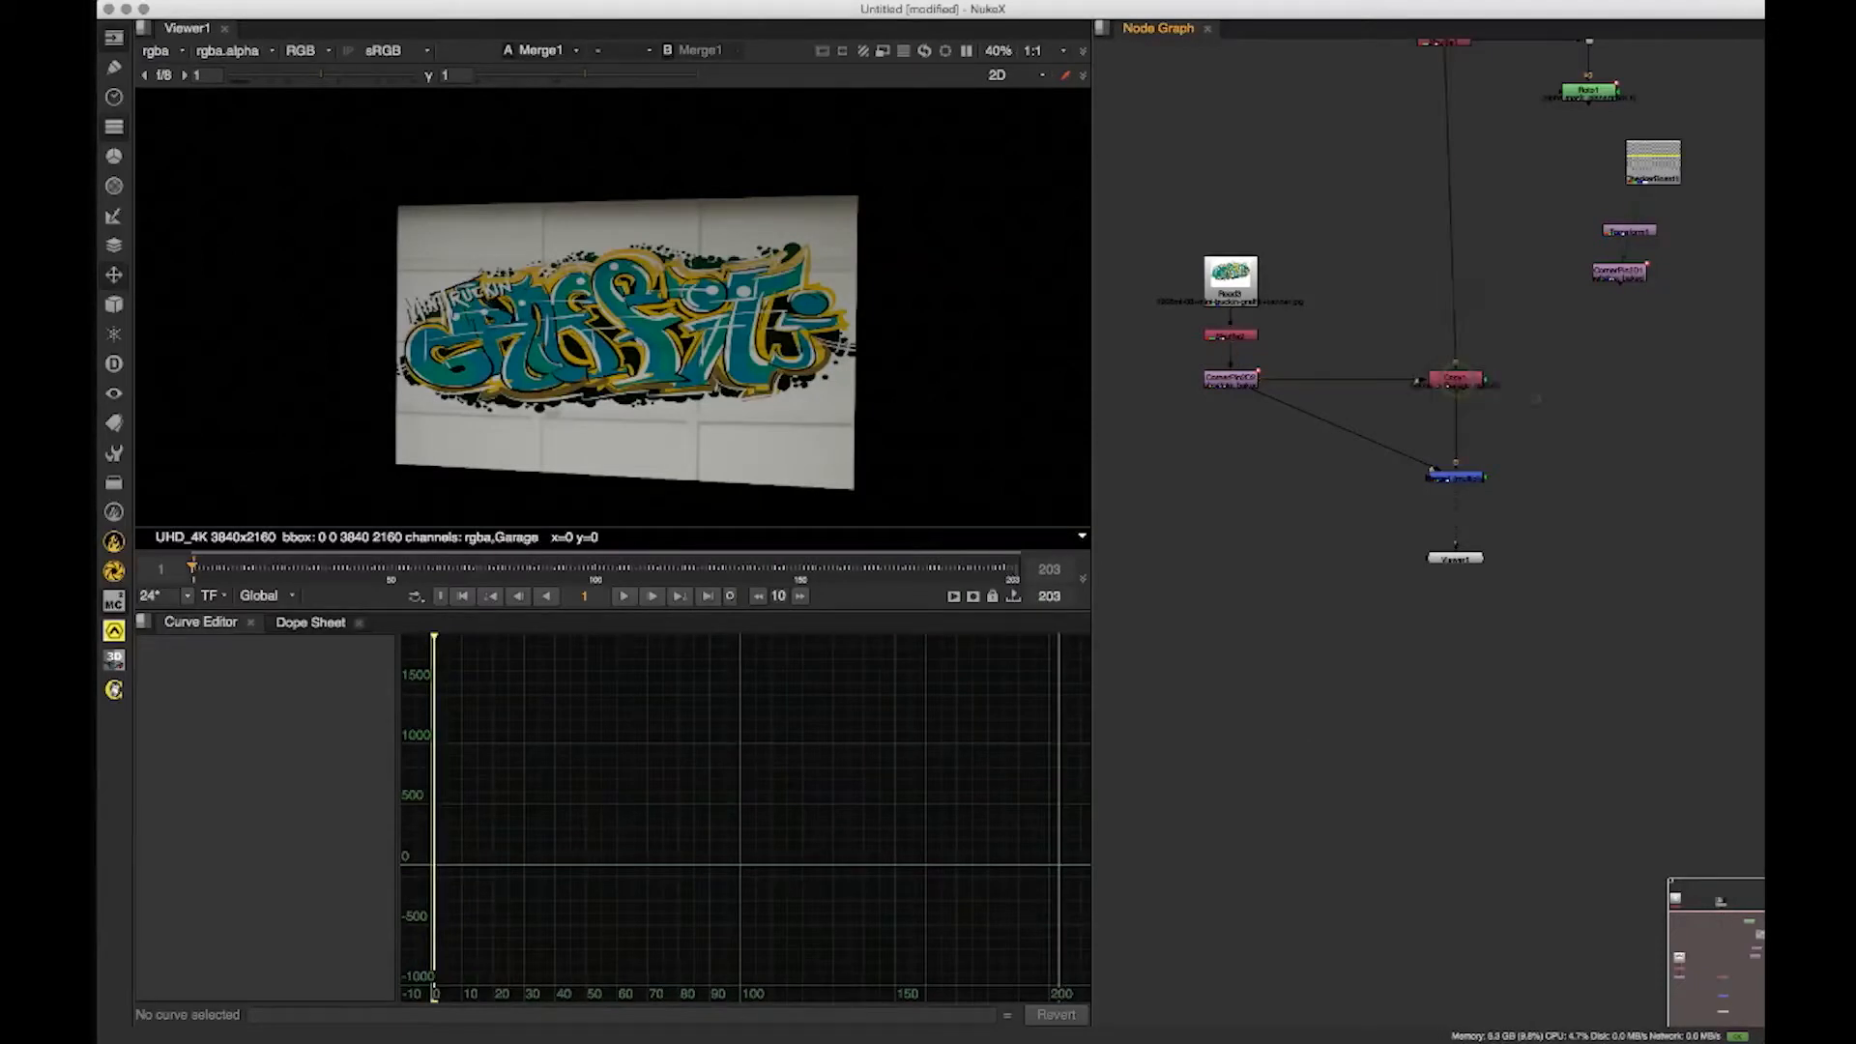
- Set the Merge node's mask to Garage.matteR, inspect the graffiti's edges, and close the properties
{"action": "double_click", "coordinate": [1457, 476]}
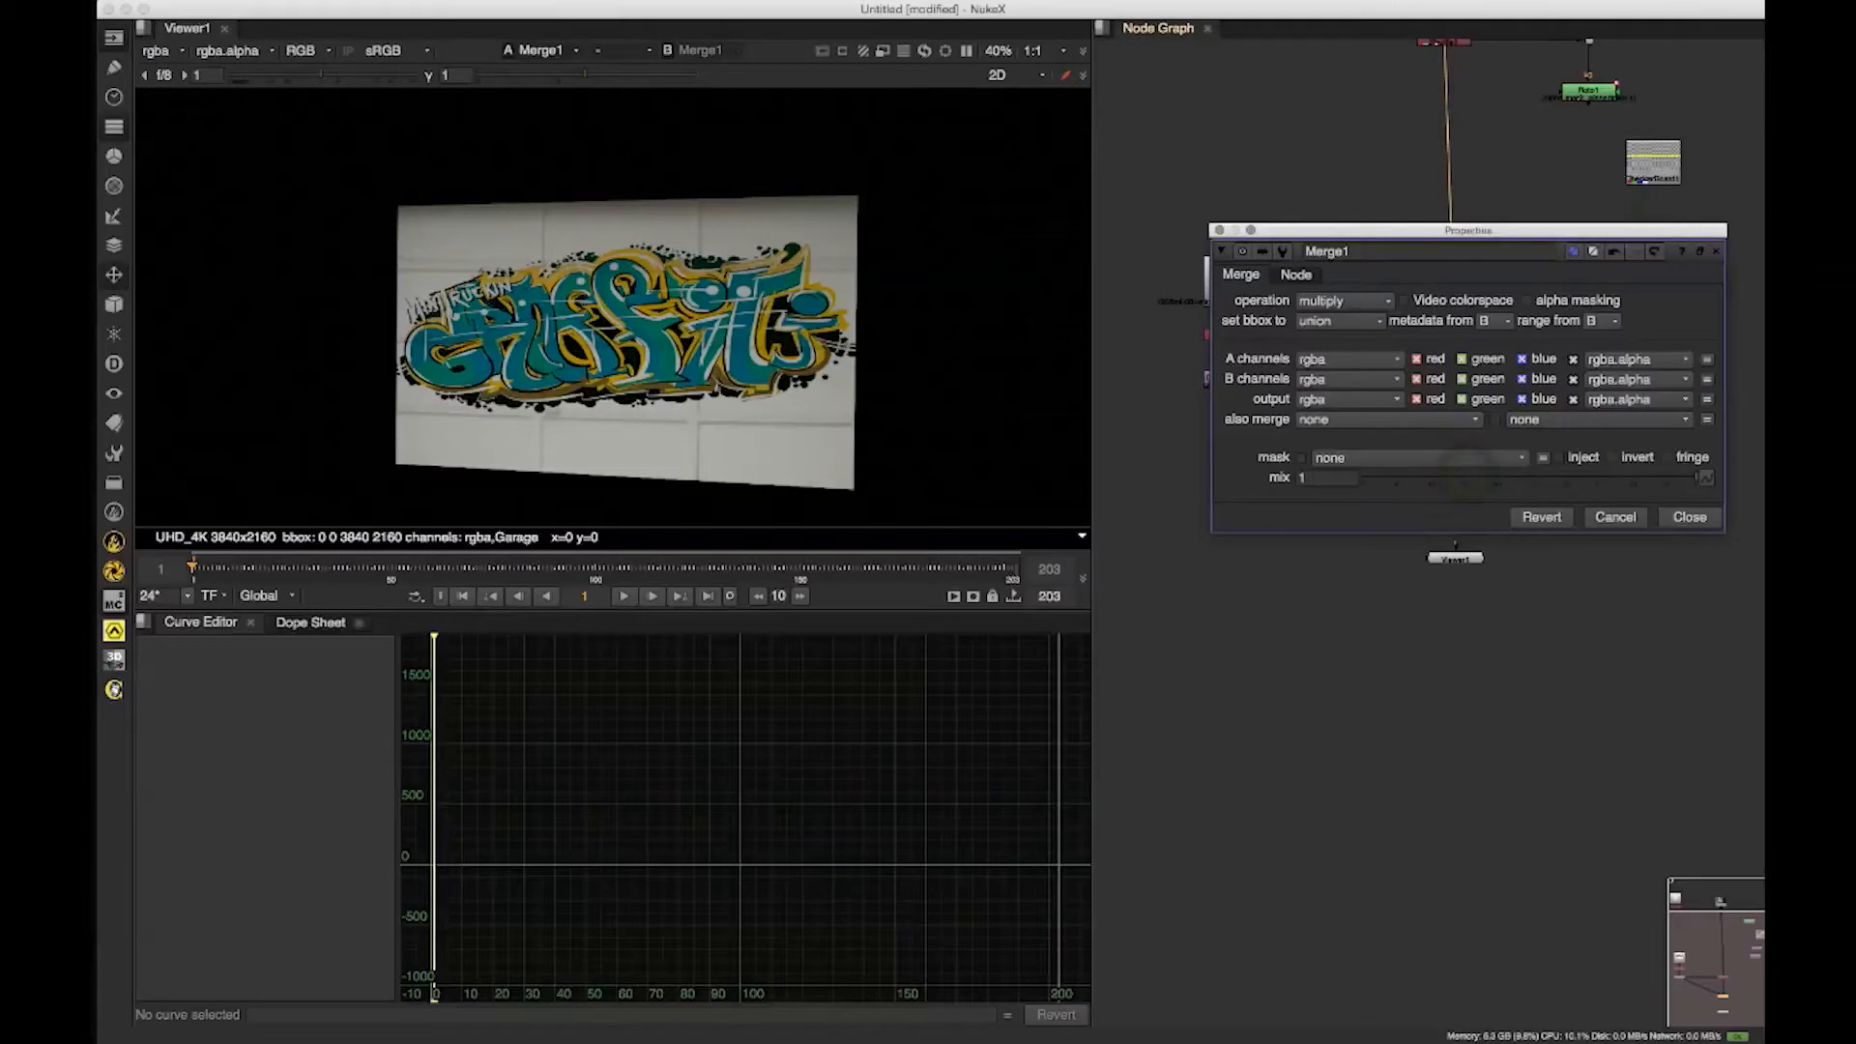
{"action": "left_click", "coordinate": [1370, 457]}
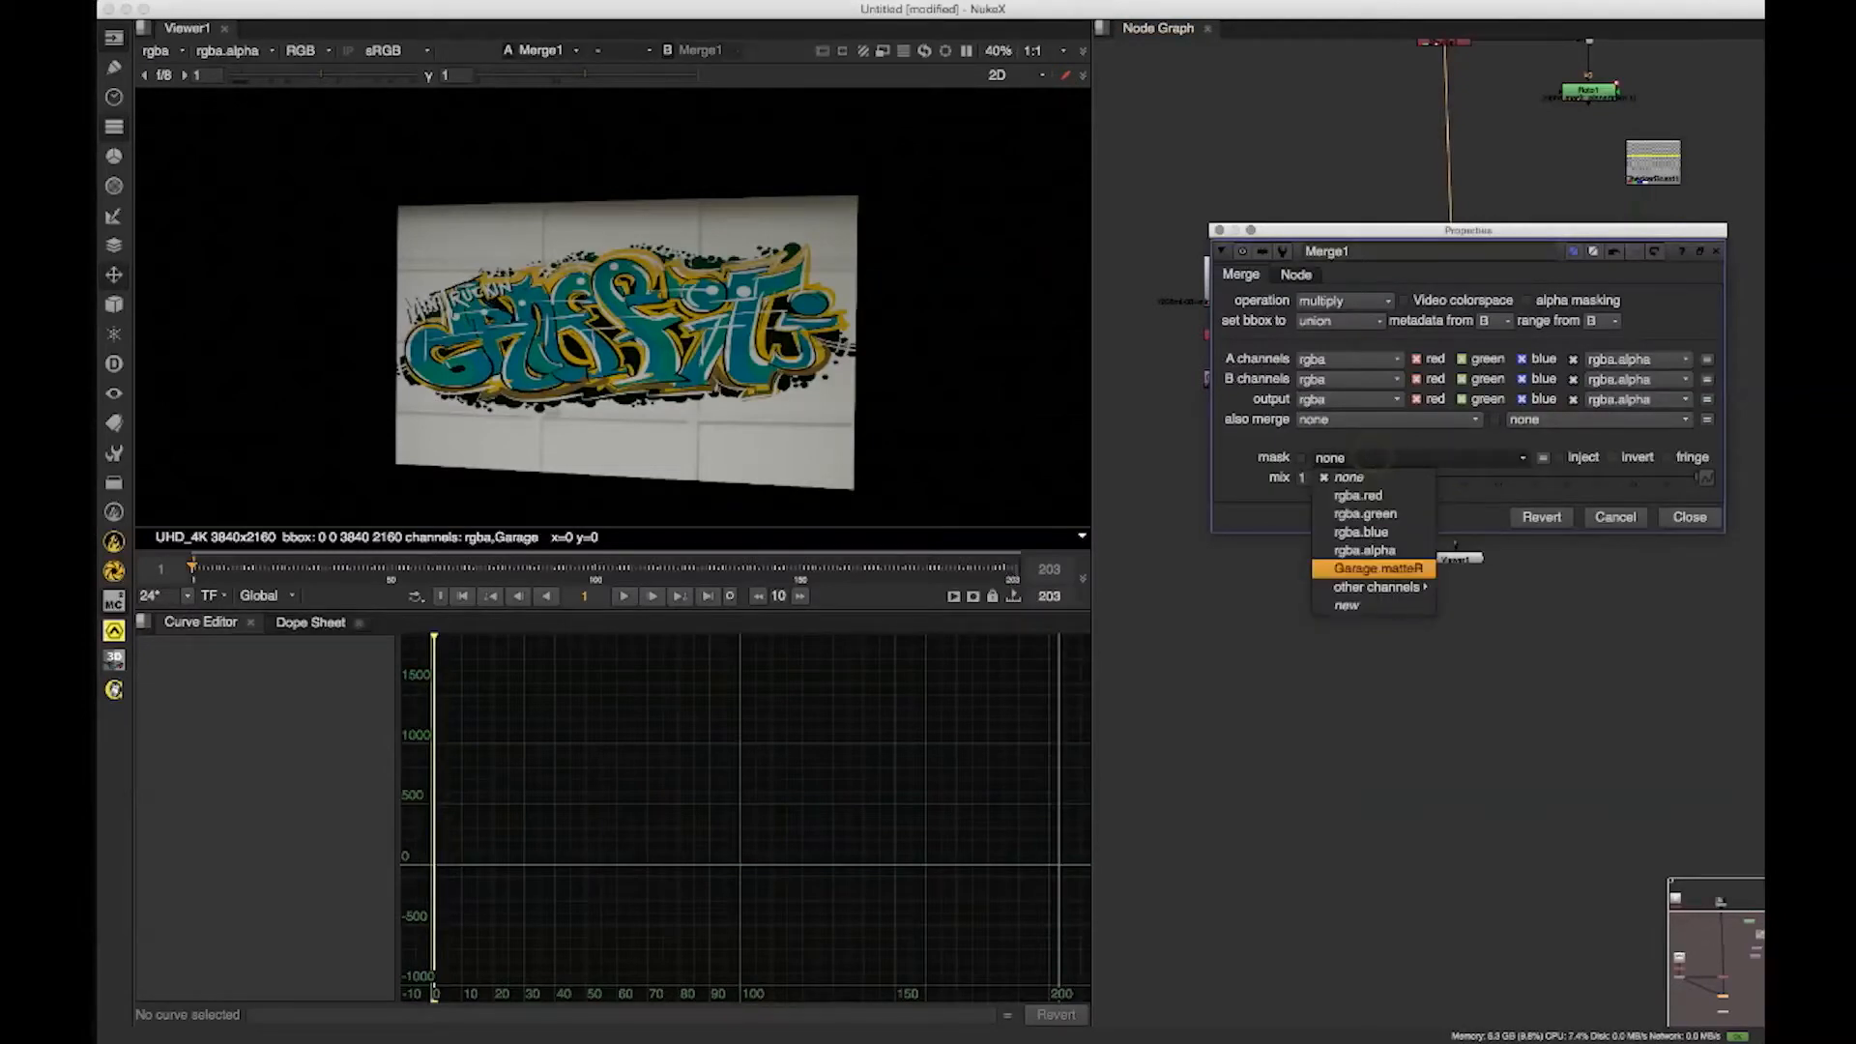
{"action": "left_click", "coordinate": [1404, 567]}
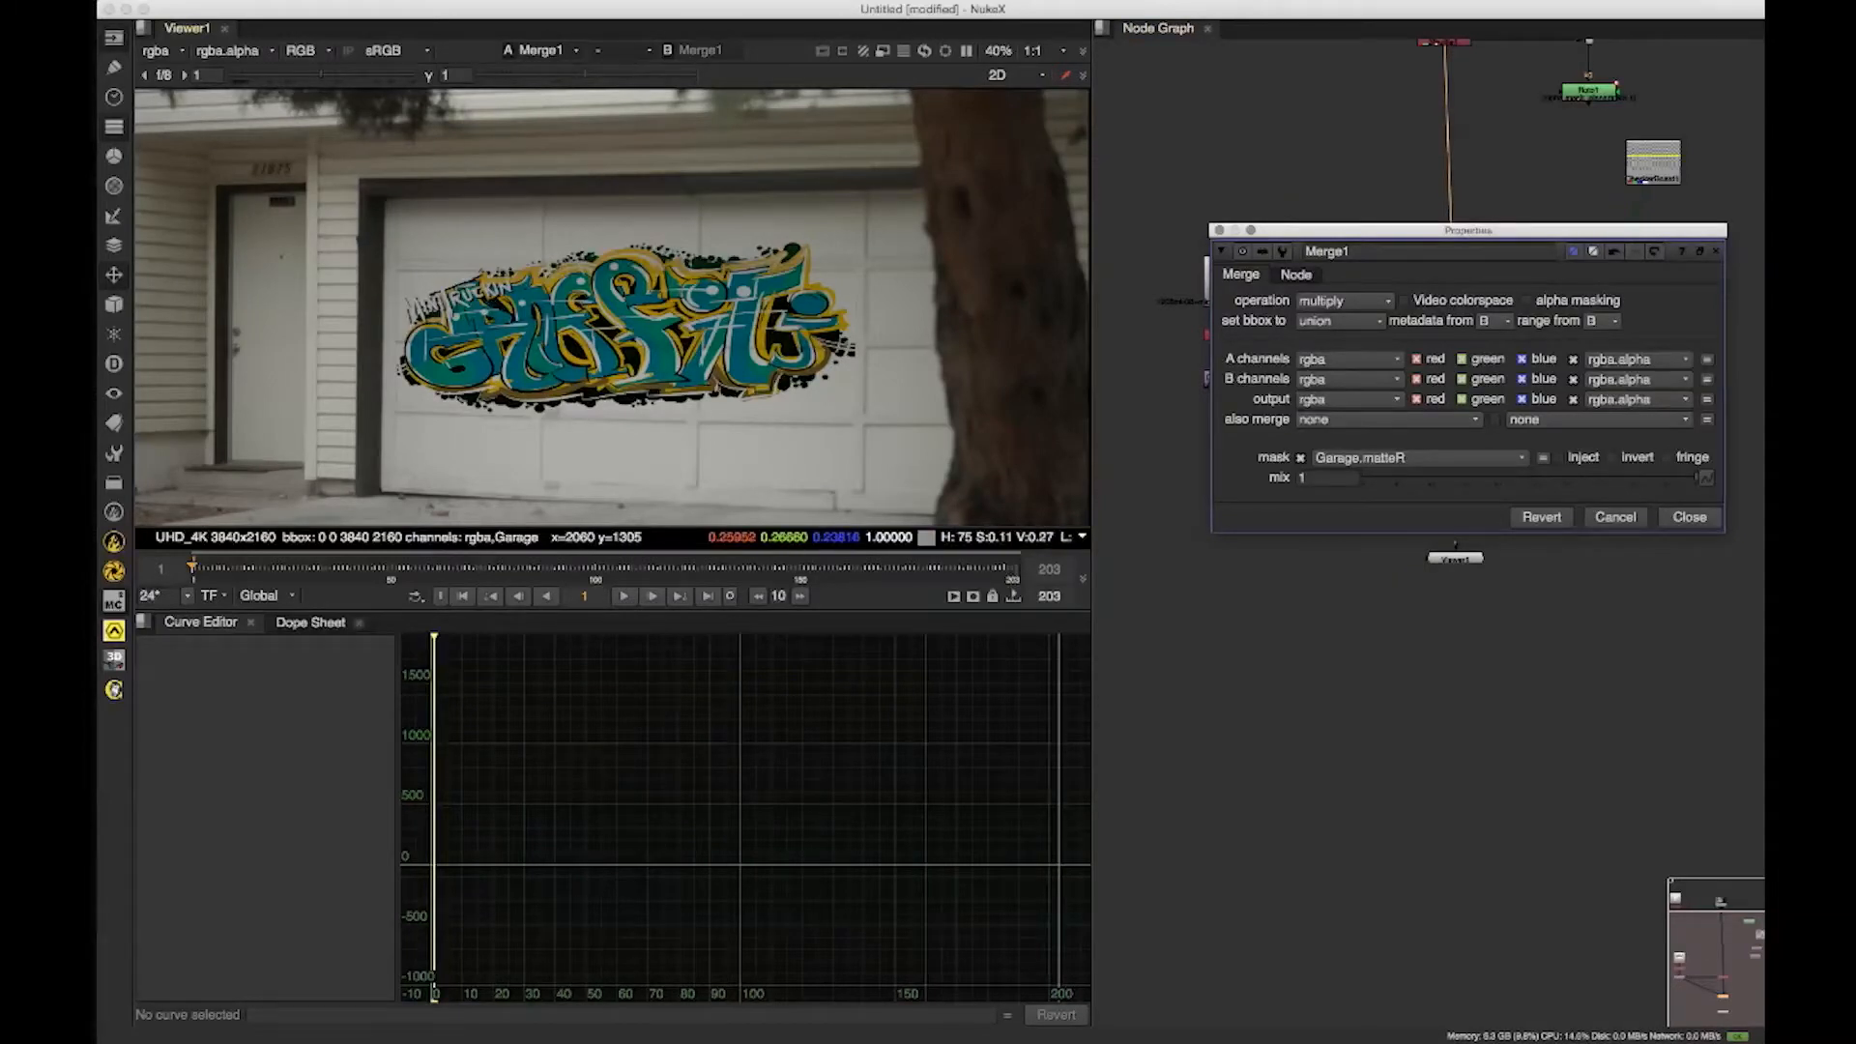
{"action": "scroll", "coordinate": [820, 319], "scroll_direction": "up", "scroll_amount": 5}
{"action": "scroll", "coordinate": [818, 246], "scroll_direction": "down", "scroll_amount": 3}
{"action": "scroll", "coordinate": [891, 228], "scroll_direction": "up", "scroll_amount": 6}
{"action": "scroll", "coordinate": [876, 292], "scroll_direction": "up", "scroll_amount": 4}
{"action": "scroll", "coordinate": [877, 295], "scroll_direction": "down", "scroll_amount": 2}
{"action": "scroll", "coordinate": [875, 292], "scroll_direction": "down", "scroll_amount": 5}
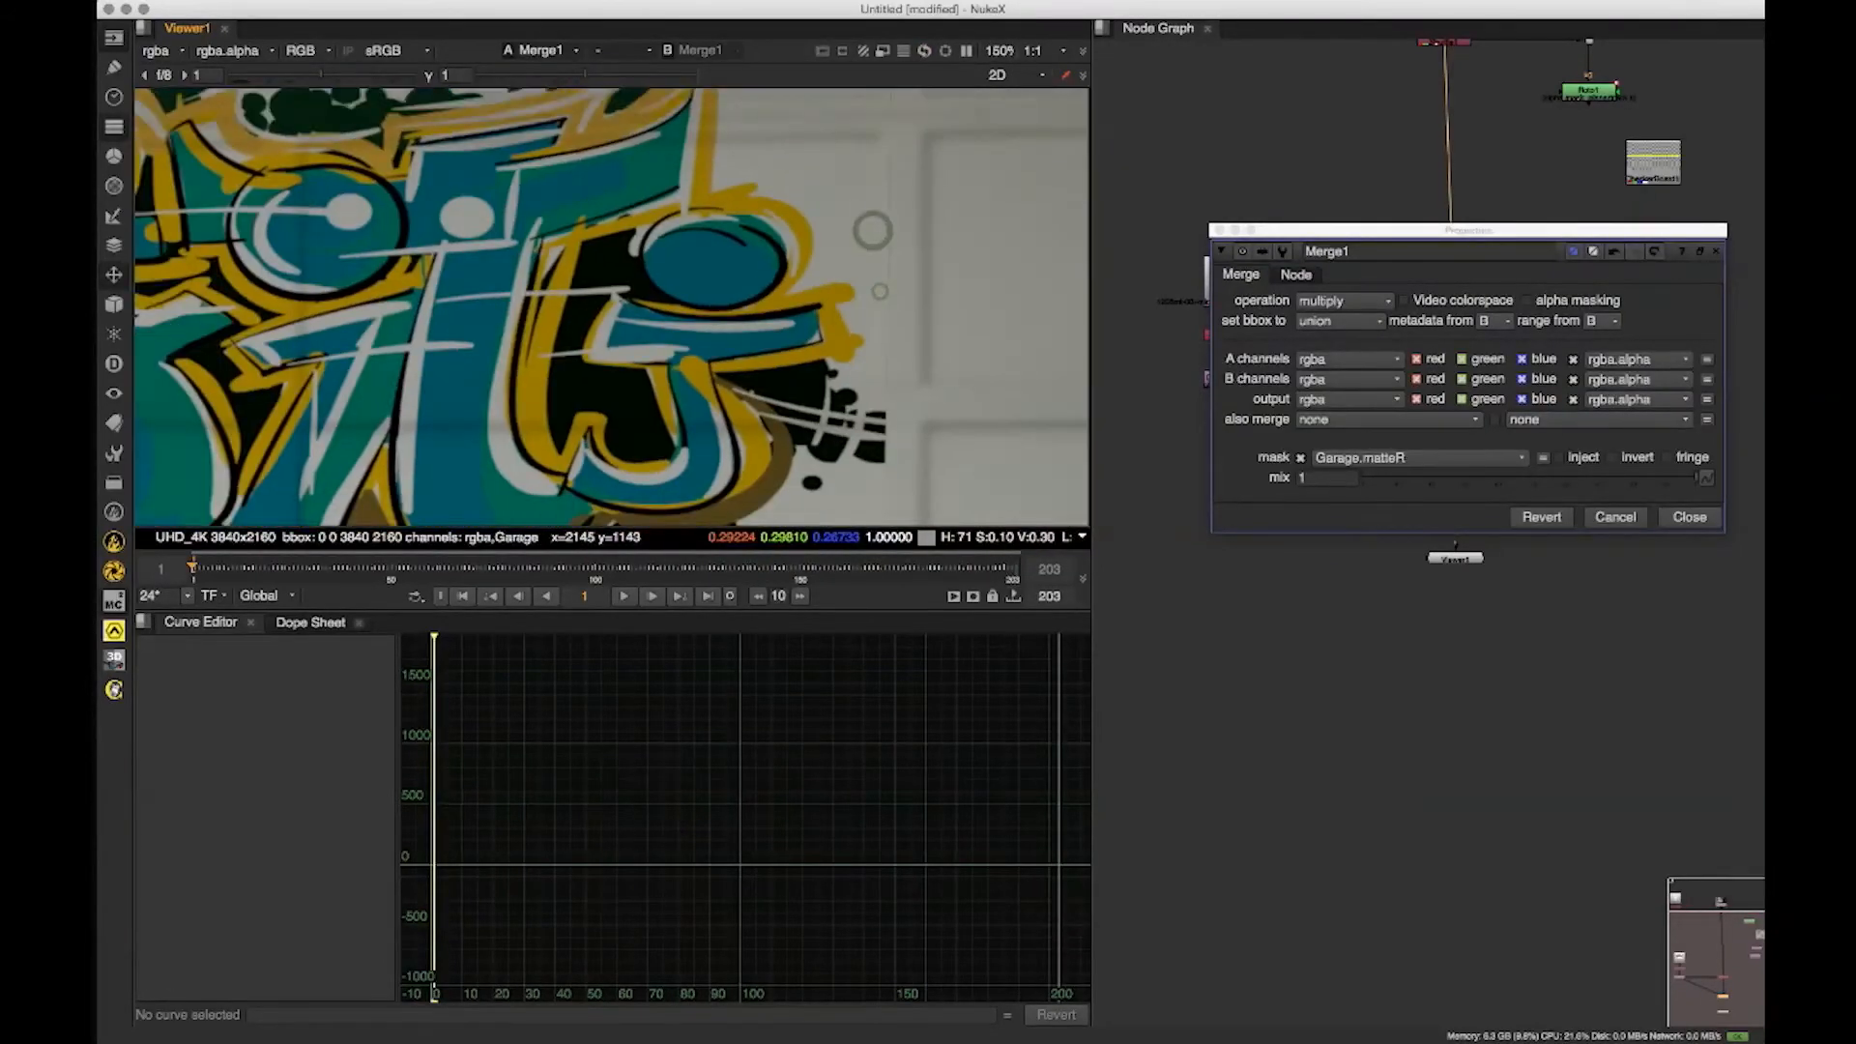
{"action": "left_click", "coordinate": [1691, 517]}
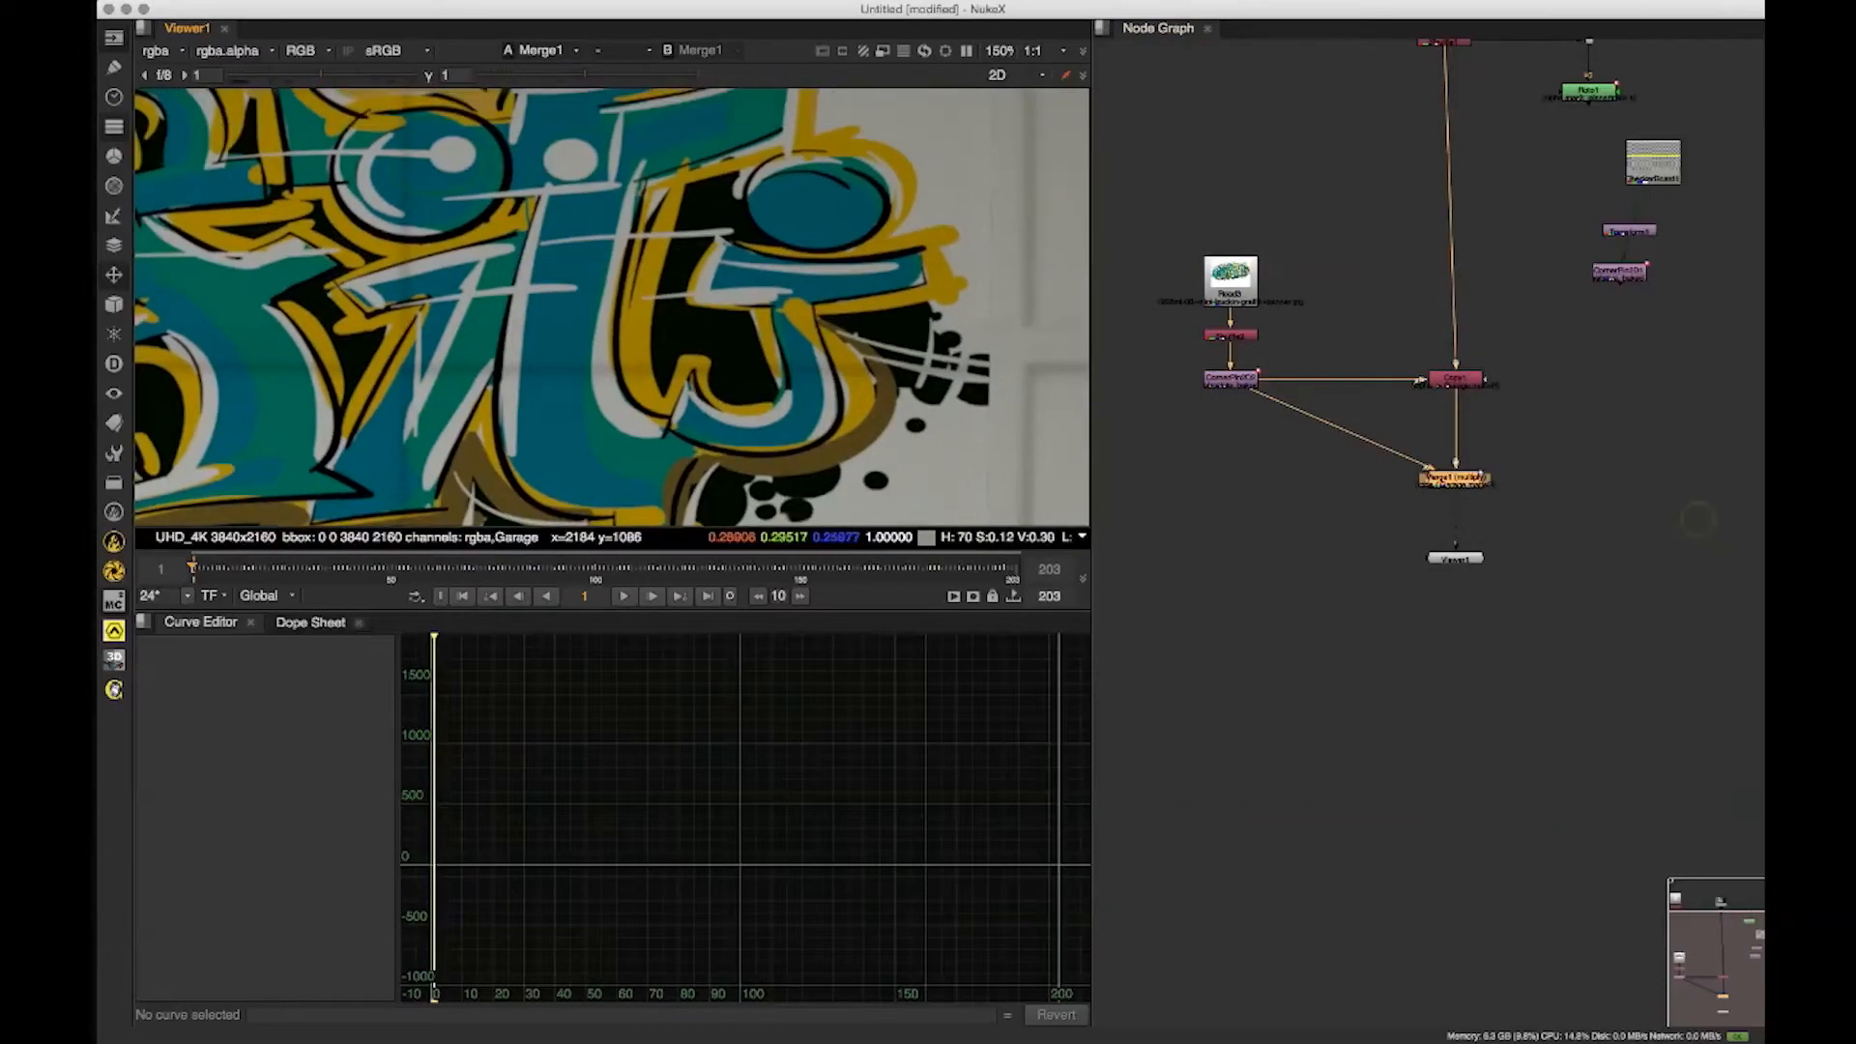
- Move the Merge node slightly lower beneath the Copy node and deselect it
{"action": "left_click", "coordinate": [1347, 470]}
{"action": "left_click_drag", "start_coordinate": [1454, 477], "coordinate": [1454, 494]}
{"action": "left_click", "coordinate": [1566, 608]}
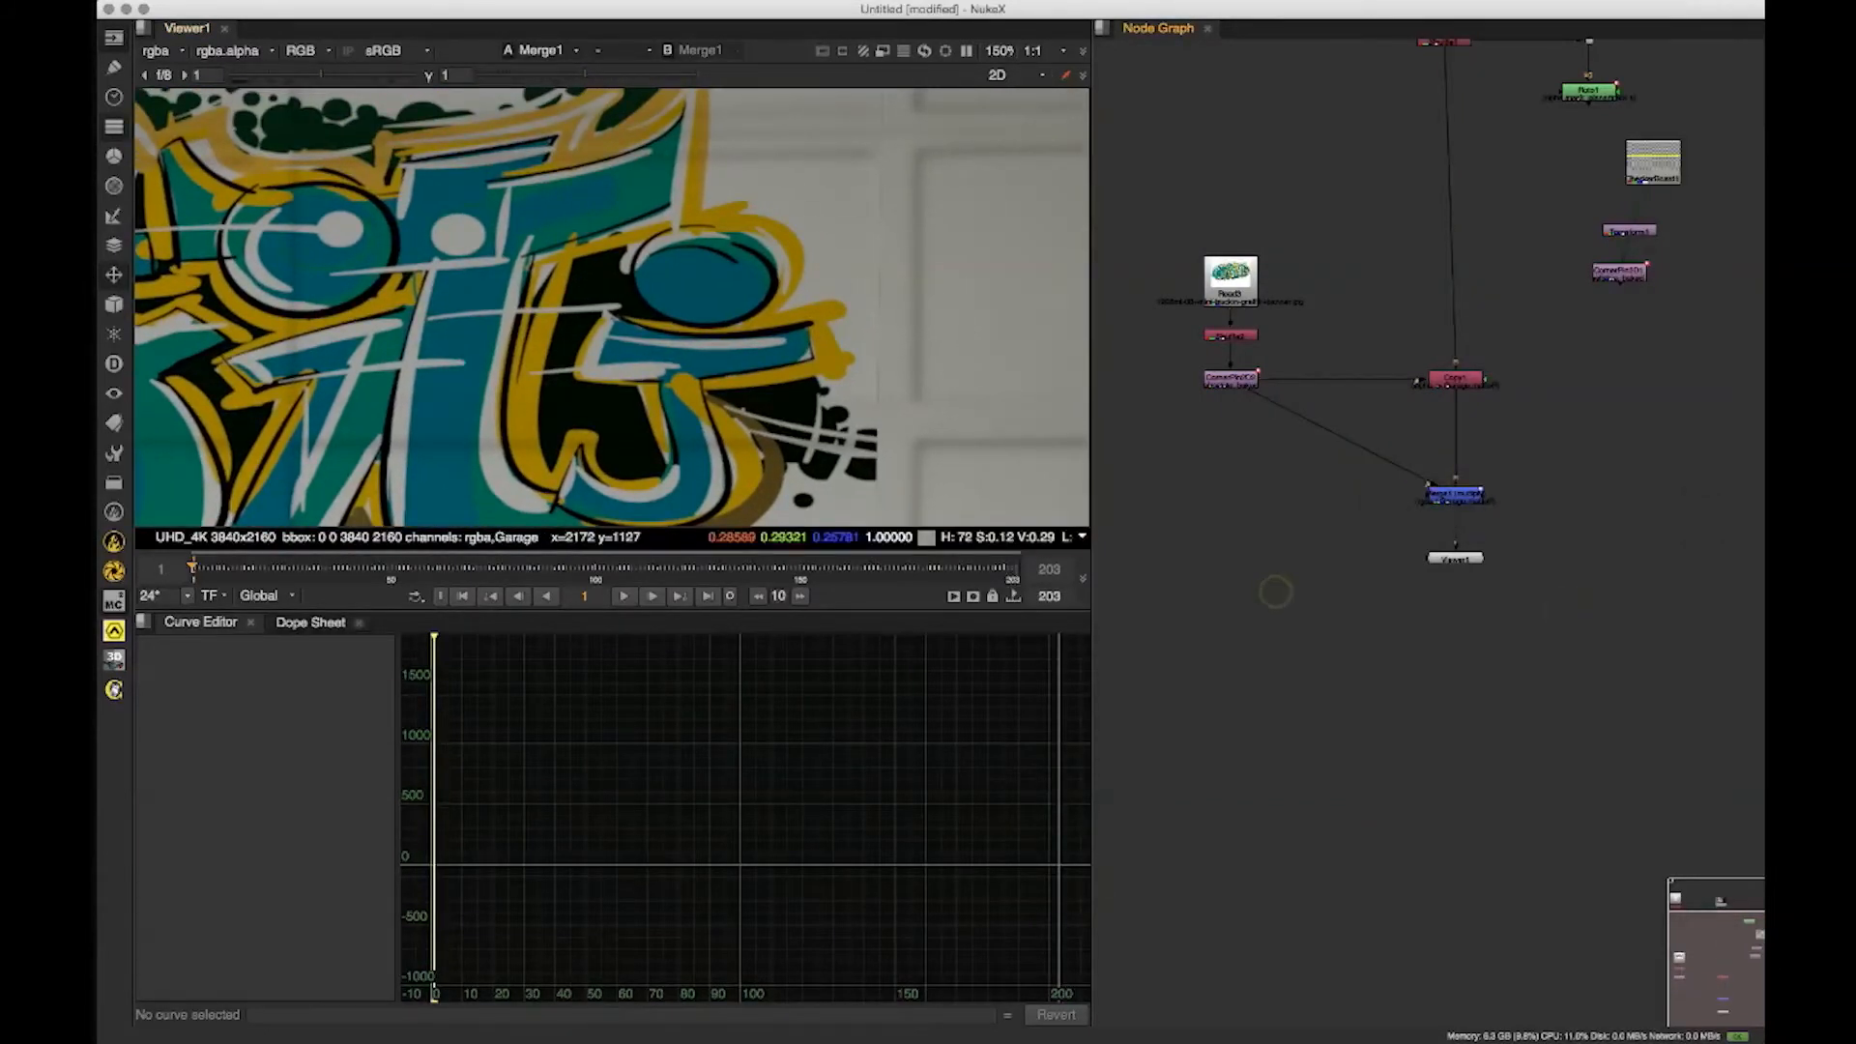
- Create an Erode (fast) node and insert it between the banner's corner pin and the Copy node's A input
{"action": "scroll", "coordinate": [904, 373], "scroll_direction": "up", "scroll_amount": 7}
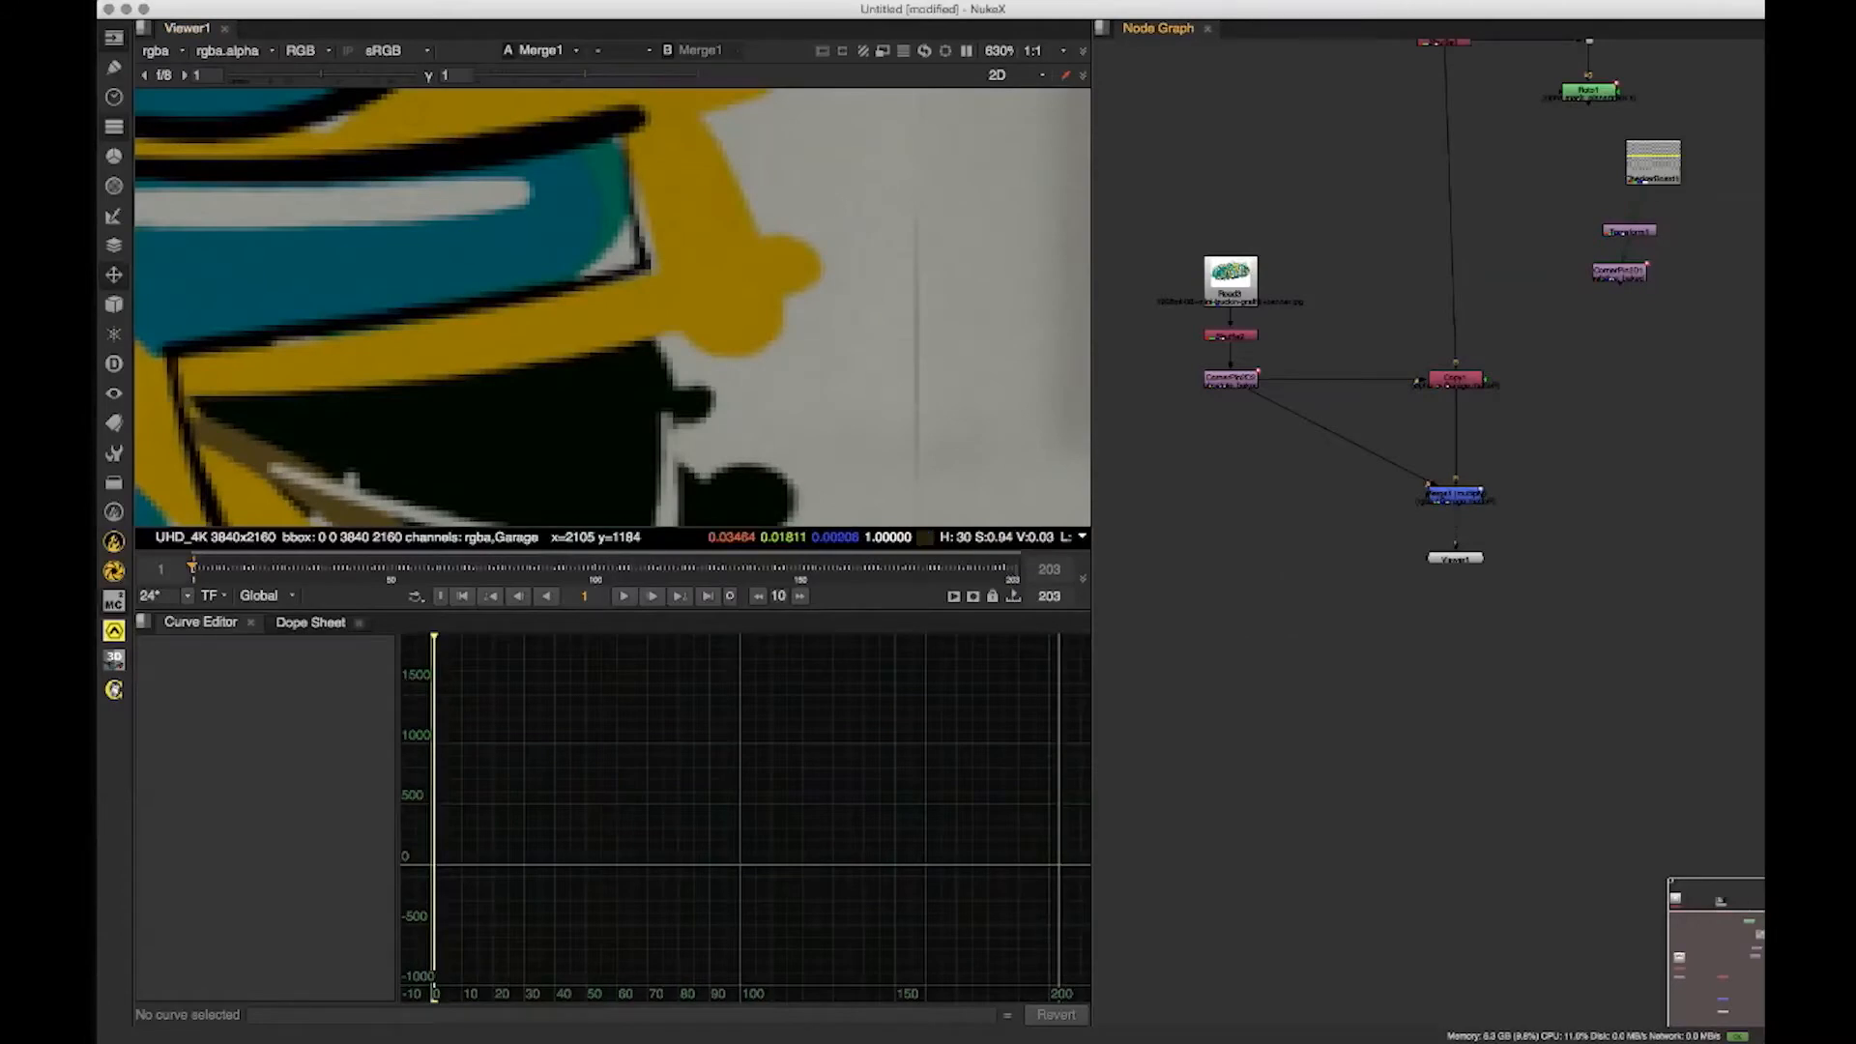
{"action": "left_click", "coordinate": [114, 185]}
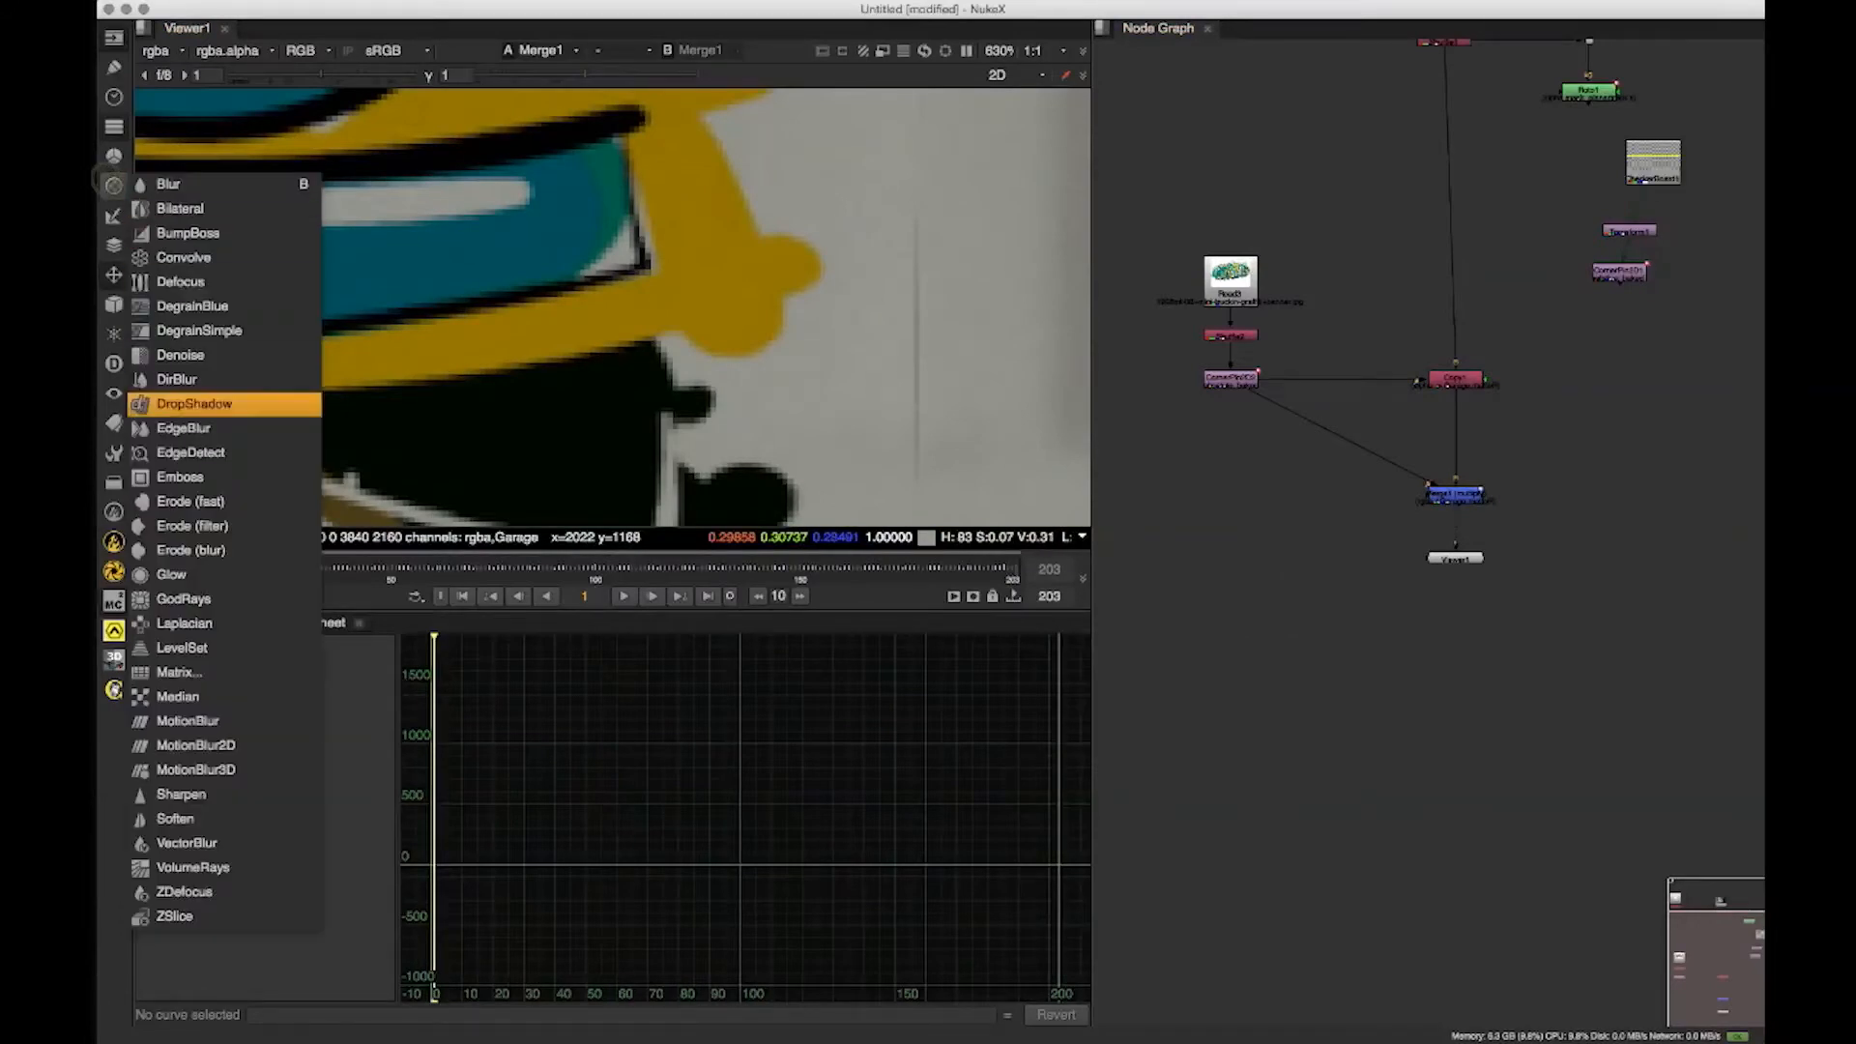
{"action": "left_click", "coordinate": [191, 501]}
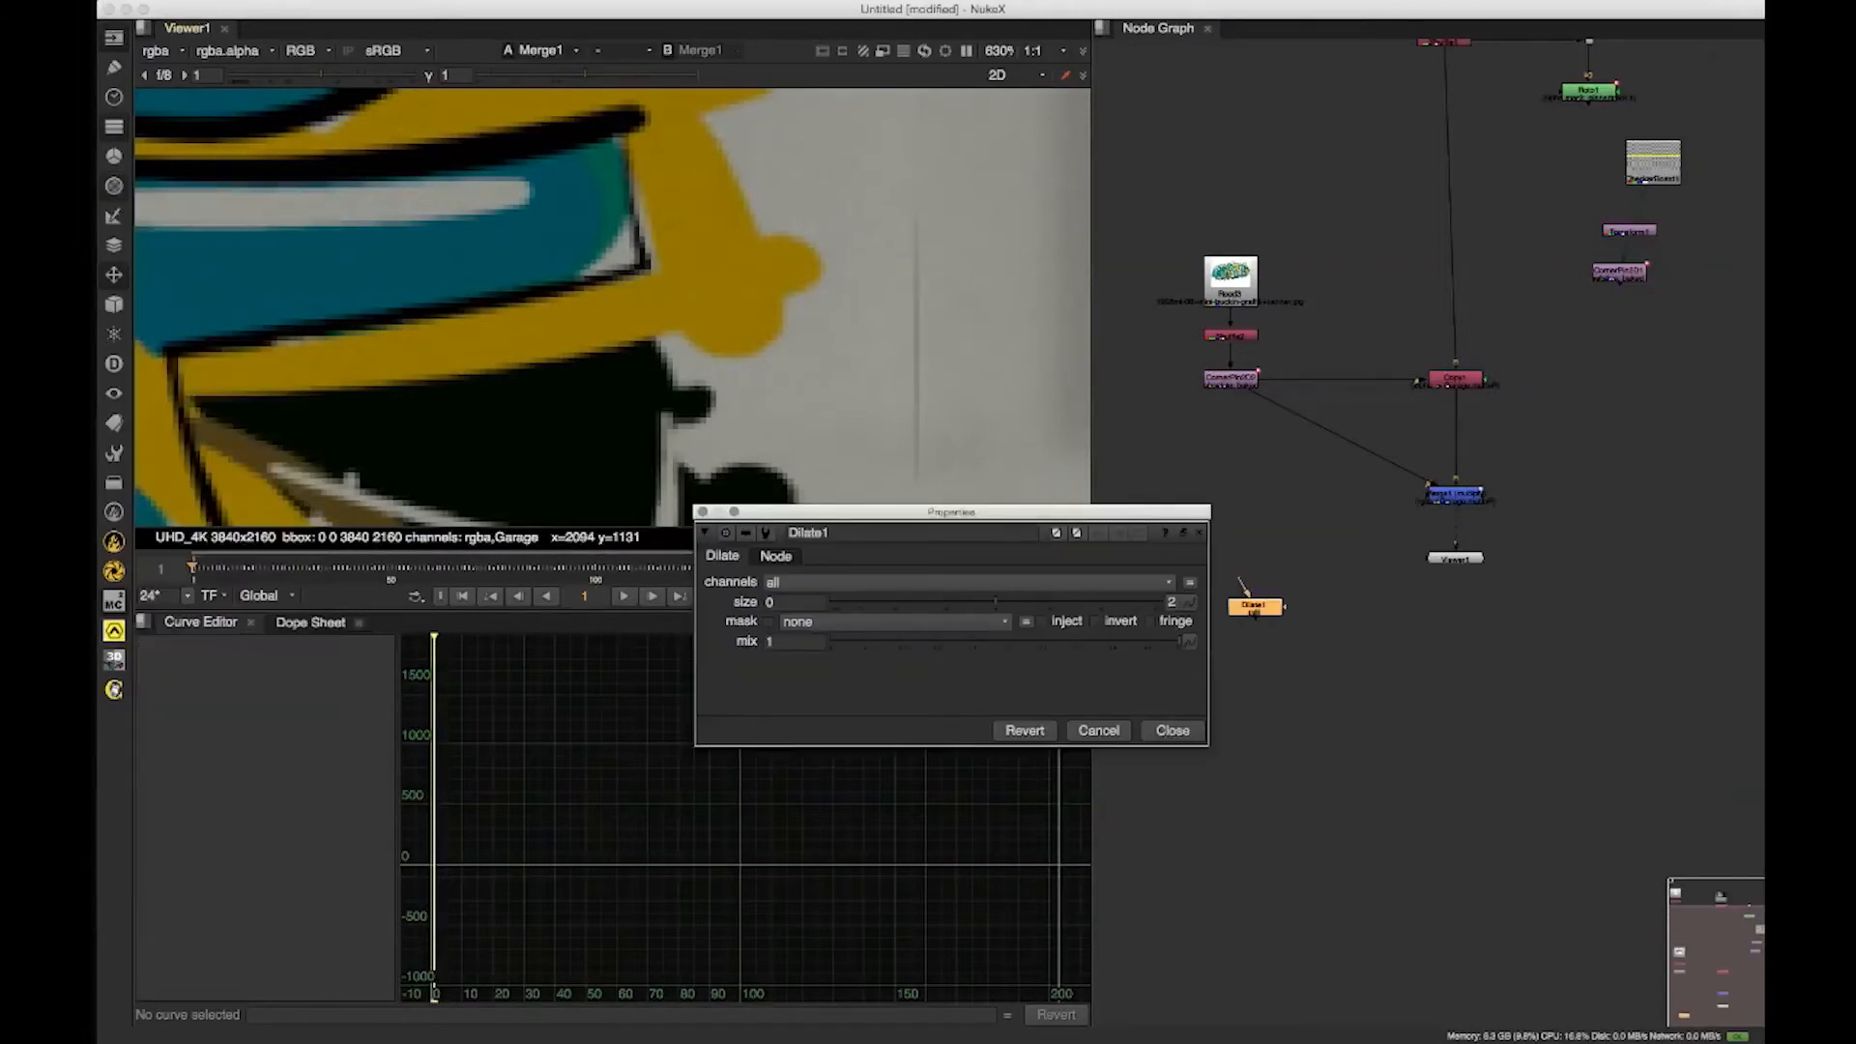
{"action": "left_click_drag", "start_coordinate": [1241, 582], "coordinate": [1346, 378]}
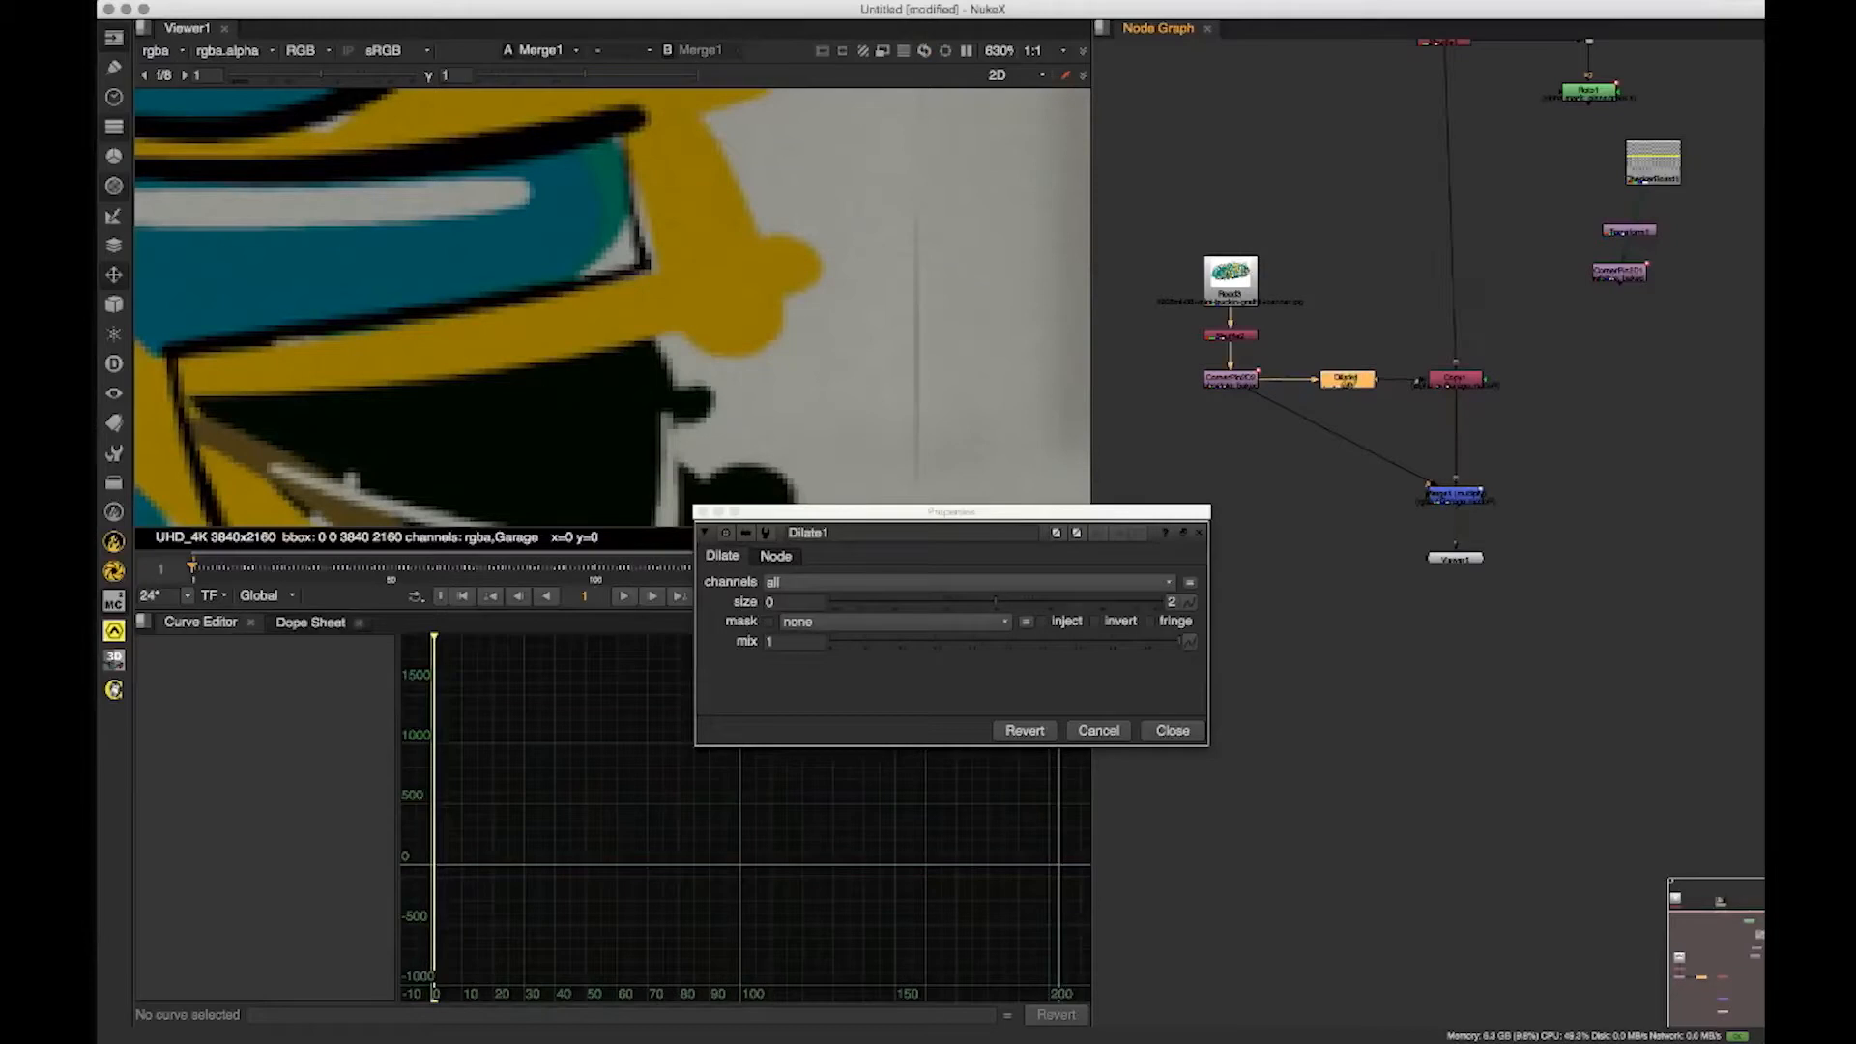
- Limit the Dilate node to the alpha channel, set its size to -2, and close its properties
{"action": "left_click", "coordinate": [851, 581]}
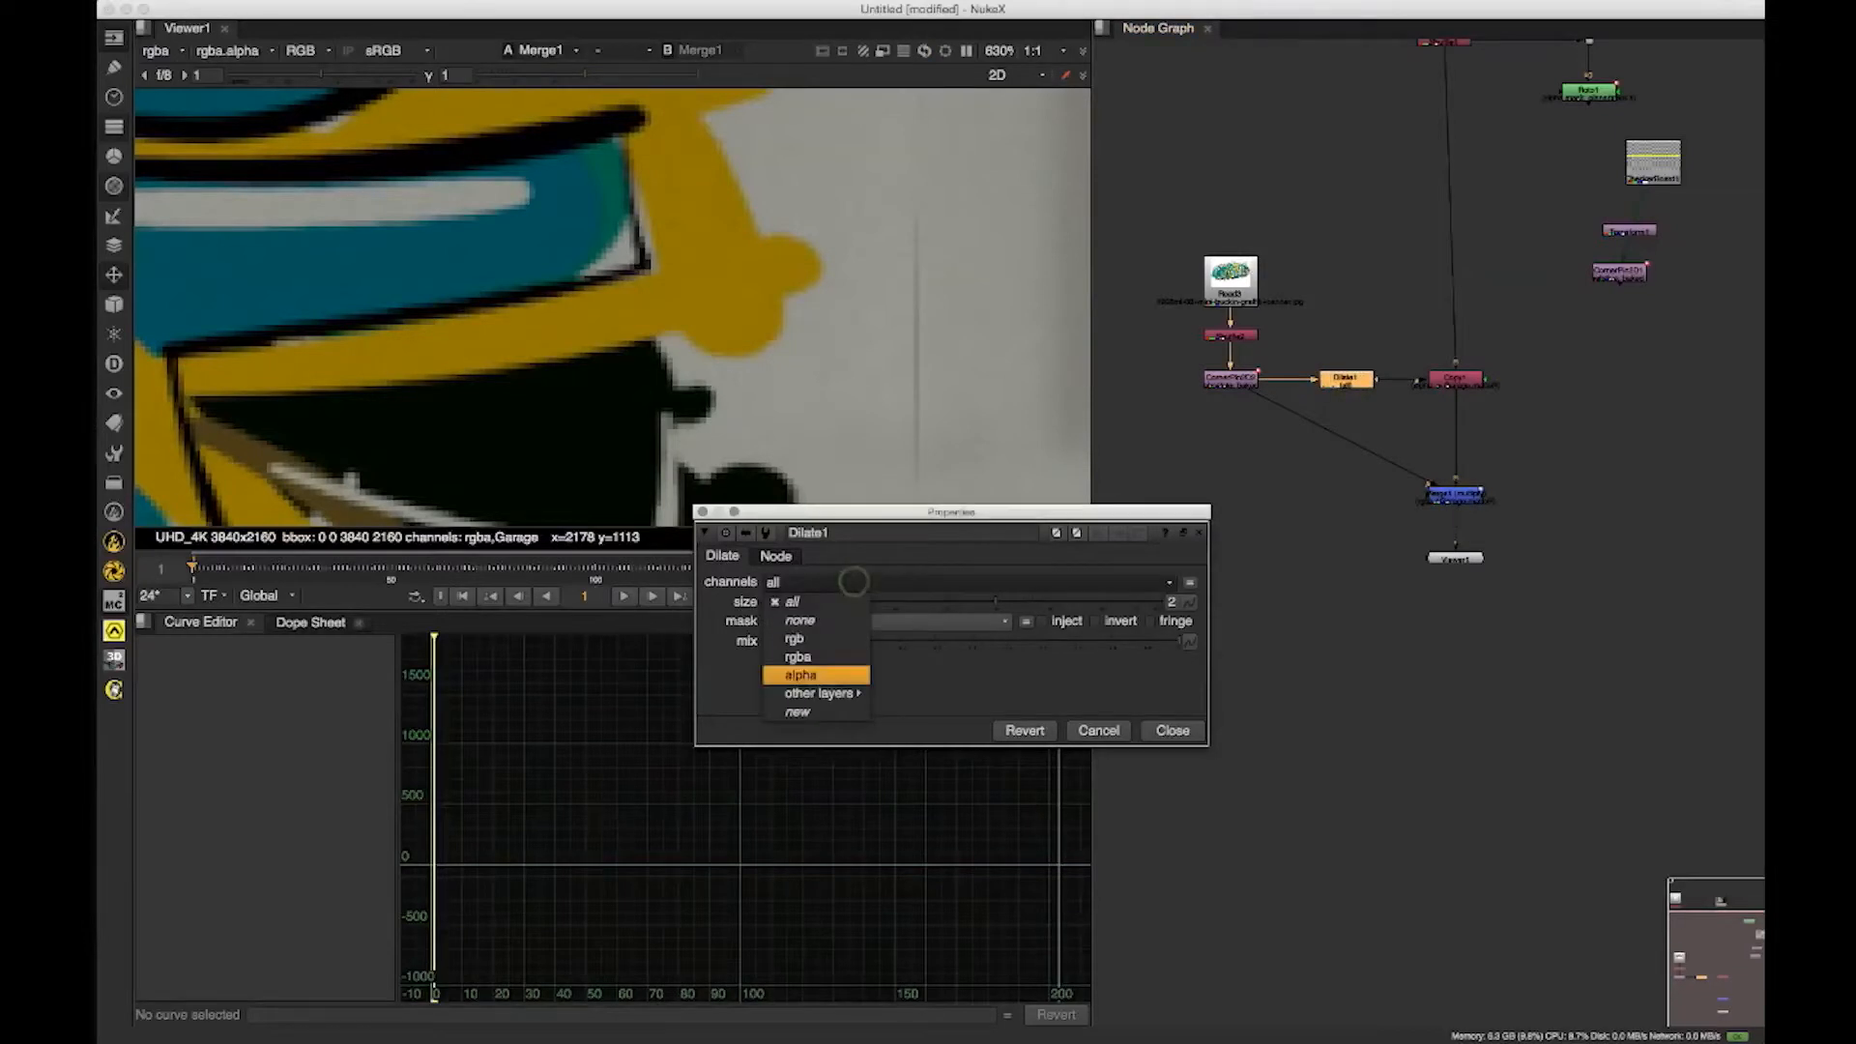
{"action": "left_click", "coordinate": [830, 673]}
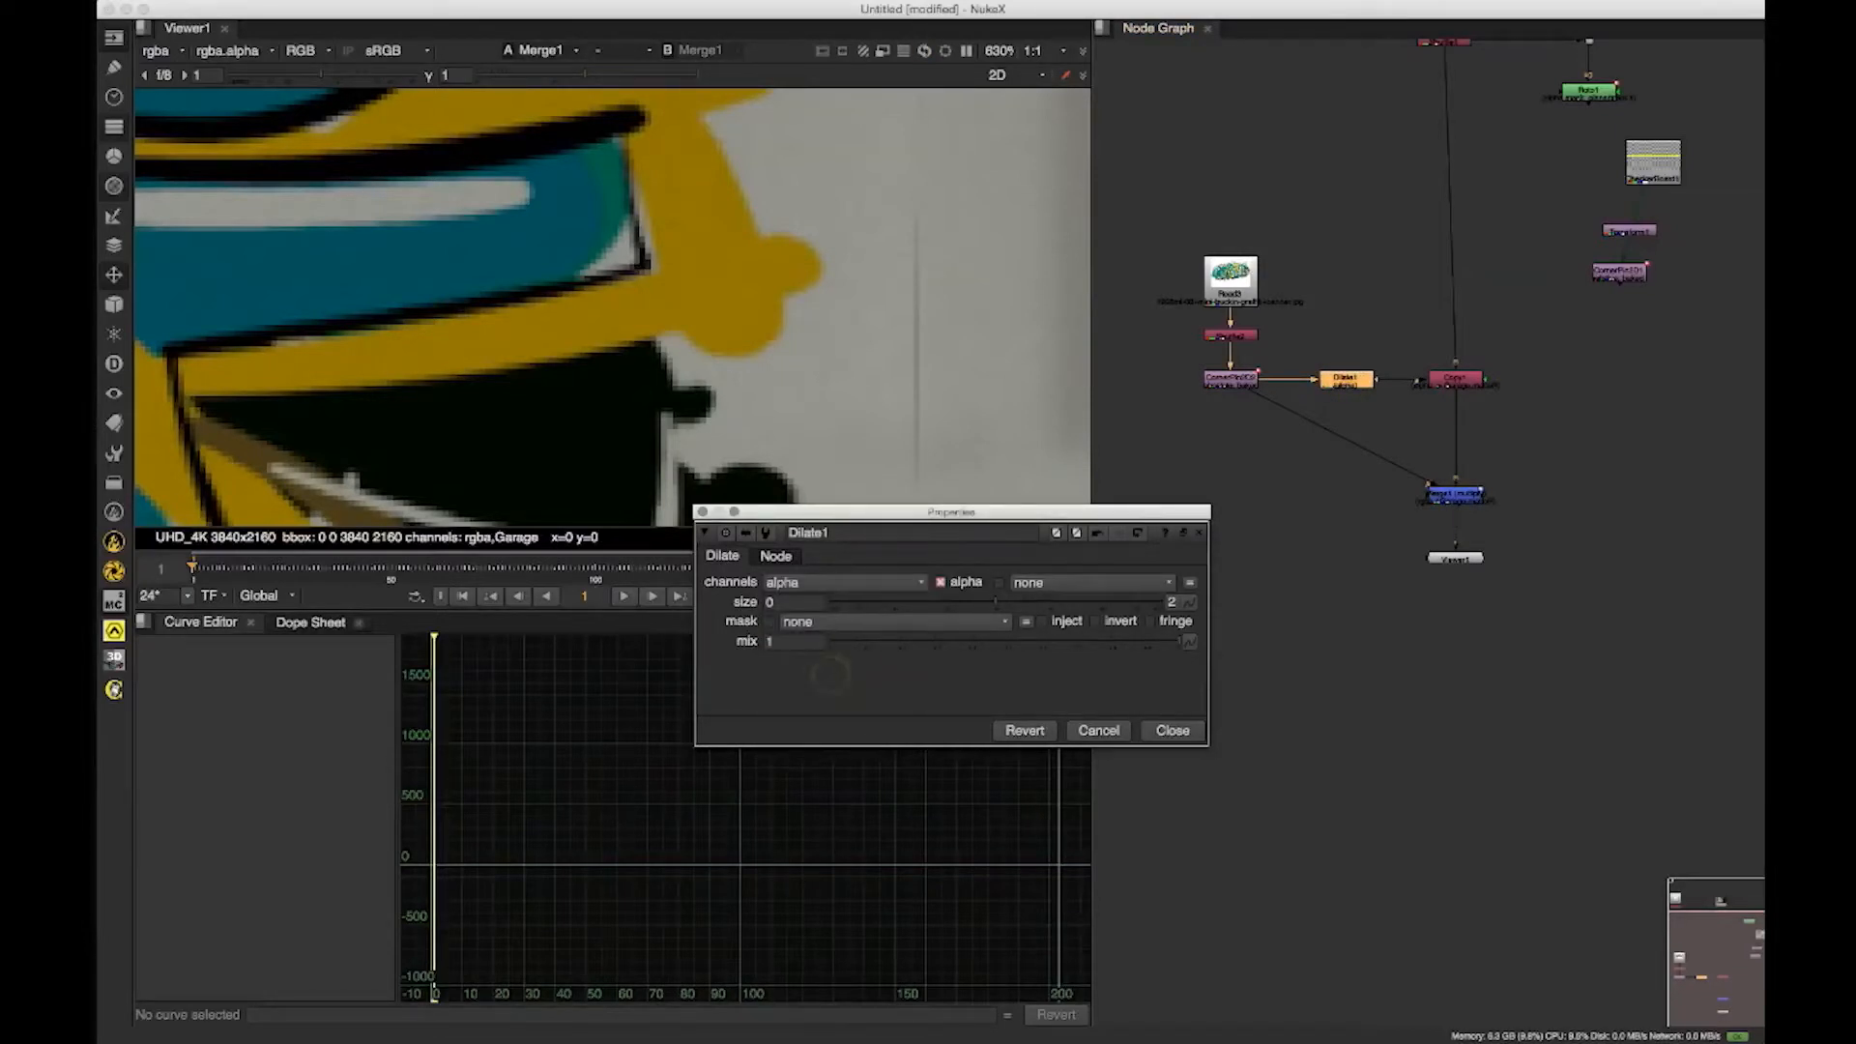
{"action": "left_click_drag", "start_coordinate": [993, 602], "coordinate": [1004, 603]}
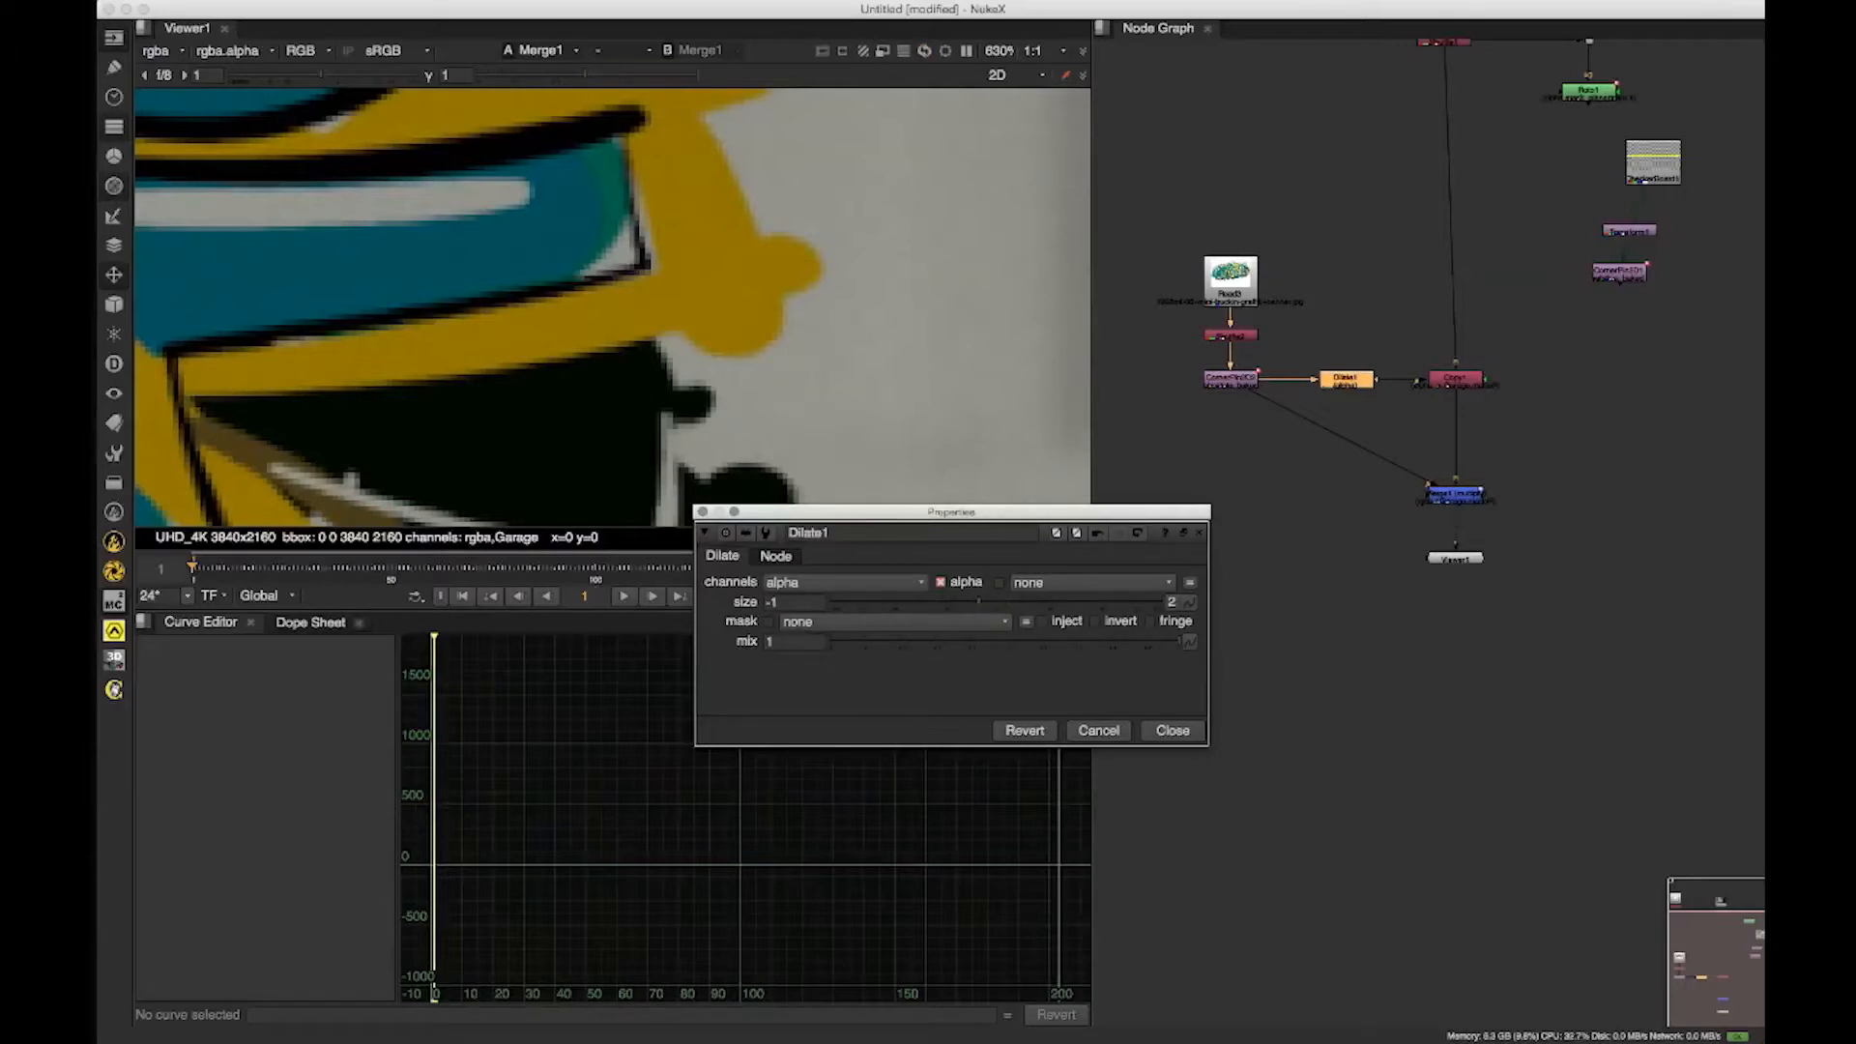
{"action": "scroll", "coordinate": [611, 307], "scroll_direction": "down", "scroll_amount": 10}
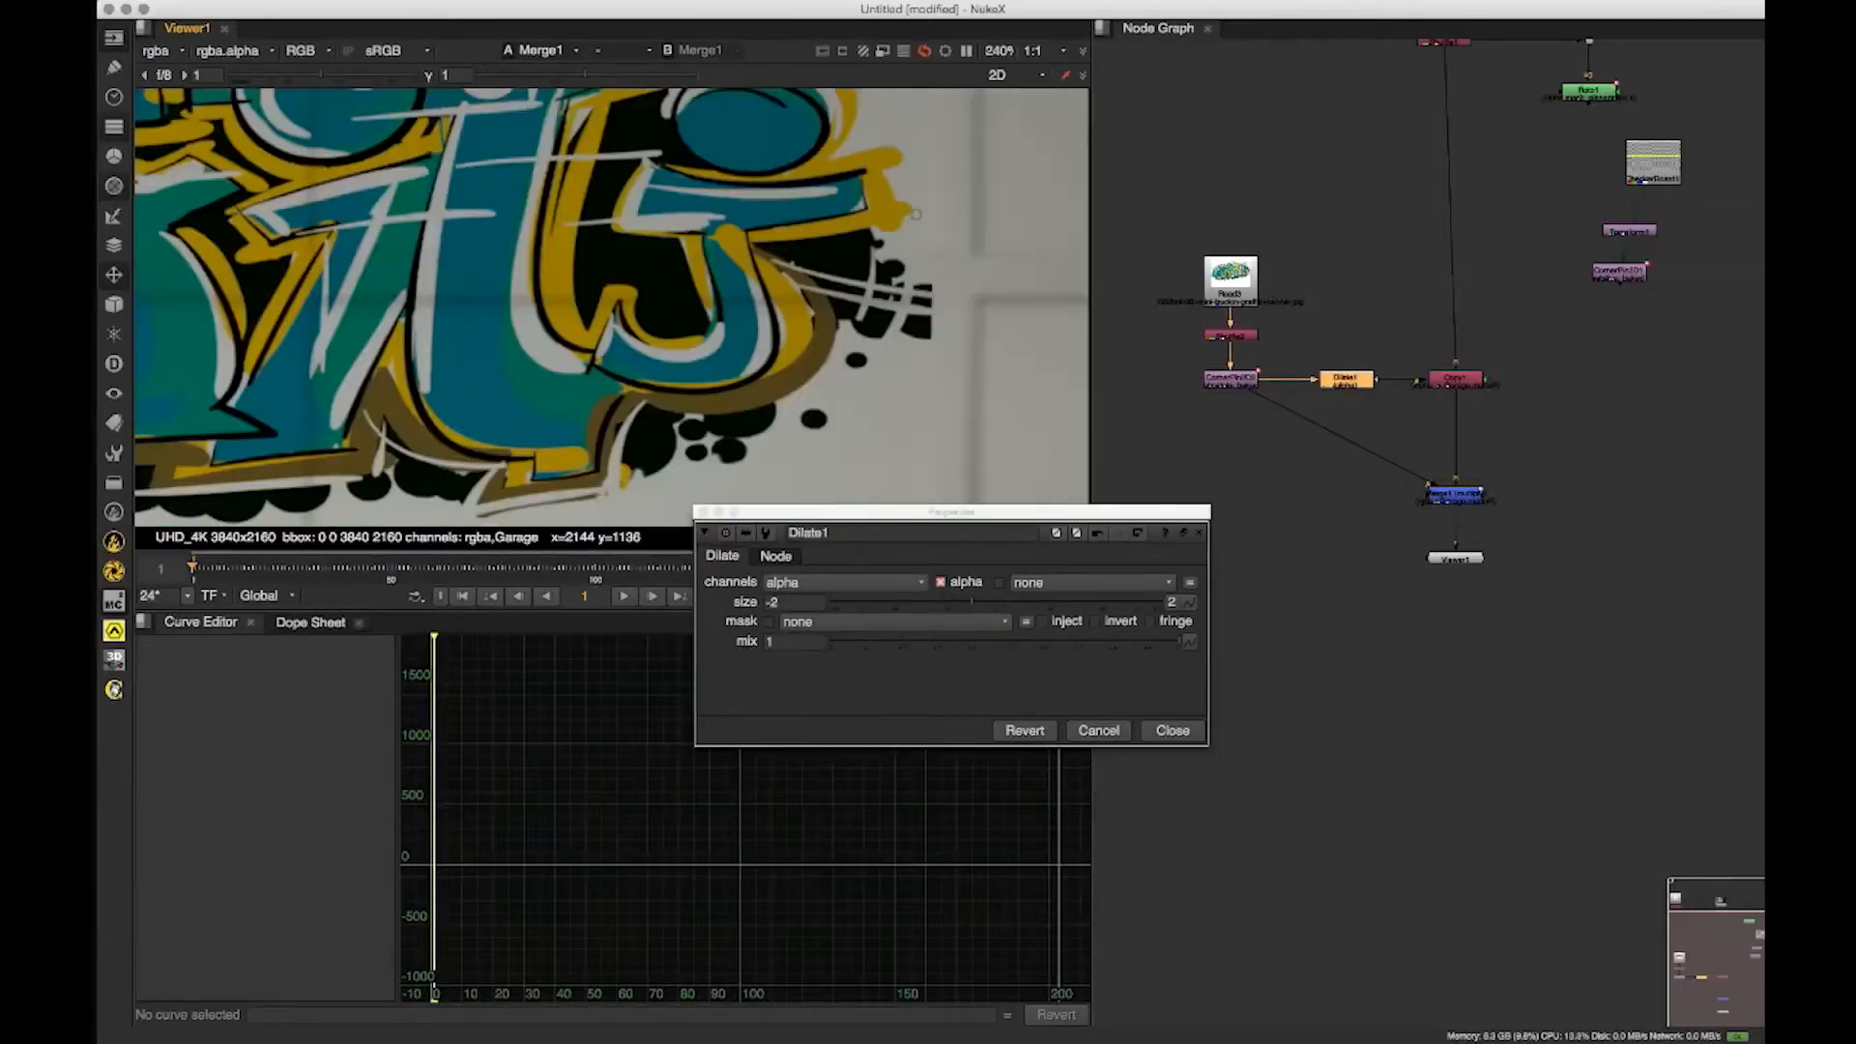
{"action": "left_click_drag", "start_coordinate": [612, 308], "coordinate": [562, 281]}
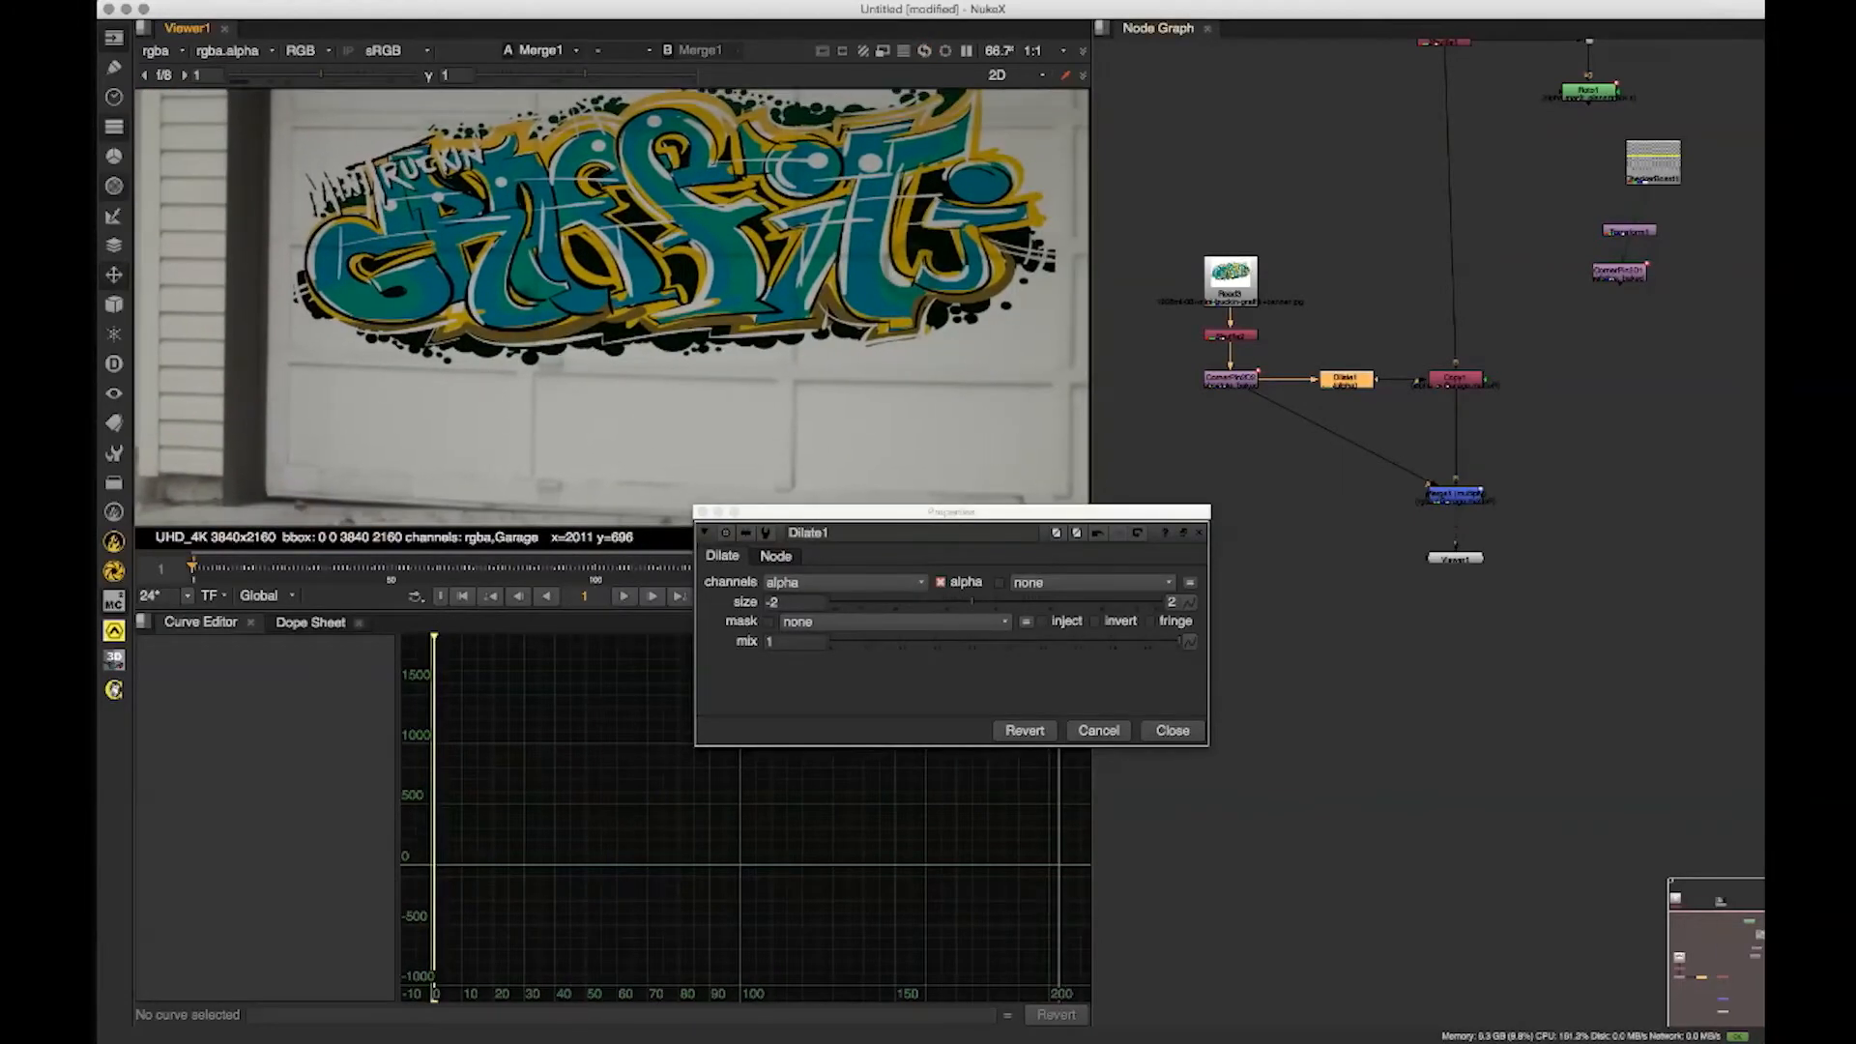
{"action": "left_click", "coordinate": [1173, 730]}
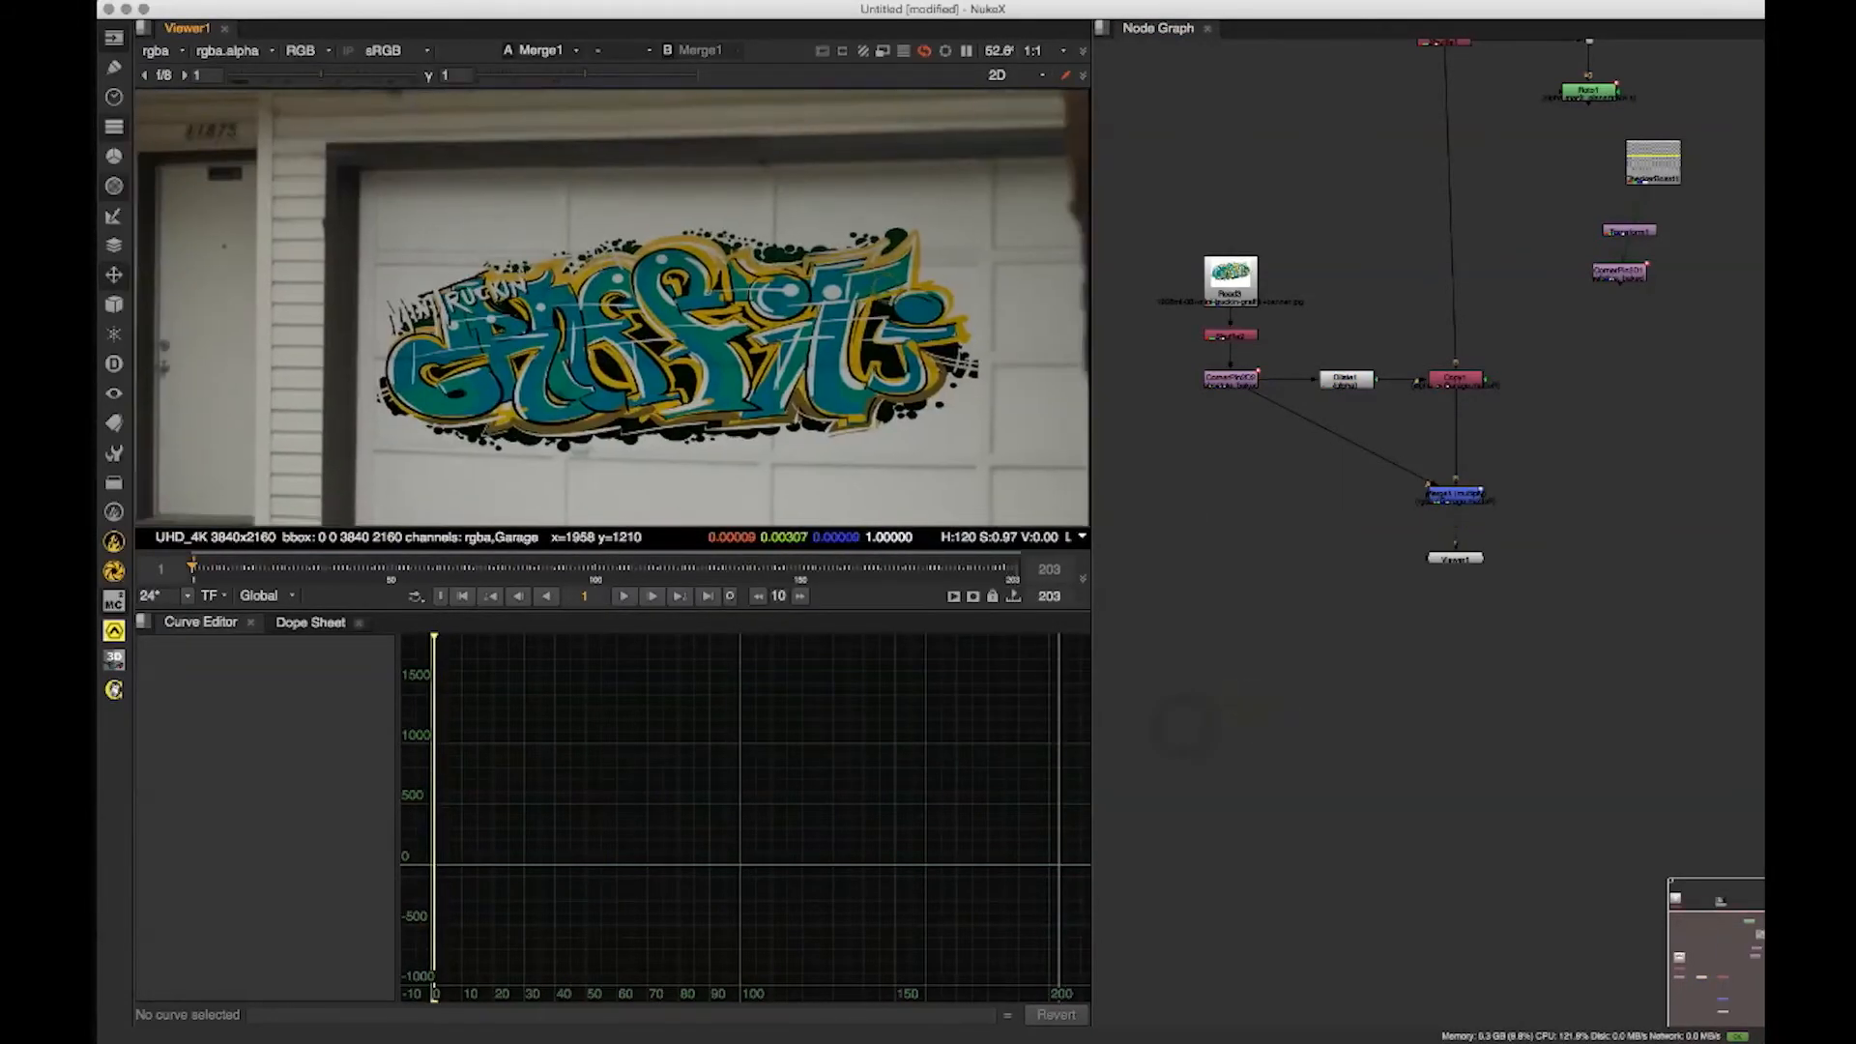
- Move the Viewer and the Merge node lower to open space under the Copy node
{"action": "left_click_drag", "start_coordinate": [1455, 557], "coordinate": [1455, 610]}
{"action": "scroll", "coordinate": [915, 319], "scroll_direction": "down", "scroll_amount": 3}
{"action": "left_click_drag", "start_coordinate": [915, 319], "coordinate": [882, 306]}
{"action": "left_click_drag", "start_coordinate": [1461, 491], "coordinate": [1461, 529]}
{"action": "left_click_drag", "start_coordinate": [874, 379], "coordinate": [852, 374]}
{"action": "left_click", "coordinate": [1236, 529]}
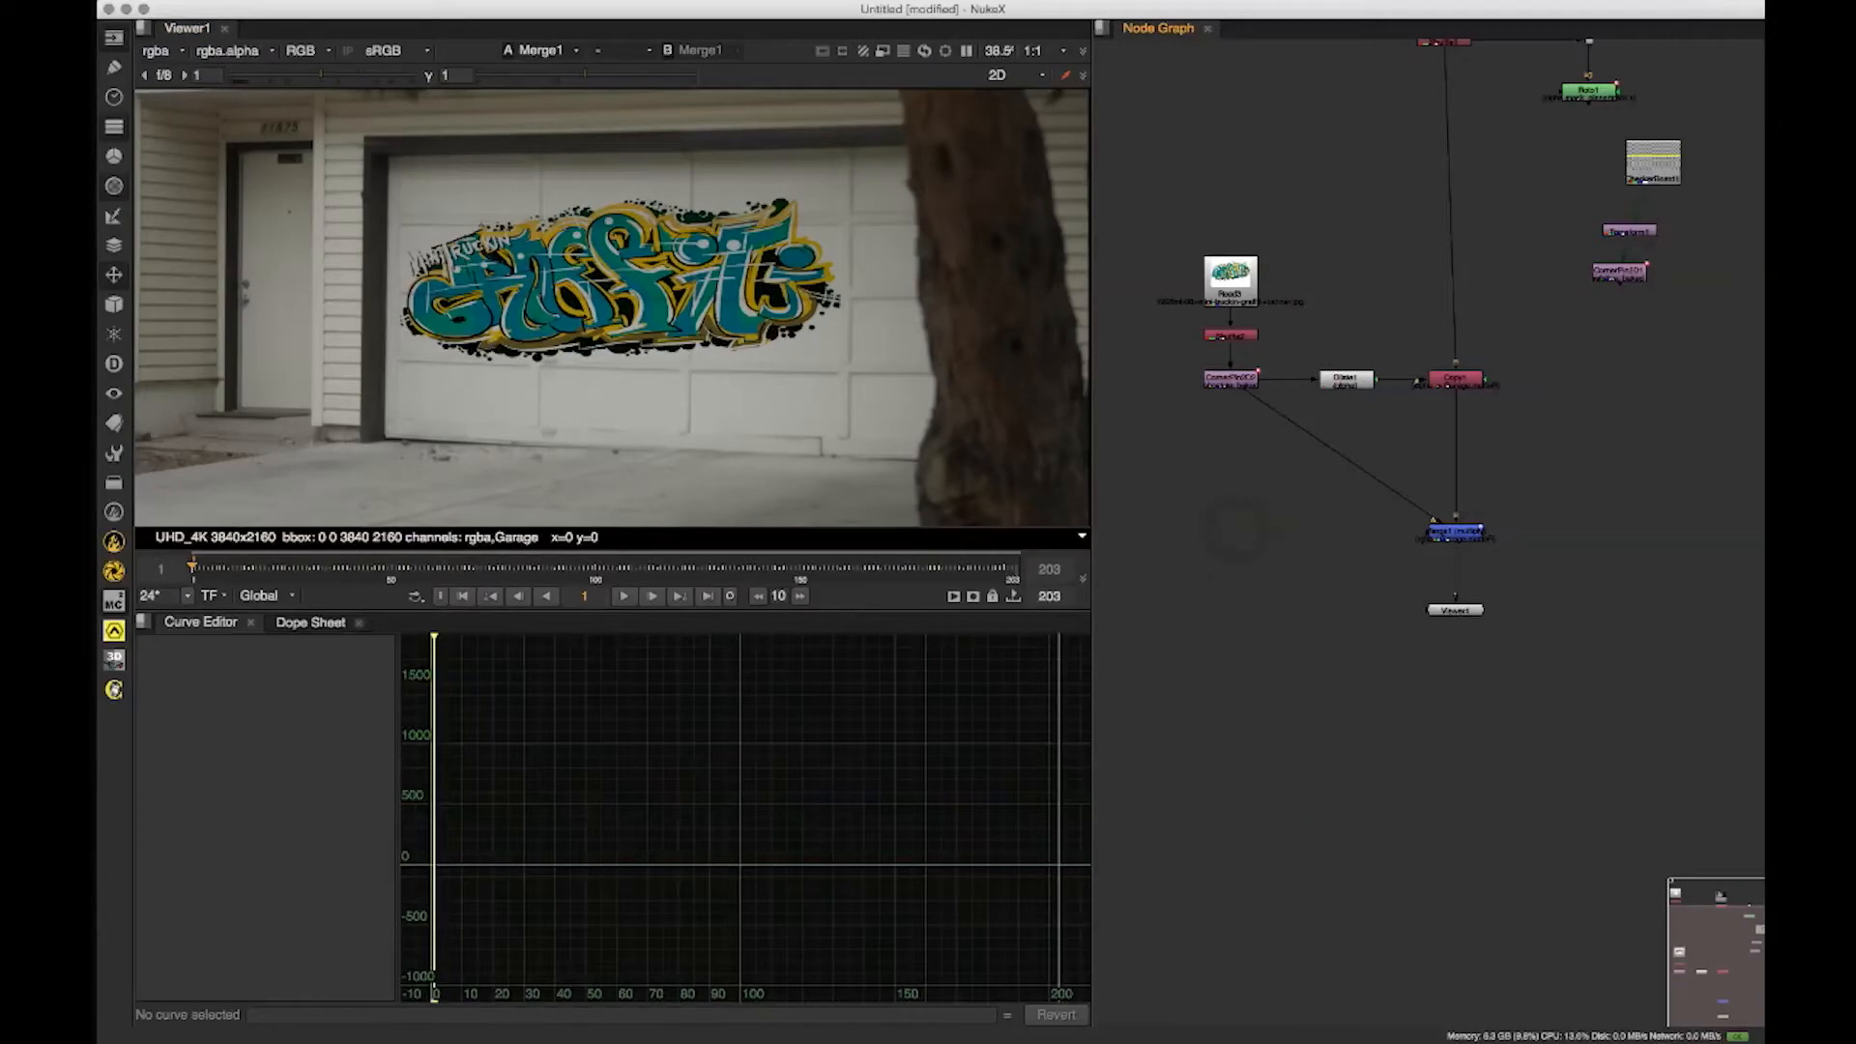
- Lower the banner's corner pin, the Dilate and the Copy node together in one row to leave room above the corner pin
{"action": "left_click_drag", "start_coordinate": [1230, 379], "coordinate": [1230, 445]}
{"action": "left_click_drag", "start_coordinate": [1296, 340], "coordinate": [1462, 445]}
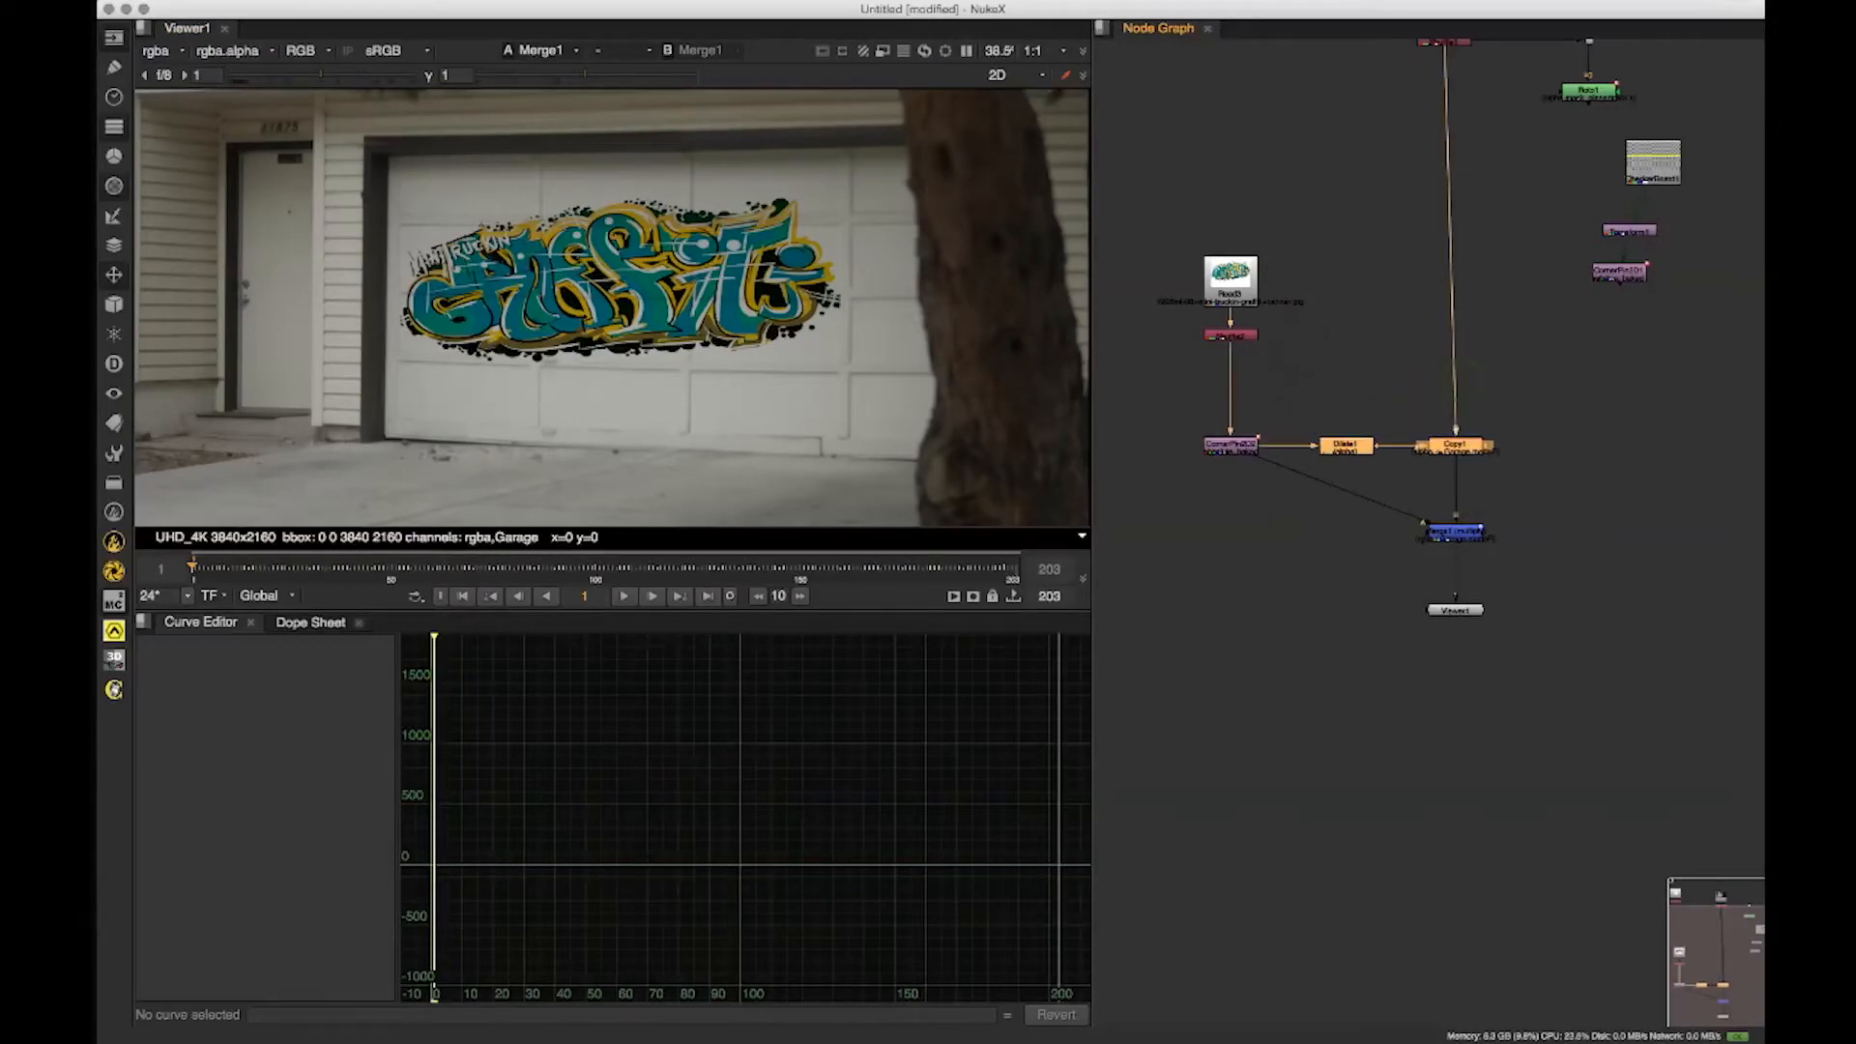
{"action": "left_click", "coordinate": [1329, 365]}
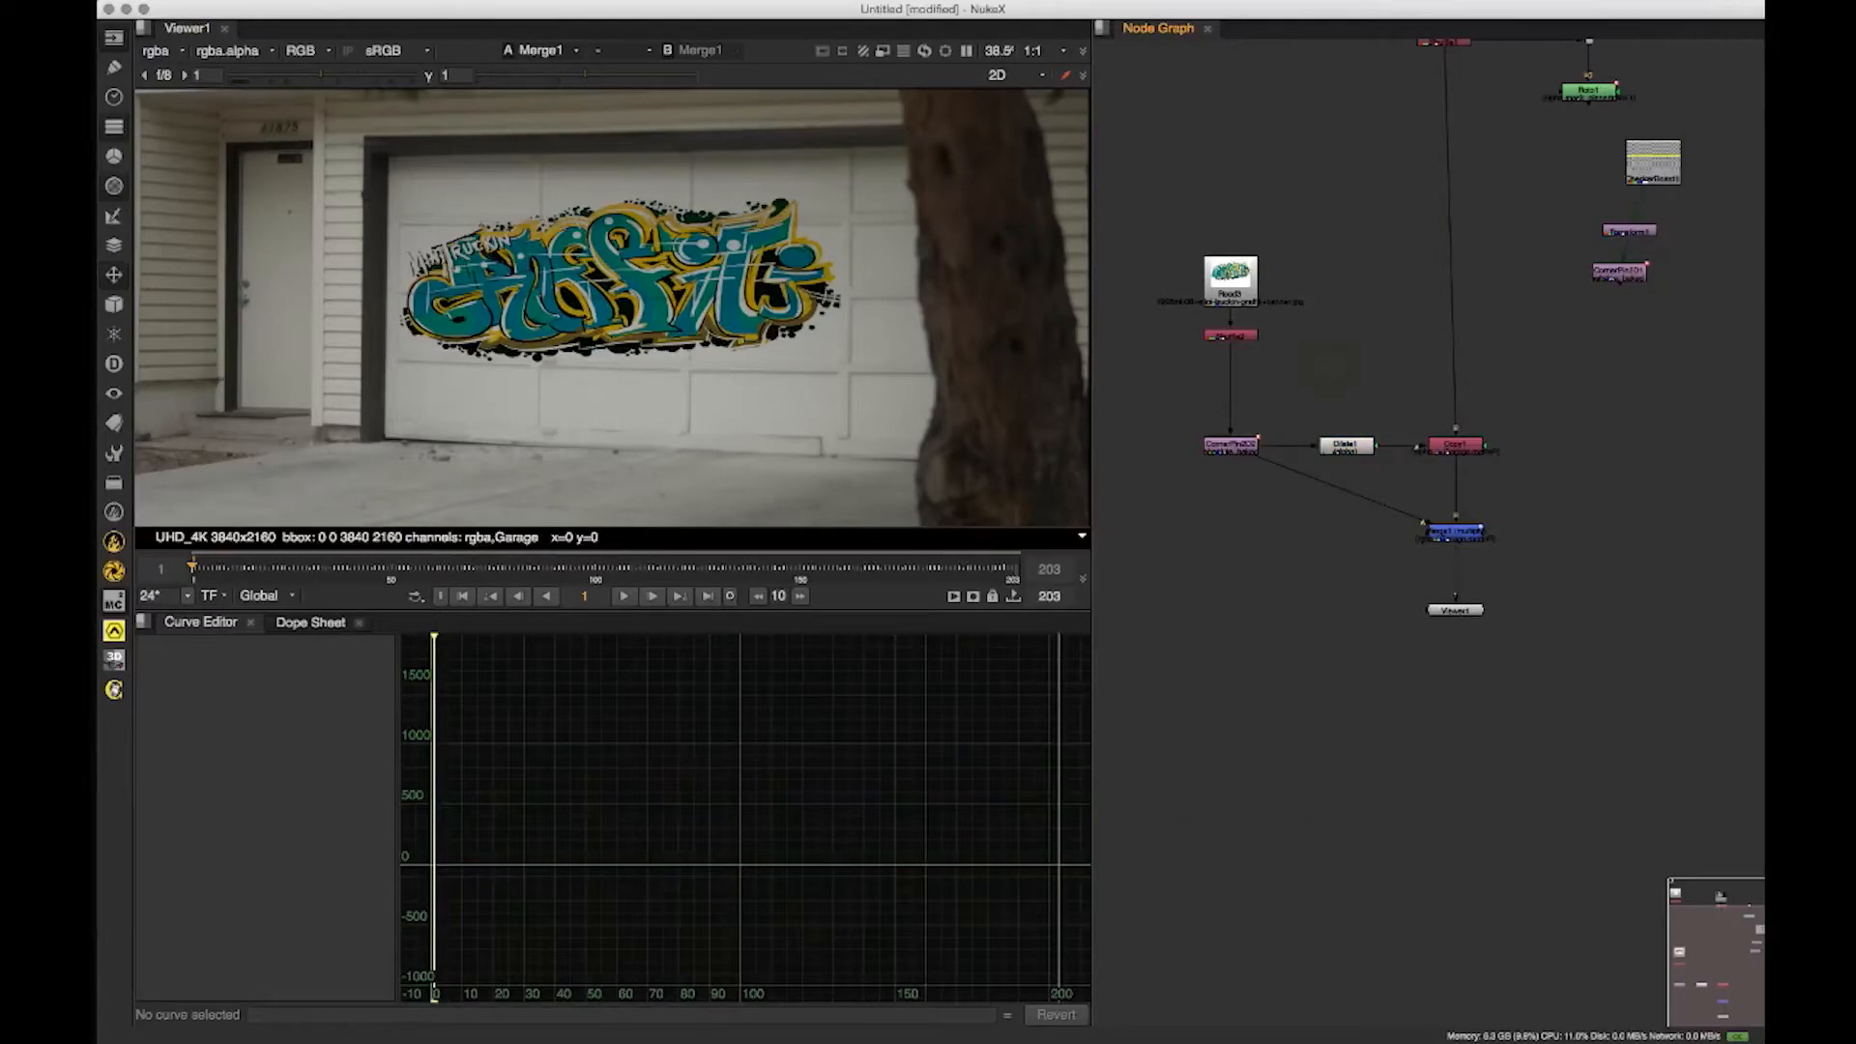
- Create a Transform node in the banner's pipe directly above the corner pin, and move its properties clear of the graffiti
{"action": "key", "text": "t"}
{"action": "left_click_drag", "start_coordinate": [1329, 366], "coordinate": [1393, 251]}
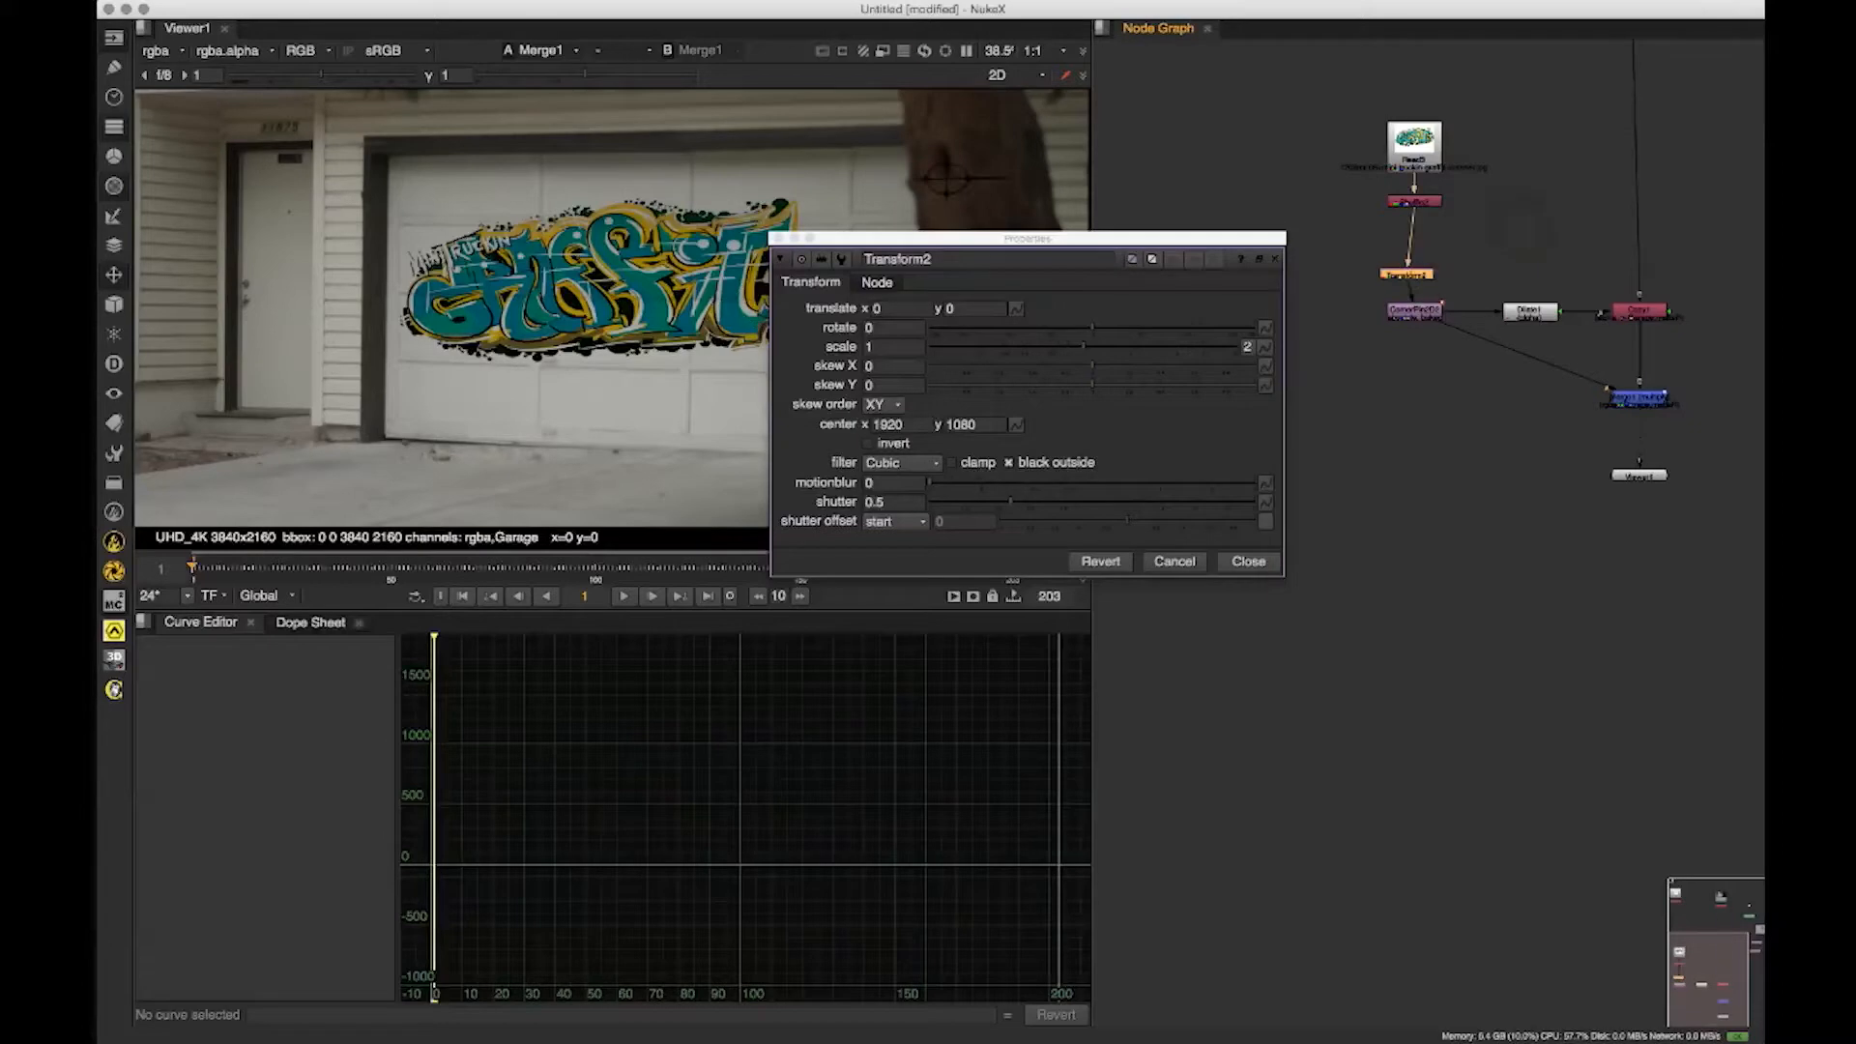
{"action": "left_click_drag", "start_coordinate": [1131, 238], "coordinate": [1188, 440]}
{"action": "left_click_drag", "start_coordinate": [1219, 233], "coordinate": [1168, 208]}
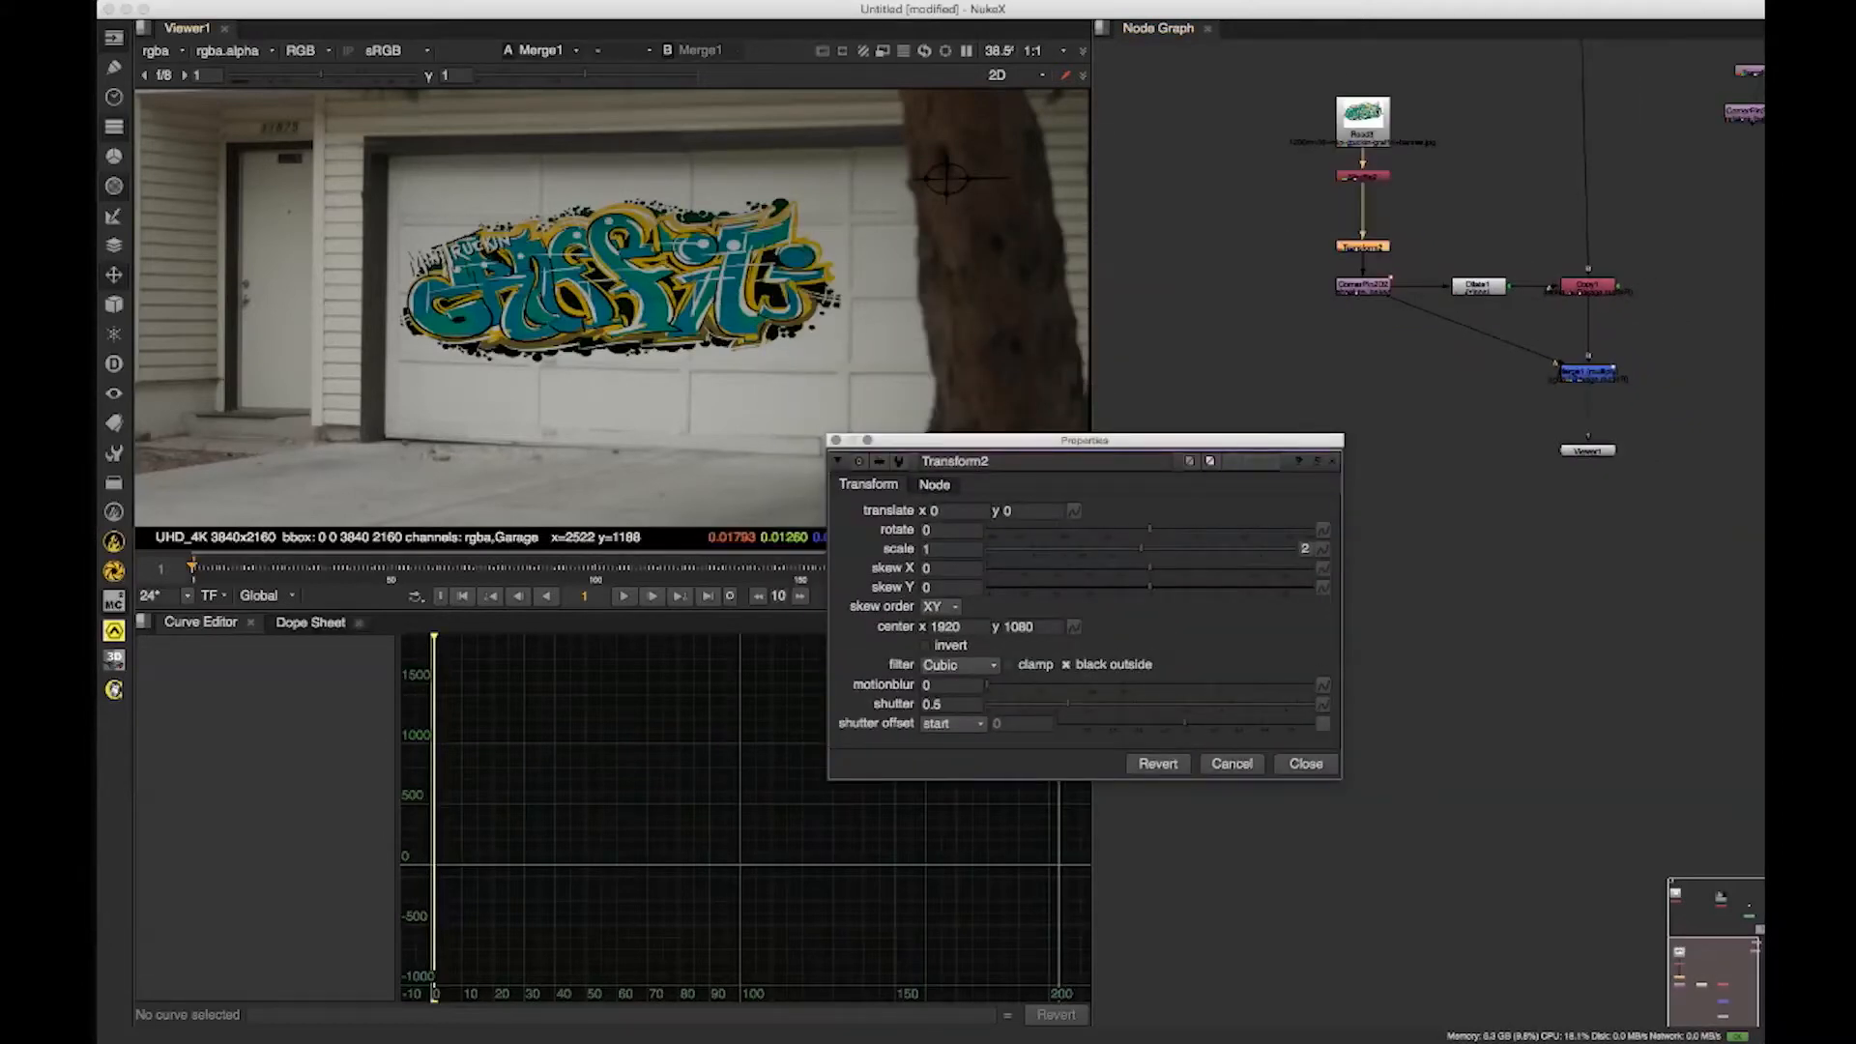
- Move the Transform's center to 804, 646, translate the graffiti to x 476, y -14, and close the properties
{"action": "left_click_drag", "start_coordinate": [947, 178], "coordinate": [605, 280]}
{"action": "scroll", "coordinate": [629, 440], "scroll_direction": "down", "scroll_amount": 1}
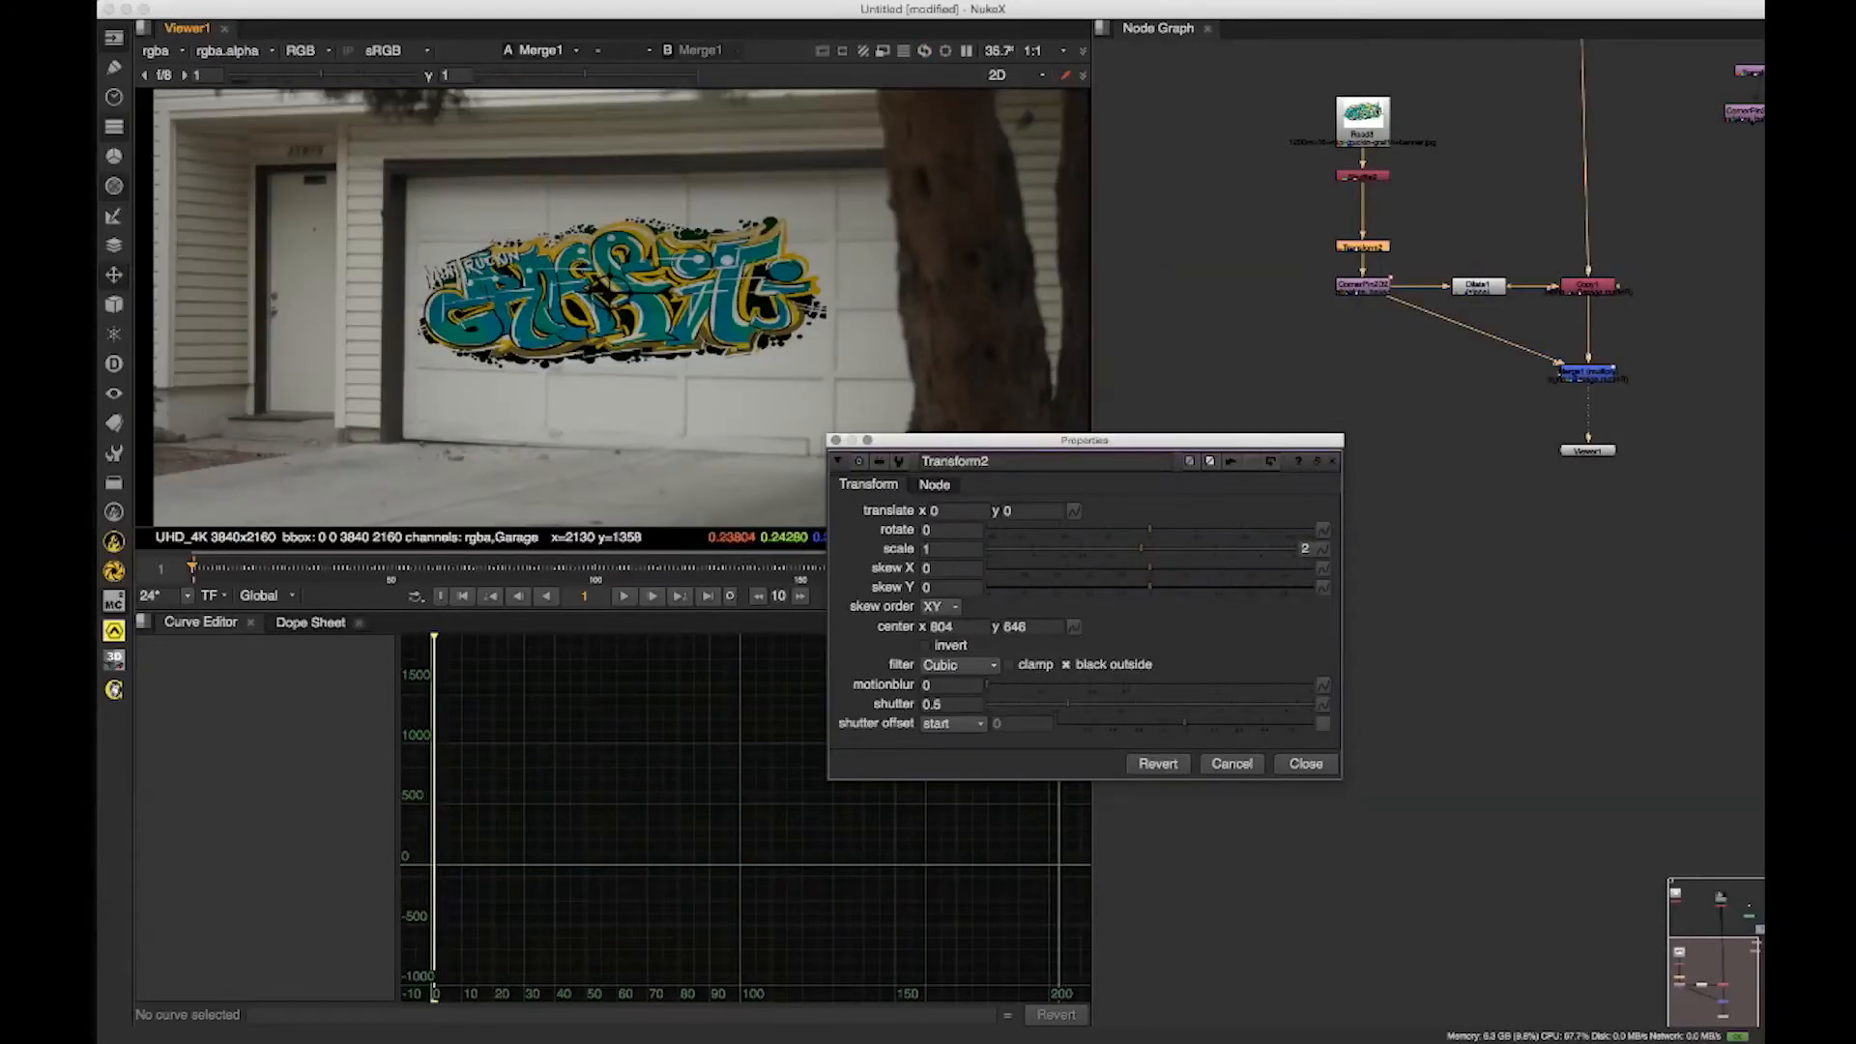
{"action": "left_click_drag", "start_coordinate": [605, 280], "coordinate": [738, 293]}
{"action": "scroll", "coordinate": [738, 293], "scroll_direction": "down", "scroll_amount": 3}
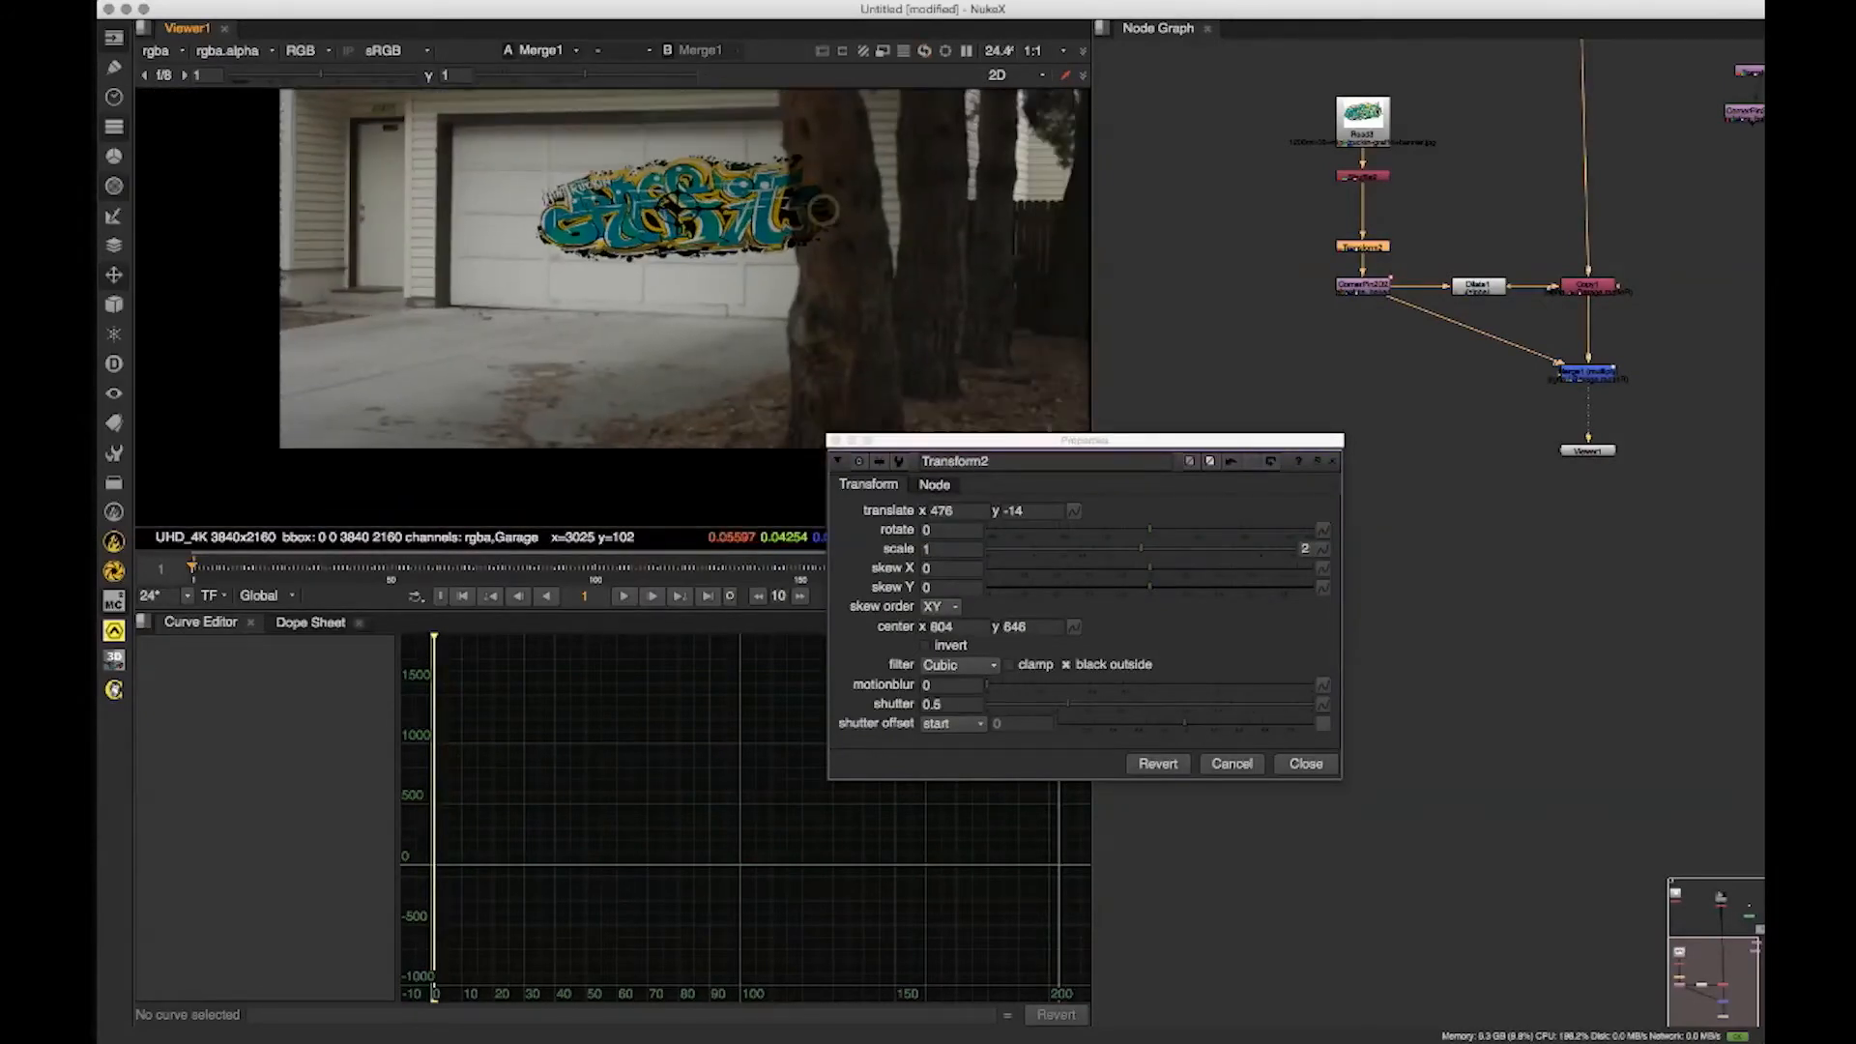
{"action": "left_click", "coordinate": [1306, 764]}
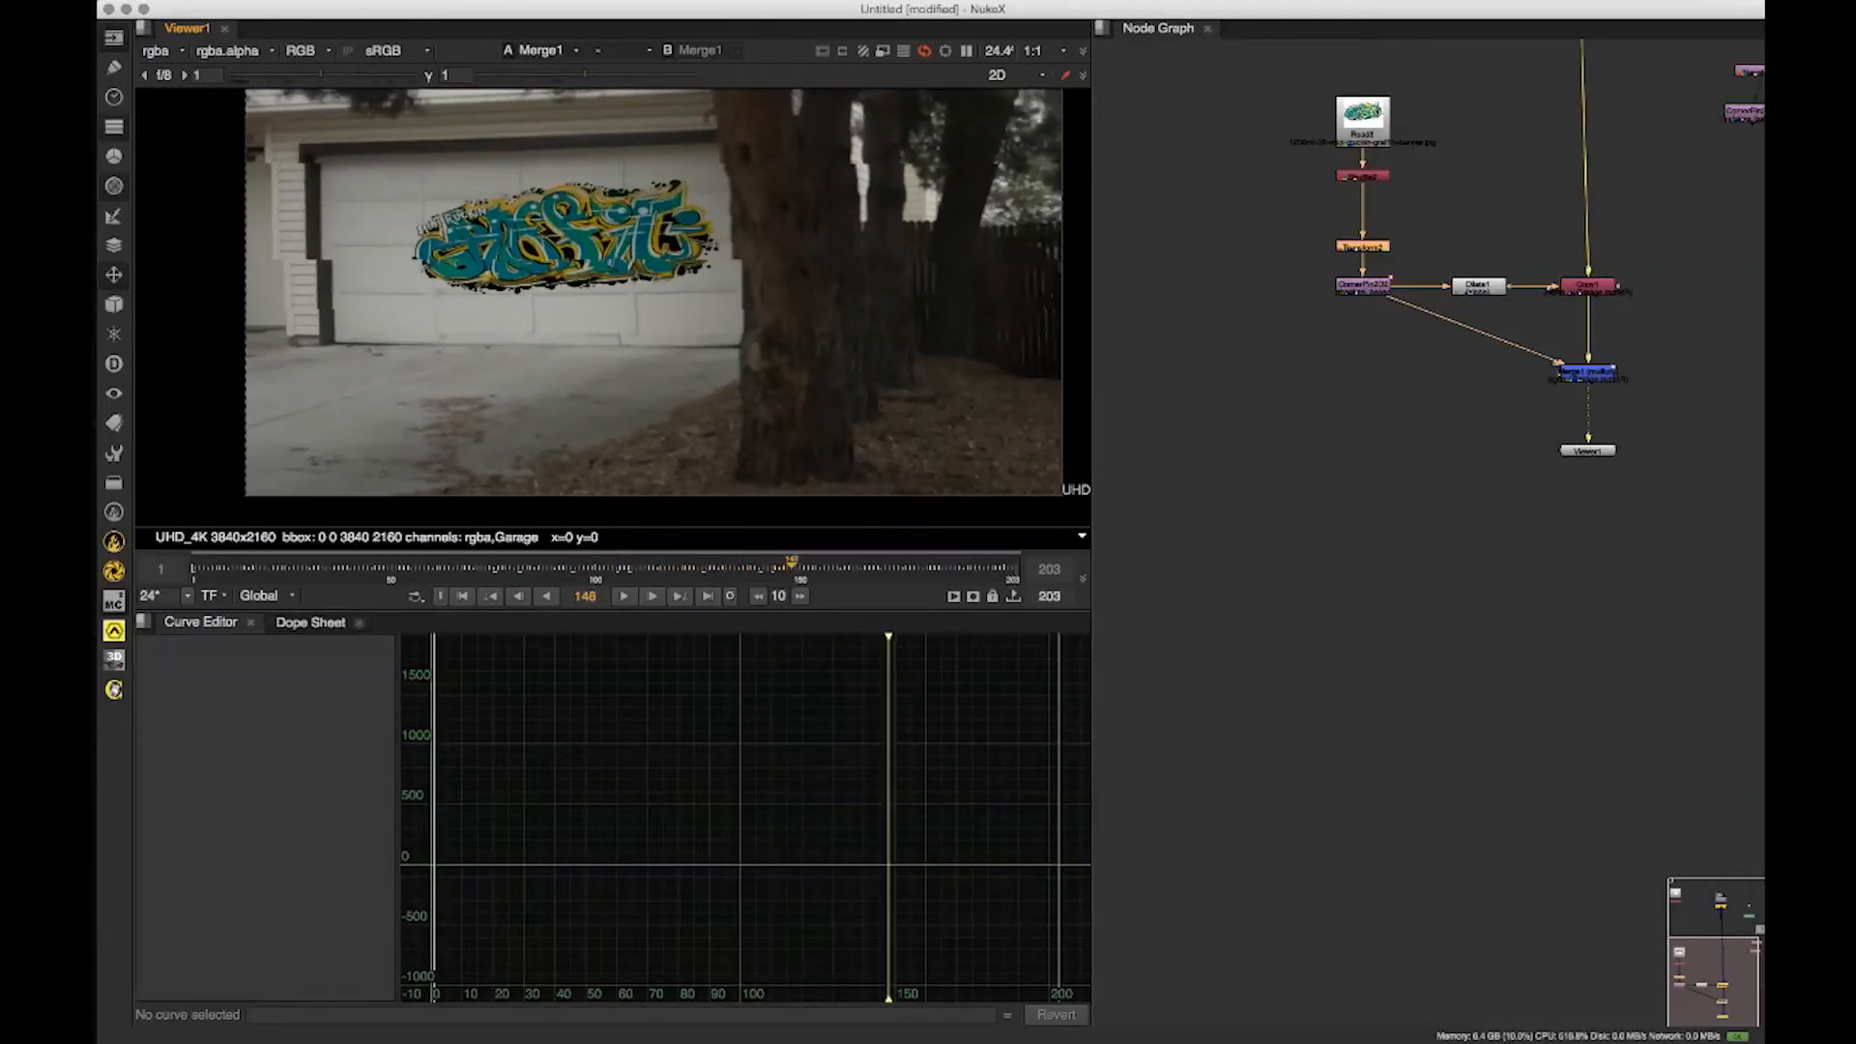
- Stop playback, return to frame 1, and examine where the graffiti overlaps the tree trunk
{"action": "key", "text": "k"}
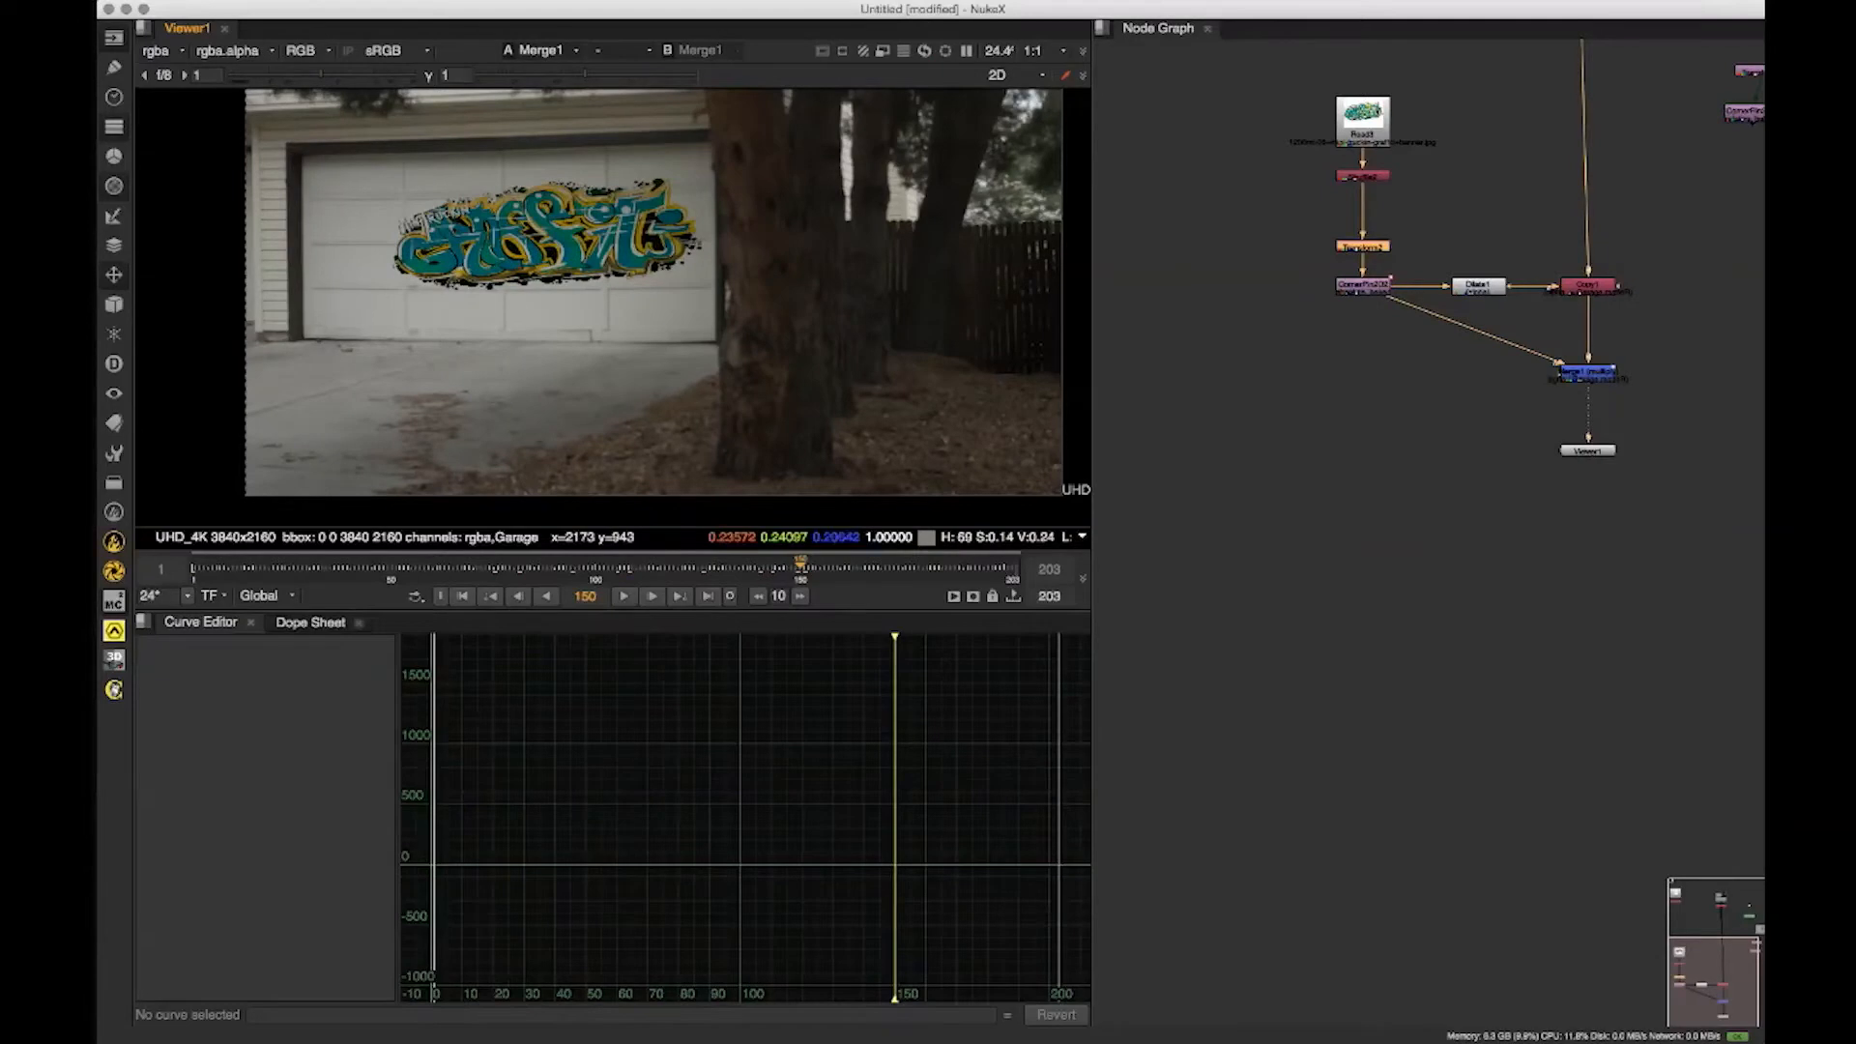
{"action": "left_click_drag", "start_coordinate": [791, 569], "coordinate": [193, 569]}
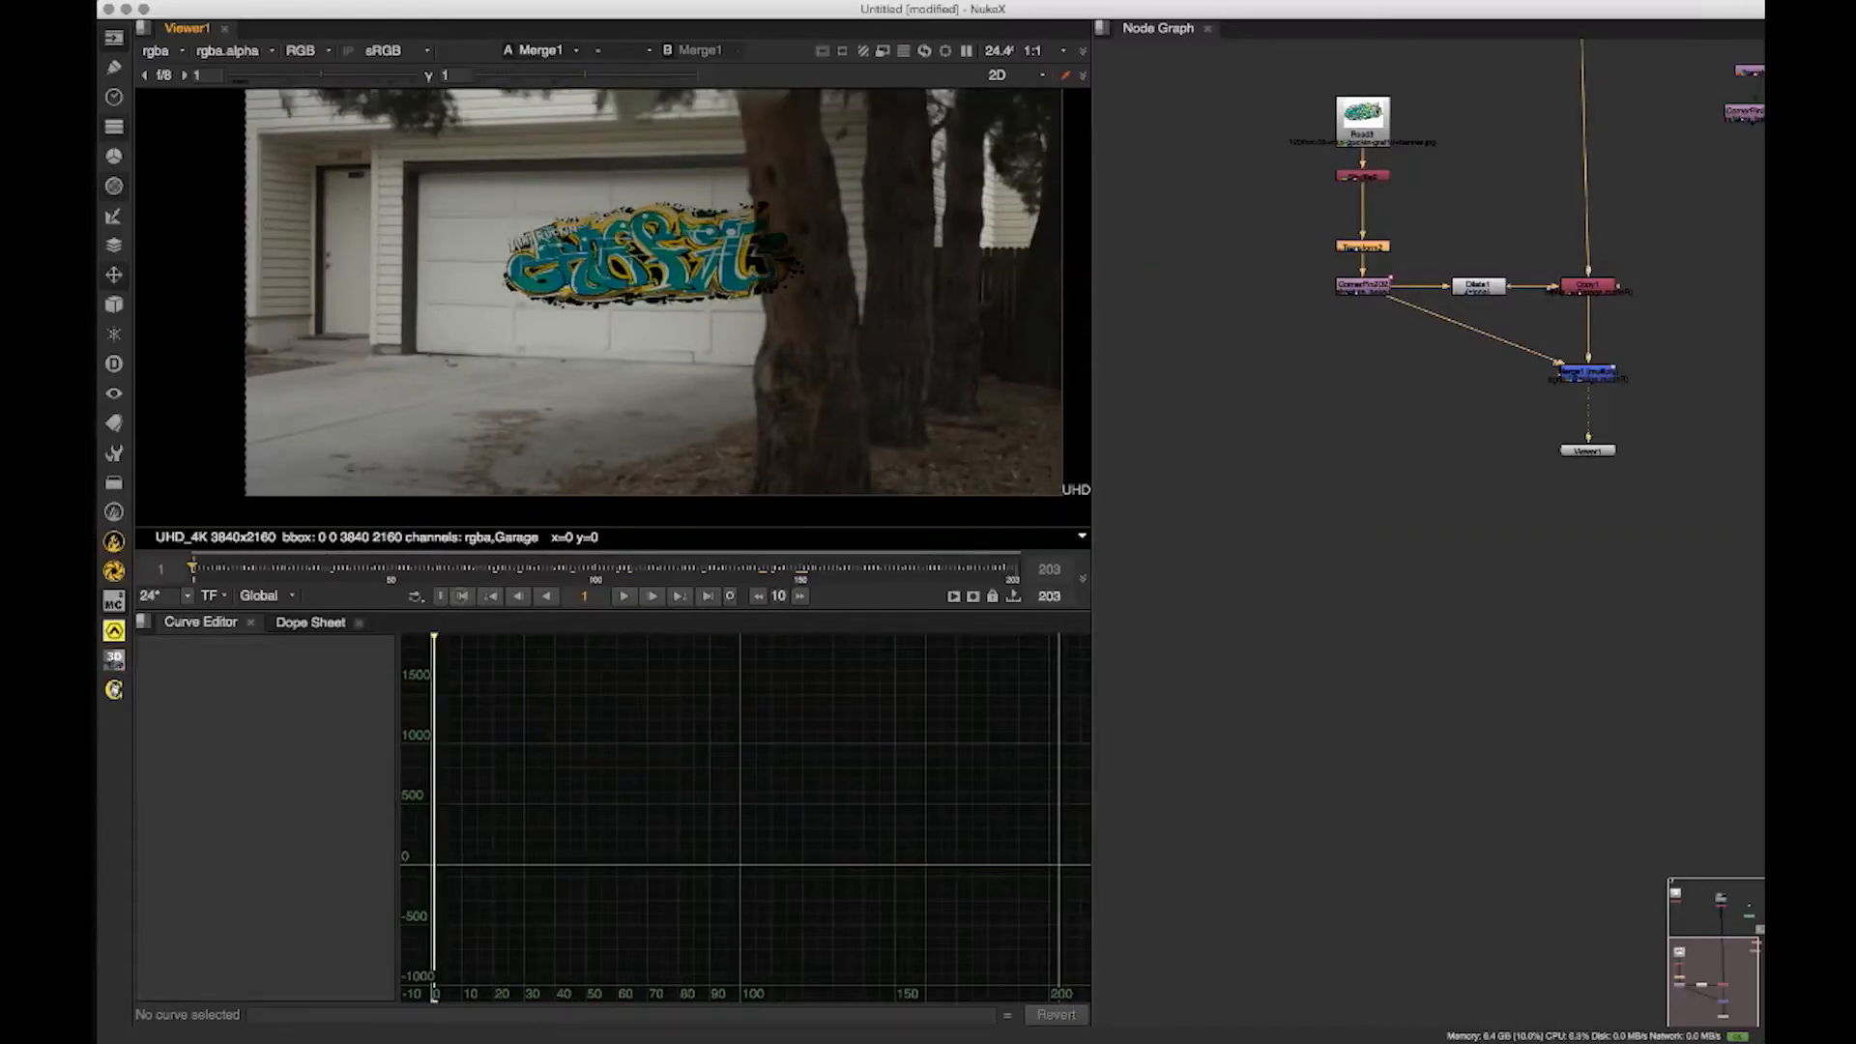
{"action": "scroll", "coordinate": [749, 232], "scroll_direction": "up", "scroll_amount": 4}
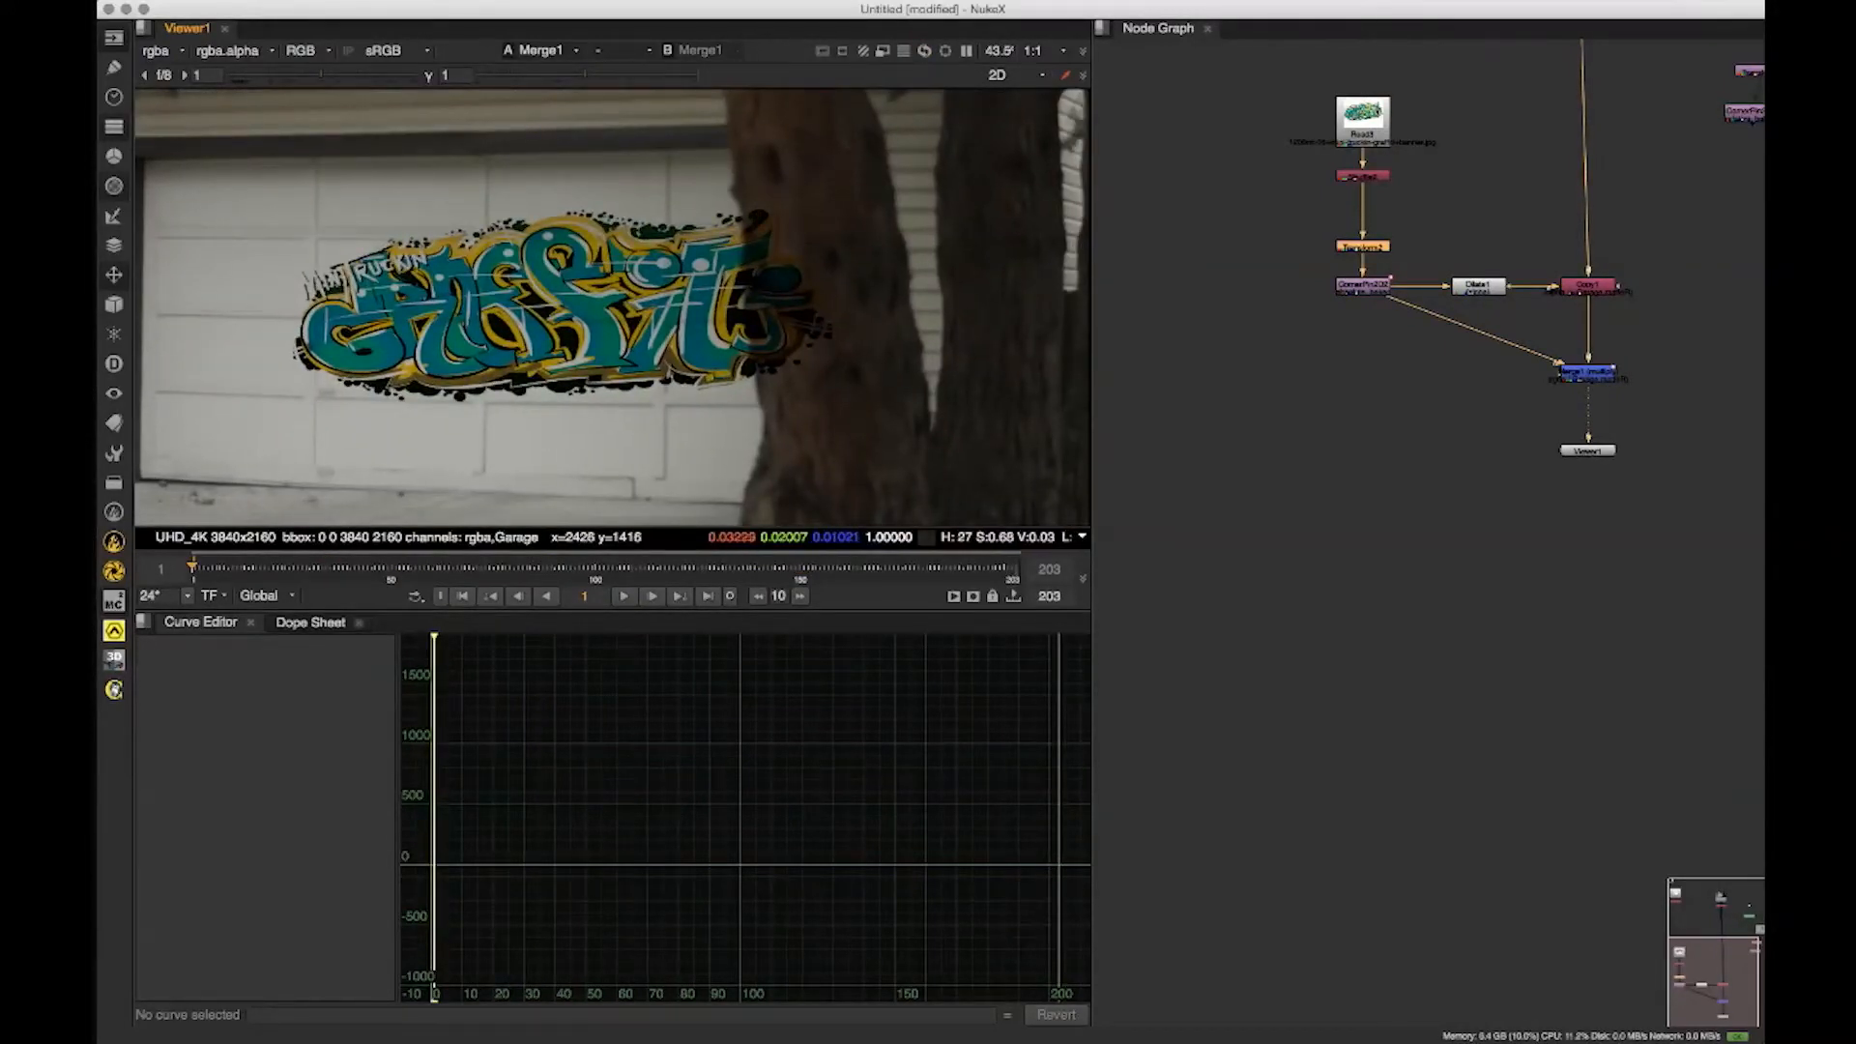
- Move the Viewer and the Merge node further down to leave working space beneath the Copy node
{"action": "left_click_drag", "start_coordinate": [1409, 418], "coordinate": [1284, 448]}
{"action": "left_click", "coordinate": [1284, 447]}
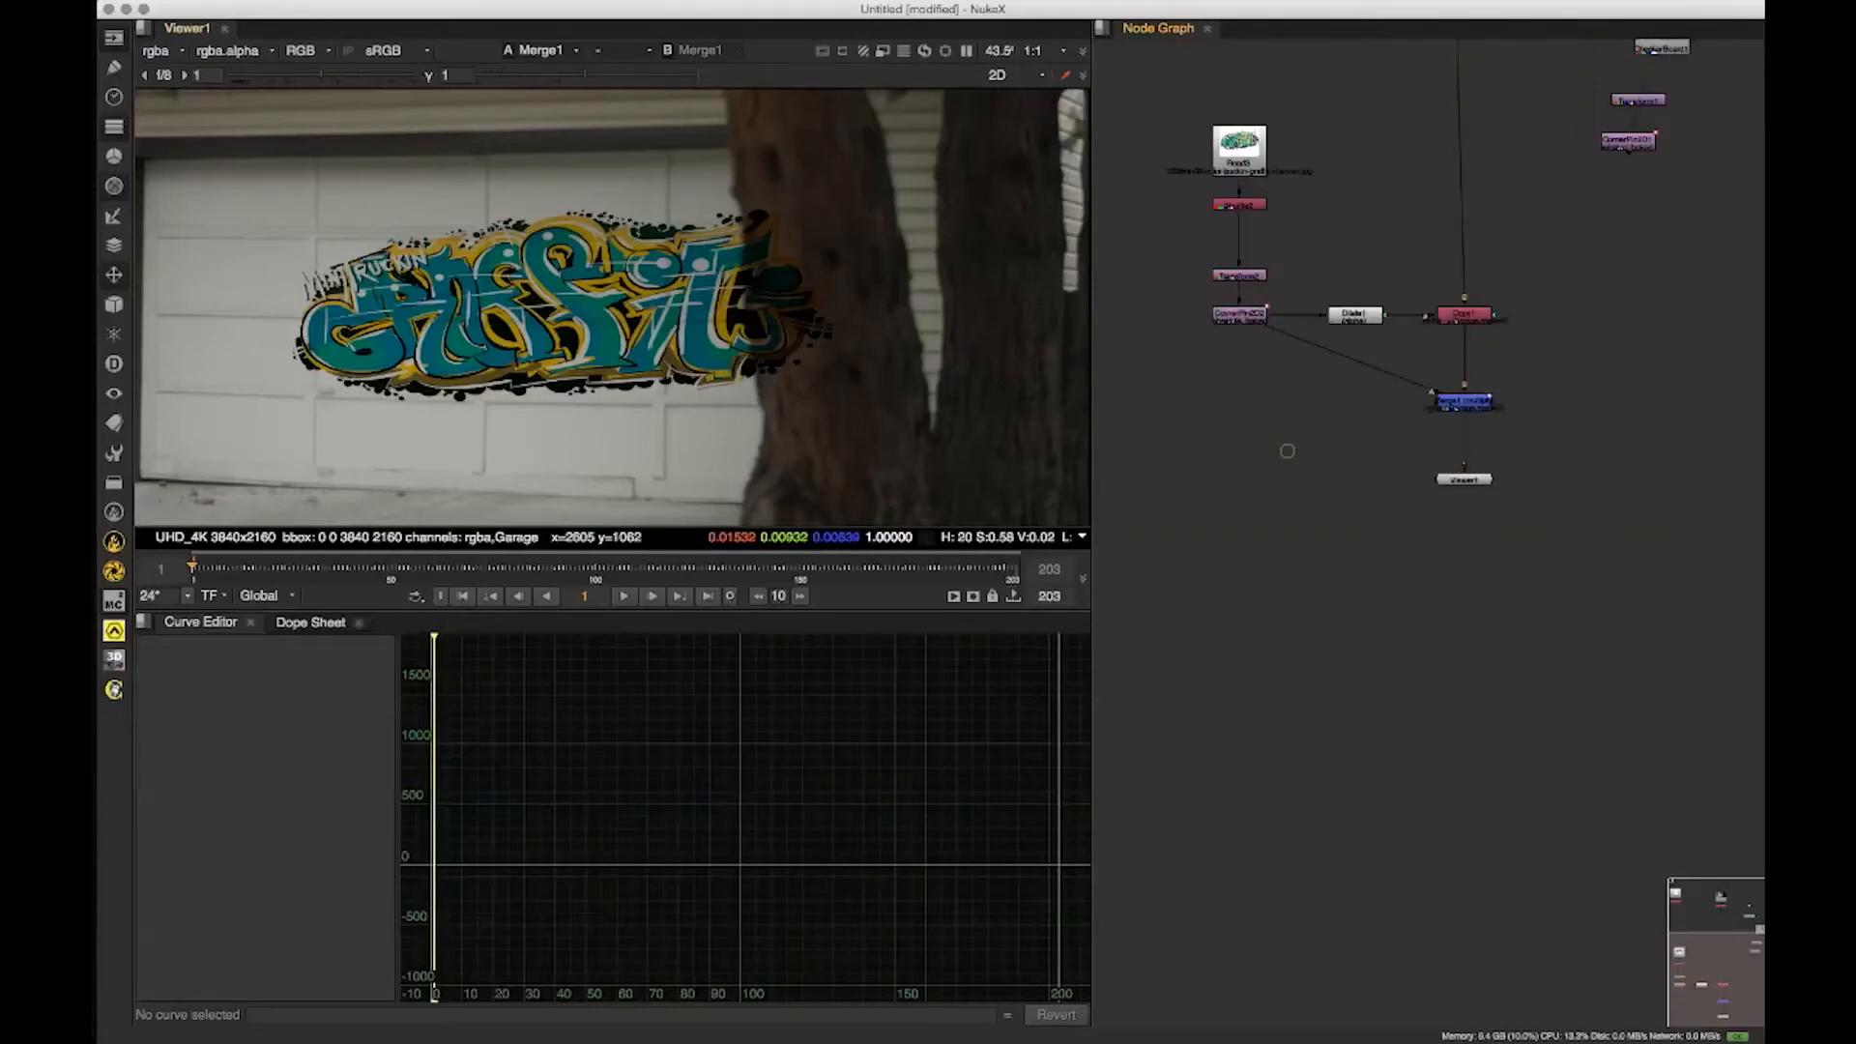
{"action": "scroll", "coordinate": [870, 321], "scroll_direction": "down", "scroll_amount": 1}
{"action": "left_click_drag", "start_coordinate": [825, 326], "coordinate": [776, 318]}
{"action": "left_click_drag", "start_coordinate": [1464, 480], "coordinate": [1464, 554]}
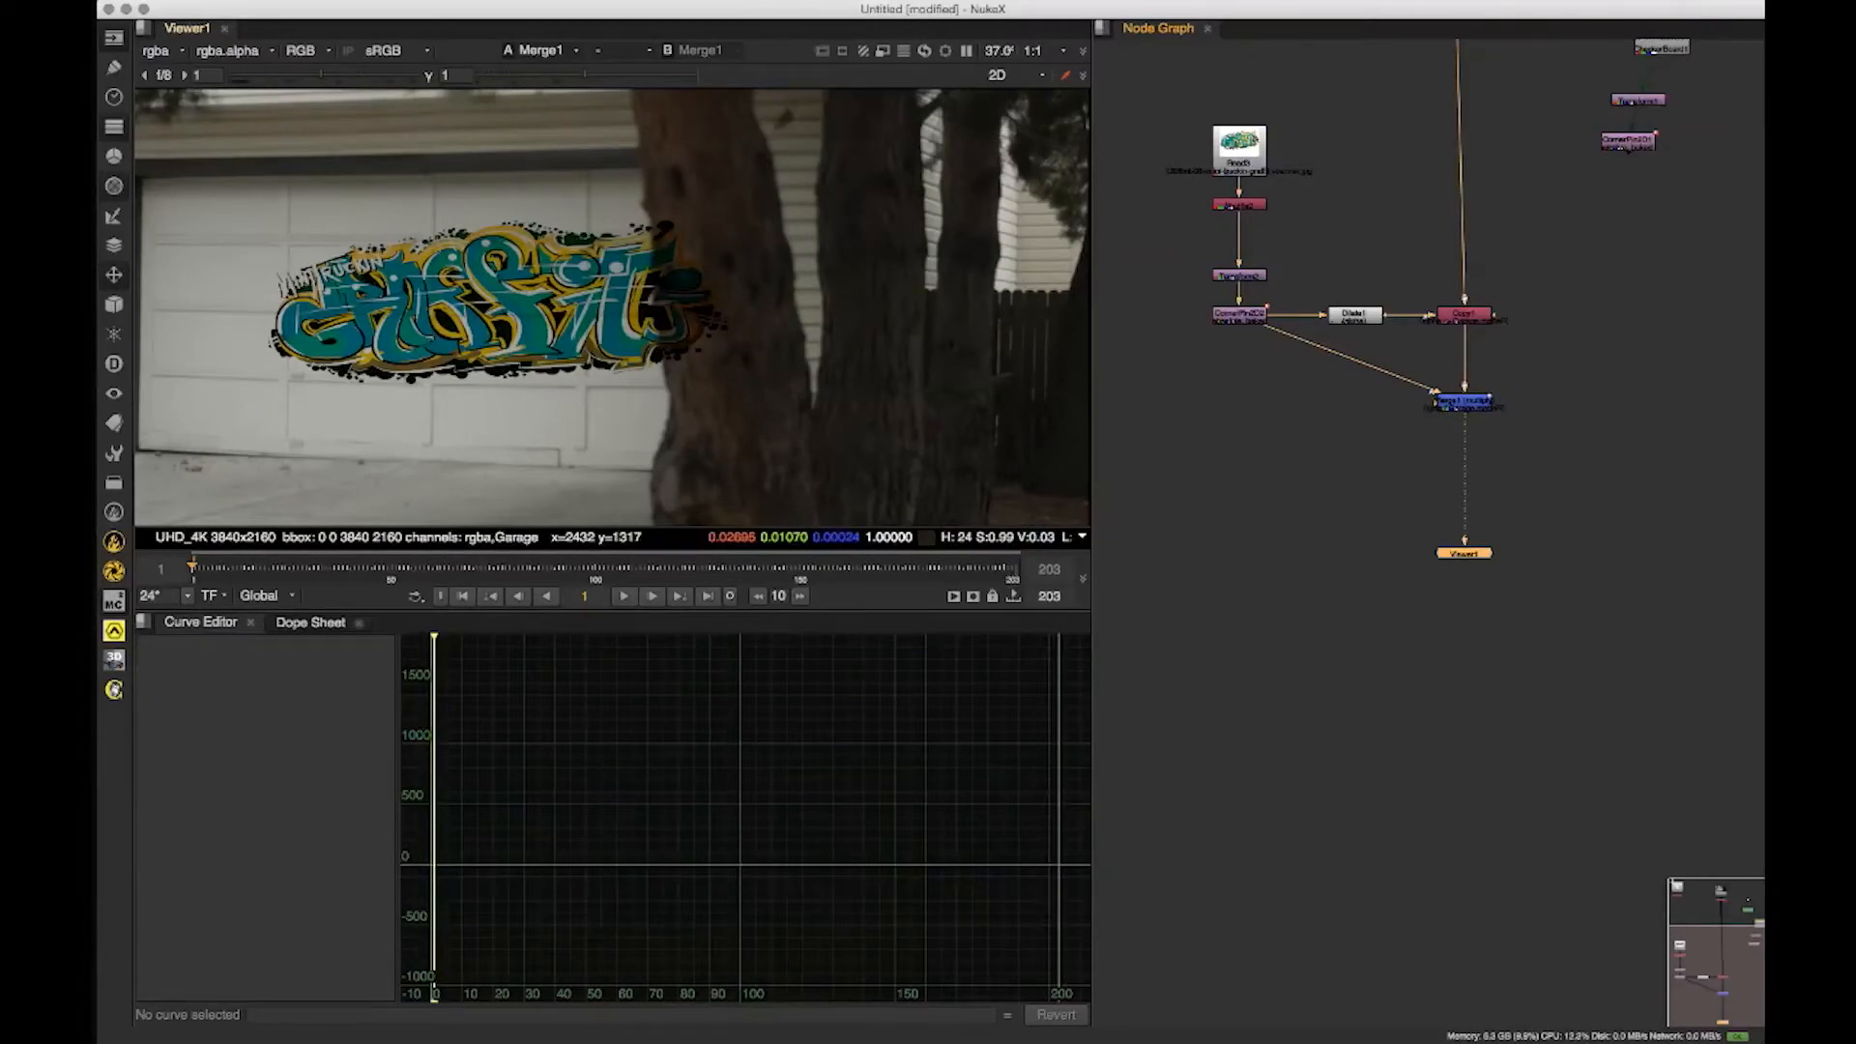
{"action": "left_click", "coordinate": [1275, 464]}
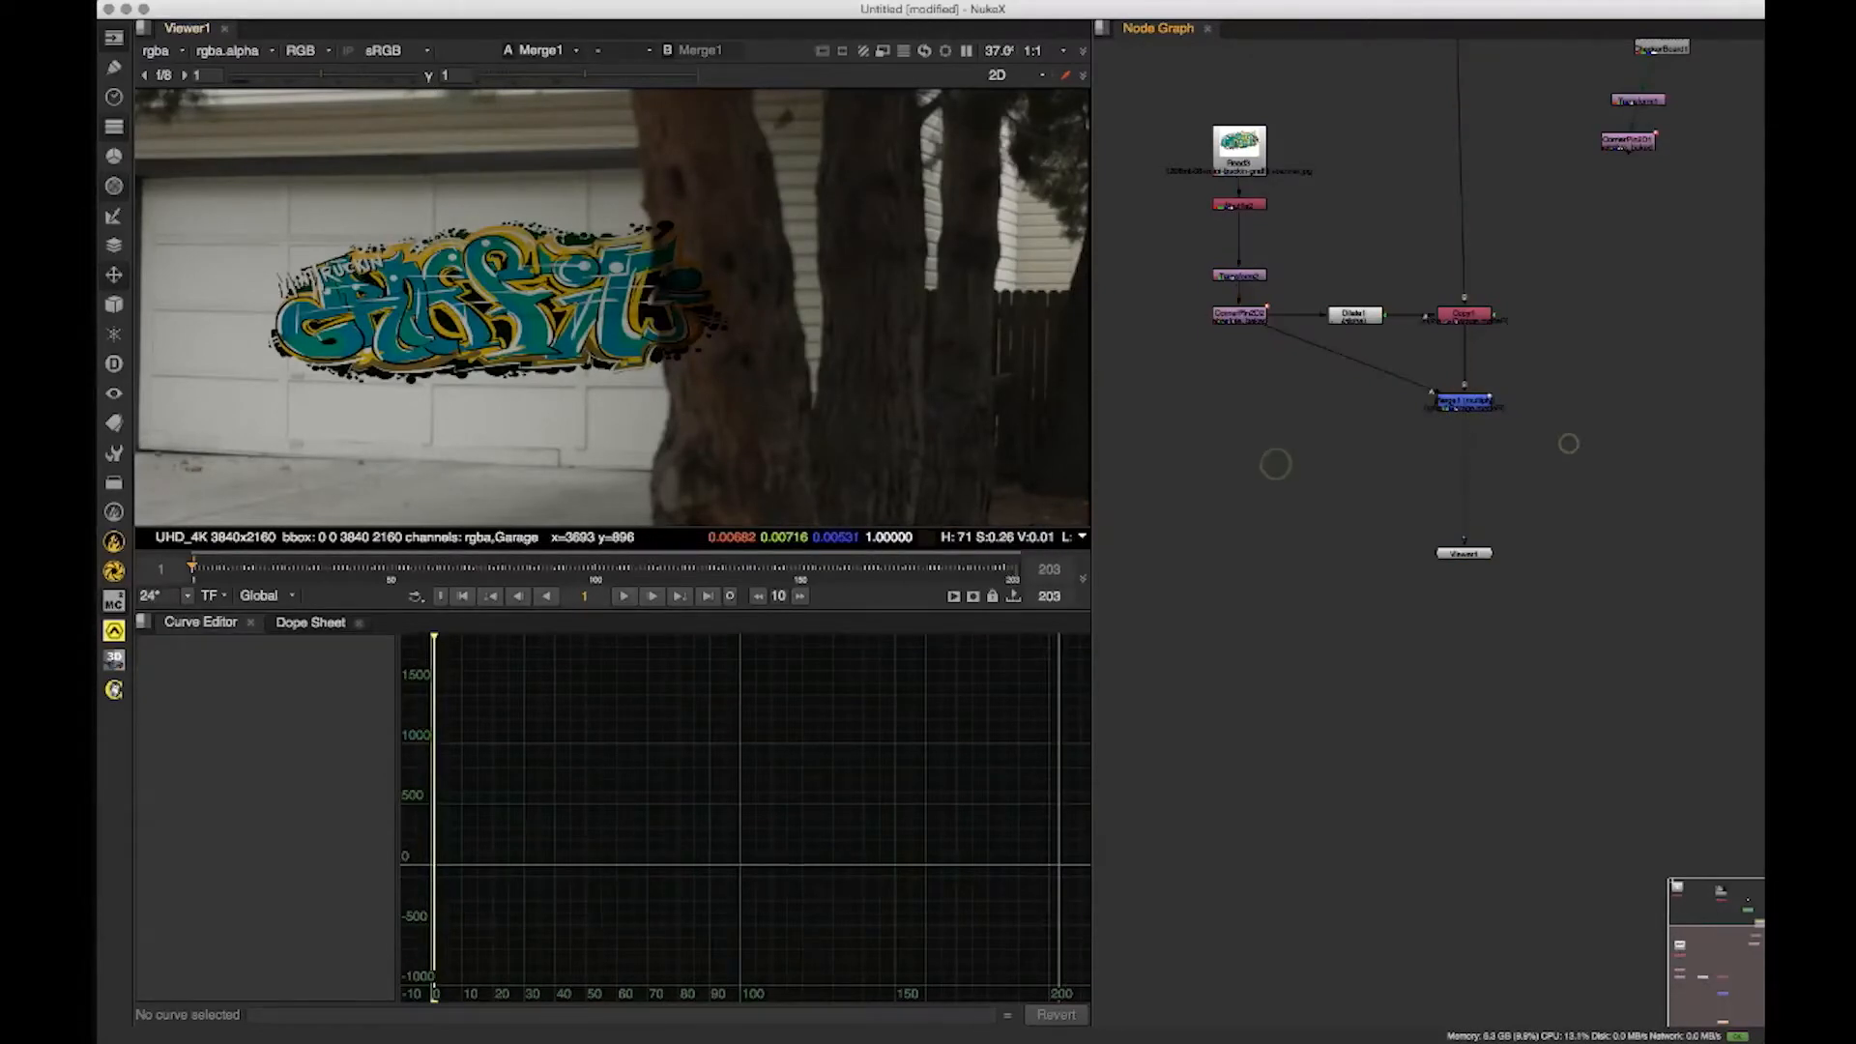
{"action": "left_click_drag", "start_coordinate": [1465, 401], "coordinate": [1426, 556]}
{"action": "left_click_drag", "start_coordinate": [1275, 522], "coordinate": [1384, 432]}
{"action": "left_click", "coordinate": [1504, 430]}
{"action": "left_click_drag", "start_coordinate": [1505, 430], "coordinate": [1455, 426]}
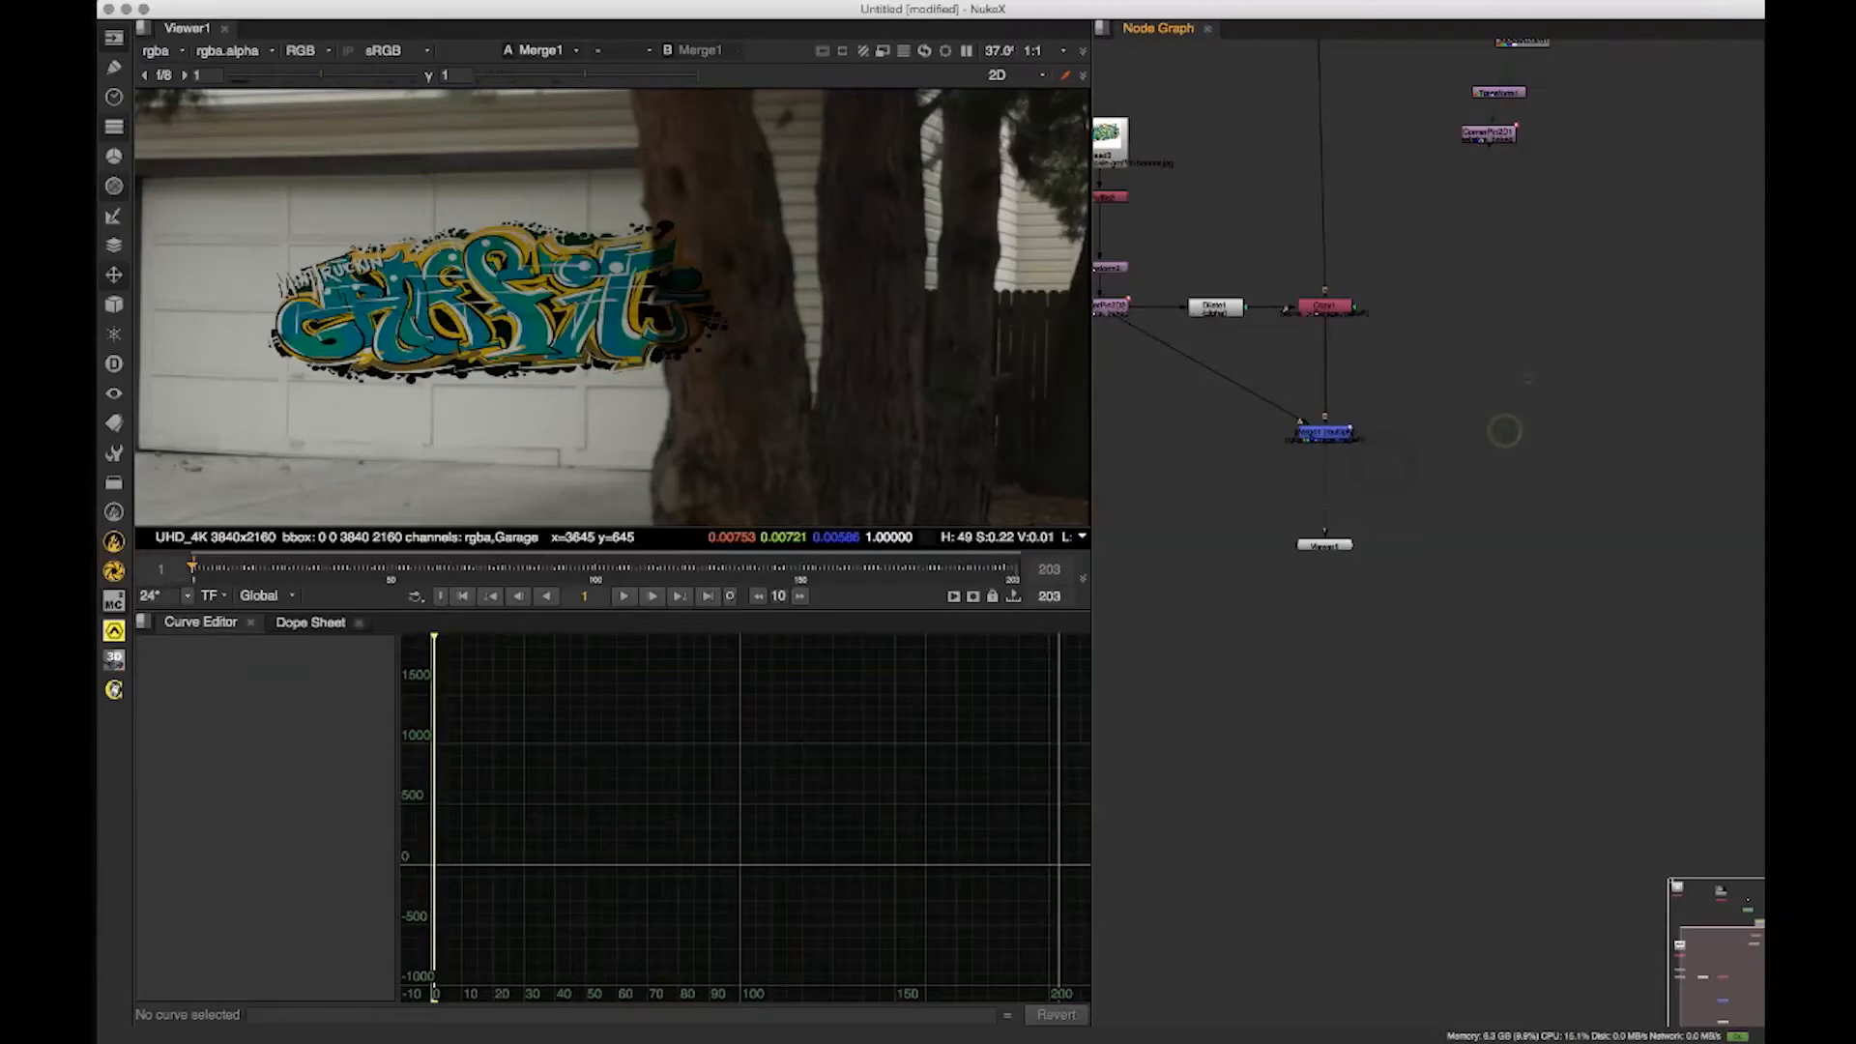
- Create a Roto node and draw a closed four-point Bezier around the tree trunk section that should cover the graffiti
{"action": "key", "text": "o"}
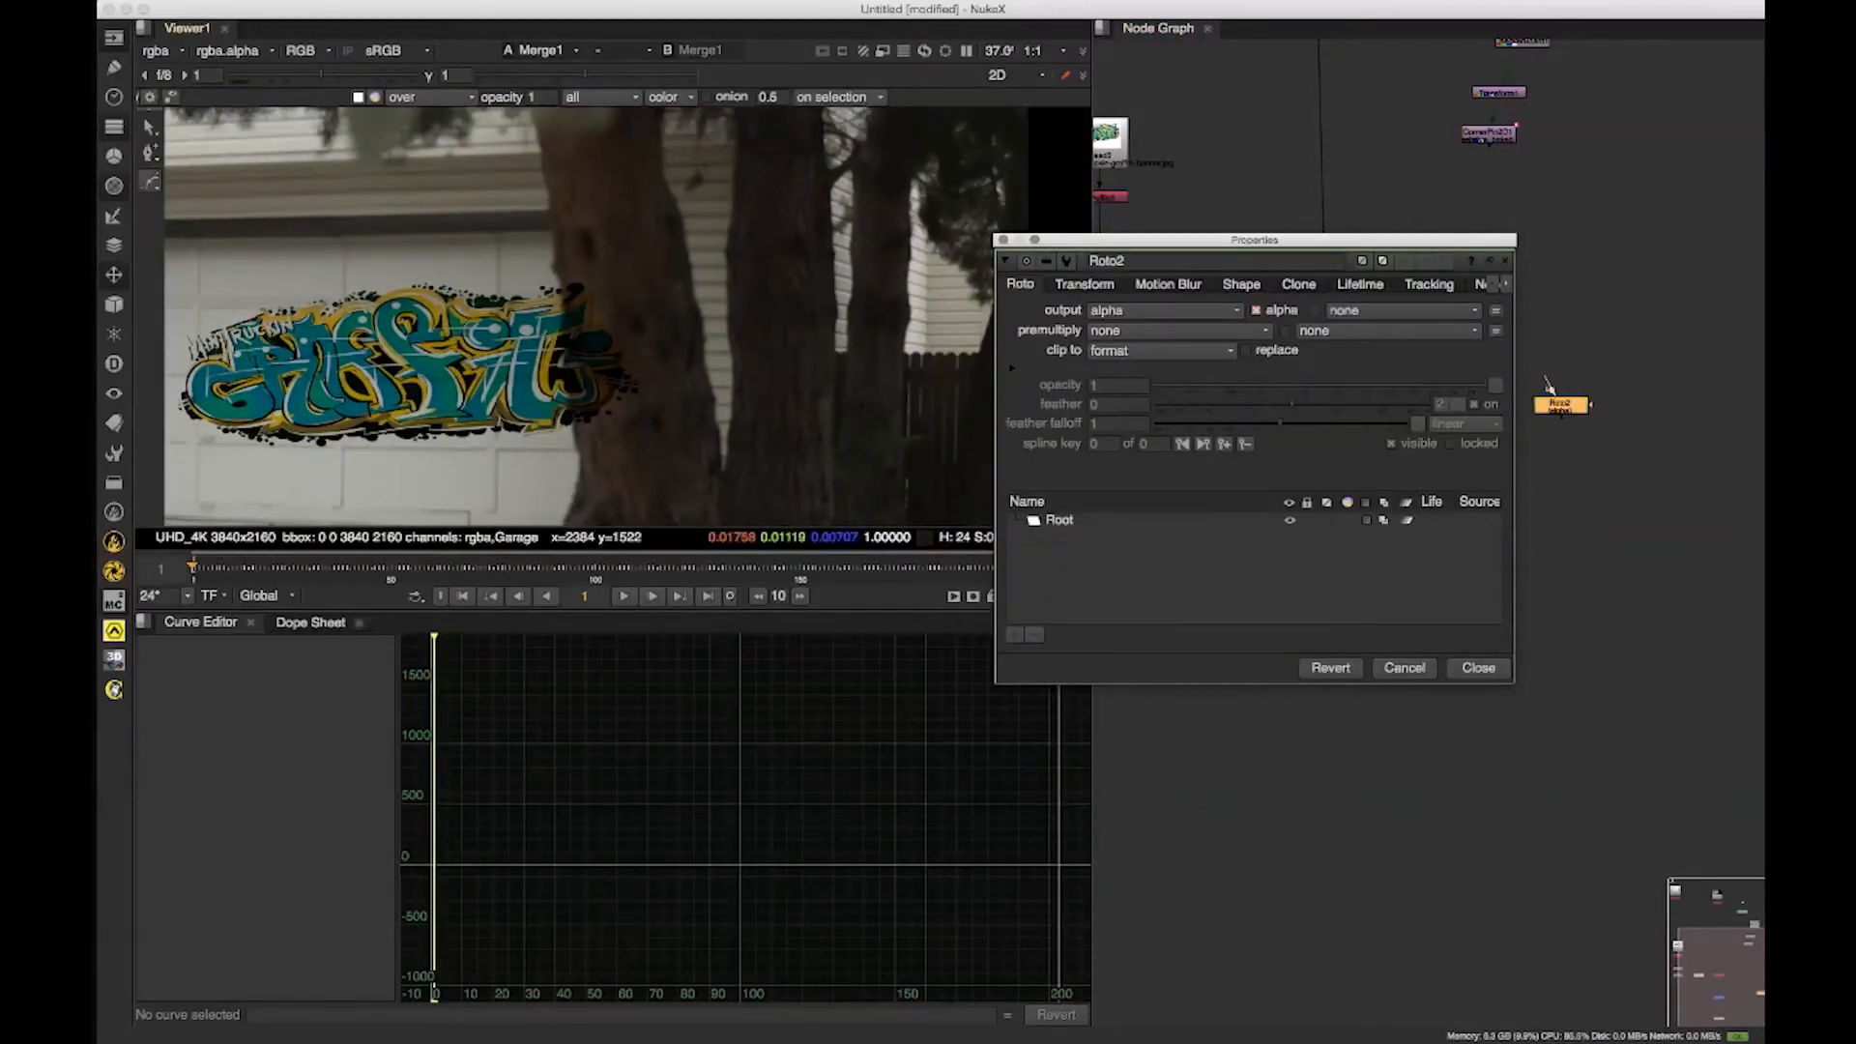
{"action": "left_click", "coordinate": [551, 229]}
{"action": "left_click", "coordinate": [580, 453]}
{"action": "left_click", "coordinate": [698, 485]}
{"action": "left_click", "coordinate": [733, 352]}
{"action": "left_click", "coordinate": [552, 228]}
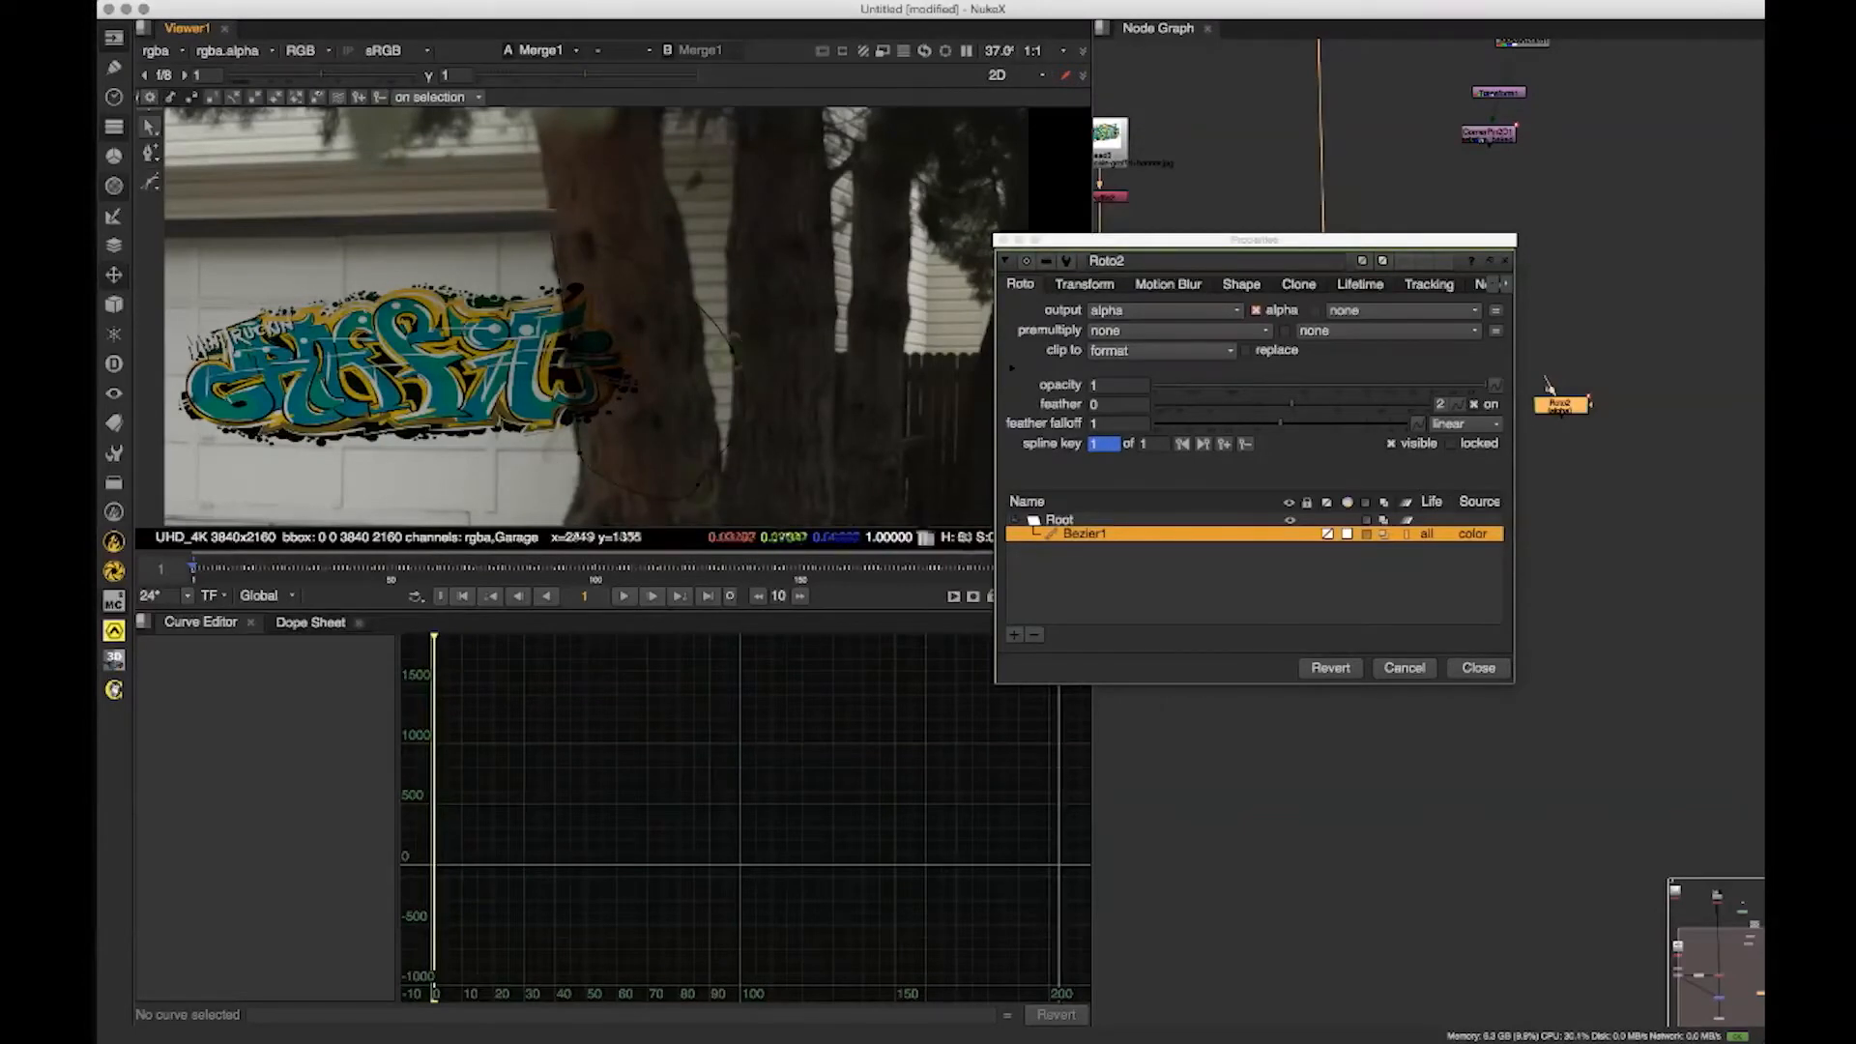
- Set the new Roto node's premultiply to rgba
{"action": "left_click", "coordinate": [1218, 331]}
{"action": "left_click", "coordinate": [1160, 387]}
{"action": "left_click", "coordinate": [1160, 349]}
{"action": "left_click", "coordinate": [1157, 390]}
- Place the Roto node beside the Merge, feed it from the Copy node, and connect the Viewer to the Roto's output
{"action": "left_click_drag", "start_coordinate": [1276, 240], "coordinate": [1262, 607]}
{"action": "scroll", "coordinate": [1378, 329], "scroll_direction": "down", "scroll_amount": 1}
{"action": "left_click_drag", "start_coordinate": [1520, 365], "coordinate": [1528, 325]}
{"action": "left_click_drag", "start_coordinate": [1301, 248], "coordinate": [1304, 241]}
{"action": "left_click_drag", "start_coordinate": [1308, 463], "coordinate": [1218, 453]}
{"action": "left_click_drag", "start_coordinate": [1218, 454], "coordinate": [1249, 428]}
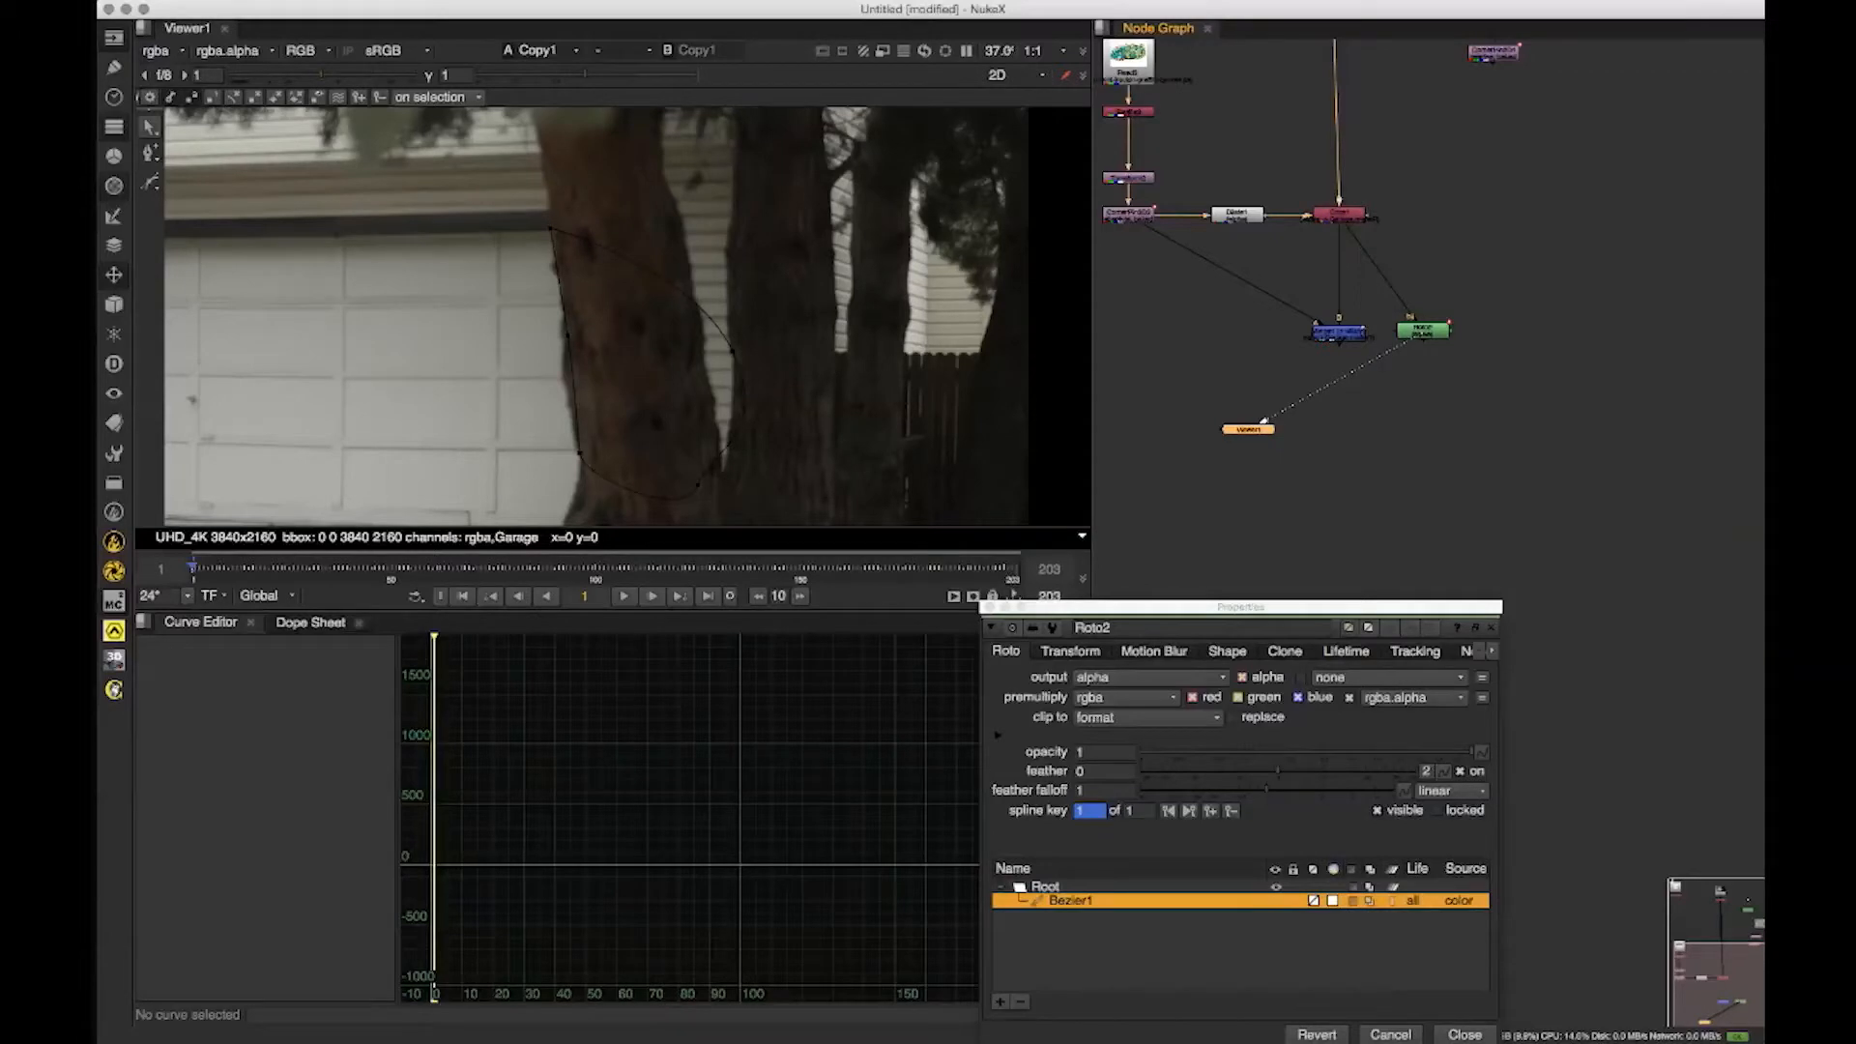
{"action": "left_click_drag", "start_coordinate": [1412, 340], "coordinate": [1424, 329]}
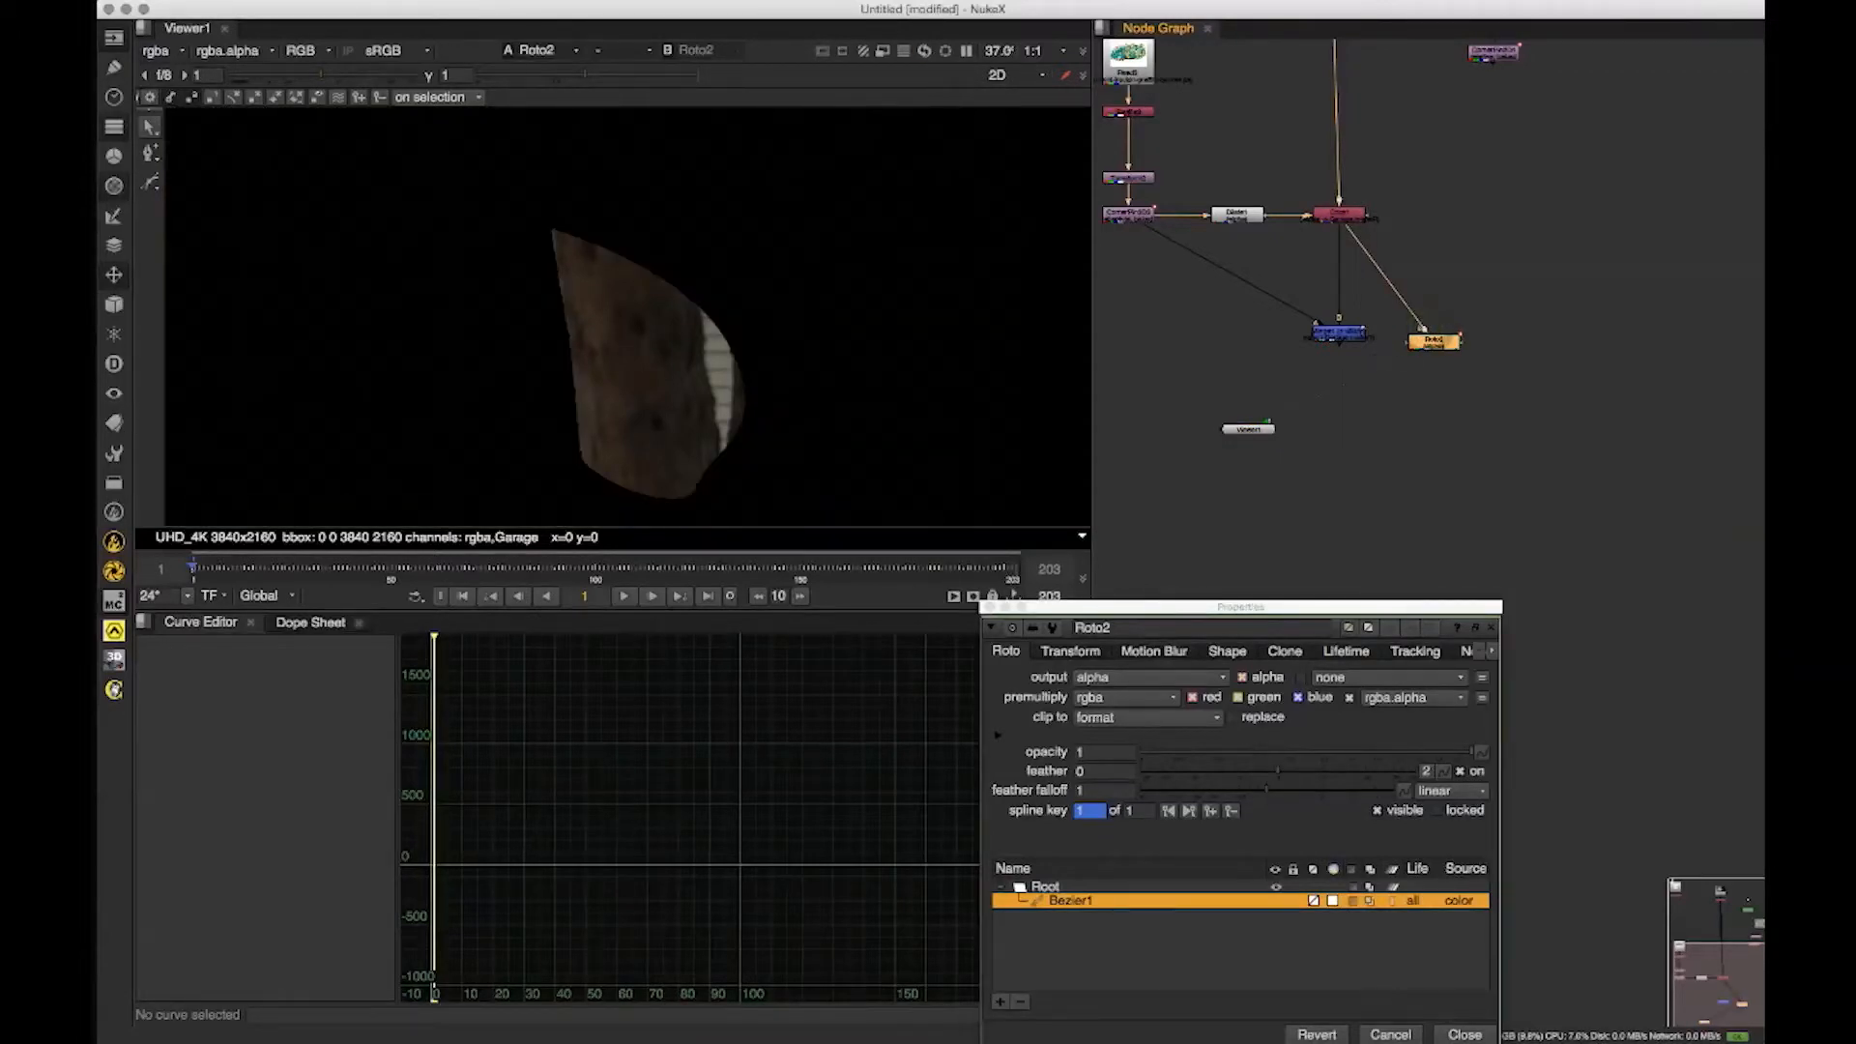
- Create a second Merge below the first one, with the tree Roto as A input and the graffiti Merge as B, and view the result
{"action": "key", "text": "m"}
{"action": "left_click", "coordinate": [1418, 513]}
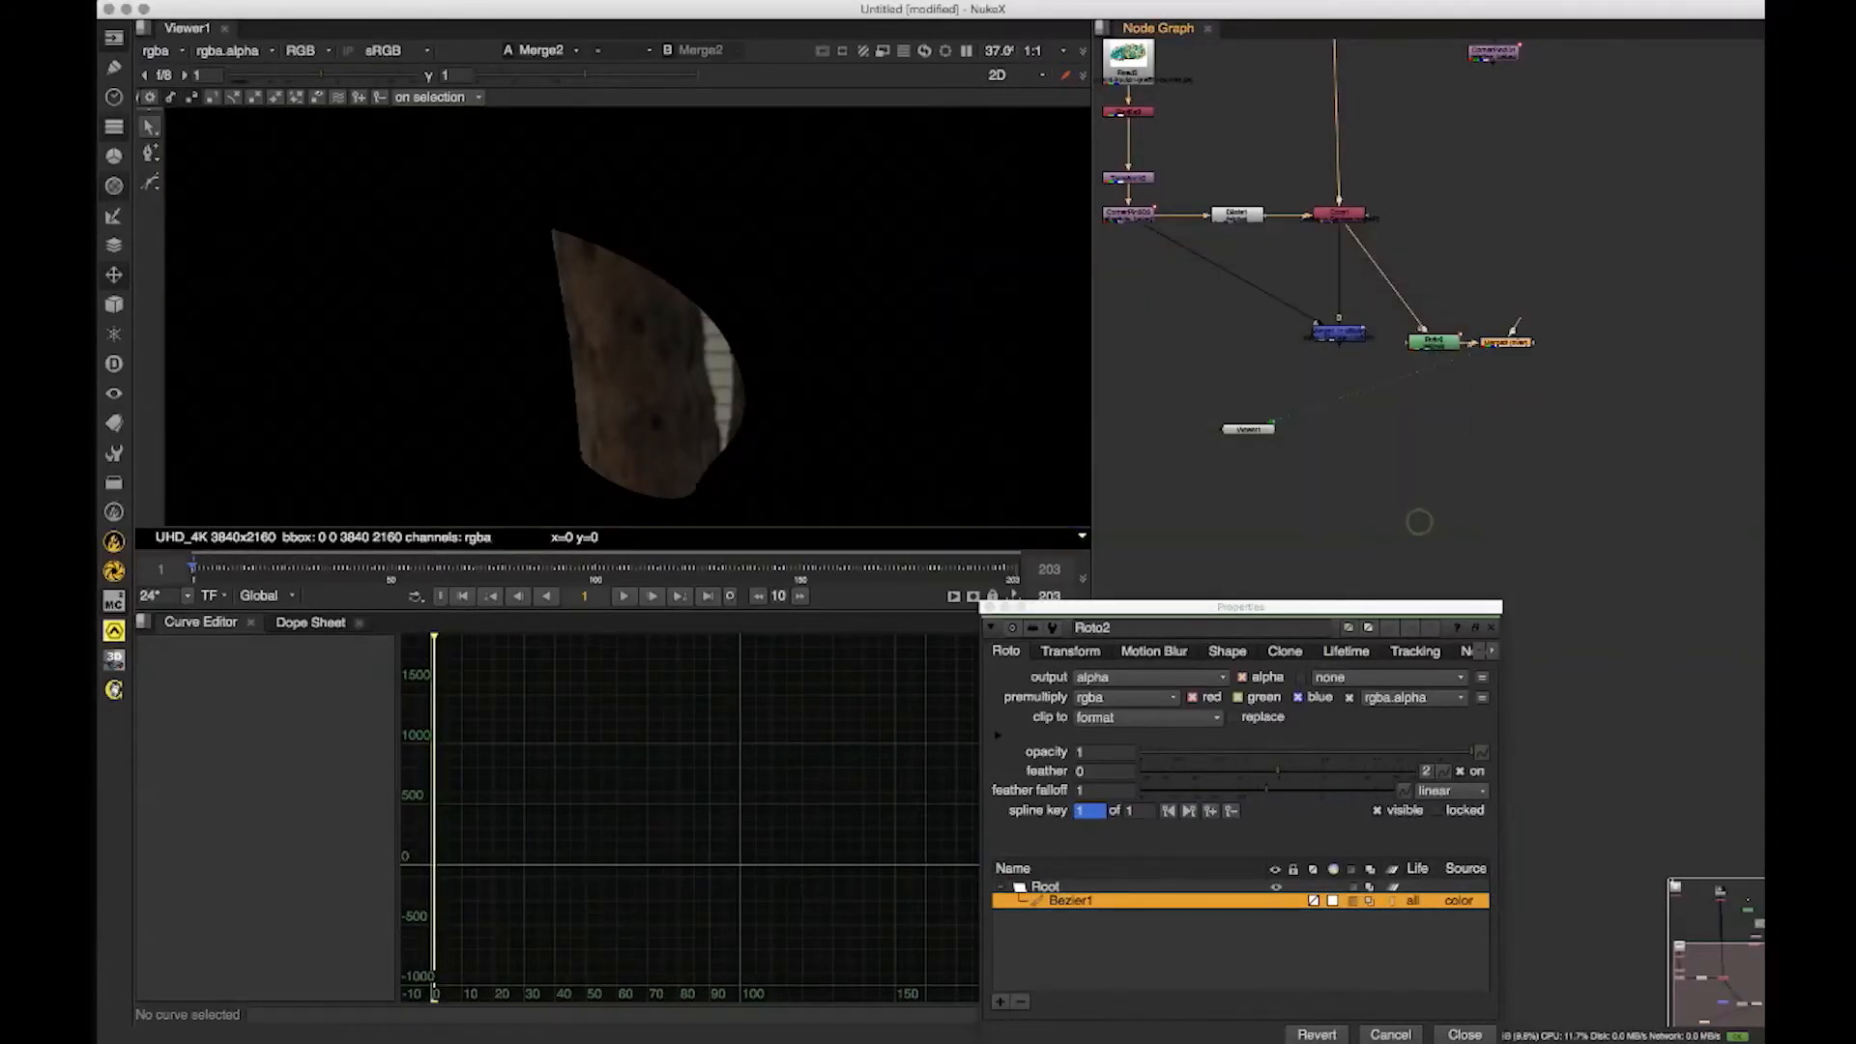
{"action": "left_click_drag", "start_coordinate": [1447, 409], "coordinate": [1333, 391]}
{"action": "left_click_drag", "start_coordinate": [721, 445], "coordinate": [852, 383]}
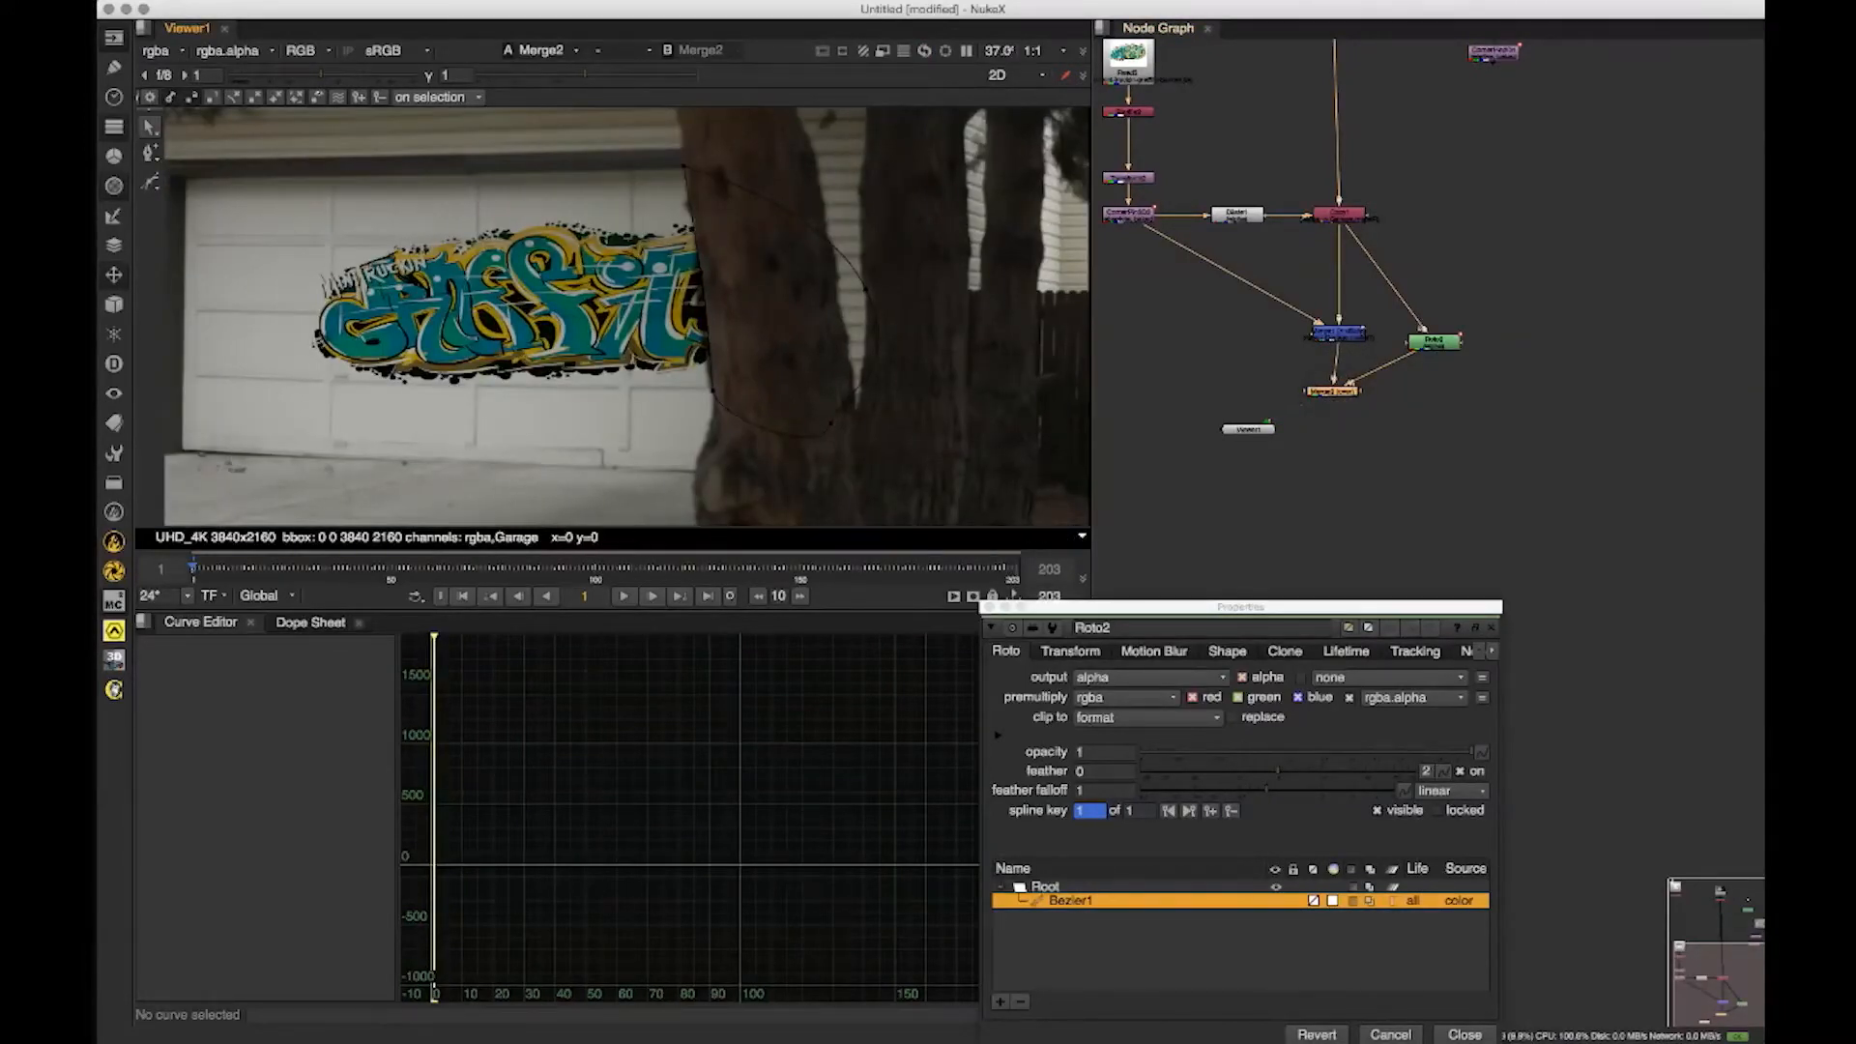
{"action": "left_click_drag", "start_coordinate": [1333, 392], "coordinate": [1339, 387]}
{"action": "left_click_drag", "start_coordinate": [764, 333], "coordinate": [837, 382]}
{"action": "left_click_drag", "start_coordinate": [1228, 174], "coordinate": [1283, 220]}
{"action": "mouse_move", "coordinate": [1637, 456]}
{"action": "left_mouse_down"}
{"action": "mouse_move", "coordinate": [1594, 448]}
{"action": "mouse_move", "coordinate": [1627, 452]}
{"action": "left_mouse_up"}
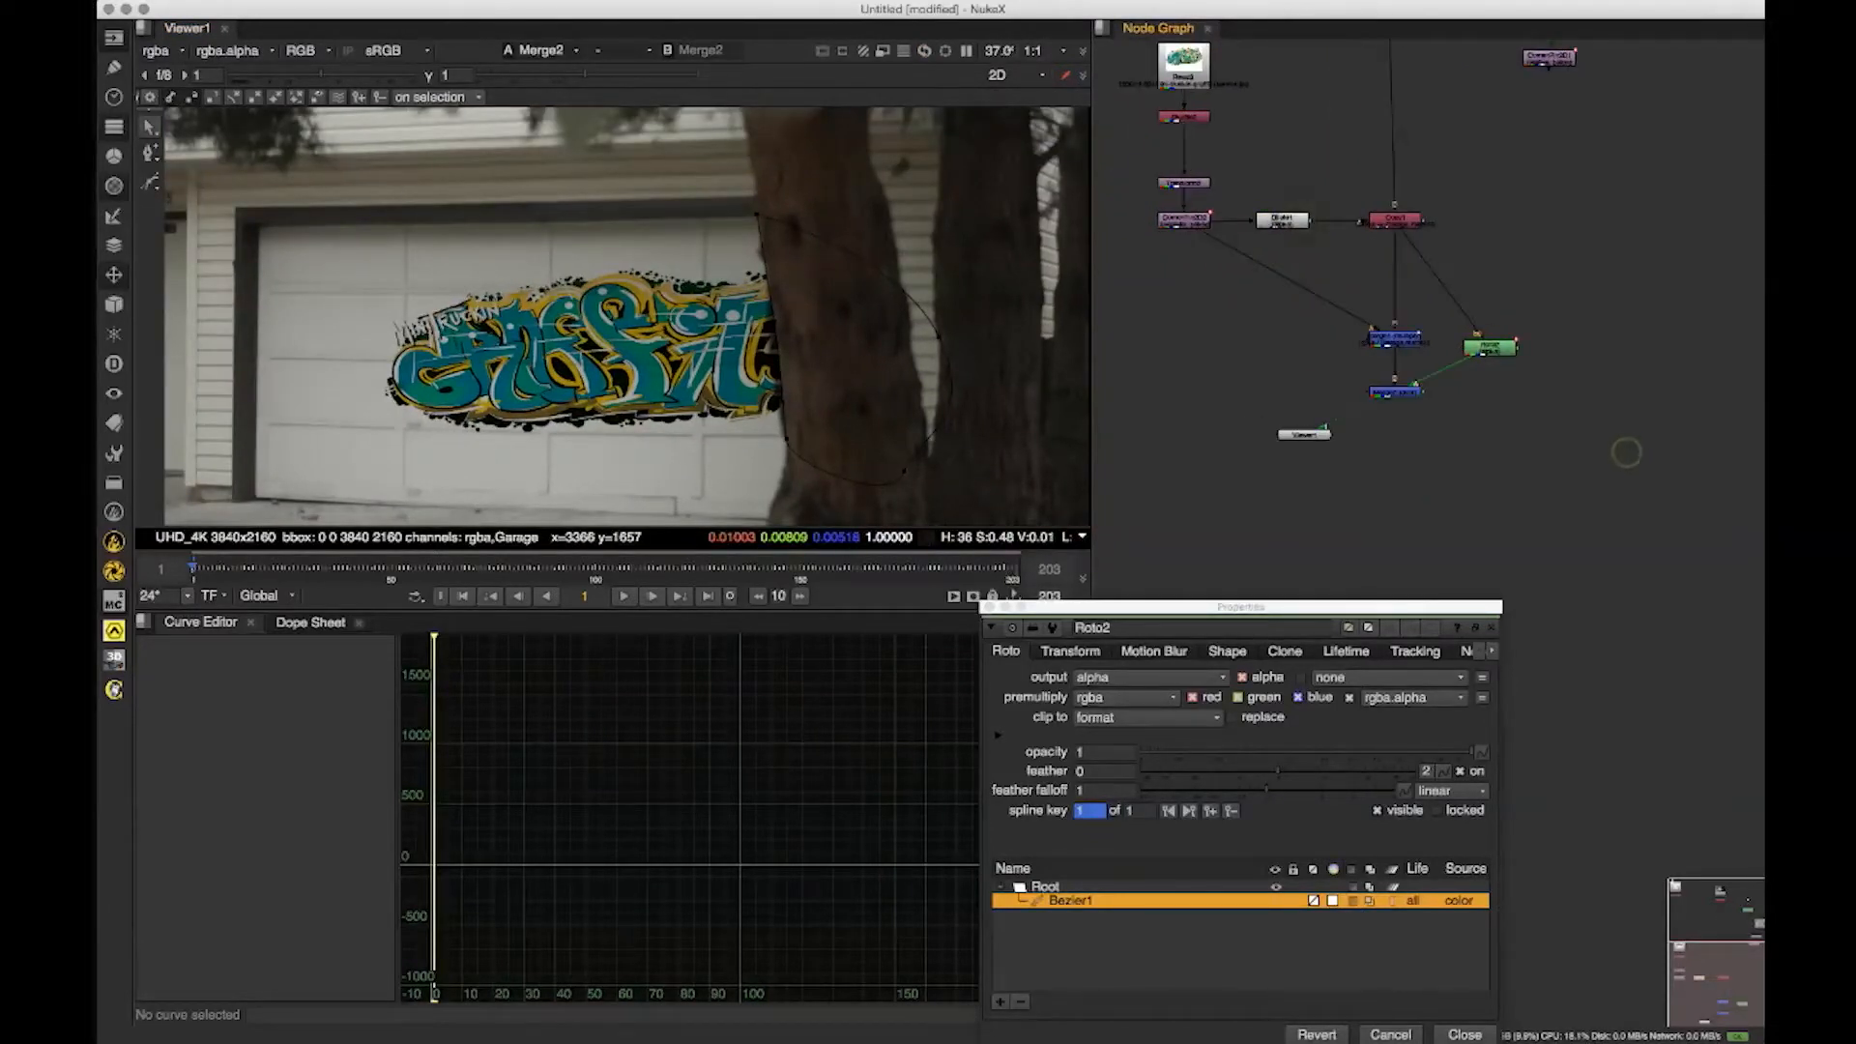
- View the Dilate node's output and examine the graffiti image and the surrounding node tree
{"action": "left_click", "coordinate": [1386, 444]}
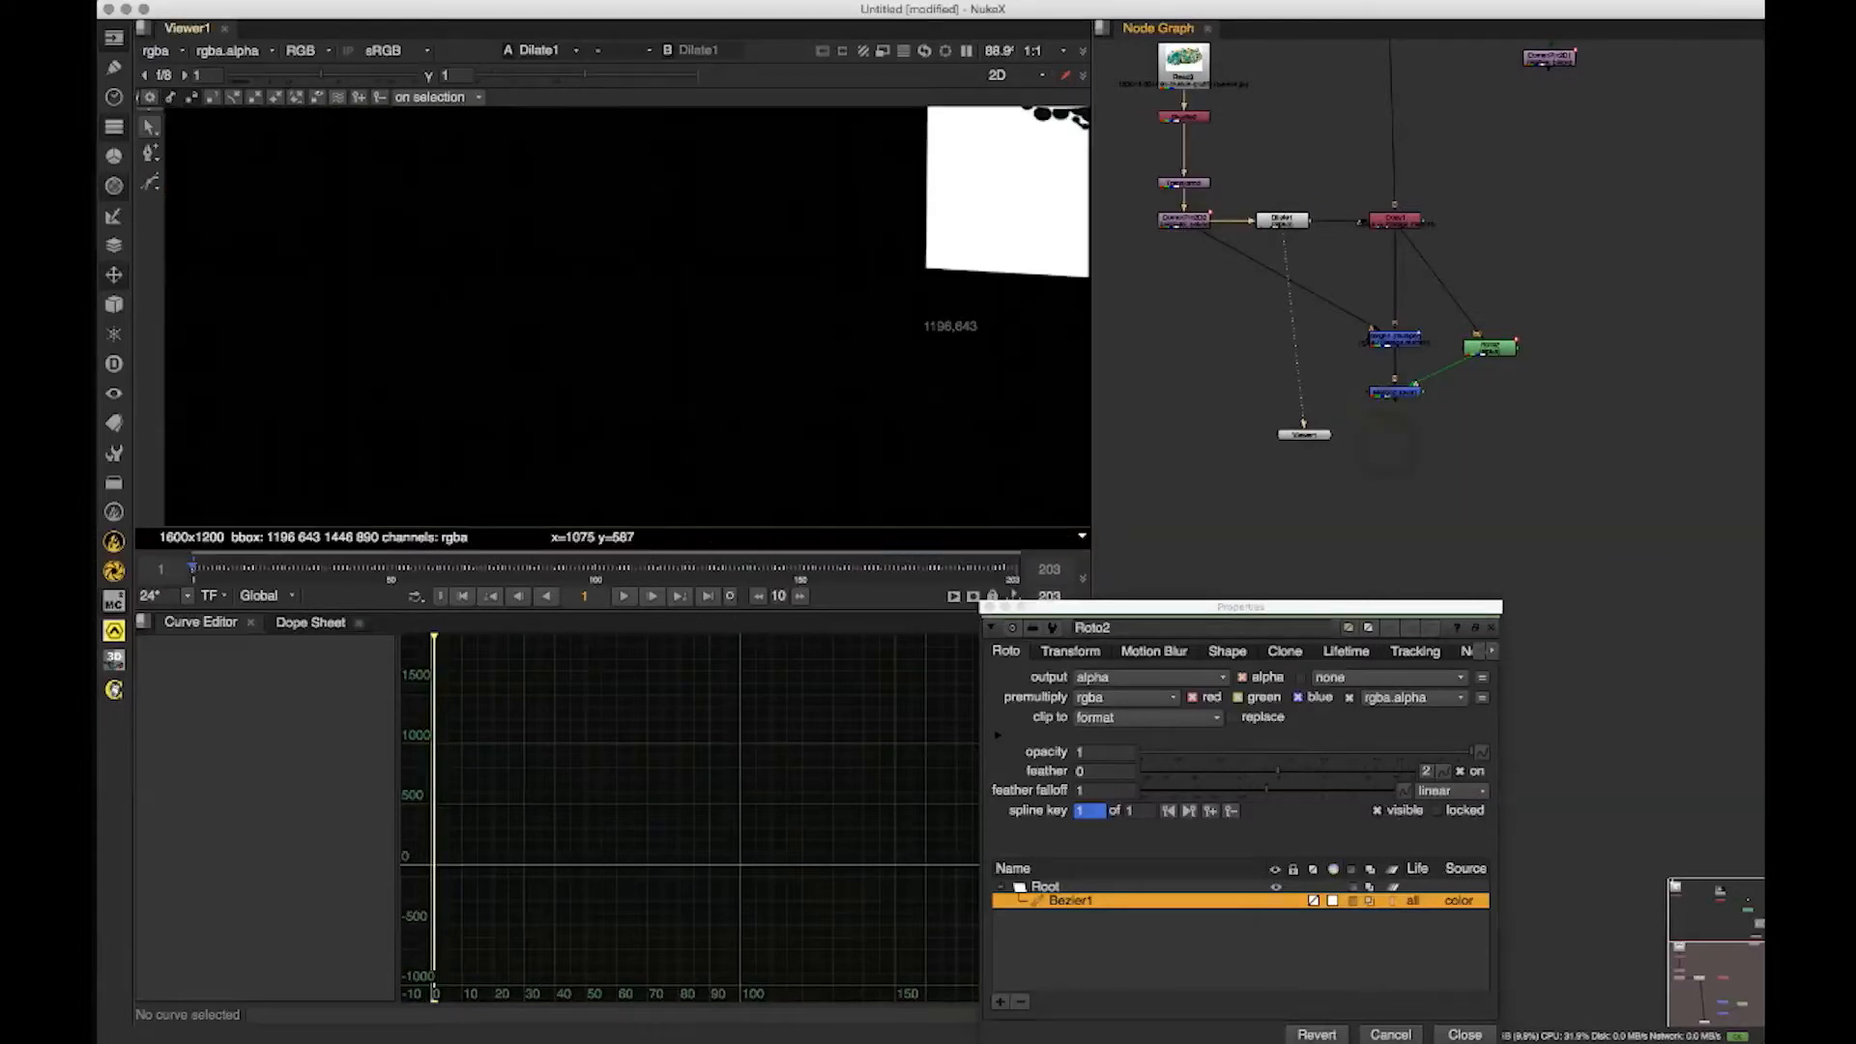
{"action": "left_click_drag", "start_coordinate": [1070, 206], "coordinate": [742, 441]}
{"action": "left_click_drag", "start_coordinate": [949, 256], "coordinate": [485, 513]}
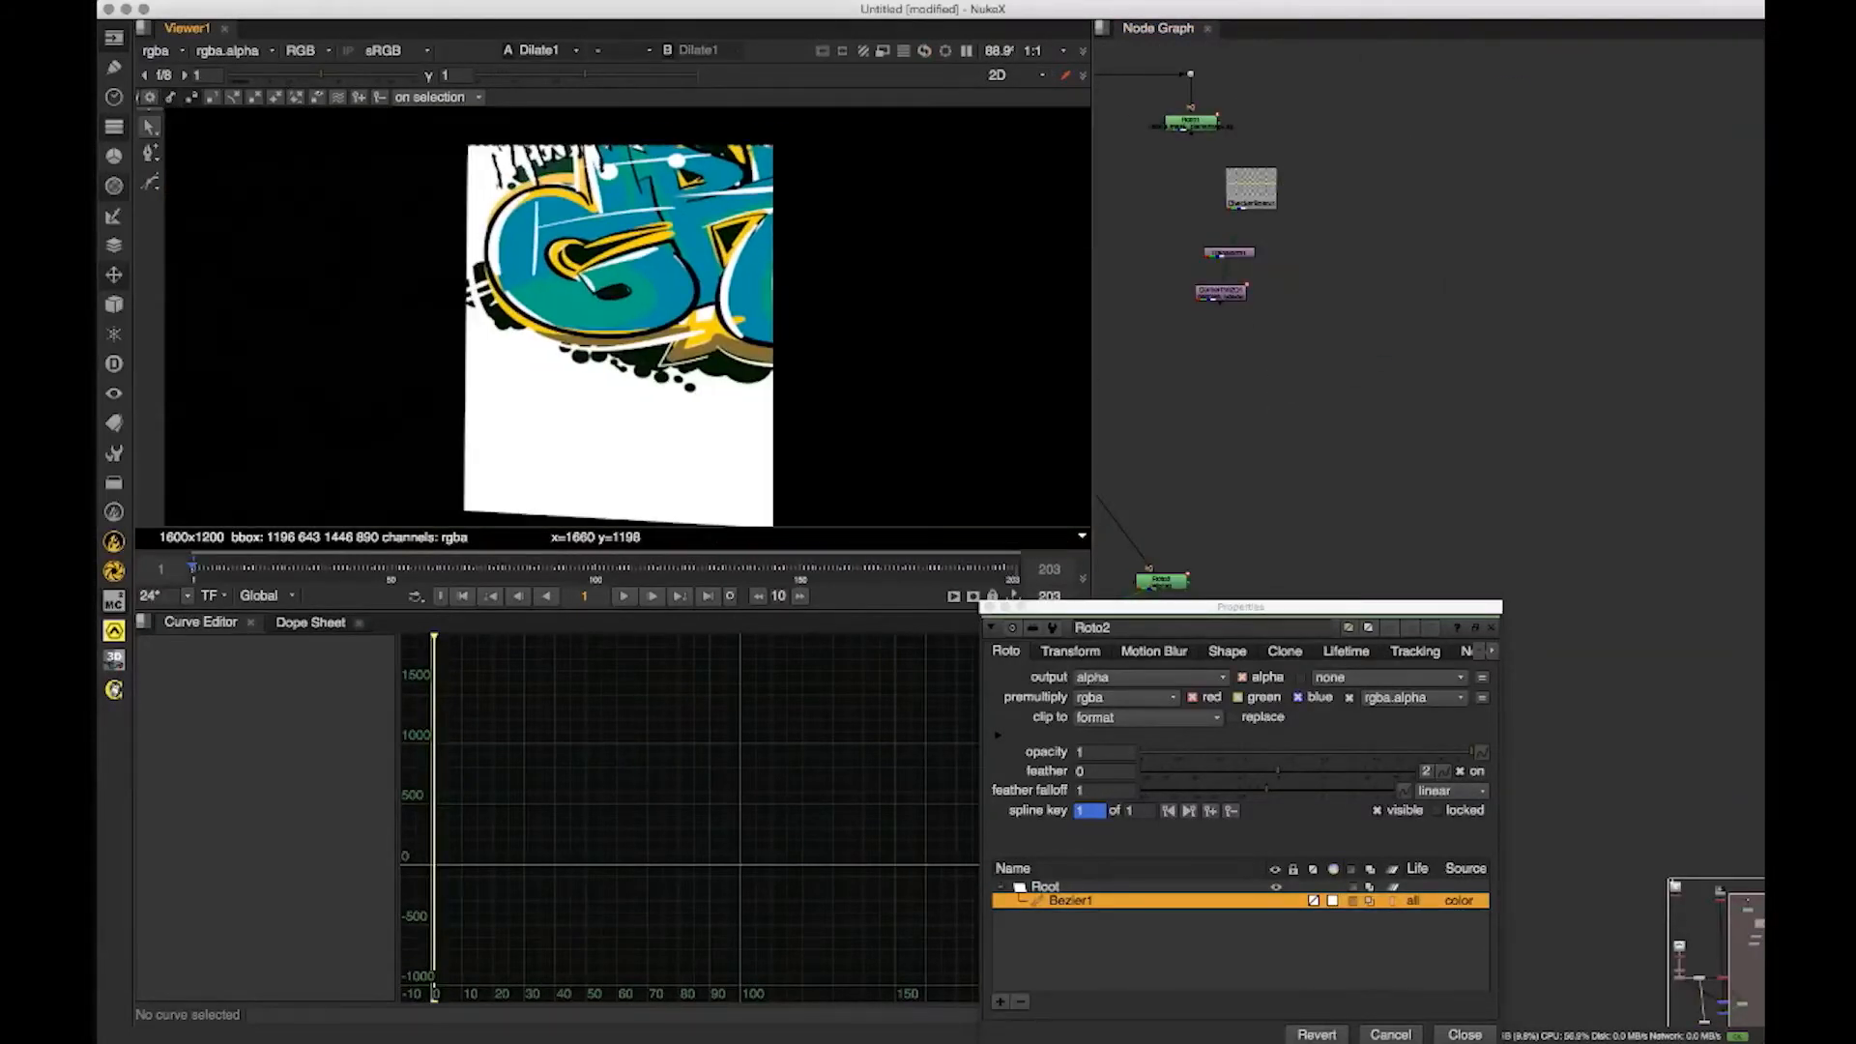
{"action": "left_click_drag", "start_coordinate": [1333, 295], "coordinate": [1559, 185]}
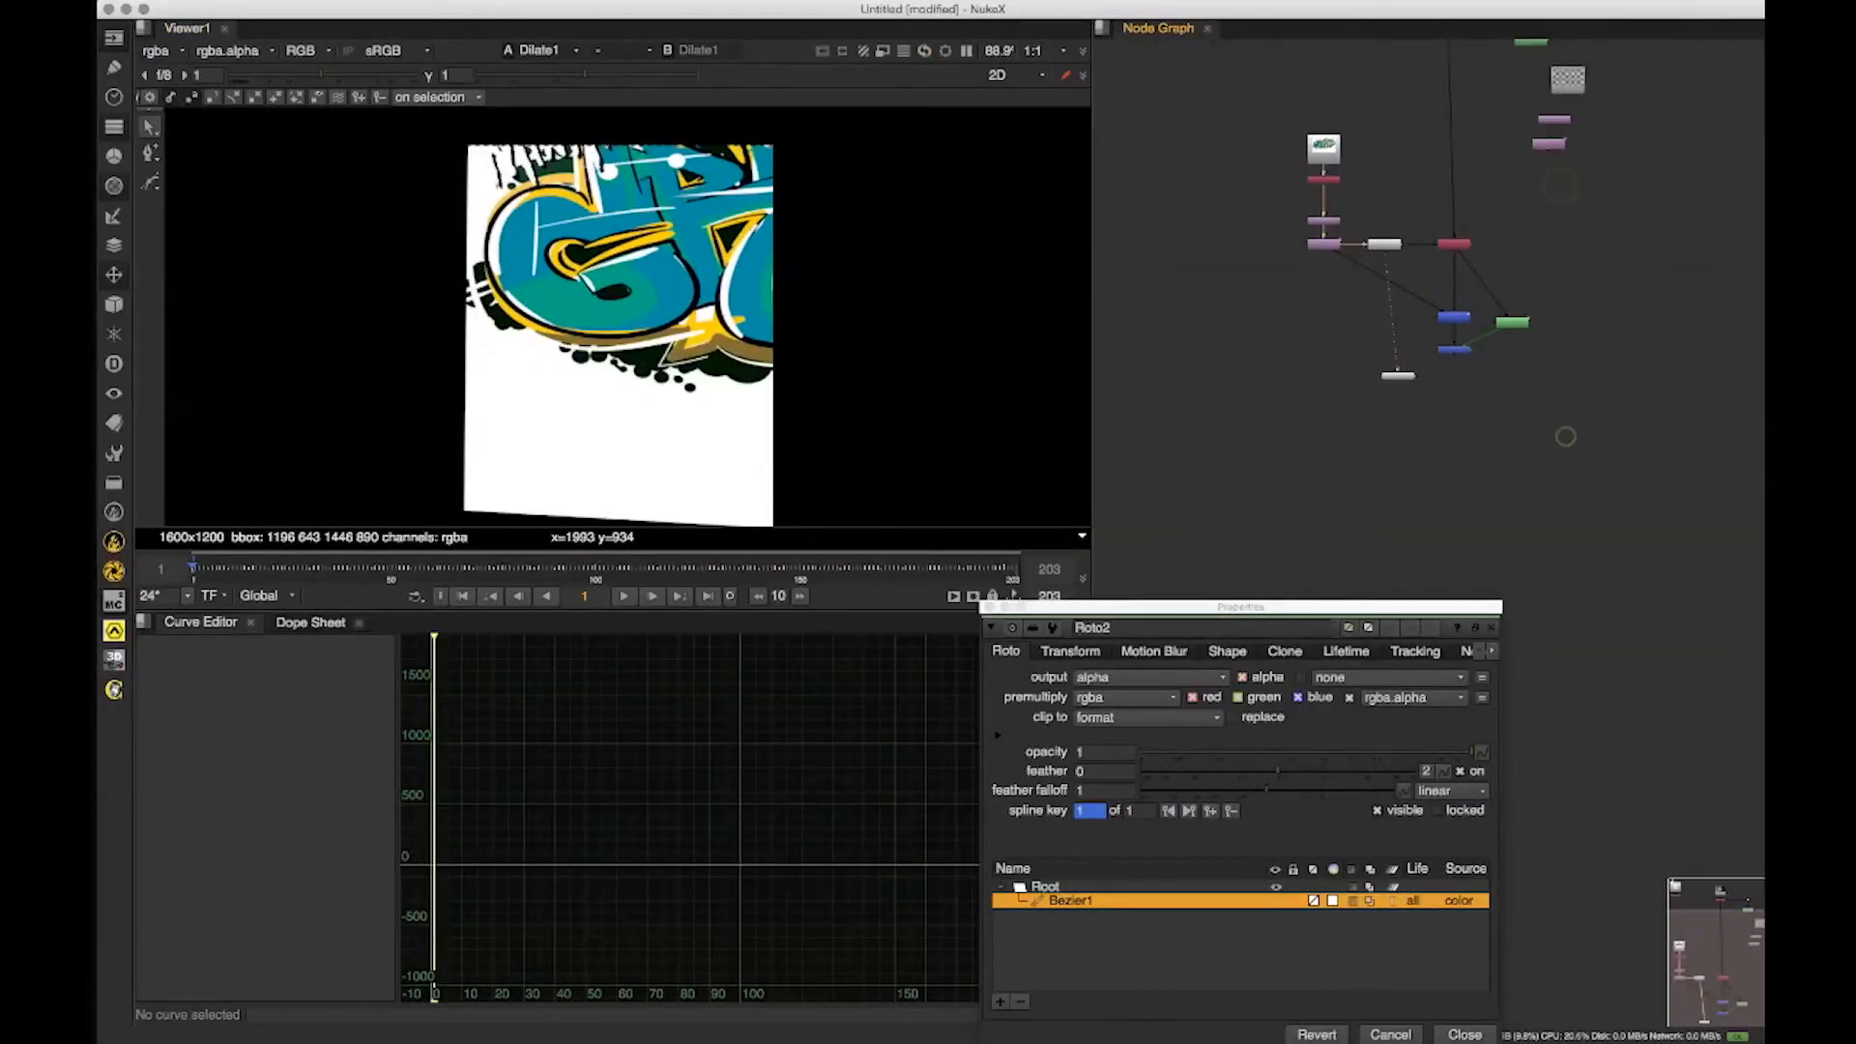
- Move the Viewer node off to the side of the Merge nodes and feed it from the second Merge
{"action": "left_click_drag", "start_coordinate": [1392, 376], "coordinate": [1356, 361]}
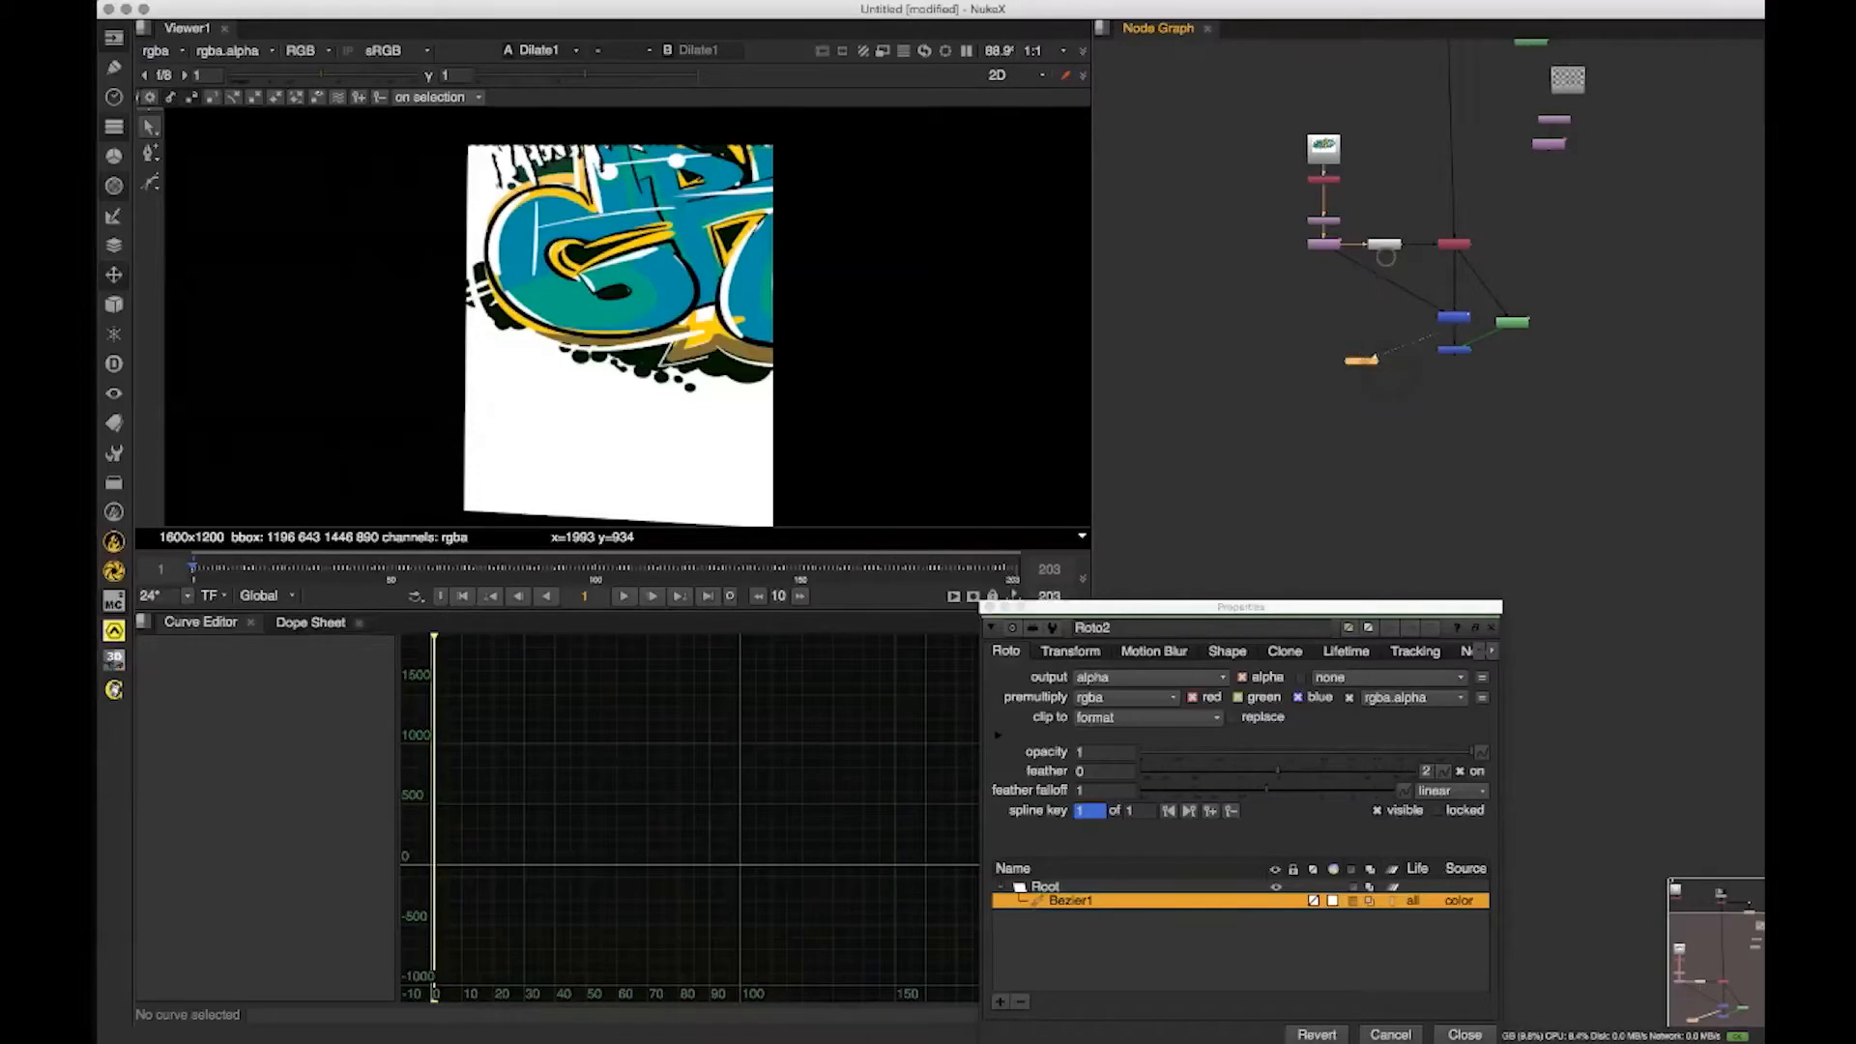
{"action": "scroll", "coordinate": [1456, 308], "scroll_direction": "up", "scroll_amount": 5}
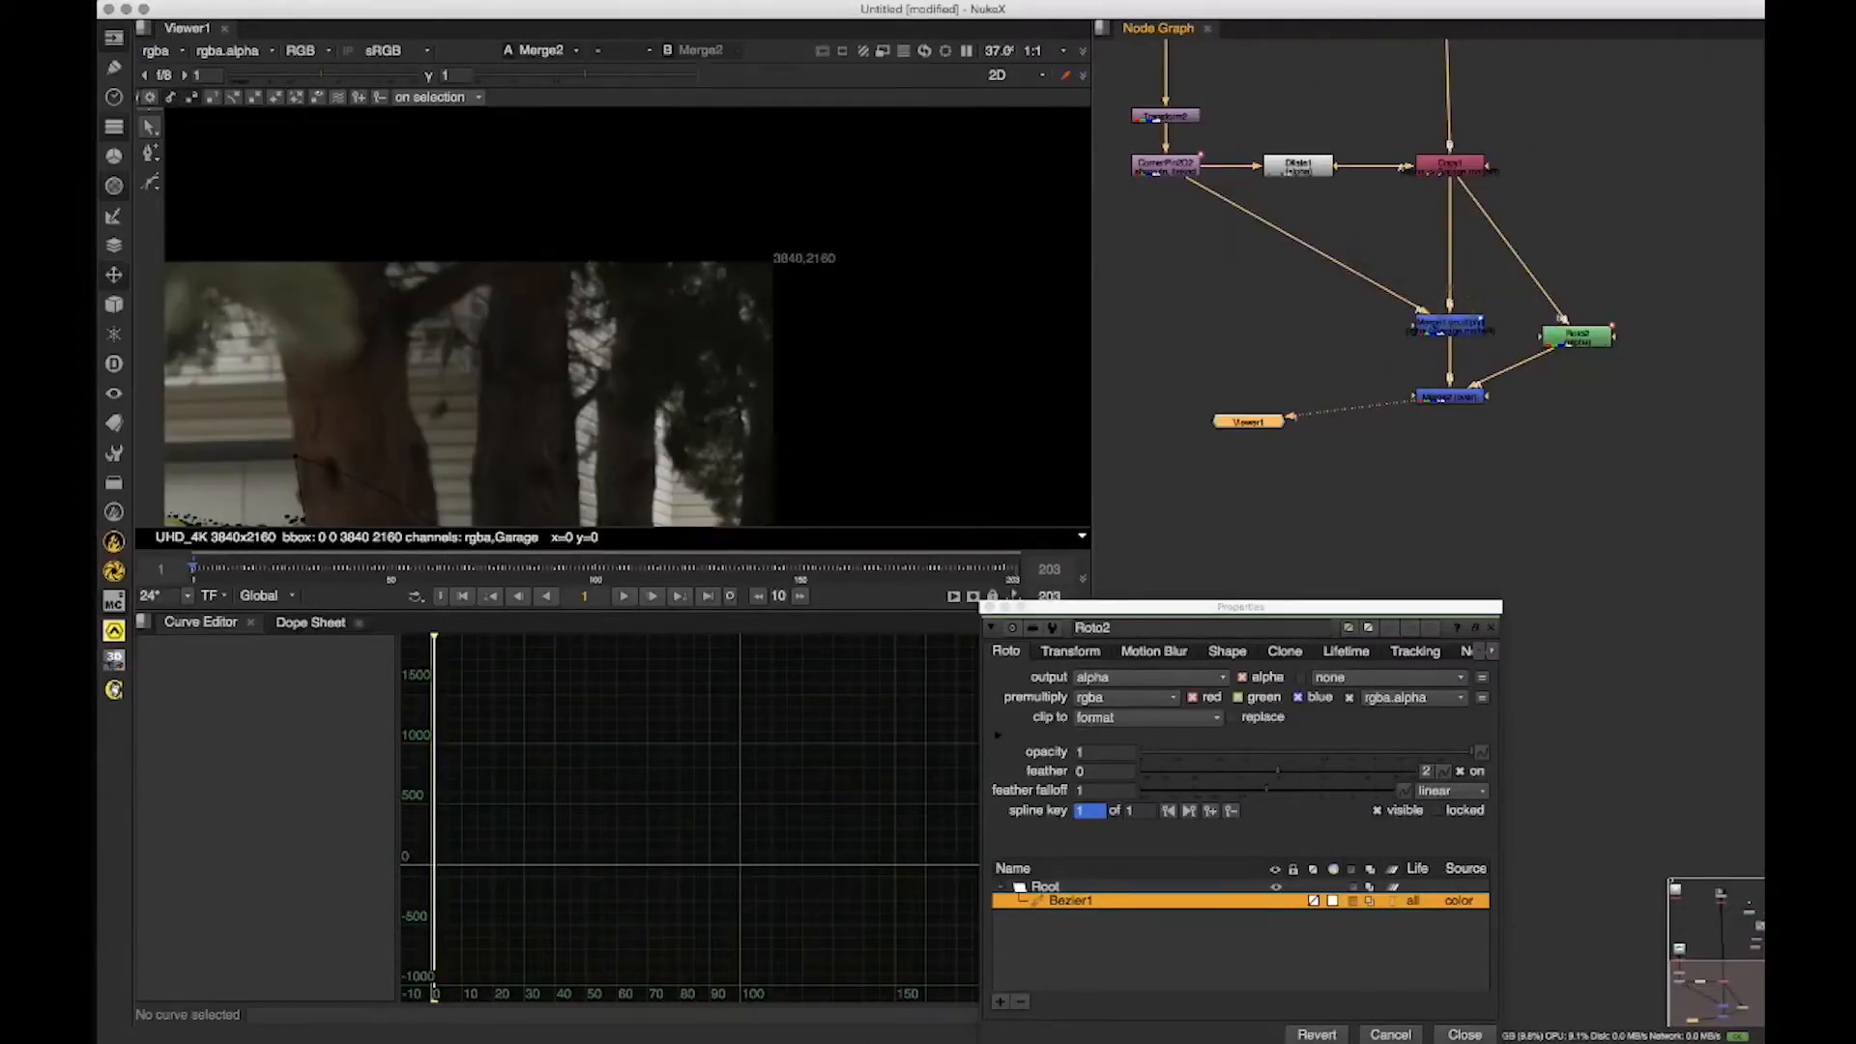
{"action": "scroll", "coordinate": [1144, 329], "scroll_direction": "down", "scroll_amount": 2}
- Delete the second Merge that combines the tree Roto with the graffiti composite
{"action": "left_click", "coordinate": [1300, 340]}
{"action": "left_click", "coordinate": [1392, 382]}
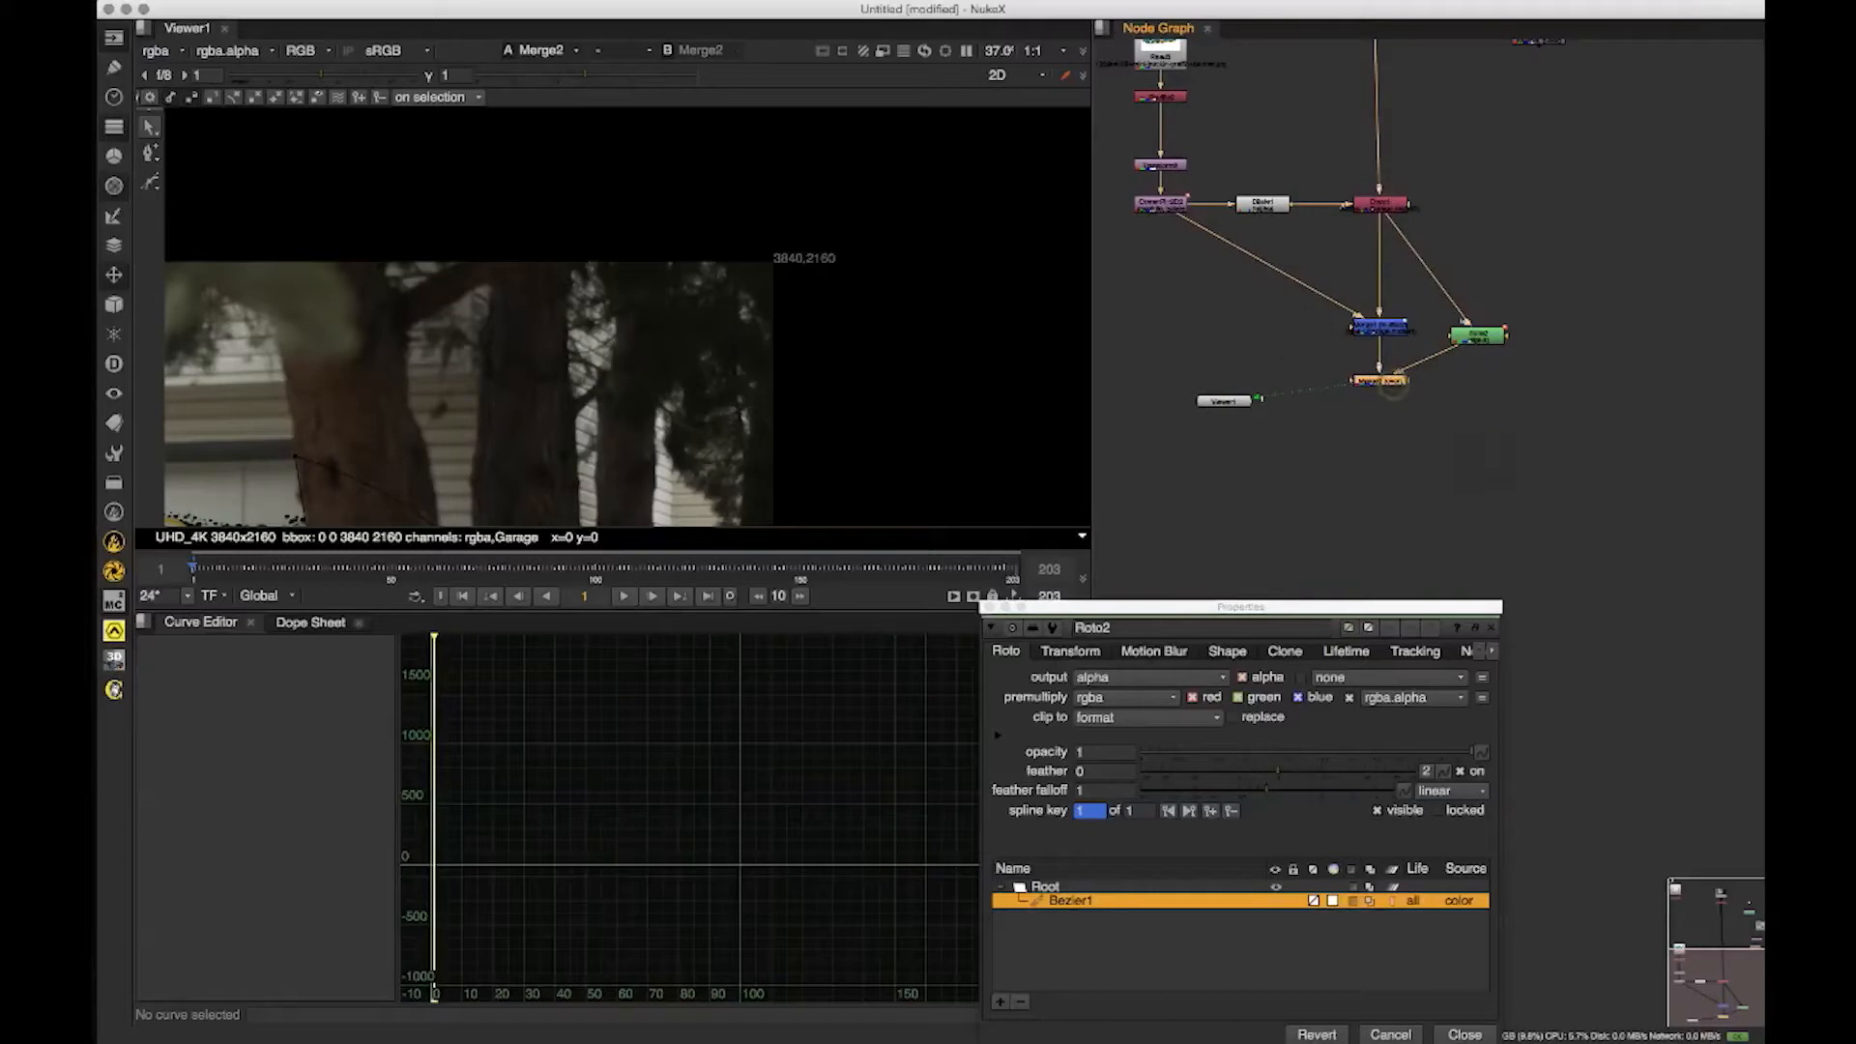
{"action": "key", "text": "Delete"}
{"action": "left_click", "coordinate": [1522, 500]}
{"action": "left_click_drag", "start_coordinate": [1238, 309], "coordinate": [1393, 475]}
- Move the Dilate node closer to the graffiti CornerPin and lower the remaining Merge to open space in the node tree
{"action": "scroll", "coordinate": [1354, 389], "scroll_direction": "down", "scroll_amount": 2}
{"action": "left_click_drag", "start_coordinate": [1176, 128], "coordinate": [1416, 392]}
{"action": "left_click_drag", "start_coordinate": [1373, 307], "coordinate": [1304, 307]}
{"action": "left_click", "coordinate": [1344, 316]}
{"action": "left_click_drag", "start_coordinate": [1458, 397], "coordinate": [1459, 424]}
{"action": "left_click", "coordinate": [1254, 423]}
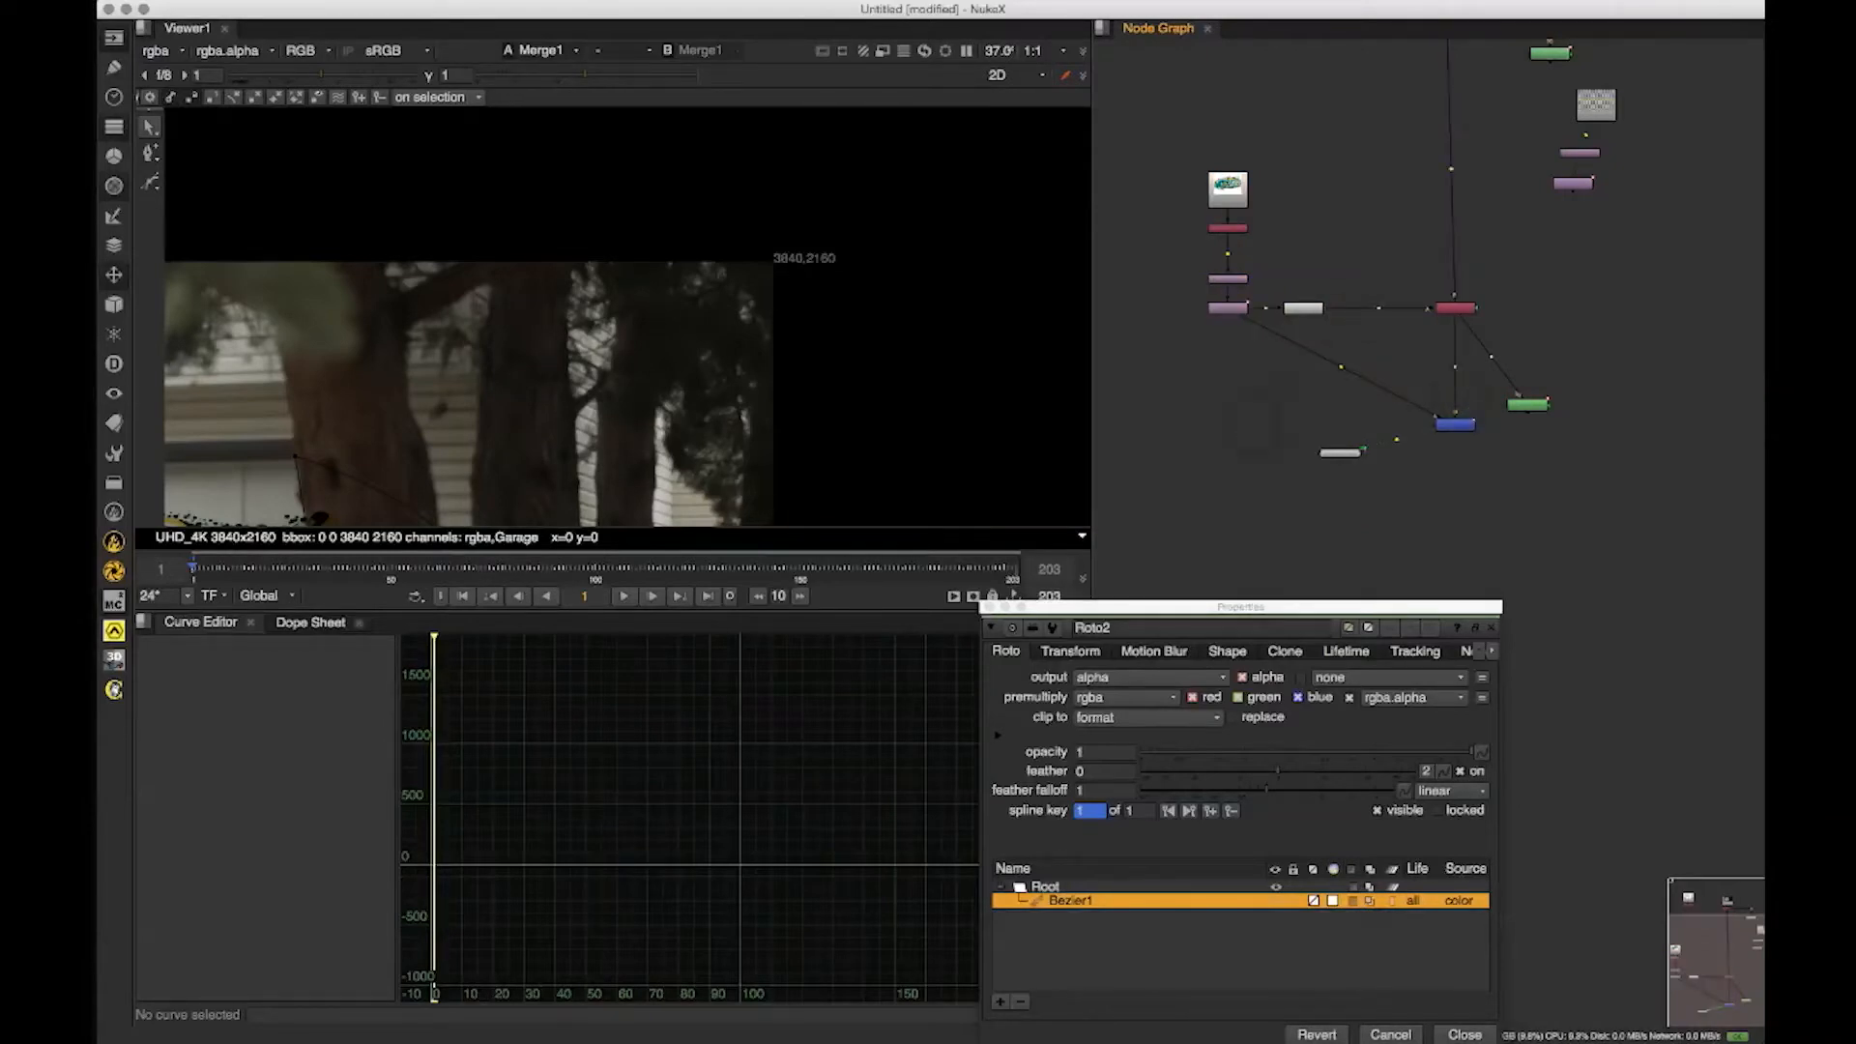
- Disconnect the Roto2 node from the Copy1 node in the node graph
{"action": "left_click_drag", "start_coordinate": [1340, 366], "coordinate": [1227, 423]}
{"action": "left_click_drag", "start_coordinate": [1311, 308], "coordinate": [1309, 308]}
{"action": "left_click", "coordinate": [1371, 404]}
{"action": "left_click_drag", "start_coordinate": [1464, 322], "coordinate": [1299, 350]}
{"action": "left_click_drag", "start_coordinate": [928, 416], "coordinate": [1063, 281]}
{"action": "scroll", "coordinate": [1069, 276], "scroll_direction": "down", "scroll_amount": 5}
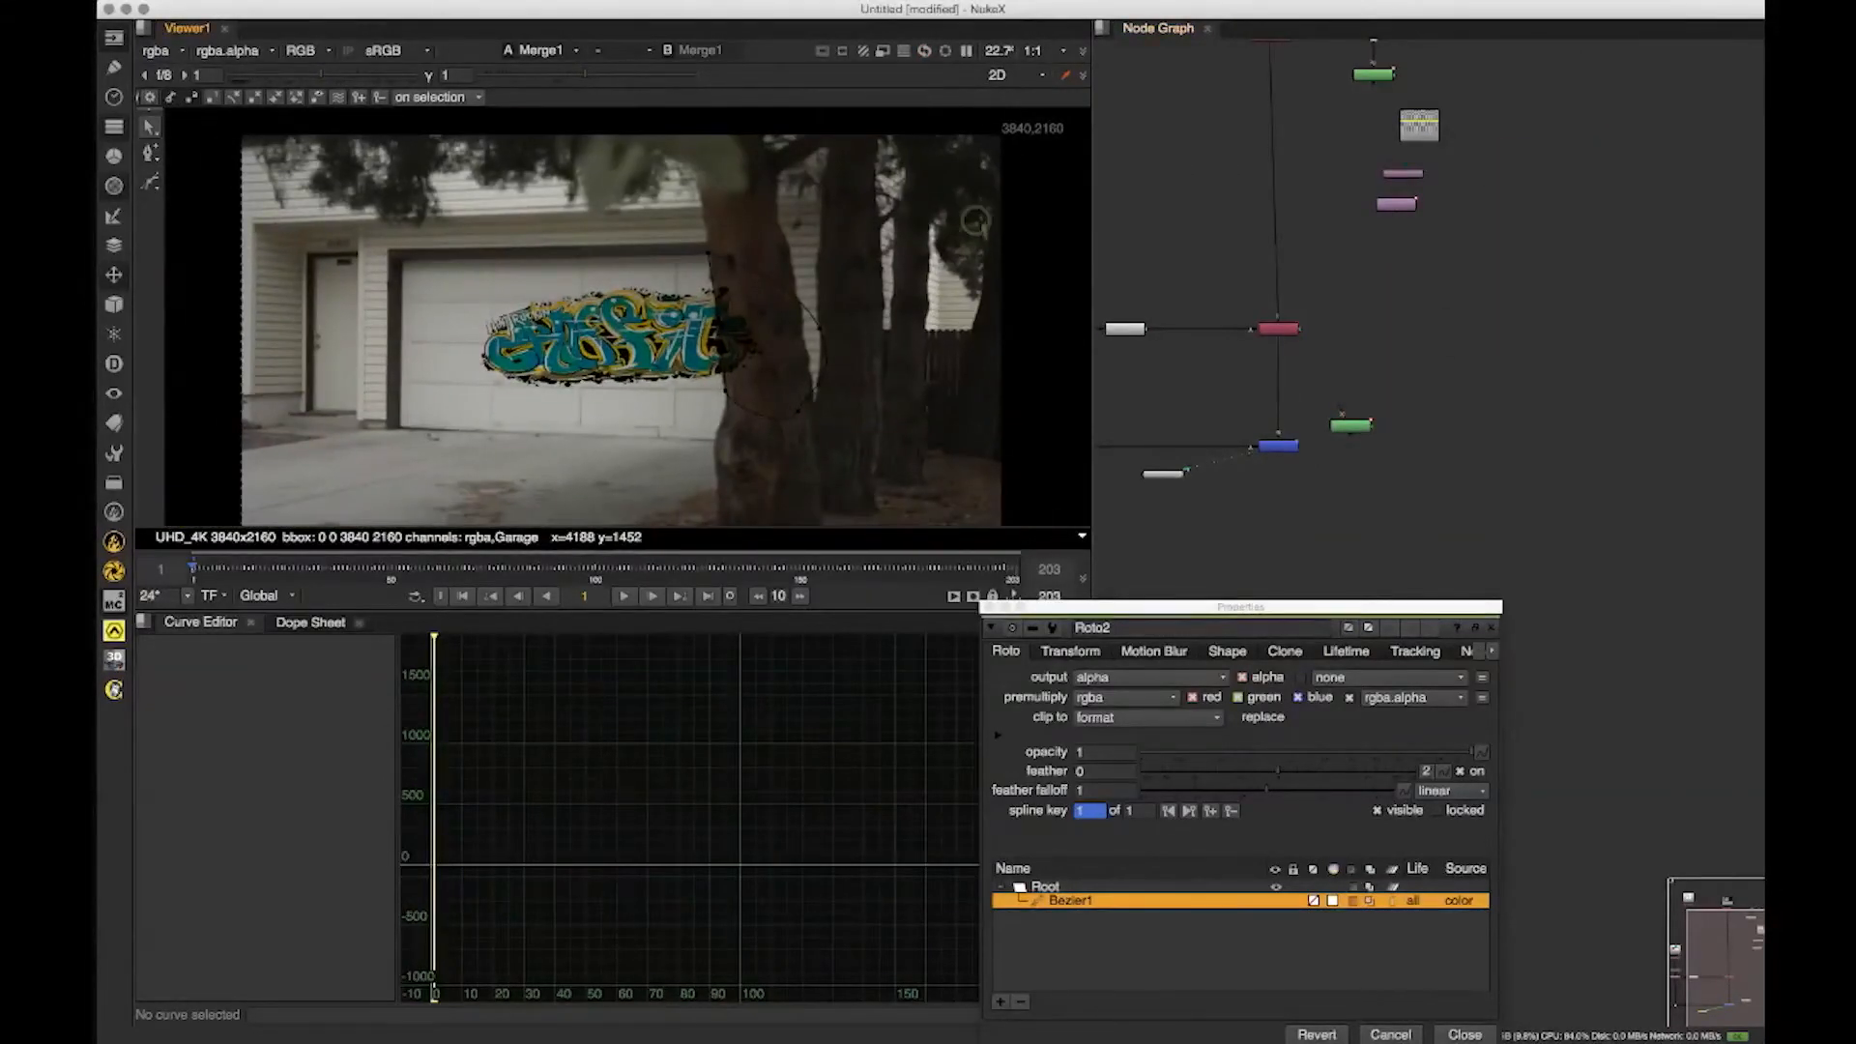
{"action": "scroll", "coordinate": [1321, 406], "scroll_direction": "up", "scroll_amount": 5}
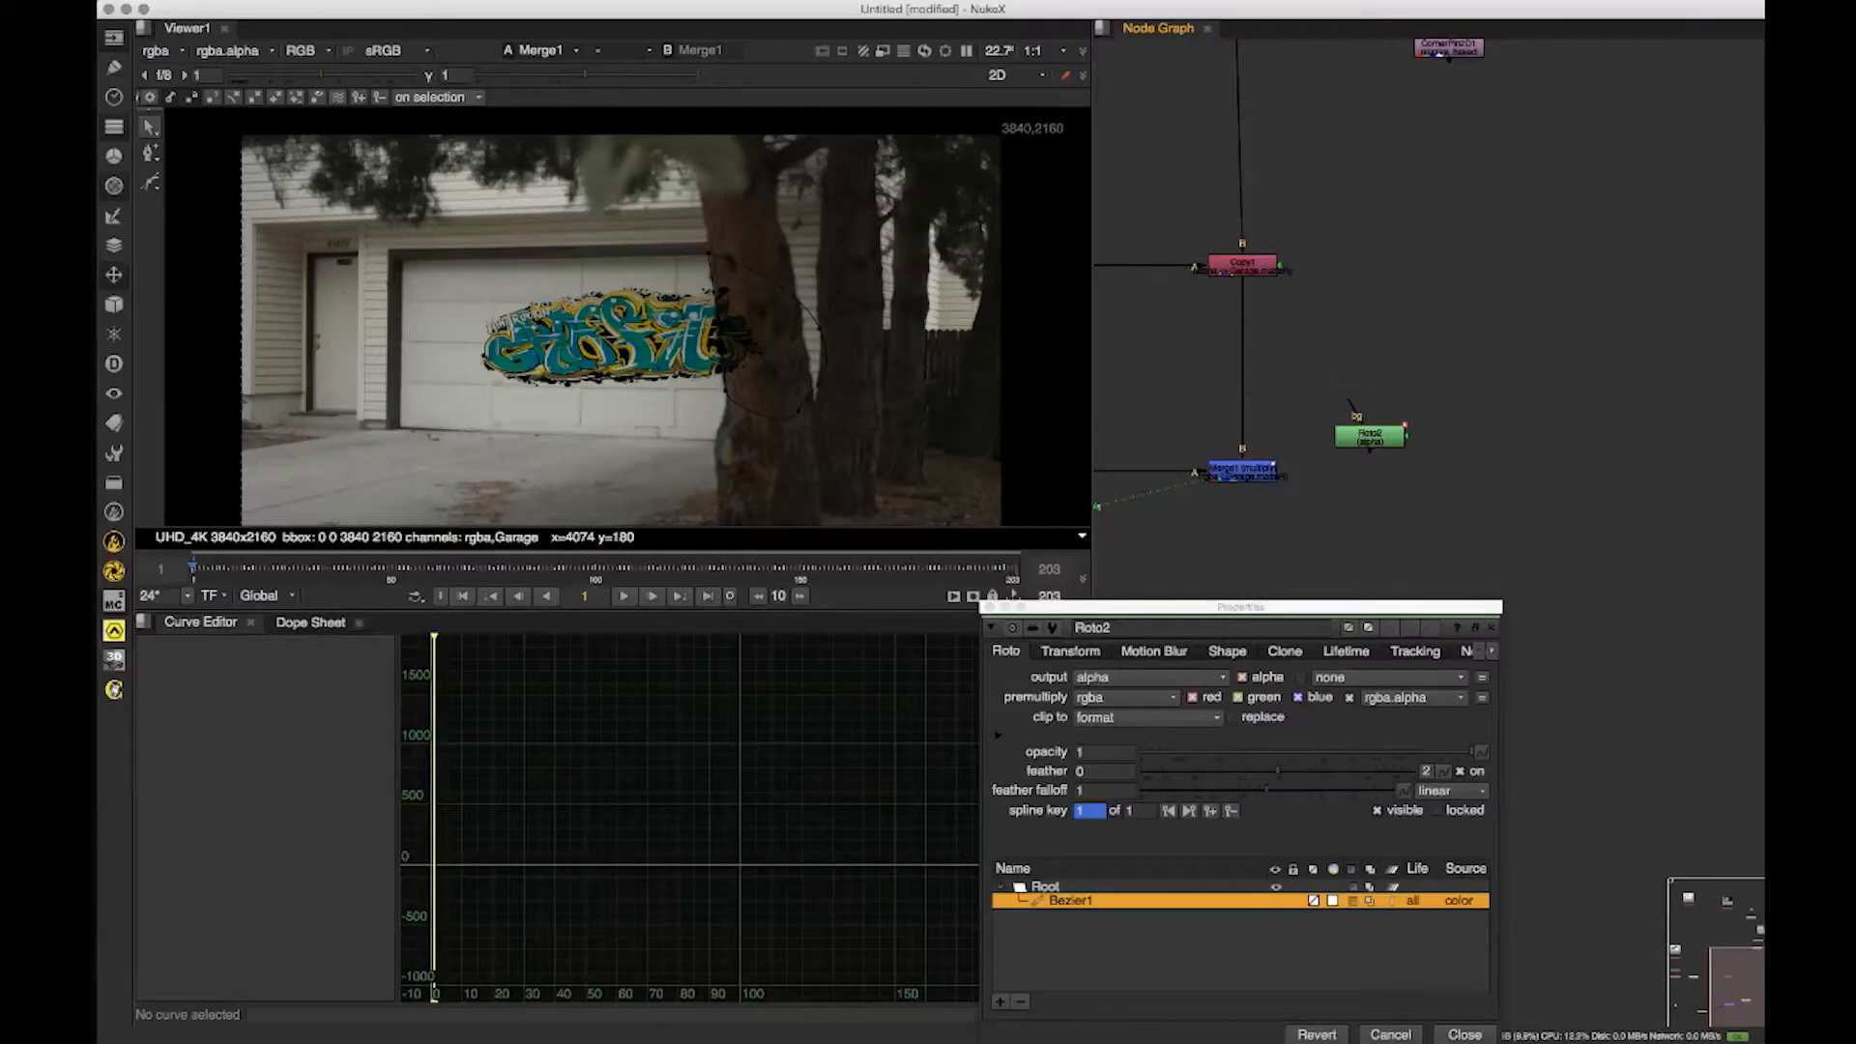
- Delete the Bezier1 shape from the Roto2 node's shape list
{"action": "left_click", "coordinate": [1021, 1002]}
{"action": "left_click_drag", "start_coordinate": [1247, 208], "coordinate": [1342, 165]}
{"action": "left_click_drag", "start_coordinate": [1455, 404], "coordinate": [1468, 394]}
{"action": "left_click_drag", "start_coordinate": [750, 313], "coordinate": [785, 301]}
{"action": "scroll", "coordinate": [785, 301], "scroll_direction": "up", "scroll_amount": 8}
{"action": "left_click_drag", "start_coordinate": [1256, 319], "coordinate": [1343, 385]}
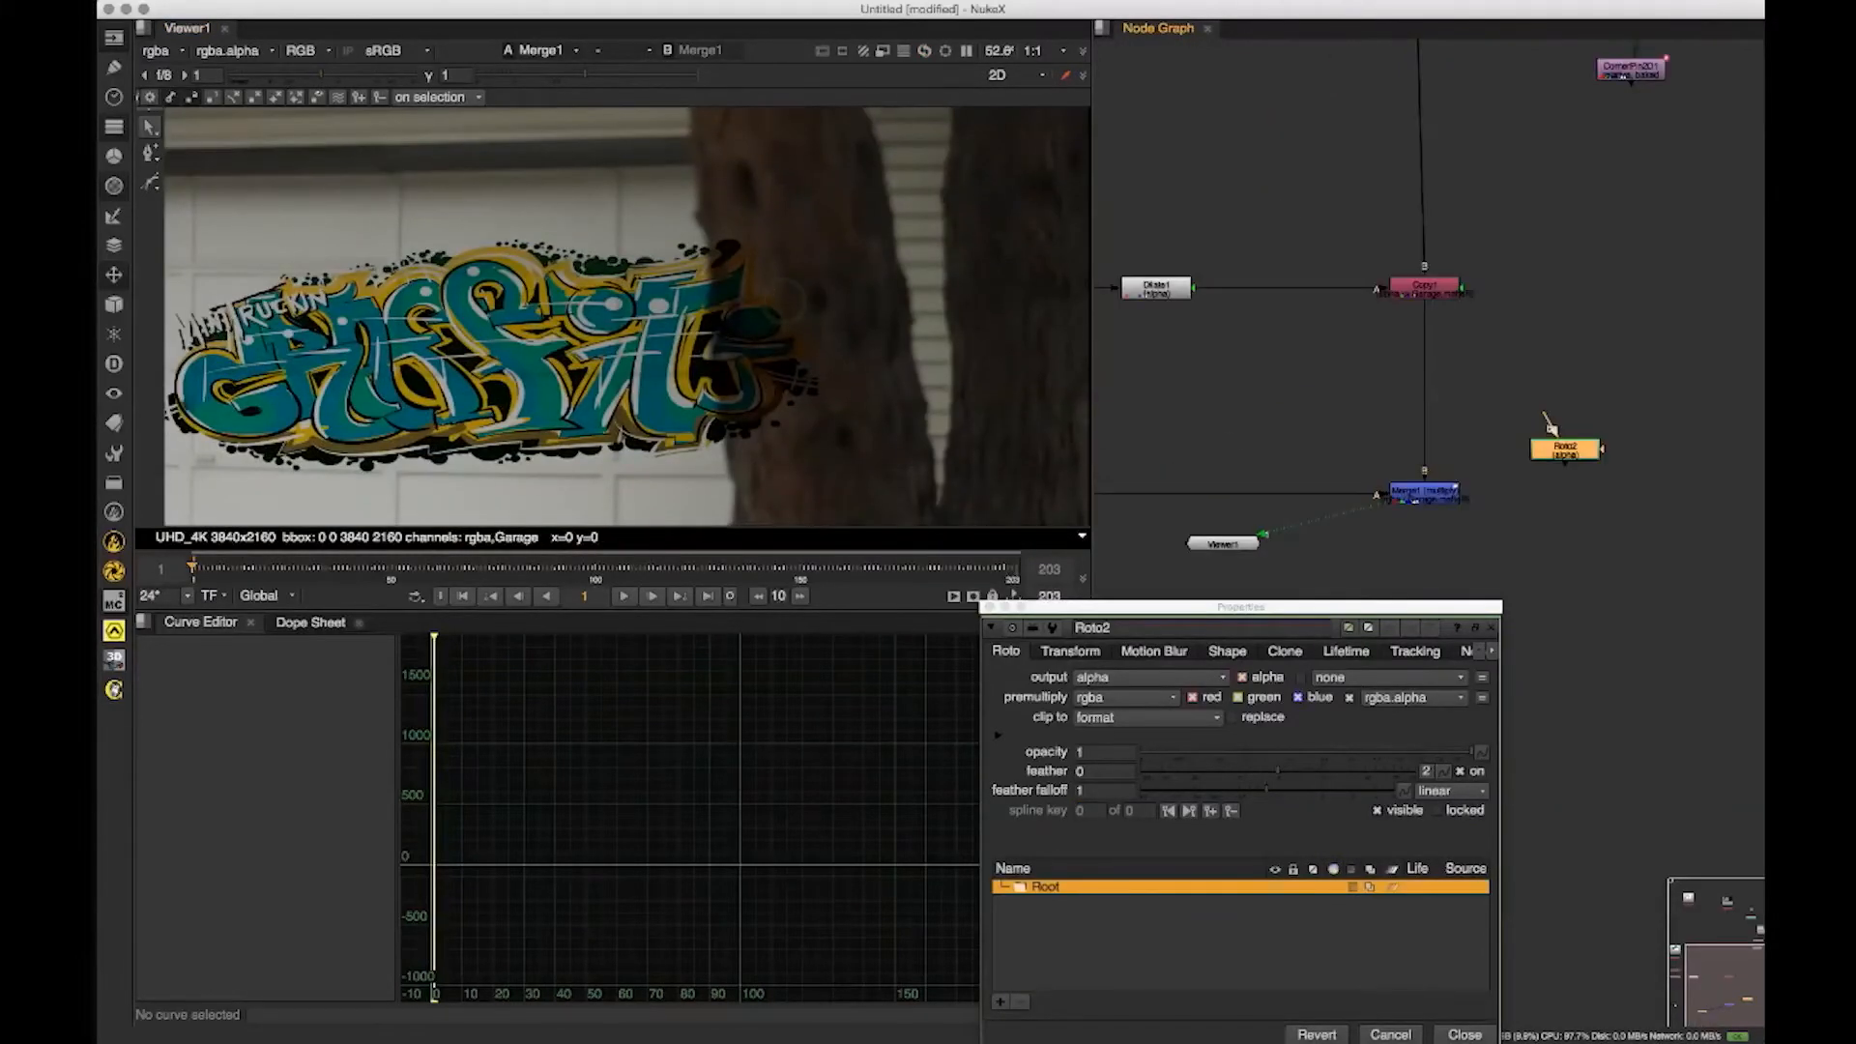
- Display the Copy1 node's output in the viewer instead of the merged graffiti
{"action": "left_click_drag", "start_coordinate": [1365, 507], "coordinate": [1421, 289]}
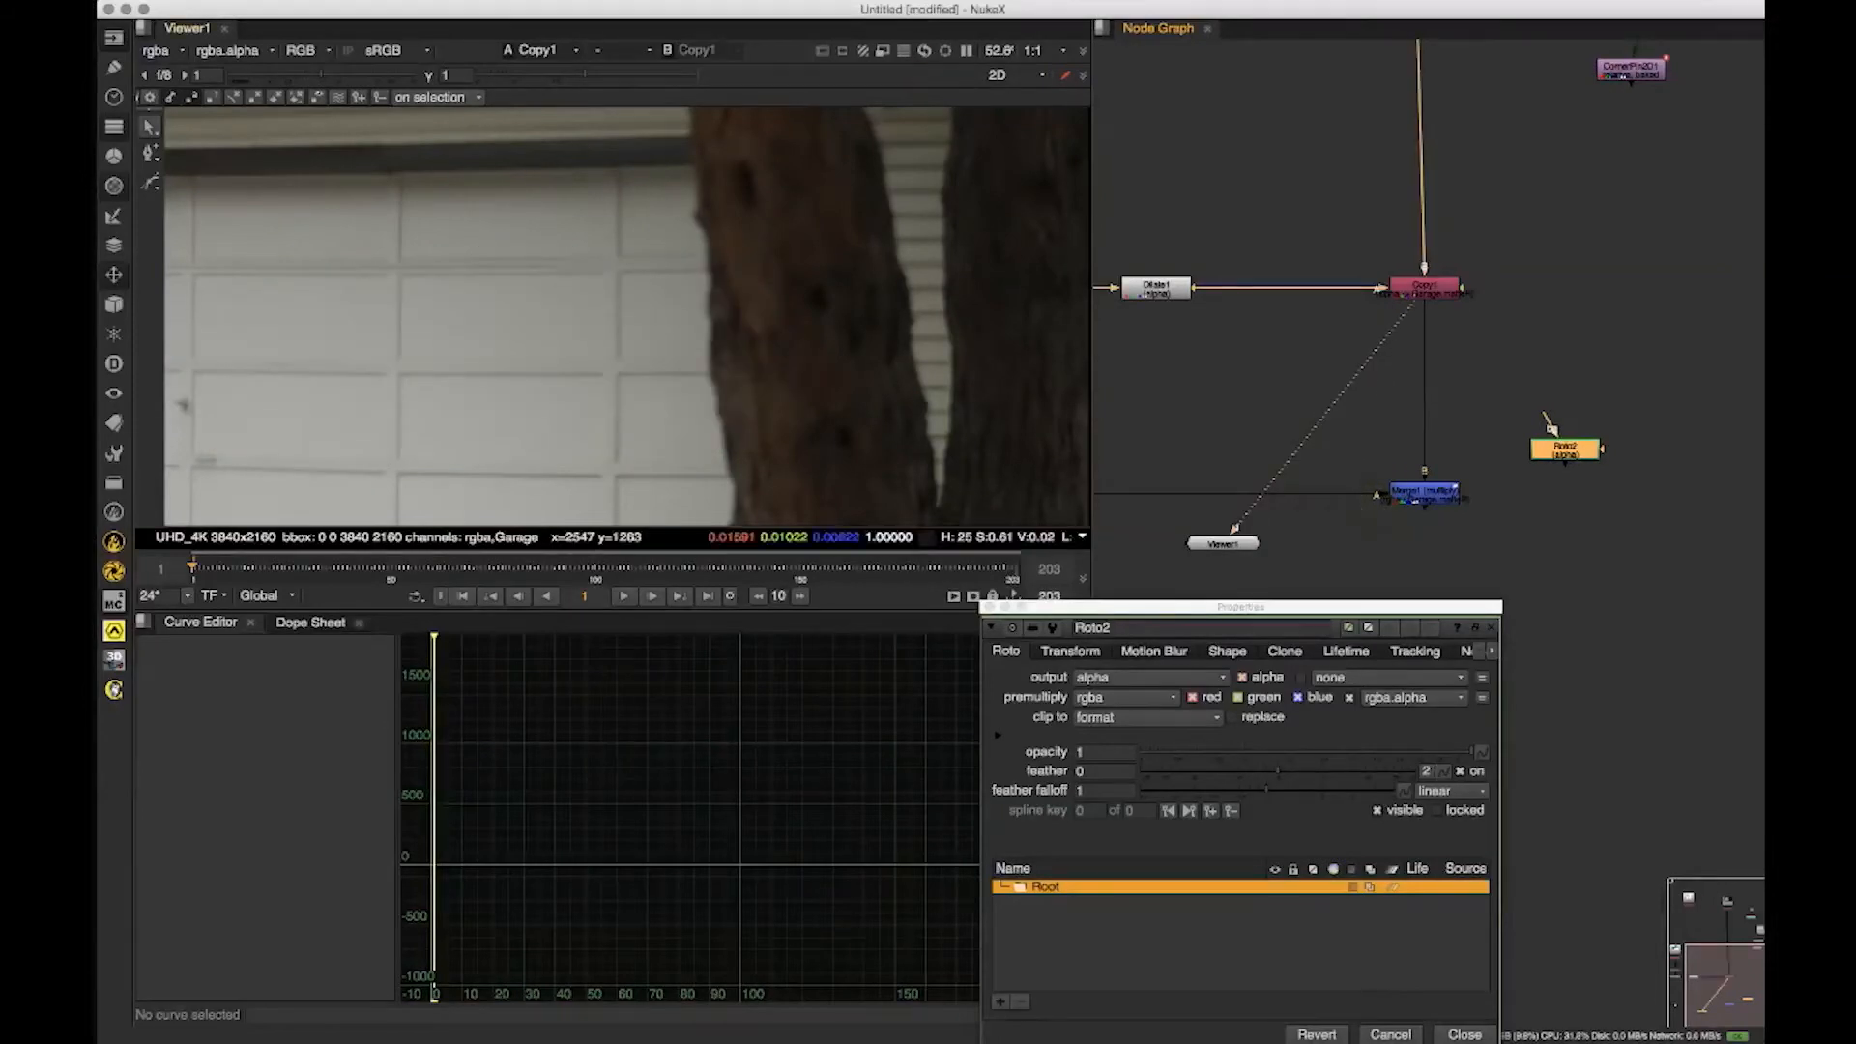
{"action": "left_click_drag", "start_coordinate": [802, 256], "coordinate": [799, 239]}
{"action": "scroll", "coordinate": [783, 140], "scroll_direction": "down", "scroll_amount": 1}
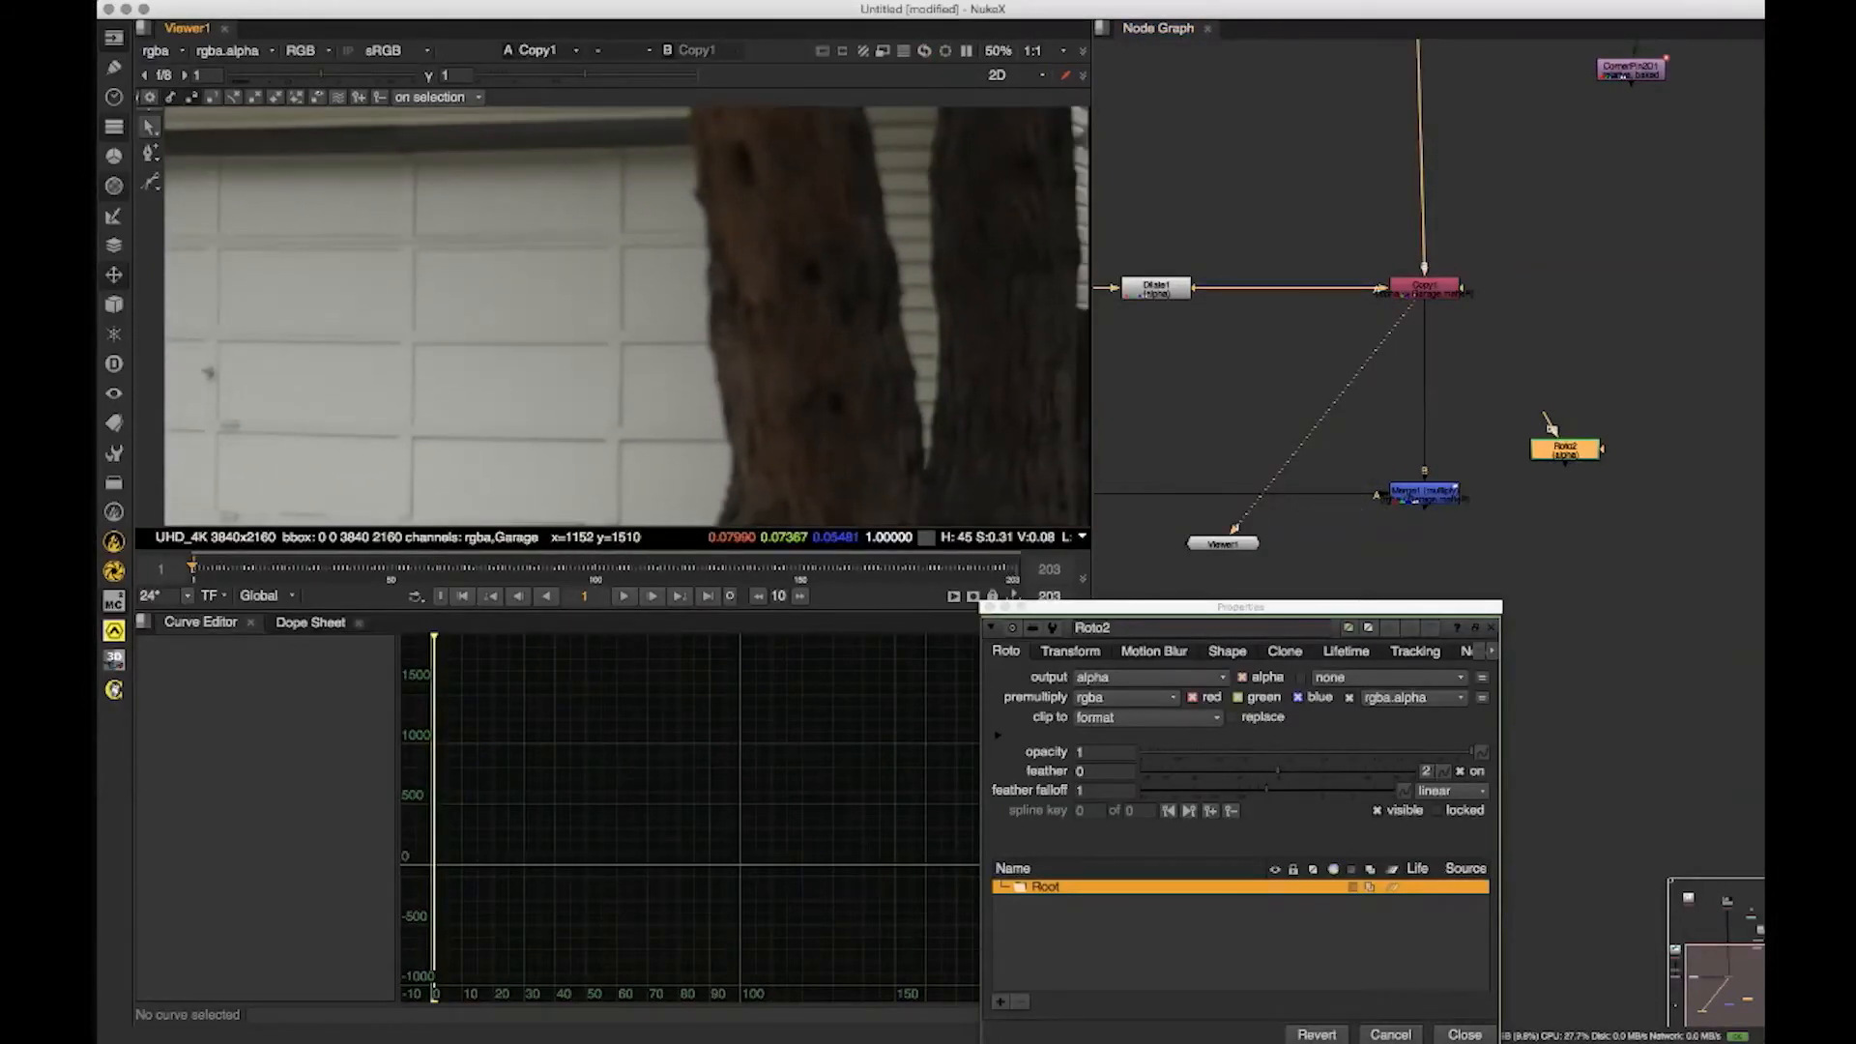
- Activate the Bezier tool and maximize the viewer, with the Roto2 properties window moved clear of the foreground tree trunk
{"action": "left_click", "coordinate": [150, 181]}
{"action": "left_click_drag", "start_coordinate": [667, 150], "coordinate": [630, 353]}
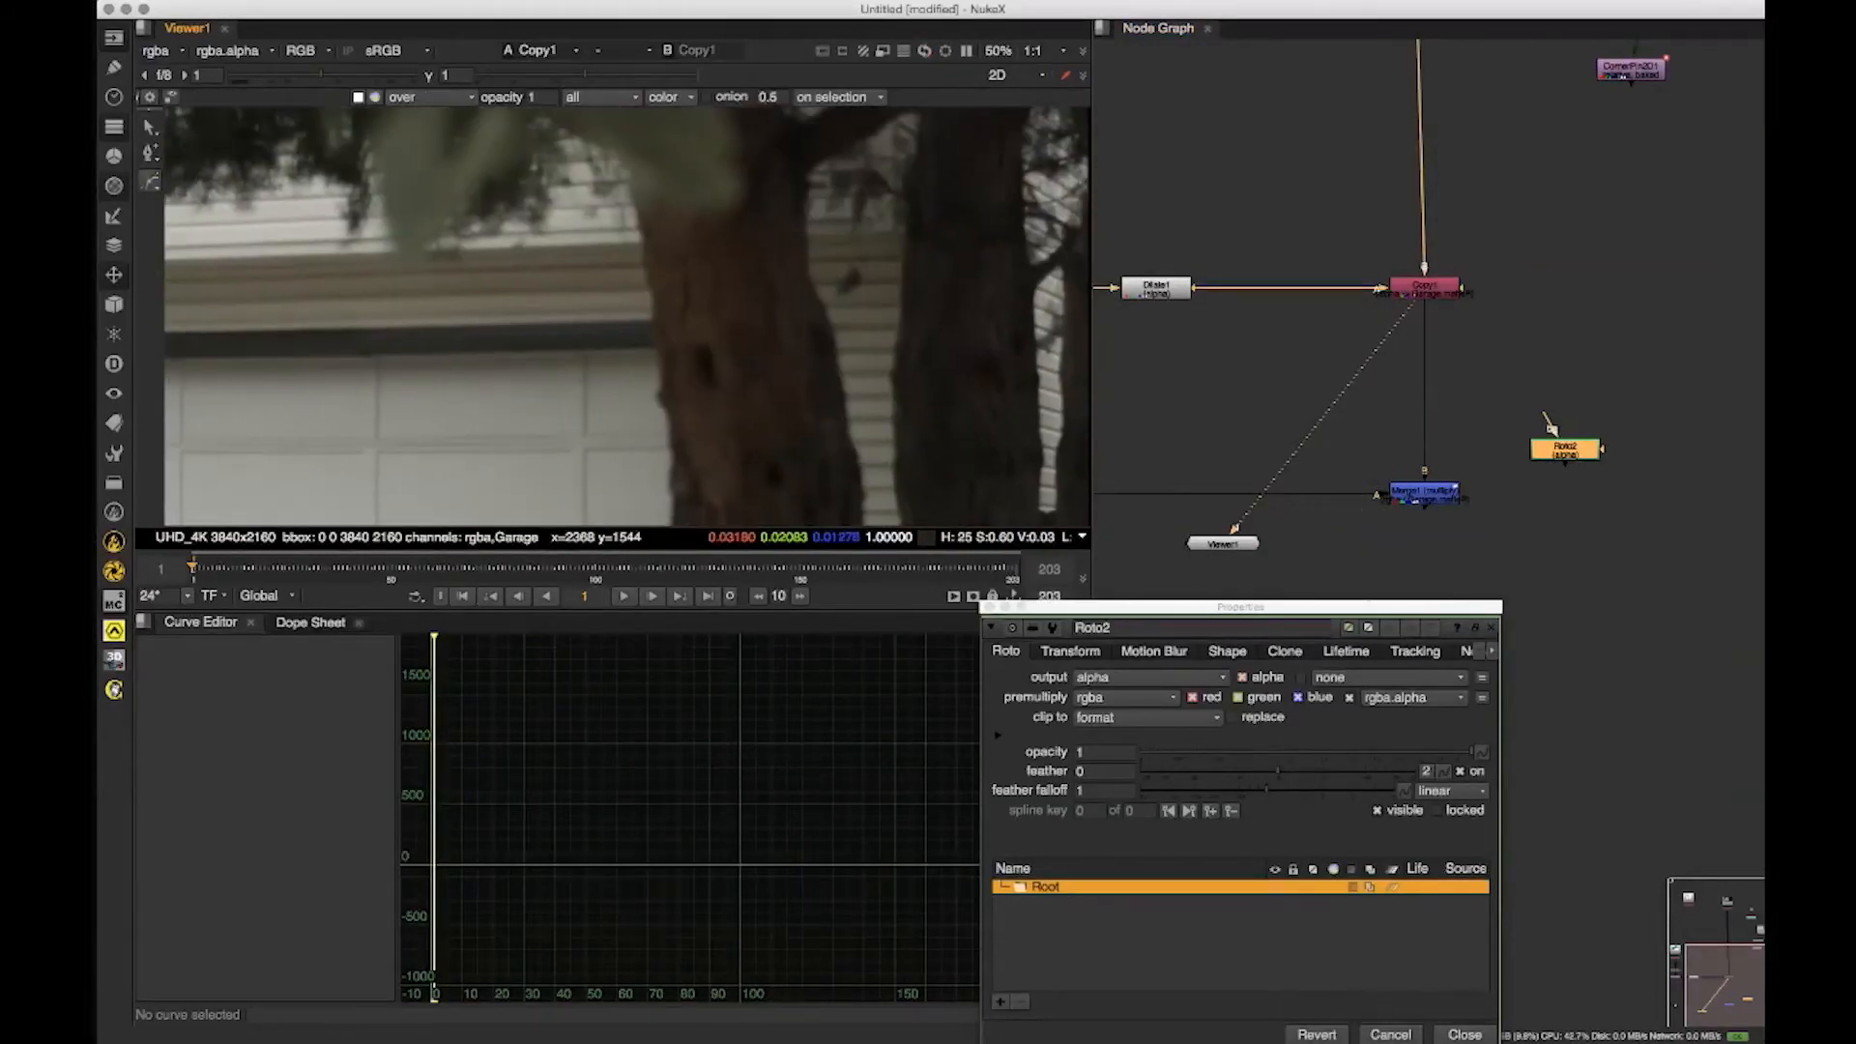
{"action": "scroll", "coordinate": [670, 230], "scroll_direction": "up", "scroll_amount": 2}
{"action": "scroll", "coordinate": [670, 230], "scroll_direction": "down", "scroll_amount": 4}
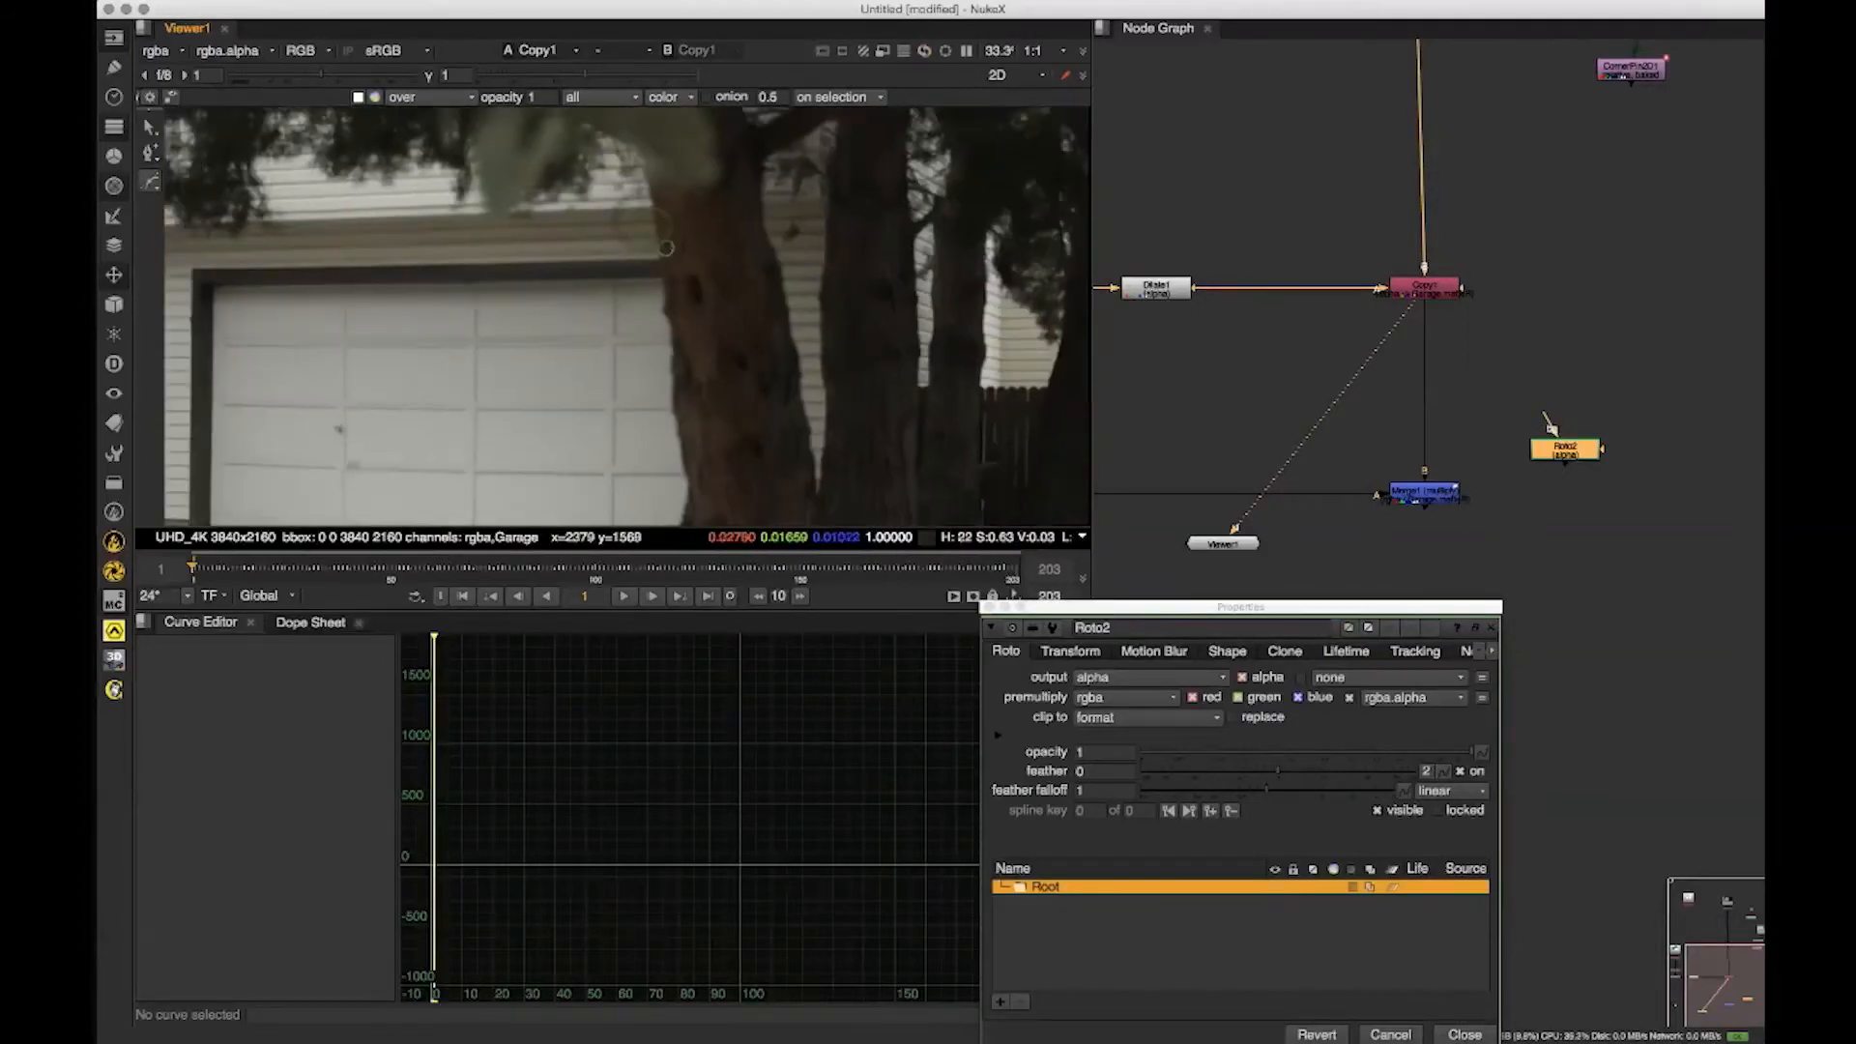
{"action": "key", "text": "space"}
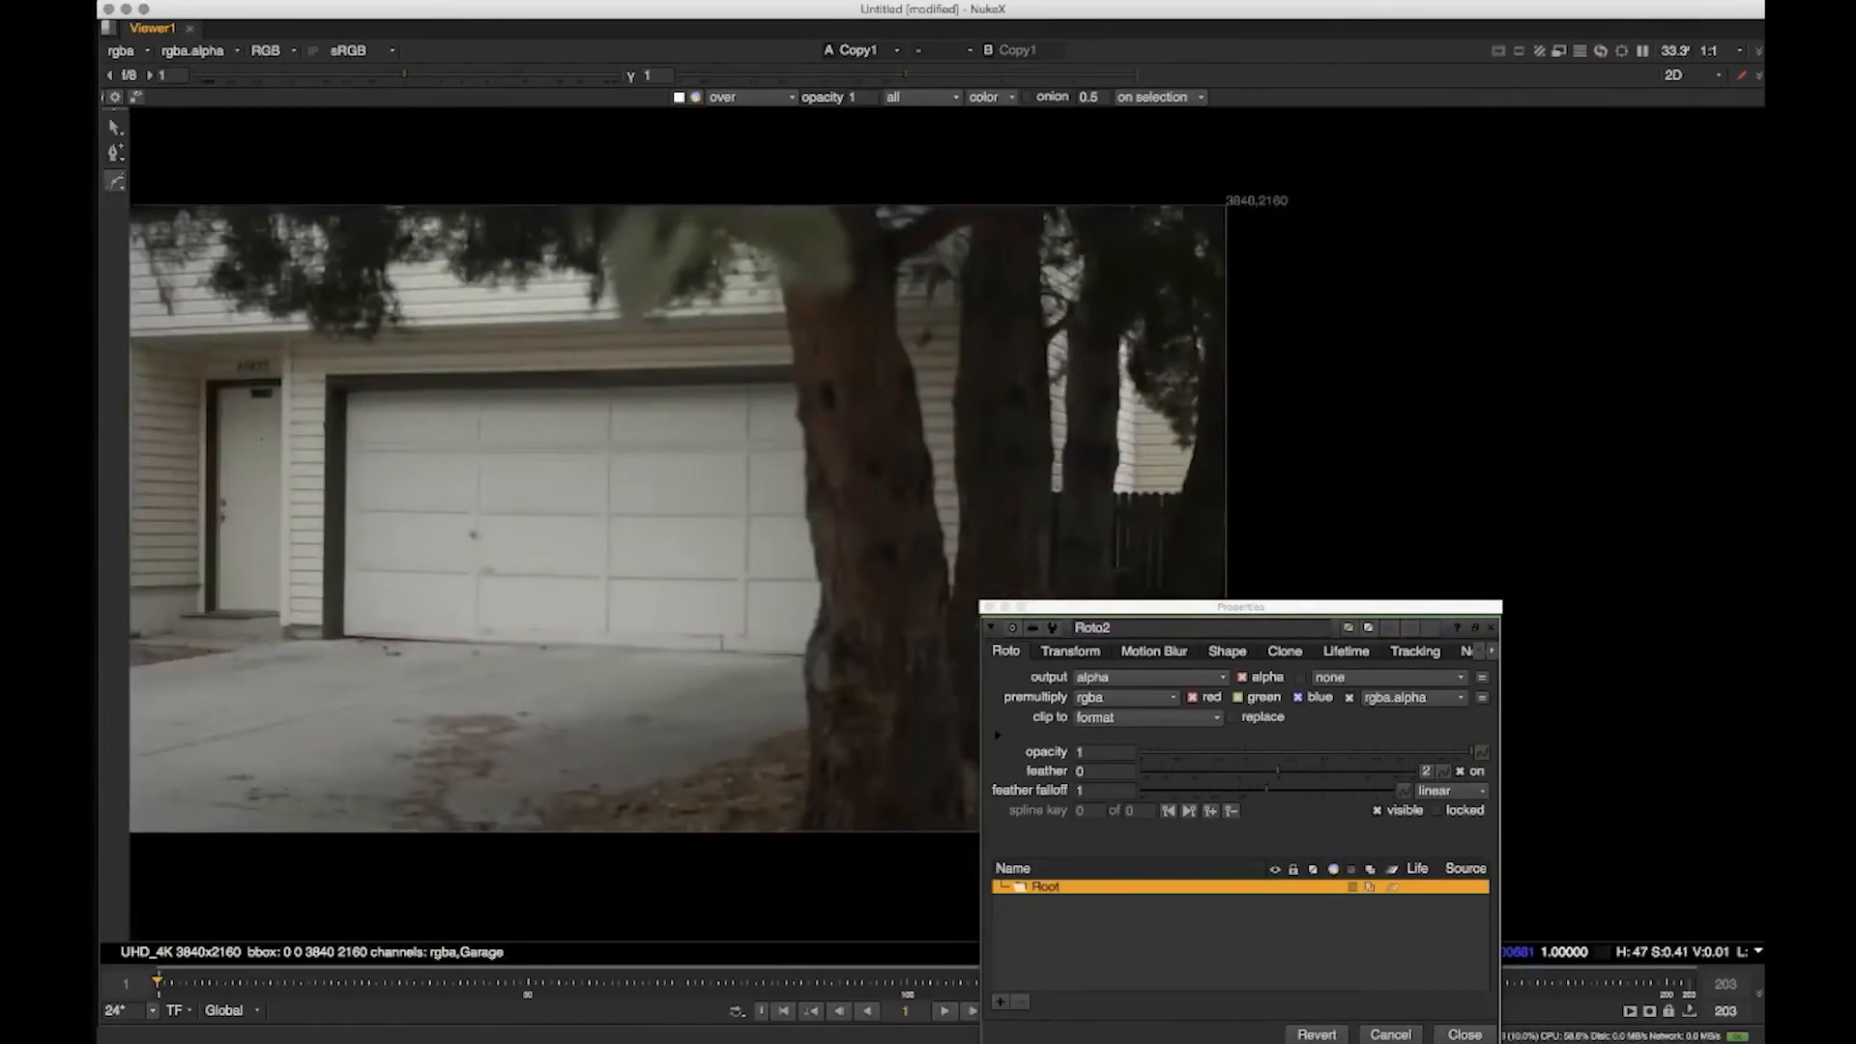
{"action": "left_click_drag", "start_coordinate": [831, 405], "coordinate": [1162, 346]}
{"action": "left_click_drag", "start_coordinate": [1241, 607], "coordinate": [568, 489]}
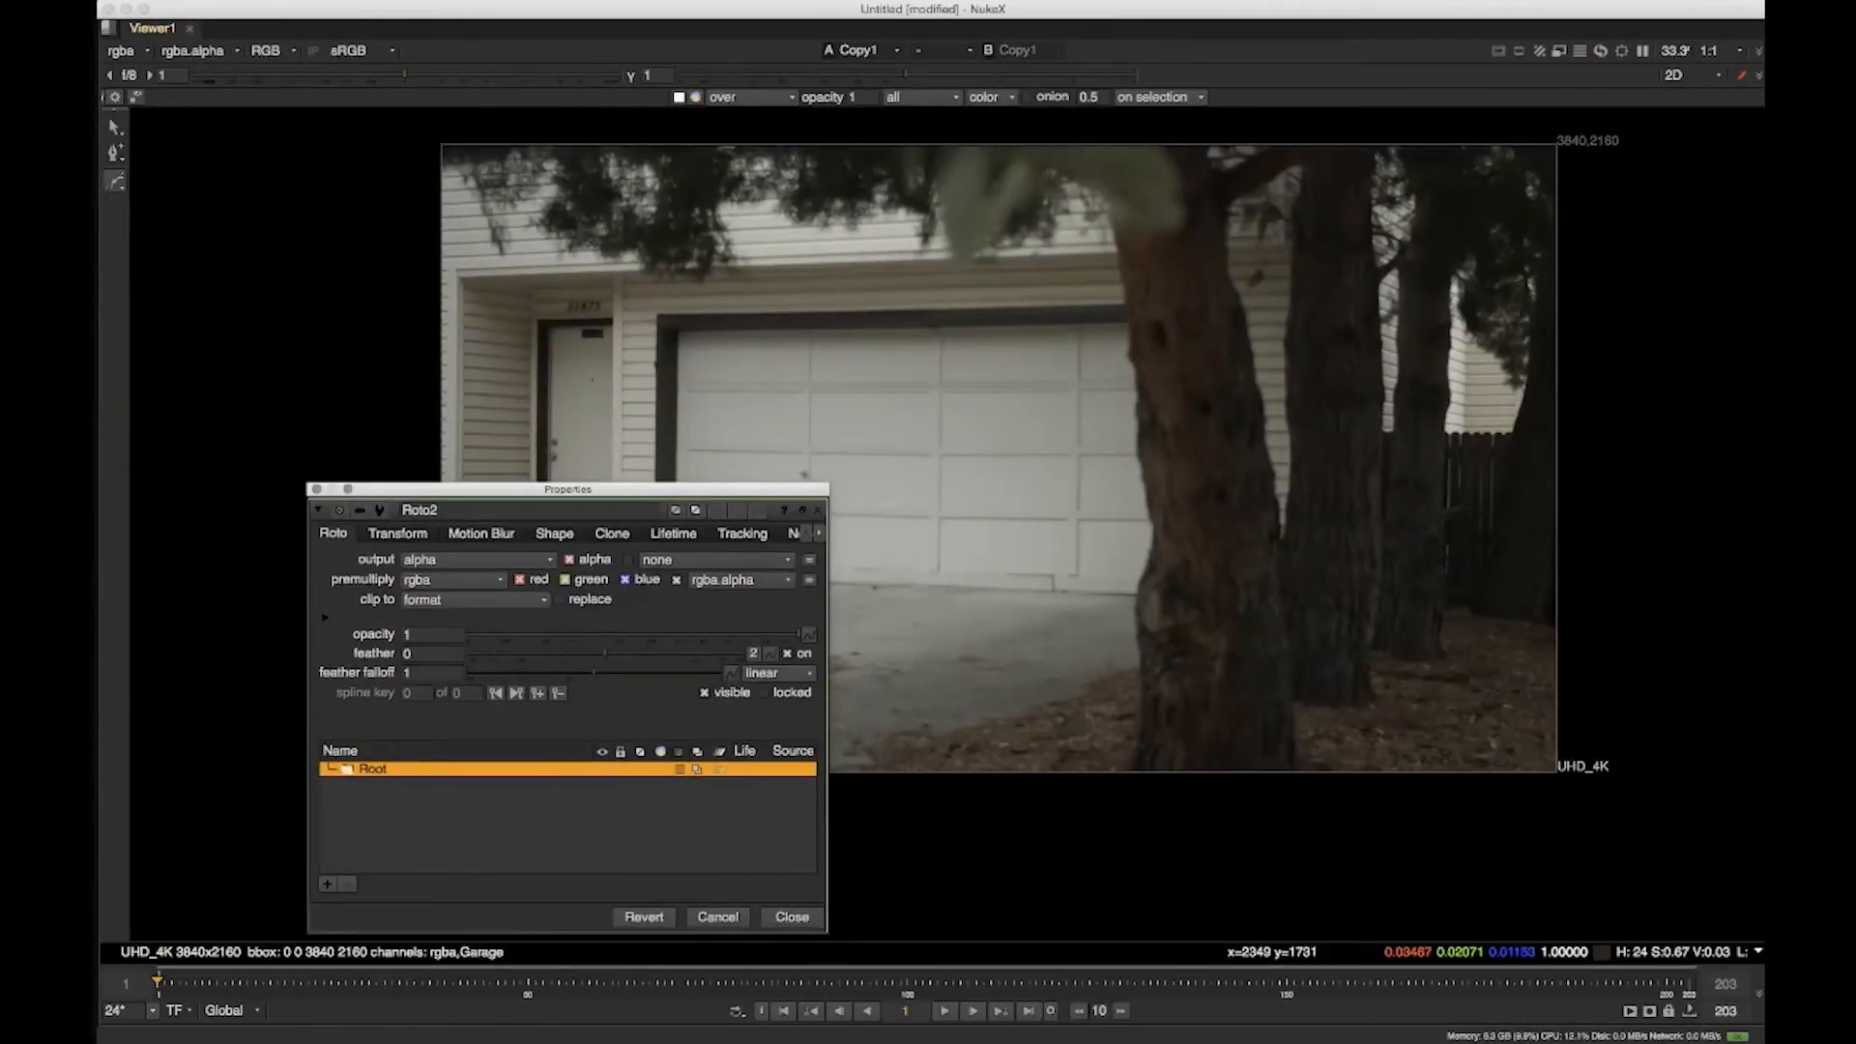
- Trace the foreground trunk's garage-side edge with Bezier points, from above the garage door frame down to the ground
{"action": "left_click", "coordinate": [1121, 270]}
{"action": "left_click", "coordinate": [1124, 315]}
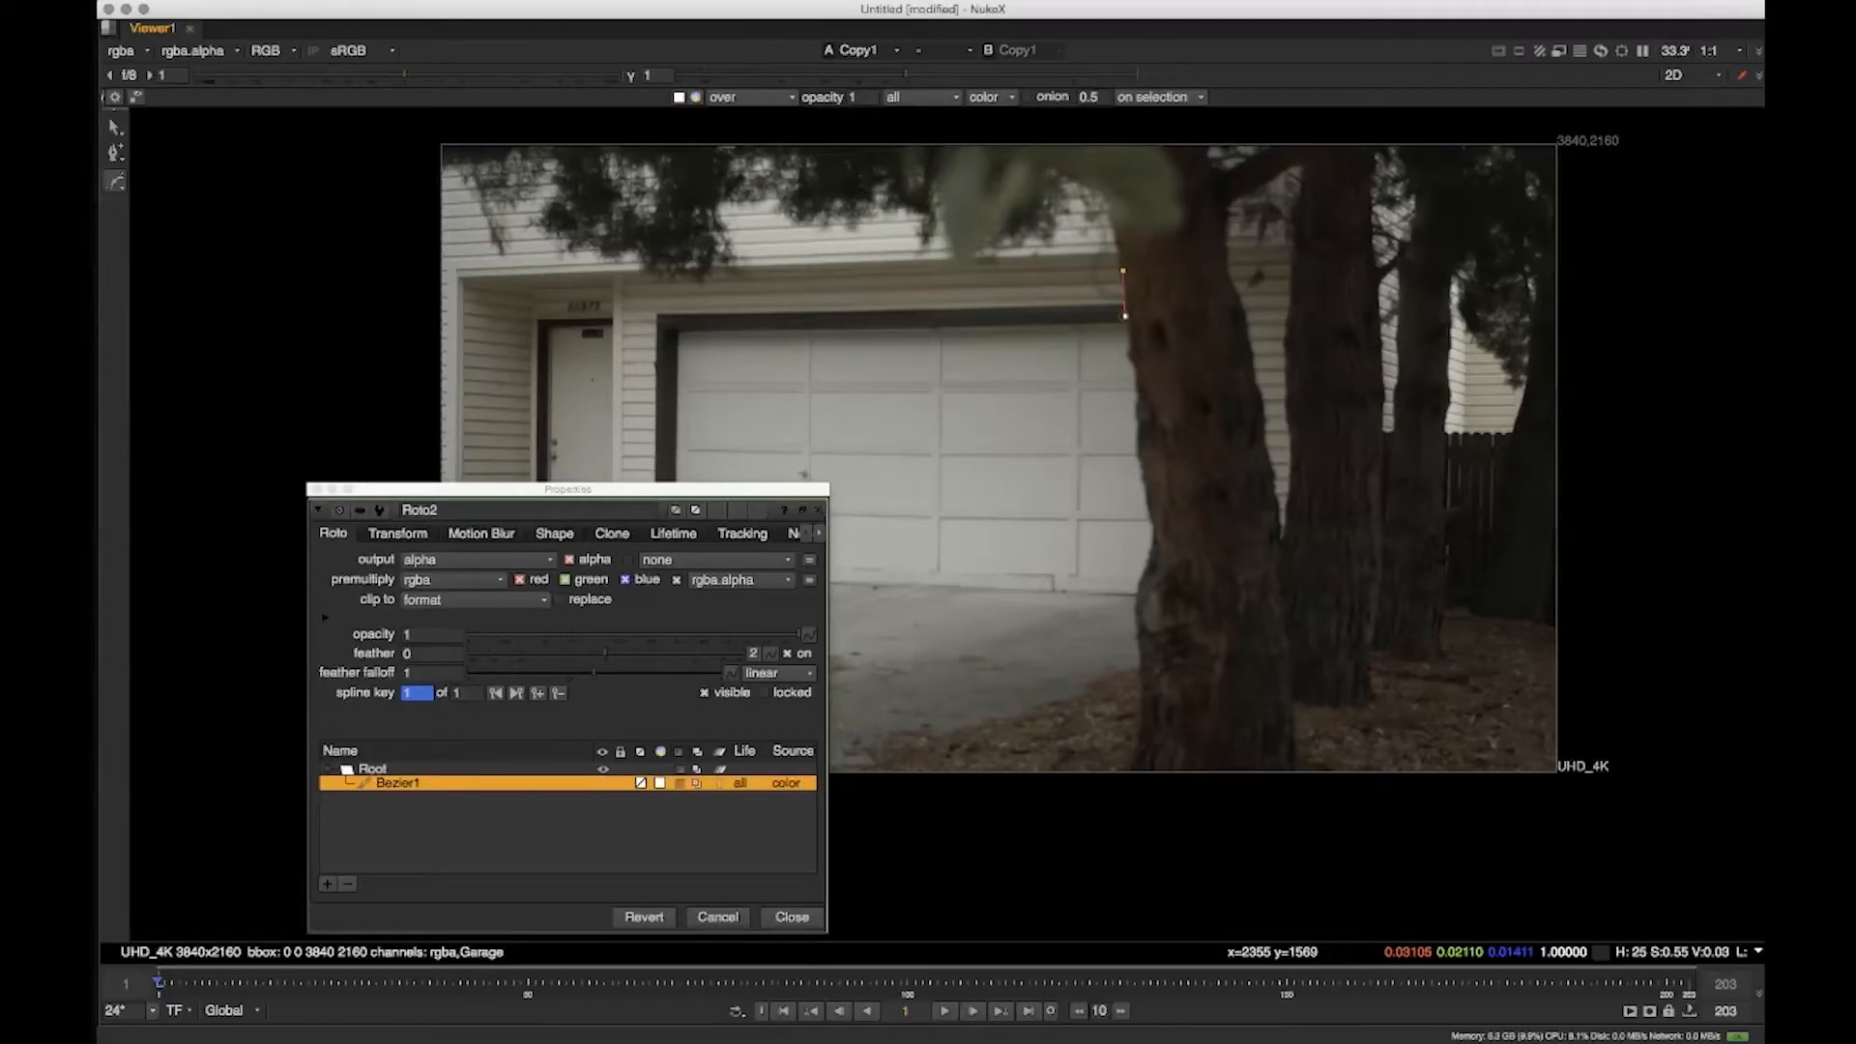
{"action": "left_click", "coordinate": [1132, 346]}
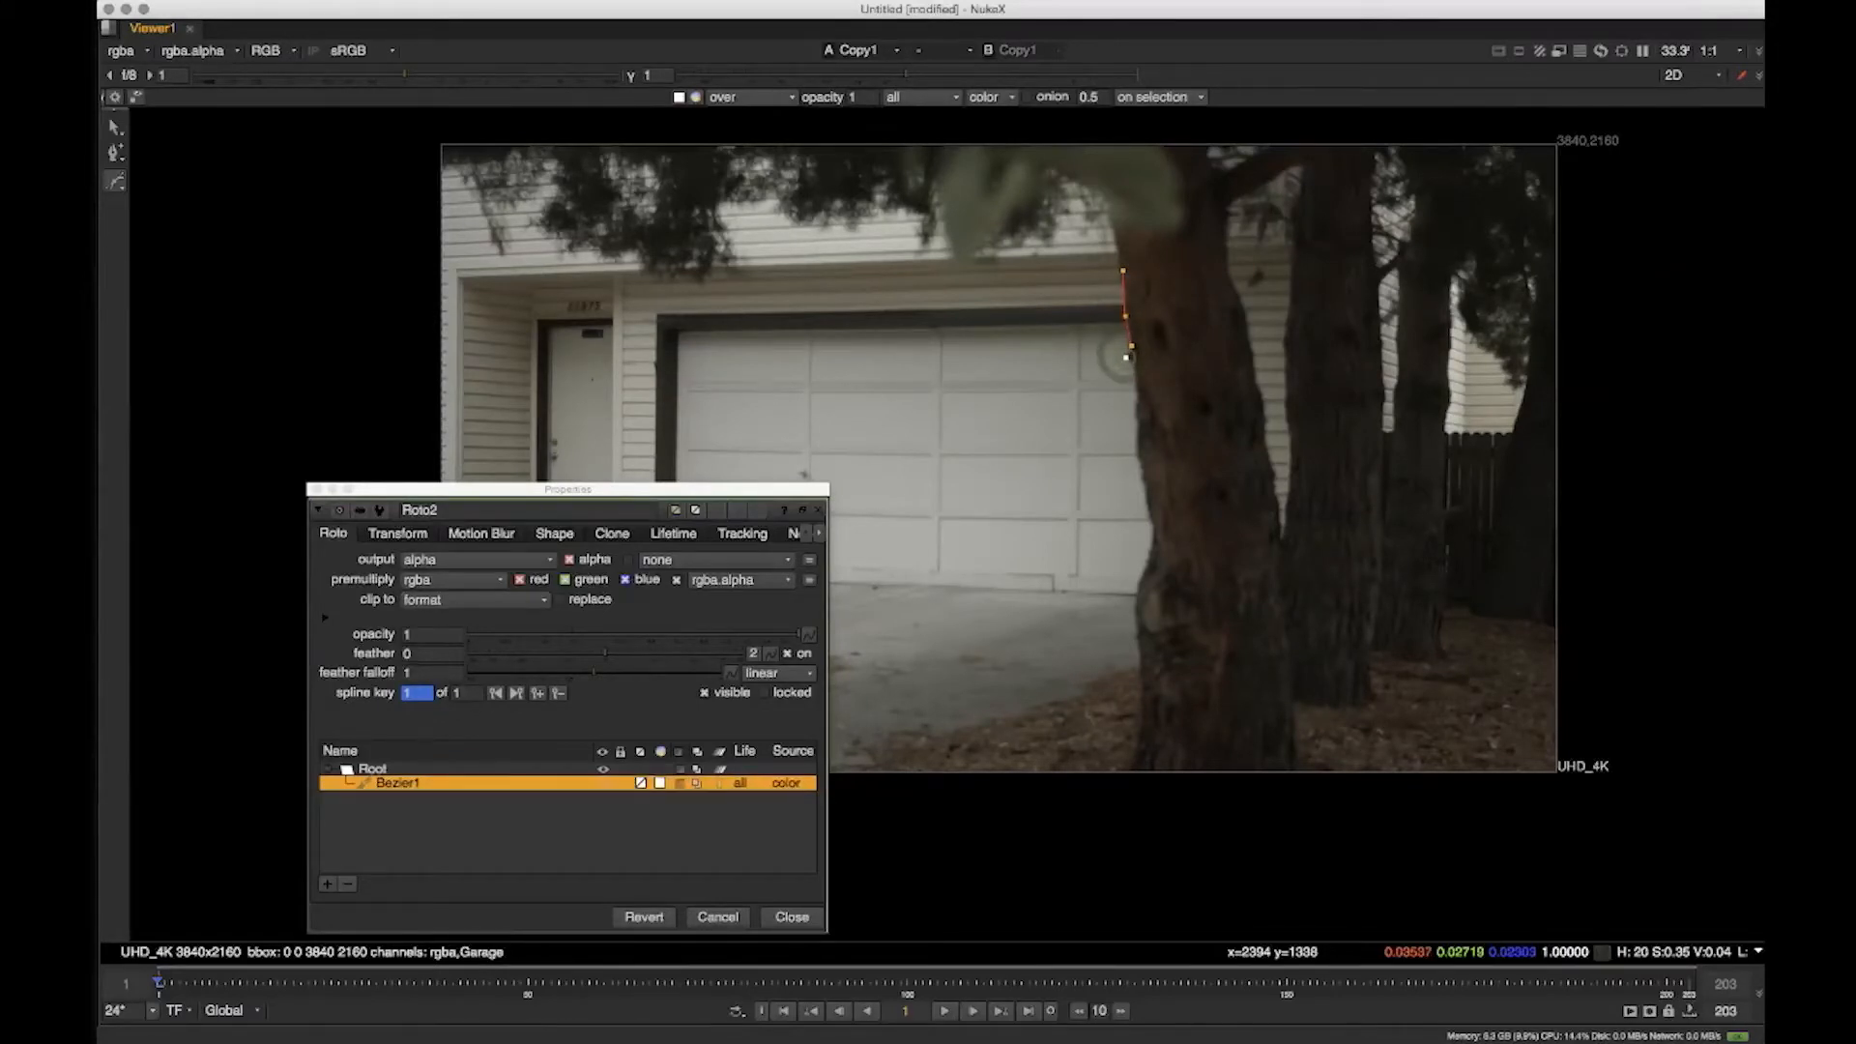
{"action": "left_click", "coordinate": [1127, 358]}
{"action": "left_click", "coordinate": [1137, 372]}
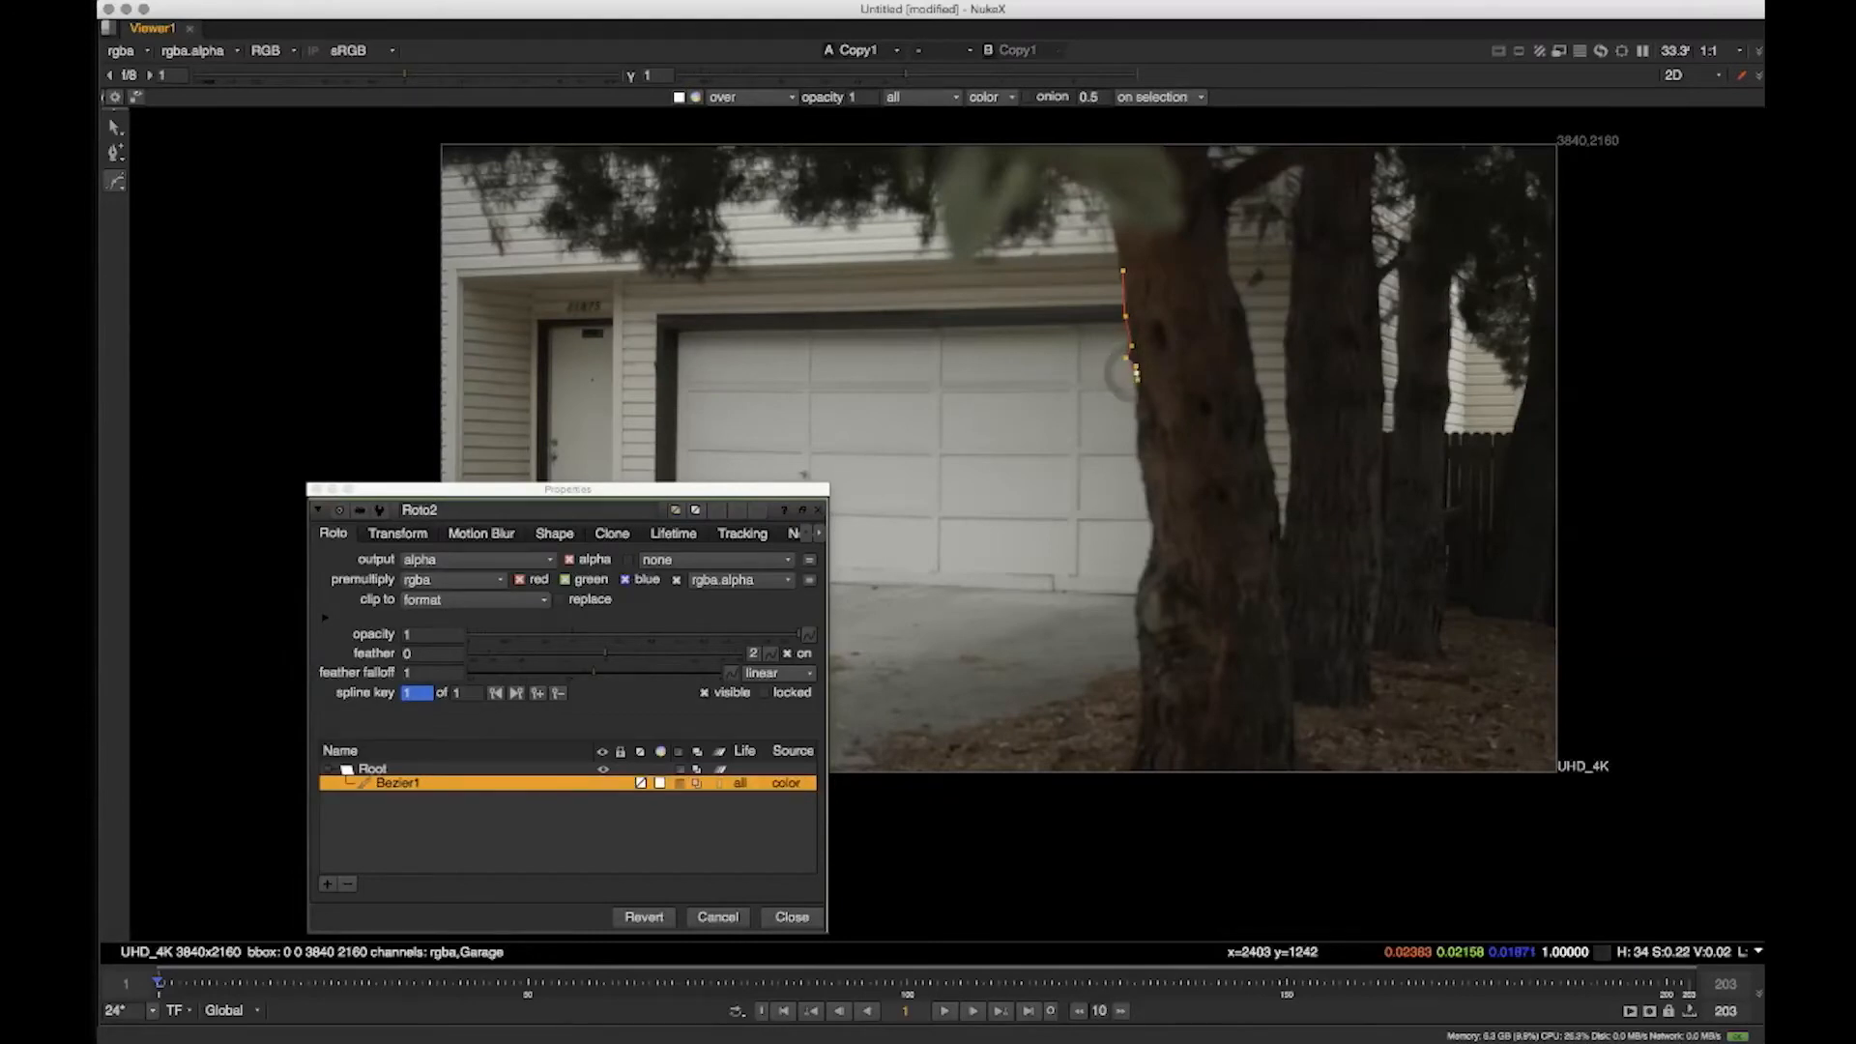
{"action": "left_click", "coordinate": [1137, 440]}
{"action": "left_click", "coordinate": [1147, 488]}
{"action": "left_click_drag", "start_coordinate": [1147, 488], "coordinate": [1148, 500]}
{"action": "left_click", "coordinate": [1145, 567]}
{"action": "left_click", "coordinate": [1139, 607]}
{"action": "left_click", "coordinate": [1143, 665]}
{"action": "left_click", "coordinate": [1140, 742]}
- Close the Bezier shape loosely below the frame and around the trunk's far side, back across its upper part
{"action": "left_click", "coordinate": [1302, 806]}
{"action": "left_click", "coordinate": [1269, 368]}
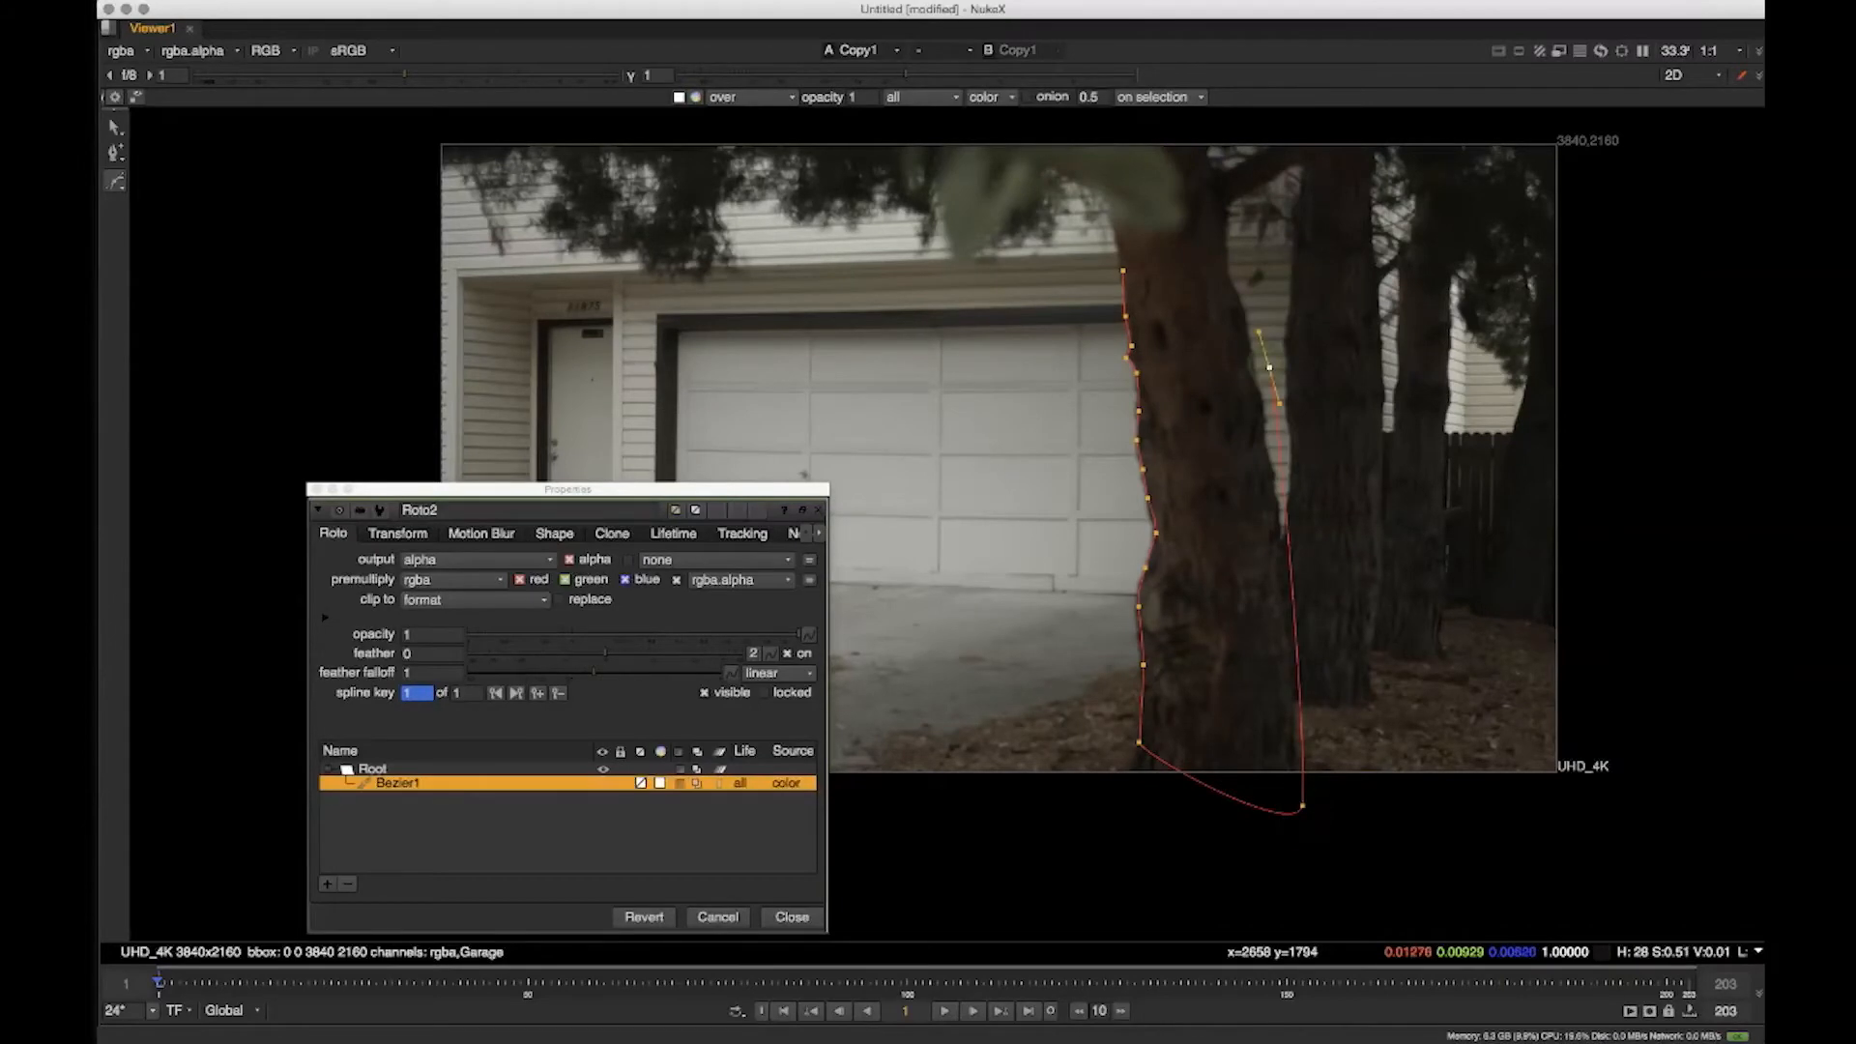
{"action": "left_click", "coordinate": [1208, 253]}
- Reposition and add Bezier points so the shape follows the trunk's edge near the bottom of the garage door
{"action": "scroll", "coordinate": [1095, 454], "scroll_direction": "up", "scroll_amount": 5}
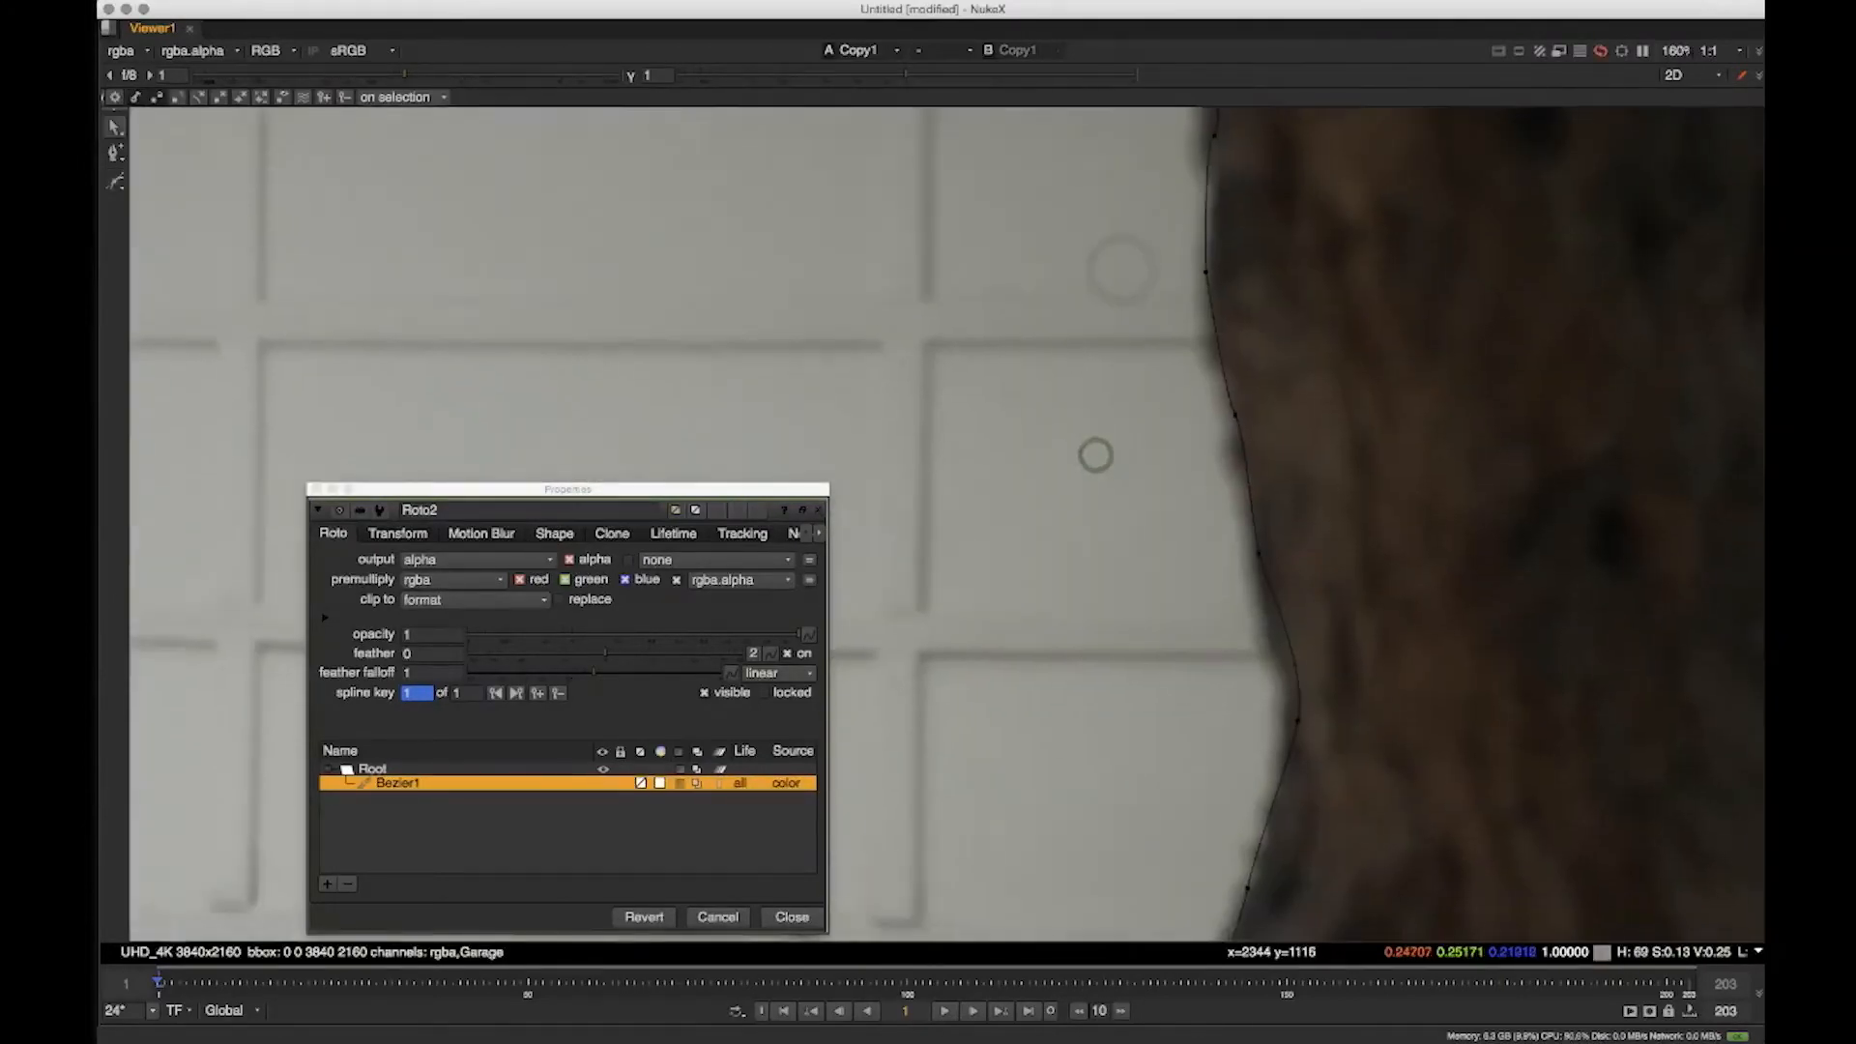
{"action": "scroll", "coordinate": [1095, 454], "scroll_direction": "down", "scroll_amount": 2}
{"action": "left_click_drag", "start_coordinate": [1158, 547], "coordinate": [1181, 419]}
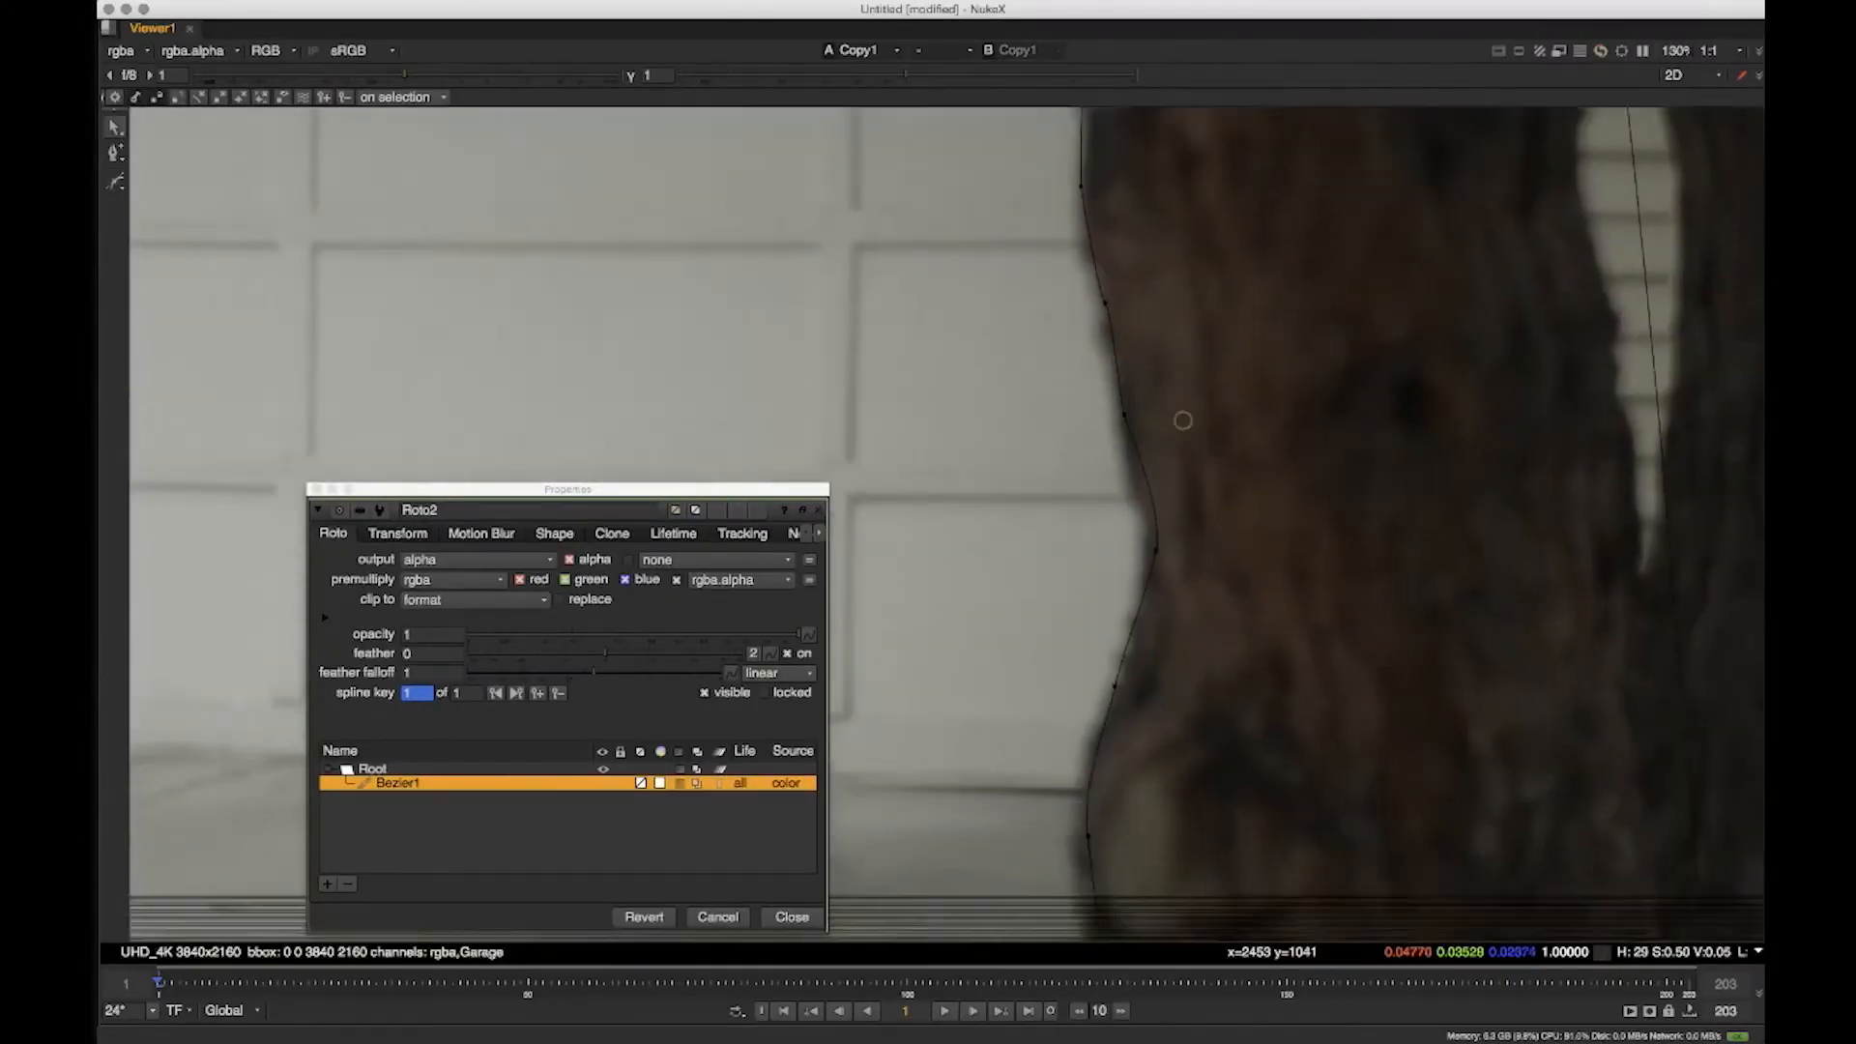
{"action": "left_click", "coordinate": [1117, 668]}
{"action": "left_click_drag", "start_coordinate": [1121, 669], "coordinate": [1122, 683]}
{"action": "left_click_drag", "start_coordinate": [1089, 818], "coordinate": [1075, 828]}
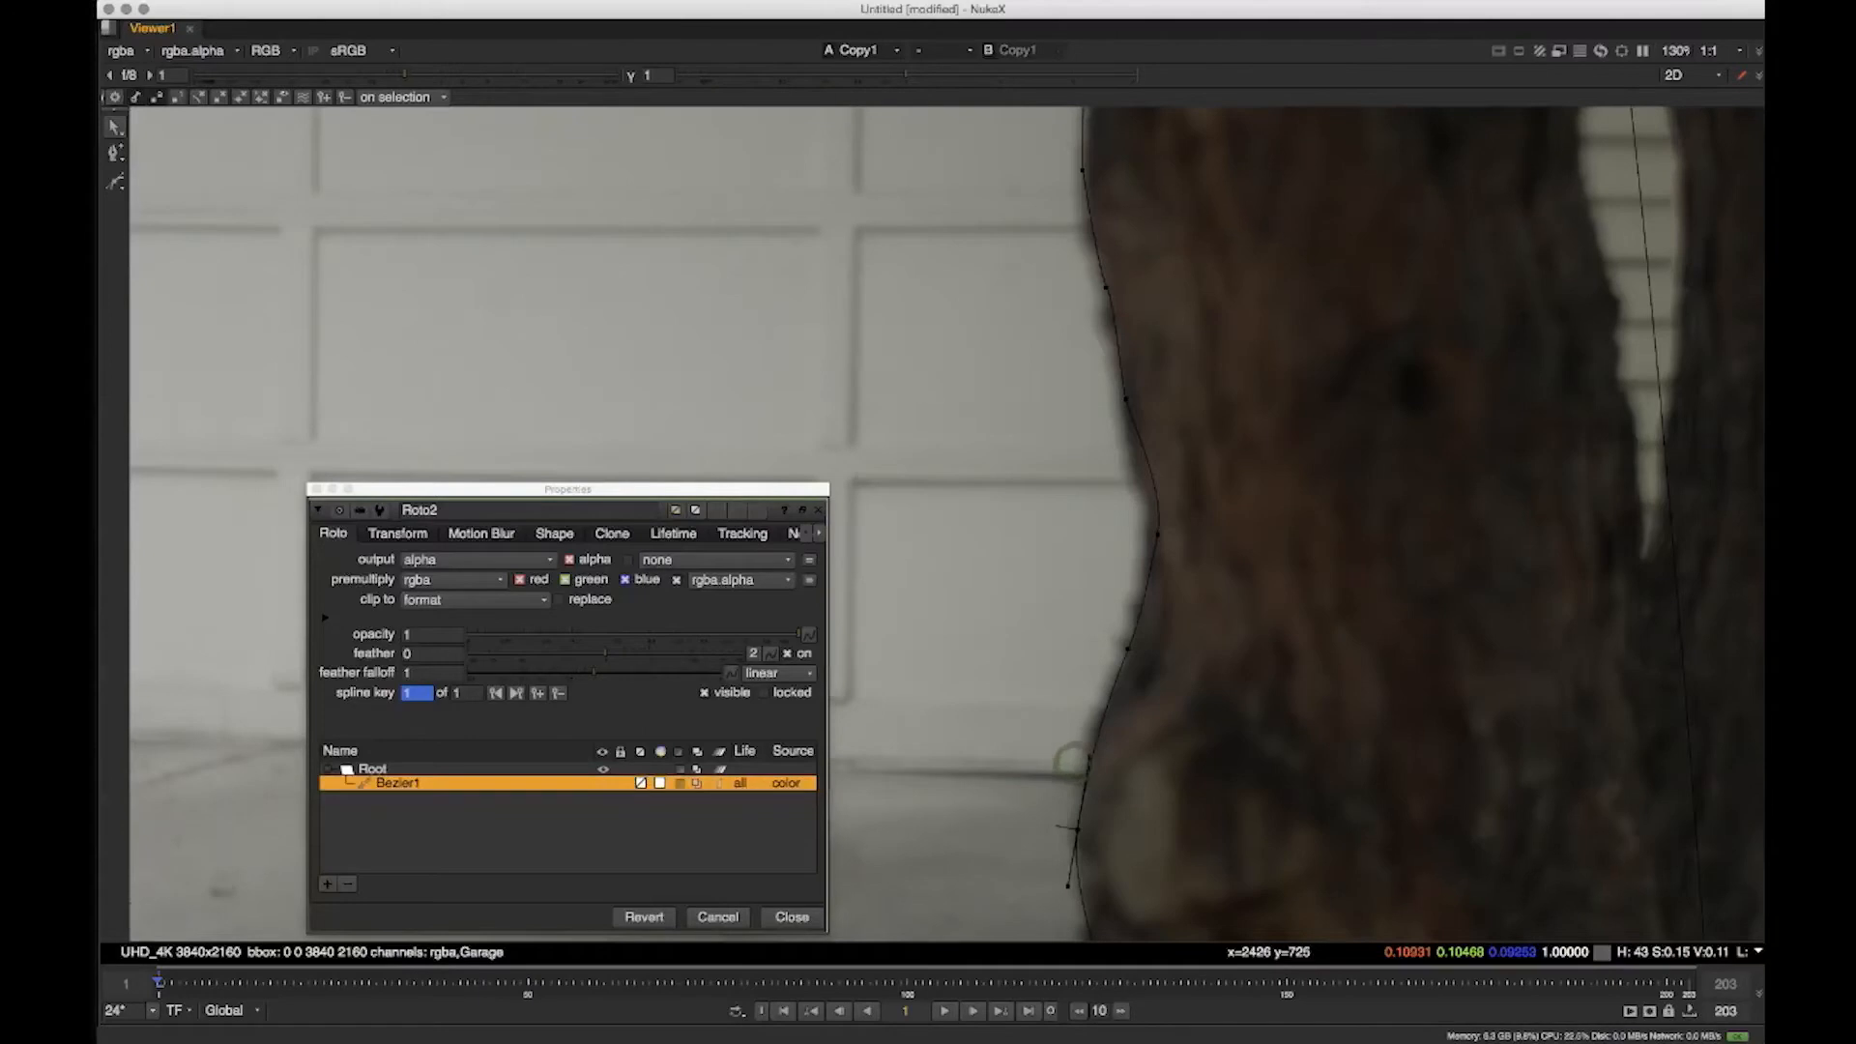
{"action": "left_click_drag", "start_coordinate": [1072, 761], "coordinate": [1118, 806]}
{"action": "left_click_drag", "start_coordinate": [1201, 578], "coordinate": [1196, 588]}
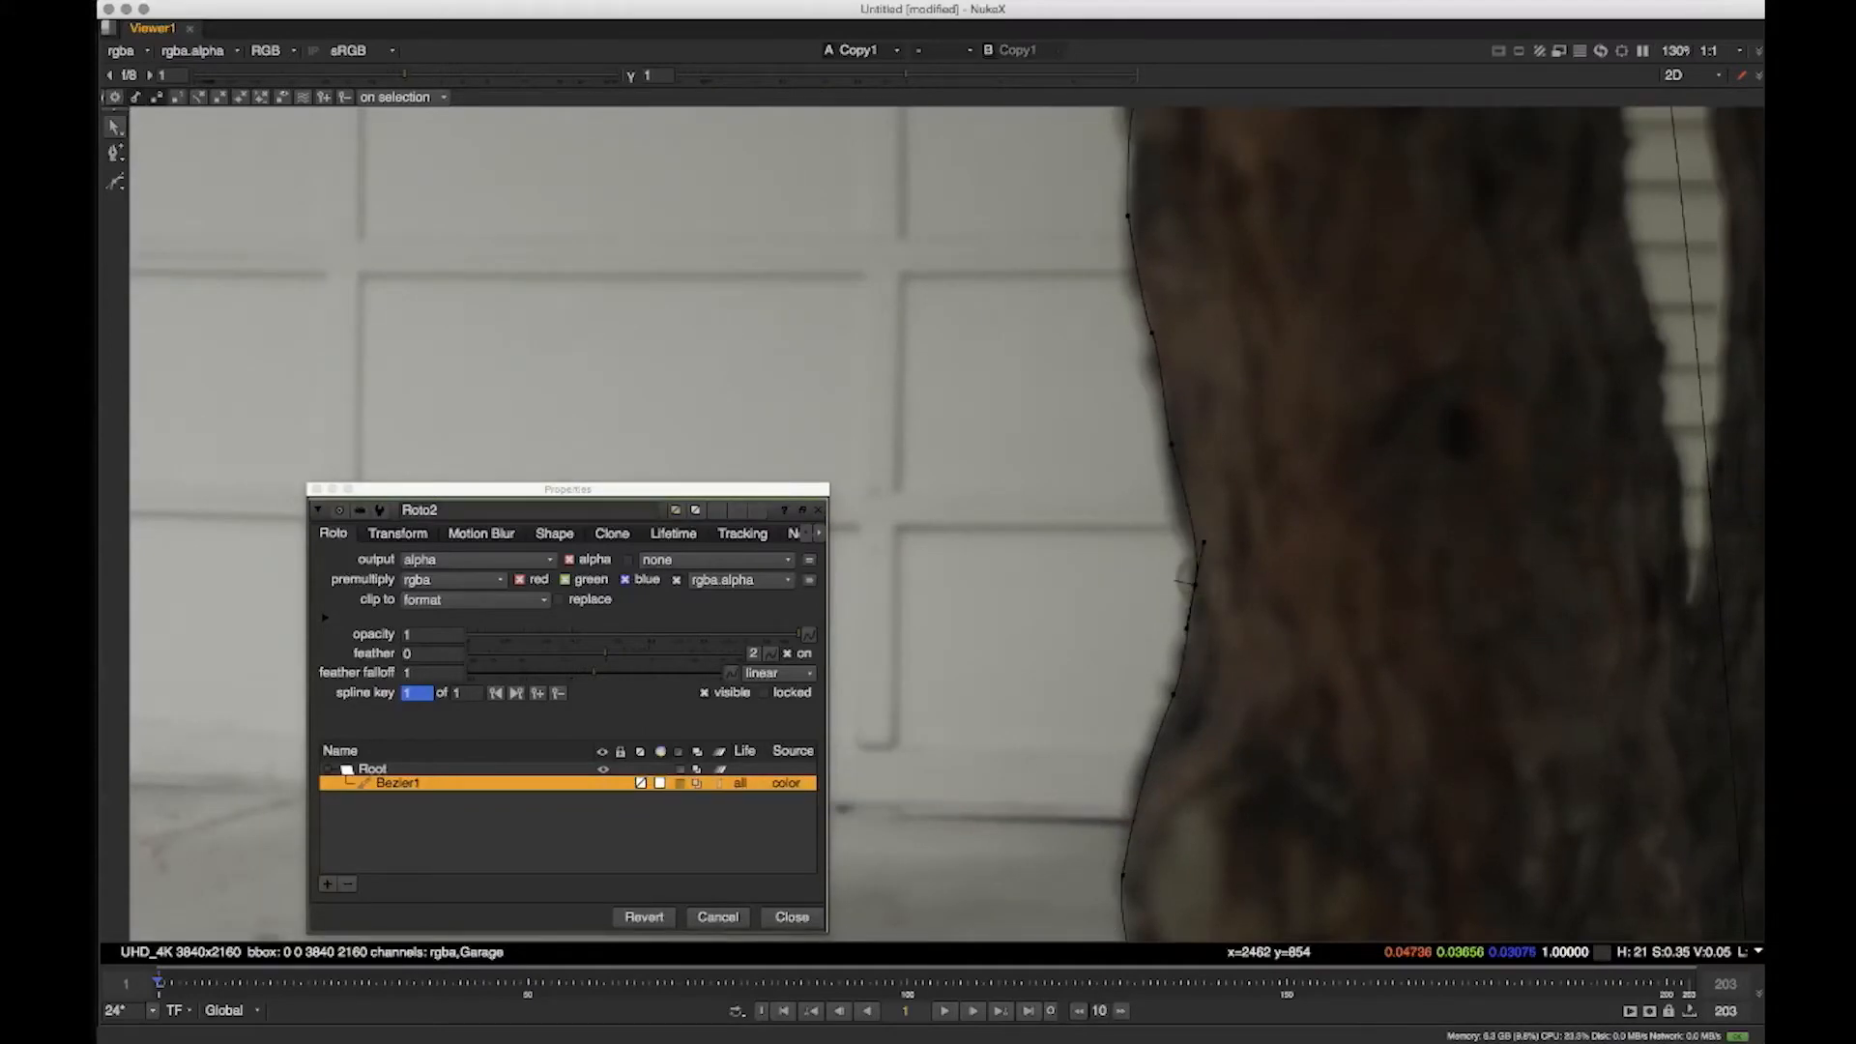
- Move the Bezier point on the trunk's edge beside the middle door panels, smooth it and adjust its tangent
{"action": "left_click_drag", "start_coordinate": [1167, 511], "coordinate": [1195, 545]}
{"action": "left_click_drag", "start_coordinate": [1198, 479], "coordinate": [1228, 616]}
{"action": "left_click_drag", "start_coordinate": [1206, 467], "coordinate": [1226, 582]}
{"action": "left_click_drag", "start_coordinate": [1201, 460], "coordinate": [1202, 465]}
{"action": "scroll", "coordinate": [1199, 462], "scroll_direction": "up", "scroll_amount": 4}
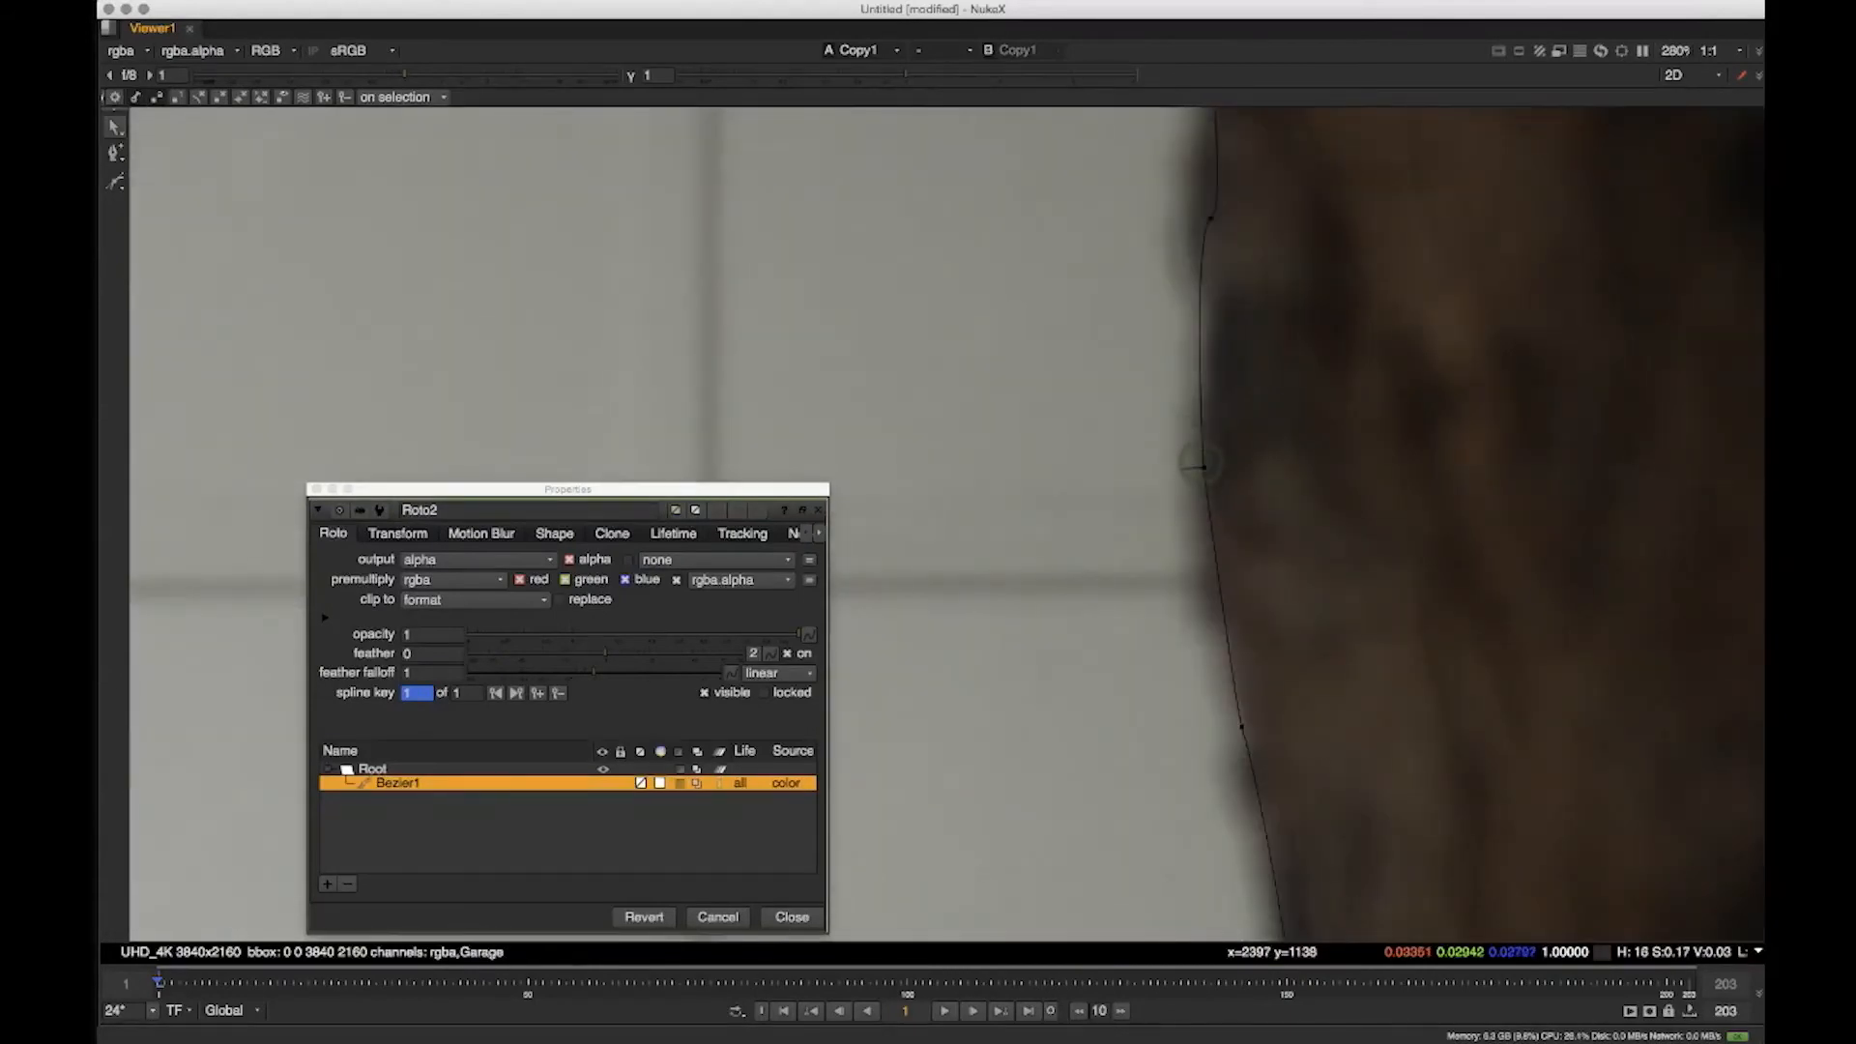
{"action": "left_click_drag", "start_coordinate": [1192, 471], "coordinate": [1201, 478]}
{"action": "key", "text": "z"}
{"action": "left_click_drag", "start_coordinate": [1198, 422], "coordinate": [1202, 422]}
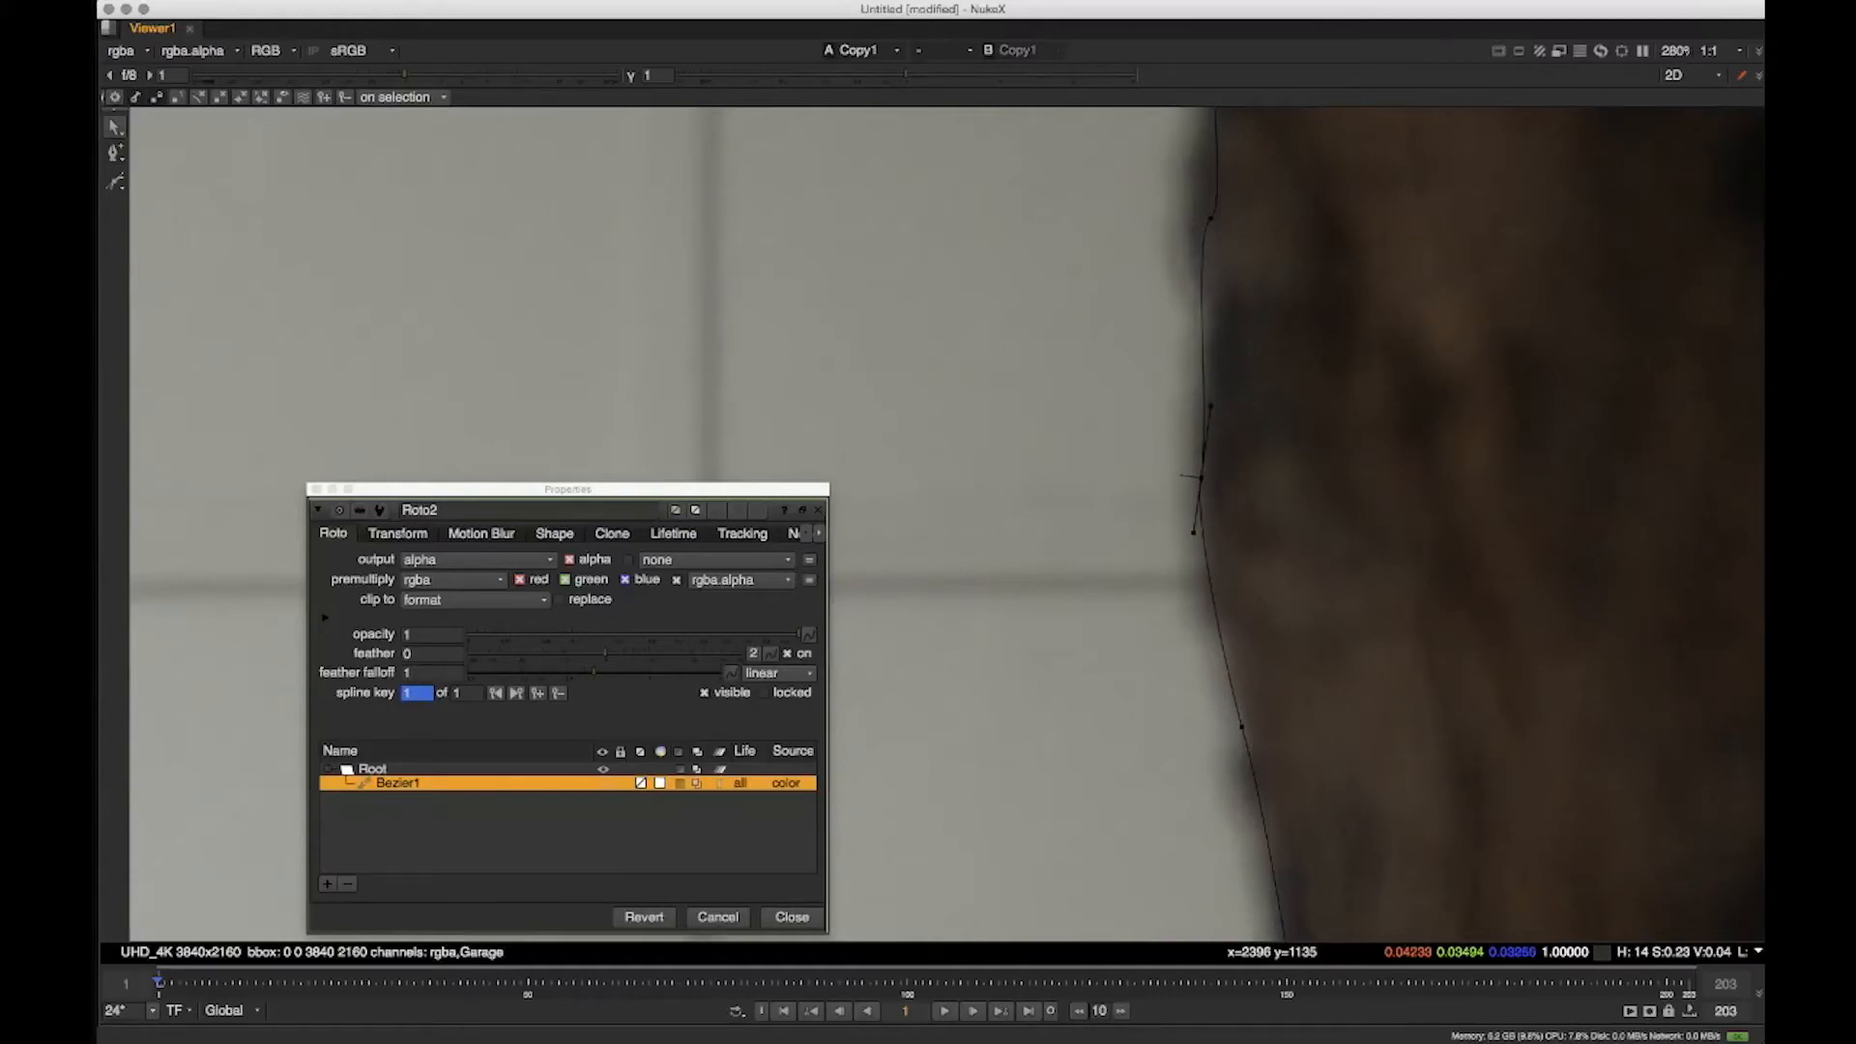
{"action": "right_click", "coordinate": [1199, 481]}
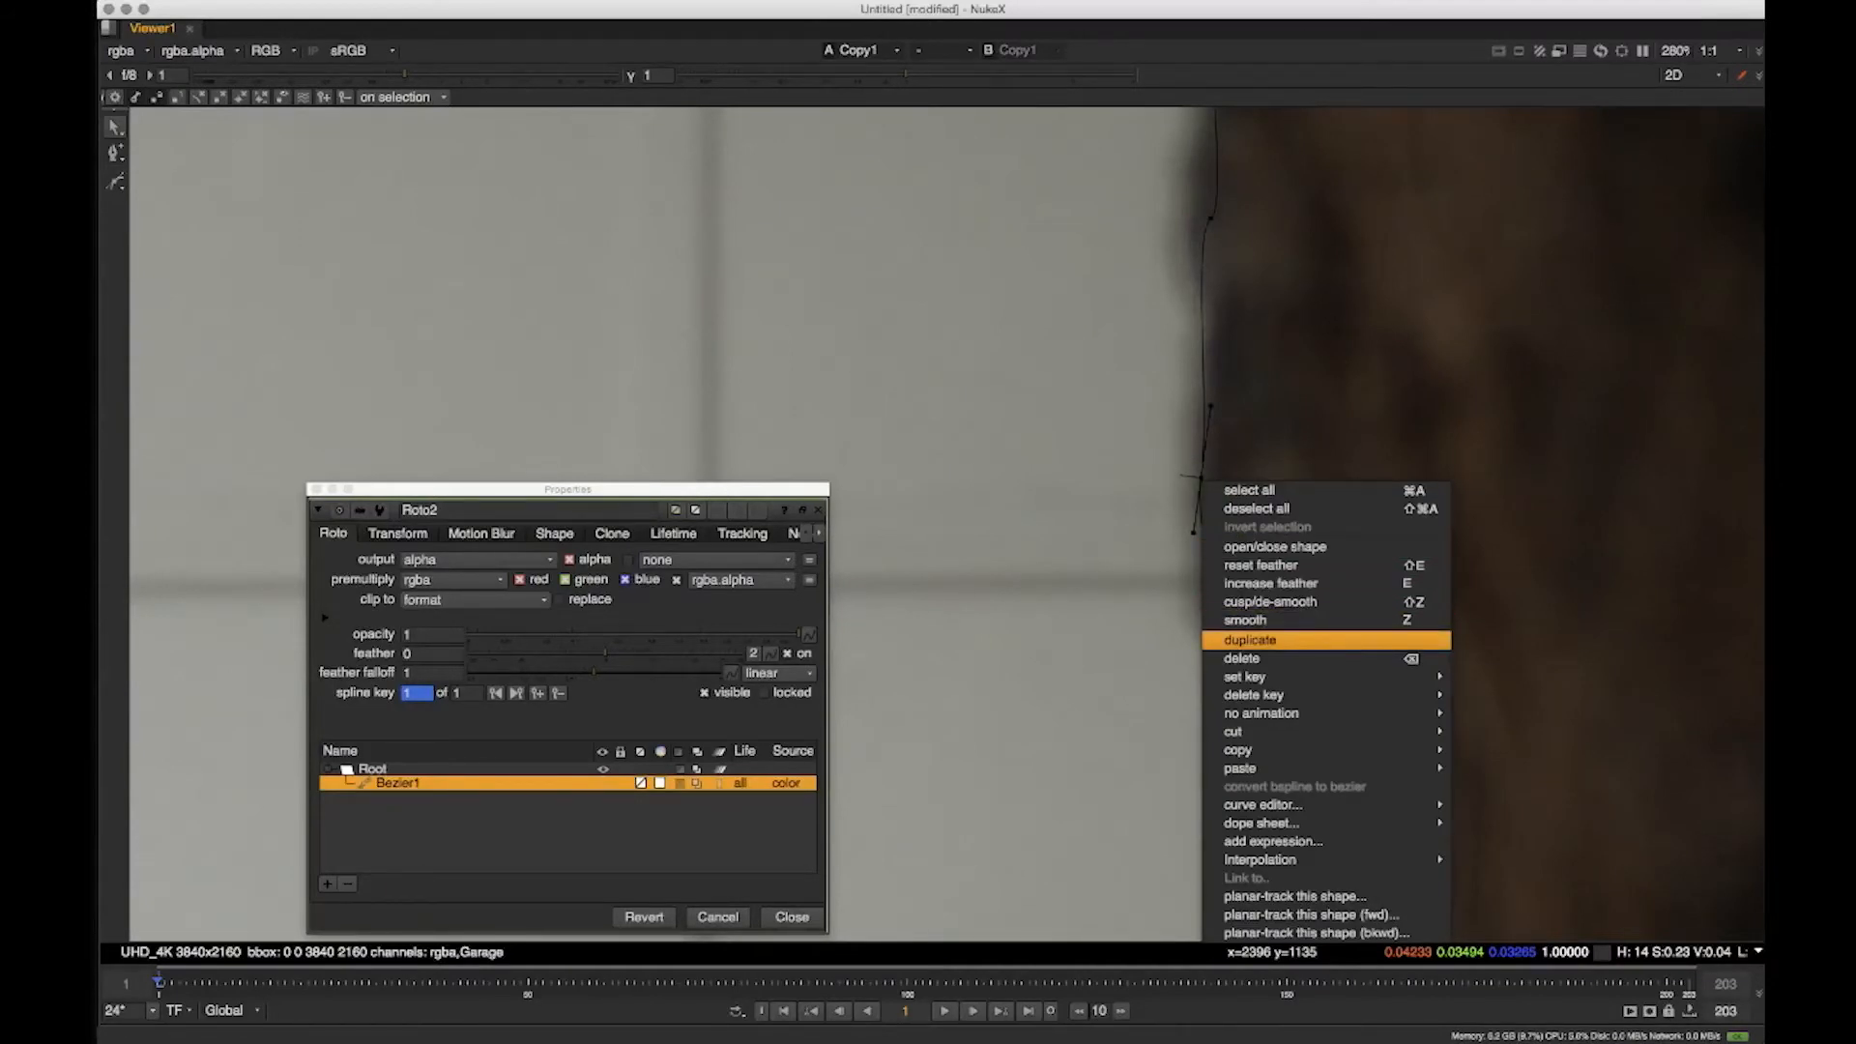
{"action": "left_click", "coordinate": [1274, 280]}
- Adjust the Bezier points around the small bump on the trunk's edge just below the garage door's top frame
{"action": "left_click_drag", "start_coordinate": [1233, 116], "coordinate": [1285, 295]}
{"action": "left_click_drag", "start_coordinate": [1255, 708], "coordinate": [1251, 722]}
{"action": "left_click", "coordinate": [1264, 448]}
{"action": "left_click_drag", "start_coordinate": [1265, 449], "coordinate": [1250, 387]}
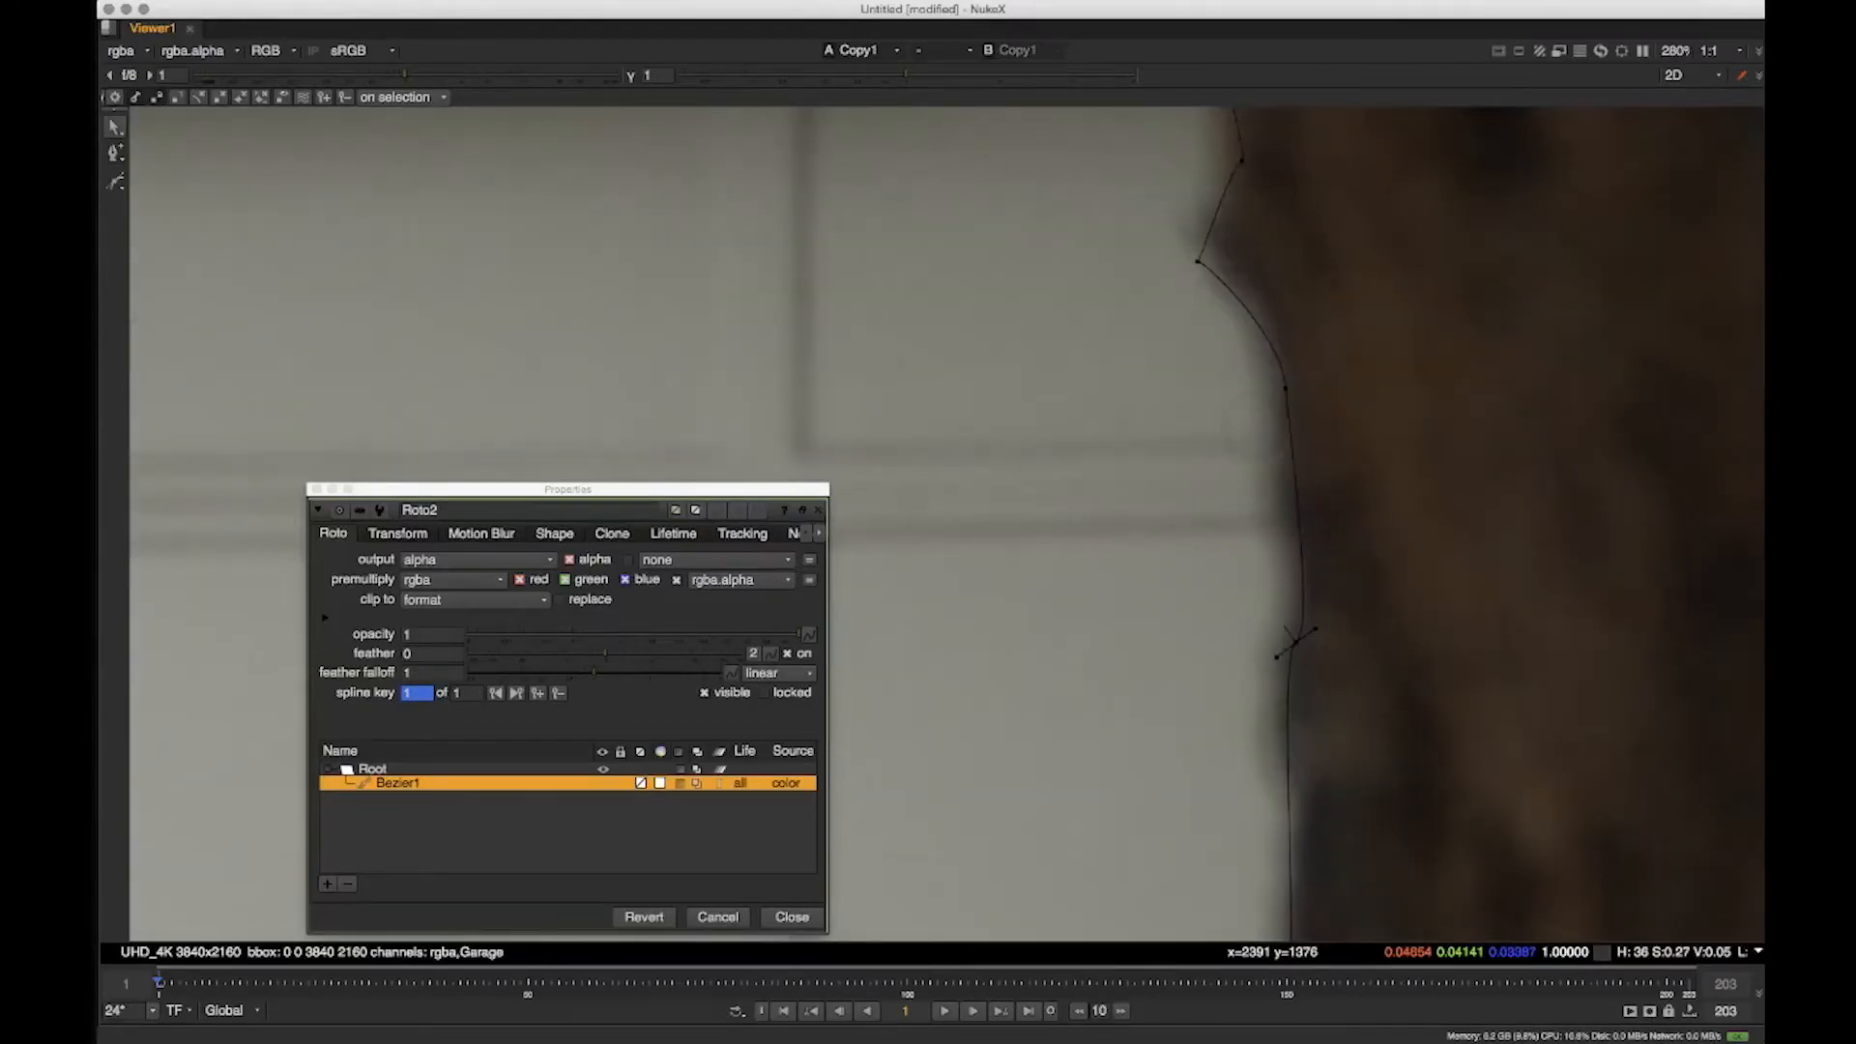
{"action": "left_click_drag", "start_coordinate": [1274, 395], "coordinate": [1282, 380]}
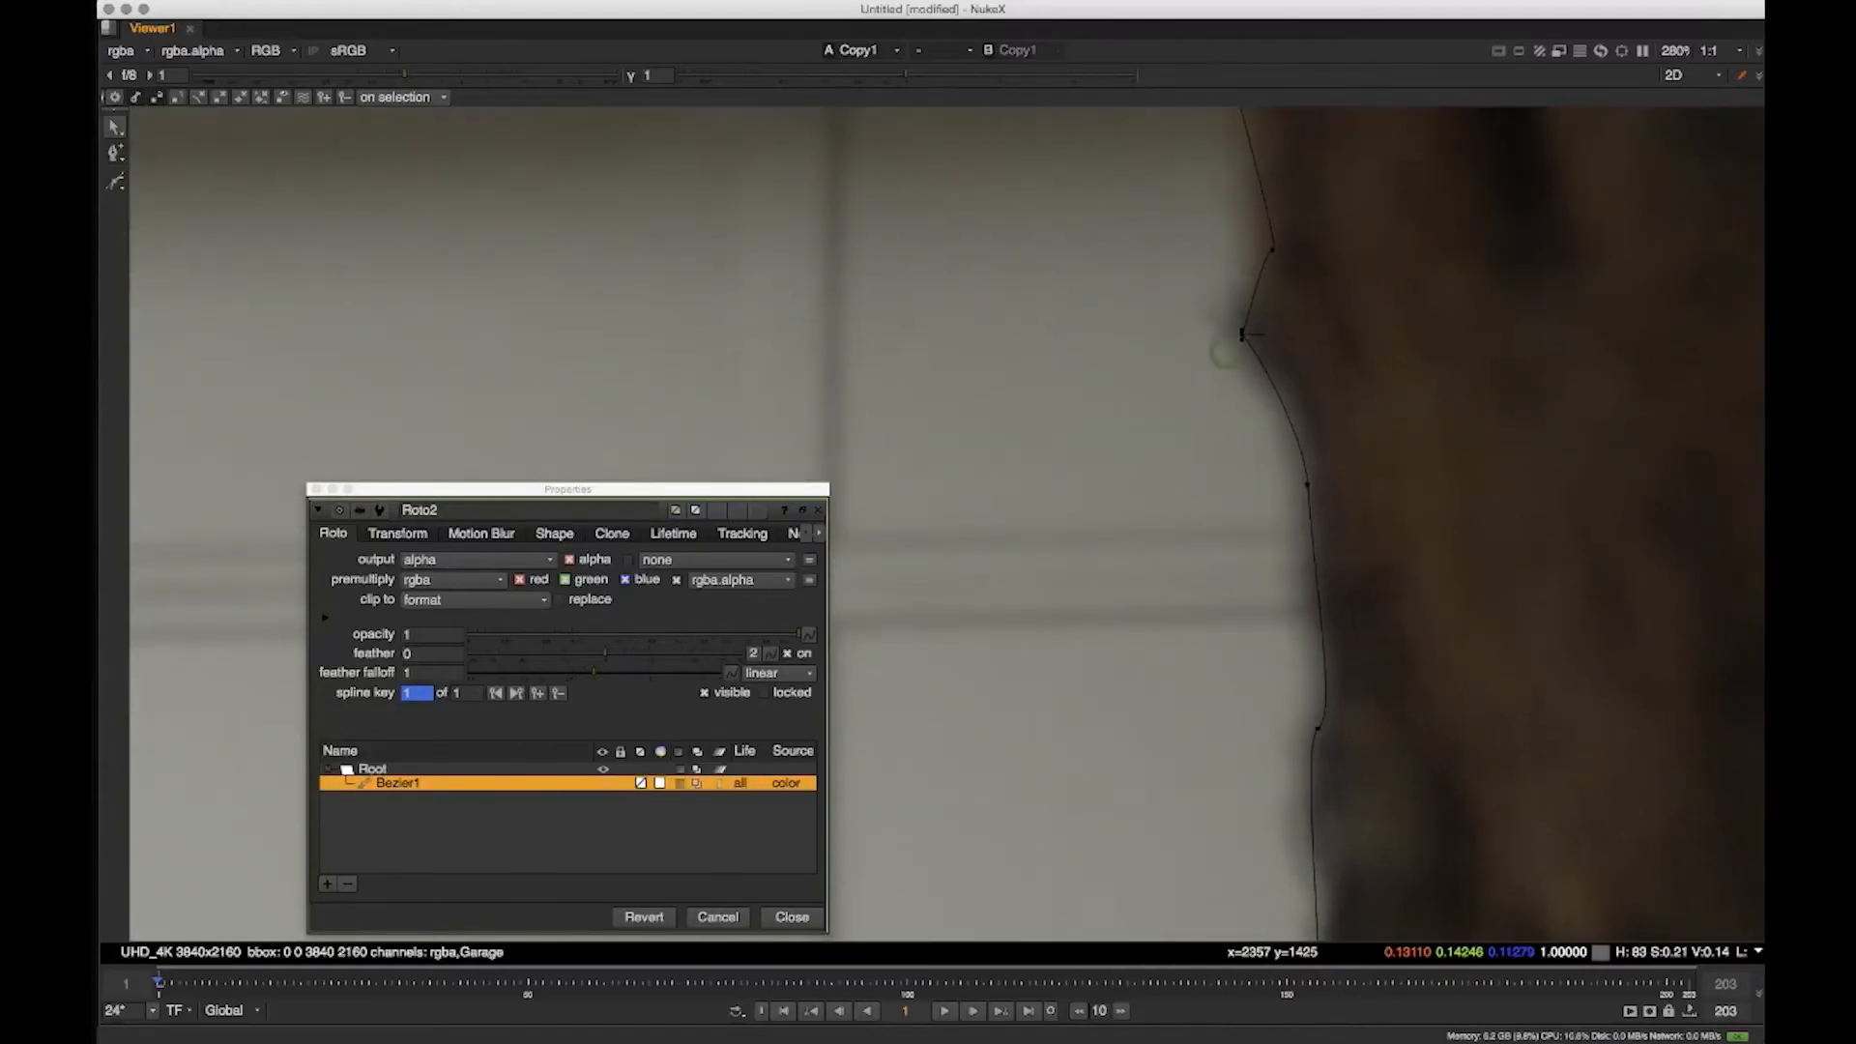
{"action": "scroll", "coordinate": [1241, 336], "scroll_direction": "up", "scroll_amount": 5}
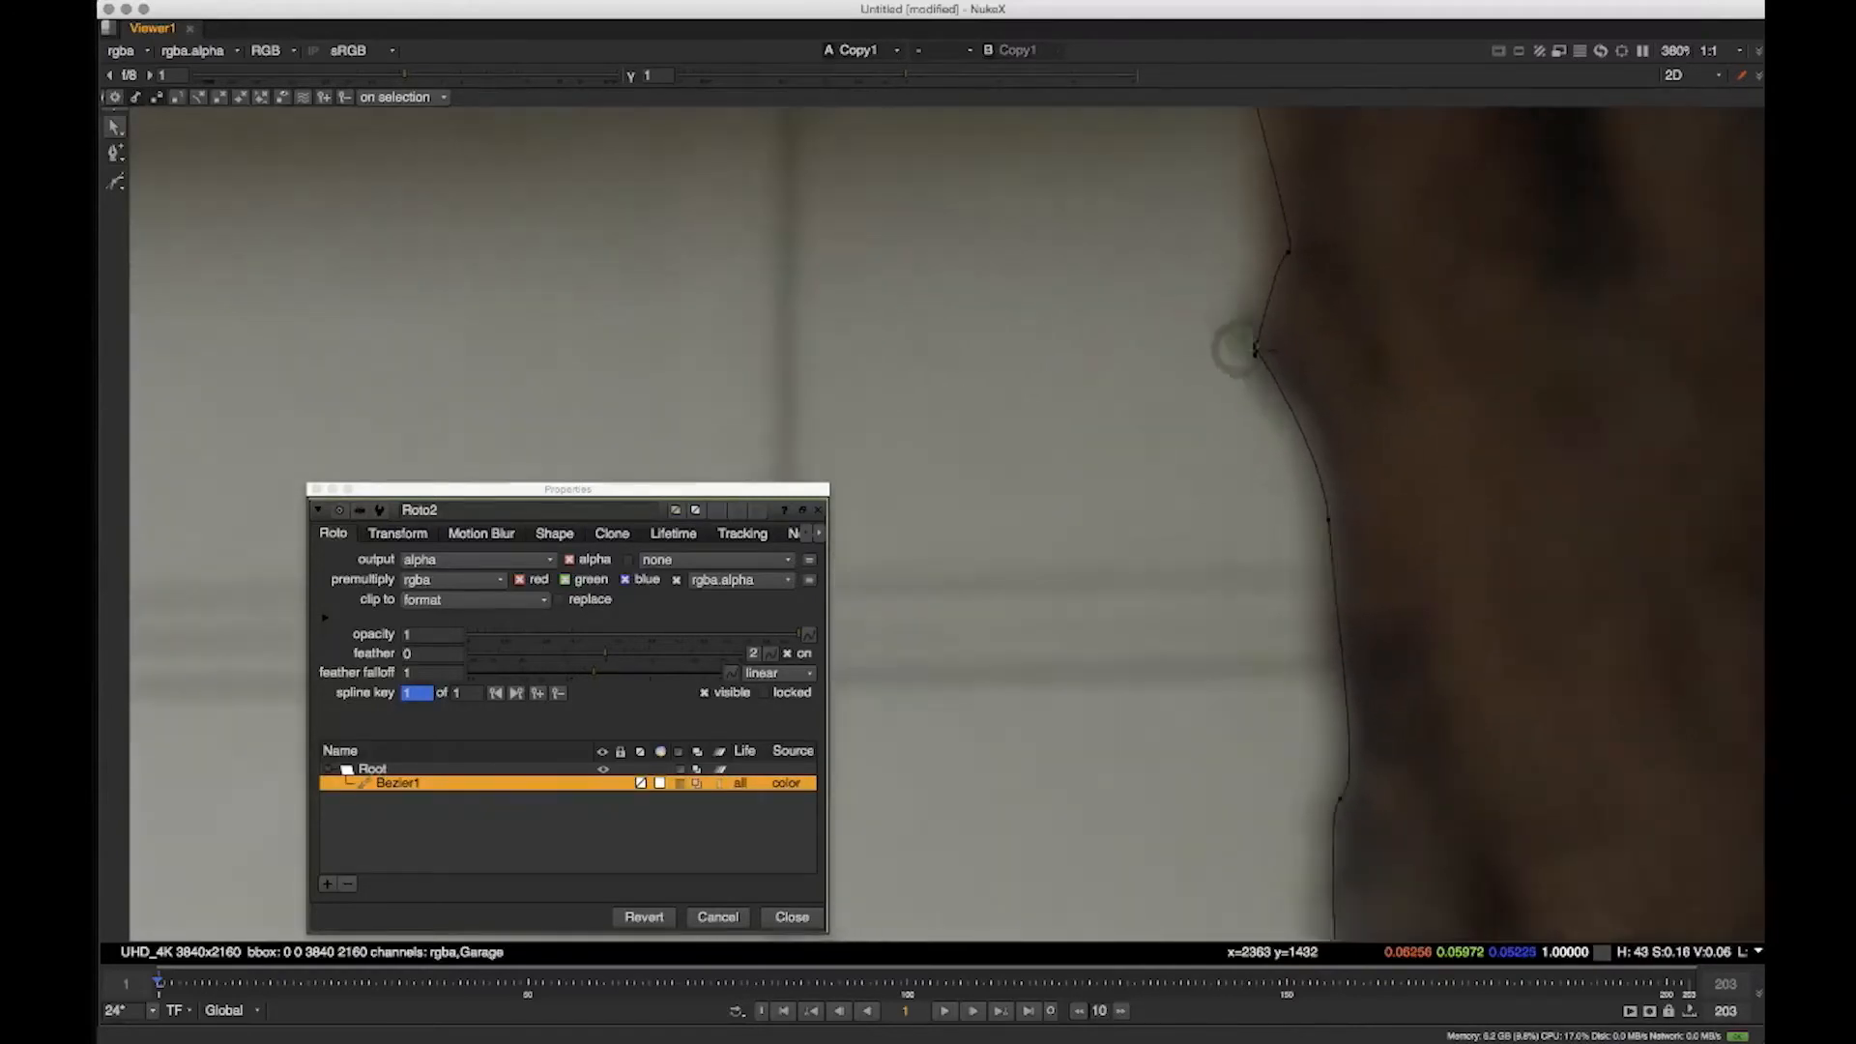
{"action": "left_click_drag", "start_coordinate": [1197, 371], "coordinate": [1192, 312]}
{"action": "scroll", "coordinate": [1294, 298], "scroll_direction": "down", "scroll_amount": 5}
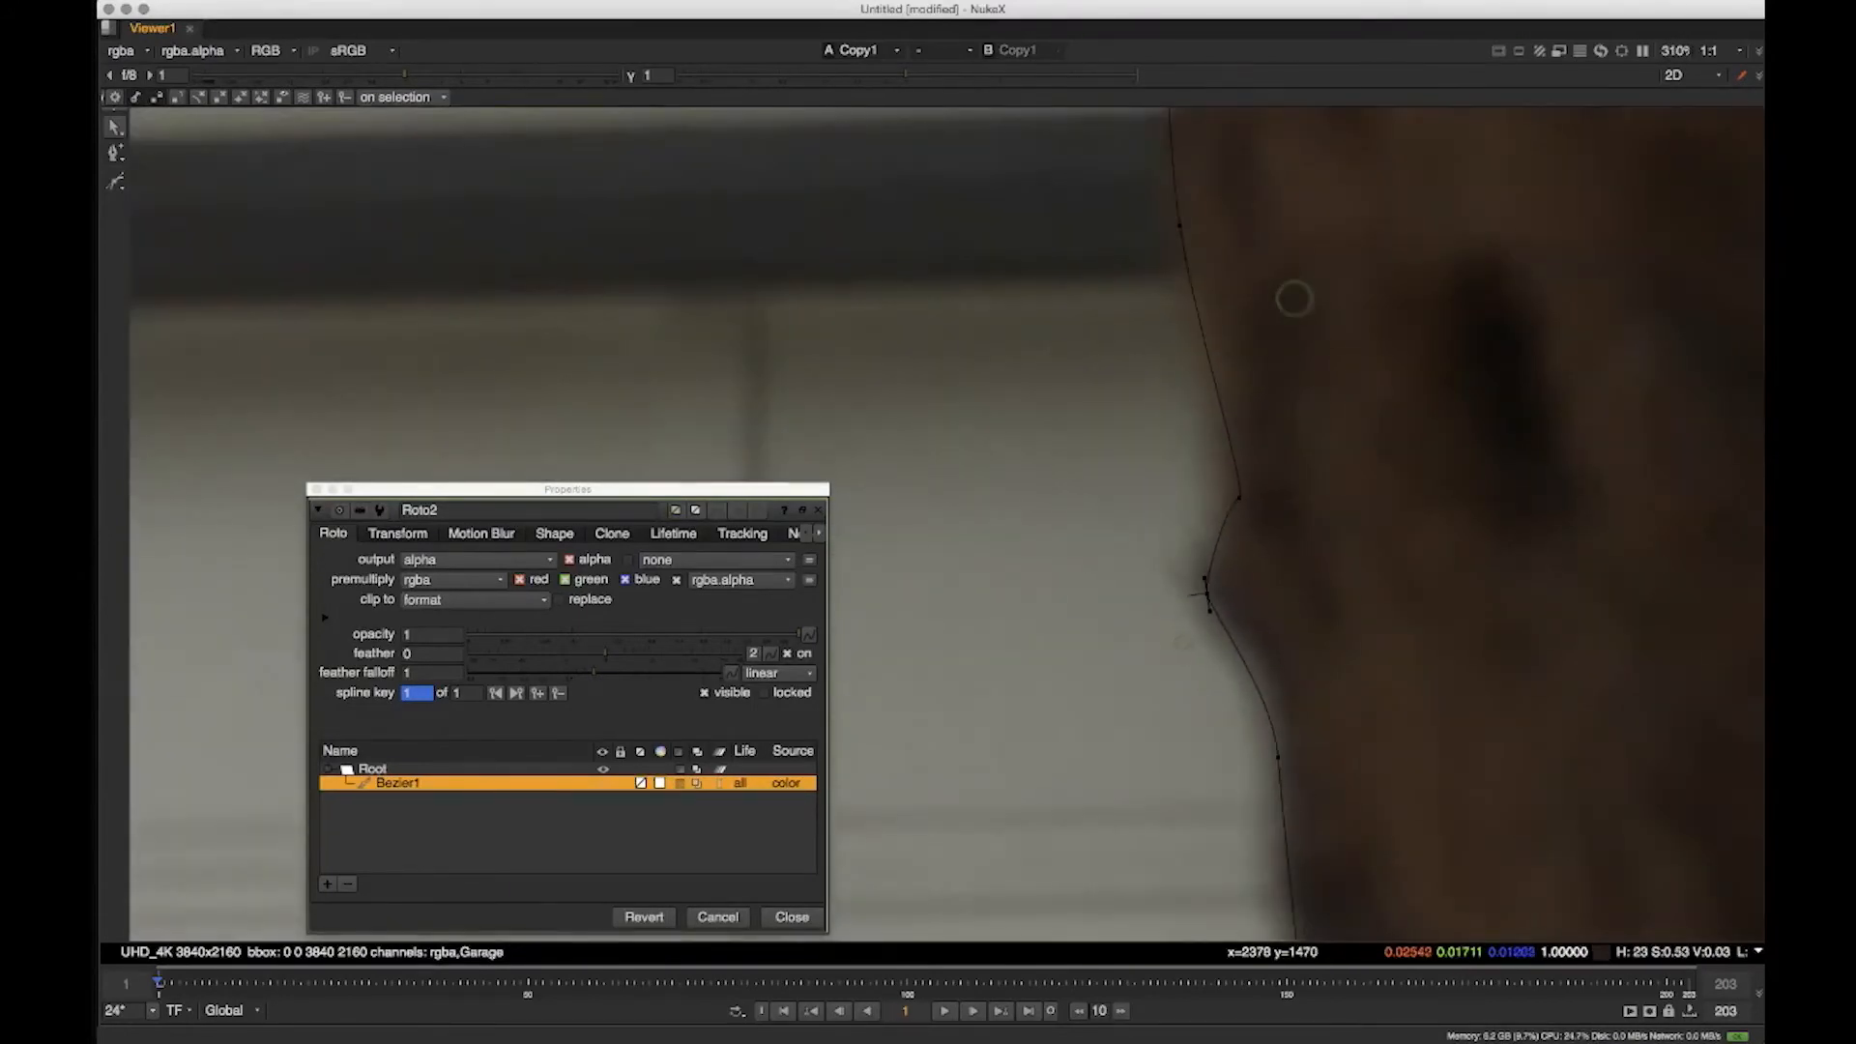
{"action": "left_click_drag", "start_coordinate": [1239, 498], "coordinate": [1224, 503]}
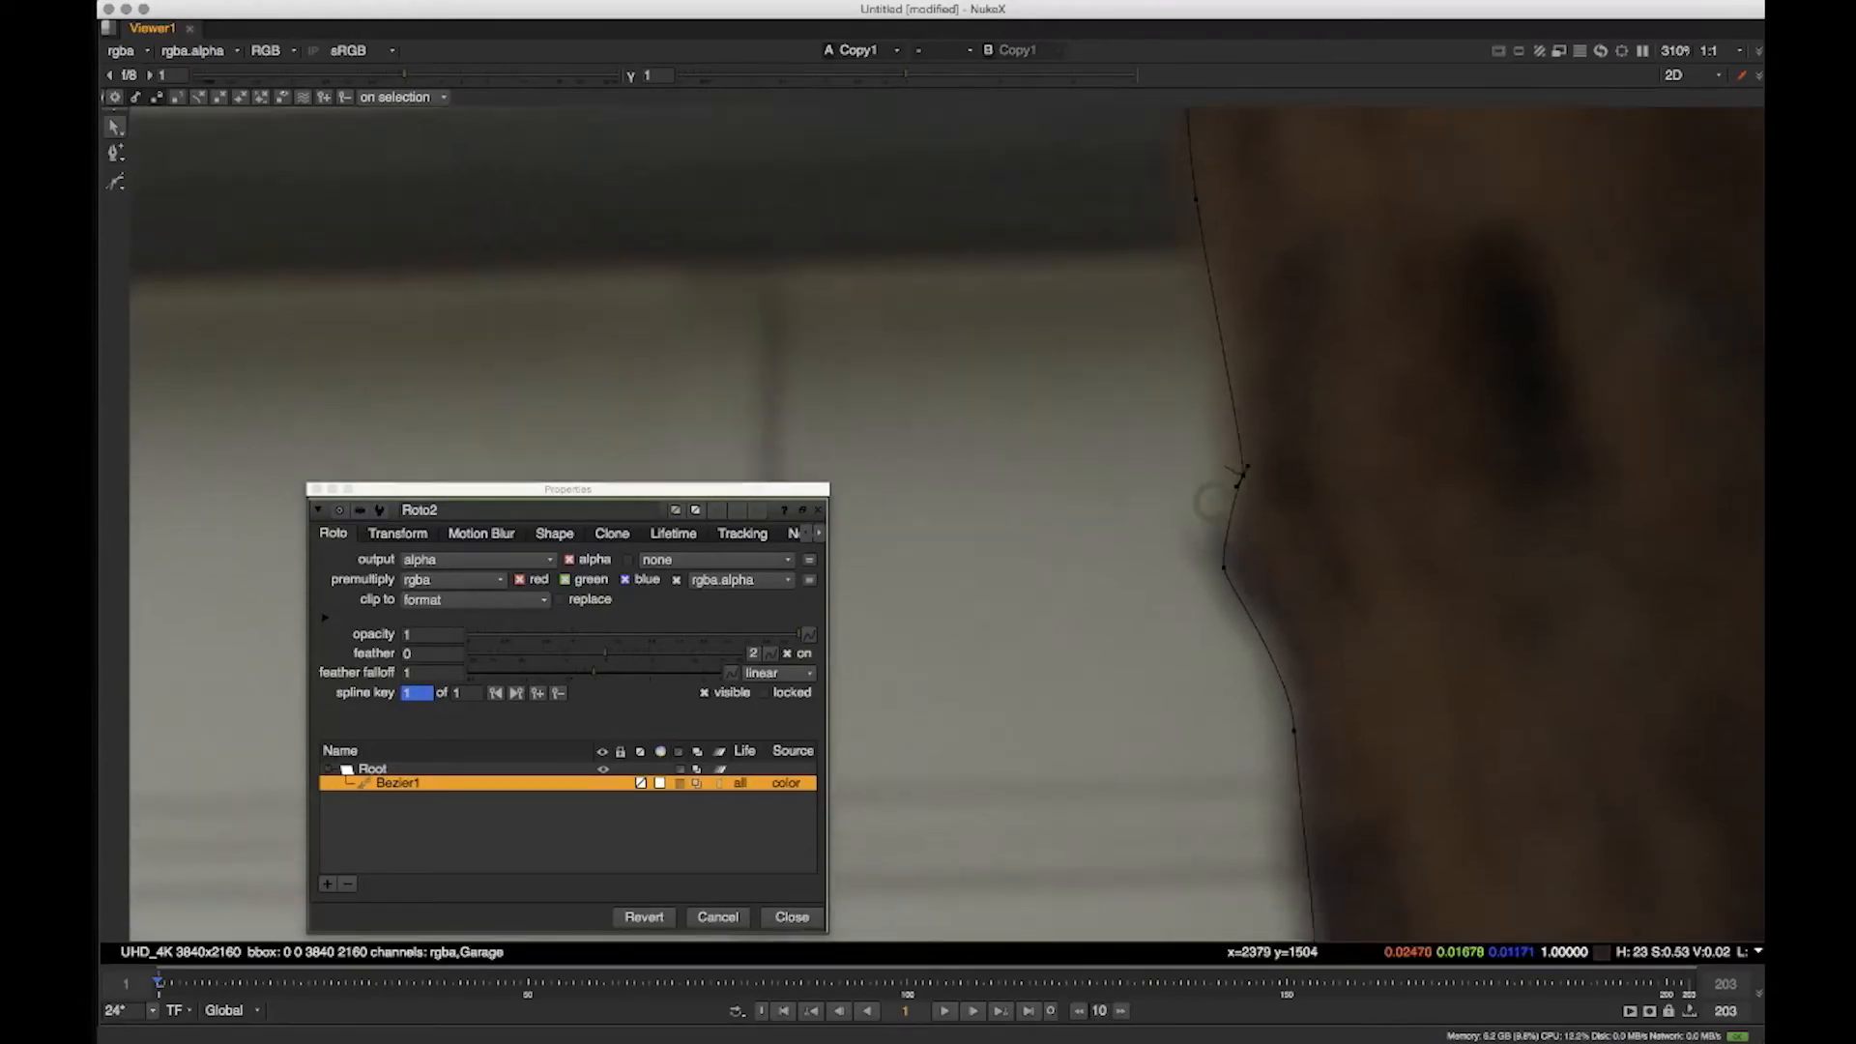
- Add a Bezier point on the trunk's edge beside the middle door panels and bend its tangent handles to fit the bark
{"action": "scroll", "coordinate": [1223, 502], "scroll_direction": "down", "scroll_amount": 6}
{"action": "scroll", "coordinate": [1095, 319], "scroll_direction": "up", "scroll_amount": 3}
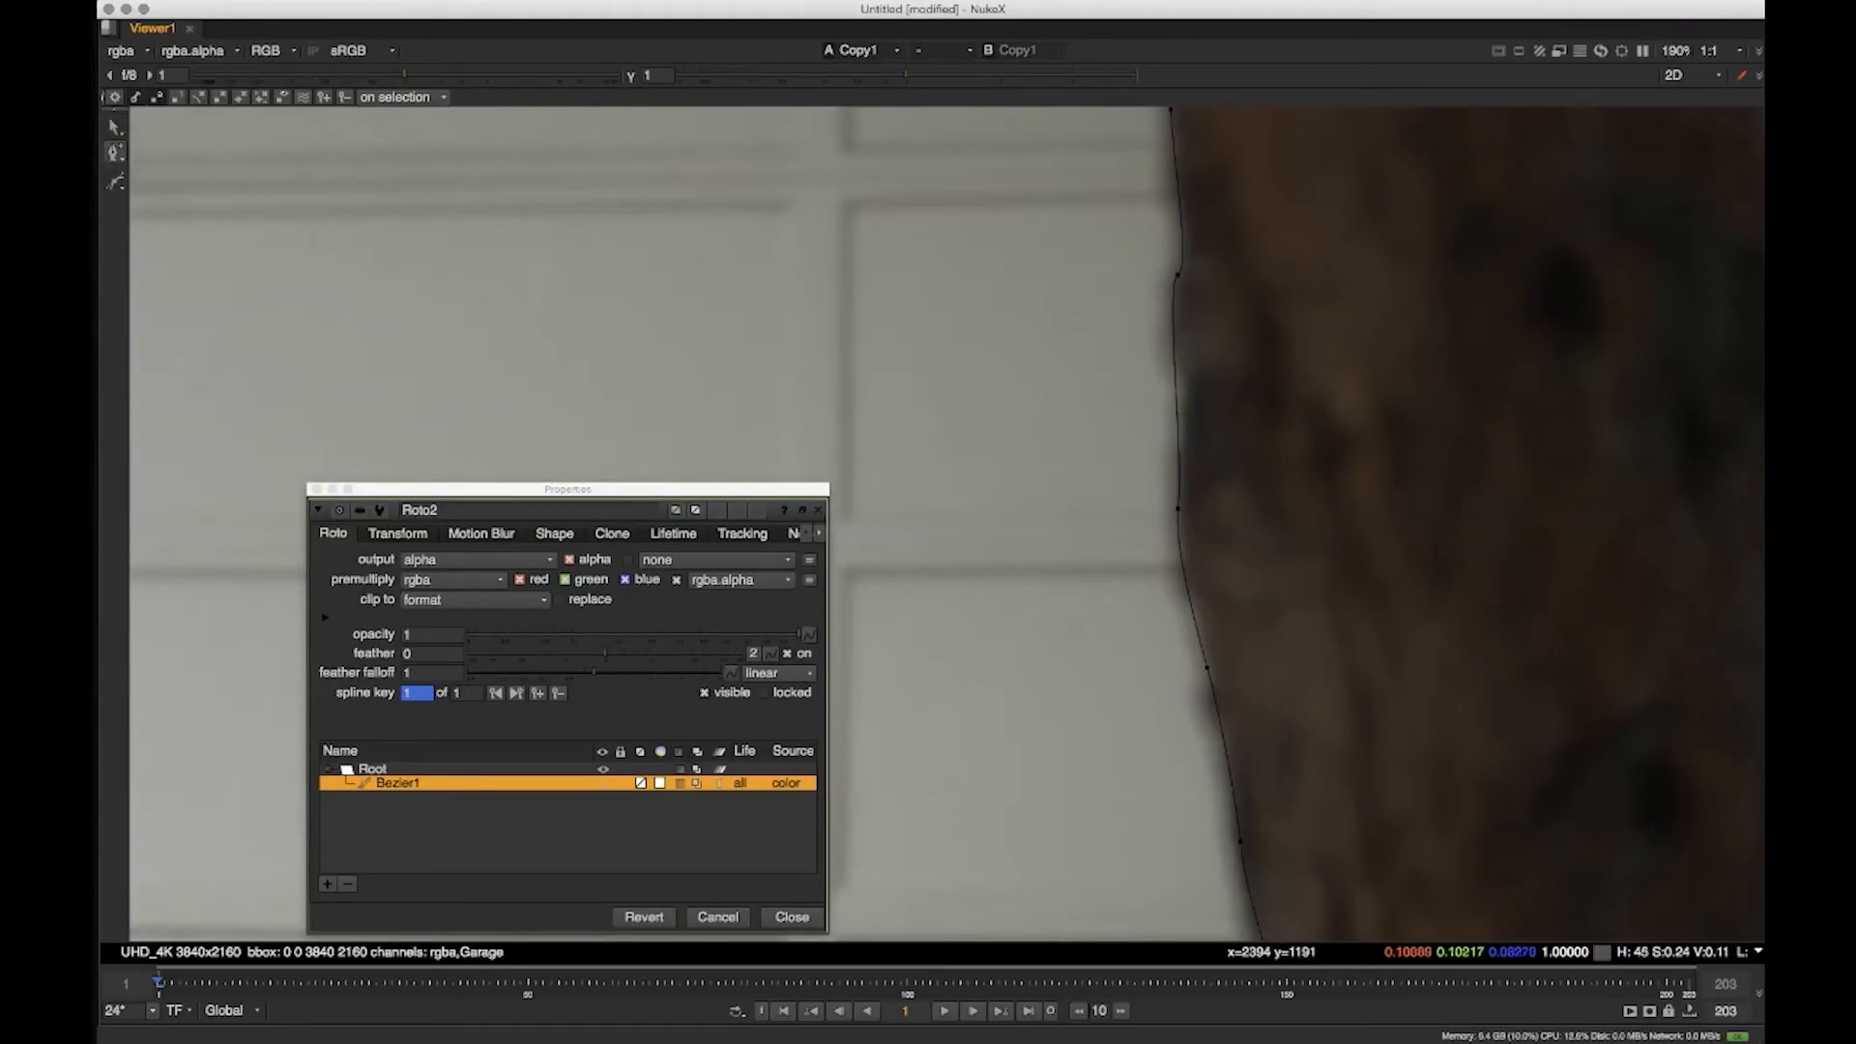
{"action": "scroll", "coordinate": [1078, 406], "scroll_direction": "up", "scroll_amount": 2}
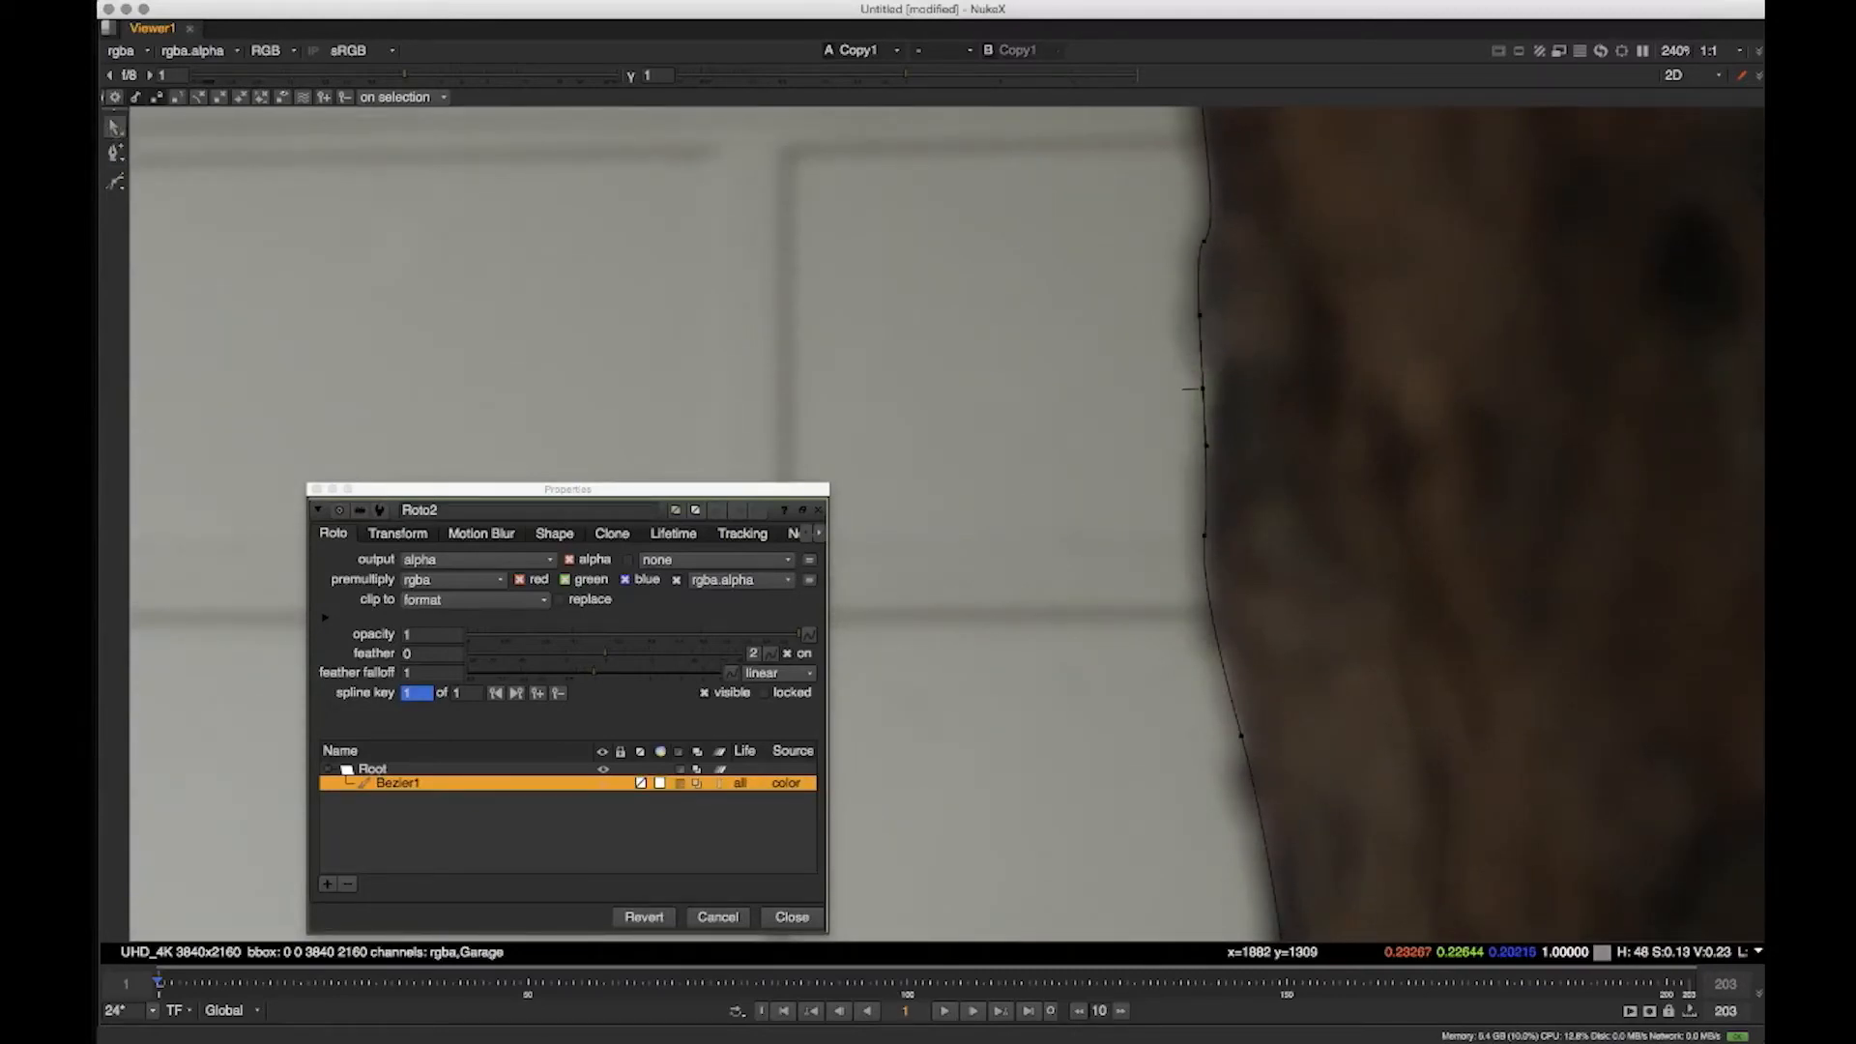
{"action": "left_click_drag", "start_coordinate": [1192, 389], "coordinate": [1201, 389]}
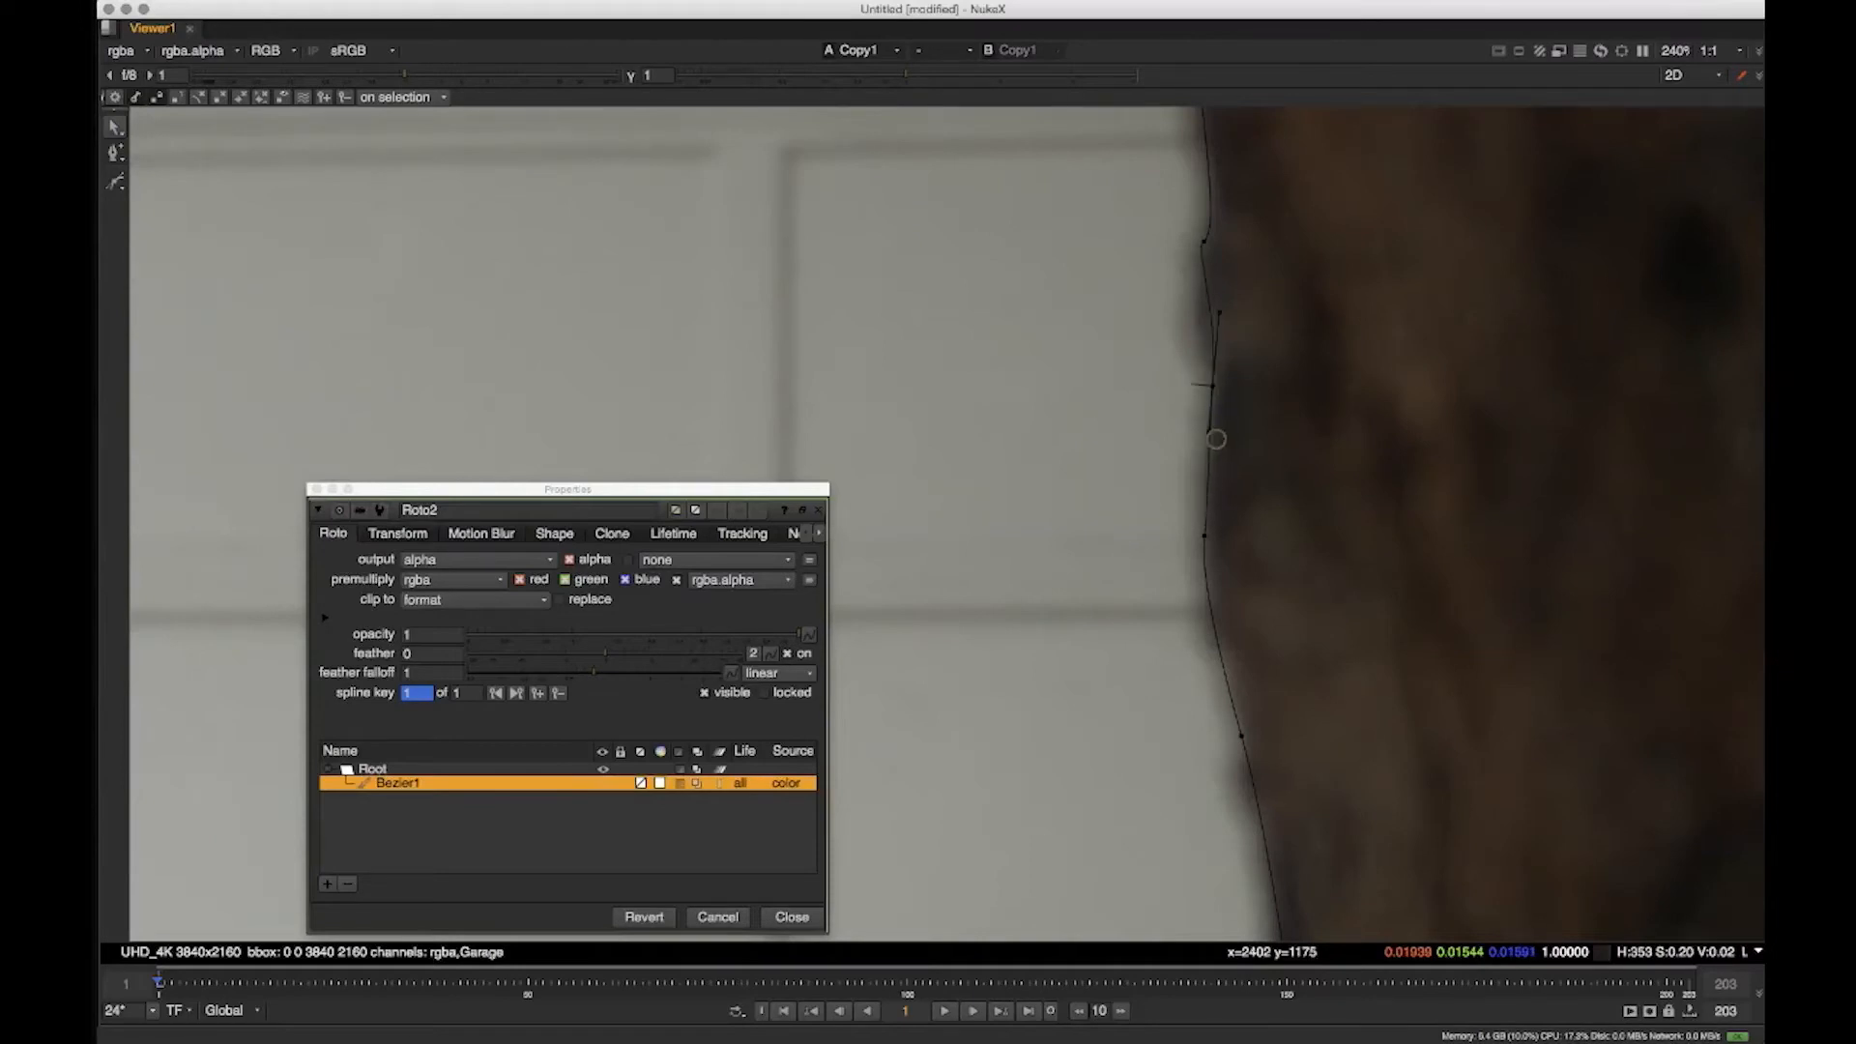
{"action": "left_click_drag", "start_coordinate": [1211, 430], "coordinate": [1220, 432]}
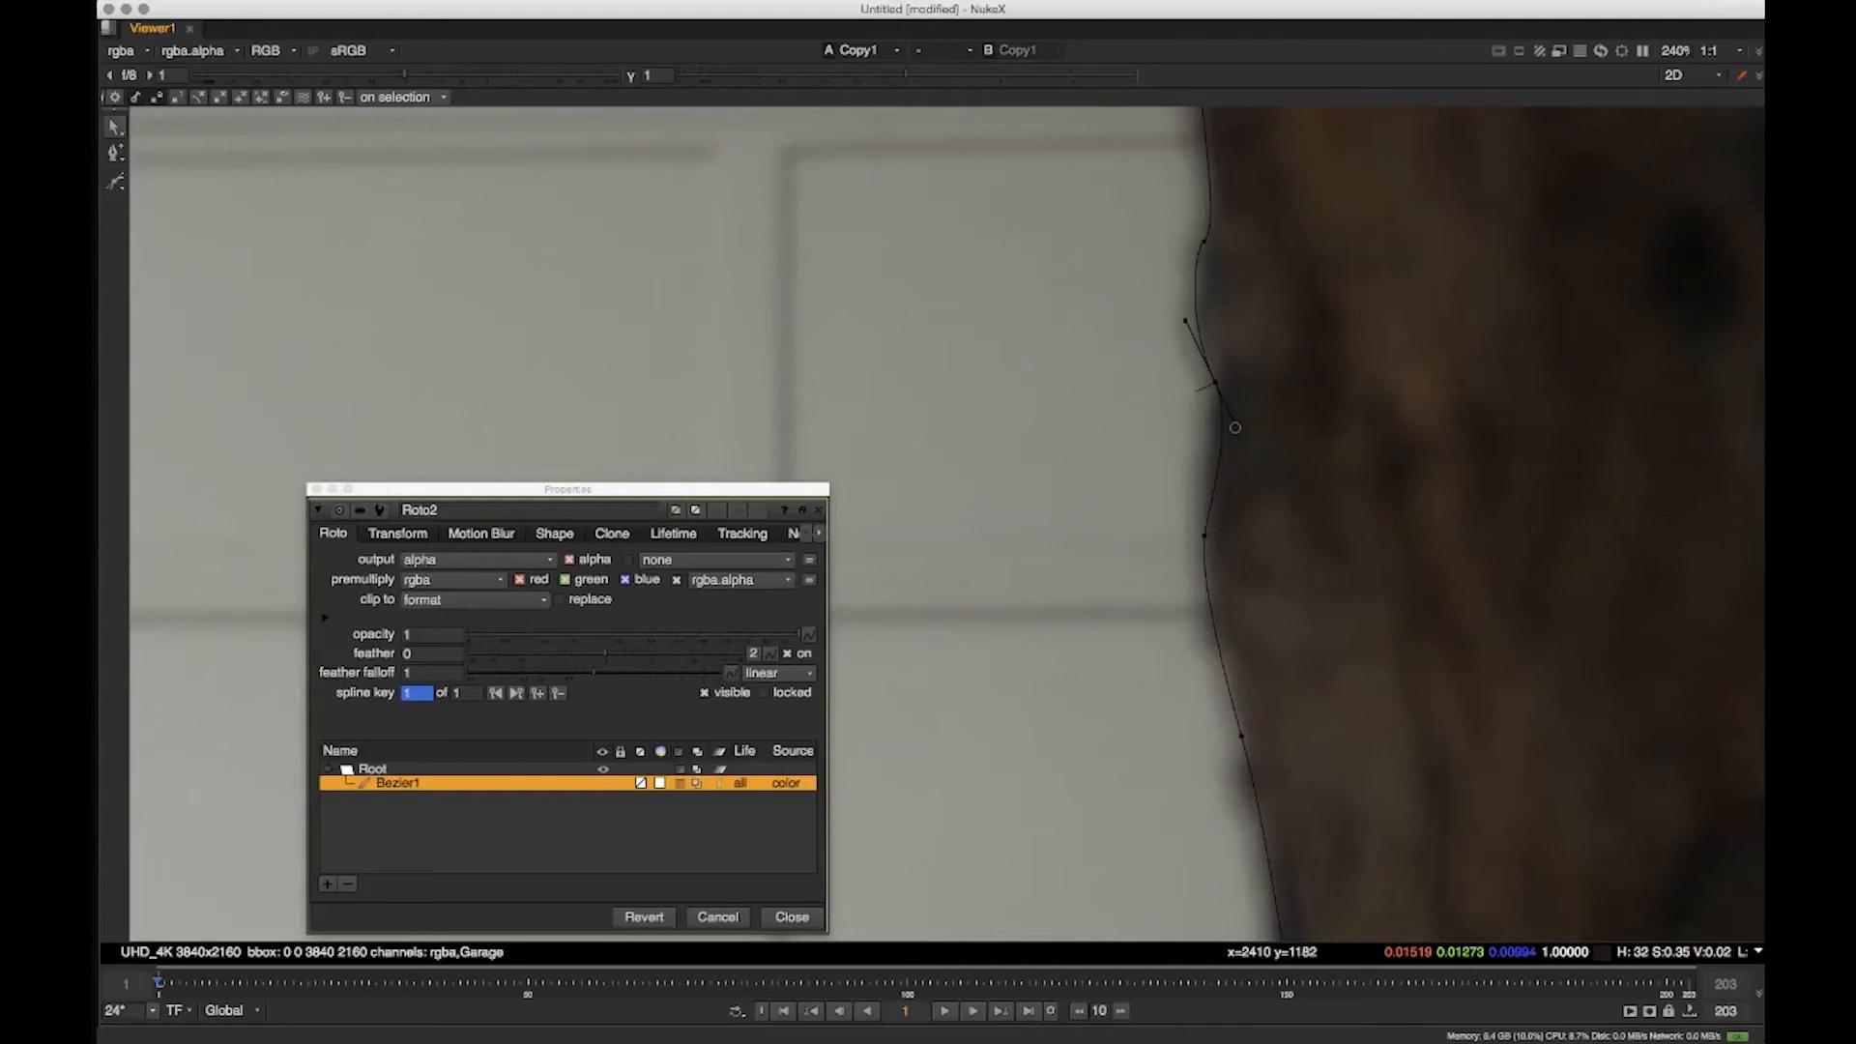
{"action": "left_click_drag", "start_coordinate": [1235, 426], "coordinate": [1213, 444]}
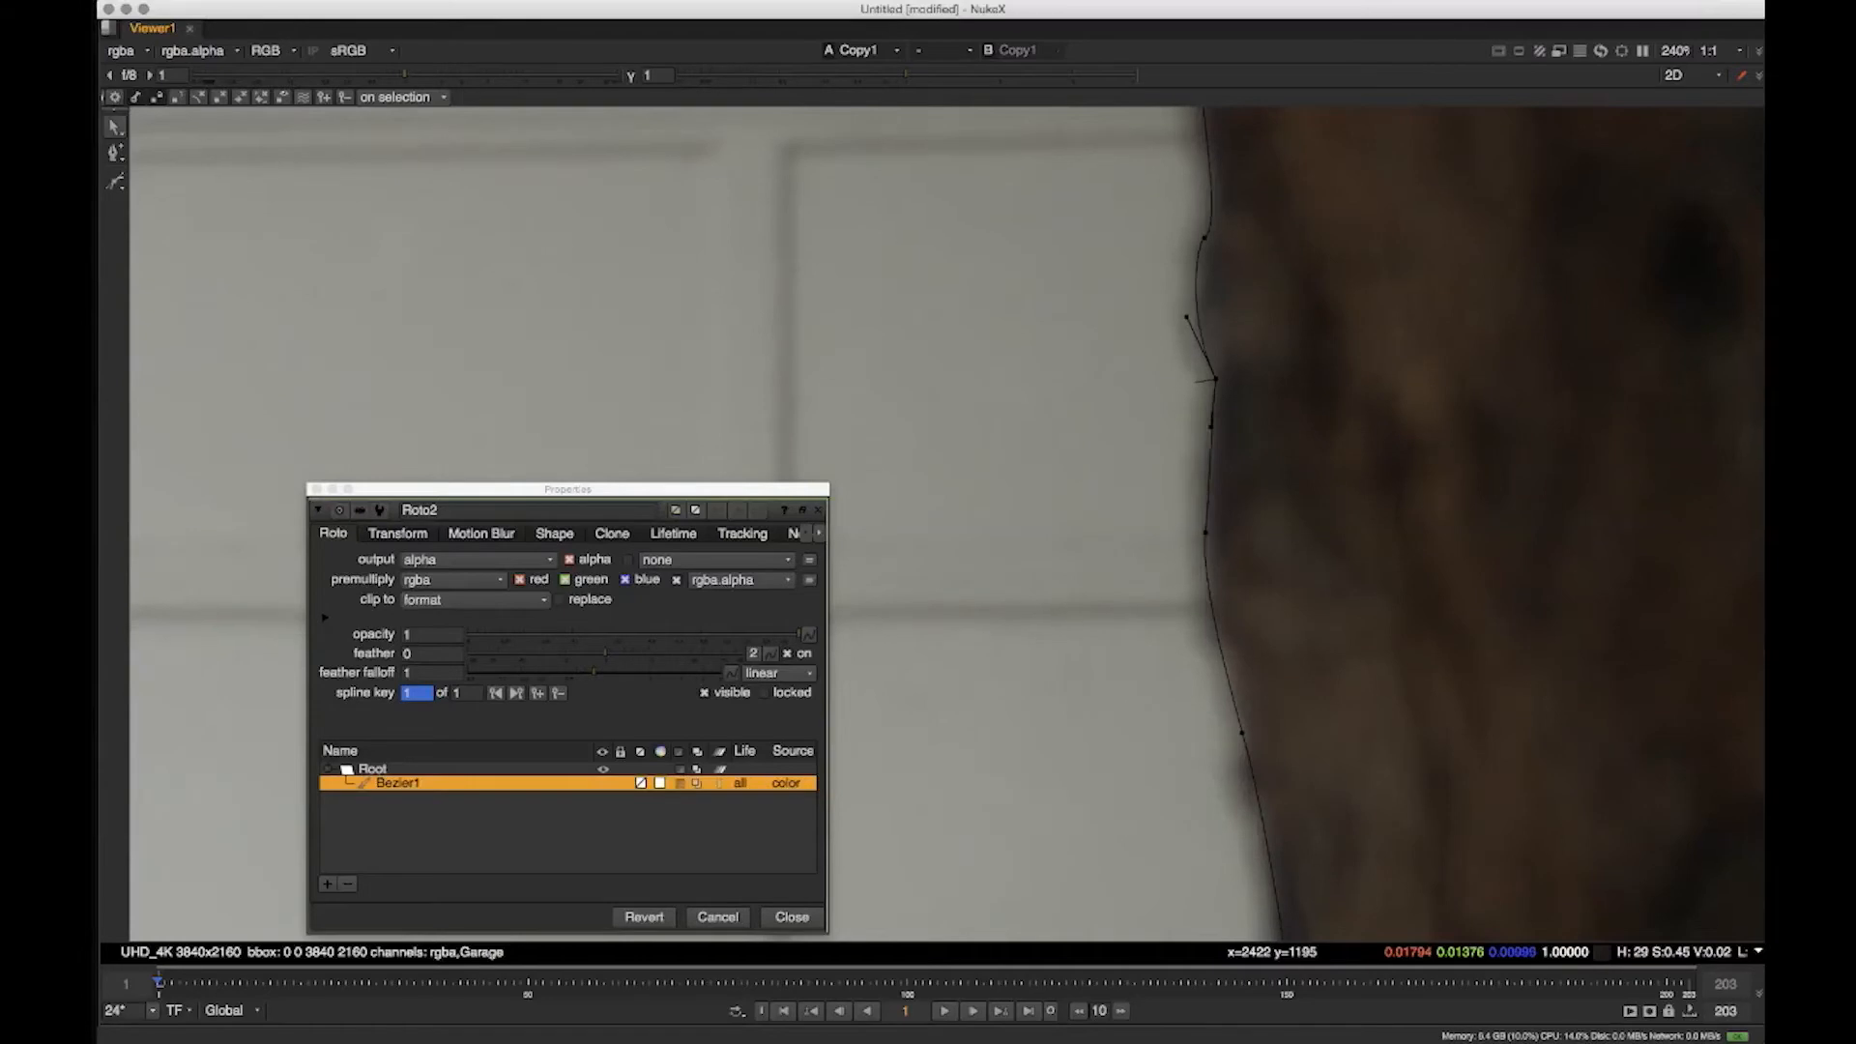
- Advance the playhead in 10-frame jumps to frame 51
{"action": "scroll", "coordinate": [1257, 452], "scroll_direction": "down", "scroll_amount": 3}
{"action": "scroll", "coordinate": [1257, 452], "scroll_direction": "down", "scroll_amount": 4}
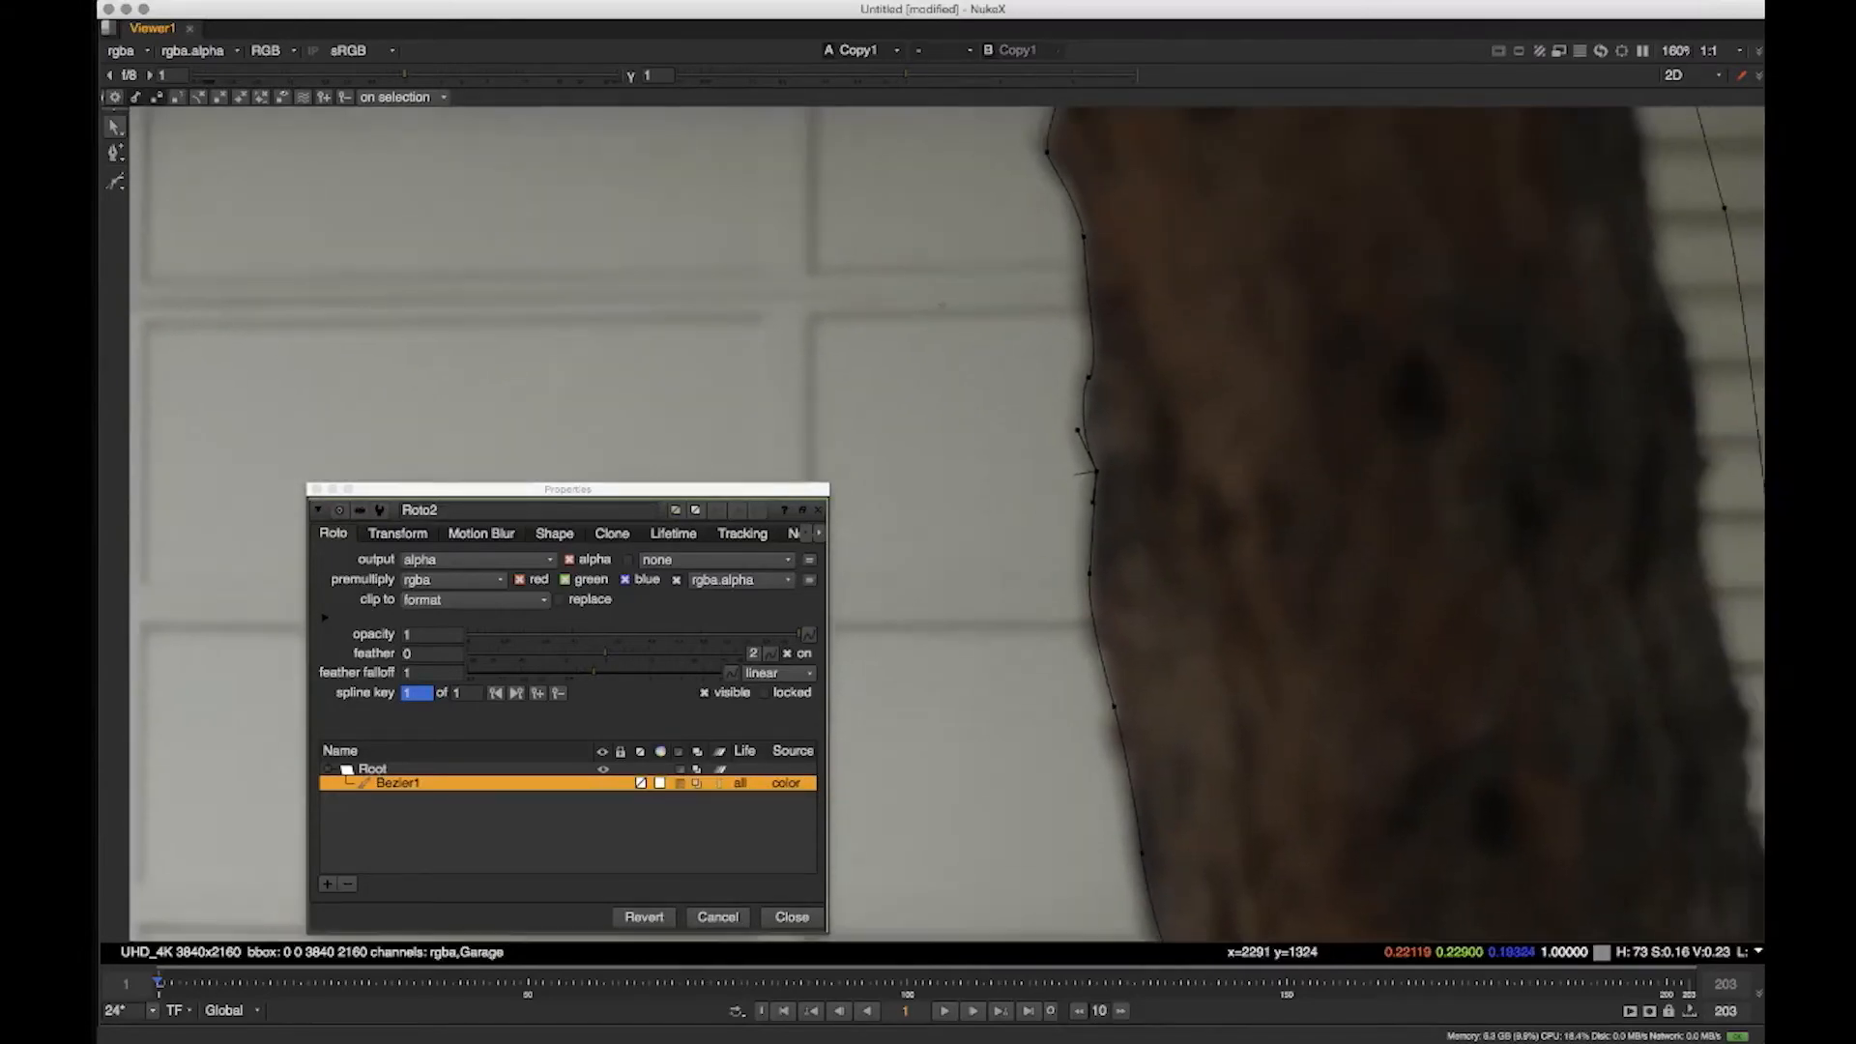
{"action": "scroll", "coordinate": [1055, 322], "scroll_direction": "down", "scroll_amount": 6}
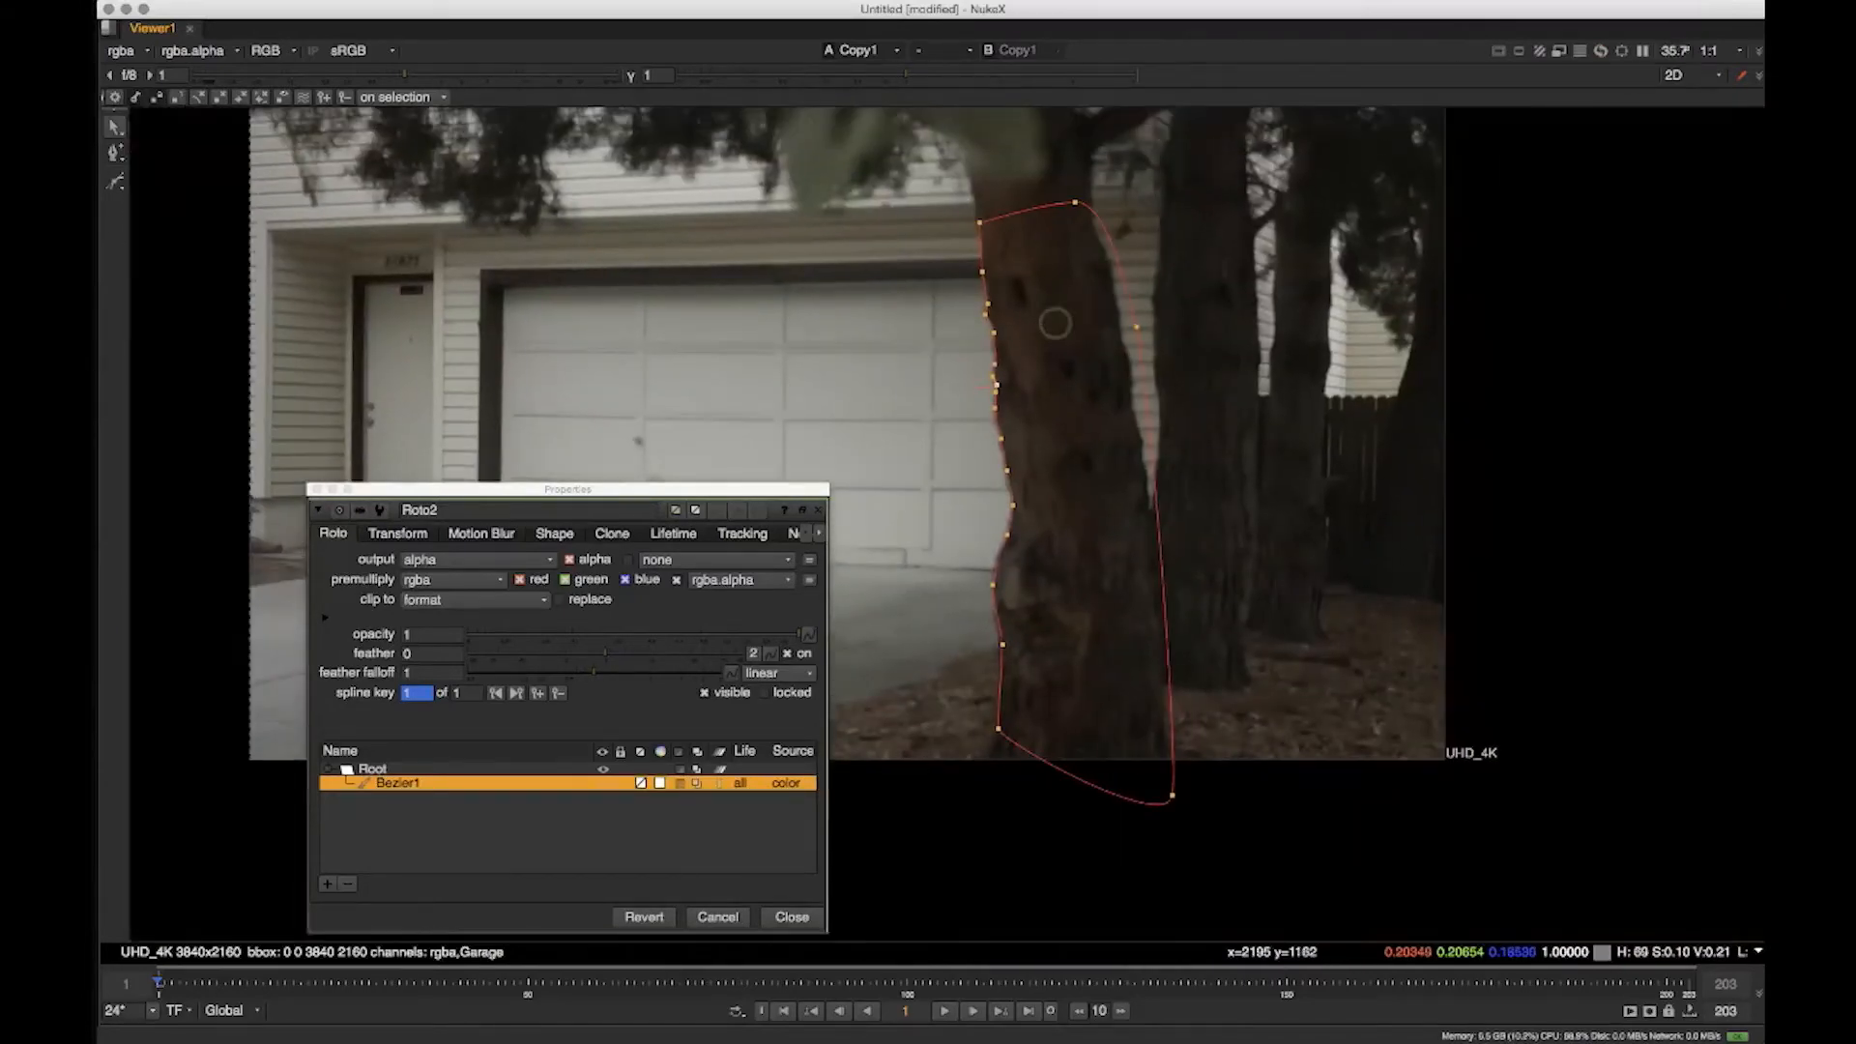
{"action": "left_click_drag", "start_coordinate": [734, 485], "coordinate": [733, 459]}
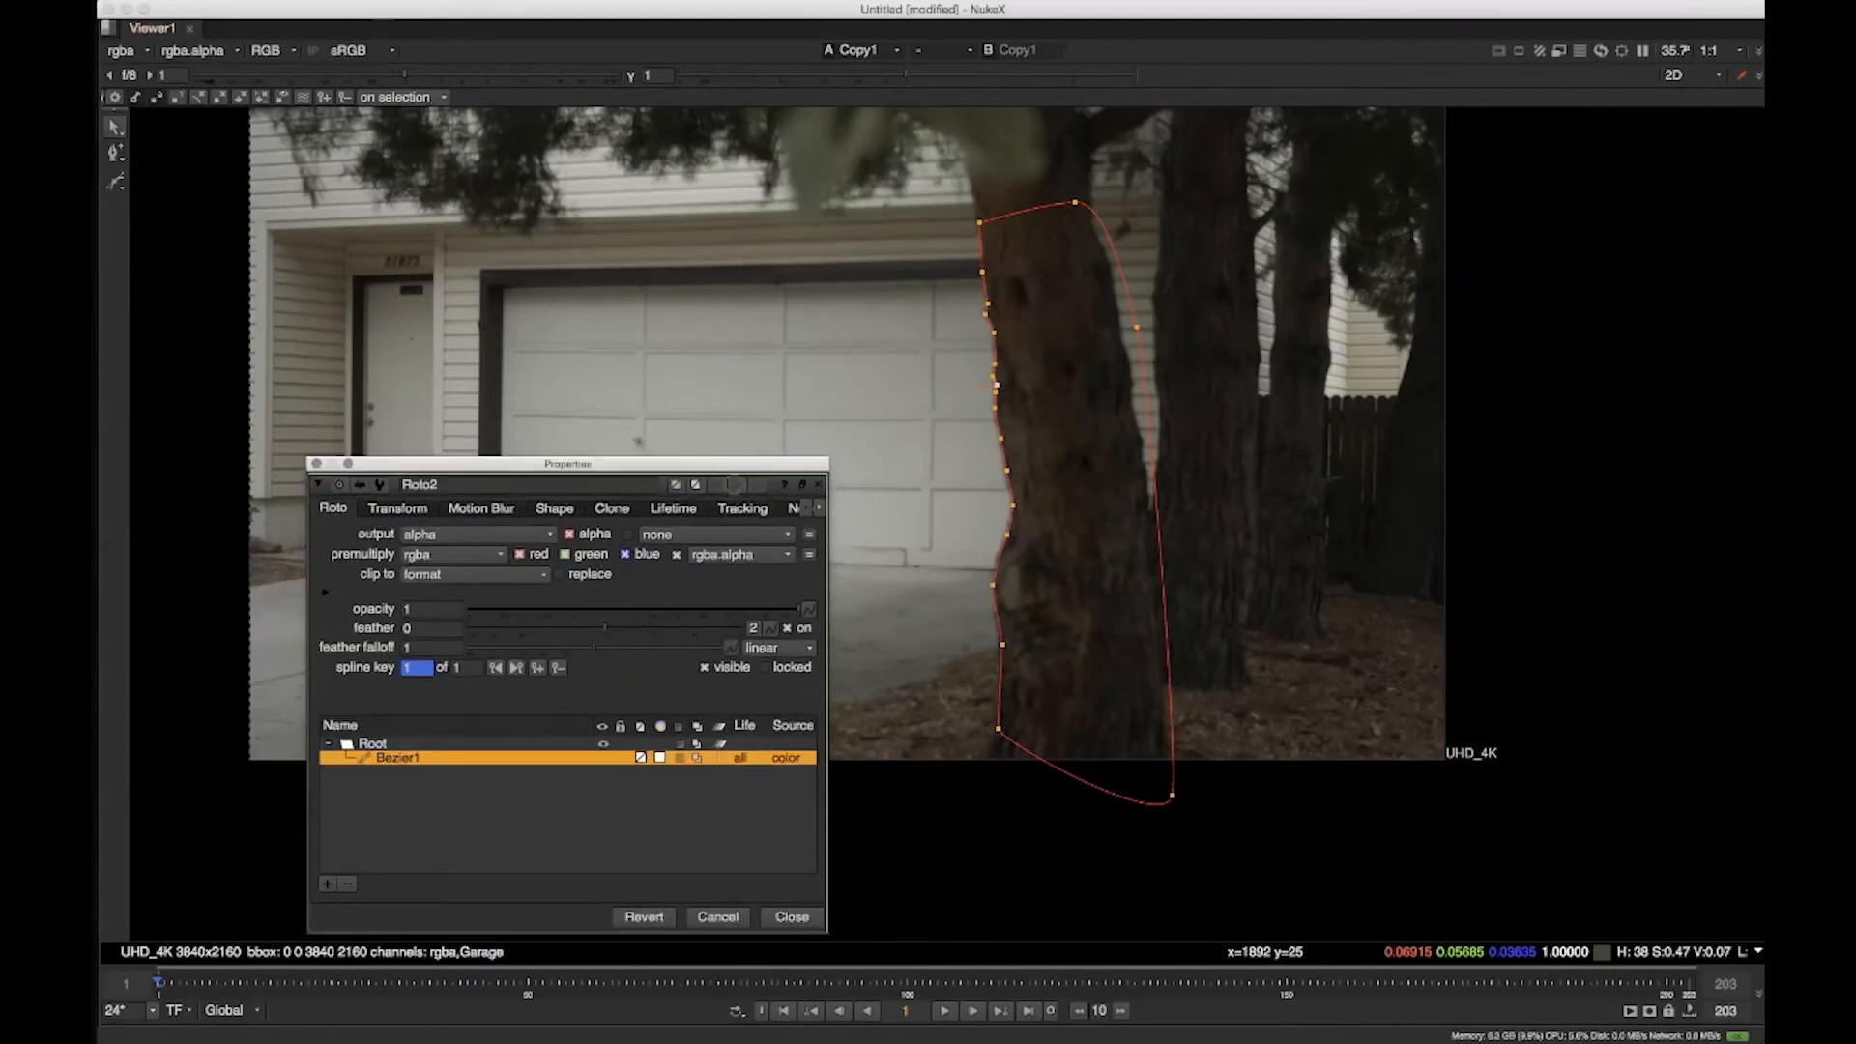
{"action": "left_click", "coordinate": [1121, 1010]}
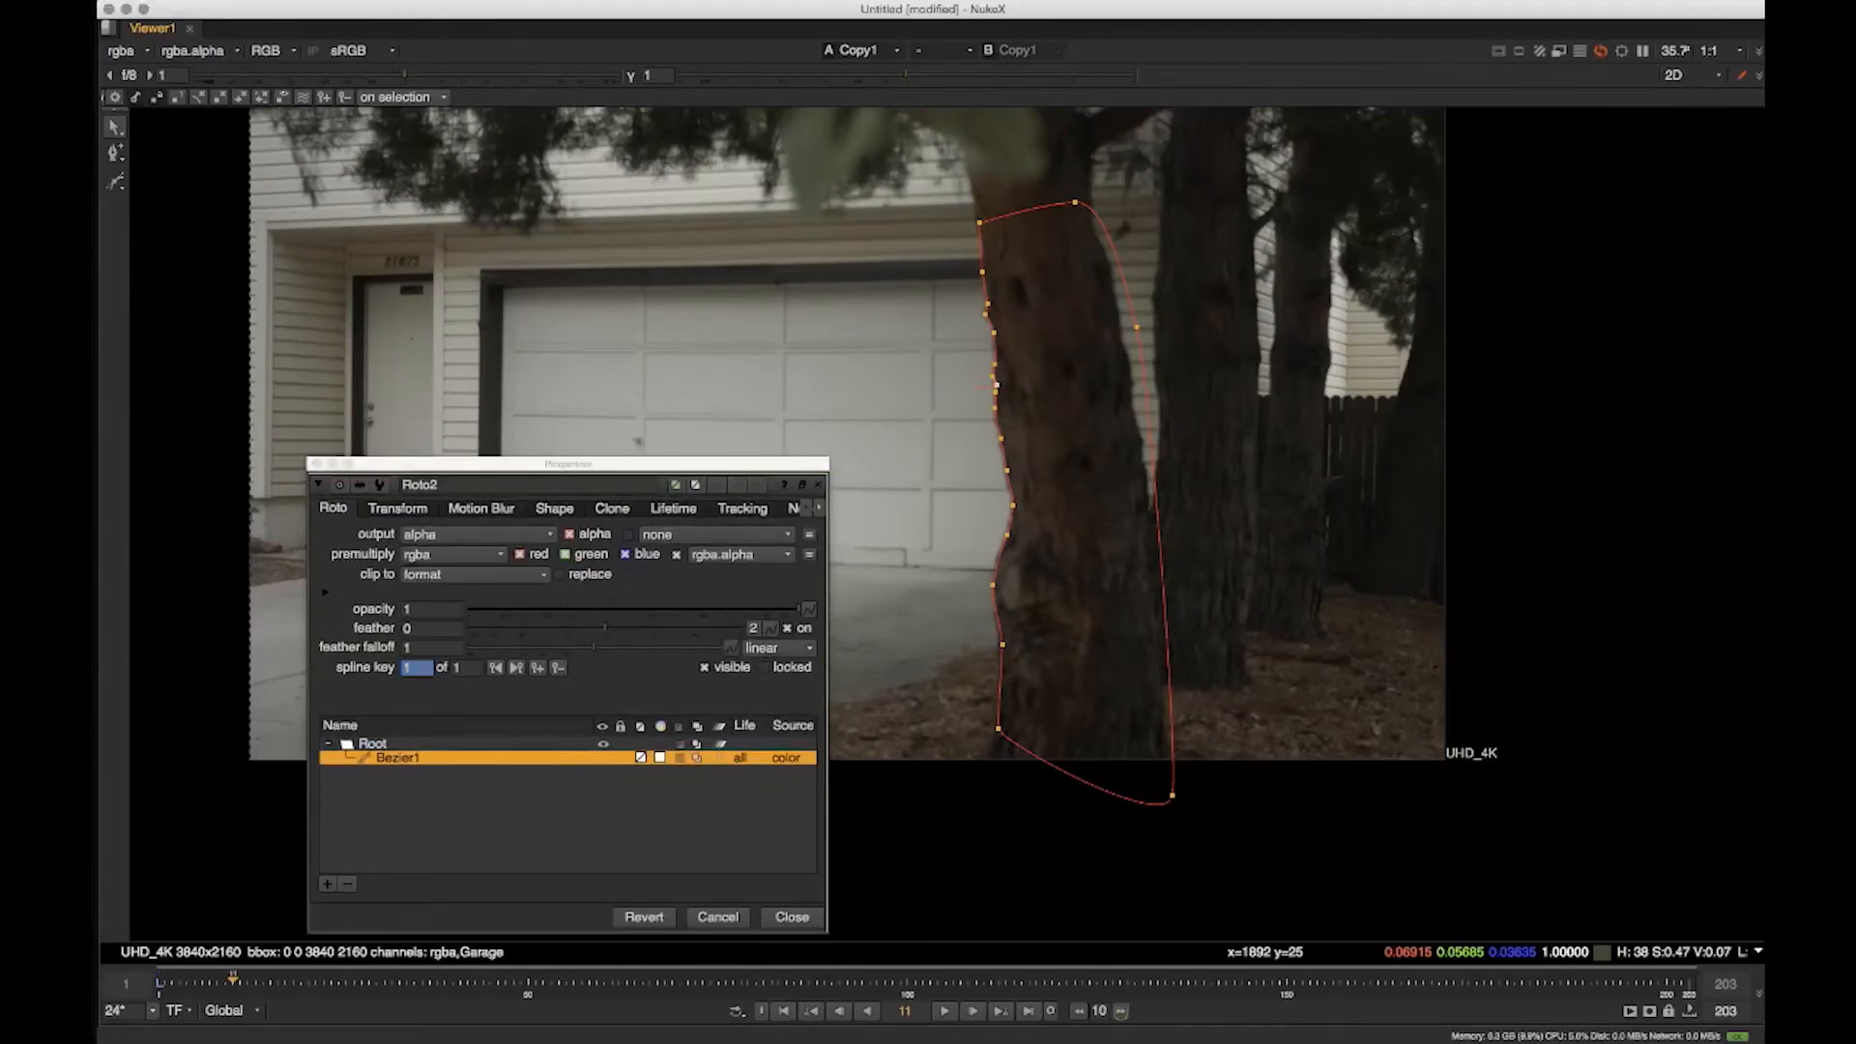
{"action": "left_click", "coordinate": [1122, 1010]}
{"action": "left_click", "coordinate": [1122, 1010]}
{"action": "left_click", "coordinate": [1121, 1010]}
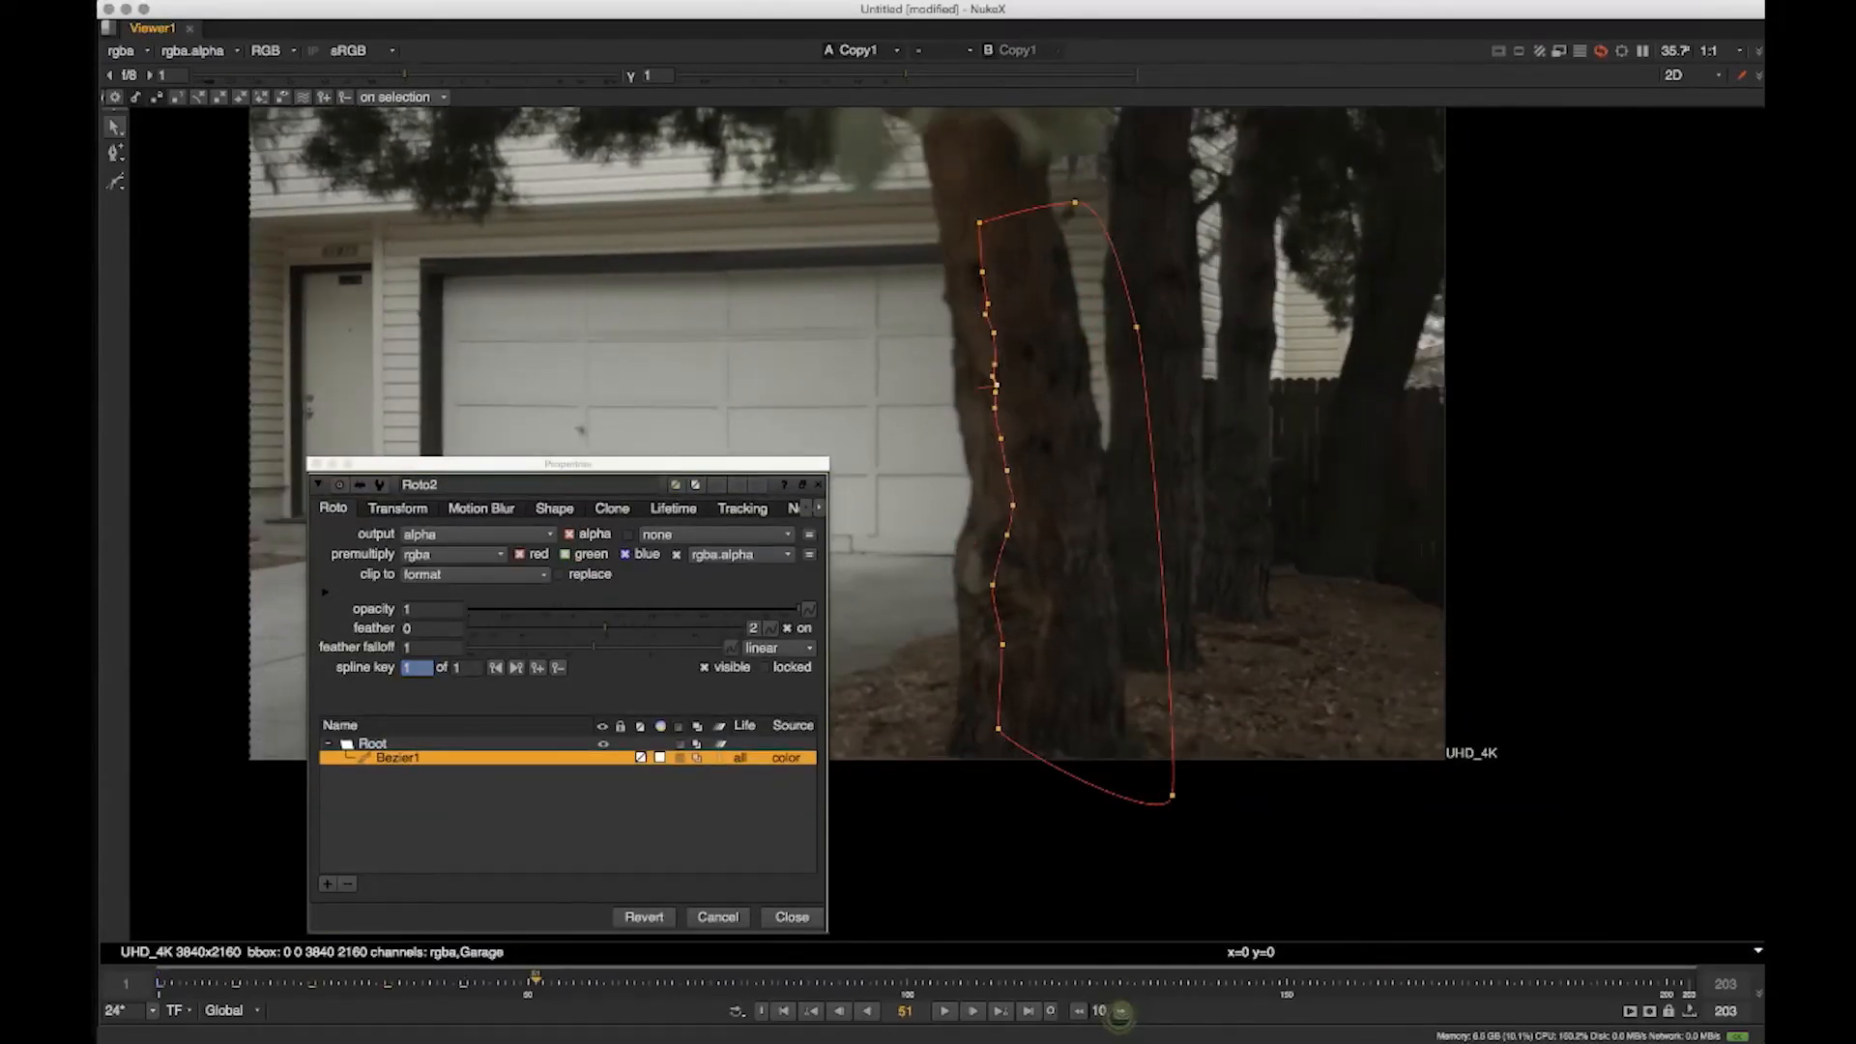
- Select all points of the trunk's Bezier shape at frame 51 and return the playhead to frame 1
{"action": "left_click", "coordinate": [1121, 1010]}
{"action": "left_click_drag", "start_coordinate": [885, 168], "coordinate": [1415, 917]}
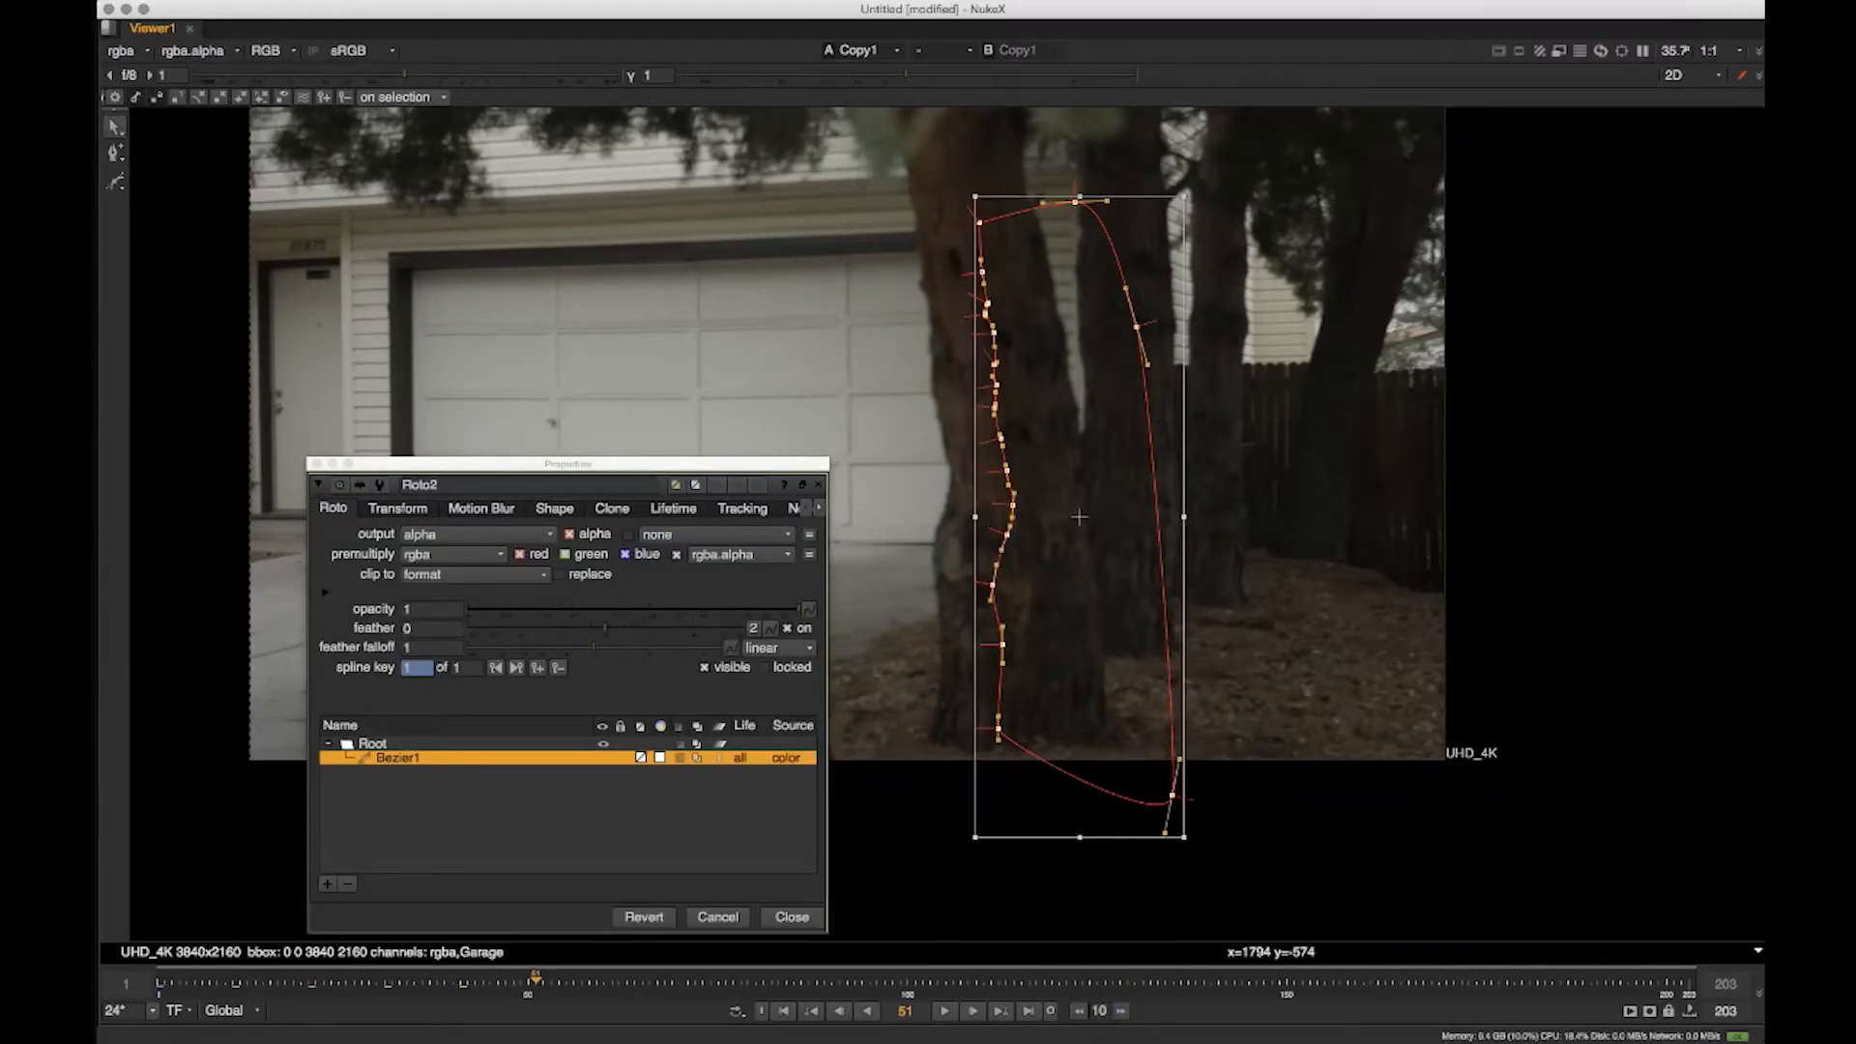
{"action": "left_click_drag", "start_coordinate": [695, 464], "coordinate": [693, 460]}
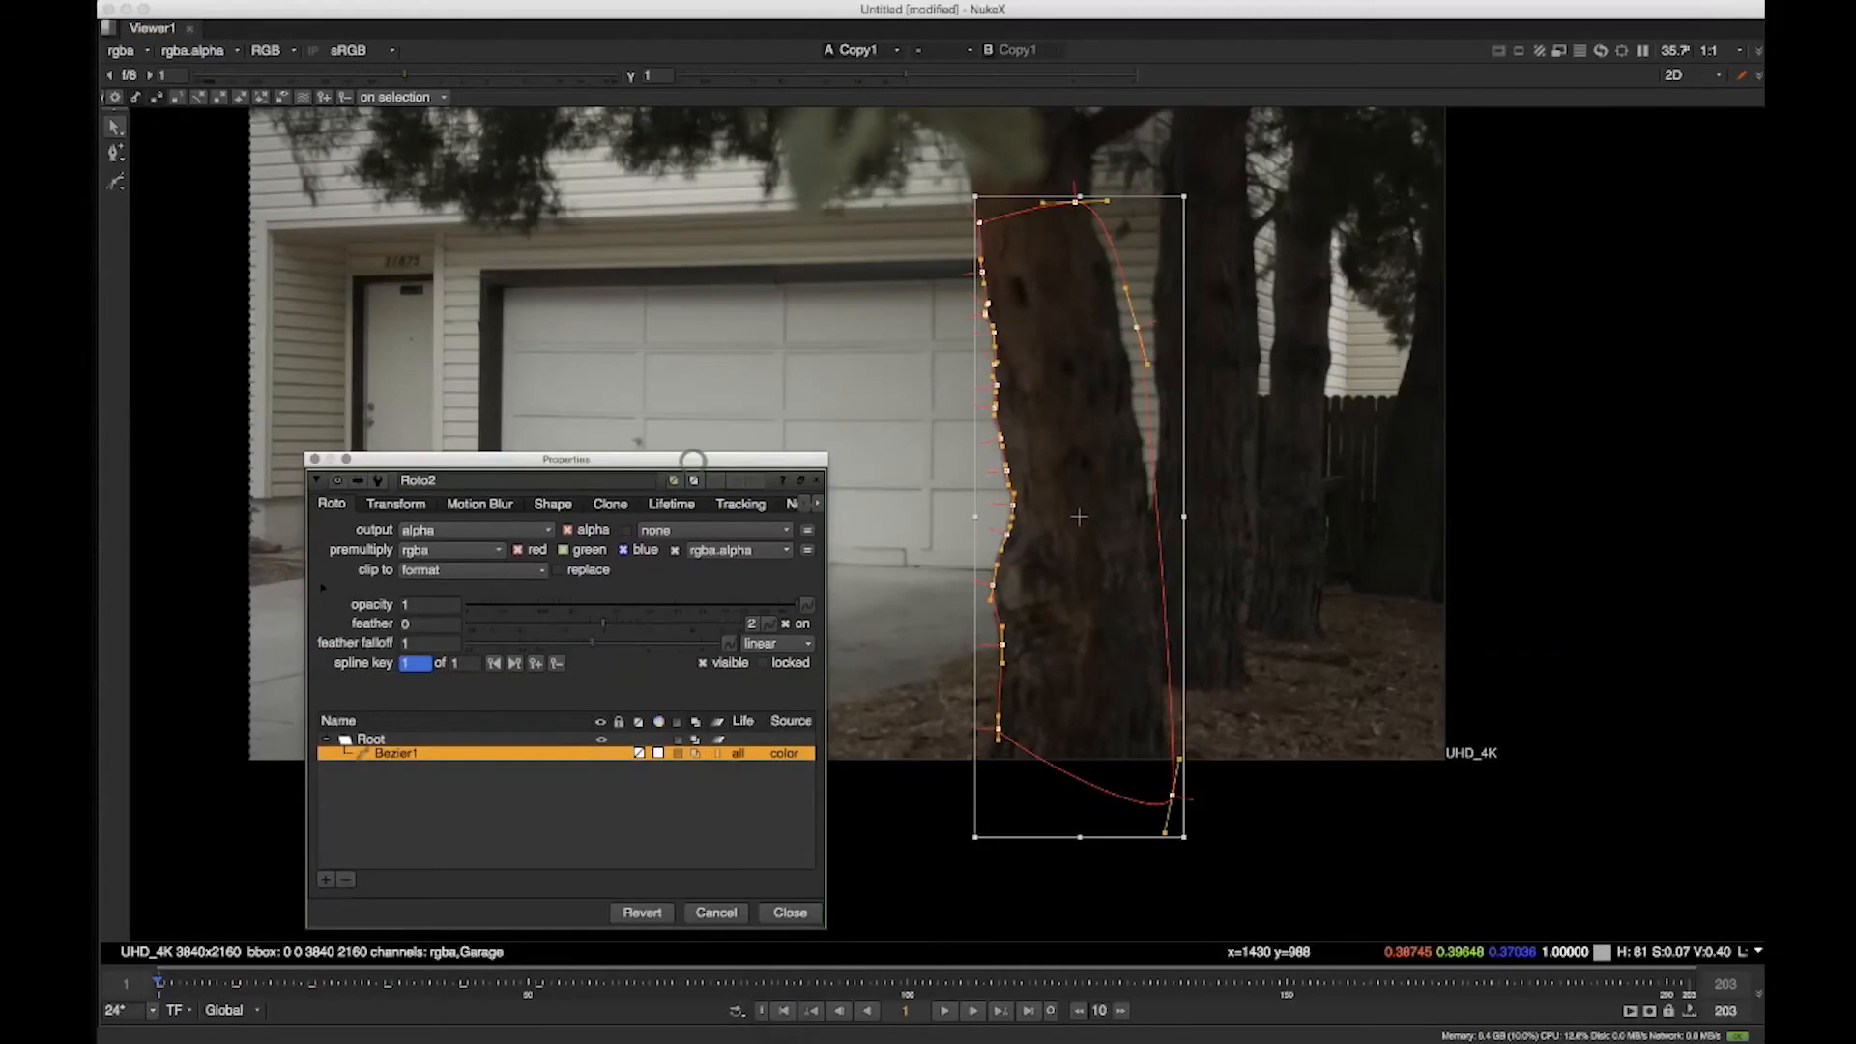
- Add a Tracker node in the node graph beside Roto1, near the garage footage's branch
{"action": "key", "text": "space"}
{"action": "left_click_drag", "start_coordinate": [1201, 184], "coordinate": [1392, 477]}
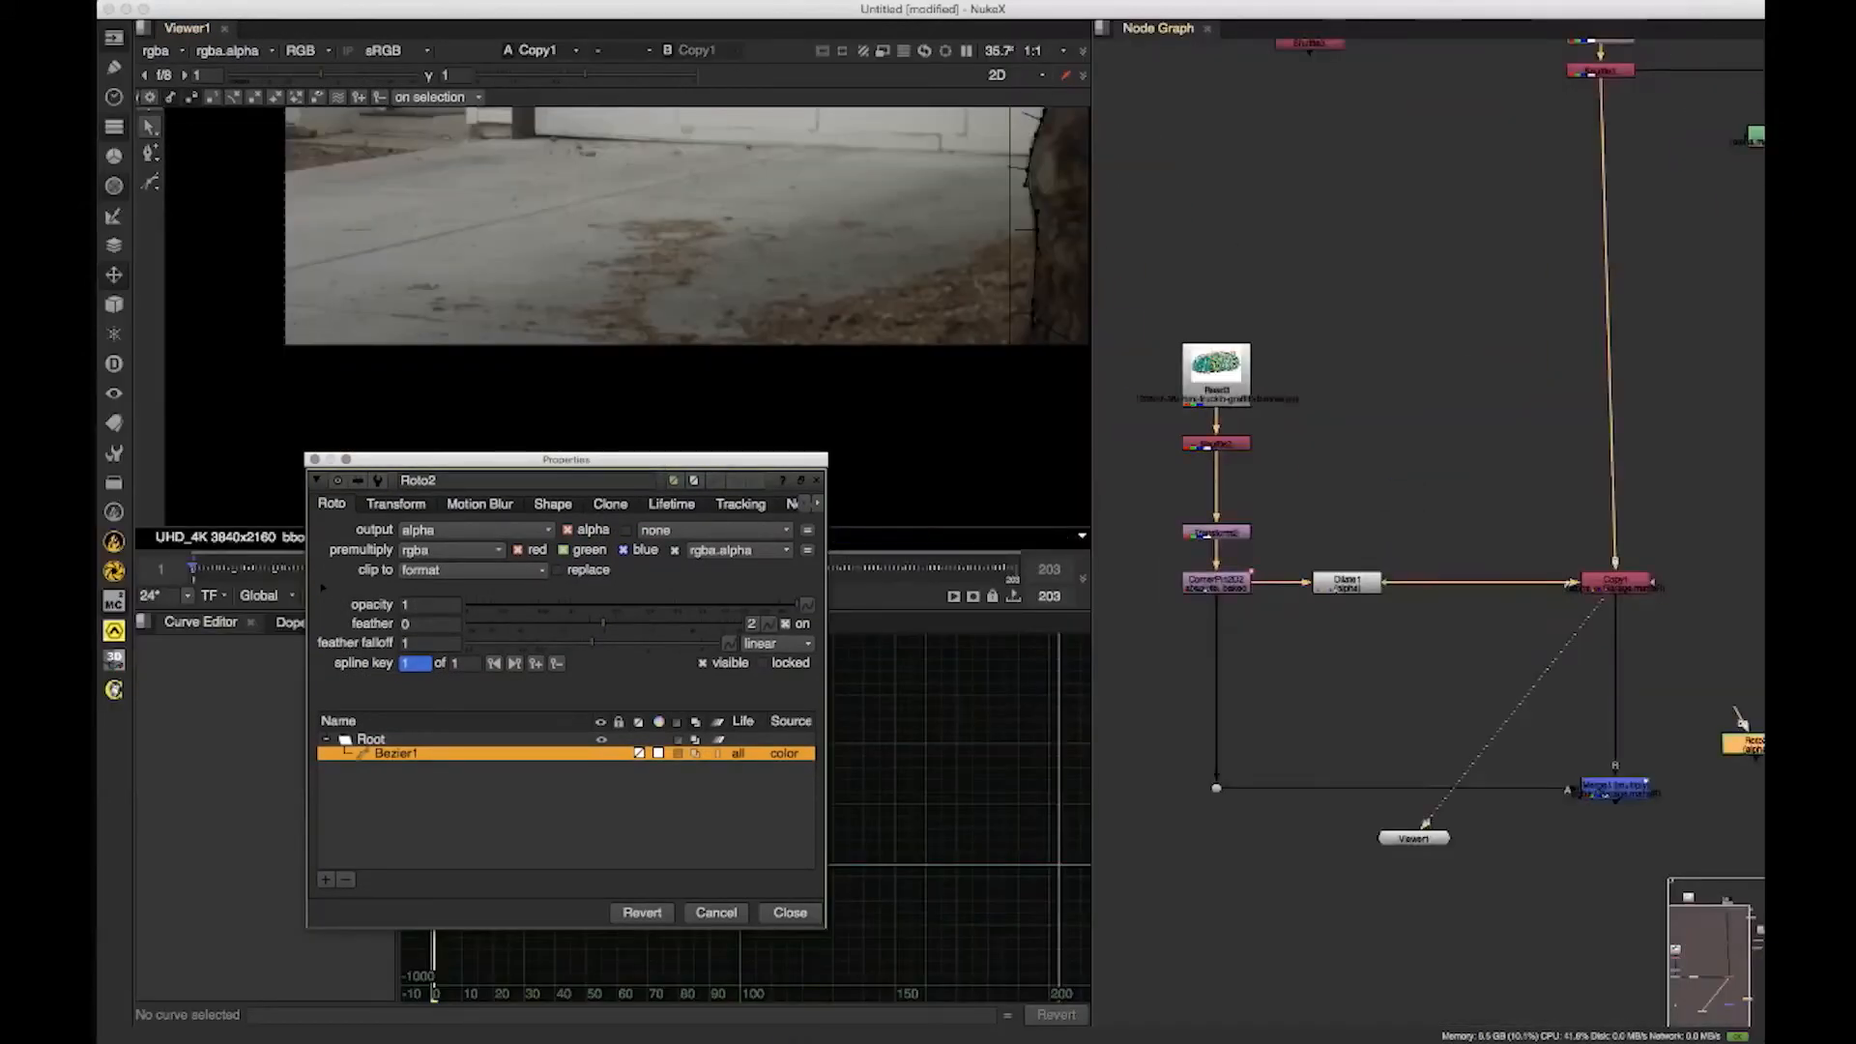
{"action": "scroll", "coordinate": [1394, 479], "scroll_direction": "down", "scroll_amount": 5}
{"action": "left_click_drag", "start_coordinate": [1527, 451], "coordinate": [1500, 547]}
{"action": "scroll", "coordinate": [1524, 413], "scroll_direction": "up", "scroll_amount": 6}
{"action": "left_click_drag", "start_coordinate": [1523, 413], "coordinate": [1450, 370]}
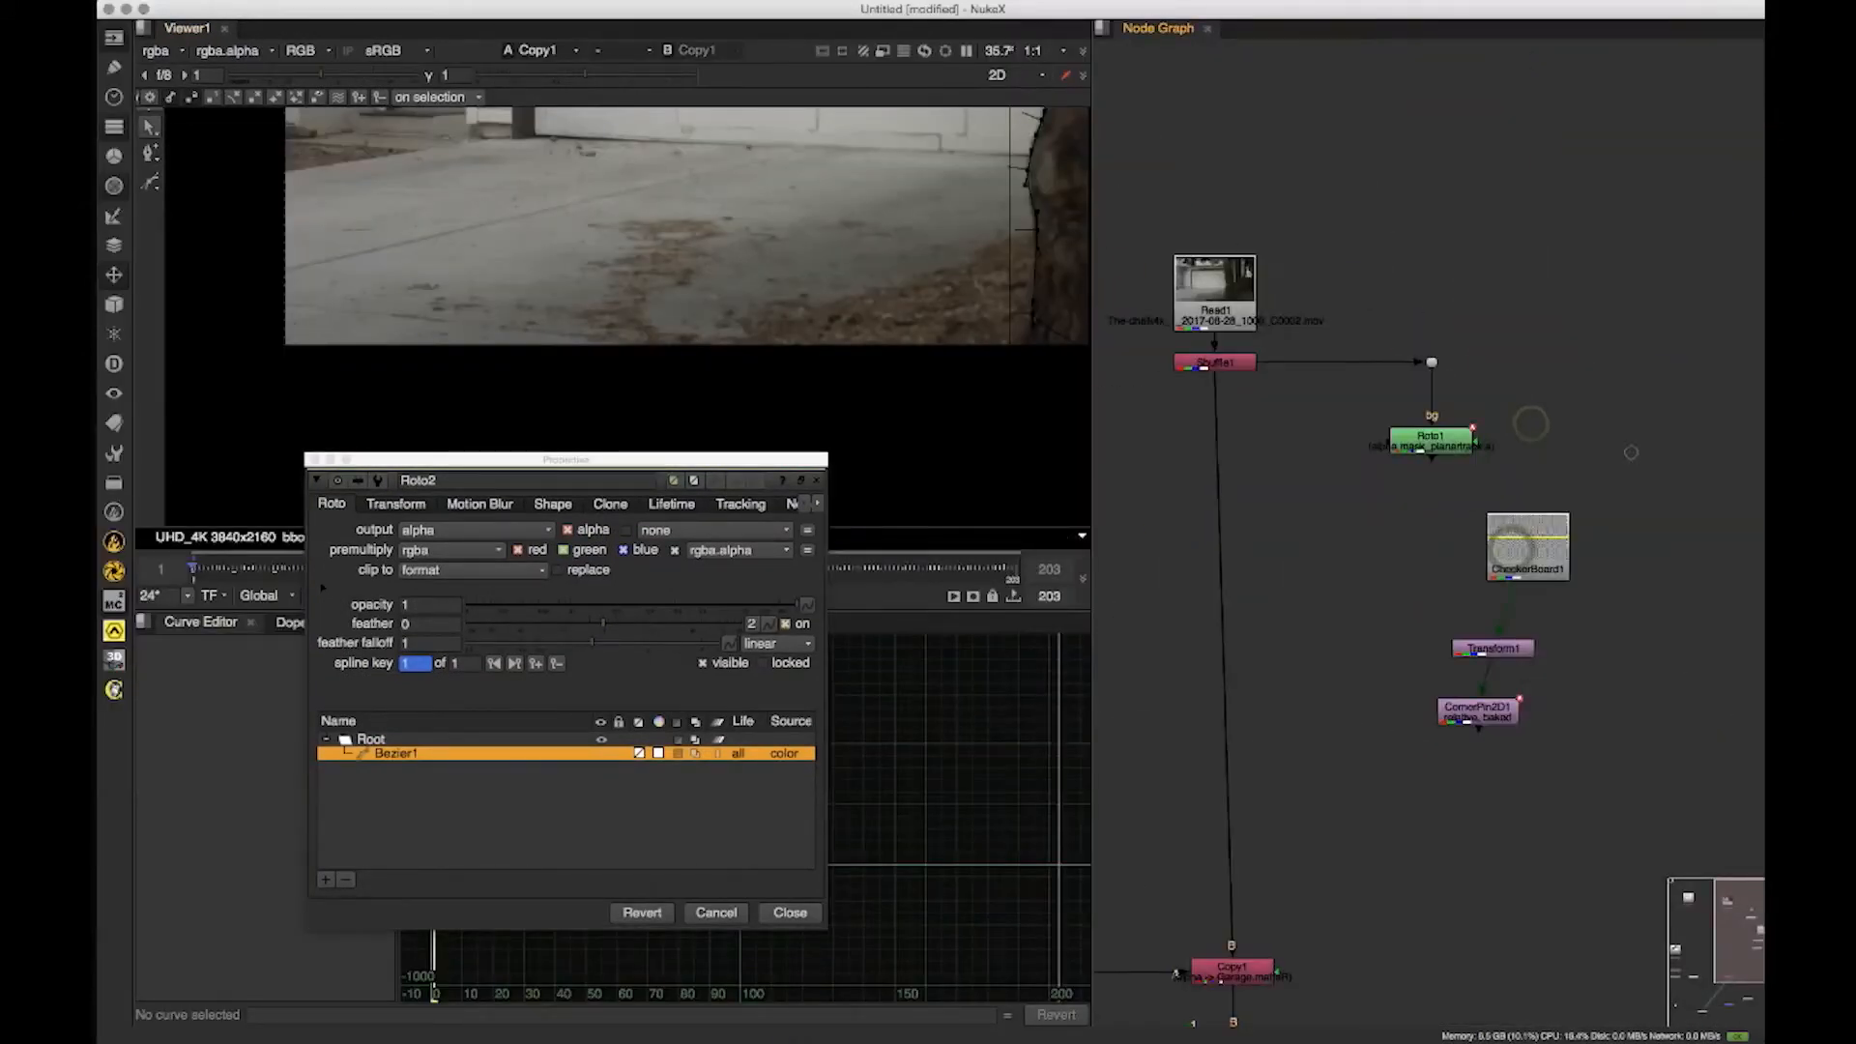
{"action": "key", "text": "Tab"}
{"action": "type", "text": "tra"}
{"action": "key", "text": "BackSpace"}
{"action": "type", "text": "a"}
{"action": "key", "text": "Down"}
{"action": "key", "text": "Down"}
{"action": "key", "text": "Down"}
{"action": "key", "text": "Return"}
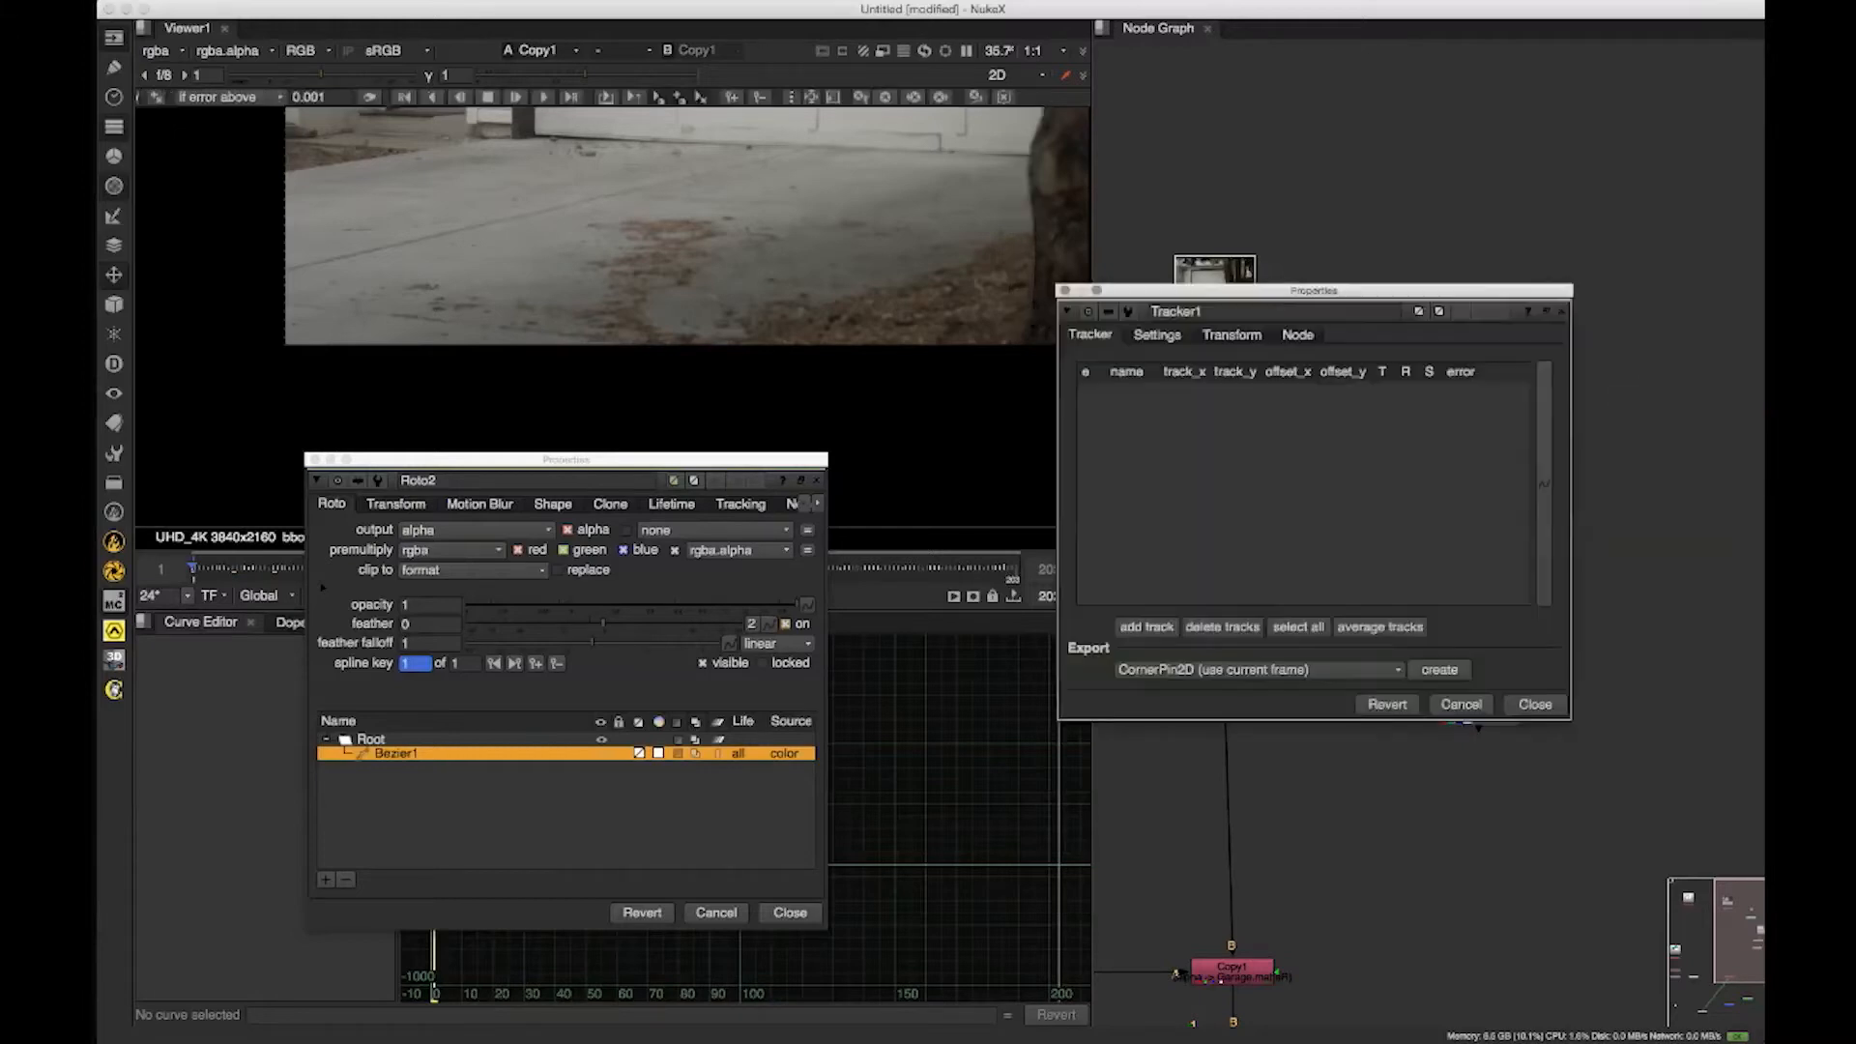
- Route the footage branch into the Tracker node through a new dot and show the Tracker's output in the viewer
{"action": "left_click_drag", "start_coordinate": [1389, 290], "coordinate": [1242, 489]}
{"action": "mouse_move", "coordinate": [1582, 445]}
{"action": "left_mouse_down"}
{"action": "mouse_move", "coordinate": [1555, 441]}
{"action": "mouse_move", "coordinate": [1598, 419]}
{"action": "left_mouse_up"}
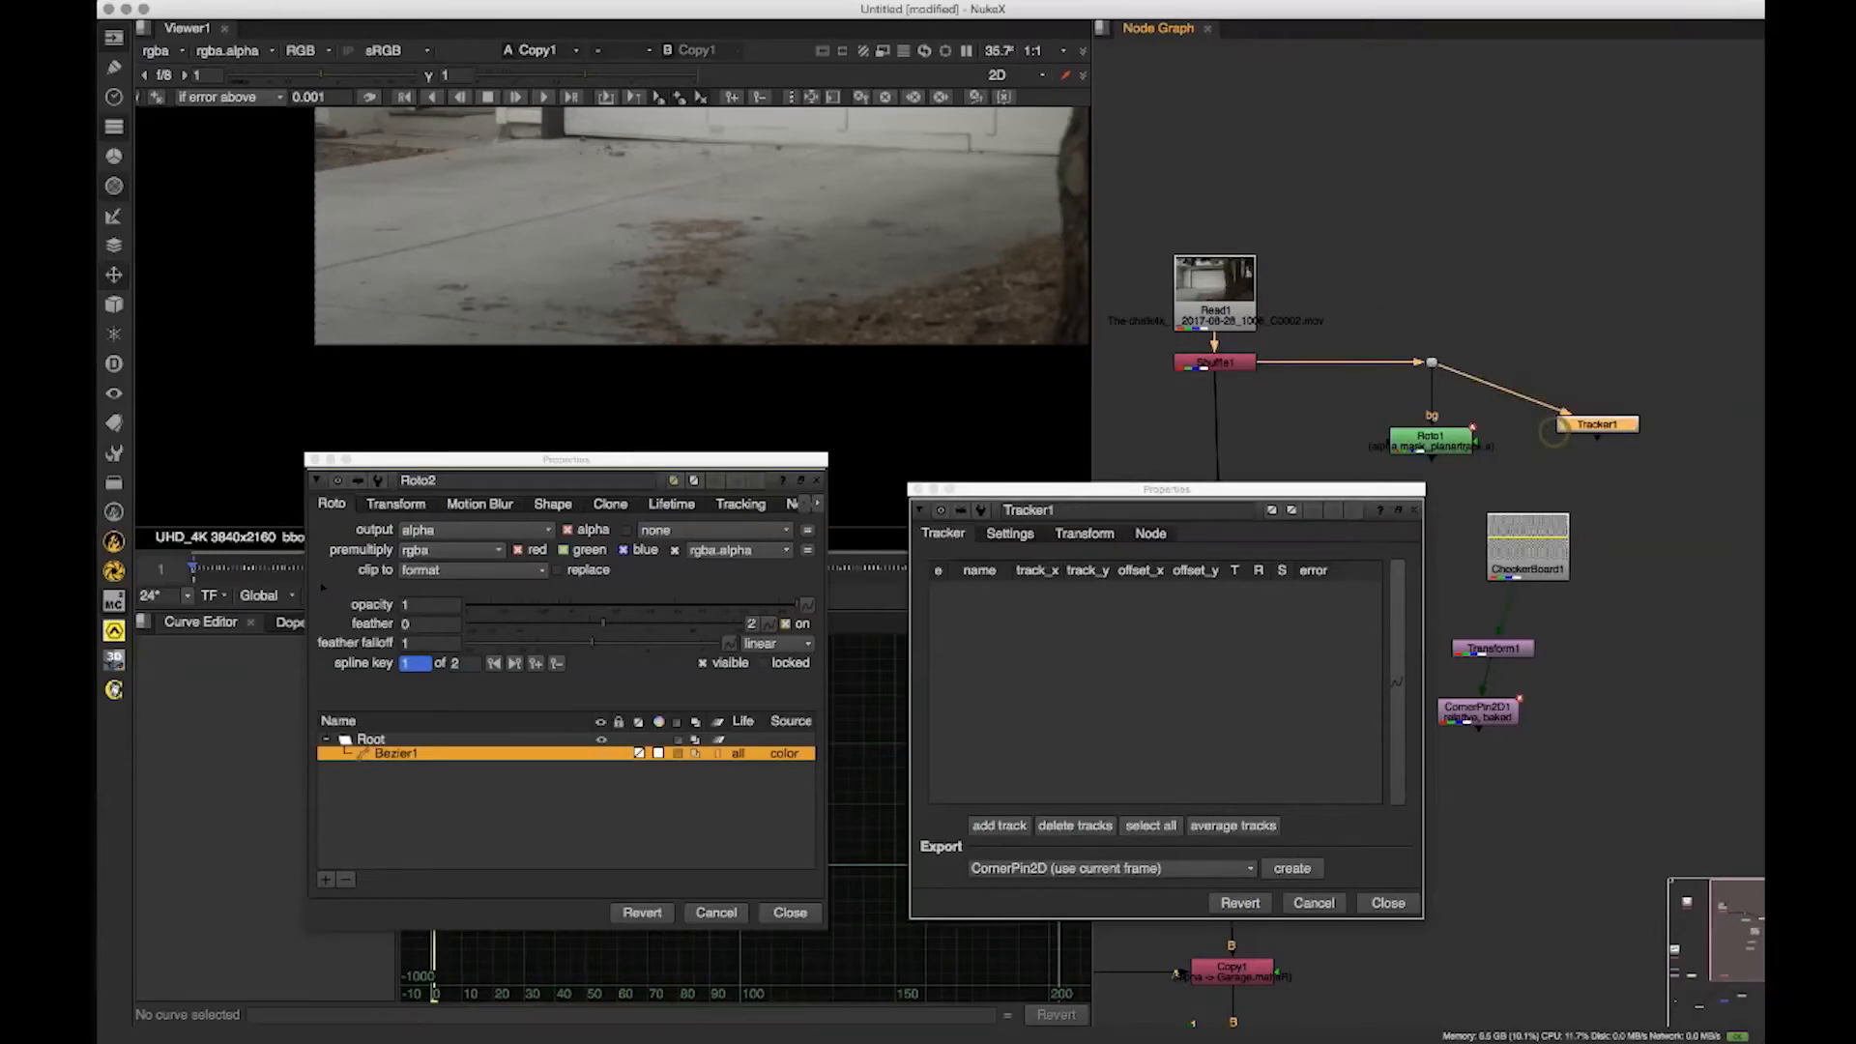
{"action": "key", "text": "1"}
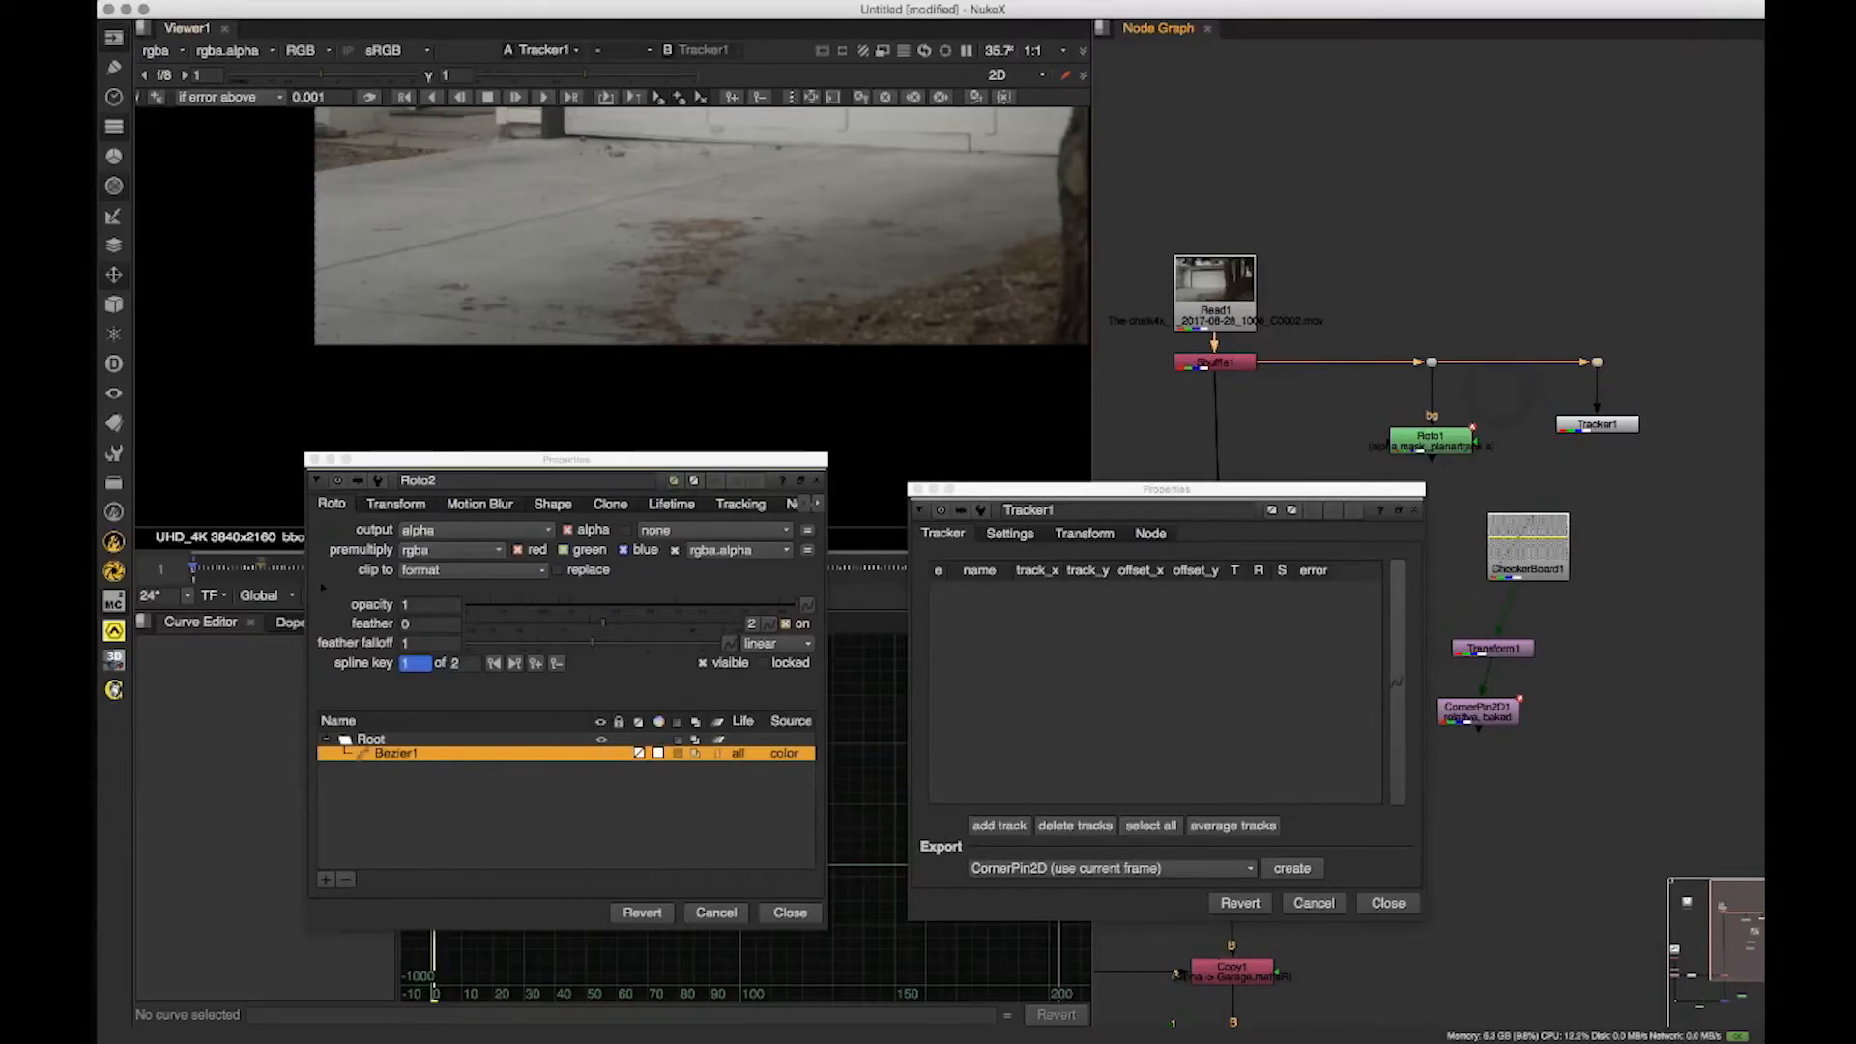
- Collapse the Roto2 properties out of the way and place a tracking point on the dark knot high on the foreground trunk
{"action": "left_click", "coordinate": [316, 481]}
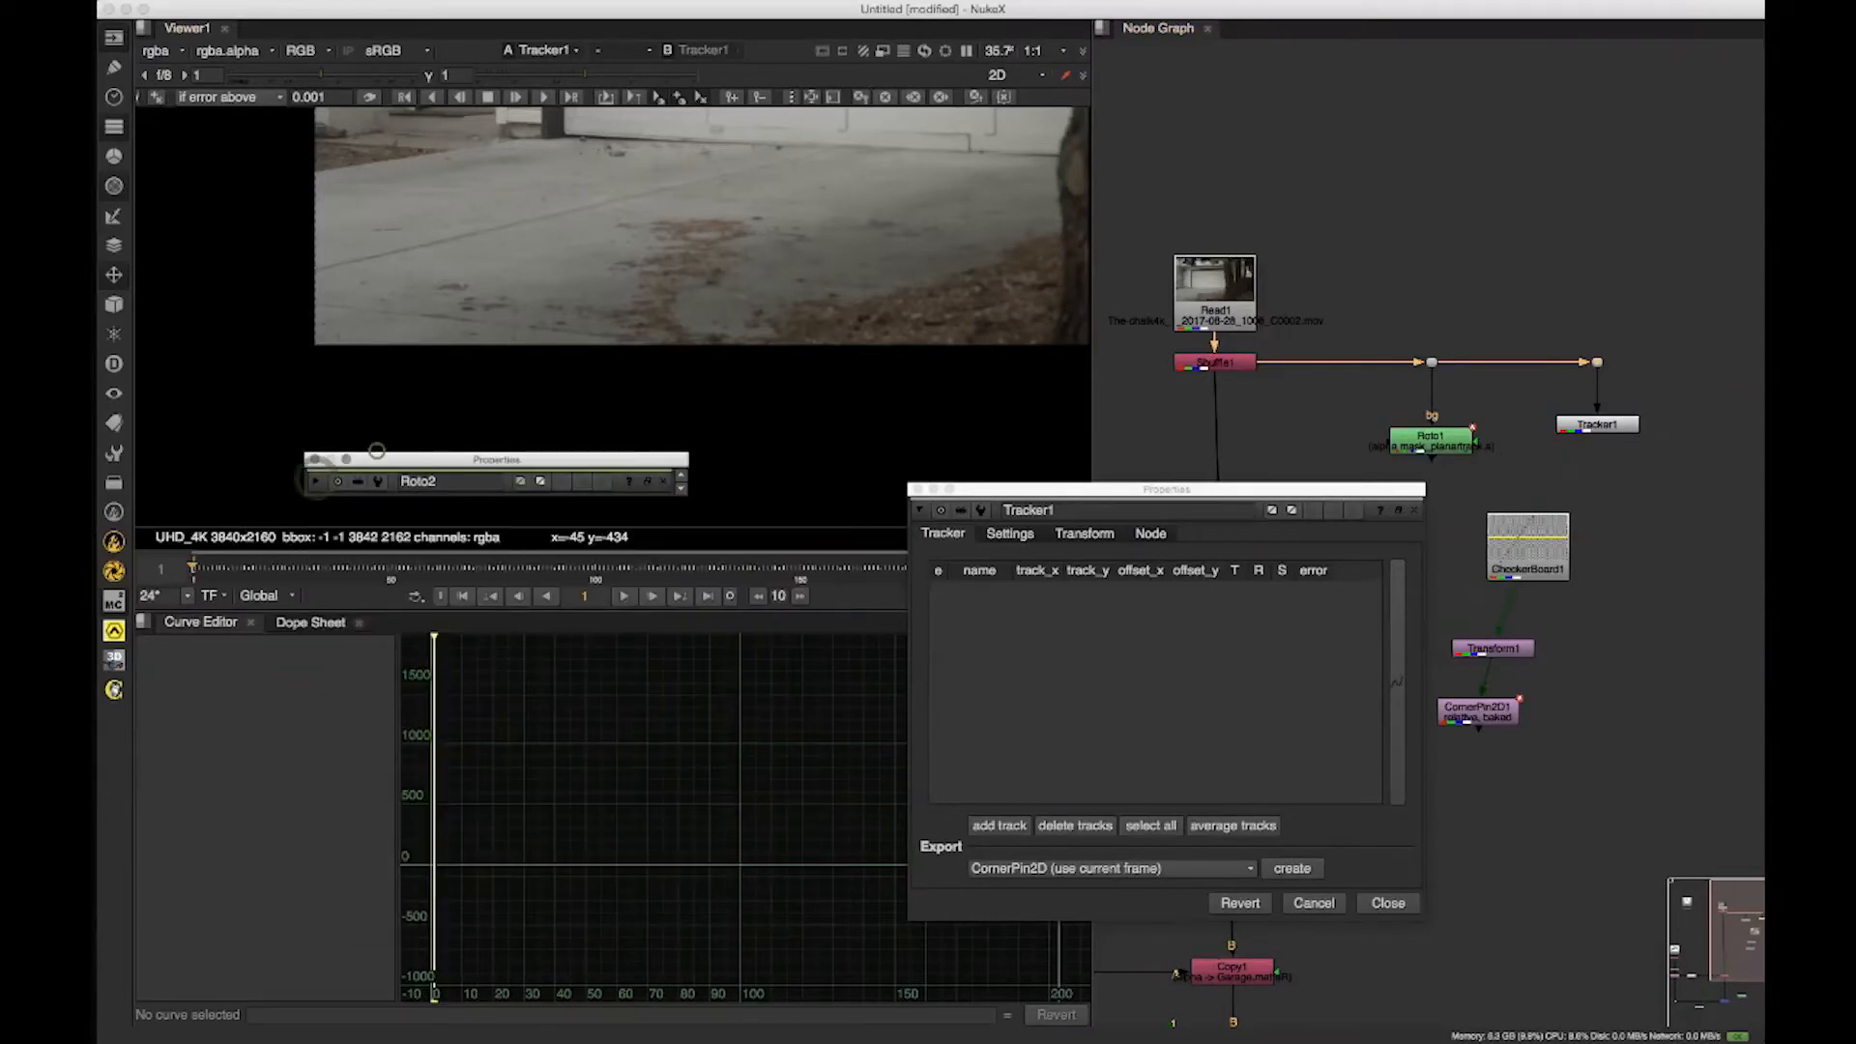
{"action": "left_click_drag", "start_coordinate": [450, 456], "coordinate": [256, 888]}
{"action": "scroll", "coordinate": [406, 338], "scroll_direction": "down", "scroll_amount": 5}
{"action": "scroll", "coordinate": [450, 450], "scroll_direction": "up", "scroll_amount": 4}
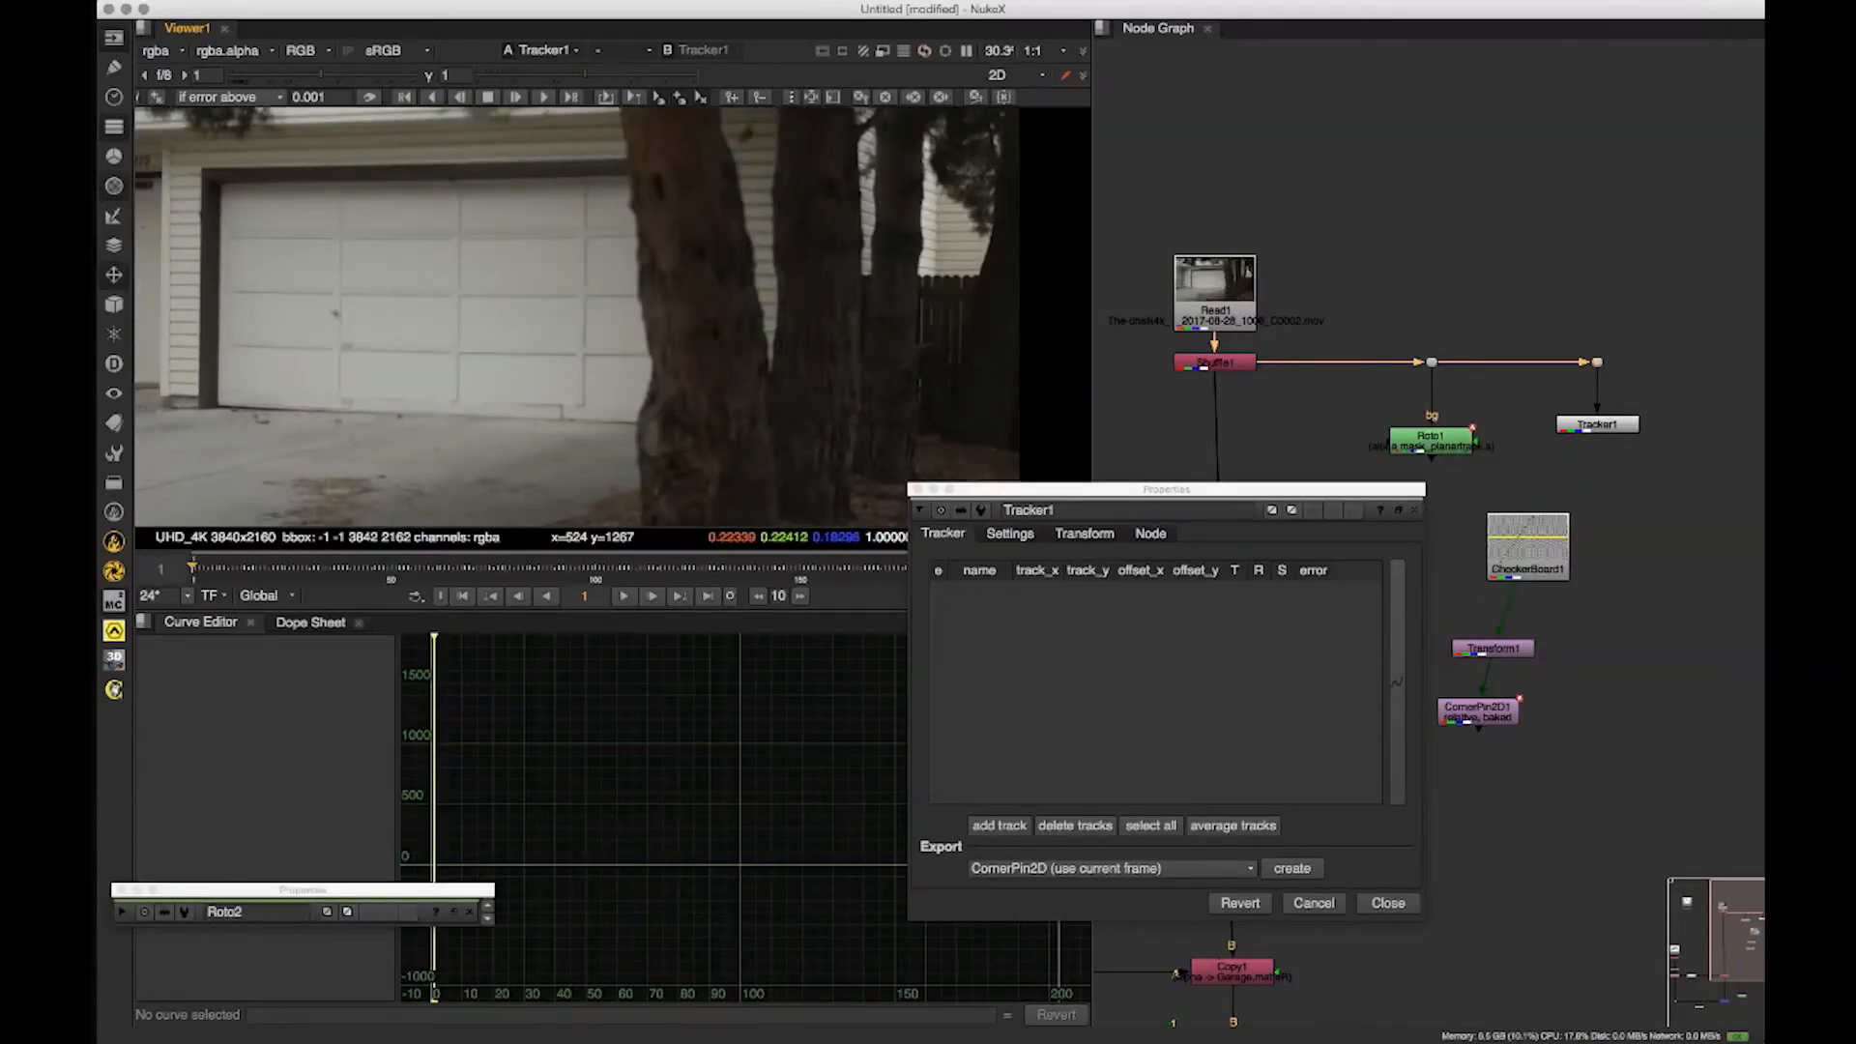
{"action": "left_click_drag", "start_coordinate": [669, 205], "coordinate": [616, 257]}
{"action": "left_click", "coordinate": [692, 220], "text": "ctrl+alt"}
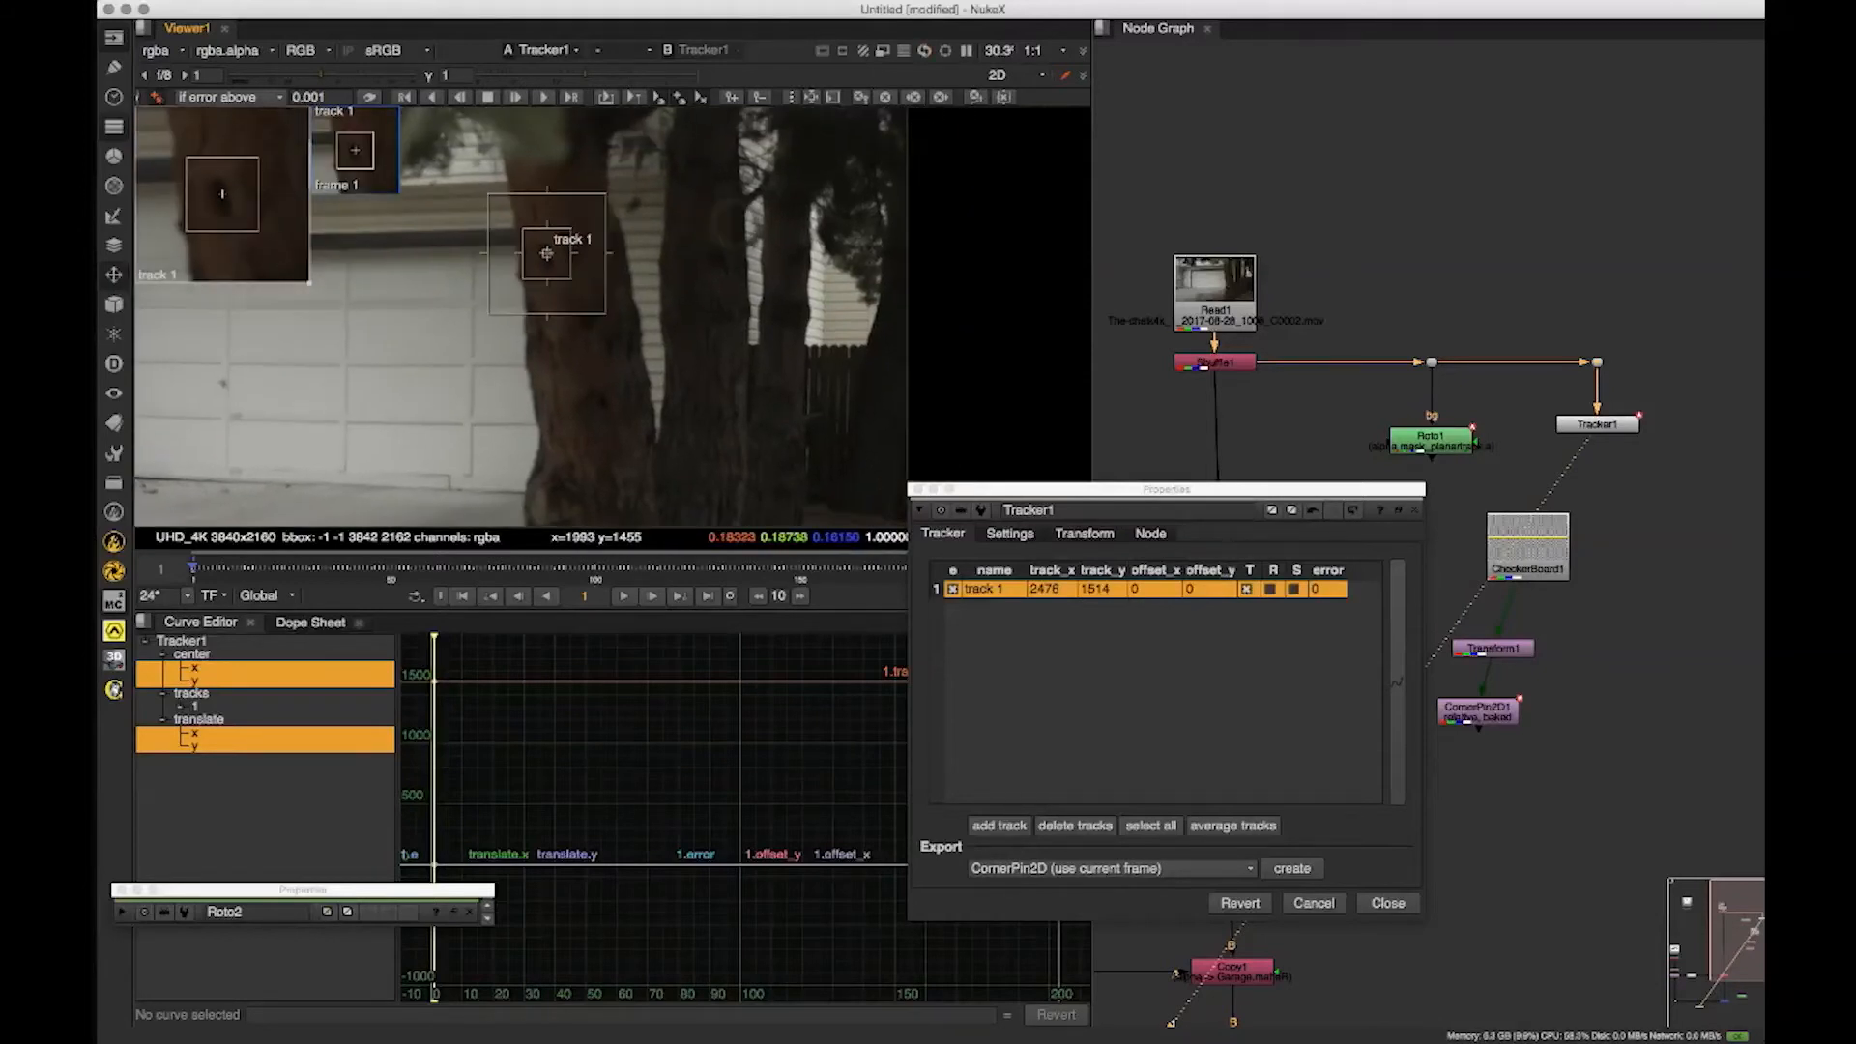
- Track the upper knot forward to frame 203 and keep the progress and Tracker windows clear of the footage
{"action": "key", "text": "v"}
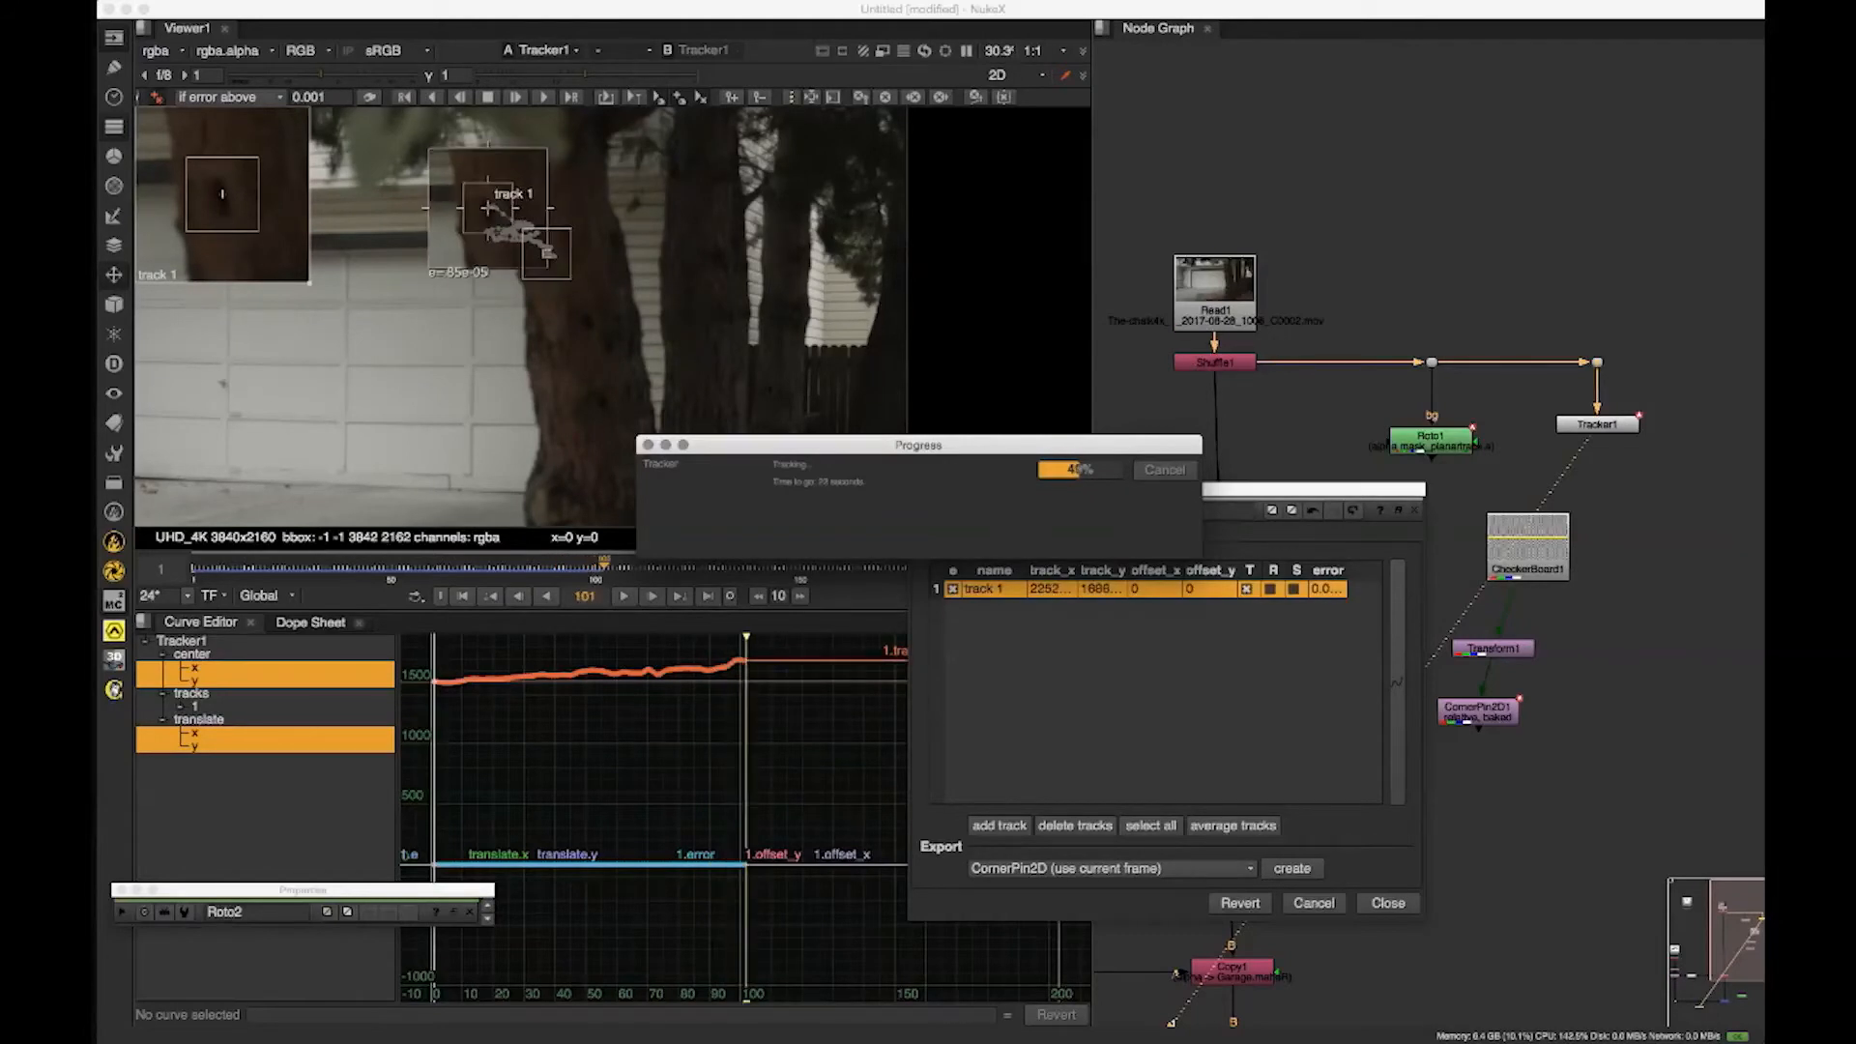
{"action": "left_click_drag", "start_coordinate": [922, 445], "coordinate": [1377, 81]}
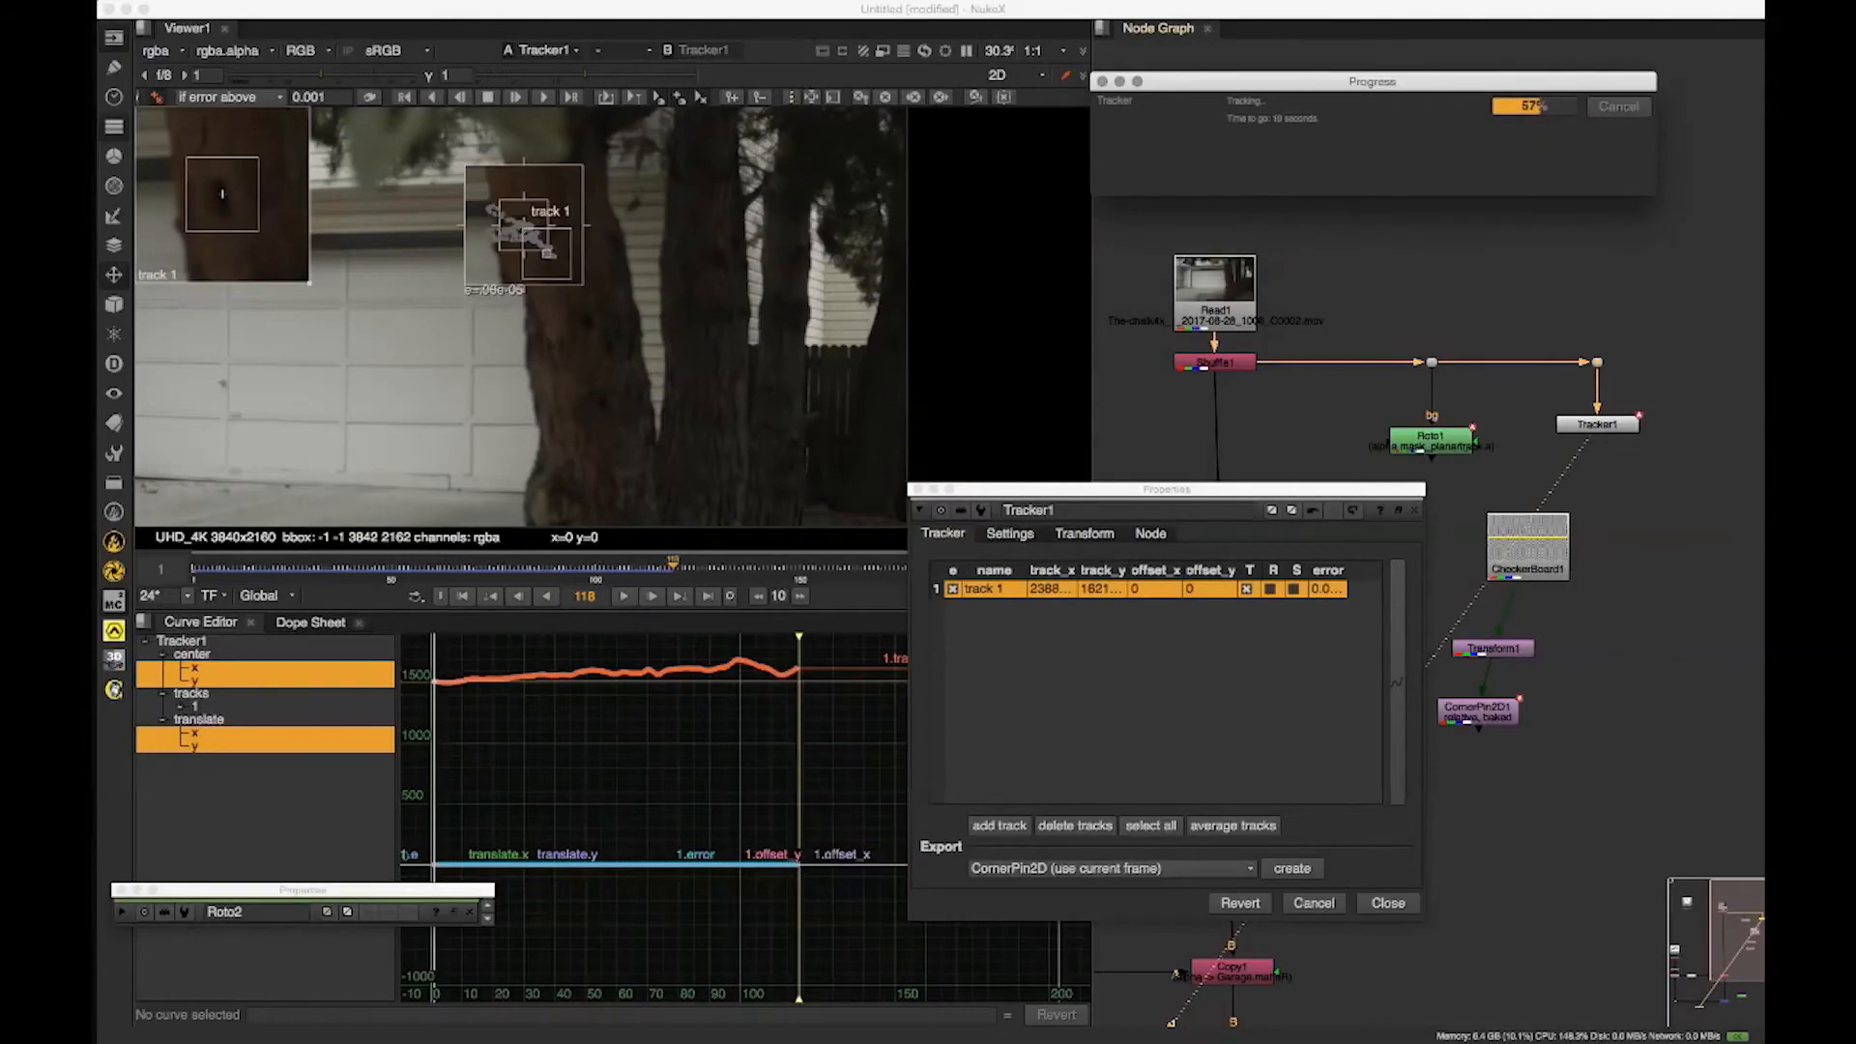
{"action": "left_click_drag", "start_coordinate": [1121, 489], "coordinate": [1332, 220]}
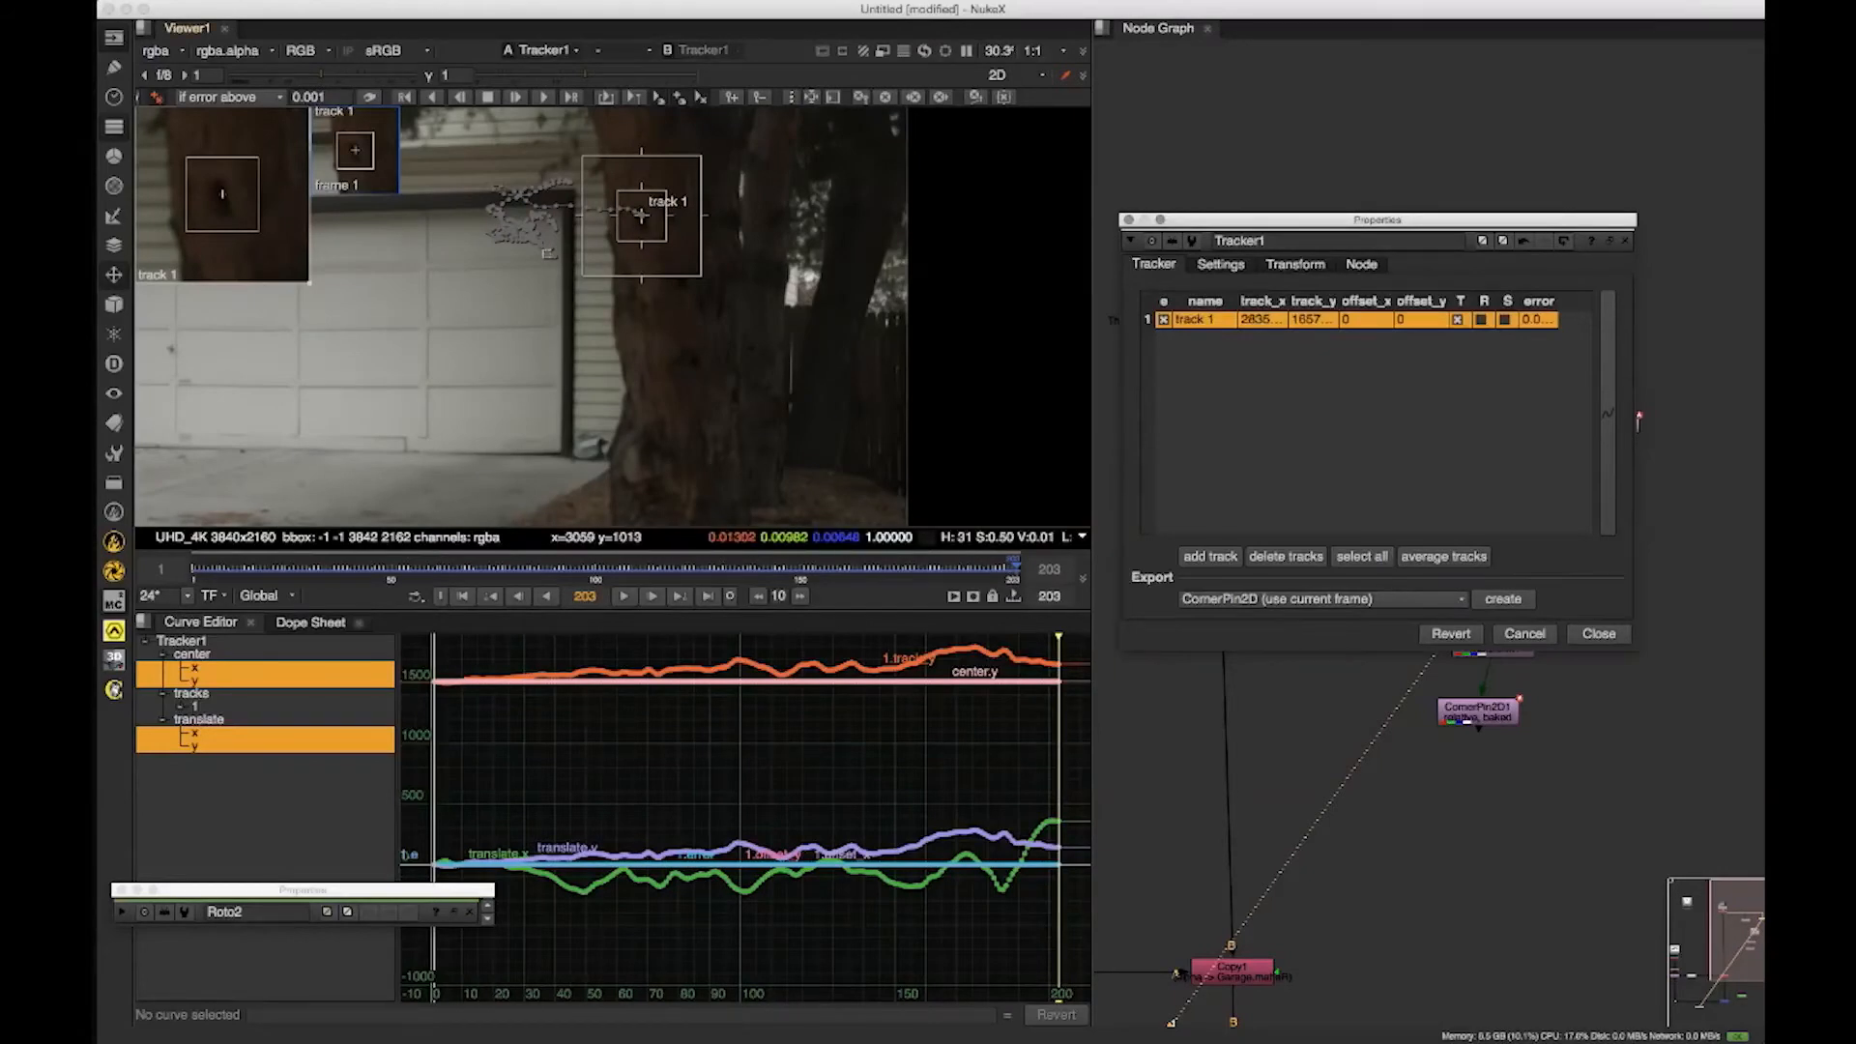
- At frame 203, add a second track near the trunk's base with enlarged pattern and search boxes, and track it backward to frame 1
{"action": "scroll", "coordinate": [642, 404], "scroll_direction": "up", "scroll_amount": 5}
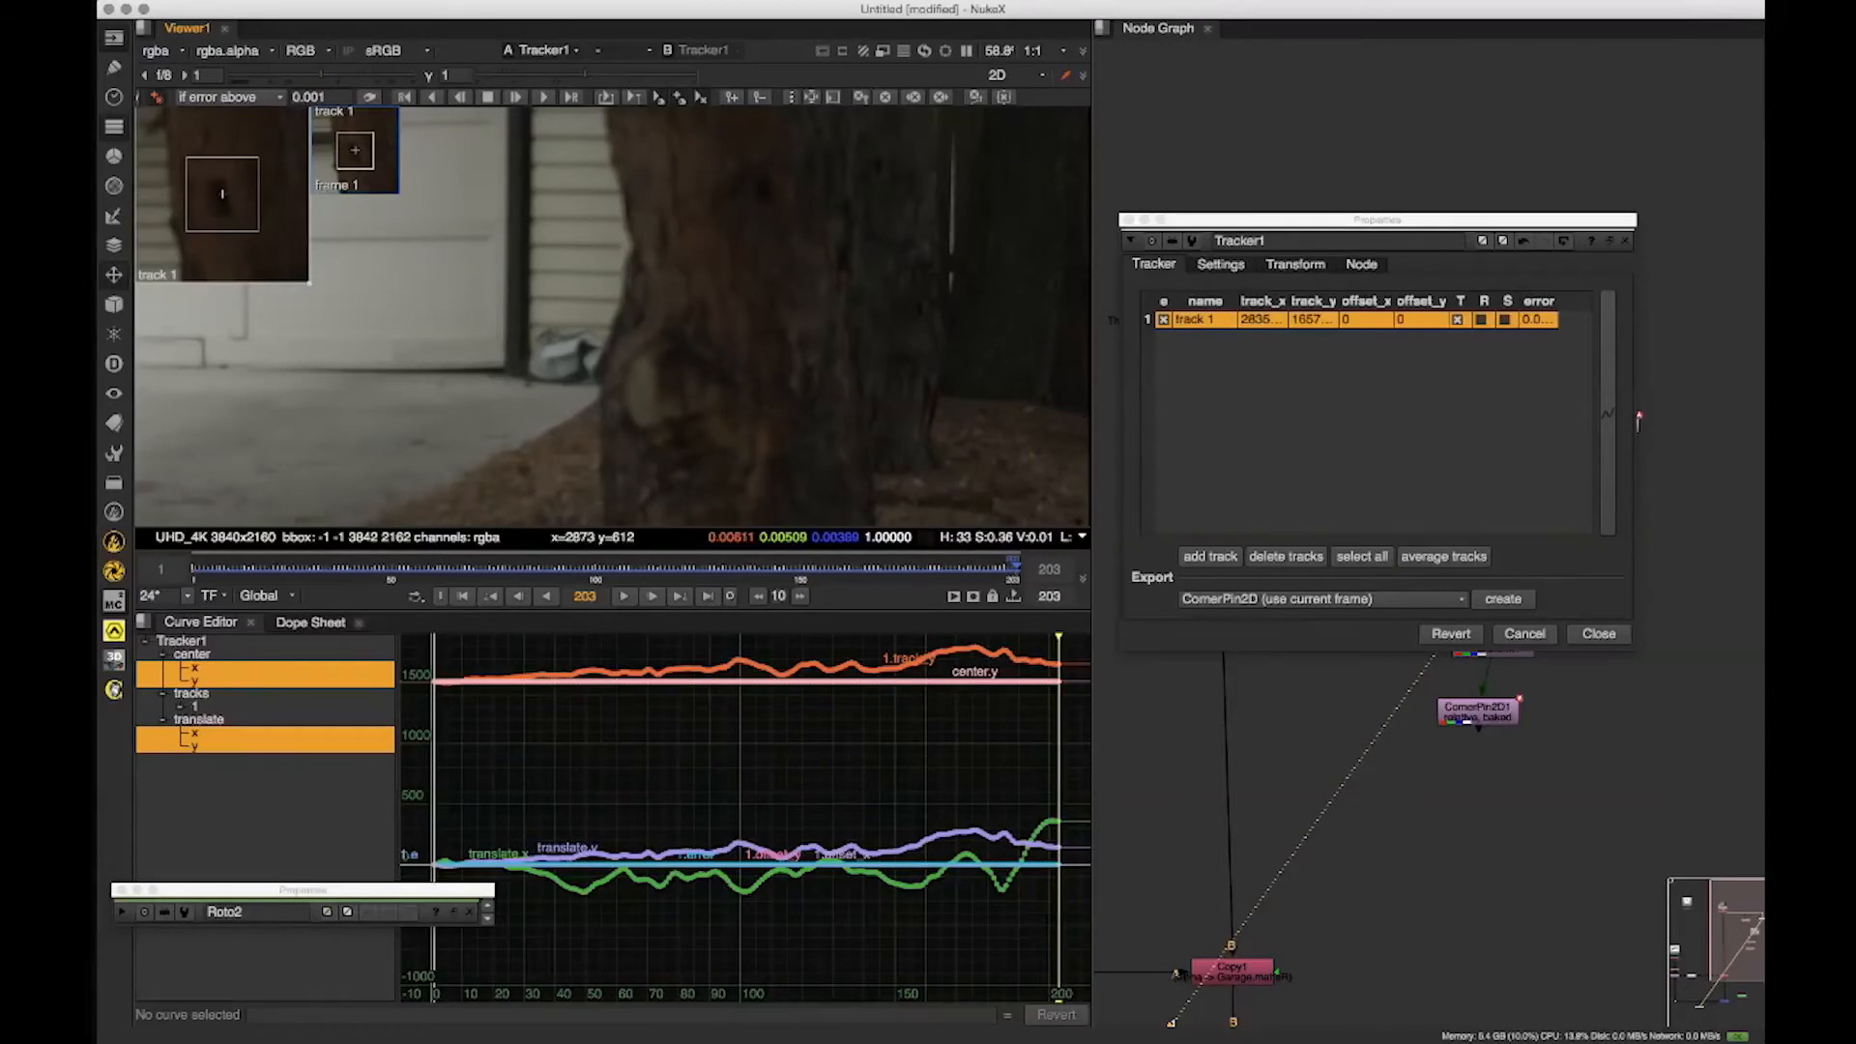
{"action": "left_click", "coordinate": [683, 410], "text": "ctrl+alt"}
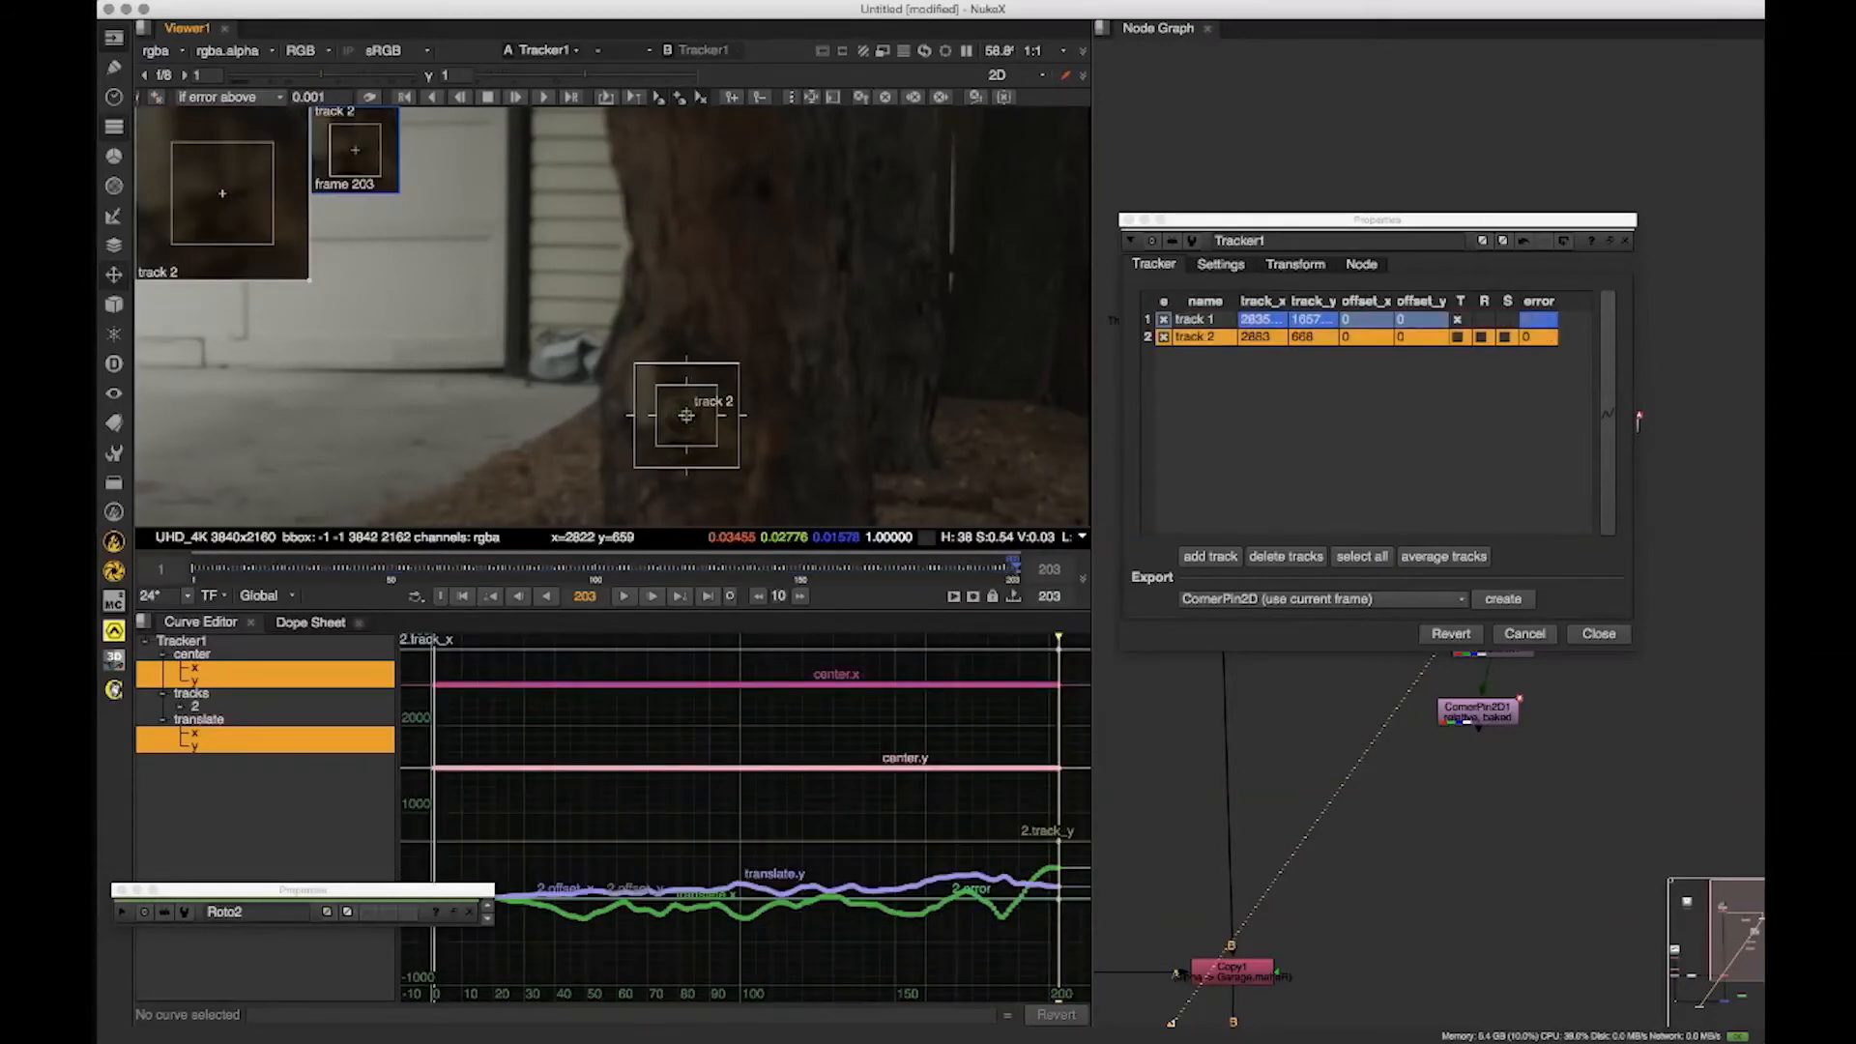
{"action": "left_click_drag", "start_coordinate": [656, 417], "coordinate": [686, 298]}
{"action": "left_click_drag", "start_coordinate": [762, 417], "coordinate": [822, 416]}
{"action": "left_click_drag", "start_coordinate": [686, 474], "coordinate": [637, 416]}
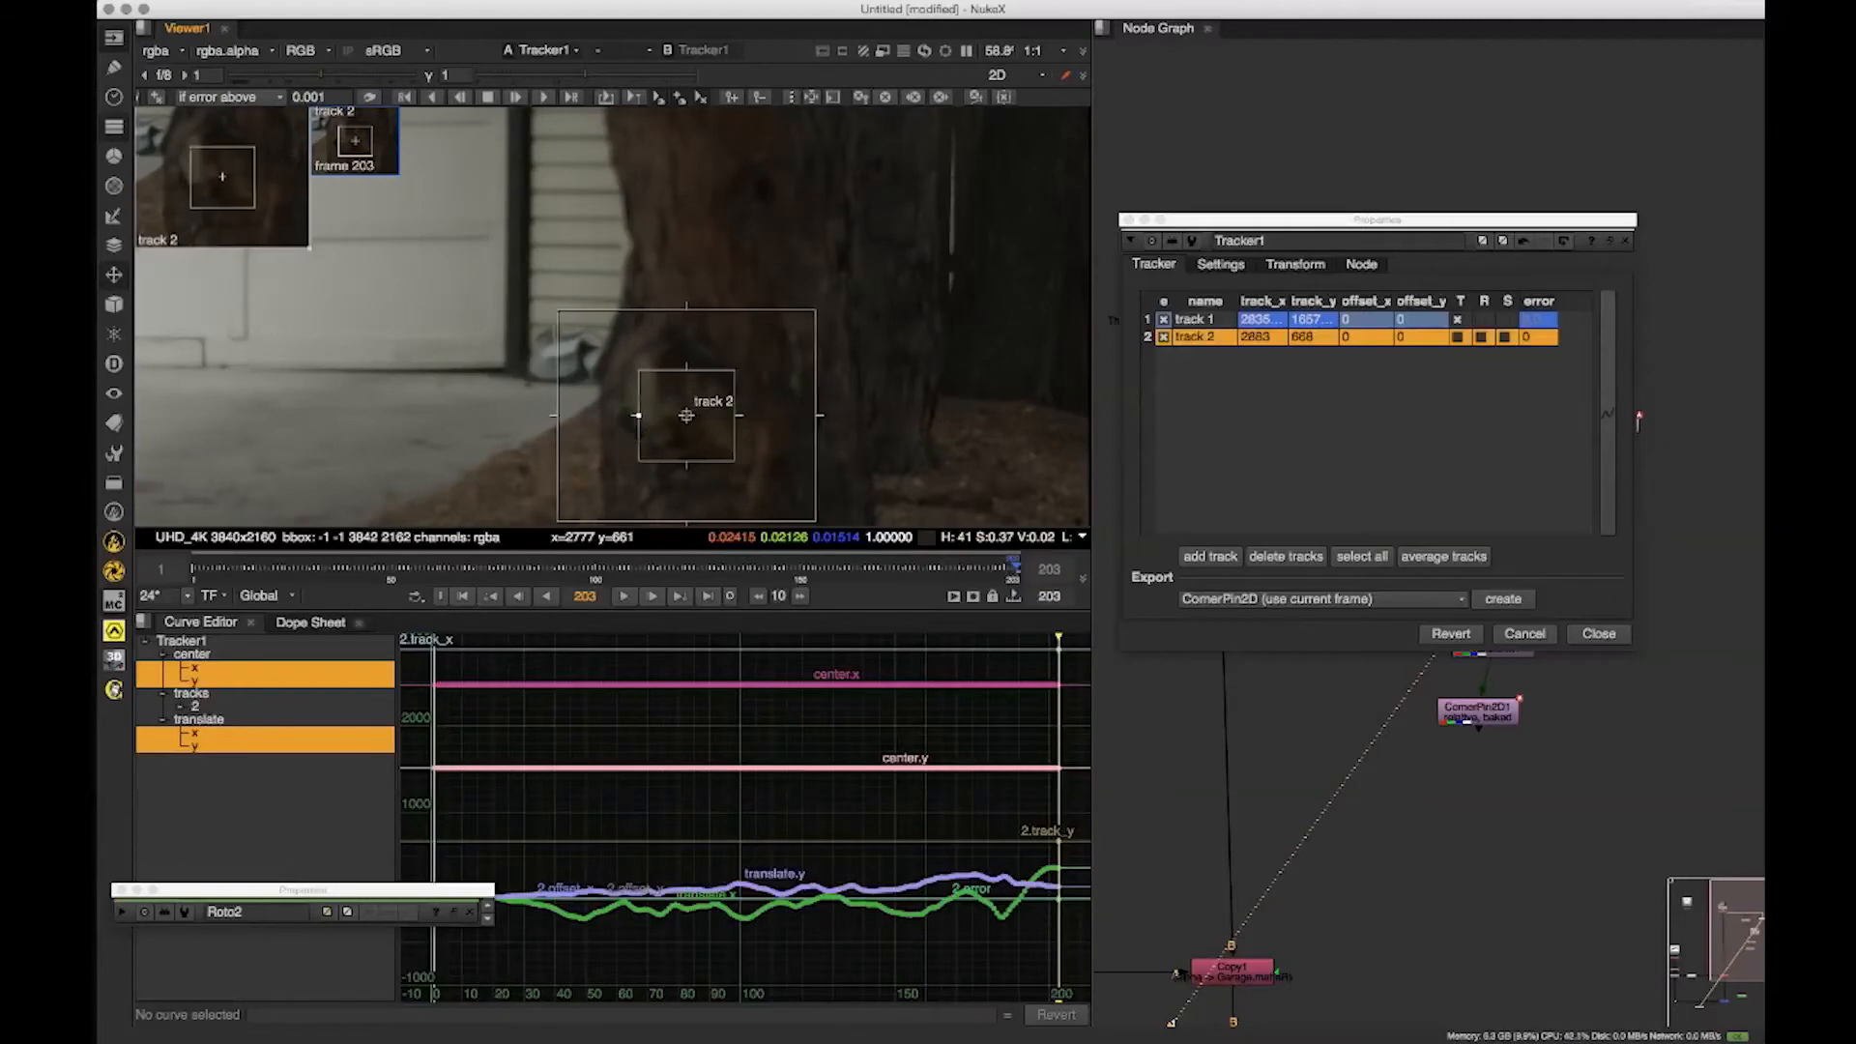
{"action": "key", "text": "z"}
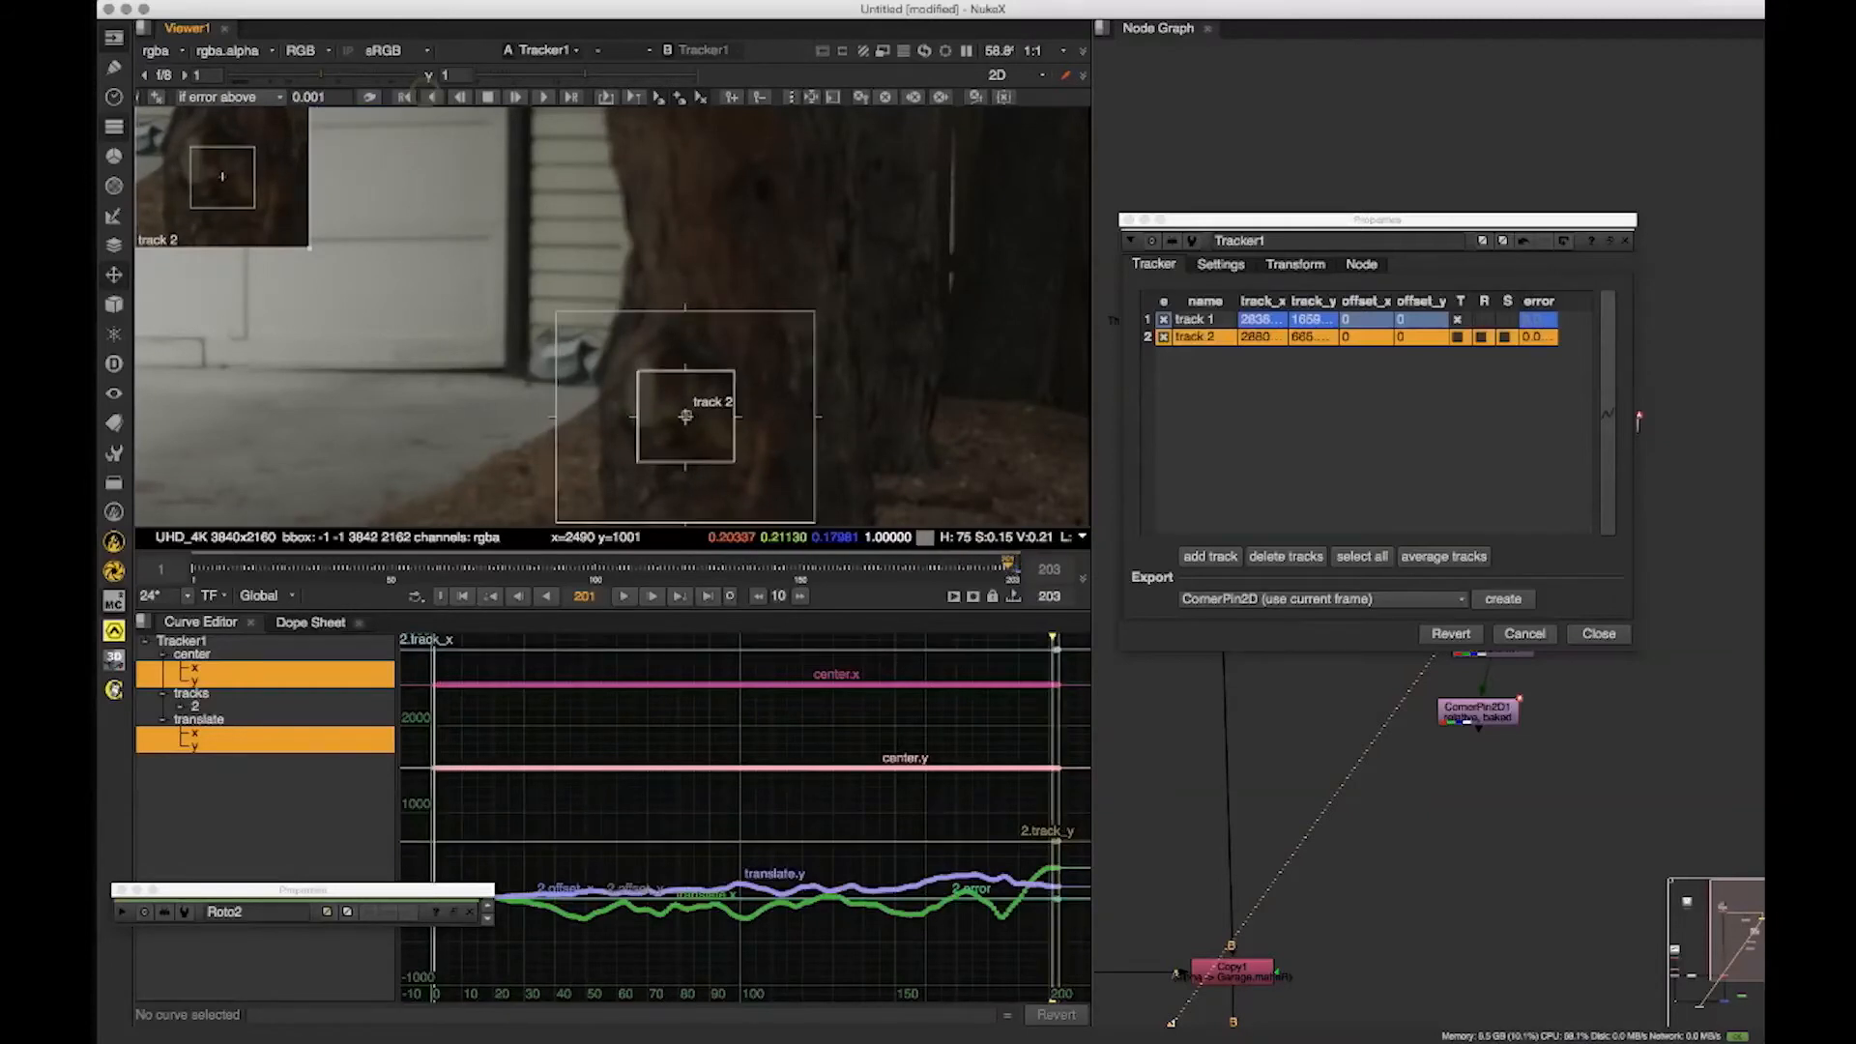
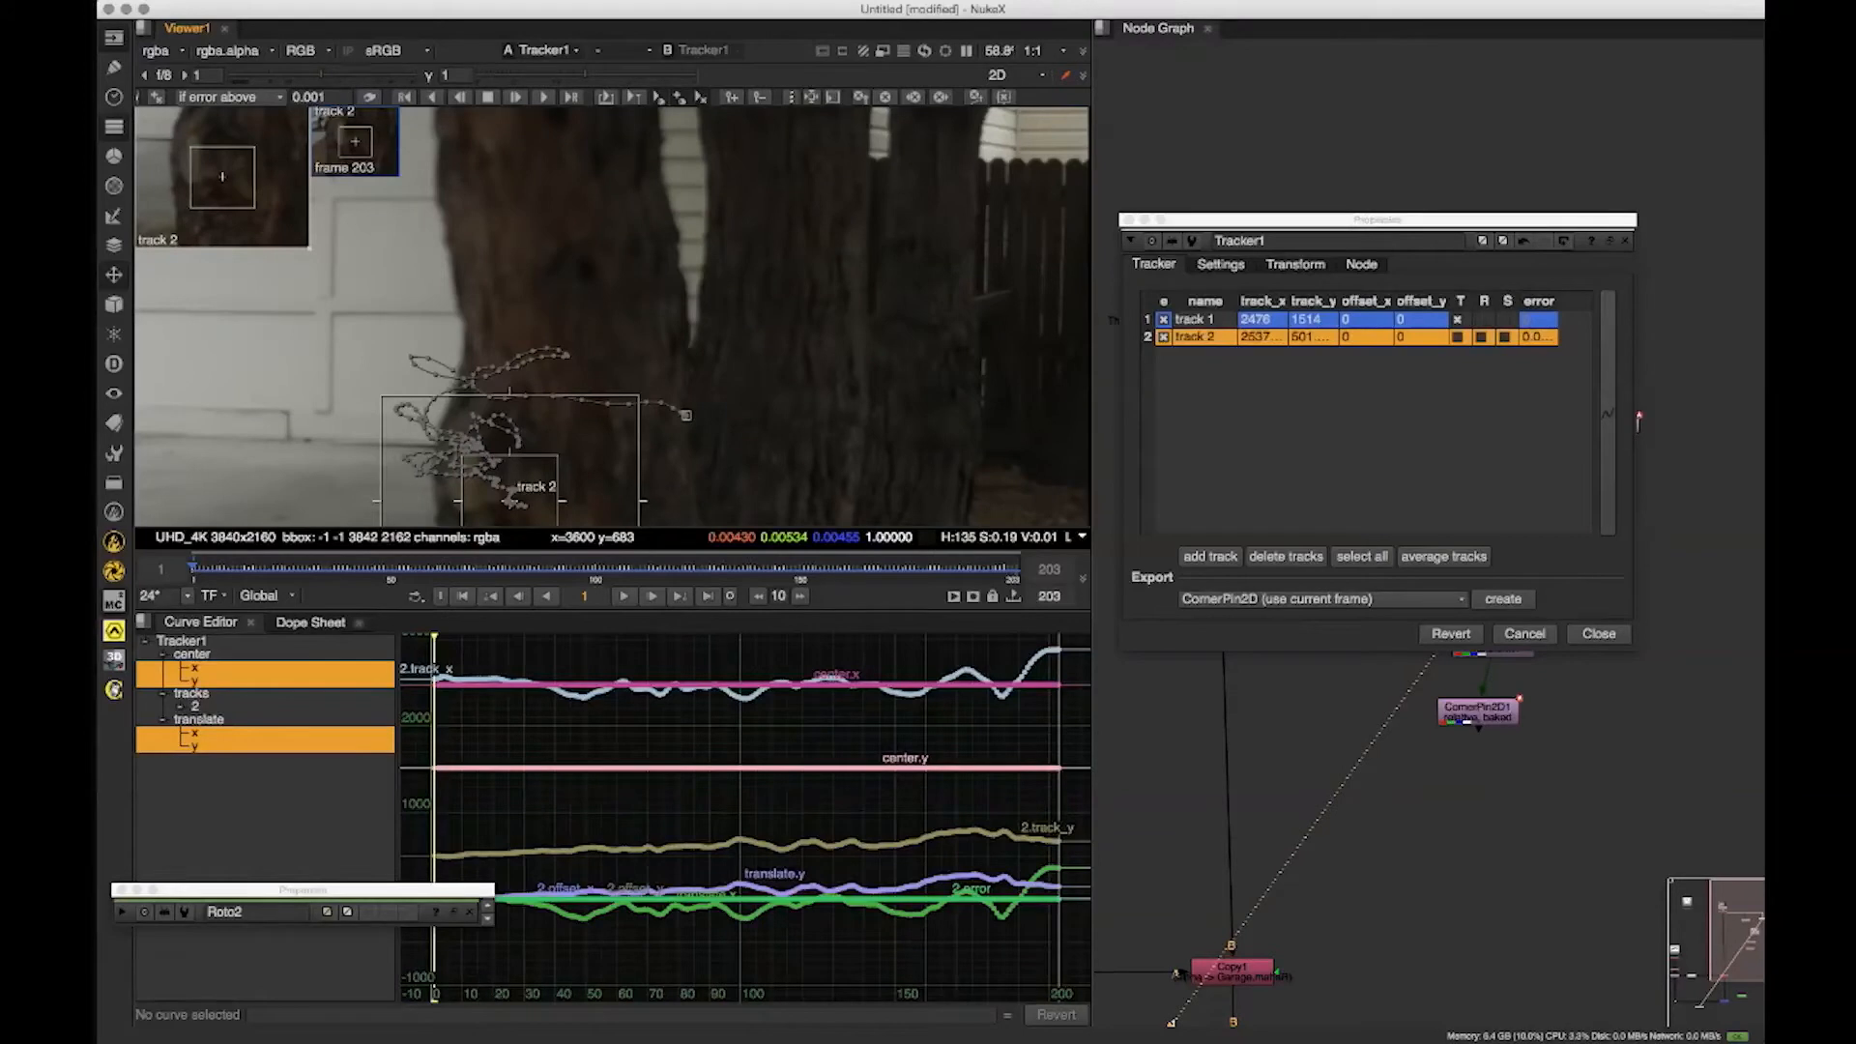
- Enable translation for track 2 and rotation for both tracks
{"action": "left_click", "coordinate": [1456, 336]}
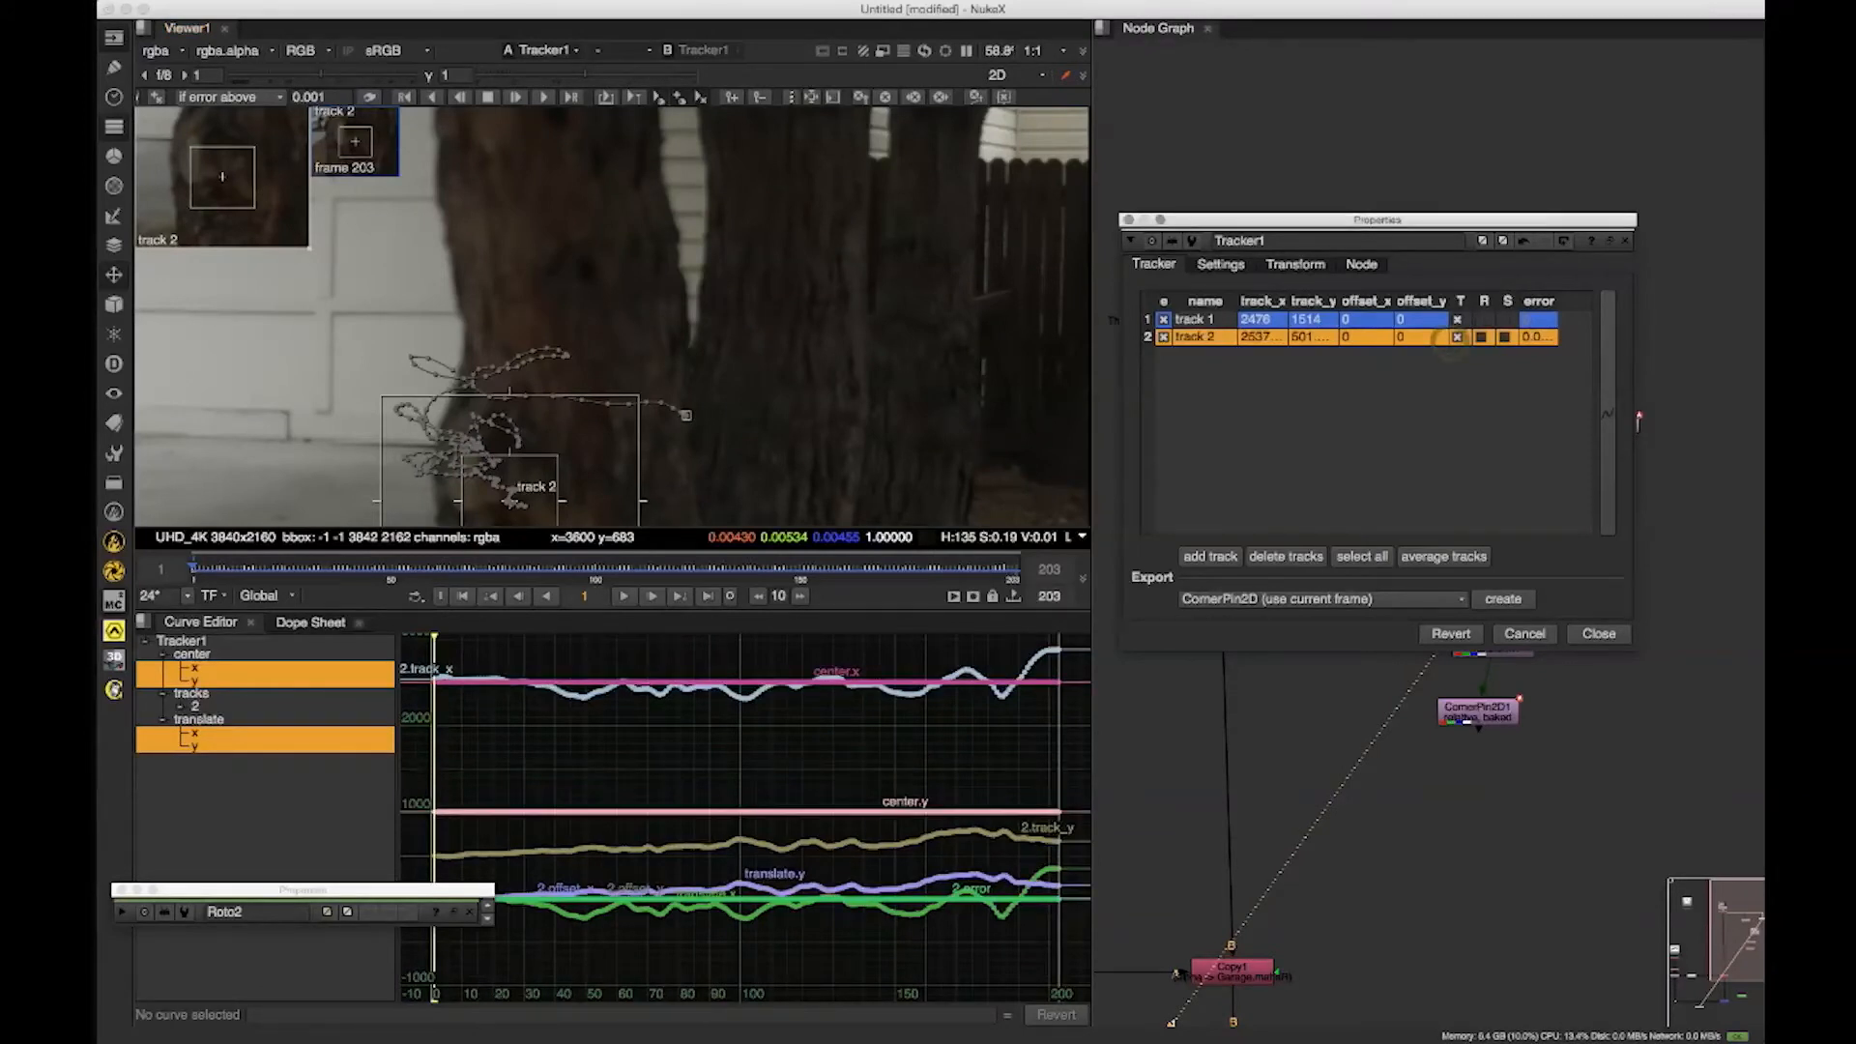
{"action": "left_click", "coordinate": [1438, 320]}
{"action": "left_click", "coordinate": [1481, 337]}
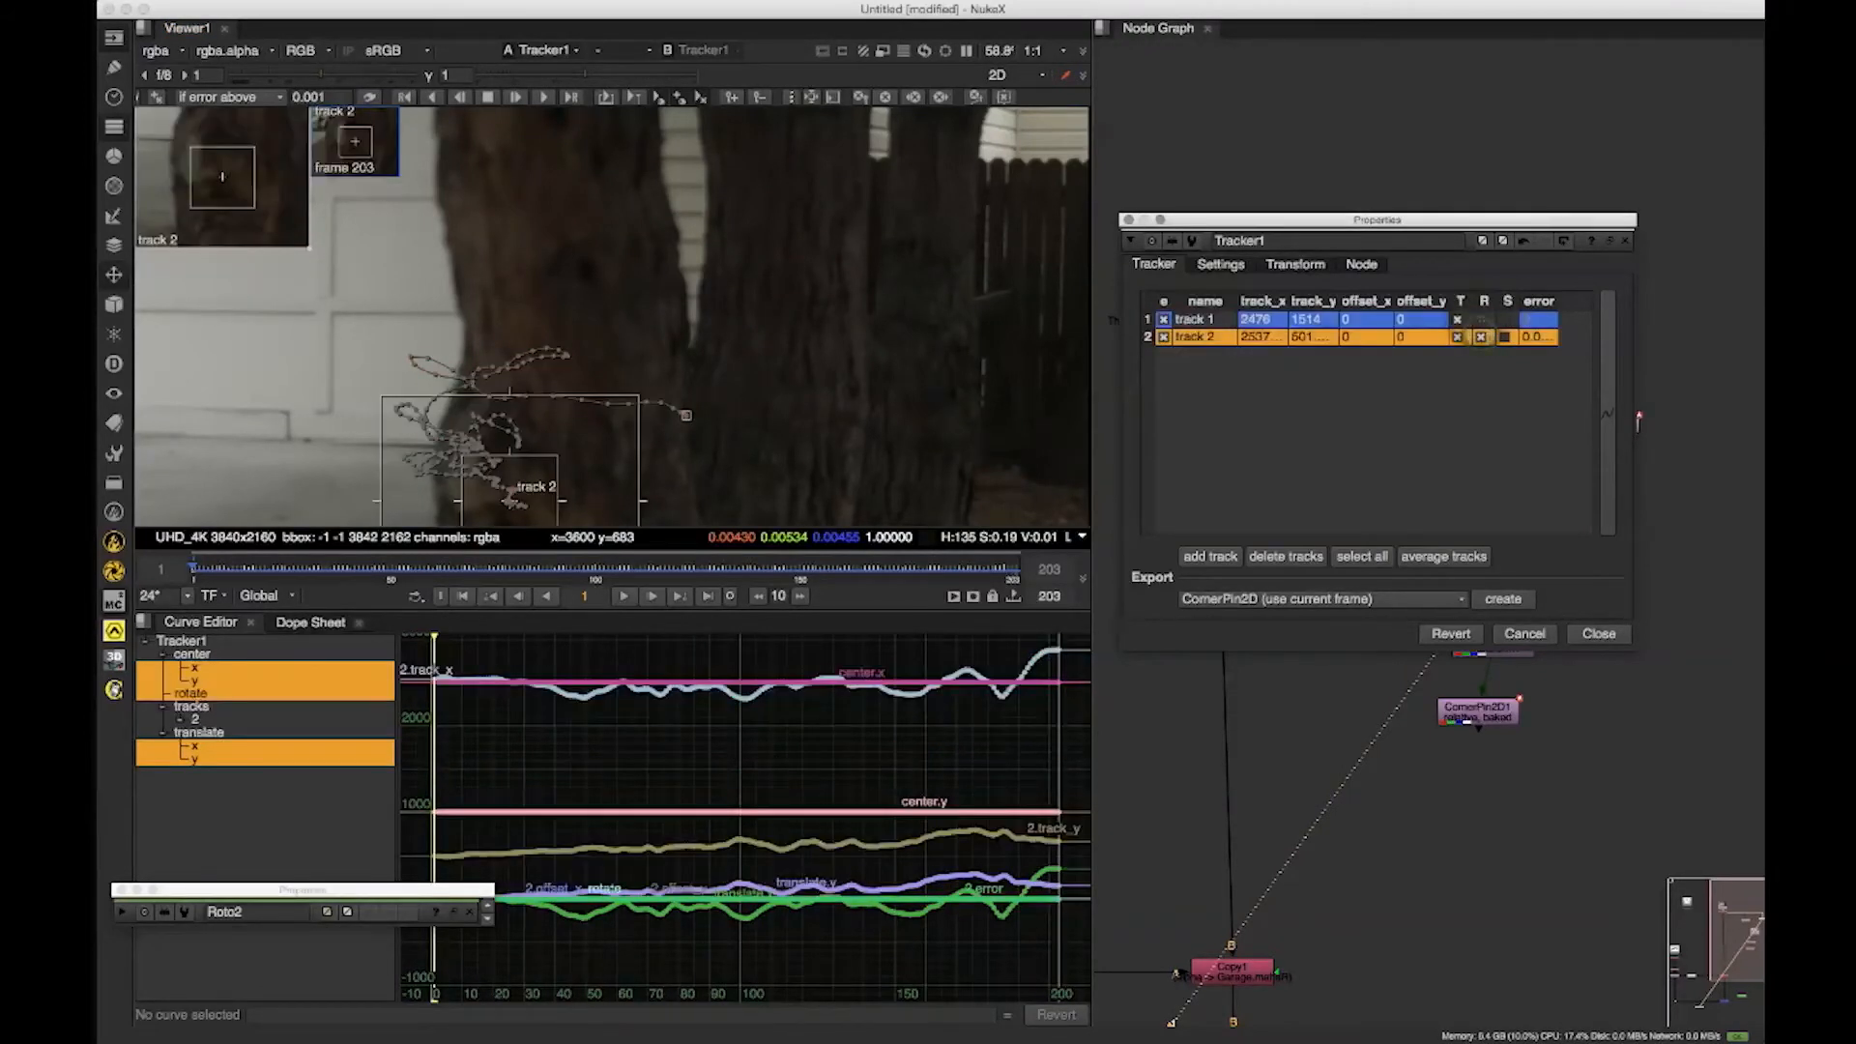
{"action": "left_click", "coordinate": [1481, 320]}
{"action": "left_click", "coordinate": [1222, 265]}
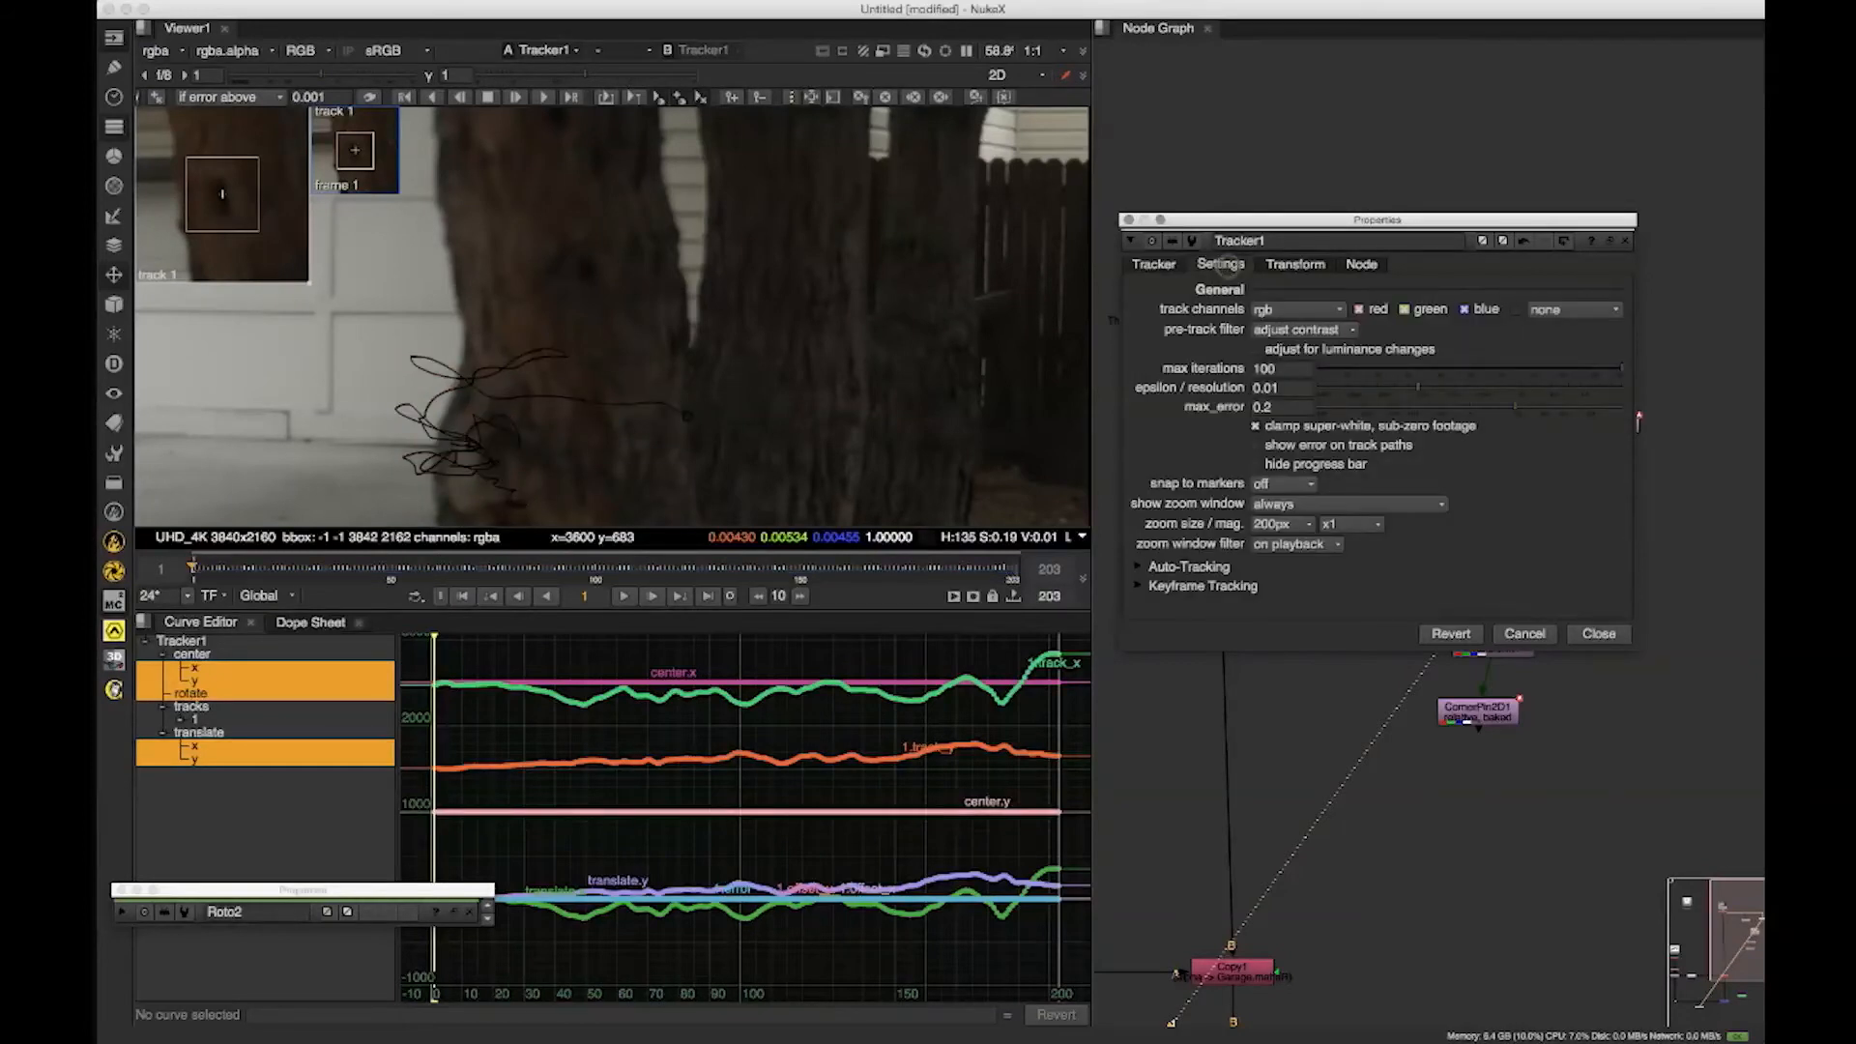
{"action": "left_click", "coordinate": [1290, 265]}
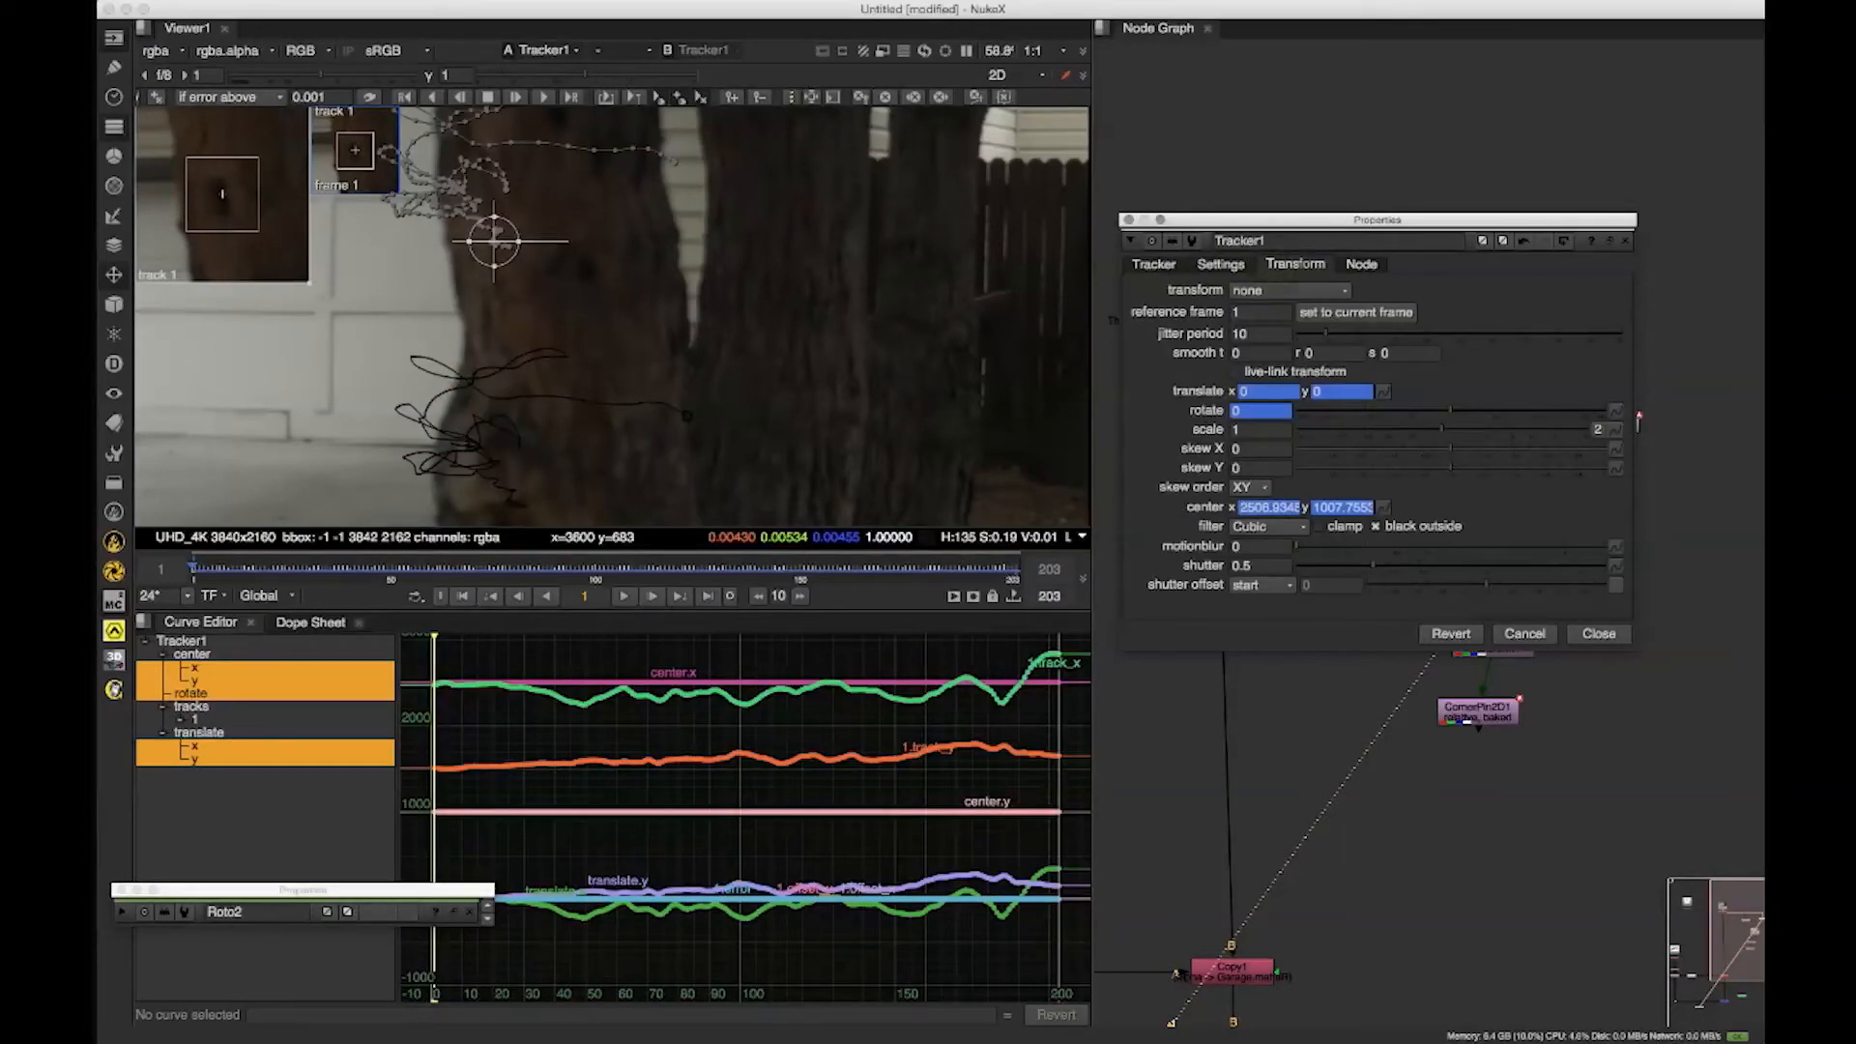
{"action": "left_click", "coordinate": [1155, 265]}
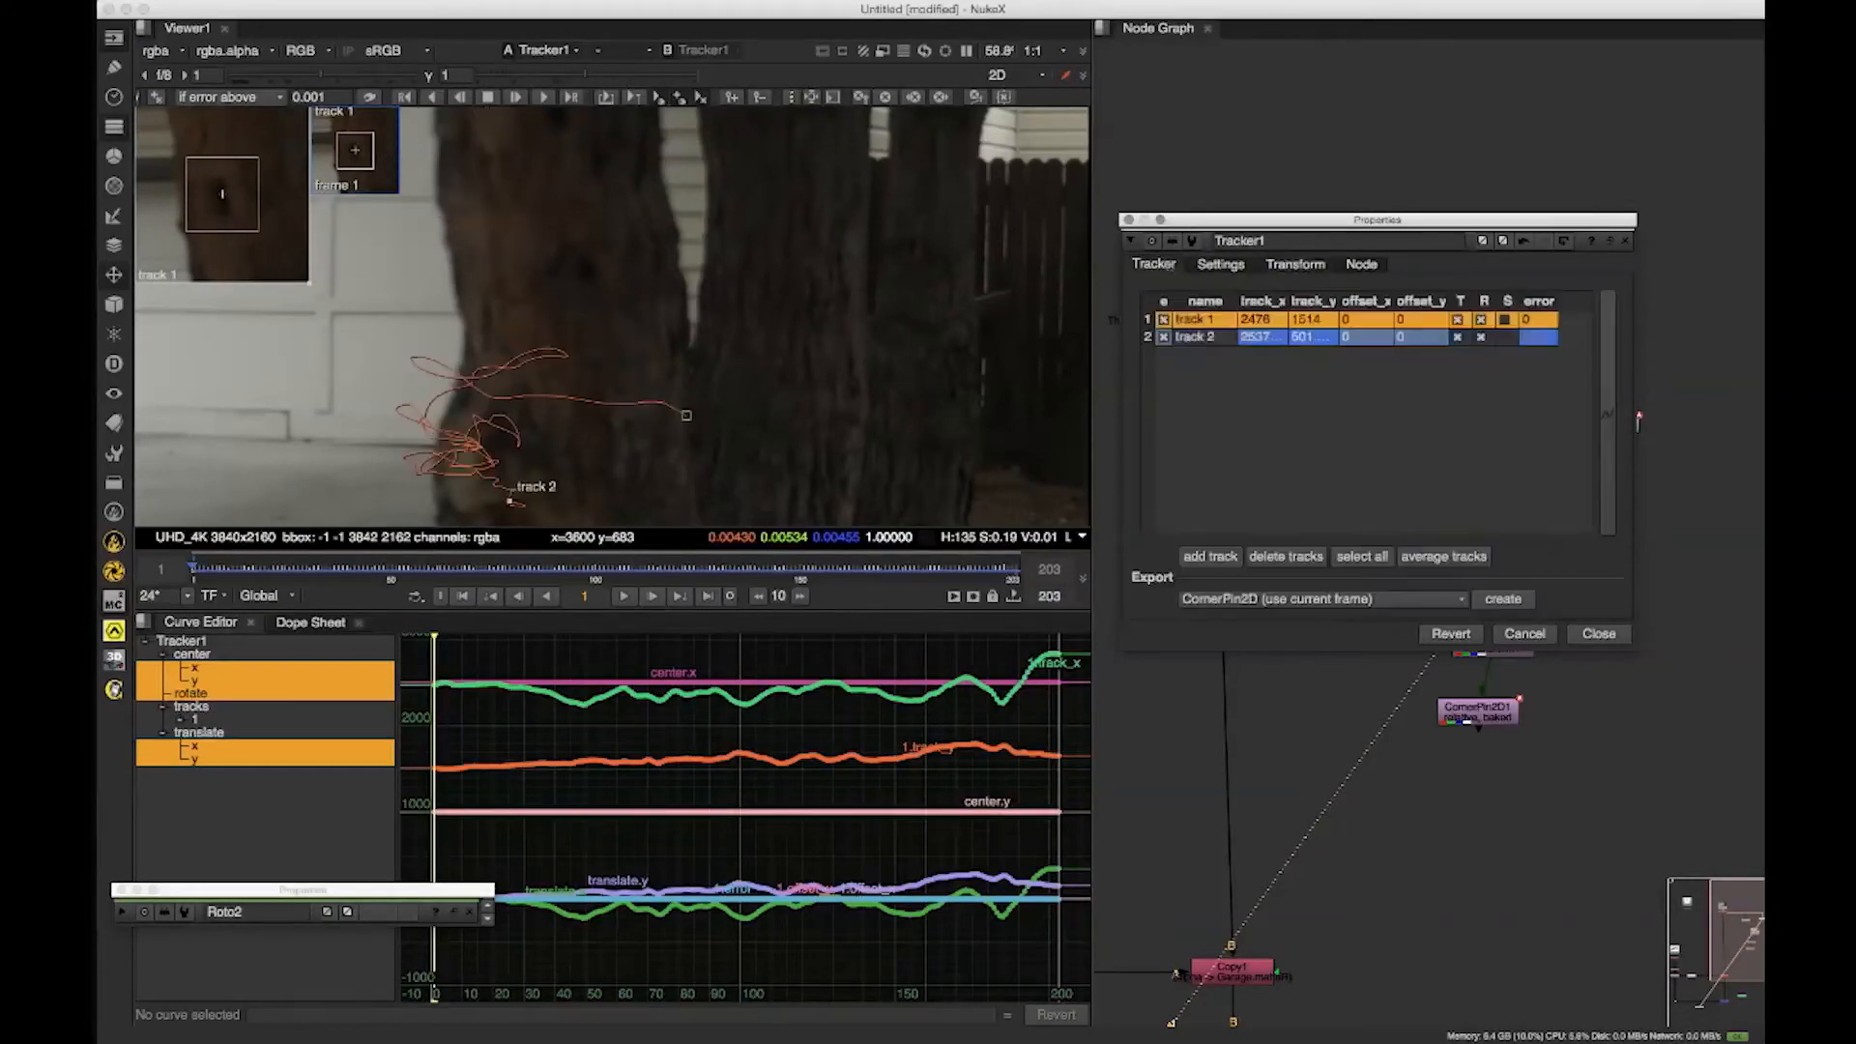
- Export the tracks as a Transform (match-move, baked) node and close the Tracker properties
{"action": "left_click", "coordinate": [1319, 598]}
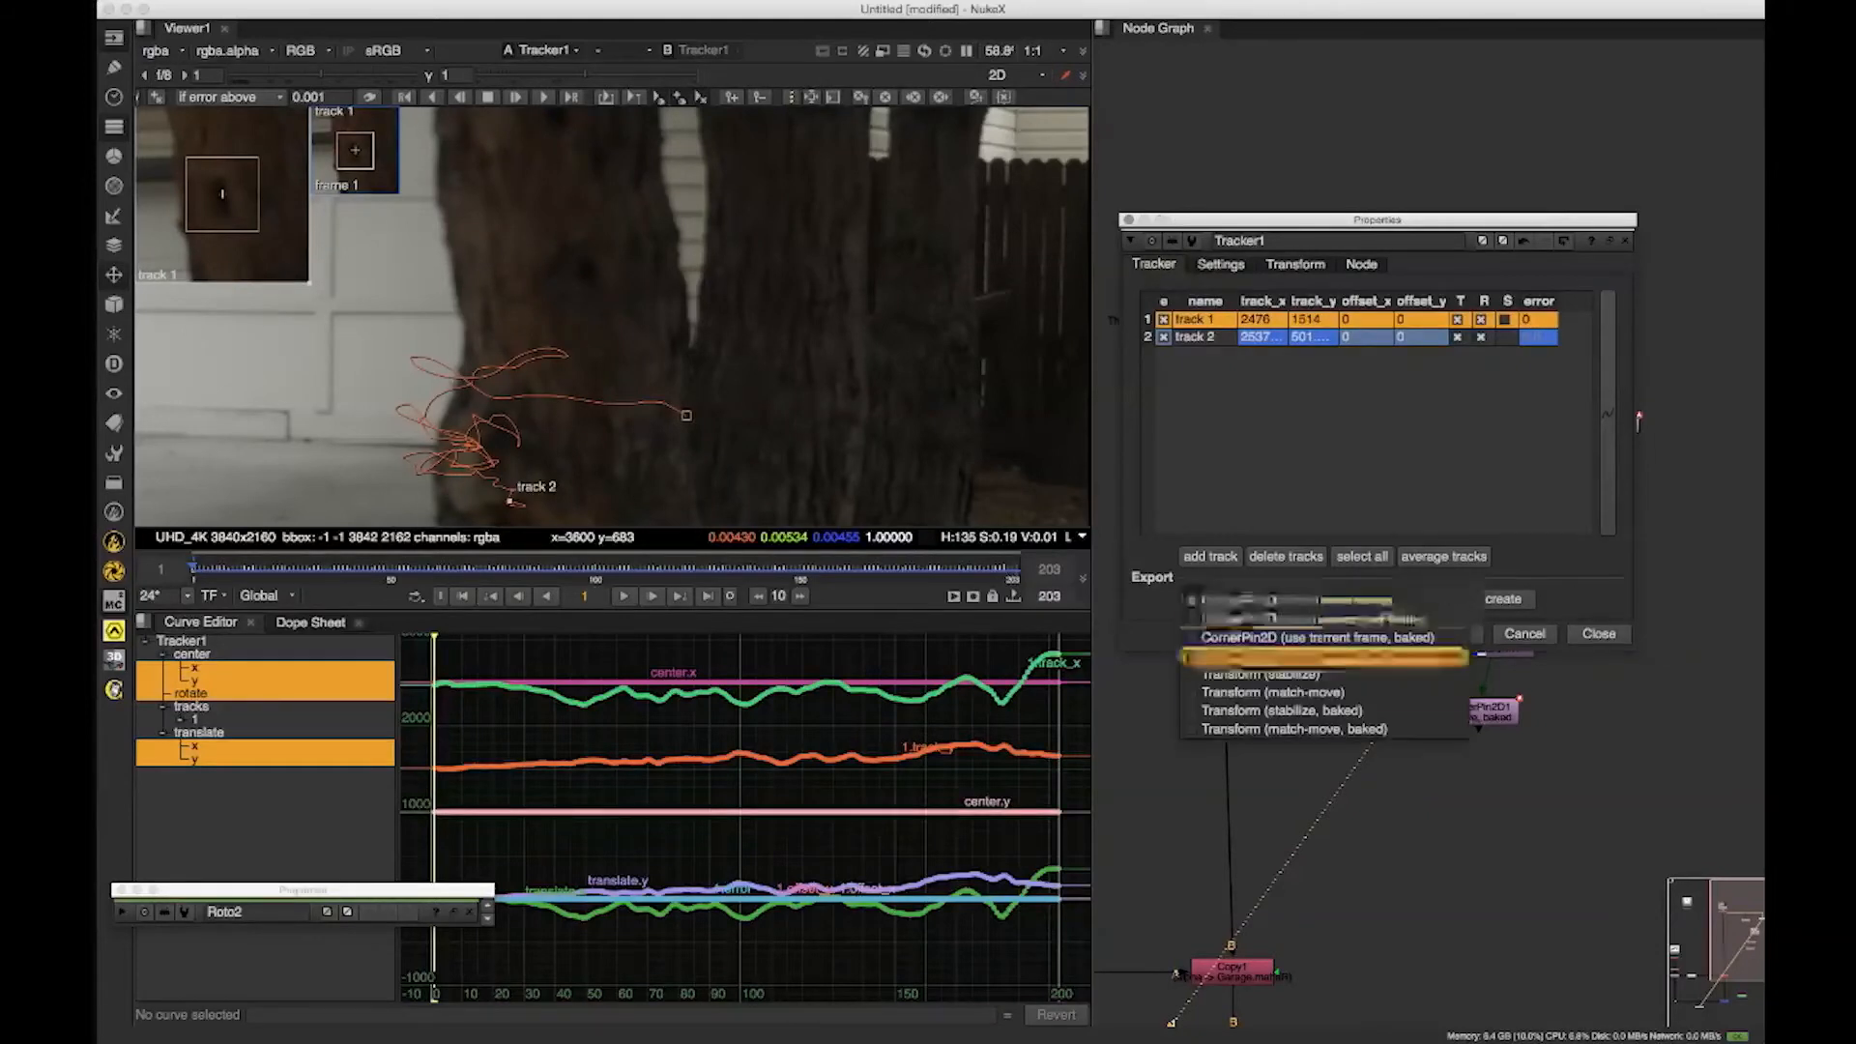
{"action": "left_click", "coordinate": [1381, 723]}
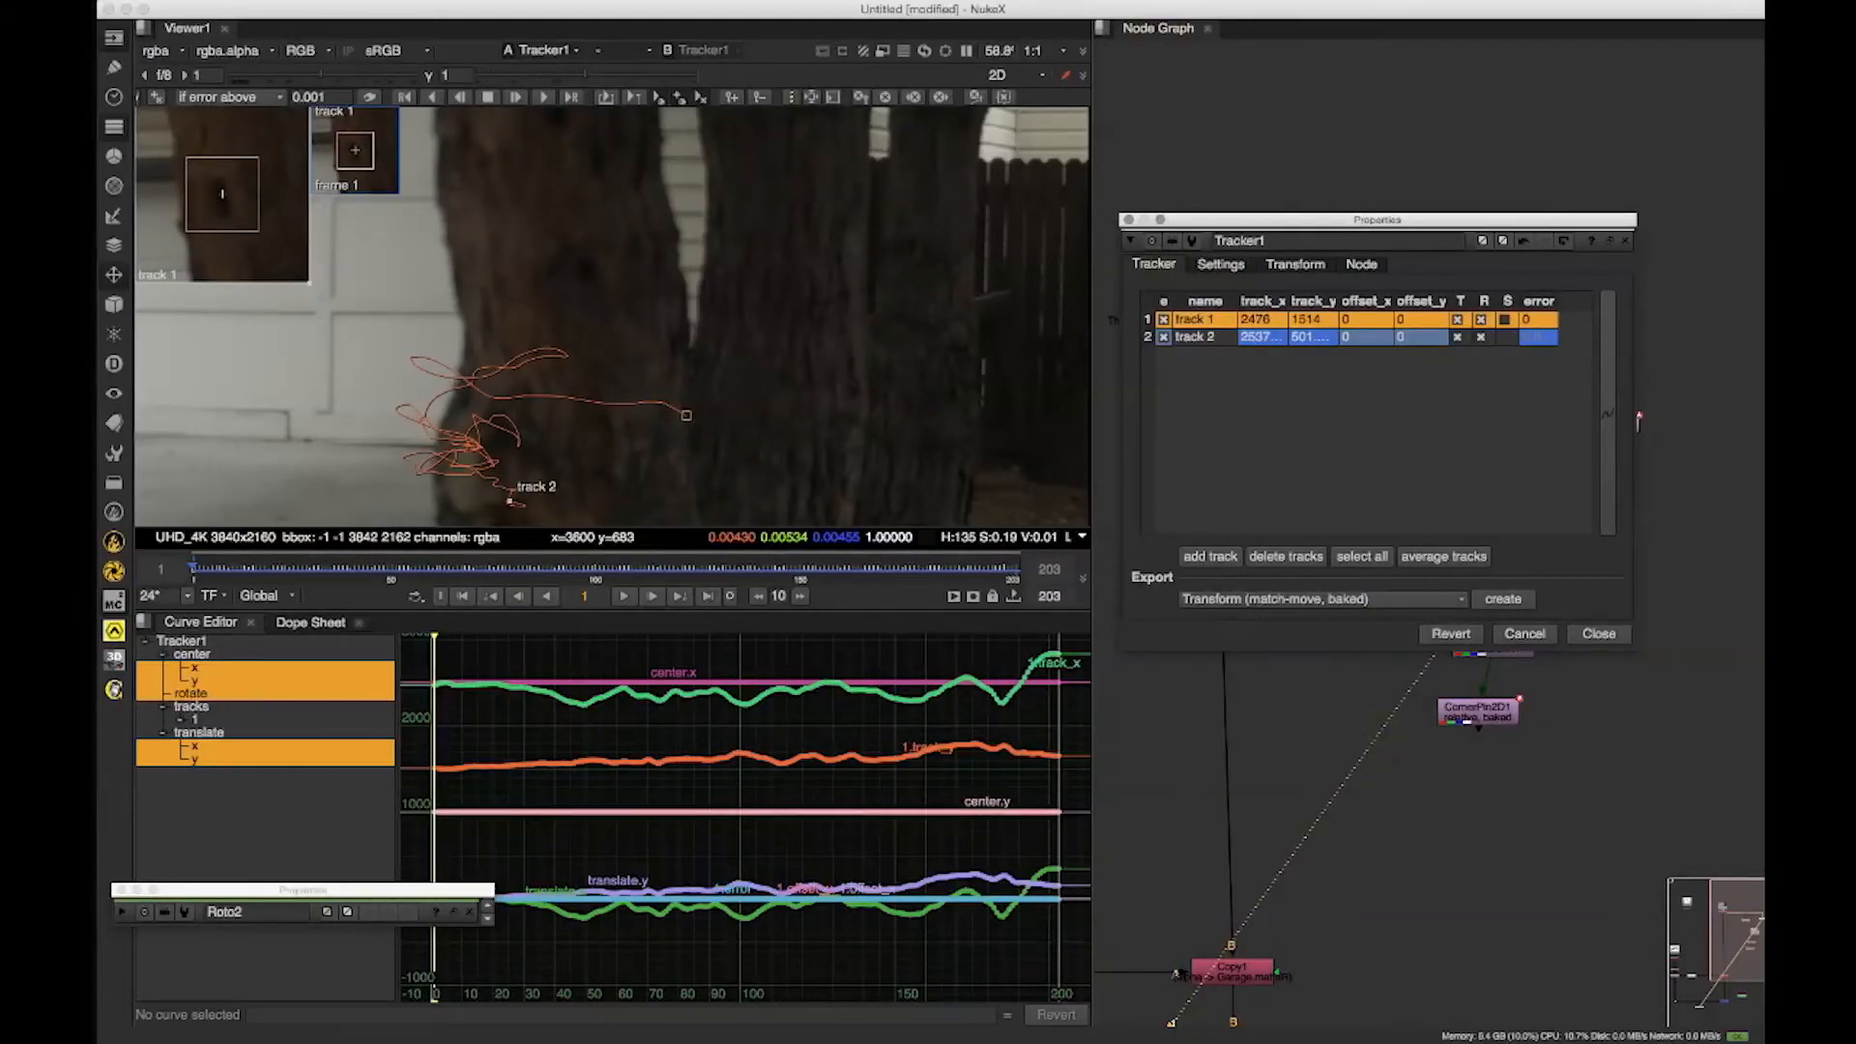
{"action": "left_click", "coordinate": [1508, 600]}
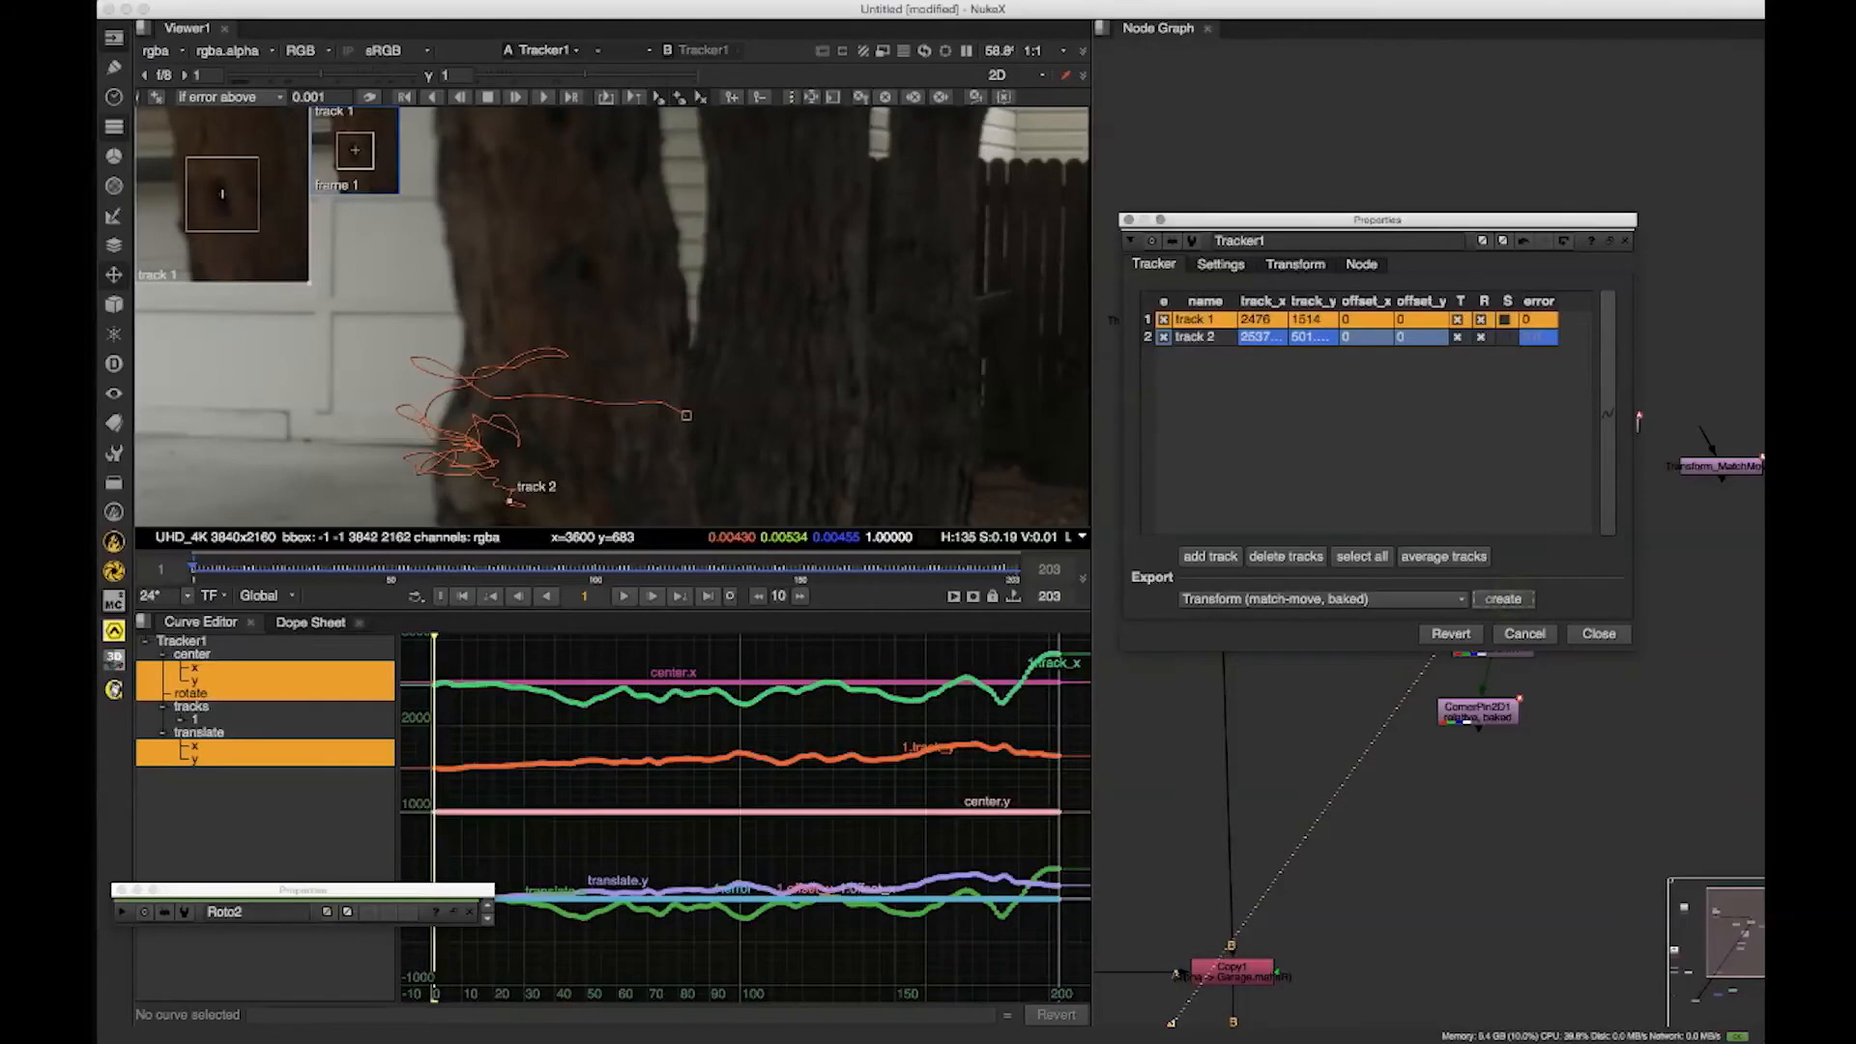
{"action": "left_click", "coordinate": [1609, 636]}
- Place the exported Transform_MatchMove node just above Roto2 and expand the Roto2 properties
{"action": "left_click_drag", "start_coordinate": [1610, 634], "coordinate": [1583, 342]}
{"action": "scroll", "coordinate": [1583, 342], "scroll_direction": "down", "scroll_amount": 1}
{"action": "left_click_drag", "start_coordinate": [1677, 256], "coordinate": [1435, 767]}
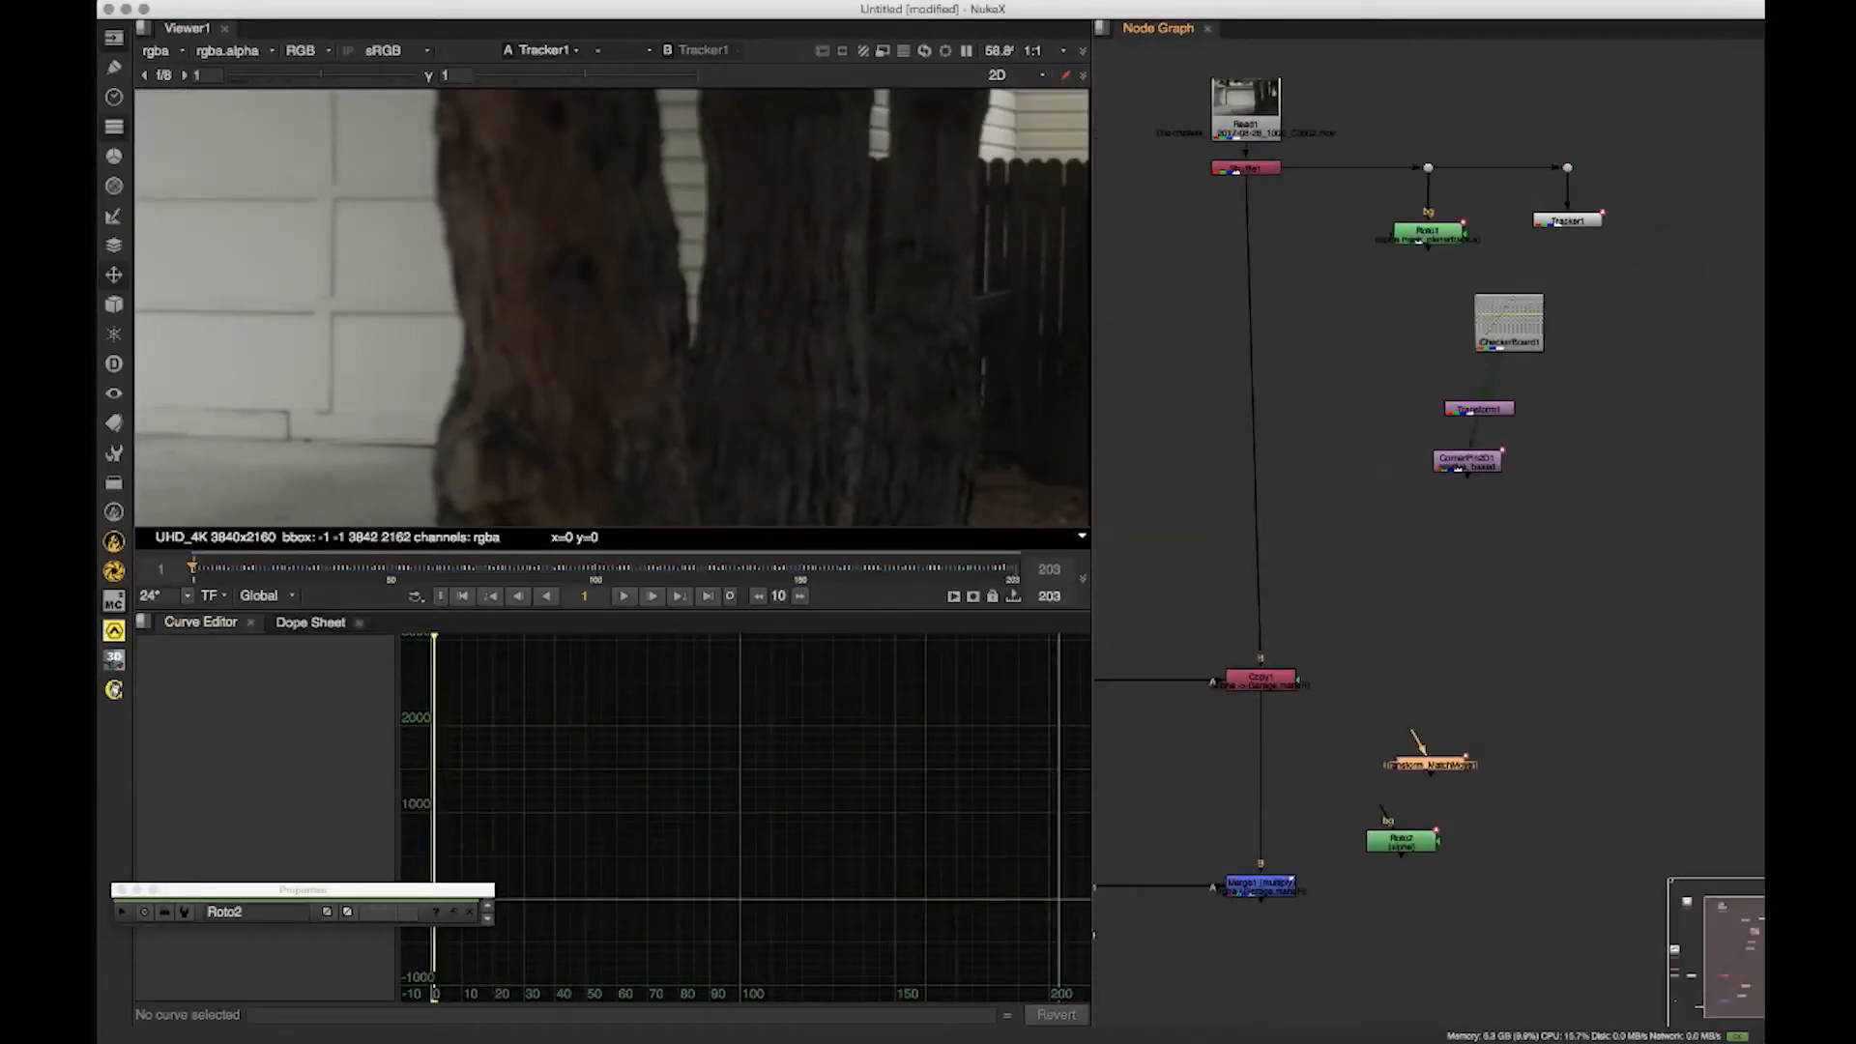
{"action": "left_click", "coordinate": [122, 912]}
{"action": "left_click_drag", "start_coordinate": [203, 890], "coordinate": [460, 585]}
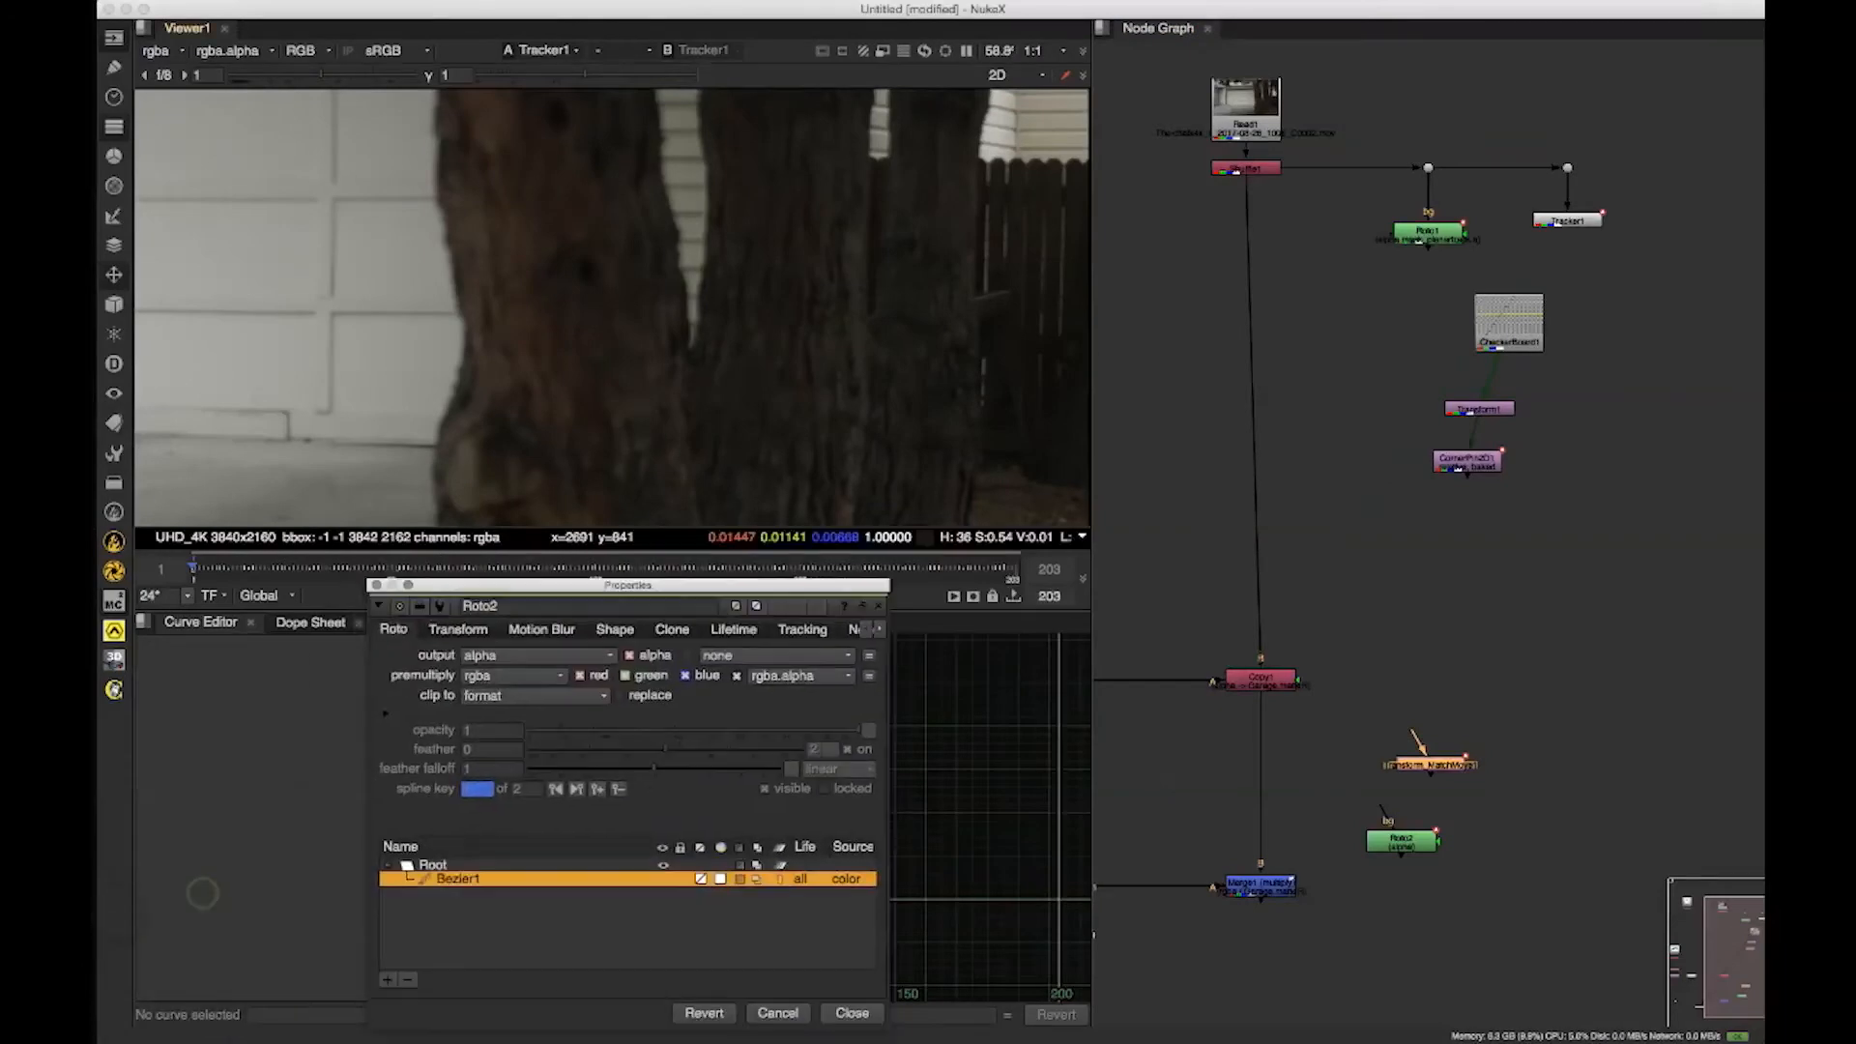
{"action": "scroll", "coordinate": [764, 356], "scroll_direction": "down", "scroll_amount": 3}
{"action": "left_click_drag", "start_coordinate": [764, 356], "coordinate": [742, 265]}
- Move the Transform_MatchMove and Roto2 nodes together into the gap between the graffiti branch and the Copy1 node
{"action": "left_click_drag", "start_coordinate": [1285, 464], "coordinate": [1384, 332]}
{"action": "left_click_drag", "start_coordinate": [1511, 713], "coordinate": [1550, 693]}
{"action": "left_click_drag", "start_coordinate": [1455, 584], "coordinate": [1185, 413]}
{"action": "left_click_drag", "start_coordinate": [1215, 483], "coordinate": [1378, 534]}
{"action": "left_click", "coordinate": [1385, 507]}
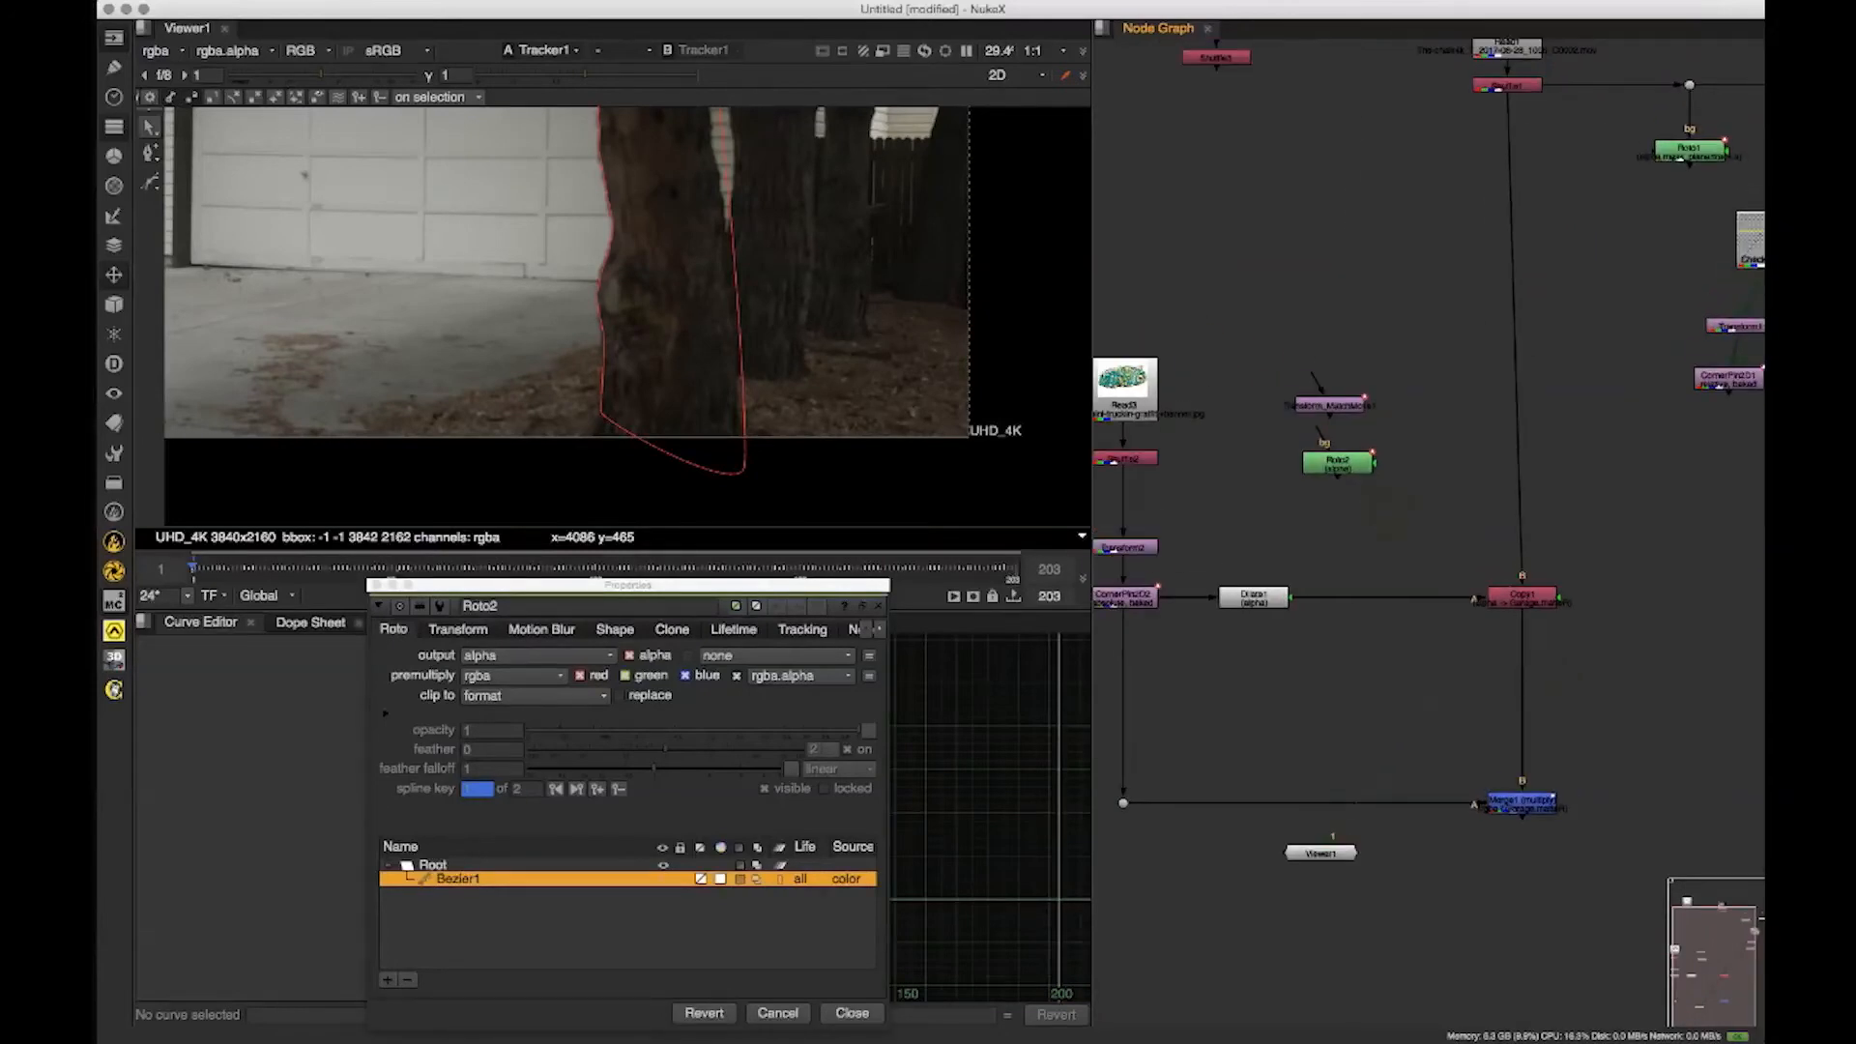
{"action": "scroll", "coordinate": [1471, 232], "scroll_direction": "down", "scroll_amount": 2}
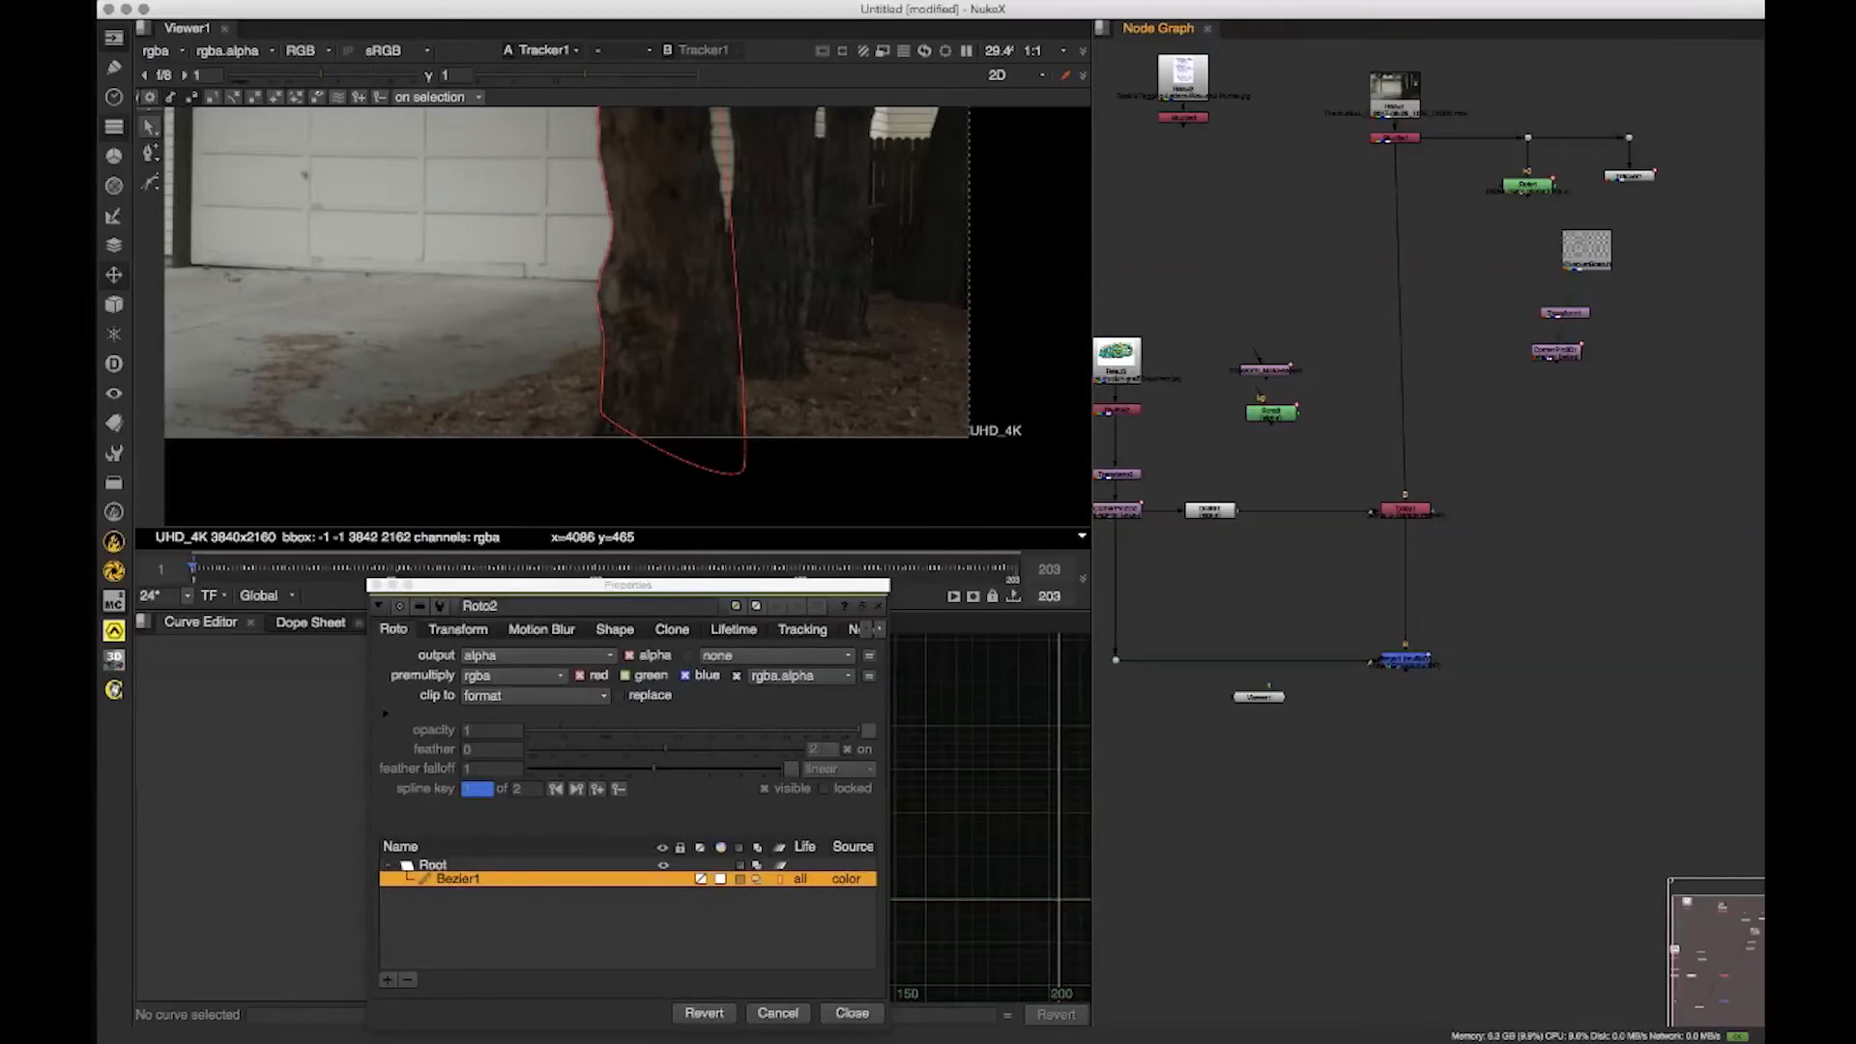
- Add a new layer under Root in Roto2, nest Bezier1 inside it and select the layer
{"action": "left_click", "coordinate": [430, 865]}
{"action": "left_click", "coordinate": [387, 979]}
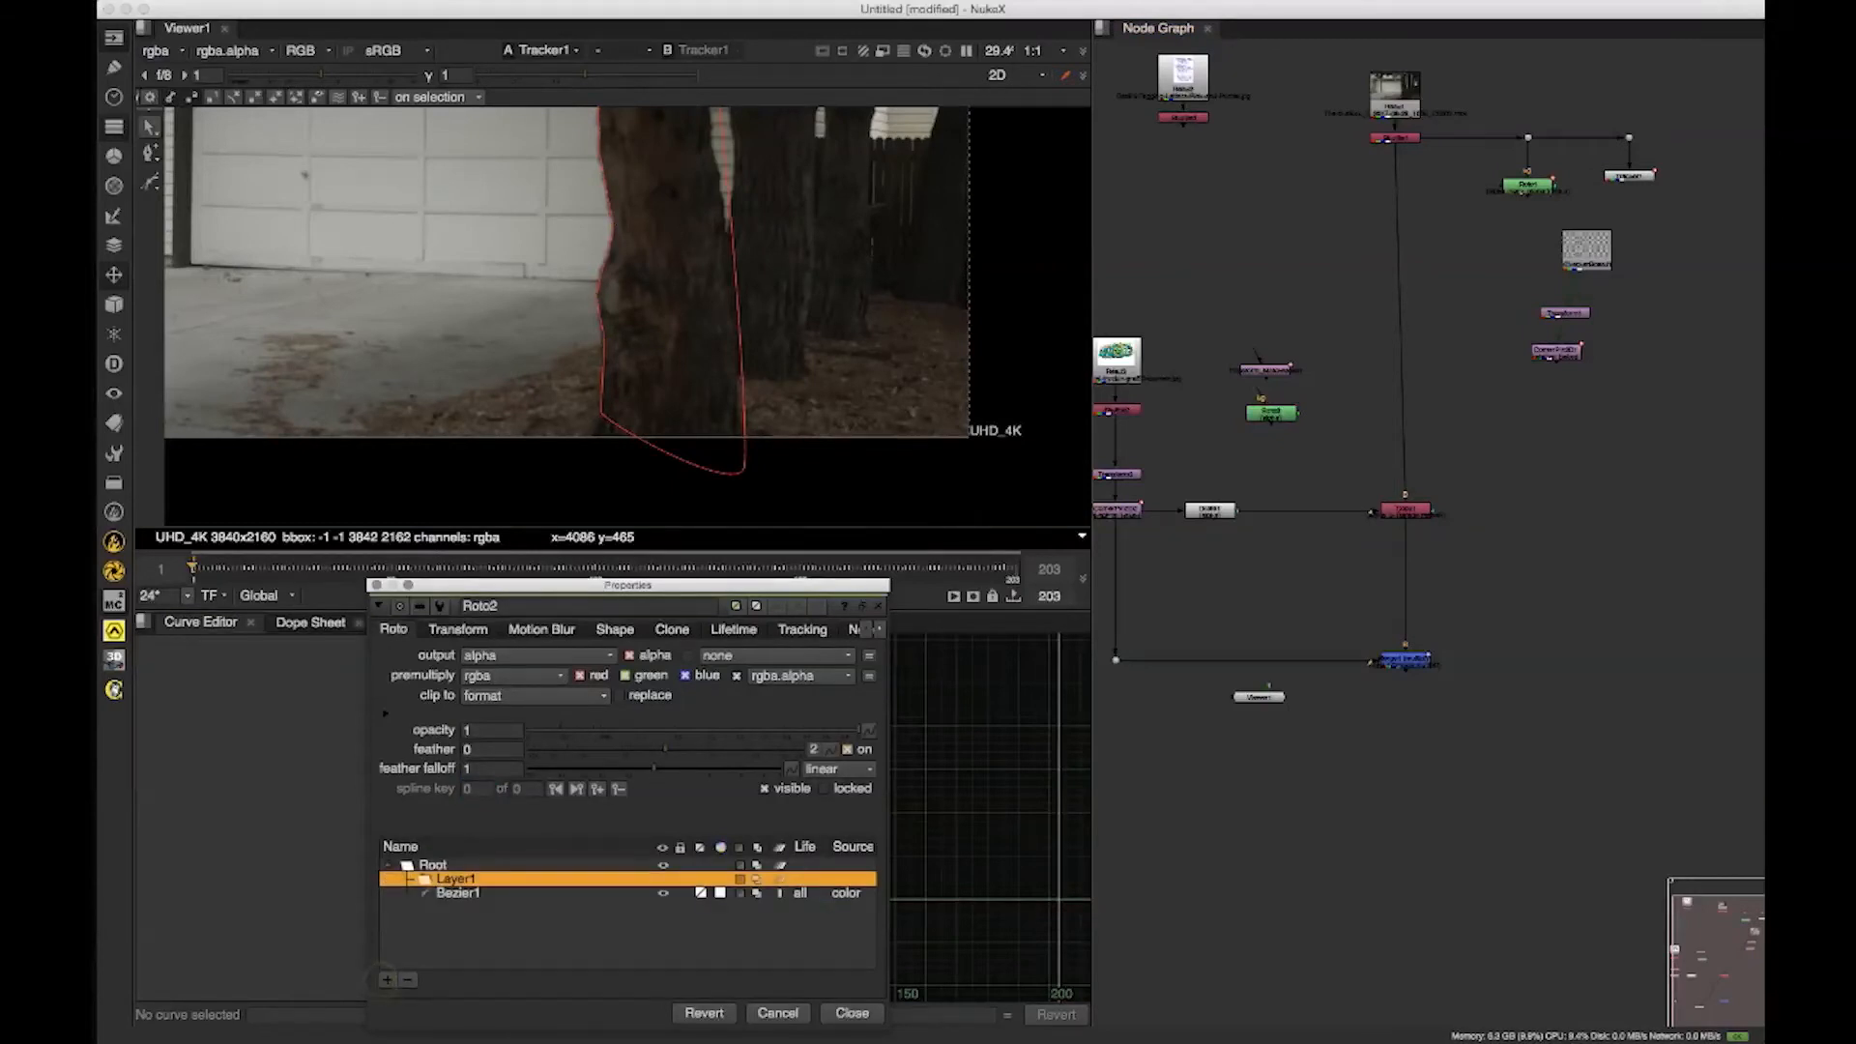
{"action": "left_click_drag", "start_coordinate": [458, 892], "coordinate": [456, 878]}
{"action": "left_click", "coordinate": [456, 879]}
- Link the translate values of Roto2's Layer1 to the translate animation of the Transform_MatchMove1 node
{"action": "left_click", "coordinate": [458, 629]}
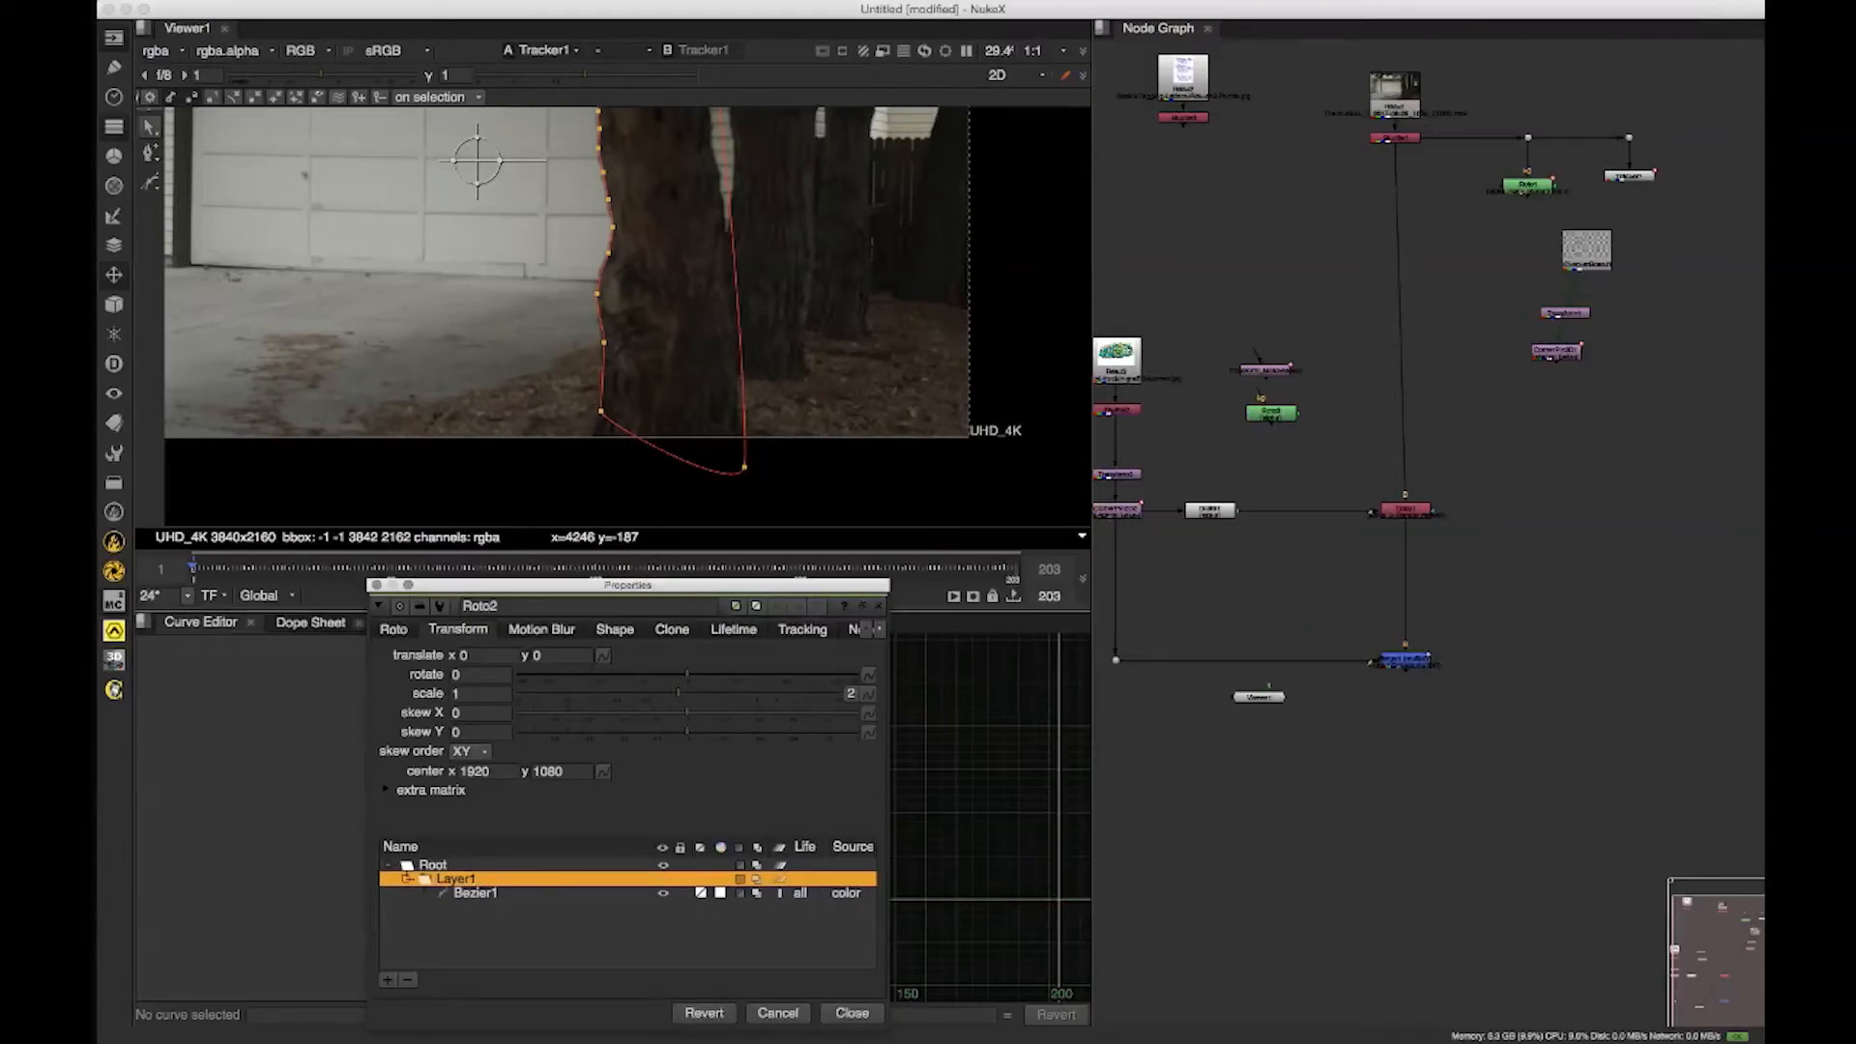
{"action": "double_click", "coordinate": [1267, 369]}
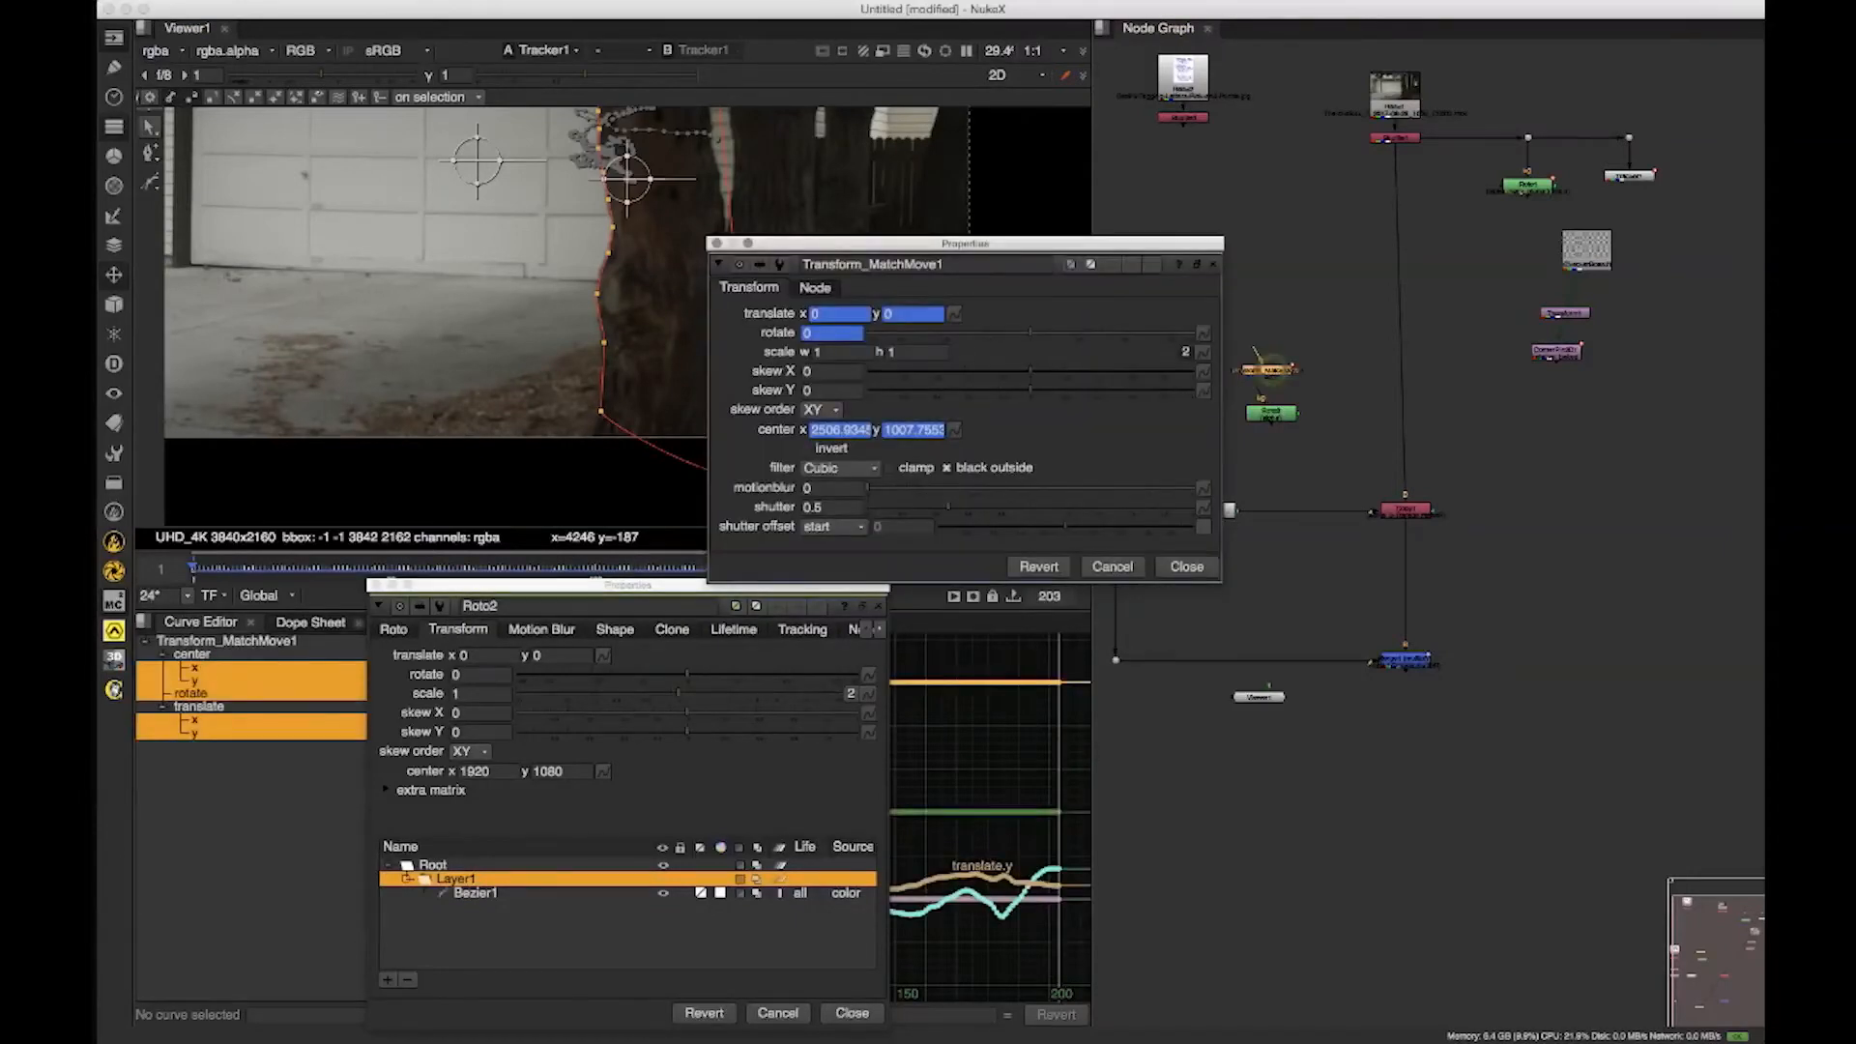
{"action": "left_click_drag", "start_coordinate": [972, 237], "coordinate": [627, 230]}
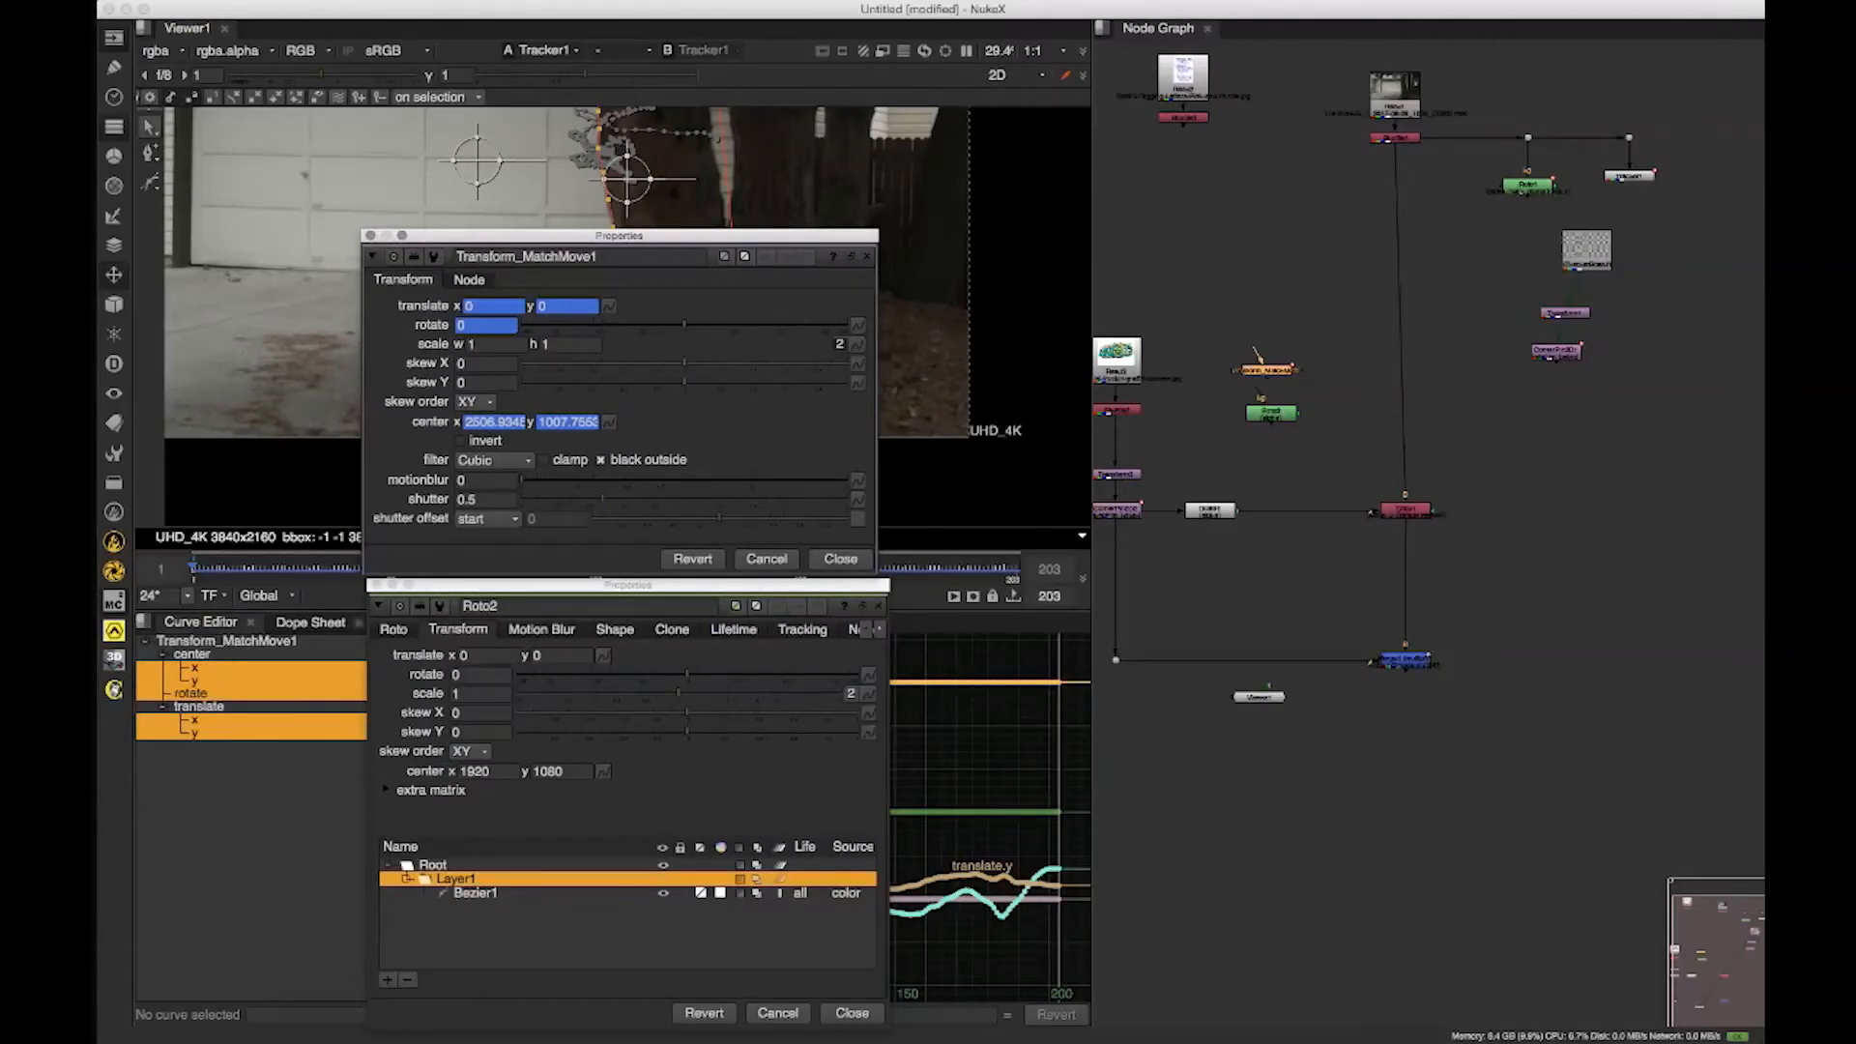
{"action": "left_click_drag", "start_coordinate": [607, 306], "coordinate": [614, 674]}
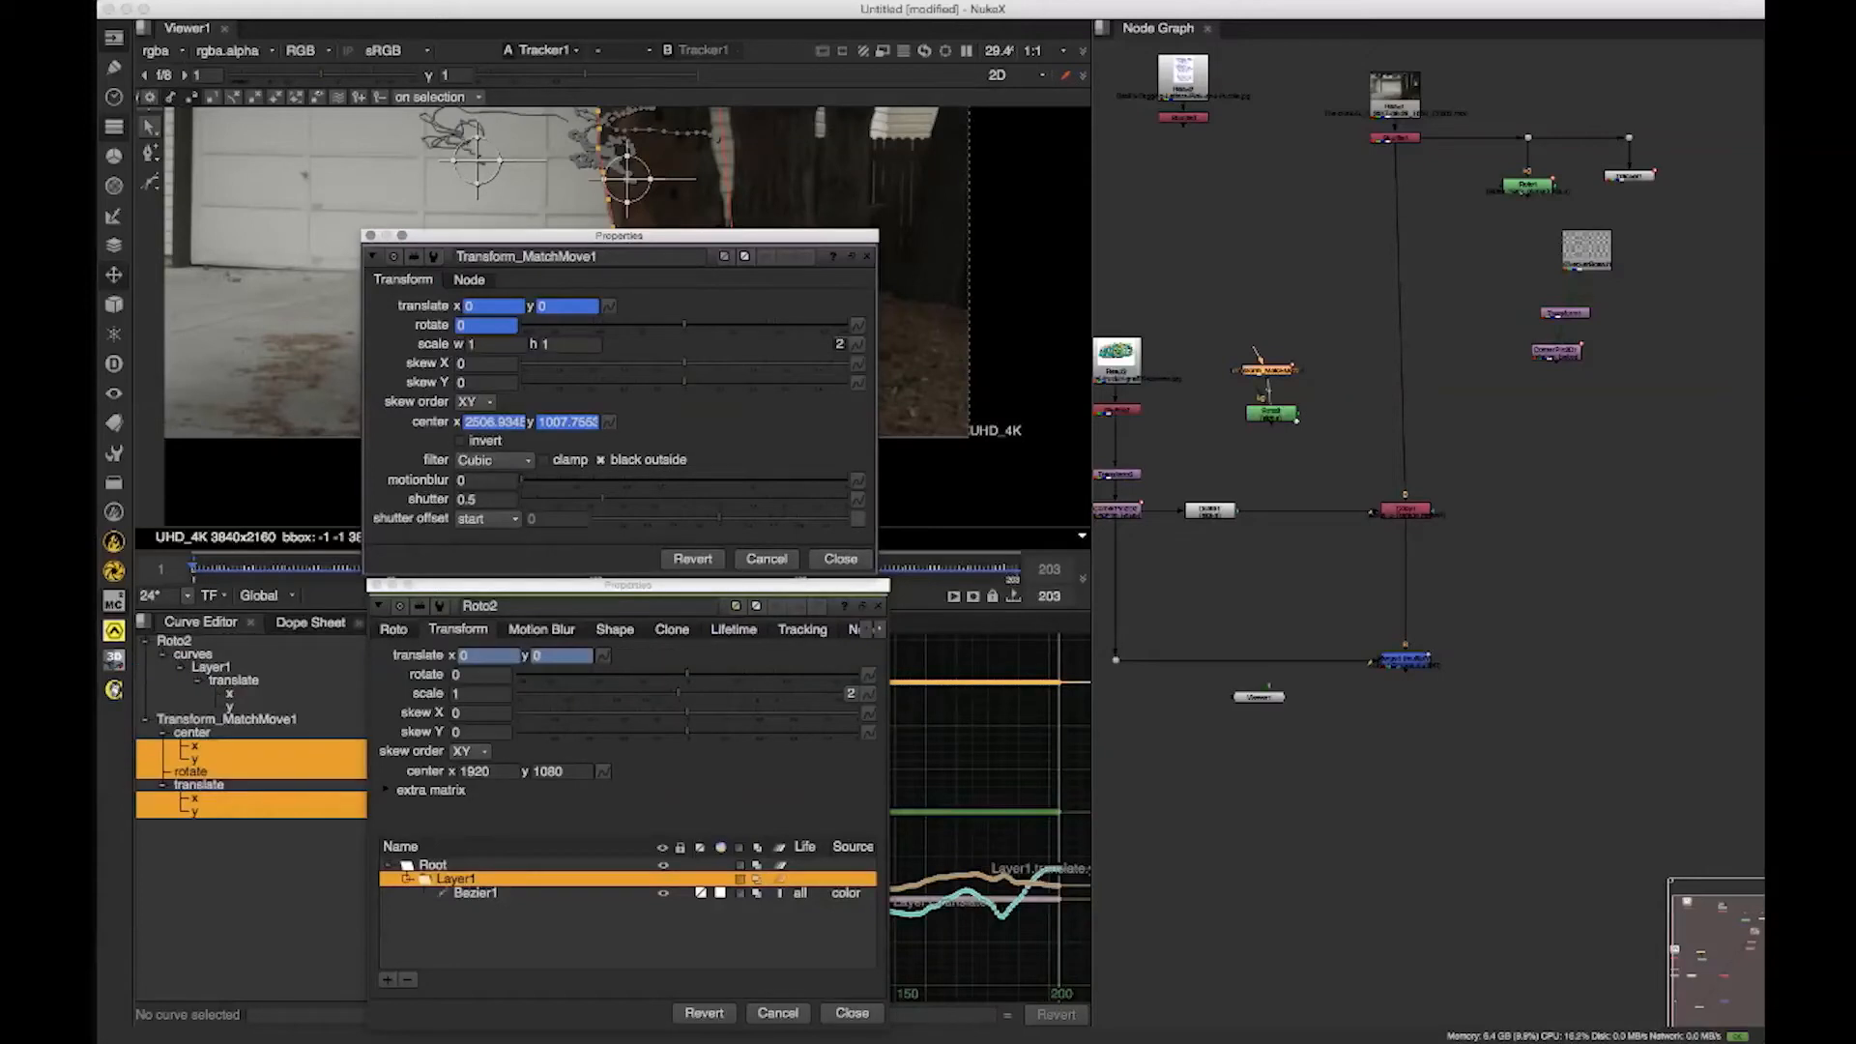
- Move the Transform_MatchMove1 node slightly aside from Roto2 and check the expressions on Layer1's translate values
{"action": "left_click_drag", "start_coordinate": [1270, 372], "coordinate": [1317, 370]}
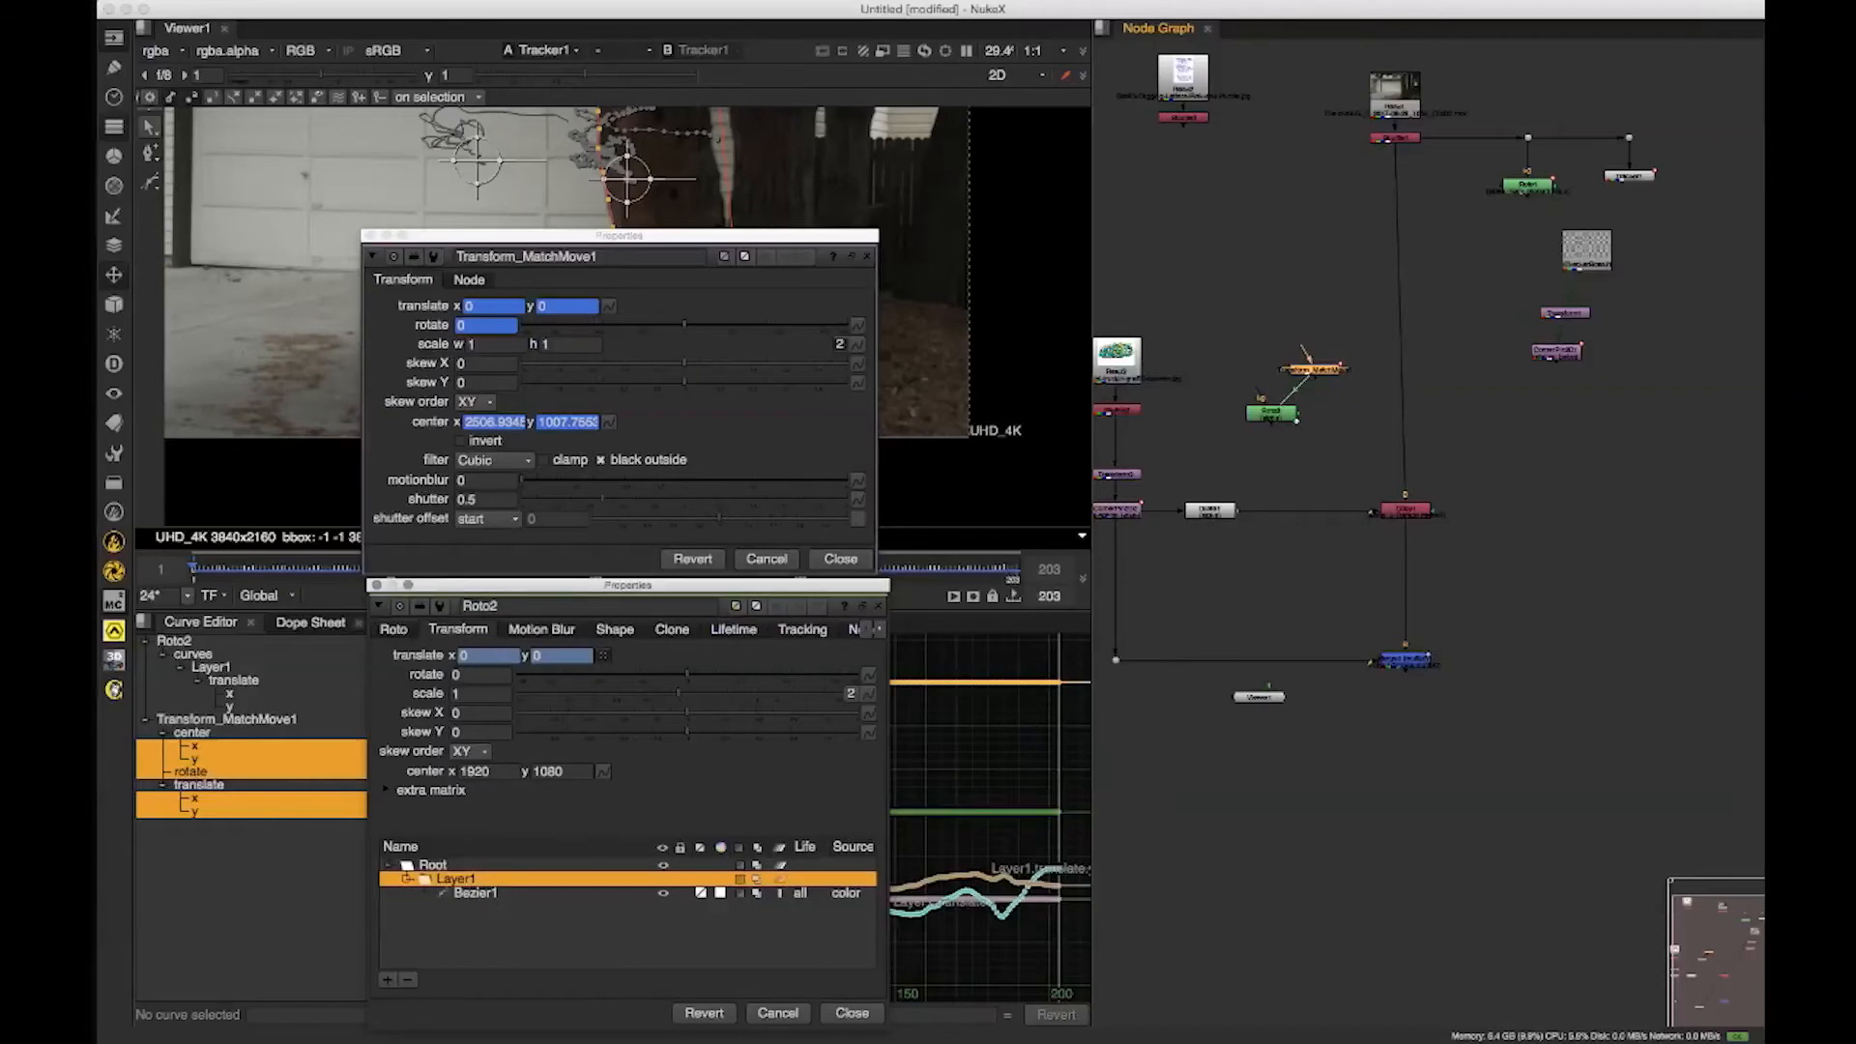
{"action": "left_click", "coordinate": [603, 655]}
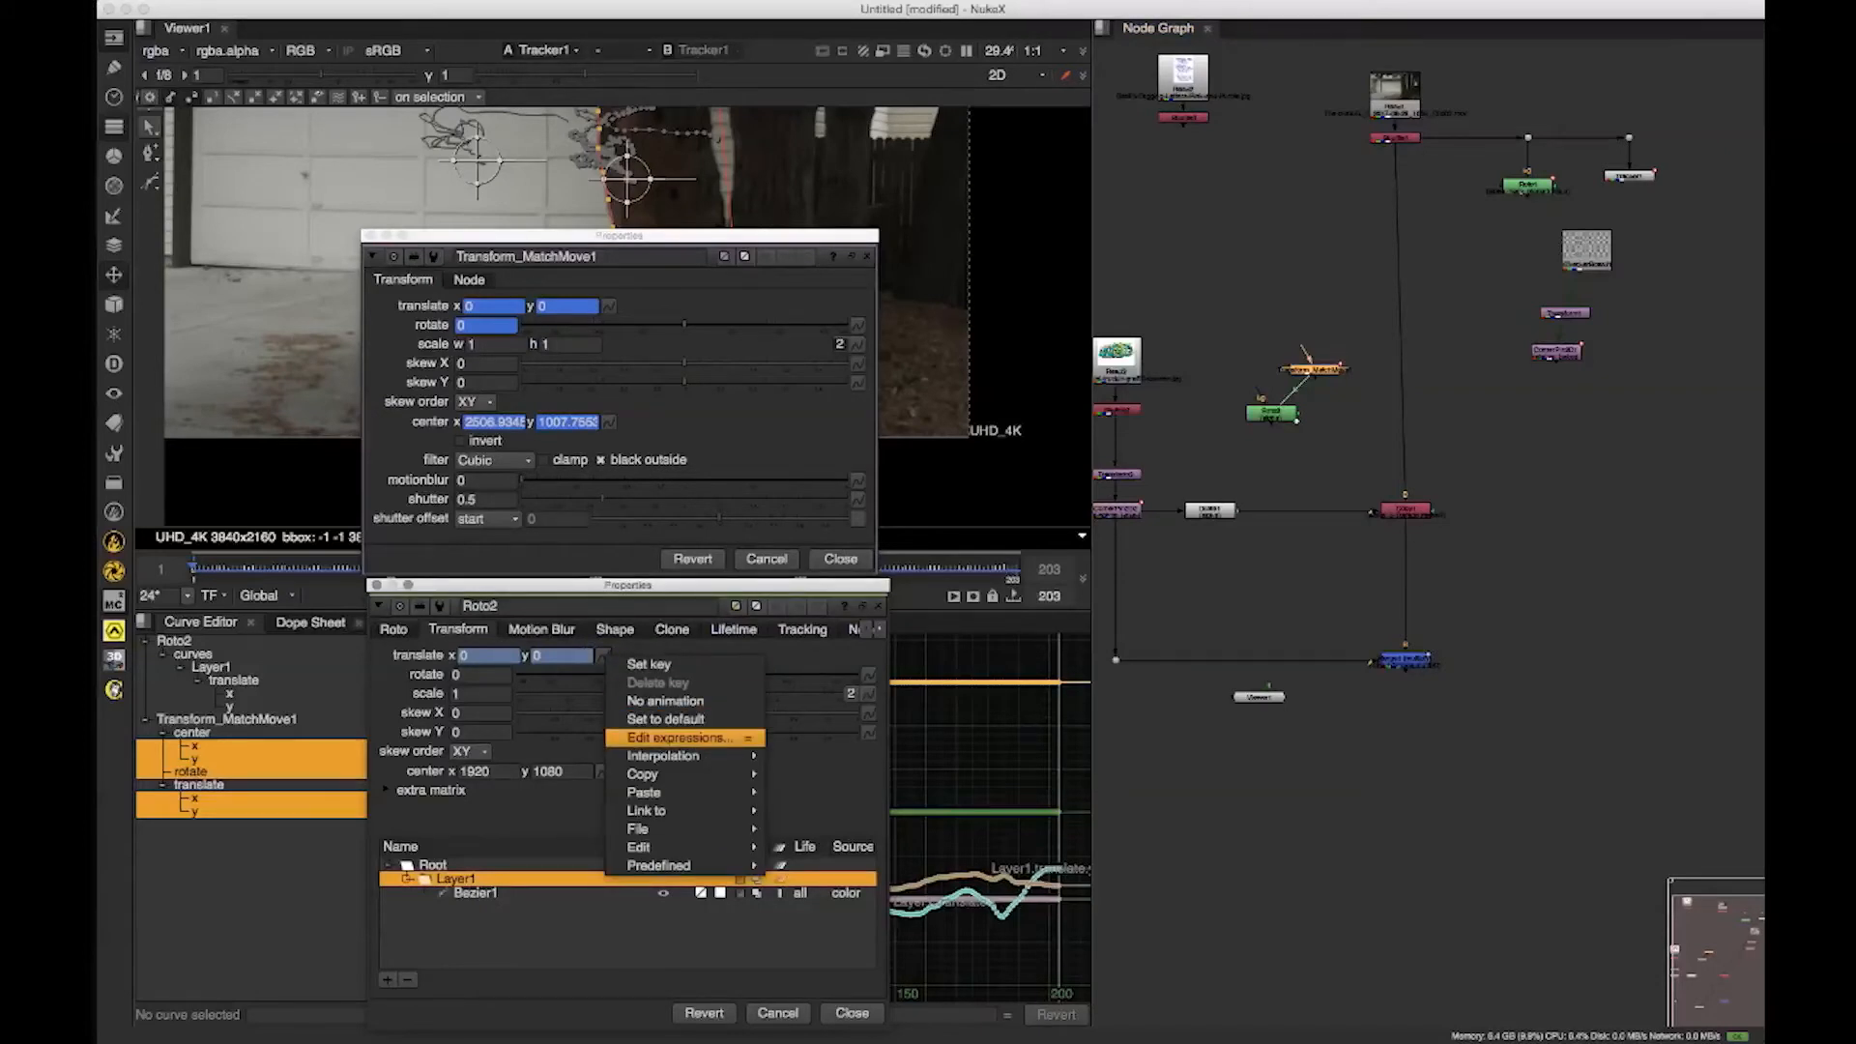
{"action": "left_click", "coordinate": [685, 738]}
{"action": "left_click_drag", "start_coordinate": [836, 655], "coordinate": [674, 446]}
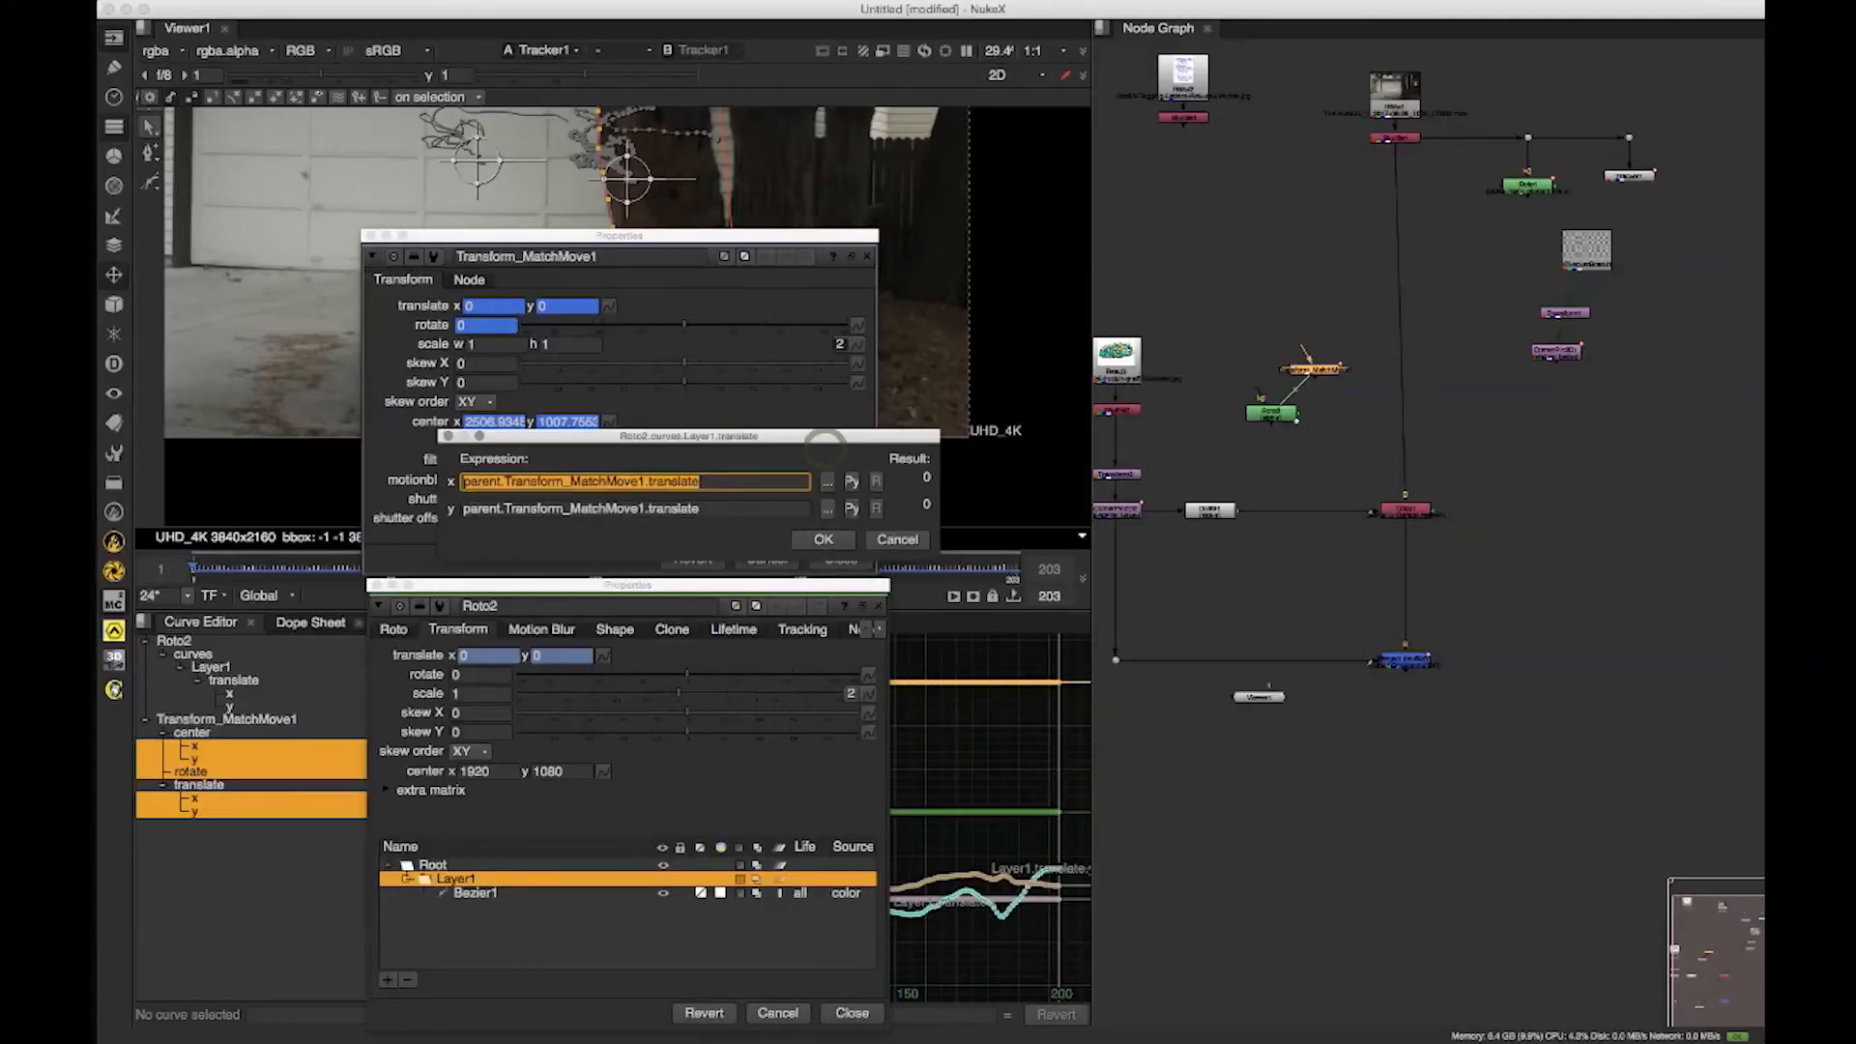
{"action": "left_click", "coordinate": [821, 539]}
- Link Layer1's rotate and center values to those of Transform_MatchMove1 and close the Transform_MatchMove1 properties
{"action": "key", "text": "super"}
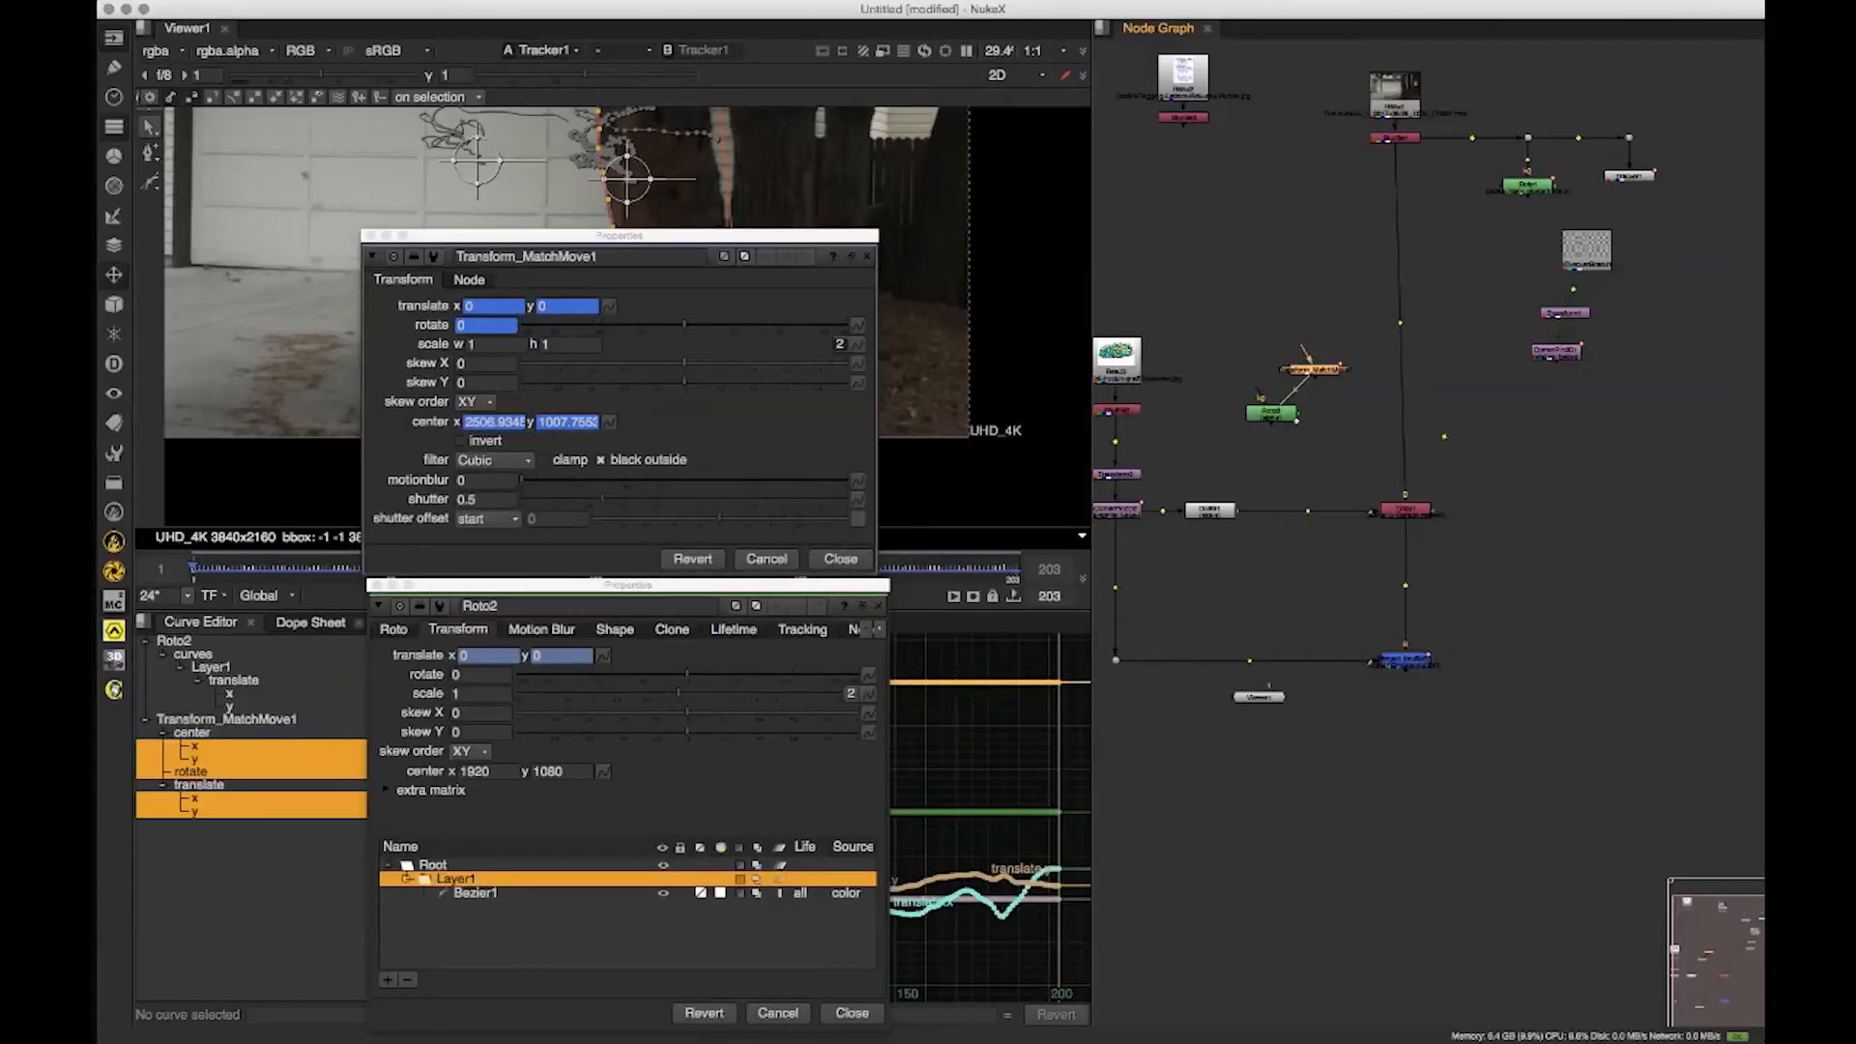
{"action": "left_click_drag", "start_coordinate": [855, 324], "coordinate": [868, 674]}
{"action": "key", "text": "super"}
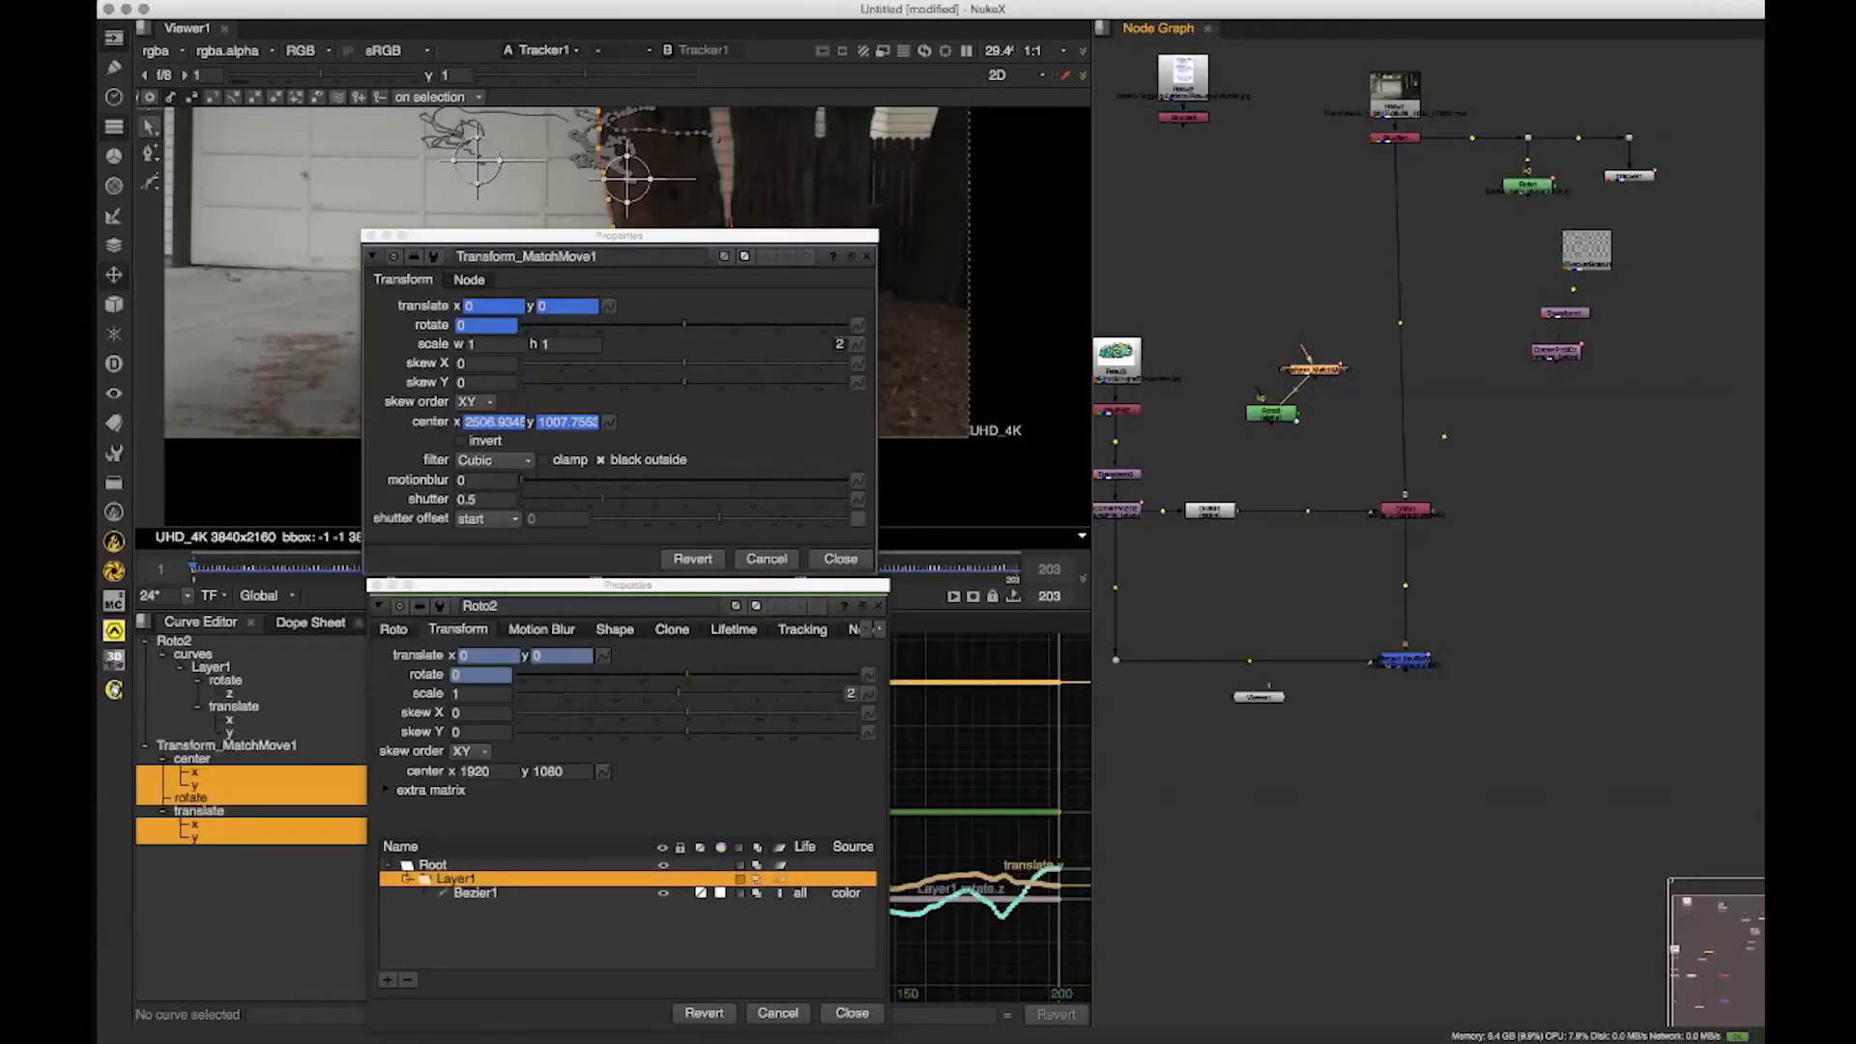
{"action": "left_click_drag", "start_coordinate": [606, 422], "coordinate": [603, 771]}
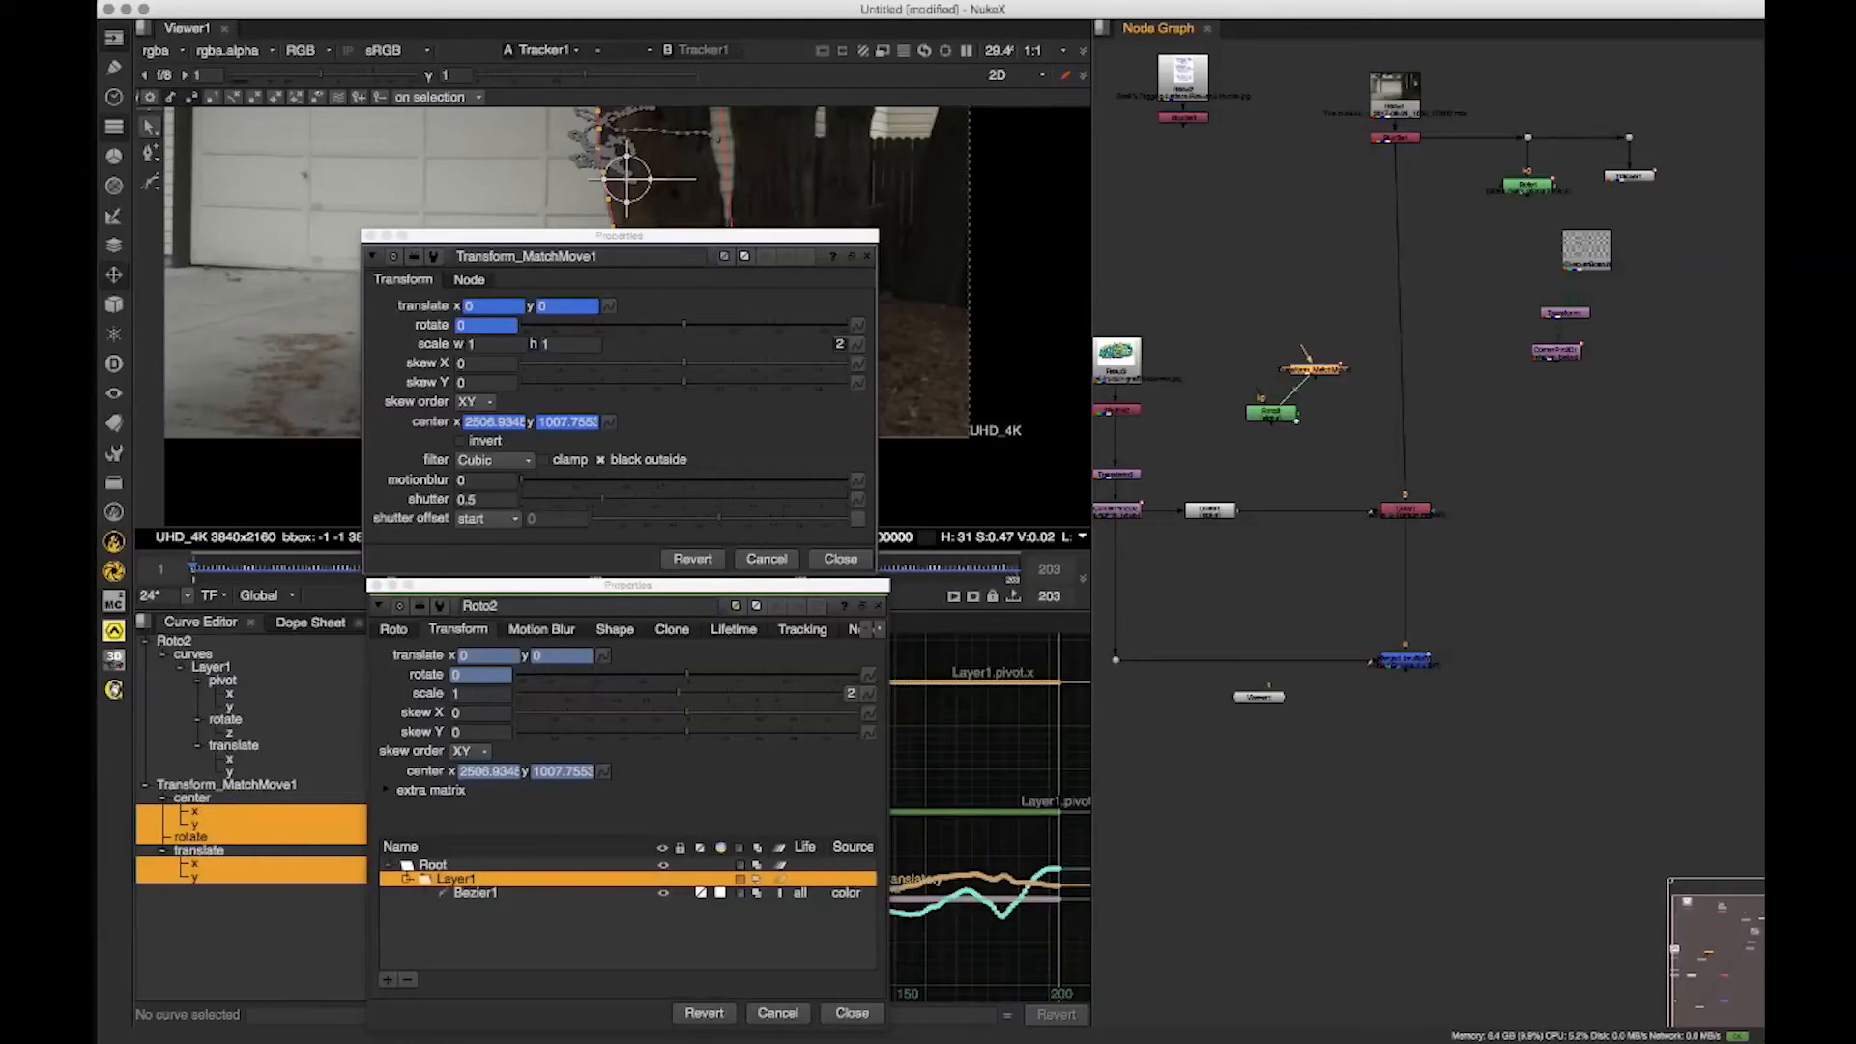
{"action": "left_click", "coordinate": [849, 559]}
- Show Roto2's main roto settings and scrub through the shot to check that the Bezier shape follows the tree trunk
{"action": "left_click", "coordinate": [394, 628]}
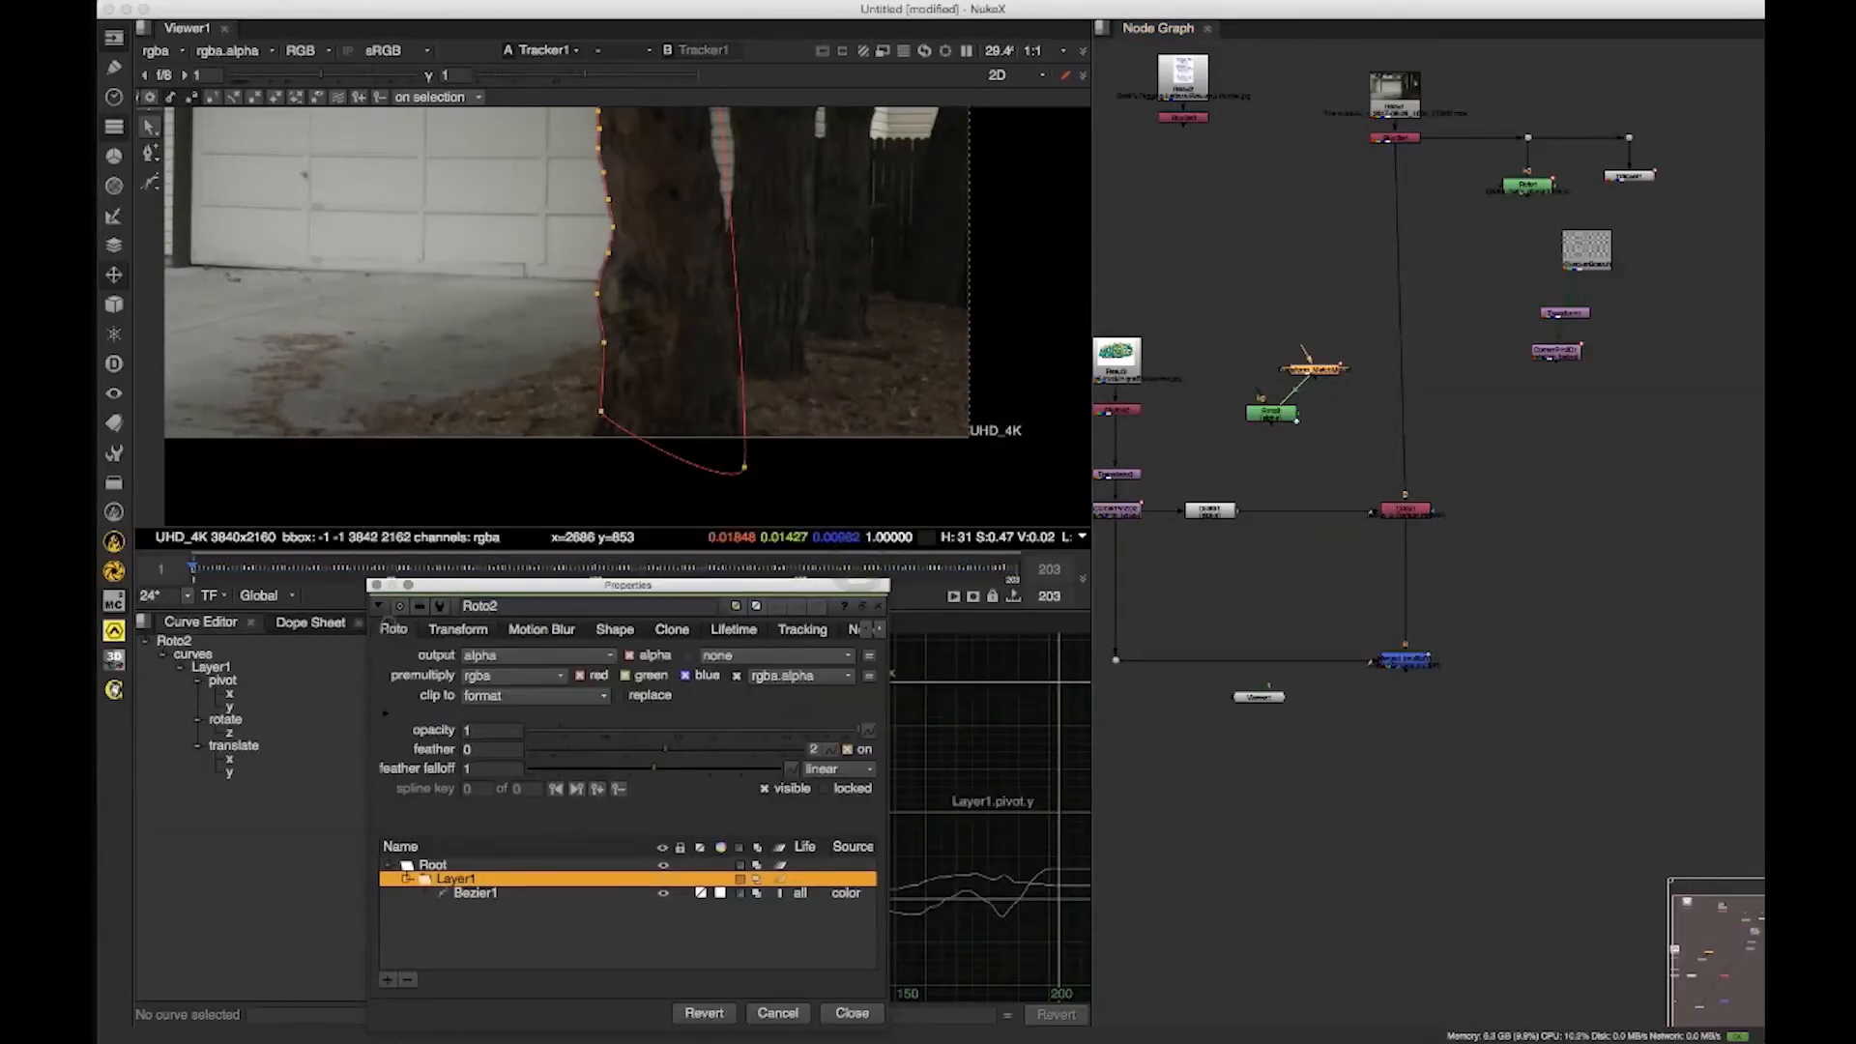
{"action": "left_click_drag", "start_coordinate": [718, 305], "coordinate": [691, 355]}
{"action": "left_click_drag", "start_coordinate": [488, 585], "coordinate": [482, 598]}
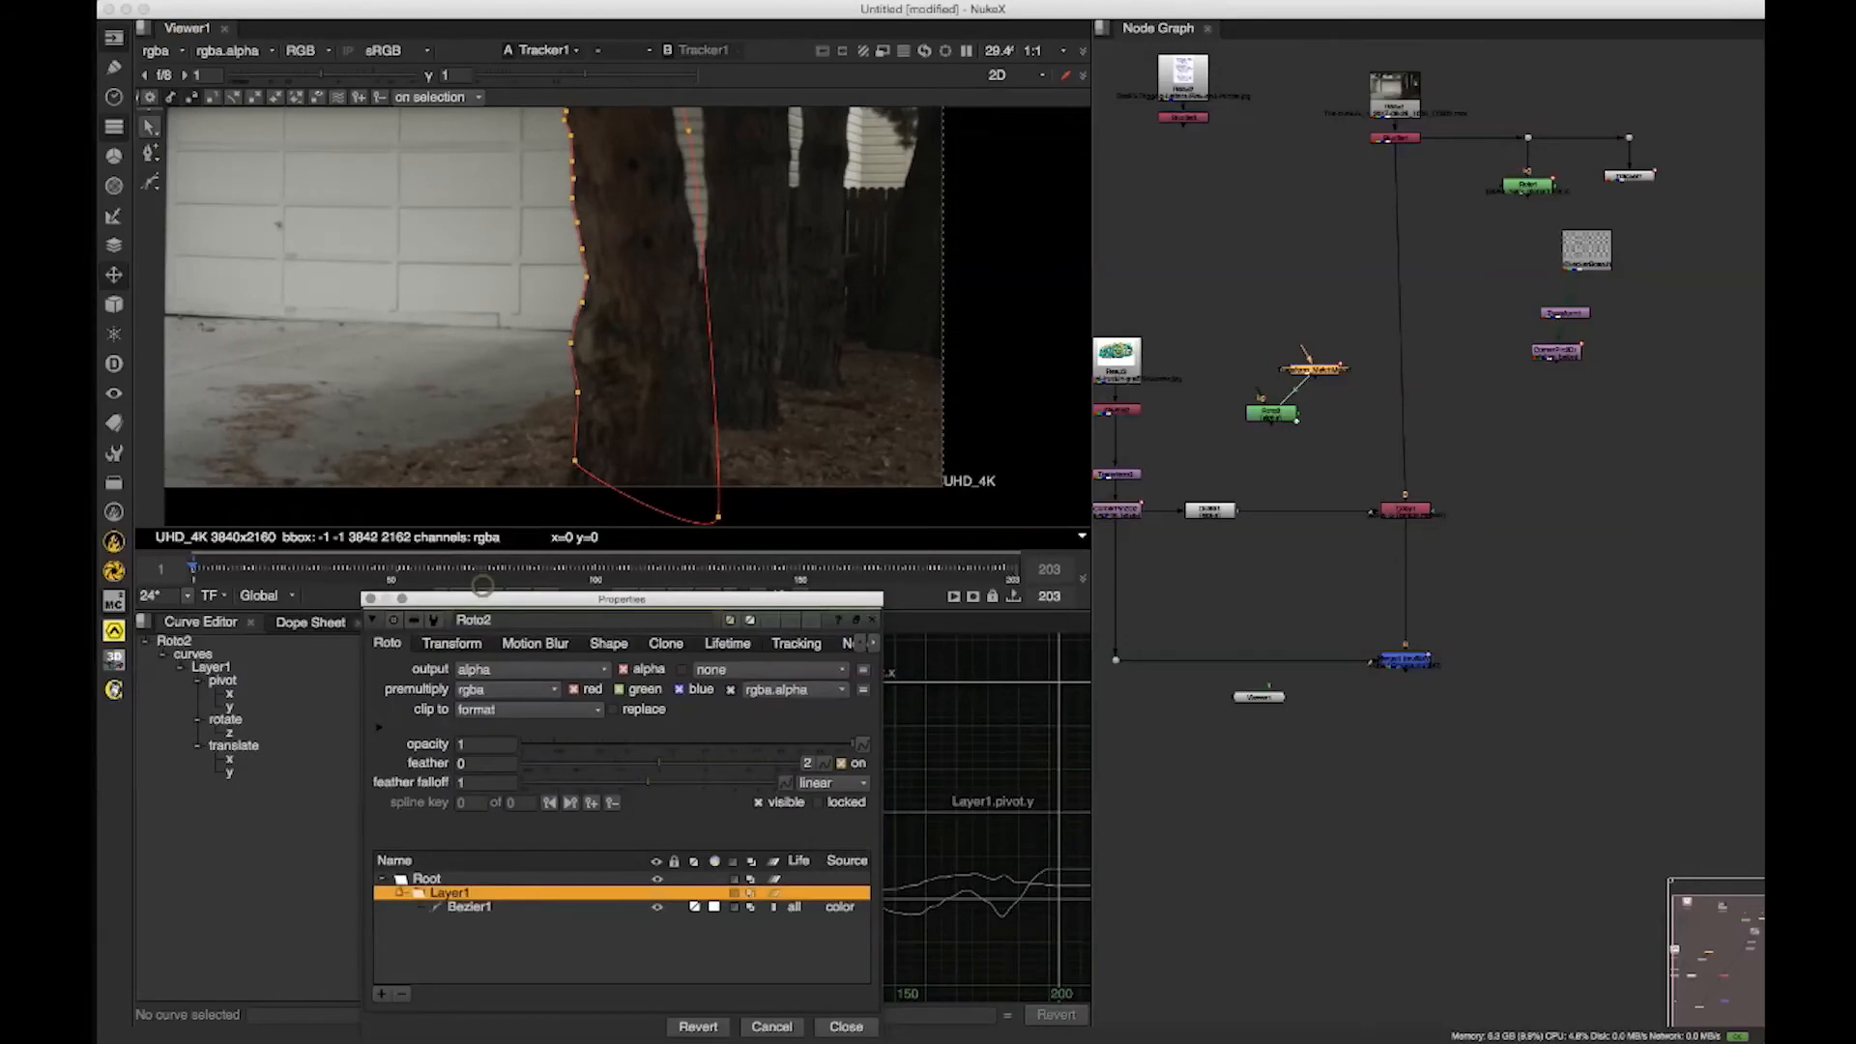
{"action": "left_click", "coordinate": [350, 565]}
{"action": "left_click_drag", "start_coordinate": [349, 566], "coordinate": [571, 566]}
{"action": "scroll", "coordinate": [767, 235], "scroll_direction": "down", "scroll_amount": 1}
{"action": "left_click_drag", "start_coordinate": [766, 235], "coordinate": [794, 317]}
{"action": "left_click", "coordinate": [795, 317]}
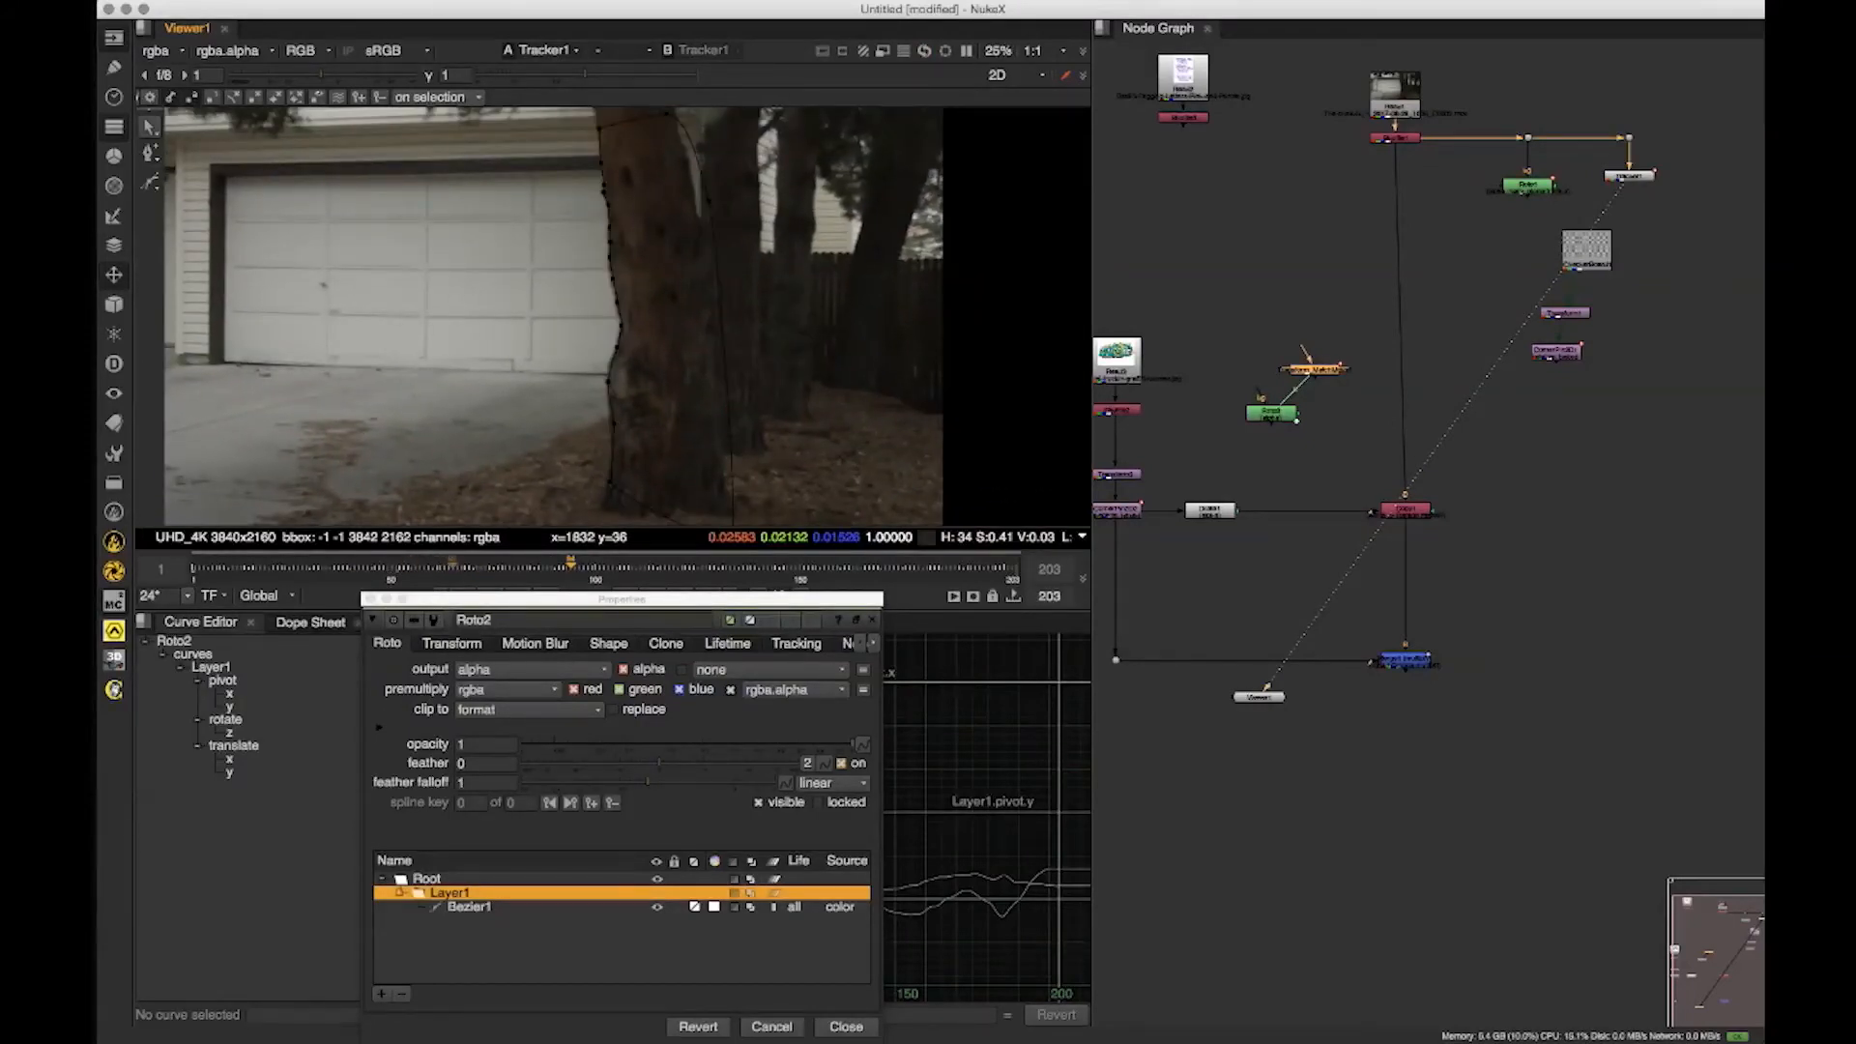
{"action": "left_click", "coordinate": [346, 565]}
{"action": "left_click_drag", "start_coordinate": [346, 565], "coordinate": [254, 566]}
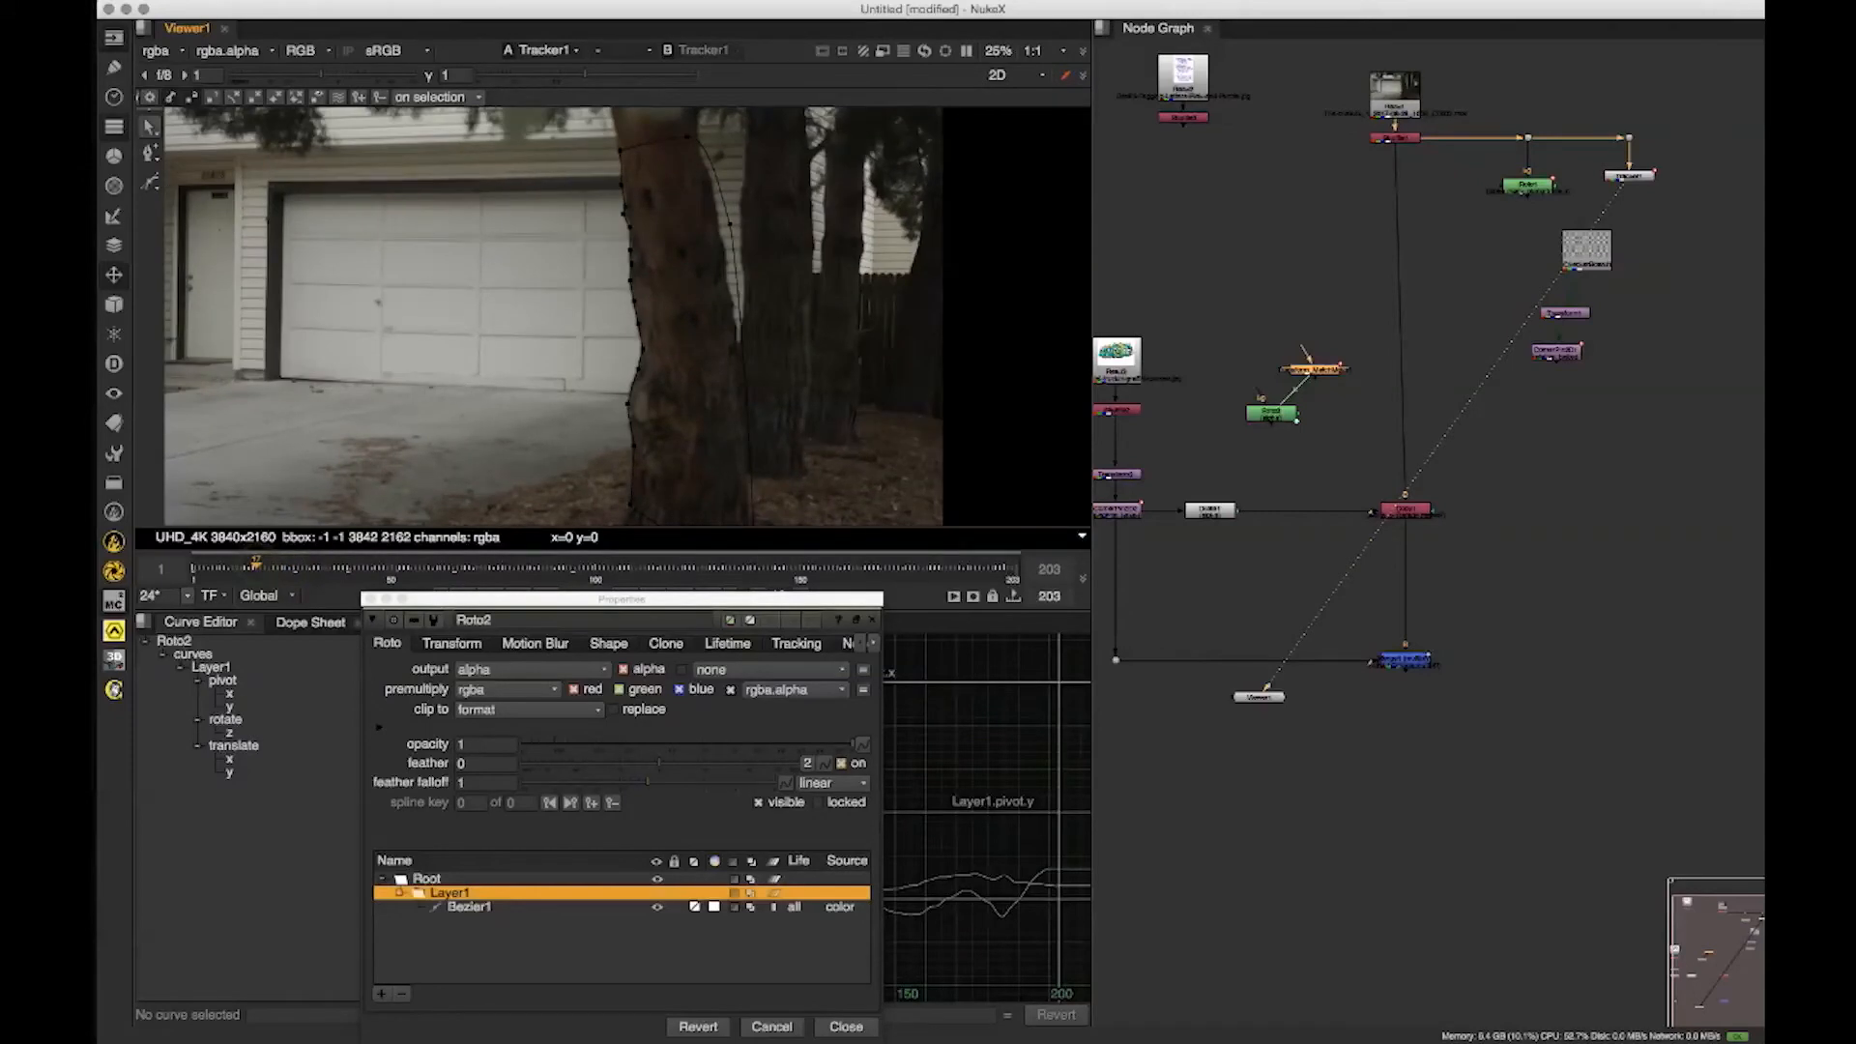
{"action": "left_click_drag", "start_coordinate": [713, 599], "coordinate": [689, 604]}
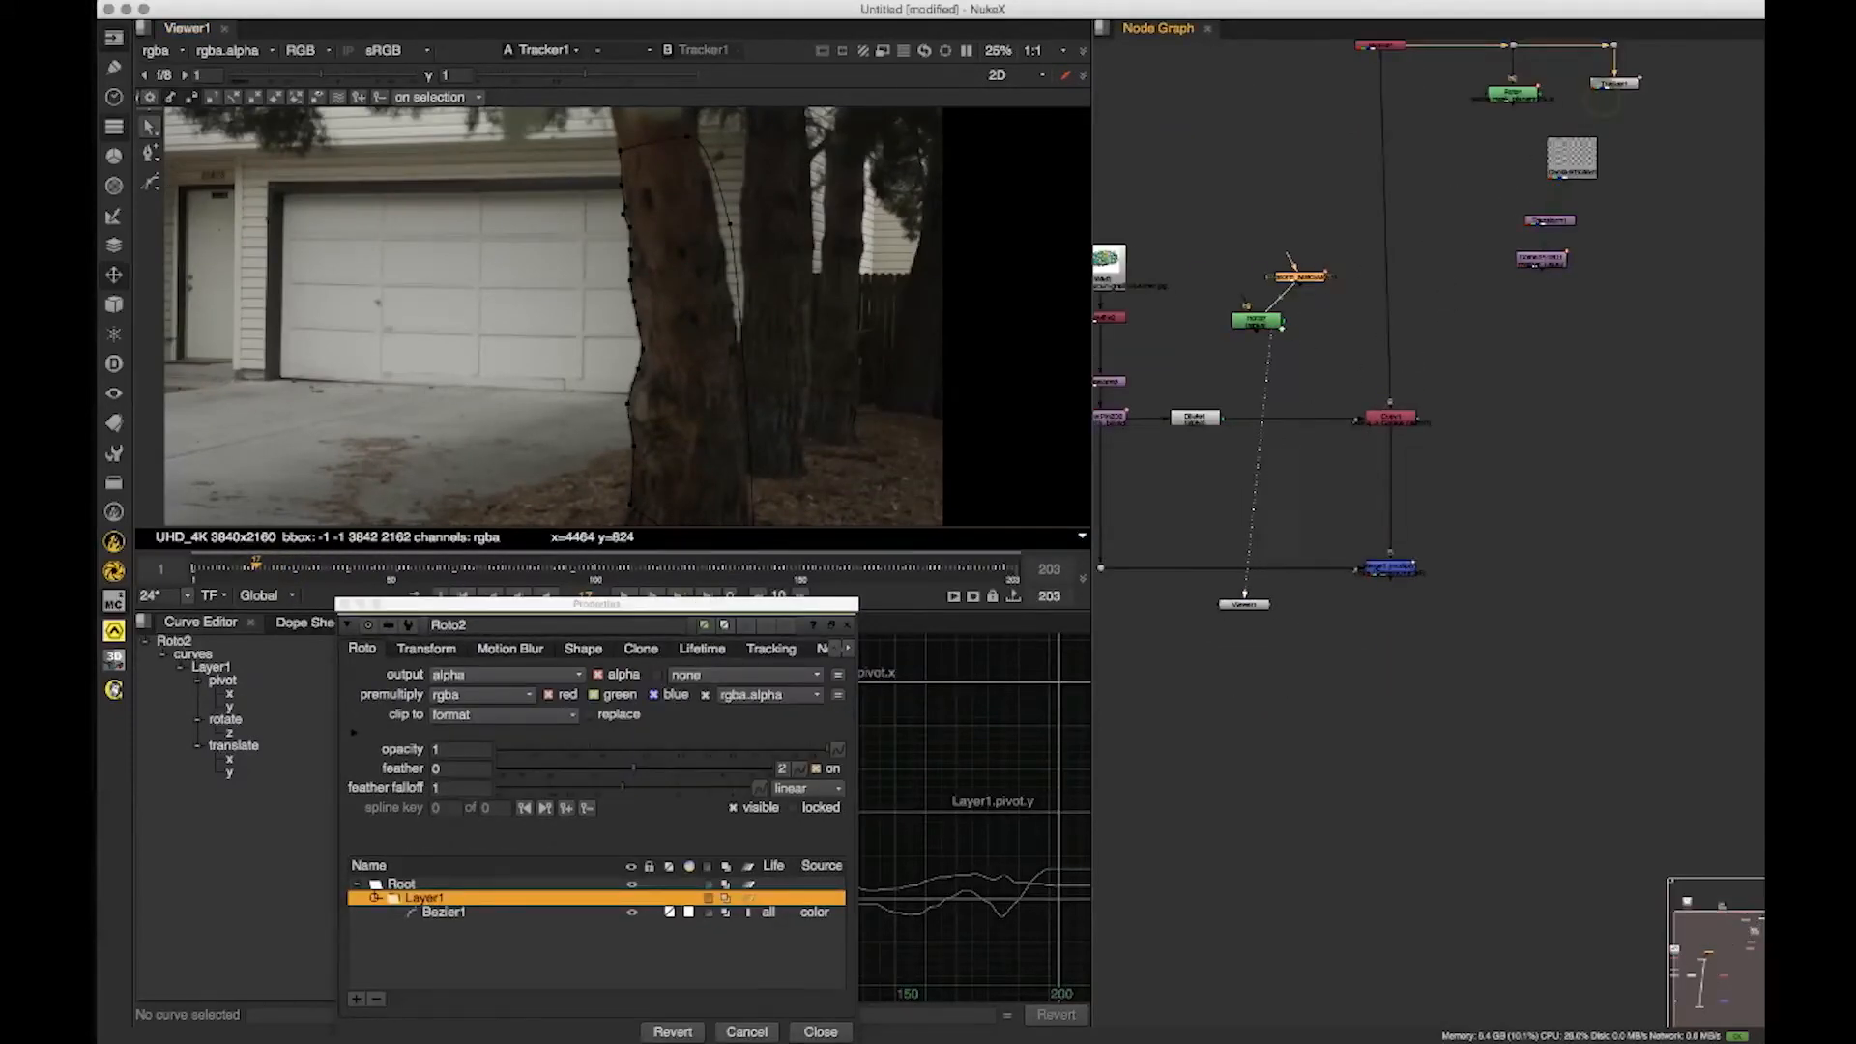
- View the alpha channel of Roto2 to inspect the tree matte
{"action": "key", "text": "1"}
{"action": "key", "text": "a"}
{"action": "left_click_drag", "start_coordinate": [765, 305], "coordinate": [830, 236]}
{"action": "left_click", "coordinate": [1366, 387]}
{"action": "scroll", "coordinate": [1368, 387], "scroll_direction": "up", "scroll_amount": 1}
{"action": "mouse_move", "coordinate": [1247, 322]}
{"action": "left_mouse_down"}
{"action": "mouse_move", "coordinate": [1307, 341]}
{"action": "mouse_move", "coordinate": [1361, 438]}
{"action": "left_mouse_up"}
{"action": "left_click", "coordinate": [1333, 363]}
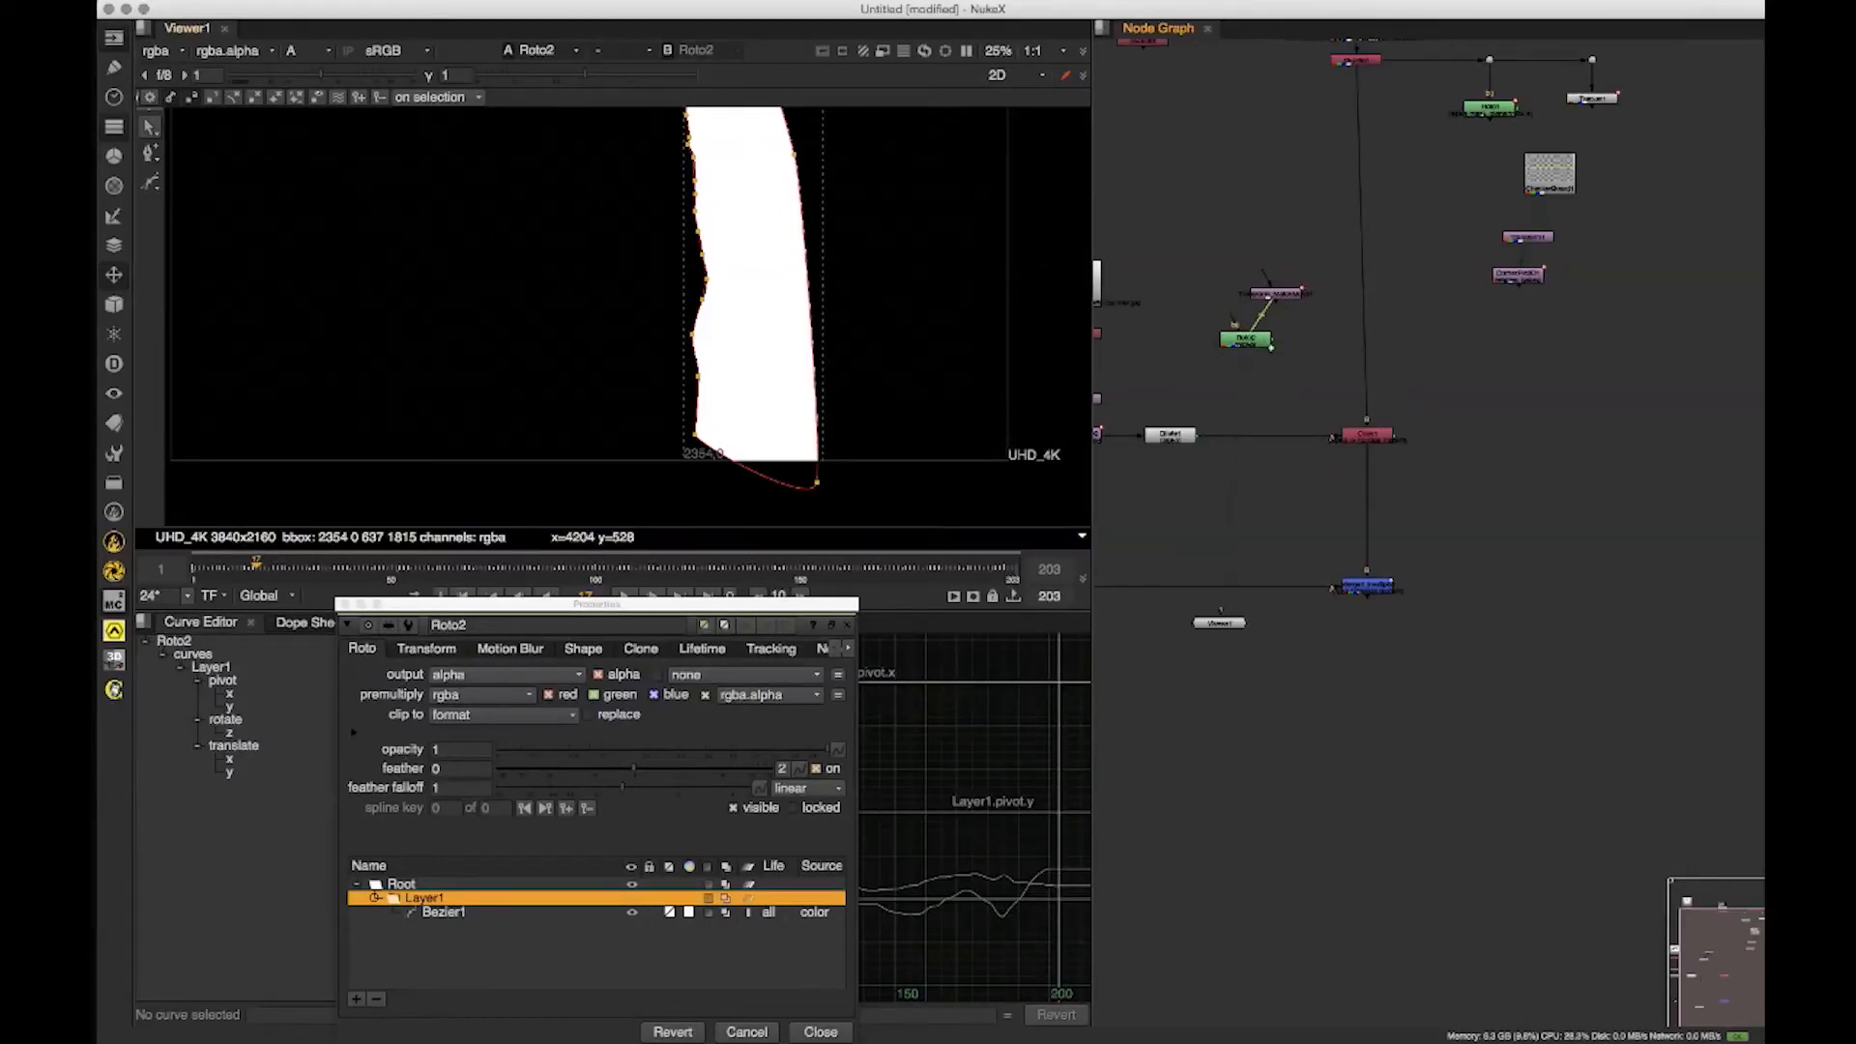
- View the Merge1 composite in full color to examine where the graffiti overlaps the tree trunk
{"action": "left_click_drag", "start_coordinate": [1240, 366], "coordinate": [1363, 587]}
{"action": "left_click_drag", "start_coordinate": [1228, 624], "coordinate": [1258, 684]}
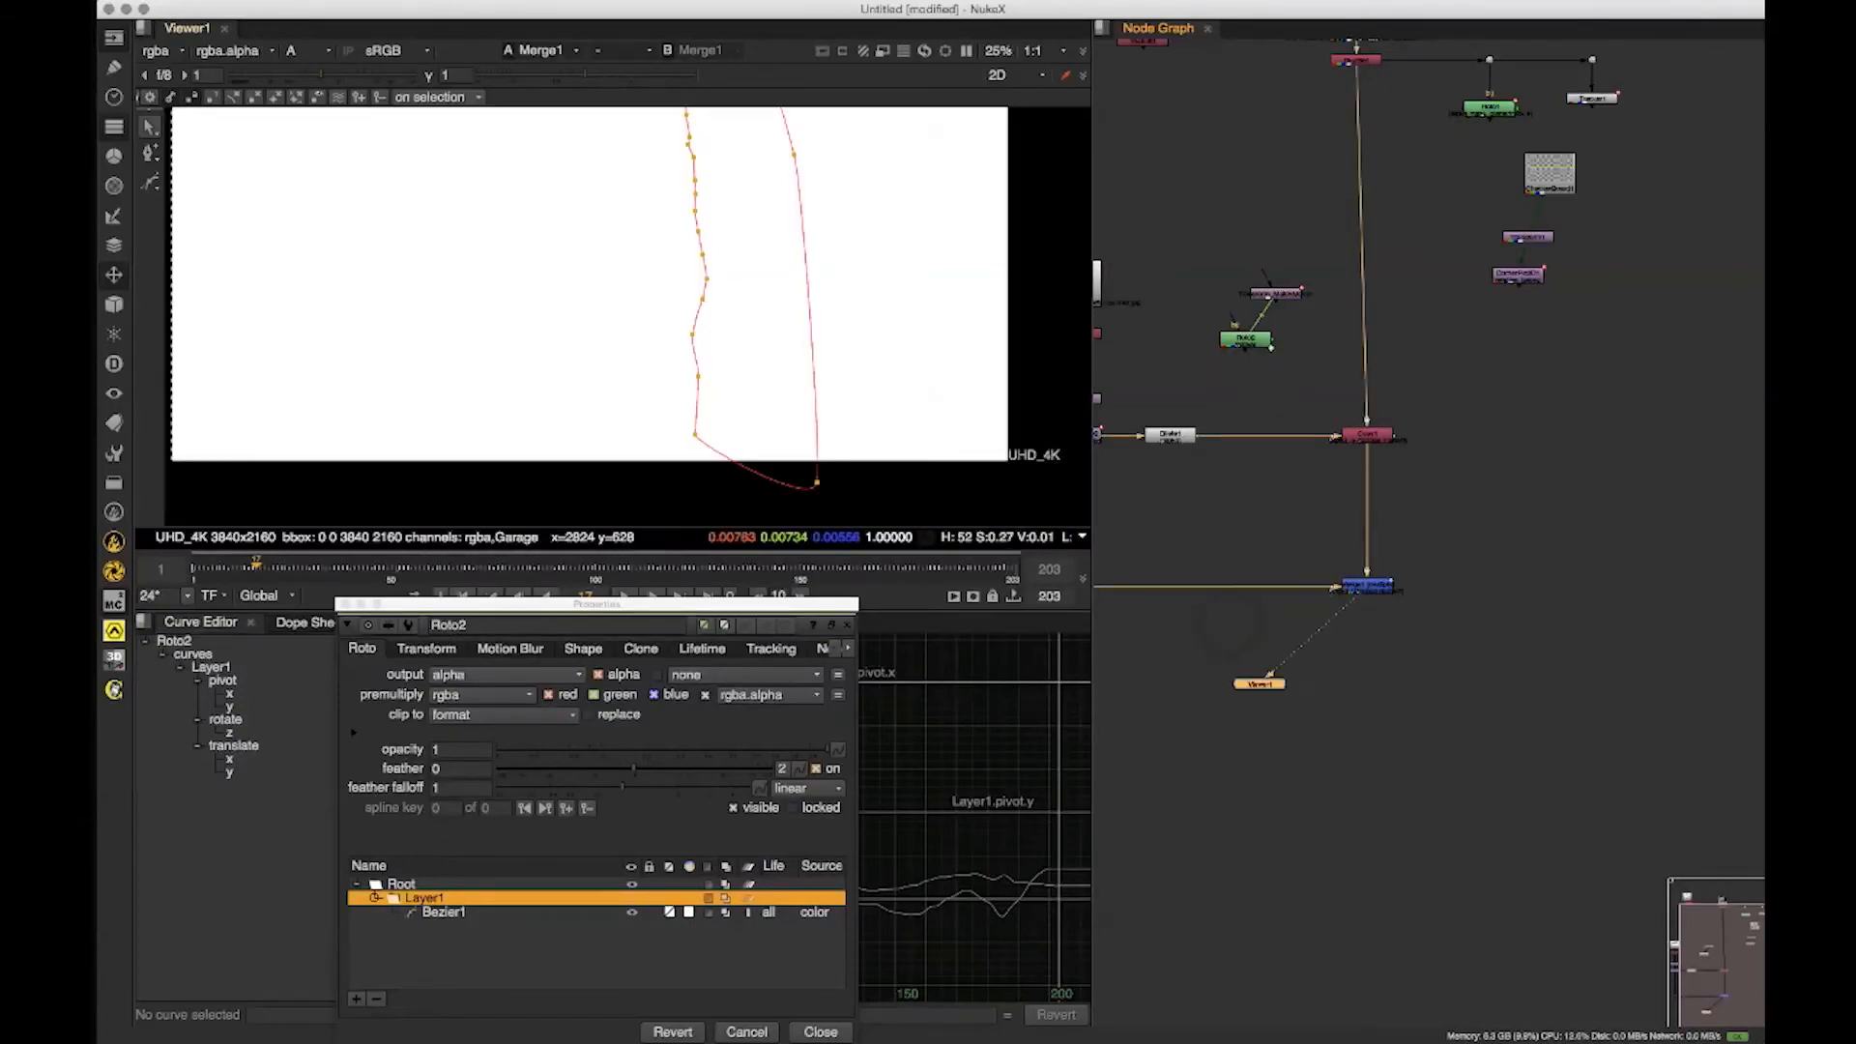
{"action": "key", "text": "a"}
{"action": "left_click_drag", "start_coordinate": [906, 323], "coordinate": [999, 392]}
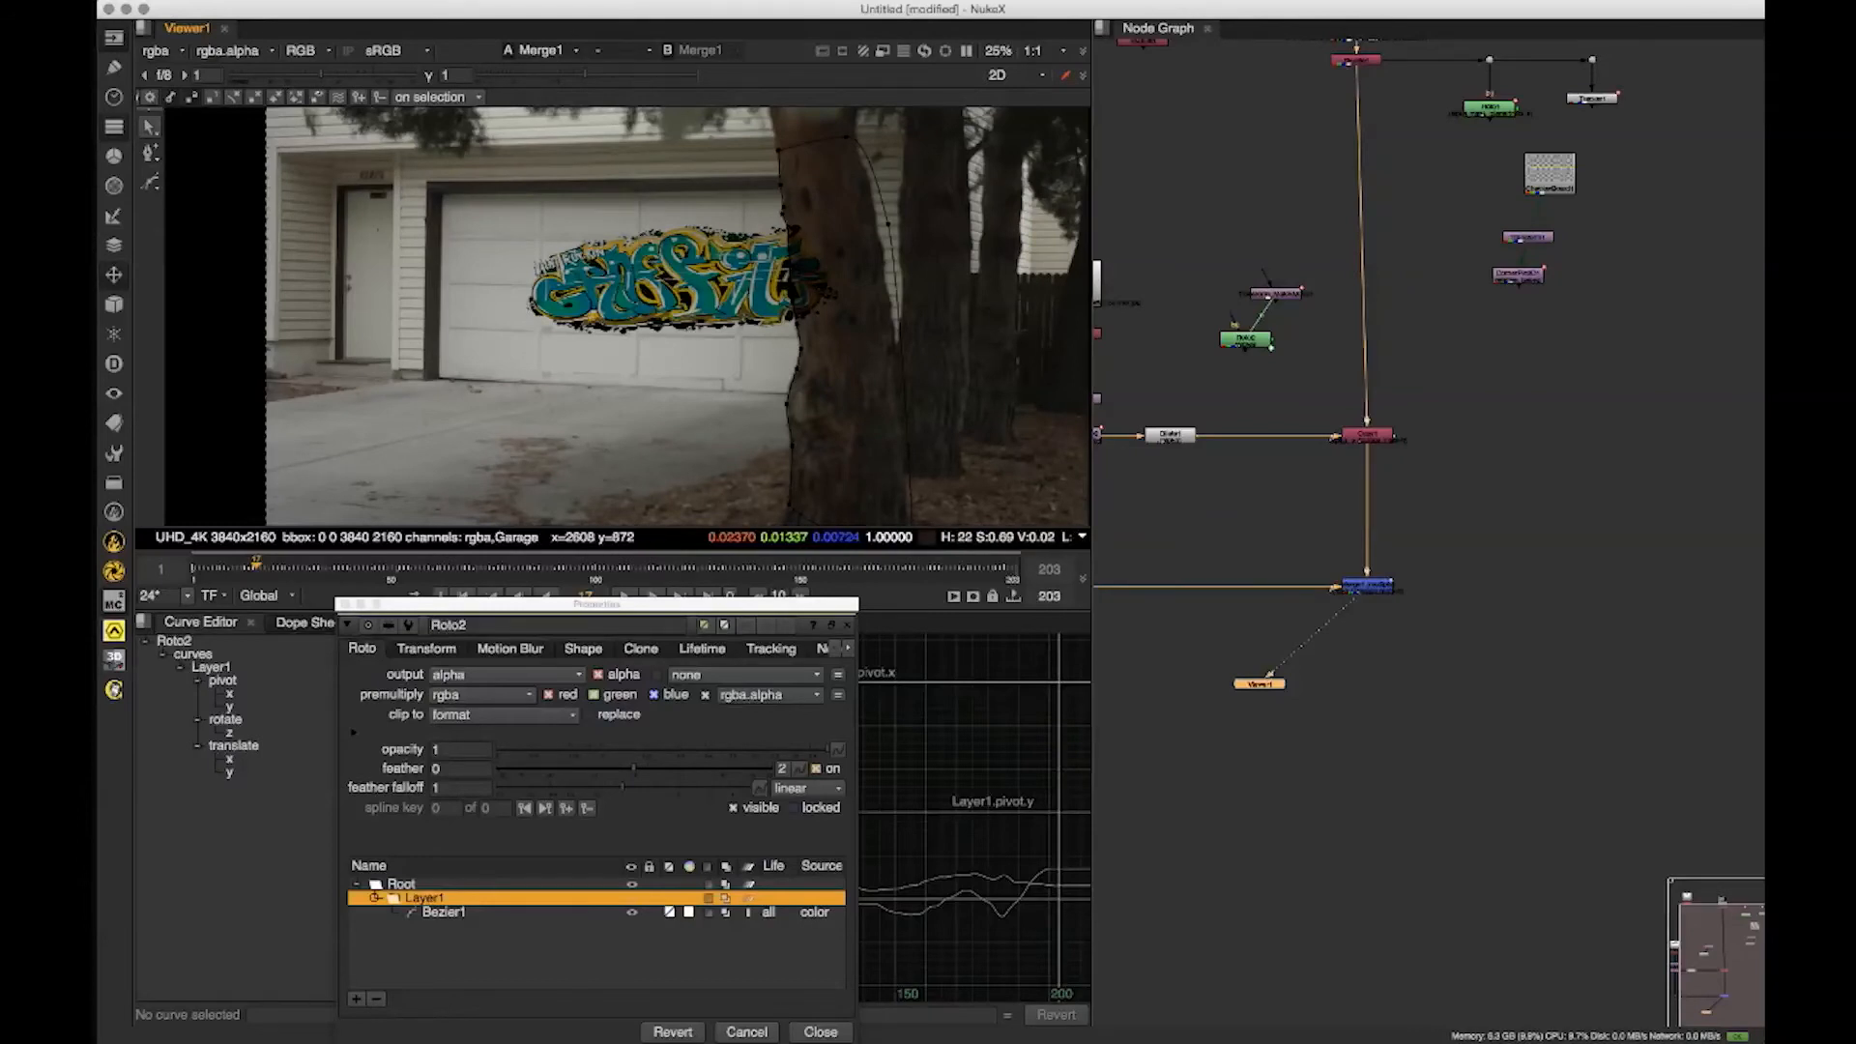
- Create a Merge node and place it directly below Roto2, connected to Roto2's output
{"action": "left_click_drag", "start_coordinate": [1233, 321], "coordinate": [1234, 341]}
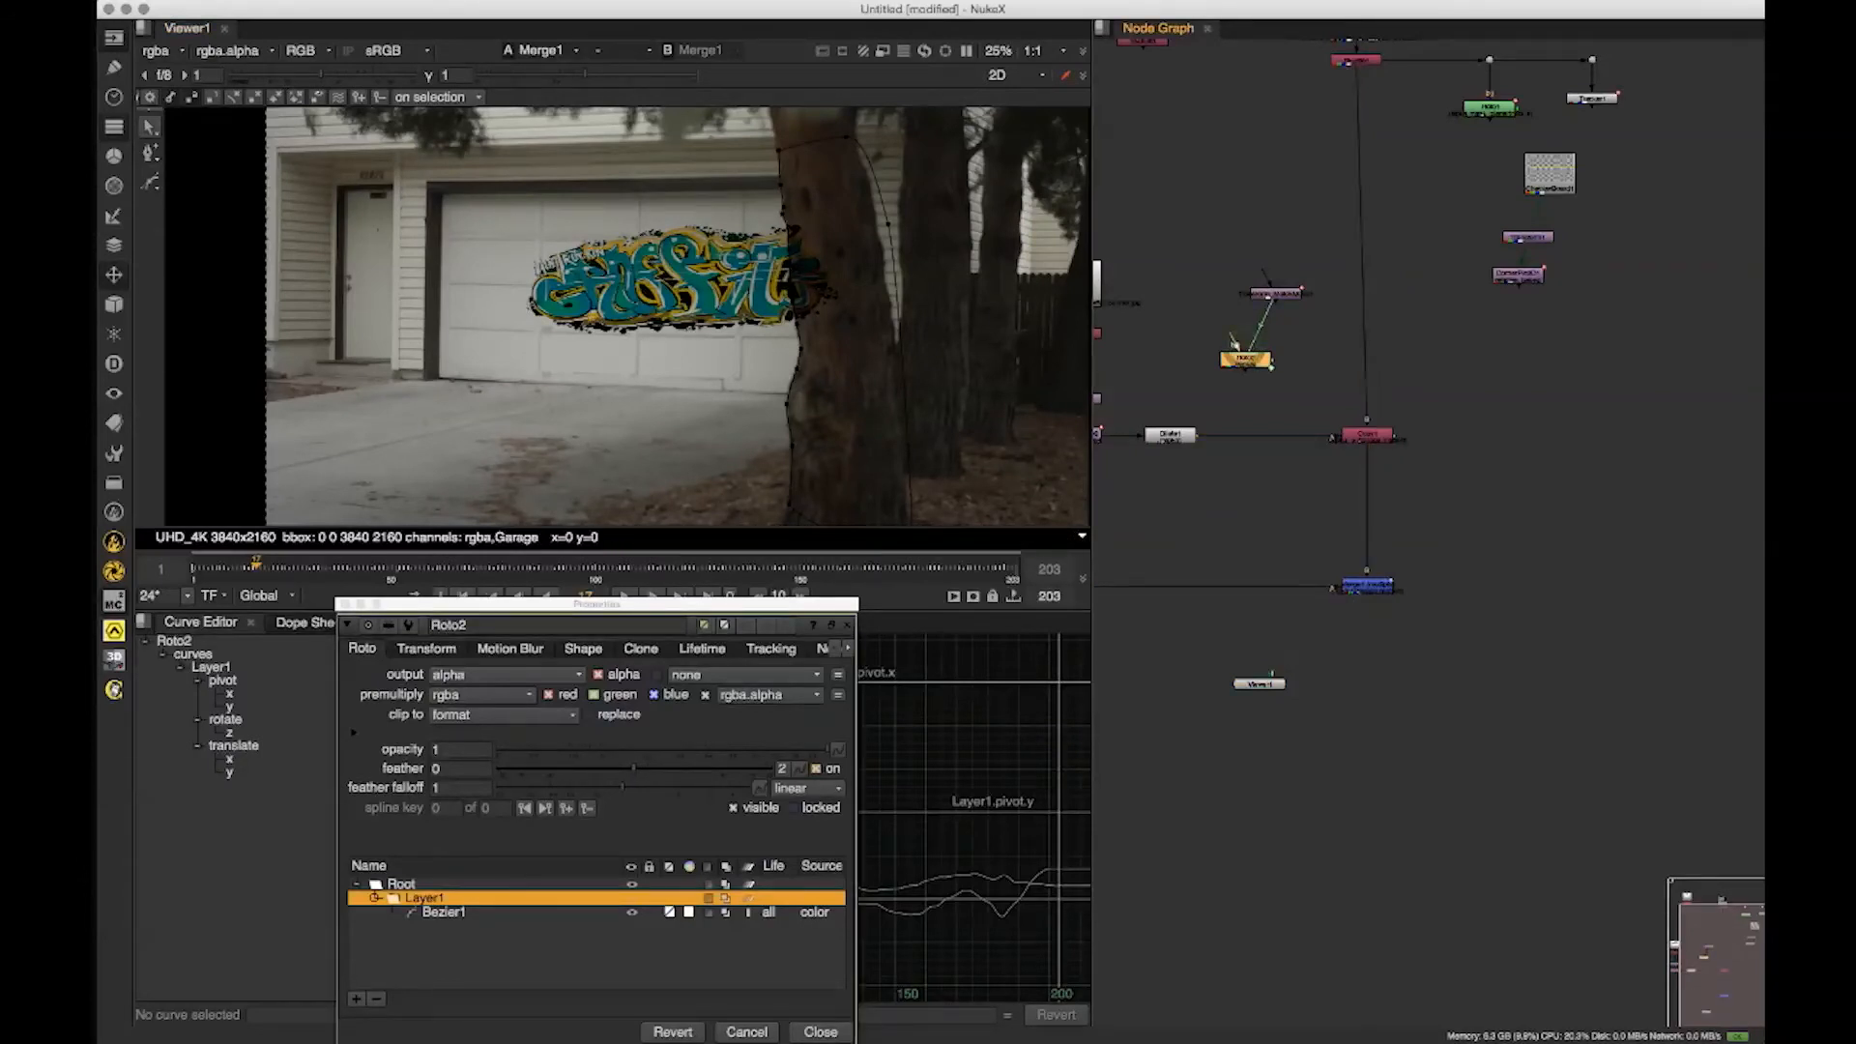
{"action": "double_click", "coordinate": [1244, 357]}
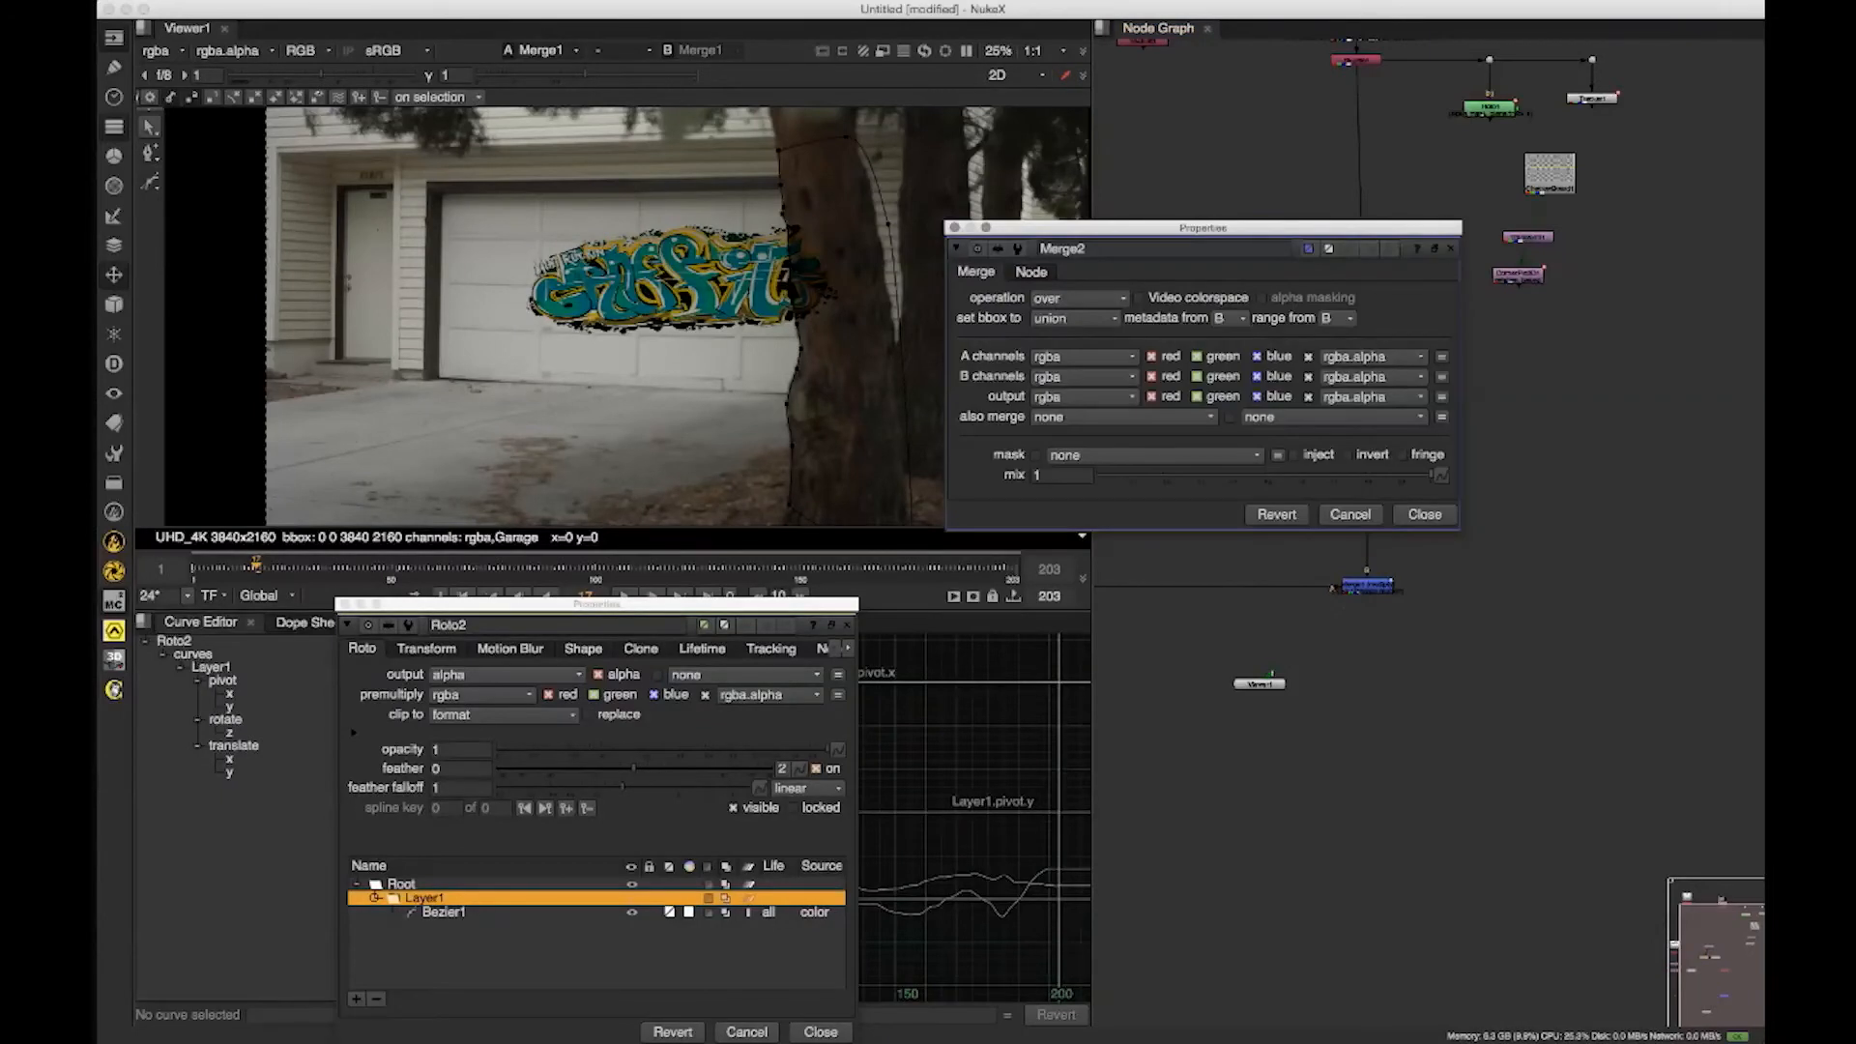
{"action": "left_click_drag", "start_coordinate": [1244, 331], "coordinate": [1198, 429]}
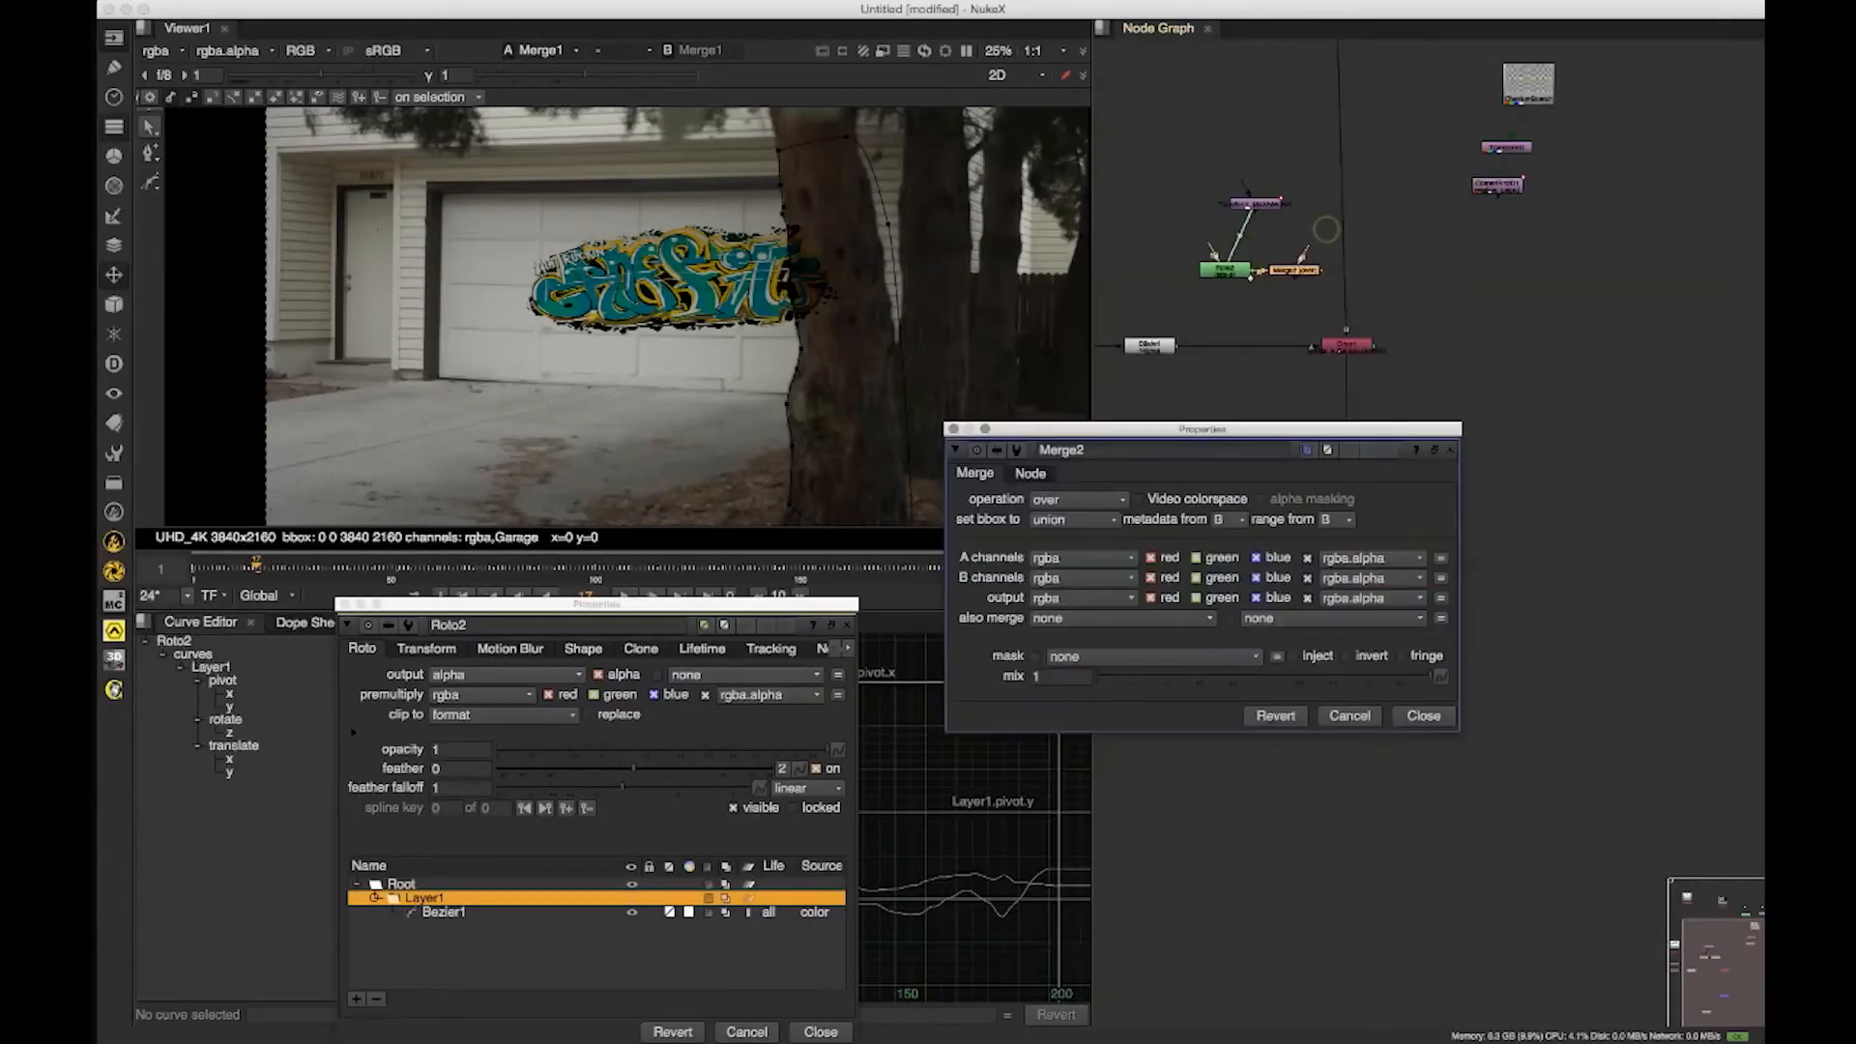
{"action": "scroll", "coordinate": [1256, 319], "scroll_direction": "up", "scroll_amount": 2}
{"action": "left_click_drag", "start_coordinate": [1331, 257], "coordinate": [1250, 332]}
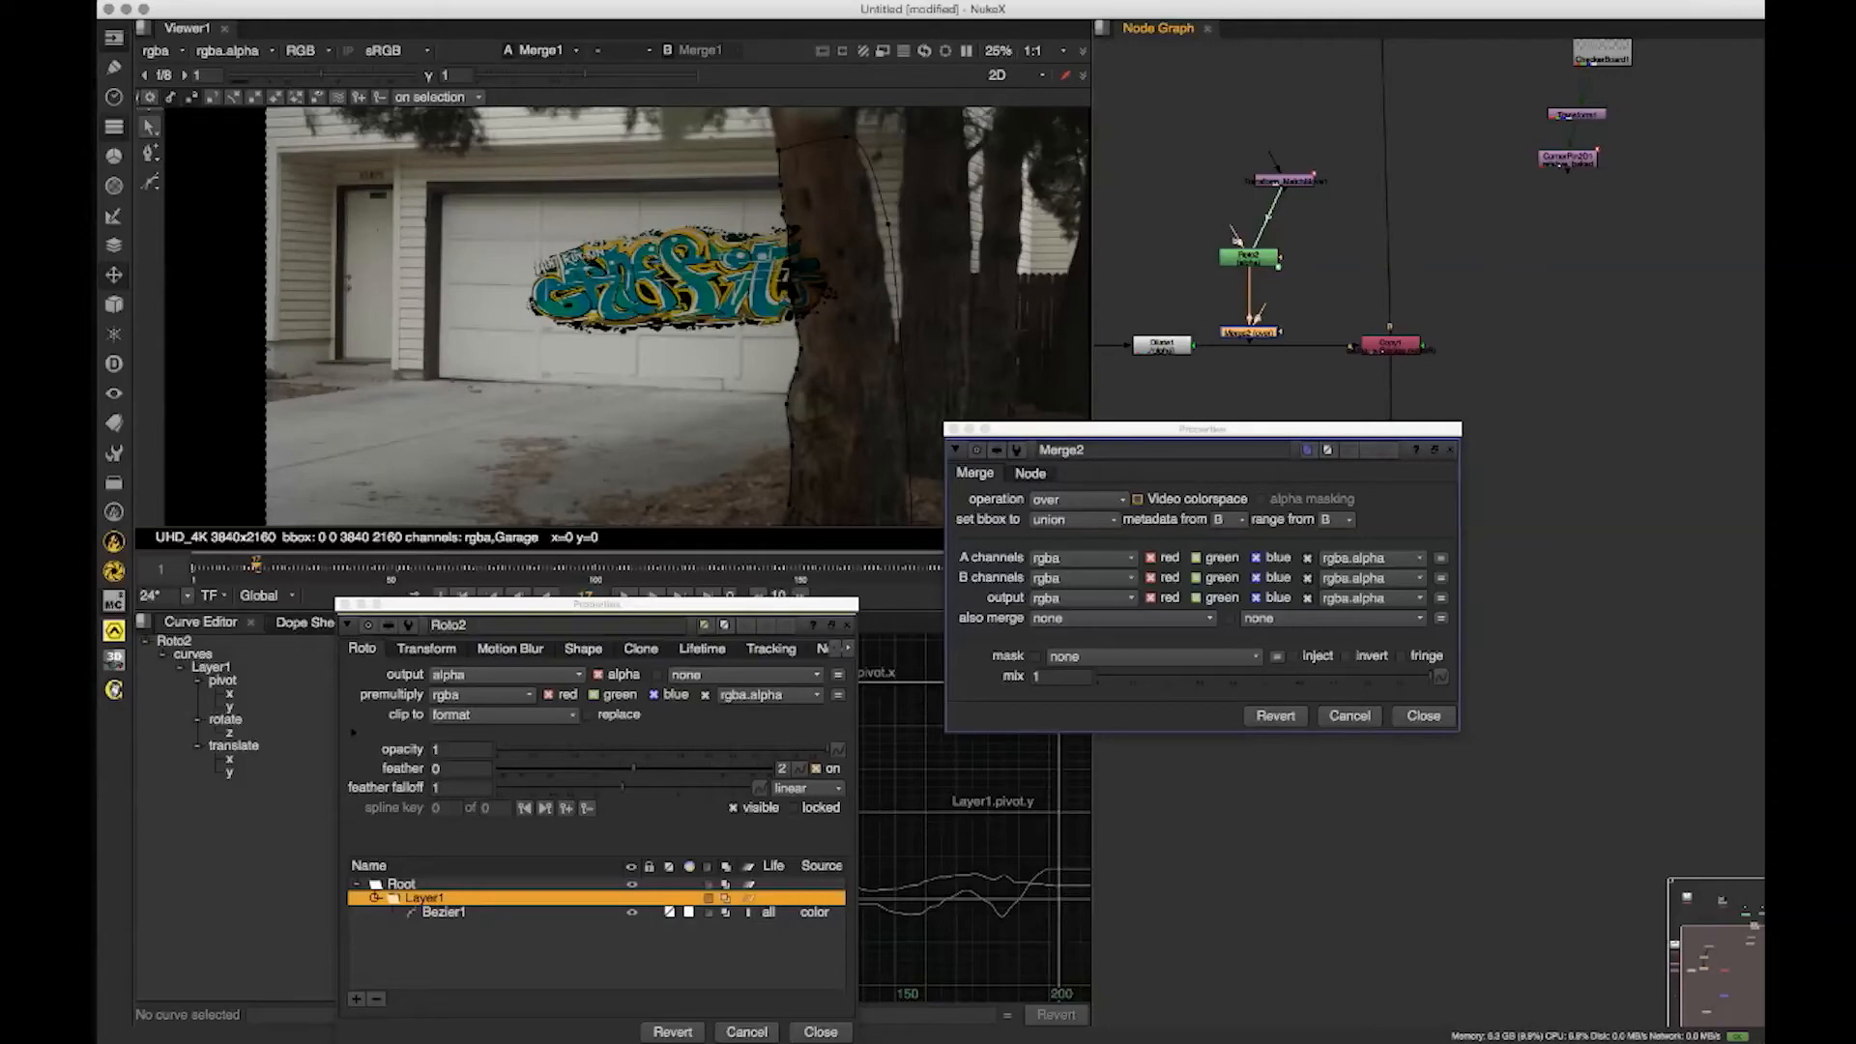
- Set Merge2's operation to stencil and insert it between the Dilate and Copy1 nodes, with Roto2 aligned above it
{"action": "left_click", "coordinate": [1122, 499]}
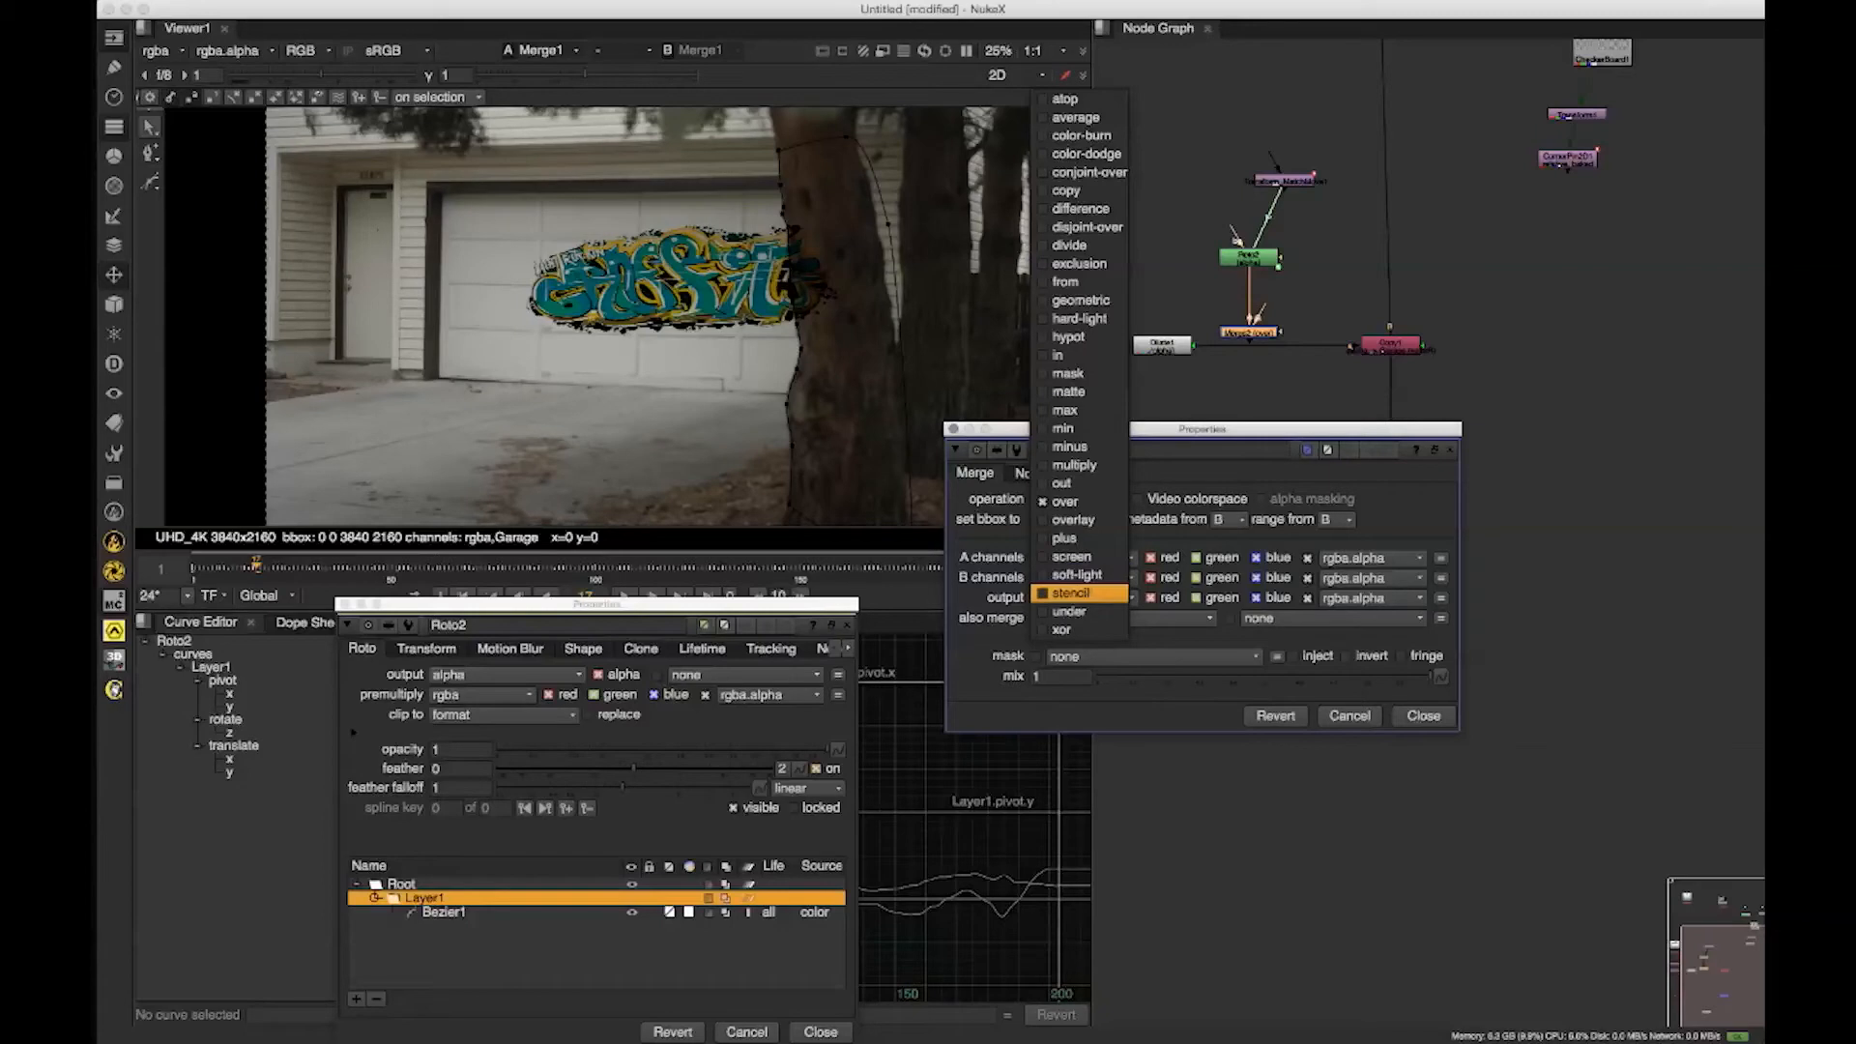
{"action": "left_click", "coordinate": [1071, 593]}
{"action": "left_click_drag", "start_coordinate": [1249, 333], "coordinate": [1263, 344]}
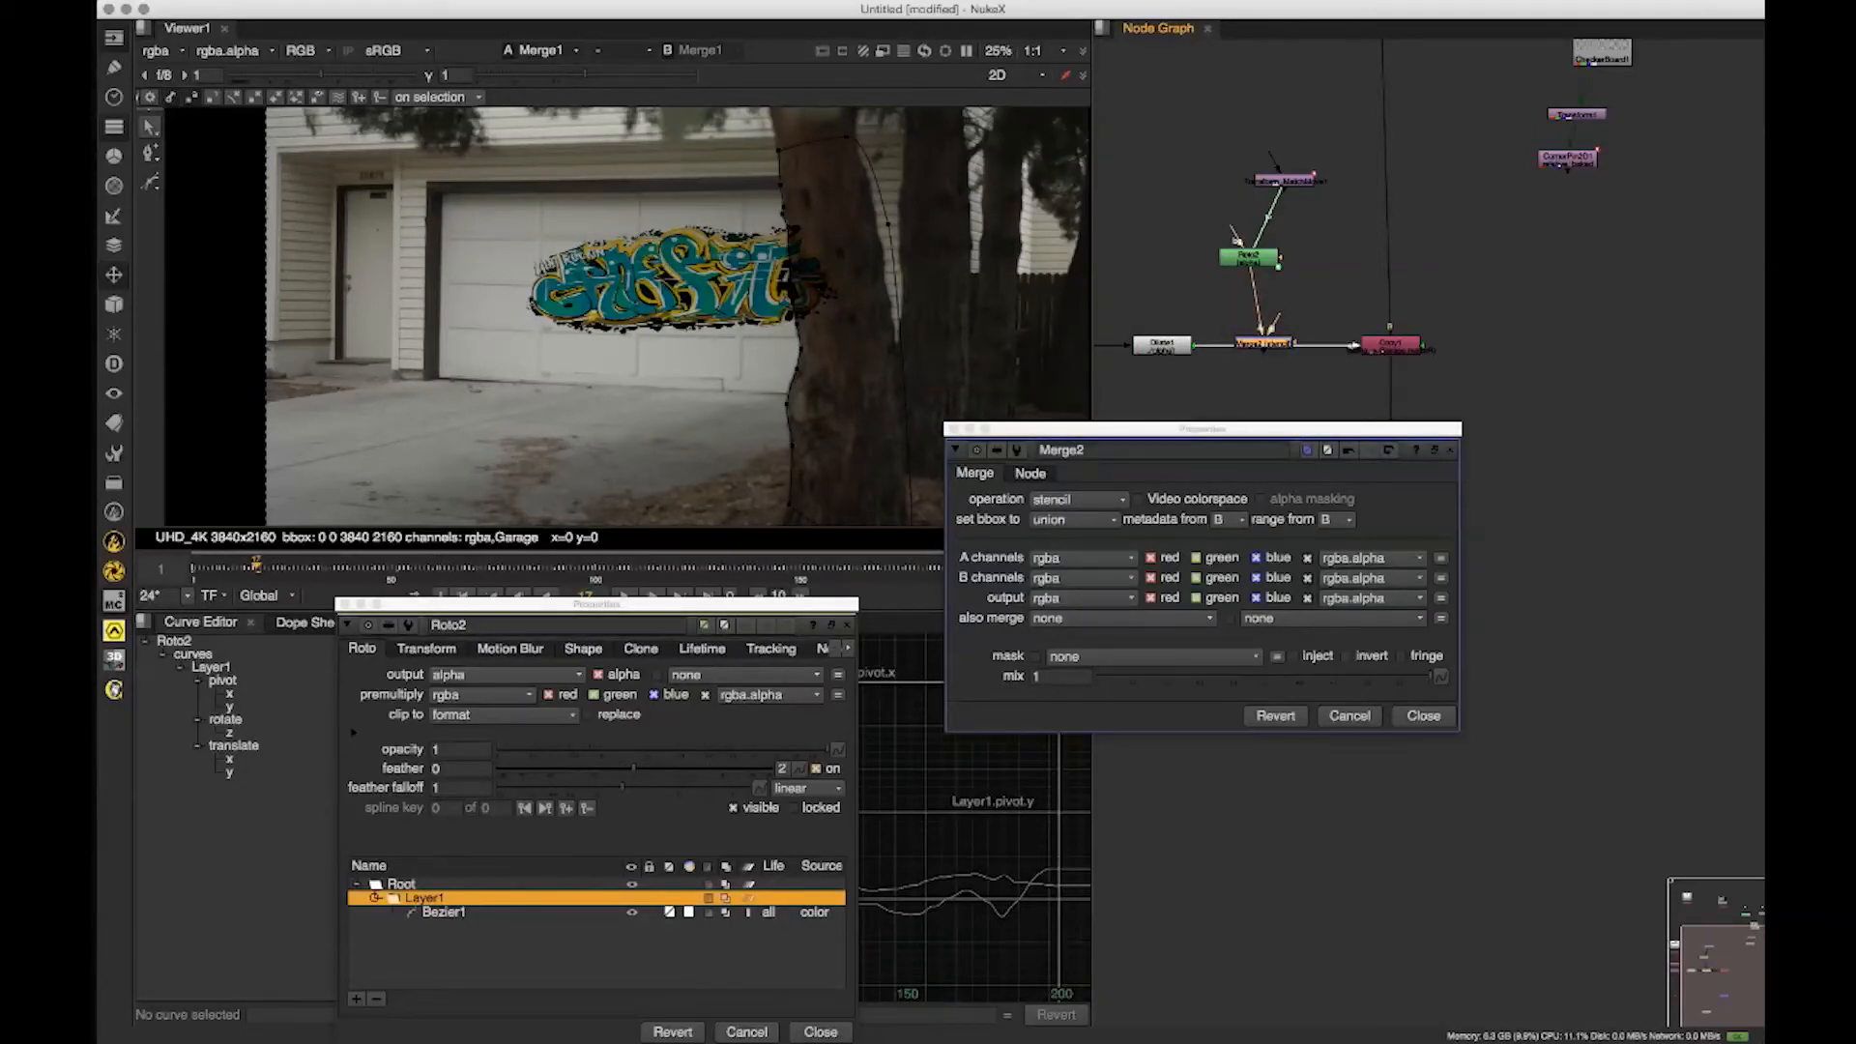
{"action": "left_click_drag", "start_coordinate": [1238, 243], "coordinate": [1256, 261]}
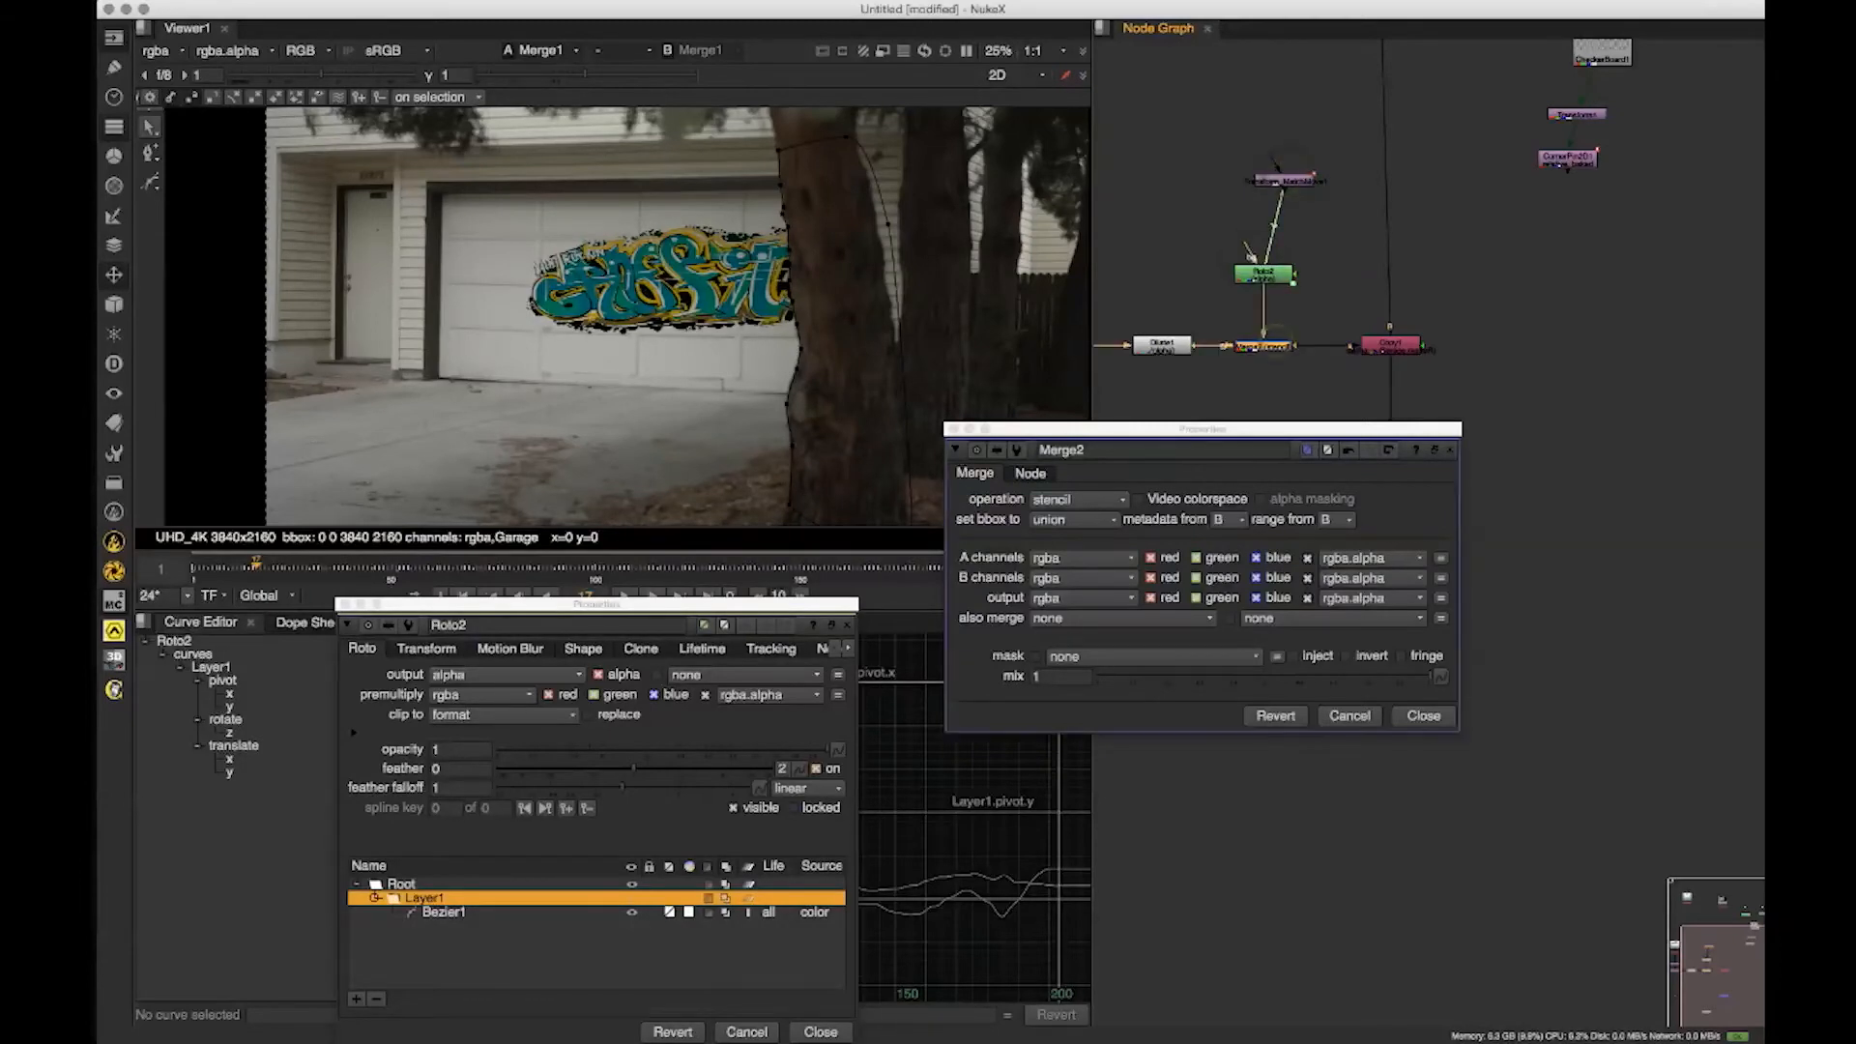
- View Merge2's color and alpha output to inspect the garage matte with the tree cut out
{"action": "key", "text": "1"}
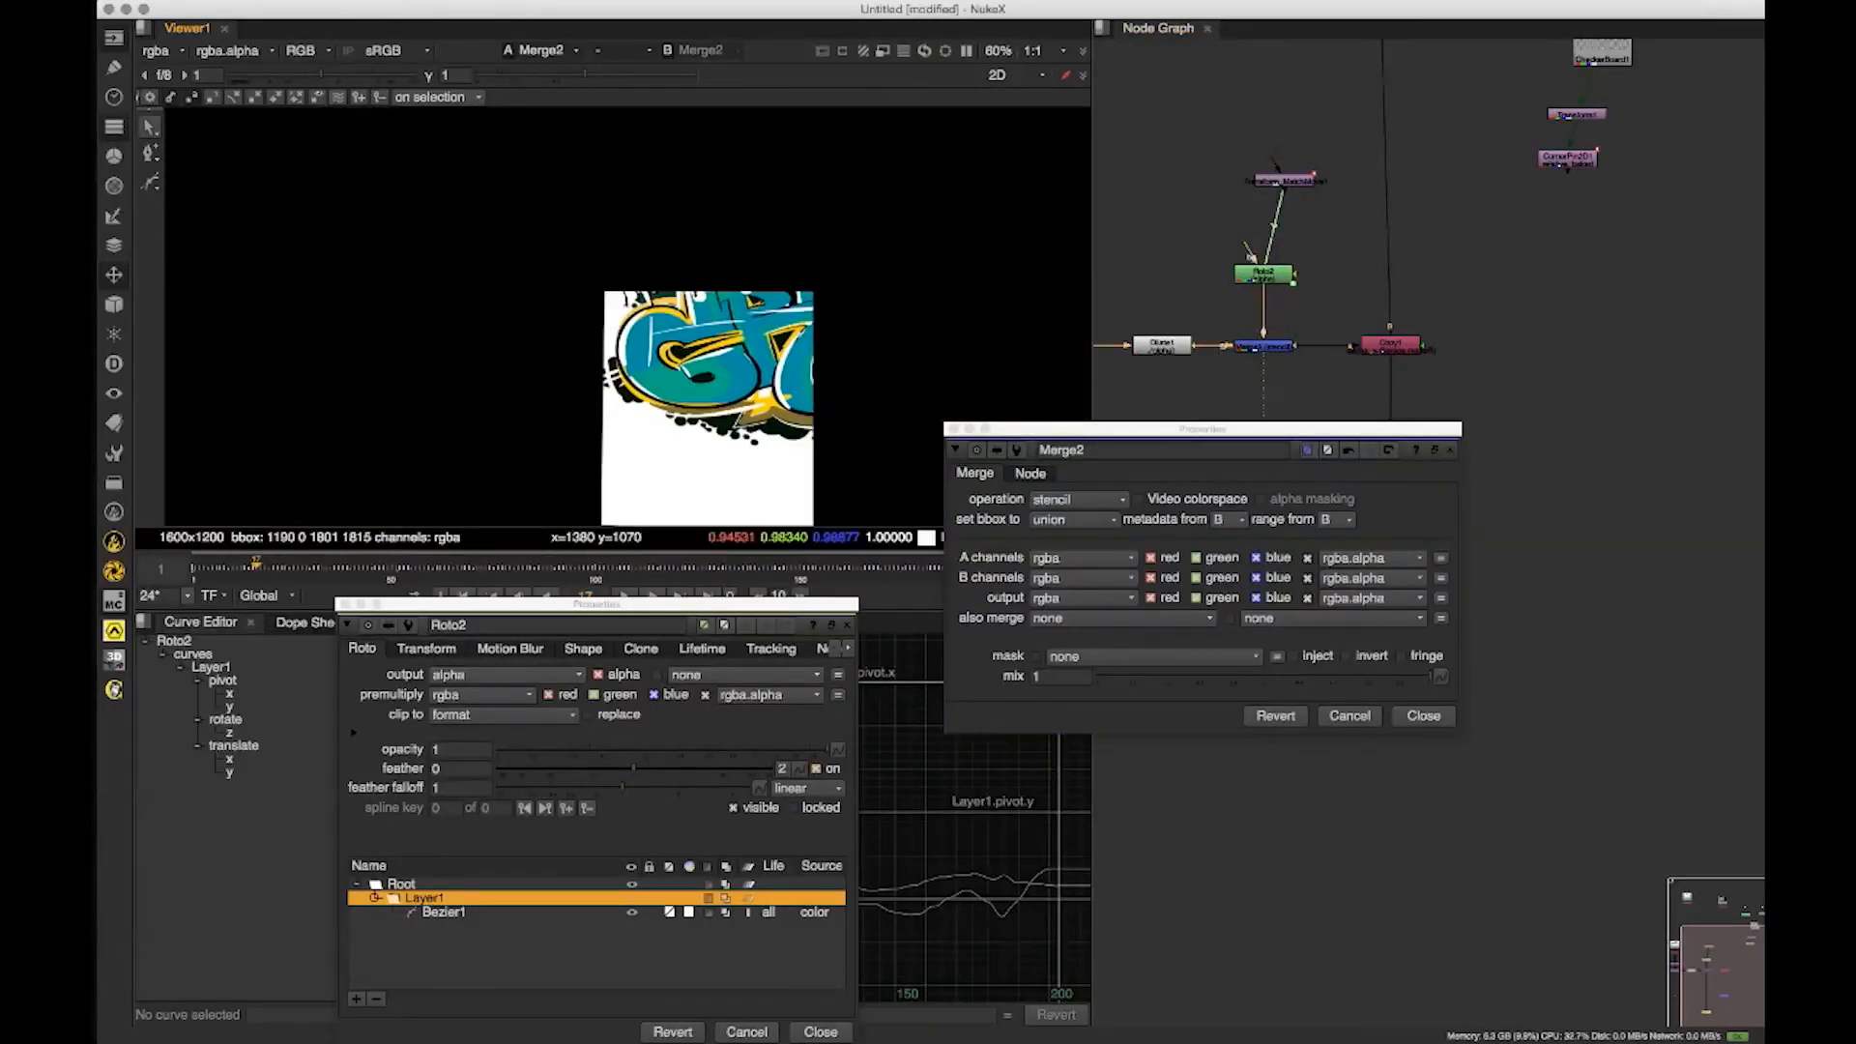
{"action": "key", "text": "a"}
{"action": "left_click_drag", "start_coordinate": [723, 434], "coordinate": [652, 370]}
{"action": "scroll", "coordinate": [734, 314], "scroll_direction": "down", "scroll_amount": 2}
{"action": "left_click_drag", "start_coordinate": [725, 310], "coordinate": [783, 281]}
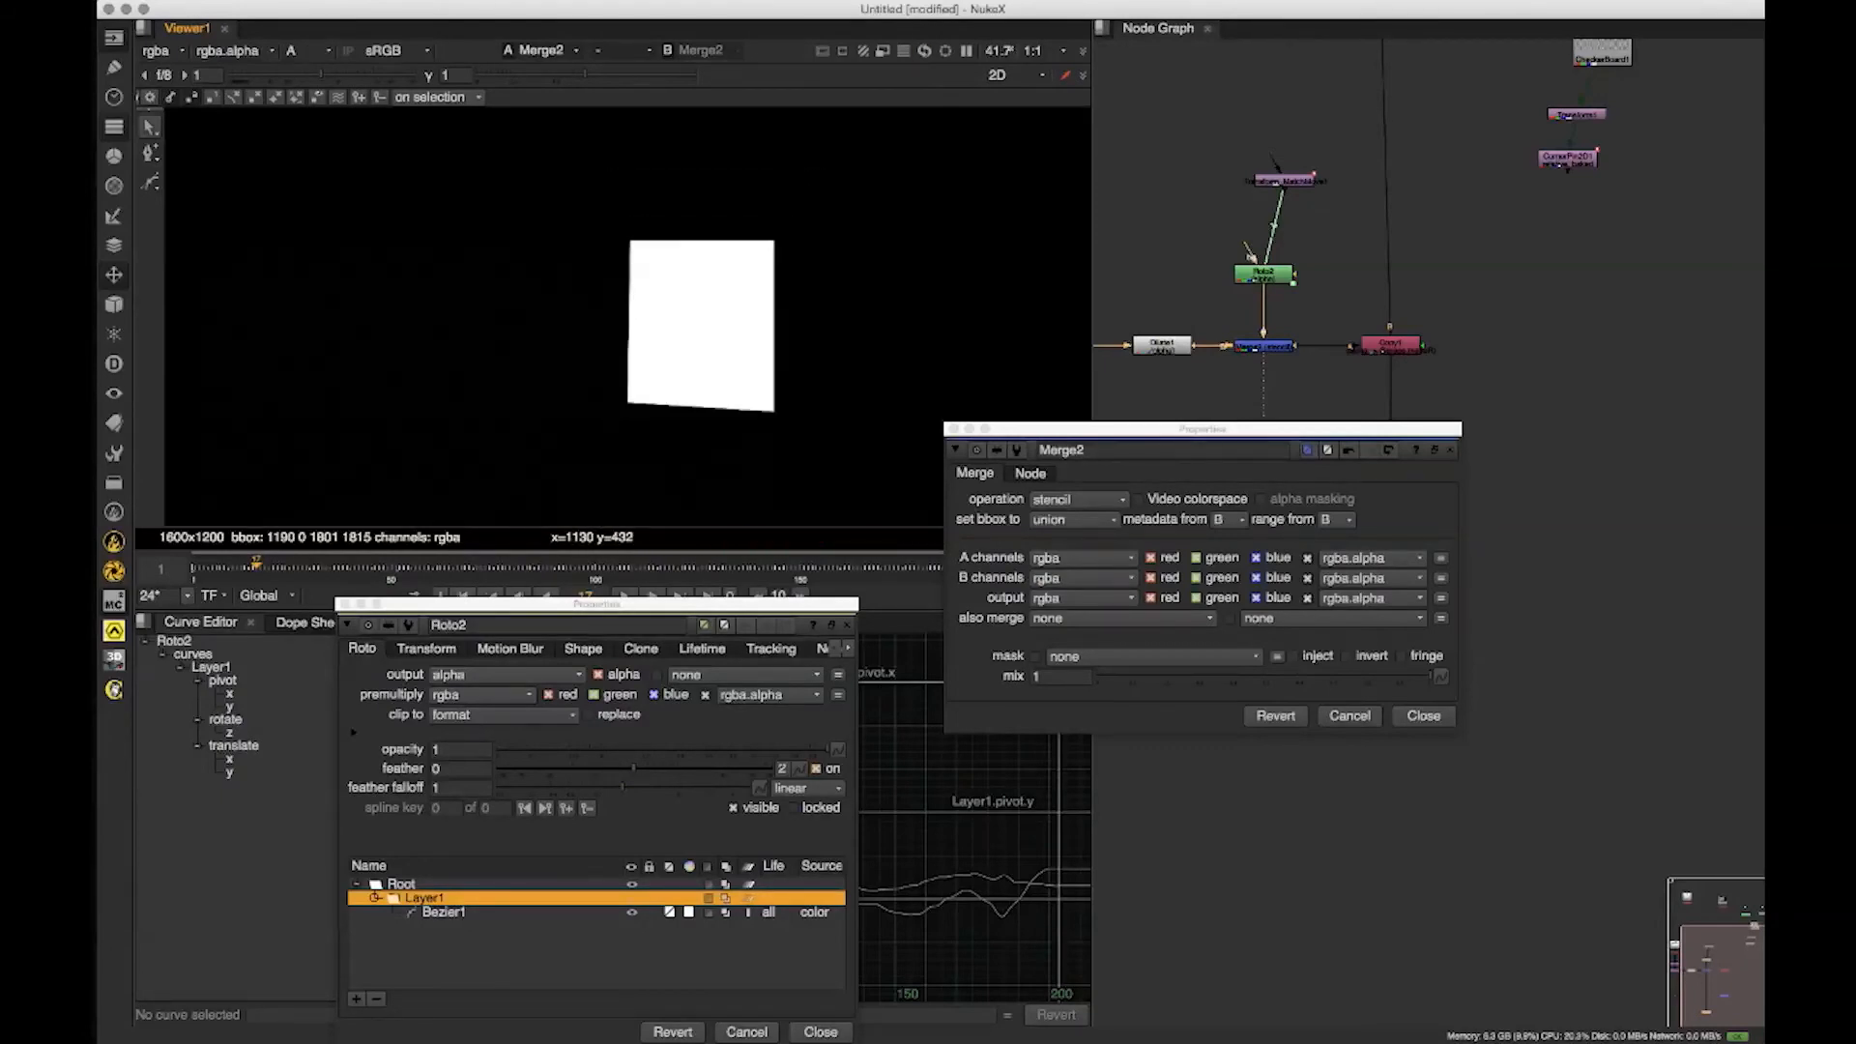
{"action": "left_click_drag", "start_coordinate": [1184, 304], "coordinate": [1471, 244]}
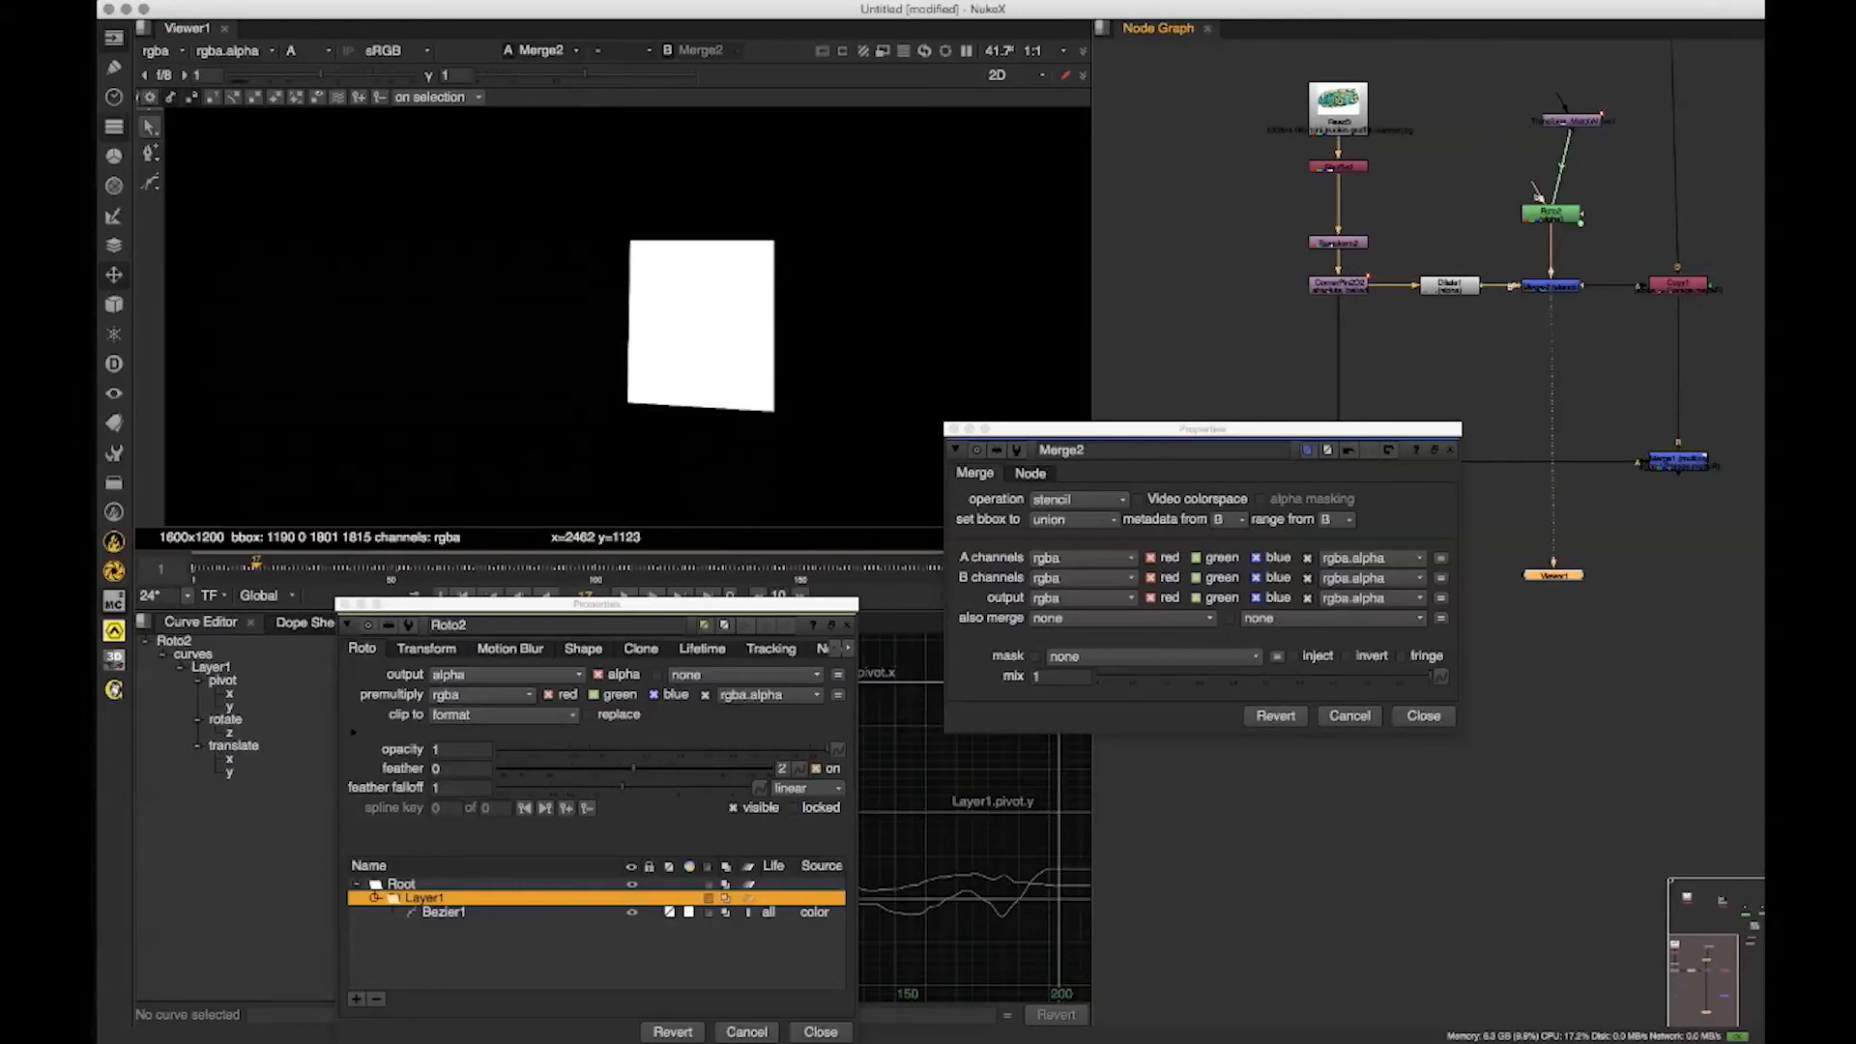
{"action": "key", "text": "a"}
- View Copy1 in the viewer and add a Shuffle node branching off its output
{"action": "left_click_drag", "start_coordinate": [1548, 305], "coordinate": [1678, 287]}
{"action": "left_click_drag", "start_coordinate": [1655, 344], "coordinate": [1336, 336]}
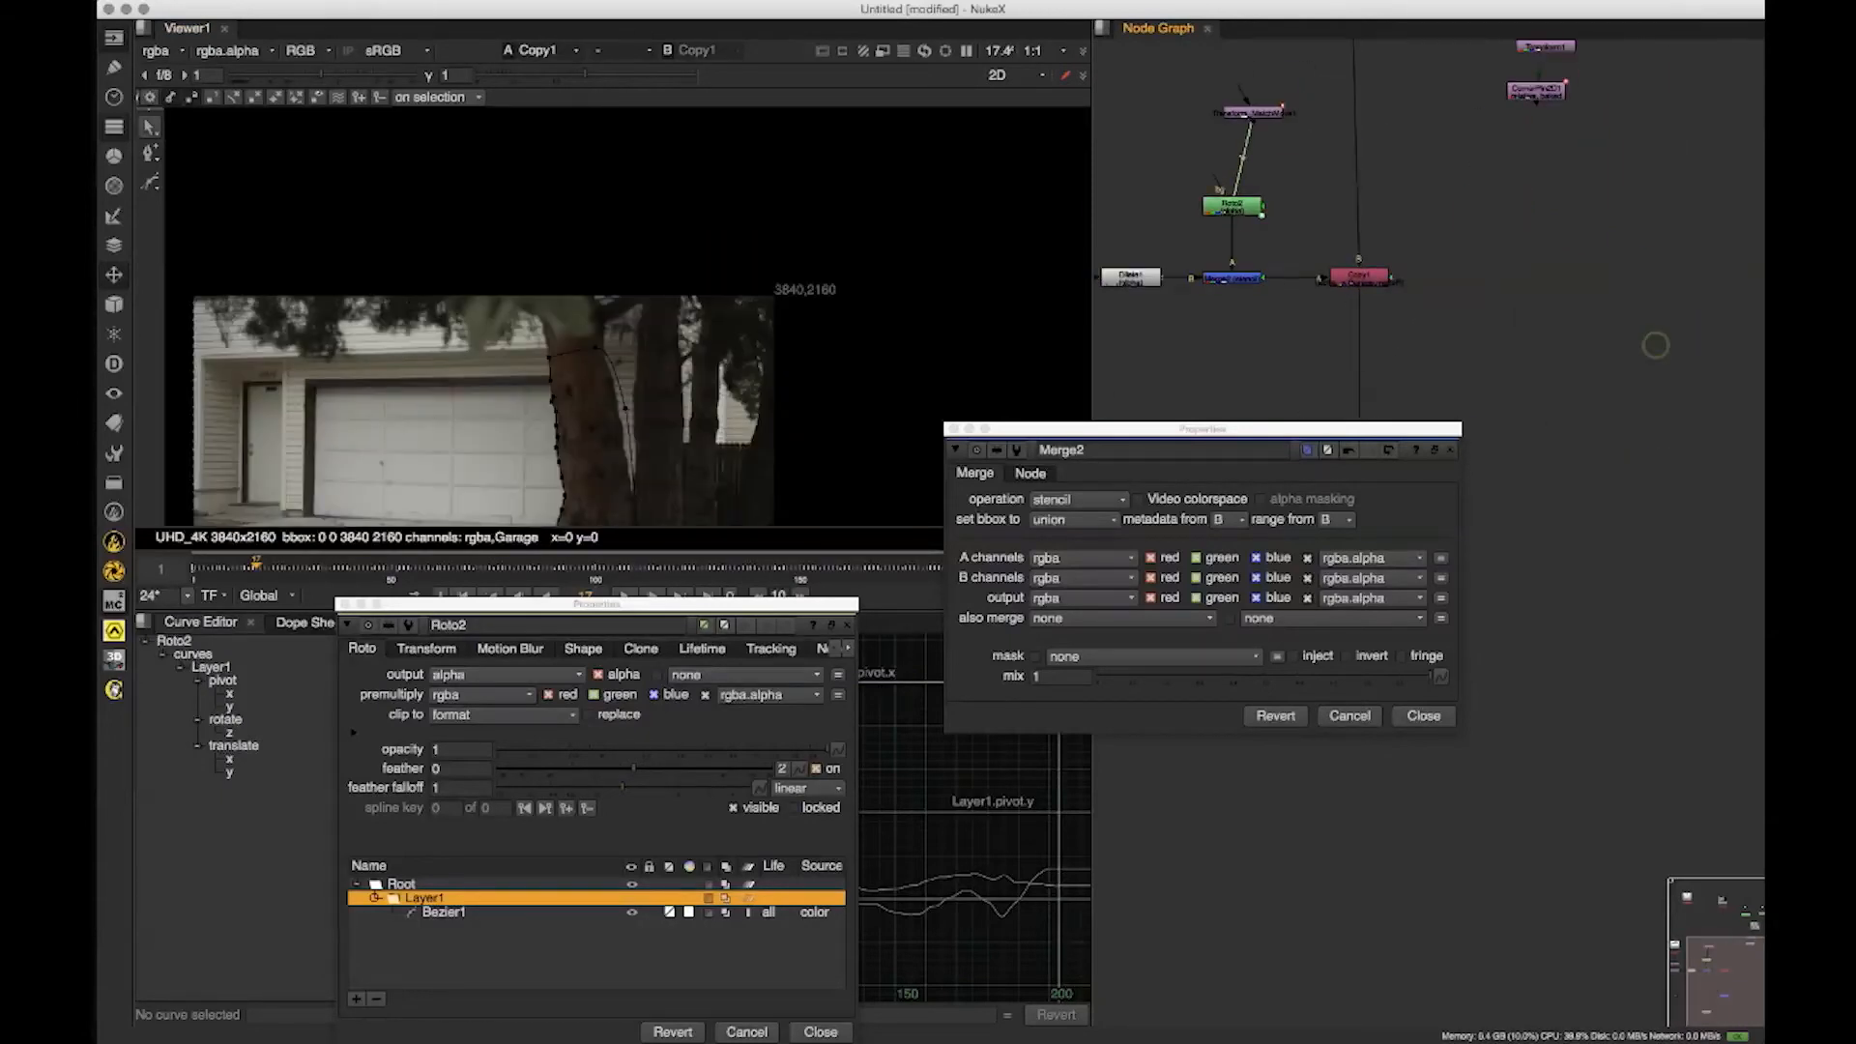
{"action": "key", "text": "Tab"}
{"action": "type", "text": "s"}
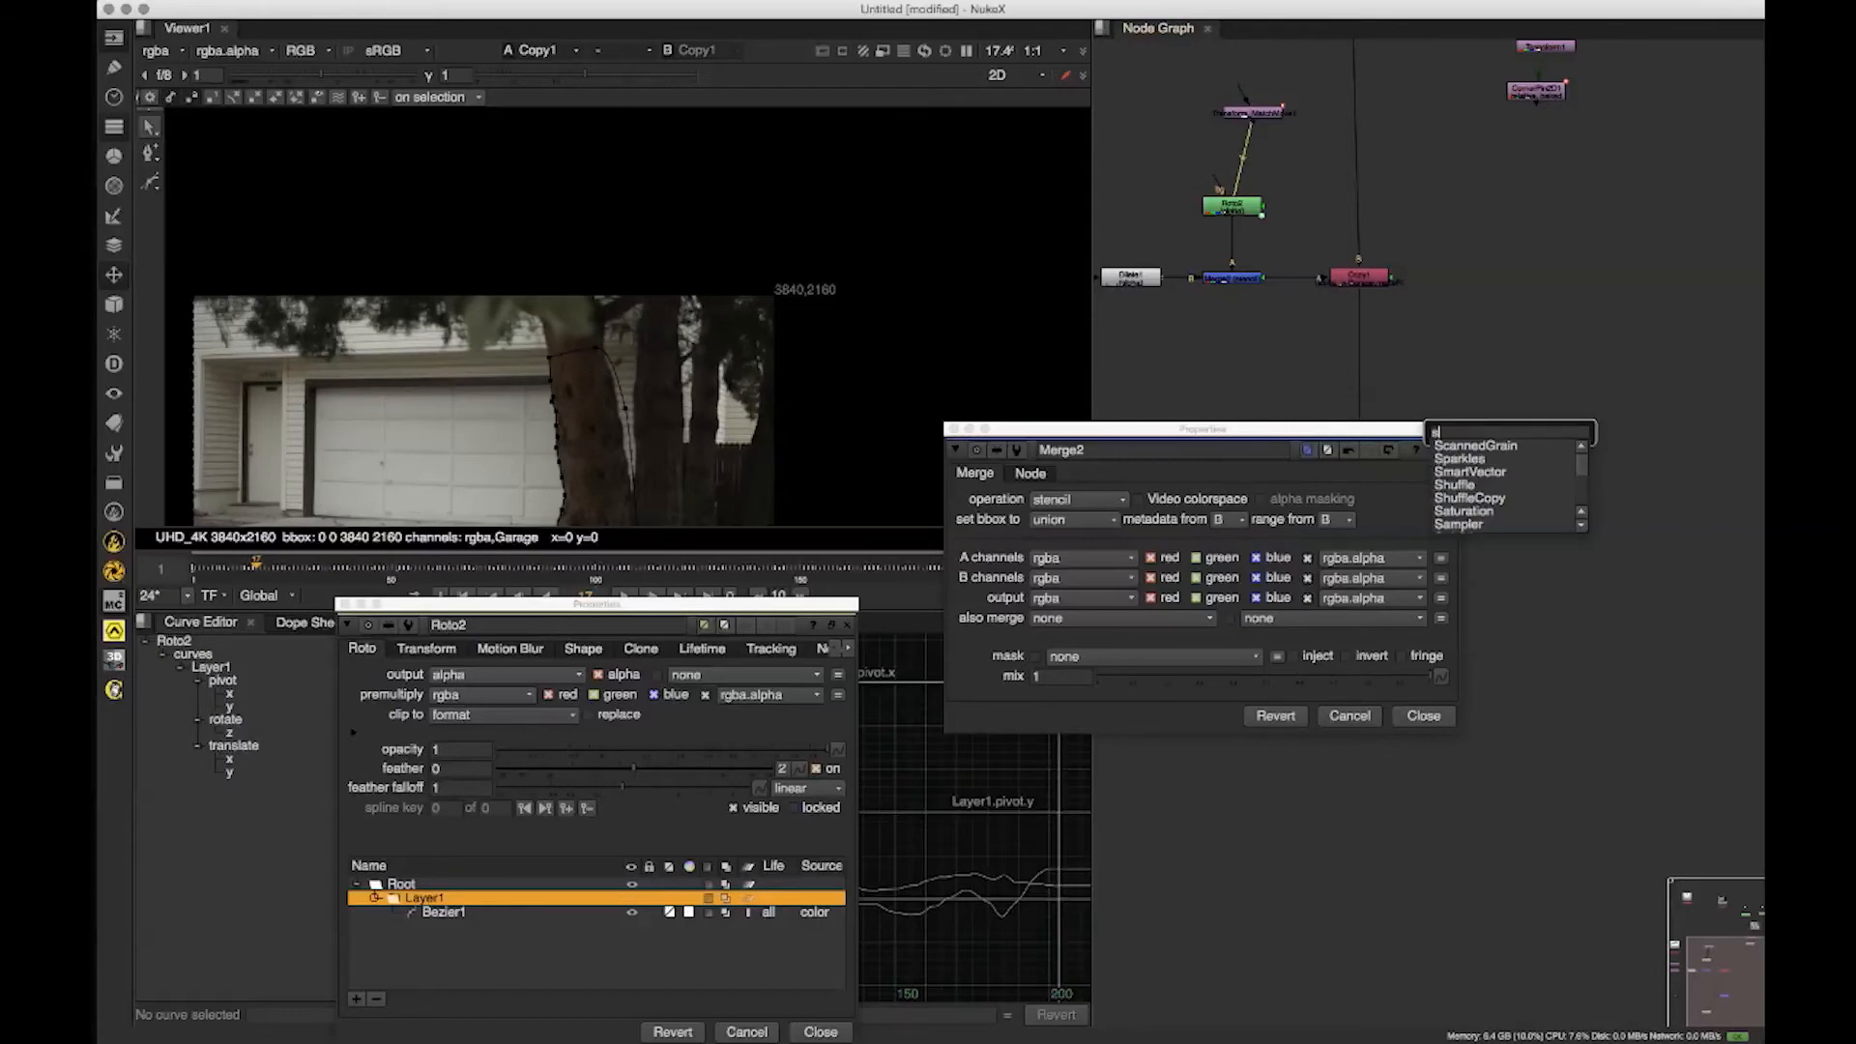
{"action": "type", "text": "huffle"}
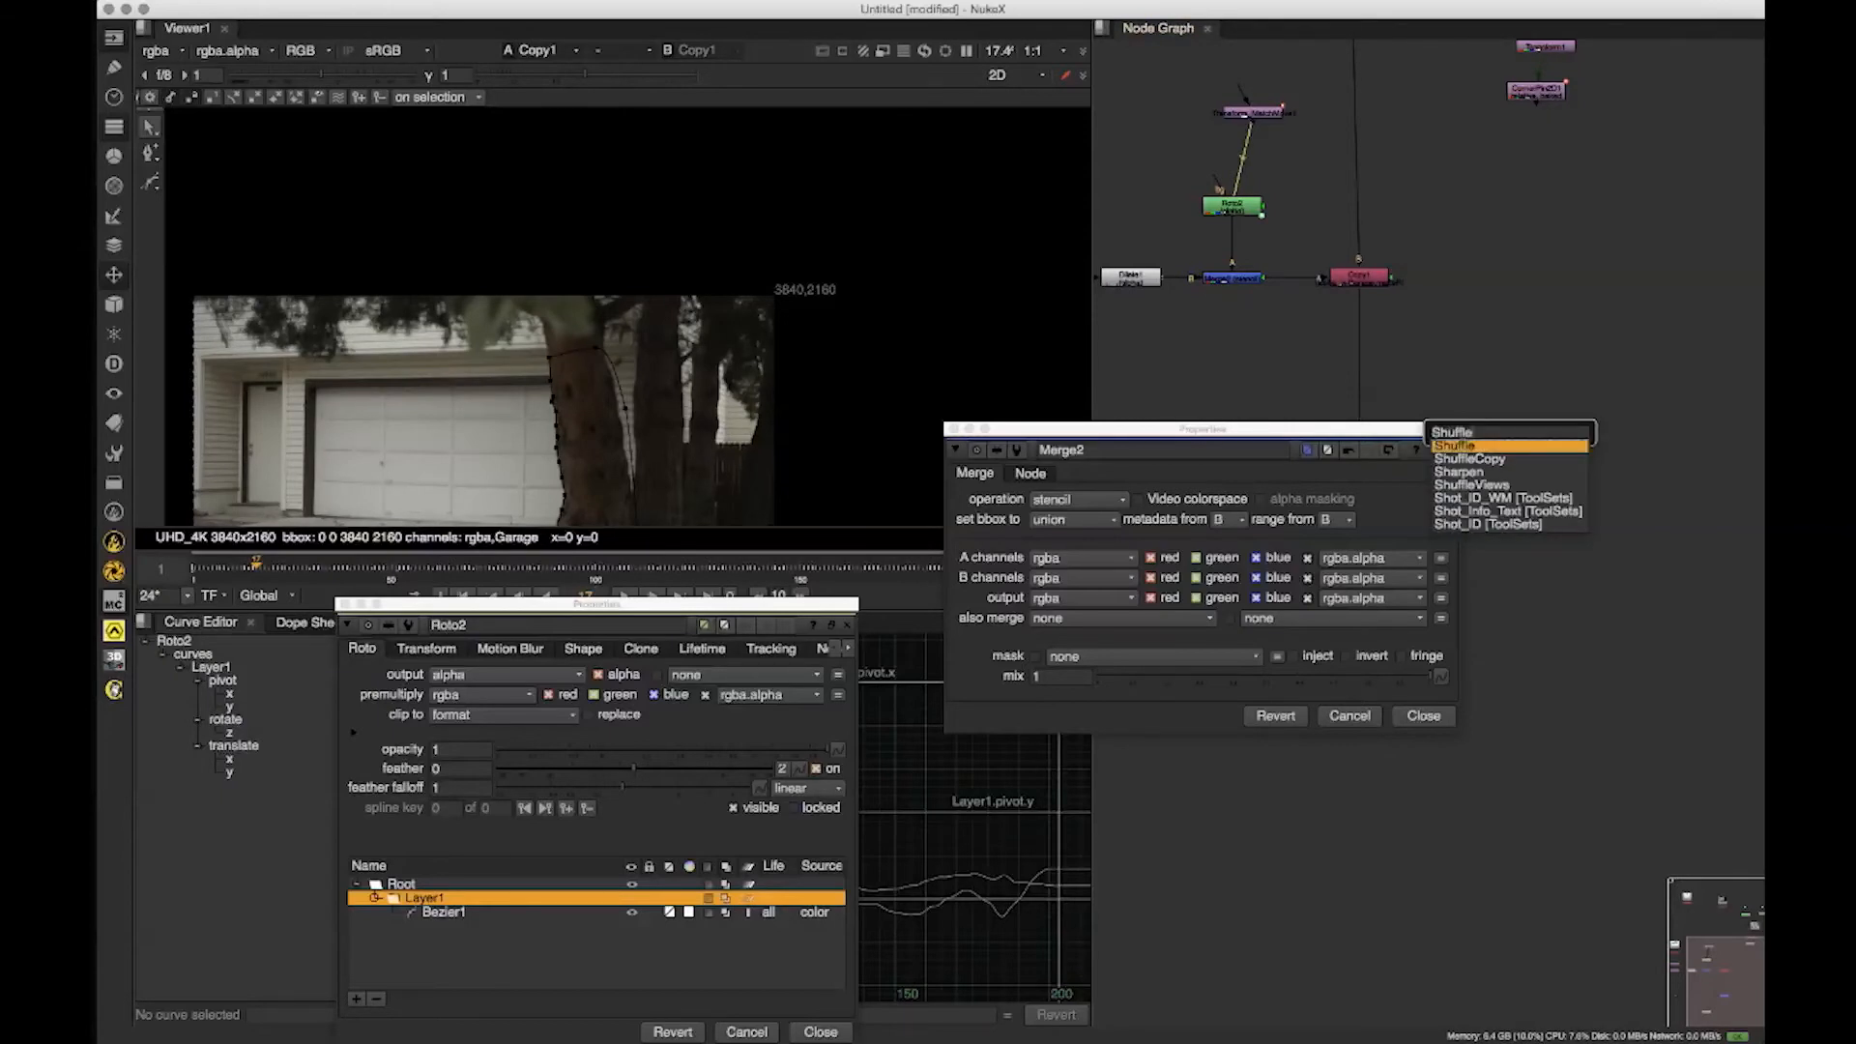
{"action": "left_click", "coordinate": [1460, 444]}
{"action": "left_click_drag", "start_coordinate": [1425, 212], "coordinate": [1263, 438]}
{"action": "left_click_drag", "start_coordinate": [1657, 344], "coordinate": [1578, 233]}
{"action": "left_click", "coordinate": [1634, 269]}
- Set Shuffle4's first input layer to Garage and its output layer to alpha
{"action": "left_click", "coordinate": [1000, 517]}
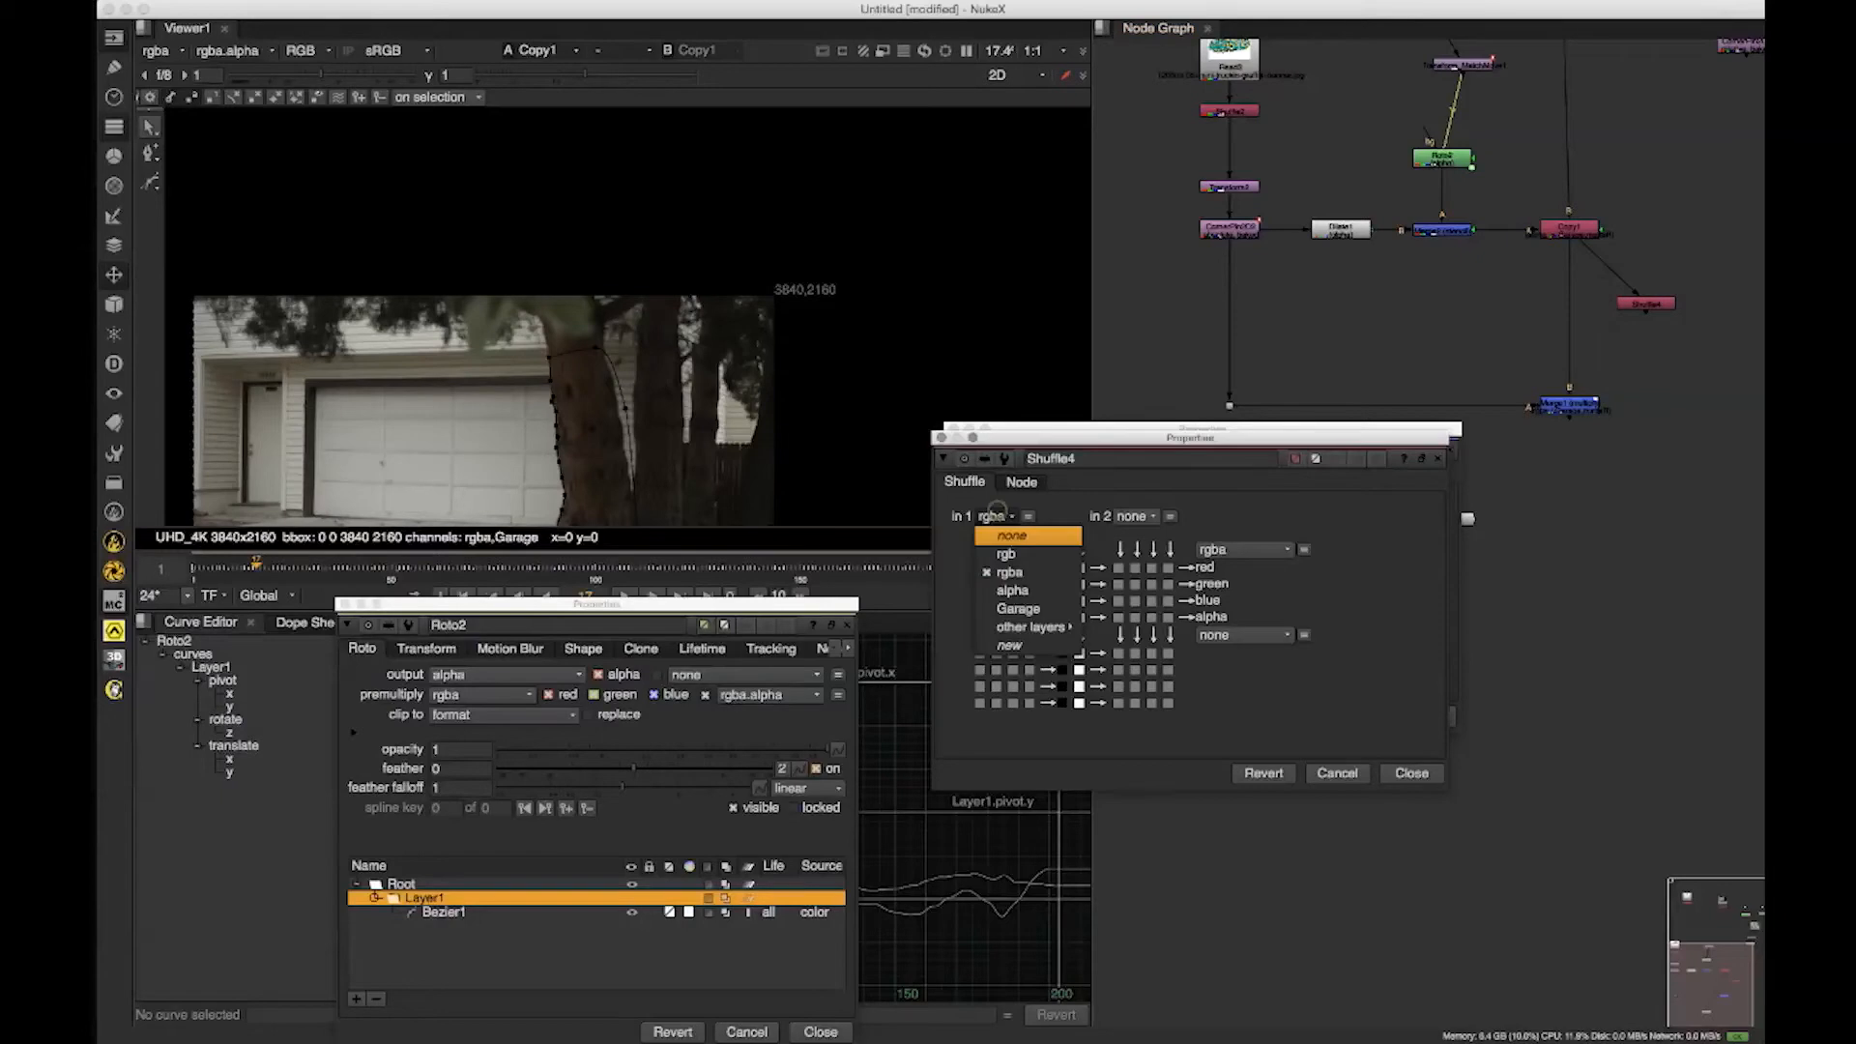
{"action": "left_click", "coordinate": [1010, 613]}
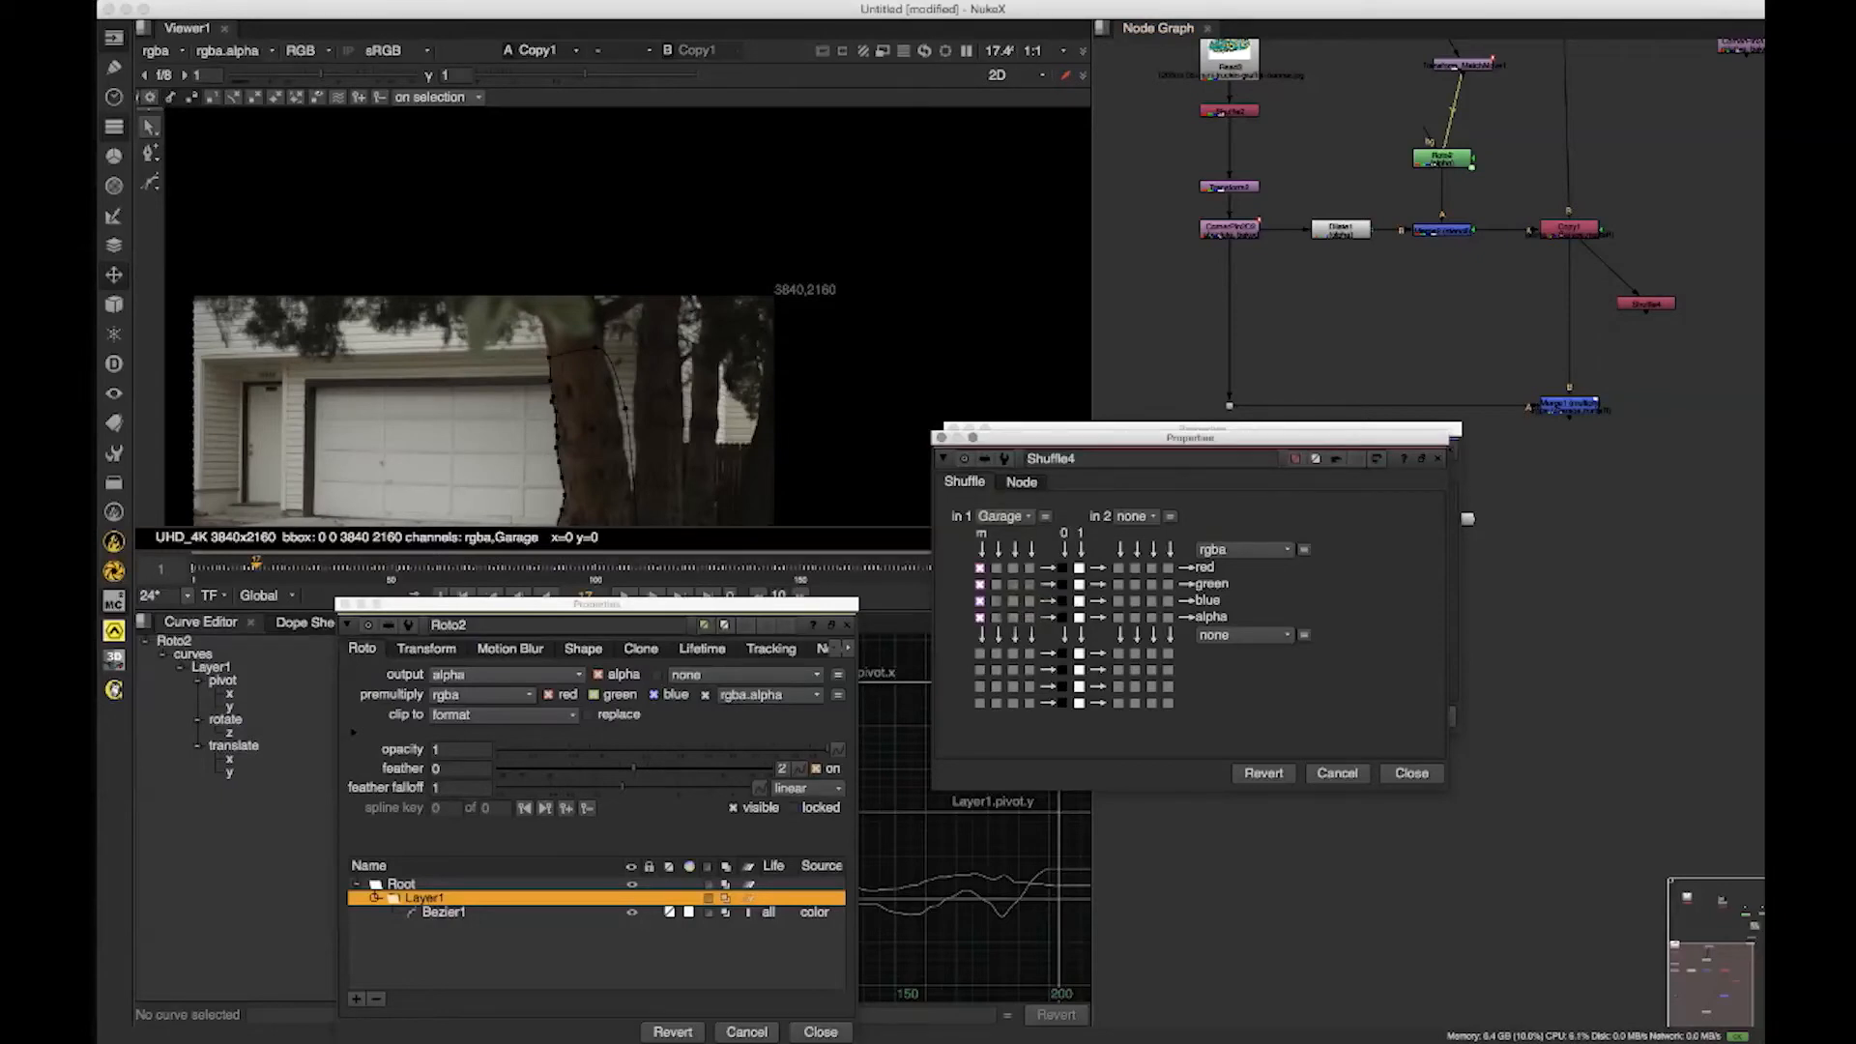
{"action": "left_click", "coordinate": [1244, 549]}
{"action": "left_click", "coordinate": [1244, 622]}
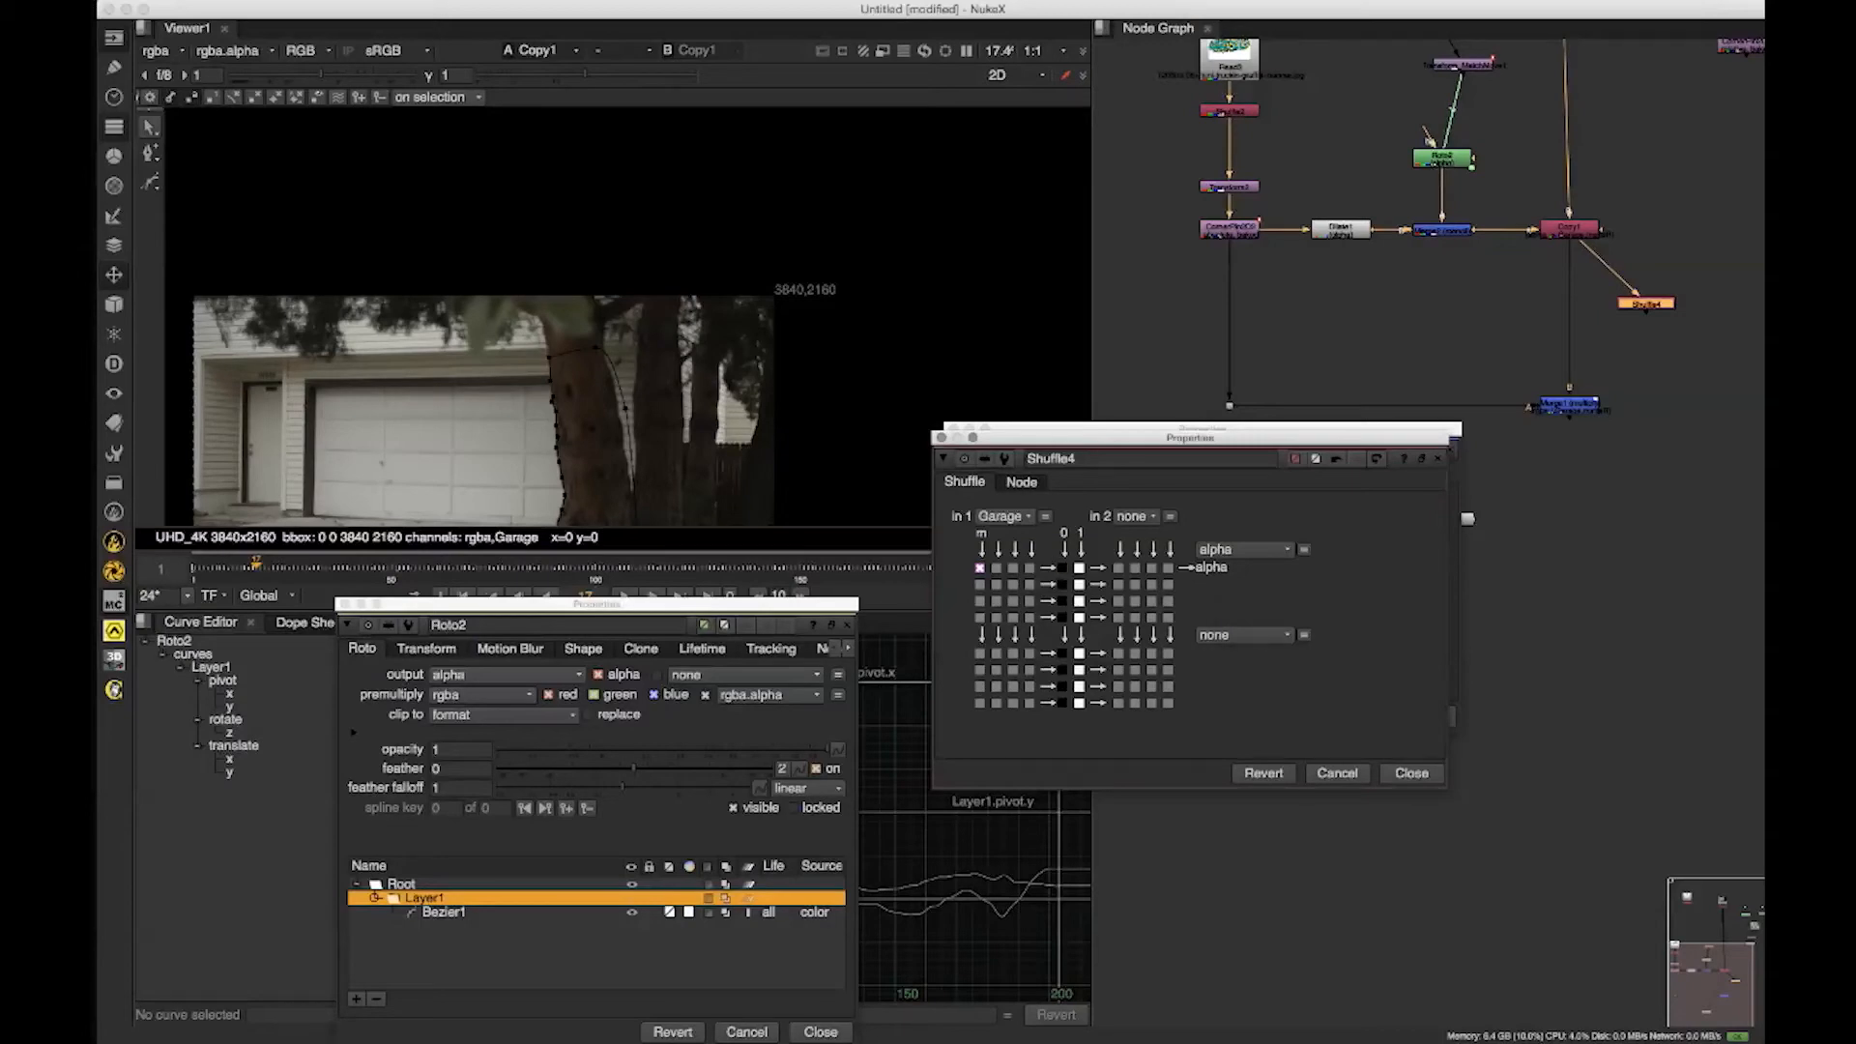
- View Shuffle4's alpha channel to inspect the Garage matte along the tree's edge
{"action": "key", "text": "1"}
{"action": "left_click_drag", "start_coordinate": [834, 220], "coordinate": [928, 208]}
{"action": "key", "text": "a"}
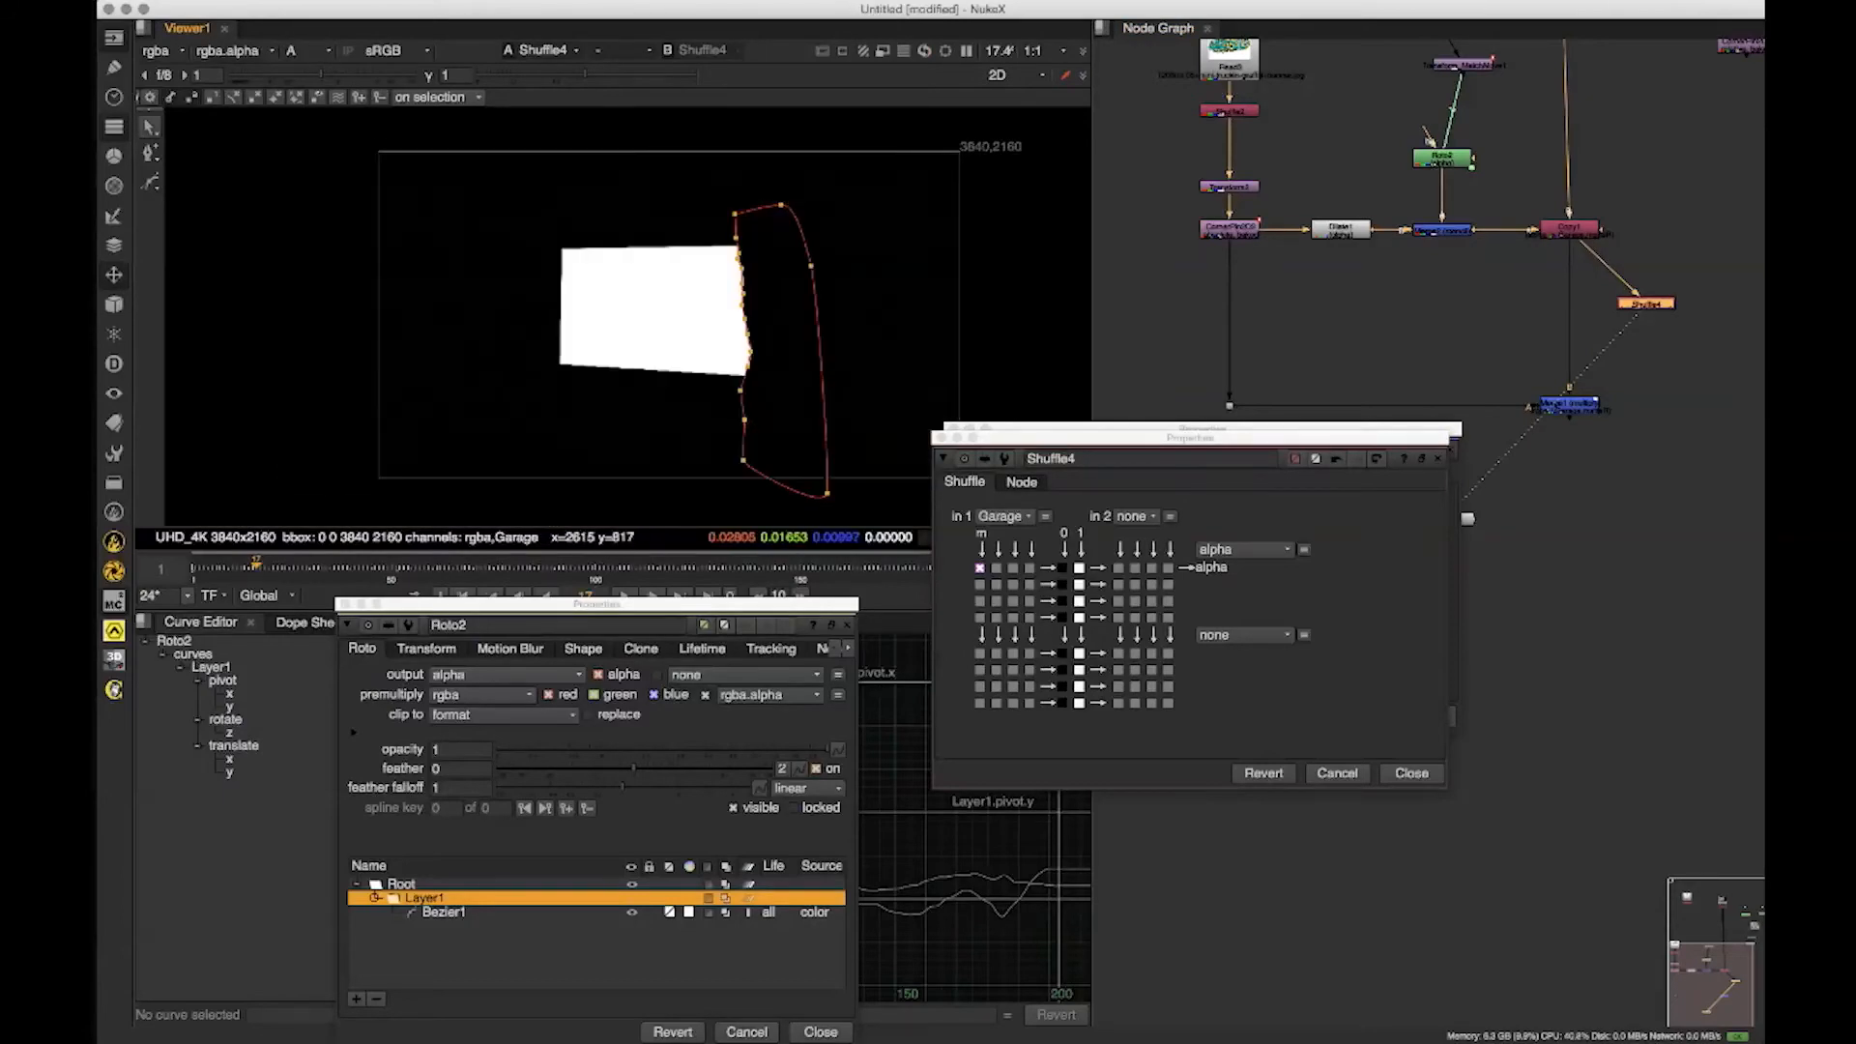
{"action": "left_click_drag", "start_coordinate": [774, 314], "coordinate": [762, 229]}
{"action": "scroll", "coordinate": [758, 216], "scroll_direction": "up", "scroll_amount": 3}
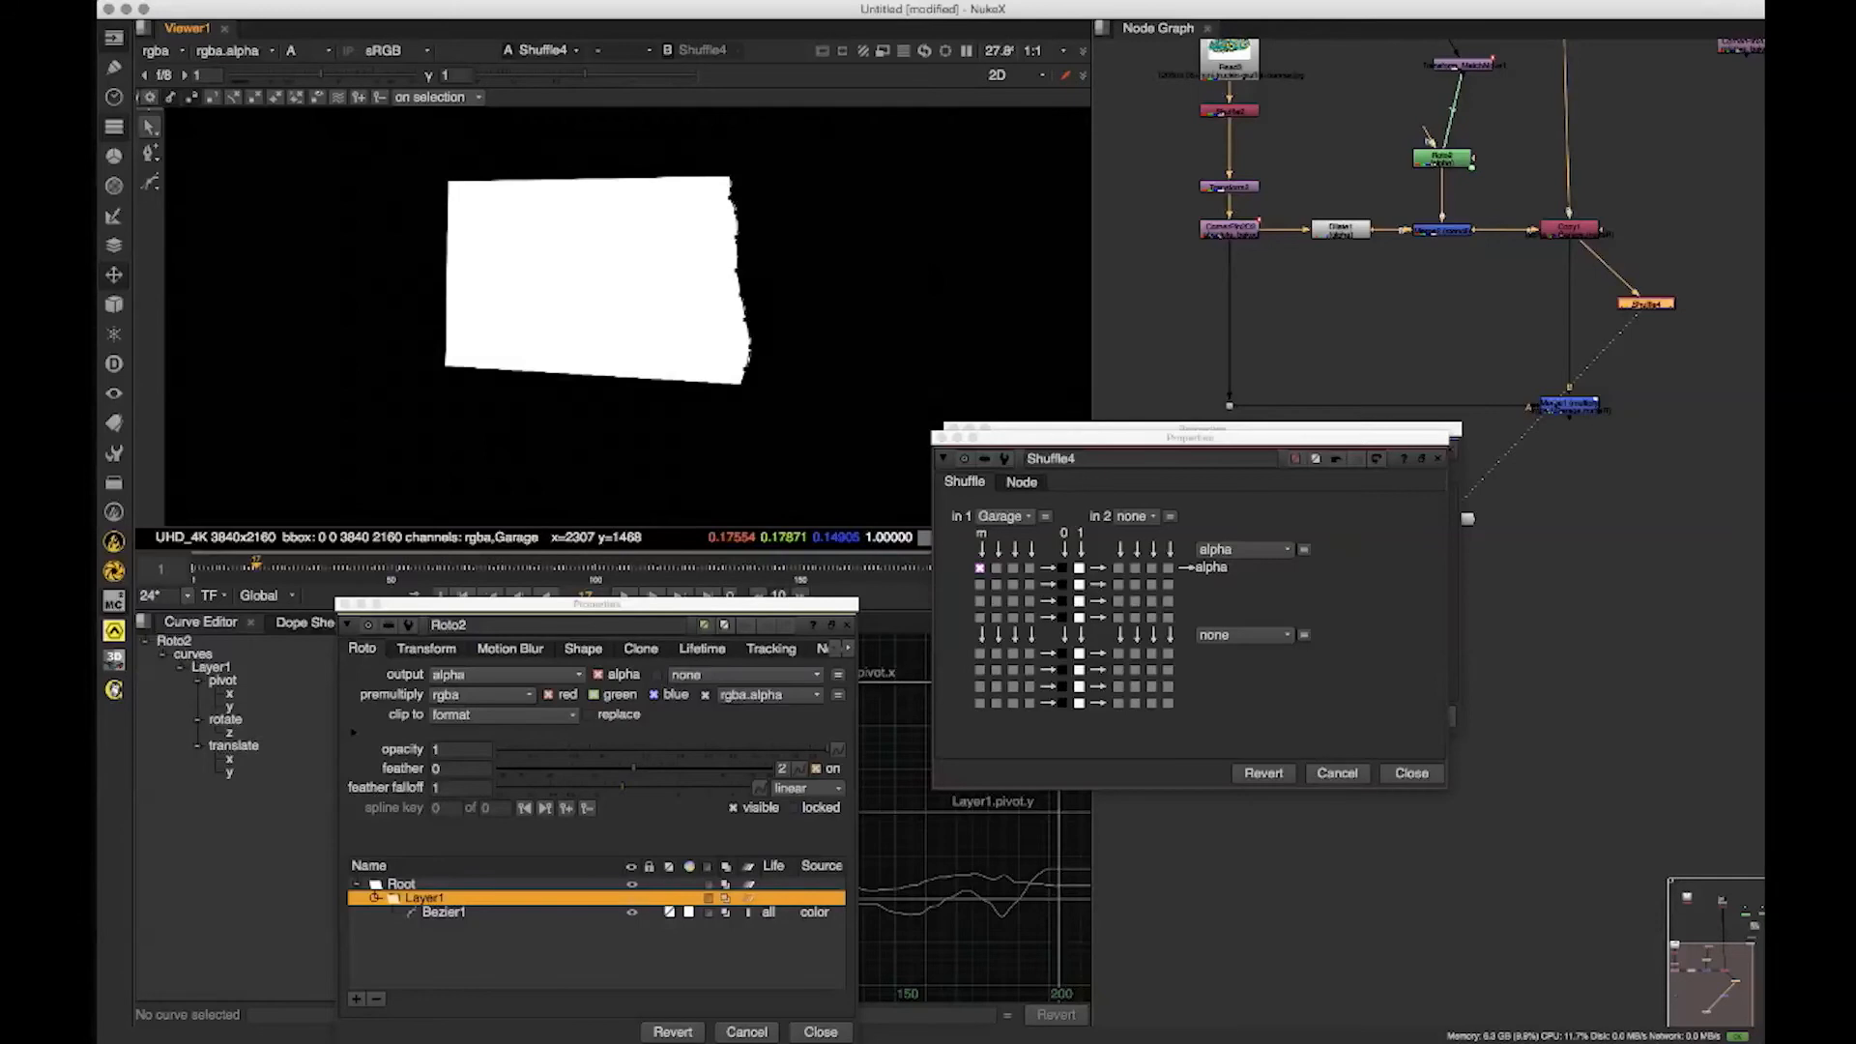
- Switch the viewer back to Merge1 and delete the temporary Shuffle4 node
{"action": "left_click_drag", "start_coordinate": [1481, 298], "coordinate": [1402, 319]}
{"action": "left_click", "coordinate": [1402, 319]}
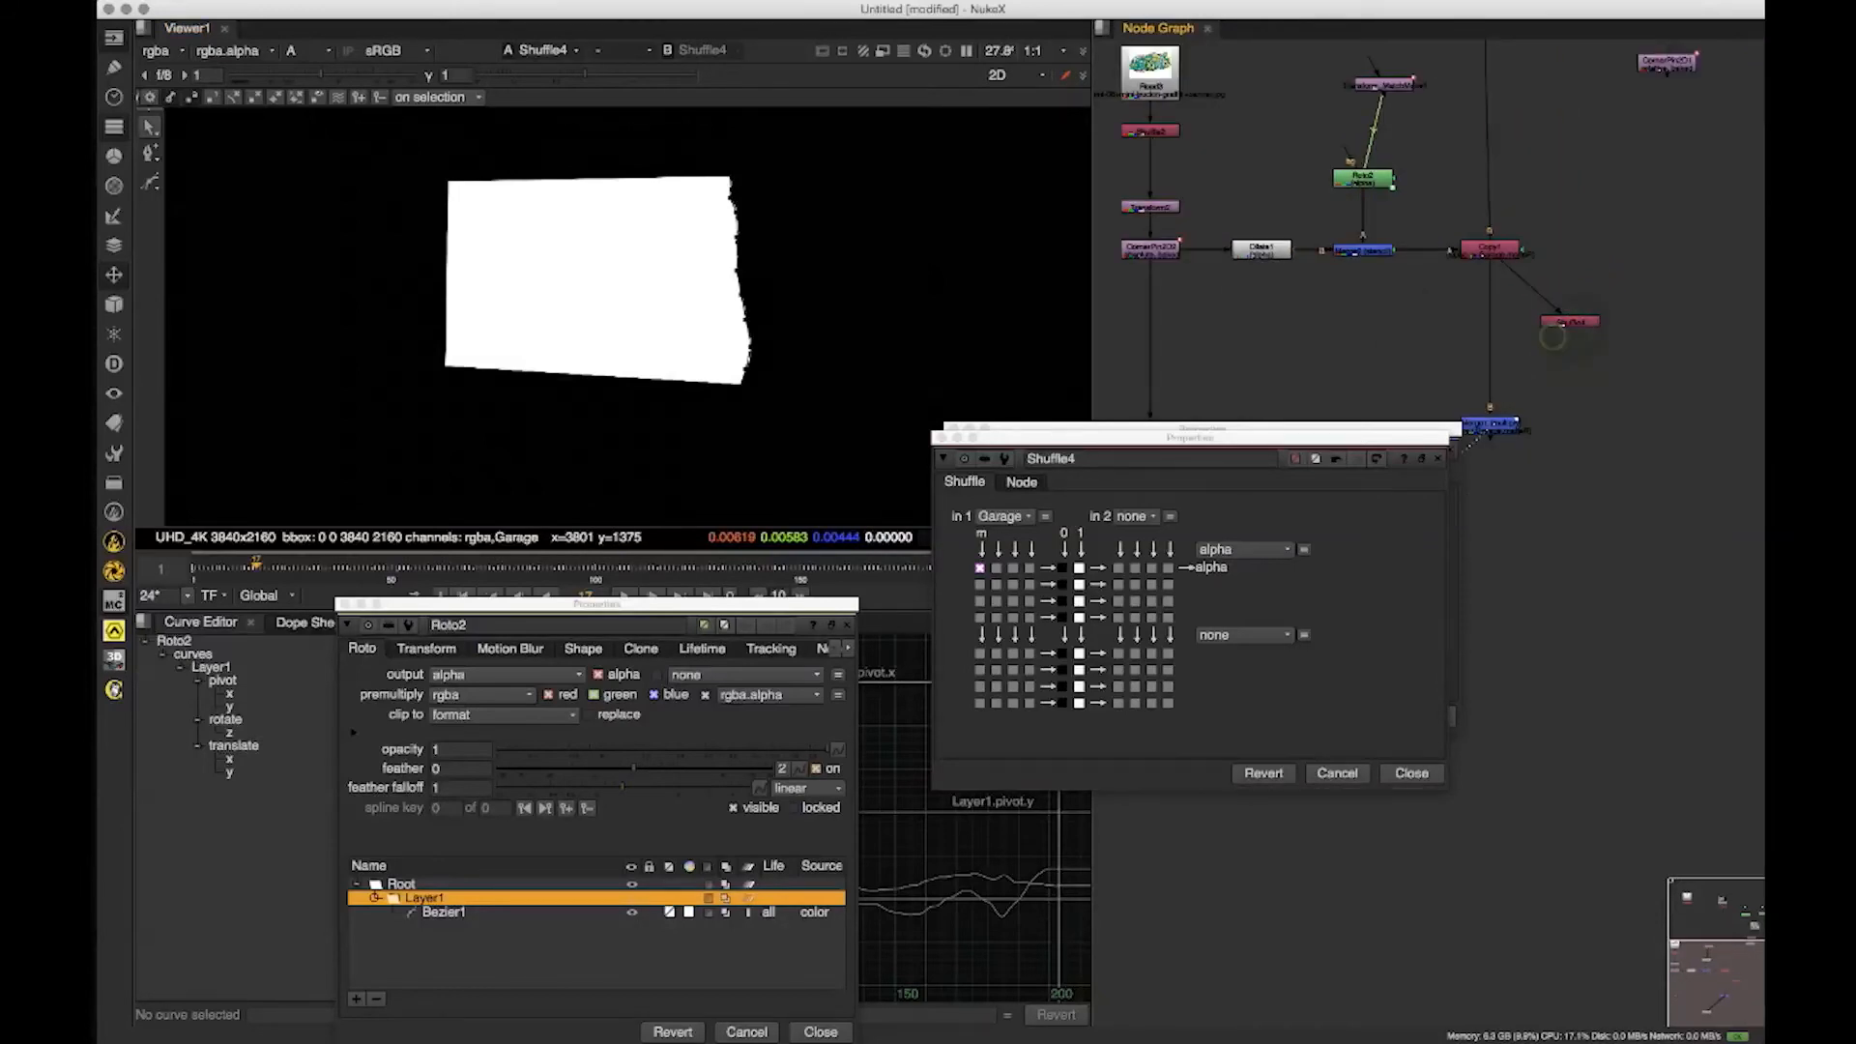
{"action": "key", "text": "1"}
{"action": "left_click", "coordinate": [1569, 322]}
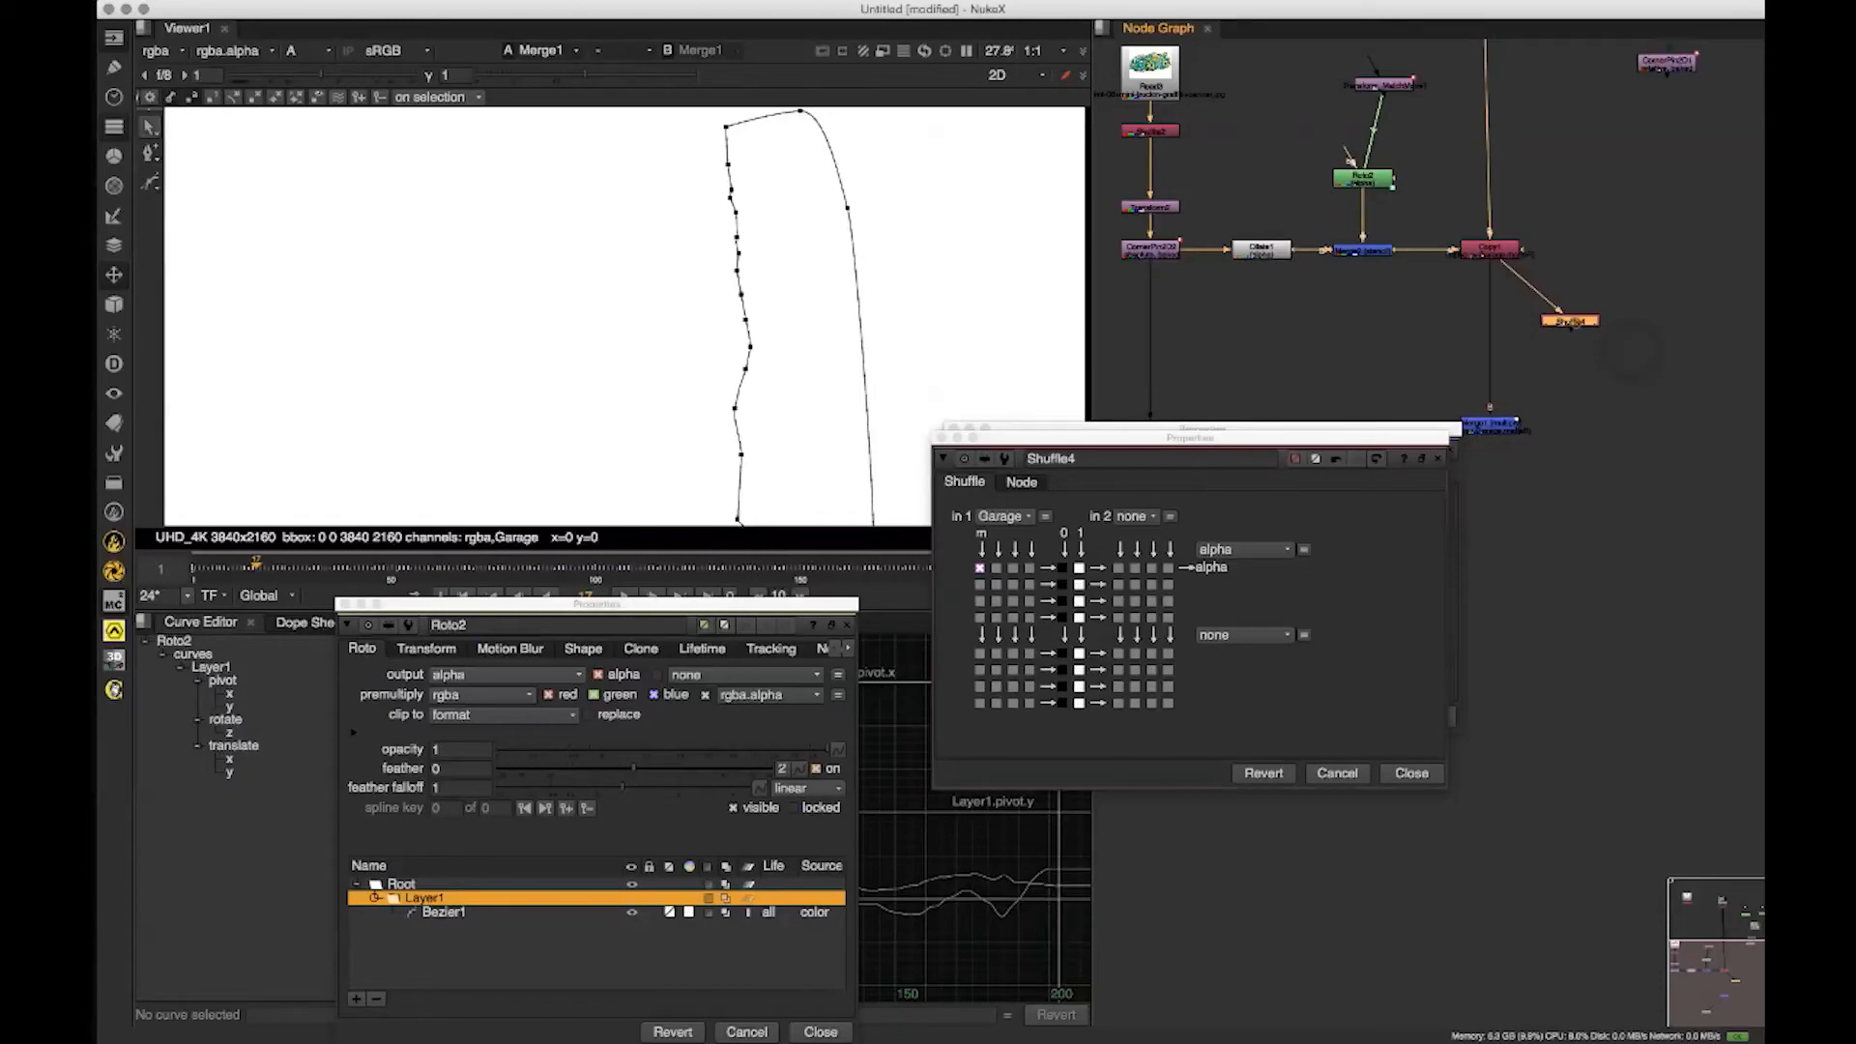
{"action": "key", "text": "Delete"}
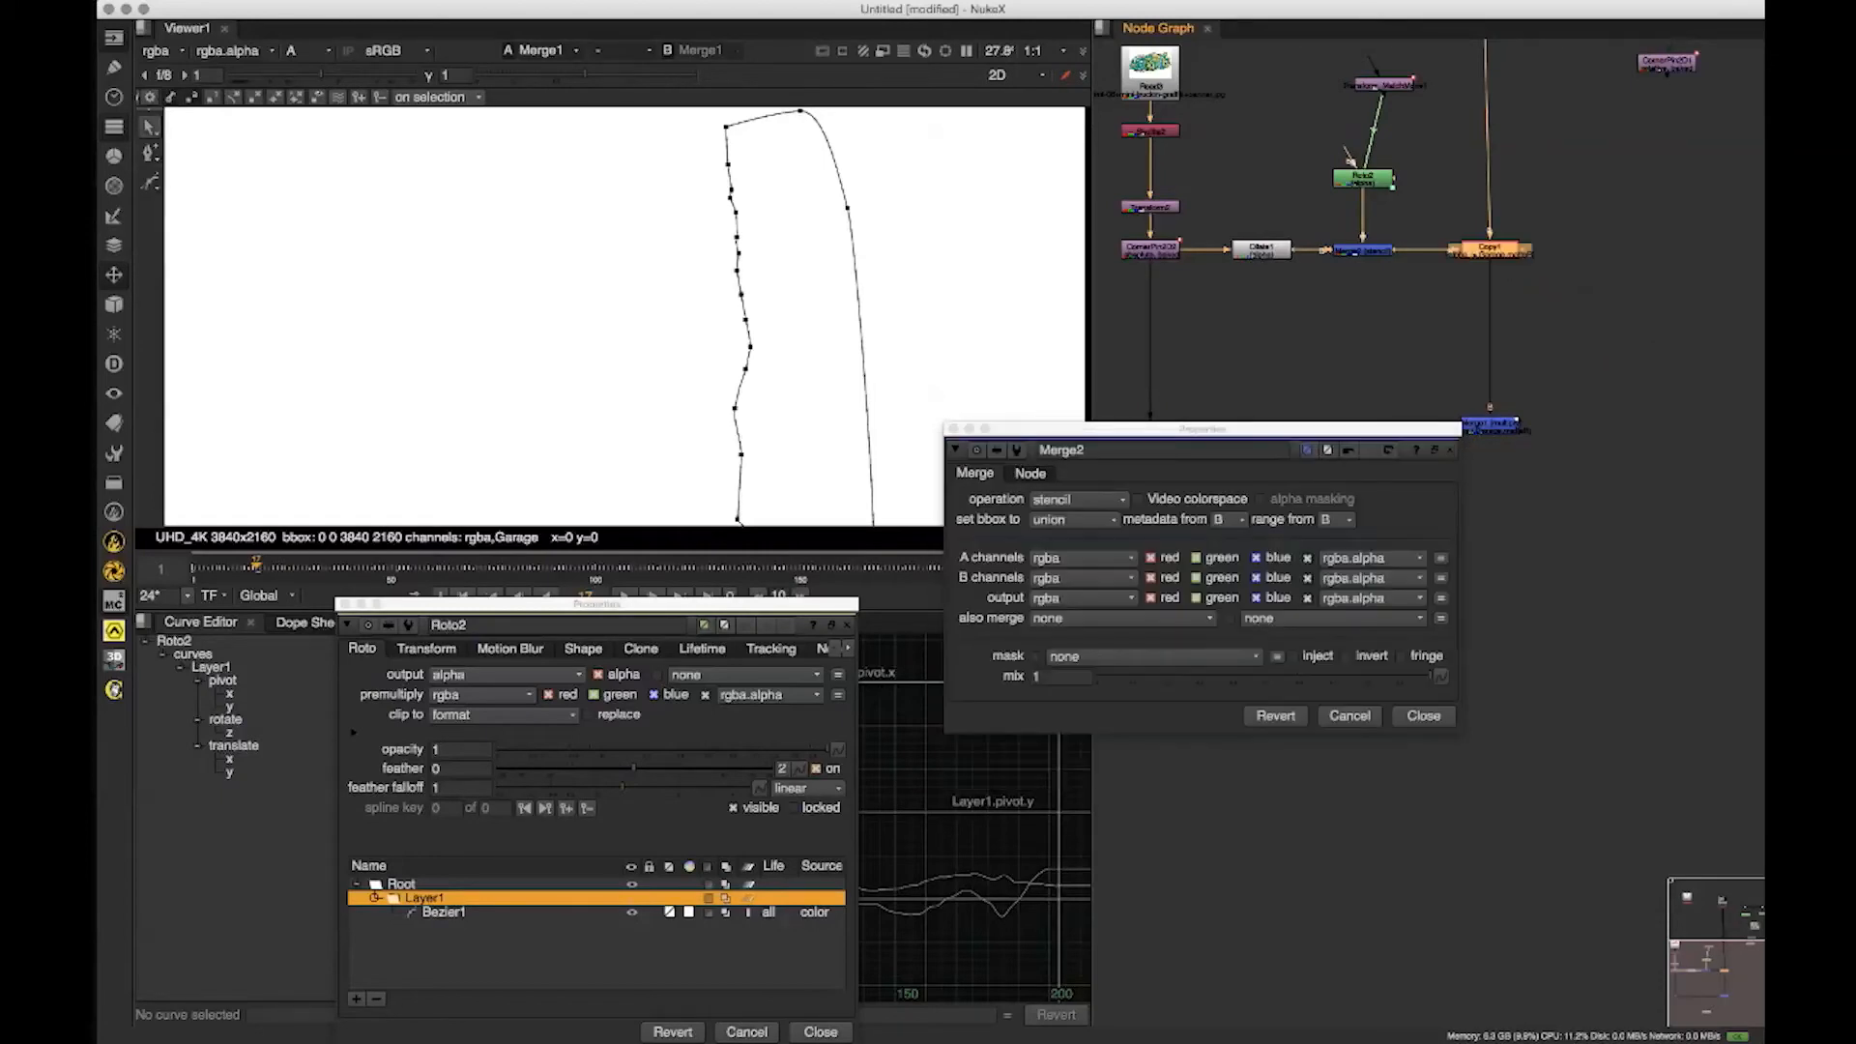
- Close Merge2's settings and switch from the alpha to the full-colour composite where the graffiti meets the tree
{"action": "left_click", "coordinate": [1430, 714]}
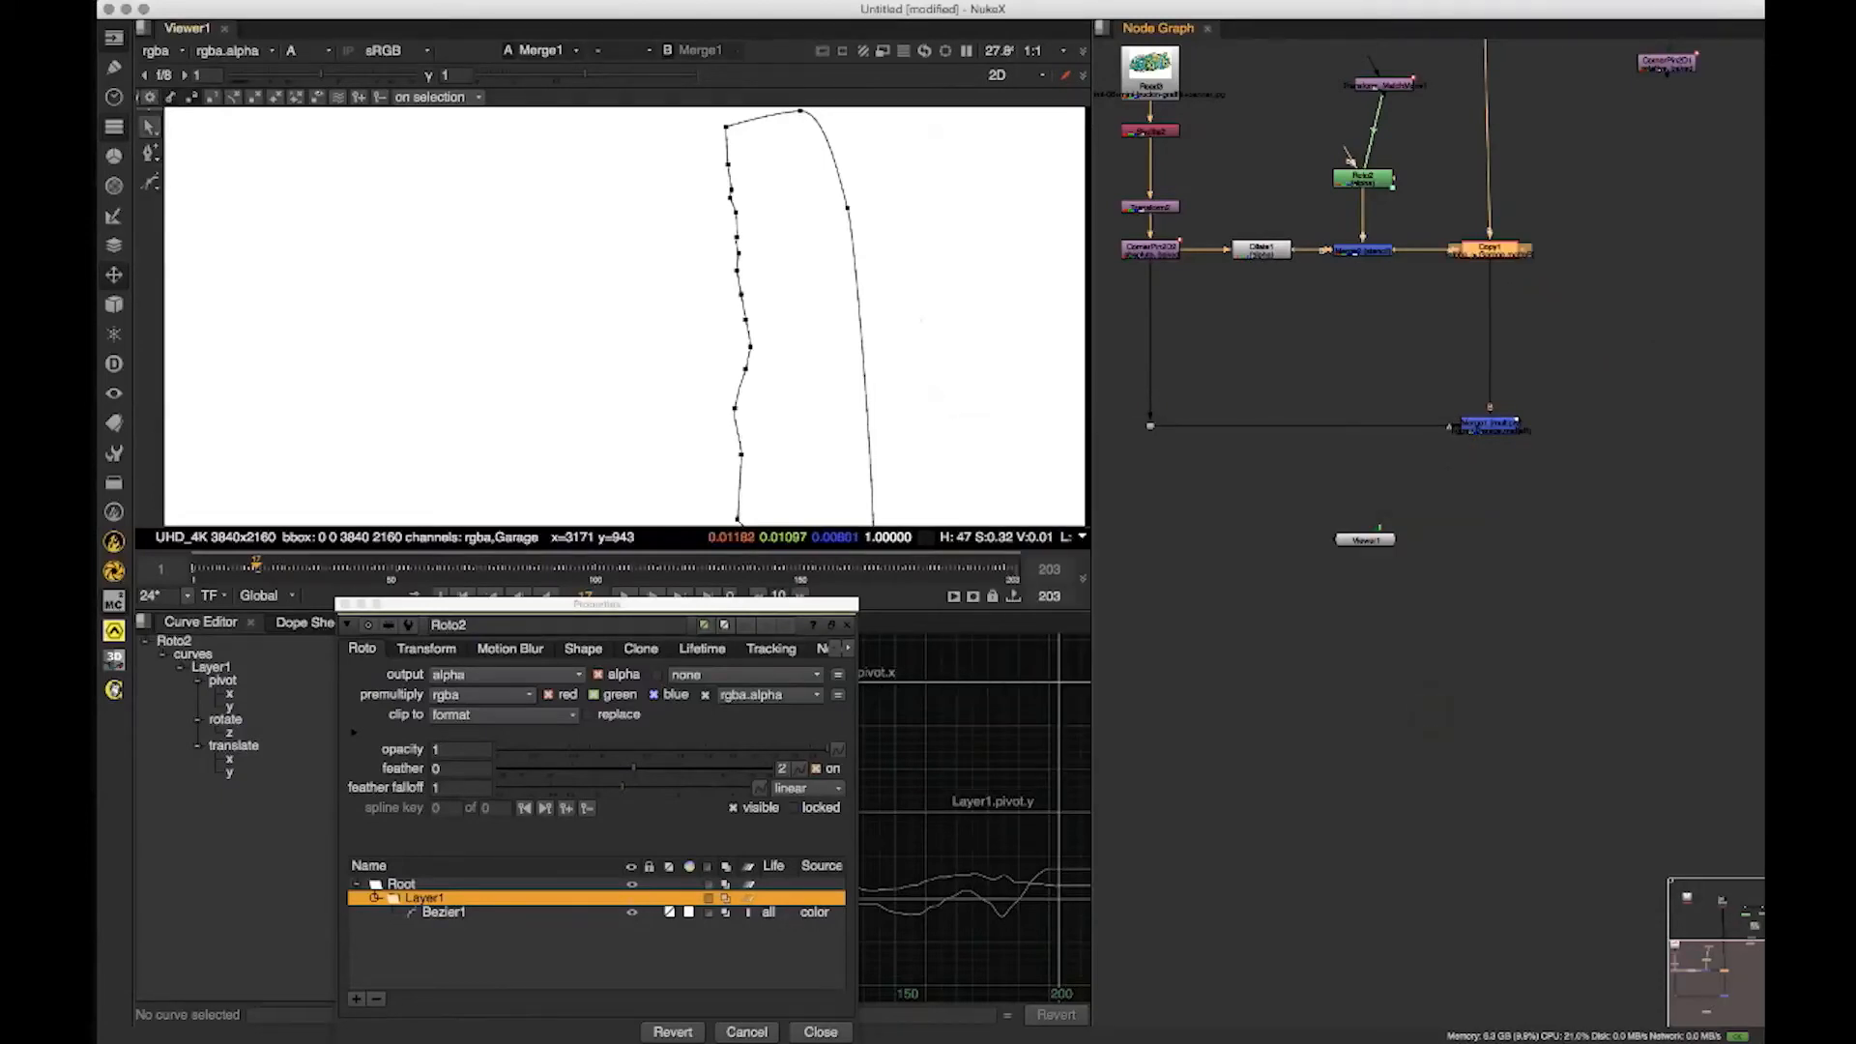
{"action": "left_click", "coordinate": [920, 320]}
{"action": "key", "text": "a"}
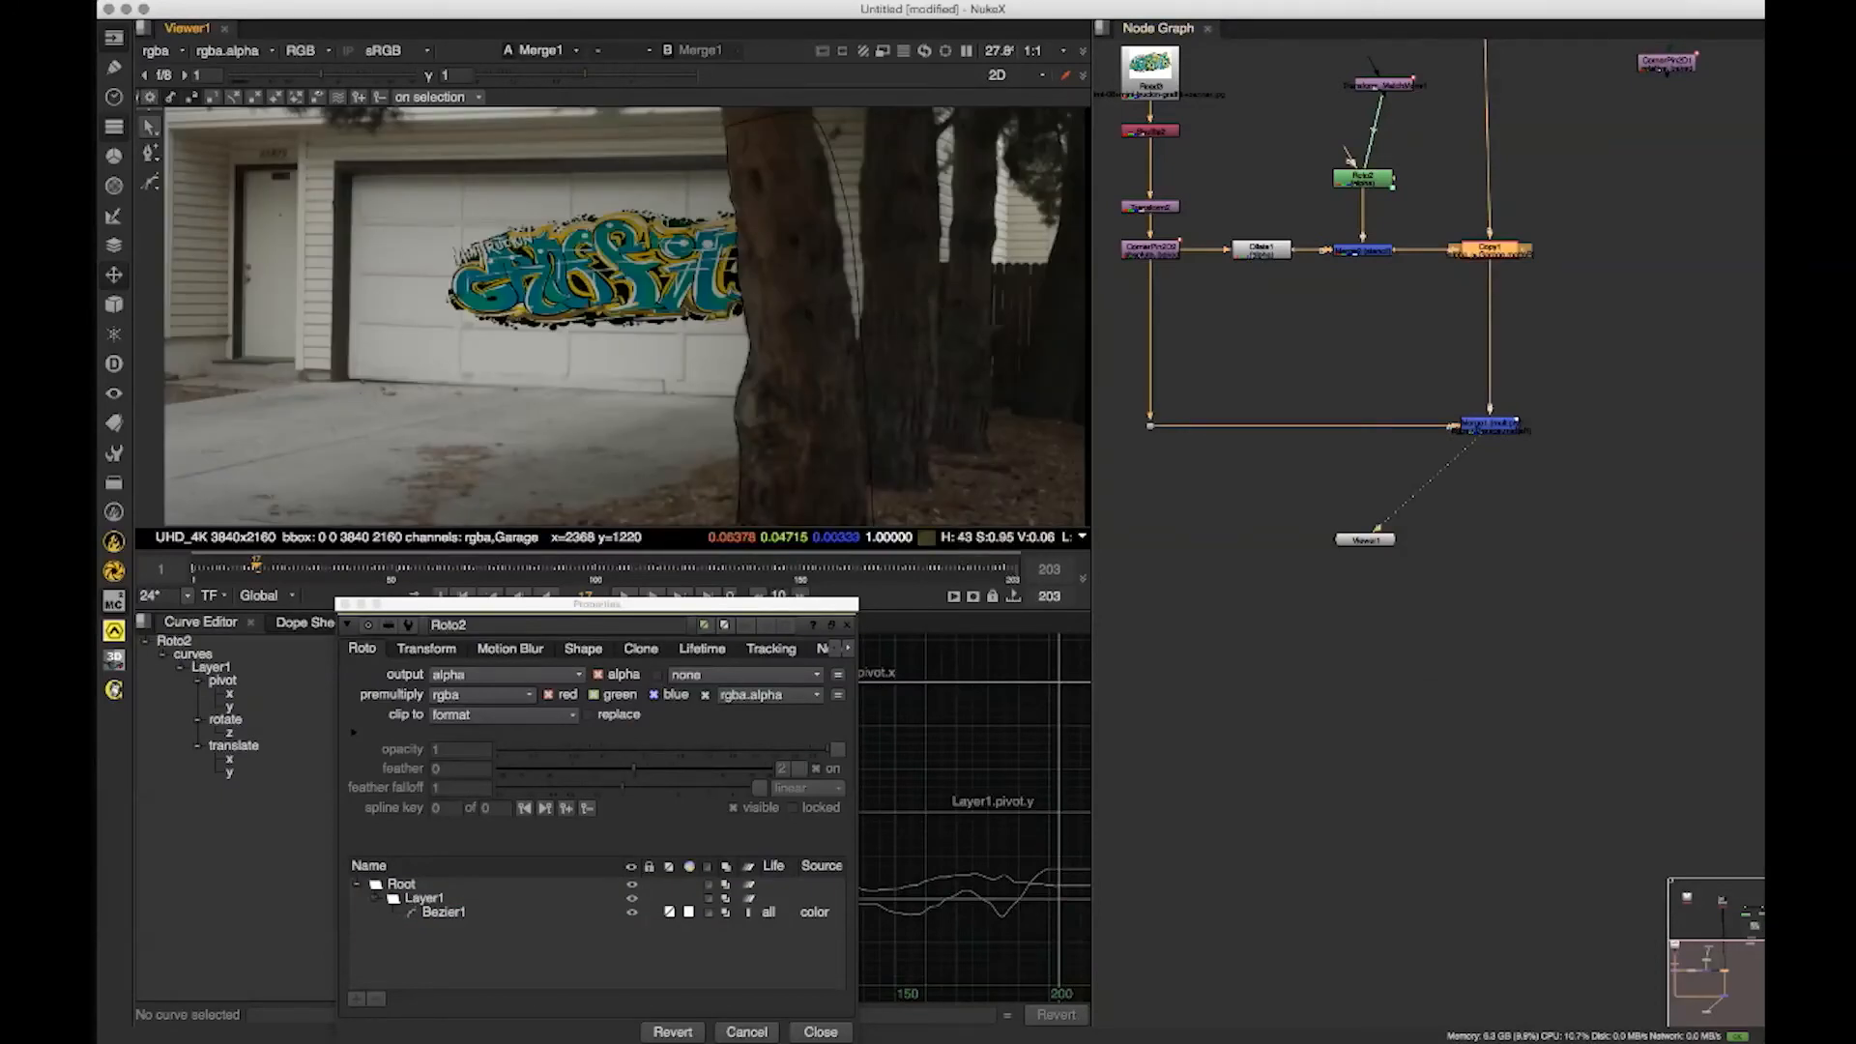
{"action": "scroll", "coordinate": [734, 257], "scroll_direction": "up", "scroll_amount": 5}
{"action": "scroll", "coordinate": [804, 355], "scroll_direction": "down", "scroll_amount": 2}
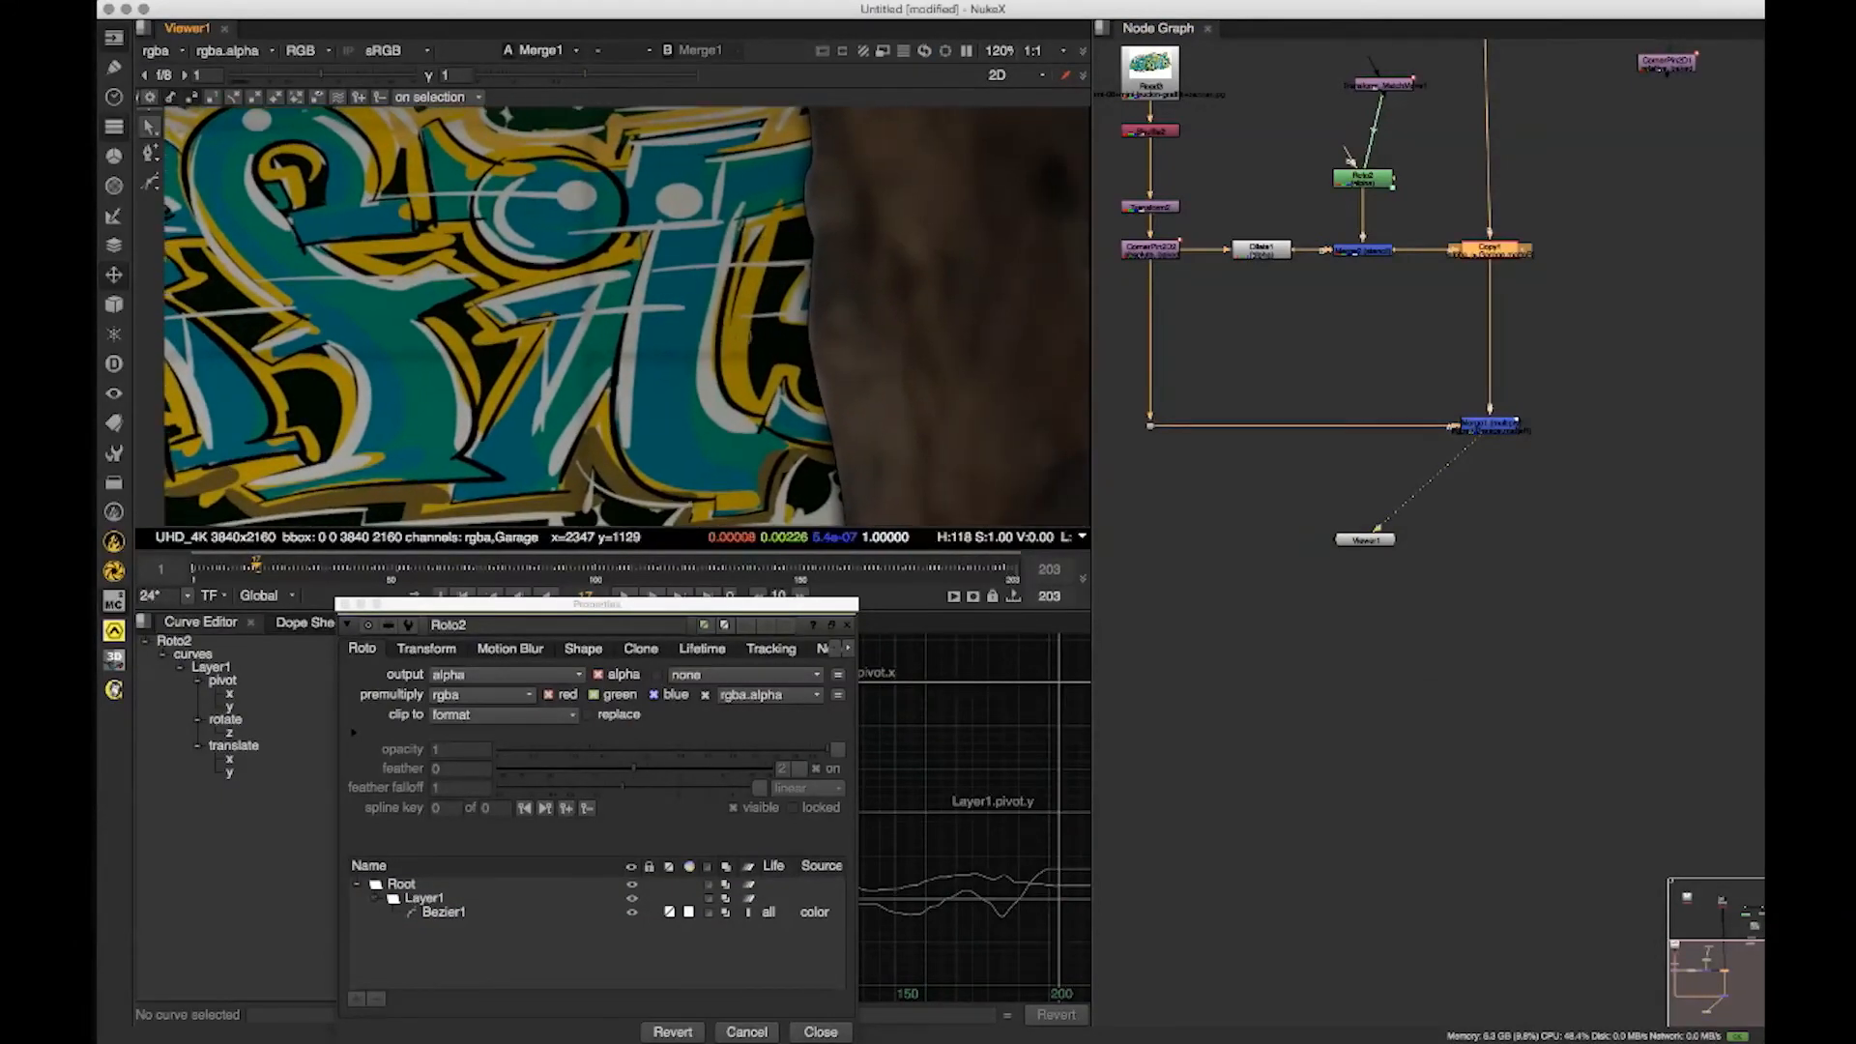
- Adjust the feather of Roto2's Bezier1 shape to refine the tree matte edge against the graffiti, and close its settings
{"action": "left_click_drag", "start_coordinate": [1402, 306], "coordinate": [1385, 398]}
{"action": "left_click", "coordinate": [1385, 398]}
{"action": "left_click_drag", "start_coordinate": [1382, 178], "coordinate": [1403, 208]}
{"action": "left_click", "coordinate": [1390, 308]}
{"action": "left_click", "coordinate": [1346, 268]}
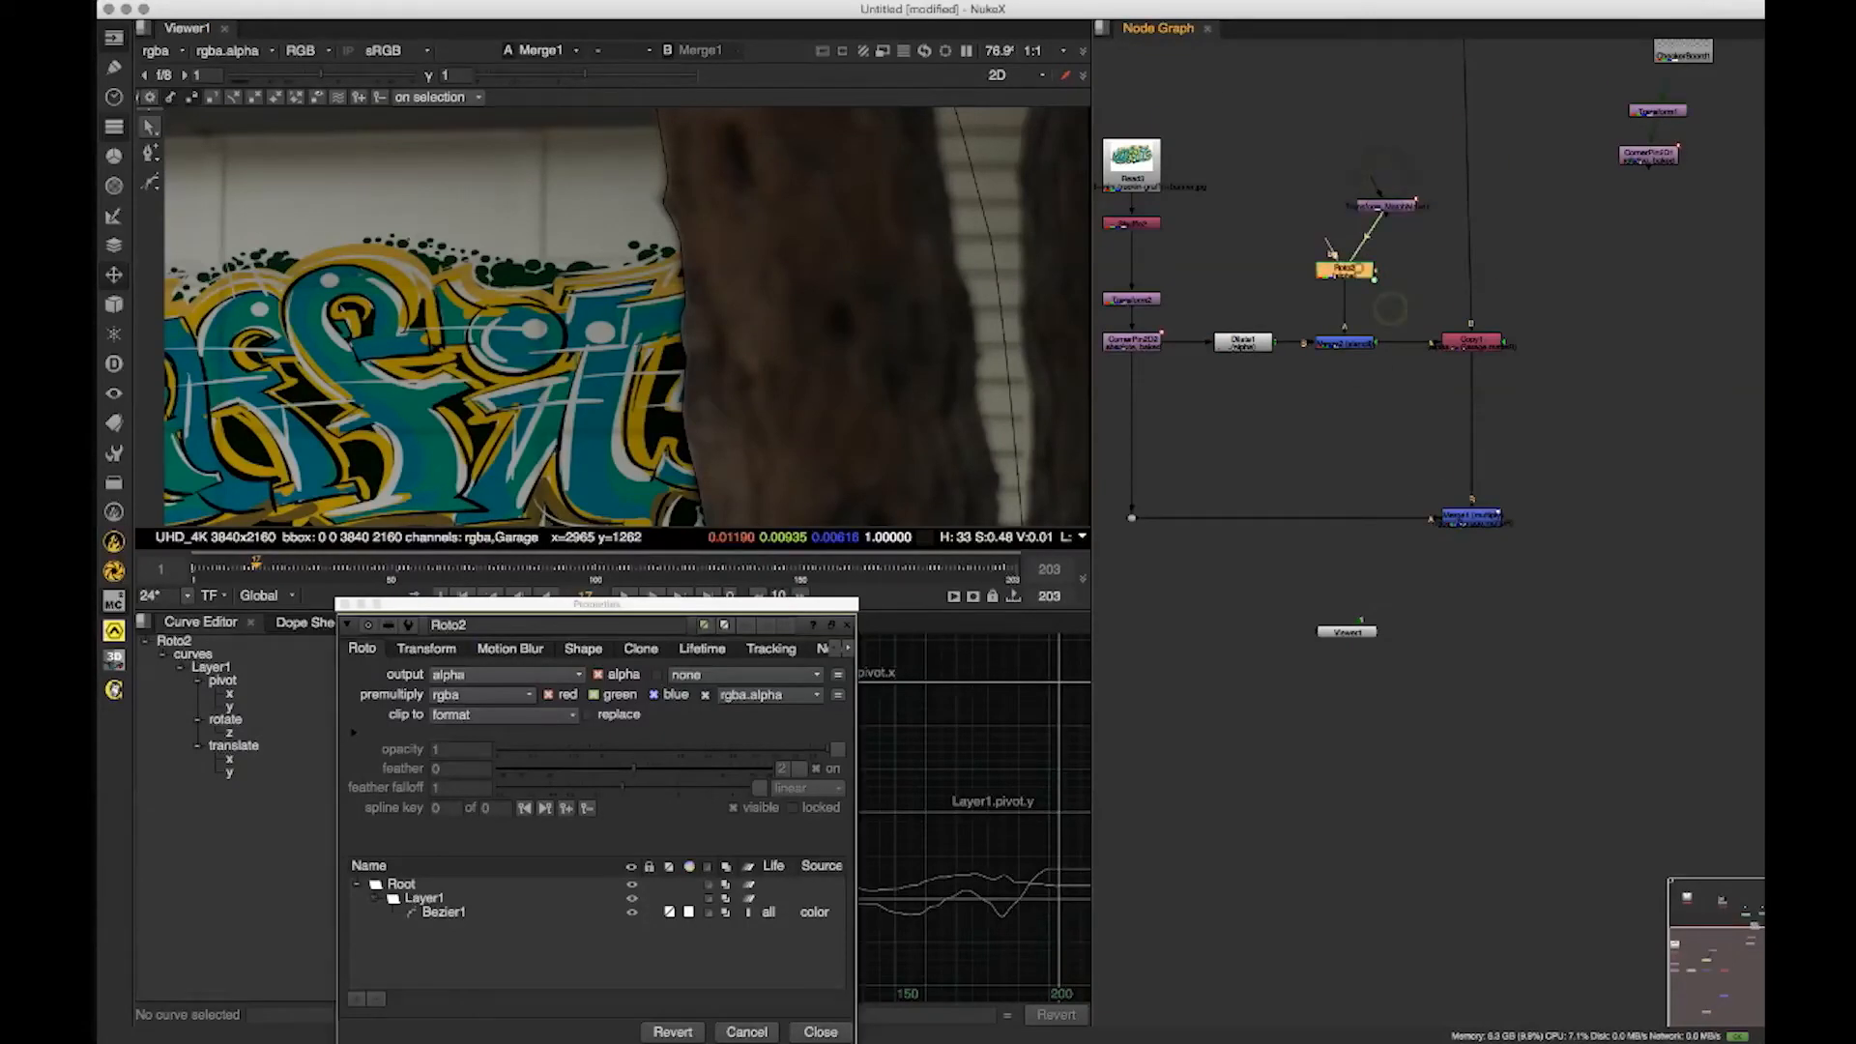
{"action": "left_click", "coordinate": [444, 911]}
{"action": "left_click_drag", "start_coordinate": [635, 768], "coordinate": [593, 769]}
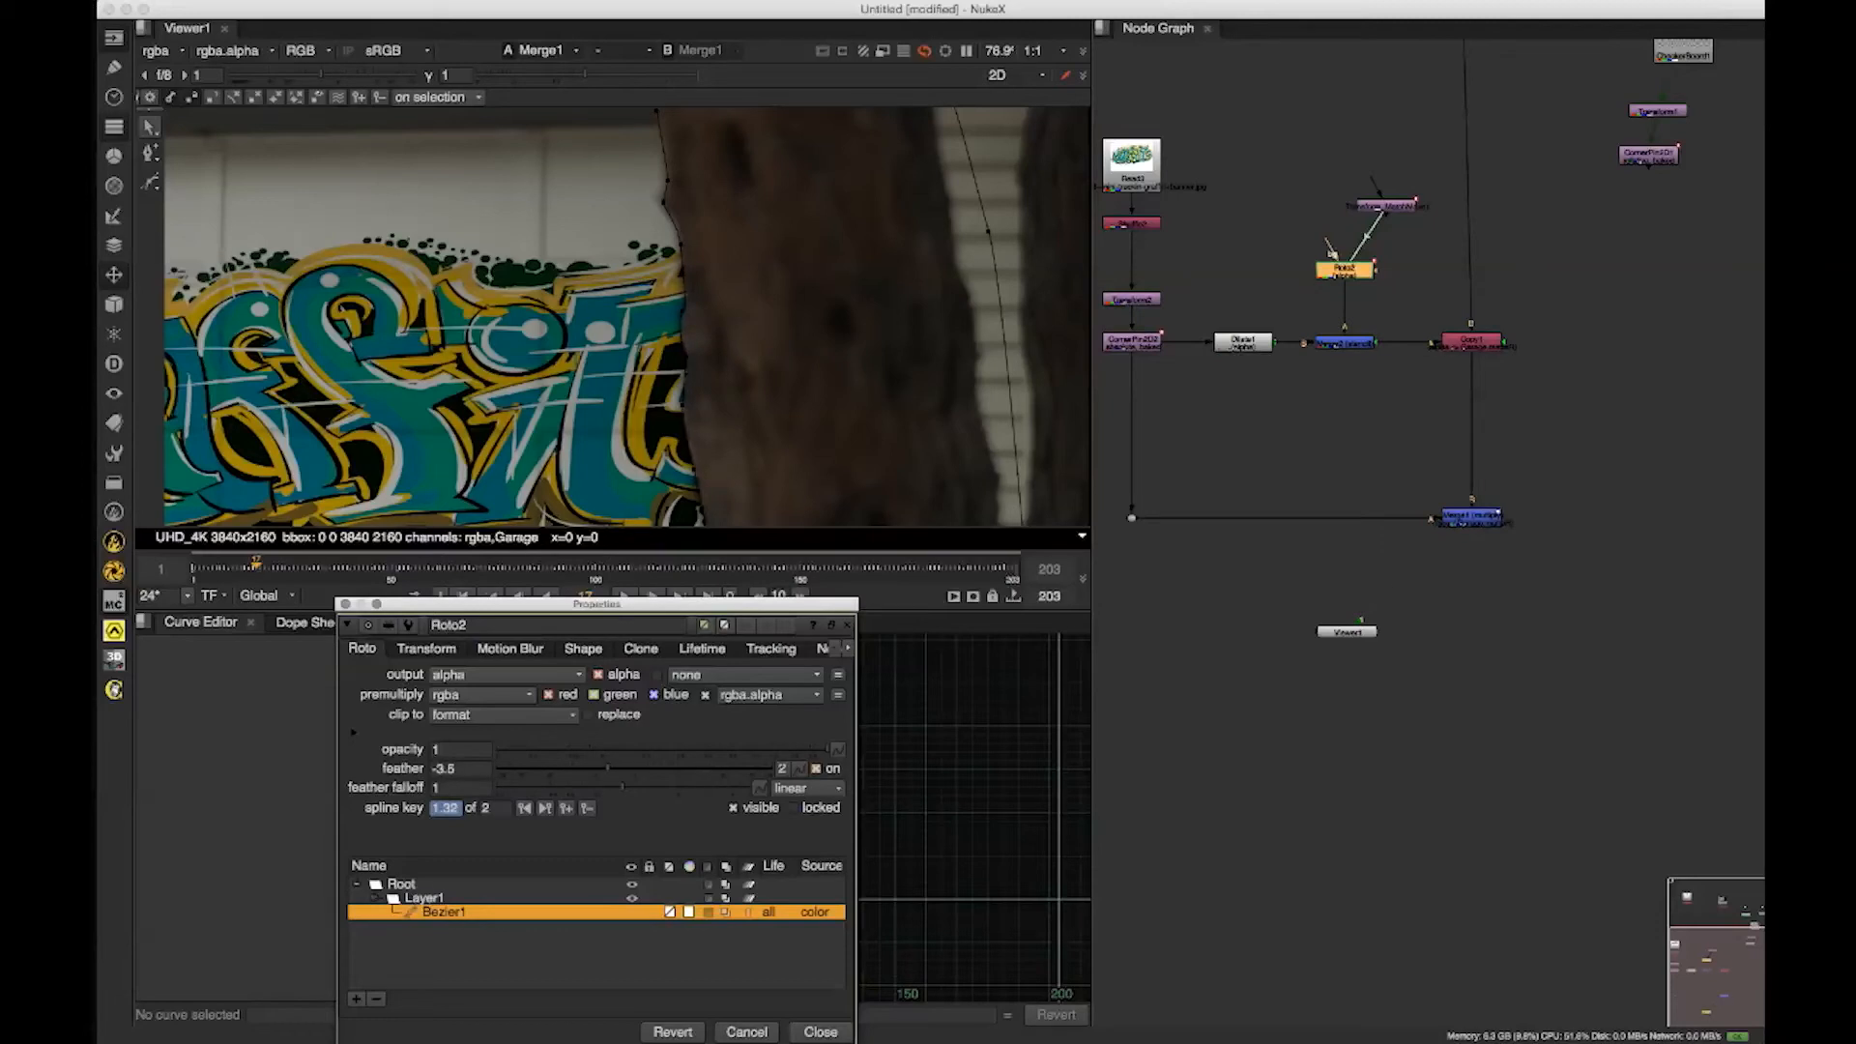
{"action": "left_click_drag", "start_coordinate": [585, 768], "coordinate": [667, 769]}
{"action": "left_click_drag", "start_coordinate": [716, 769], "coordinate": [599, 769]}
{"action": "left_click", "coordinate": [828, 1031]}
- Examine the graffiti composite at the tree edge and across the whole garage door
{"action": "left_click_drag", "start_coordinate": [875, 362], "coordinate": [861, 305]}
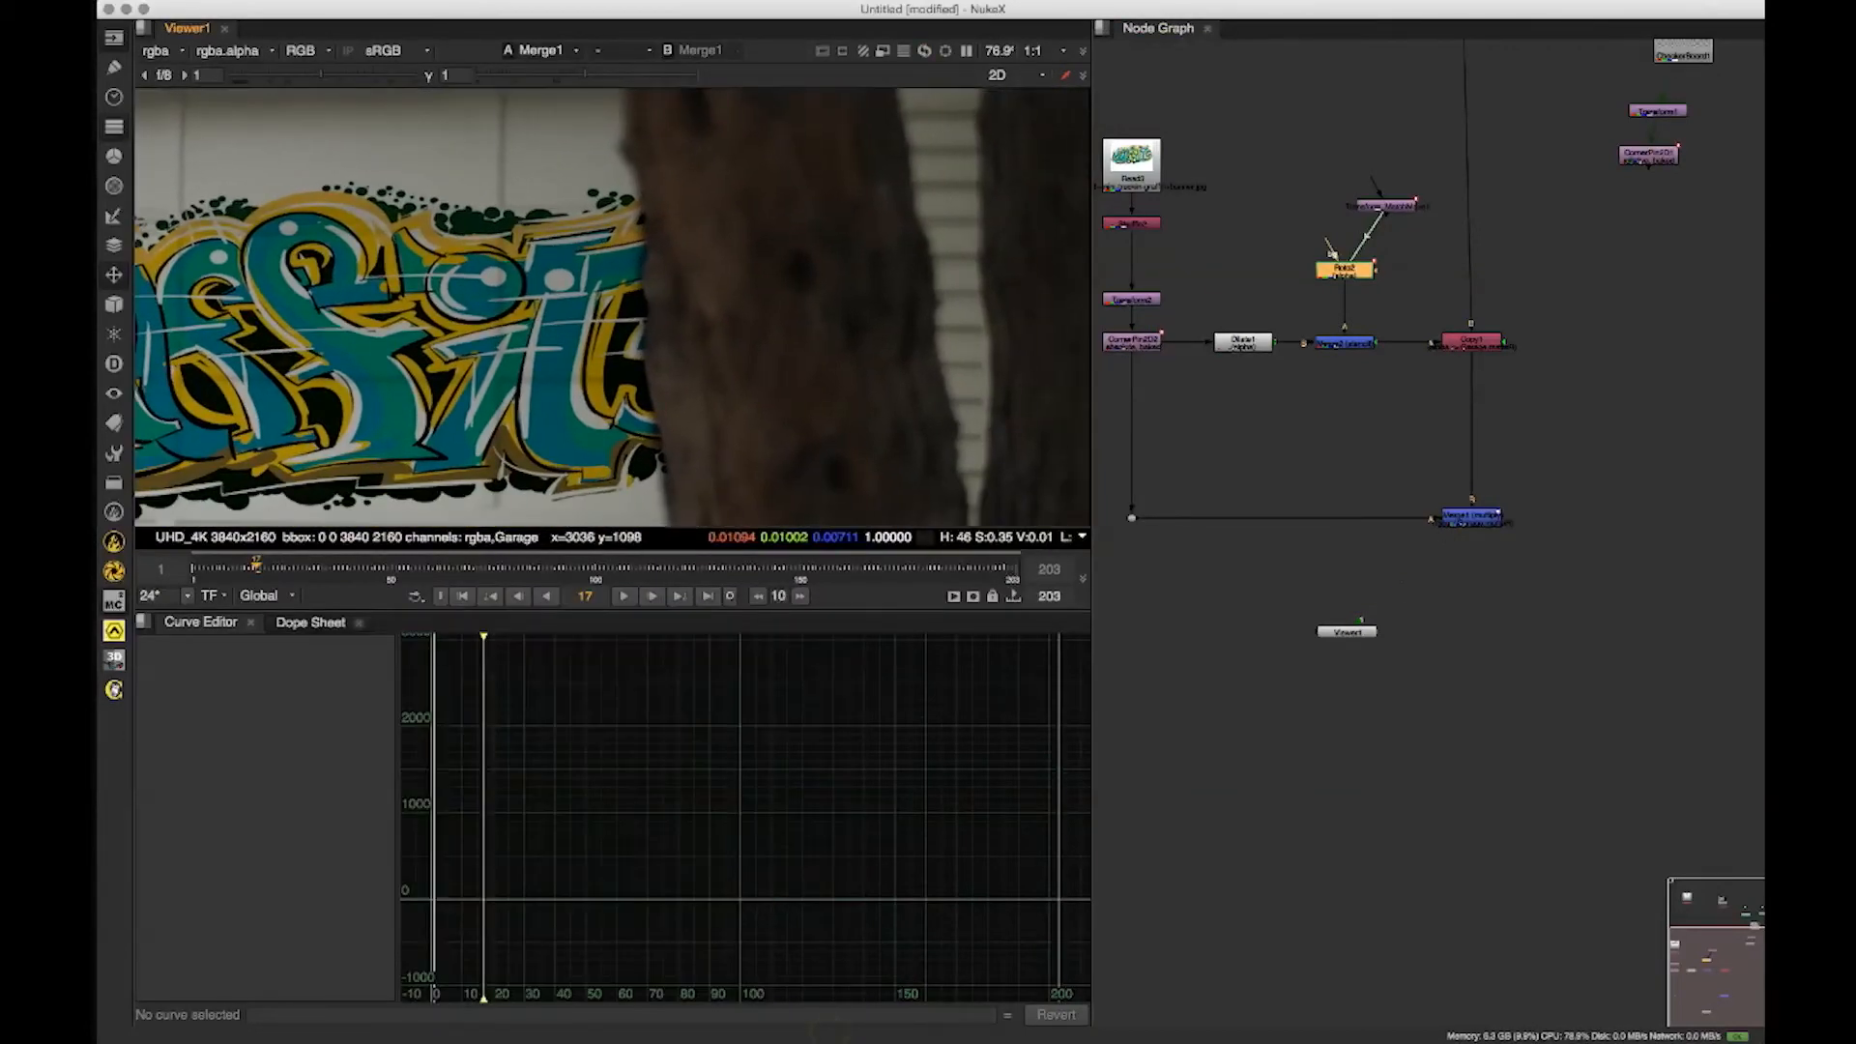
{"action": "left_click_drag", "start_coordinate": [1170, 294], "coordinate": [1121, 290]}
{"action": "left_click_drag", "start_coordinate": [852, 307], "coordinate": [849, 288]}
{"action": "scroll", "coordinate": [850, 288], "scroll_direction": "down", "scroll_amount": 10}
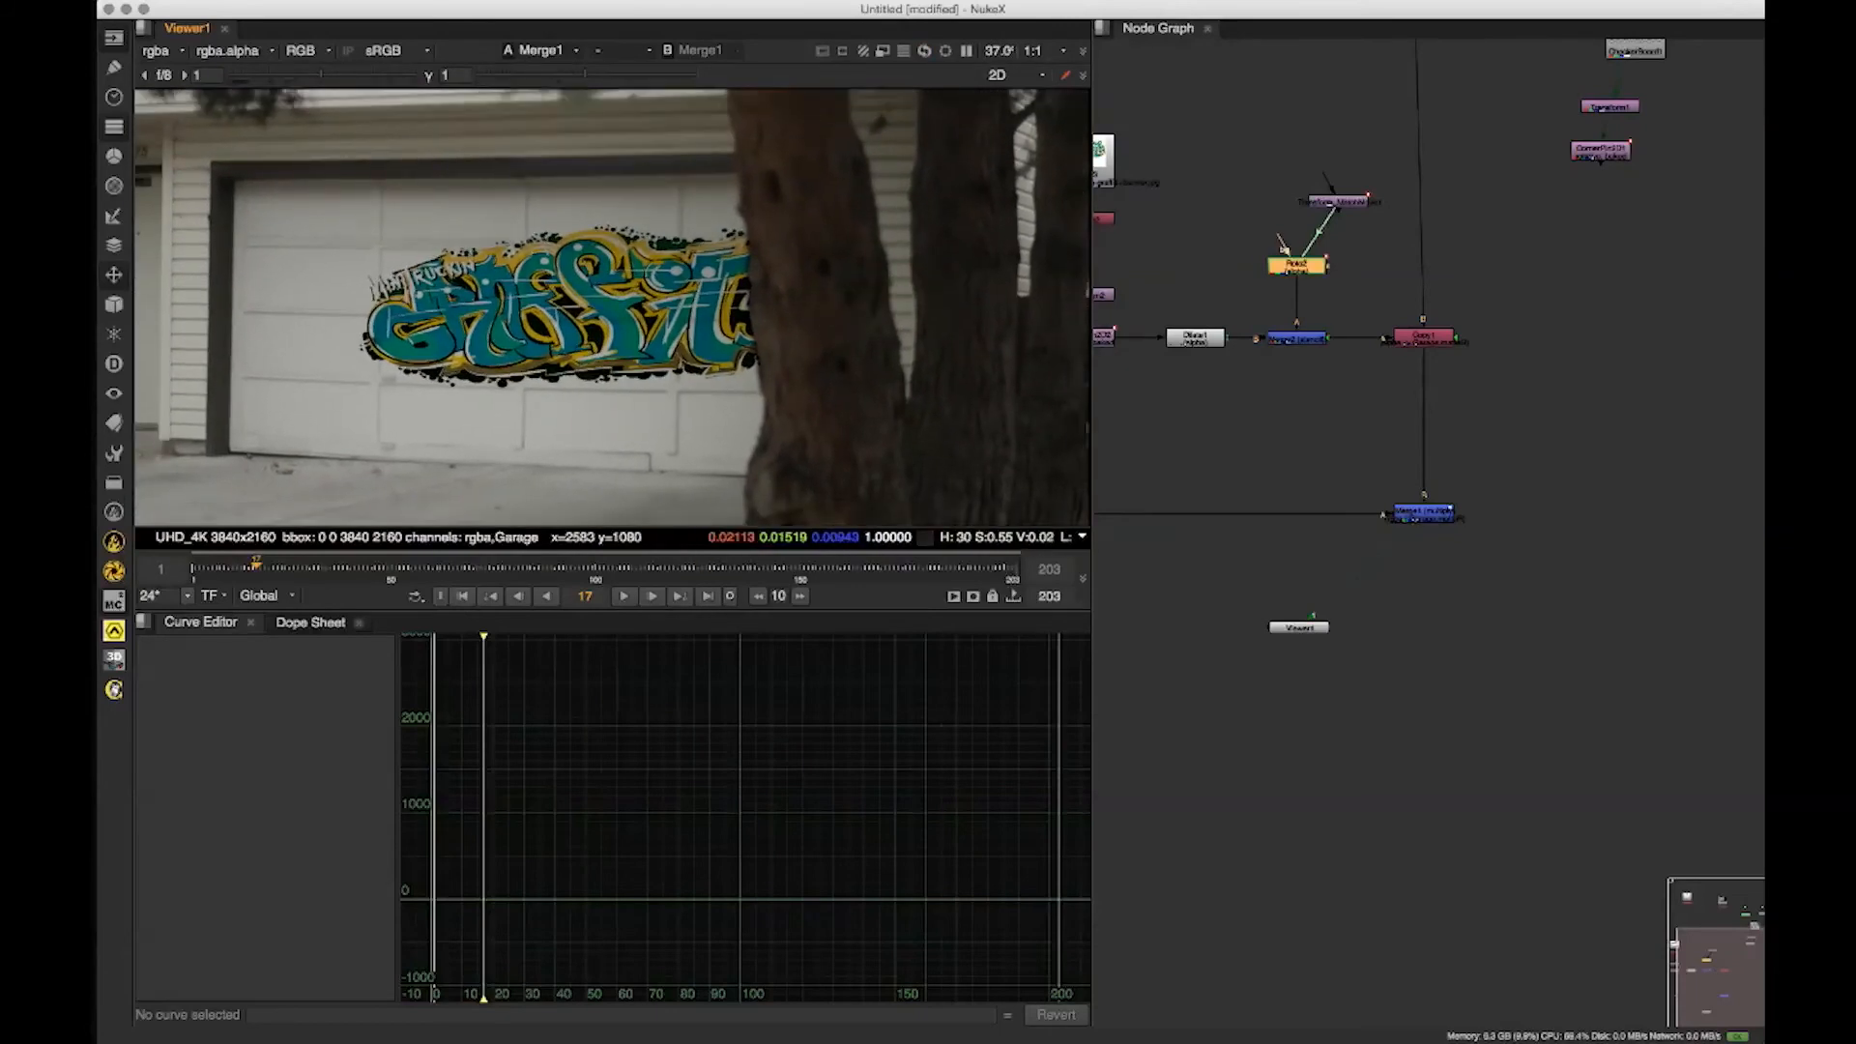
{"action": "scroll", "coordinate": [855, 310], "scroll_direction": "down", "scroll_amount": 3}
{"action": "scroll", "coordinate": [720, 286], "scroll_direction": "up", "scroll_amount": 1}
{"action": "left_click", "coordinate": [1213, 487]}
{"action": "left_click_drag", "start_coordinate": [1213, 487], "coordinate": [1364, 451]}
{"action": "scroll", "coordinate": [1365, 450], "scroll_direction": "down", "scroll_amount": 2}
{"action": "mouse_move", "coordinate": [1040, 372]}
{"action": "left_mouse_down"}
{"action": "mouse_move", "coordinate": [1037, 355]}
{"action": "mouse_move", "coordinate": [1034, 379]}
{"action": "left_mouse_up"}
{"action": "left_click_drag", "start_coordinate": [1671, 638], "coordinate": [1177, 460]}
{"action": "left_click", "coordinate": [1556, 485]}
{"action": "left_click_drag", "start_coordinate": [1428, 432], "coordinate": [1372, 463]}
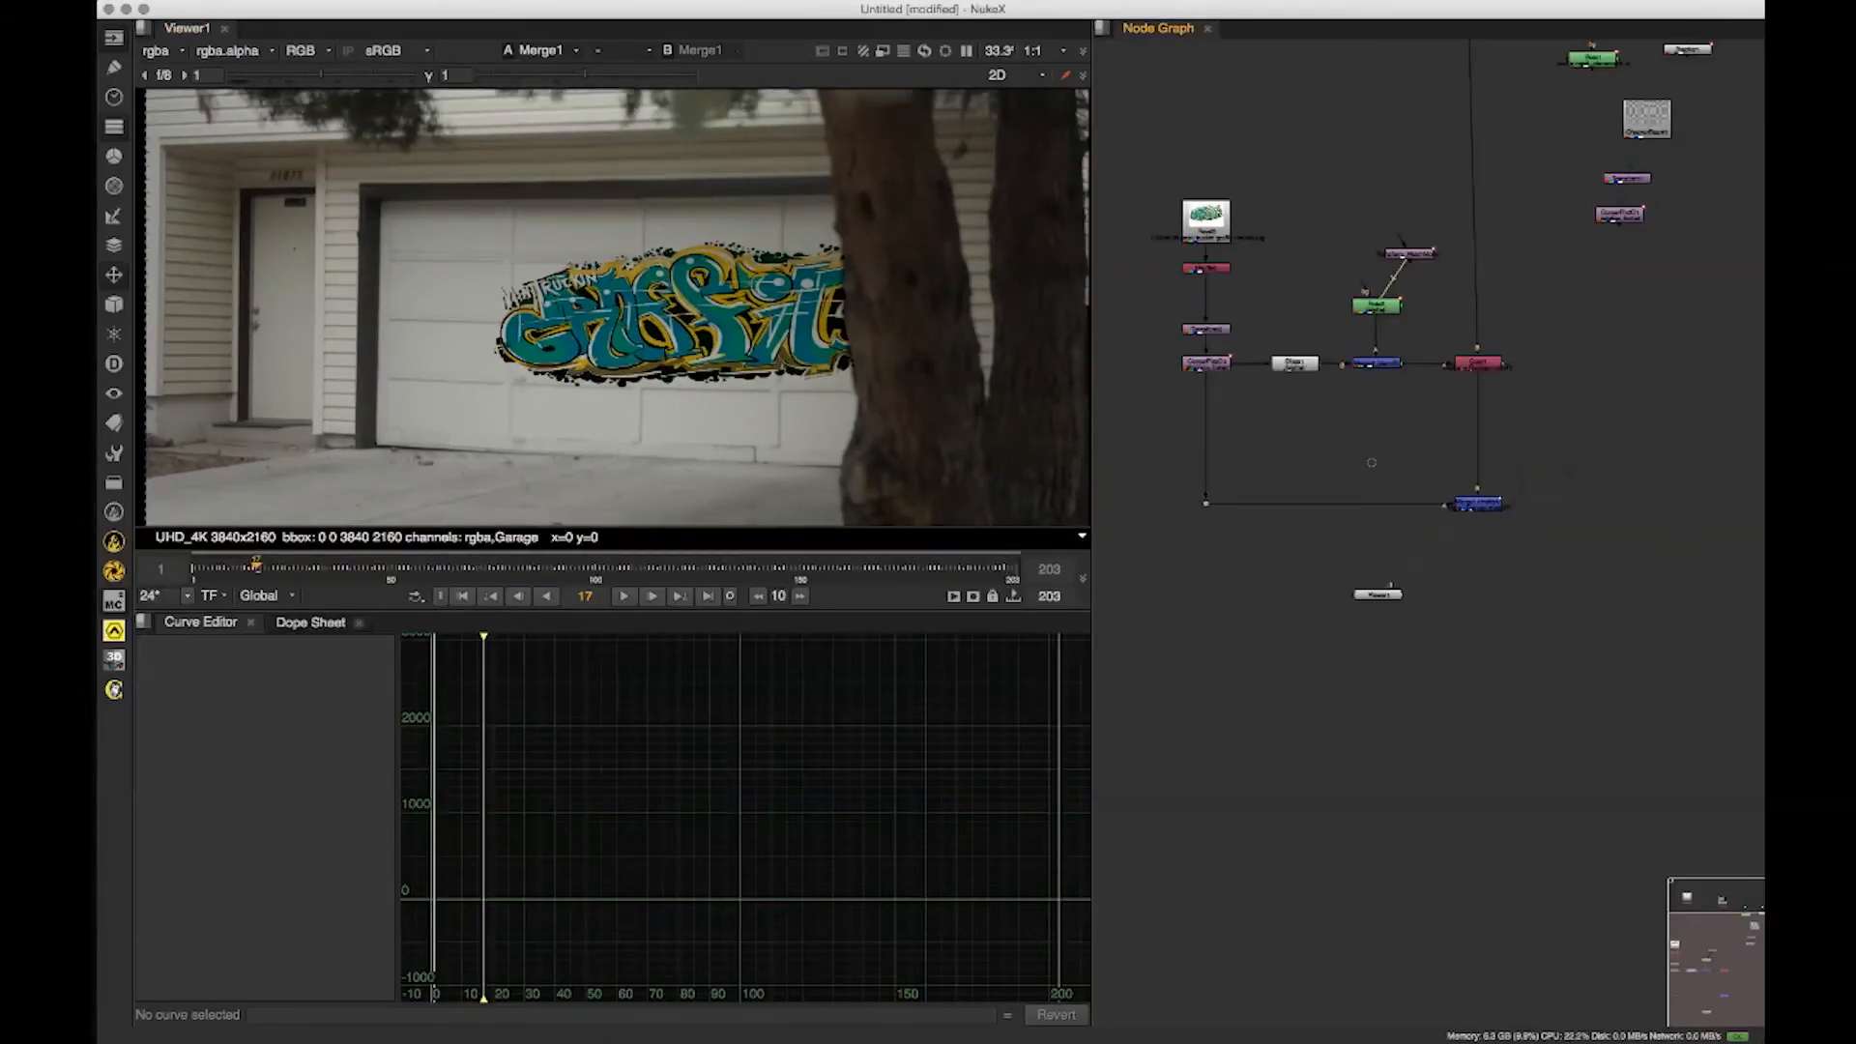
{"action": "mouse_move", "coordinate": [756, 314]}
{"action": "left_mouse_down"}
{"action": "mouse_move", "coordinate": [795, 302]}
{"action": "mouse_move", "coordinate": [778, 290]}
{"action": "left_mouse_up"}
{"action": "scroll", "coordinate": [681, 297], "scroll_direction": "down", "scroll_amount": 2}
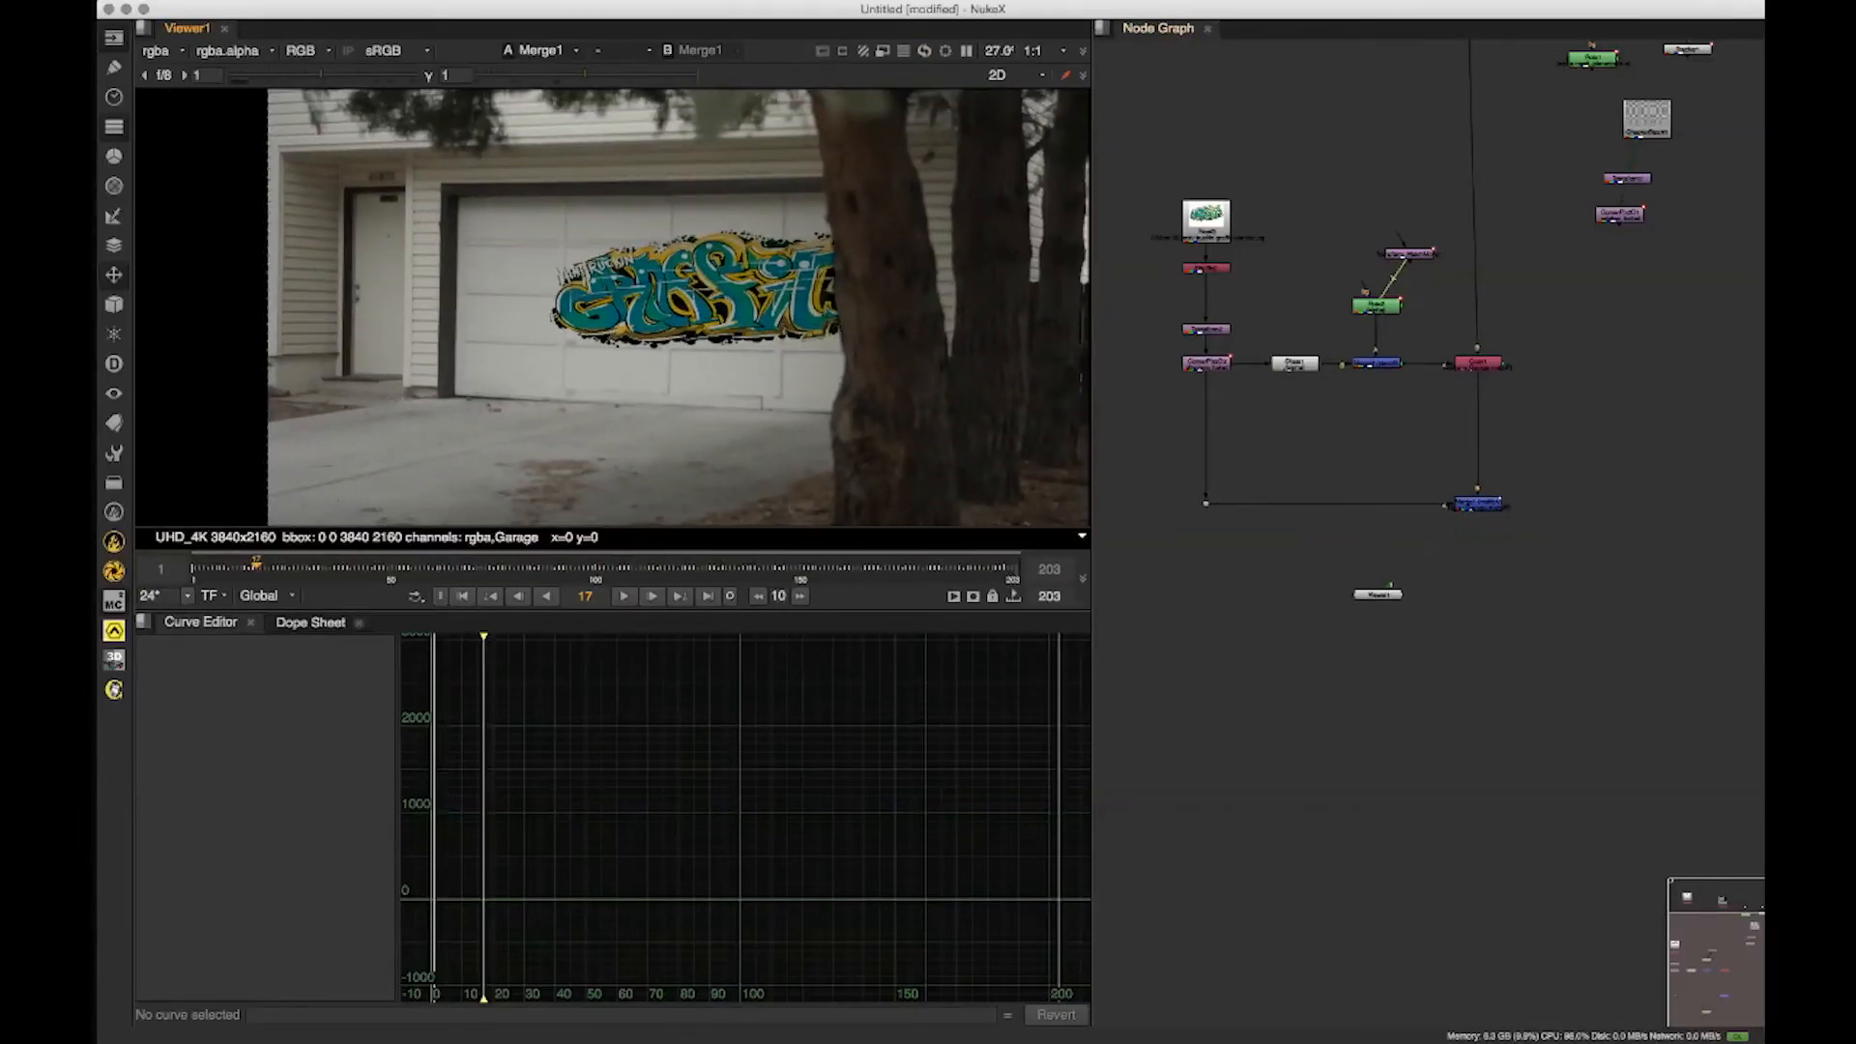
- Open a floating Vectorscope for the active viewer and place it beside the image
{"action": "left_click", "coordinate": [1102, 27]}
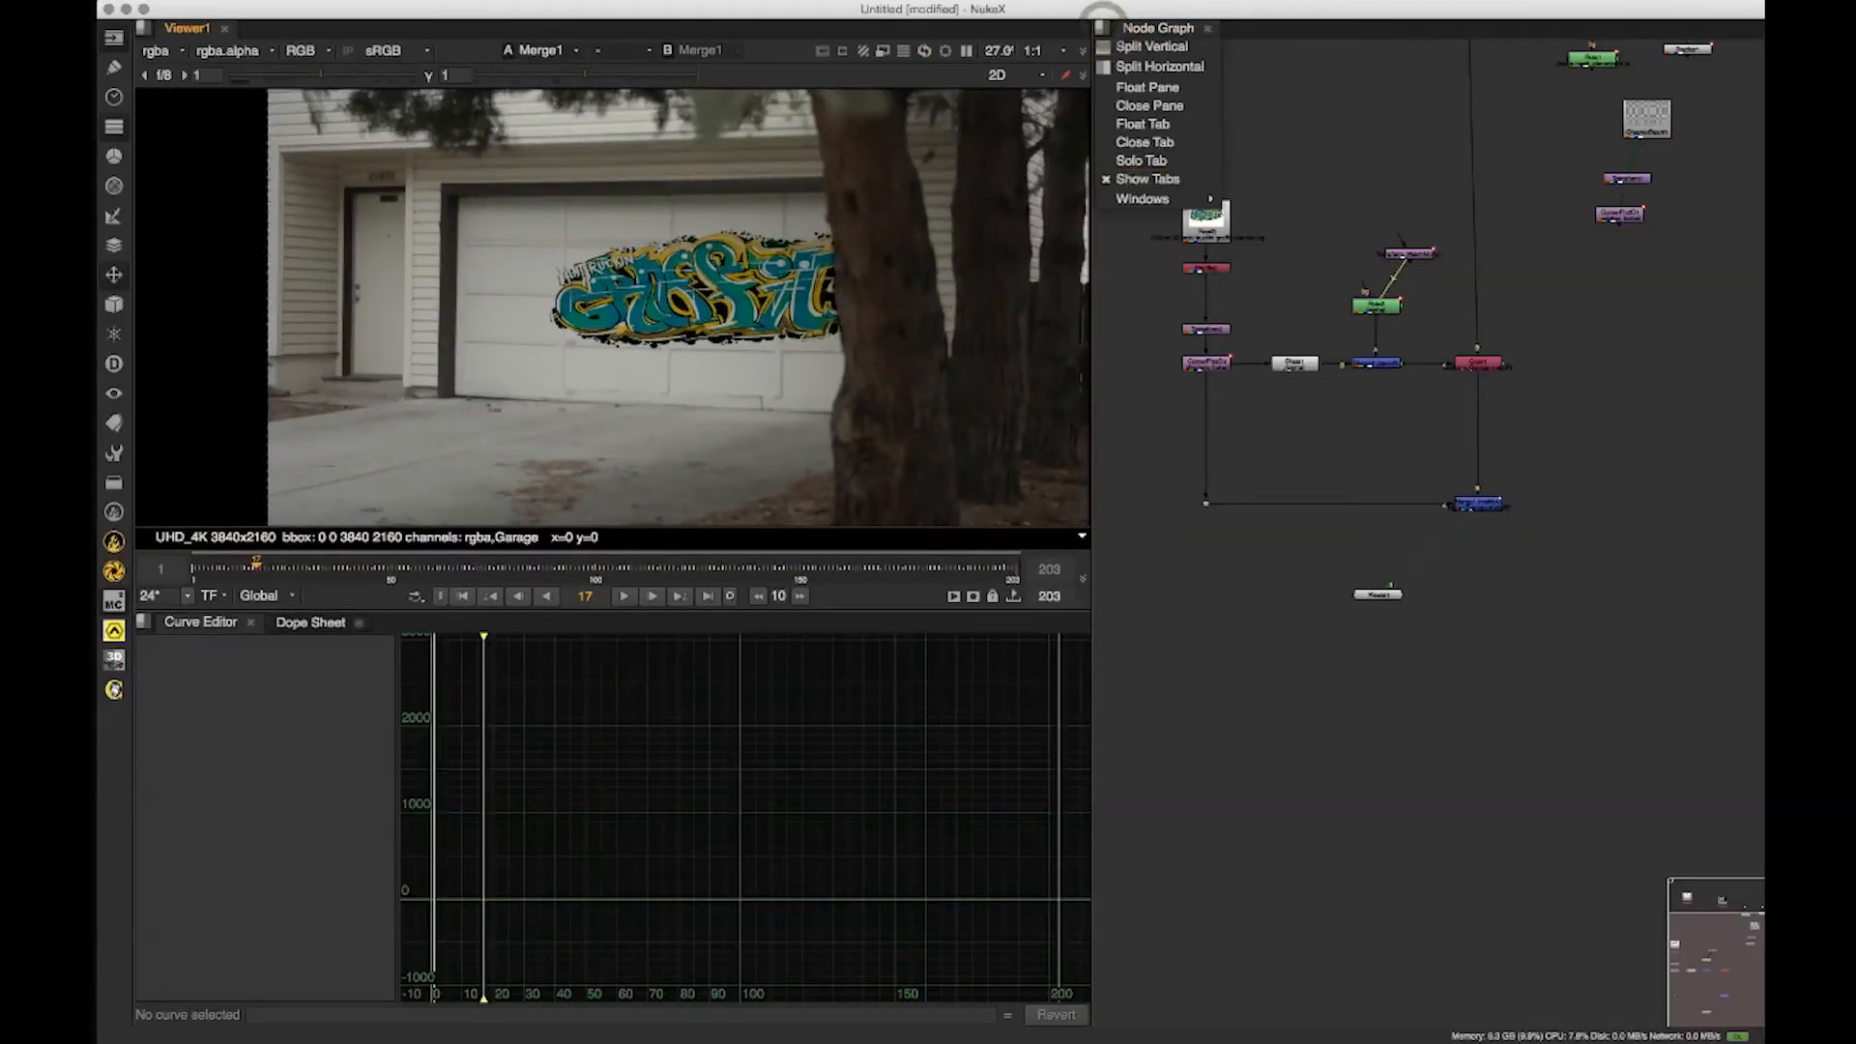
{"action": "mouse_move", "coordinate": [1155, 199]}
{"action": "mouse_move", "coordinate": [1286, 439]}
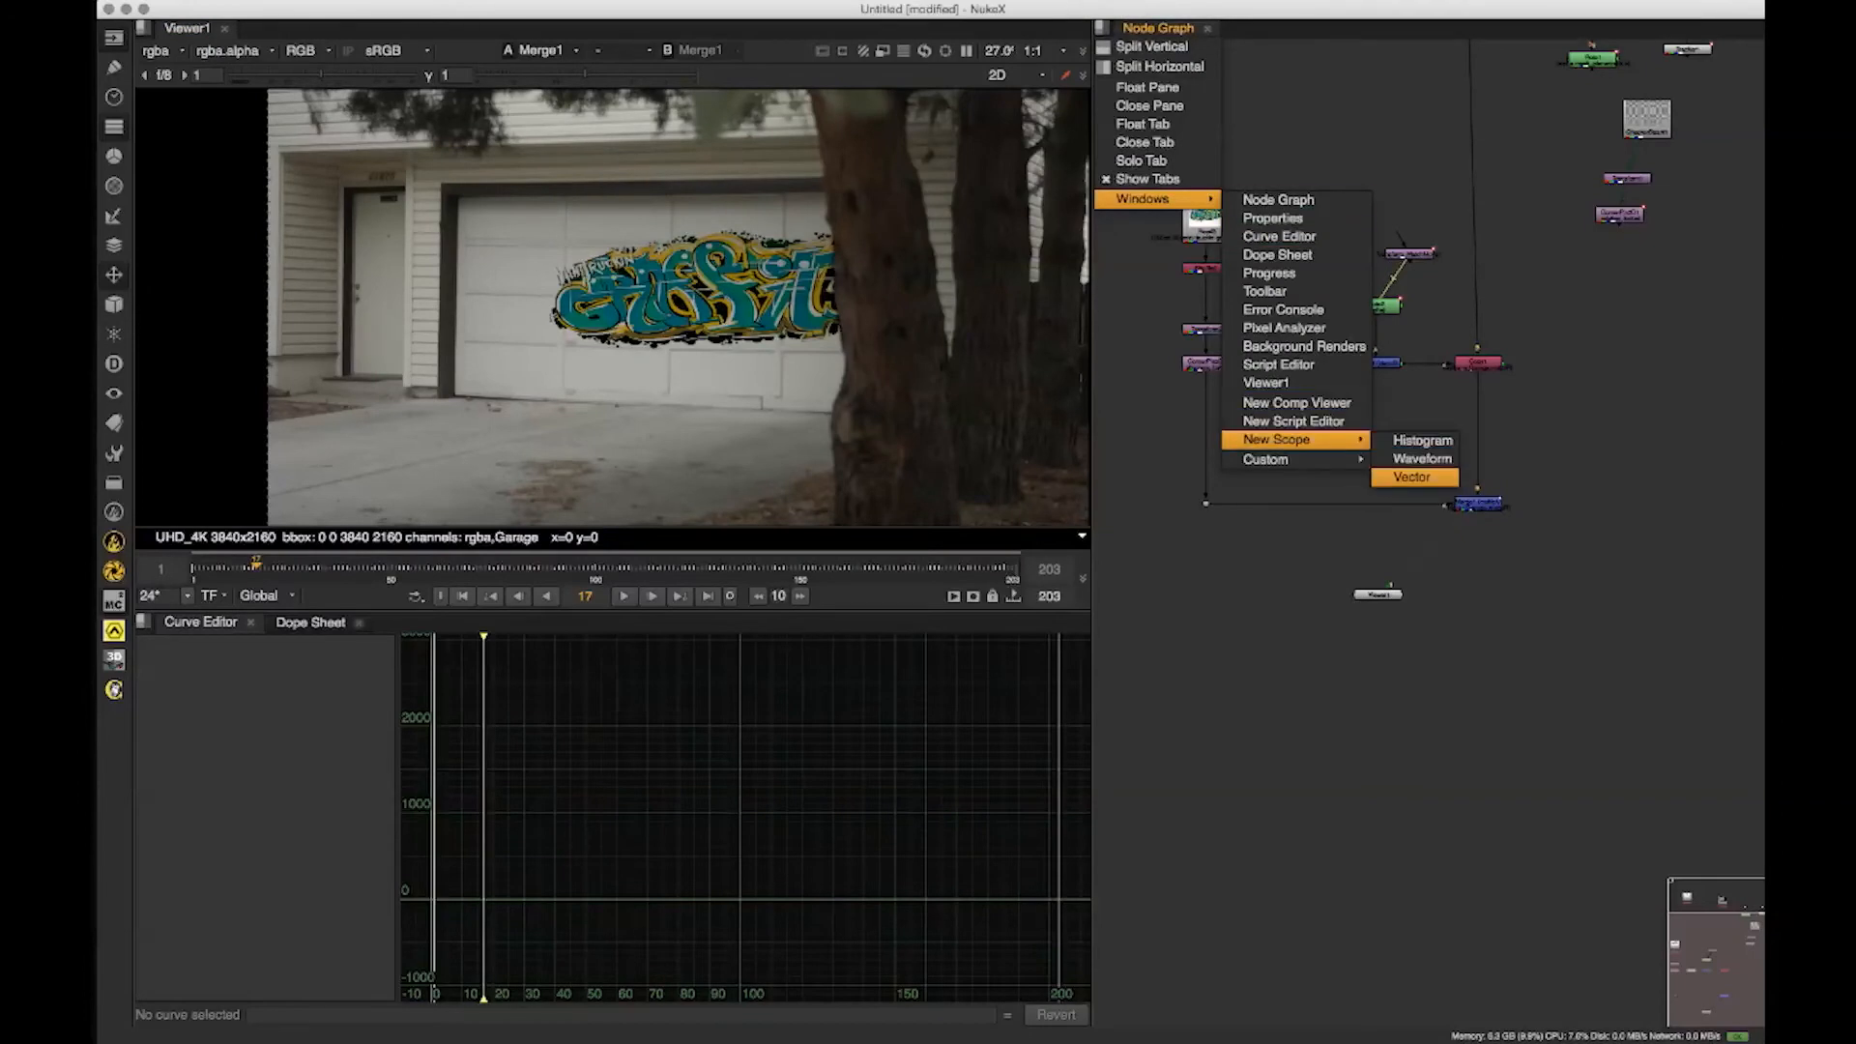
{"action": "left_click", "coordinate": [1412, 476]}
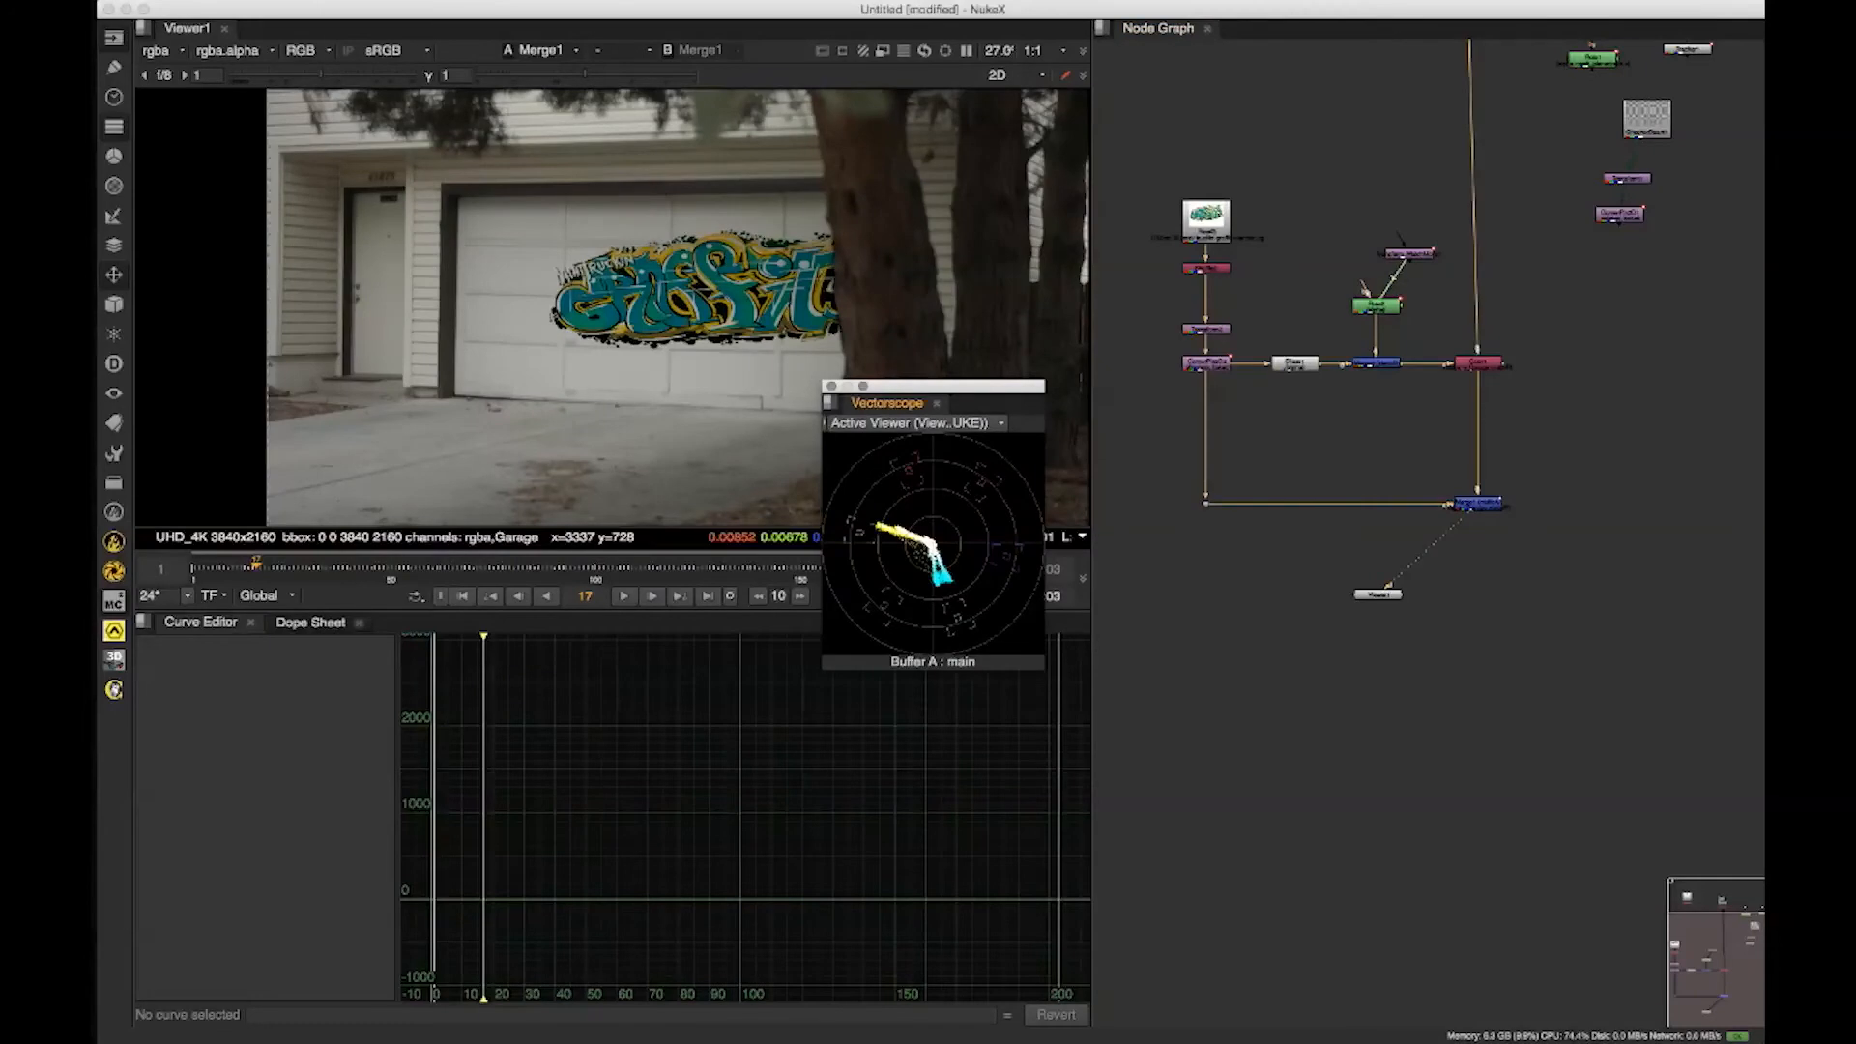
{"action": "left_click_drag", "start_coordinate": [996, 386], "coordinate": [982, 420]}
- Compare the vectorscope traces of the clean plate at Copy1 and the graffiti composite at Merge1
{"action": "left_click_drag", "start_coordinate": [1460, 520], "coordinate": [1477, 364]}
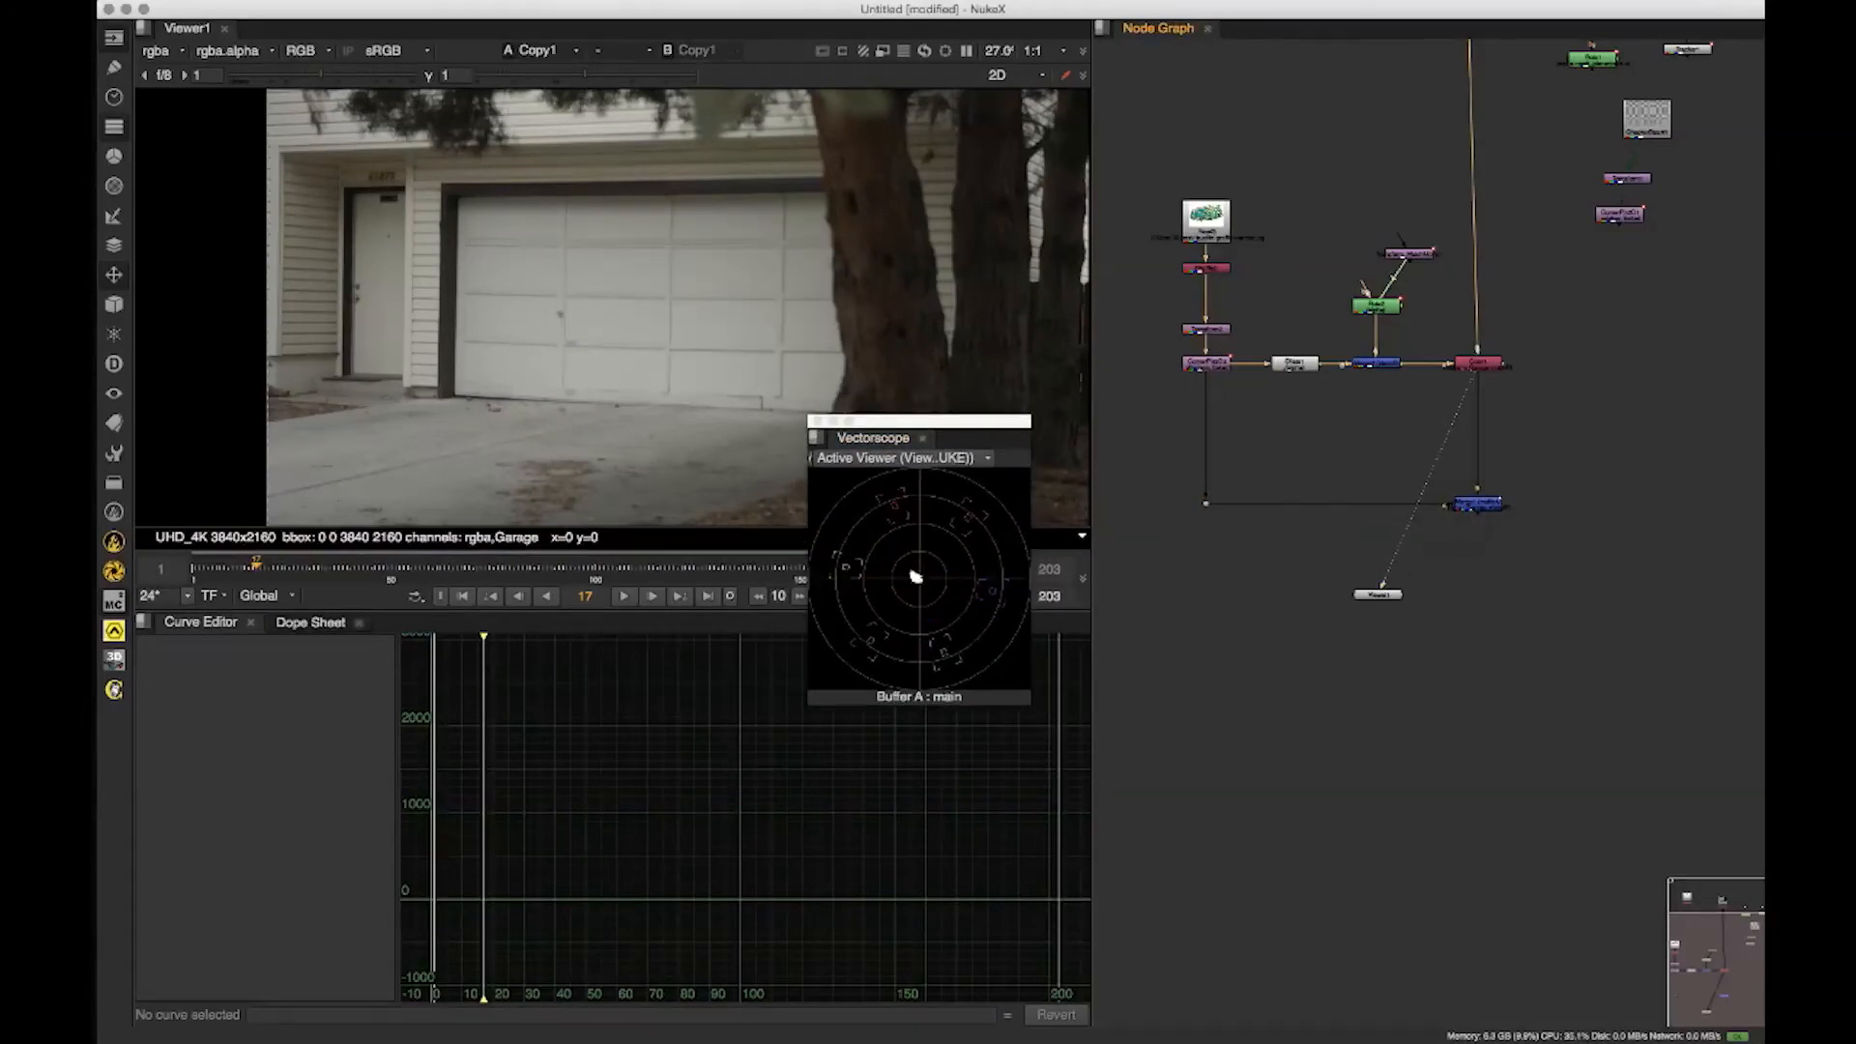
{"action": "left_click_drag", "start_coordinate": [918, 580], "coordinate": [927, 580]}
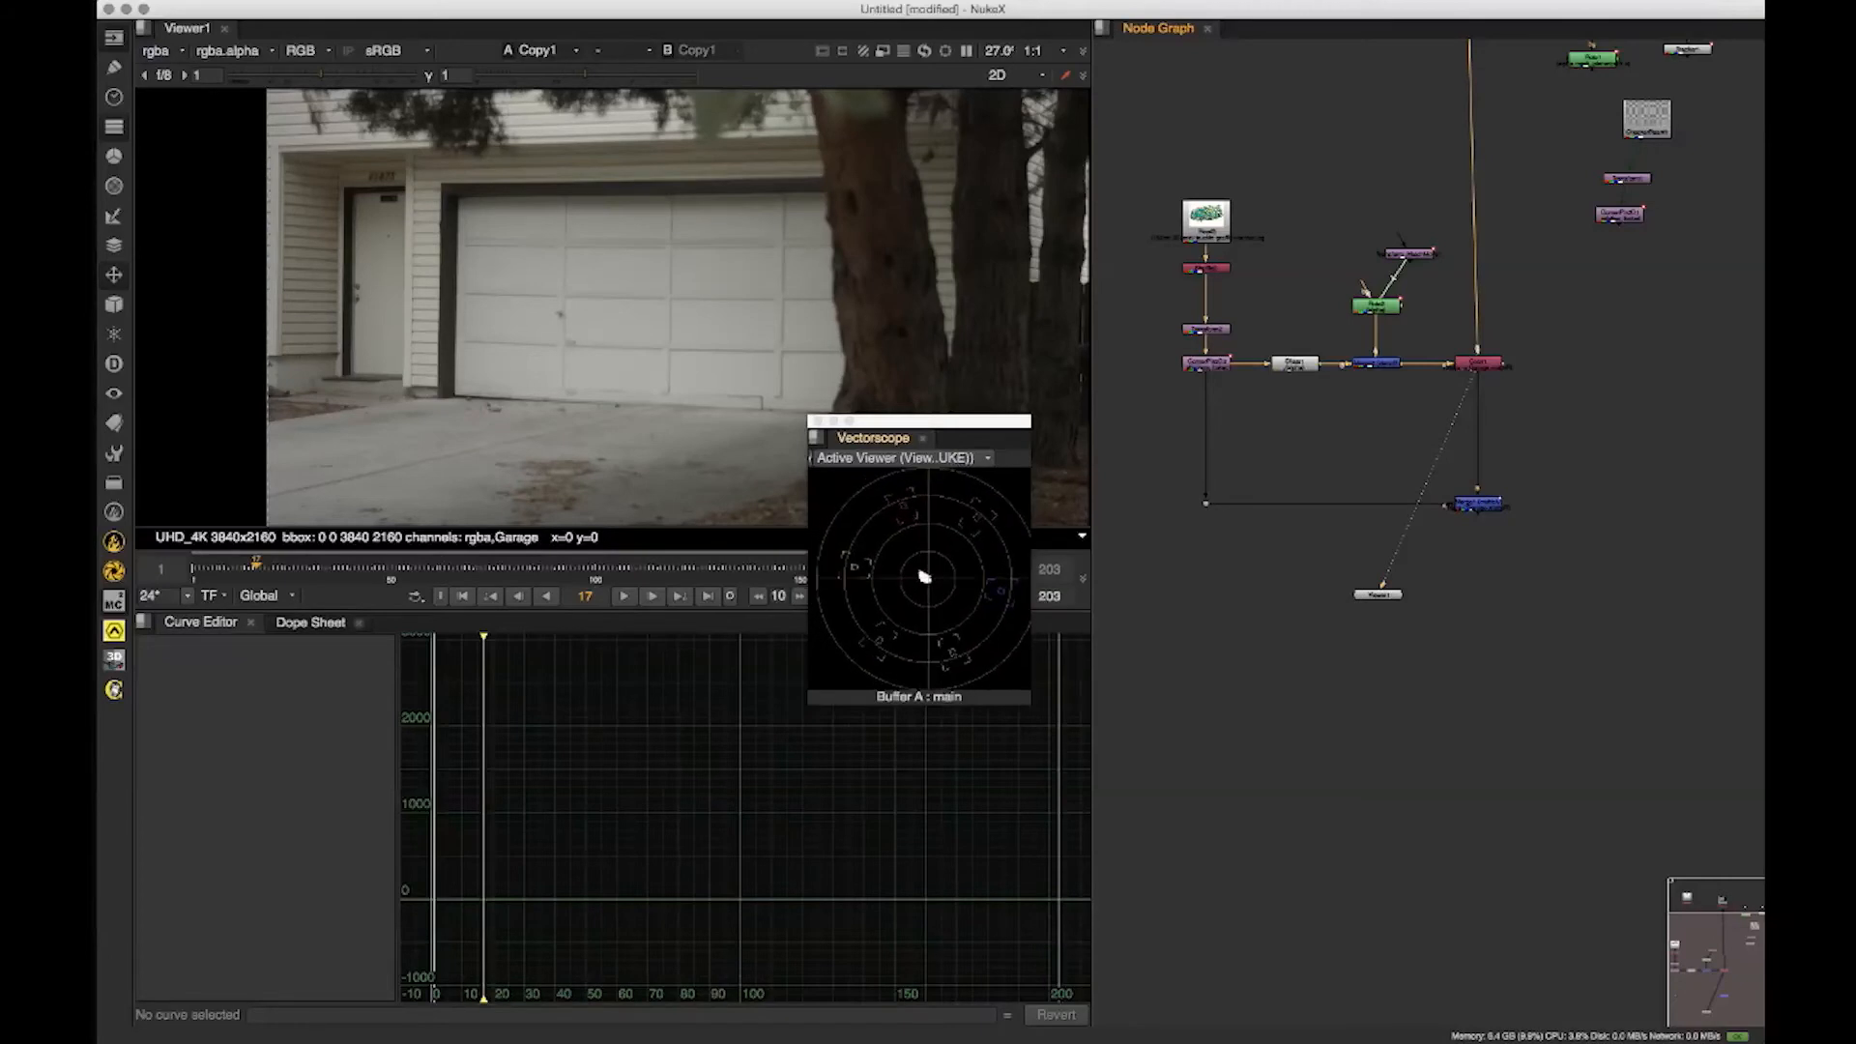
{"action": "left_click_drag", "start_coordinate": [1465, 388], "coordinate": [1475, 488]}
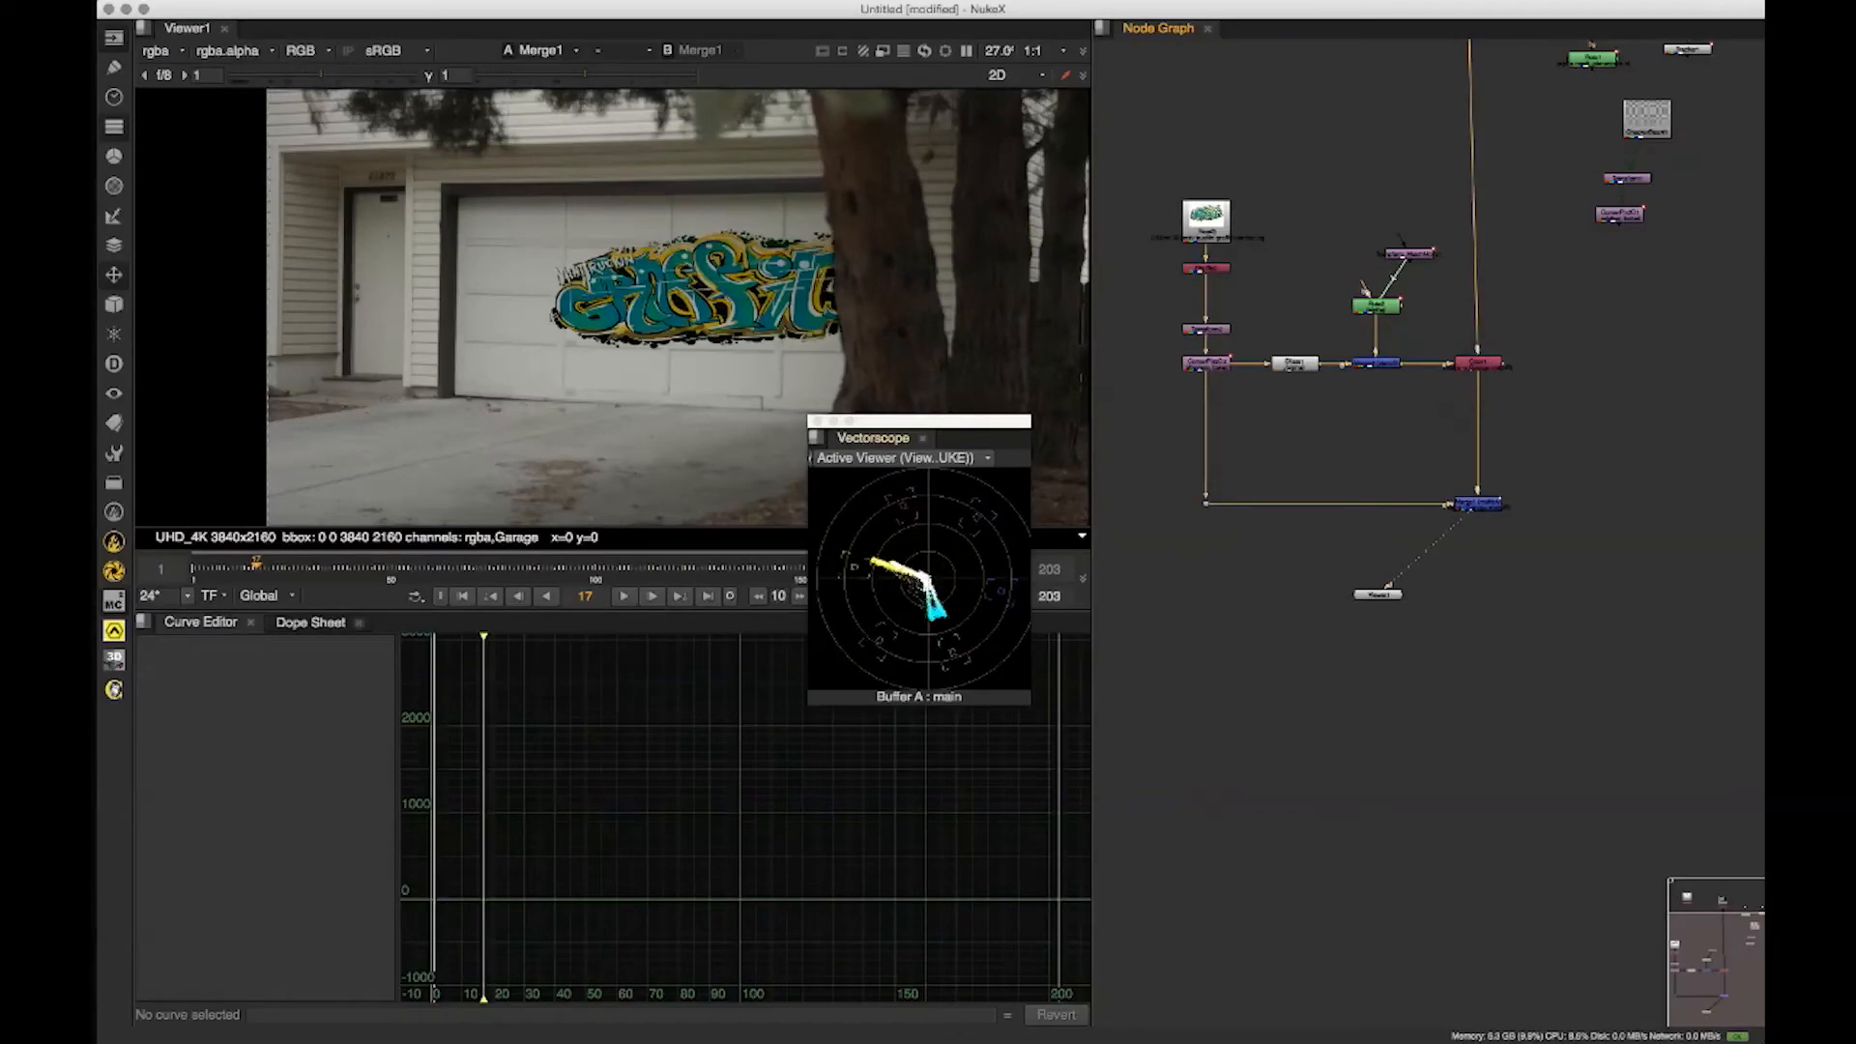
- Add a ColorCorrect node and insert it directly below the graffiti branch's CornerPin node
{"action": "left_click", "coordinate": [1458, 636]}
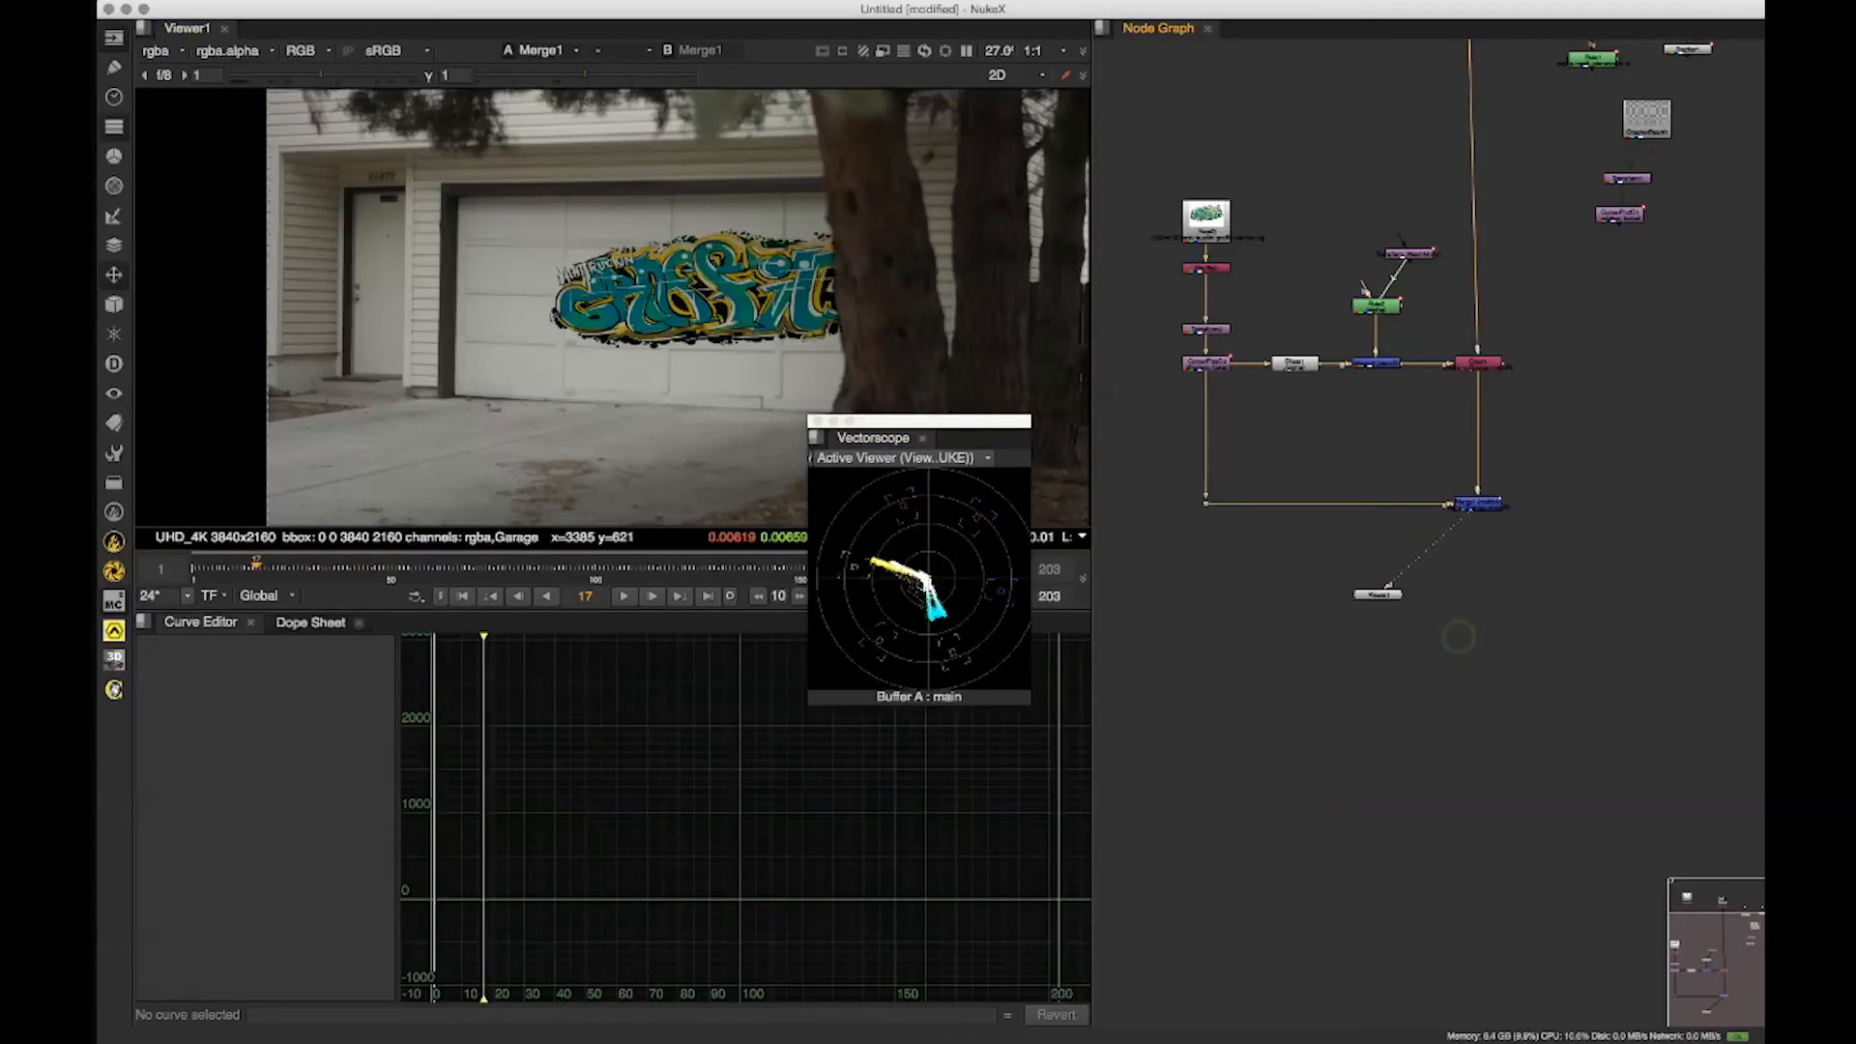
{"action": "left_click", "coordinate": [1378, 766]}
{"action": "key", "text": "c"}
{"action": "left_click_drag", "start_coordinate": [1080, 456], "coordinate": [463, 505]}
{"action": "left_click_drag", "start_coordinate": [1390, 773], "coordinate": [1208, 410]}
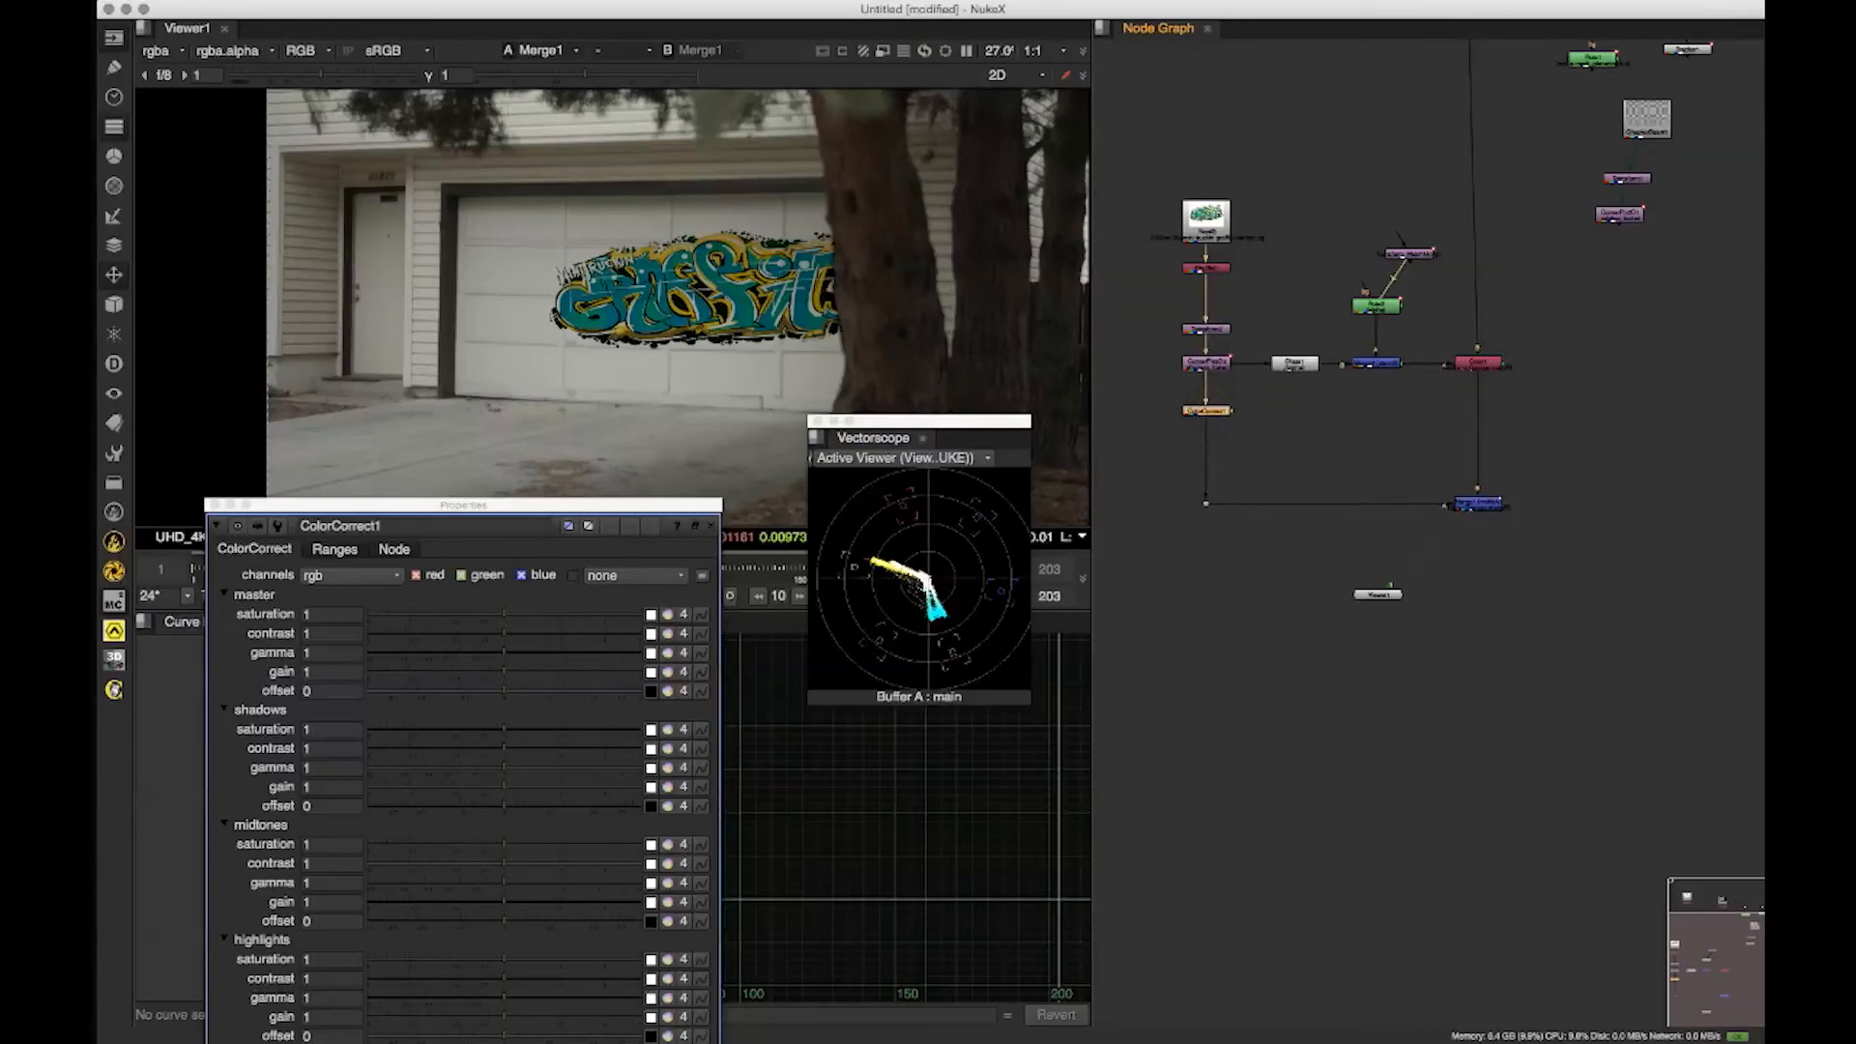
- Lower ColorCorrect1's master saturation until the graffiti's vectorscope trace matches the muted plate, and close its settings
{"action": "left_click_drag", "start_coordinate": [502, 616], "coordinate": [474, 615]}
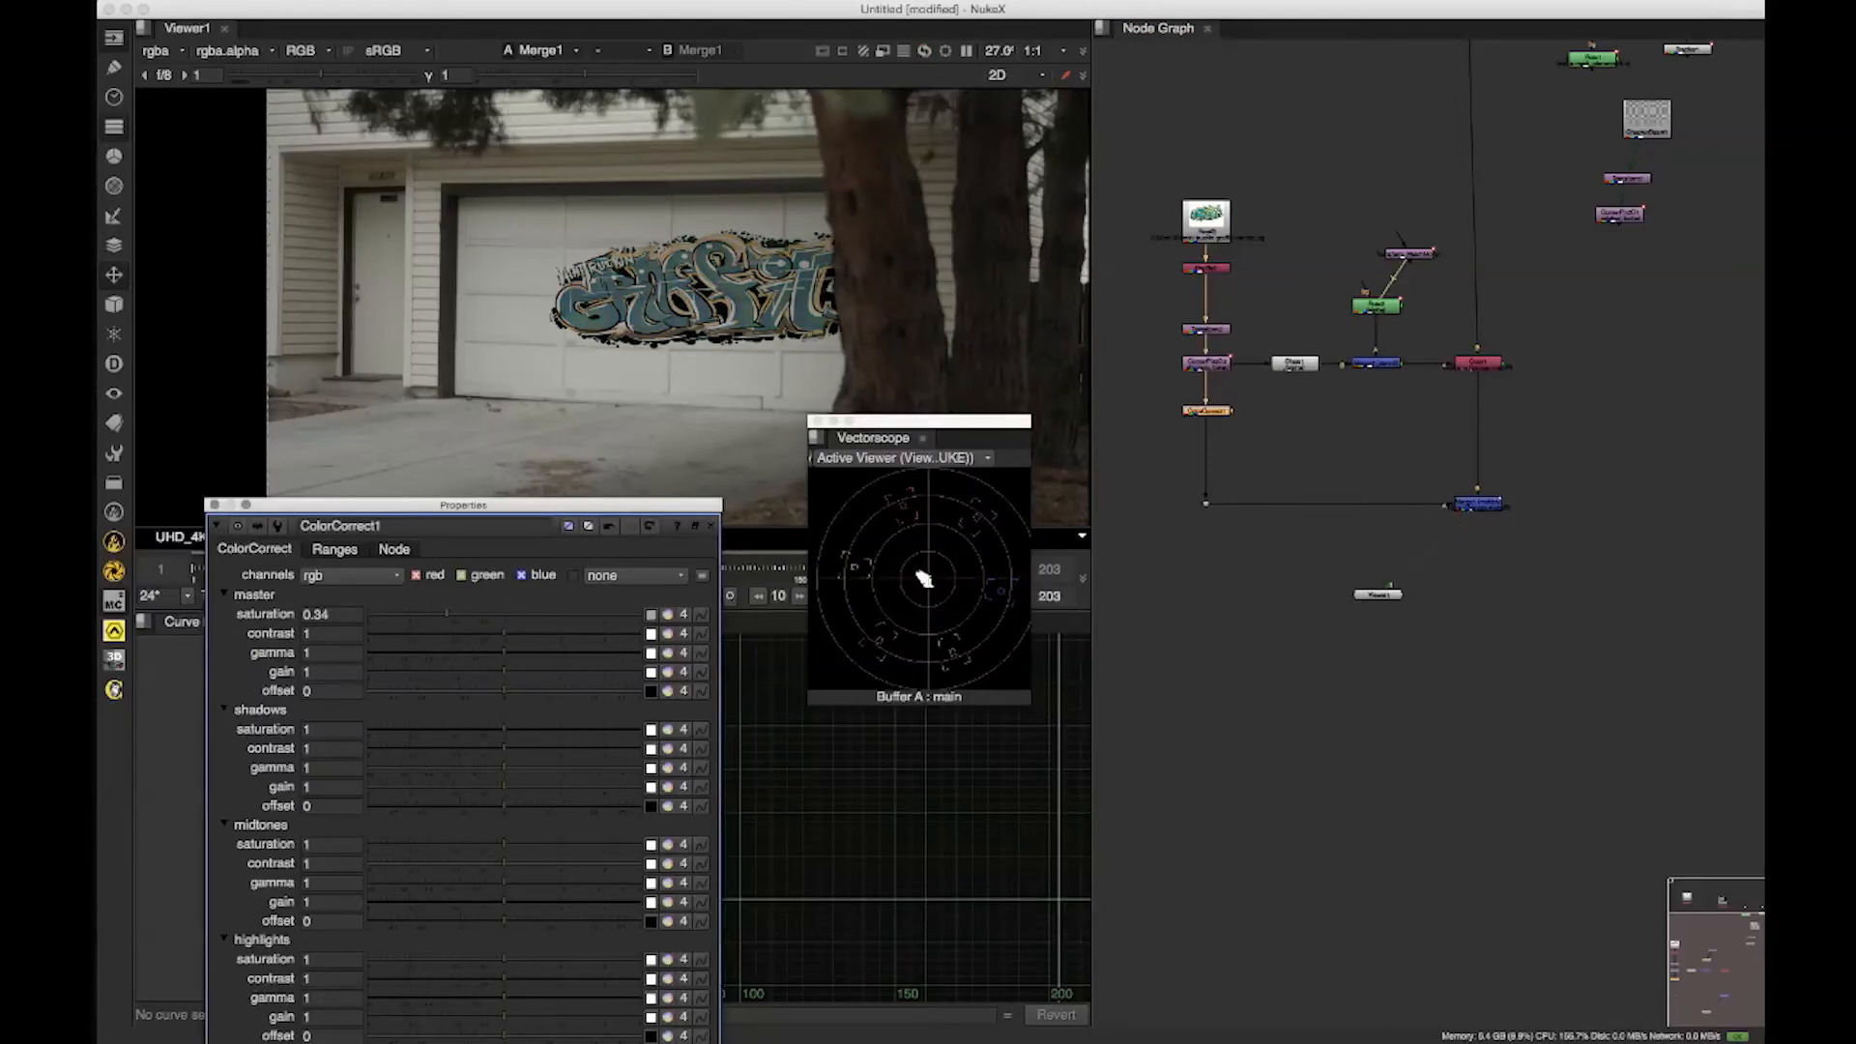
{"action": "left_click_drag", "start_coordinate": [446, 614], "coordinate": [450, 615]}
{"action": "left_click", "coordinate": [215, 504]}
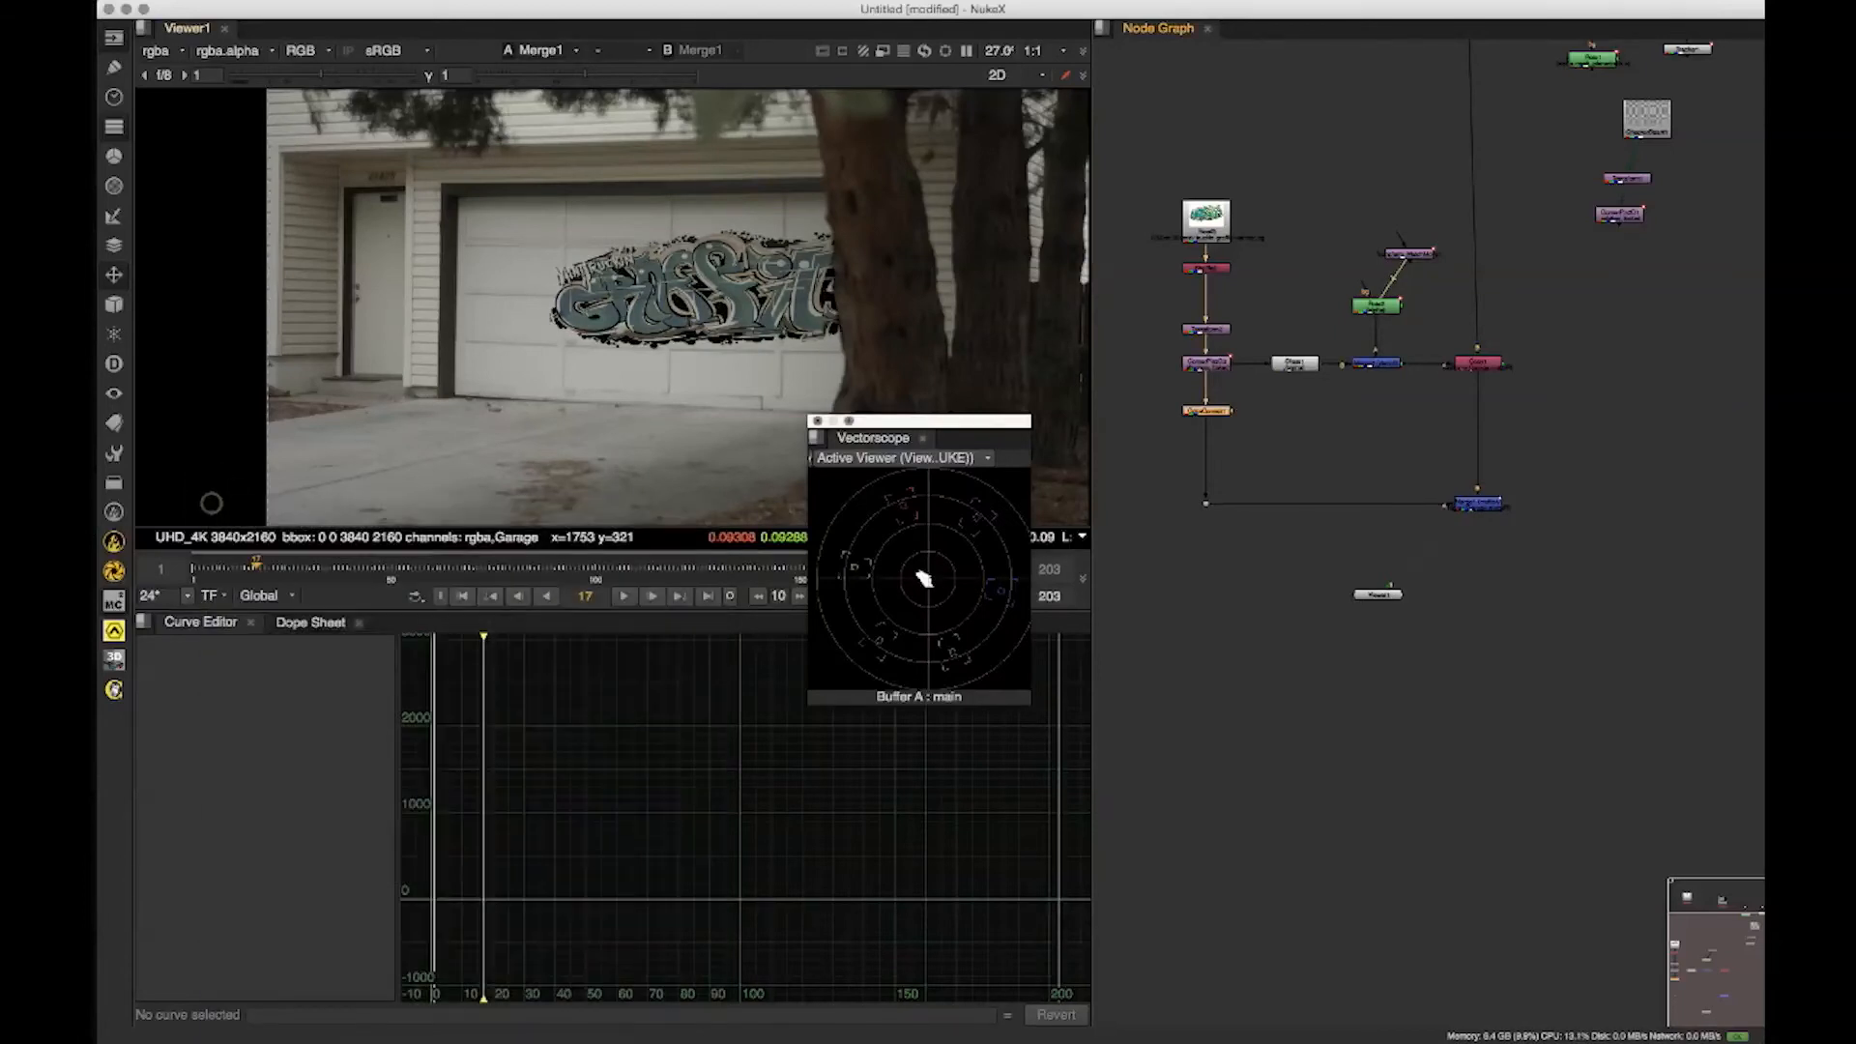
{"action": "left_click_drag", "start_coordinate": [1001, 425], "coordinate": [1007, 400]}
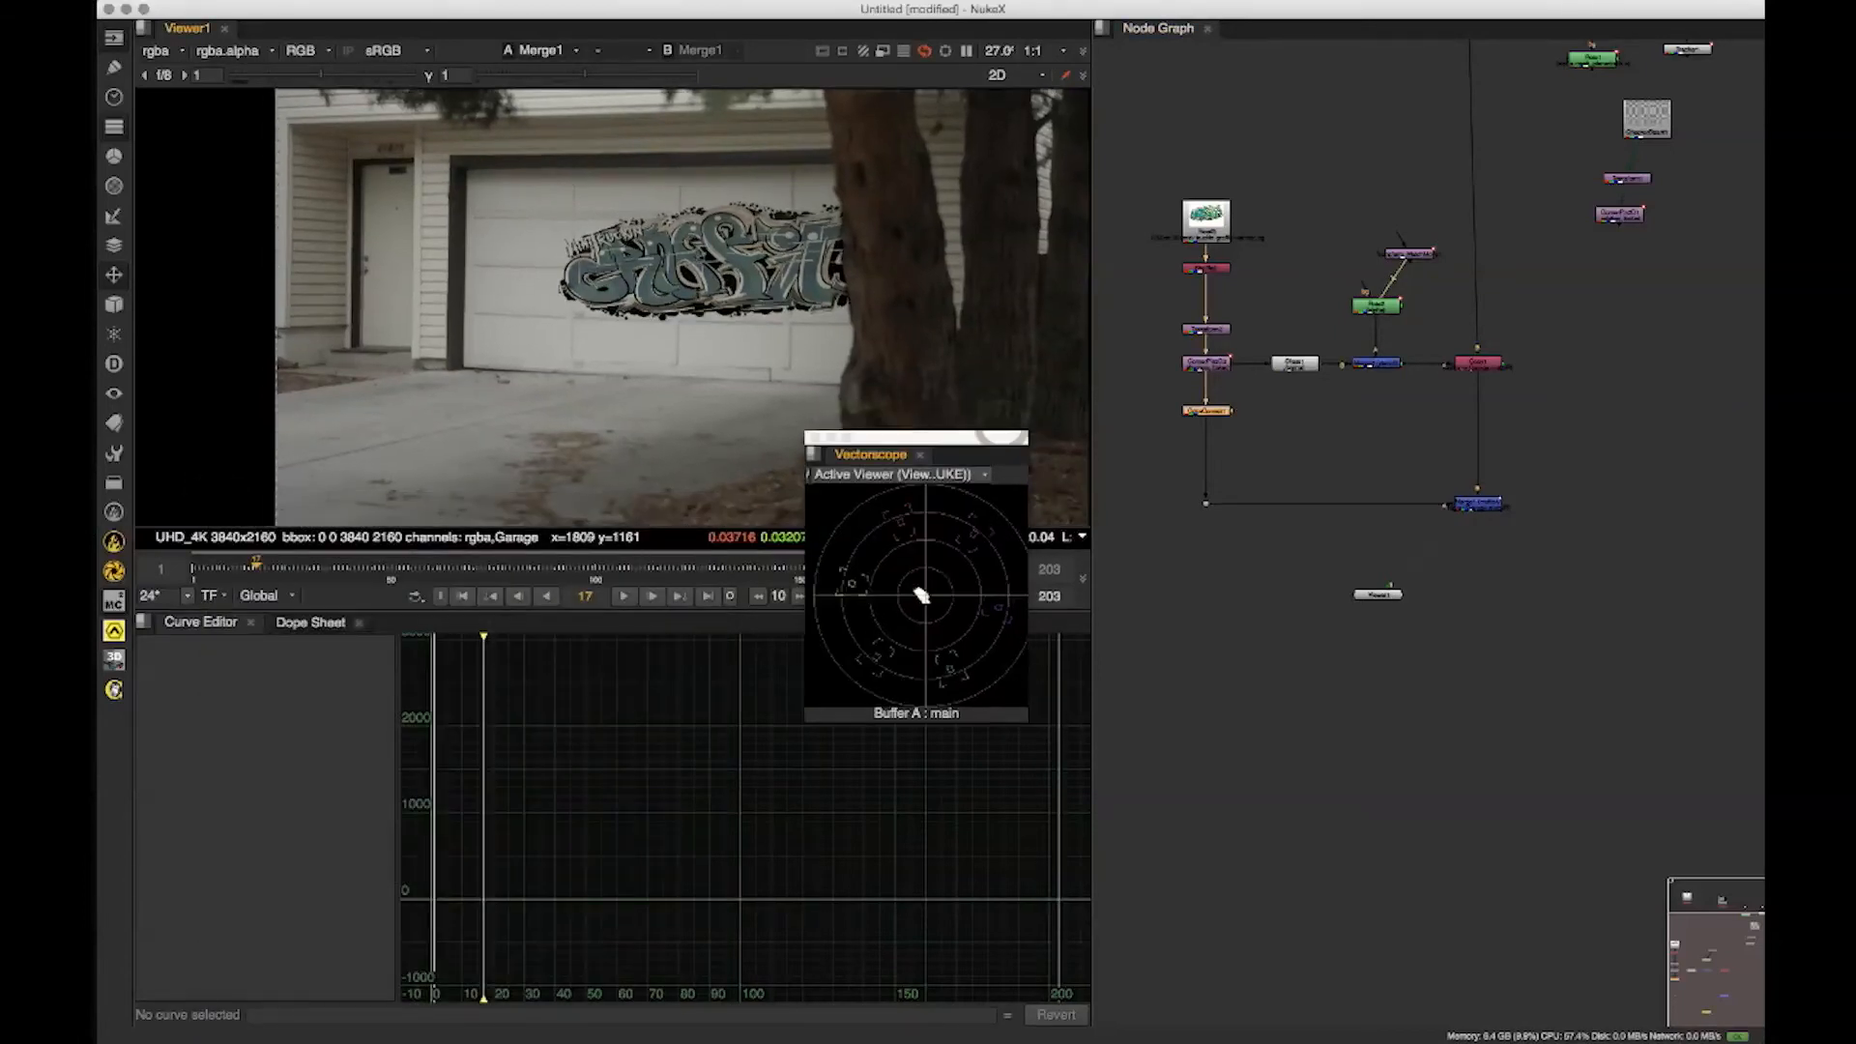
{"action": "scroll", "coordinate": [695, 290], "scroll_direction": "up", "scroll_amount": 3}
{"action": "scroll", "coordinate": [695, 290], "scroll_direction": "down", "scroll_amount": 1}
- Add a Grade node after ColorCorrect1 in the graffiti branch
{"action": "left_click", "coordinate": [1344, 708]}
{"action": "left_click", "coordinate": [1262, 445]}
{"action": "left_click", "coordinate": [1215, 411]}
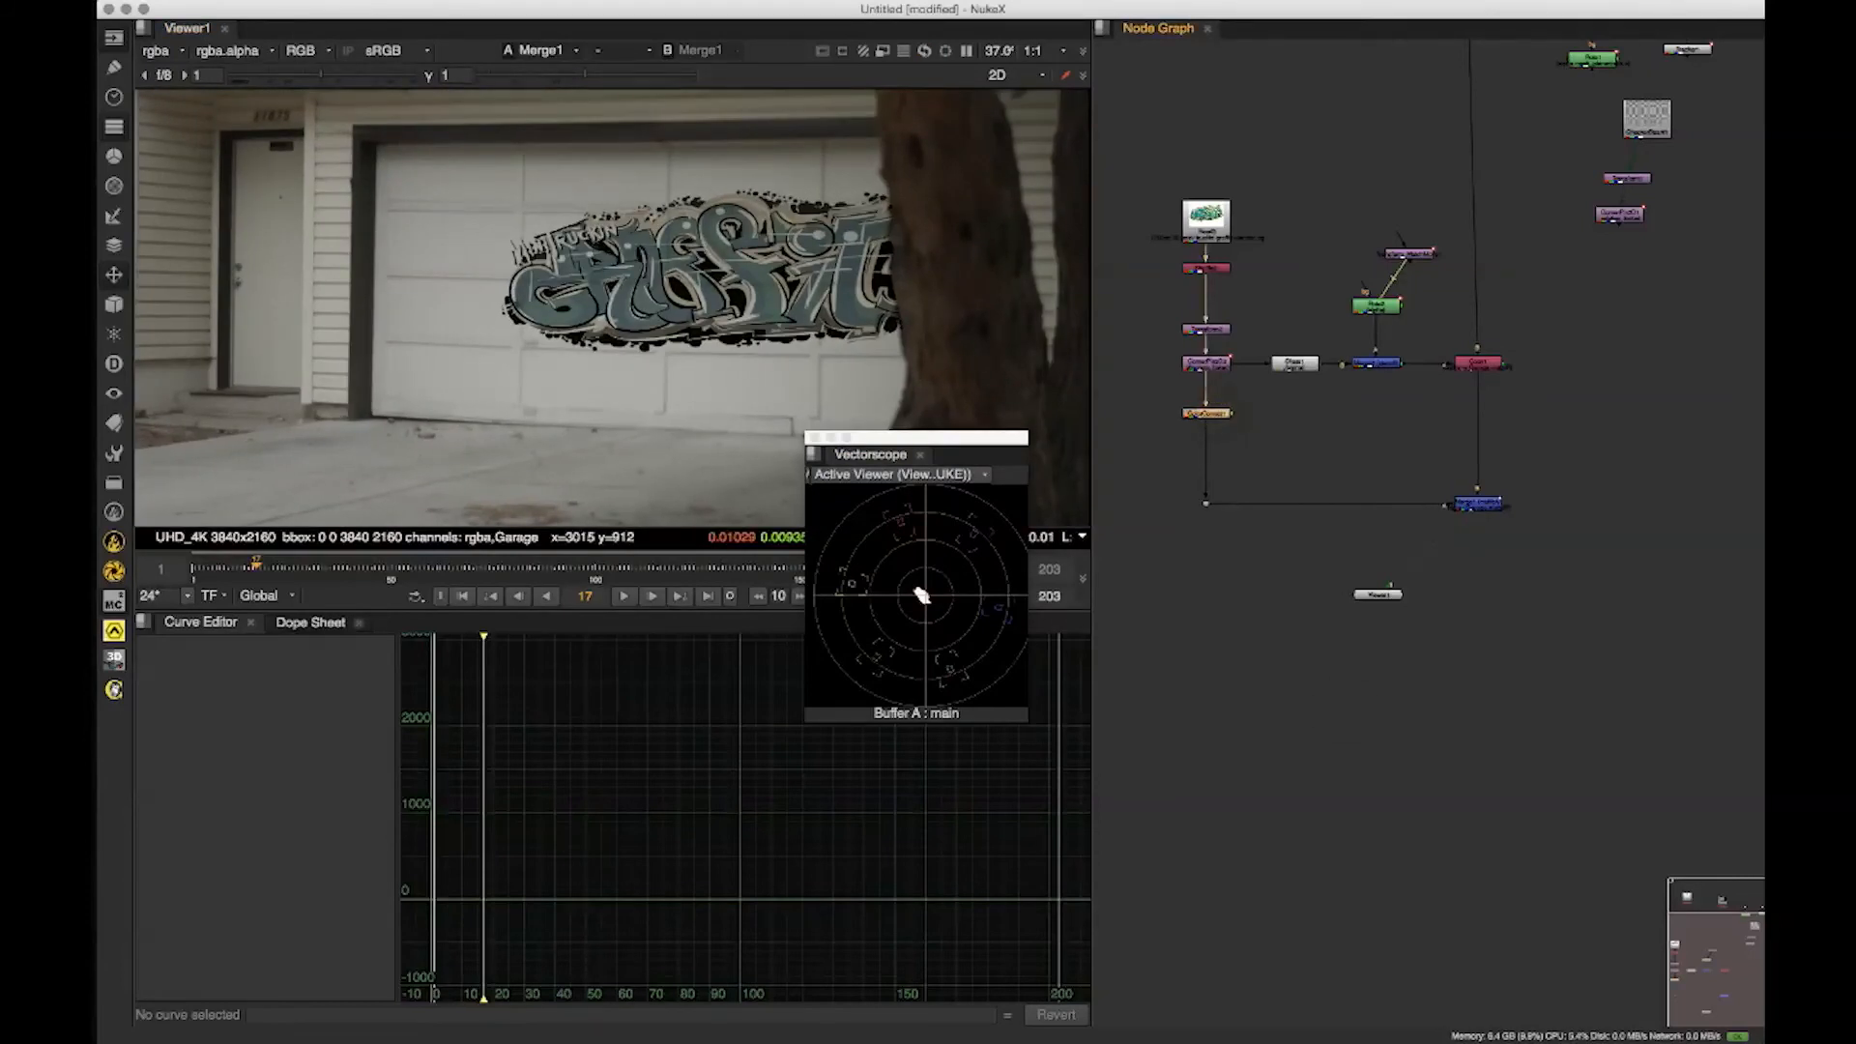
{"action": "key", "text": "g"}
{"action": "left_click_drag", "start_coordinate": [1167, 259], "coordinate": [976, 568]}
{"action": "left_click_drag", "start_coordinate": [1308, 261], "coordinate": [1390, 234]}
{"action": "left_click", "coordinate": [1303, 398]}
{"action": "left_click_drag", "start_coordinate": [1303, 418], "coordinate": [1303, 422]}
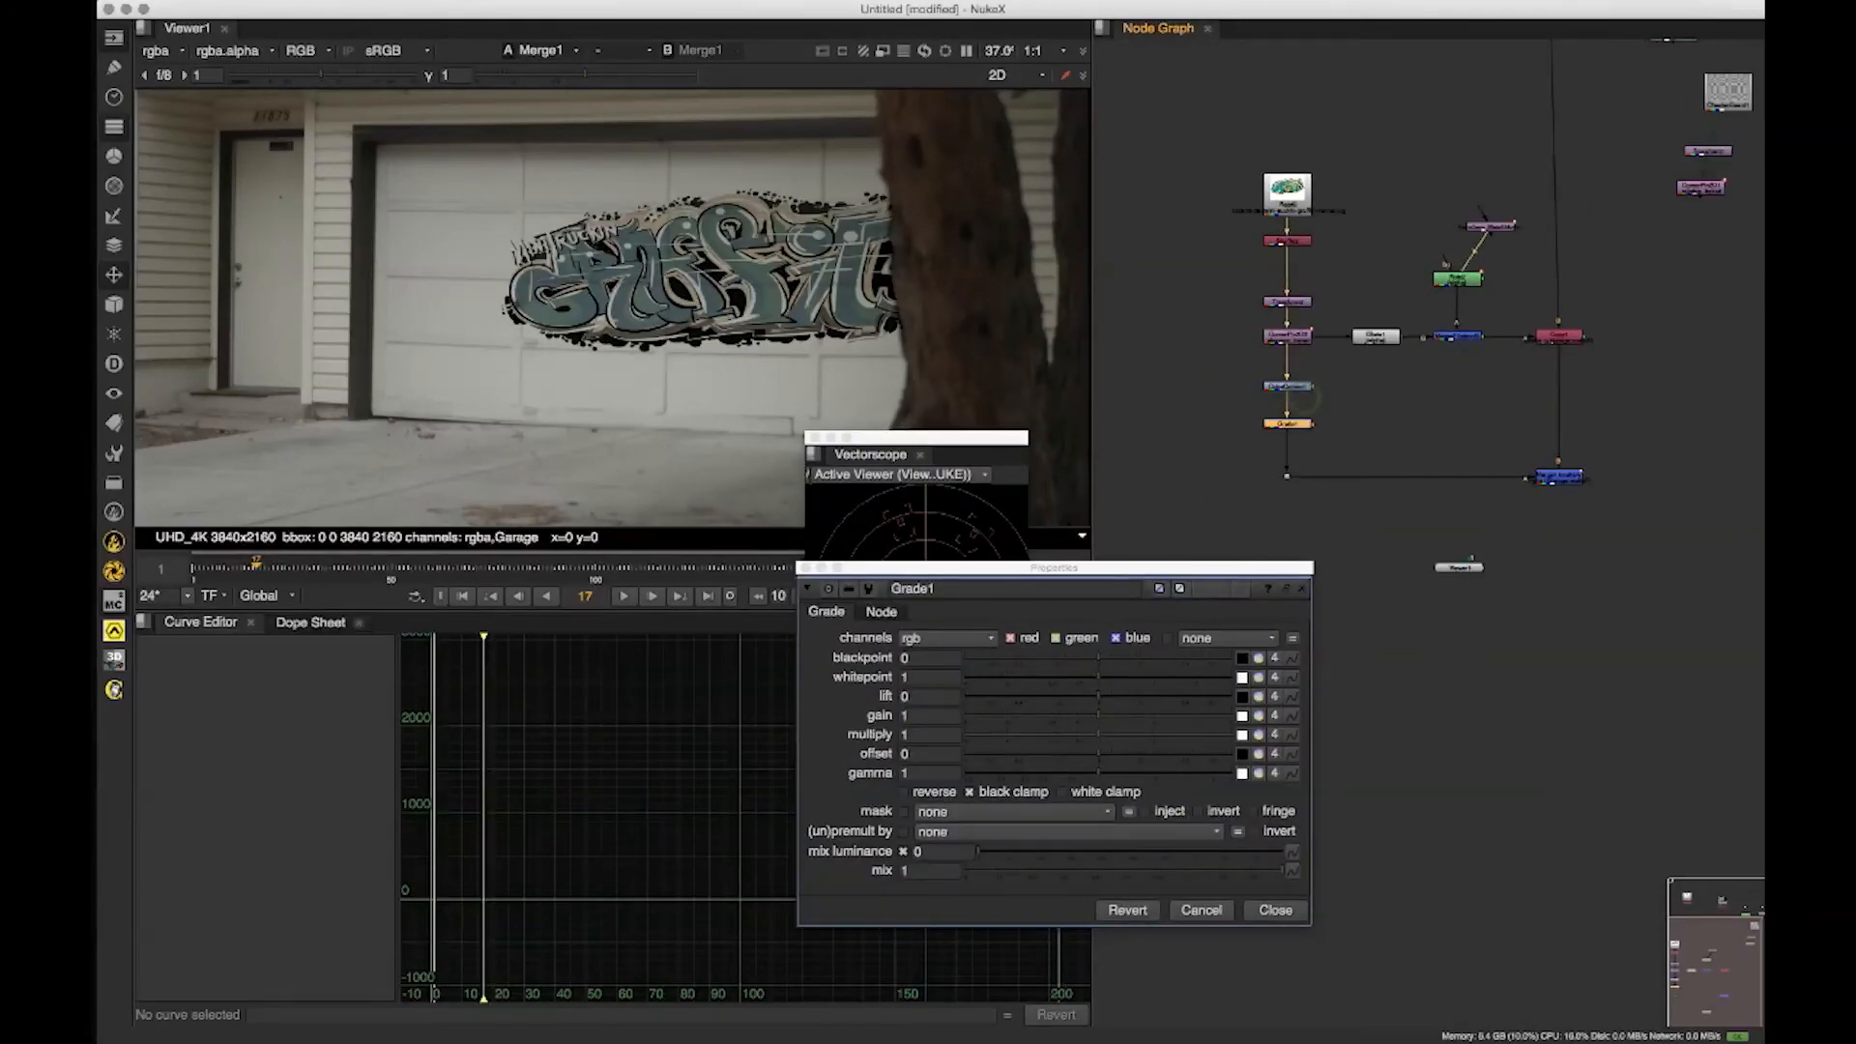
- View Grade1 and sample its blackpoint from the graffiti's black outline, about 0.005, 0.0079 and 0.005
{"action": "key", "text": "1"}
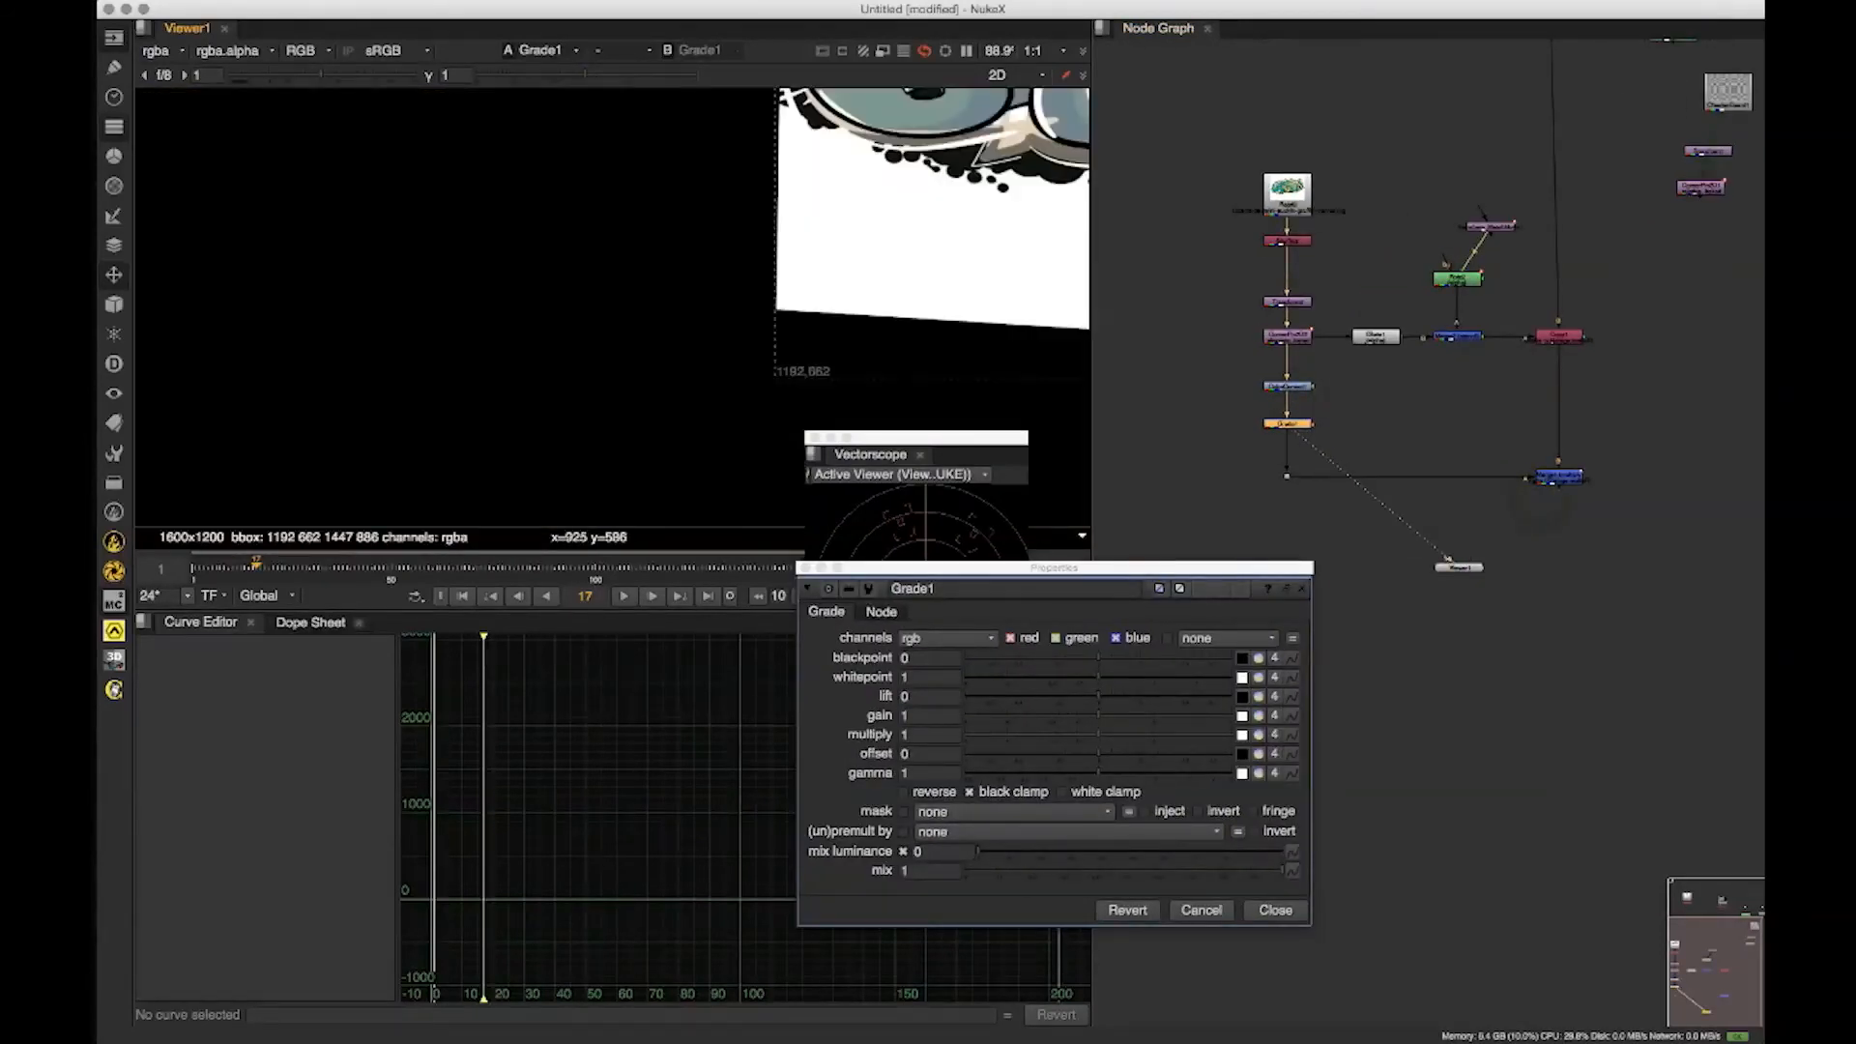
{"action": "scroll", "coordinate": [732, 474], "scroll_direction": "up", "scroll_amount": 5}
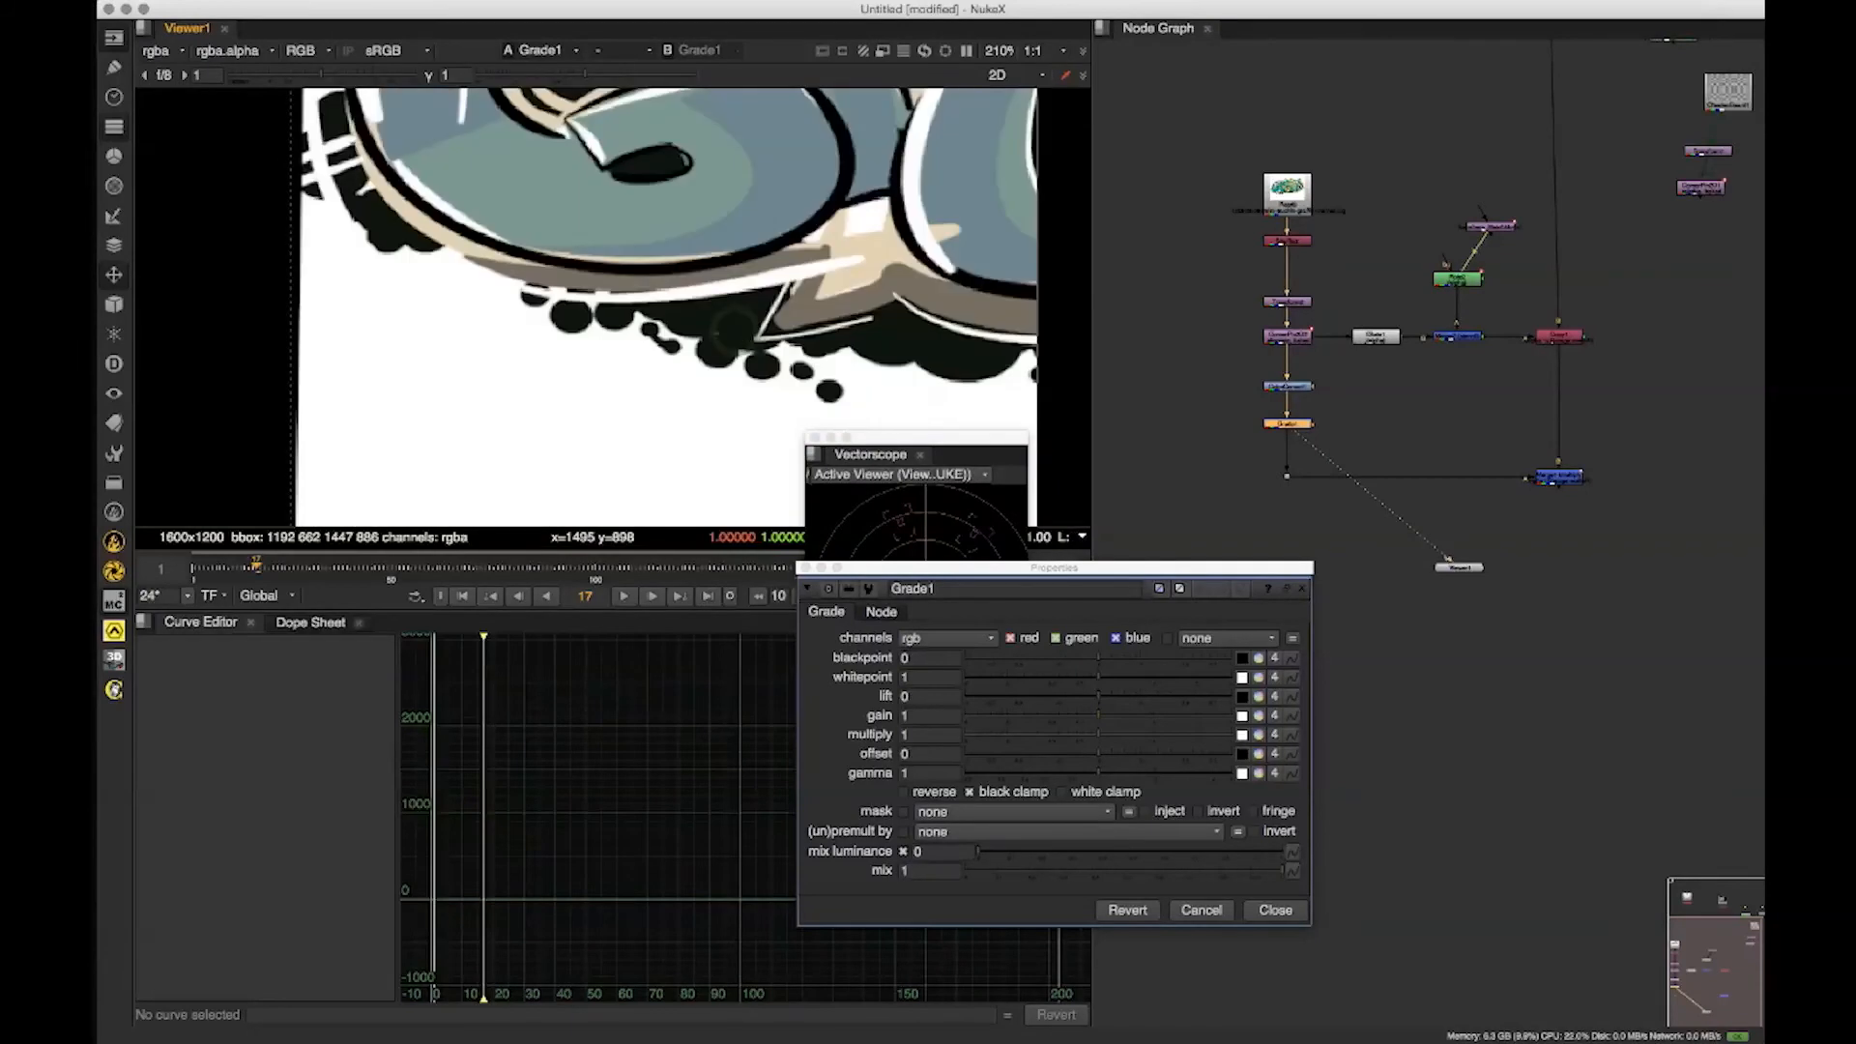
{"action": "left_click", "coordinate": [1242, 658]}
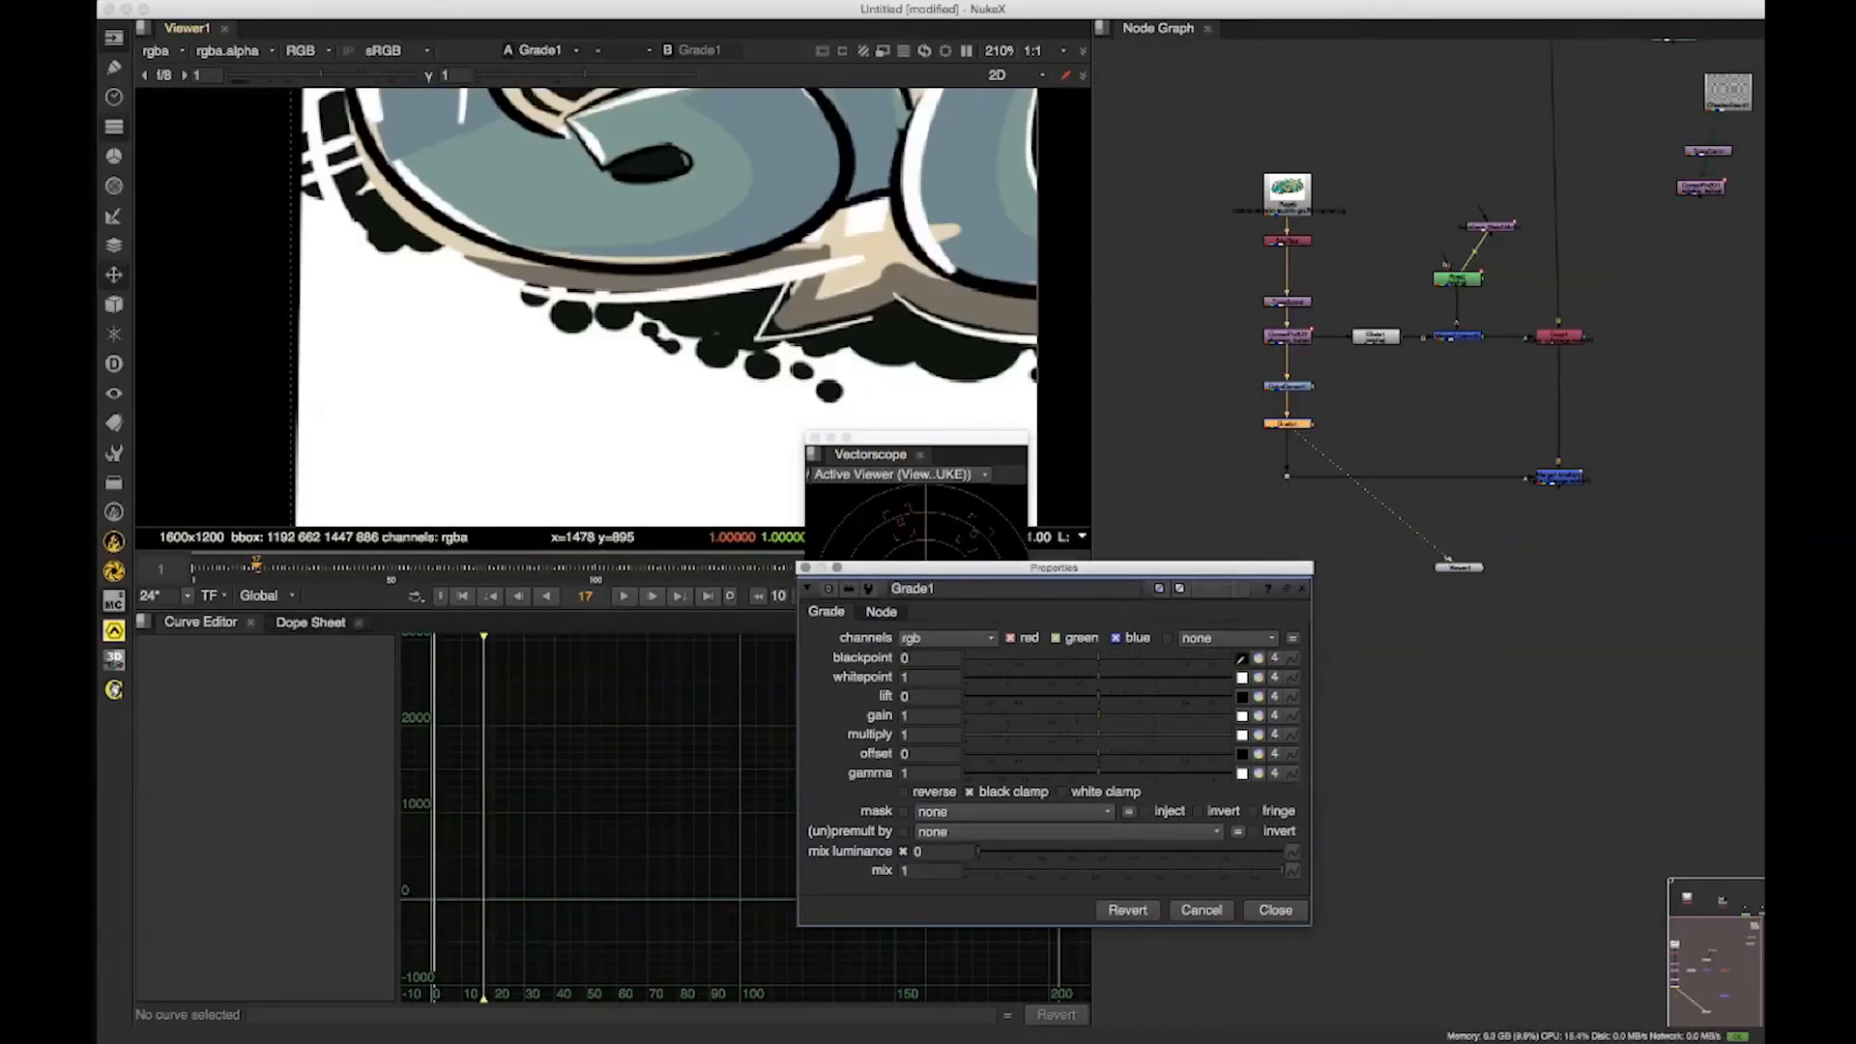
{"action": "left_click_drag", "start_coordinate": [1450, 565], "coordinate": [1348, 450]}
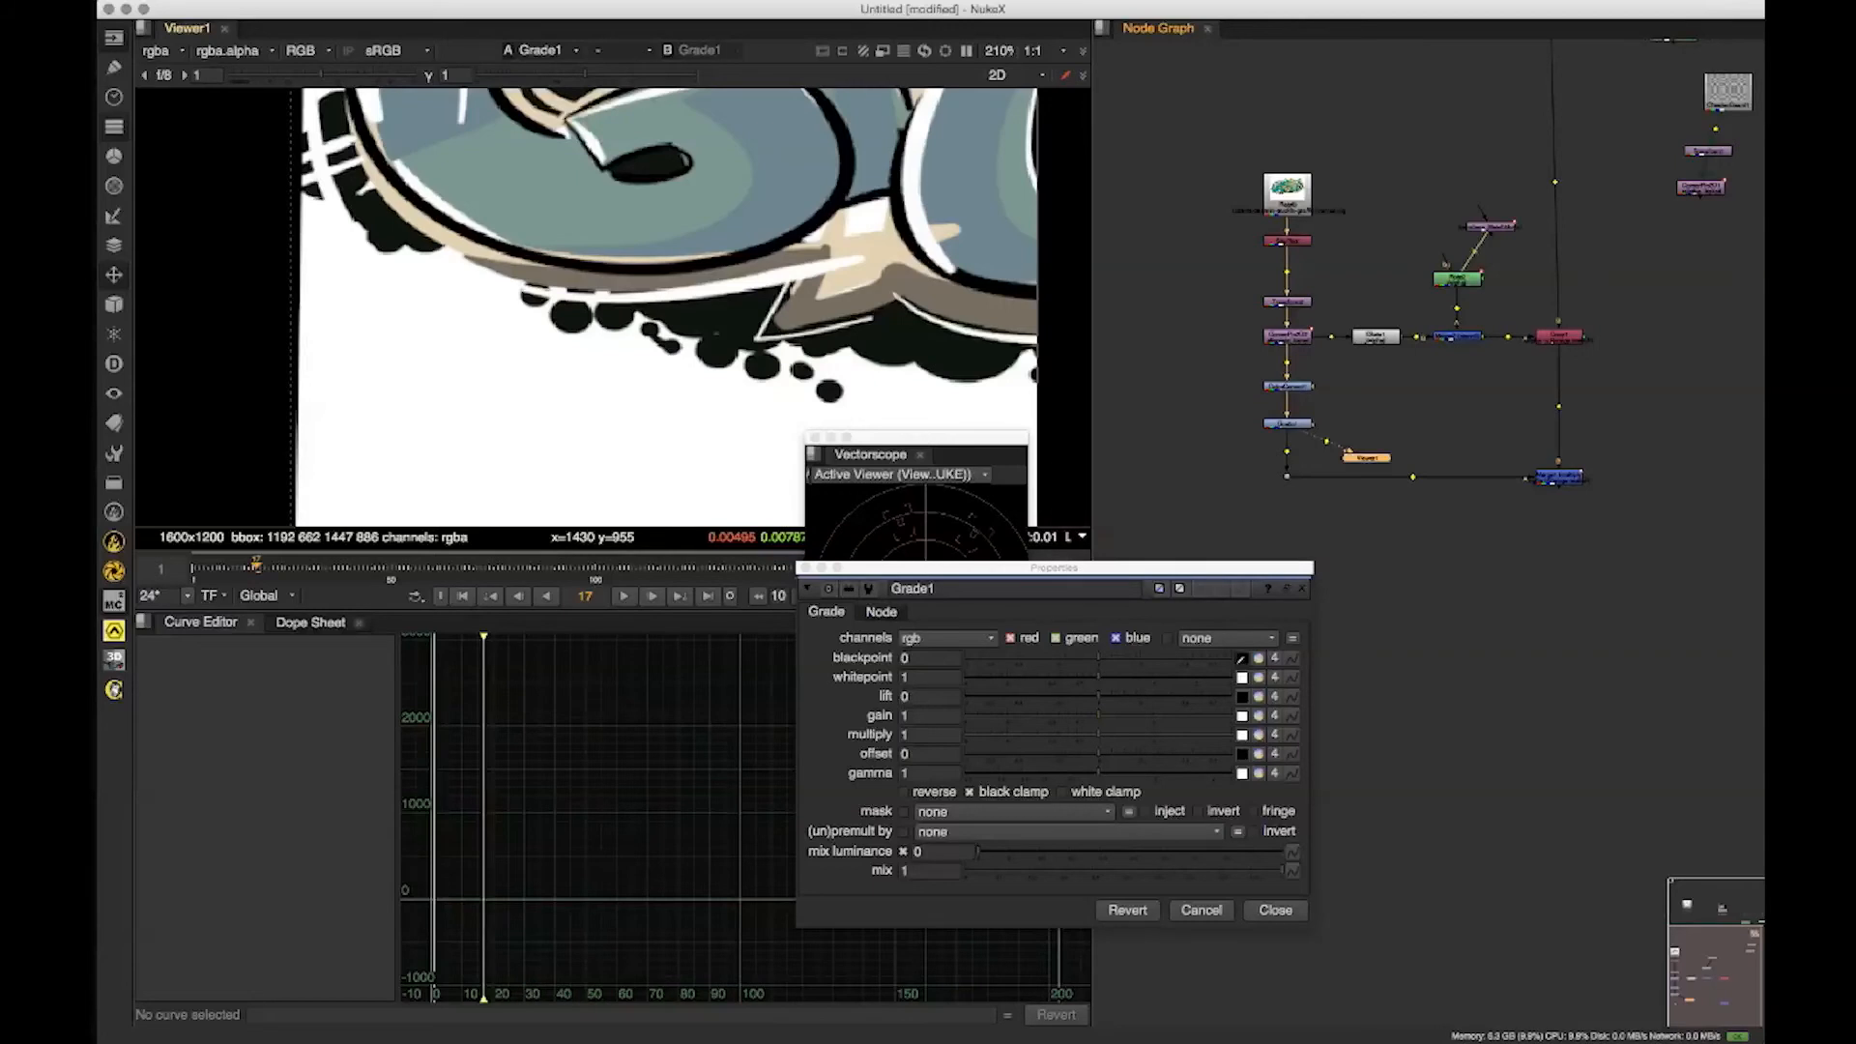
{"action": "left_click", "coordinate": [731, 312], "text": "ctrl"}
{"action": "left_click", "coordinate": [736, 315], "text": "ctrl"}
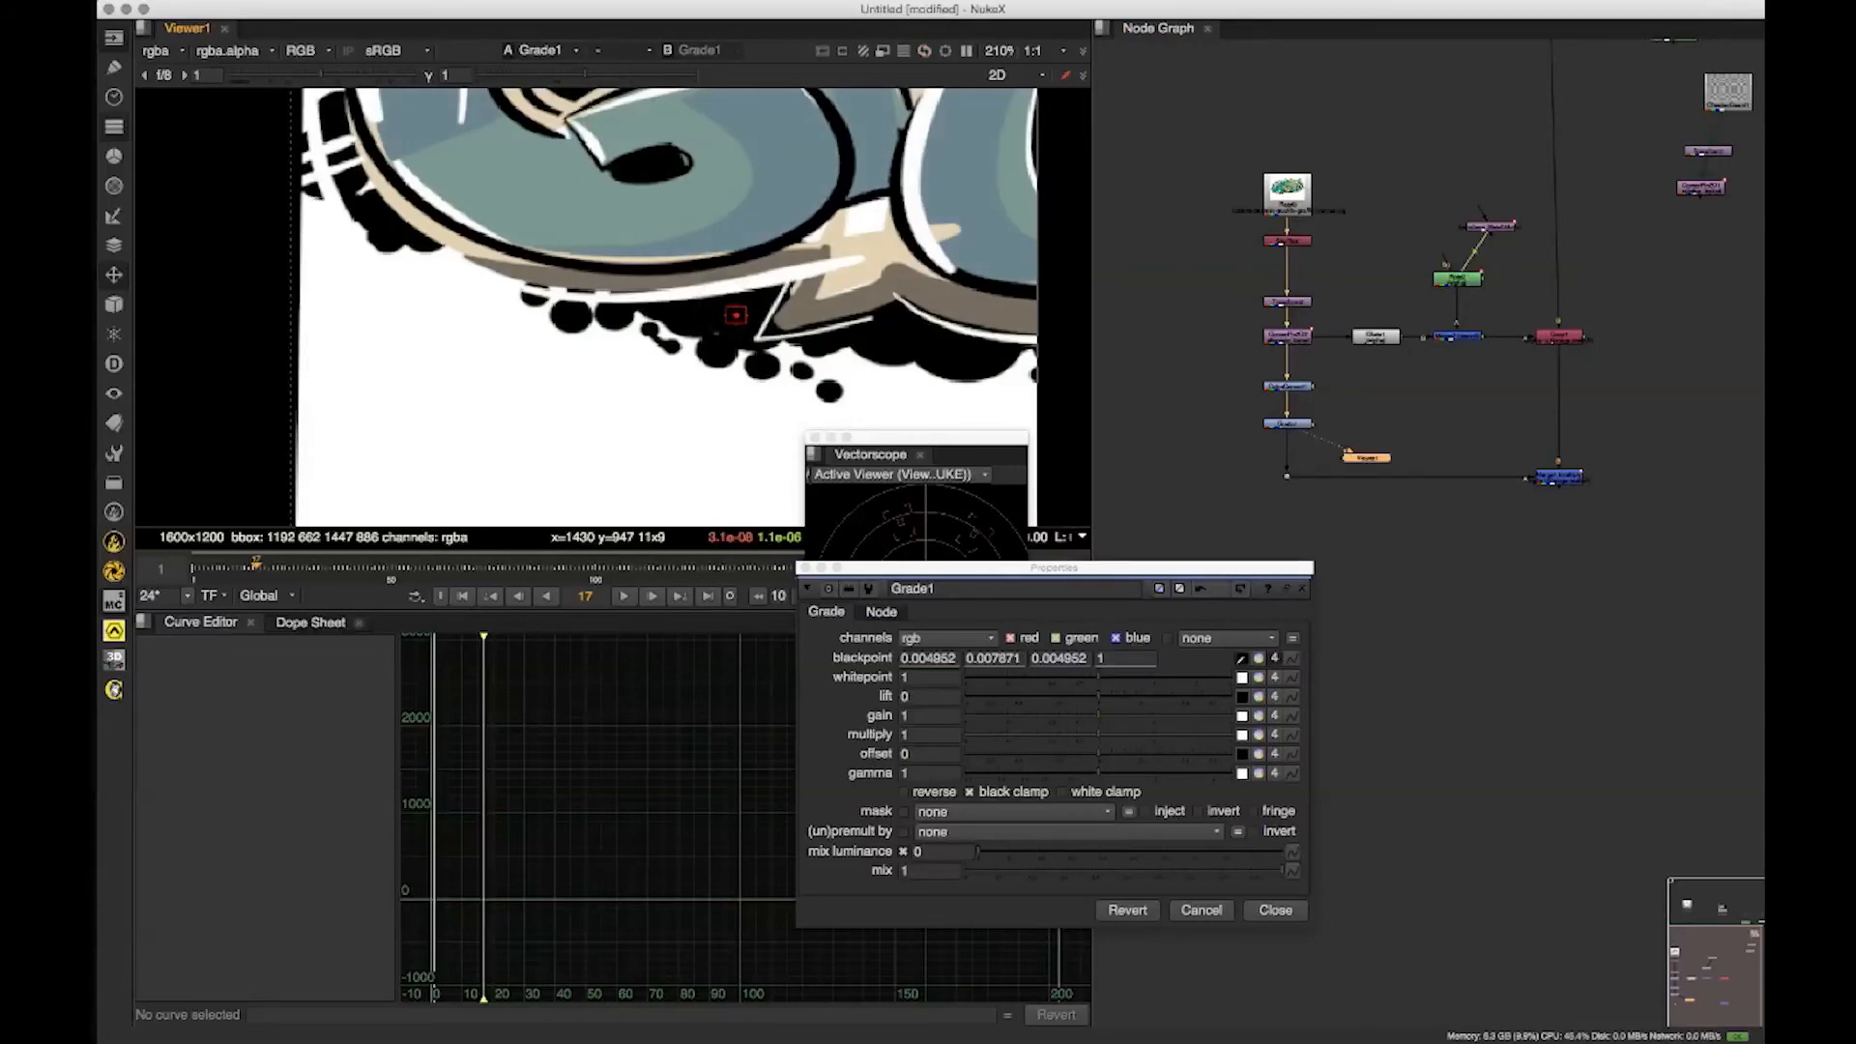
- View Copy1 and sample Grade1's lift from the dark gap under the garage door, about 0.0155, 0.0171 and 0.022
{"action": "left_click_drag", "start_coordinate": [1401, 280], "coordinate": [1369, 369]}
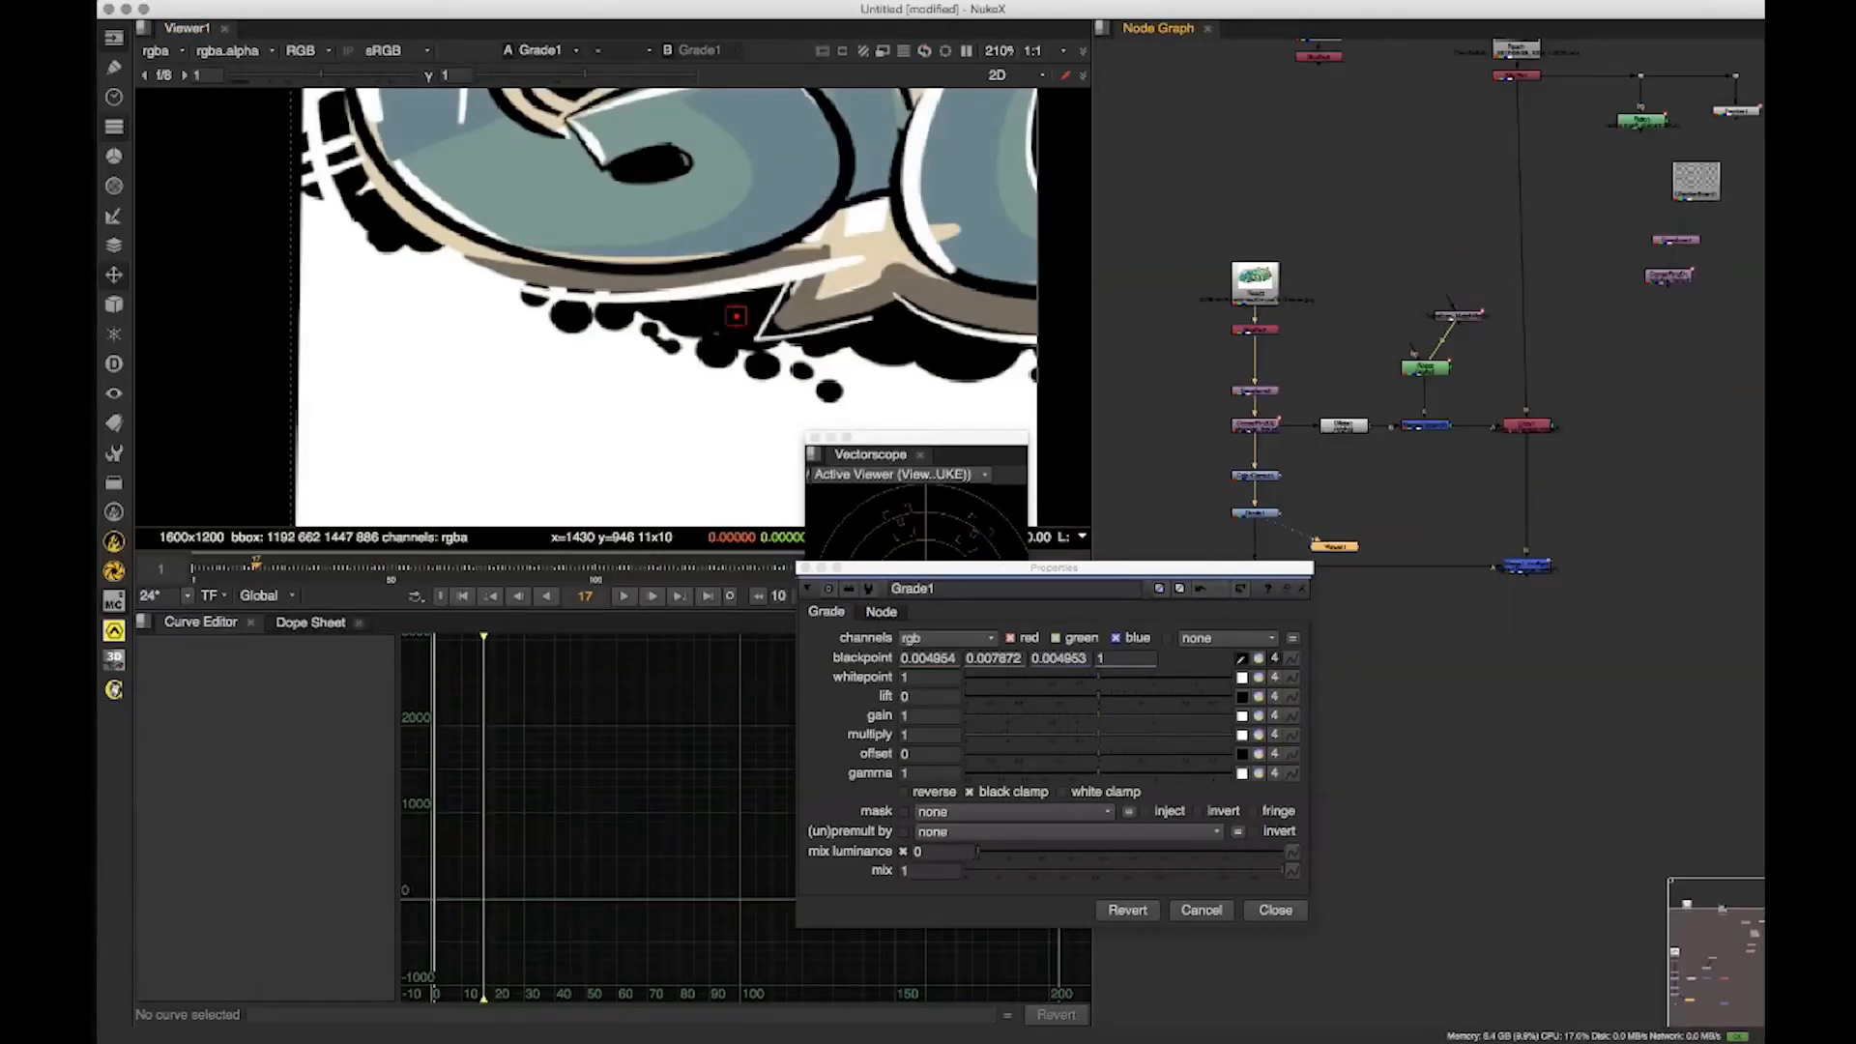
{"action": "left_click_drag", "start_coordinate": [1278, 526], "coordinate": [1553, 422]}
{"action": "left_click_drag", "start_coordinate": [416, 464], "coordinate": [1082, 135]}
{"action": "left_click_drag", "start_coordinate": [483, 242], "coordinate": [771, 259]}
{"action": "left_click_drag", "start_coordinate": [580, 406], "coordinate": [771, 213]}
{"action": "left_click_drag", "start_coordinate": [579, 319], "coordinate": [794, 193]}
{"action": "scroll", "coordinate": [550, 353], "scroll_direction": "up", "scroll_amount": 8}
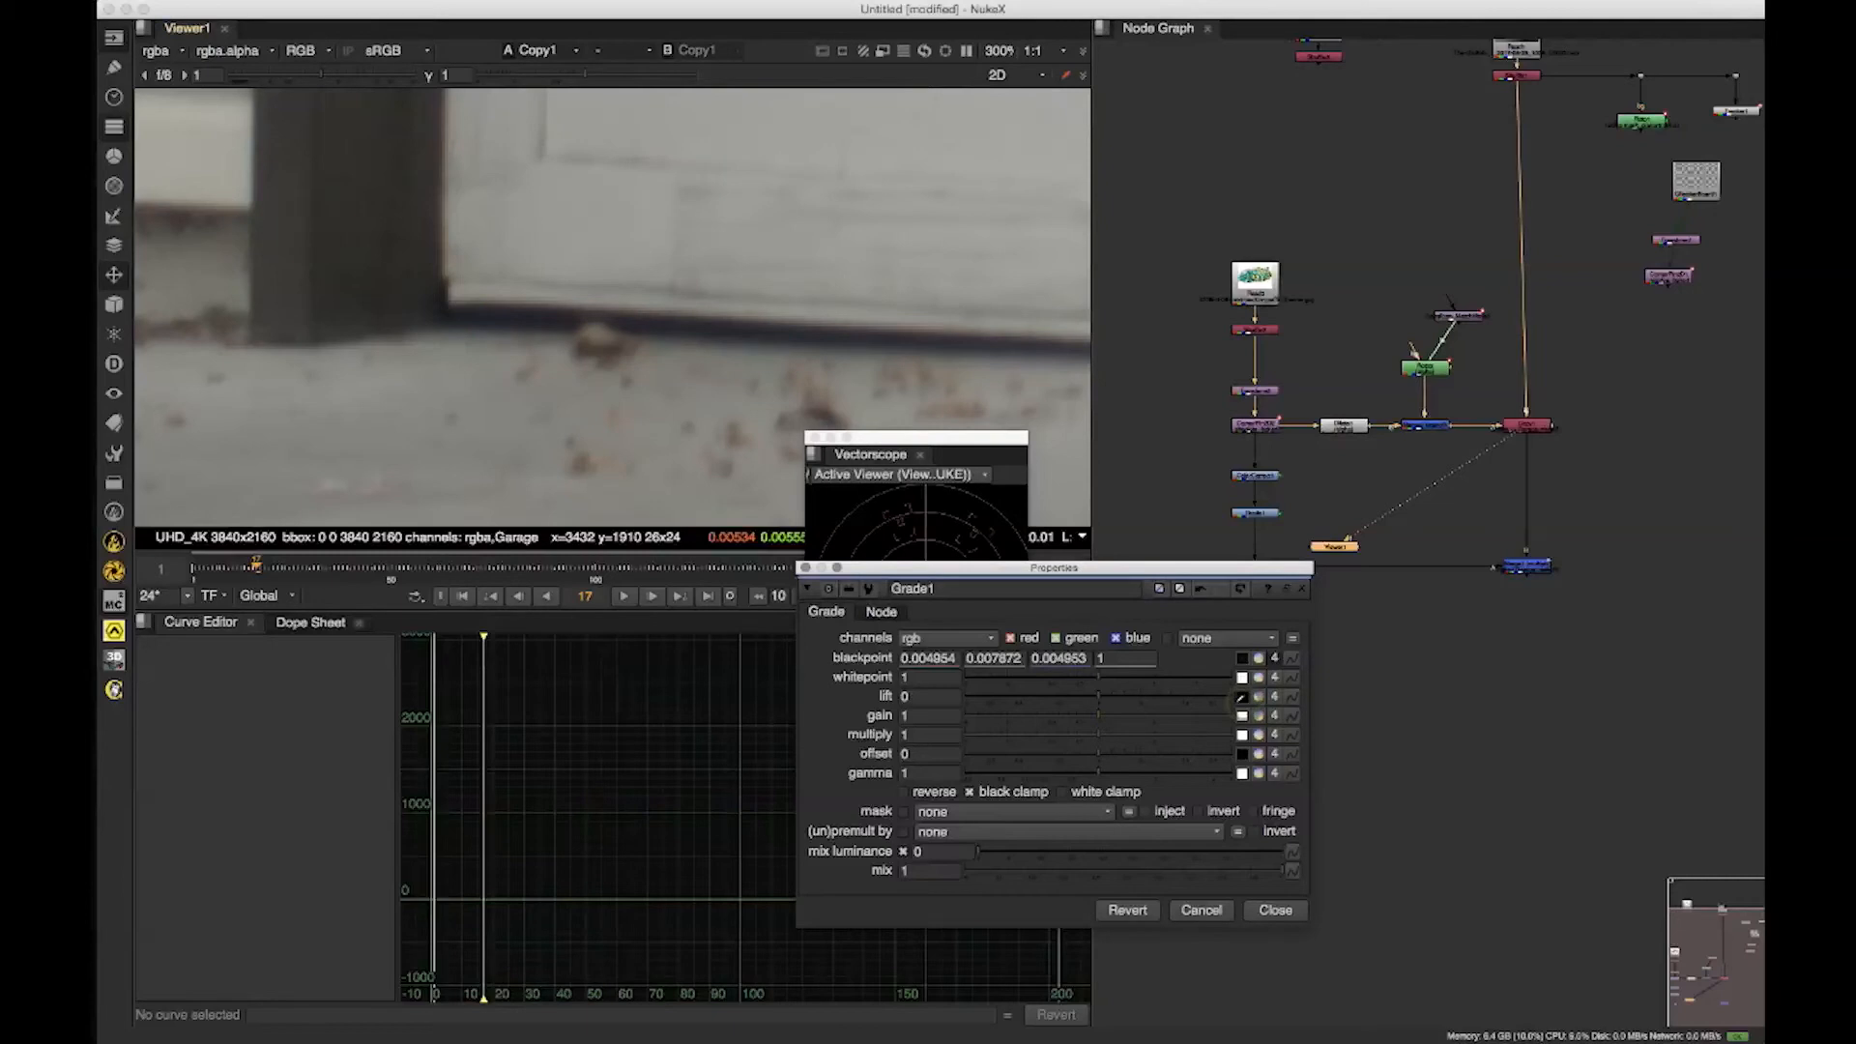
{"action": "left_click", "coordinate": [517, 317], "text": "ctrl"}
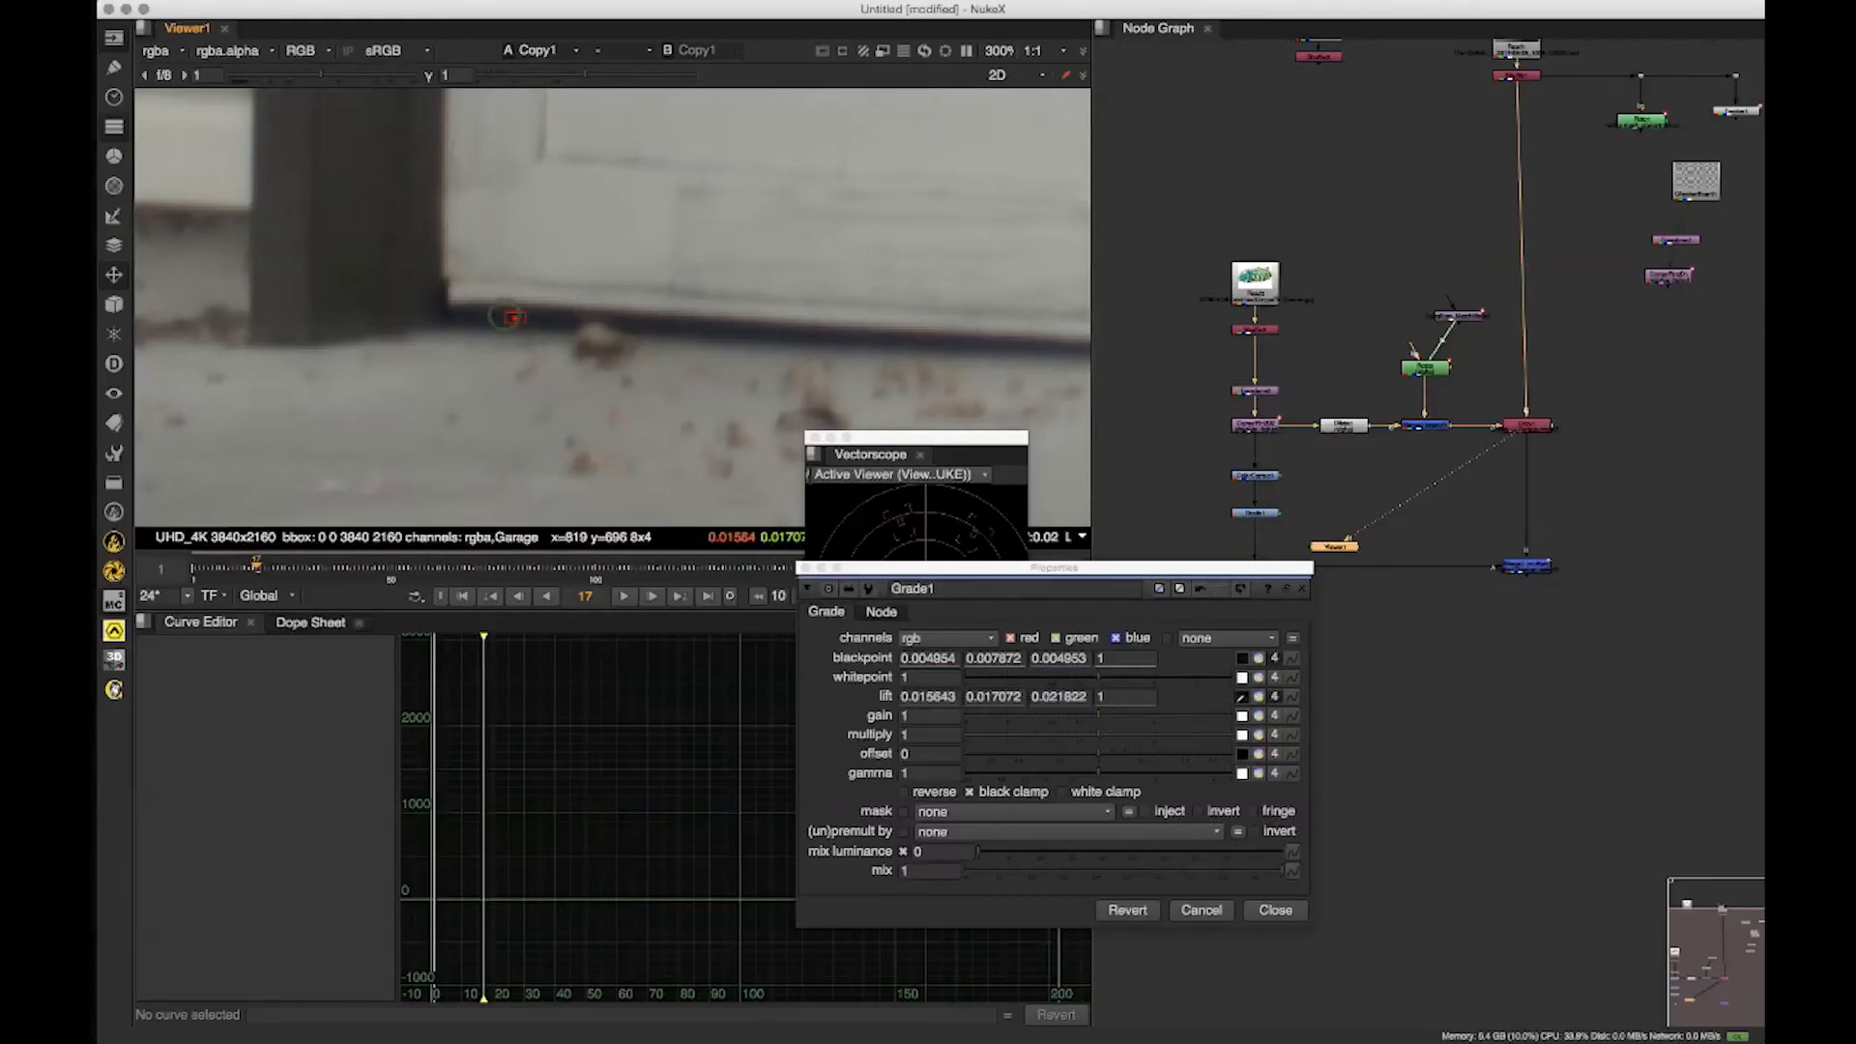
- Switch the viewer back to Merge1 and frame the graded graffiti on the garage door
{"action": "left_click_drag", "start_coordinate": [1392, 493], "coordinate": [1462, 443]}
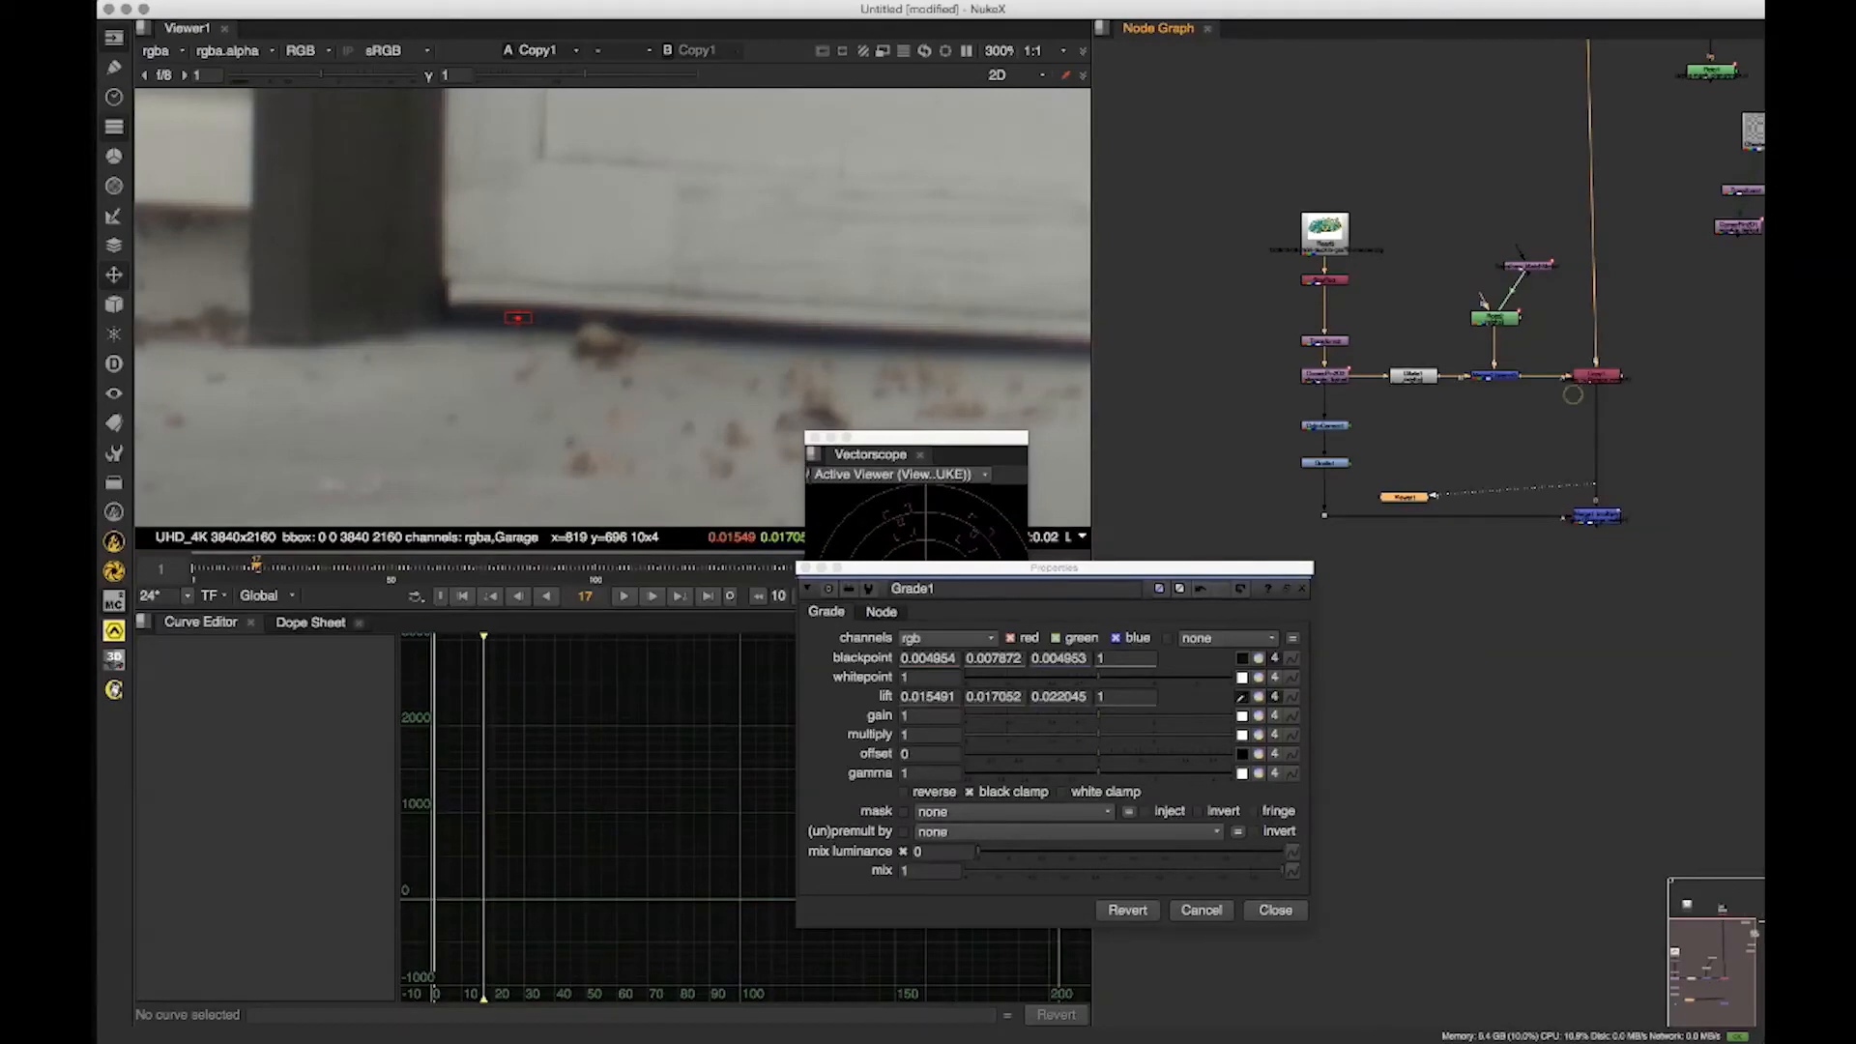
{"action": "key", "text": "1"}
{"action": "scroll", "coordinate": [757, 203], "scroll_direction": "down", "scroll_amount": 5}
{"action": "left_click_drag", "start_coordinate": [757, 203], "coordinate": [198, 417]}
- Toggle Grade1 off and on to compare the graffiti's blacks with the plate, then inspect the black outline up close
{"action": "left_click", "coordinate": [1324, 460]}
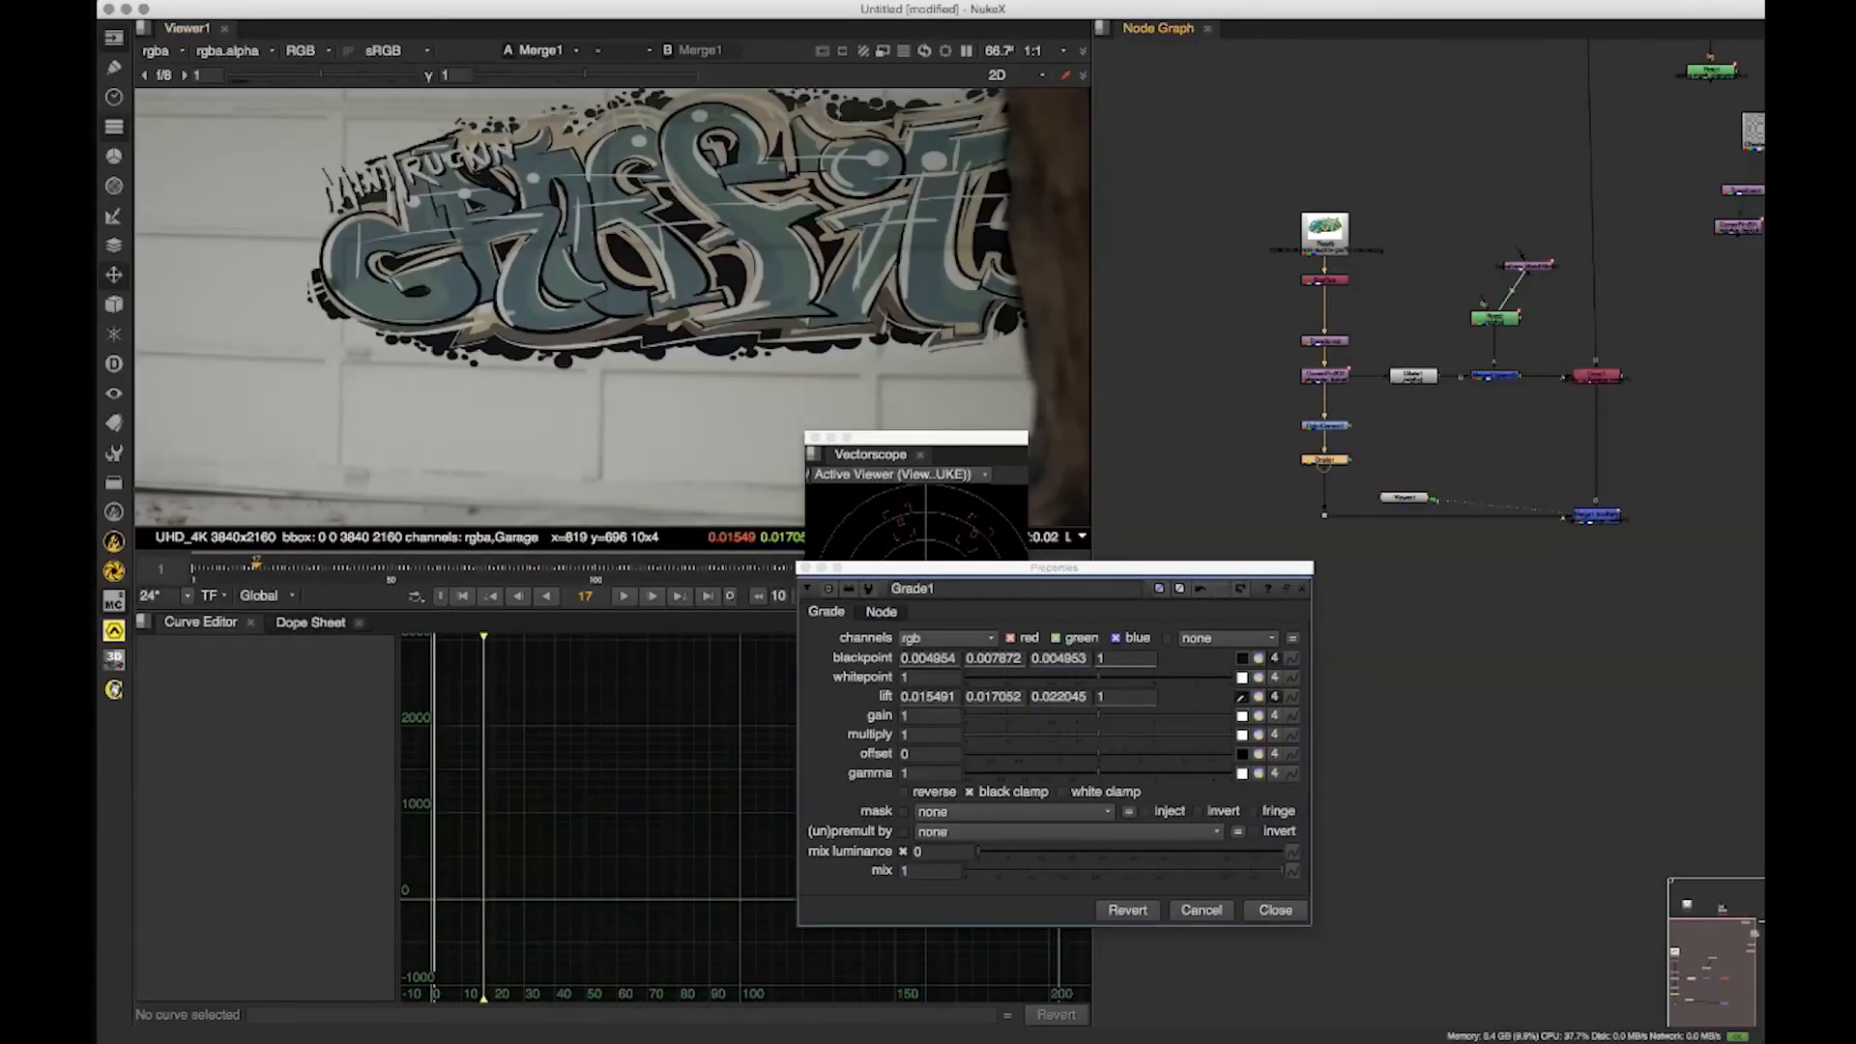
{"action": "key", "text": "d"}
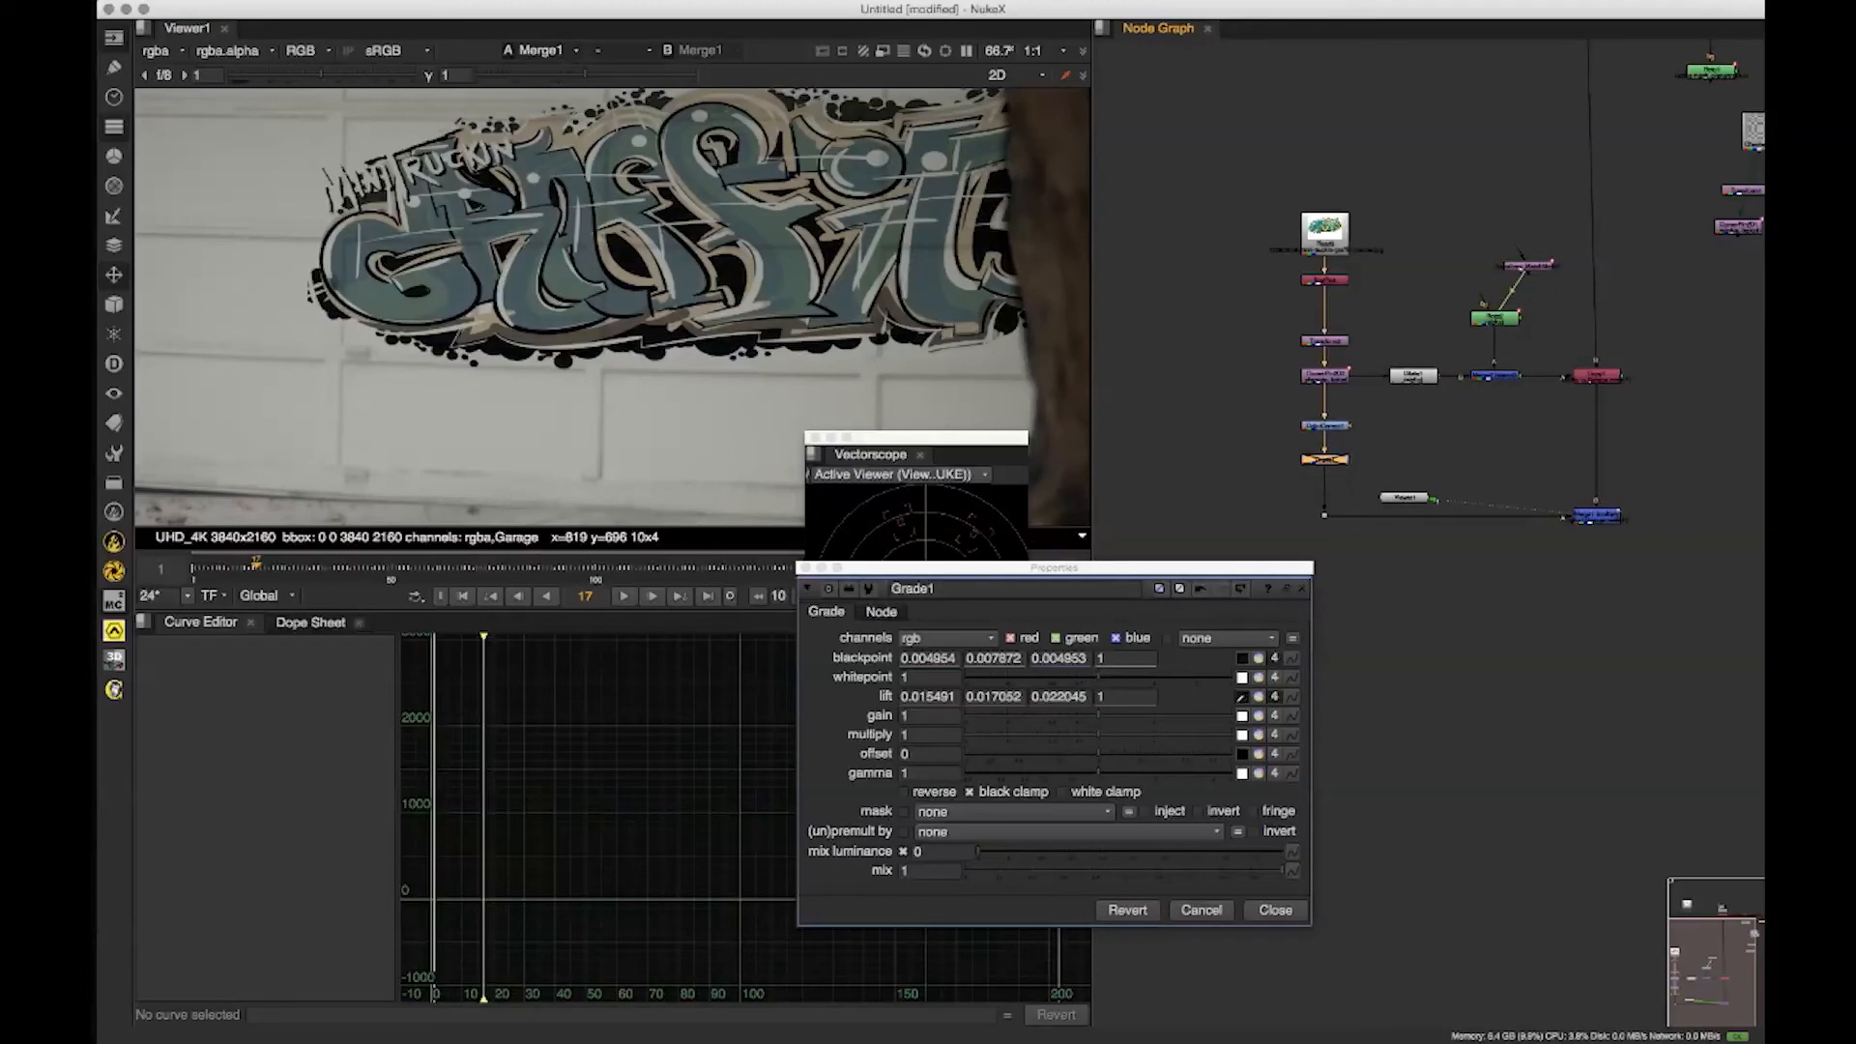
{"action": "key", "text": "d"}
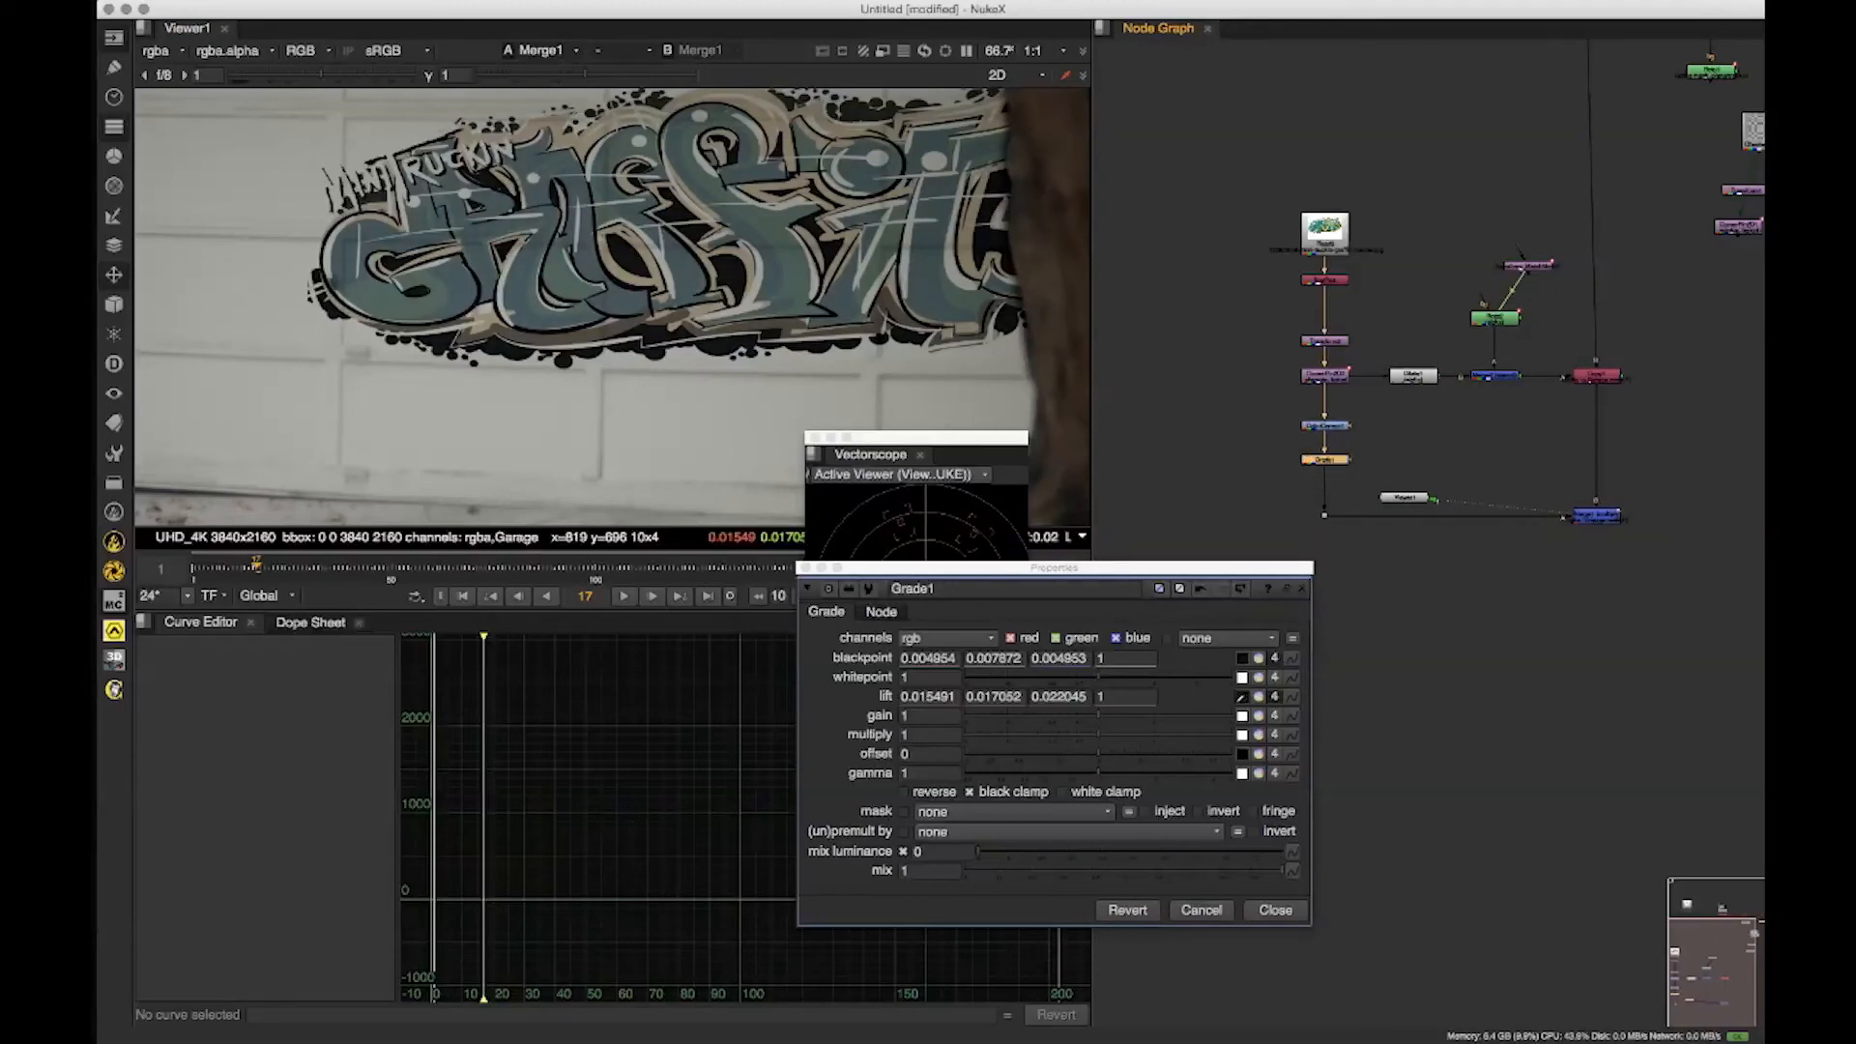
{"action": "left_click", "coordinate": [995, 906]}
{"action": "key", "text": "d"}
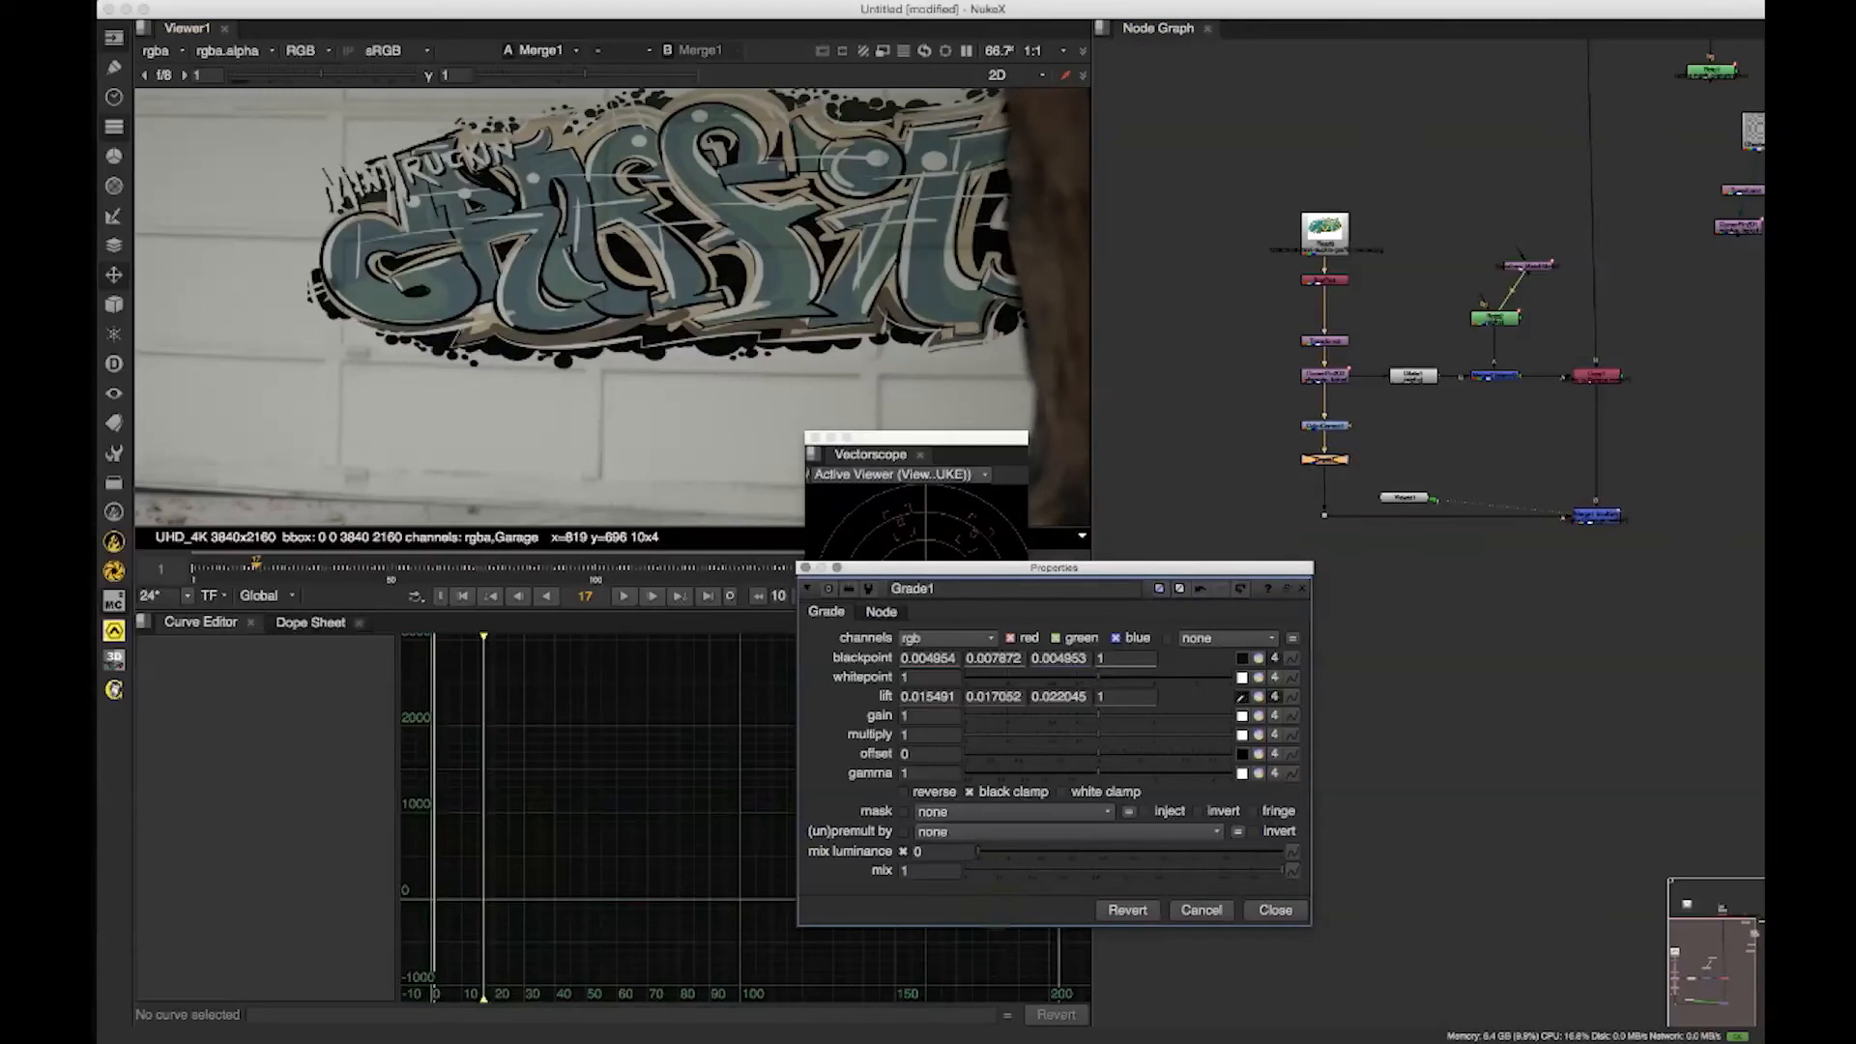
{"action": "left_click", "coordinate": [976, 834]}
{"action": "left_click", "coordinate": [827, 917]}
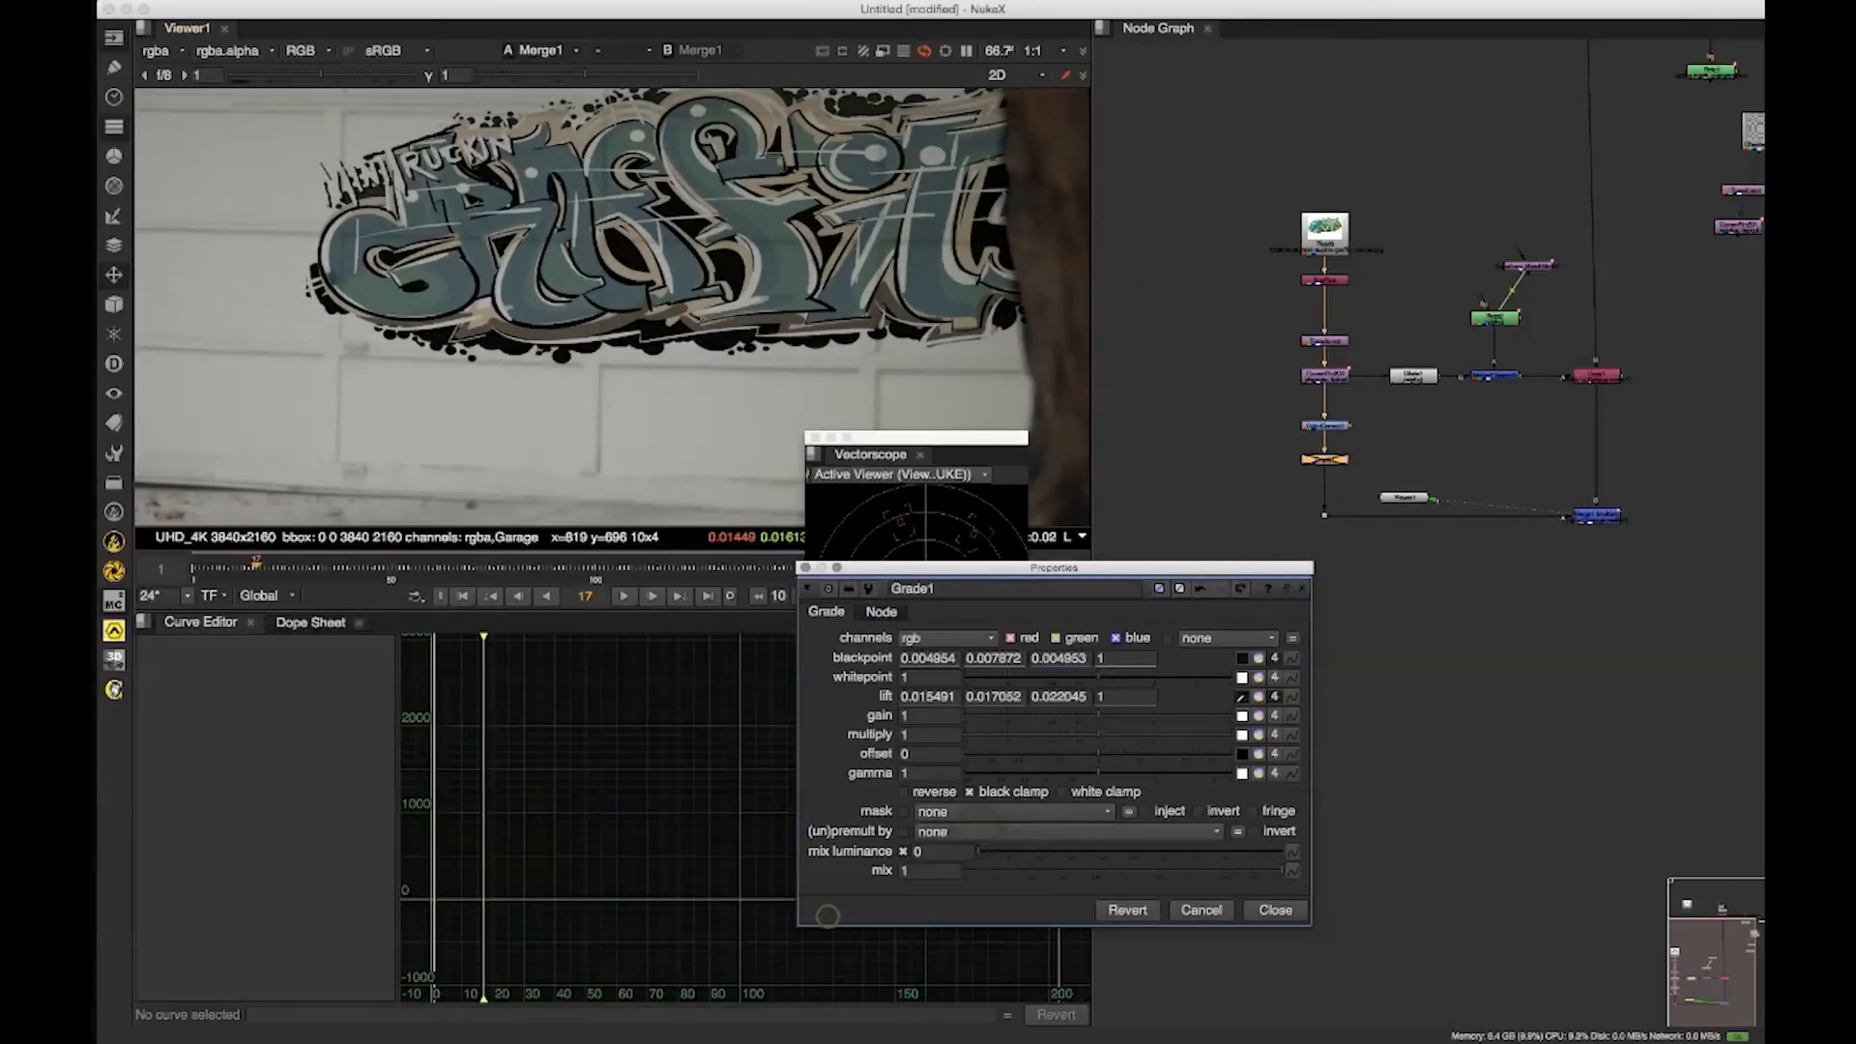
{"action": "left_click", "coordinate": [703, 319]}
{"action": "scroll", "coordinate": [703, 319], "scroll_direction": "up", "scroll_amount": 10}
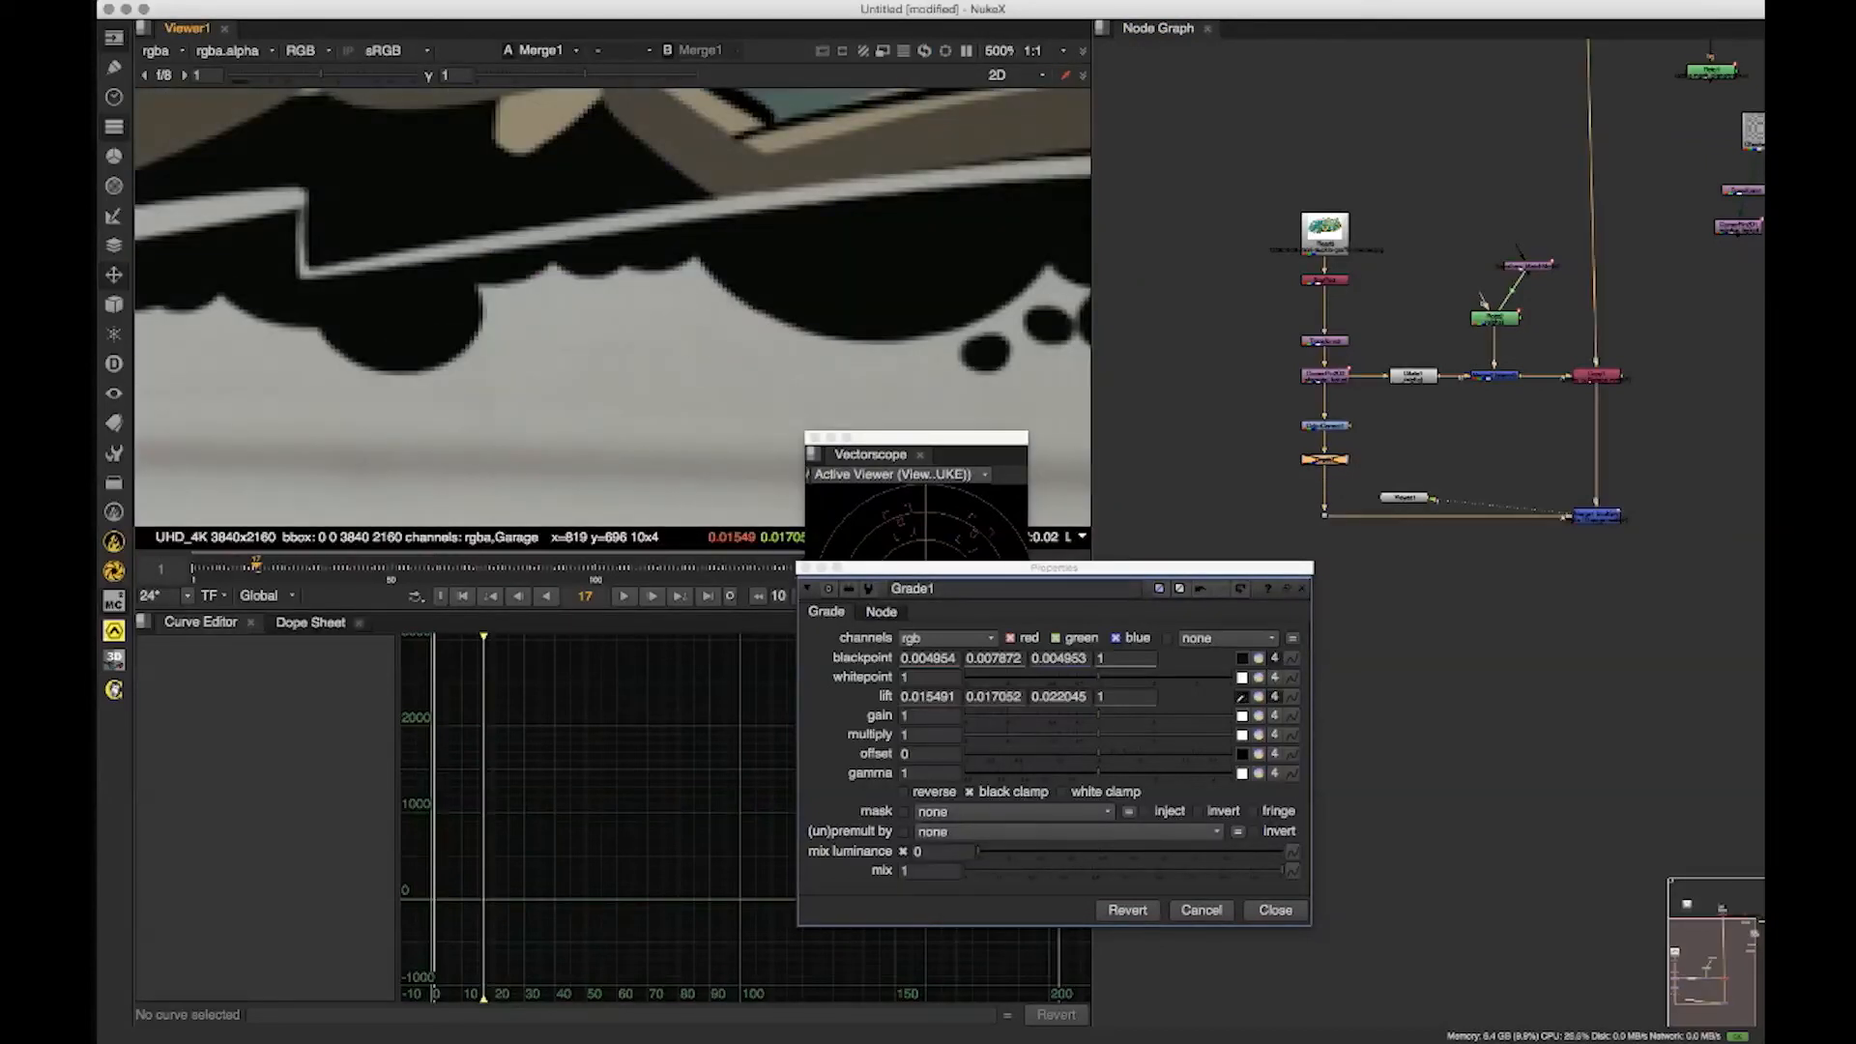
{"action": "scroll", "coordinate": [702, 319], "scroll_direction": "down", "scroll_amount": 6}
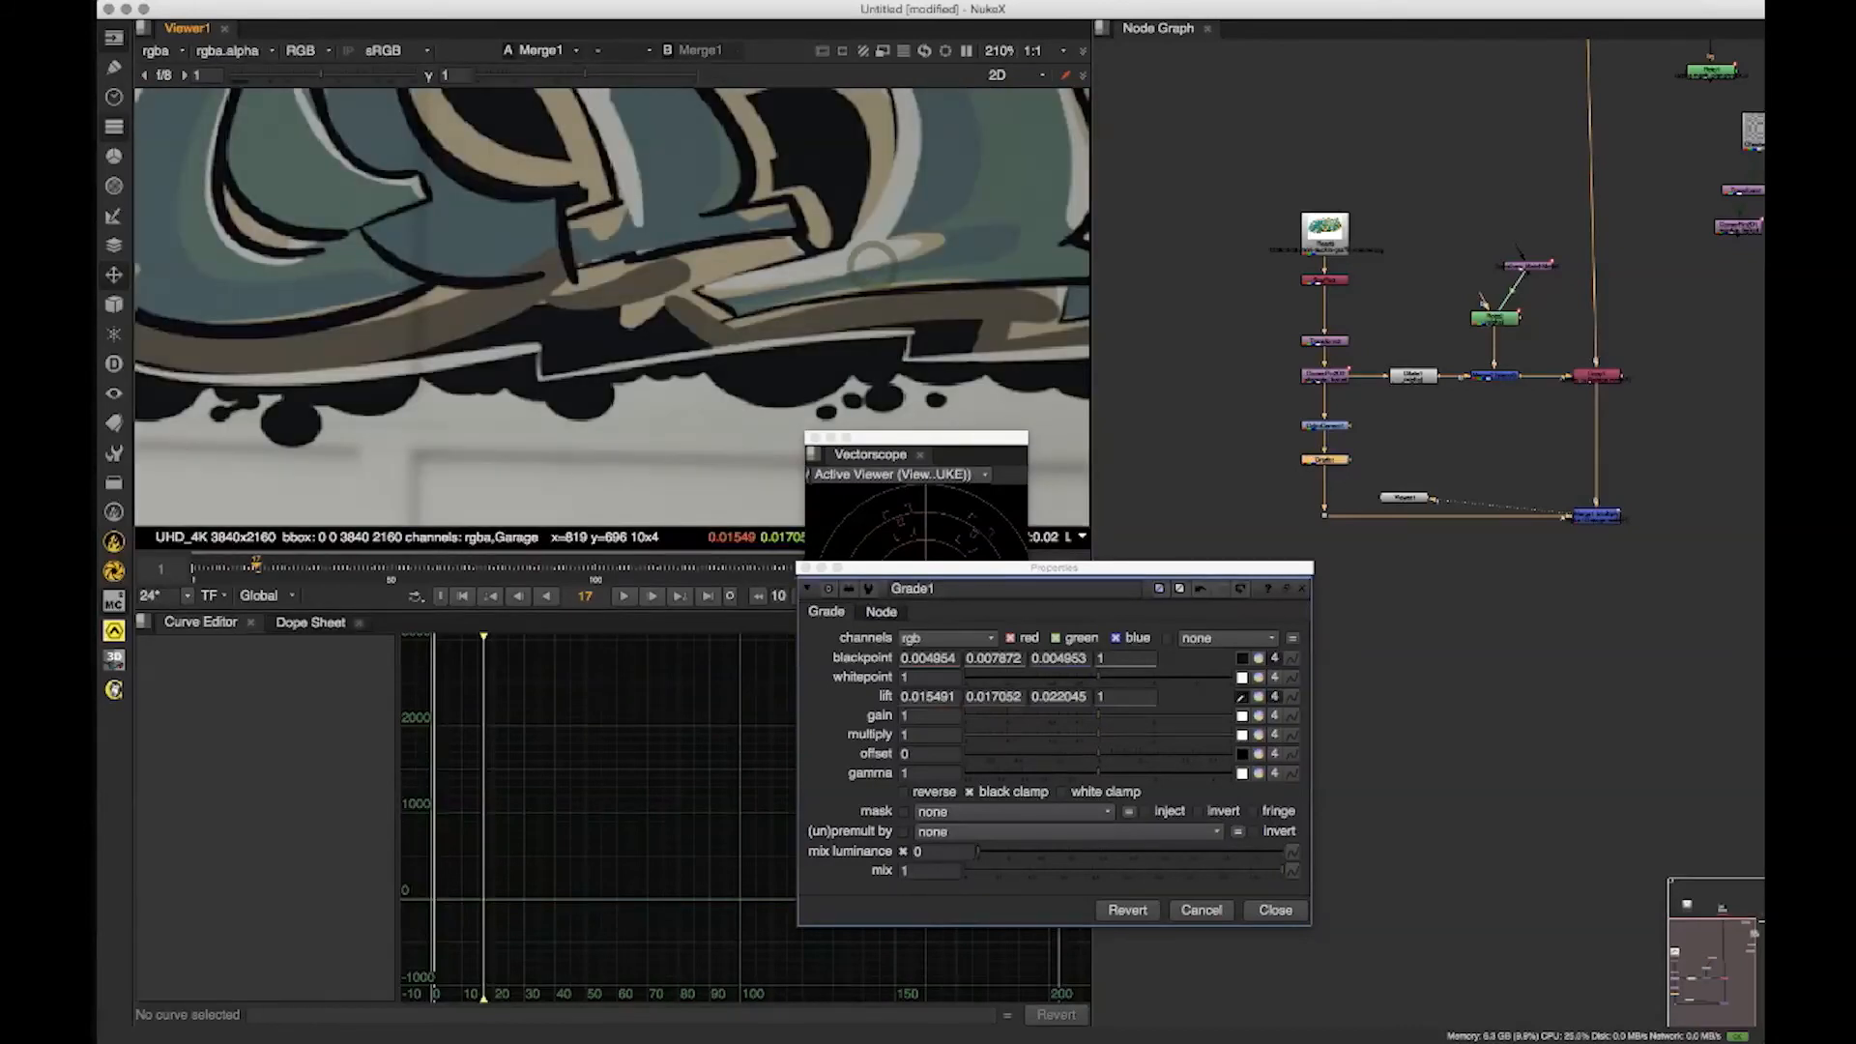
{"action": "scroll", "coordinate": [703, 319], "scroll_direction": "down", "scroll_amount": 3}
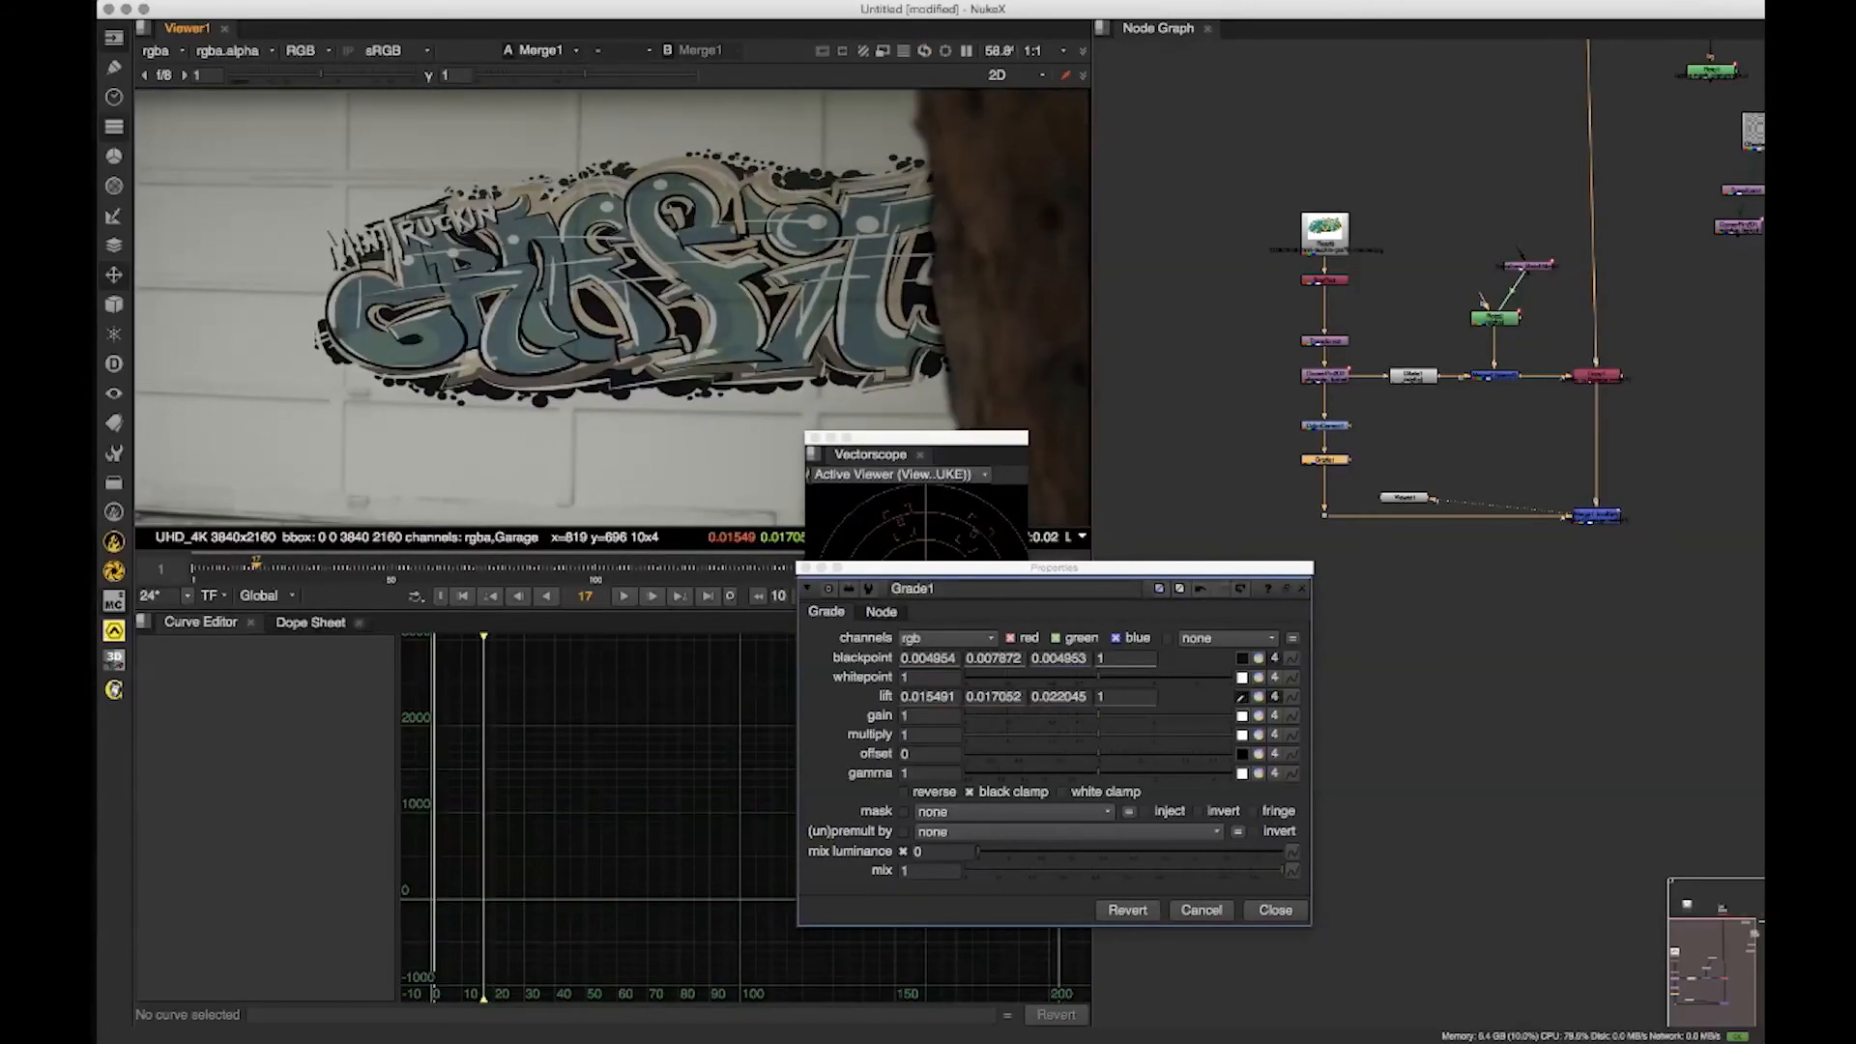
- Close the Grade1 properties and the Vectorscope window, and move Grade1 up closer to ColorCorrect1
{"action": "left_click", "coordinate": [805, 567]}
{"action": "left_click", "coordinate": [810, 437]}
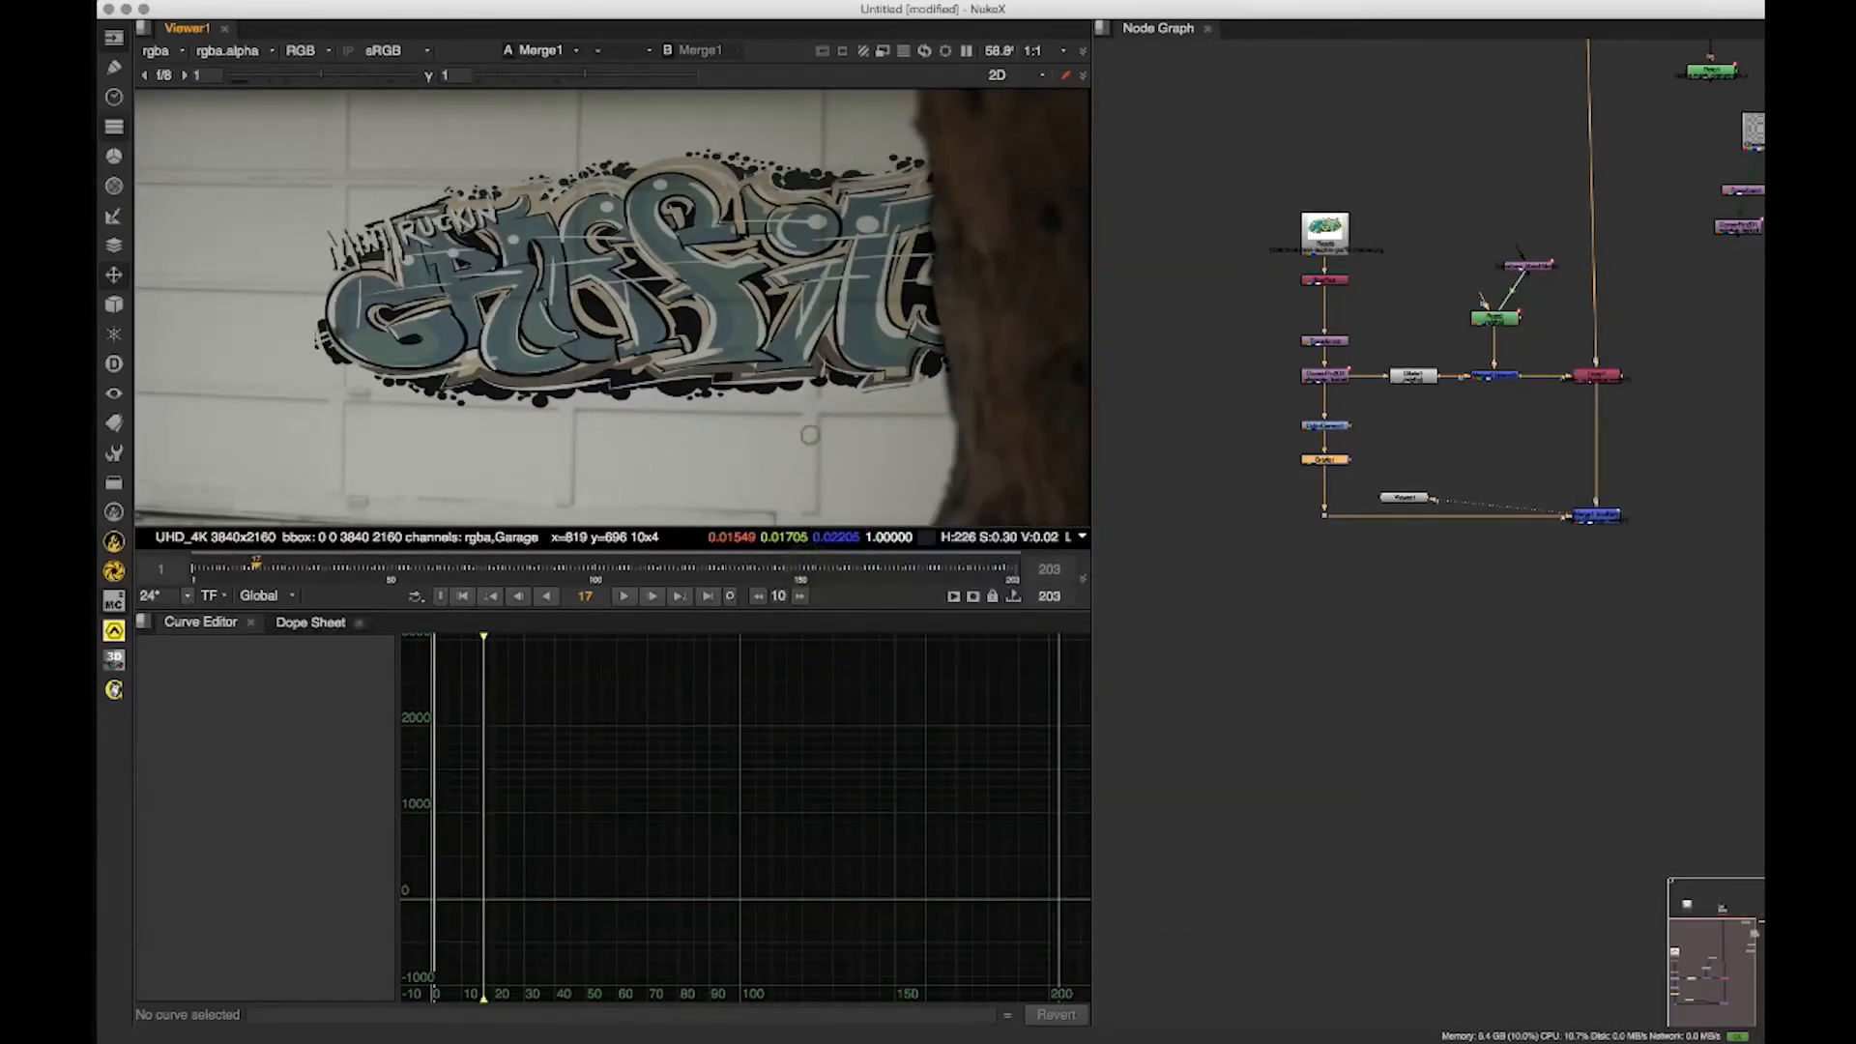
{"action": "left_click", "coordinate": [1365, 653]}
{"action": "left_click_drag", "start_coordinate": [1326, 460], "coordinate": [1326, 447]}
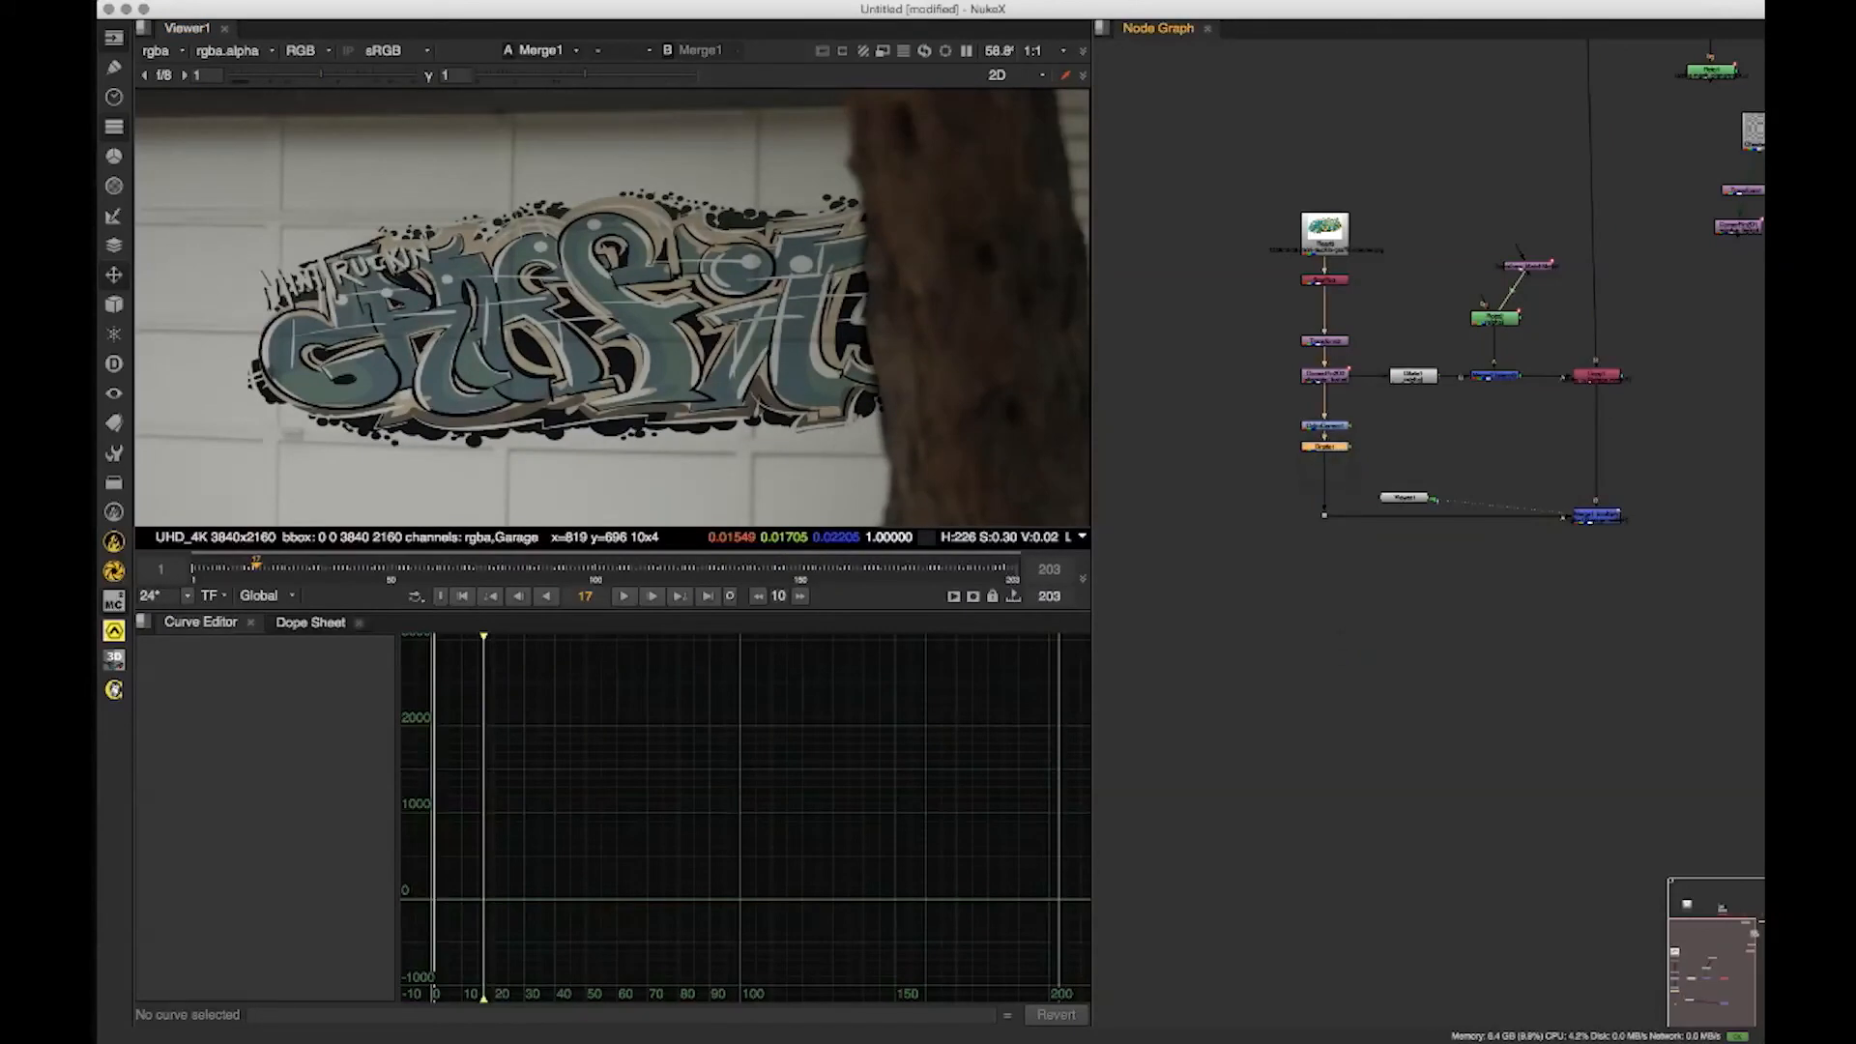
- Add a Blur node after Grade1 with a size of about 2.8 and space it slightly below Grade1
{"action": "key", "text": "b"}
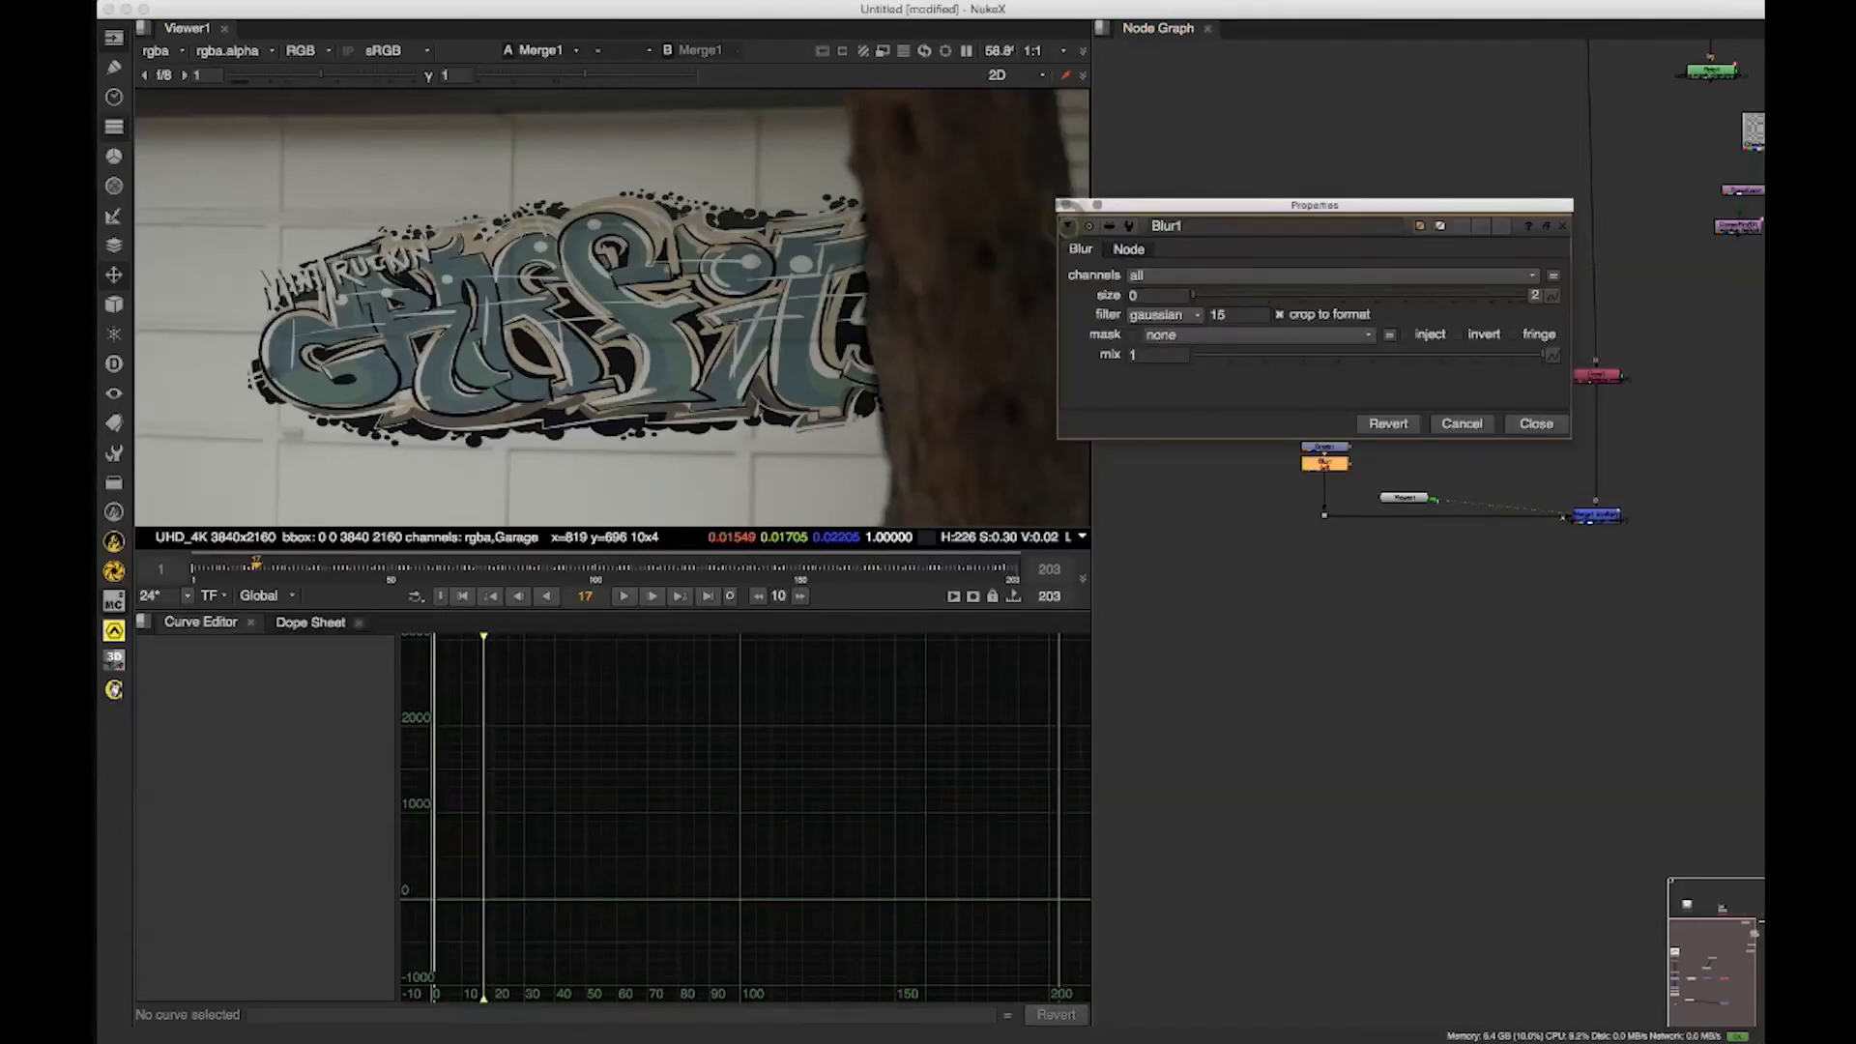
{"action": "left_click_drag", "start_coordinate": [1196, 295], "coordinate": [1249, 295]}
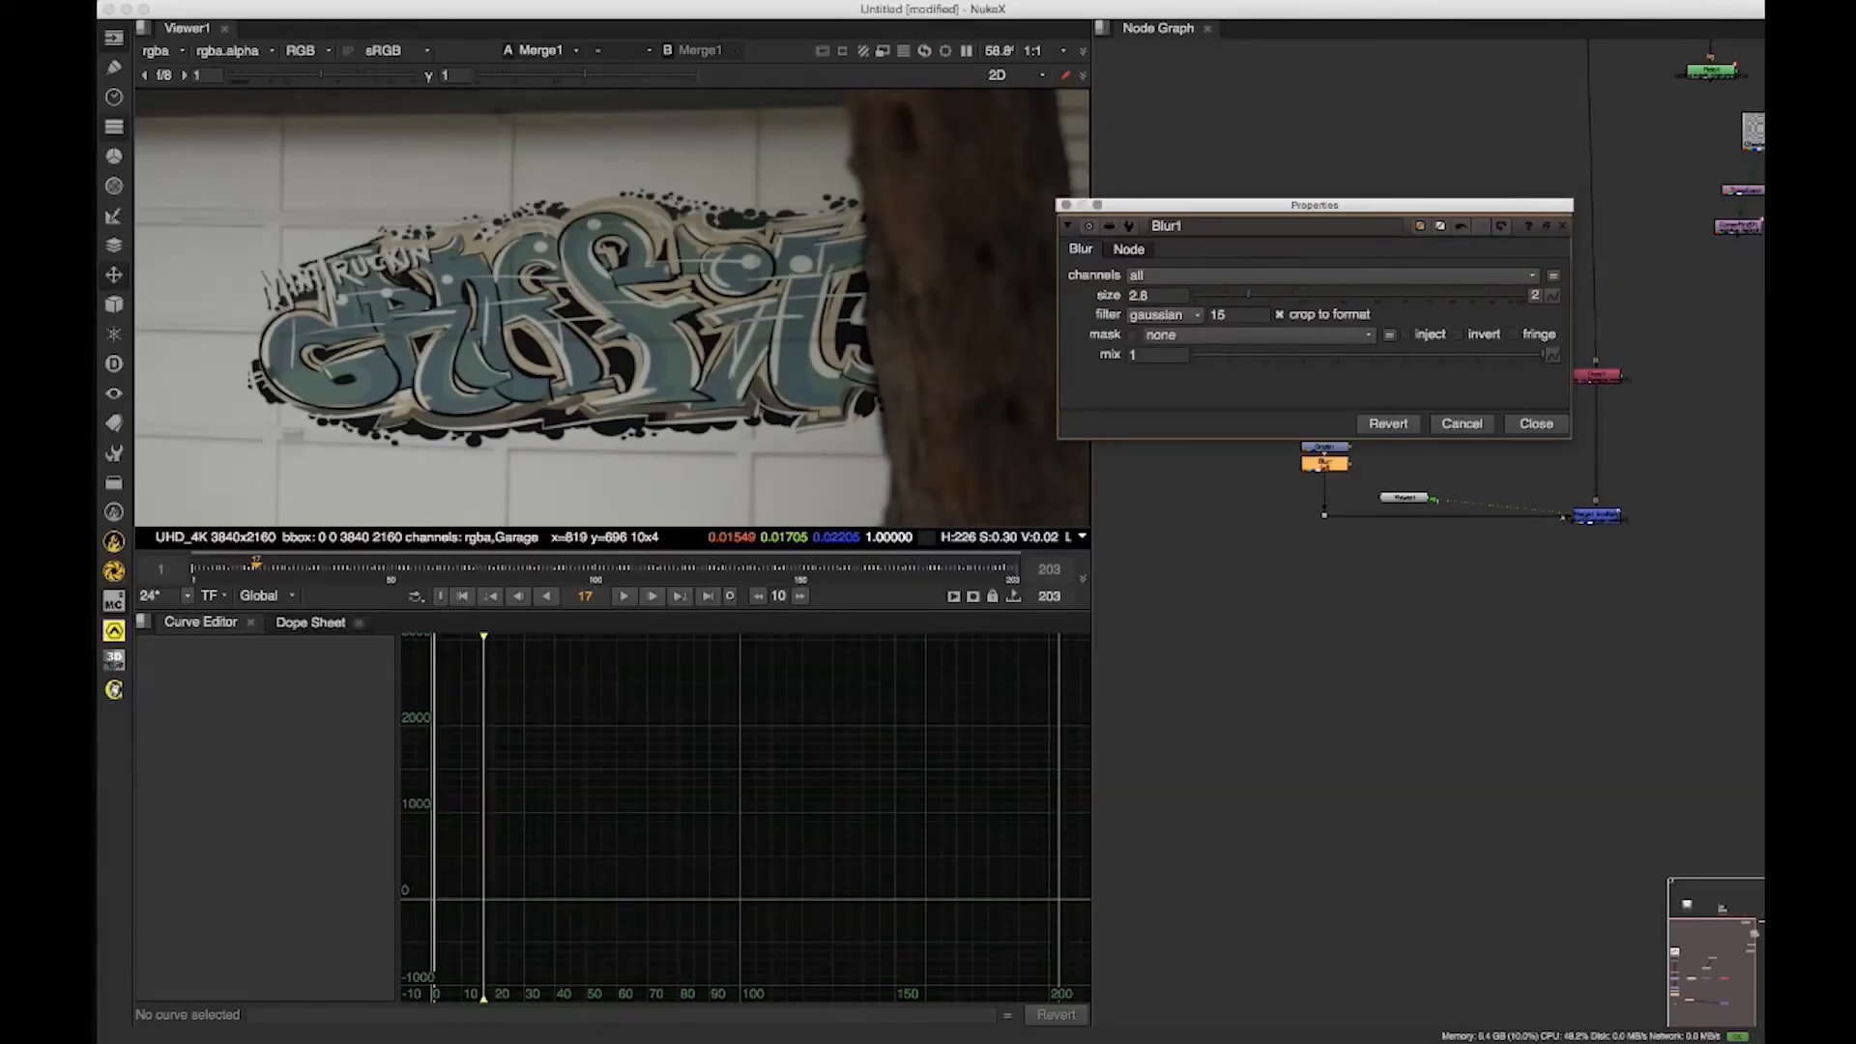
{"action": "mouse_move", "coordinate": [1247, 294]}
{"action": "left_mouse_down"}
{"action": "mouse_move", "coordinate": [1227, 294]}
{"action": "mouse_move", "coordinate": [1252, 295]}
{"action": "left_mouse_up"}
{"action": "left_click", "coordinate": [1536, 423]}
{"action": "scroll", "coordinate": [856, 319], "scroll_direction": "down", "scroll_amount": 5}
{"action": "left_click_drag", "start_coordinate": [855, 319], "coordinate": [746, 271]}
{"action": "scroll", "coordinate": [856, 305], "scroll_direction": "down", "scroll_amount": 2}
{"action": "left_click", "coordinate": [1364, 596]}
{"action": "left_click_drag", "start_coordinate": [1333, 463], "coordinate": [1333, 469]}
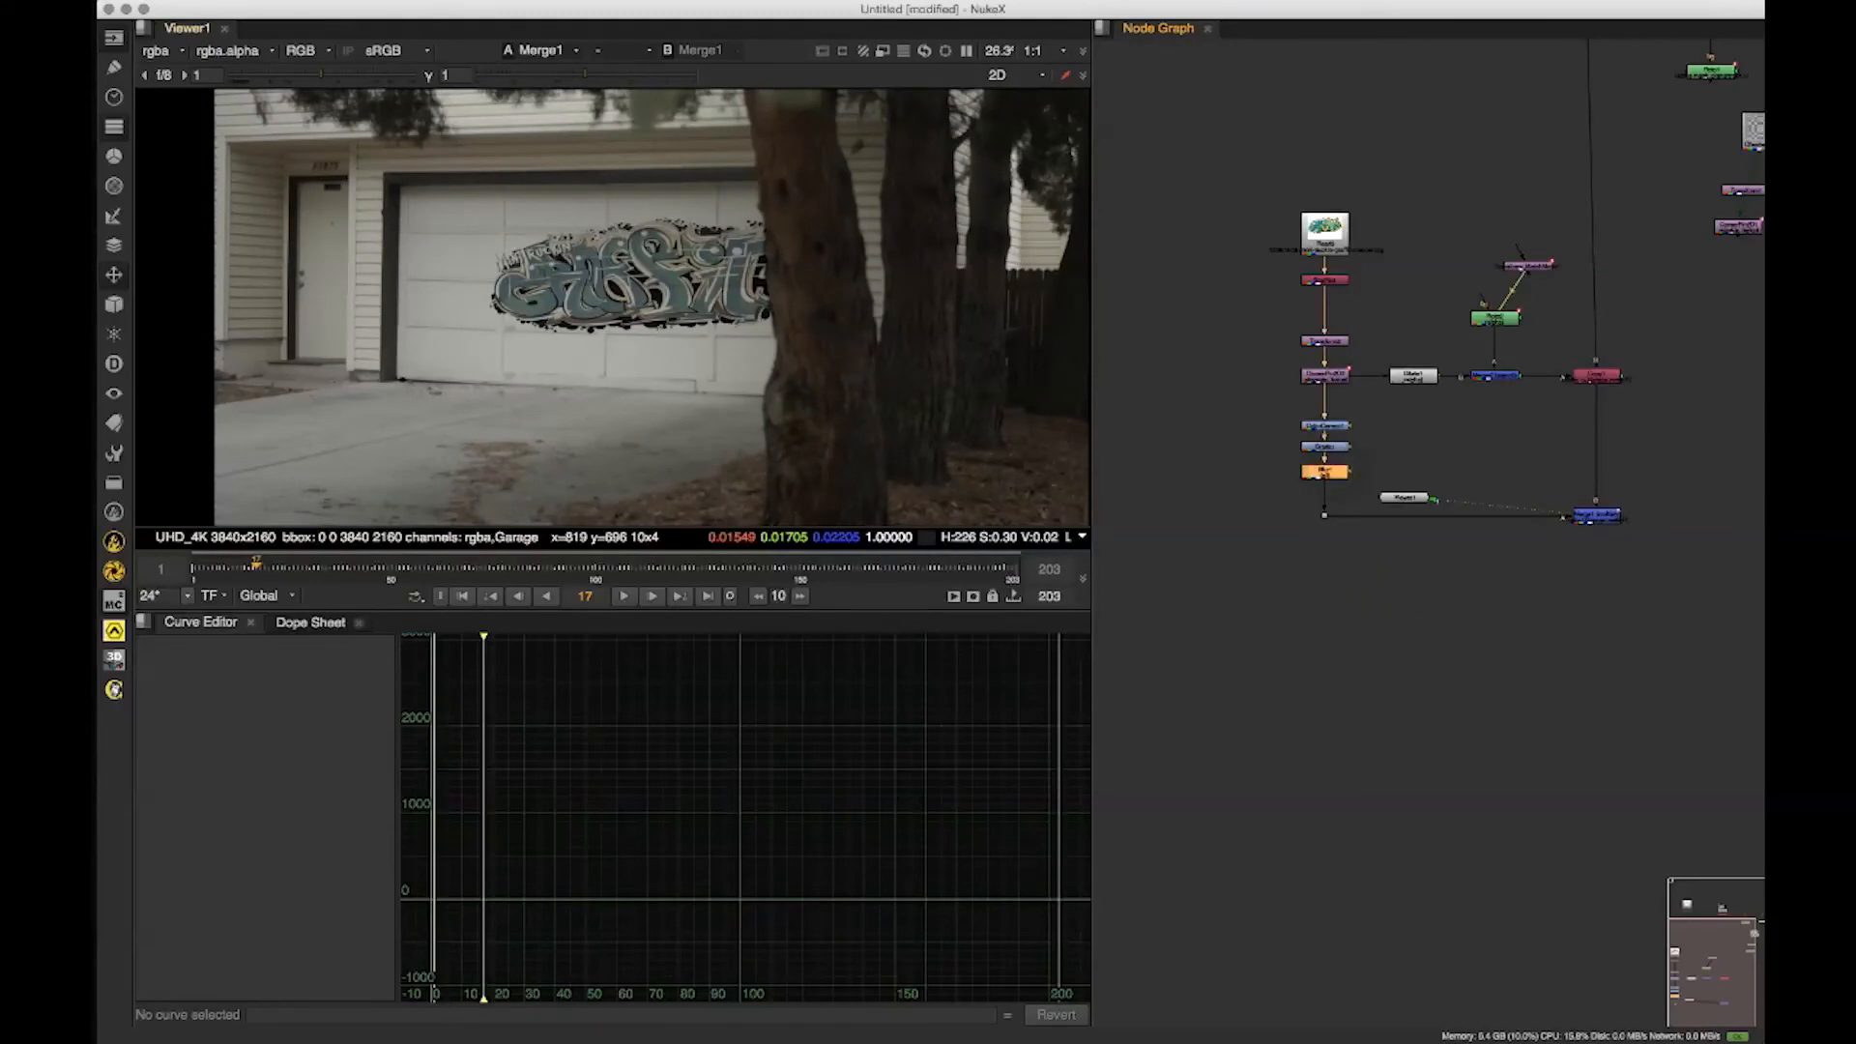
- Scrub to around frames 42 to 44 and compare the motion blur on the garage door frame with the graffiti
{"action": "left_click", "coordinate": [339, 570]}
{"action": "left_click_drag", "start_coordinate": [340, 574], "coordinate": [366, 571]}
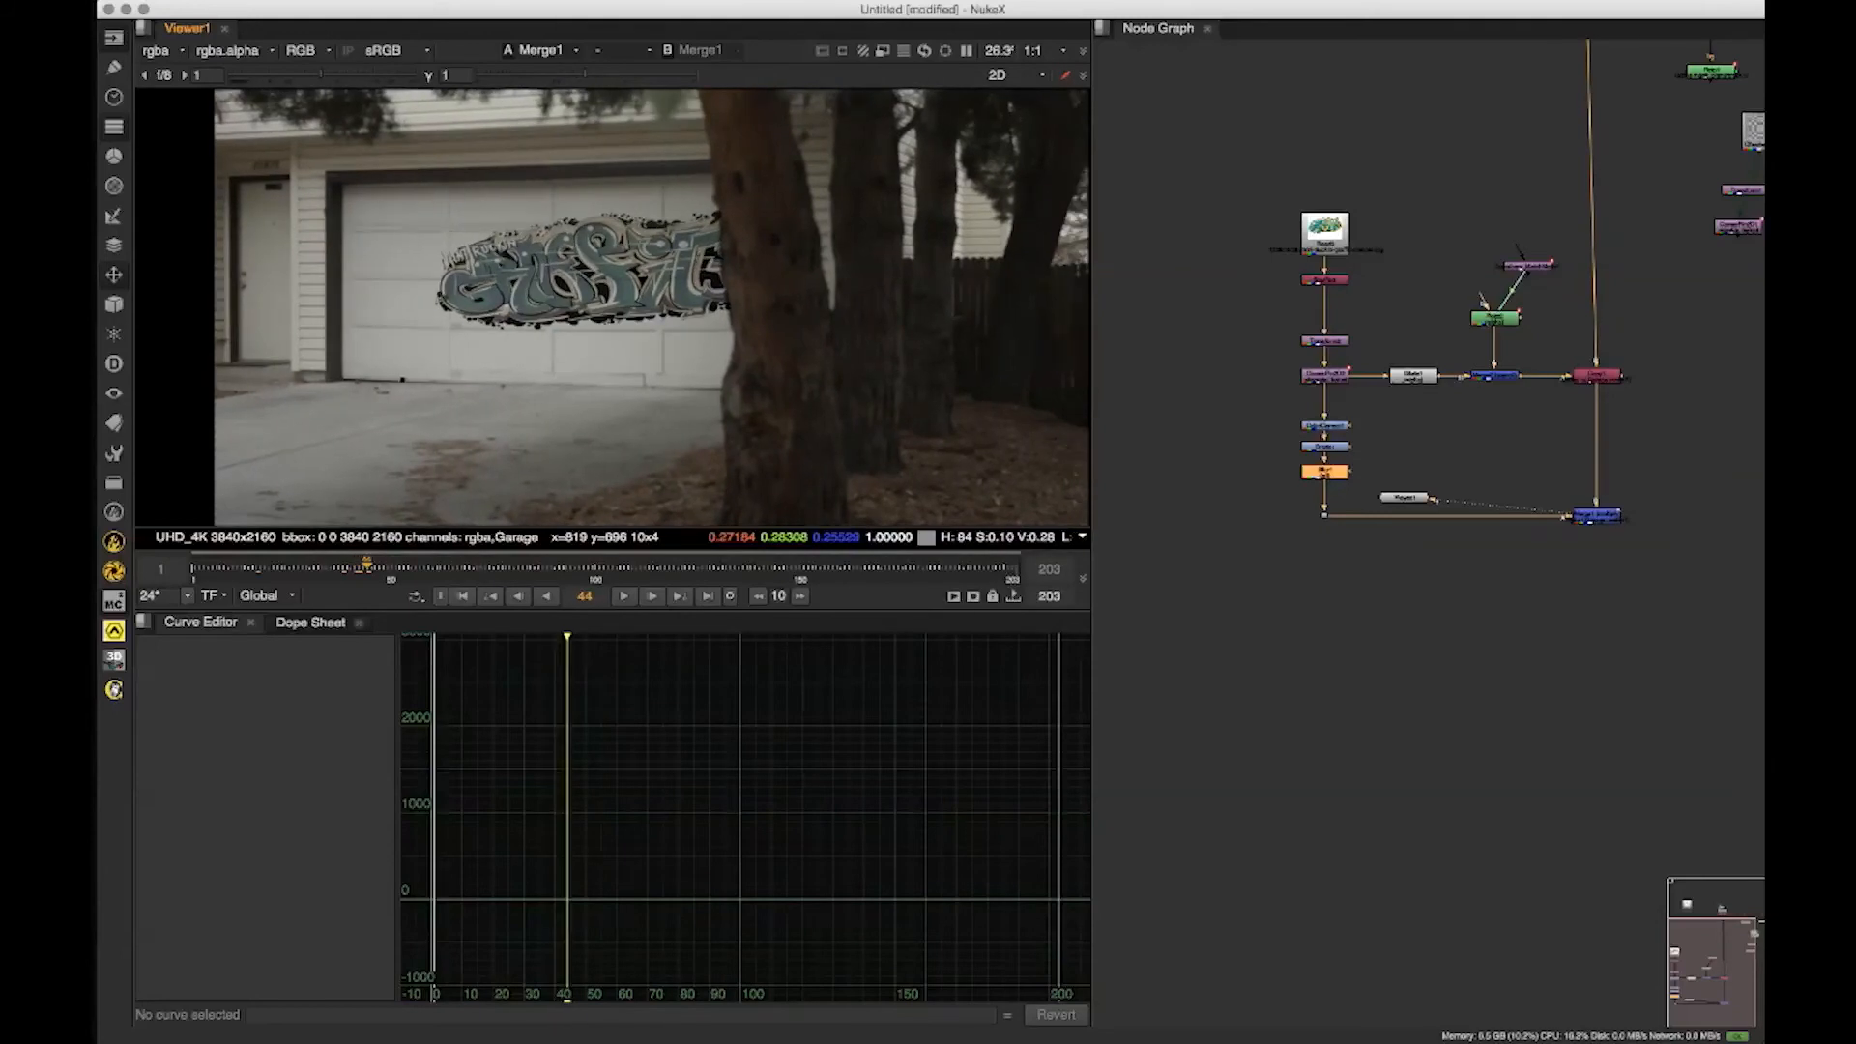
{"action": "left_click_drag", "start_coordinate": [319, 222], "coordinate": [394, 243]}
{"action": "scroll", "coordinate": [395, 243], "scroll_direction": "up", "scroll_amount": 10}
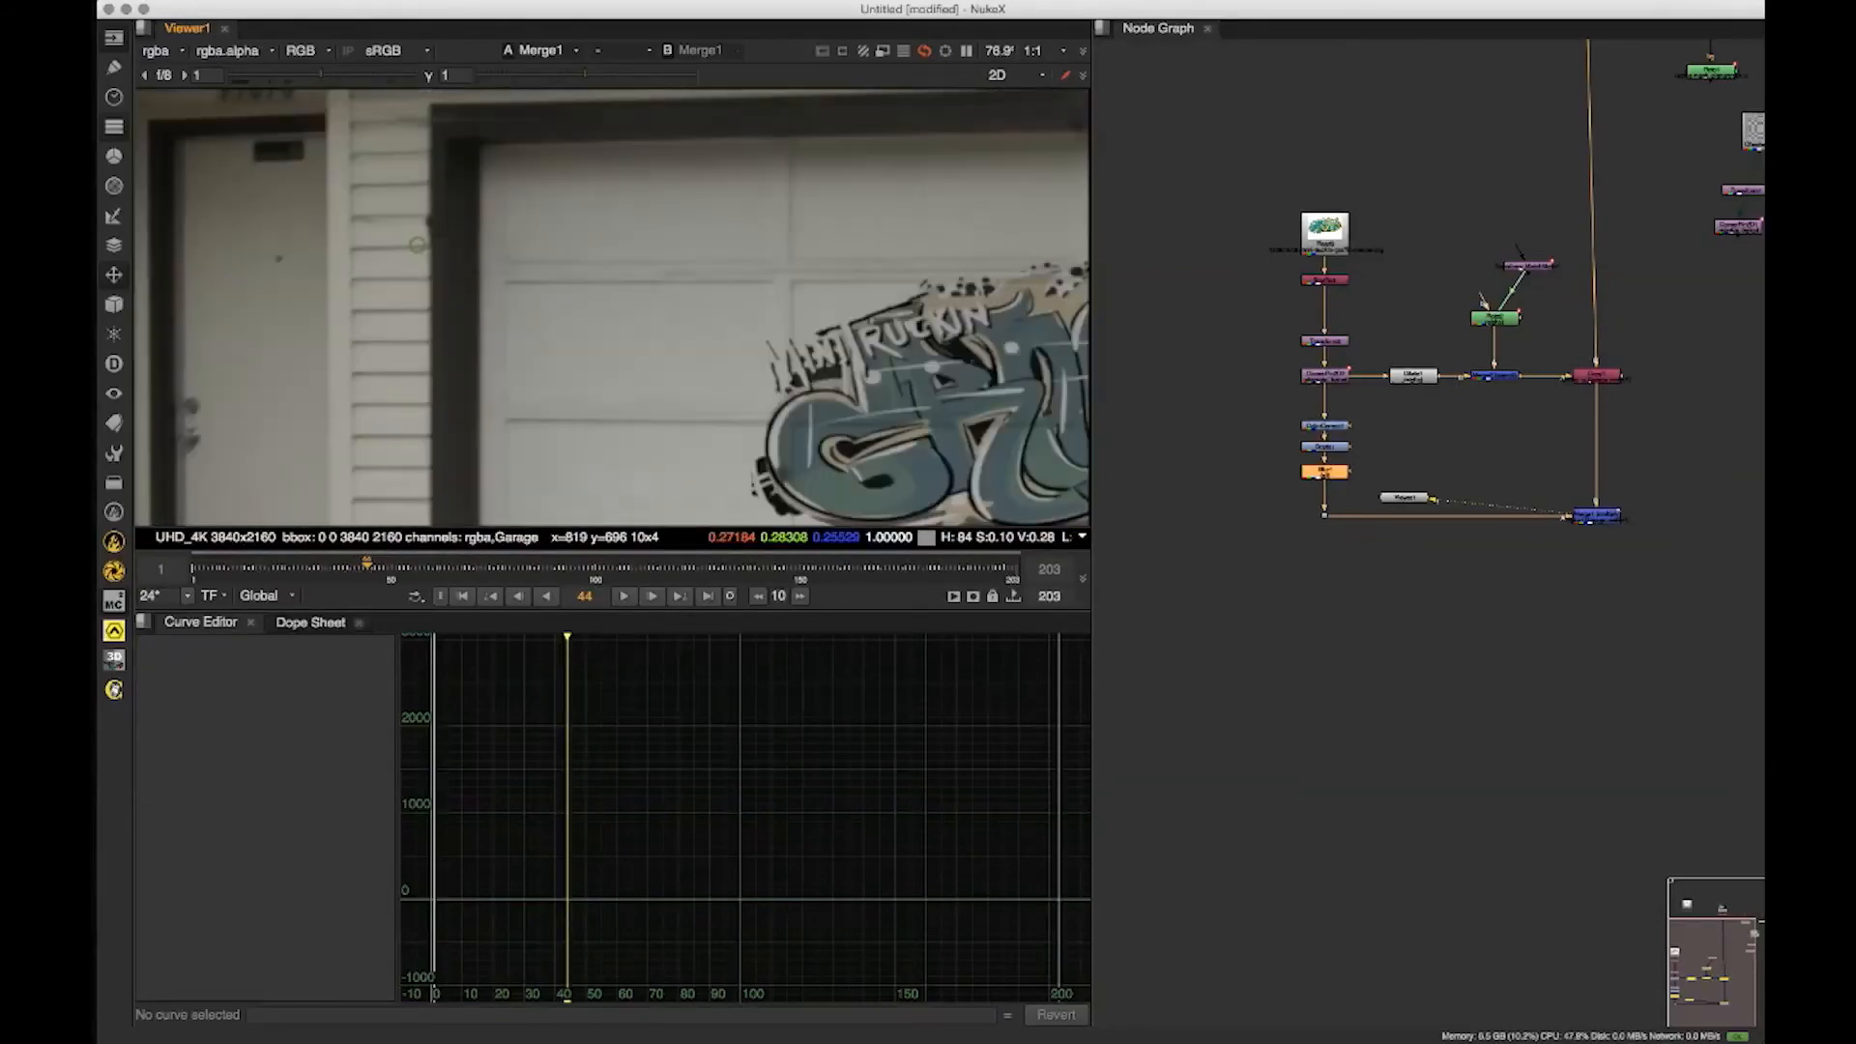
{"action": "left_click_drag", "start_coordinate": [444, 118], "coordinate": [418, 246]}
{"action": "mouse_move", "coordinate": [366, 570]}
{"action": "left_mouse_down"}
{"action": "mouse_move", "coordinate": [330, 571]}
{"action": "mouse_move", "coordinate": [358, 571]}
{"action": "left_mouse_up"}
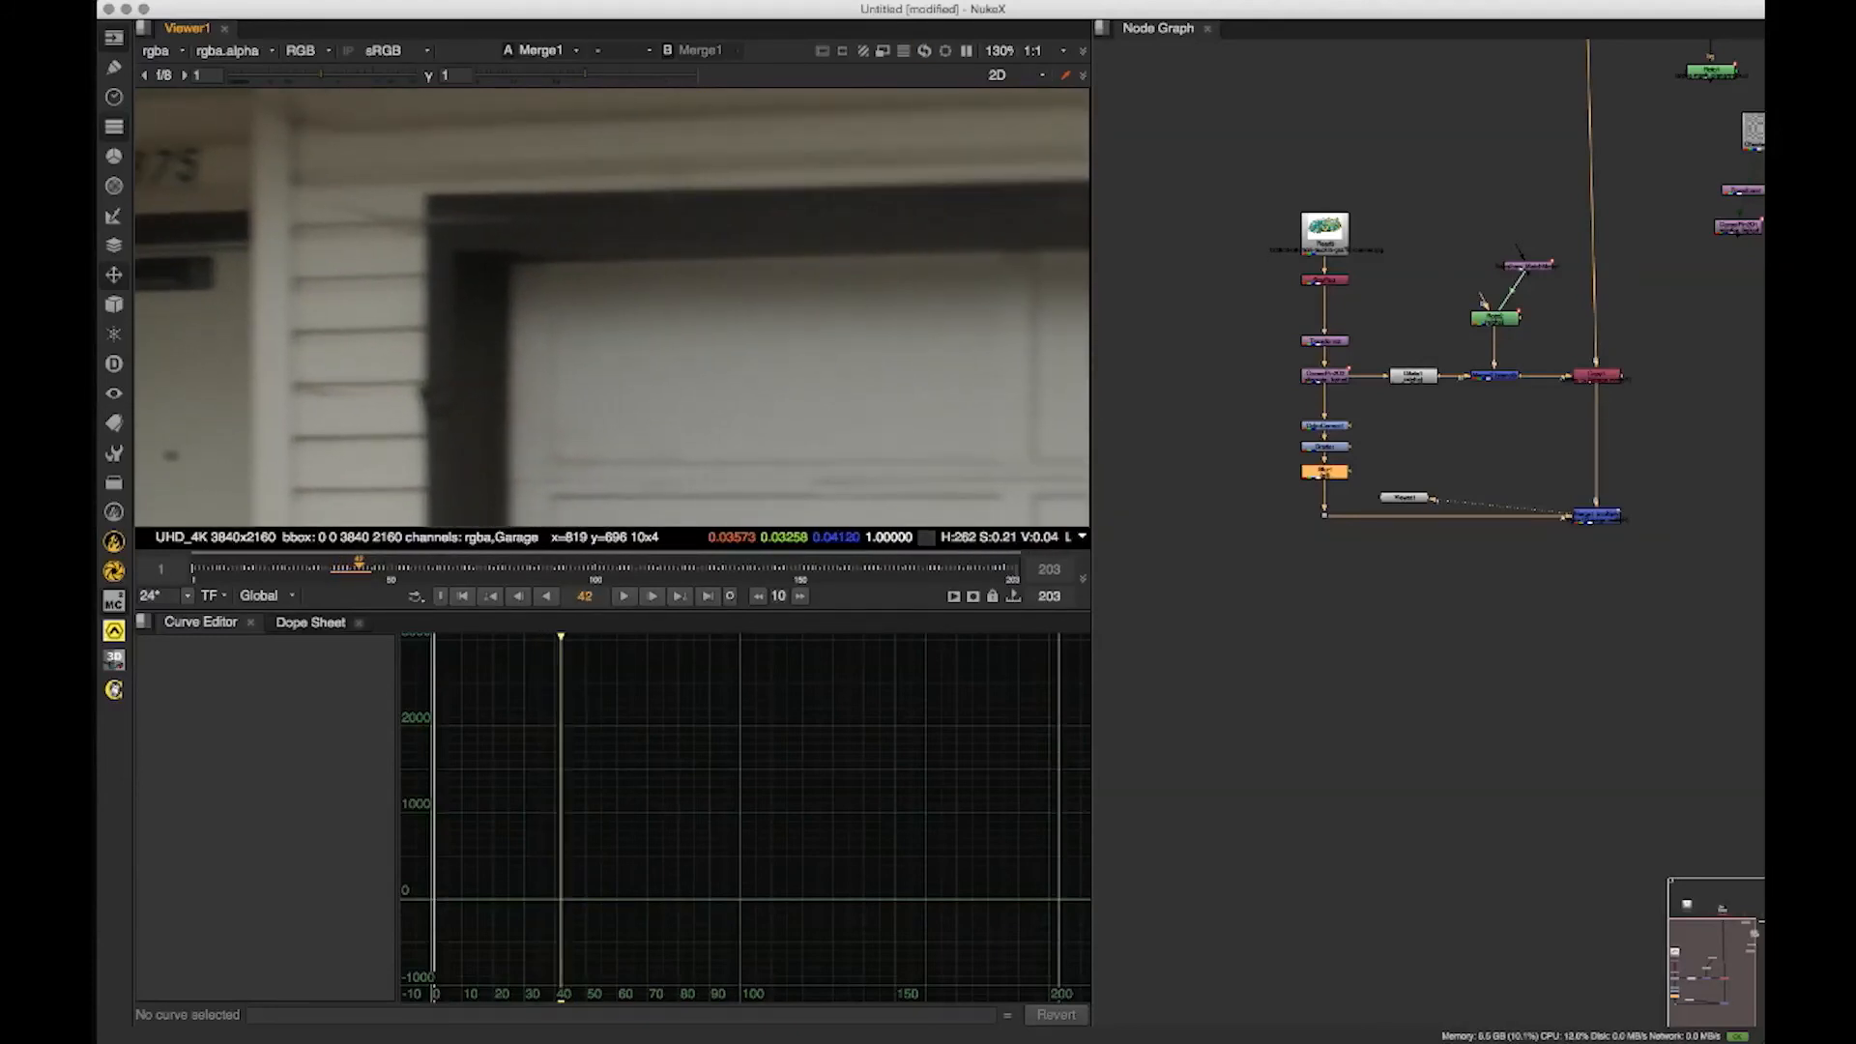
{"action": "left_click_drag", "start_coordinate": [773, 406], "coordinate": [508, 234]}
- Set the motionblur of the graffiti's CornerPin2D2 node to 1 and close its properties
{"action": "double_click", "coordinate": [1324, 375]}
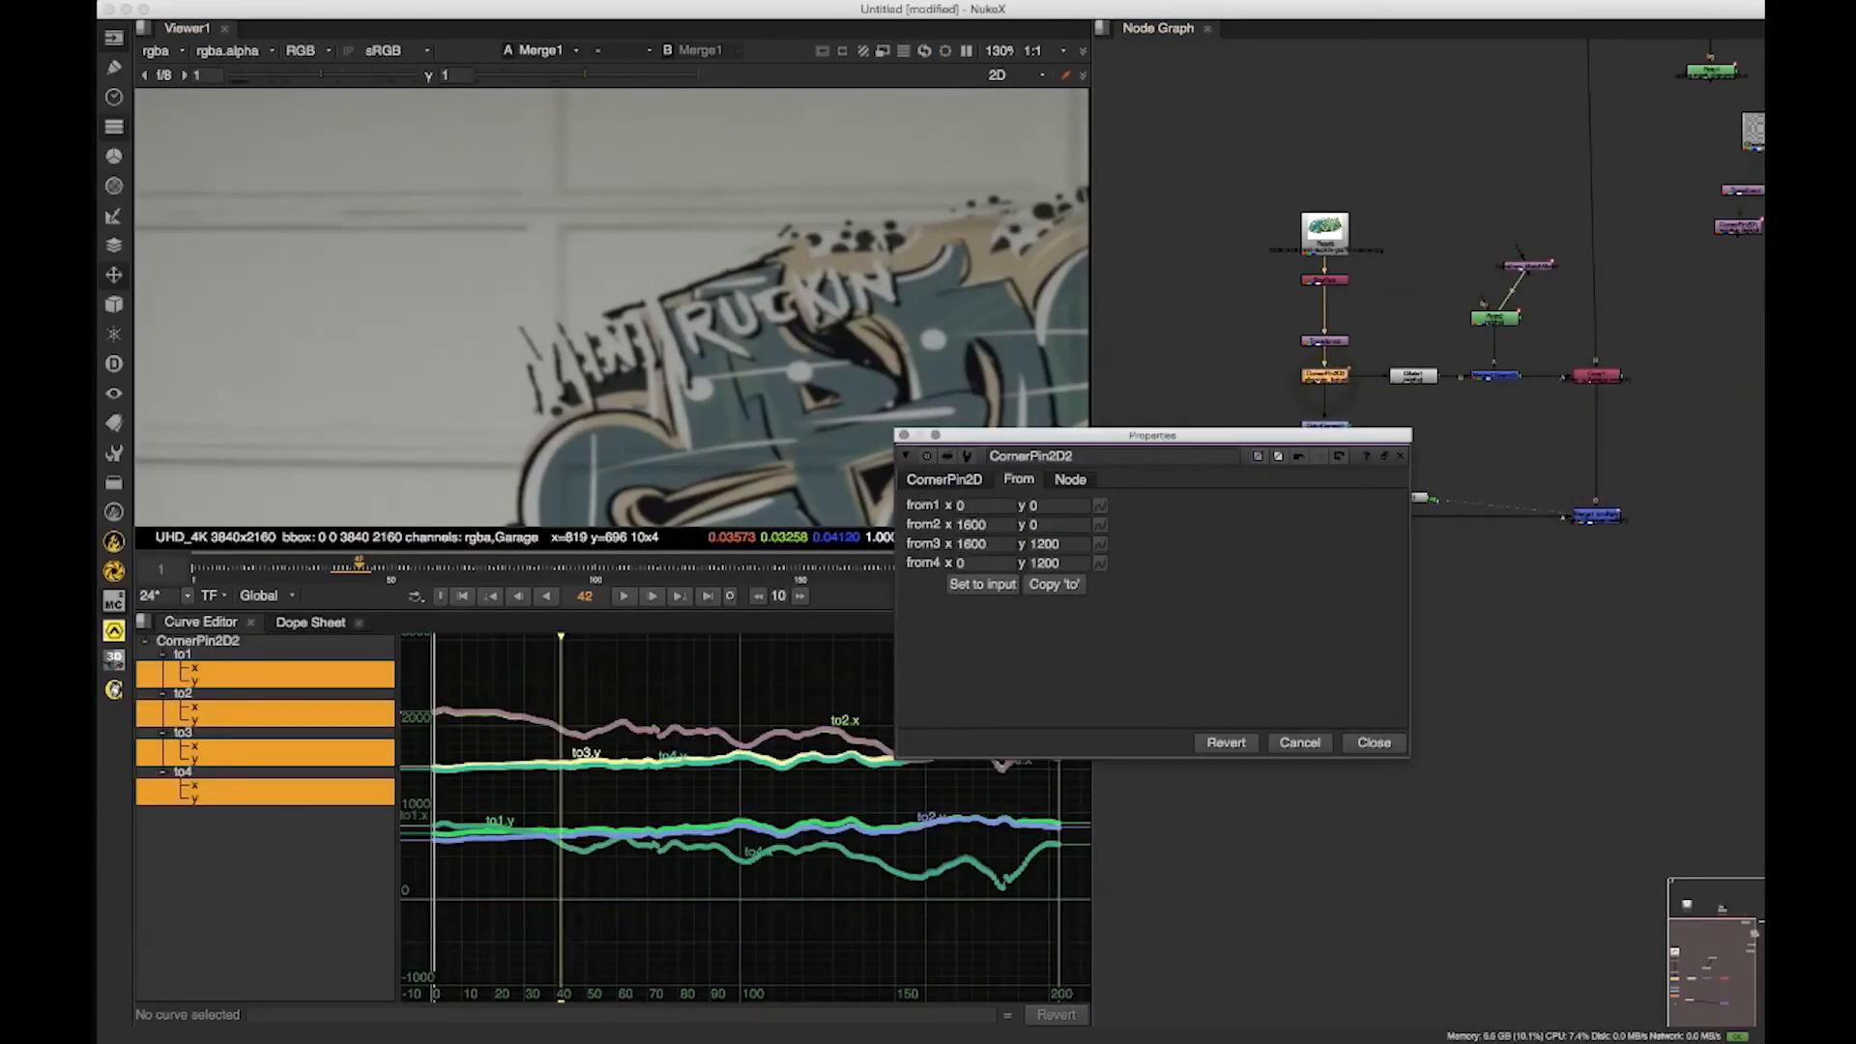
{"action": "left_click", "coordinate": [932, 479]}
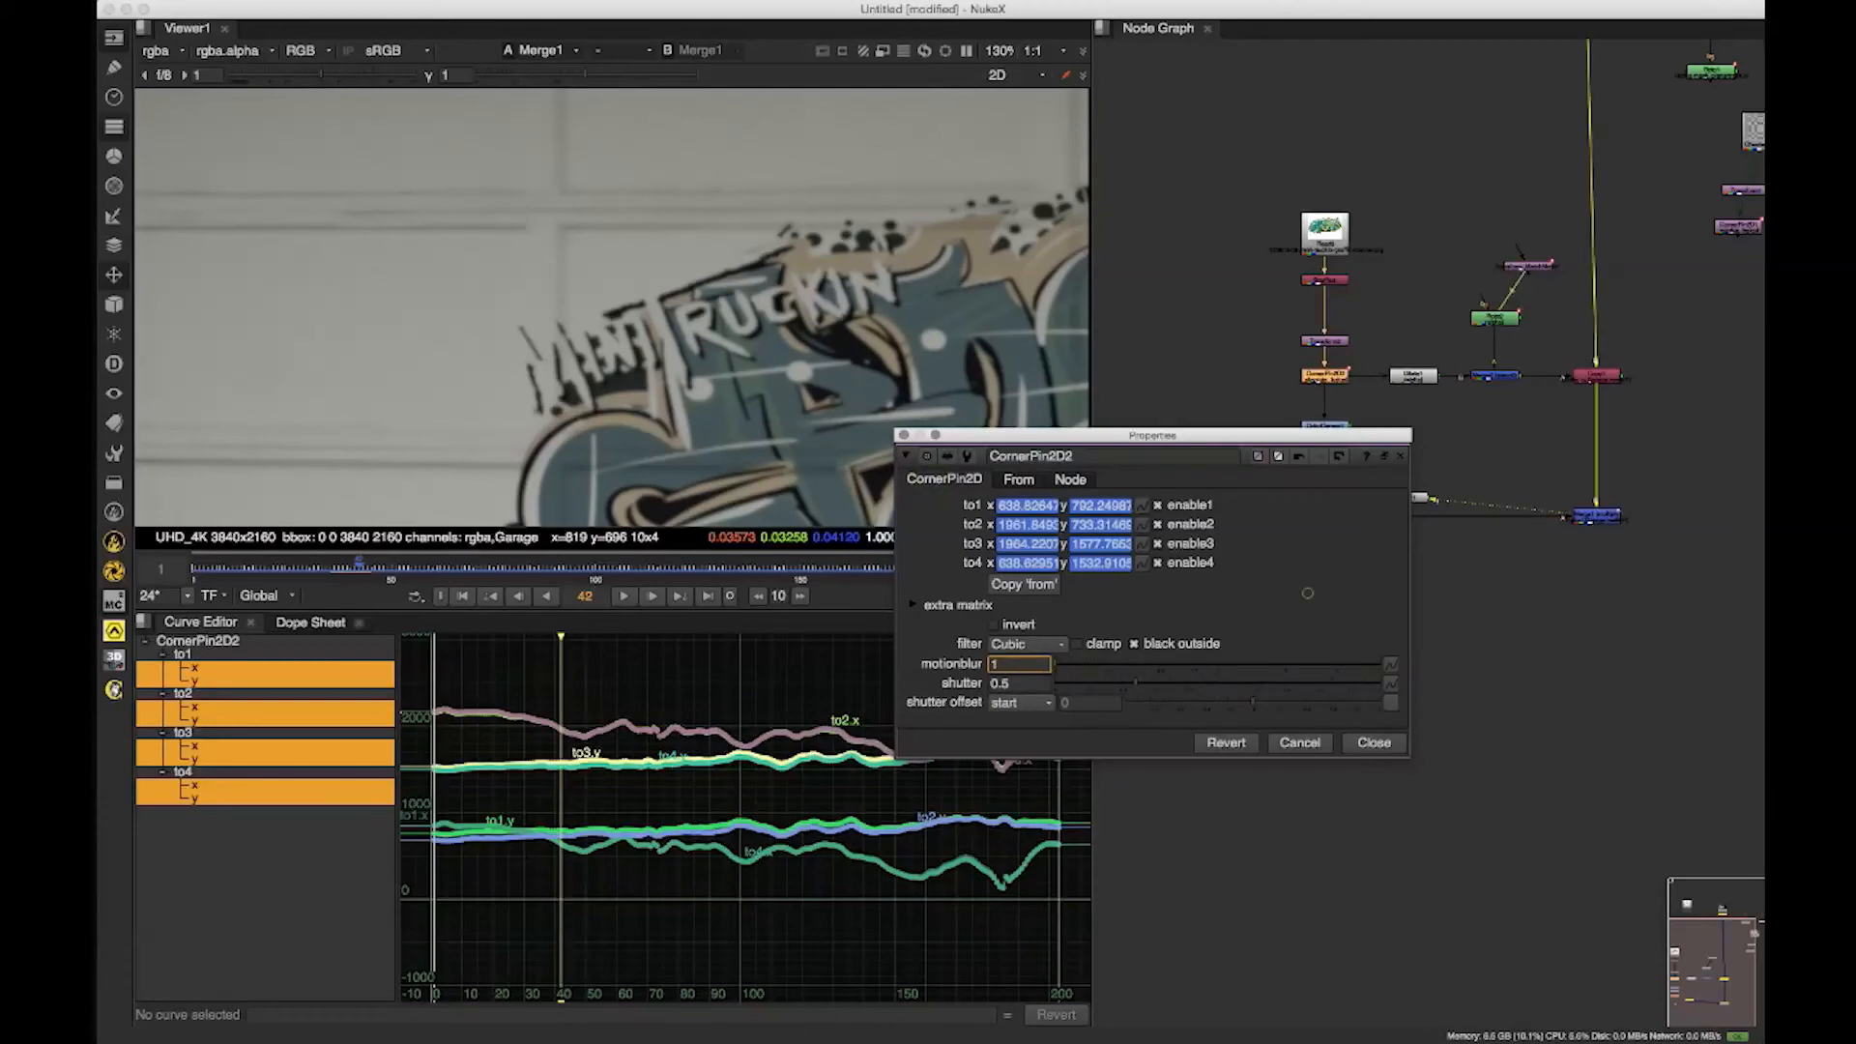
{"action": "left_click", "coordinate": [1372, 744]}
- Scrub through the shot with the full plate in view to check the motion-blurred graffiti behind the tree
{"action": "scroll", "coordinate": [878, 351], "scroll_direction": "down", "scroll_amount": 6}
{"action": "scroll", "coordinate": [879, 351], "scroll_direction": "down", "scroll_amount": 3}
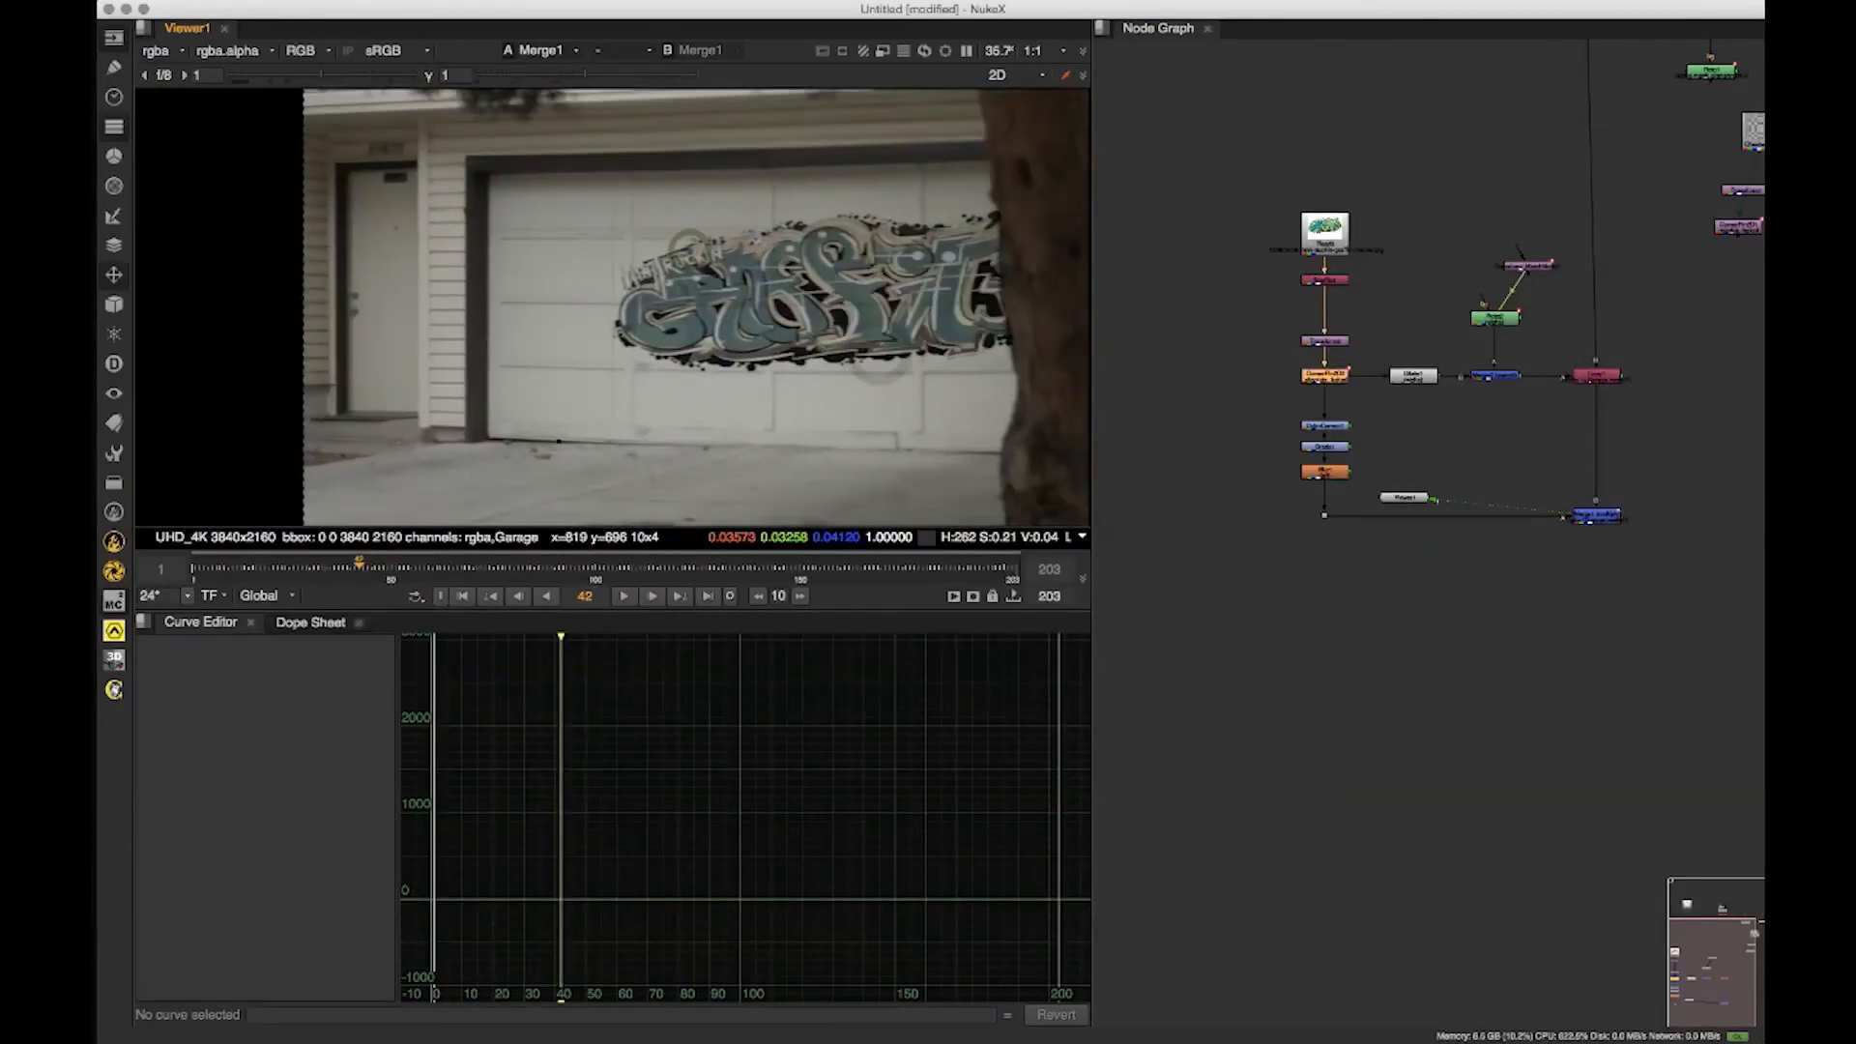
{"action": "left_click_drag", "start_coordinate": [418, 568], "coordinate": [493, 568]}
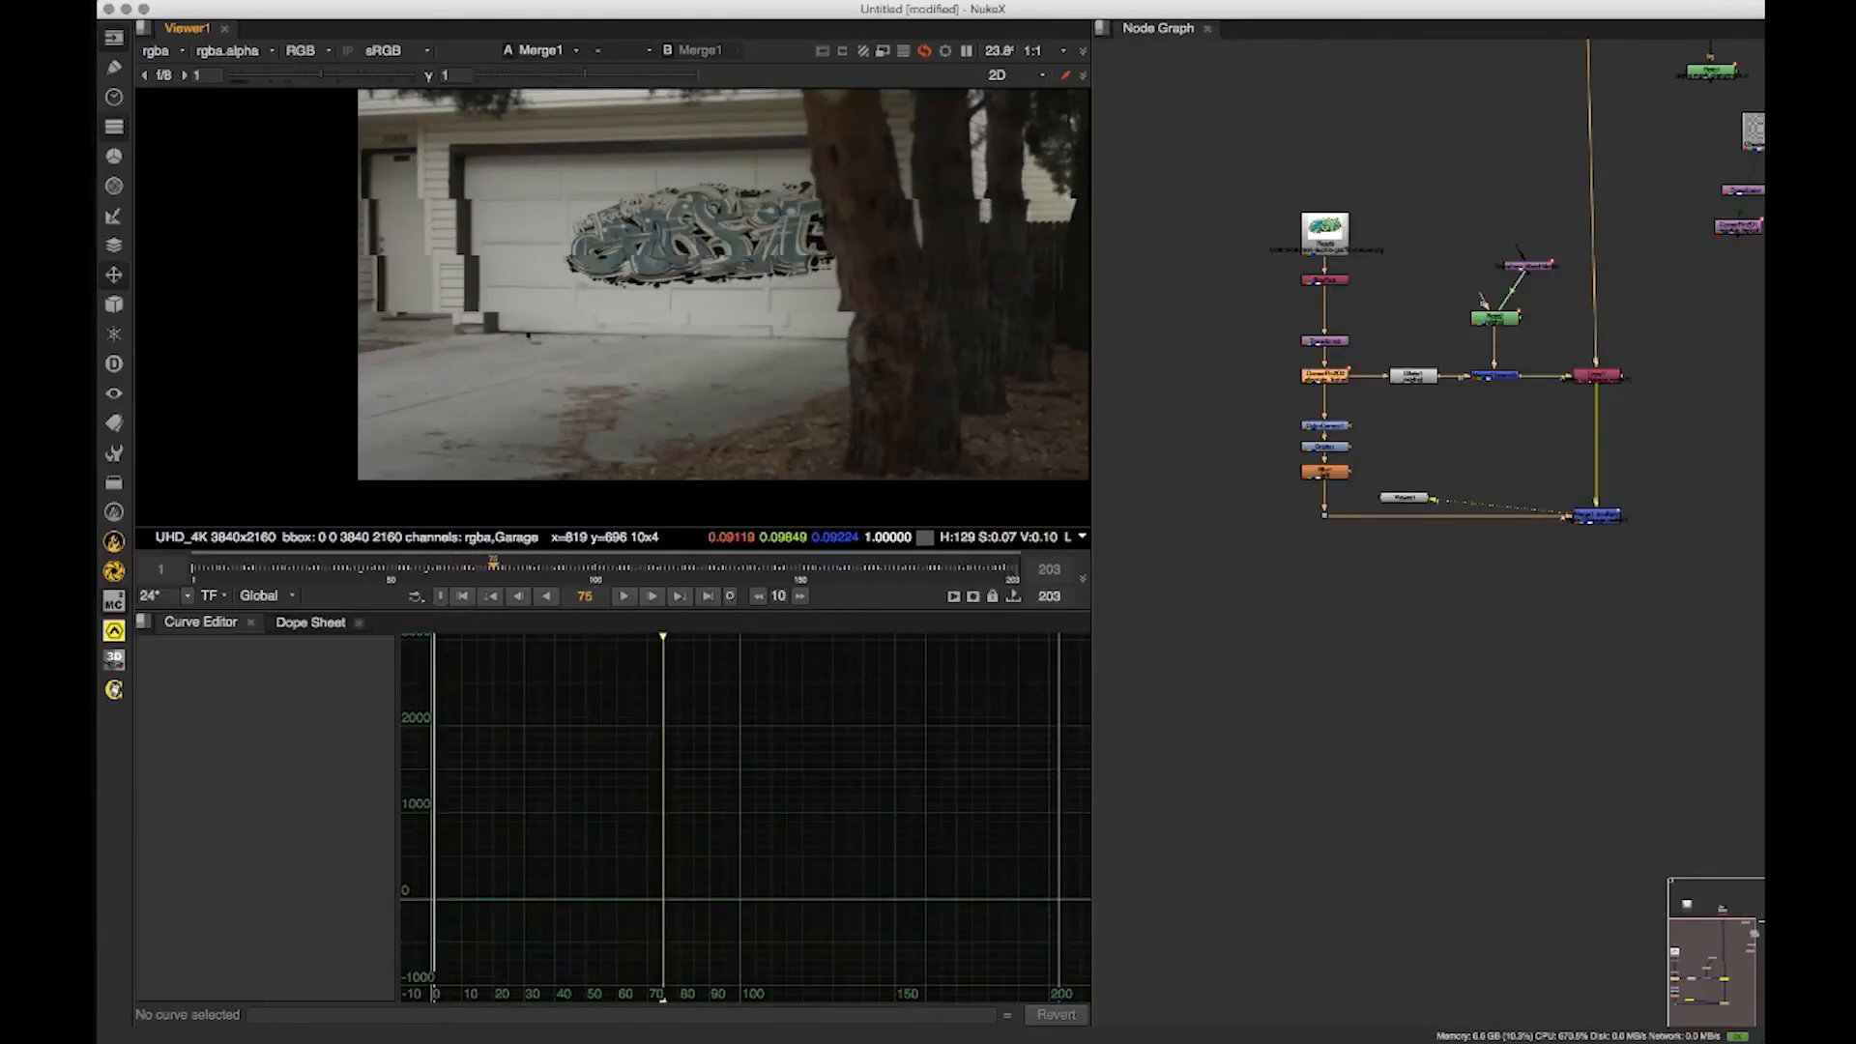
{"action": "scroll", "coordinate": [921, 307], "scroll_direction": "down", "scroll_amount": 1}
{"action": "left_click_drag", "start_coordinate": [951, 228], "coordinate": [776, 241]}
{"action": "scroll", "coordinate": [705, 270], "scroll_direction": "down", "scroll_amount": 1}
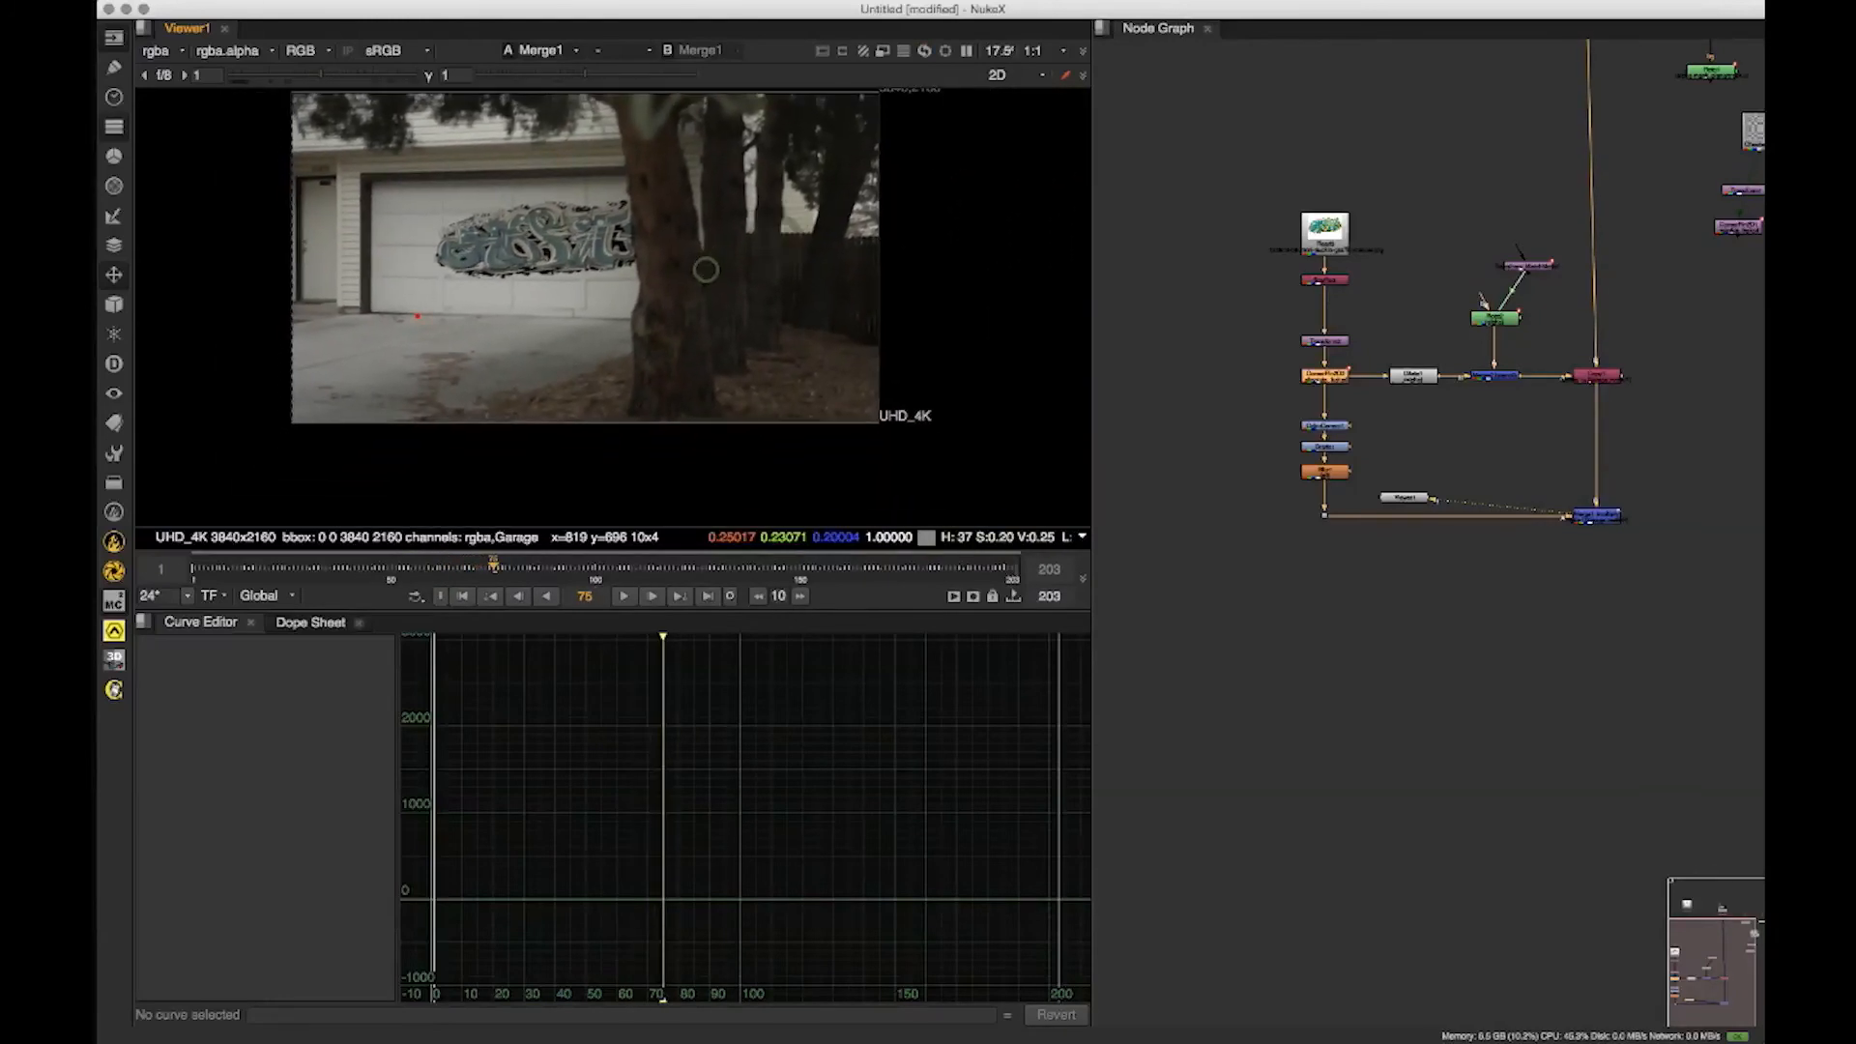
{"action": "left_click", "coordinate": [1373, 596]}
{"action": "left_click_drag", "start_coordinate": [882, 567], "coordinate": [800, 568]}
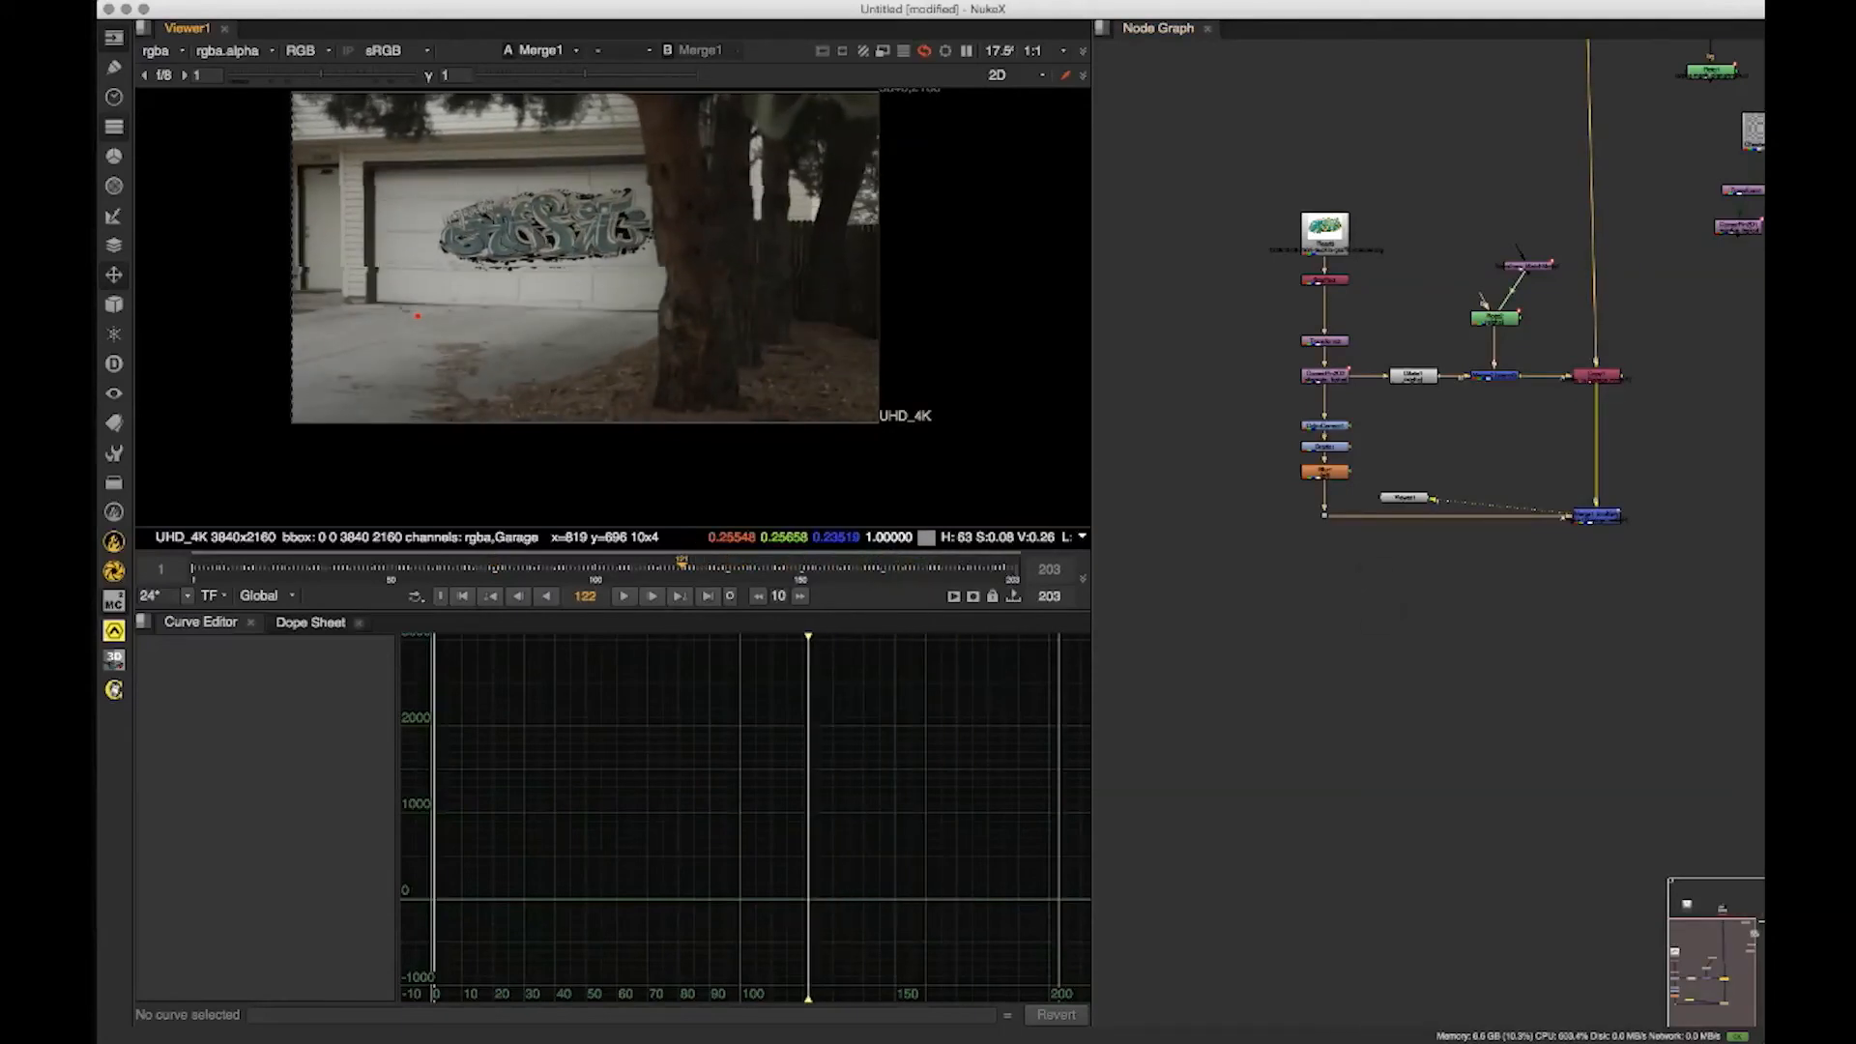
{"action": "key", "text": "k"}
{"action": "left_click_drag", "start_coordinate": [671, 266], "coordinate": [728, 248]}
{"action": "scroll", "coordinate": [750, 272], "scroll_direction": "down", "scroll_amount": 2}
- Move the second graffiti image's Read node and its attached Shuffle3 down below the first graffiti branch
{"action": "left_click_drag", "start_coordinate": [1363, 483], "coordinate": [1388, 615]}
{"action": "scroll", "coordinate": [1252, 562], "scroll_direction": "down", "scroll_amount": 3}
{"action": "key", "text": "super+shift+x"}
{"action": "left_click_drag", "start_coordinate": [1261, 116], "coordinate": [1430, 270]}
{"action": "left_click_drag", "start_coordinate": [1301, 176], "coordinate": [1174, 202]}
{"action": "left_click_drag", "start_coordinate": [1588, 348], "coordinate": [1601, 370]}
{"action": "left_click_drag", "start_coordinate": [1558, 274], "coordinate": [1659, 399]}
{"action": "left_click_drag", "start_coordinate": [1614, 300], "coordinate": [1301, 119]}
{"action": "left_click_drag", "start_coordinate": [1152, 176], "coordinate": [1283, 305]}
{"action": "left_click_drag", "start_coordinate": [1192, 203], "coordinate": [1224, 698]}
{"action": "left_click_drag", "start_coordinate": [1225, 698], "coordinate": [1247, 497]}
{"action": "left_click_drag", "start_coordinate": [832, 348], "coordinate": [797, 415]}
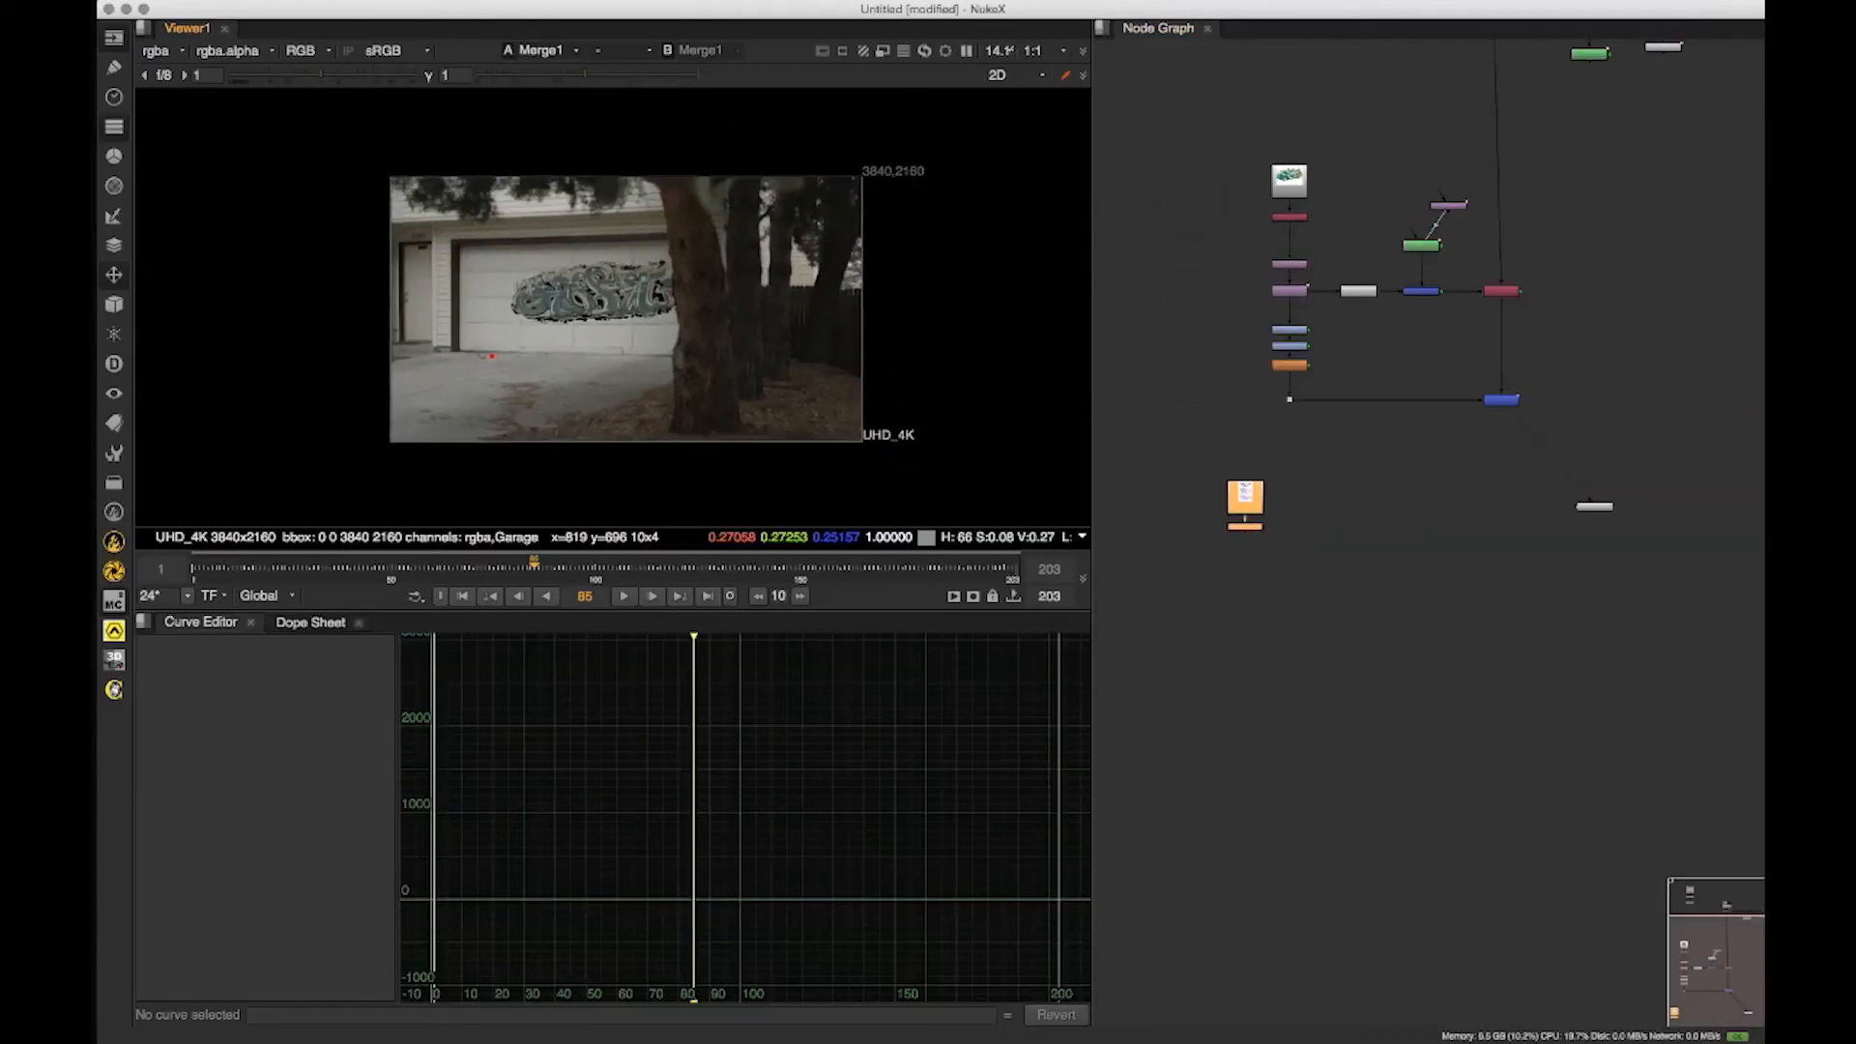
- Position the second graffiti's Read node and Shuffle3 just beneath the first graffiti branch, close to its connection into Merge1
{"action": "scroll", "coordinate": [1449, 159], "scroll_direction": "up", "scroll_amount": 3}
{"action": "left_click_drag", "start_coordinate": [1421, 165], "coordinate": [1430, 236]}
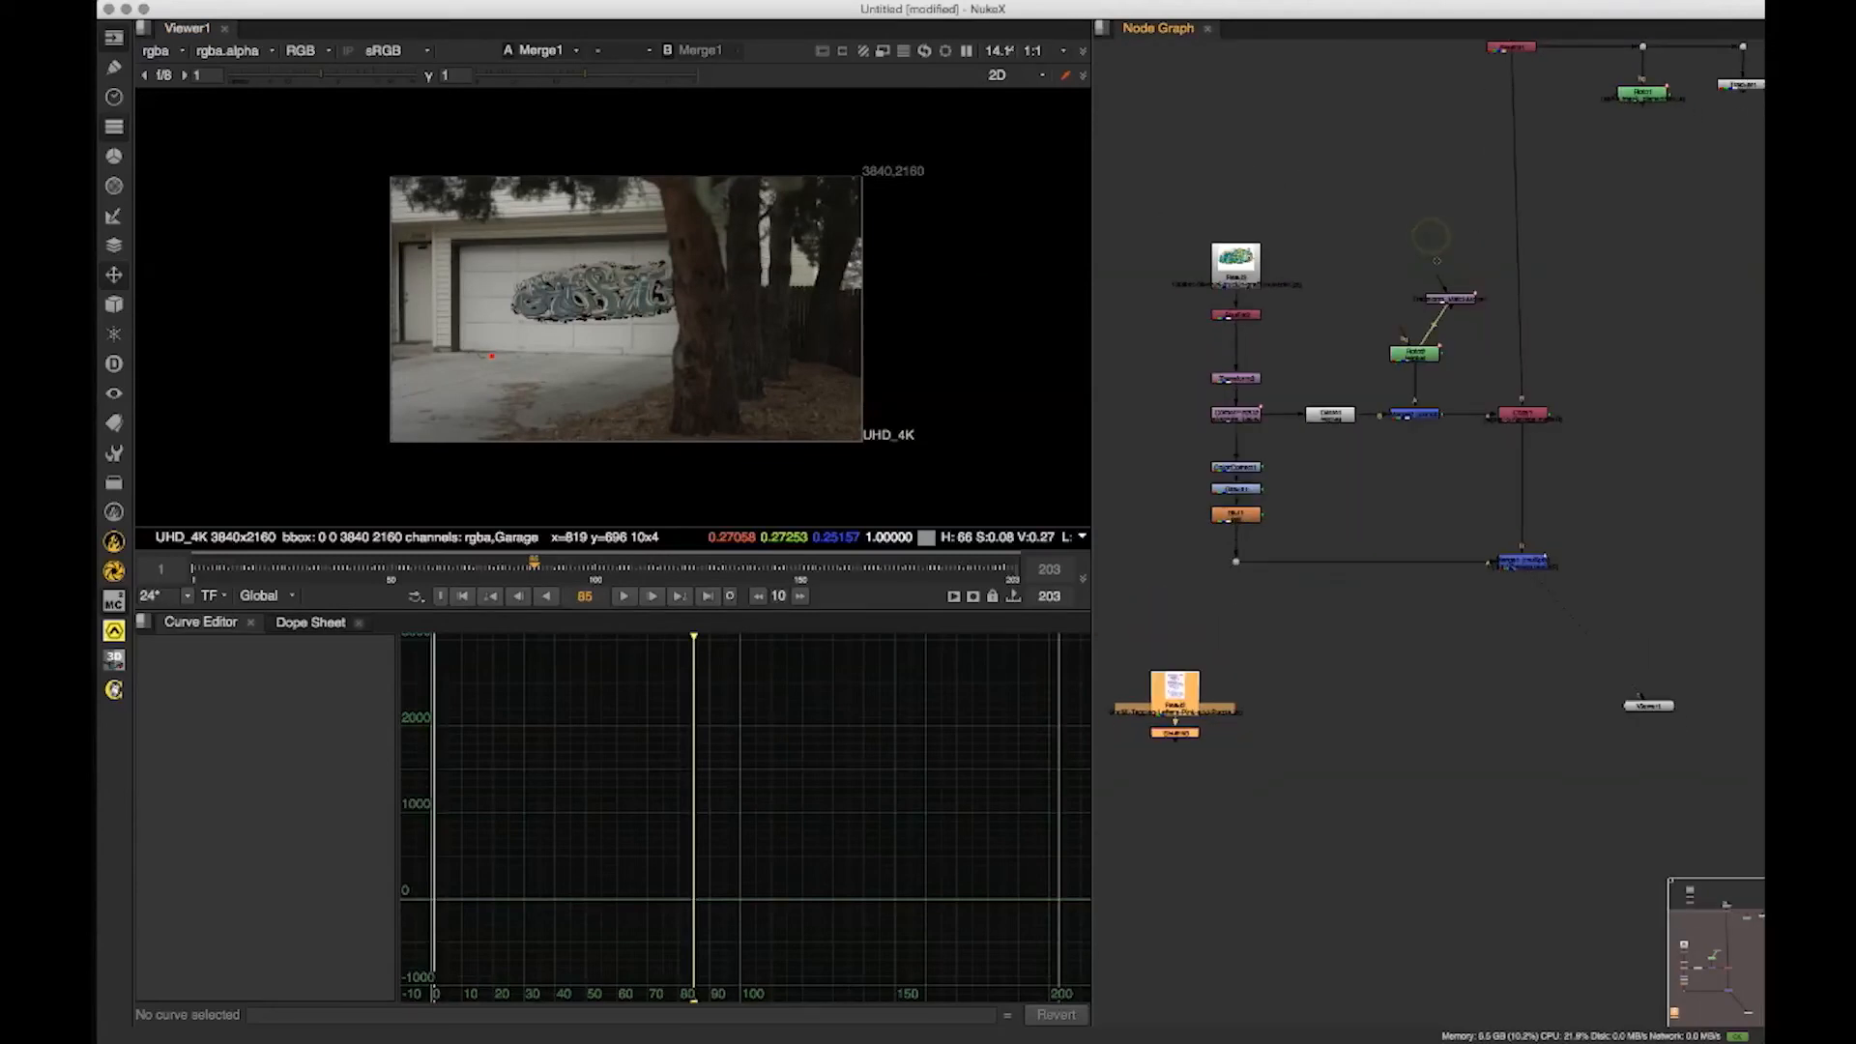
{"action": "scroll", "coordinate": [1432, 241], "scroll_direction": "down", "scroll_amount": 3}
{"action": "left_click", "coordinate": [1203, 604]}
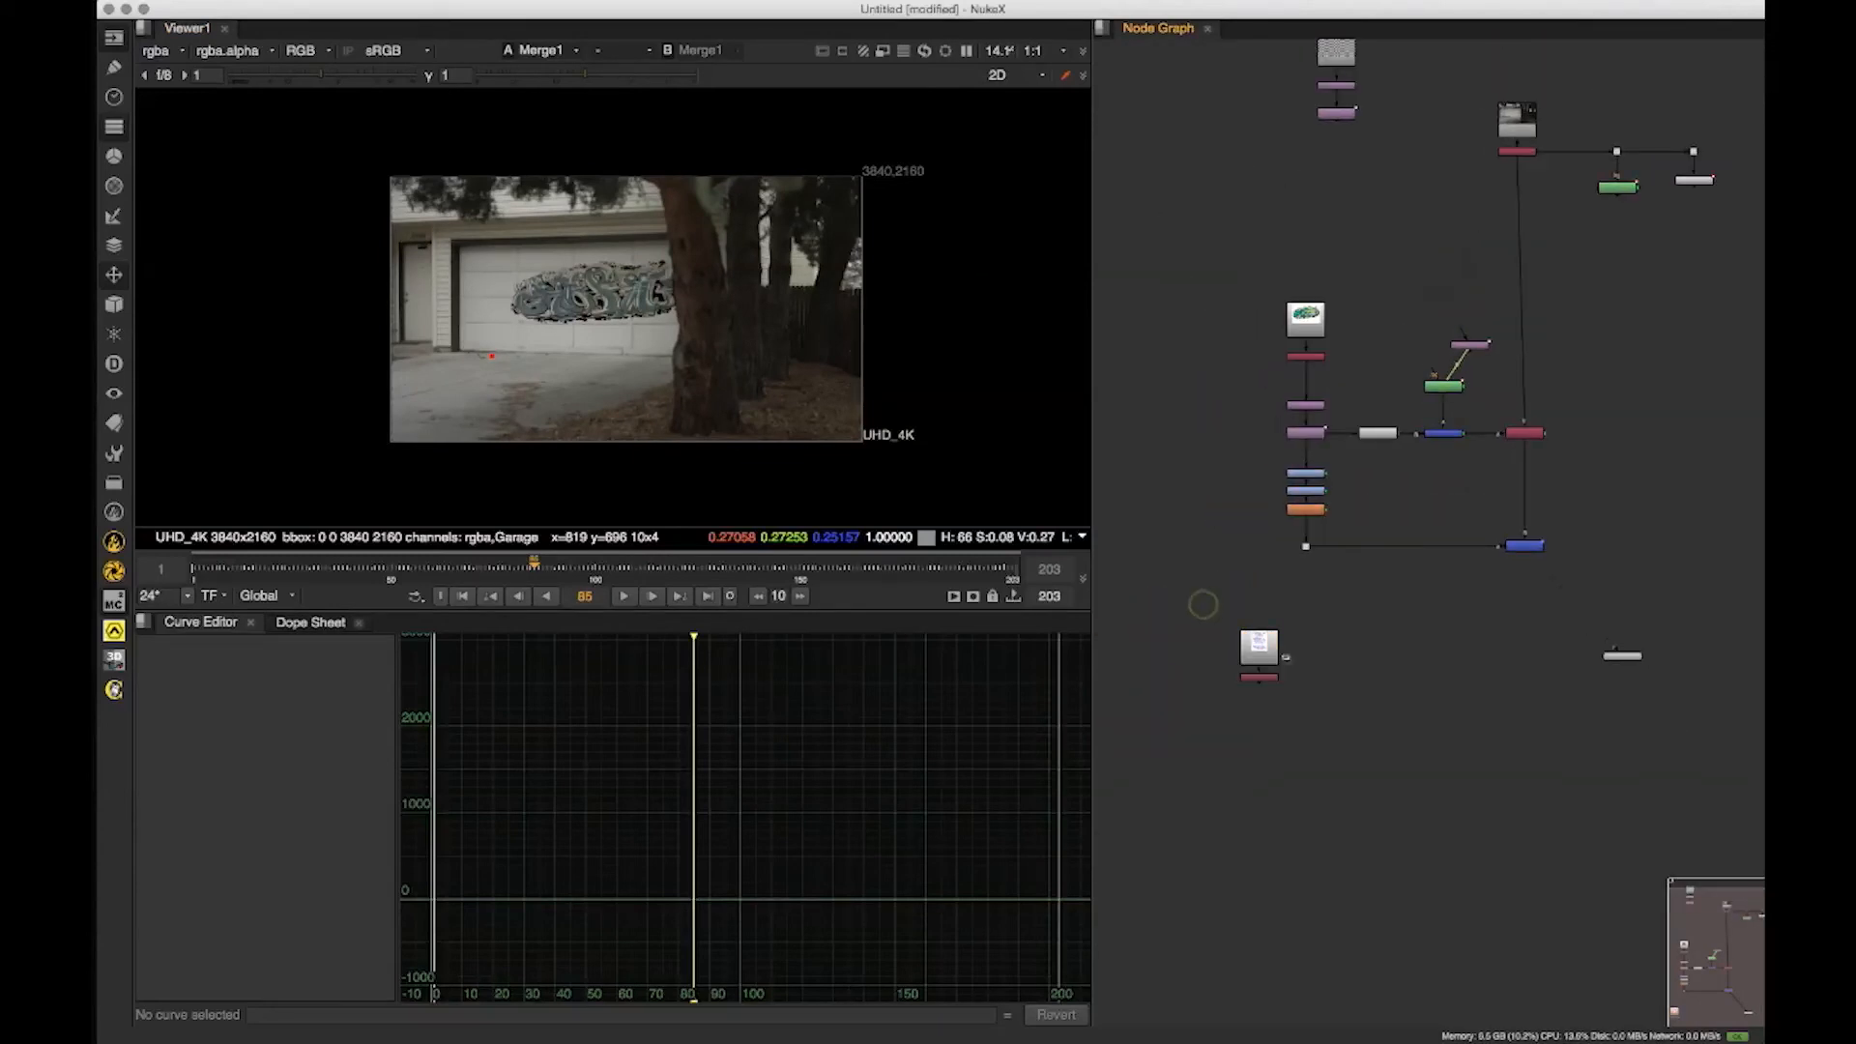
{"action": "left_click_drag", "start_coordinate": [1338, 738], "coordinate": [1286, 636]}
{"action": "left_click_drag", "start_coordinate": [1309, 658], "coordinate": [1186, 639]}
{"action": "left_click", "coordinate": [1267, 646]}
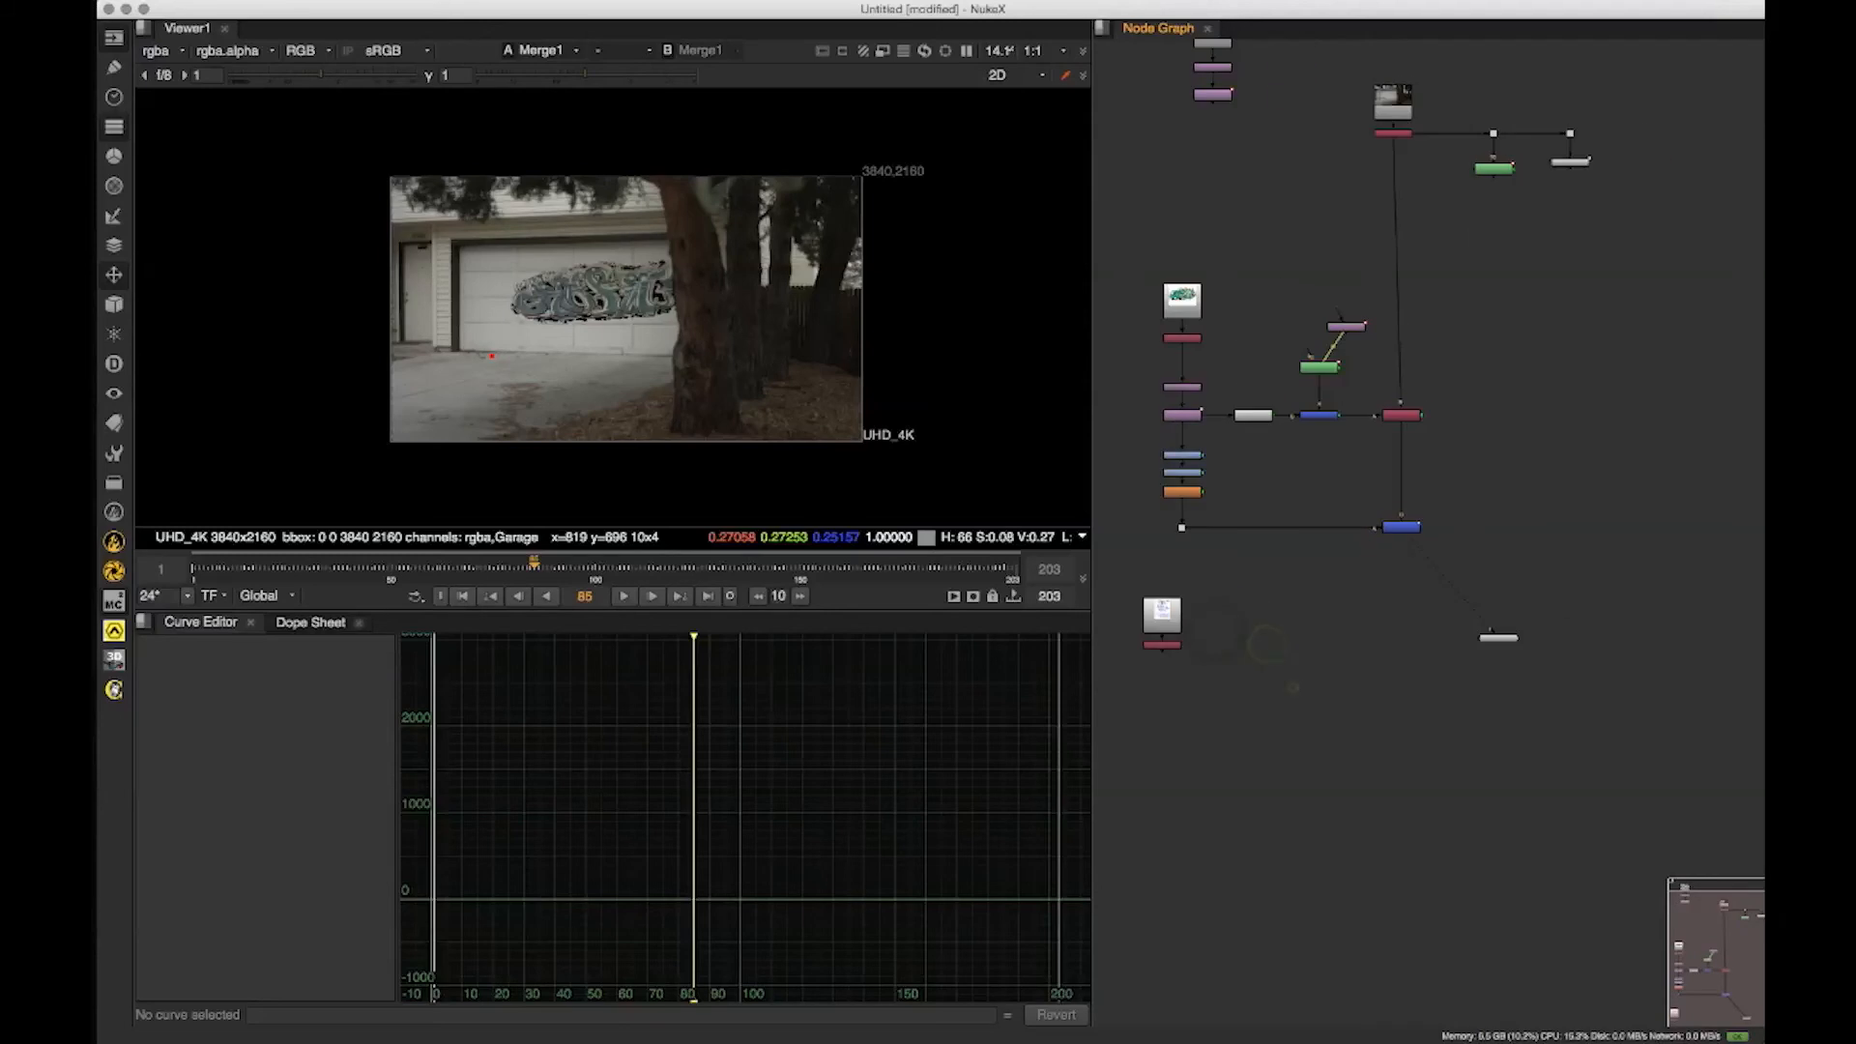
{"action": "left_click_drag", "start_coordinate": [1293, 687], "coordinate": [1195, 591]}
{"action": "left_click", "coordinate": [1281, 592]}
{"action": "scroll", "coordinate": [1167, 616], "scroll_direction": "up", "scroll_amount": 2}
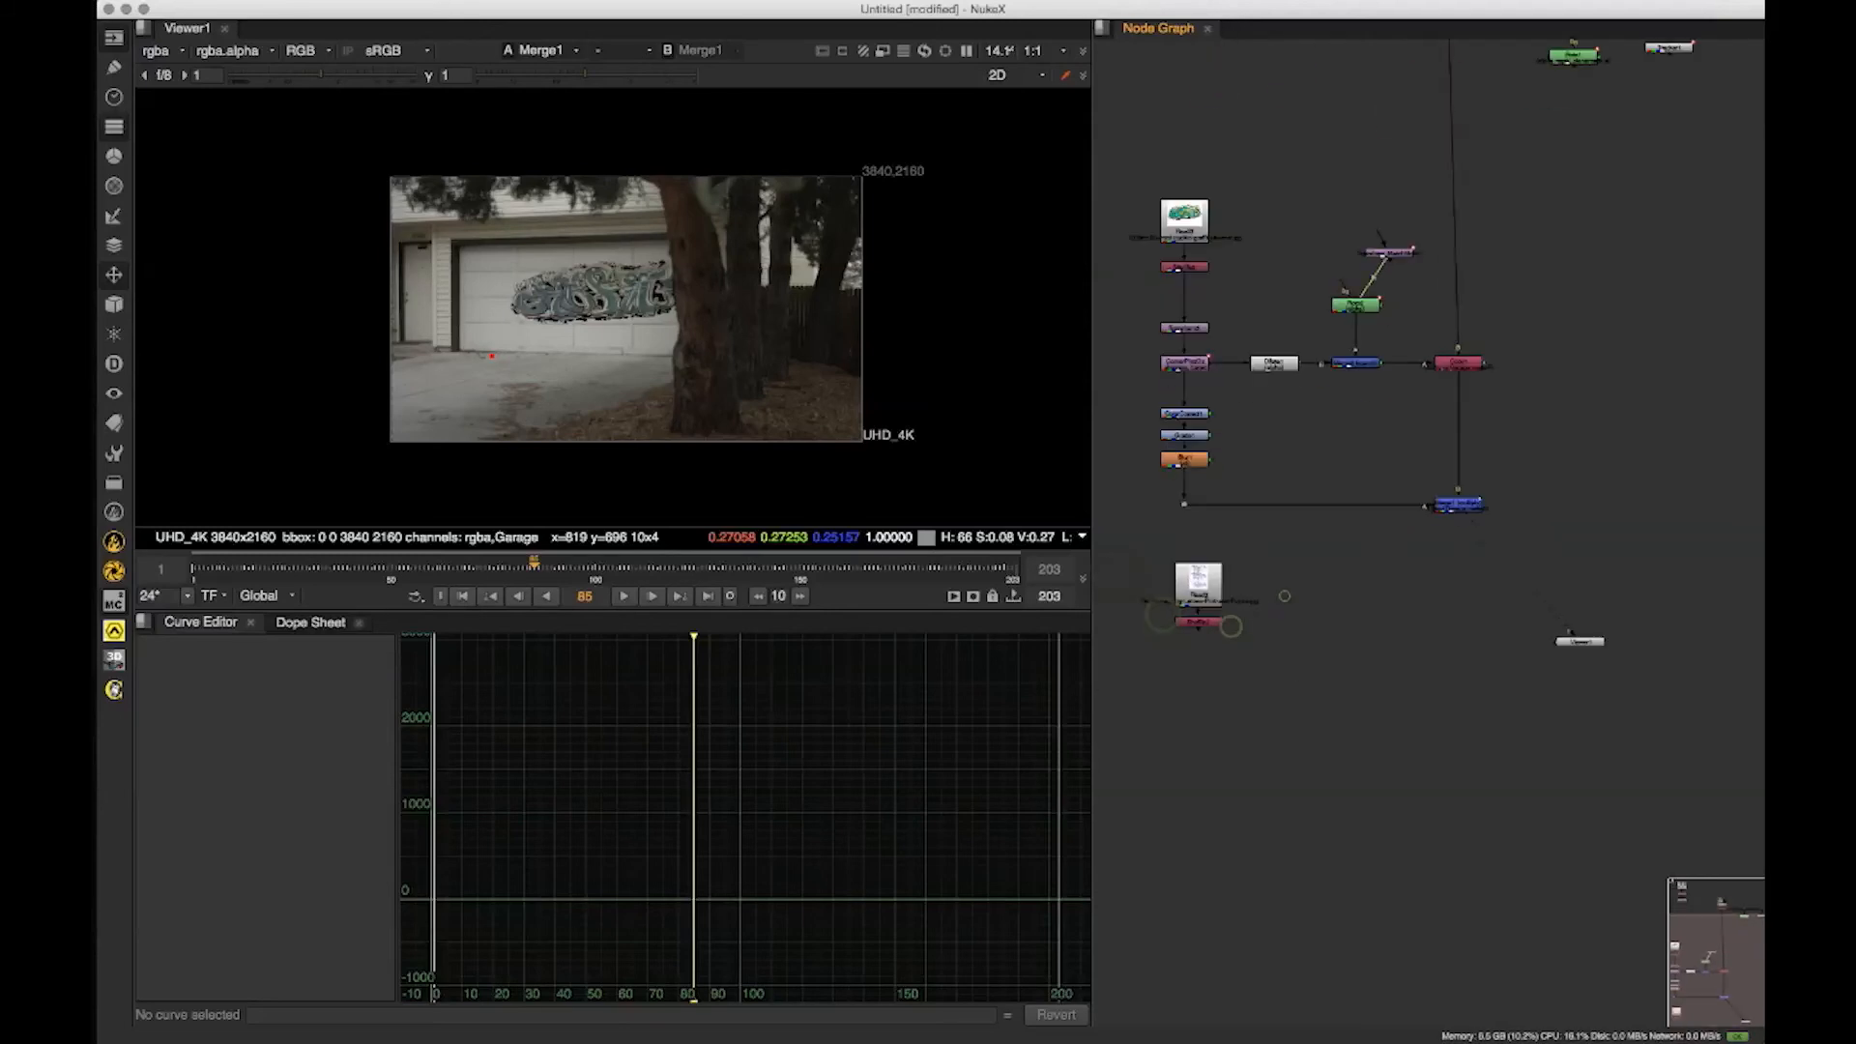
{"action": "left_click_drag", "start_coordinate": [1298, 677], "coordinate": [1160, 618]}
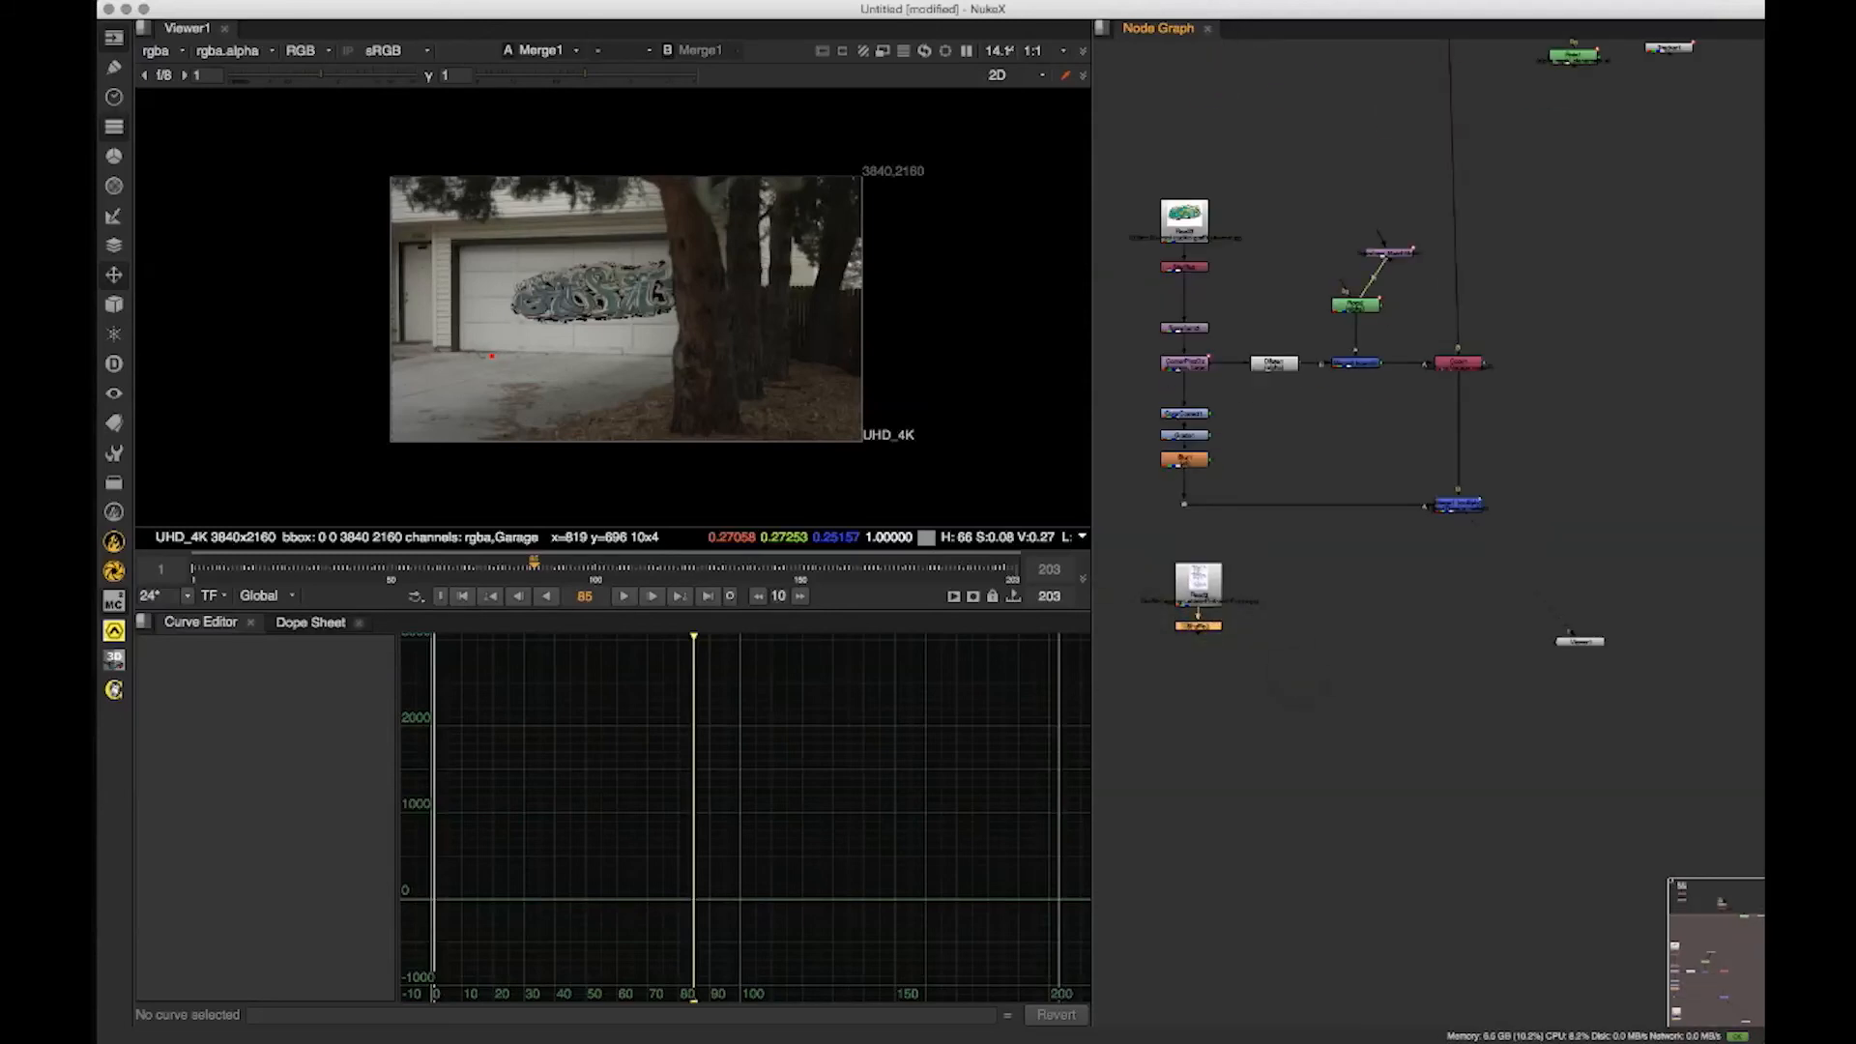
- View Shuffle3's purple lettering image, add a Roto node after it and place the Roto node below Shuffle3
{"action": "left_click", "coordinate": [1459, 504]}
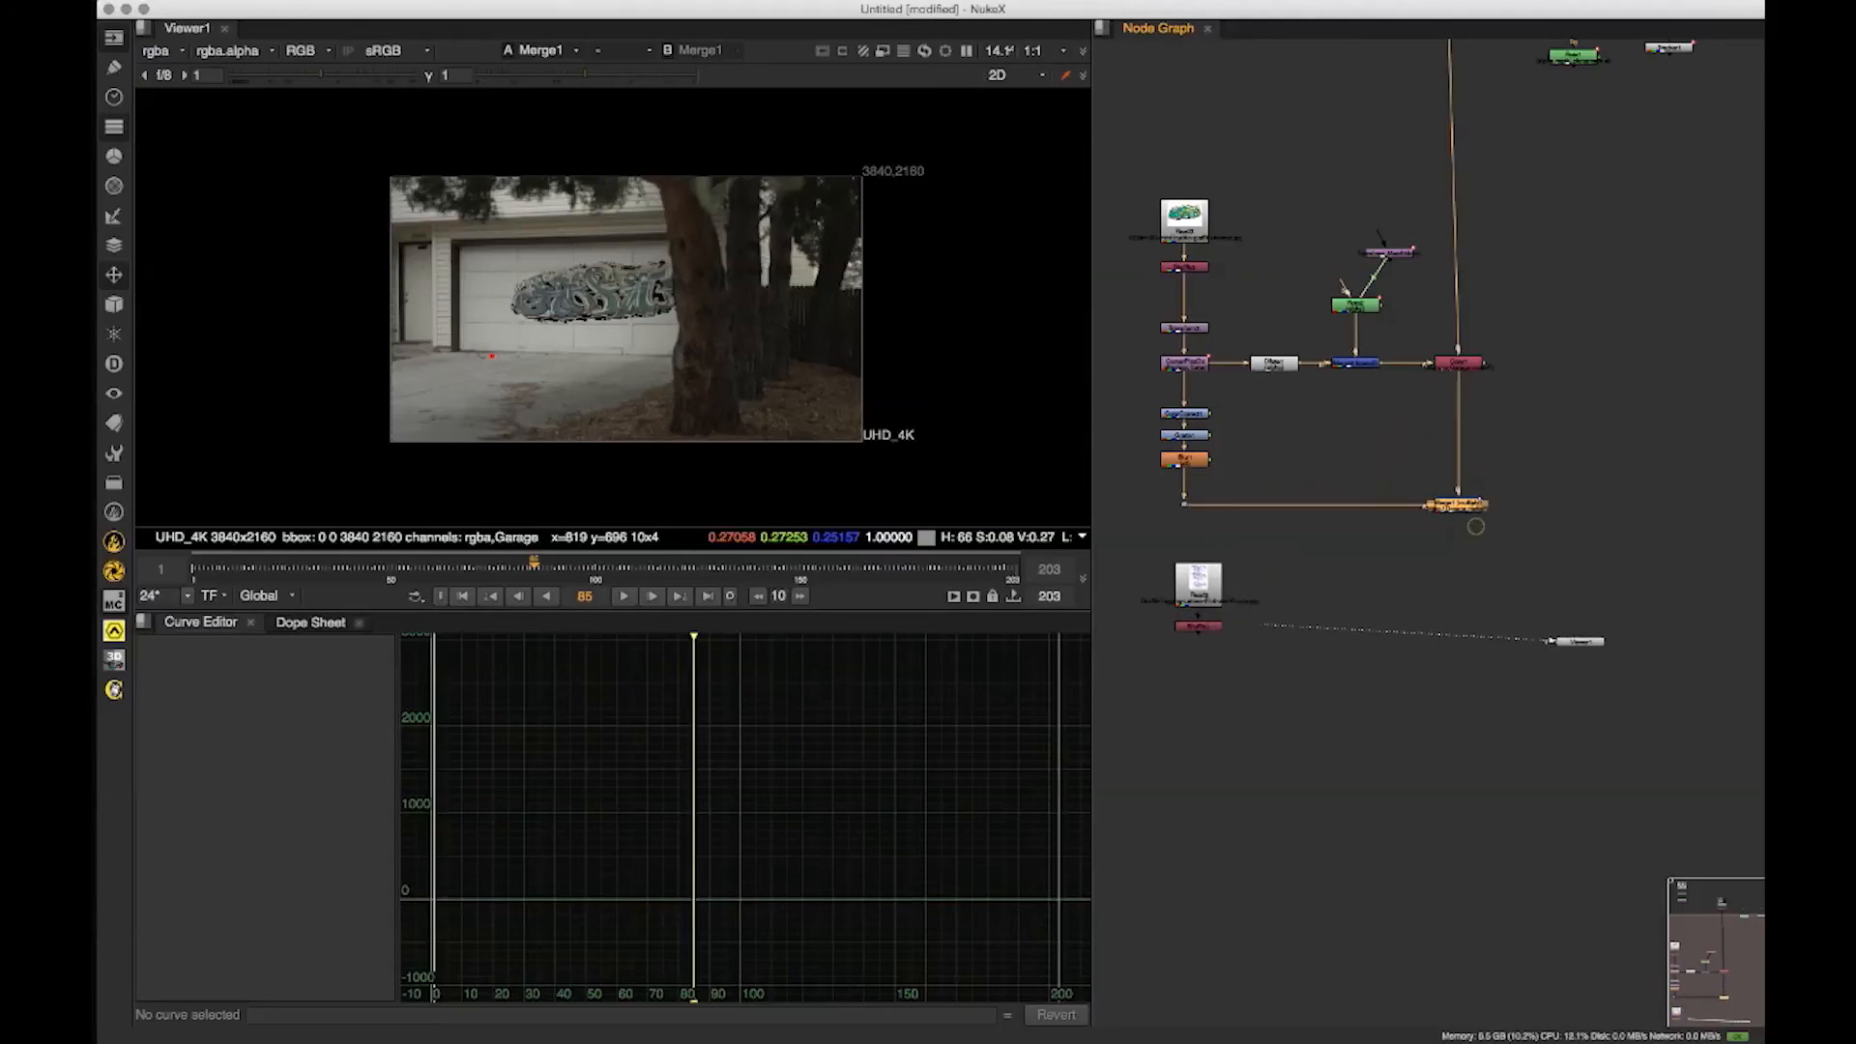
{"action": "left_click_drag", "start_coordinate": [867, 361], "coordinate": [959, 370]}
{"action": "scroll", "coordinate": [959, 370], "scroll_direction": "down", "scroll_amount": 3}
{"action": "left_click_drag", "start_coordinate": [1043, 433], "coordinate": [960, 354]}
{"action": "left_click", "coordinate": [1197, 625]}
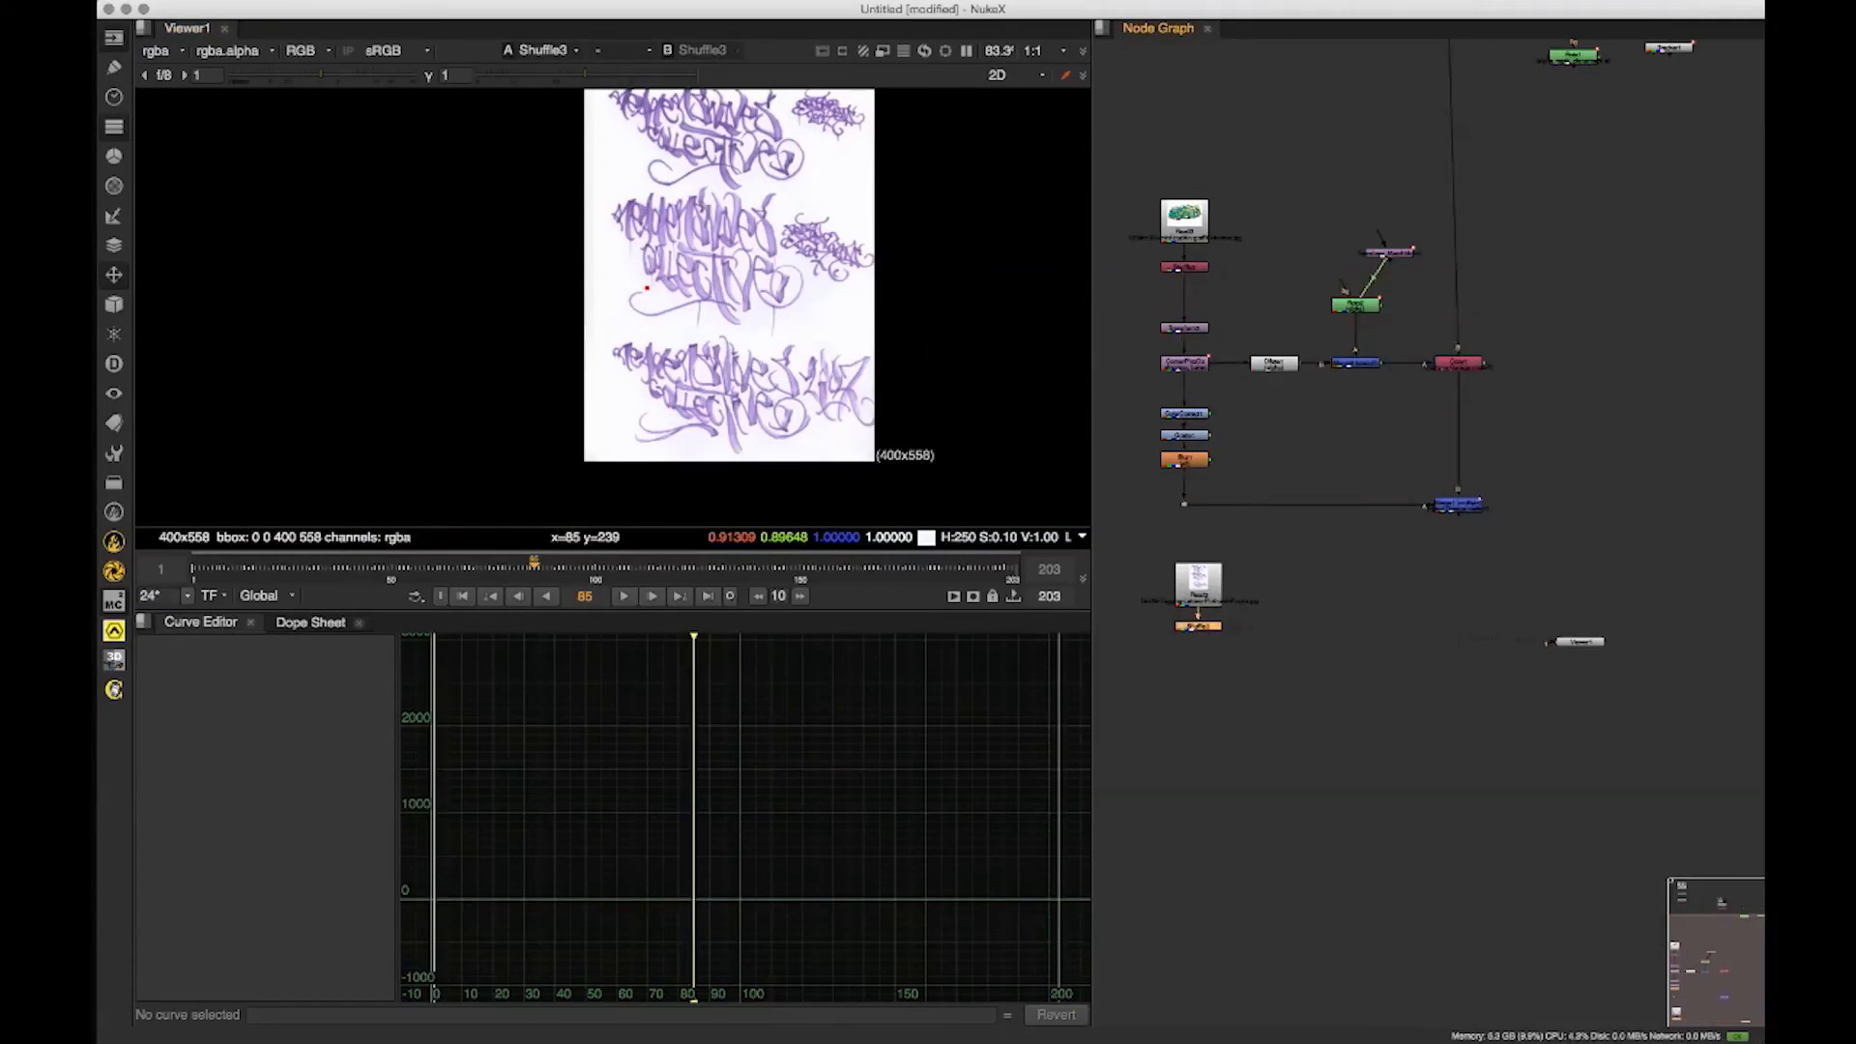
{"action": "key", "text": "o"}
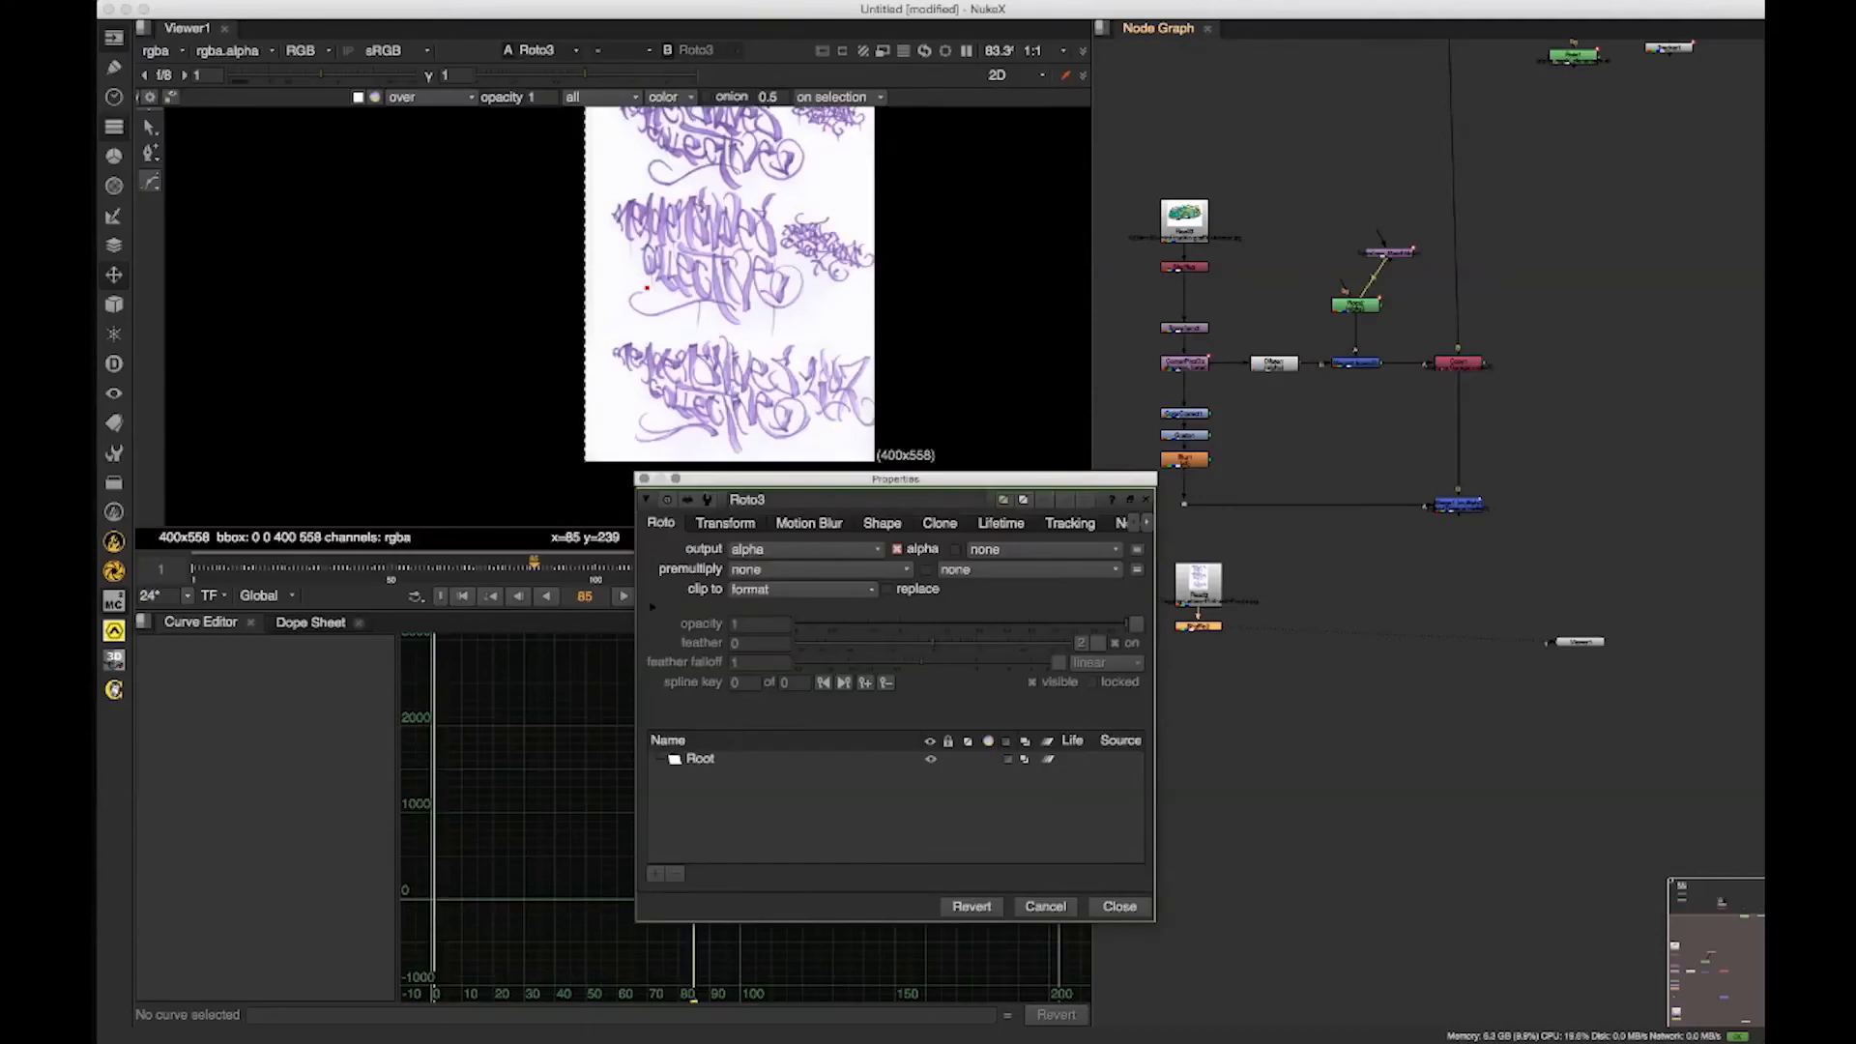
{"action": "left_click_drag", "start_coordinate": [1203, 641], "coordinate": [1203, 667]}
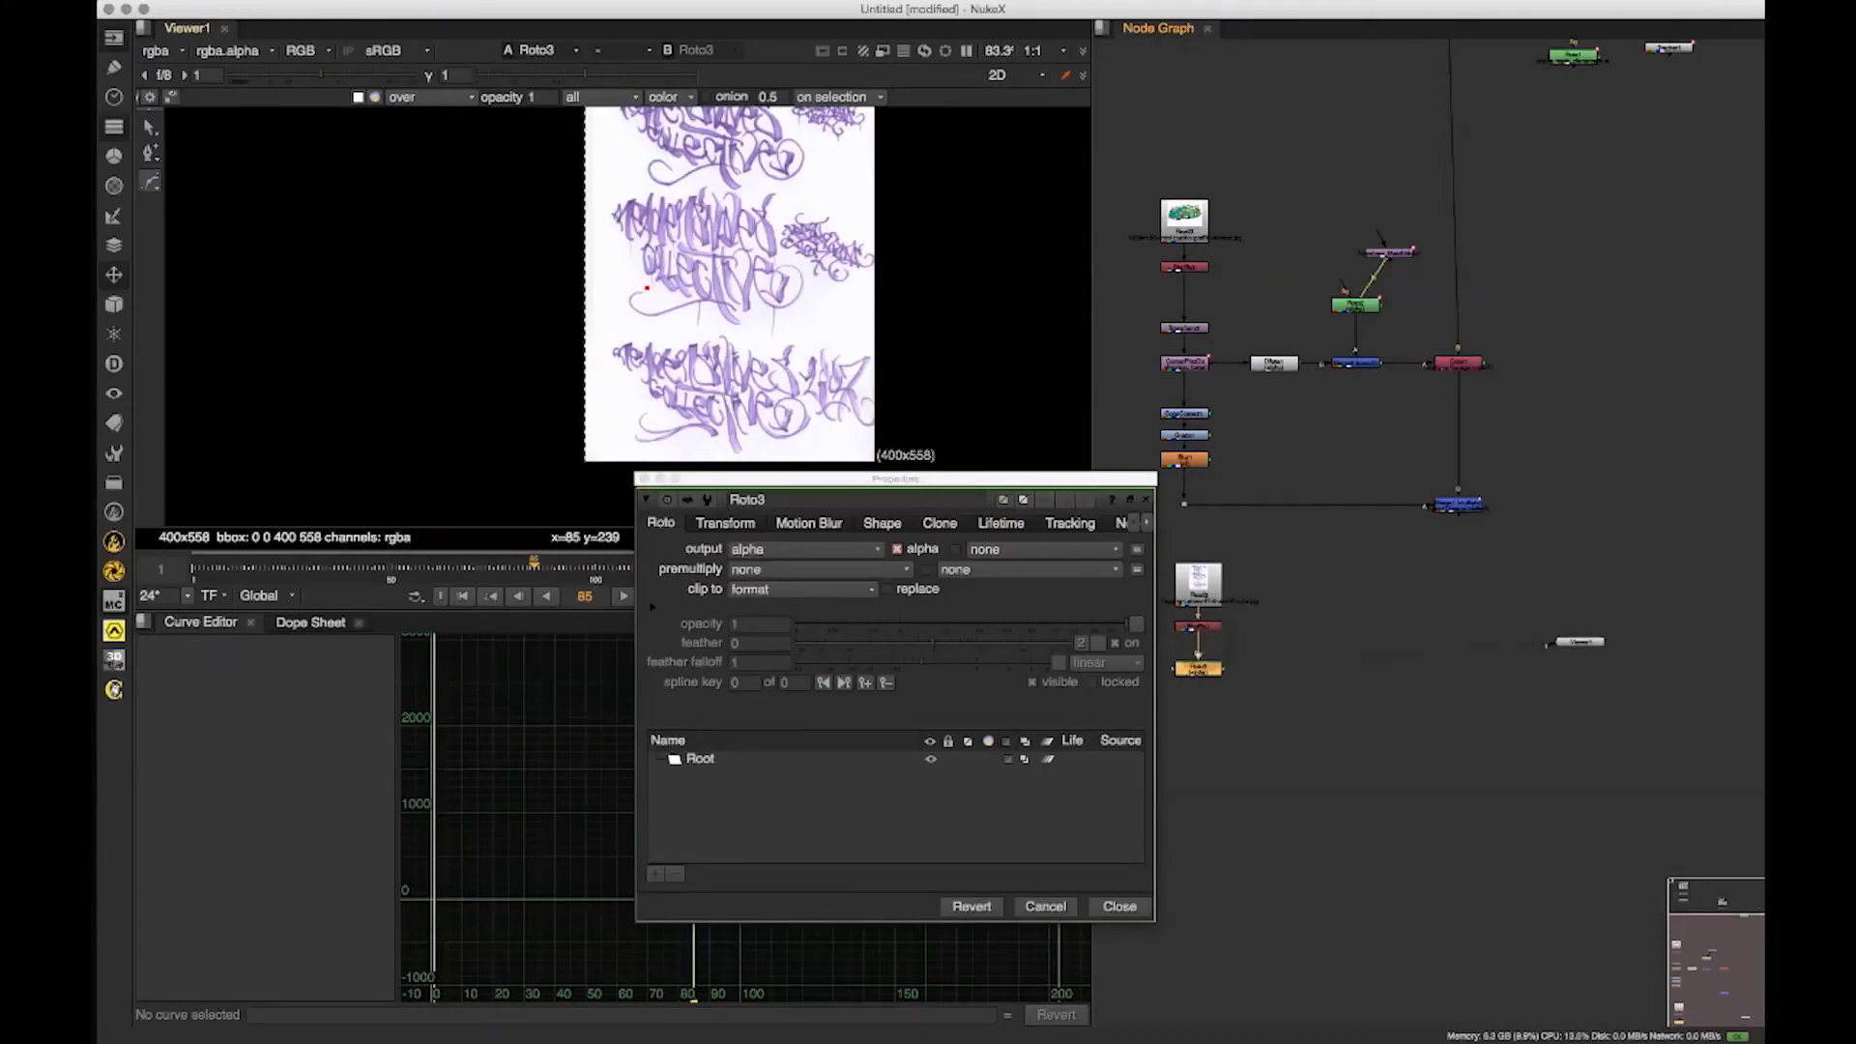
- Draw a closed Bezier shape around the bottom row of purple lettering in the image
{"action": "left_click_drag", "start_coordinate": [647, 288], "coordinate": [522, 303]}
{"action": "left_click", "coordinate": [486, 451]}
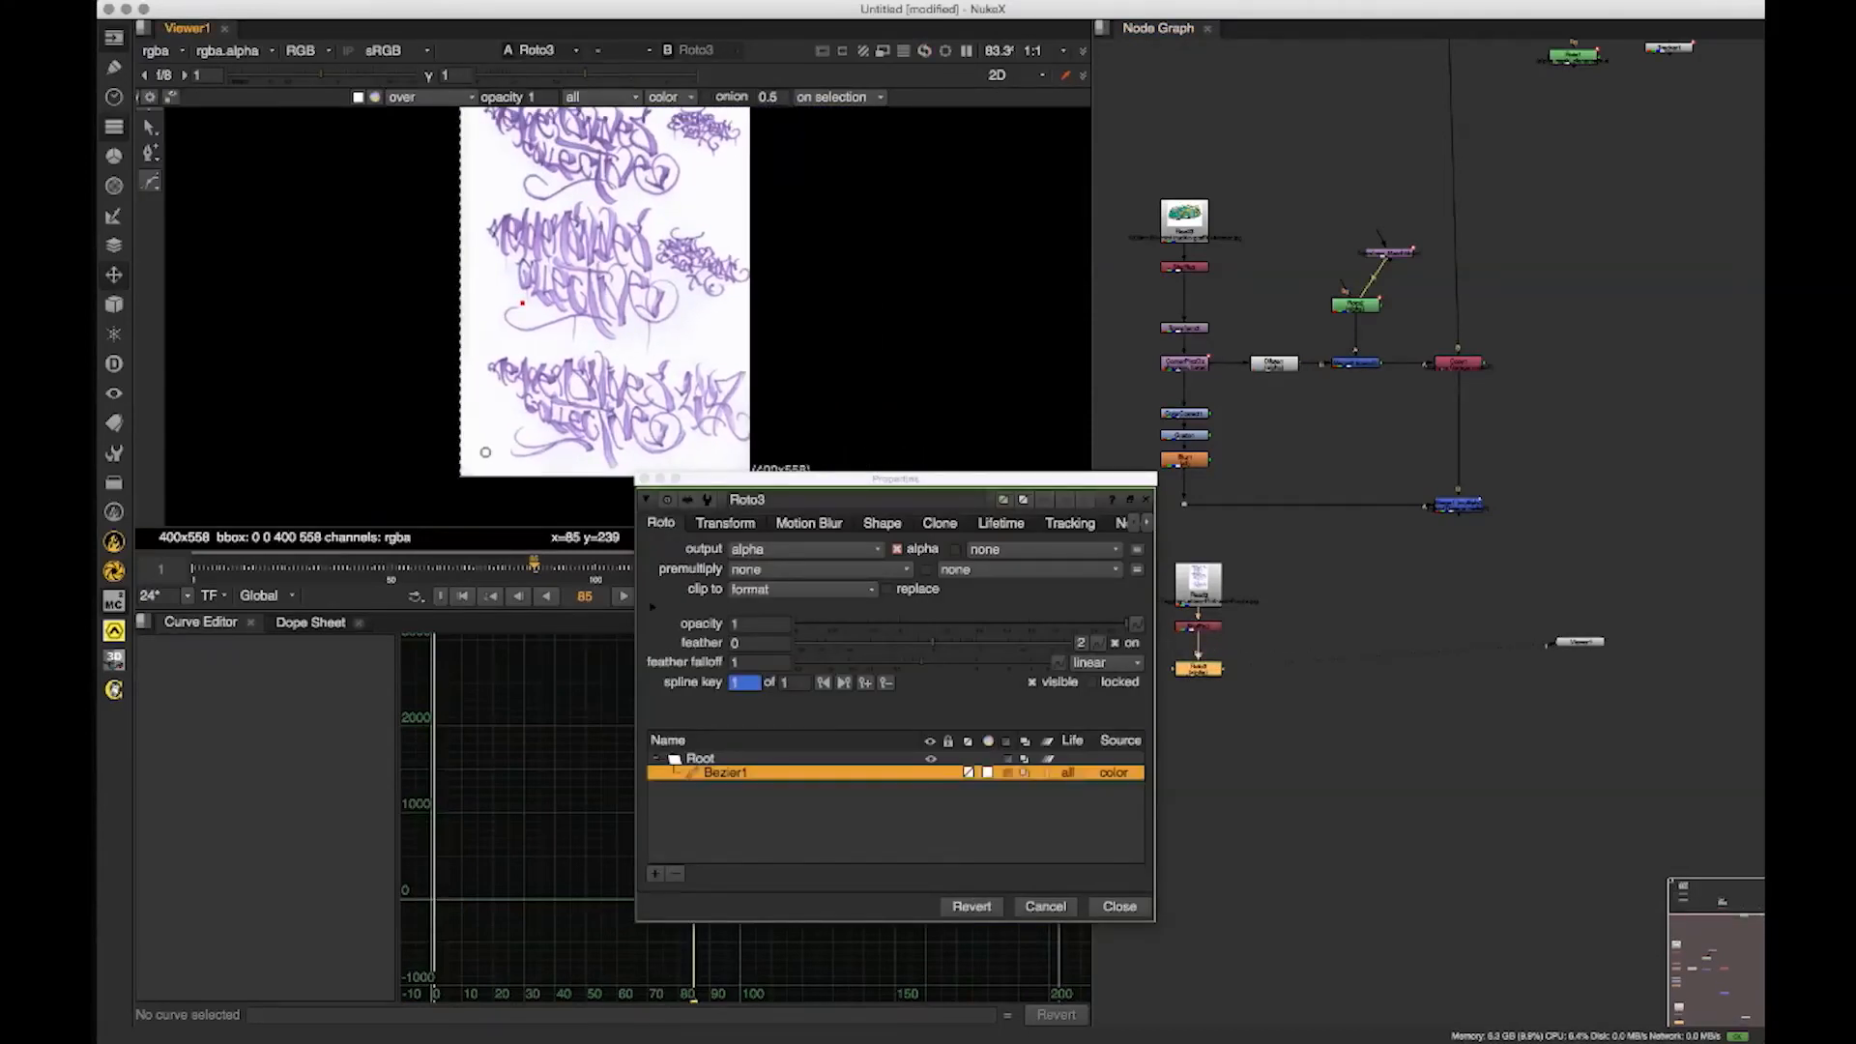
{"action": "left_click", "coordinate": [480, 356]}
{"action": "left_click", "coordinate": [546, 341]}
{"action": "left_click", "coordinate": [591, 345]}
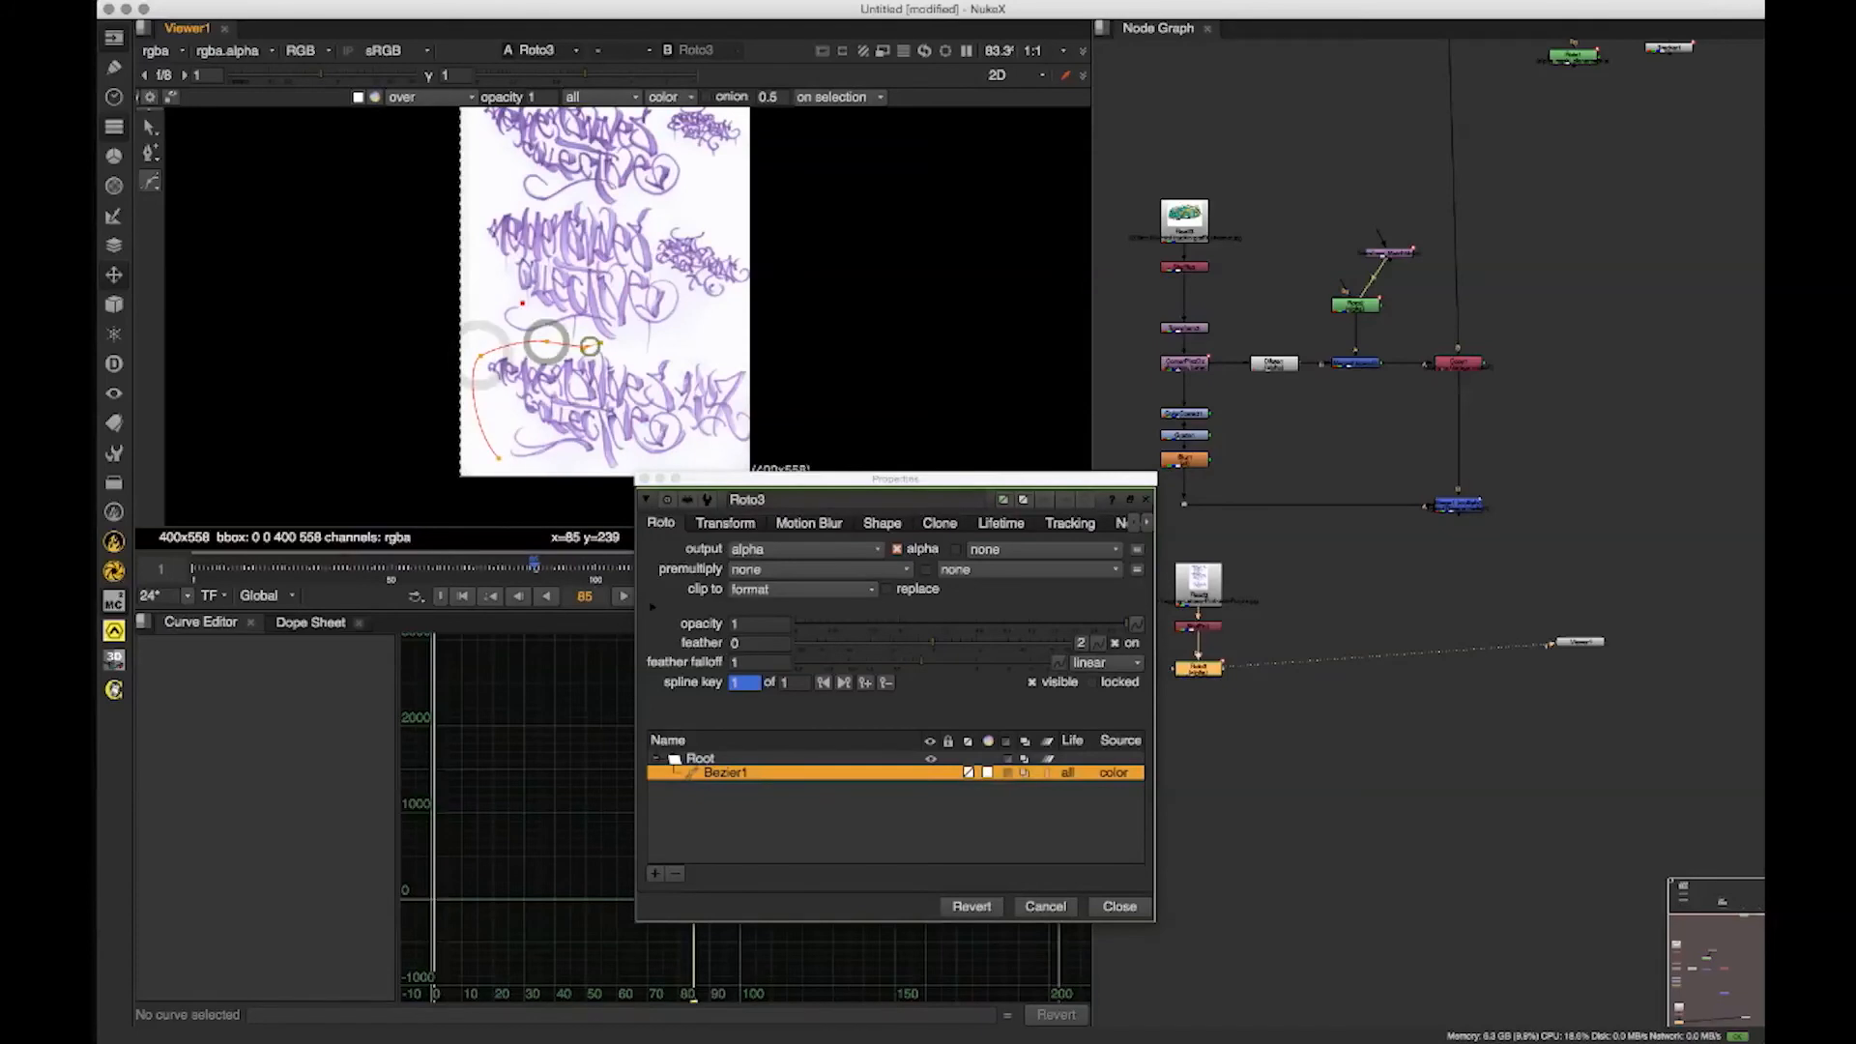
{"action": "left_click", "coordinate": [632, 347]}
{"action": "left_click", "coordinate": [693, 348]}
{"action": "left_click", "coordinate": [756, 354]}
{"action": "left_click", "coordinate": [753, 454]}
{"action": "left_click_drag", "start_coordinate": [754, 455], "coordinate": [646, 360]}
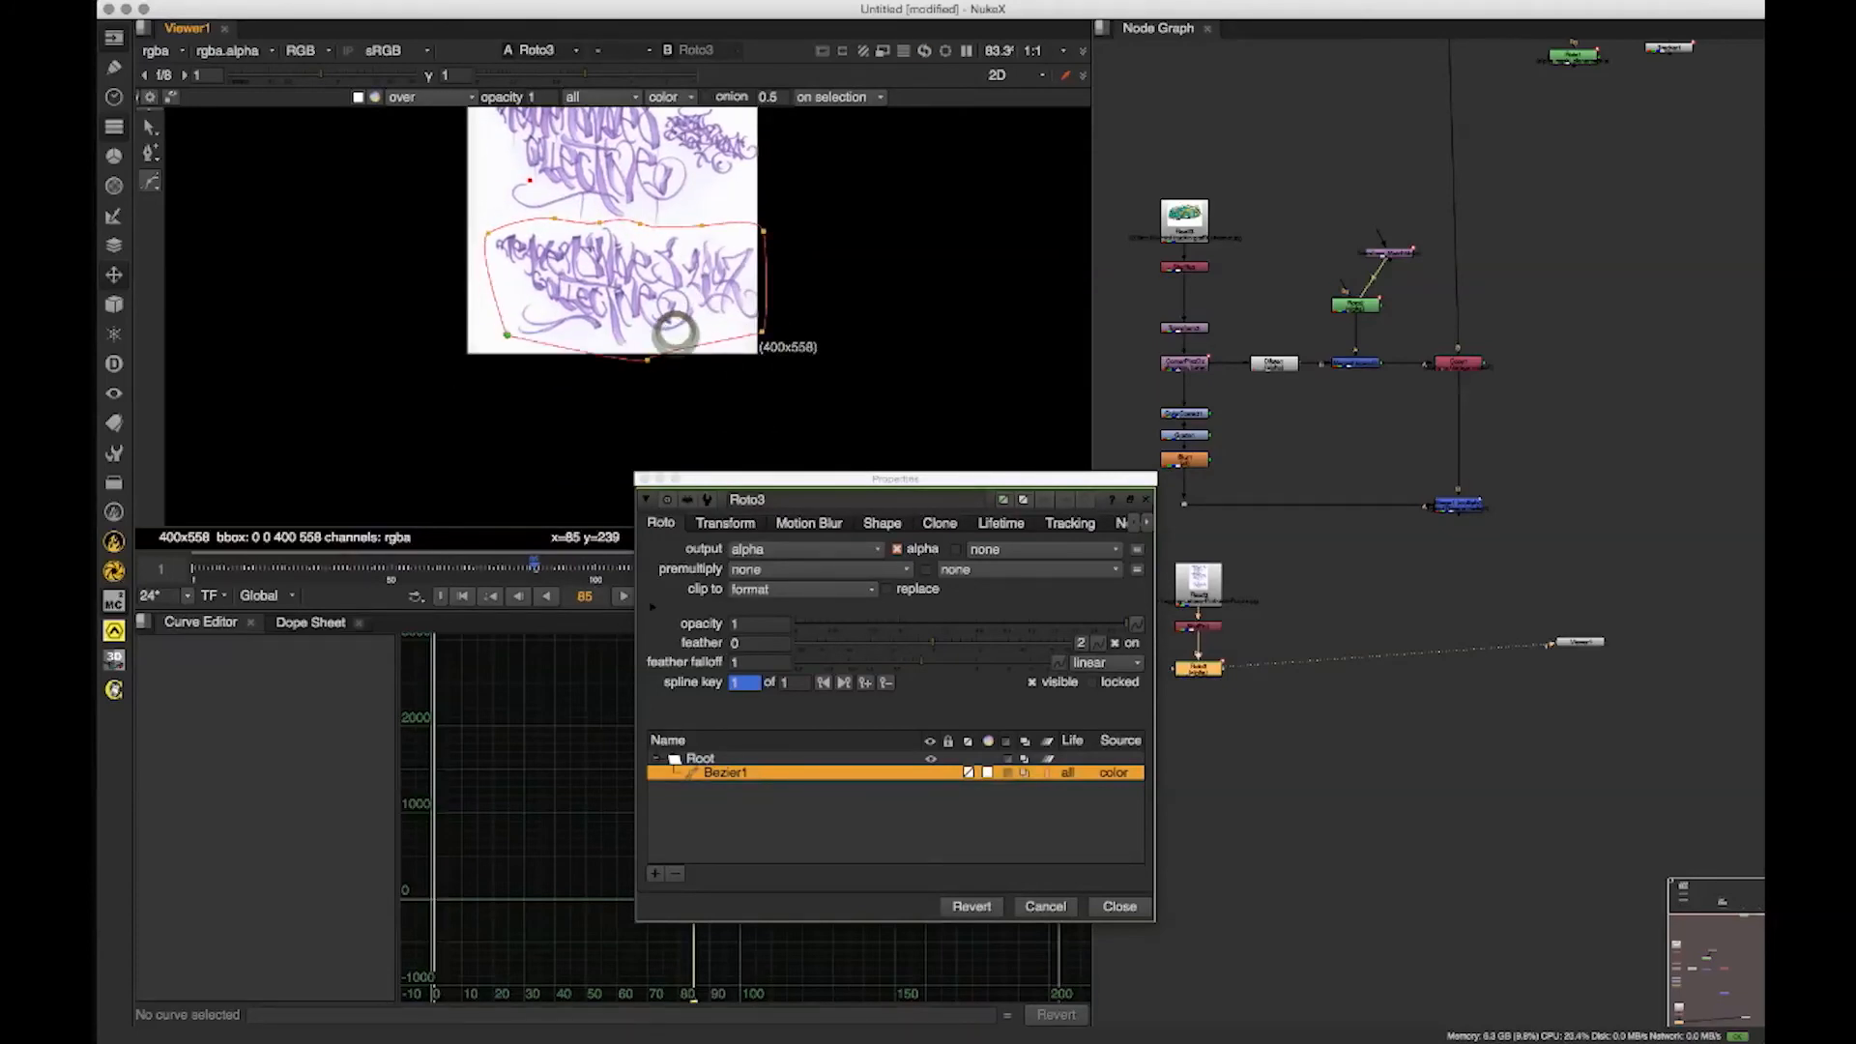
- Set Roto3's premultiply to rgba and close its properties
{"action": "left_click", "coordinate": [507, 335]}
{"action": "left_click", "coordinate": [792, 570]}
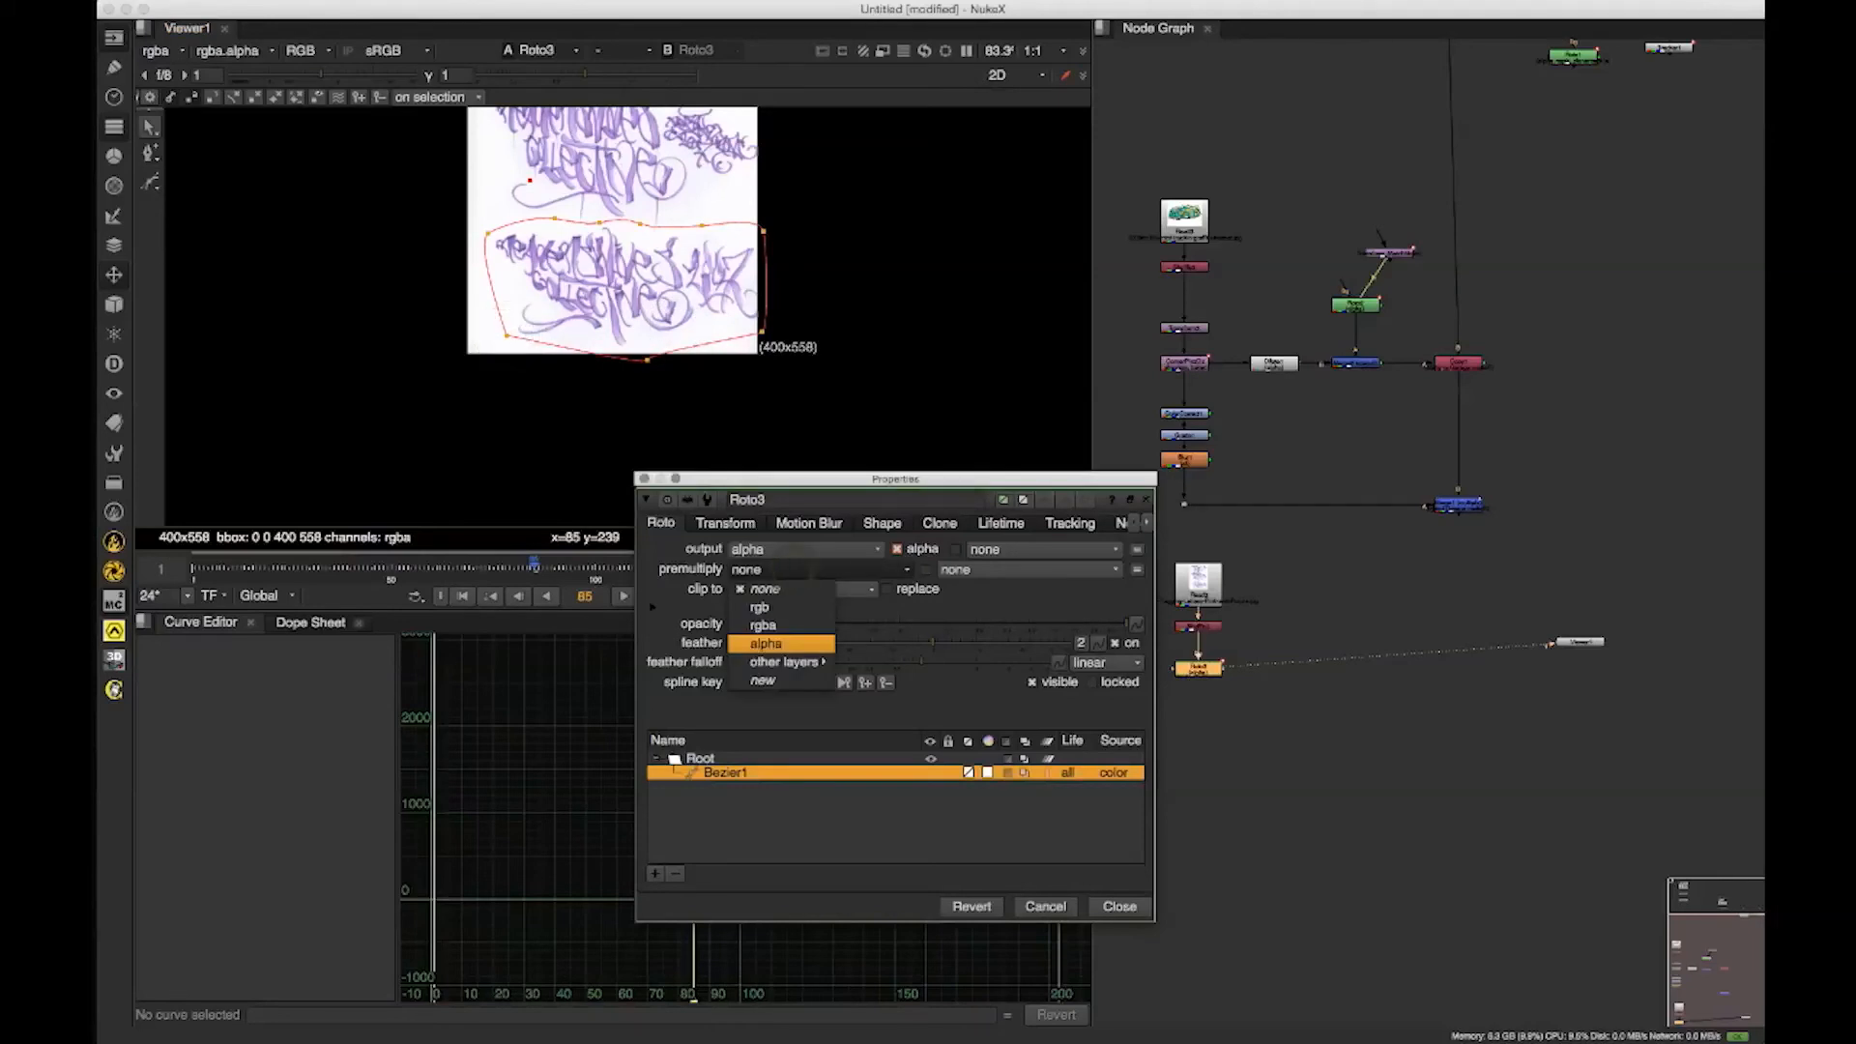
{"action": "left_click", "coordinate": [783, 625]}
{"action": "left_click", "coordinate": [1121, 907]}
- Arrange the second graffiti's nodes with the viewer below them, and add a Transform and a Merge node after Roto3
{"action": "left_click_drag", "start_coordinate": [1595, 638], "coordinate": [1547, 789]}
{"action": "left_click_drag", "start_coordinate": [1150, 537], "coordinate": [1303, 764]}
{"action": "left_click_drag", "start_coordinate": [1211, 596], "coordinate": [1185, 613]}
{"action": "left_click", "coordinate": [1293, 635]}
{"action": "left_click_drag", "start_coordinate": [1293, 635], "coordinate": [1378, 516]}
{"action": "left_click_drag", "start_coordinate": [1360, 761], "coordinate": [1278, 974]}
{"action": "scroll", "coordinate": [1410, 600], "scroll_direction": "down", "scroll_amount": 3}
{"action": "left_click_drag", "start_coordinate": [1424, 709], "coordinate": [1560, 581]}
{"action": "key", "text": "t"}
{"action": "key", "text": "m"}
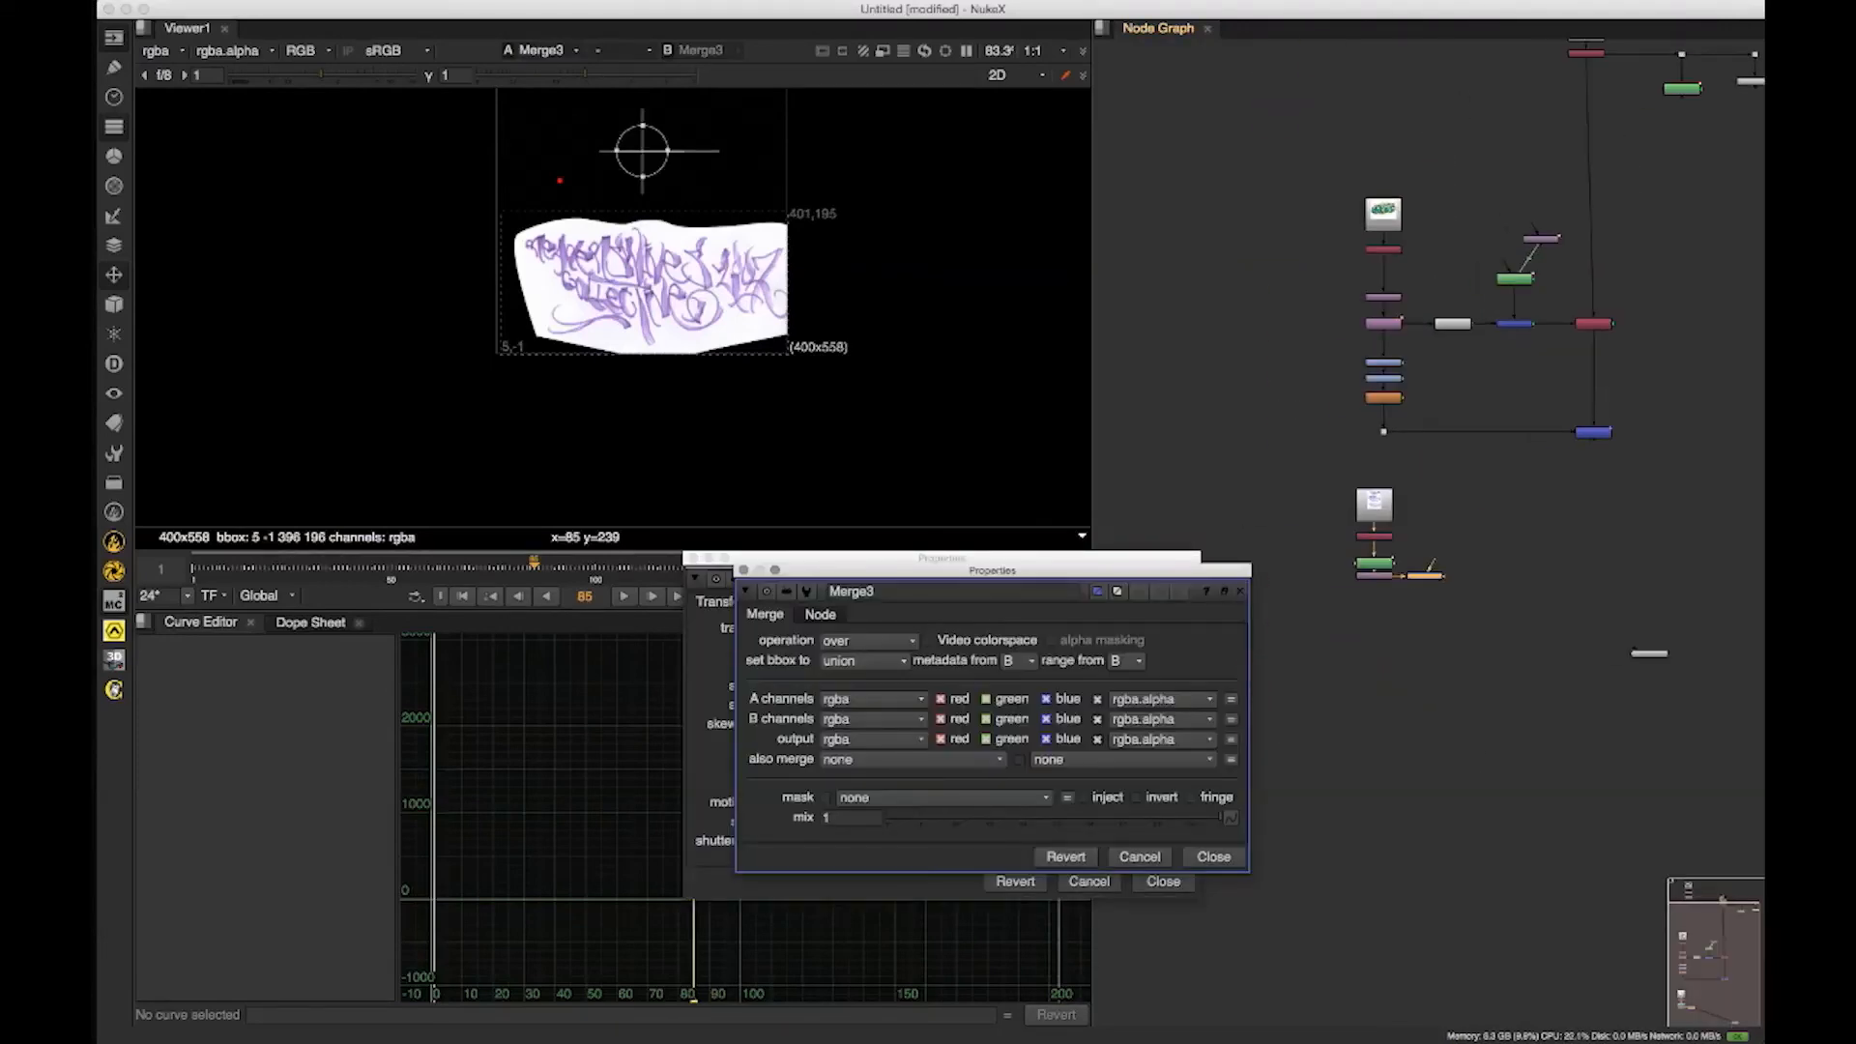
- Connect Merge3's B input to Merge1 and place Merge3 in the main pipe below it, level with Transform3
{"action": "left_click", "coordinate": [1433, 571]}
{"action": "left_click_drag", "start_coordinate": [1598, 448], "coordinate": [1593, 433]}
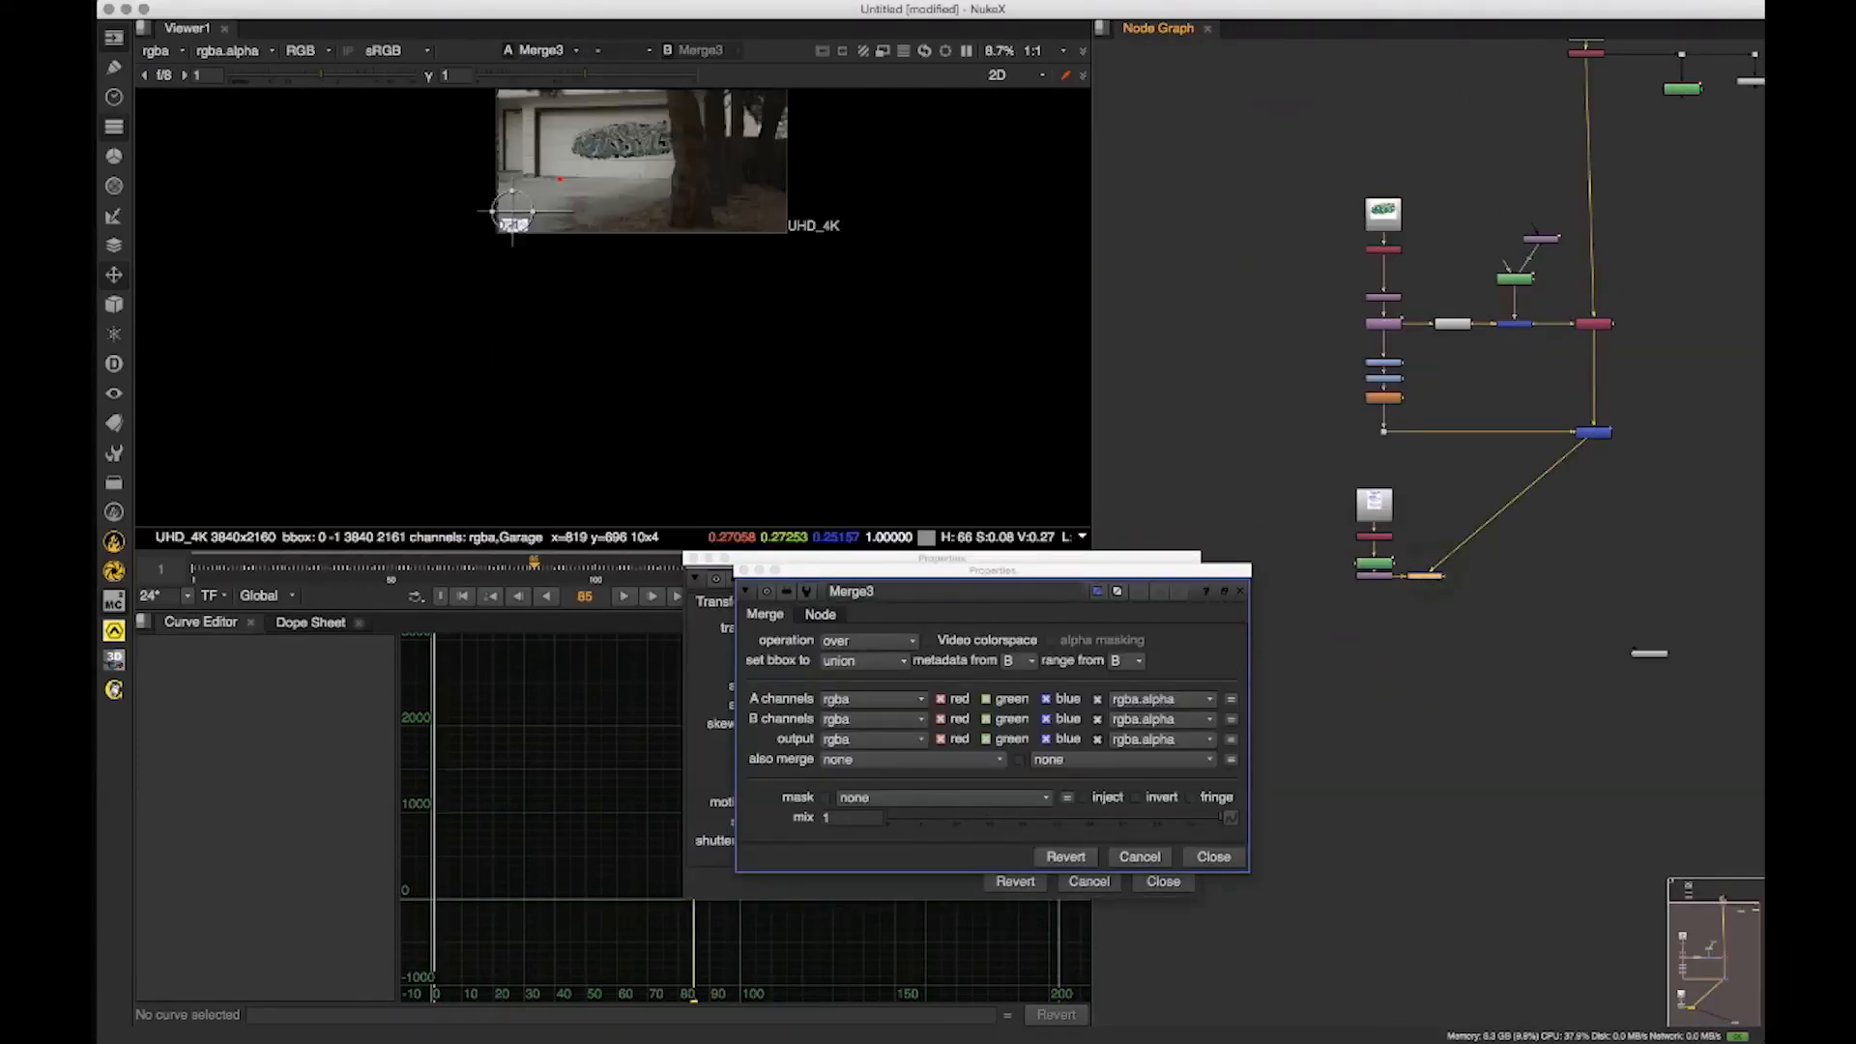
{"action": "left_click_drag", "start_coordinate": [1424, 575], "coordinate": [1593, 575]}
- Move the purple tag onto the garage door beside the large graffiti and set Merge3's operation to multiply
{"action": "left_click_drag", "start_coordinate": [580, 199], "coordinate": [648, 259]}
{"action": "scroll", "coordinate": [605, 261], "scroll_direction": "up", "scroll_amount": 4}
{"action": "scroll", "coordinate": [571, 296], "scroll_direction": "up", "scroll_amount": 2}
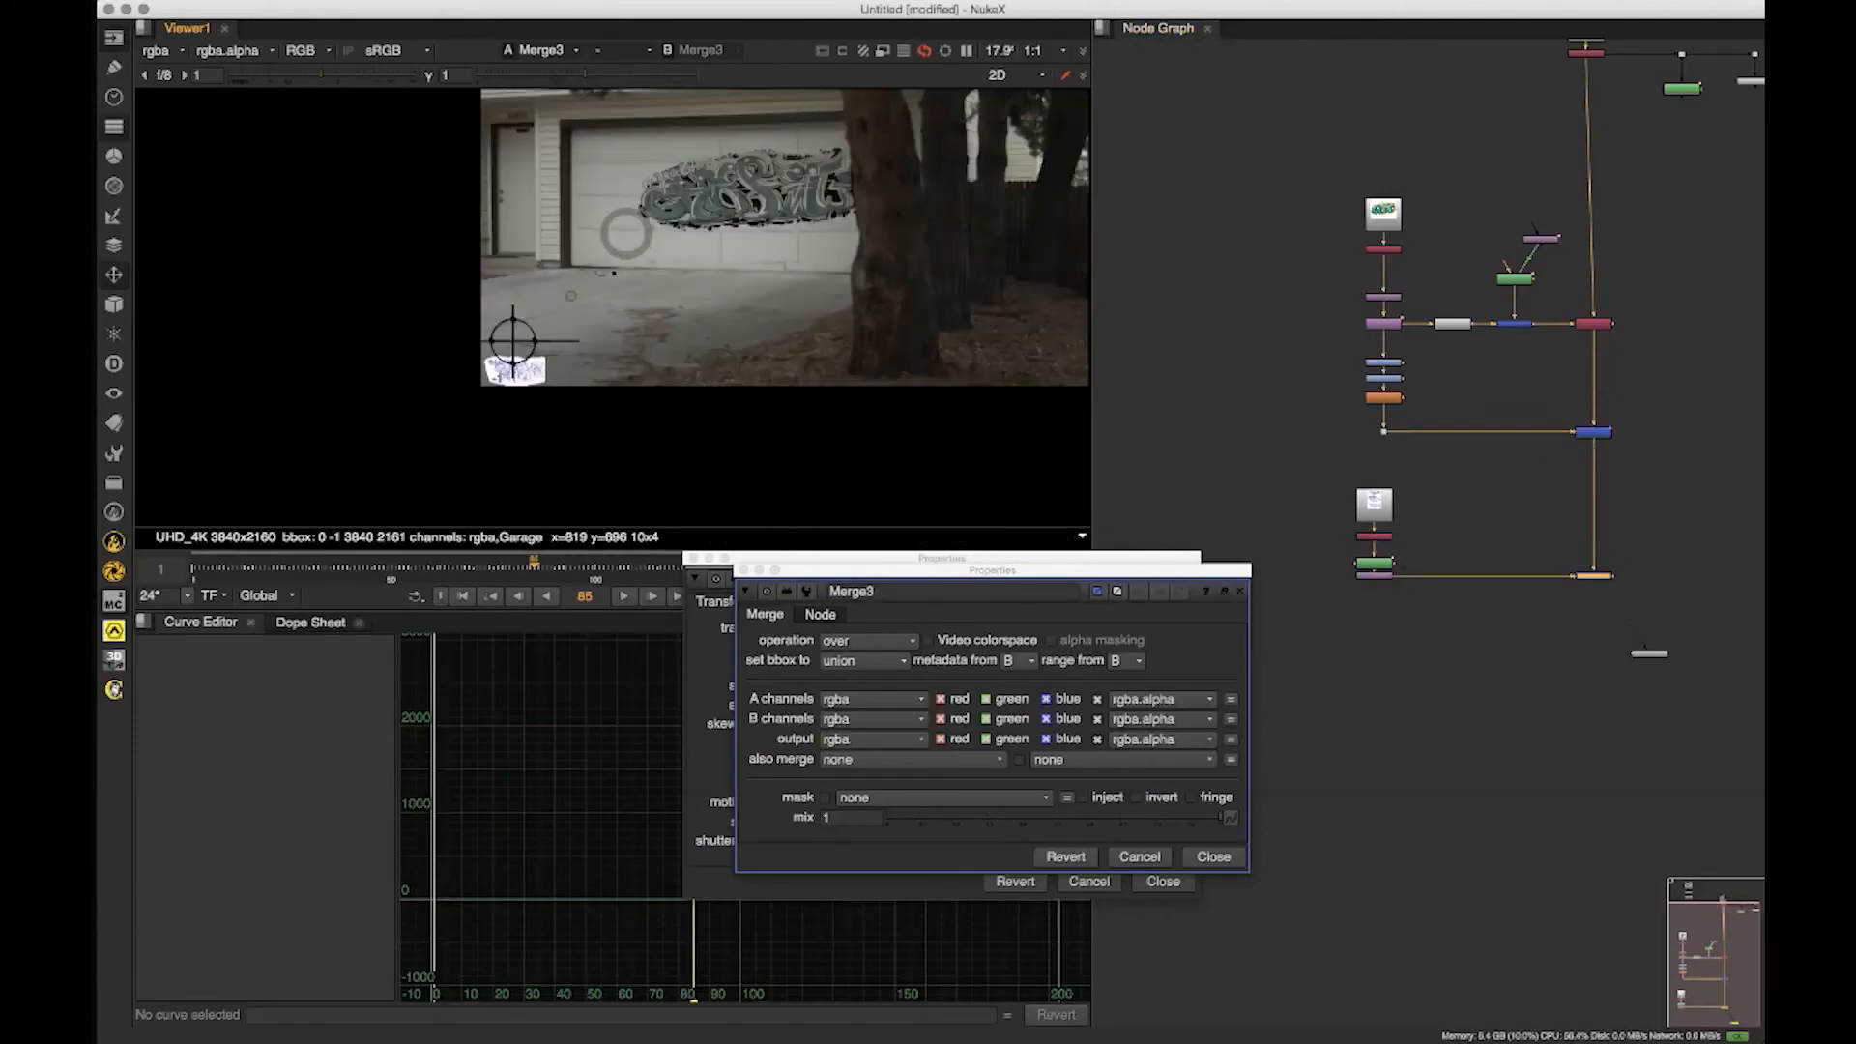
{"action": "left_click_drag", "start_coordinate": [513, 341], "coordinate": [612, 189]}
{"action": "left_click", "coordinate": [867, 640]}
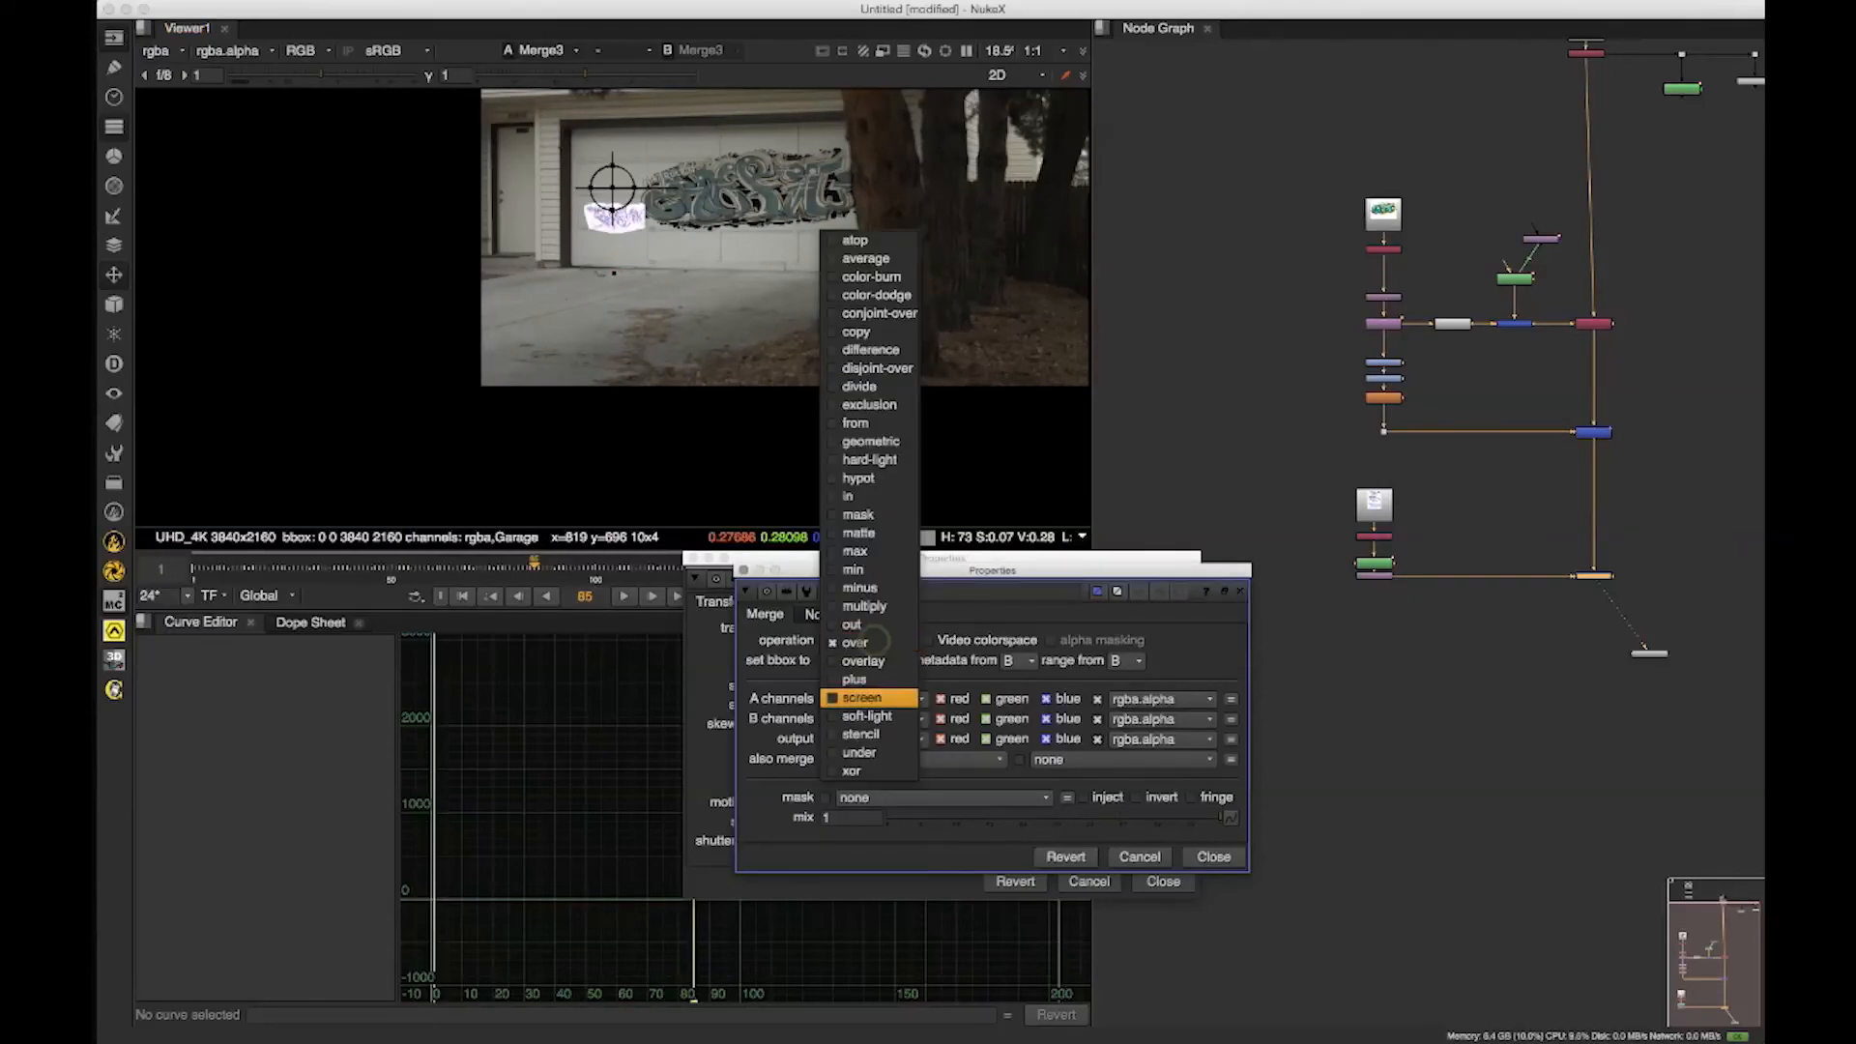
{"action": "left_click", "coordinate": [865, 606]}
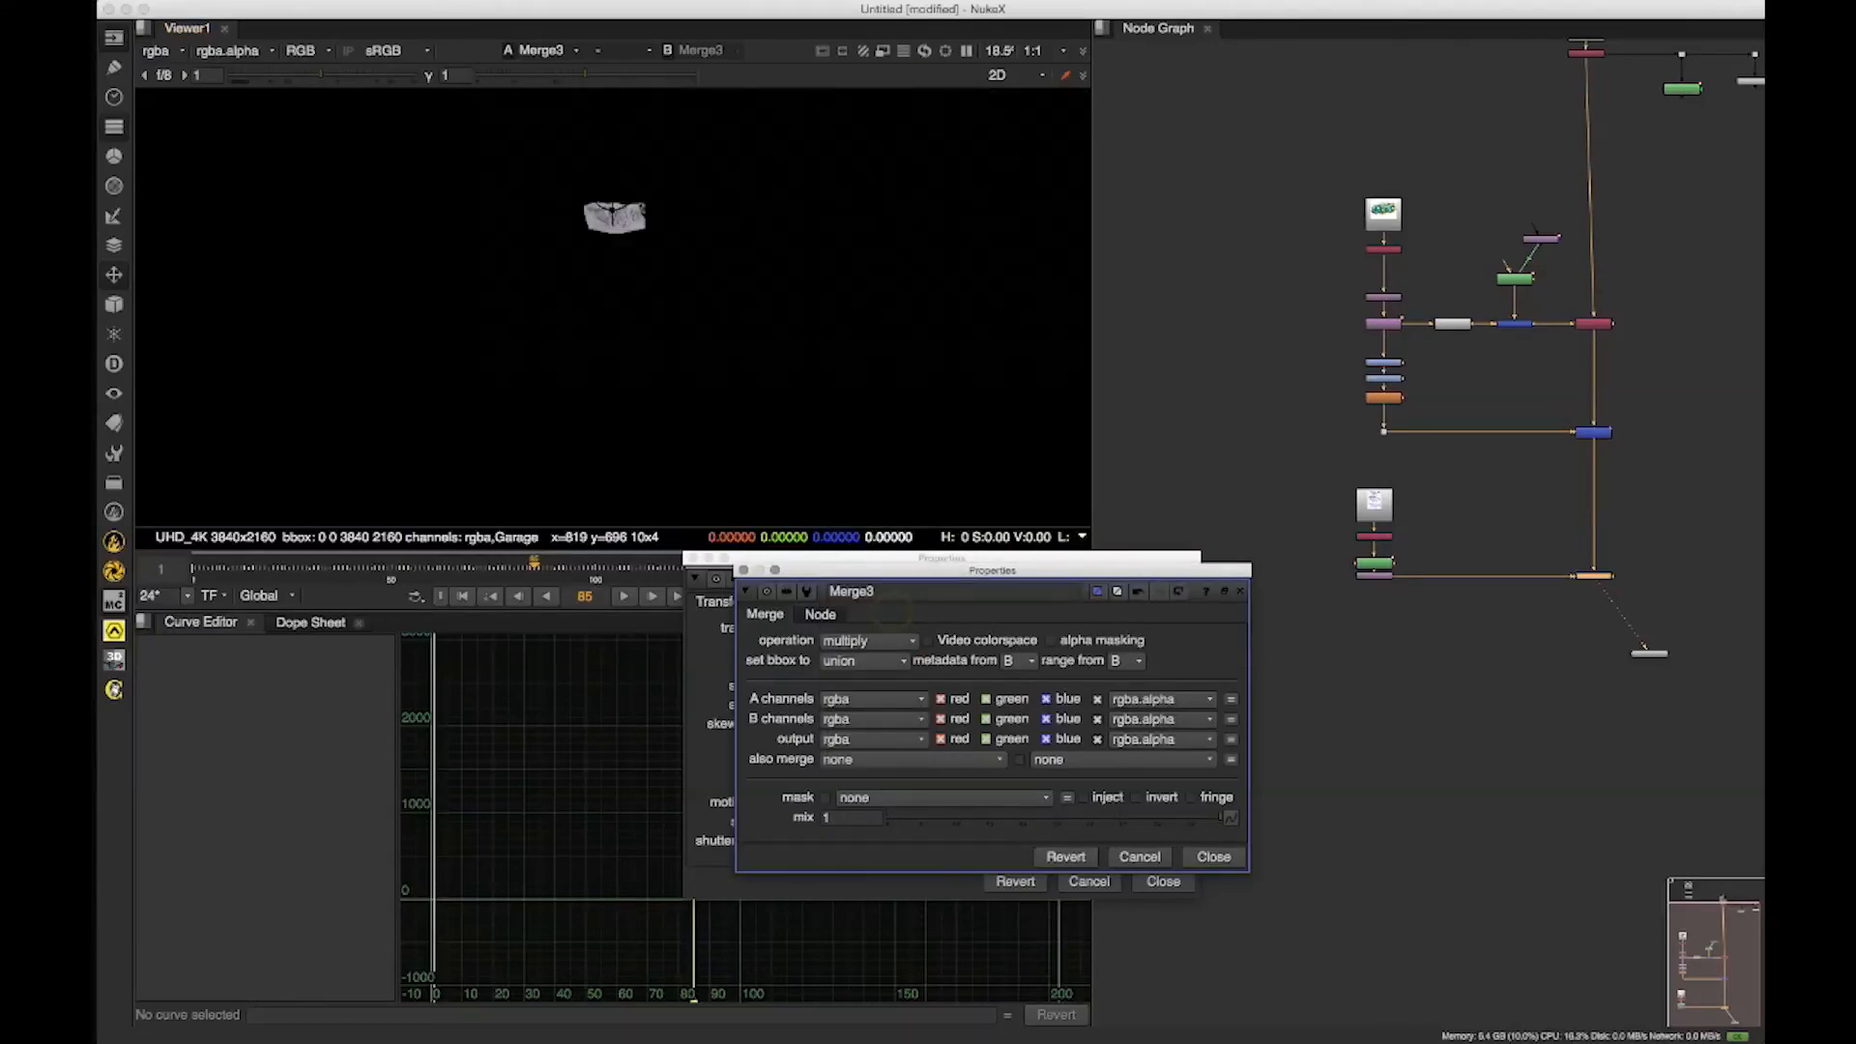
- Make room above Merge3 and insert a Copy node in the main pipe with its A input fed by Roto3
{"action": "left_click", "coordinate": [1520, 685]}
{"action": "left_click_drag", "start_coordinate": [1727, 746], "coordinate": [1364, 606]}
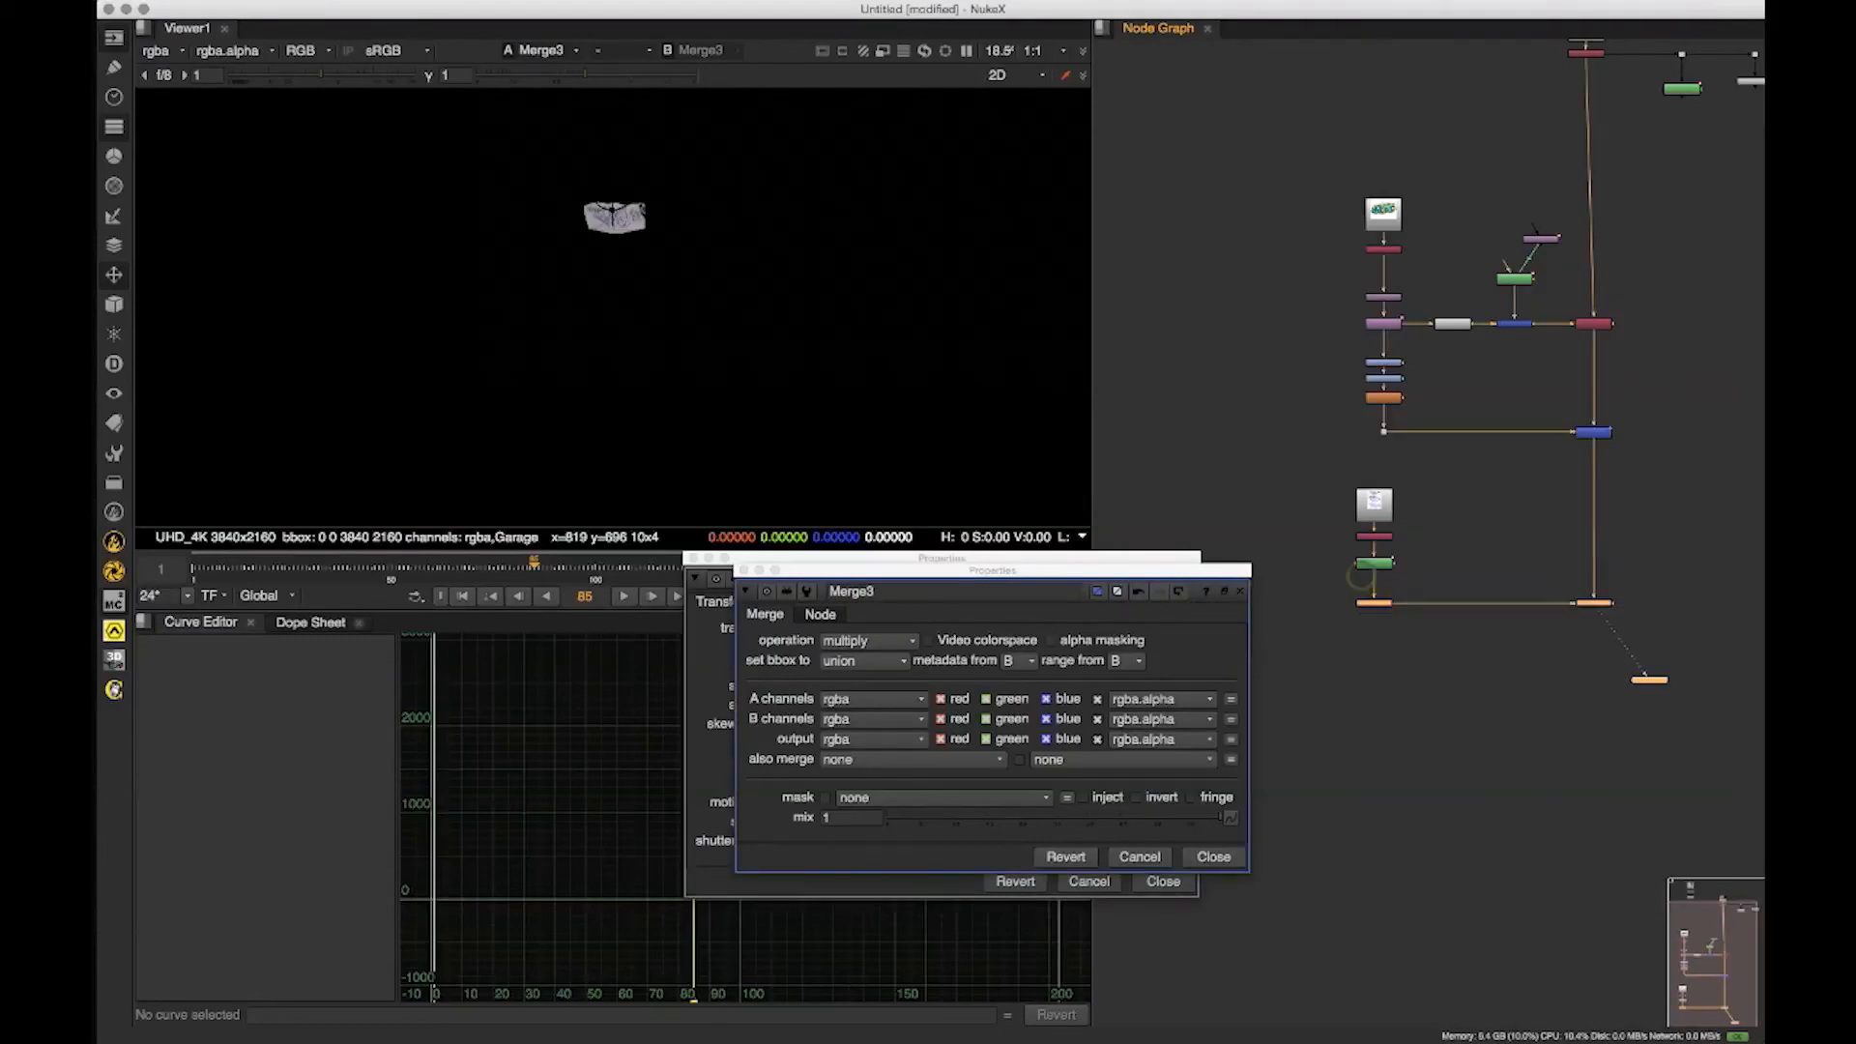
{"action": "scroll", "coordinate": [1432, 517], "scroll_direction": "up", "scroll_amount": 5}
{"action": "left_click", "coordinate": [1394, 430]}
{"action": "left_click_drag", "start_coordinate": [1425, 500], "coordinate": [1446, 323]}
{"action": "scroll", "coordinate": [1464, 473], "scroll_direction": "down", "scroll_amount": 3}
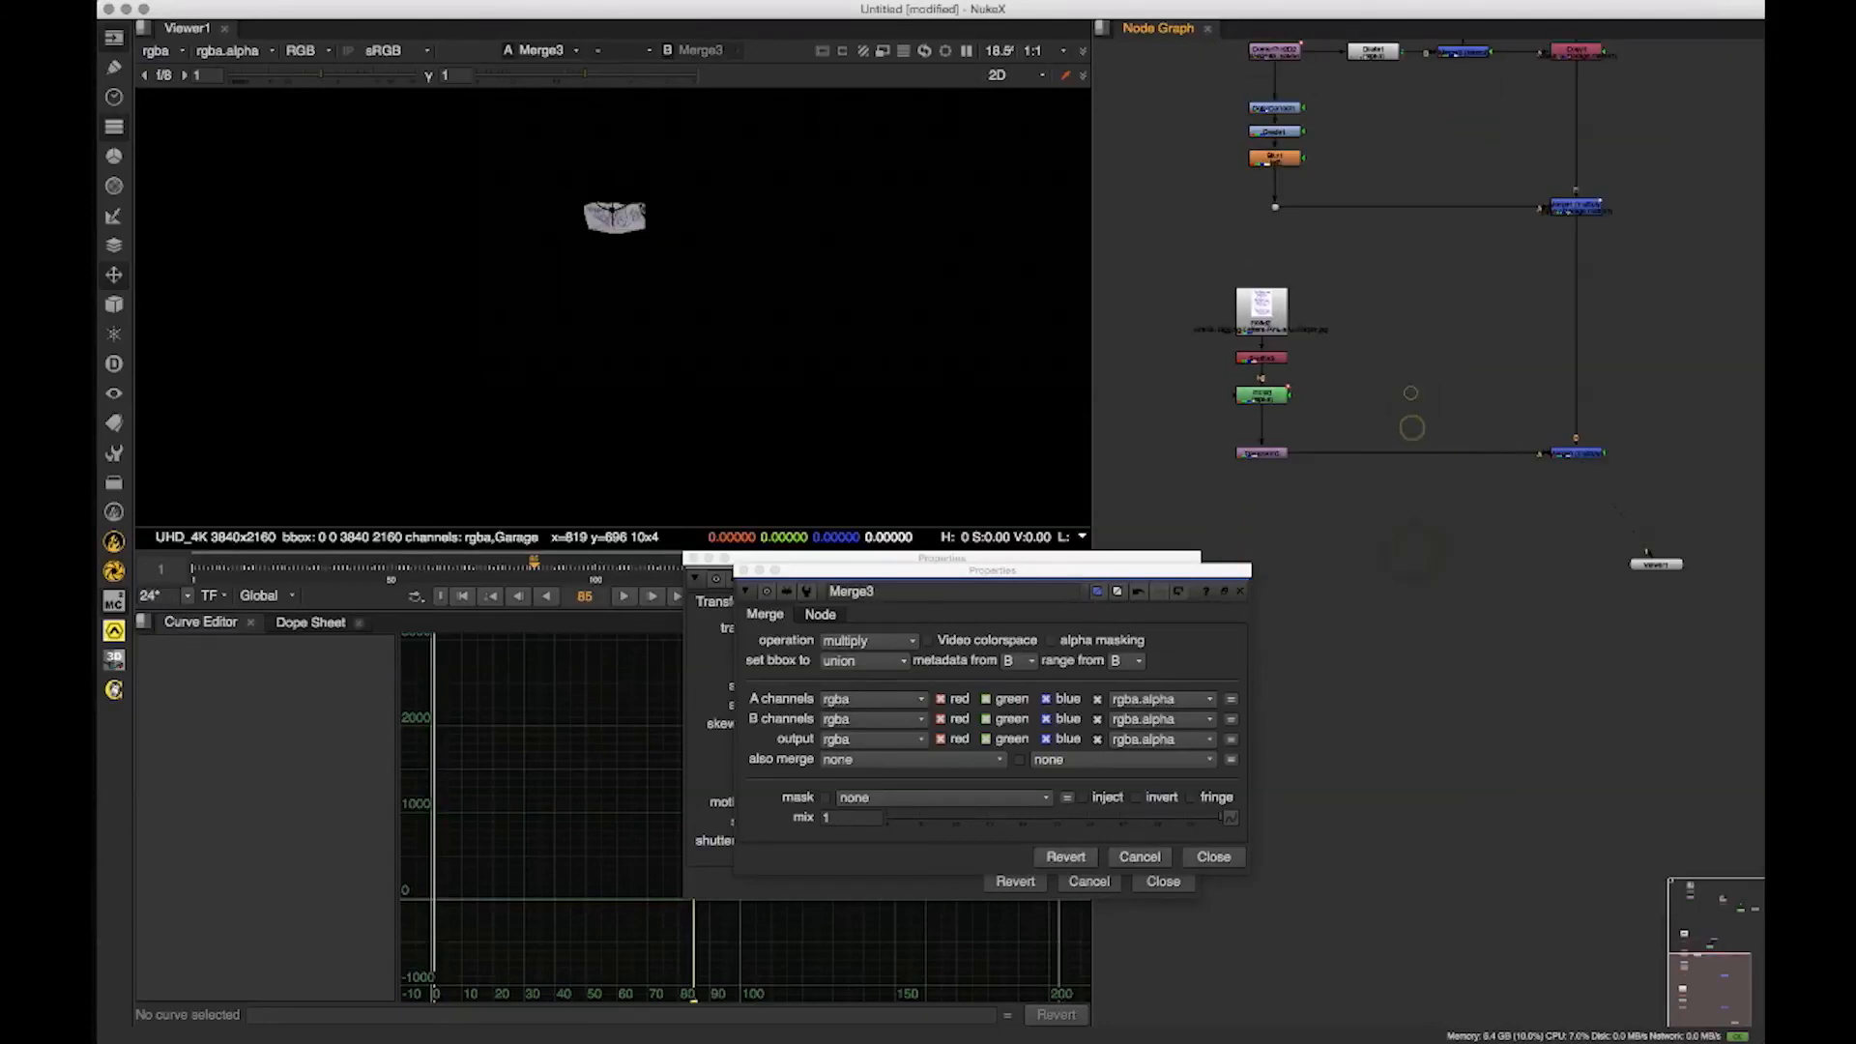
{"action": "key", "text": "k"}
{"action": "left_click_drag", "start_coordinate": [1411, 389], "coordinate": [1717, 303]}
{"action": "left_click", "coordinate": [1281, 354]}
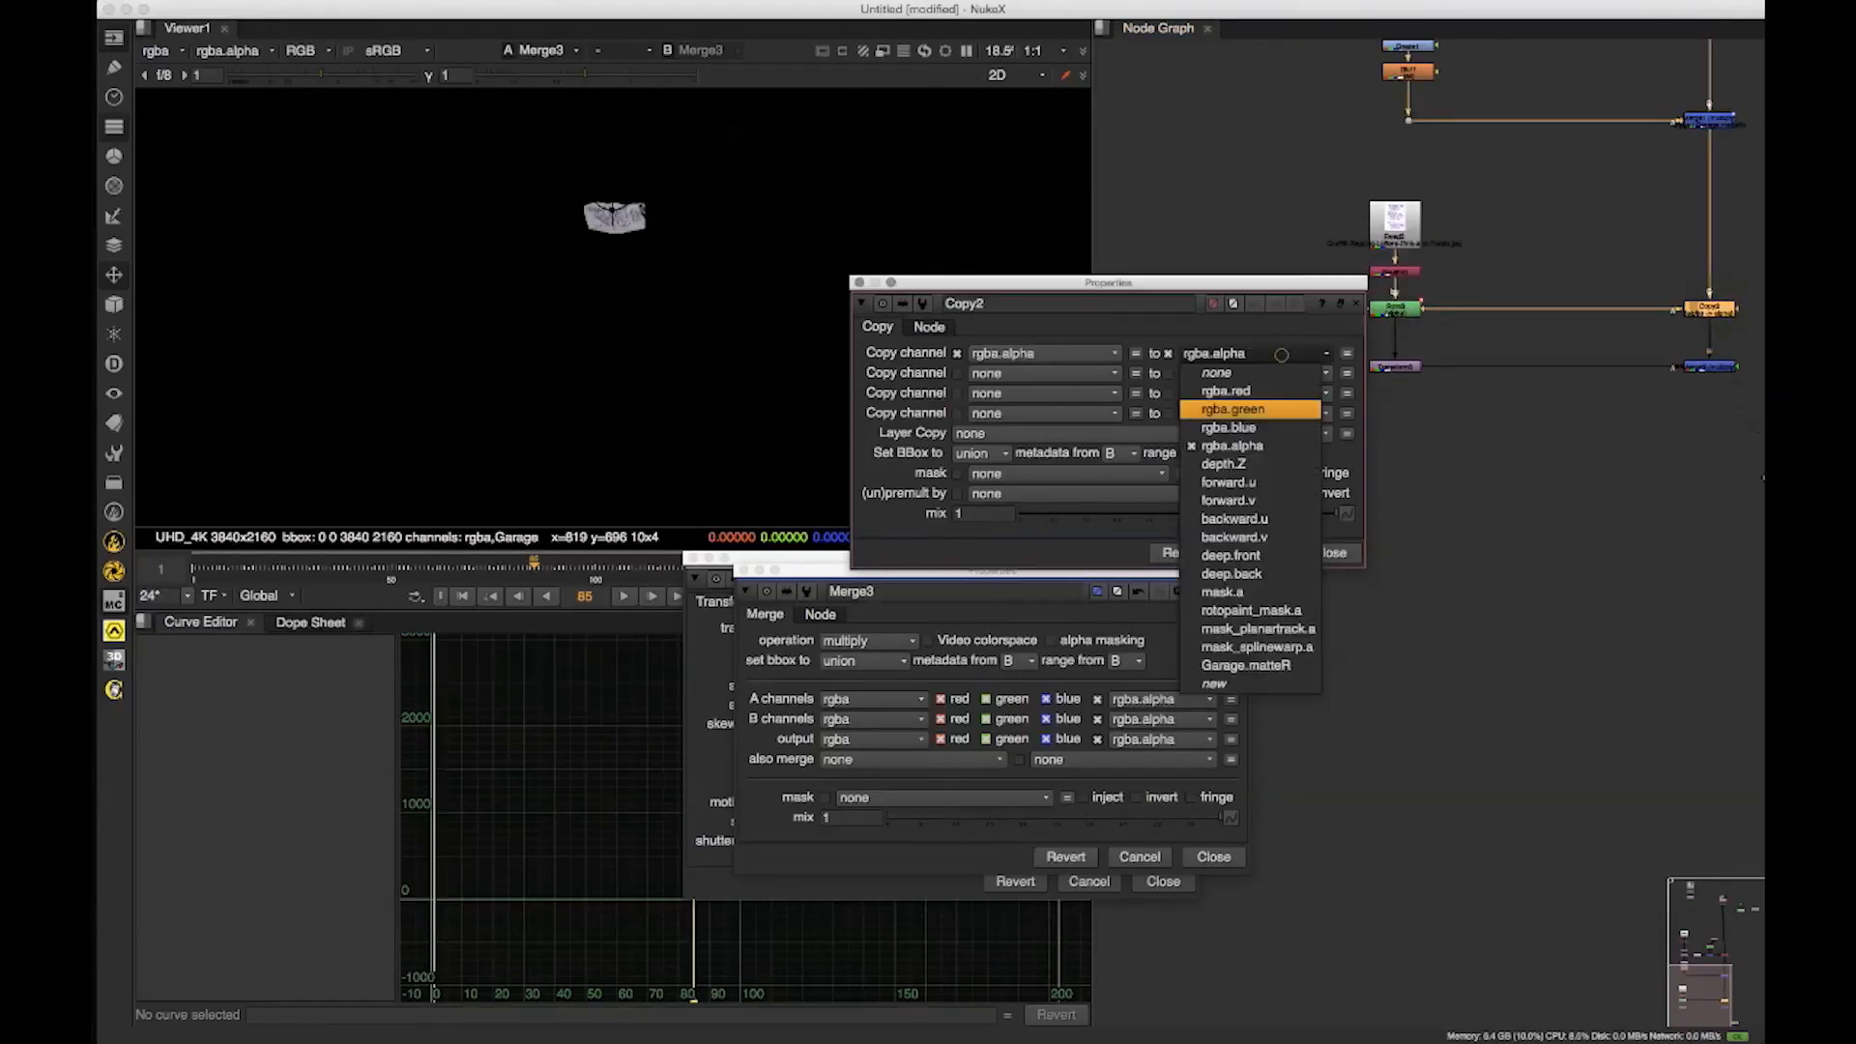
{"action": "left_click", "coordinate": [1246, 683]}
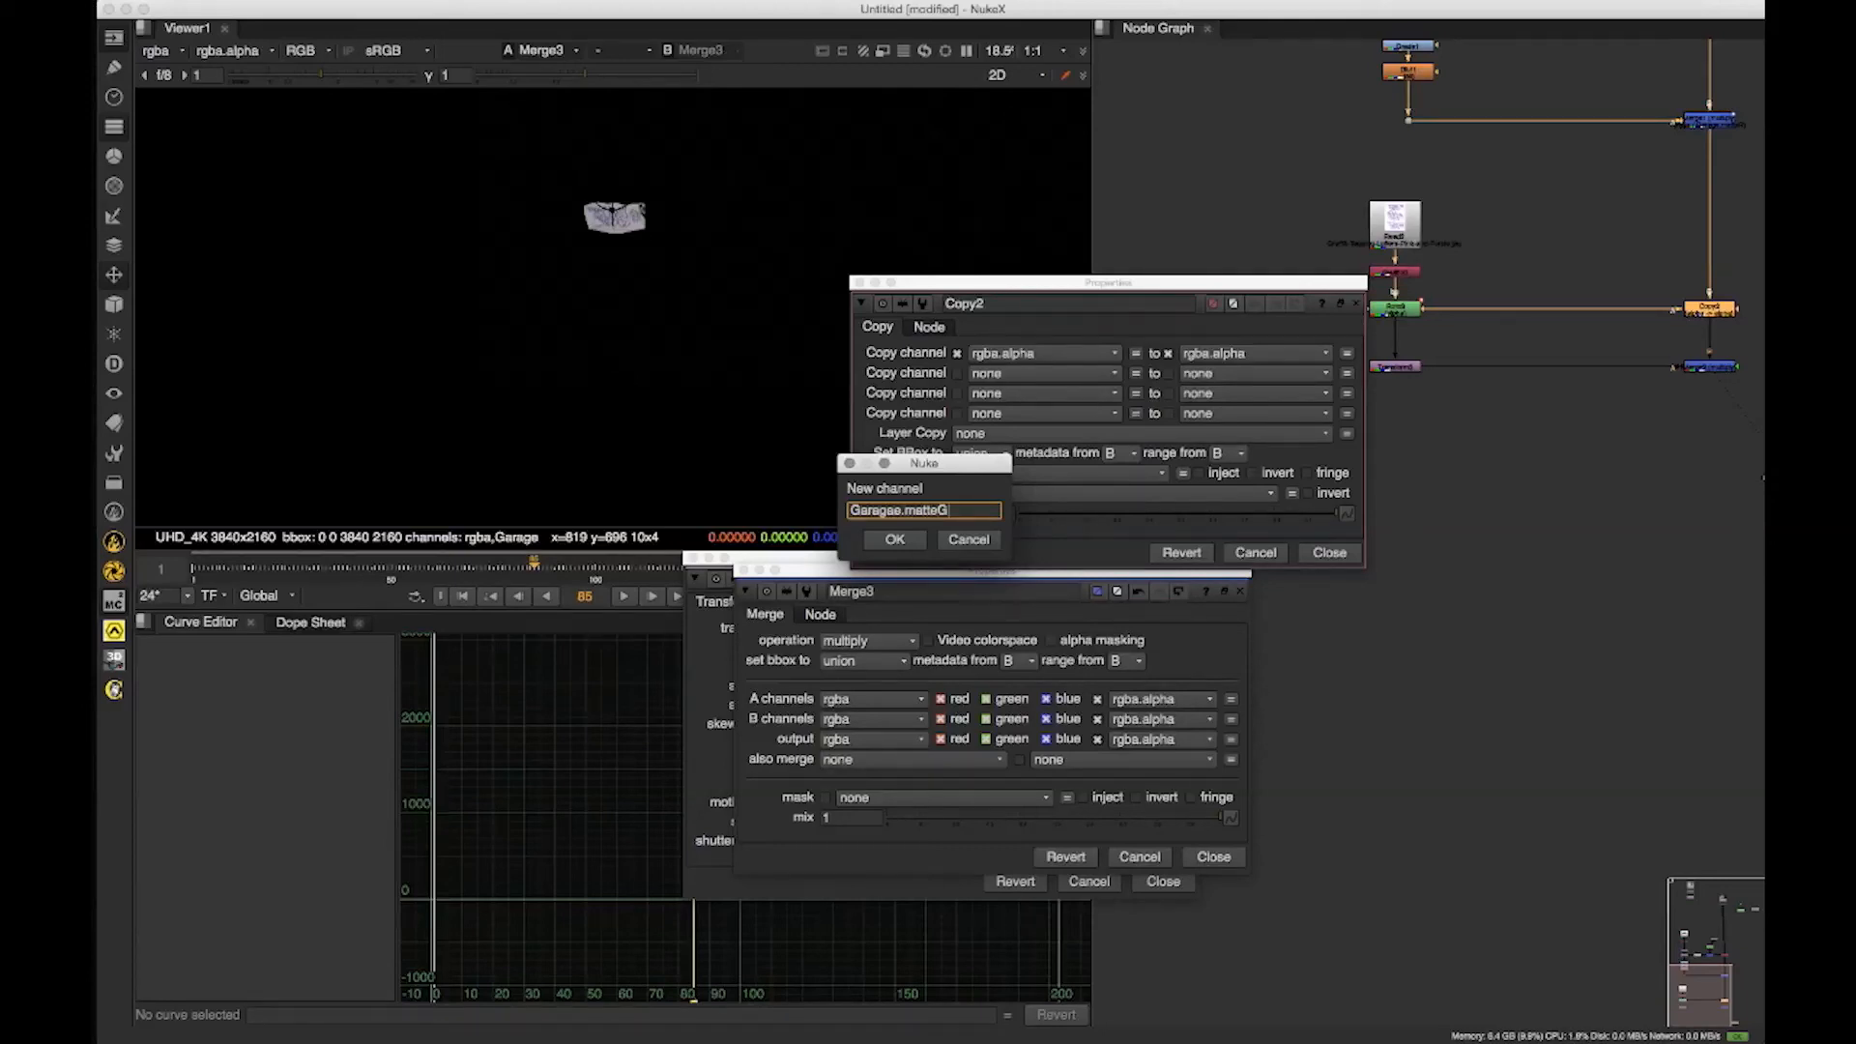
{"action": "left_click", "coordinate": [895, 539]}
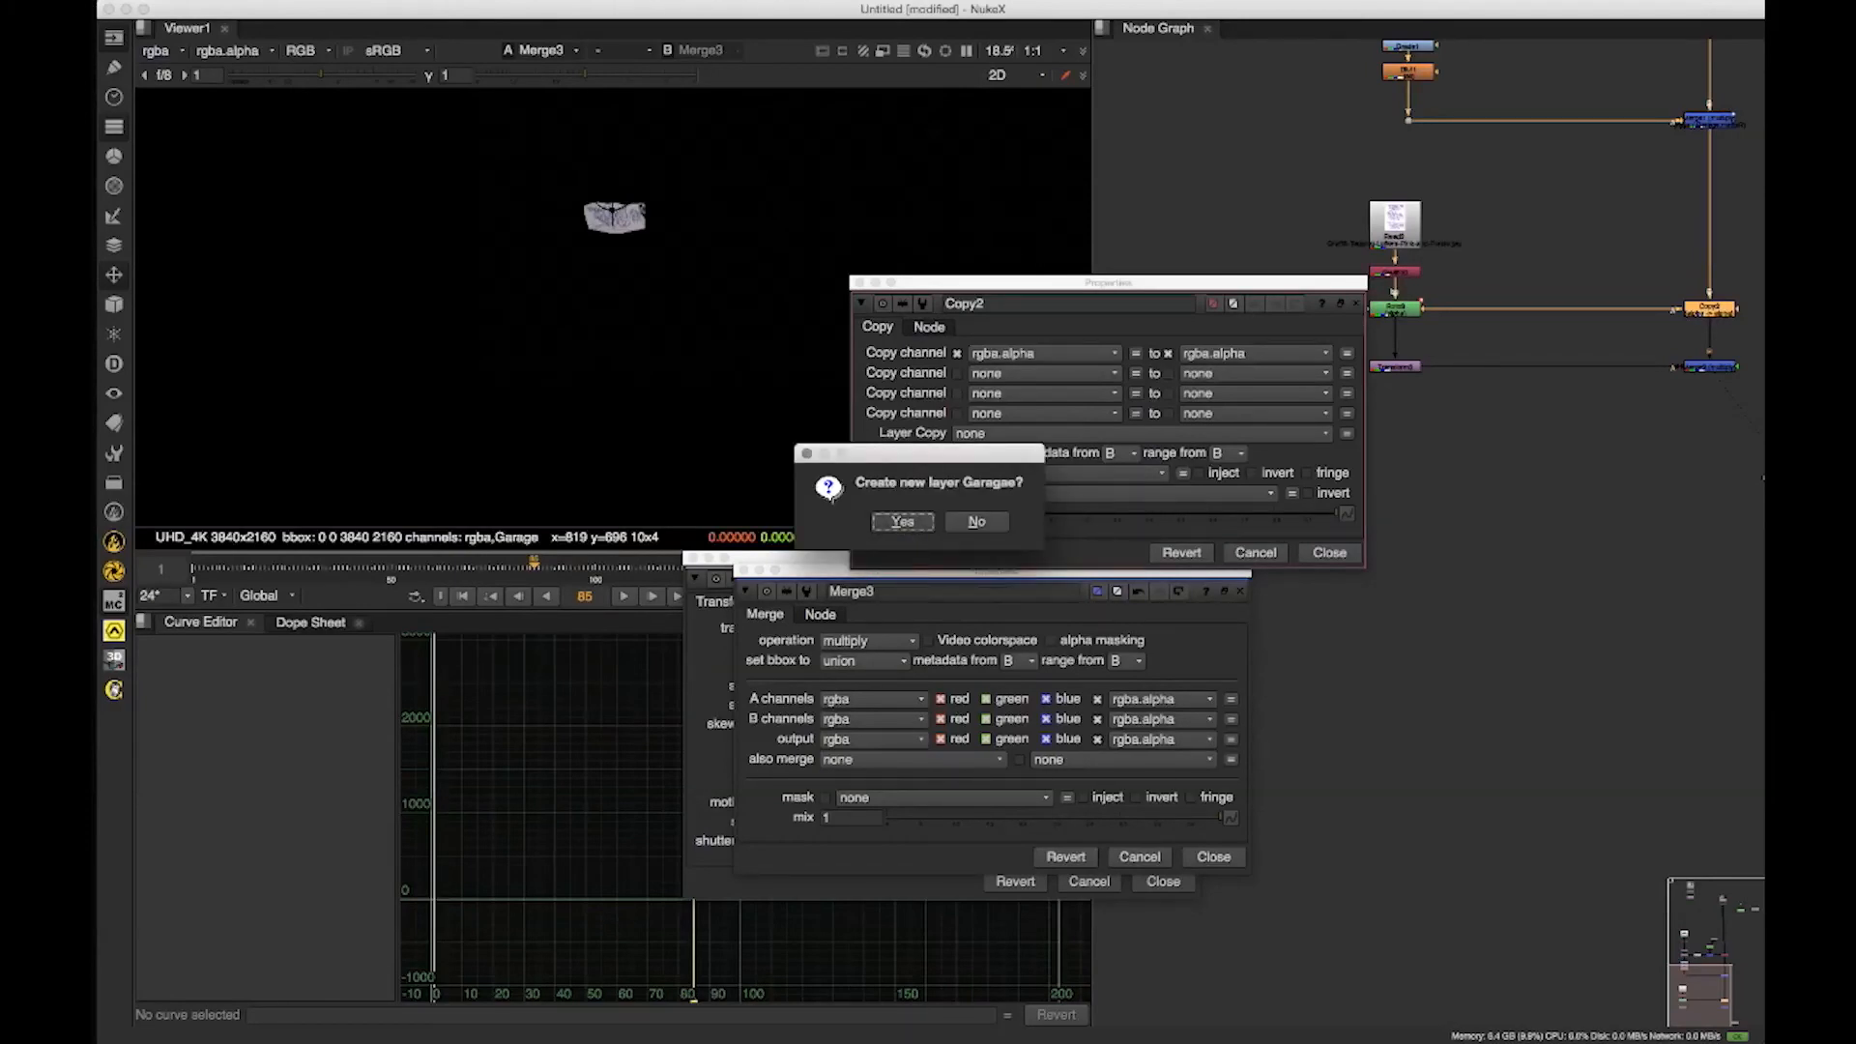
{"action": "left_click", "coordinate": [976, 522]}
{"action": "left_click", "coordinate": [970, 537]}
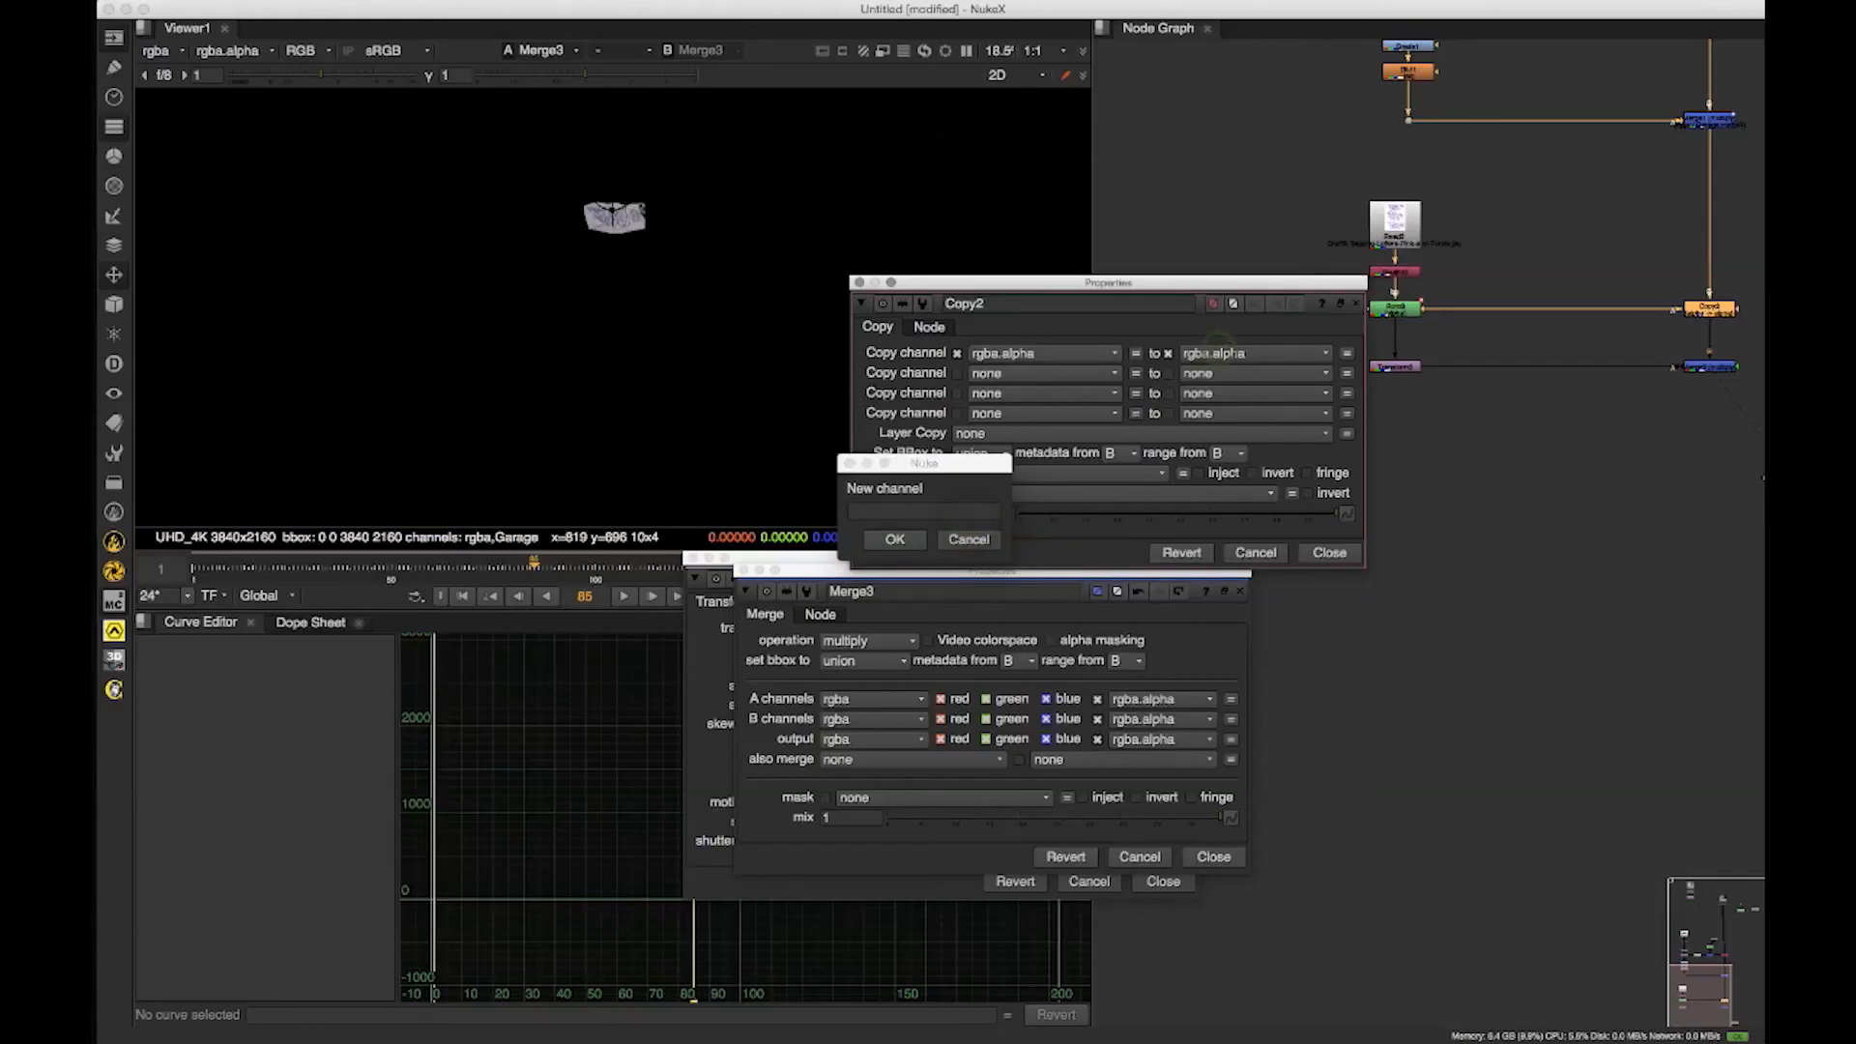
- Copy Copy2's rgba.alpha into a new channel named Garage.matteG and close its properties
{"action": "left_click", "coordinate": [899, 509]}
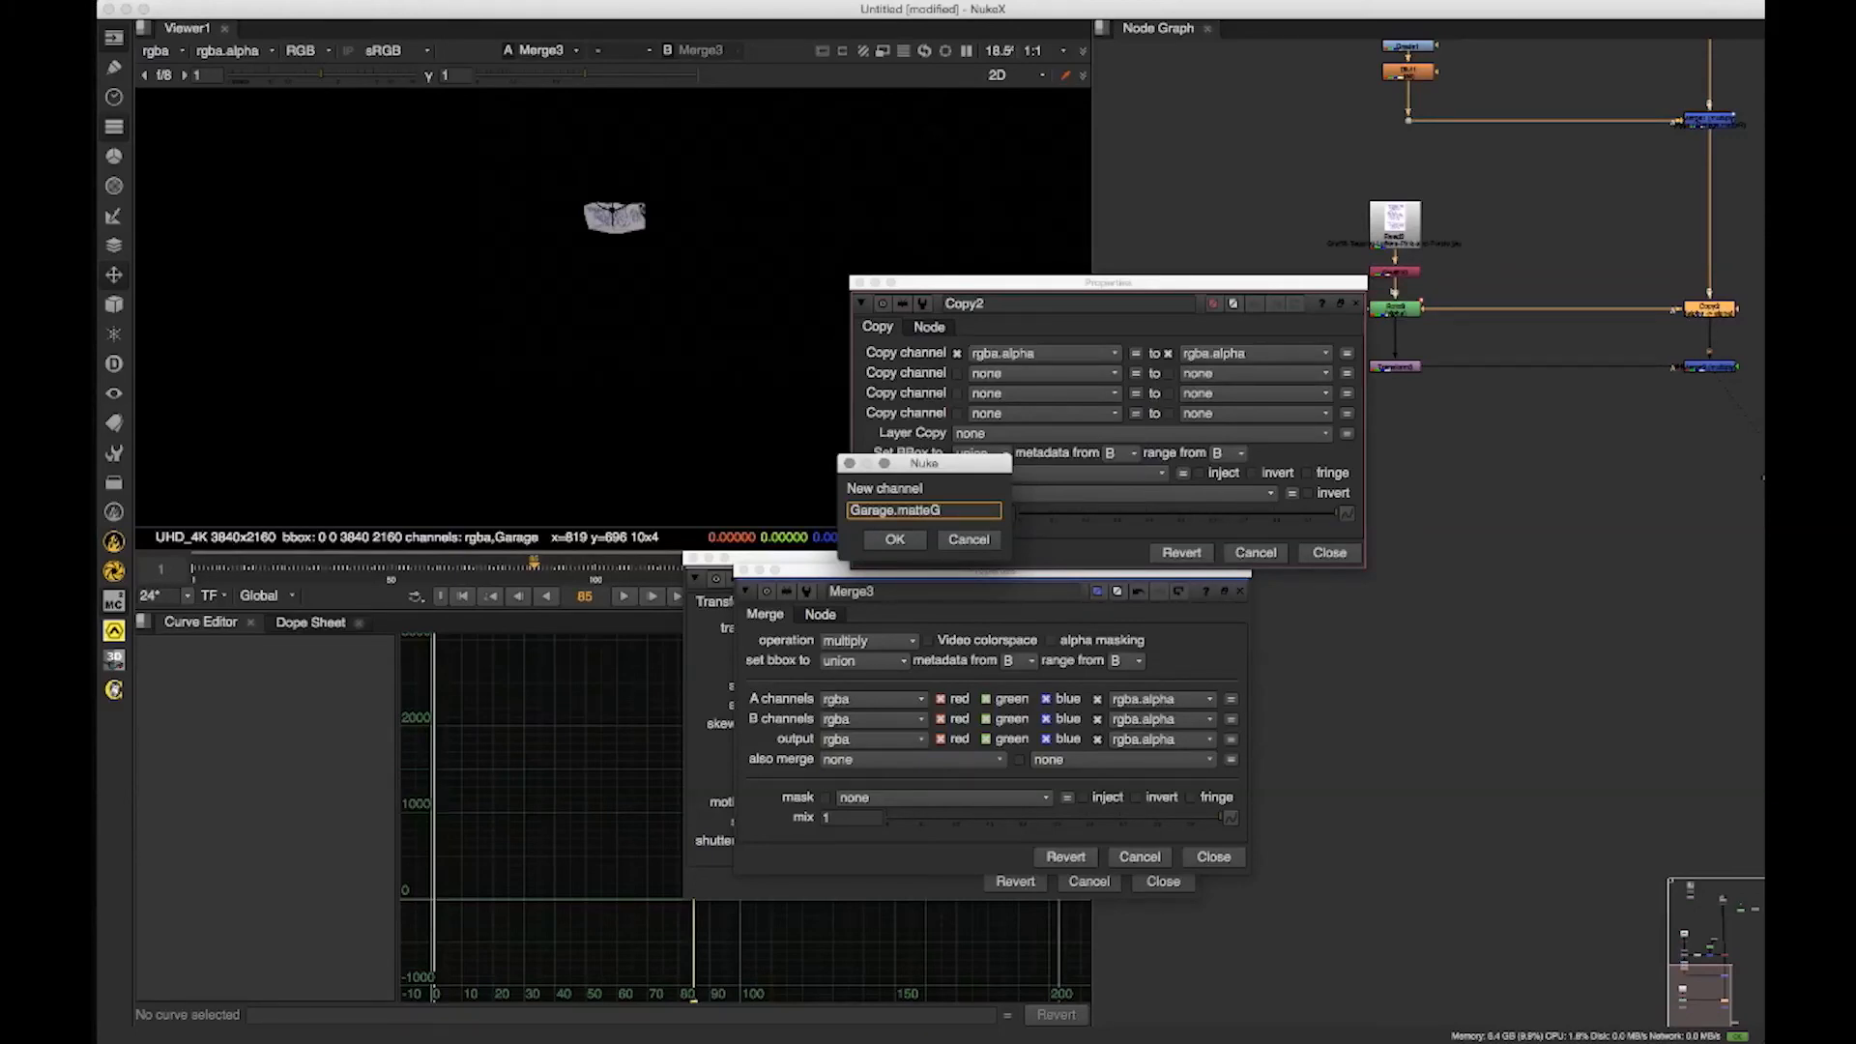
{"action": "left_click", "coordinate": [884, 540]}
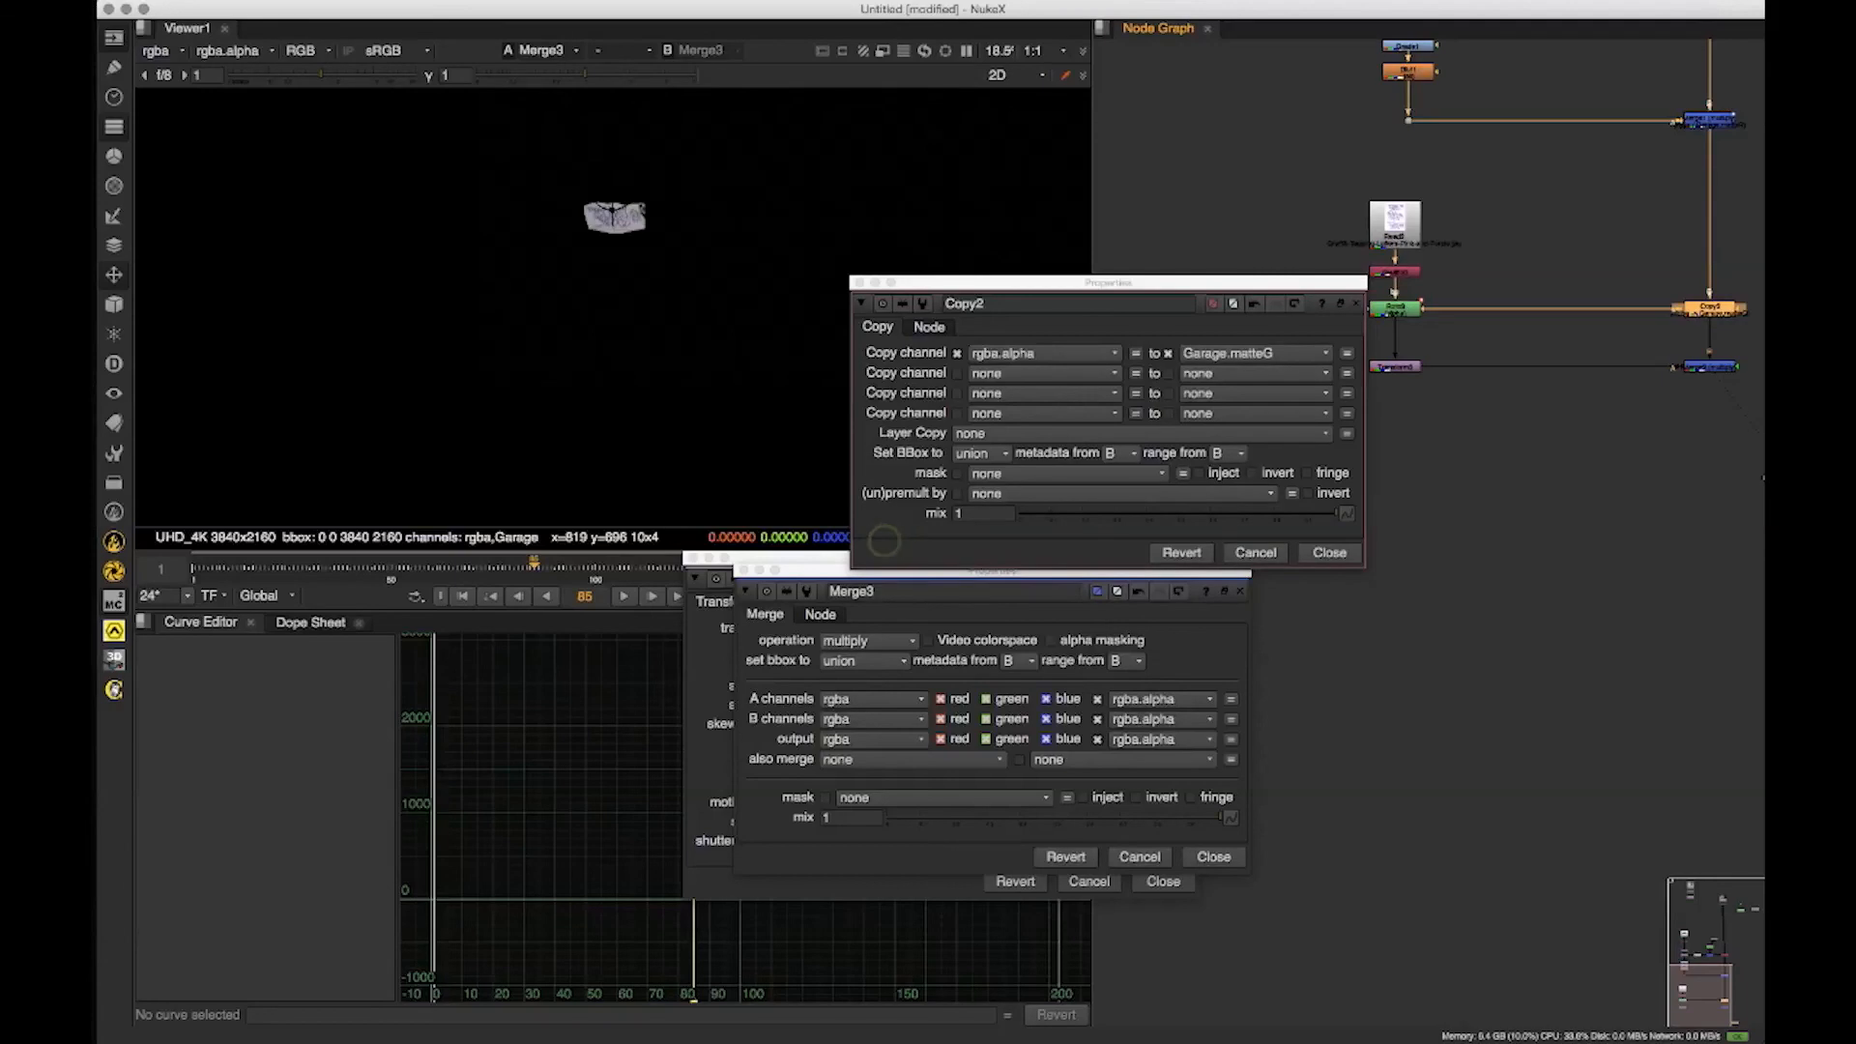
{"action": "left_click", "coordinate": [1331, 553]}
- Set Merge3's mask channel to Garage.matteG and invert the mask
{"action": "left_click_drag", "start_coordinate": [1554, 553], "coordinate": [1287, 519]}
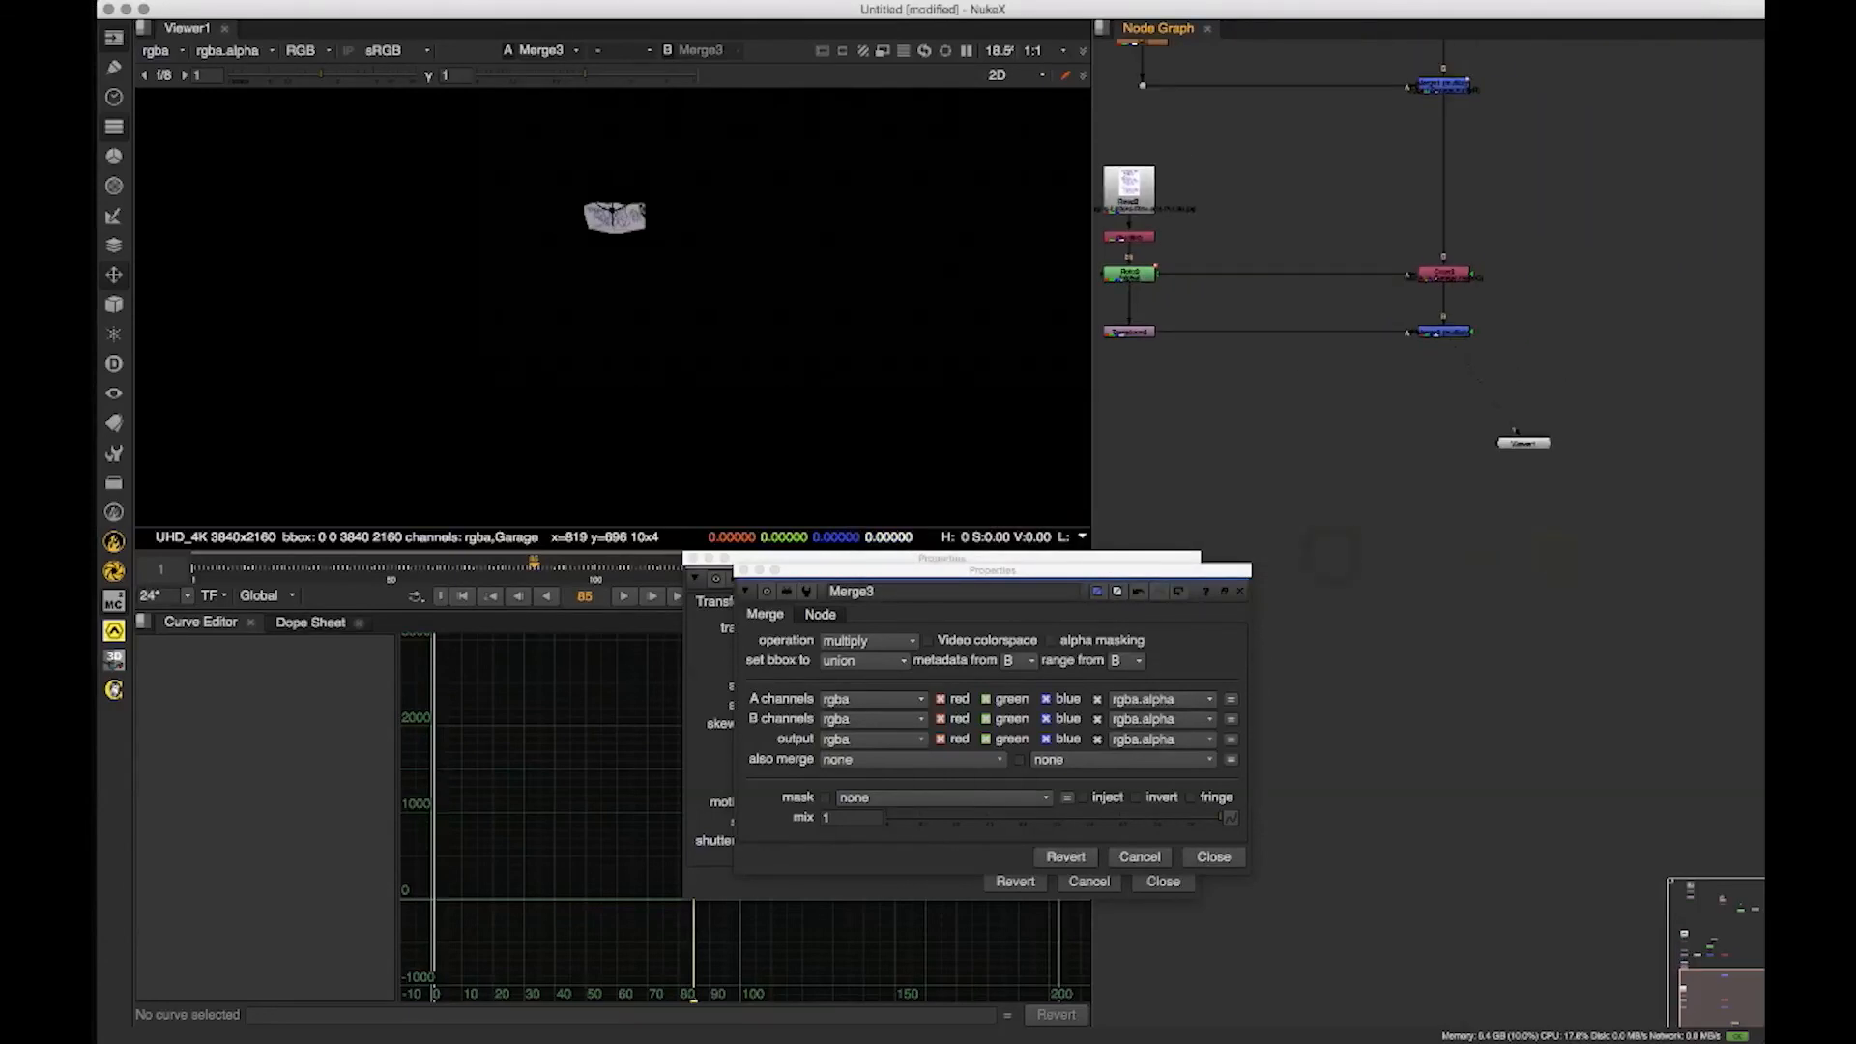
{"action": "left_click", "coordinate": [934, 795]}
{"action": "left_click", "coordinate": [919, 910]}
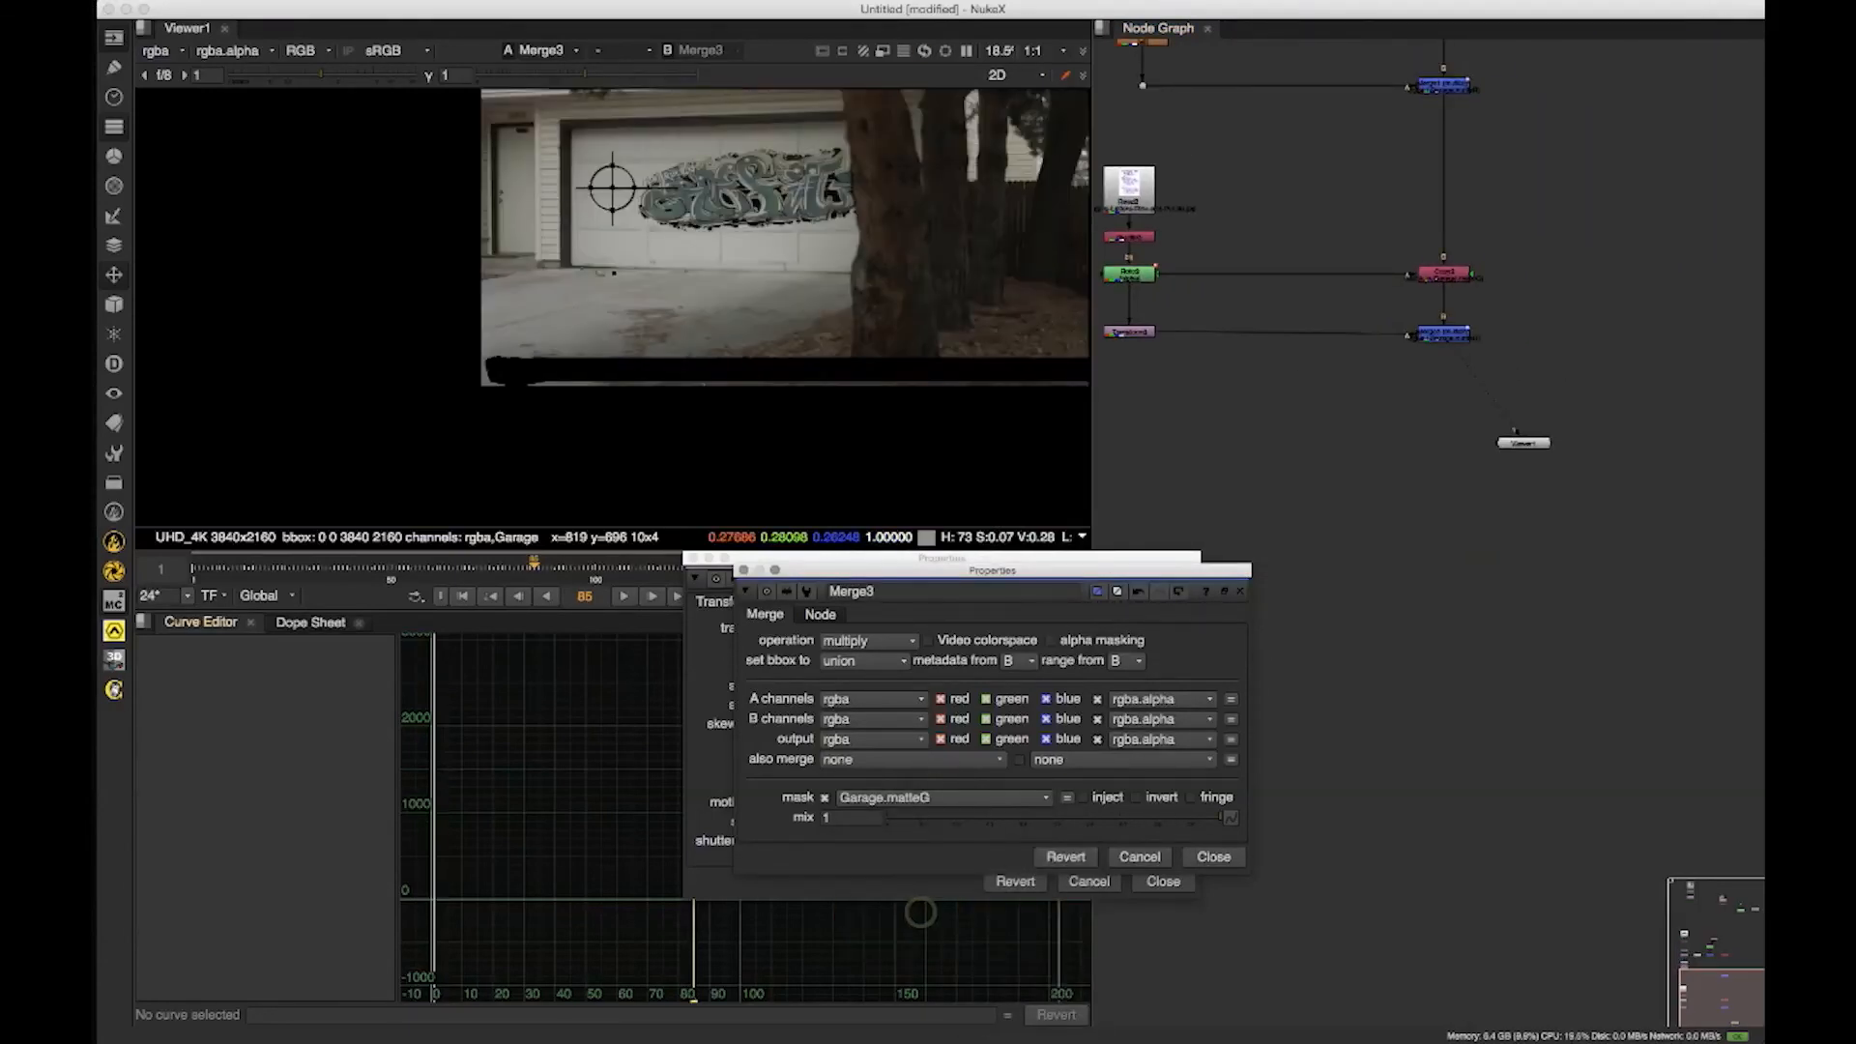
{"action": "left_click", "coordinate": [1136, 797]}
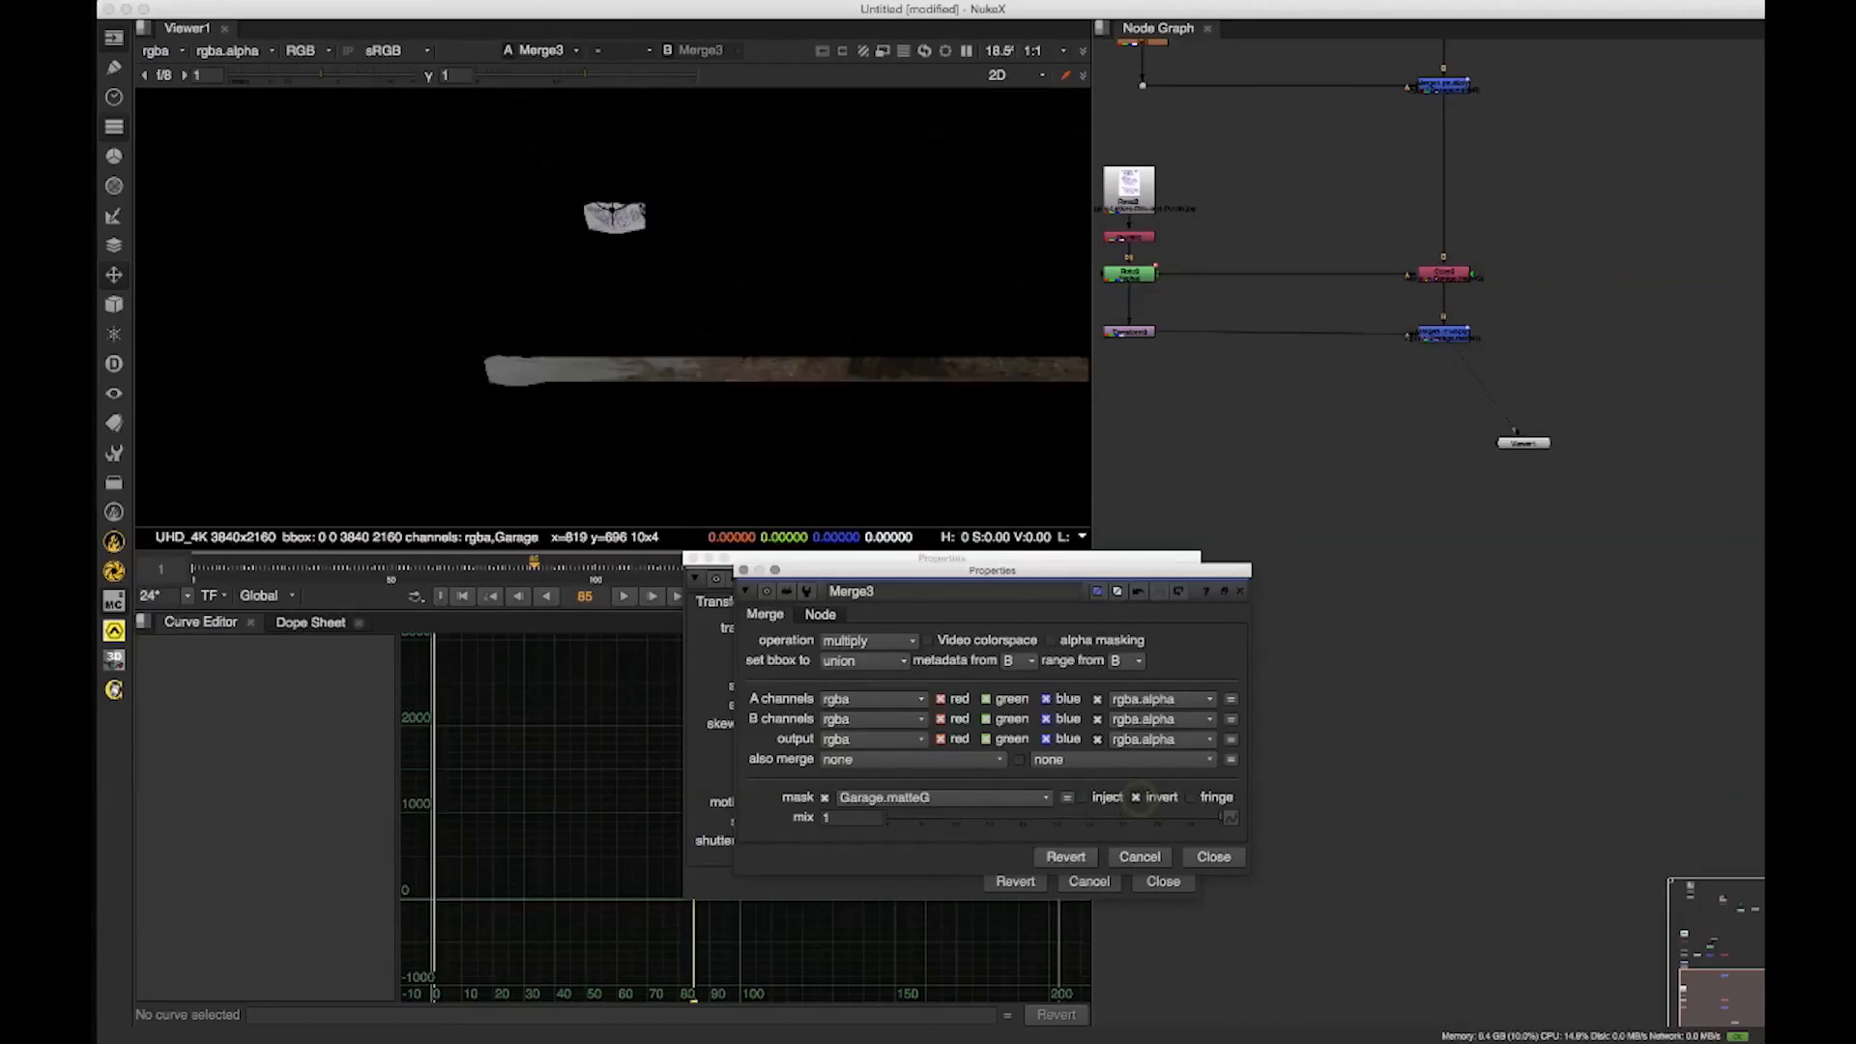
- Reconnect Copy2's A input from Roto3 to Transform3 so the matte follows the tag's position
{"action": "left_click_drag", "start_coordinate": [1290, 386], "coordinate": [1287, 431]}
{"action": "scroll", "coordinate": [831, 398], "scroll_direction": "down", "scroll_amount": 5}
{"action": "left_click_drag", "start_coordinate": [809, 390], "coordinate": [828, 377]}
{"action": "left_click_drag", "start_coordinate": [1432, 339], "coordinate": [1461, 337]}
{"action": "scroll", "coordinate": [1460, 337], "scroll_direction": "up", "scroll_amount": 3}
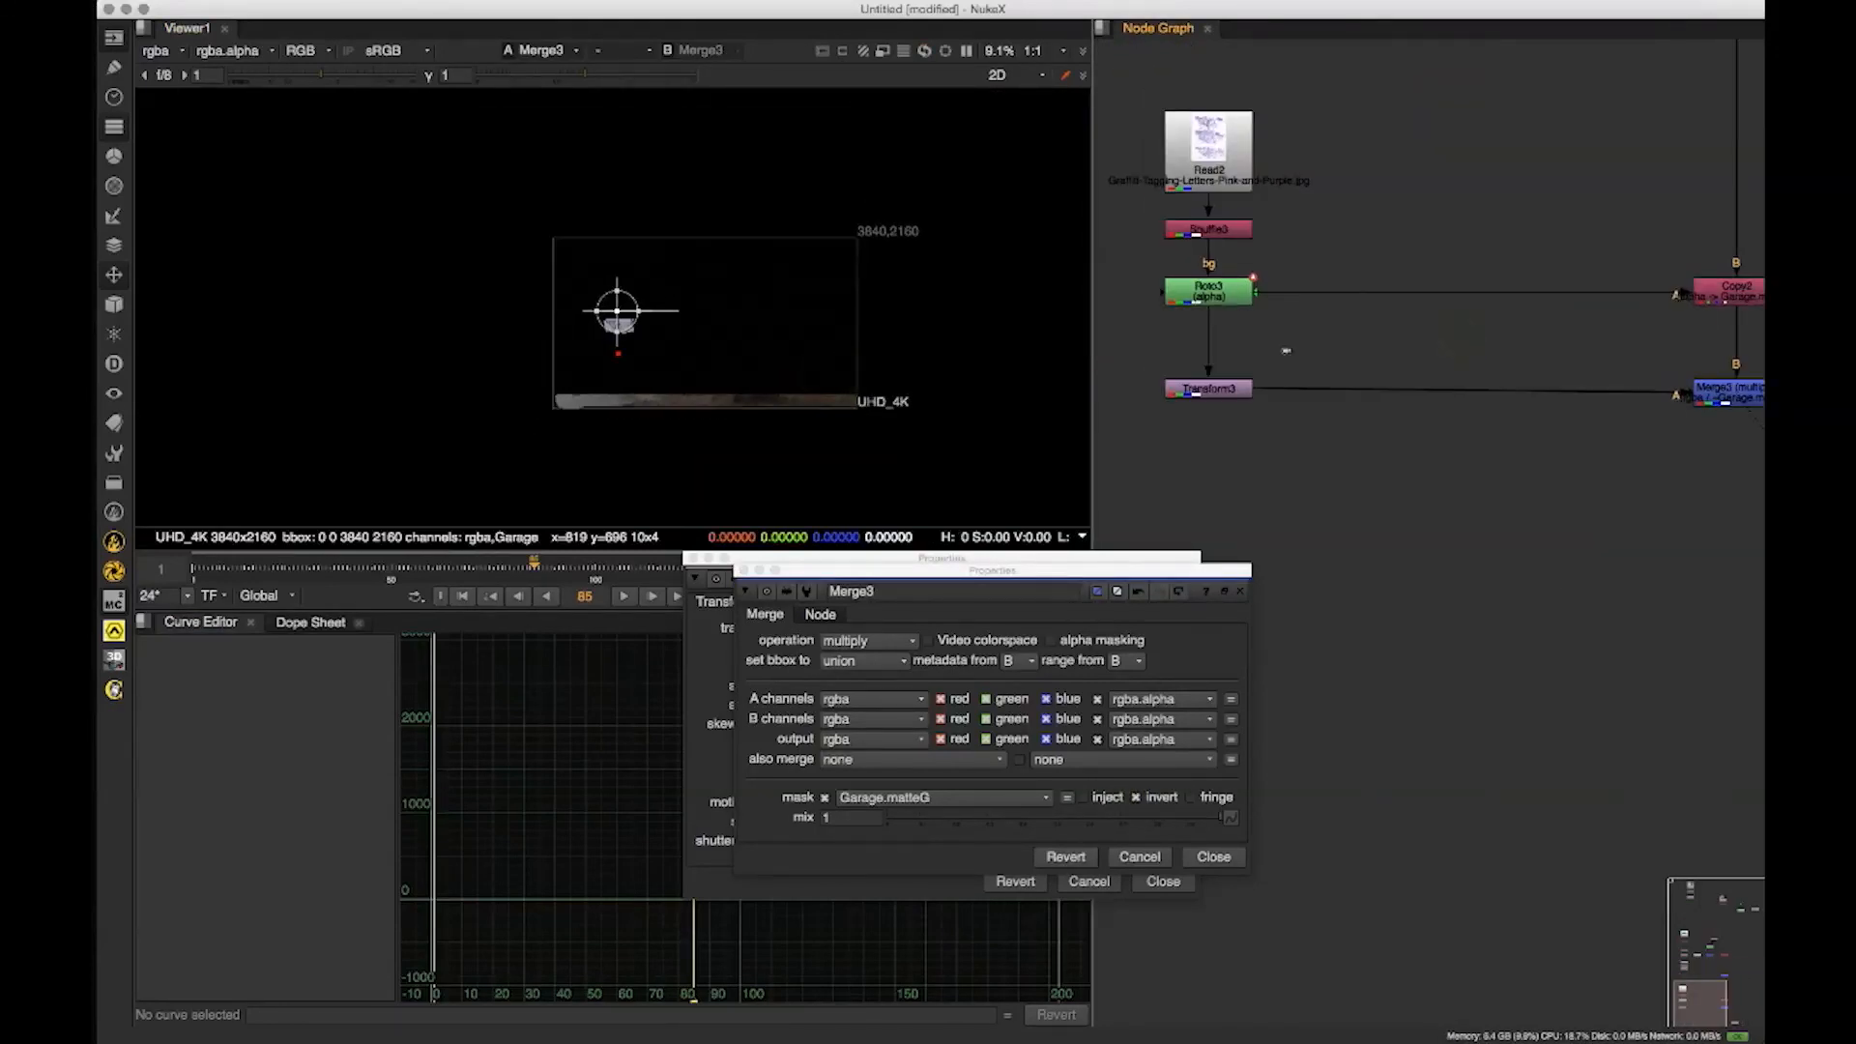
{"action": "left_click_drag", "start_coordinate": [1267, 289], "coordinate": [1248, 362]}
{"action": "left_click_drag", "start_coordinate": [1709, 258], "coordinate": [1113, 406]}
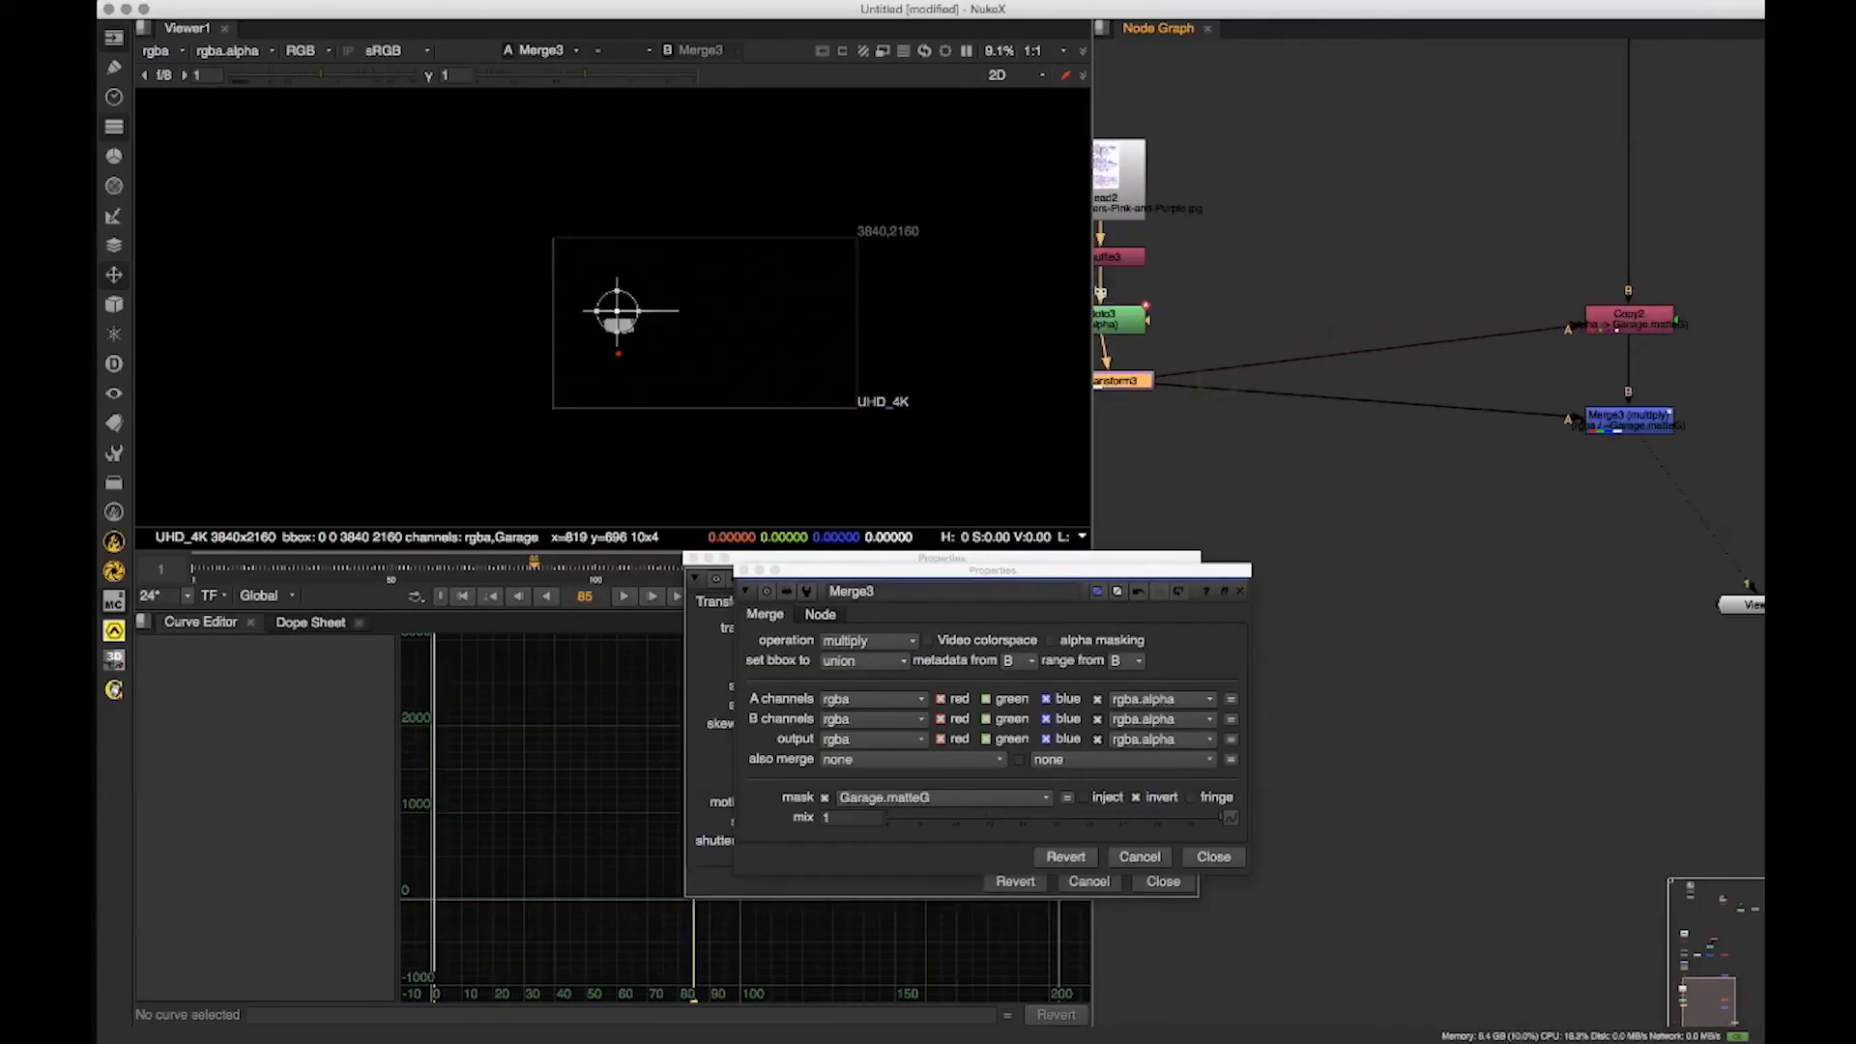
- Turn off the mask invert in Merge3
{"action": "left_click_drag", "start_coordinate": [634, 378], "coordinate": [562, 691]}
{"action": "scroll", "coordinate": [633, 367], "scroll_direction": "up", "scroll_amount": 12}
{"action": "left_click", "coordinate": [1135, 798]}
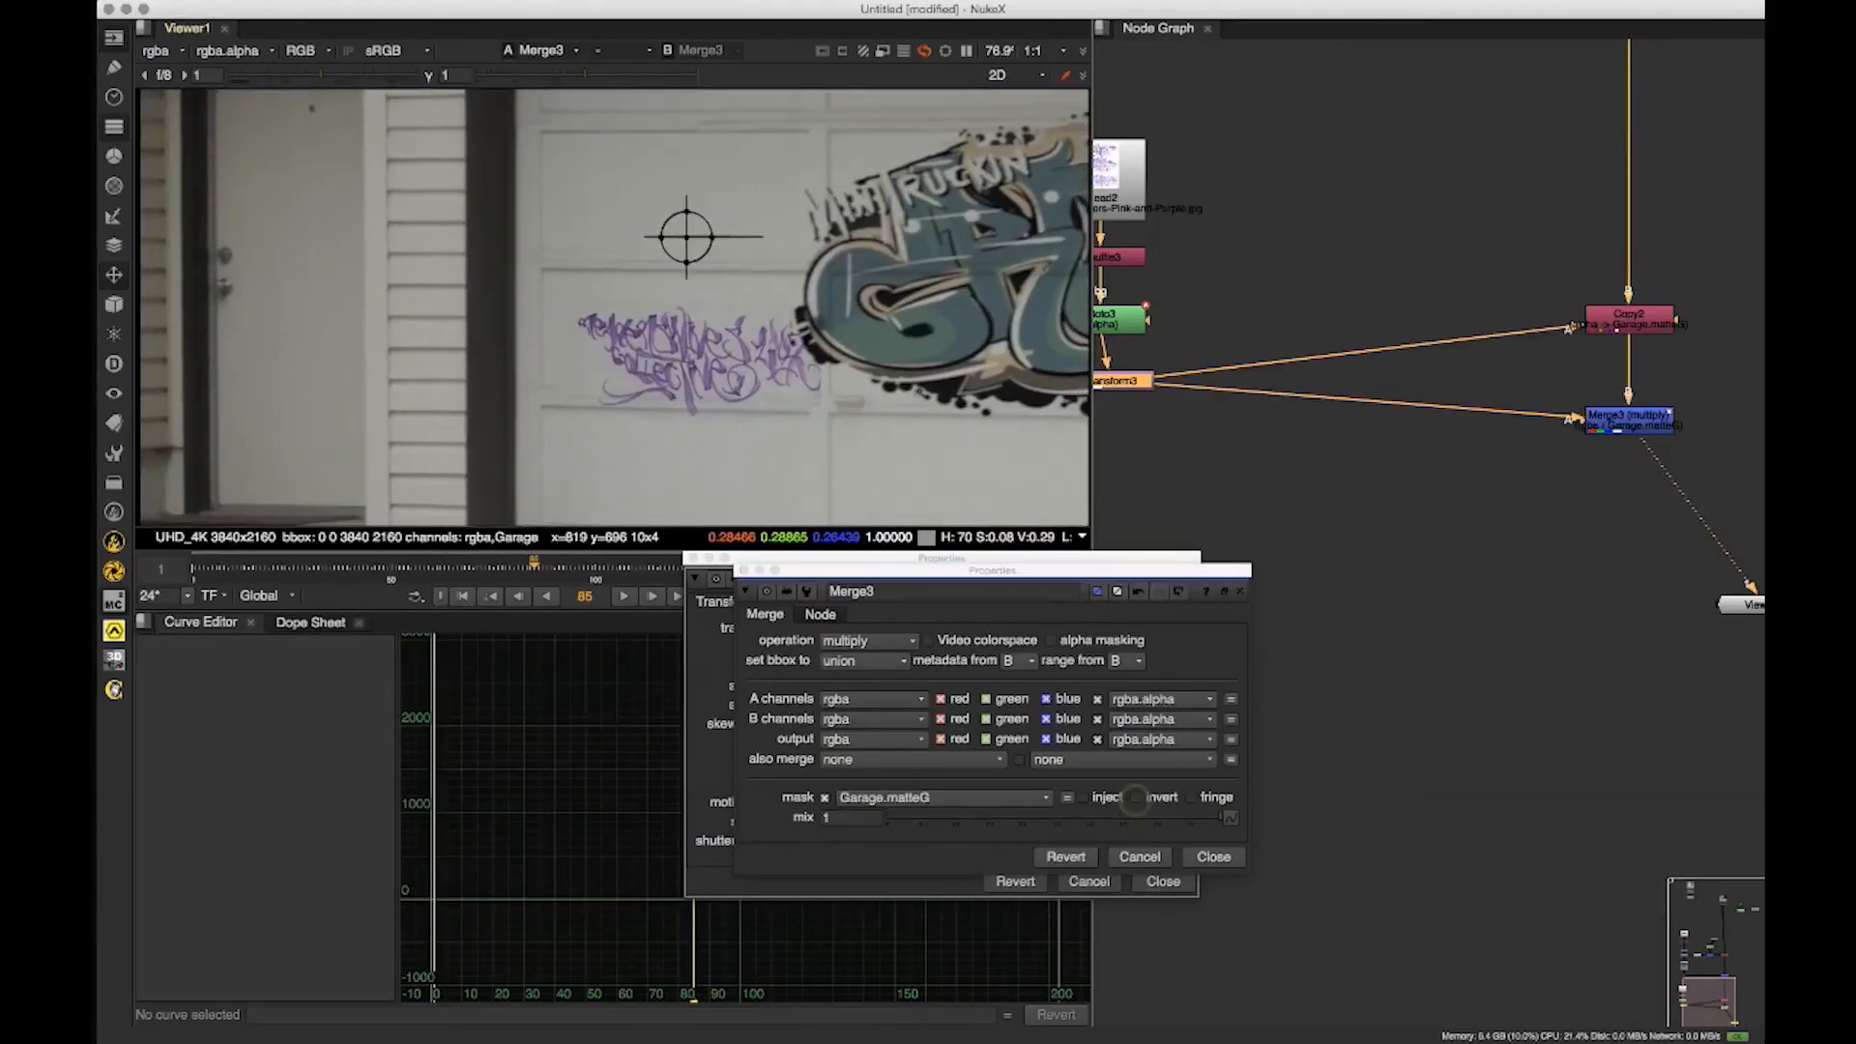
- Move Merge3 further down the main pipe to leave more space beneath Copy2
{"action": "scroll", "coordinate": [917, 393], "scroll_direction": "down", "scroll_amount": 3}
{"action": "left_click_drag", "start_coordinate": [917, 393], "coordinate": [723, 231]}
{"action": "left_click_drag", "start_coordinate": [1402, 541], "coordinate": [1546, 534]}
{"action": "scroll", "coordinate": [1408, 543], "scroll_direction": "down", "scroll_amount": 2}
{"action": "left_click_drag", "start_coordinate": [1673, 447], "coordinate": [1673, 534]}
- Route Transform3 to Merge3 through a dot directly below Transform3, and place Copy2 level with Transform3
{"action": "left_click_drag", "start_coordinate": [1442, 708], "coordinate": [1482, 696]}
{"action": "left_click", "coordinate": [1482, 696]}
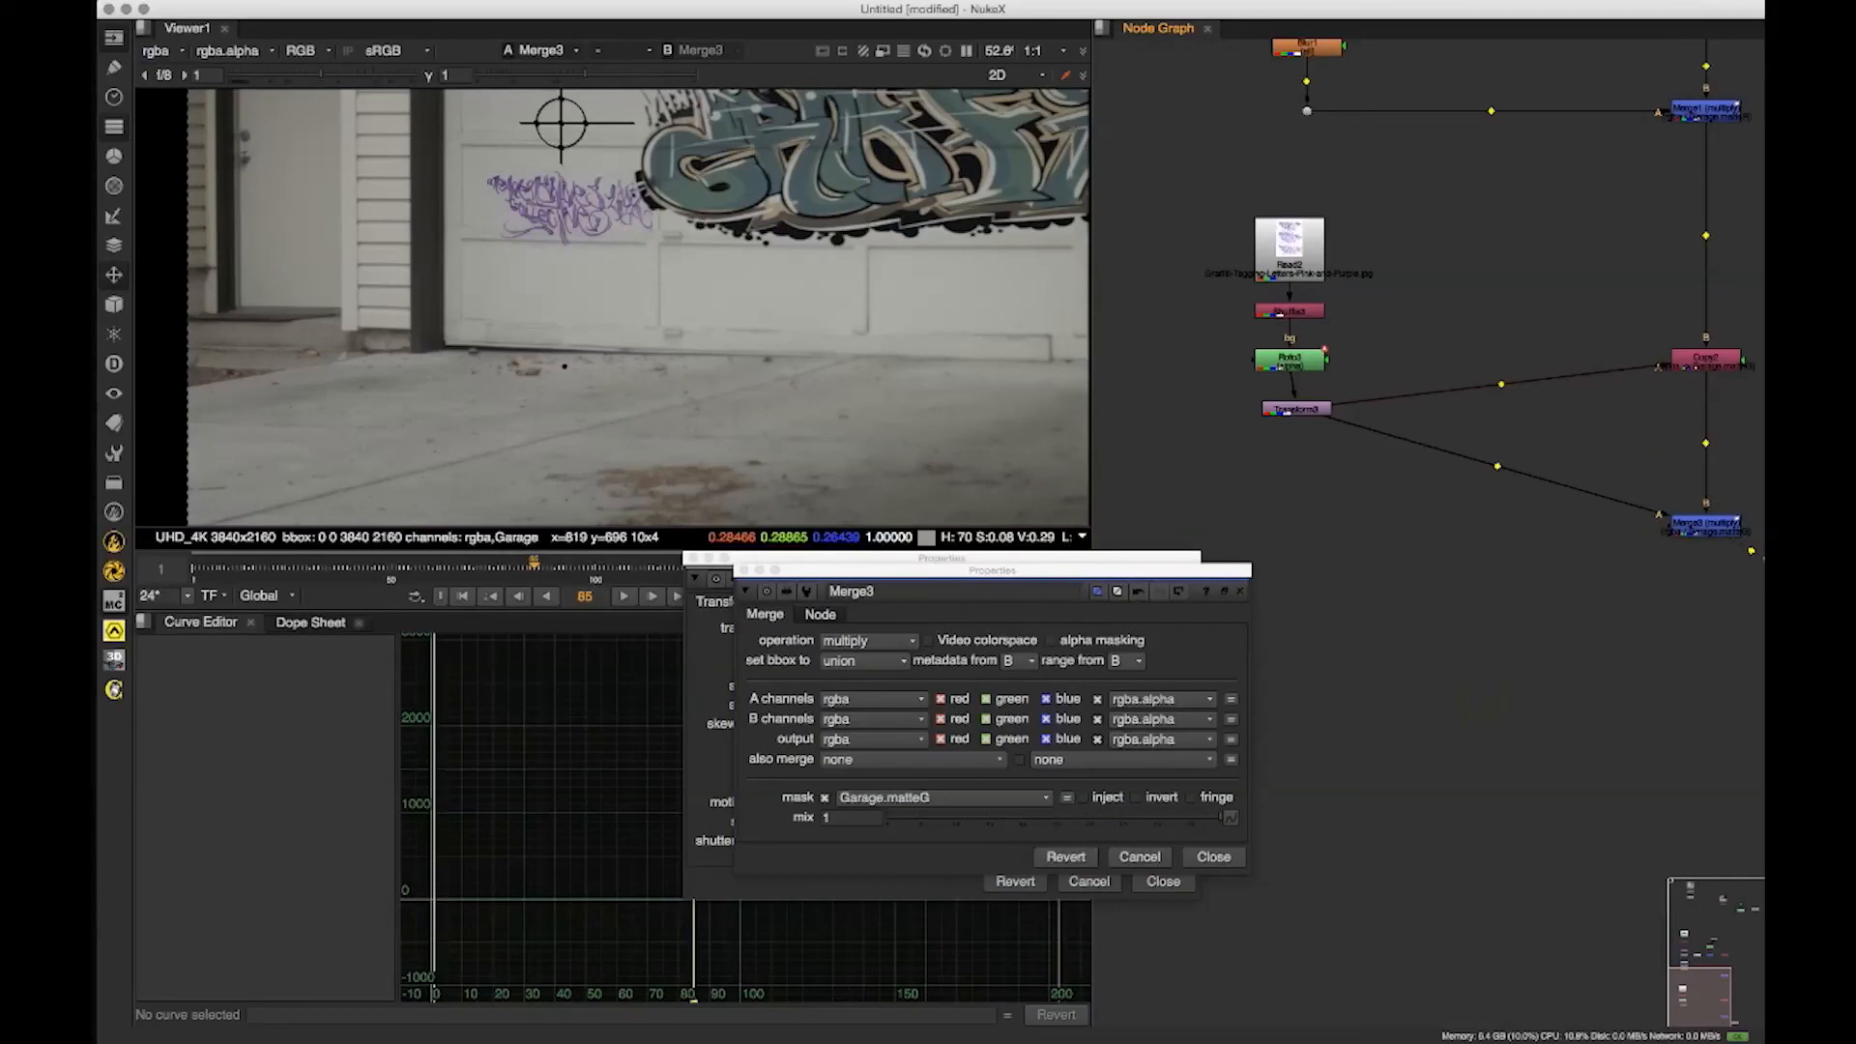
{"action": "left_click_drag", "start_coordinate": [1498, 467], "coordinate": [1289, 519]}
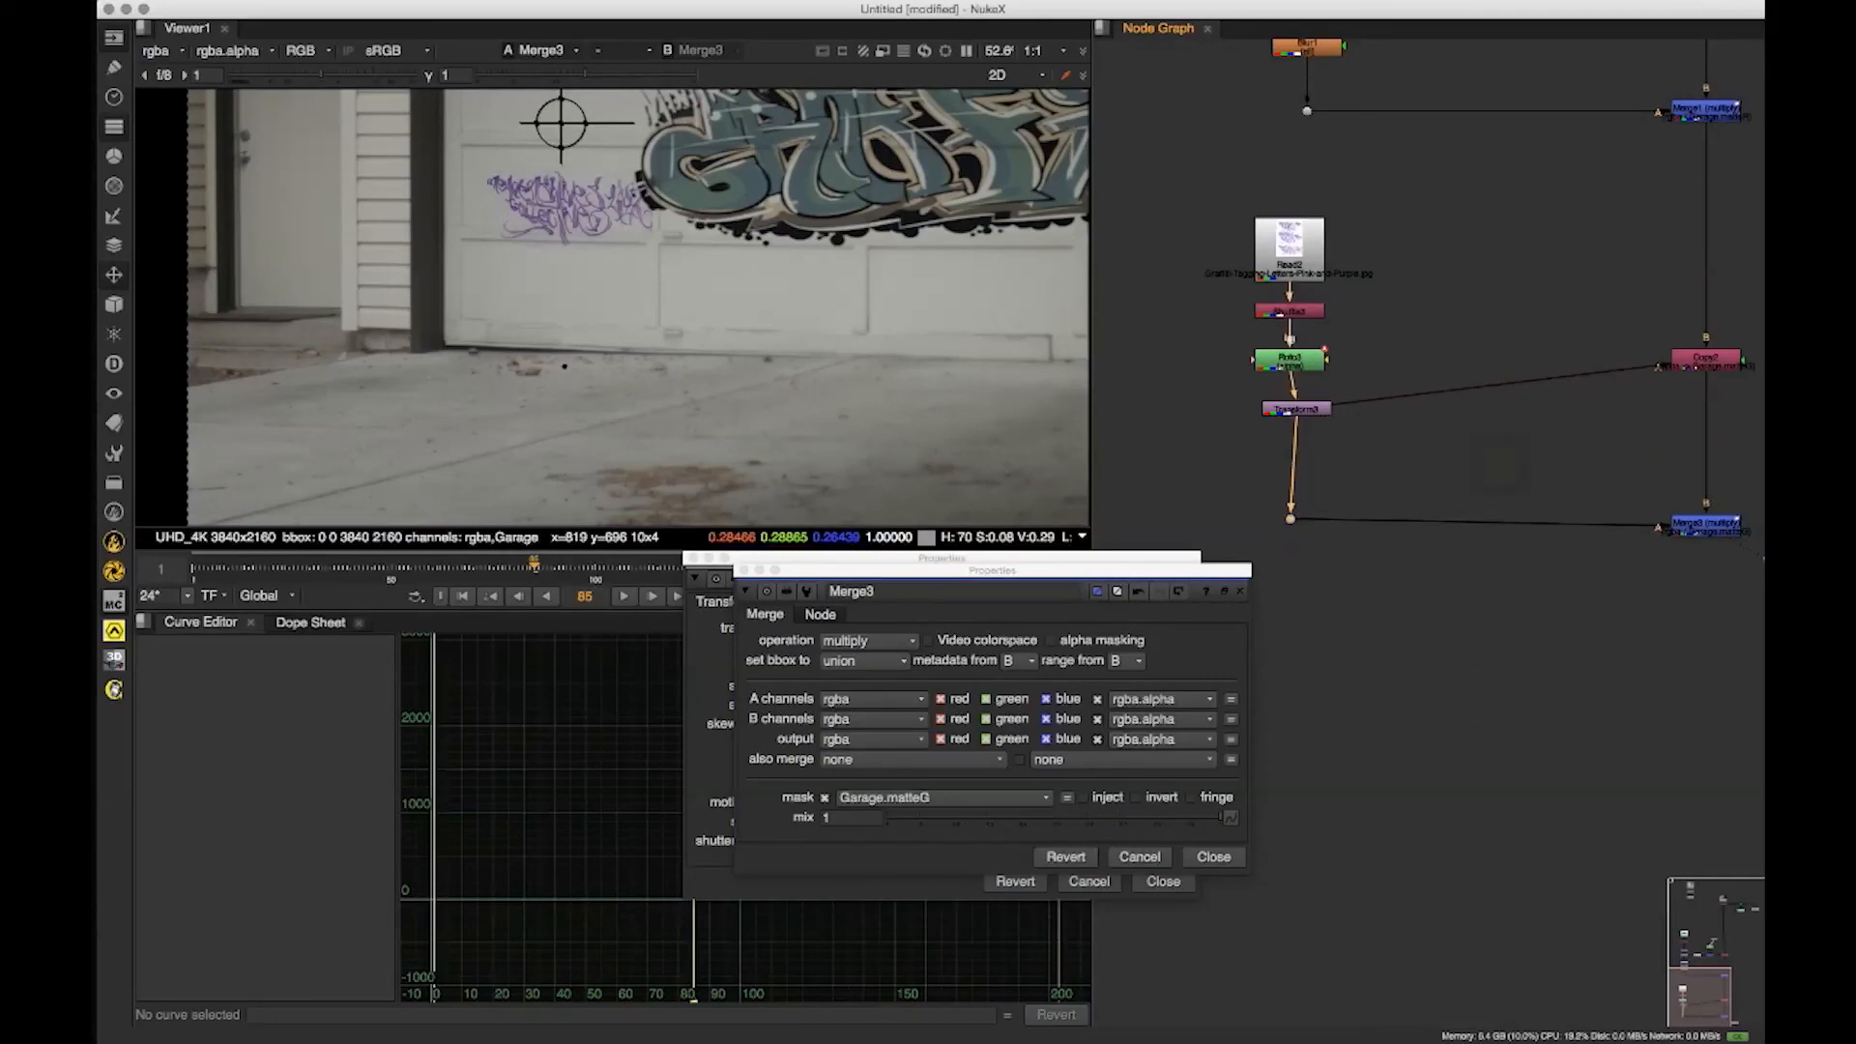
{"action": "left_click_drag", "start_coordinate": [1310, 409], "coordinate": [1304, 410]}
{"action": "left_click", "coordinate": [1289, 519]}
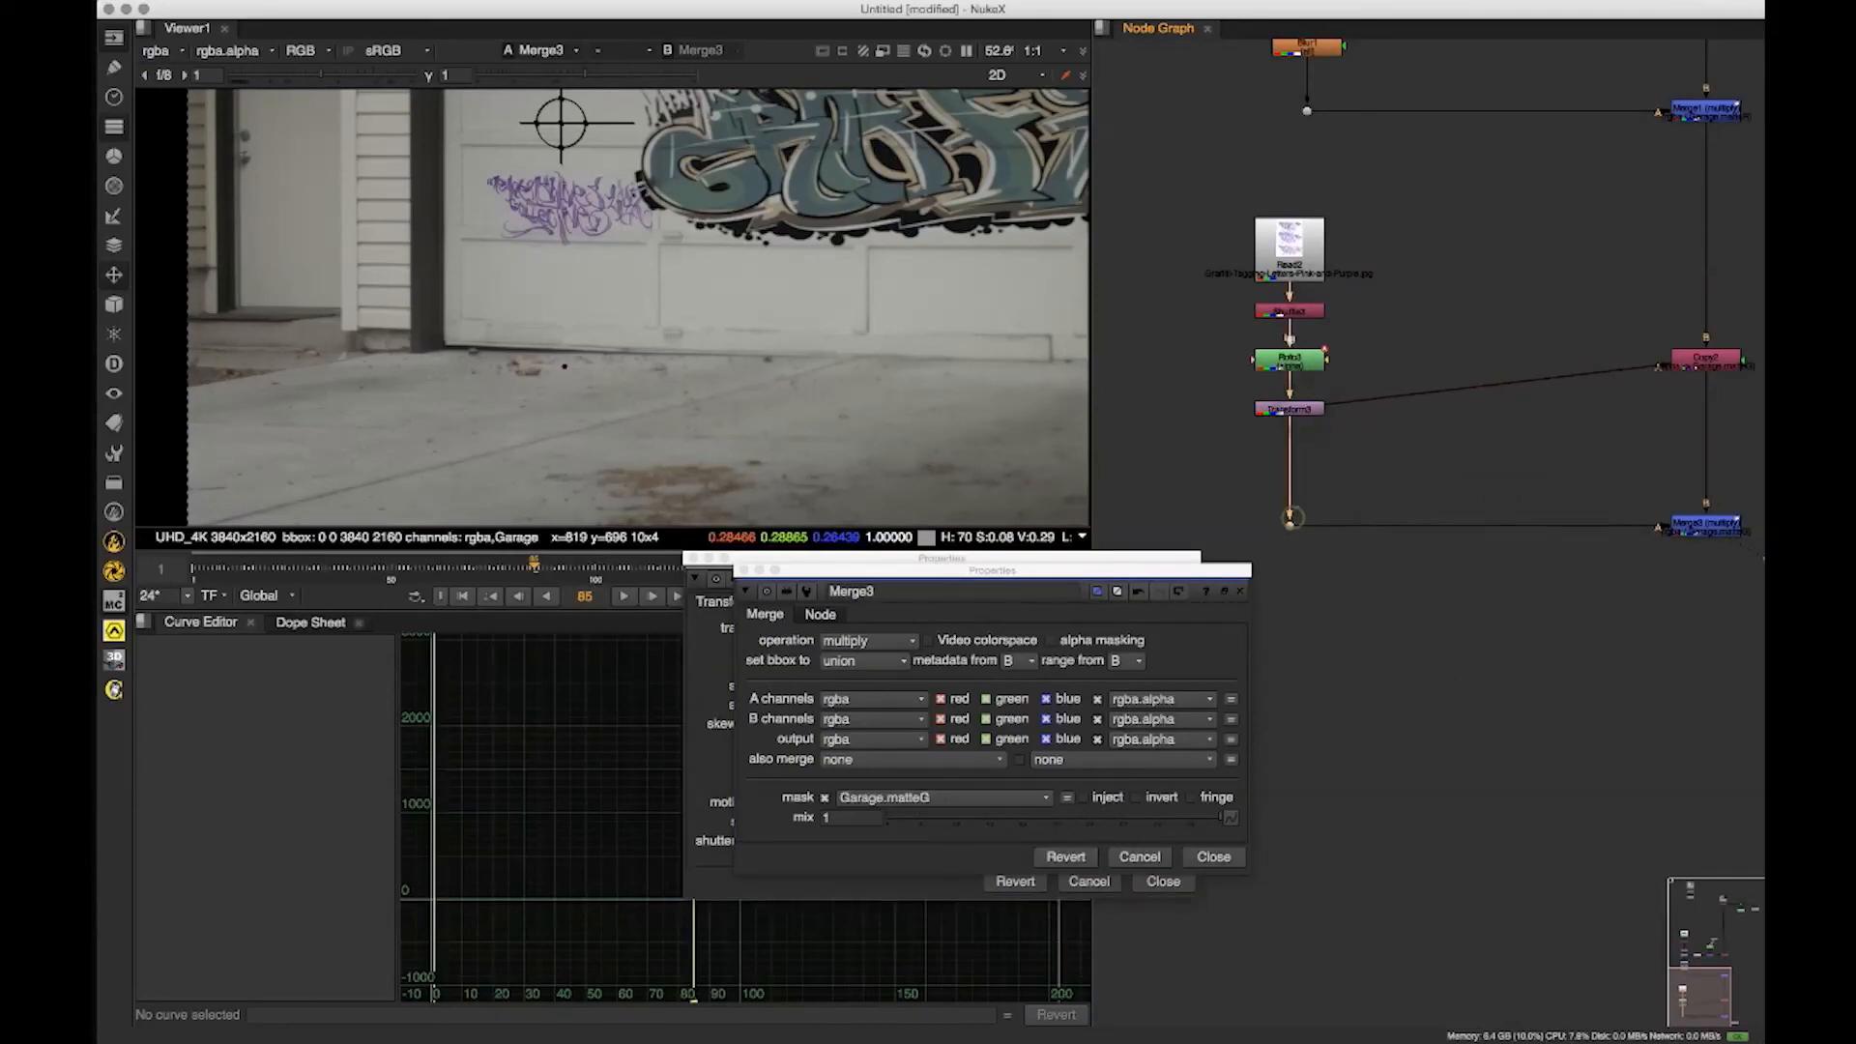
{"action": "left_click_drag", "start_coordinate": [1718, 367], "coordinate": [1718, 414]}
- Paste a copy of the first branch's Dilate node into the connection between Transform3 and Copy2
{"action": "left_click_drag", "start_coordinate": [1546, 386], "coordinate": [1436, 453]}
{"action": "left_click_drag", "start_coordinate": [677, 290], "coordinate": [725, 420]}
{"action": "scroll", "coordinate": [1340, 432], "scroll_direction": "up", "scroll_amount": 1}
{"action": "scroll", "coordinate": [1339, 432], "scroll_direction": "down", "scroll_amount": 1}
{"action": "left_click_drag", "start_coordinate": [1340, 432], "coordinate": [1338, 346]}
{"action": "scroll", "coordinate": [661, 257], "scroll_direction": "up", "scroll_amount": 3}
{"action": "left_click_drag", "start_coordinate": [564, 396], "coordinate": [649, 302]}
{"action": "scroll", "coordinate": [649, 303], "scroll_direction": "up", "scroll_amount": 5}
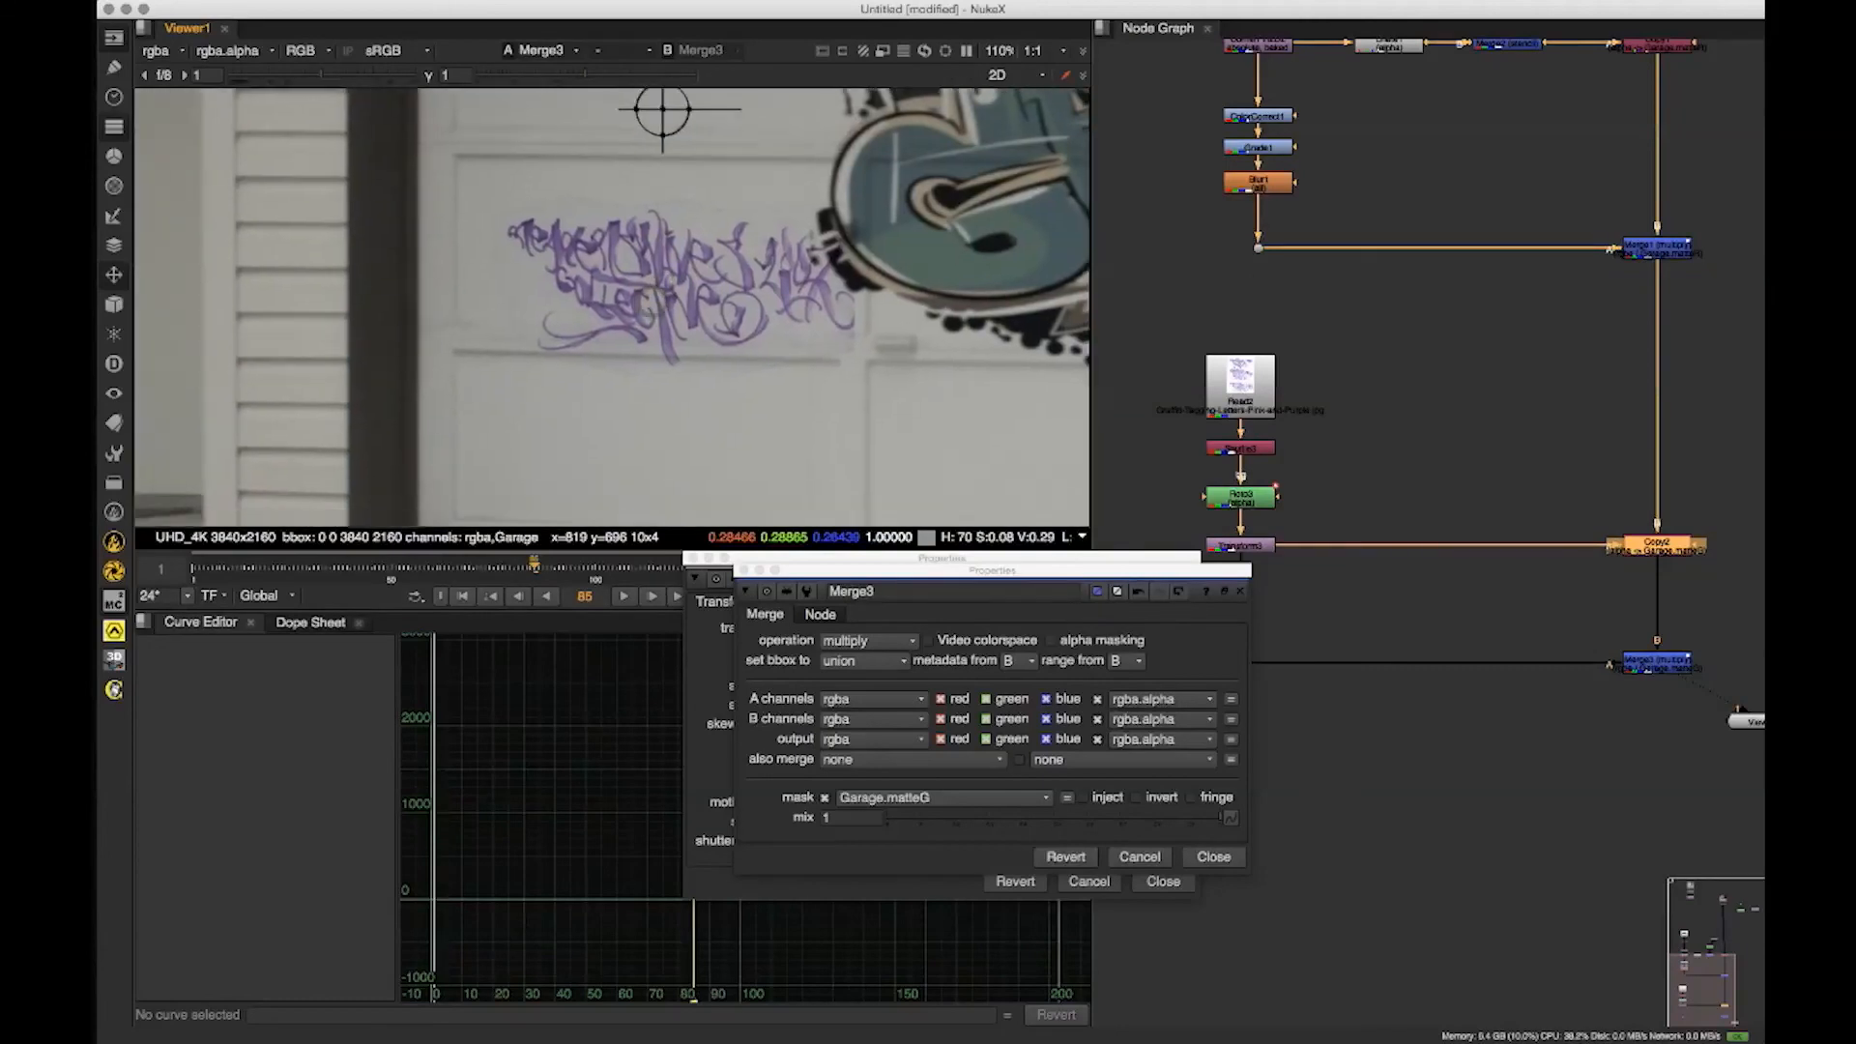
{"action": "scroll", "coordinate": [683, 225], "scroll_direction": "down", "scroll_amount": 5}
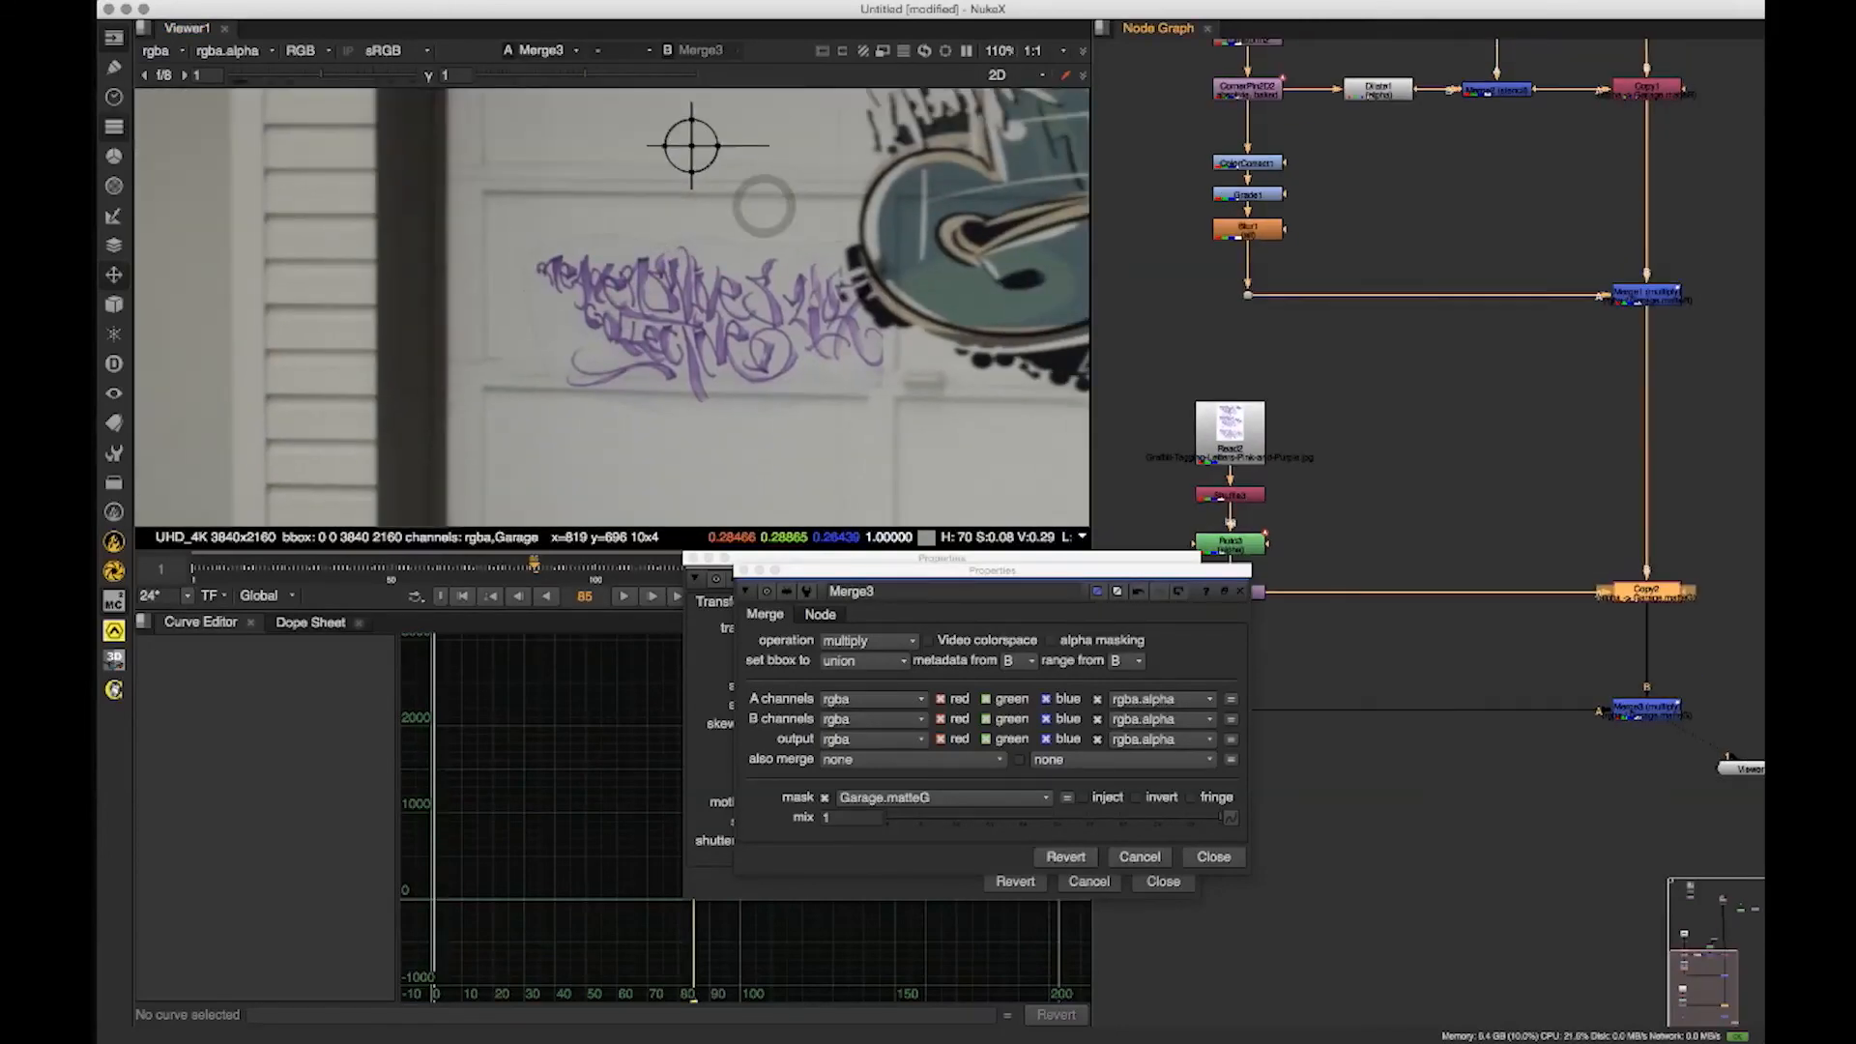
{"action": "key", "text": "ctrl+v"}
{"action": "left_click_drag", "start_coordinate": [1513, 468], "coordinate": [1427, 592]}
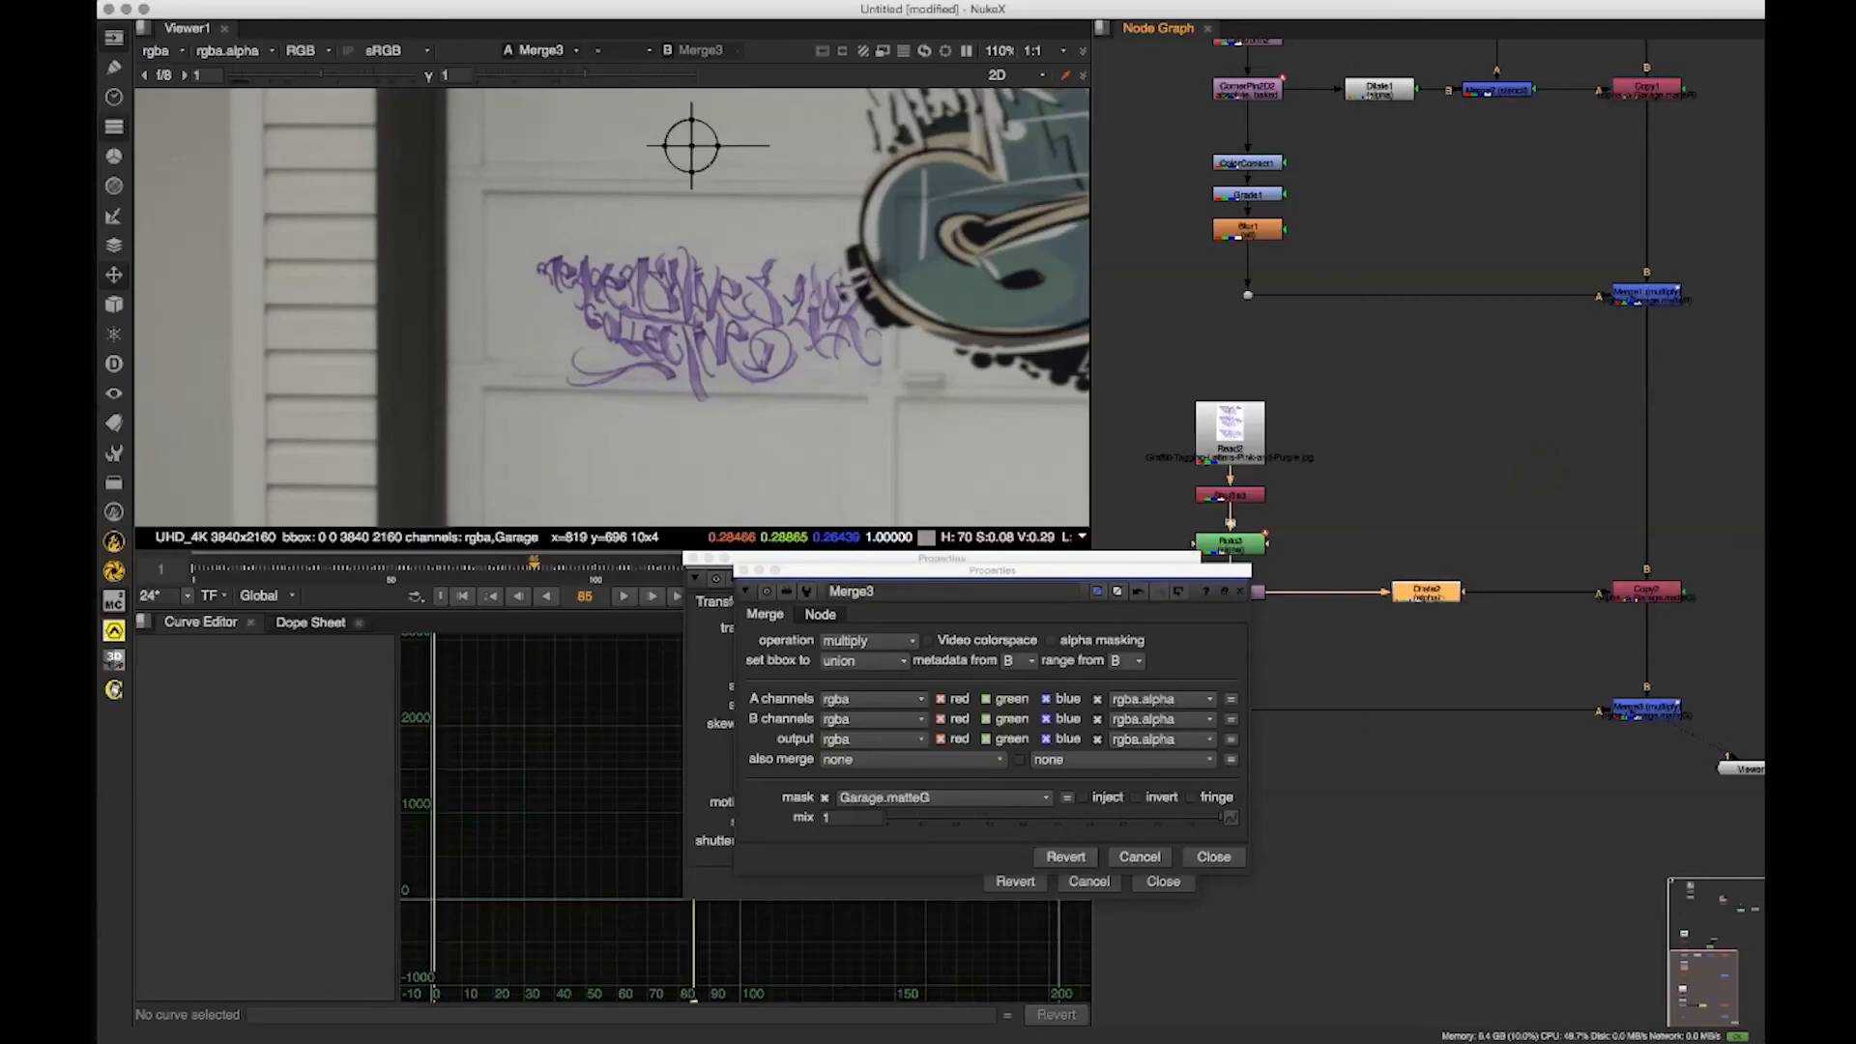
- Move Transform3's center point onto the middle of the purple tag
{"action": "left_click_drag", "start_coordinate": [680, 139], "coordinate": [759, 166]}
{"action": "scroll", "coordinate": [728, 174], "scroll_direction": "down", "scroll_amount": 3}
{"action": "scroll", "coordinate": [759, 166], "scroll_direction": "down", "scroll_amount": 3}
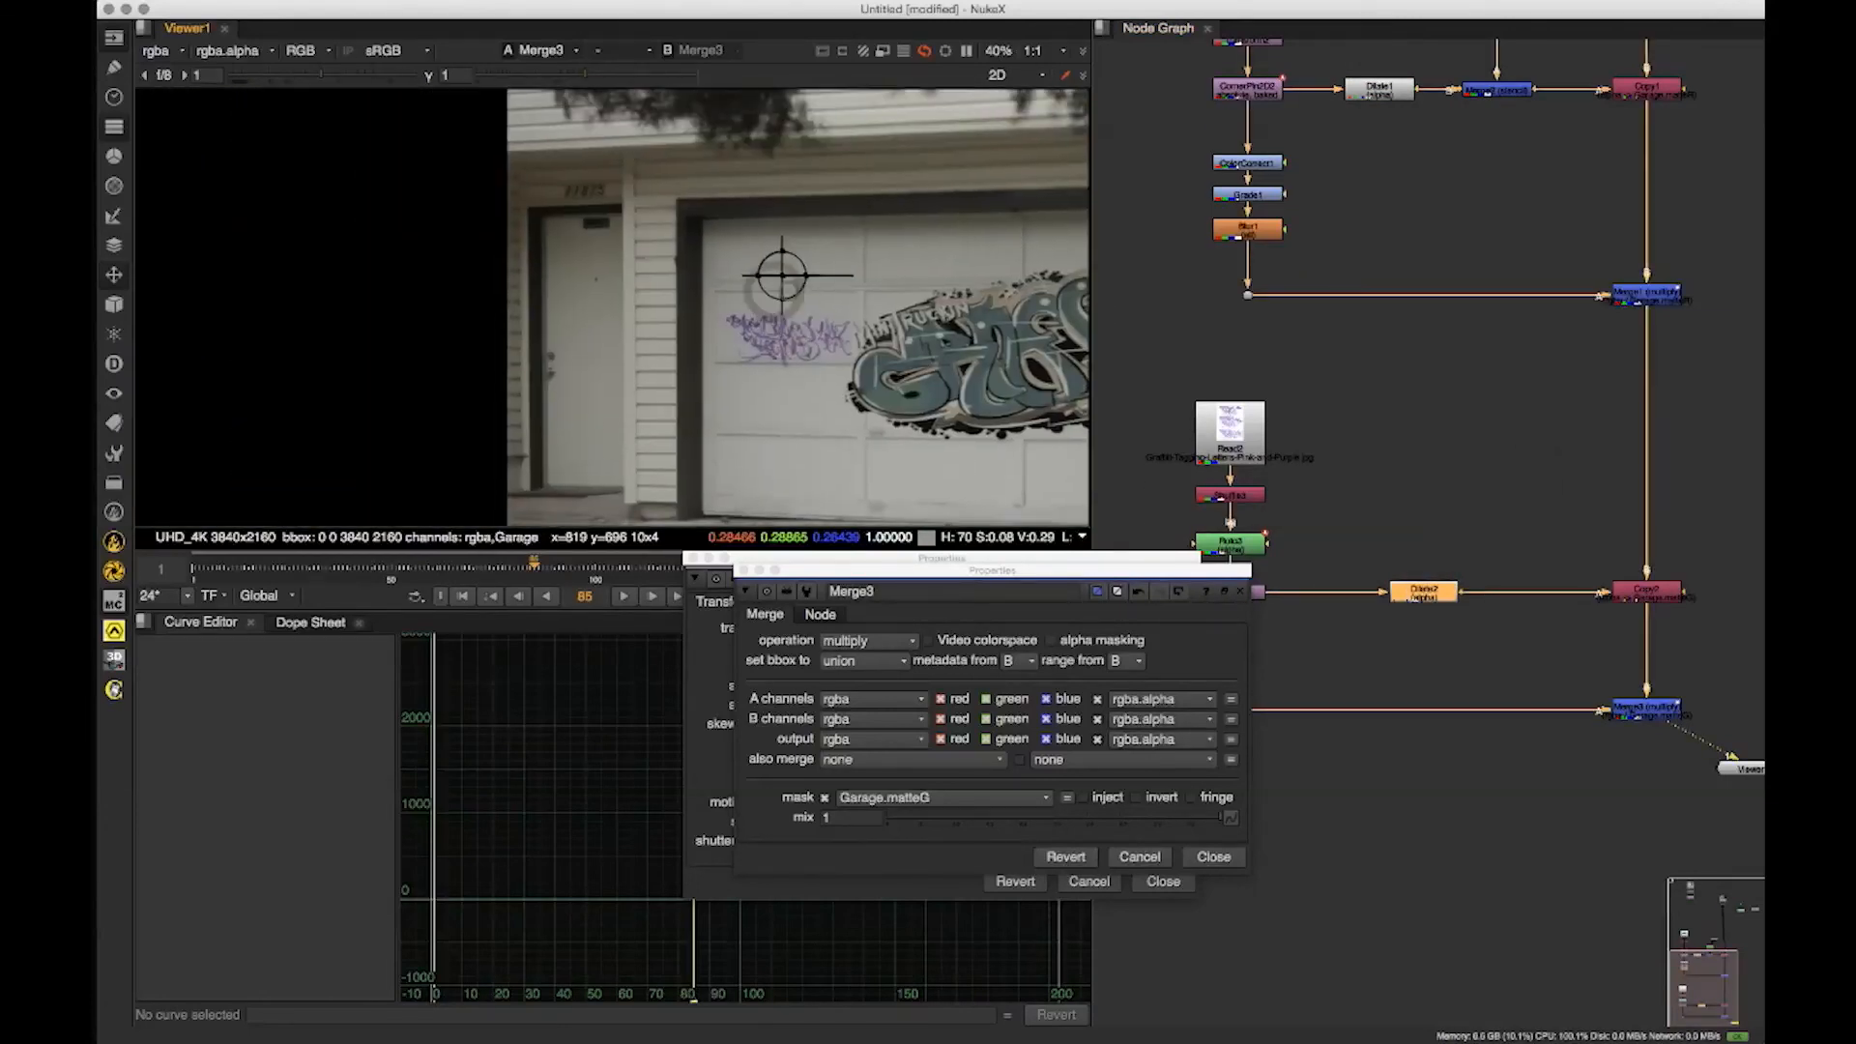
{"action": "left_click_drag", "start_coordinate": [781, 294], "coordinate": [850, 229]}
{"action": "scroll", "coordinate": [854, 338], "scroll_direction": "up", "scroll_amount": 3}
{"action": "left_click_drag", "start_coordinate": [775, 279], "coordinate": [767, 365]}
- Scale the purple tag to 0.9 in Transform3 and close the Transform3 and Merge3 properties
{"action": "left_click_drag", "start_coordinate": [1402, 483], "coordinate": [1473, 415]}
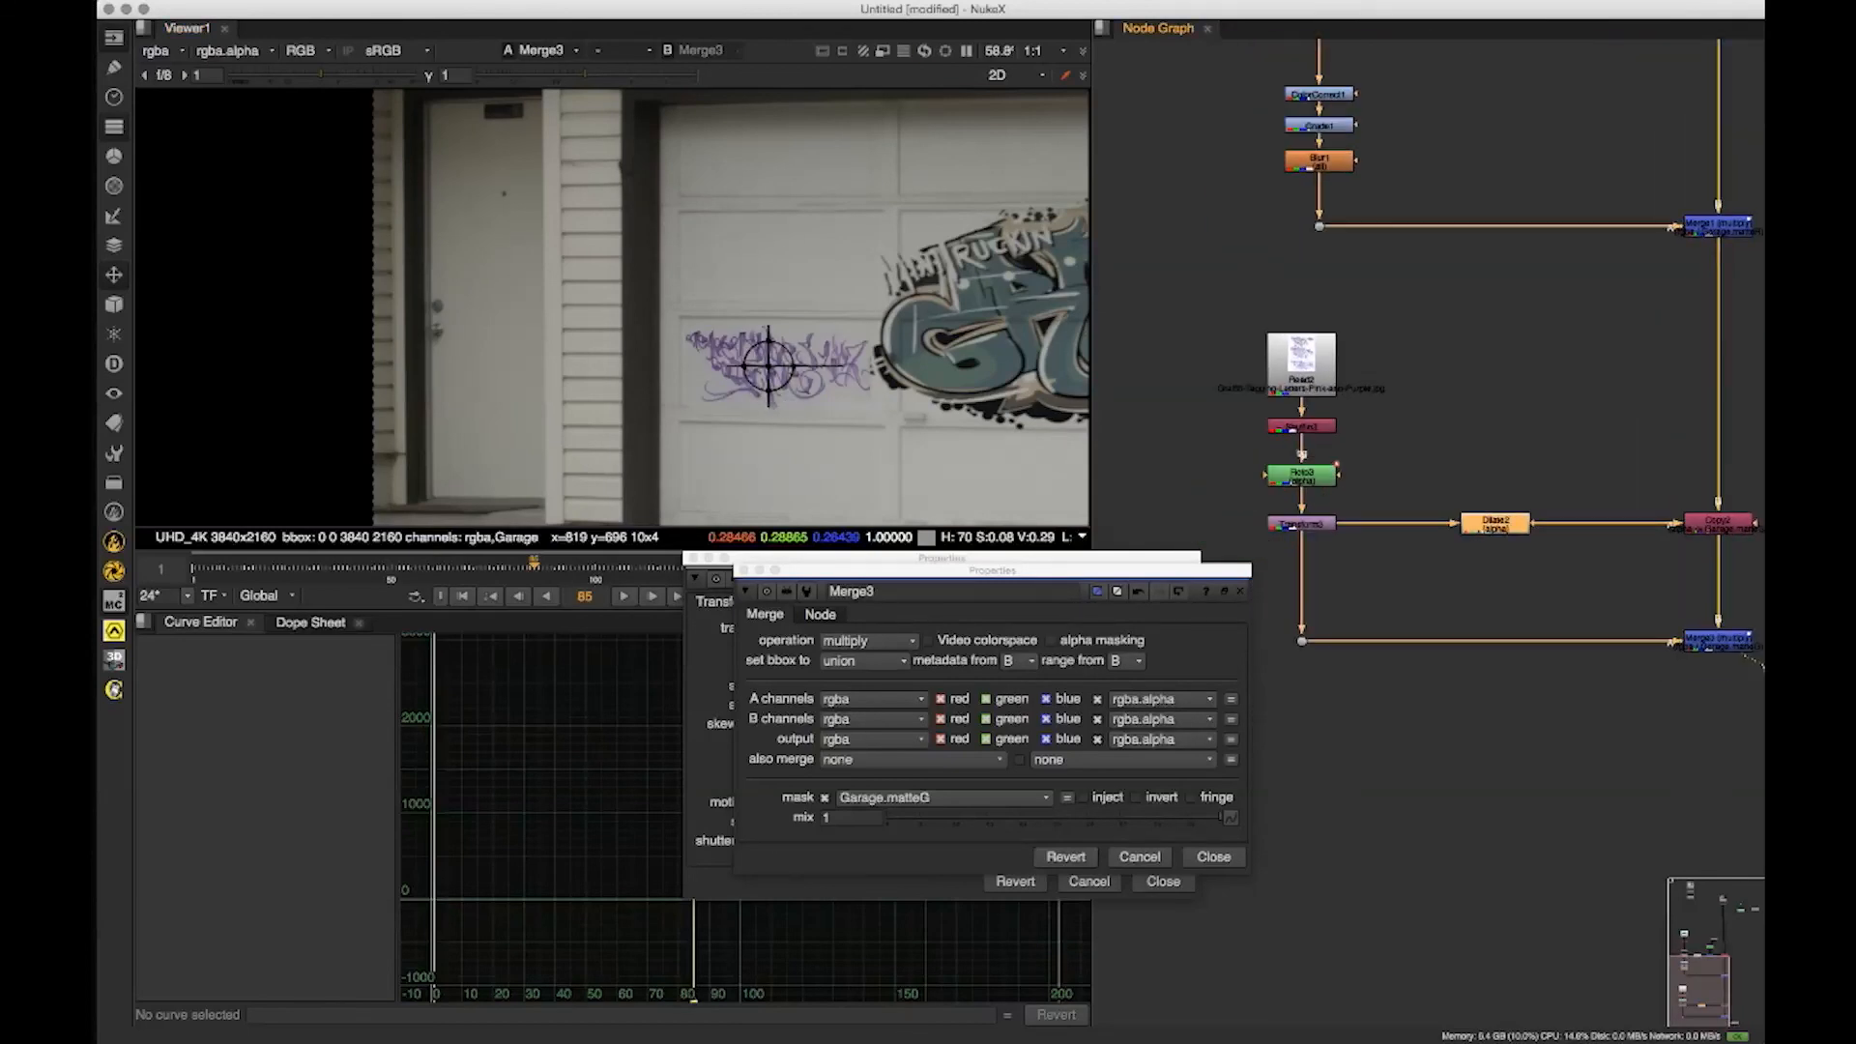
{"action": "double_click", "coordinate": [1321, 523]}
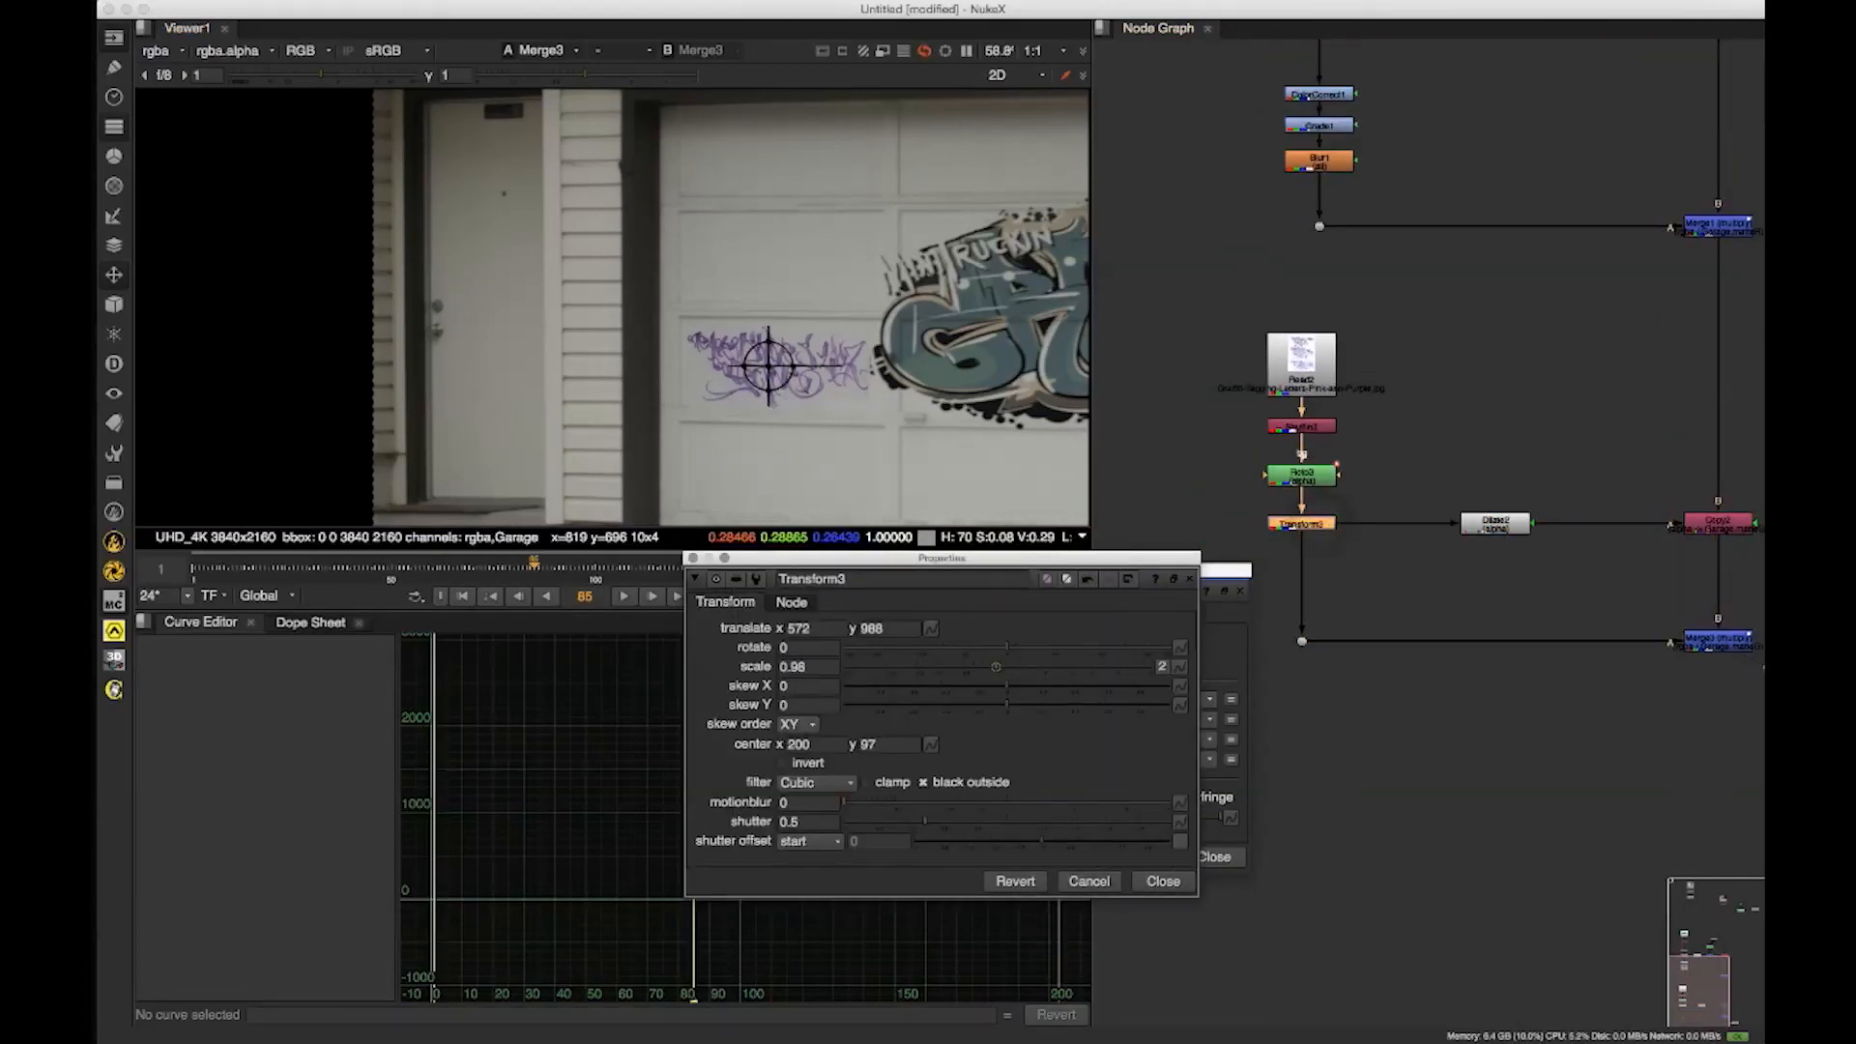
{"action": "left_click_drag", "start_coordinate": [1005, 665], "coordinate": [991, 665]}
{"action": "left_click_drag", "start_coordinate": [768, 365], "coordinate": [766, 363]}
{"action": "left_click", "coordinate": [1171, 879]}
{"action": "scroll", "coordinate": [870, 469], "scroll_direction": "down", "scroll_amount": 1}
{"action": "left_click_drag", "start_coordinate": [837, 485], "coordinate": [776, 375]}
{"action": "scroll", "coordinate": [776, 376], "scroll_direction": "down", "scroll_amount": 4}
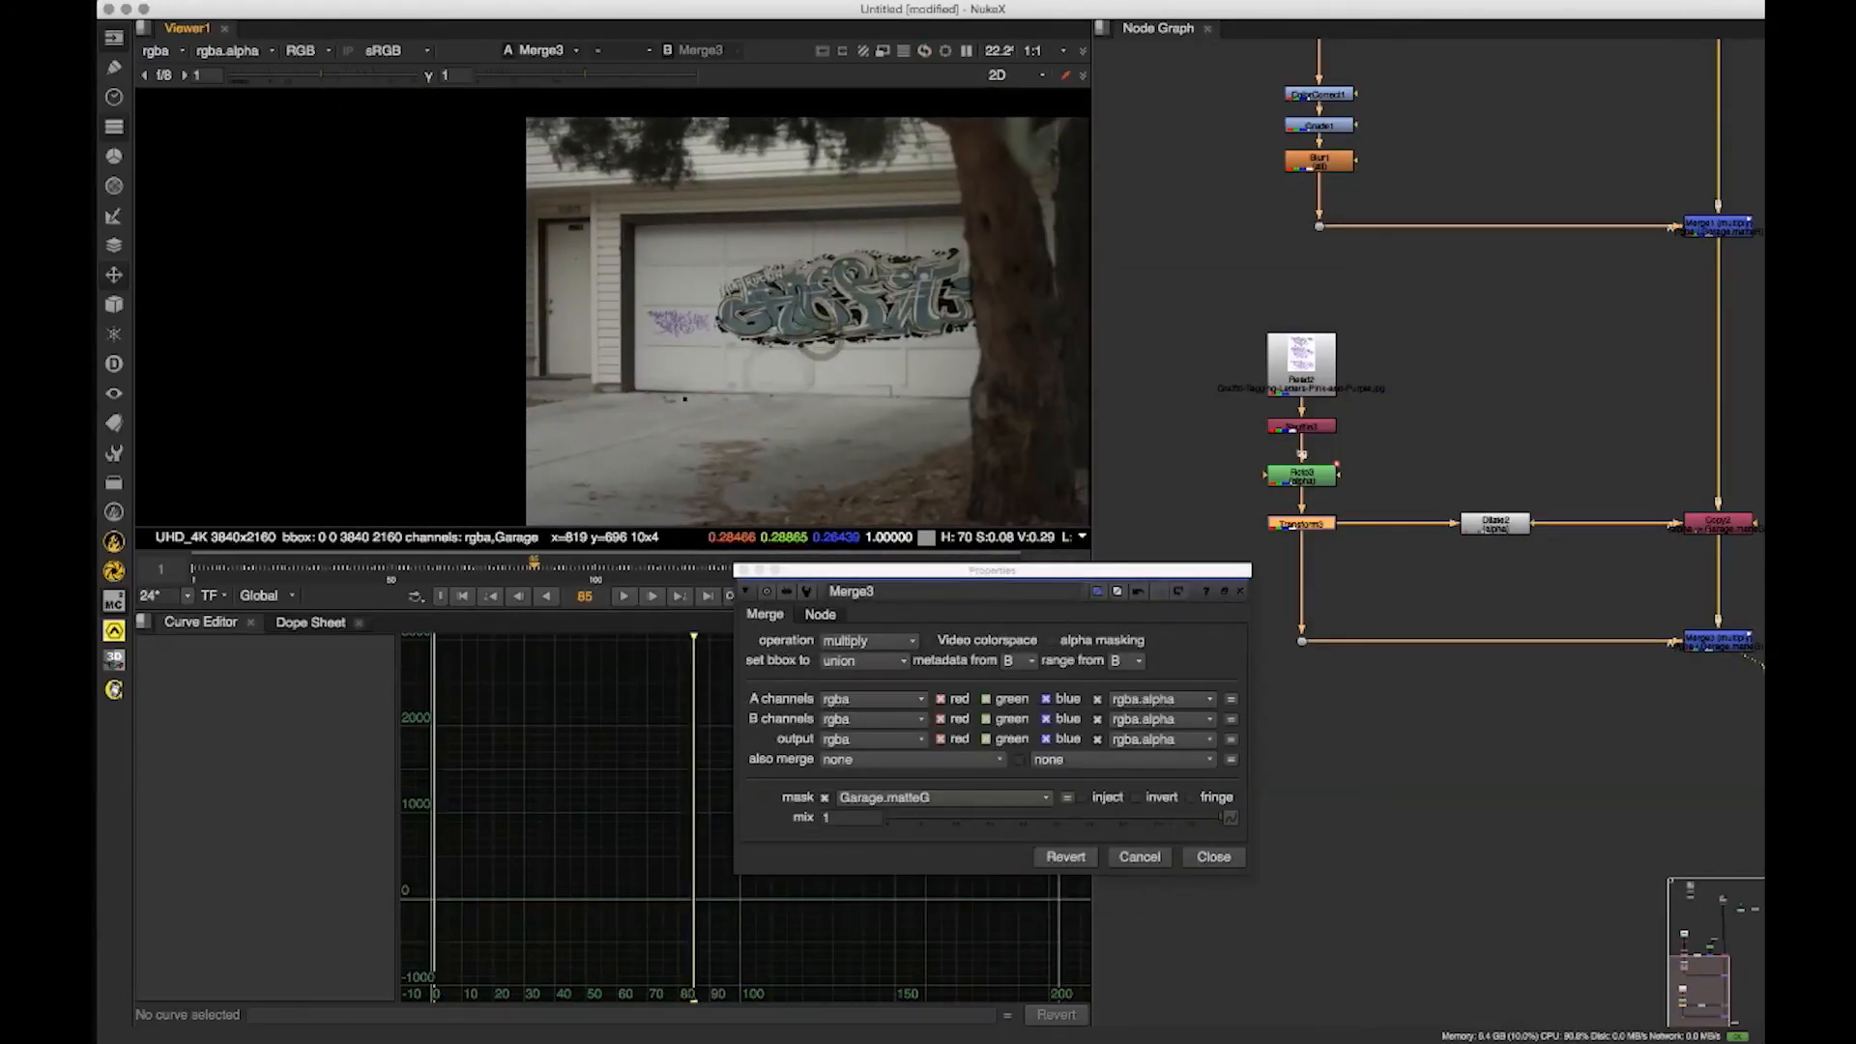
{"action": "left_click", "coordinate": [1208, 855]}
- Paste a copy of the first graffiti's CornerPin2D2 node directly after Transform3
{"action": "key", "text": "f"}
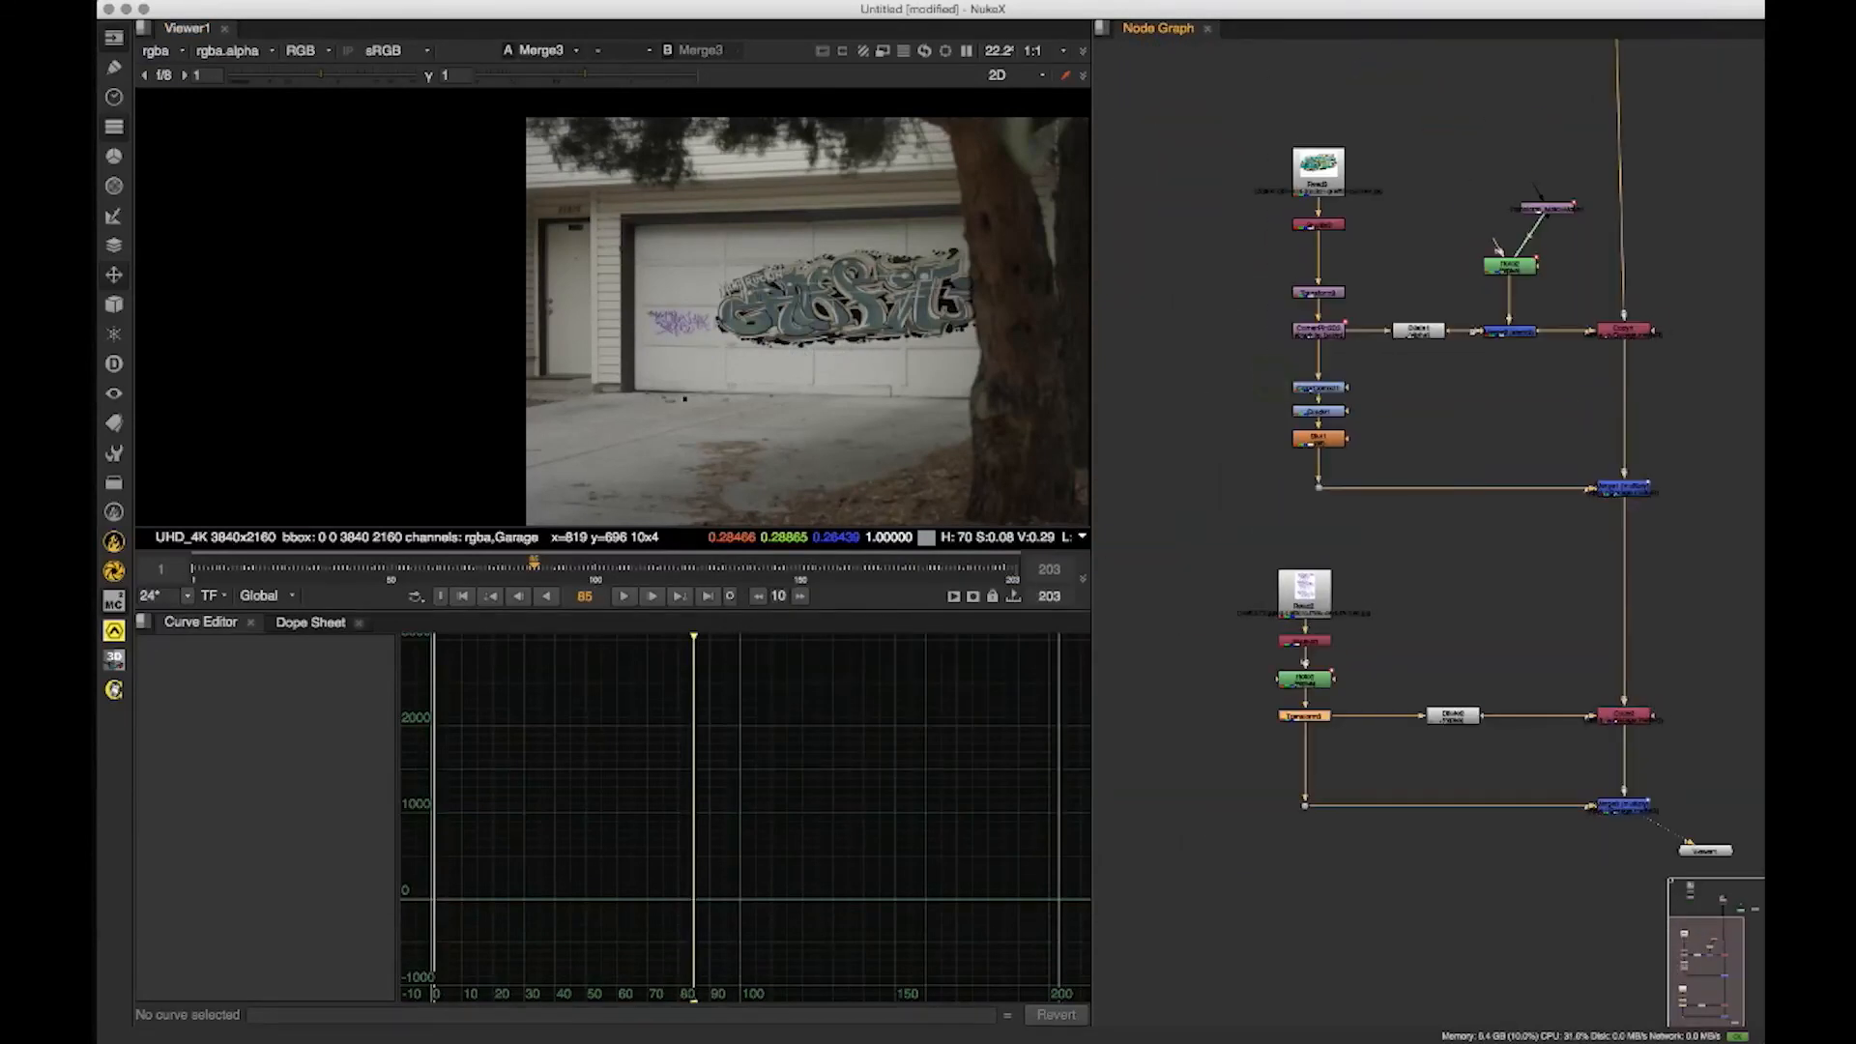
{"action": "left_click", "coordinate": [1319, 331]}
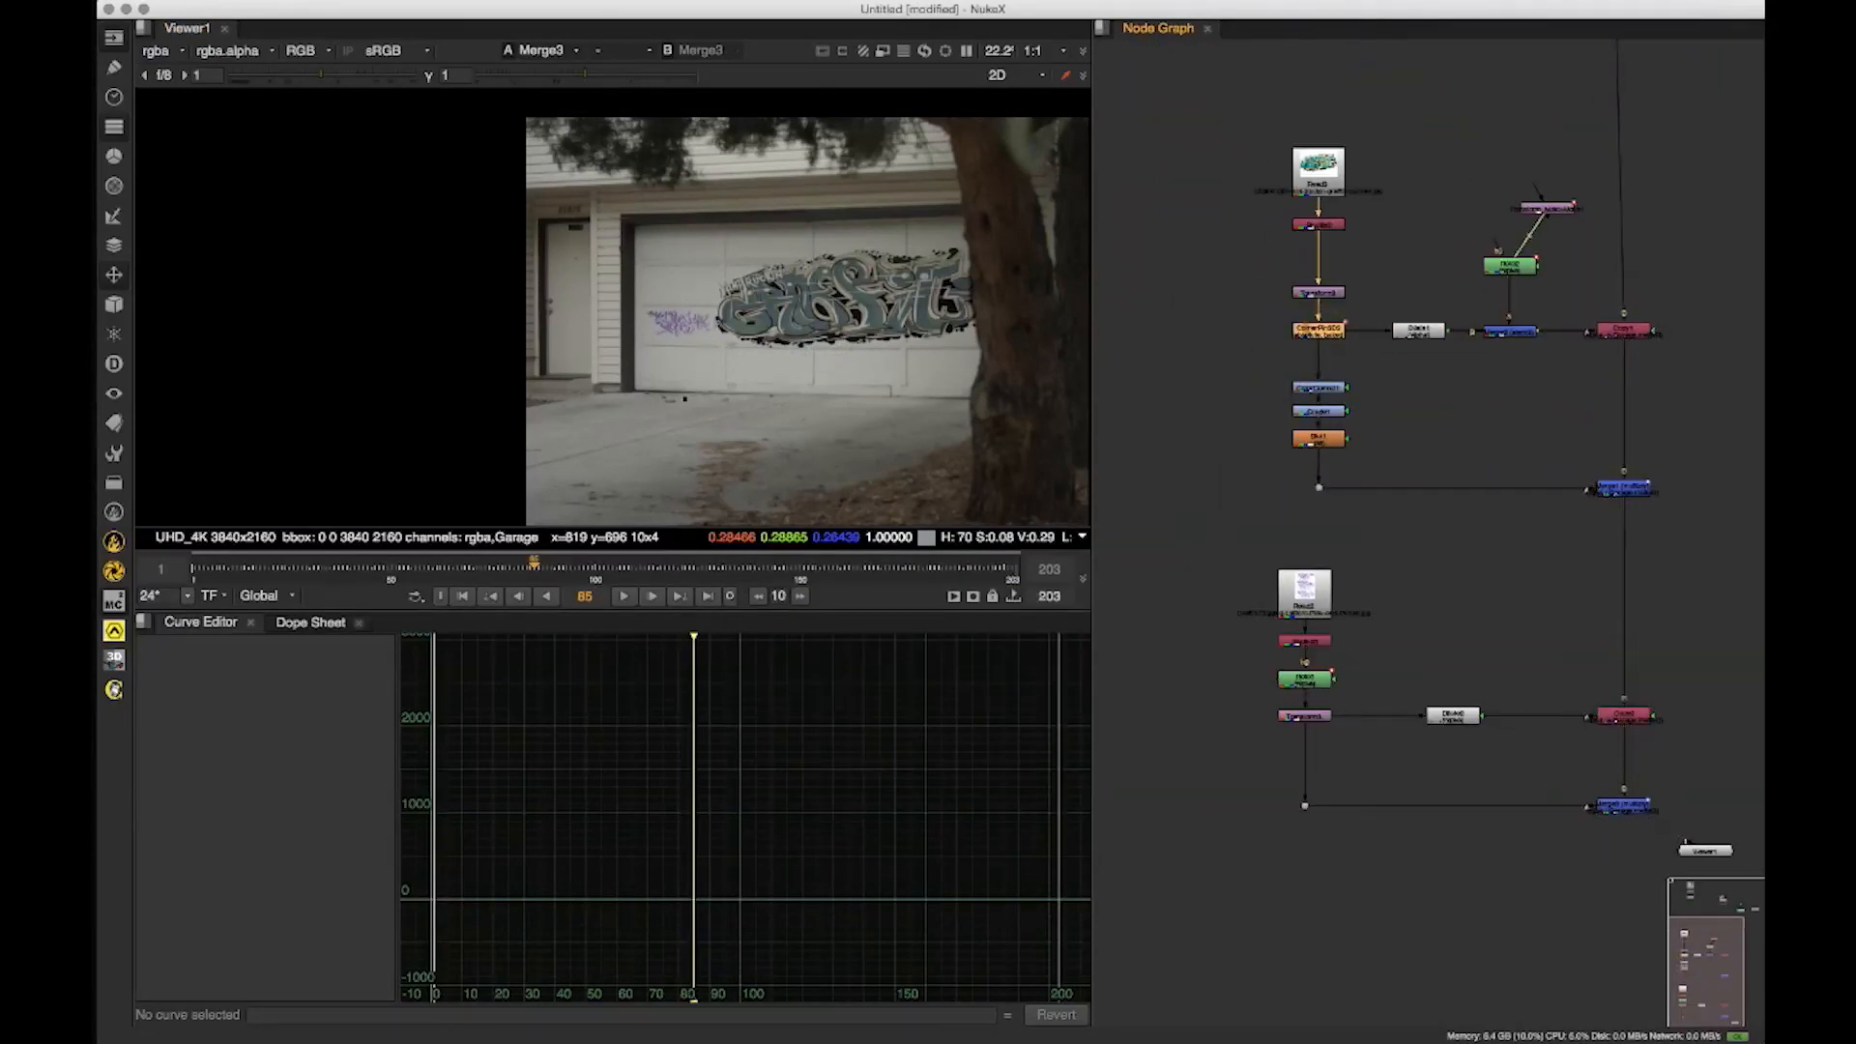
{"action": "key", "text": "super+v"}
{"action": "left_click_drag", "start_coordinate": [1146, 651], "coordinate": [1201, 426]}
{"action": "scroll", "coordinate": [1238, 430], "scroll_direction": "up", "scroll_amount": 3}
- Move Dilate2 and Copy2 down so they line up with the pasted corner pin
{"action": "left_click_drag", "start_coordinate": [1303, 135], "coordinate": [1282, 403]}
{"action": "left_click_drag", "start_coordinate": [1171, 715], "coordinate": [1201, 652]}
{"action": "left_click_drag", "start_coordinate": [1386, 601], "coordinate": [1389, 646]}
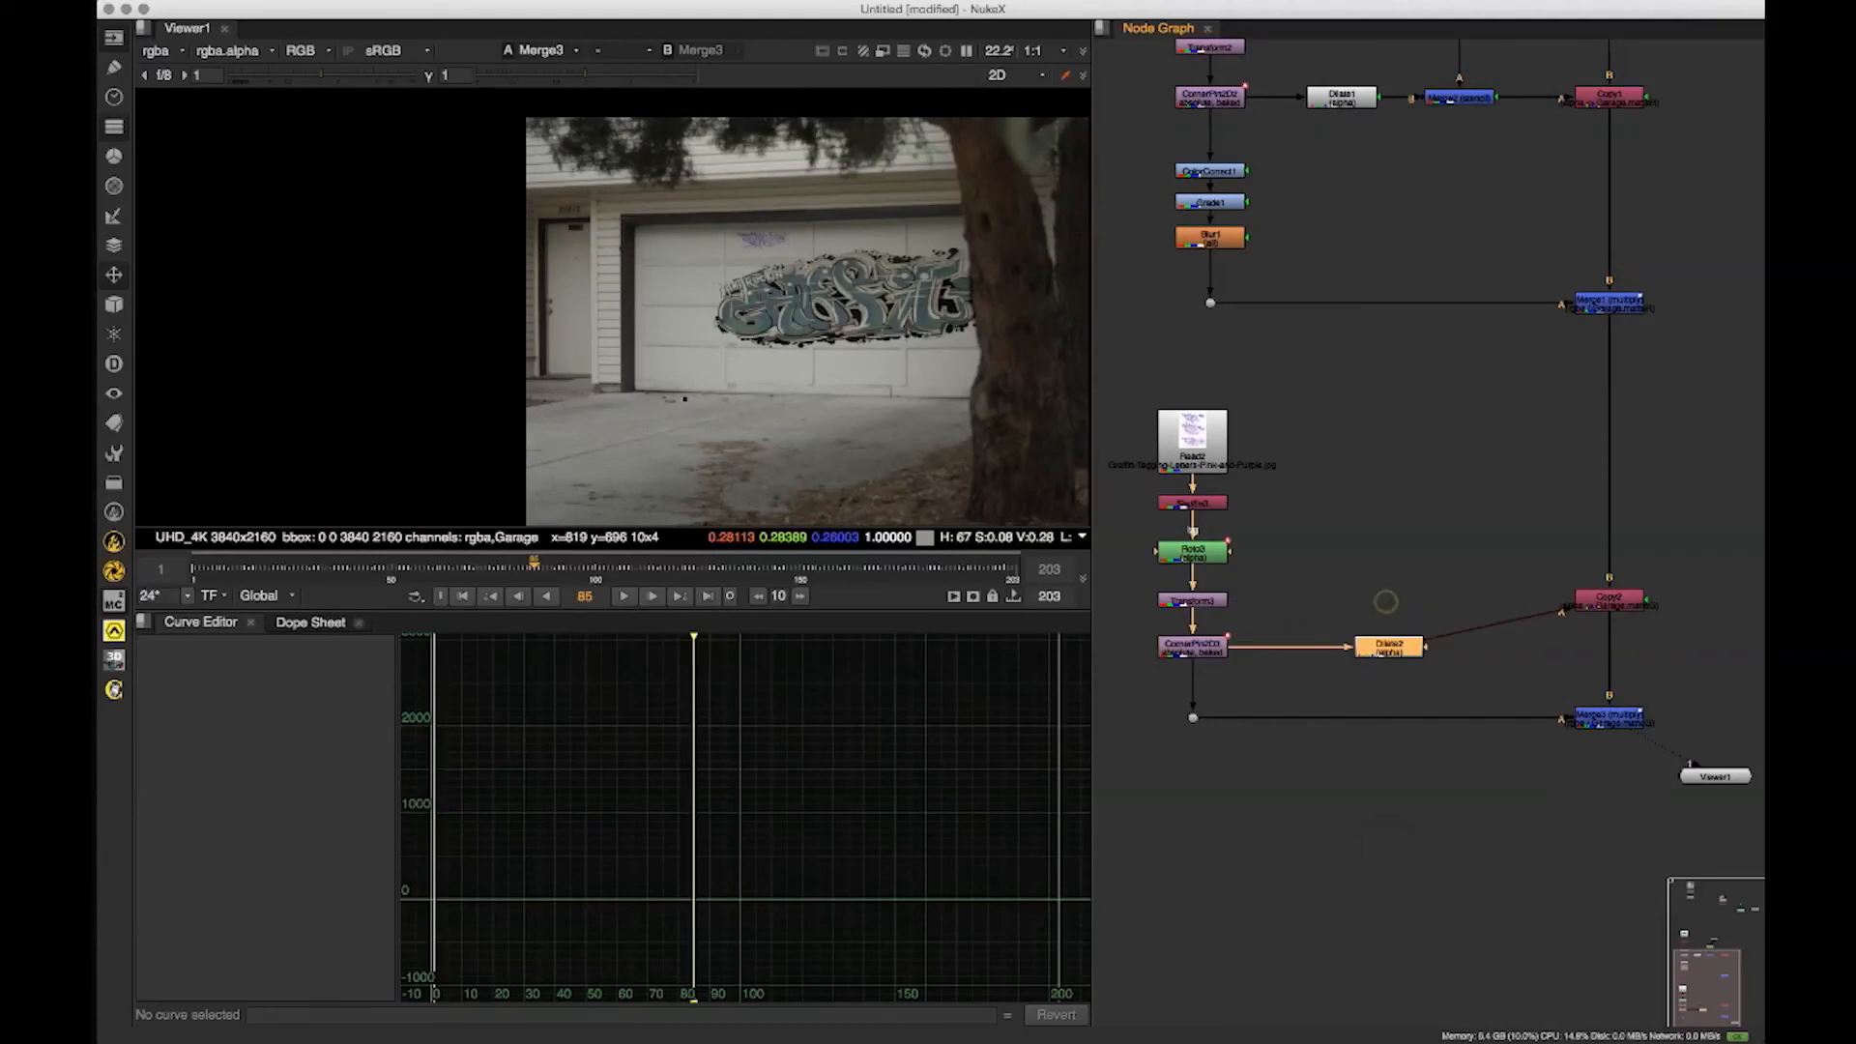
{"action": "left_click_drag", "start_coordinate": [1609, 598], "coordinate": [1610, 655]}
- Go to the first frame and move the purple tag with Transform3 to translate x 65, y 320
{"action": "left_click", "coordinate": [462, 596]}
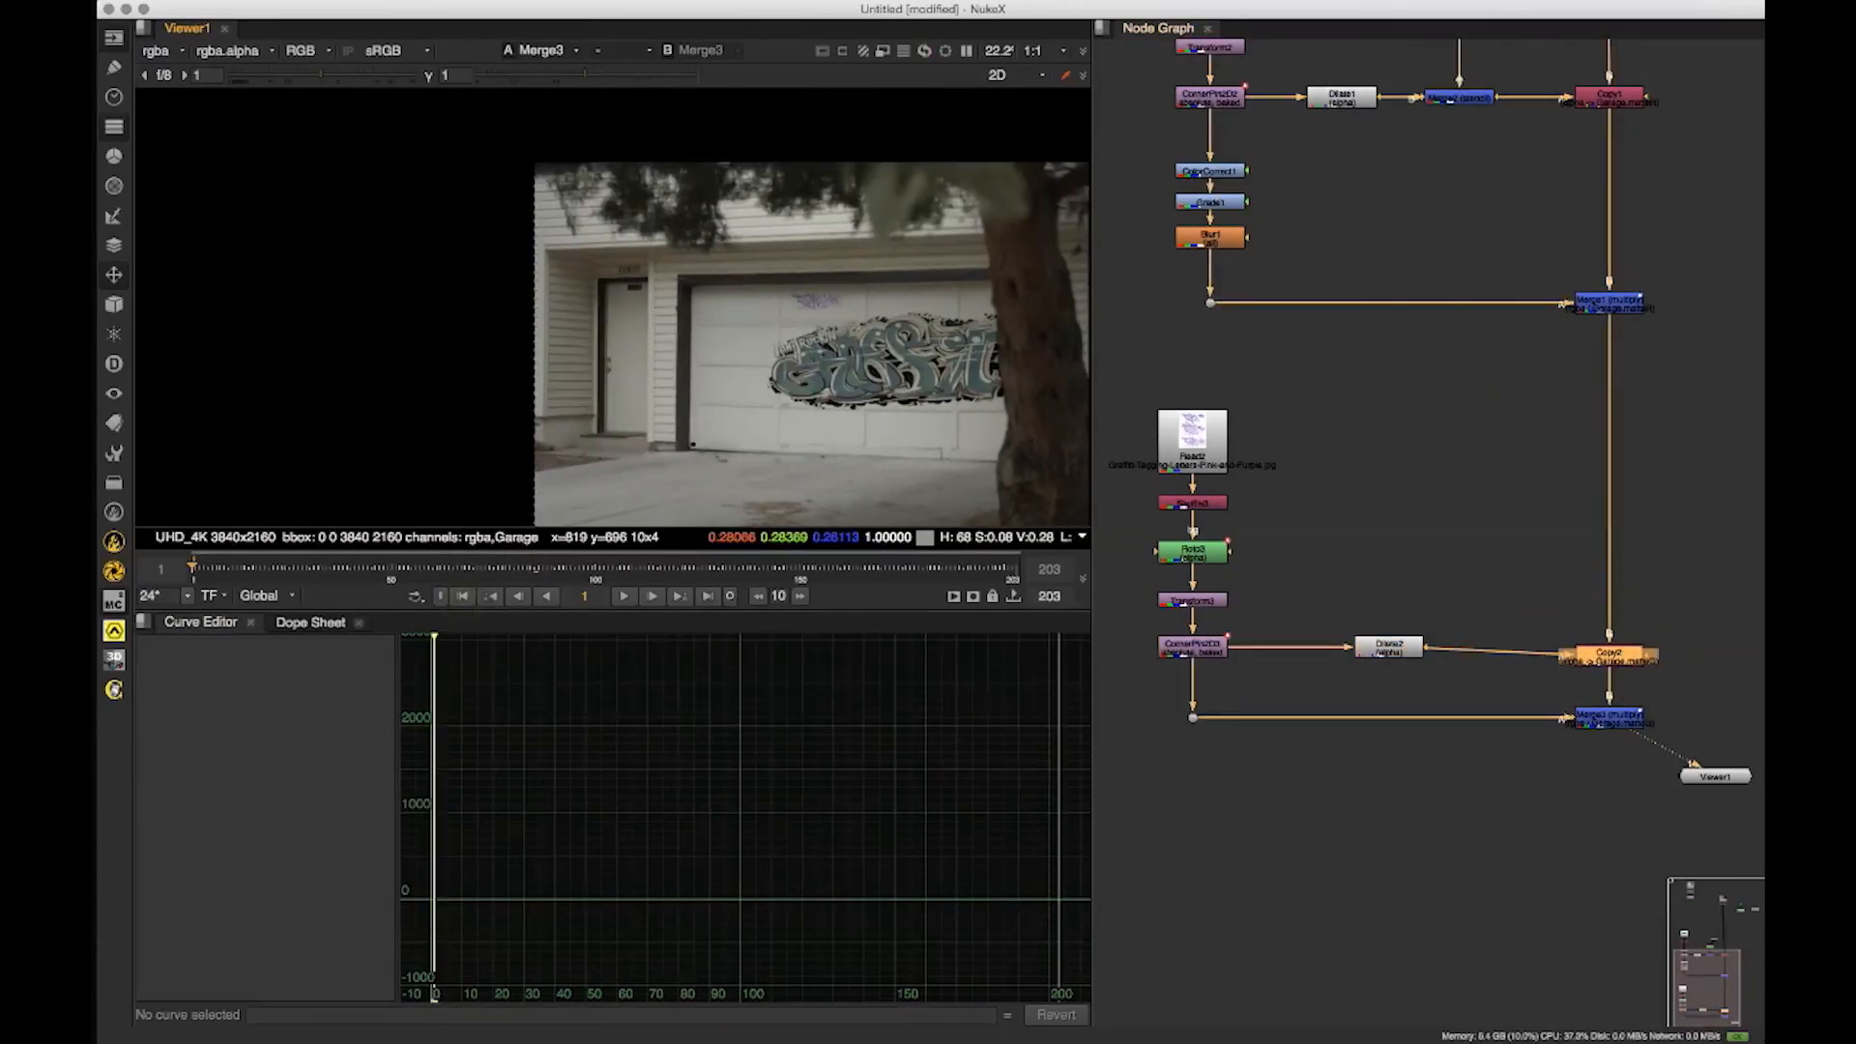
{"action": "double_click", "coordinate": [1193, 601]}
{"action": "left_click_drag", "start_coordinate": [808, 300], "coordinate": [737, 384]}
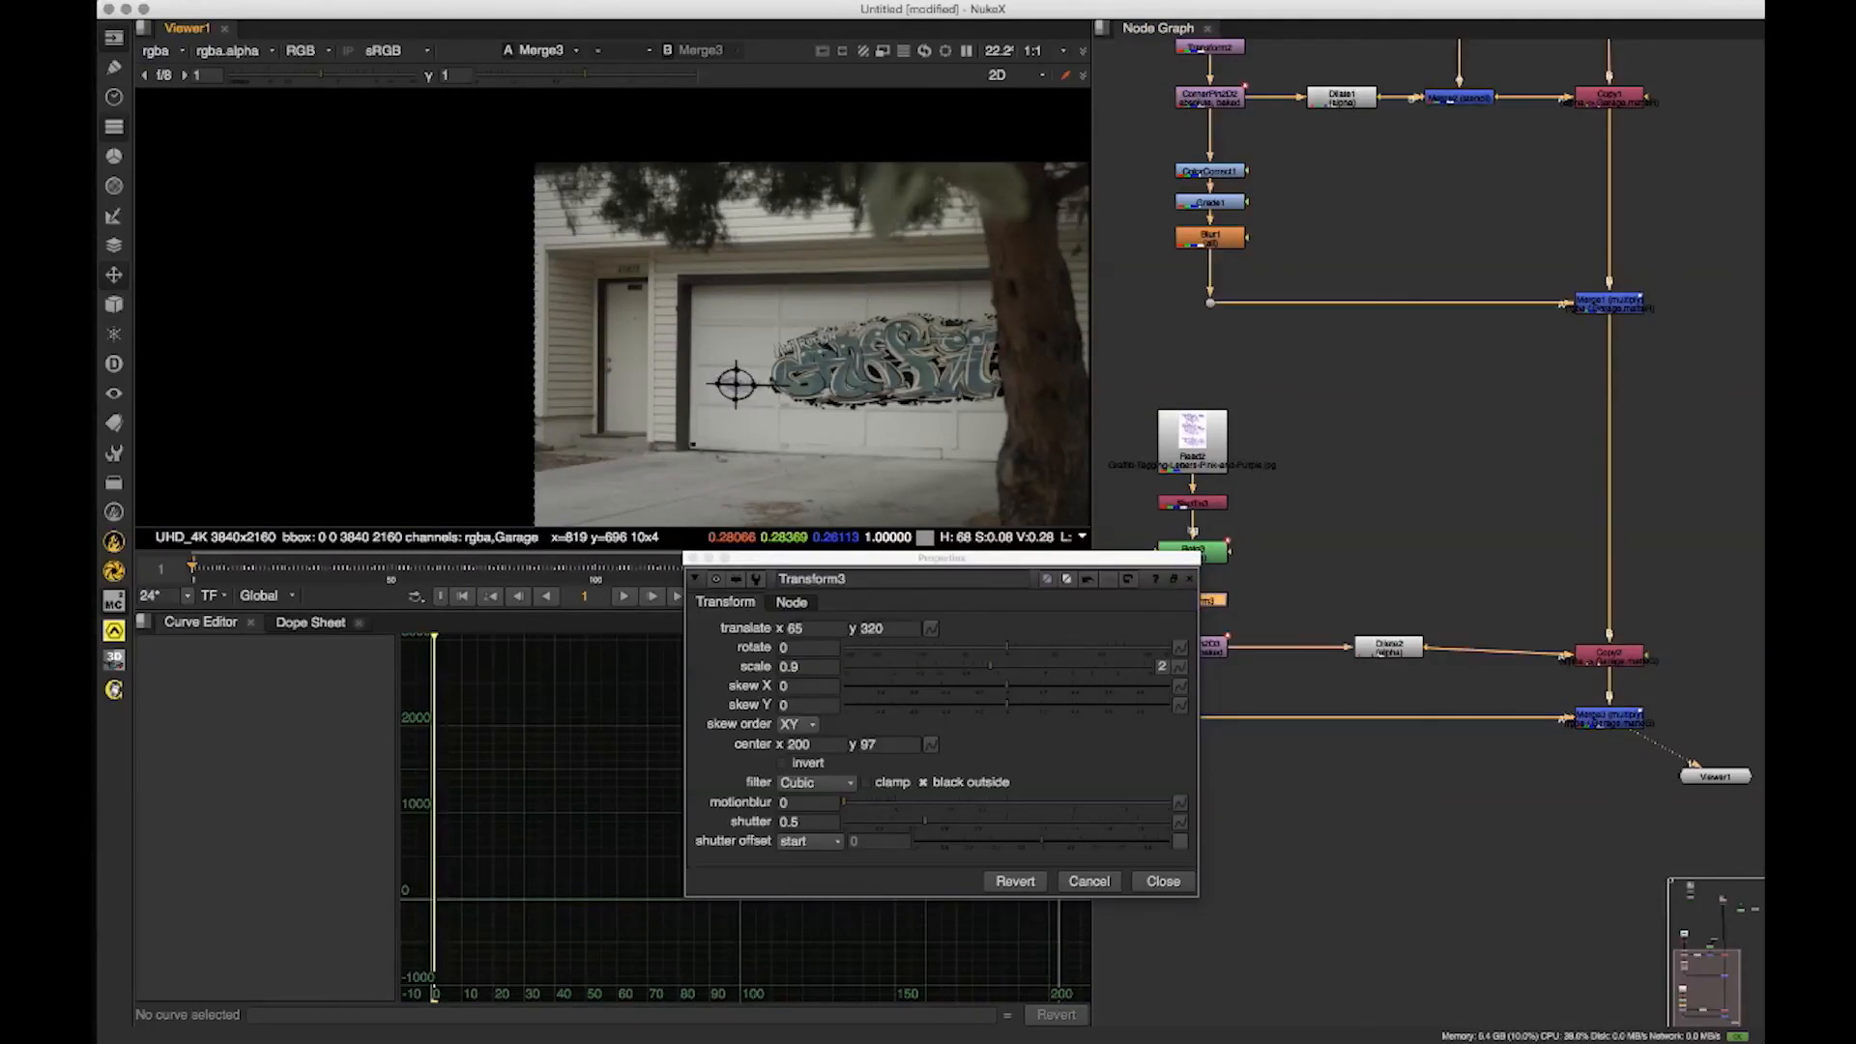
- Close the Transform3 properties and go to frame 85 to check how the purple tag follows the garage door
{"action": "left_click", "coordinate": [1171, 881]}
{"action": "left_click_drag", "start_coordinate": [1581, 587], "coordinate": [1581, 580]}
{"action": "left_click_drag", "start_coordinate": [873, 422], "coordinate": [747, 380]}
{"action": "scroll", "coordinate": [746, 380], "scroll_direction": "up", "scroll_amount": 1}
{"action": "scroll", "coordinate": [746, 380], "scroll_direction": "up", "scroll_amount": 1}
{"action": "left_click_drag", "start_coordinate": [545, 411], "coordinate": [488, 419]}
{"action": "left_click", "coordinate": [400, 575]}
{"action": "left_click", "coordinate": [533, 571]}
- Examine the complete node graph and the purple tag's branch from Read2 down to its corner pin
{"action": "left_click_drag", "start_coordinate": [1354, 483], "coordinate": [1488, 444]}
{"action": "scroll", "coordinate": [1311, 404], "scroll_direction": "down", "scroll_amount": 3}
{"action": "left_click_drag", "start_coordinate": [1311, 404], "coordinate": [1419, 591]}
{"action": "scroll", "coordinate": [666, 343], "scroll_direction": "down", "scroll_amount": 2}
{"action": "left_click_drag", "start_coordinate": [645, 278], "coordinate": [663, 328]}
{"action": "left_click_drag", "start_coordinate": [1557, 483], "coordinate": [1480, 428]}
{"action": "scroll", "coordinate": [1511, 384], "scroll_direction": "down", "scroll_amount": 2}
{"action": "scroll", "coordinate": [1510, 384], "scroll_direction": "down", "scroll_amount": 3}
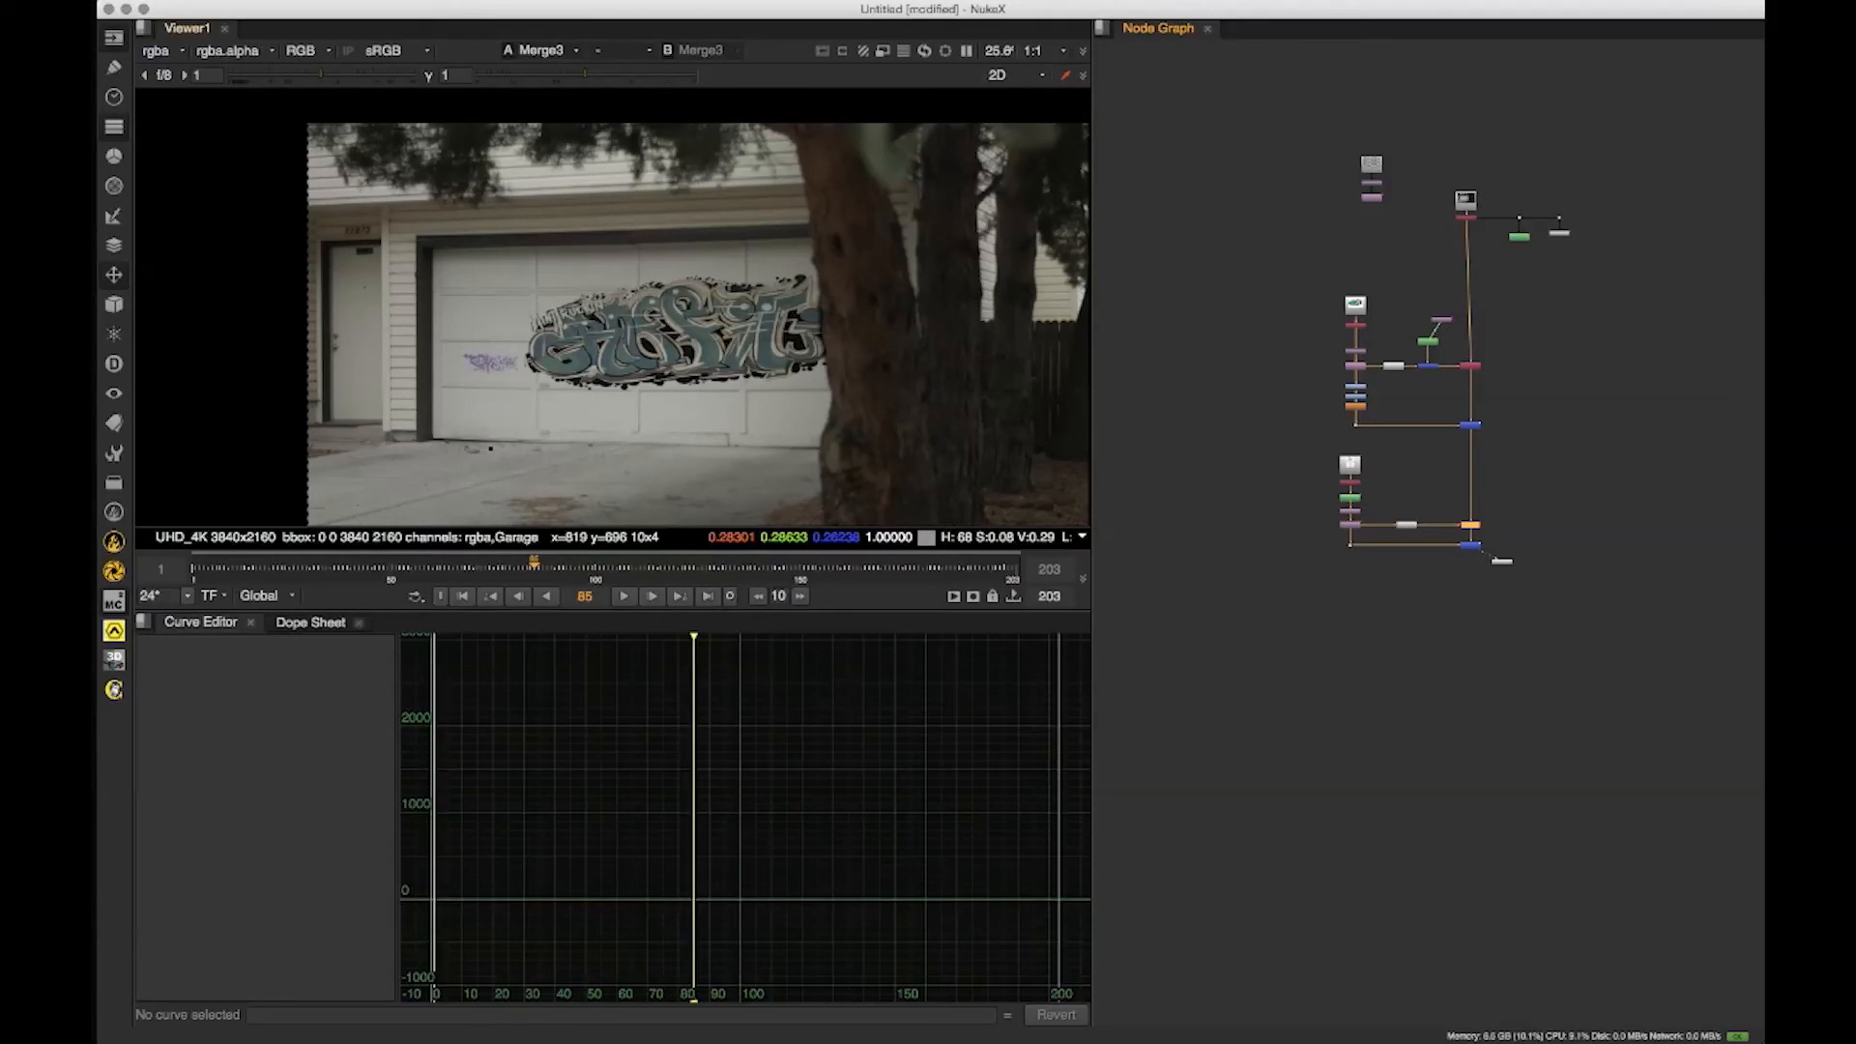
{"action": "left_click_drag", "start_coordinate": [1351, 435], "coordinate": [1340, 393]}
{"action": "scroll", "coordinate": [1340, 392], "scroll_direction": "up", "scroll_amount": 2}
{"action": "left_click", "coordinate": [1340, 428]}
{"action": "scroll", "coordinate": [1341, 435], "scroll_direction": "up", "scroll_amount": 1}
{"action": "scroll", "coordinate": [1366, 383], "scroll_direction": "up", "scroll_amount": 3}
{"action": "scroll", "coordinate": [1305, 441], "scroll_direction": "up", "scroll_amount": 5}
{"action": "scroll", "coordinate": [1479, 433], "scroll_direction": "down", "scroll_amount": 5}
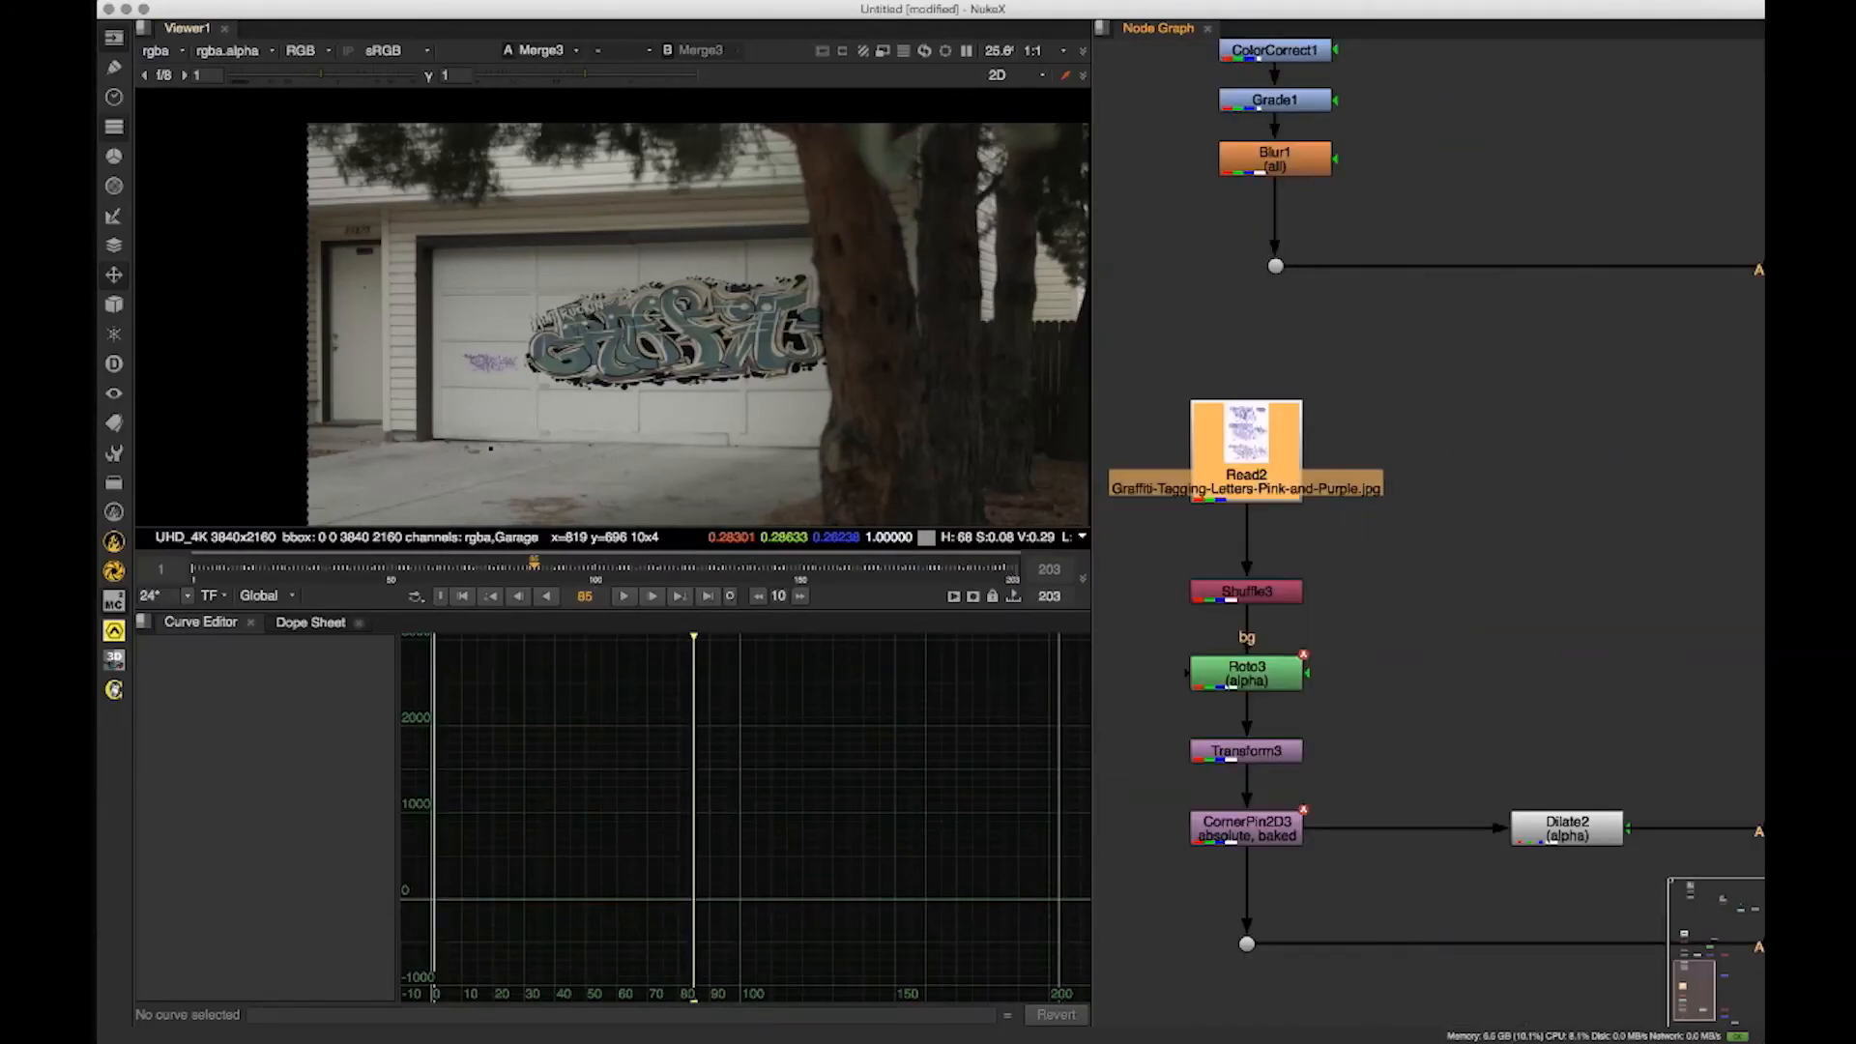
- Move the Viewer1 node away from Merge3 and insert a ColorCorrect node directly after Merge3
{"action": "scroll", "coordinate": [634, 382], "scroll_direction": "down", "scroll_amount": 2}
{"action": "left_click_drag", "start_coordinate": [1481, 576], "coordinate": [1239, 375]}
{"action": "scroll", "coordinate": [1293, 375], "scroll_direction": "down", "scroll_amount": 5}
{"action": "left_click", "coordinate": [1429, 684]}
{"action": "left_click", "coordinate": [1438, 495]}
{"action": "left_click_drag", "start_coordinate": [1433, 495], "coordinate": [1443, 558]}
{"action": "left_click", "coordinate": [1309, 635]}
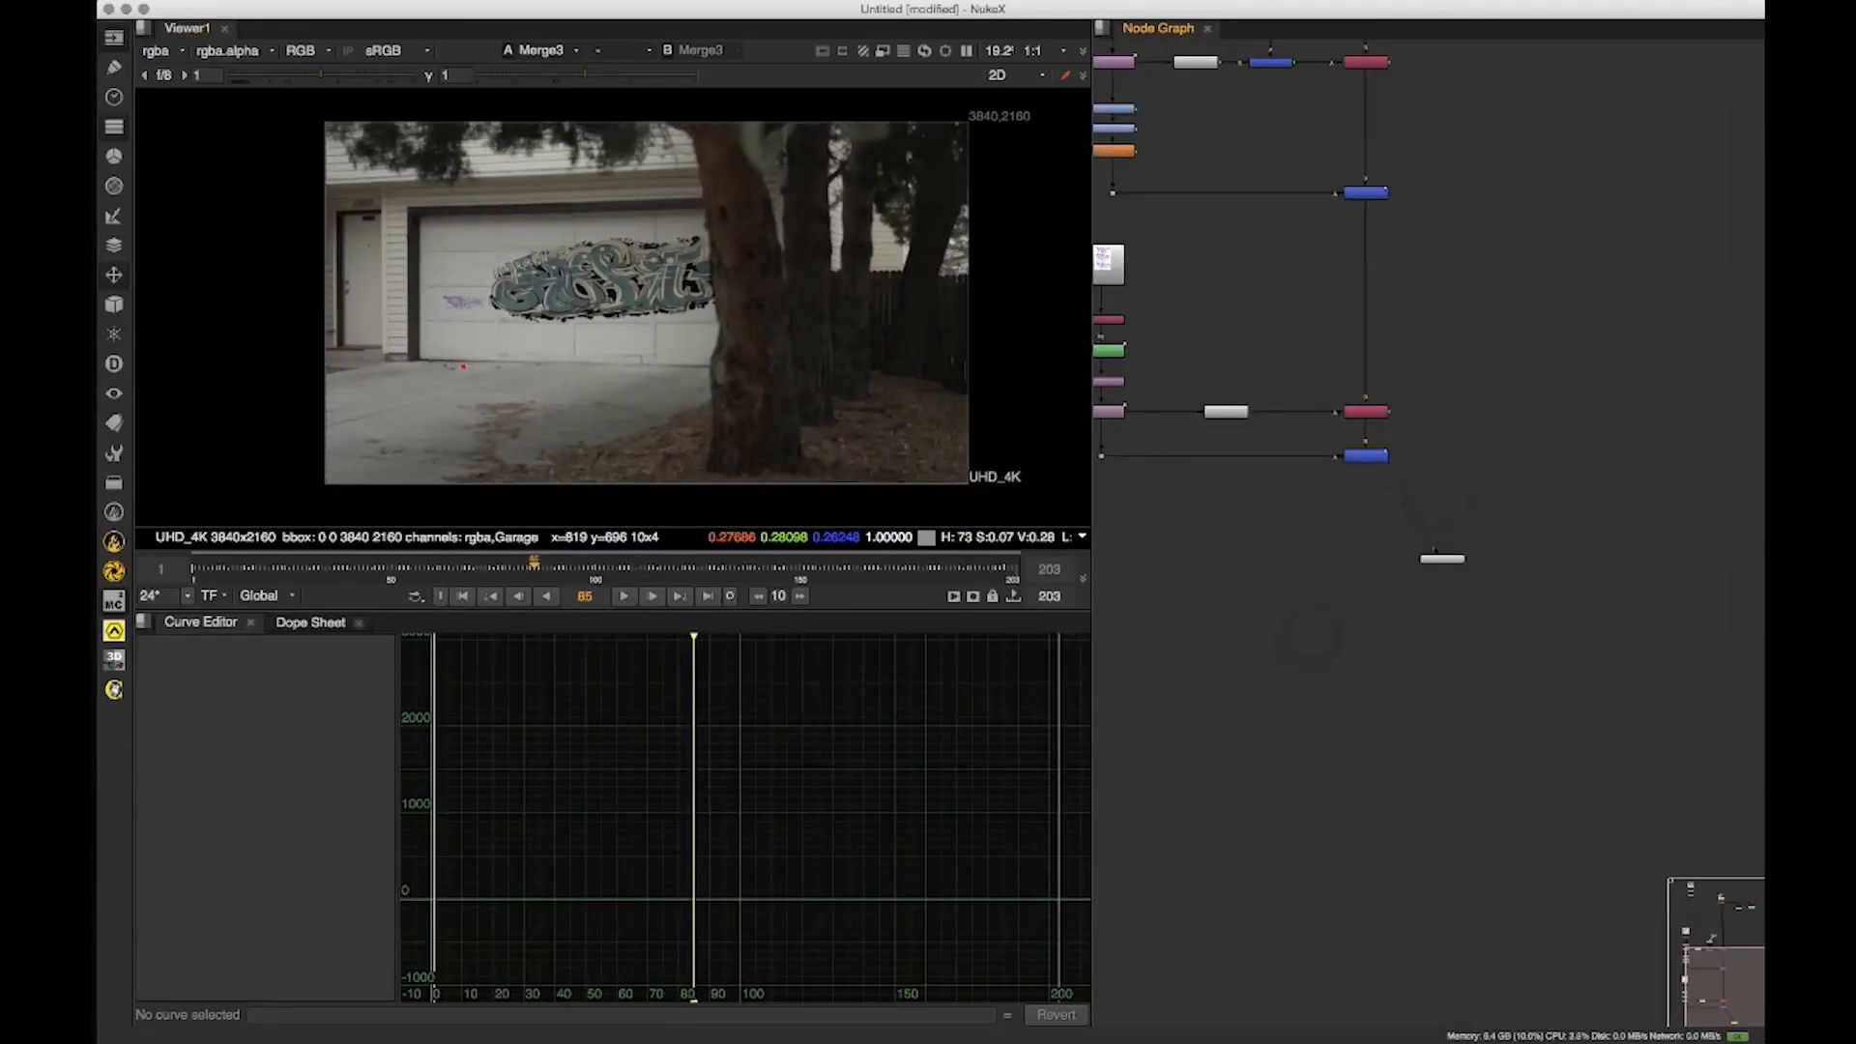
{"action": "key", "text": "c"}
{"action": "left_click_drag", "start_coordinate": [1311, 634], "coordinate": [1403, 488]}
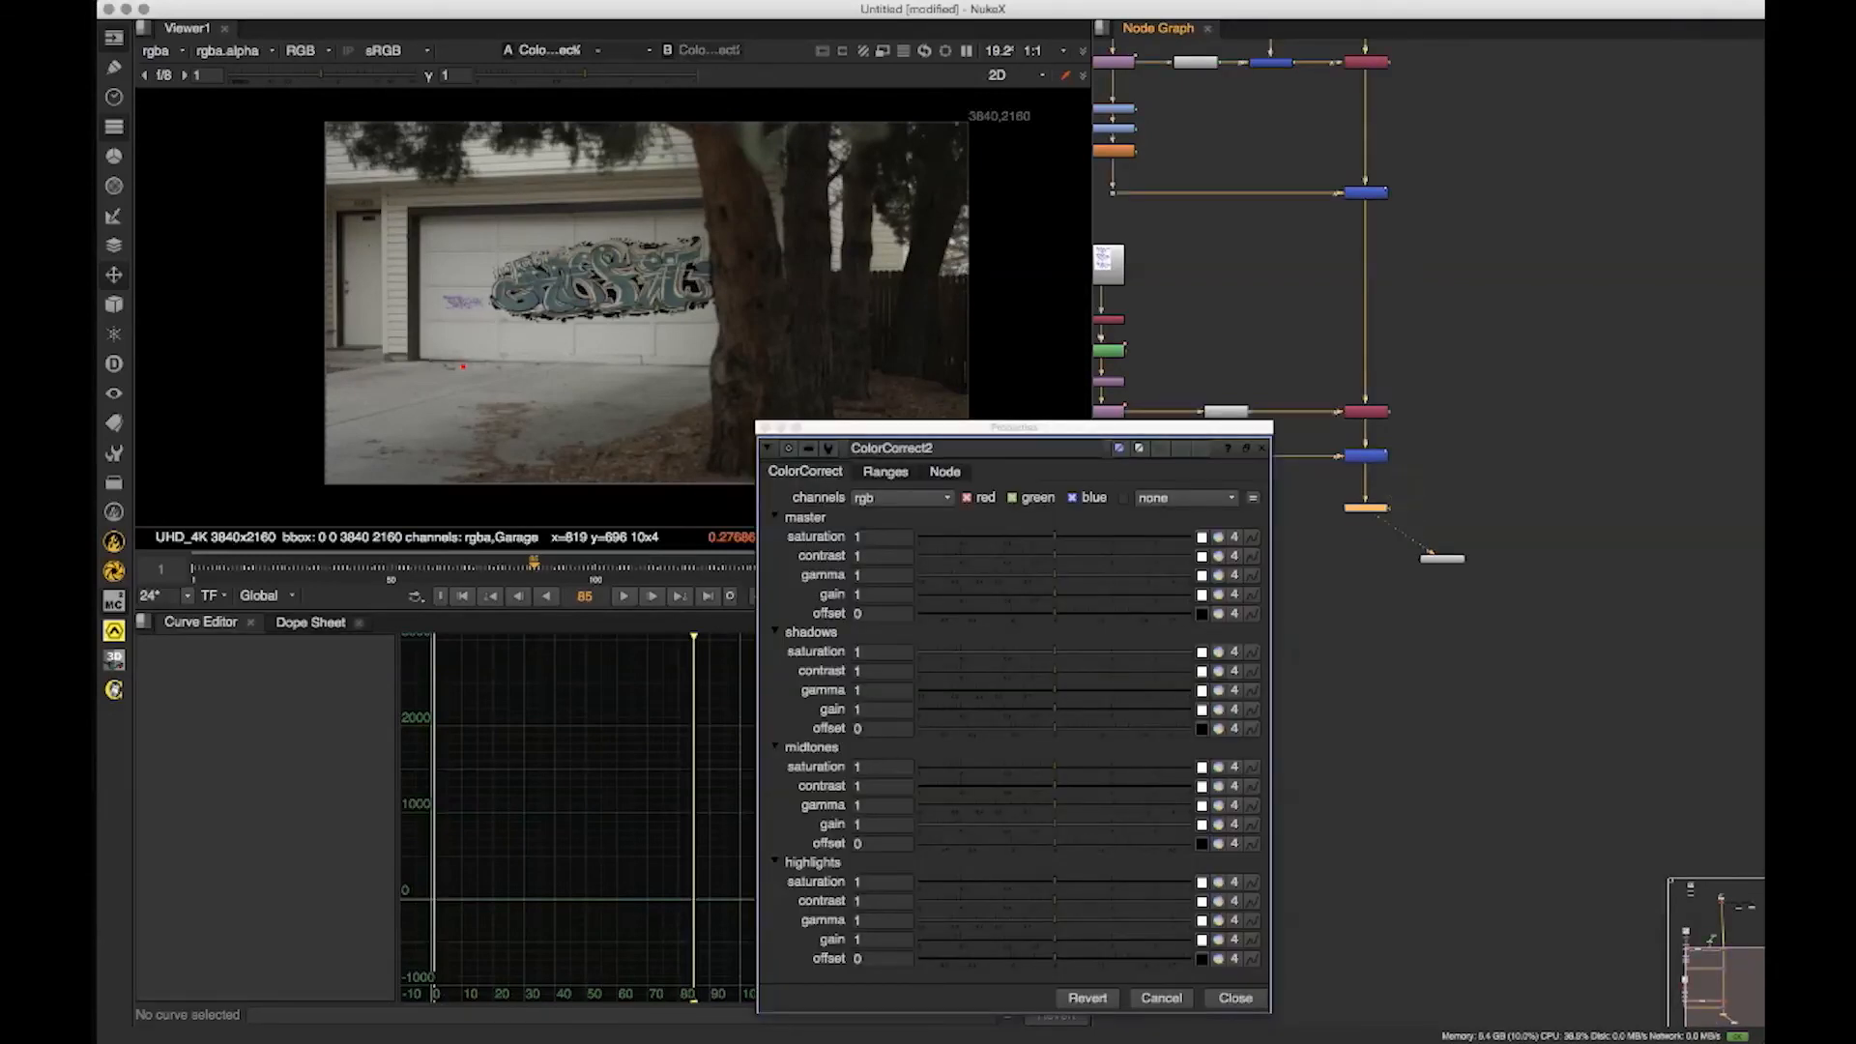
- Set the new ColorCorrect's master saturation to 1.76, gamma to 0.86 and gain to 1.32, and close its properties
{"action": "left_click_drag", "start_coordinate": [1056, 535], "coordinate": [1091, 535]}
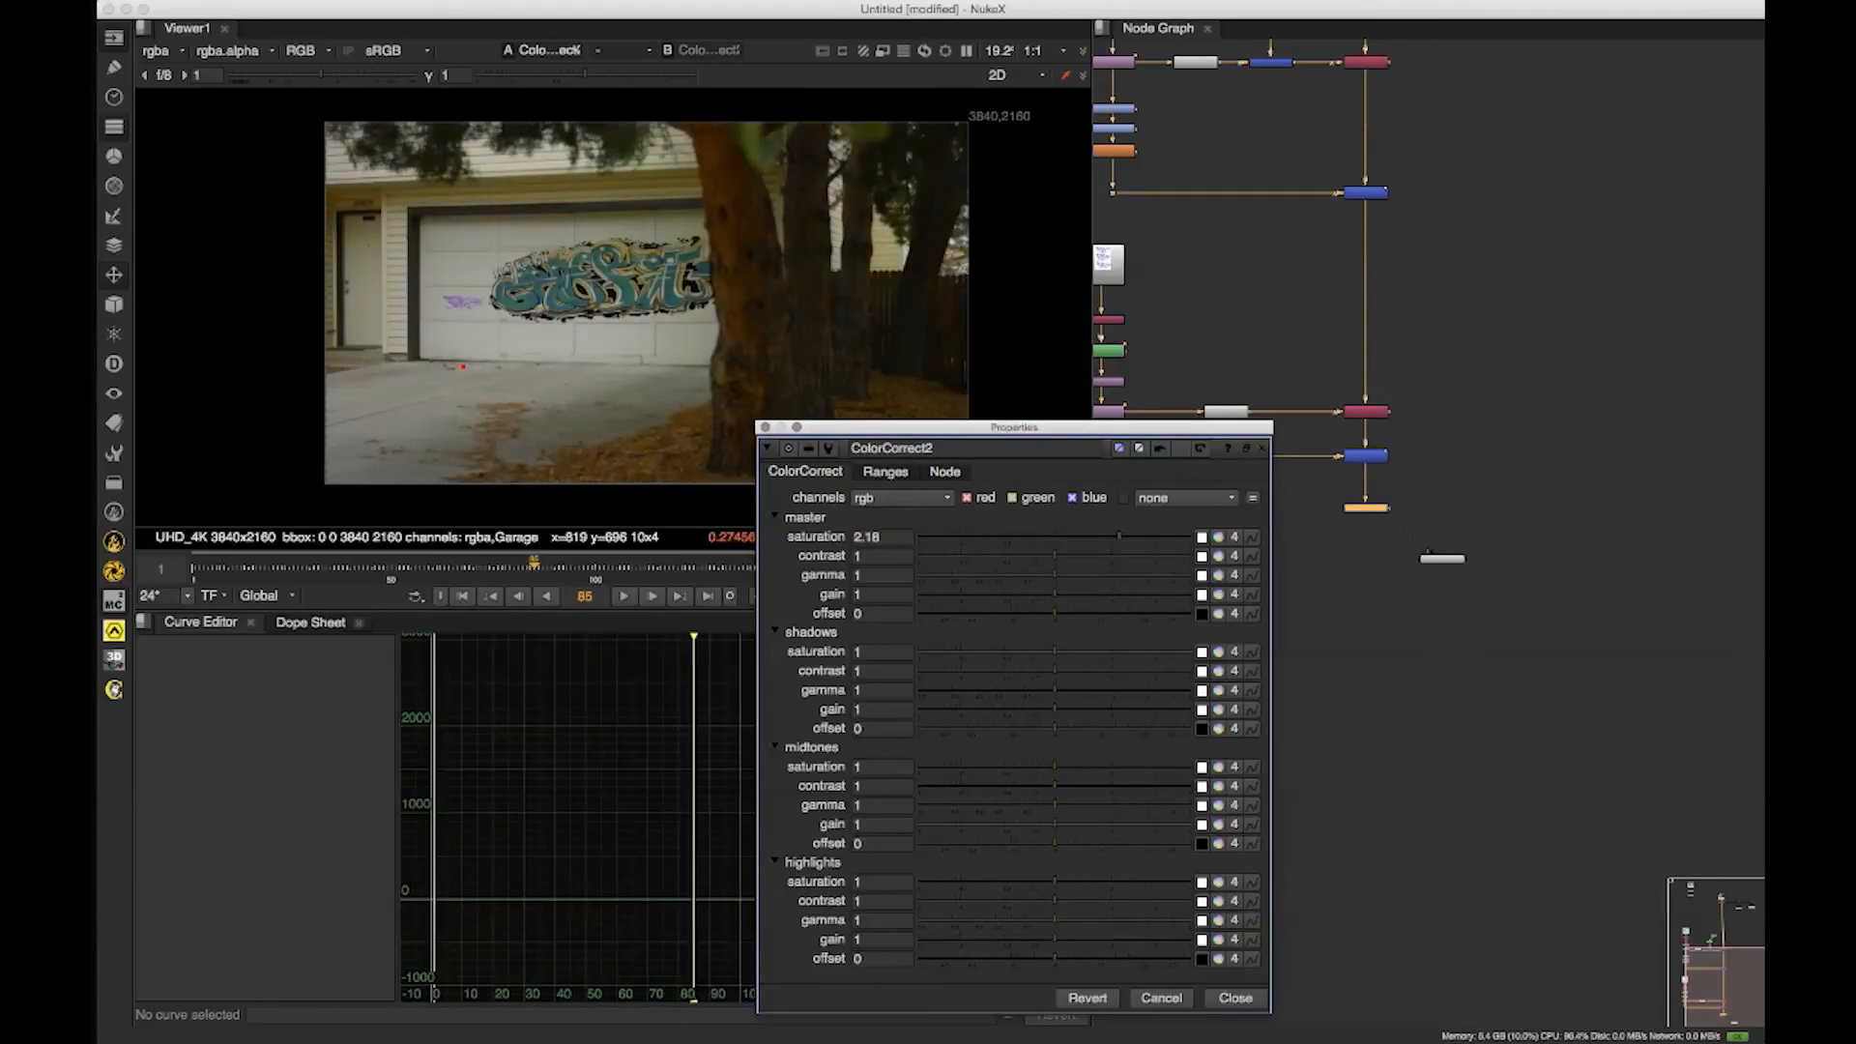
{"action": "left_click_drag", "start_coordinate": [1055, 593], "coordinate": [1100, 537]}
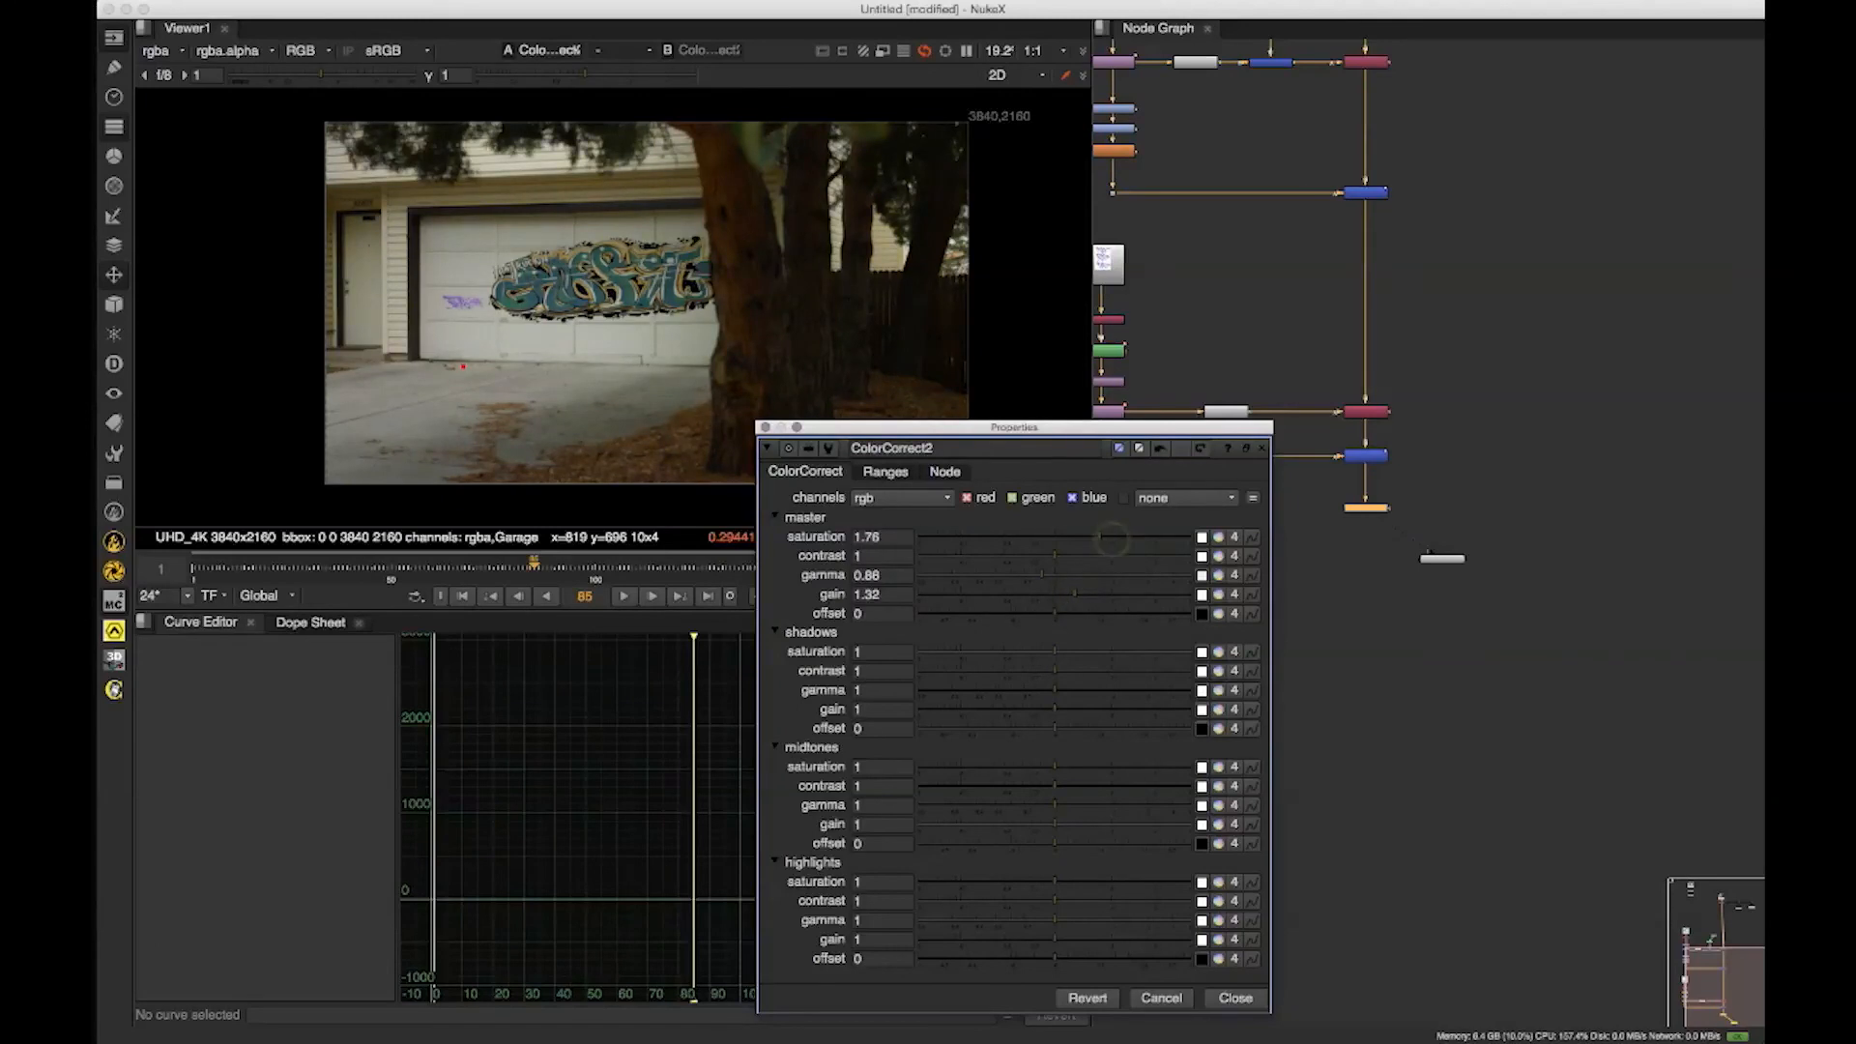
{"action": "scroll", "coordinate": [756, 247], "scroll_direction": "down", "scroll_amount": 2}
{"action": "left_click", "coordinate": [1241, 1000]}
{"action": "left_click_drag", "start_coordinate": [1286, 618], "coordinate": [1354, 707]}
{"action": "left_click_drag", "start_coordinate": [786, 378], "coordinate": [798, 414]}
{"action": "scroll", "coordinate": [798, 415], "scroll_direction": "down", "scroll_amount": 1}
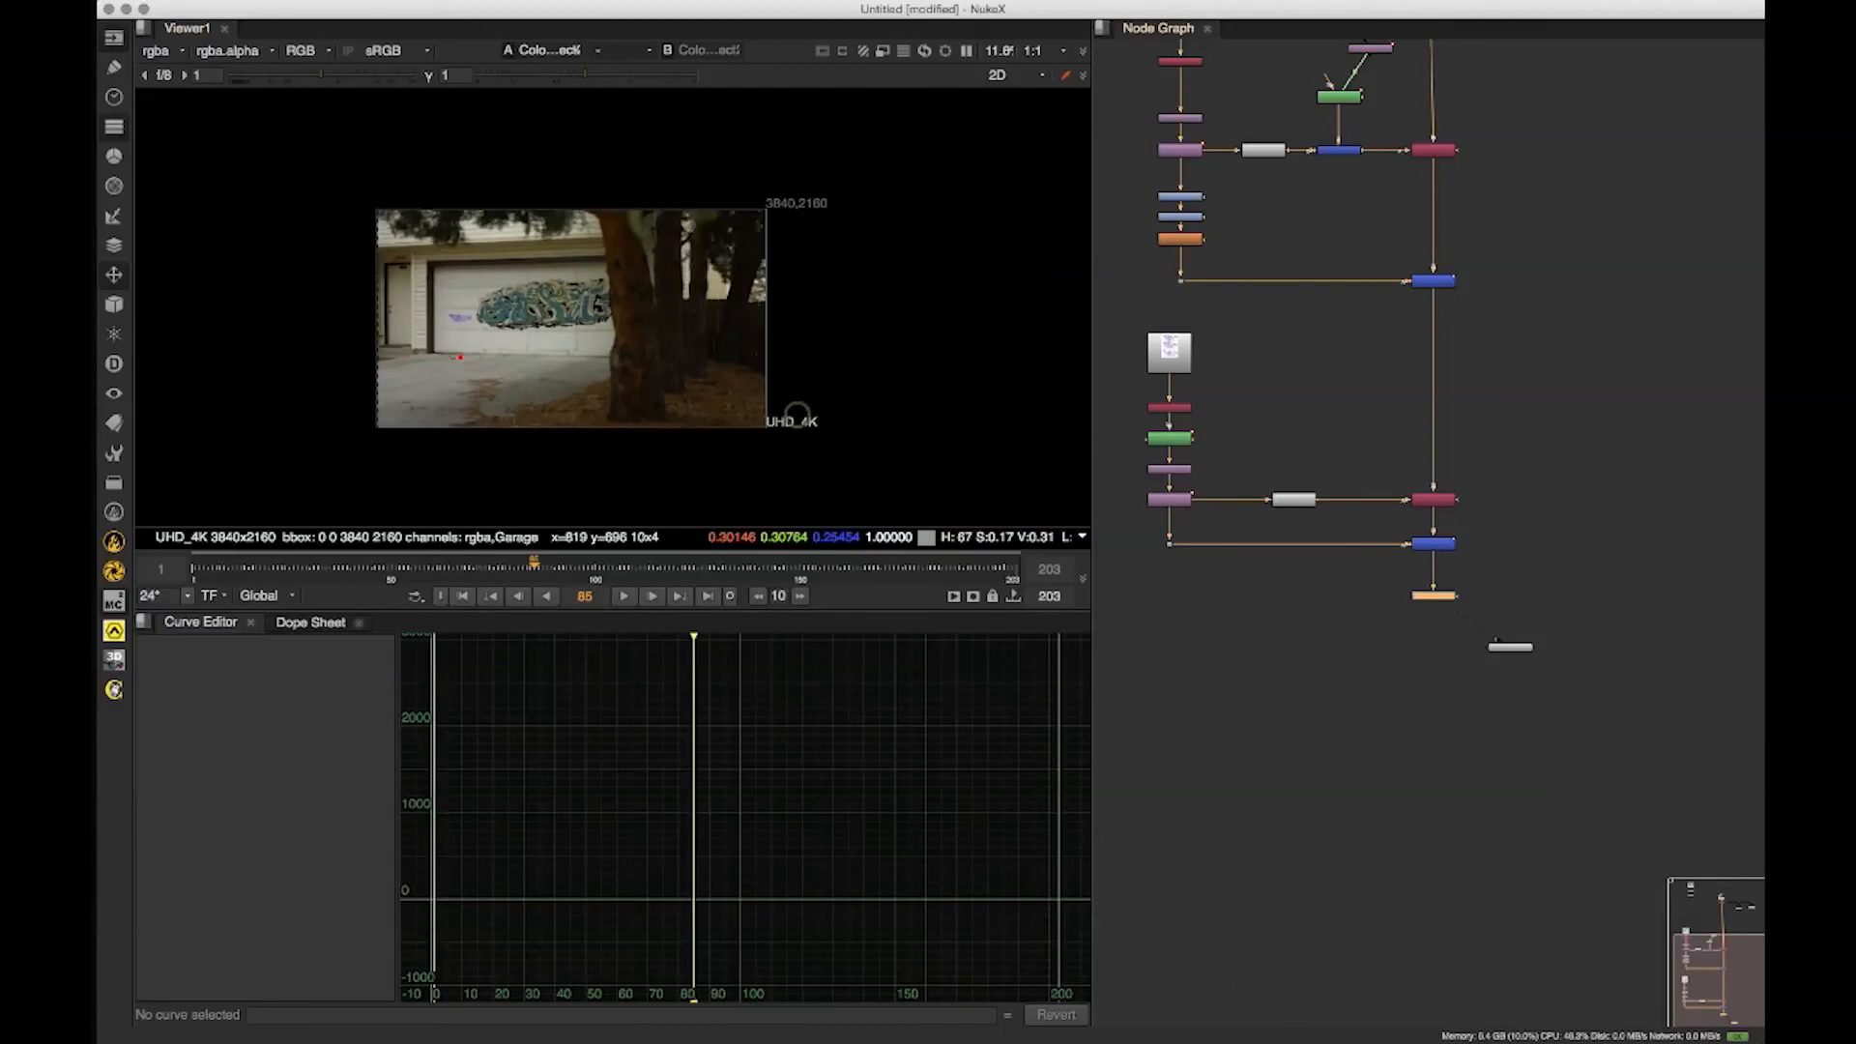
- Move the purple tag's branch of nodes slightly closer to the main vertical pipe
{"action": "left_click_drag", "start_coordinate": [1404, 500], "coordinate": [1354, 468]}
{"action": "left_click_drag", "start_coordinate": [1301, 449], "coordinate": [1330, 505]}
{"action": "scroll", "coordinate": [1425, 550], "scroll_direction": "down", "scroll_amount": 3}
{"action": "scroll", "coordinate": [1403, 564], "scroll_direction": "up", "scroll_amount": 3}
{"action": "left_click_drag", "start_coordinate": [1479, 627], "coordinate": [1345, 644]}
{"action": "scroll", "coordinate": [1396, 533], "scroll_direction": "down", "scroll_amount": 3}
{"action": "left_click_drag", "start_coordinate": [1228, 534], "coordinate": [1415, 740]}
{"action": "left_click_drag", "start_coordinate": [1287, 590], "coordinate": [1293, 541]}
{"action": "left_click", "coordinate": [1367, 563]}
- Move the first graffiti's Copy1 node slightly down the main pipe, below the level of its mask merge
{"action": "scroll", "coordinate": [1380, 469], "scroll_direction": "up", "scroll_amount": 4}
{"action": "mouse_move", "coordinate": [1379, 469]}
{"action": "left_mouse_down"}
{"action": "mouse_move", "coordinate": [1387, 483]}
{"action": "mouse_move", "coordinate": [1358, 479]}
{"action": "left_mouse_up"}
{"action": "scroll", "coordinate": [1377, 339], "scroll_direction": "up", "scroll_amount": 2}
{"action": "left_click_drag", "start_coordinate": [1377, 339], "coordinate": [1358, 448]}
{"action": "left_click", "coordinate": [1685, 168]}
{"action": "left_click", "coordinate": [1383, 610]}
{"action": "mouse_move", "coordinate": [1413, 560]}
{"action": "left_mouse_down"}
{"action": "mouse_move", "coordinate": [1323, 495]}
{"action": "mouse_move", "coordinate": [1340, 349]}
{"action": "left_mouse_up"}
{"action": "left_click_drag", "start_coordinate": [1522, 600], "coordinate": [1364, 451]}
{"action": "left_click_drag", "start_coordinate": [1335, 483], "coordinate": [1451, 522]}
{"action": "left_click", "coordinate": [1451, 522]}
{"action": "left_click_drag", "start_coordinate": [1568, 399], "coordinate": [1542, 451]}
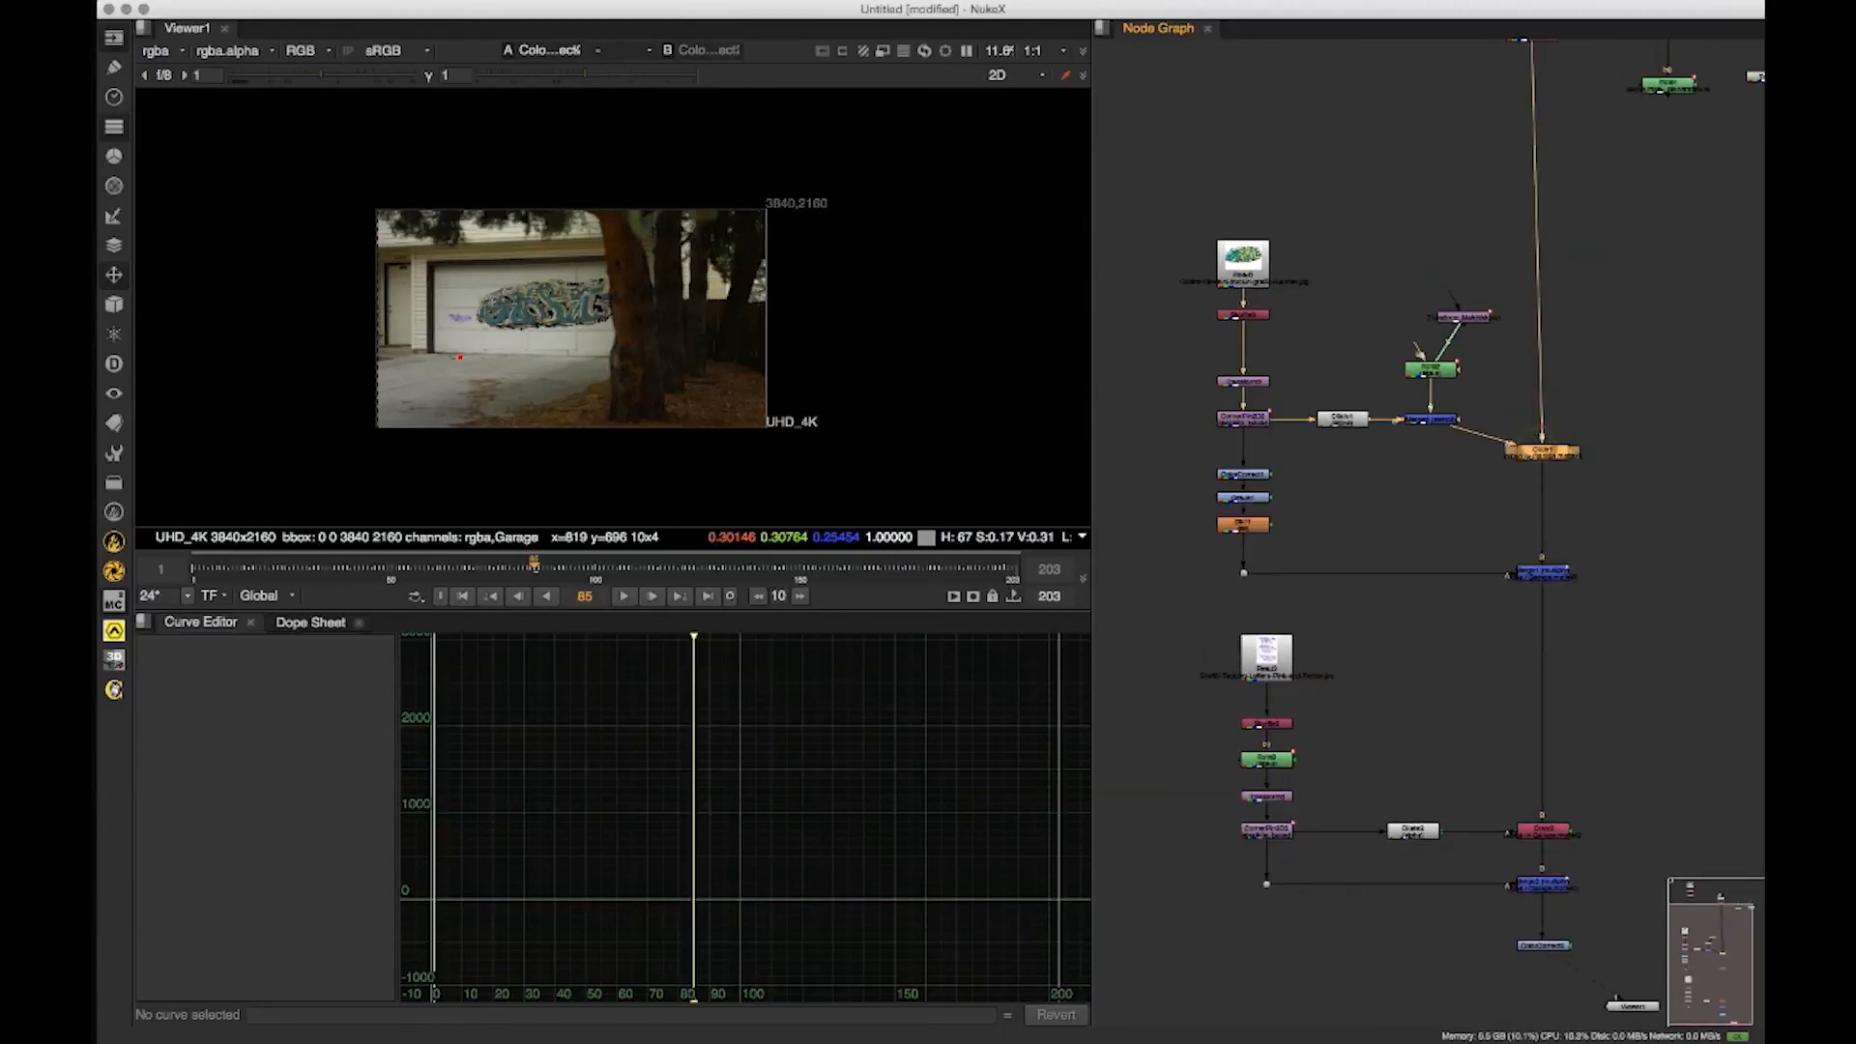